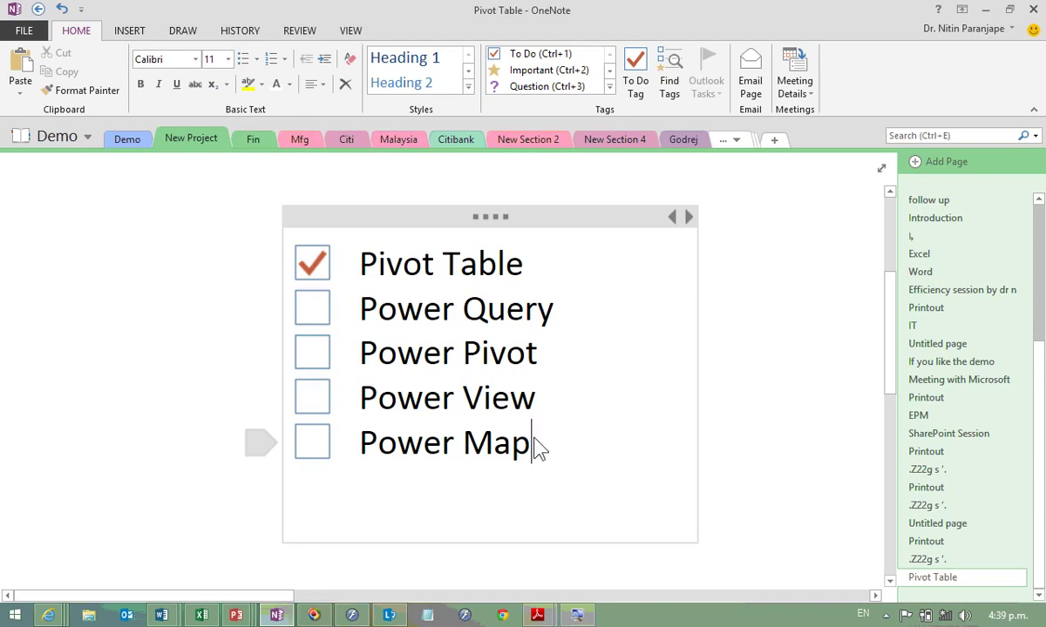
Step: Bring Excel to the front from the taskbar and show its Recent Workbooks list with Ctrl+O
click(206, 616)
key(ctrl+o)
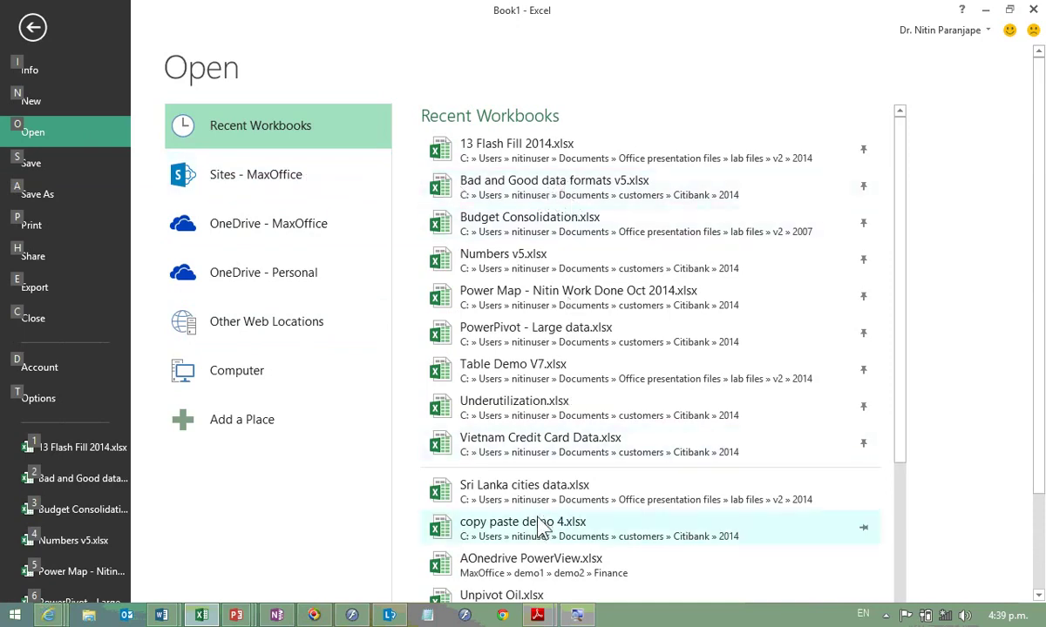
Step: Open Sri Lanka cities data.xlsx and AutoFit the widths of columns A to G
click(554, 489)
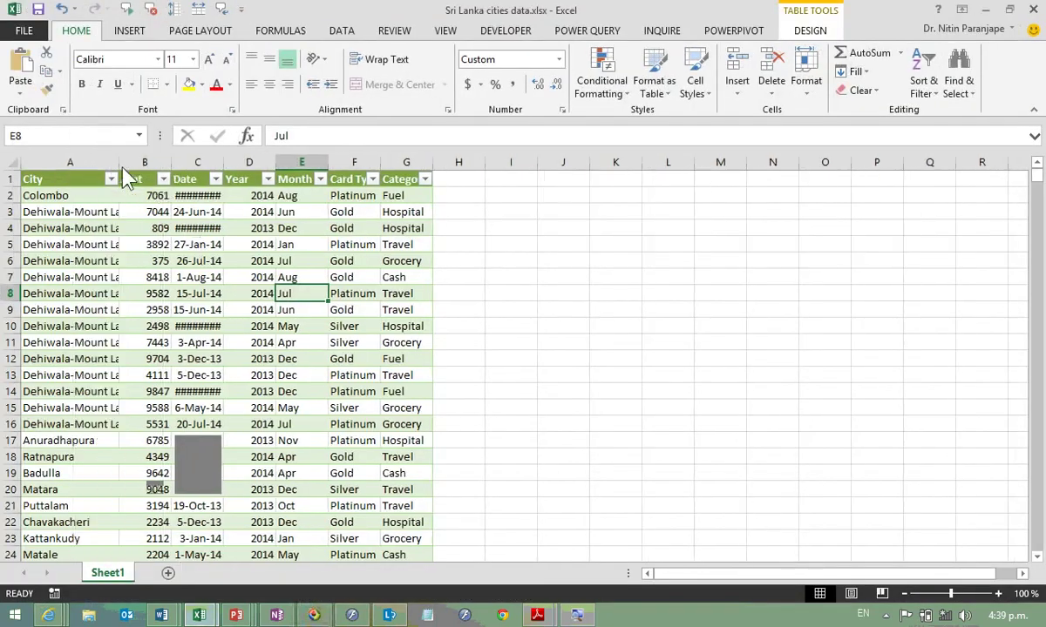
drag(111, 172, 494, 168)
click(262, 246)
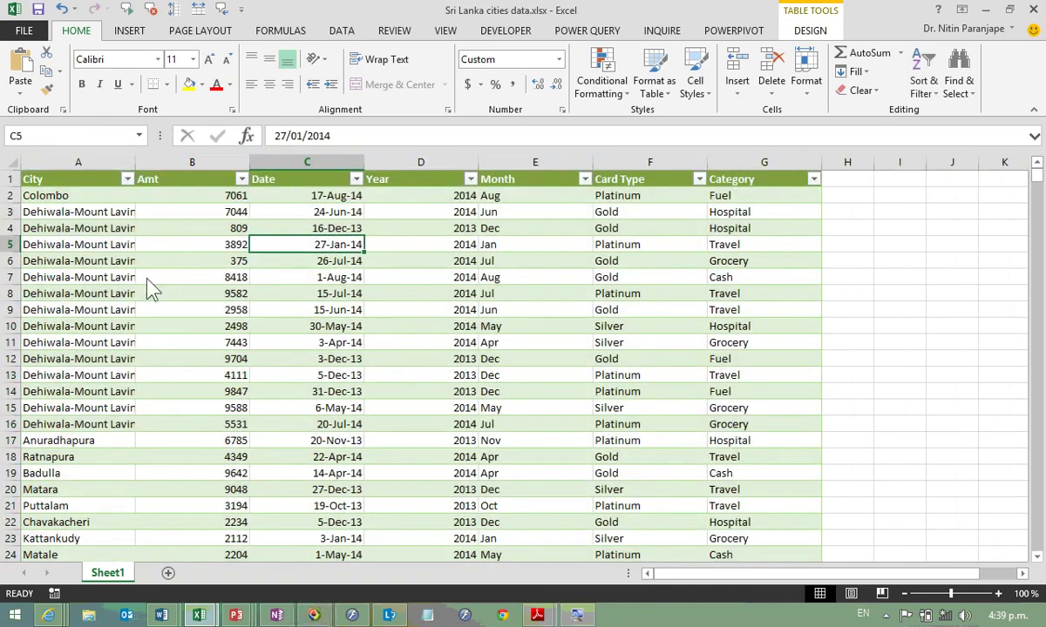
scroll(148, 286, up, 9)
key(ctrl+Home)
Step: Inspect row 2 (Colombo, 7061, Month) and the Gold and Platinum card types in F4–F8
click(162, 250)
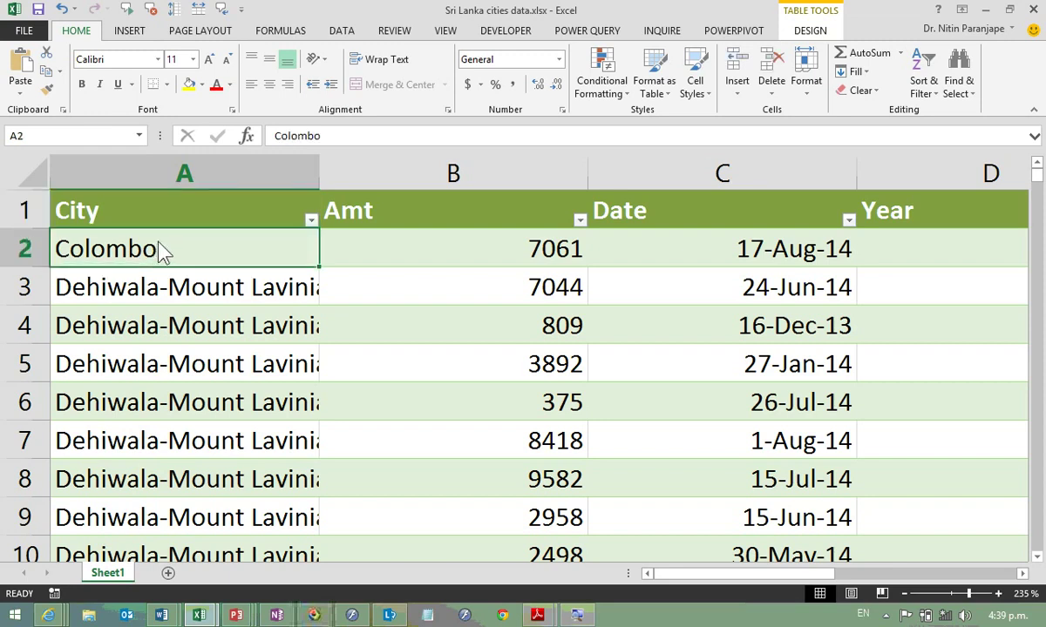
click(434, 260)
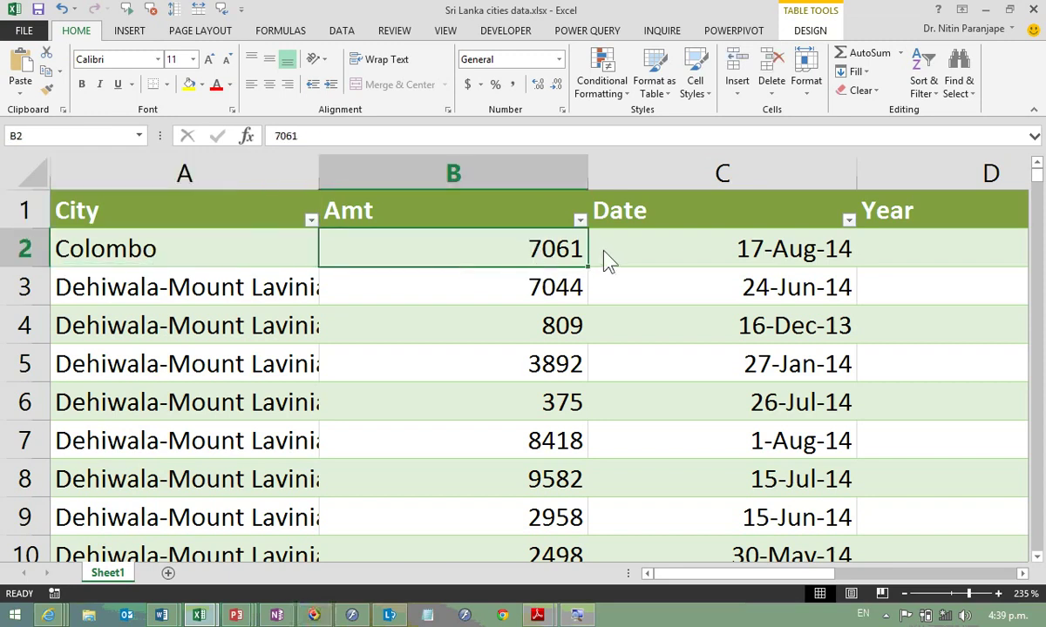
key(Right)
key(Right)
key(Right)
key(Right)
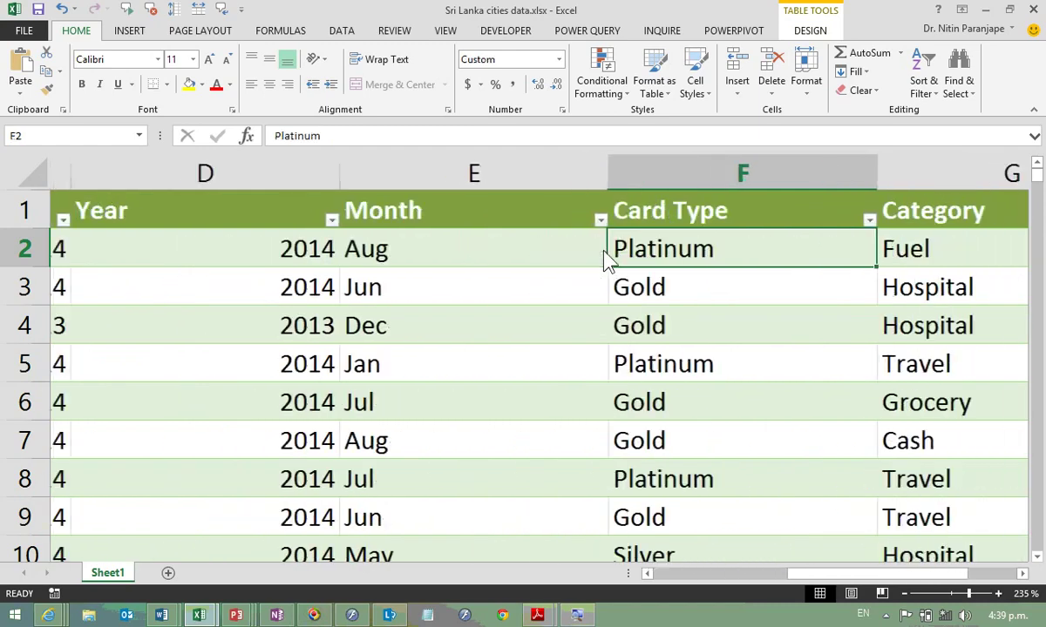
key(Right)
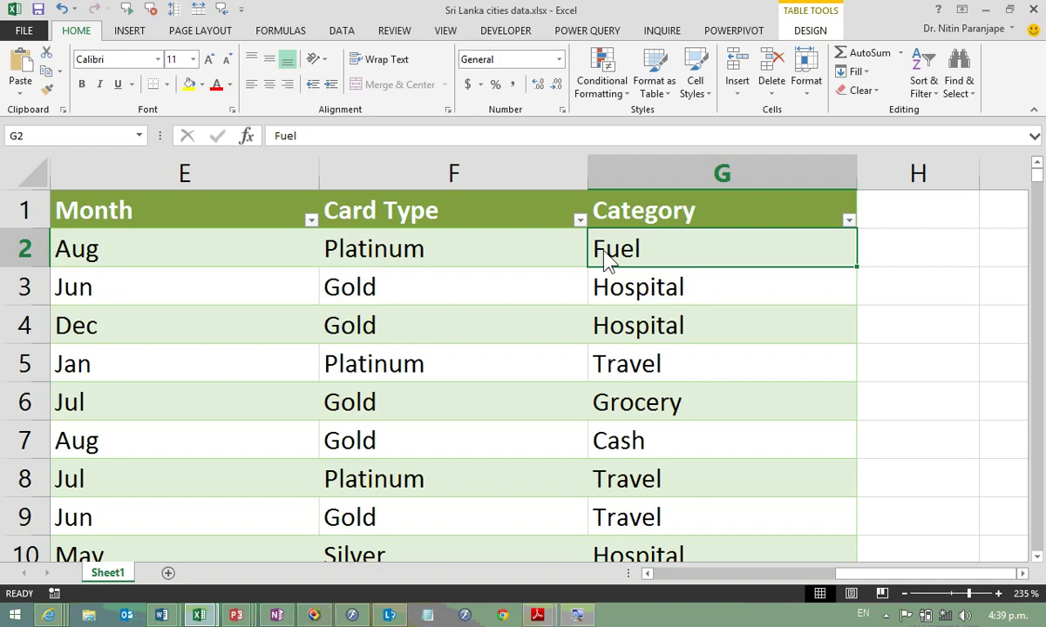
ctrl+scroll(555, 256, down, 6)
click(562, 295)
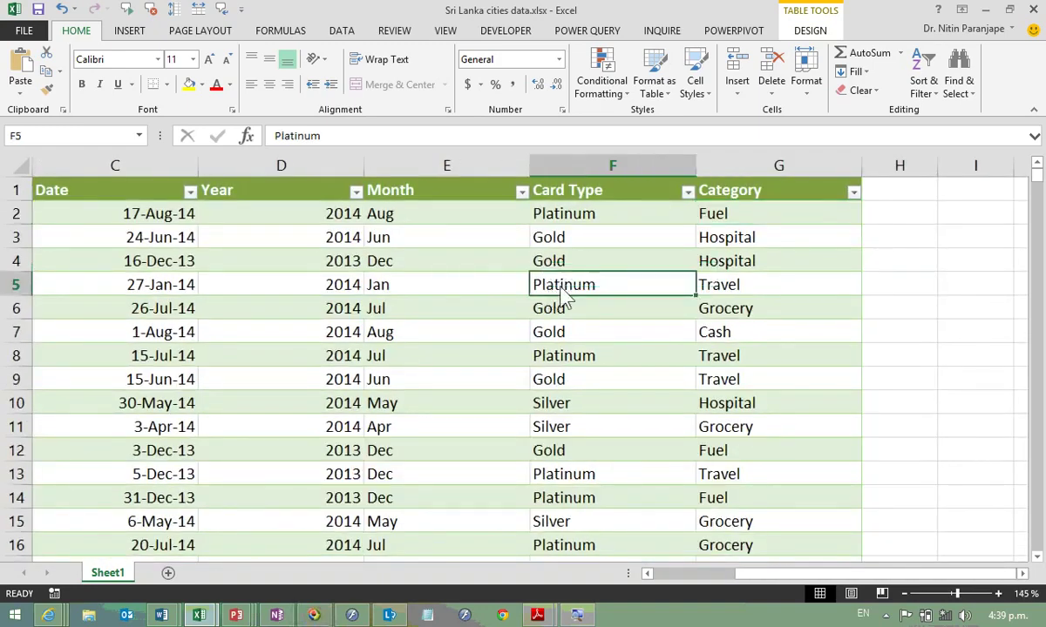
click(575, 263)
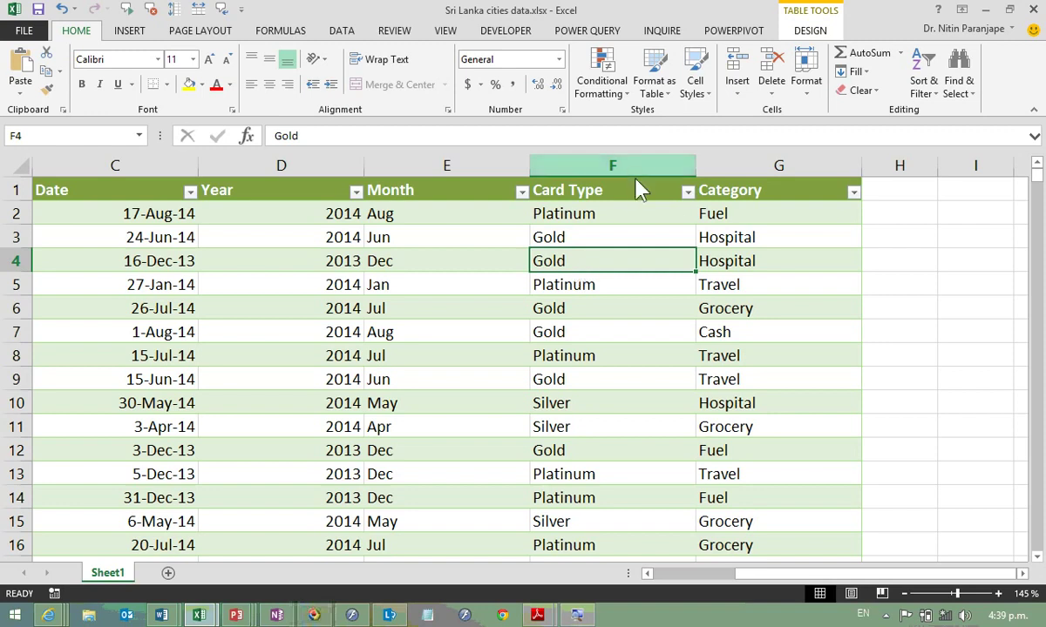
click(610, 359)
click(581, 339)
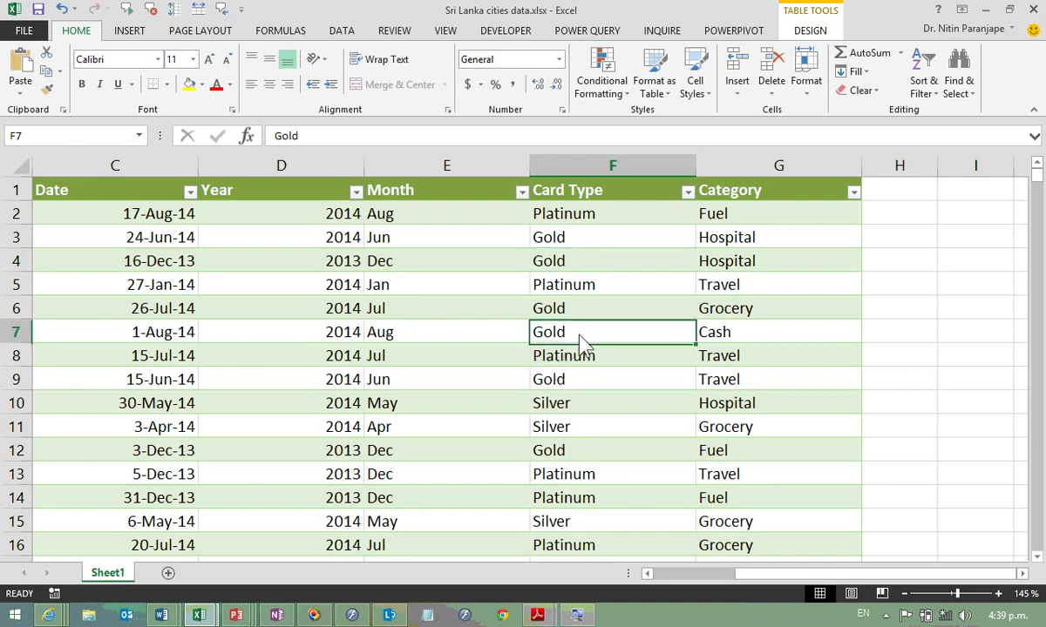
click(583, 322)
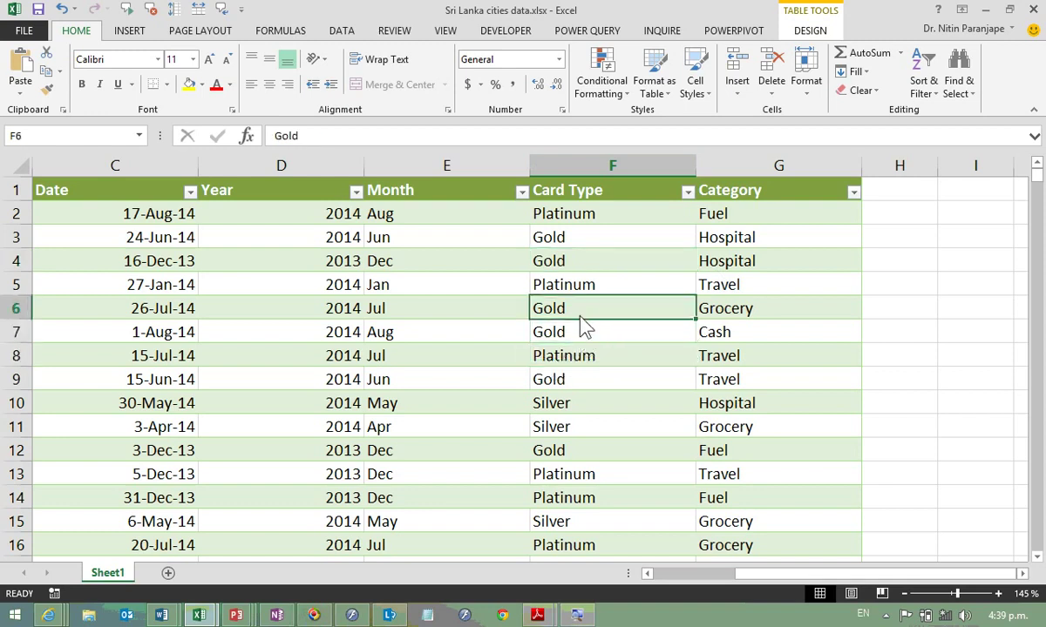
key(alt+Tab)
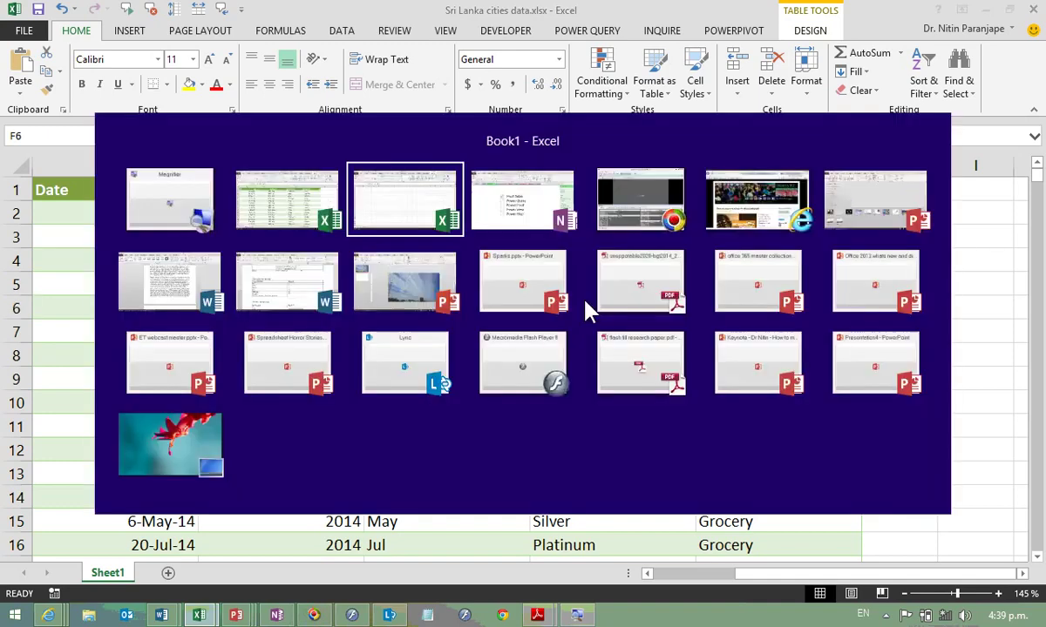
key(alt+Tab)
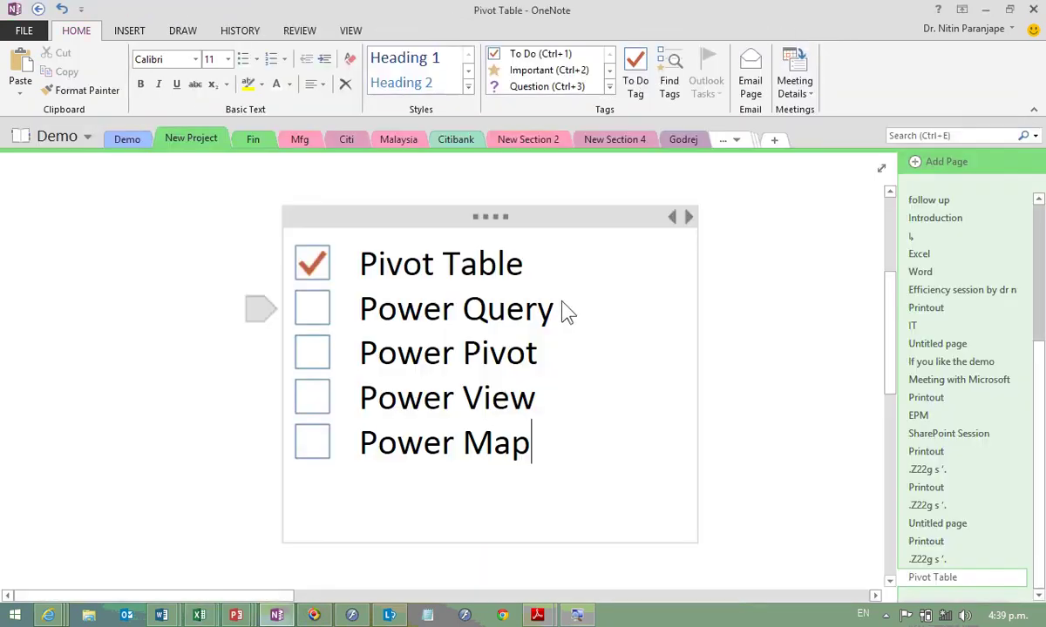
click(359, 309)
shift+click(582, 488)
shift+click(570, 461)
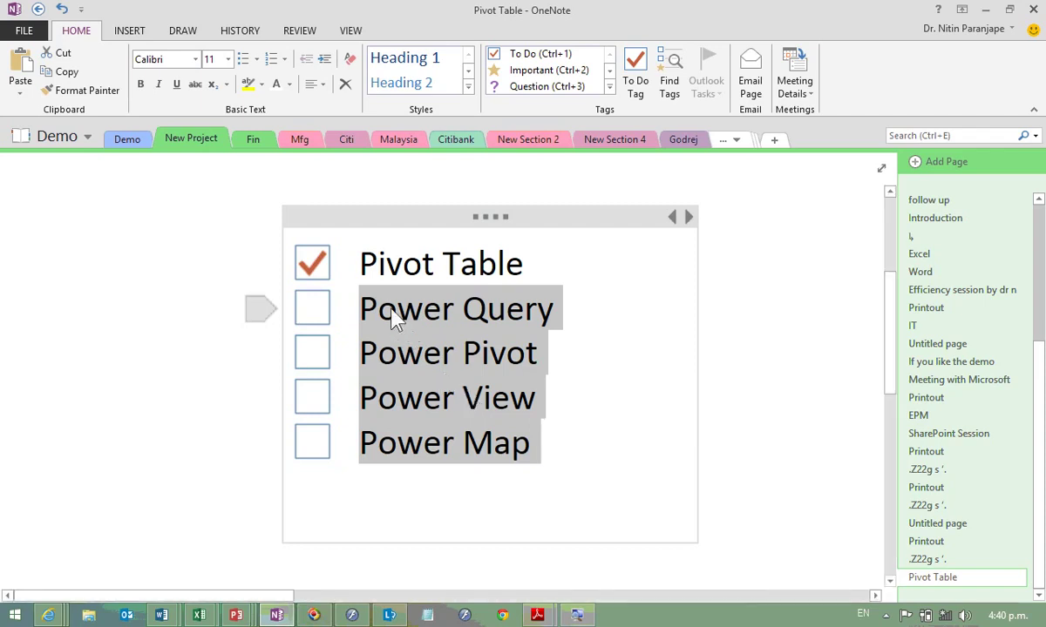
click(396, 401)
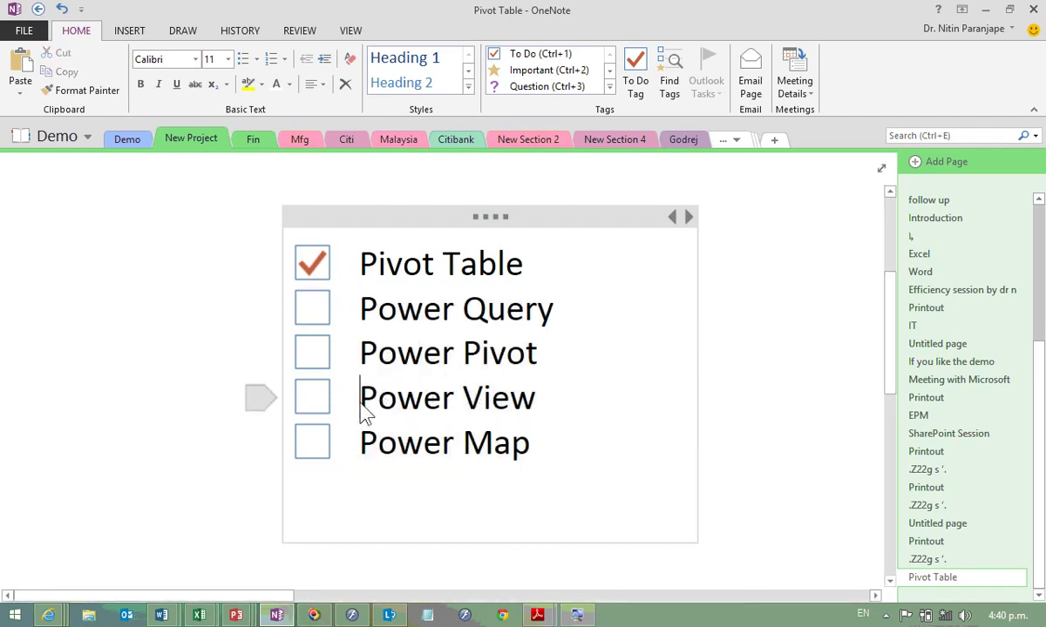
click(357, 270)
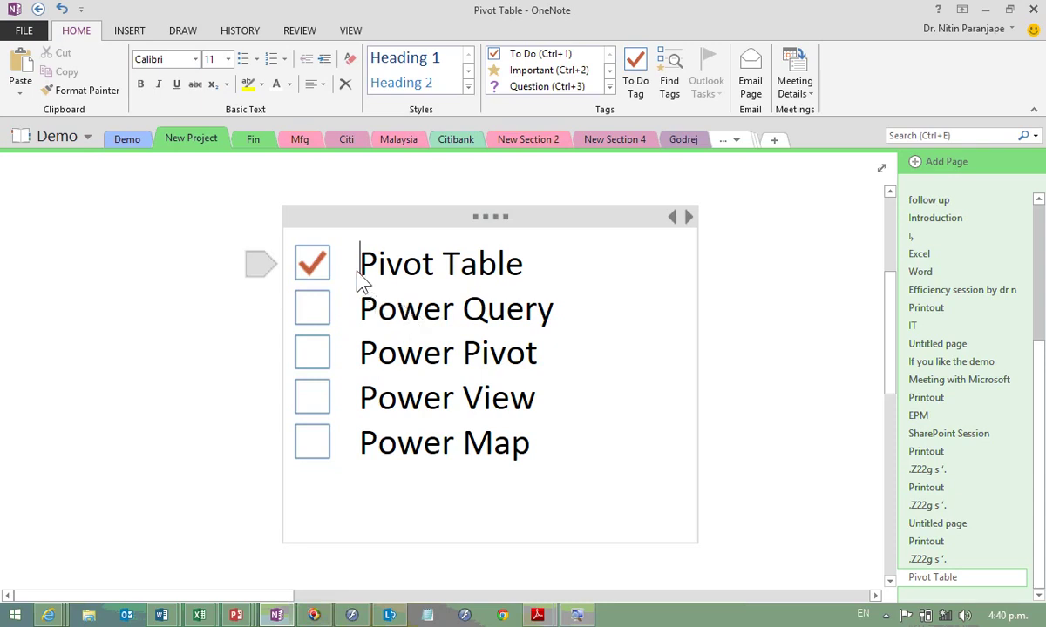
mouse_move(356, 318)
mouse_down()
mouse_move(563, 471)
mouse_move(572, 493)
mouse_up()
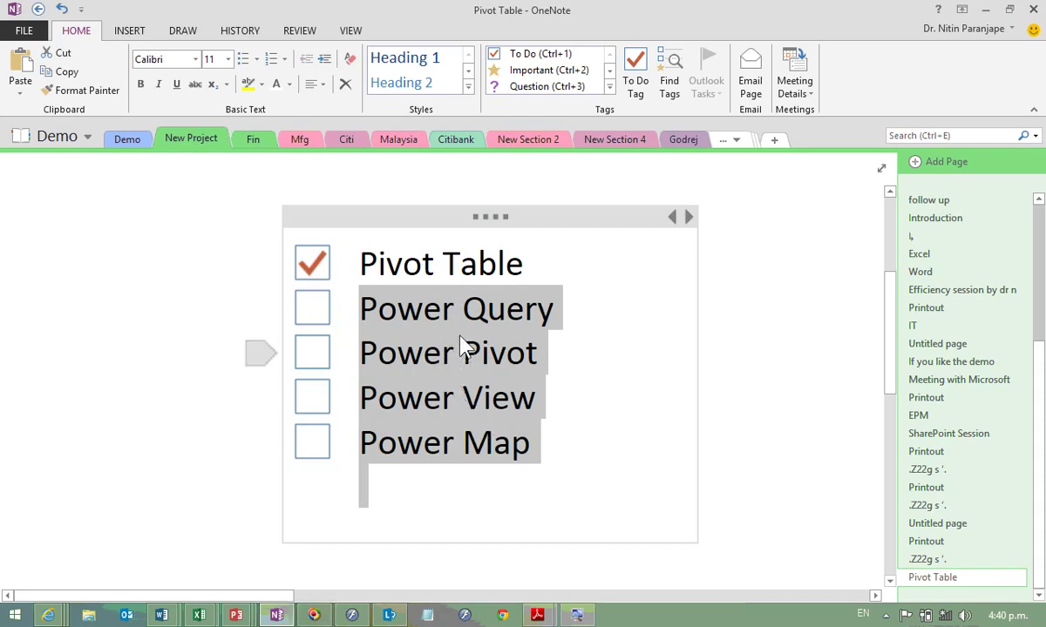
click(410, 266)
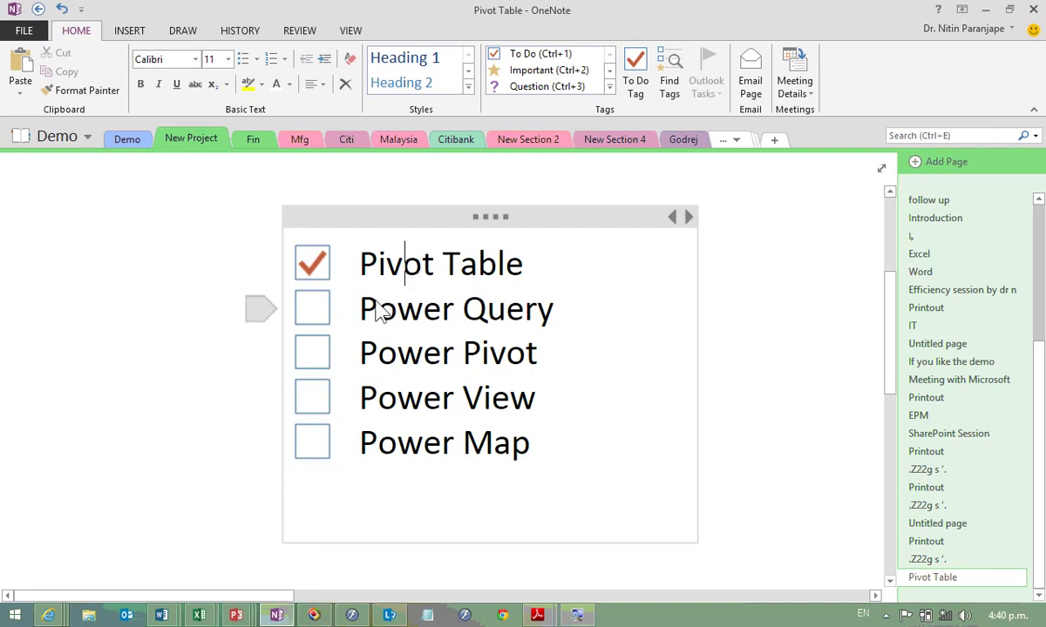
drag(361, 312, 538, 485)
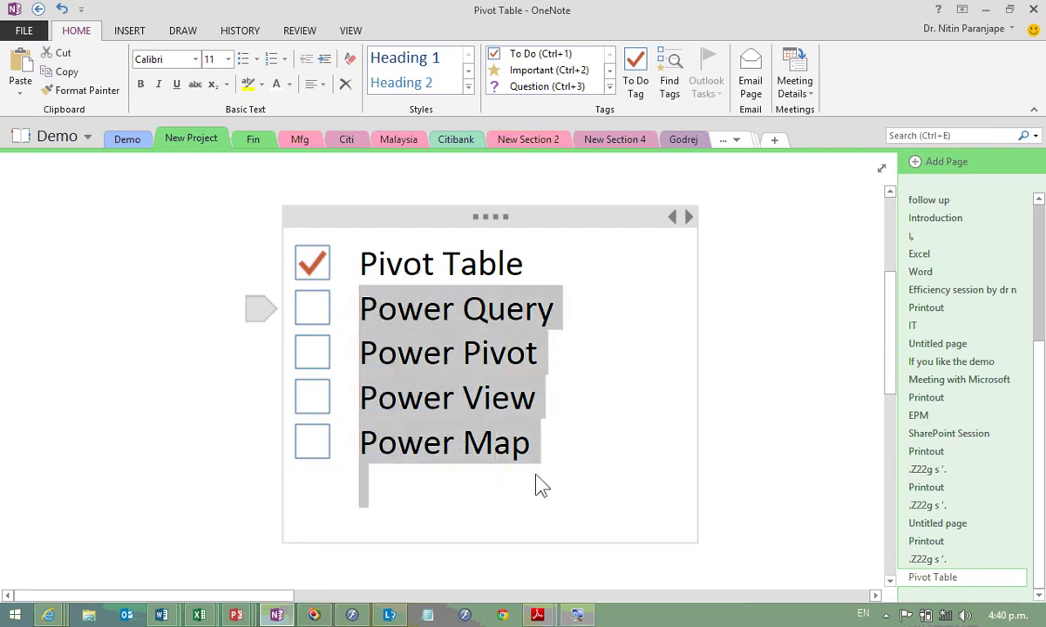
click(444, 488)
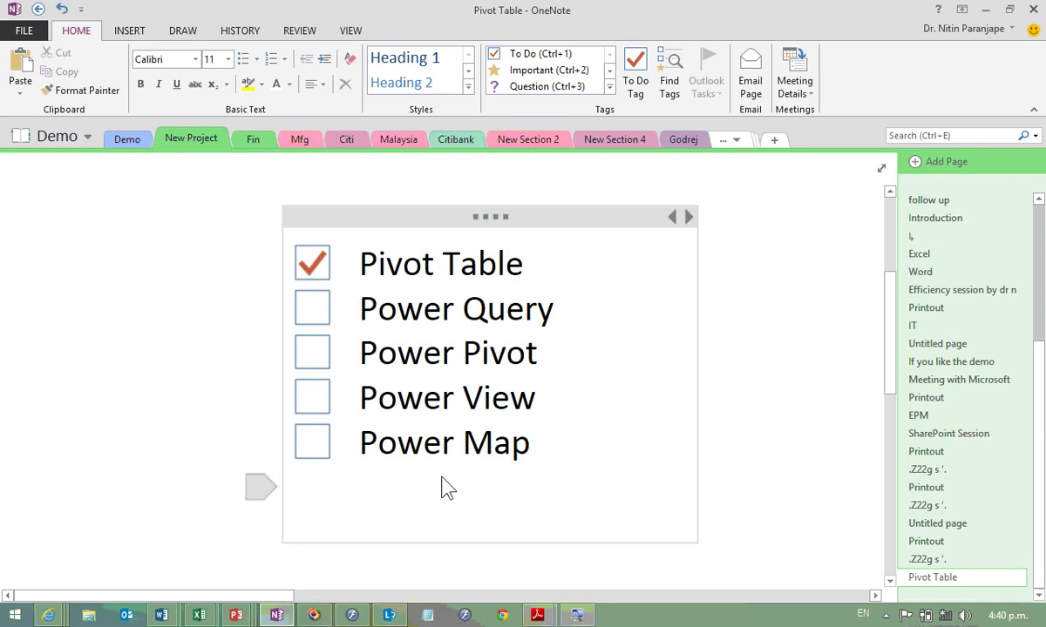
click(533, 446)
Step: Return to the Sri Lanka cities workbook and cancel editing cell E11
mouse_move(198, 615)
click(257, 588)
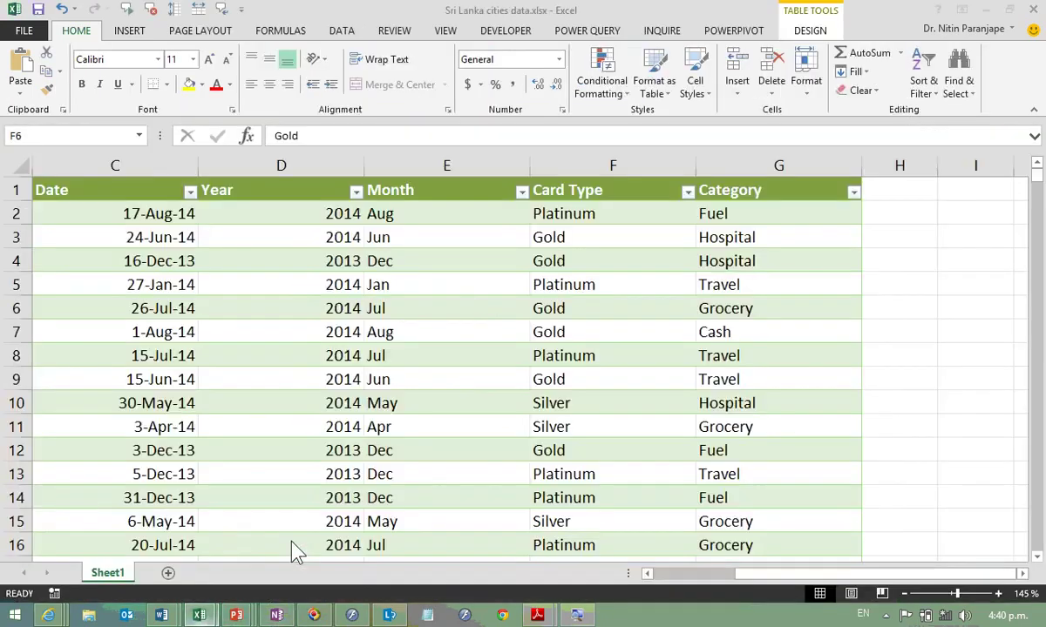
click(507, 436)
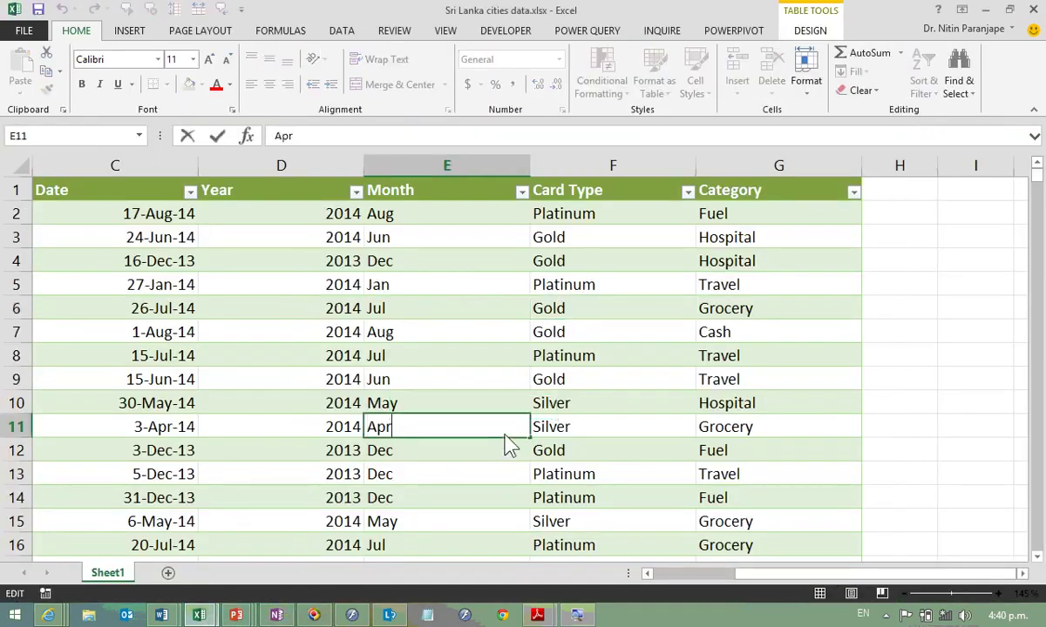
key(Escape)
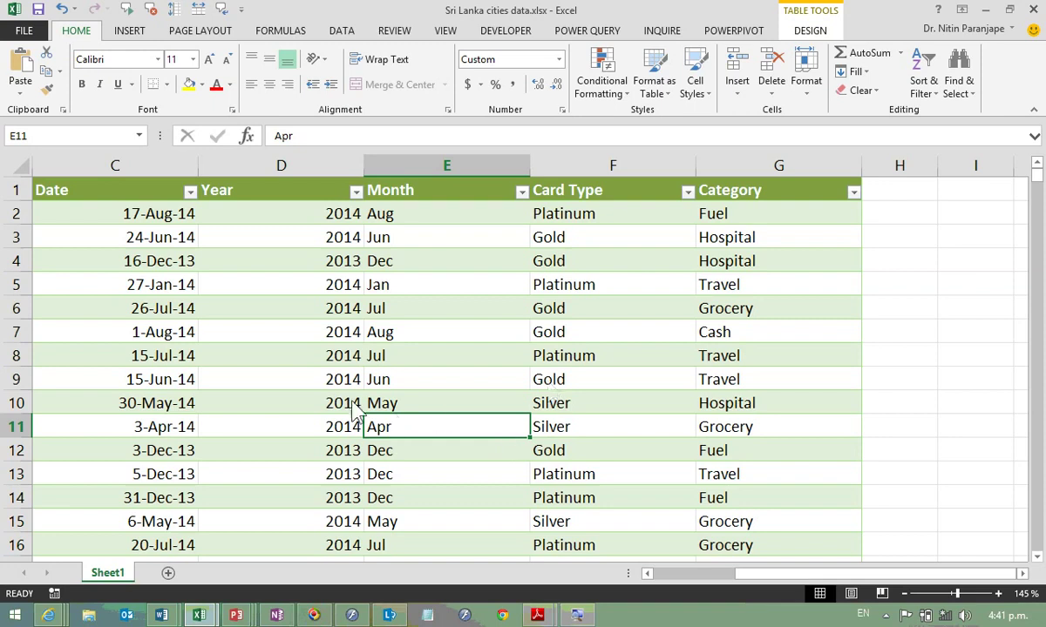
Step: Create a Sheet2 PivotTable via the Alt+D+P wizard, counting City for a total of 880
click(410, 264)
key(alt+d)
key(p)
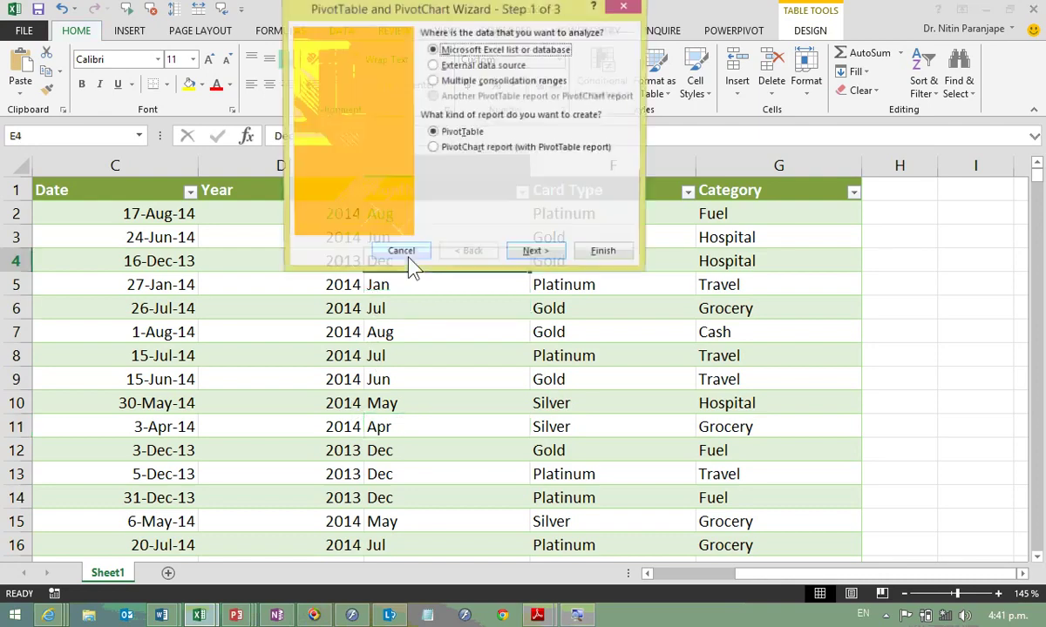
key(f)
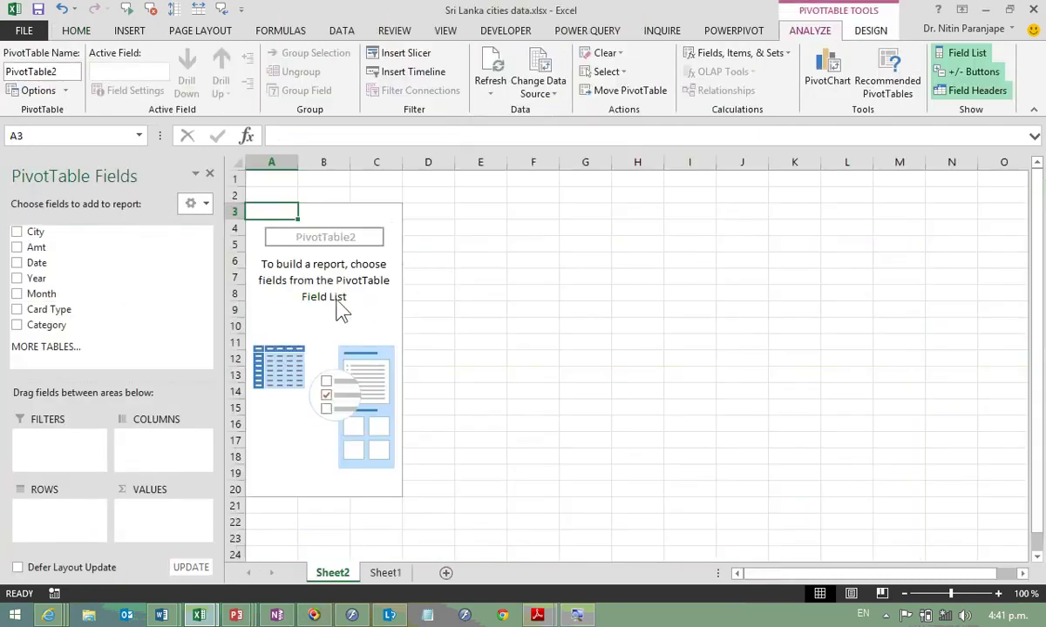
drag(35, 231, 133, 514)
ctrl+scroll(333, 386, up, 4)
ctrl+scroll(392, 336, up, 5)
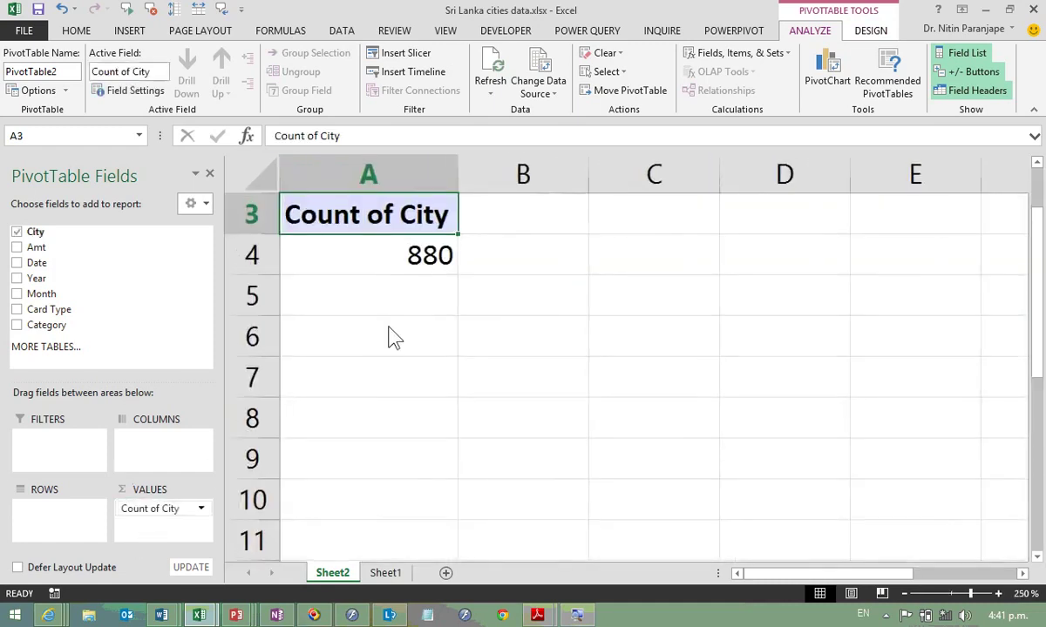
click(414, 260)
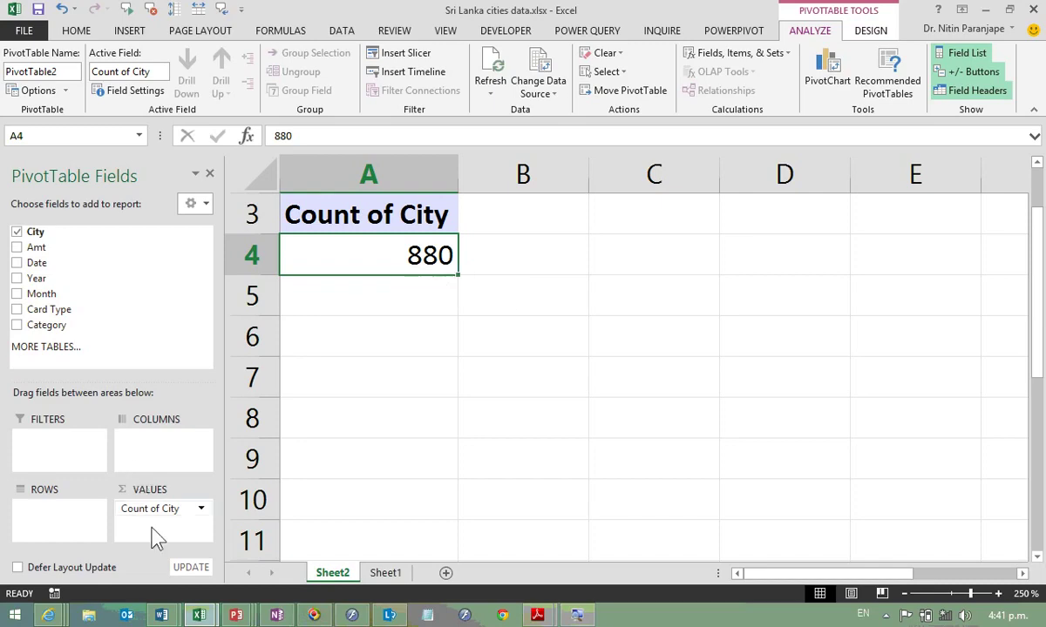
click(386, 573)
Step: Copy the table's last five rows and paste them below it from row 882, then return to Sheet2
click(235, 433)
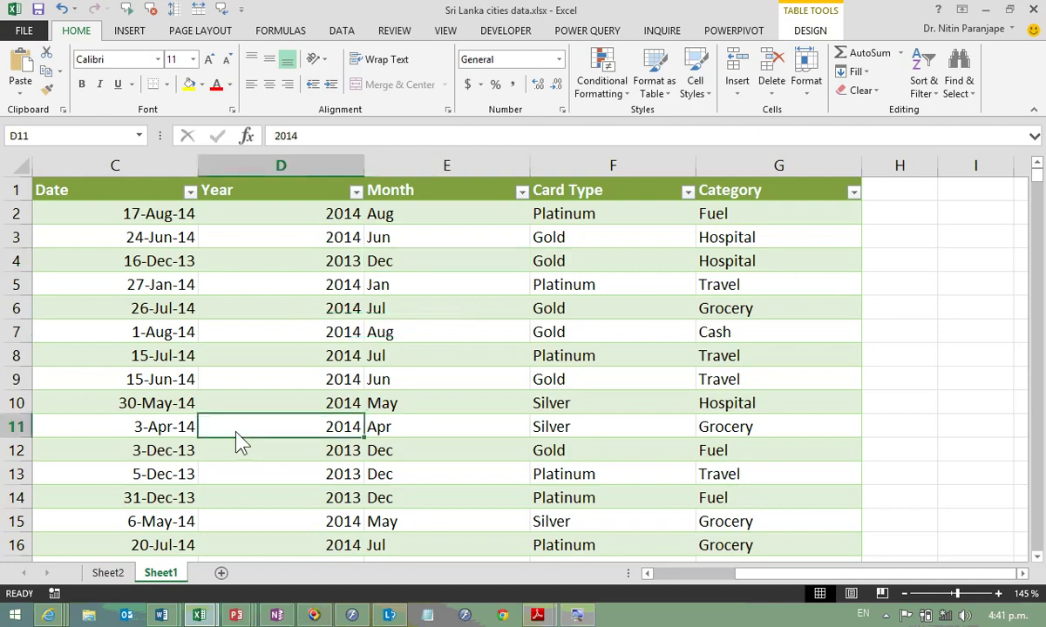
key(ctrl+Home)
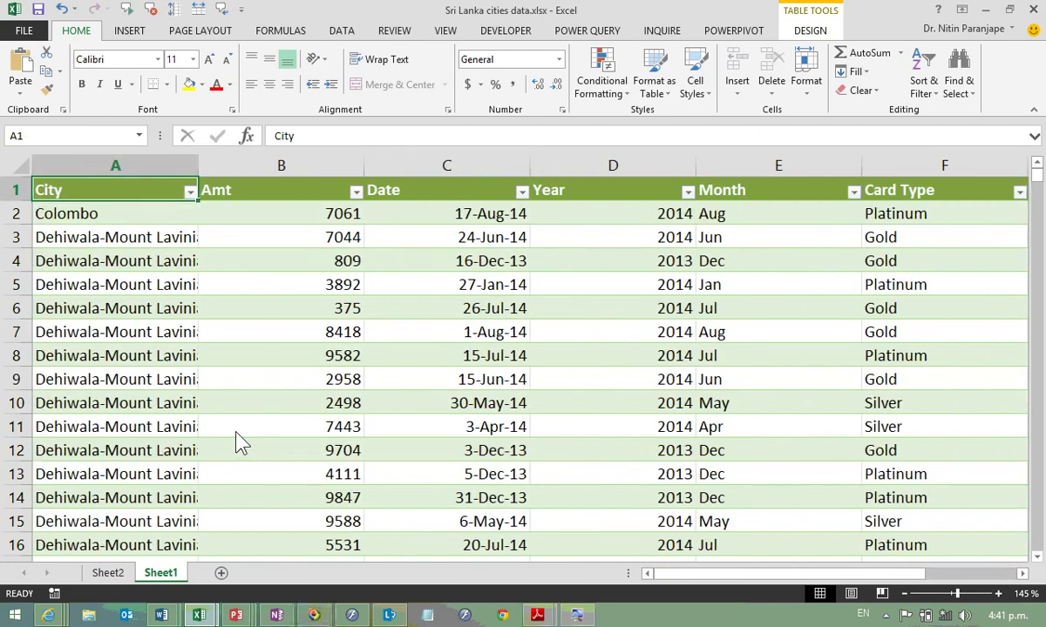
key(ctrl+Down)
key(shift+Up)
key(shift+Up)
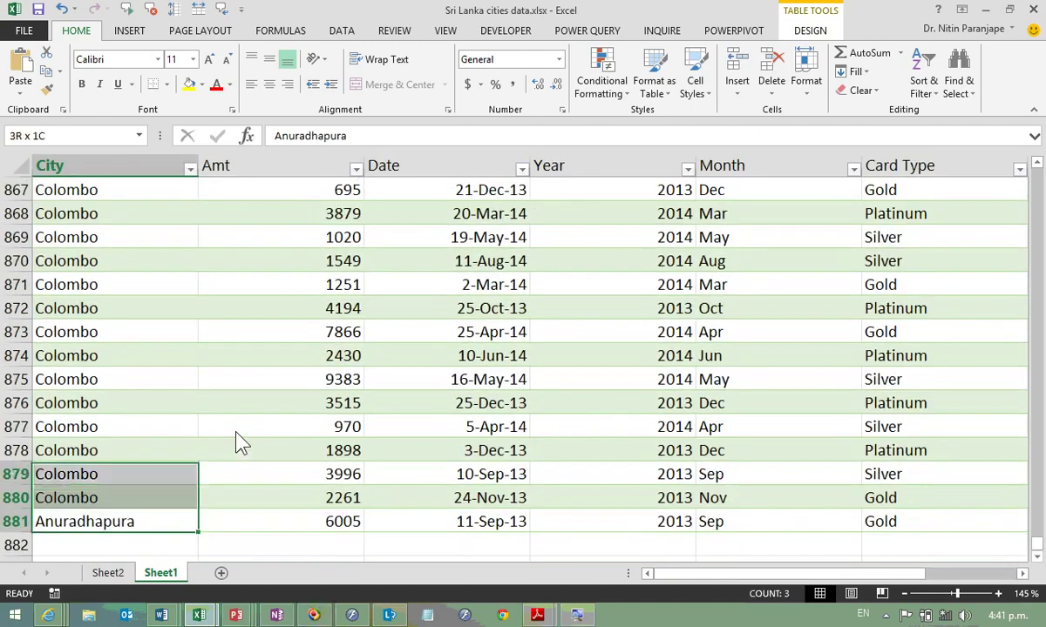
key(shift+Up)
key(shift+Up)
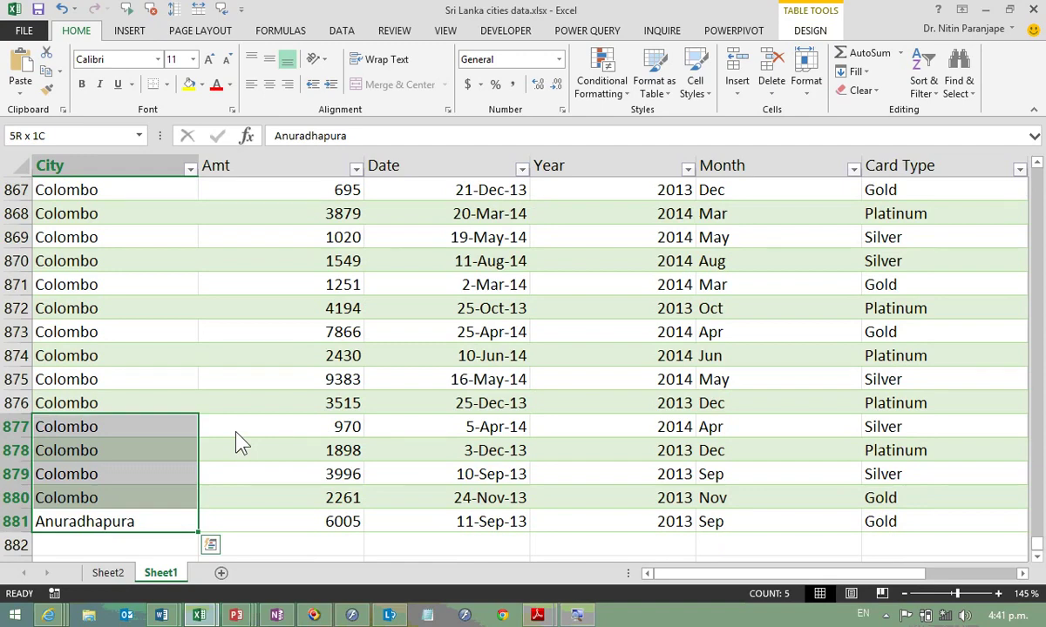
key(ctrl+shift+Right)
key(ctrl+c)
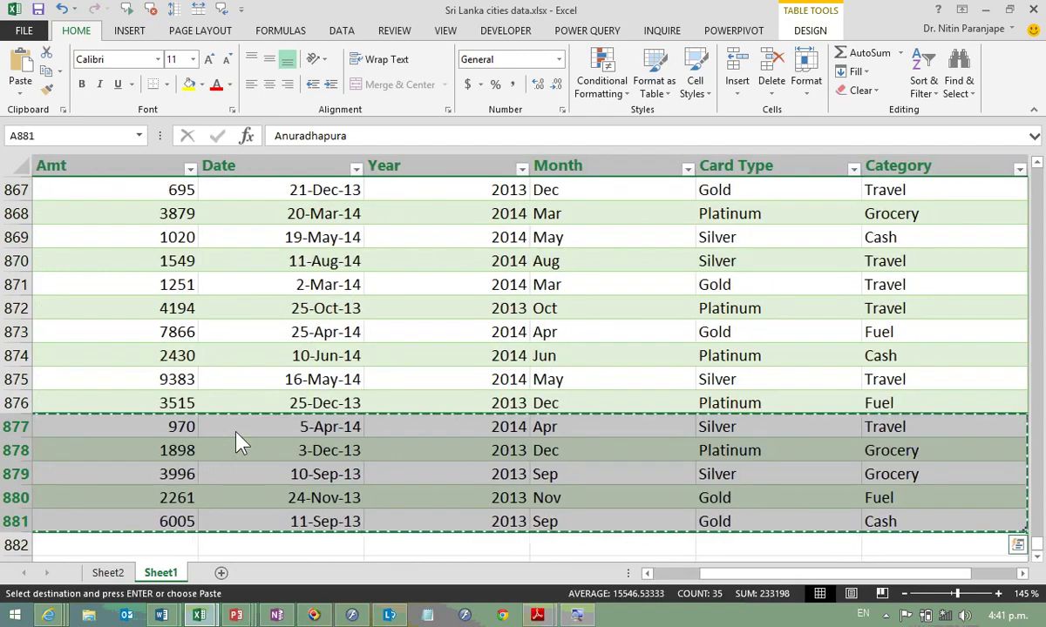
key(Left)
key(Down)
key(ctrl+v)
key(Escape)
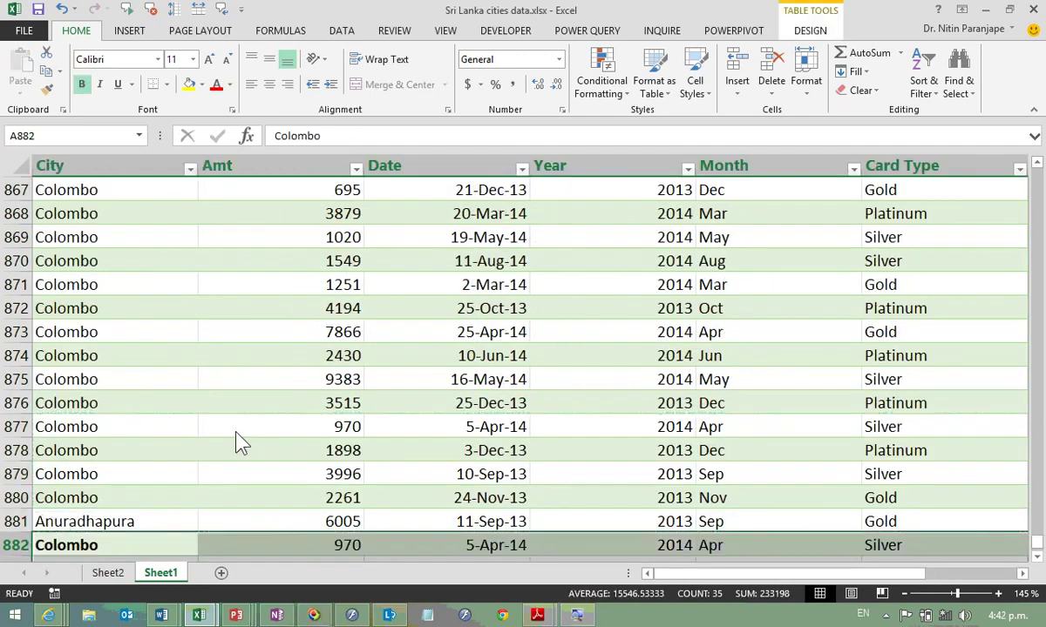
click(108, 572)
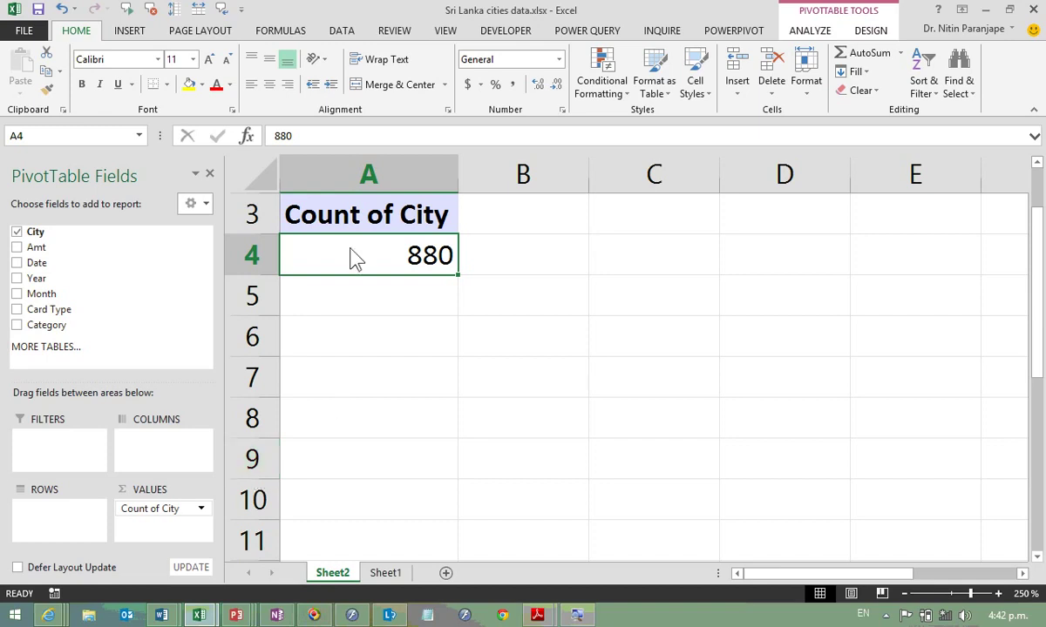
Step: Check the pivot's data source, then Refresh it so Count of City rises to 885
click(818, 37)
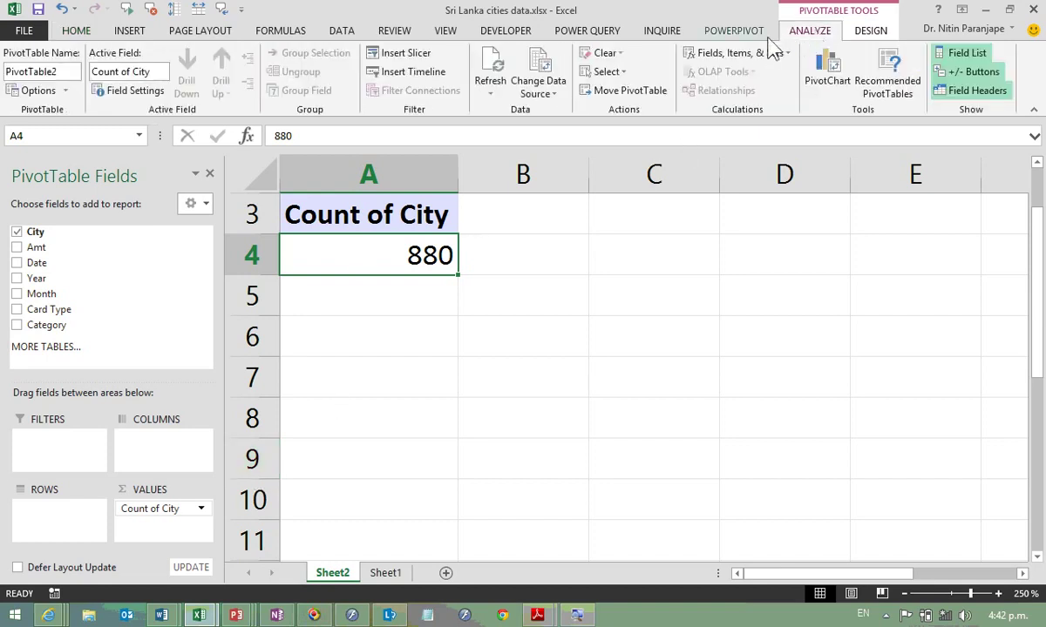
click(545, 68)
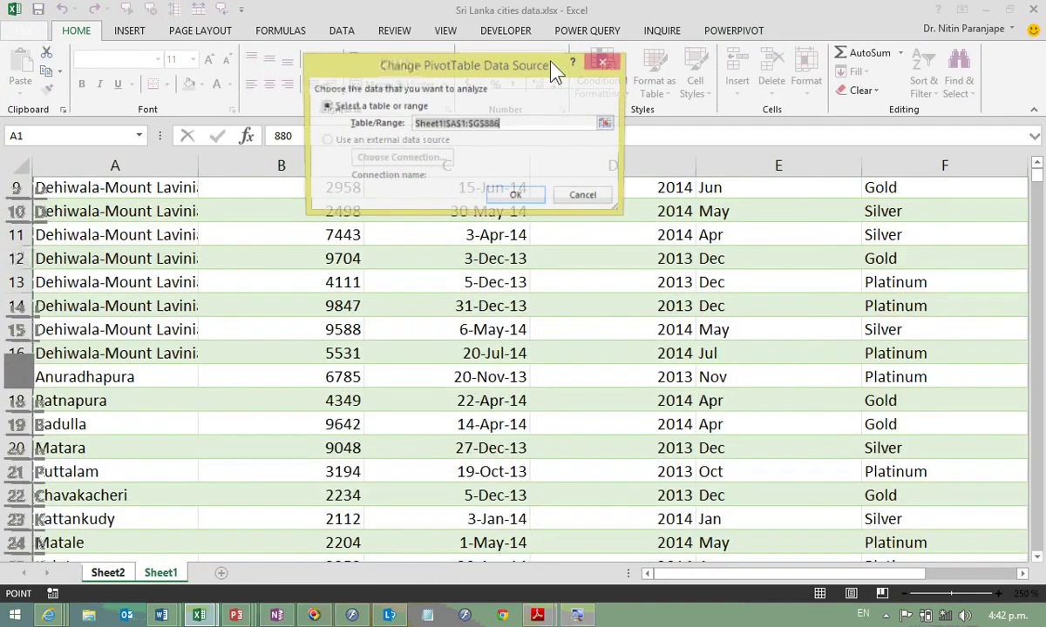
key(Return)
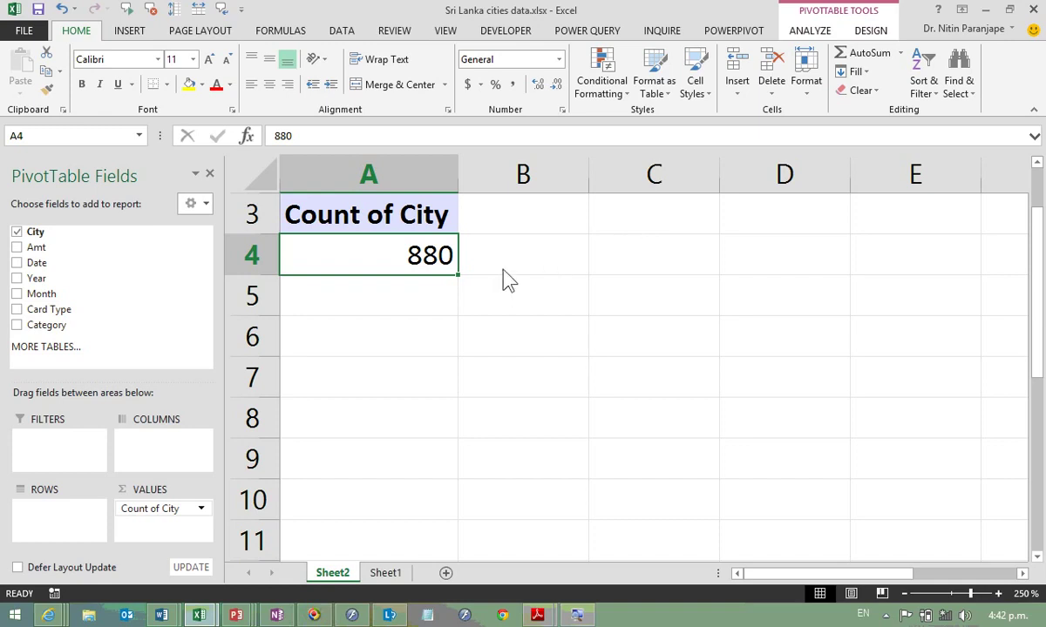
right_click(401, 277)
click(453, 333)
click(388, 573)
Step: Select cell B8 (9582) in Sheet1's Amt column
click(341, 364)
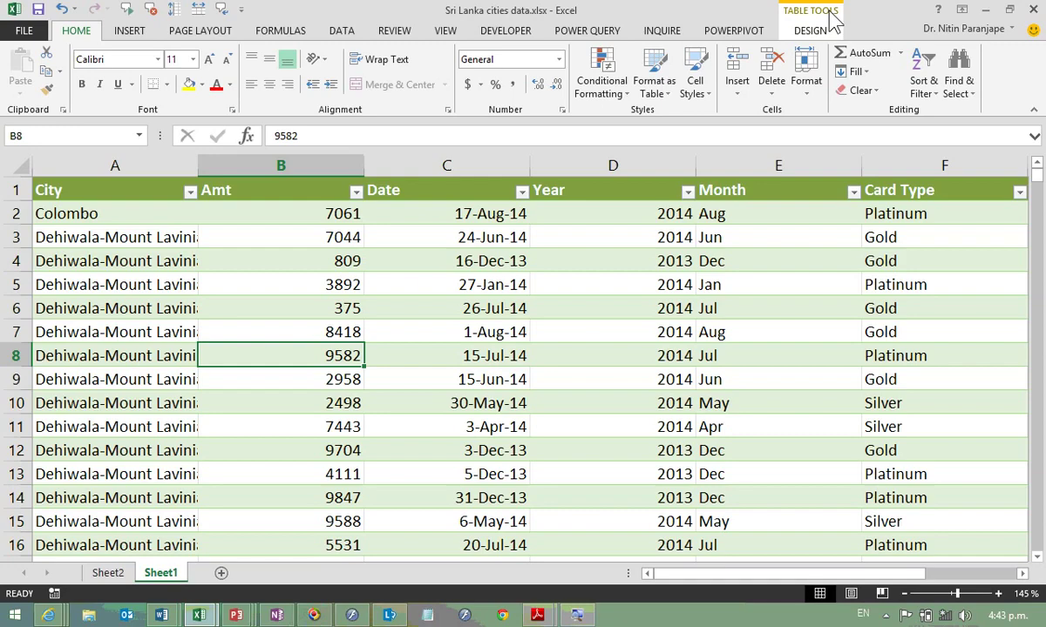
Step: Create a new blank workbook and select cell E5
key(ctrl+n)
click(278, 342)
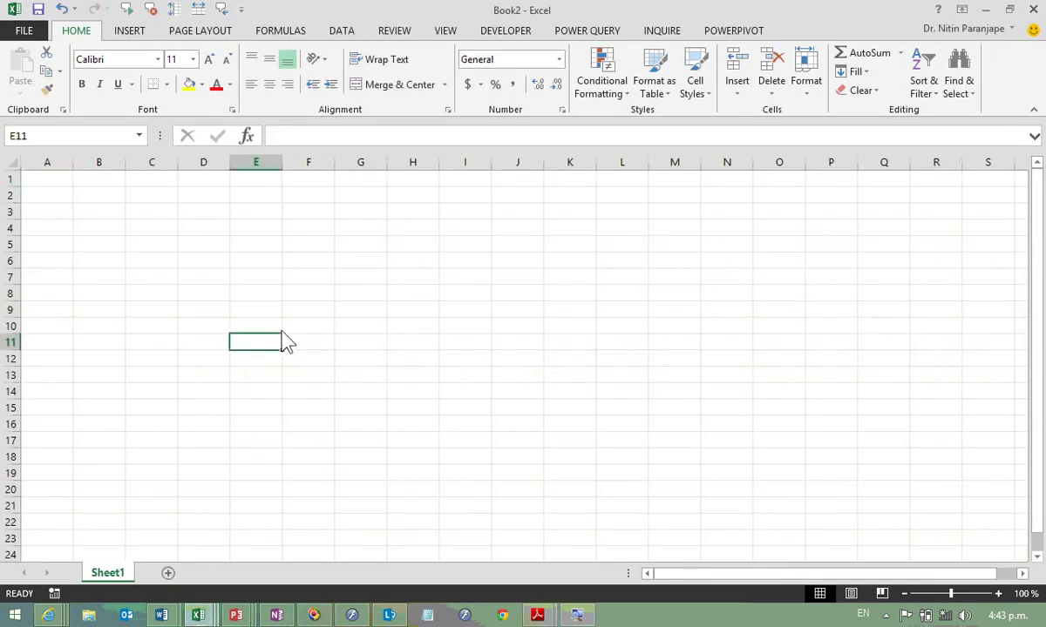
click(268, 249)
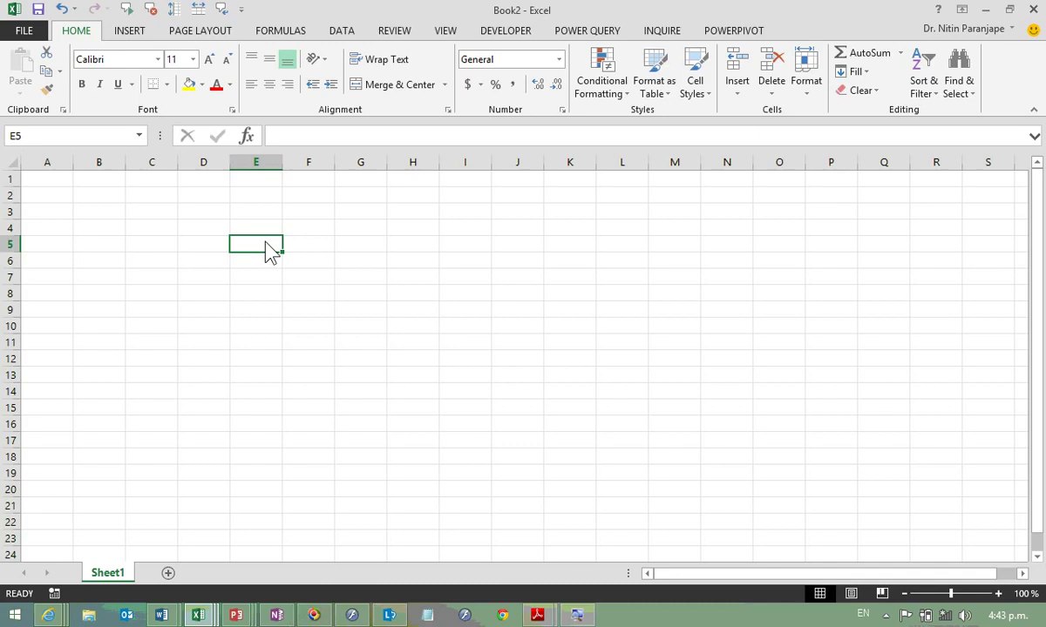
Step: Open Table Demo V7.xlsx from Recent Workbooks and select B4 on its Gaps sheet
key(ctrl+o)
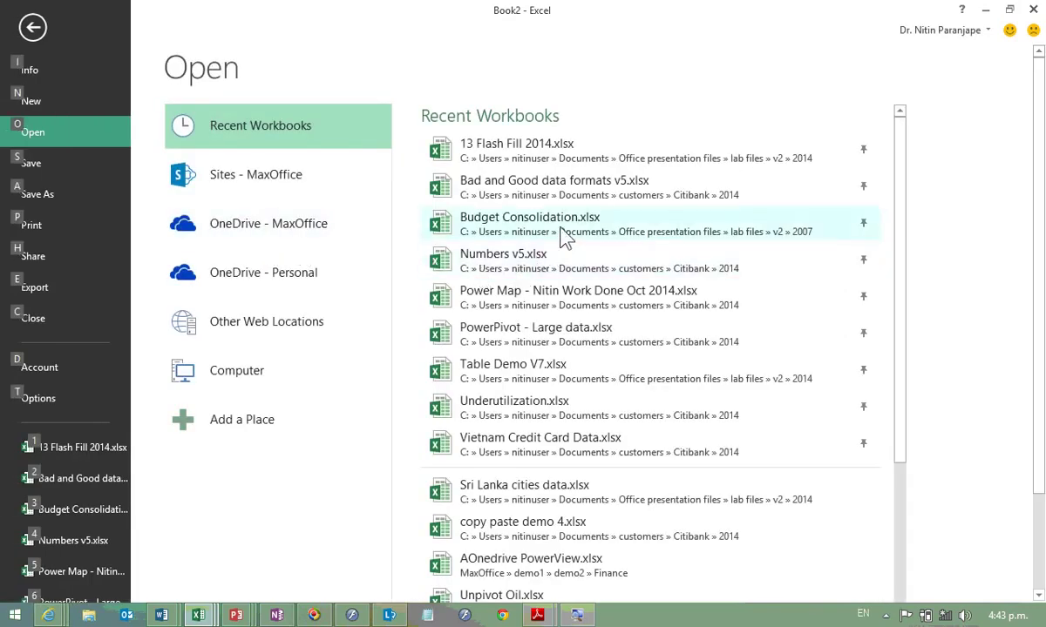
click(566, 381)
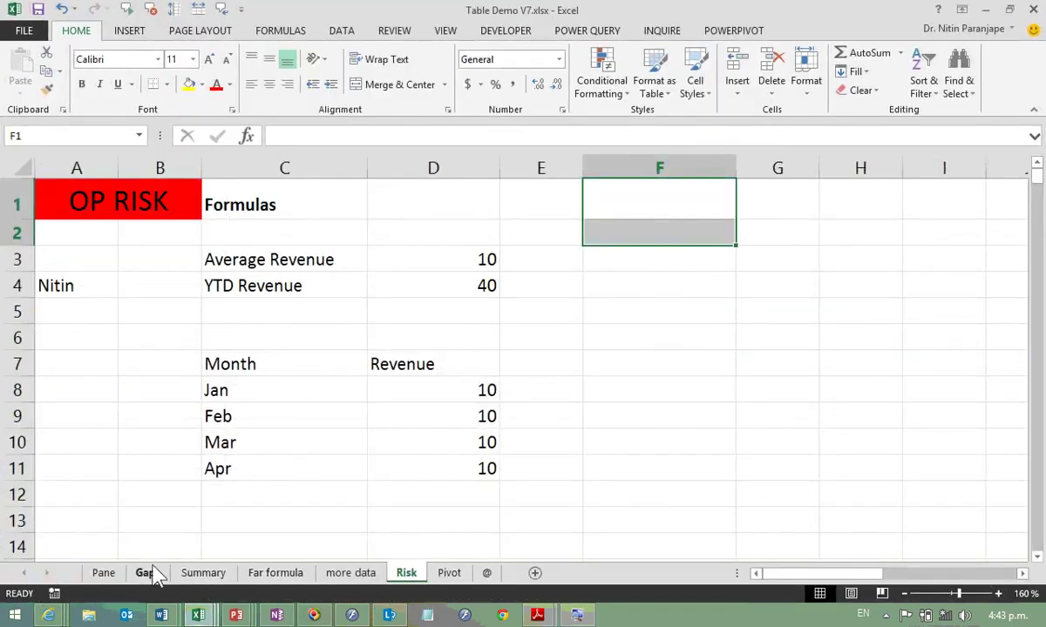
click(150, 573)
click(252, 331)
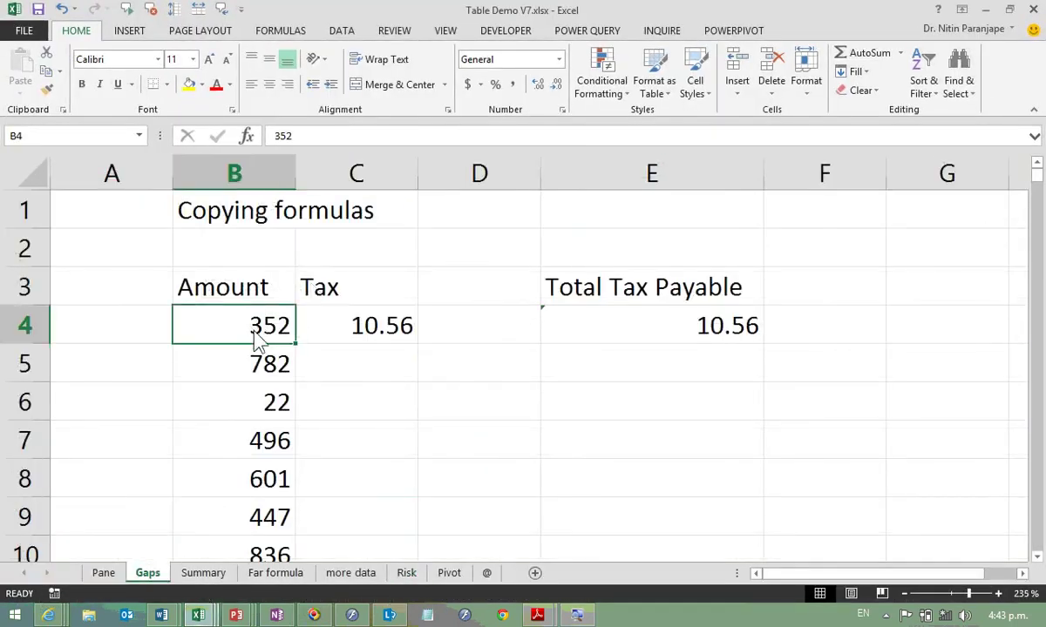
scroll(270, 347, down, 4)
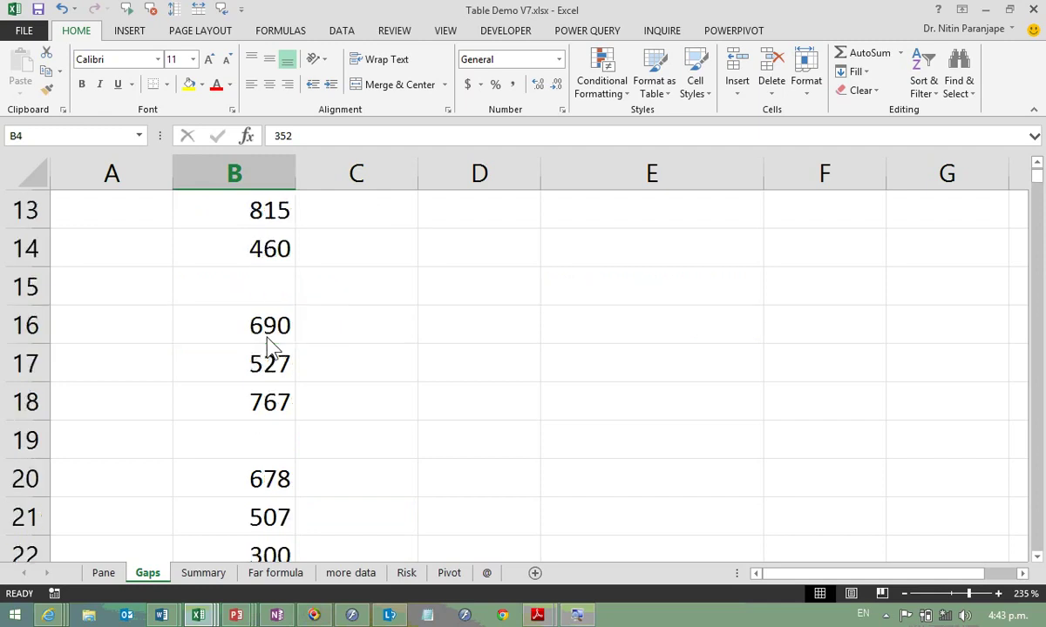
scroll(271, 347, up, 4)
click(408, 332)
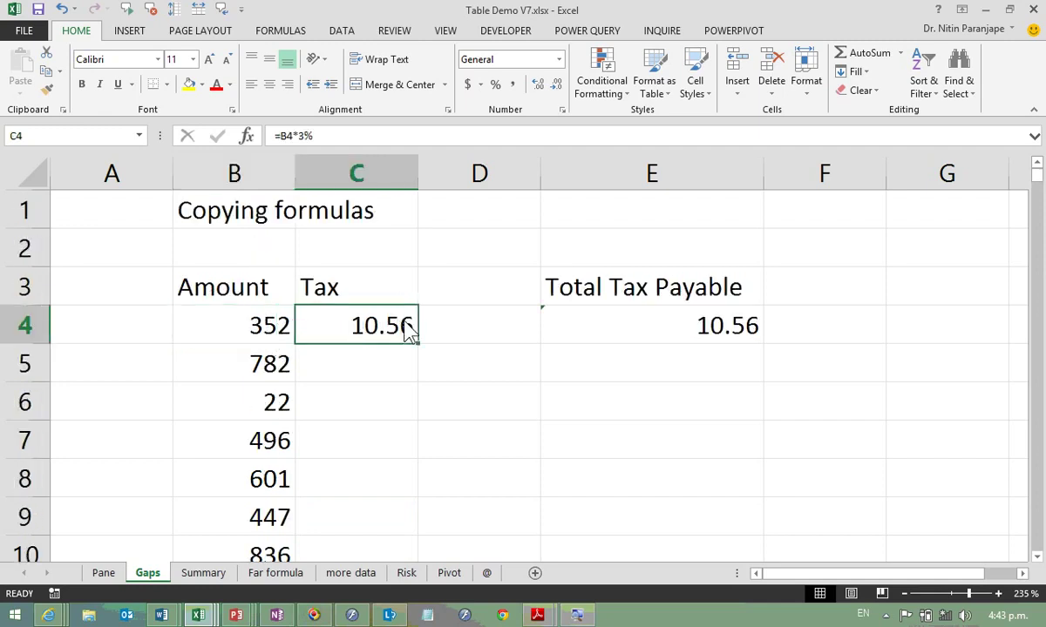
key(F2)
key(Escape)
click(672, 343)
key(F2)
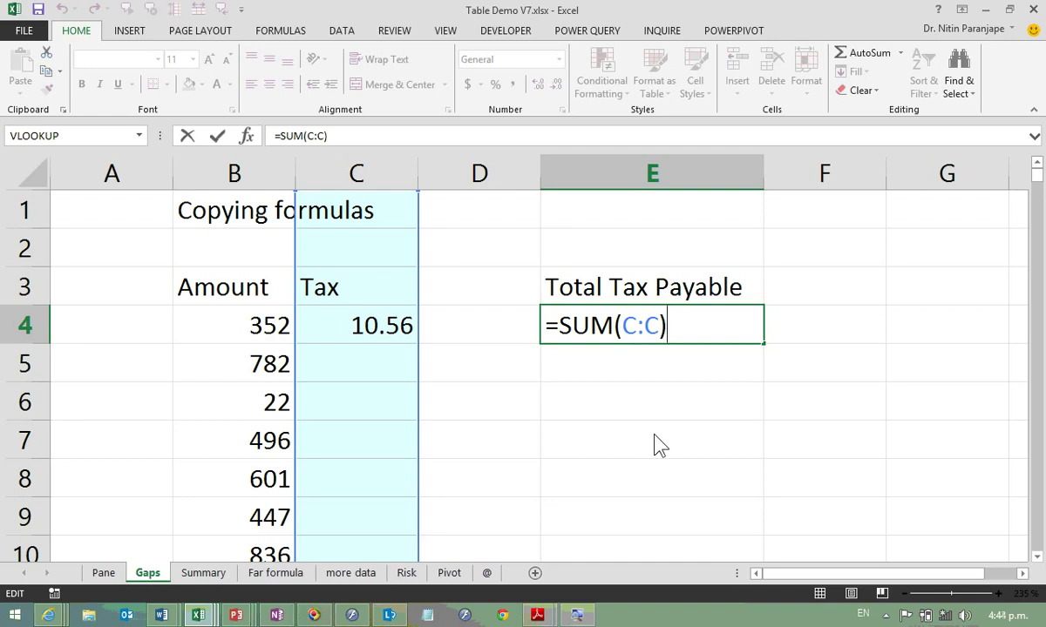
key(Escape)
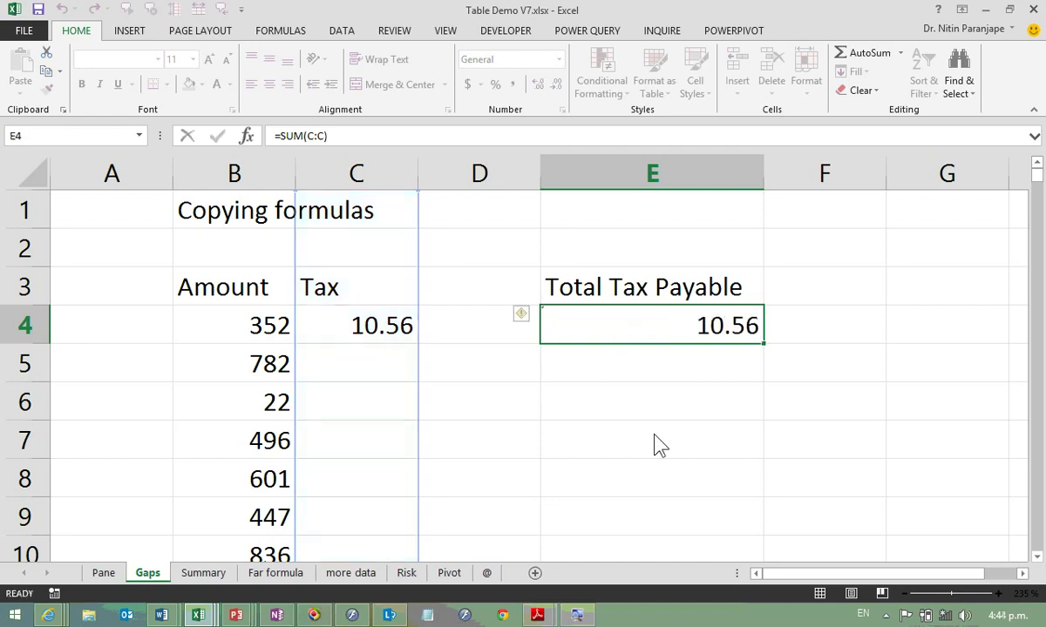
click(380, 322)
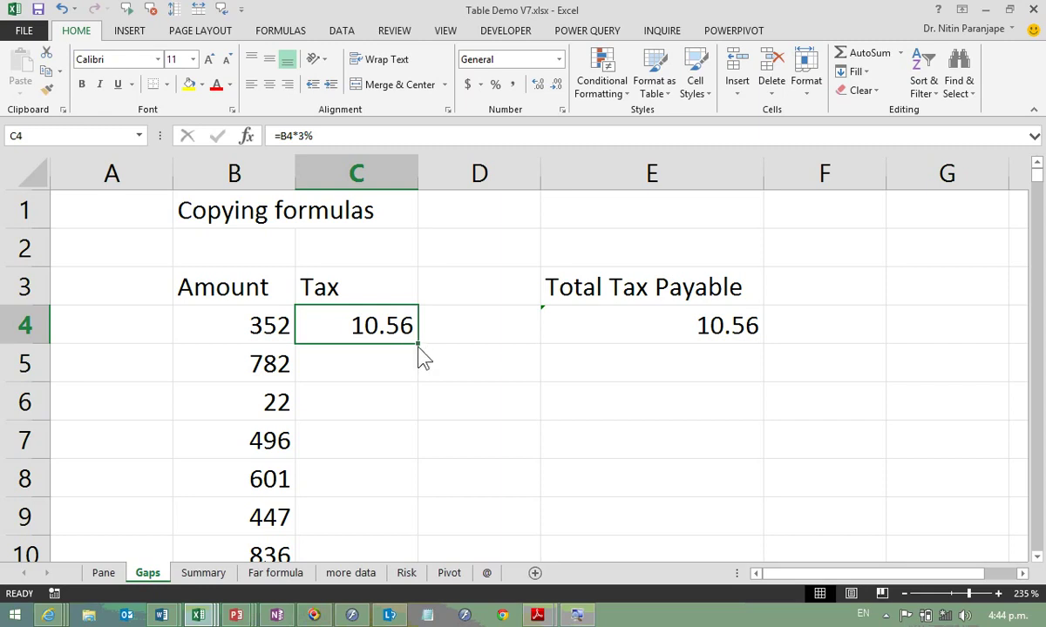
double_click(419, 344)
click(403, 364)
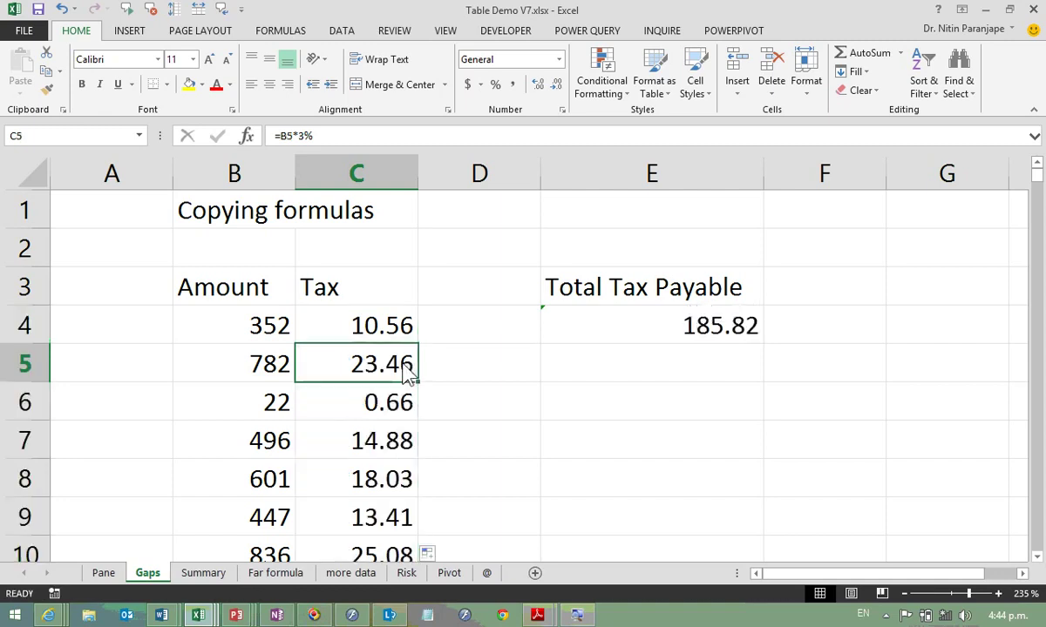
key(Down)
key(Down)
key(Down)
key(Down)
key(Down)
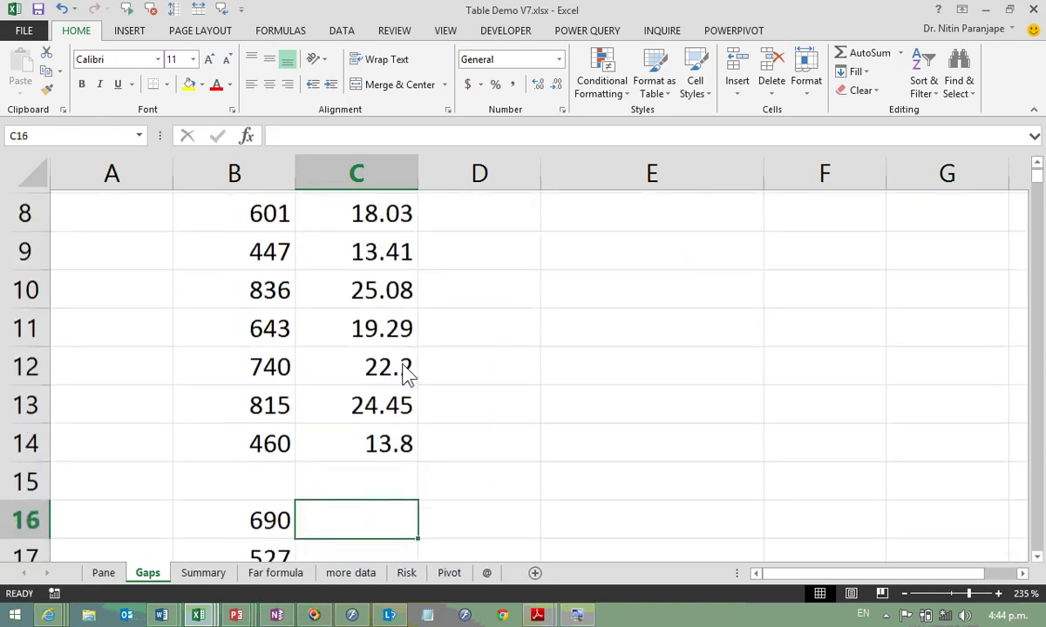
key(Down)
key(Down)
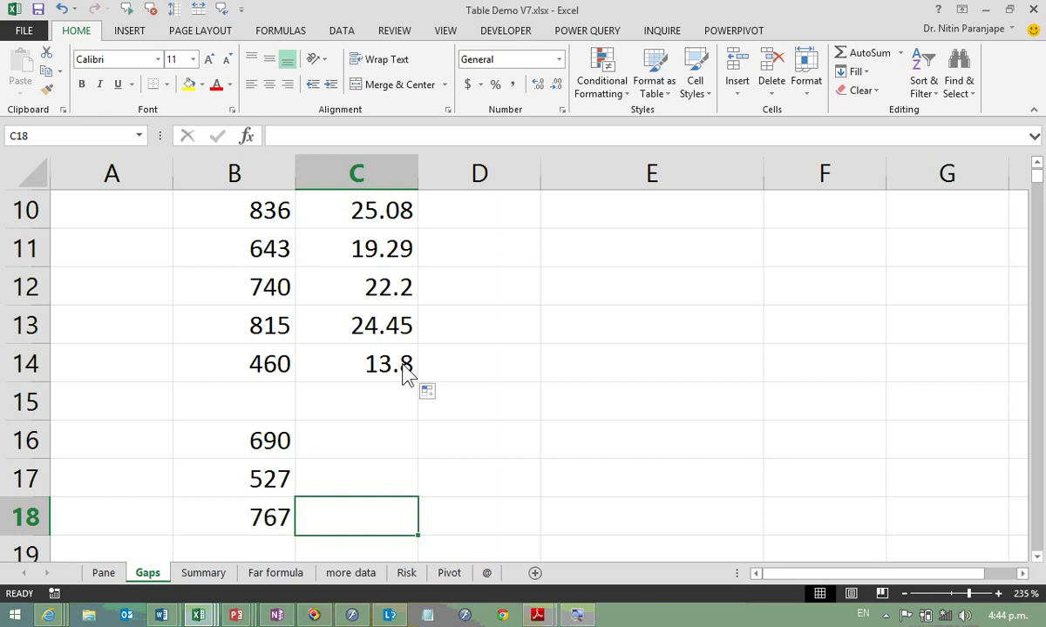
key(ctrl+z)
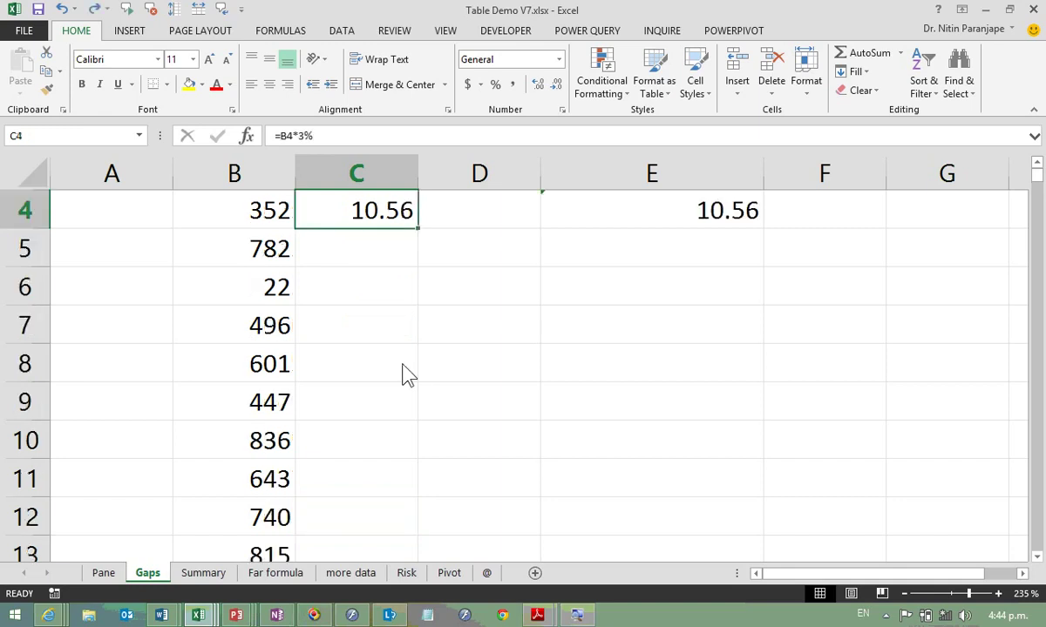
key(Up)
key(Up)
key(Up)
key(Down)
key(Down)
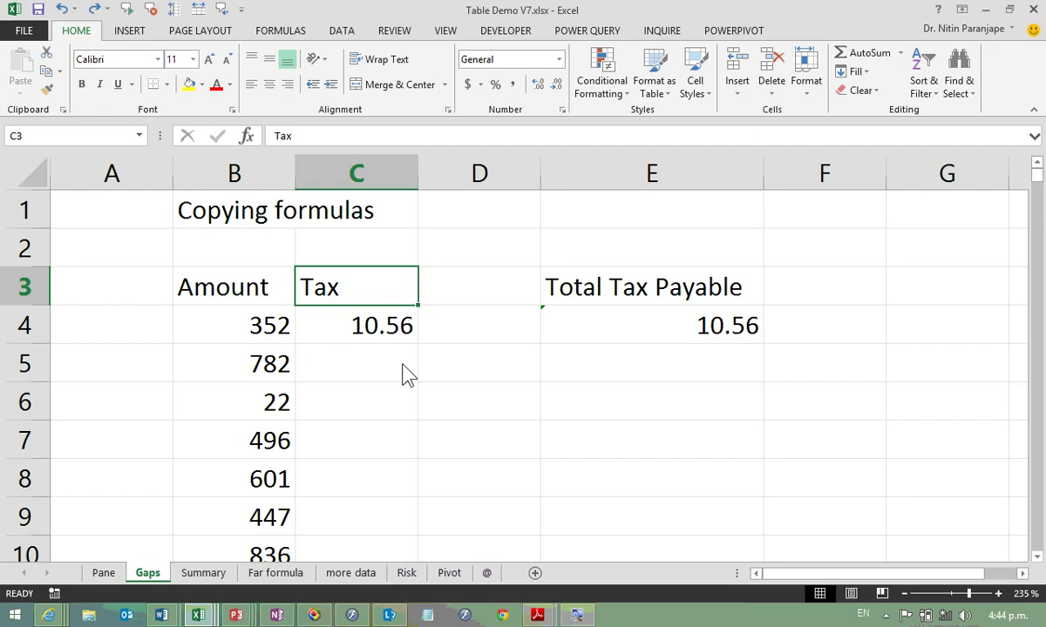
Step: Undo the Tax entries in column C and select the Amount range down to row 5003
key(ctrl+z)
key(ctrl+z)
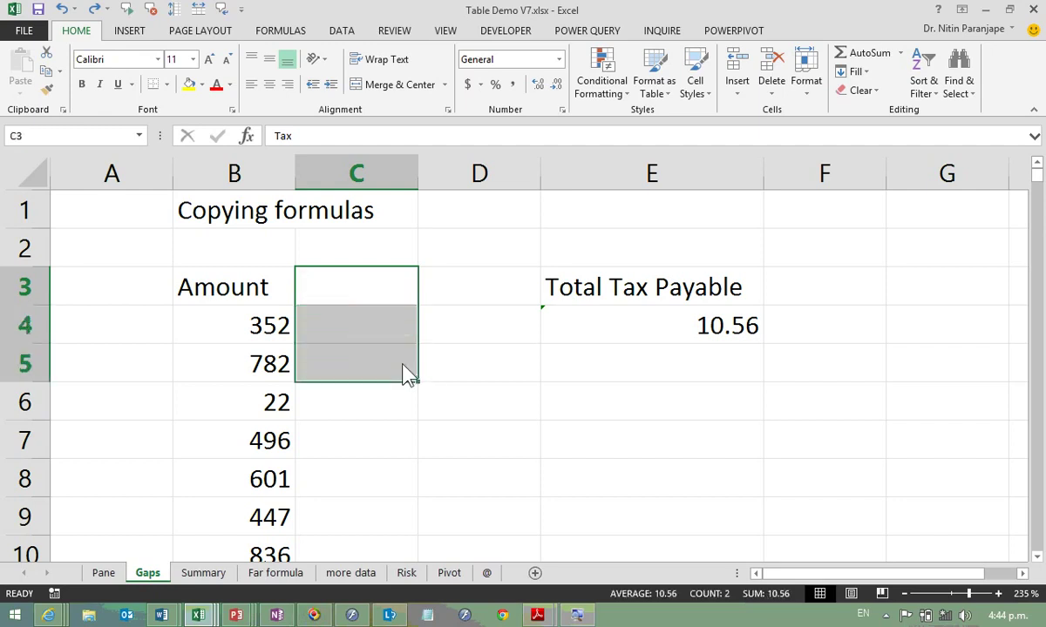
key(ctrl+z)
key(ctrl+z)
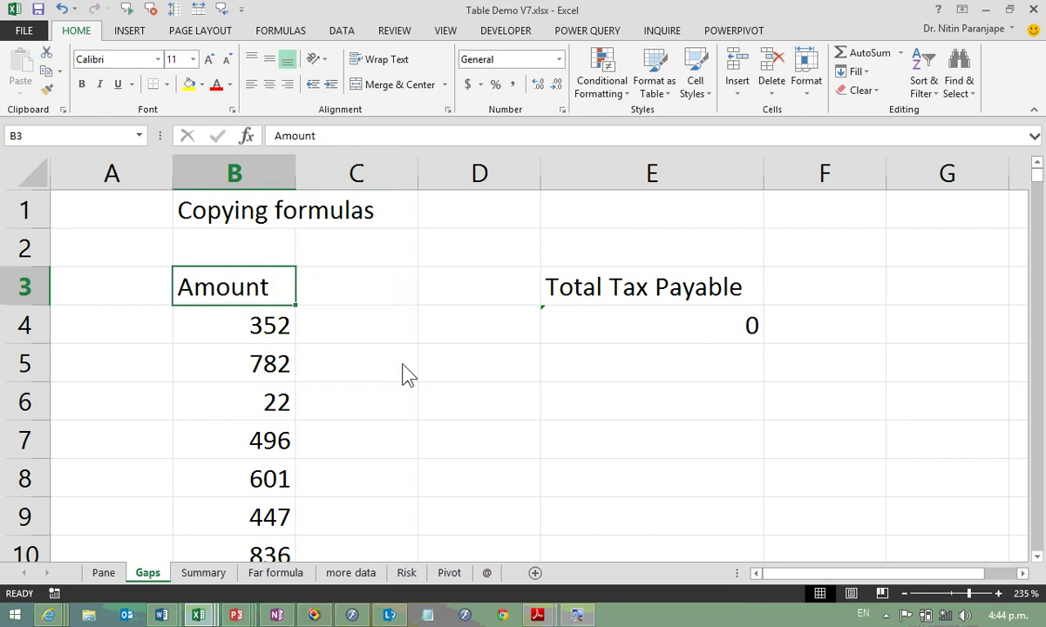
key(ctrl+shift+End)
key(shift+Left)
key(shift+Left)
key(shift+Left)
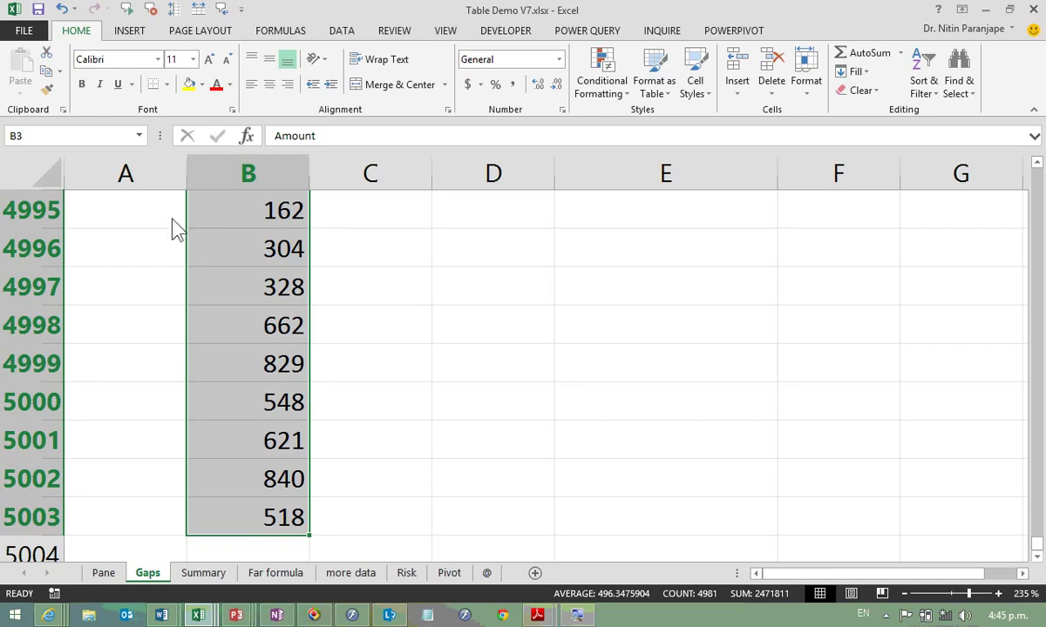
Step: Insert Table1 over B3:B5003 with headers, then select the Amount header
click(129, 30)
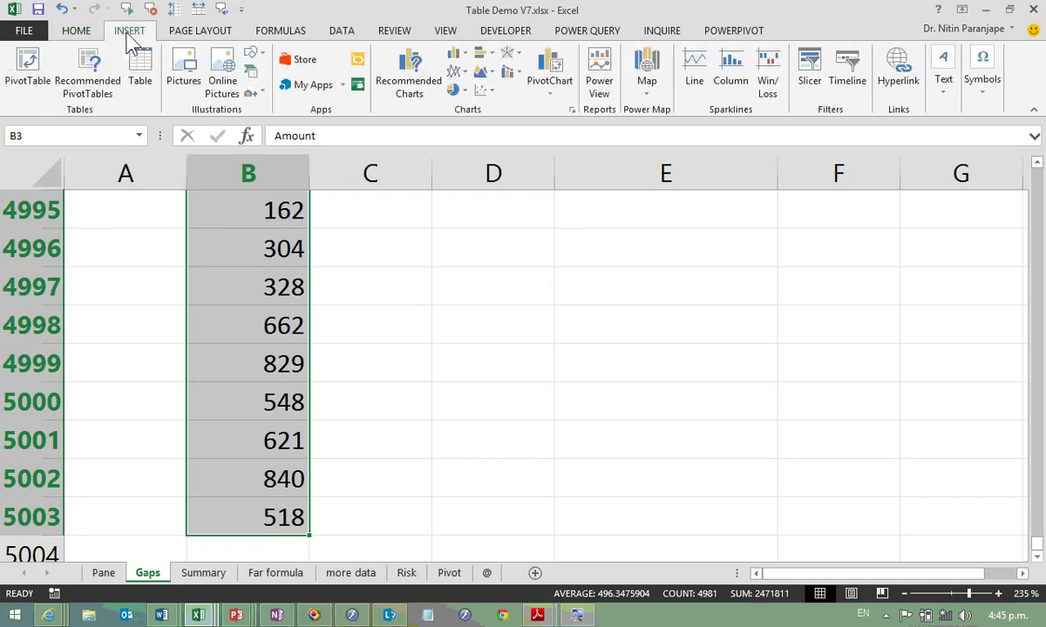
click(139, 61)
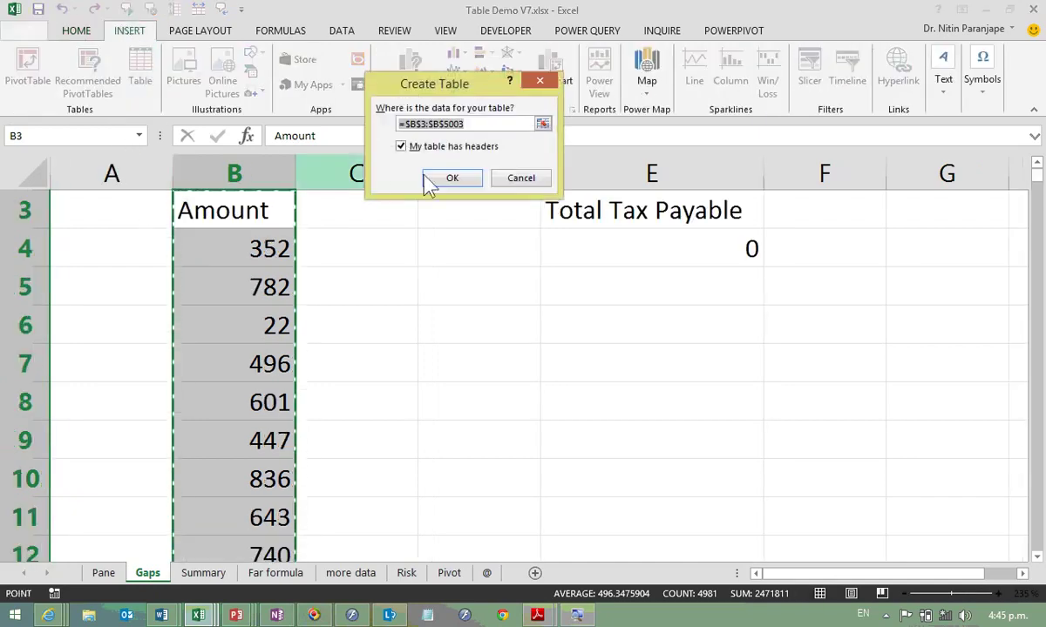
click(449, 181)
click(270, 301)
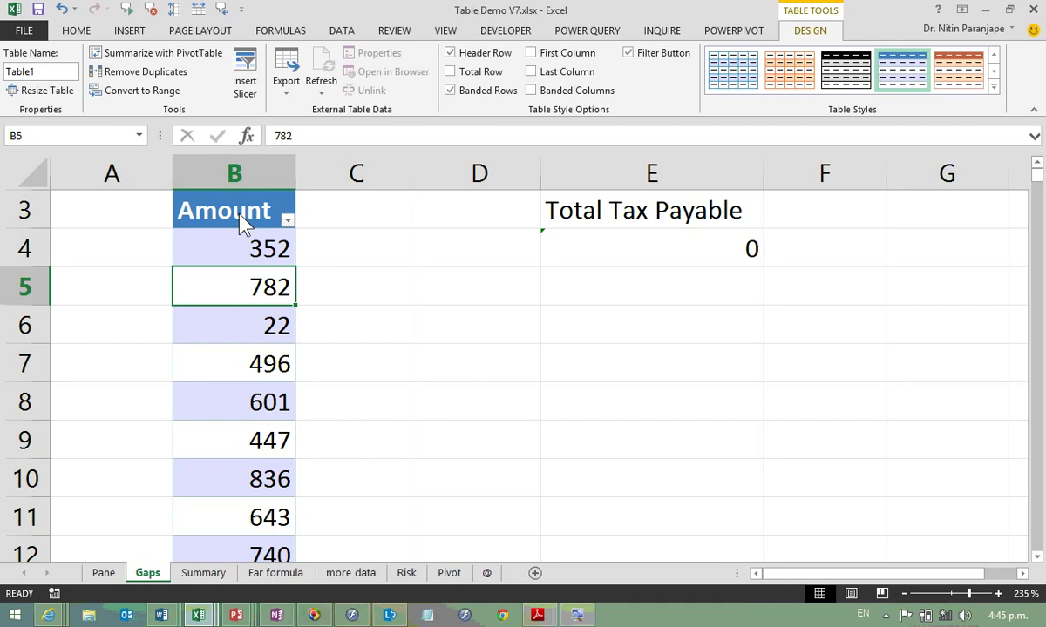
click(244, 217)
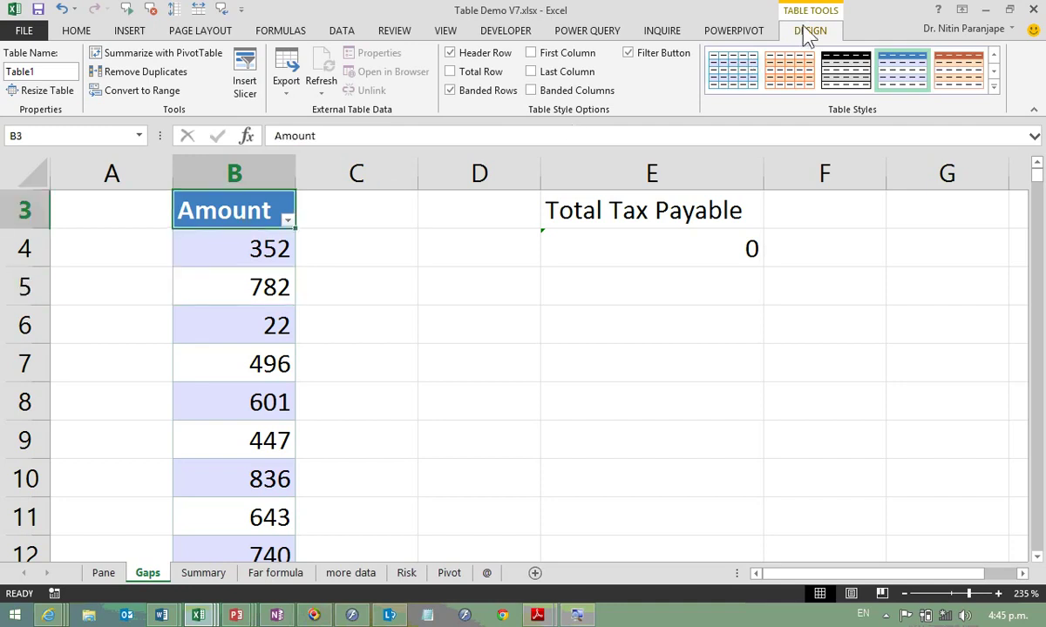
Step: Start a =b4*3% formula beside the first amount, then cancel it
click(362, 275)
text(=b4)
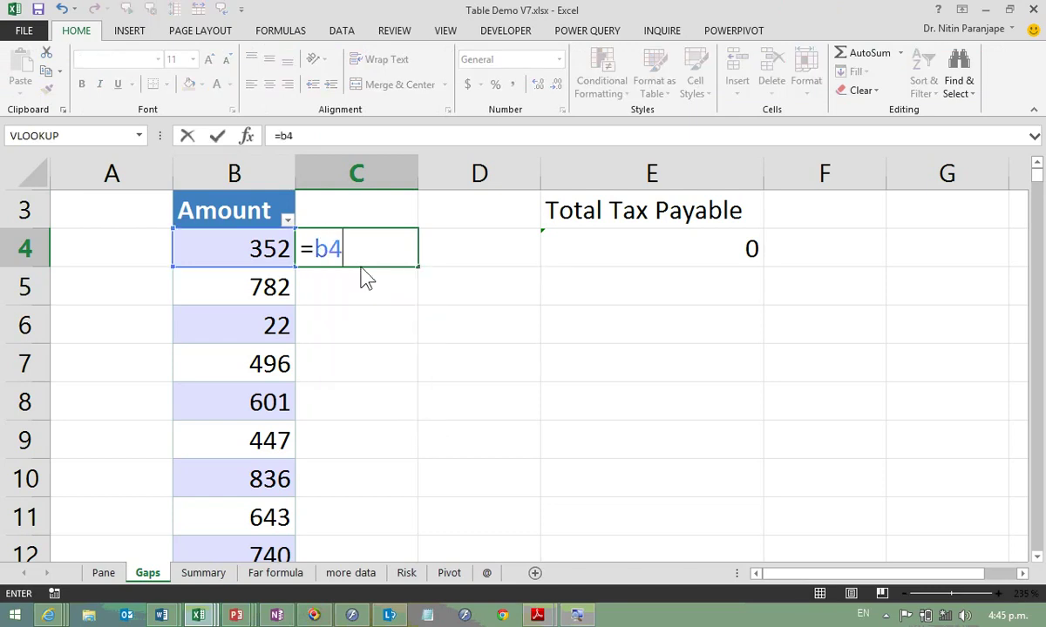
text(*3%)
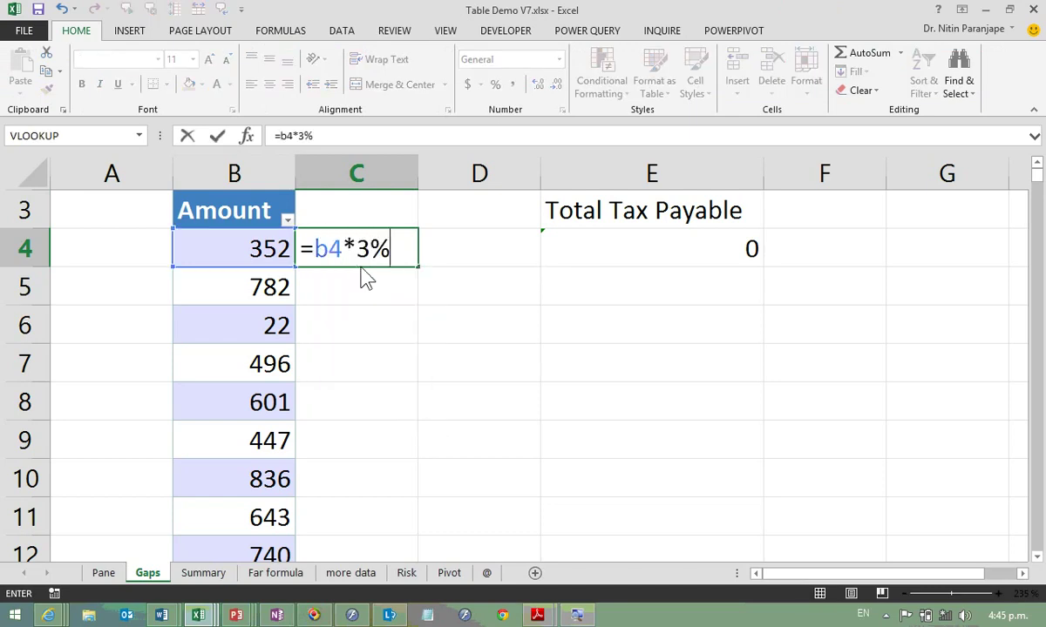
key(Escape)
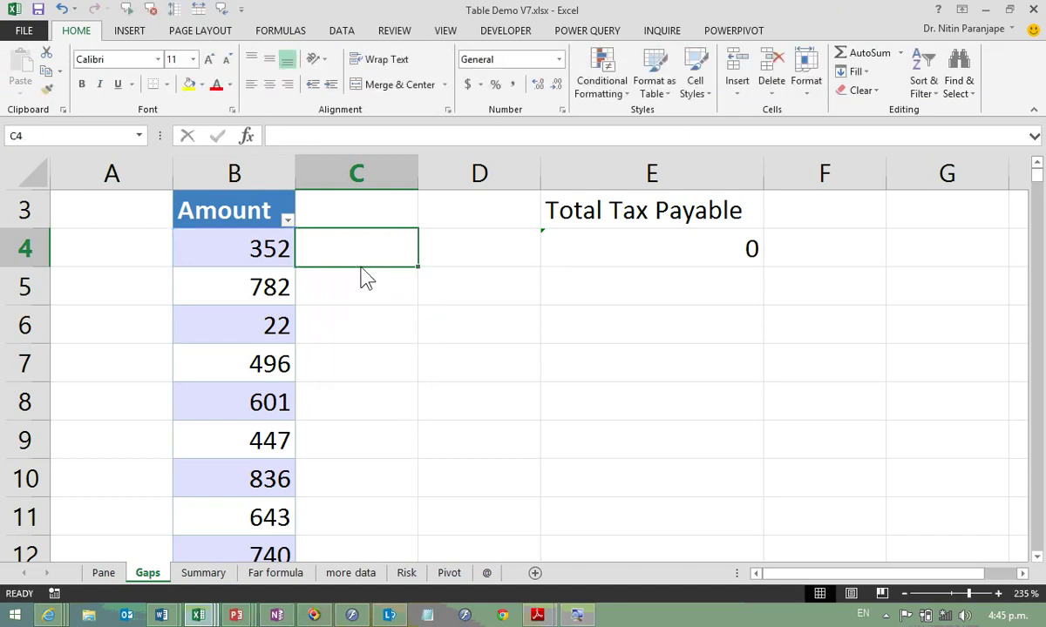
Step: Blank out the amounts 496, 447, 836 and 643 in B7 and B9:B11
key(Down)
key(Down)
key(Down)
key(Left)
key(Delete)
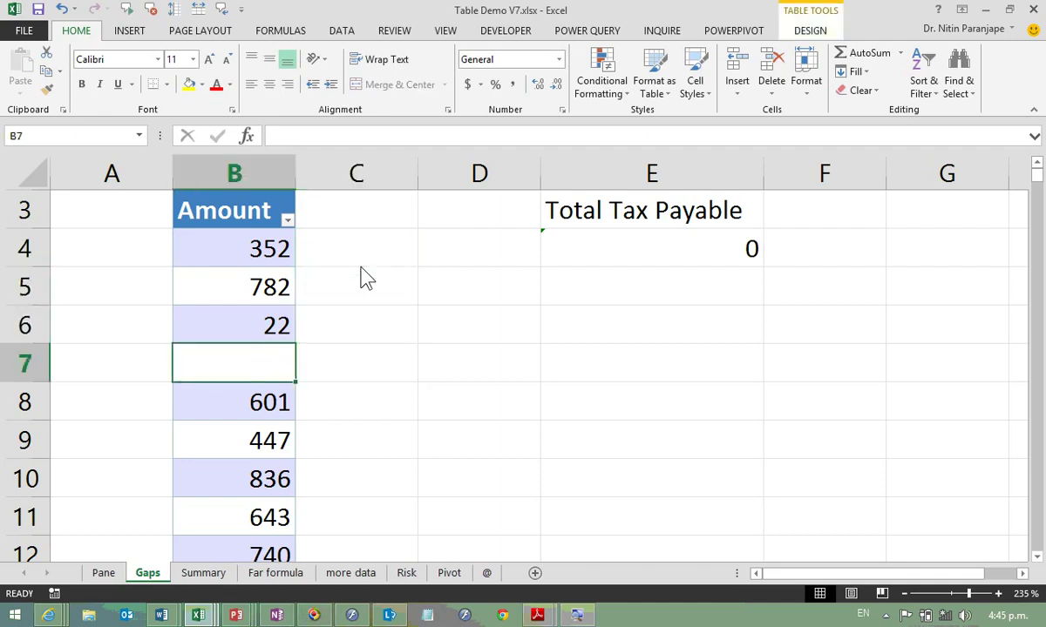
key(Down)
key(Down)
key(shift+Down)
key(shift+Down)
key(Delete)
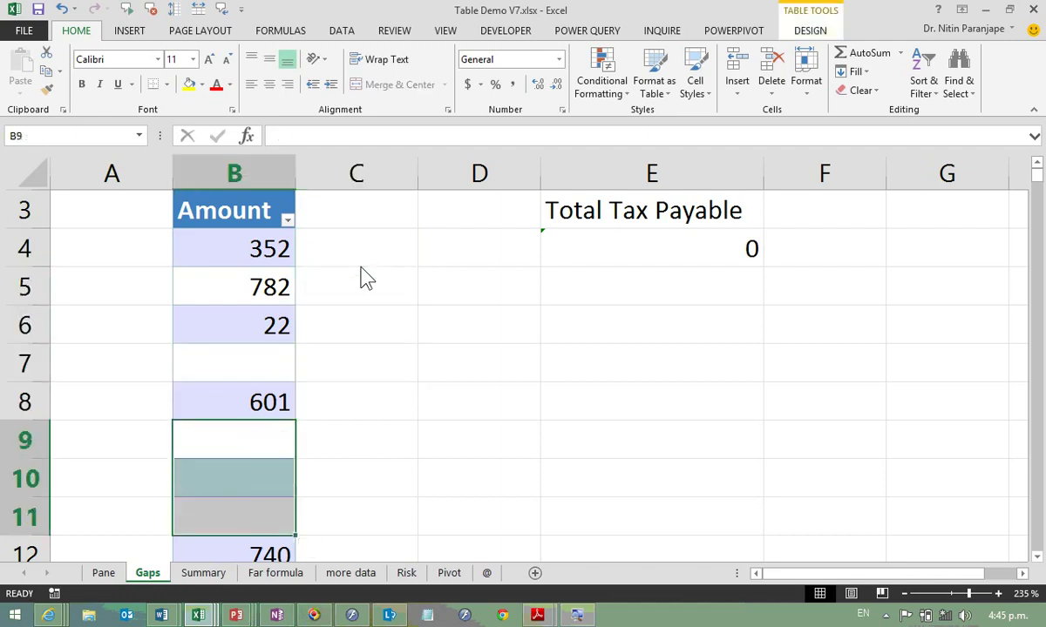
key(Up)
key(Up)
key(Up)
key(Down)
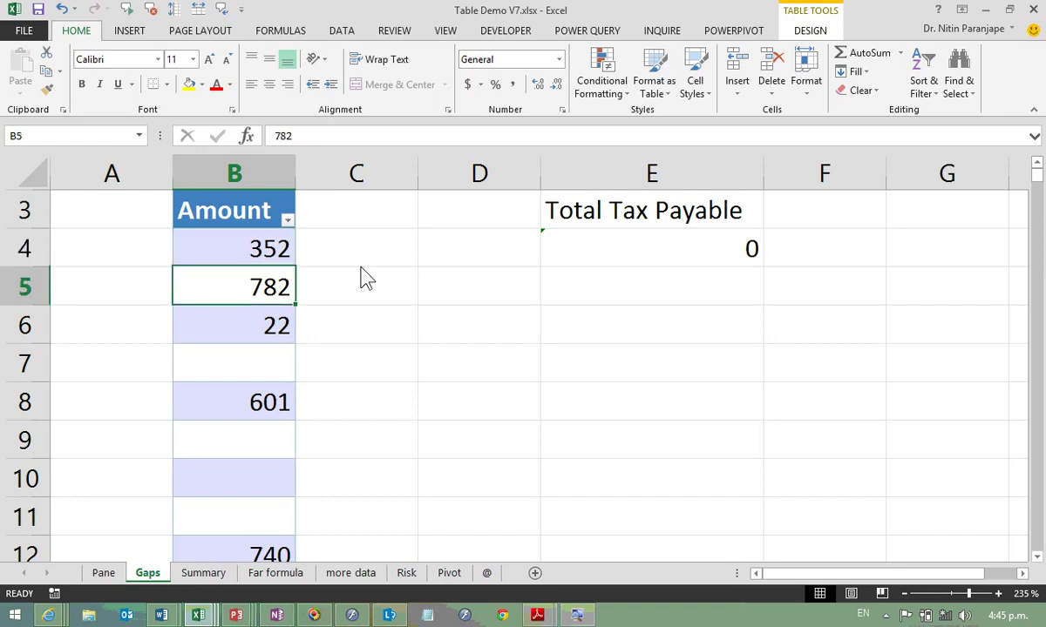
key(Down)
key(Down)
Step: Enter =b7*3% in C7 so Column1 fills to row 5003, then check the table's end
key(Right)
text(=)
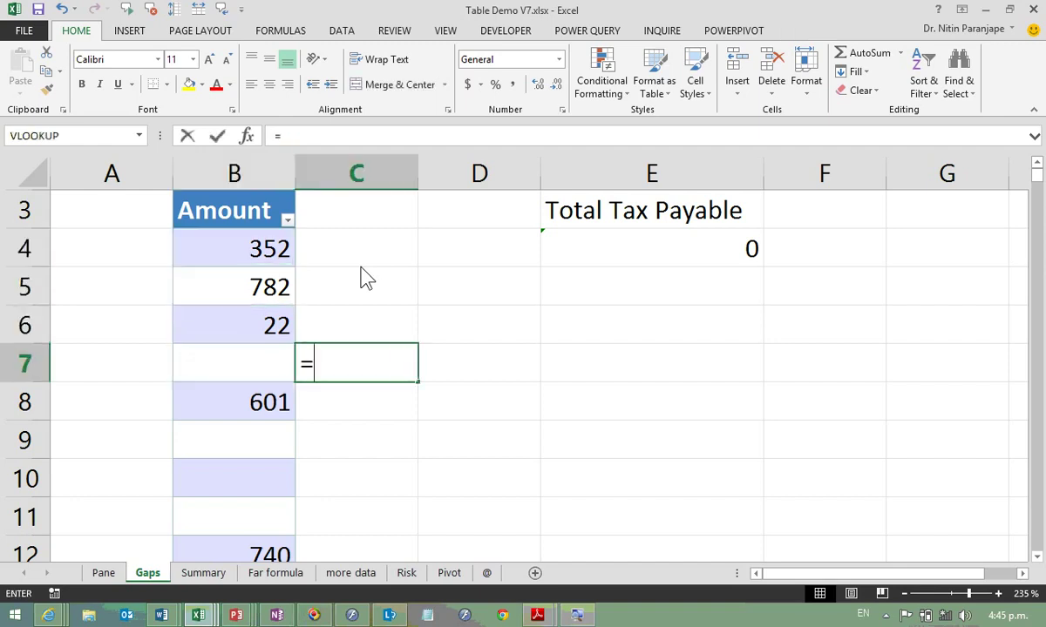
text(b)
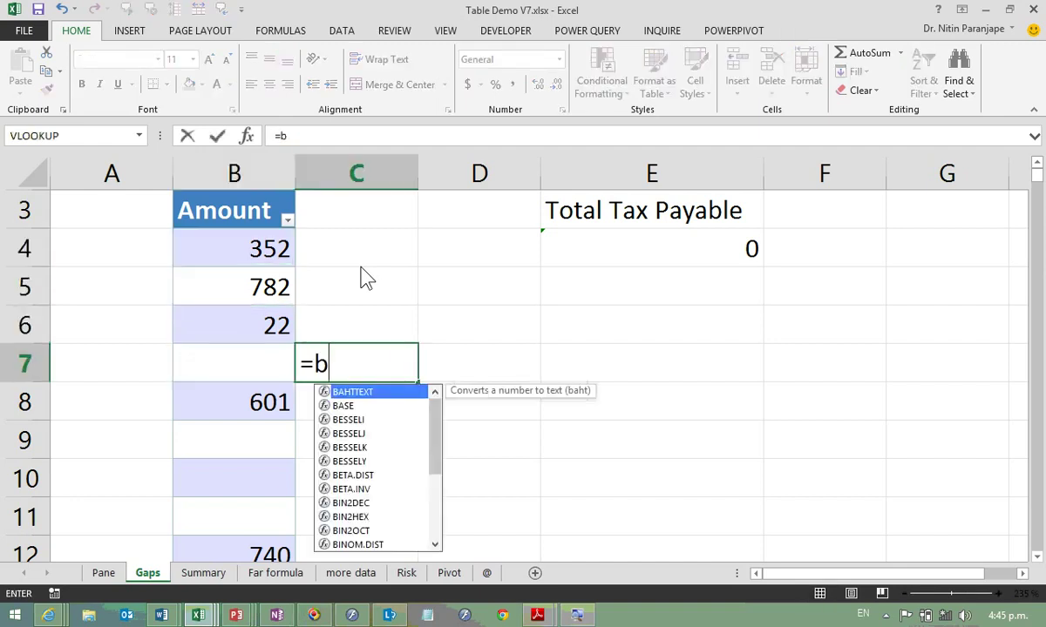
text(7*3)
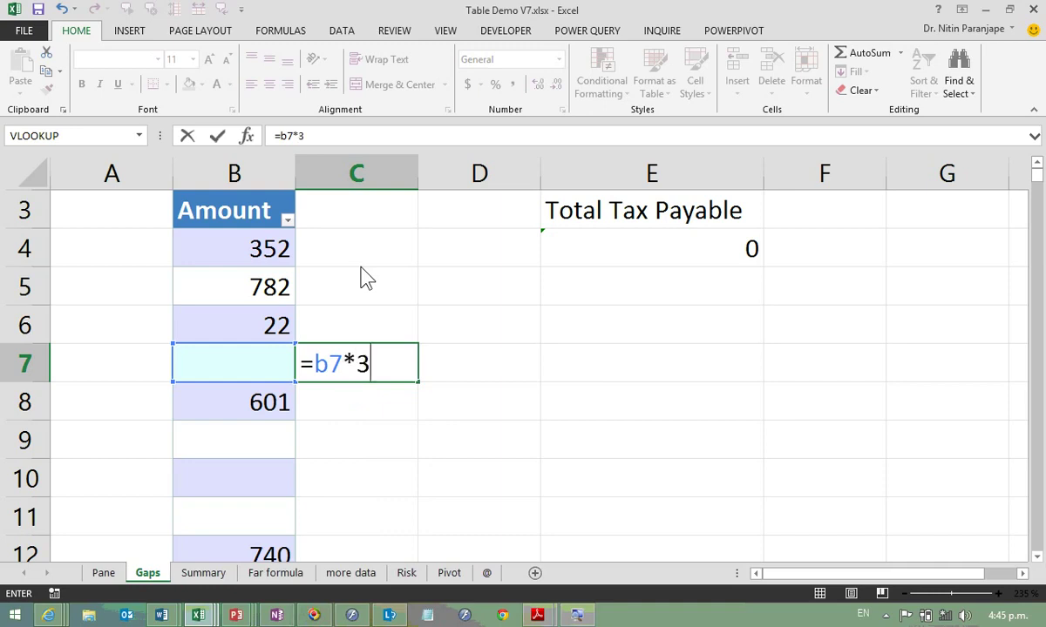
text(%)
key(Return)
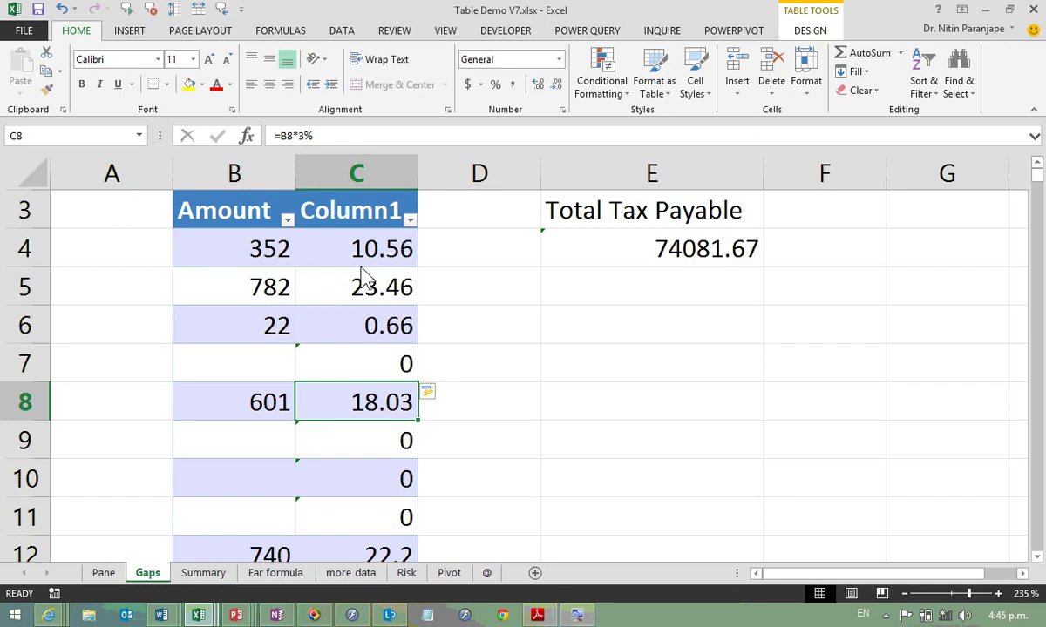
key(ctrl+Down)
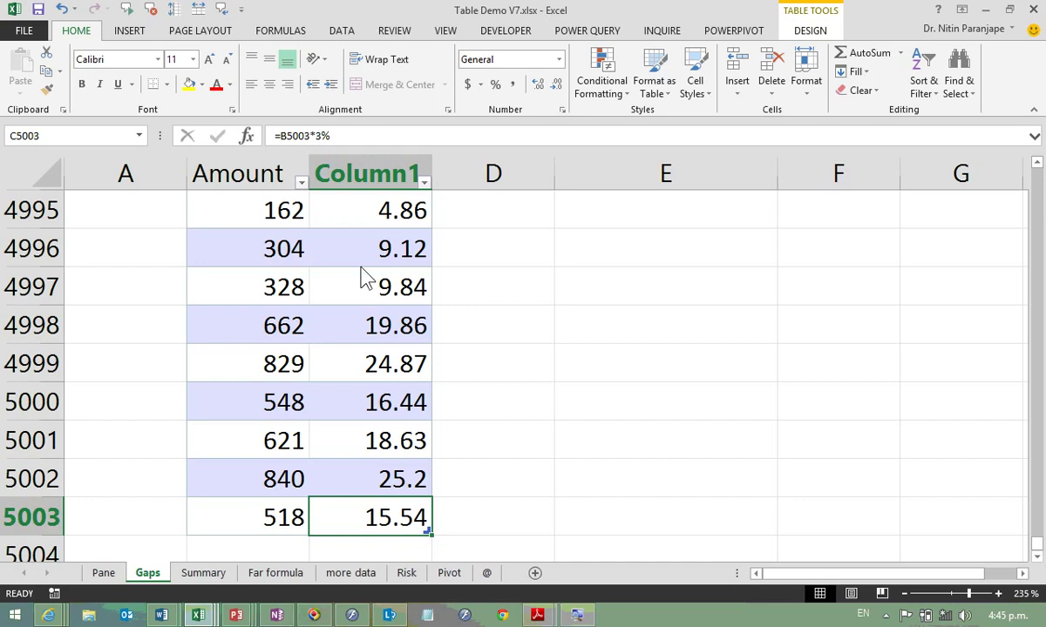
key(ctrl+Home)
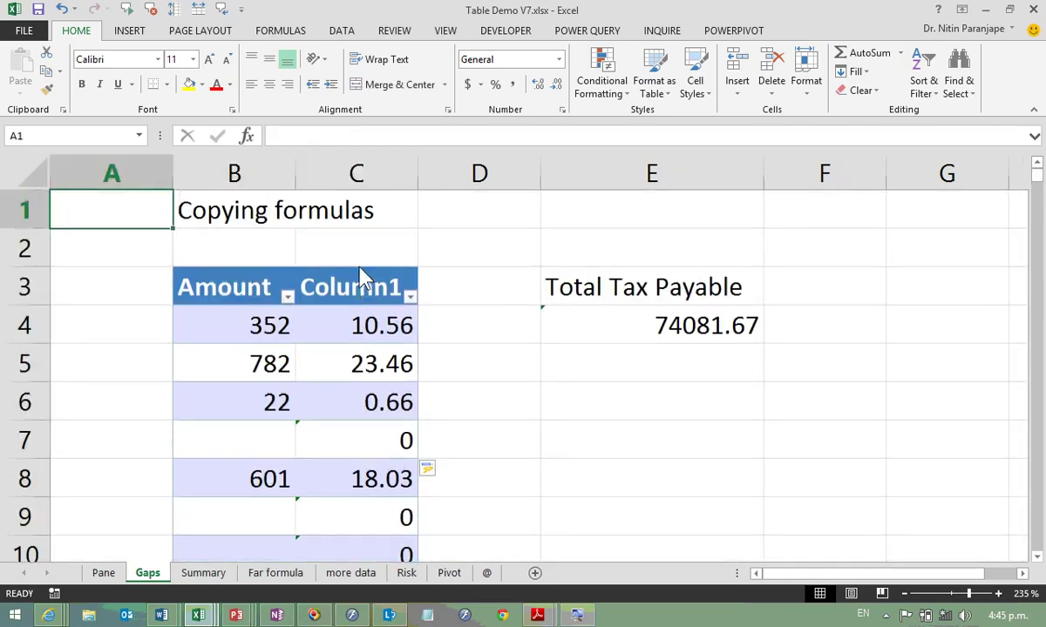
Step: Select the first Column1 value, then move to the Pane sheet and look over its data
click(347, 320)
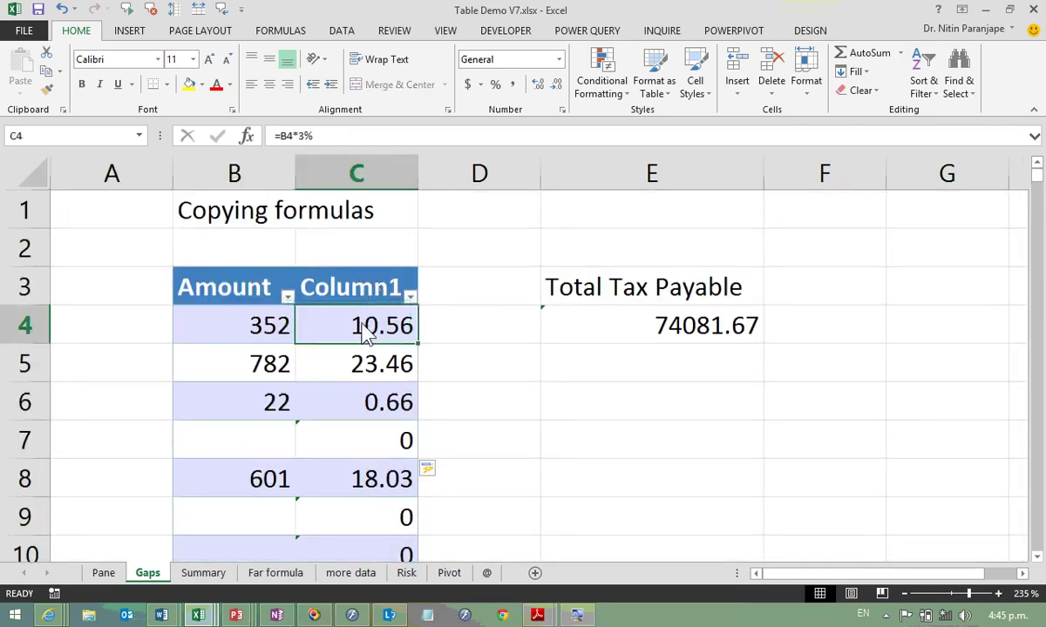
click(103, 573)
ctrl+scroll(396, 399, down, 7)
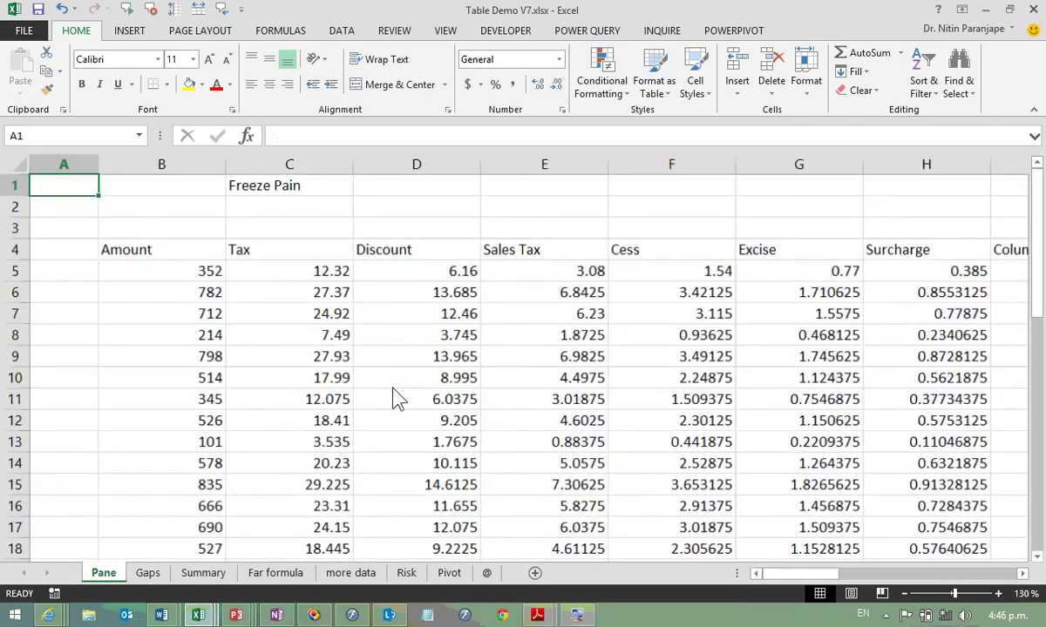
ctrl+scroll(409, 415, up, 6)
scroll(409, 416, down, 3)
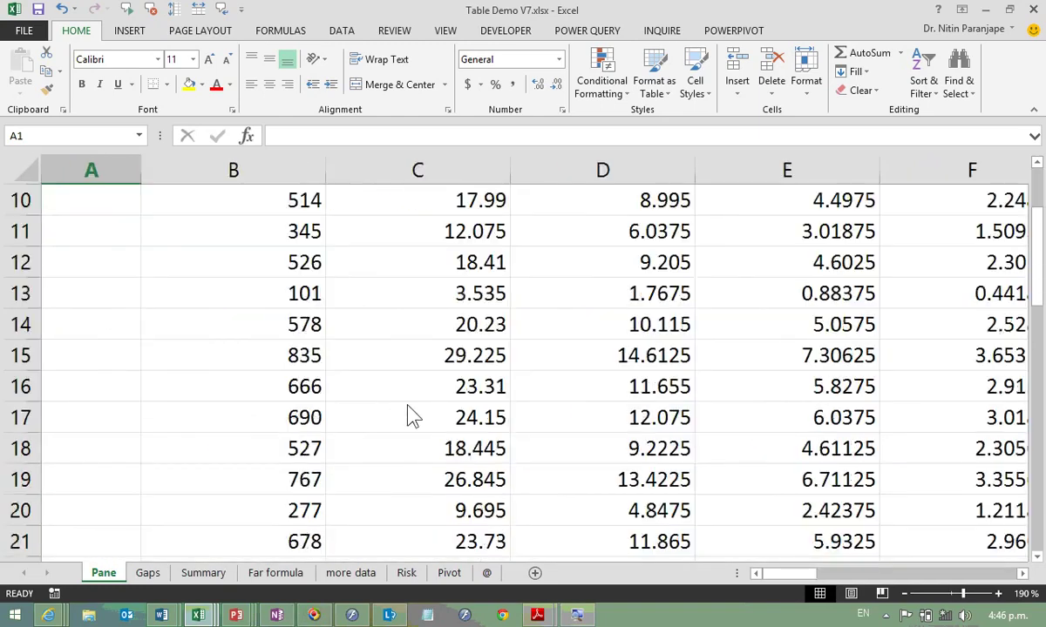
scroll(411, 416, up, 3)
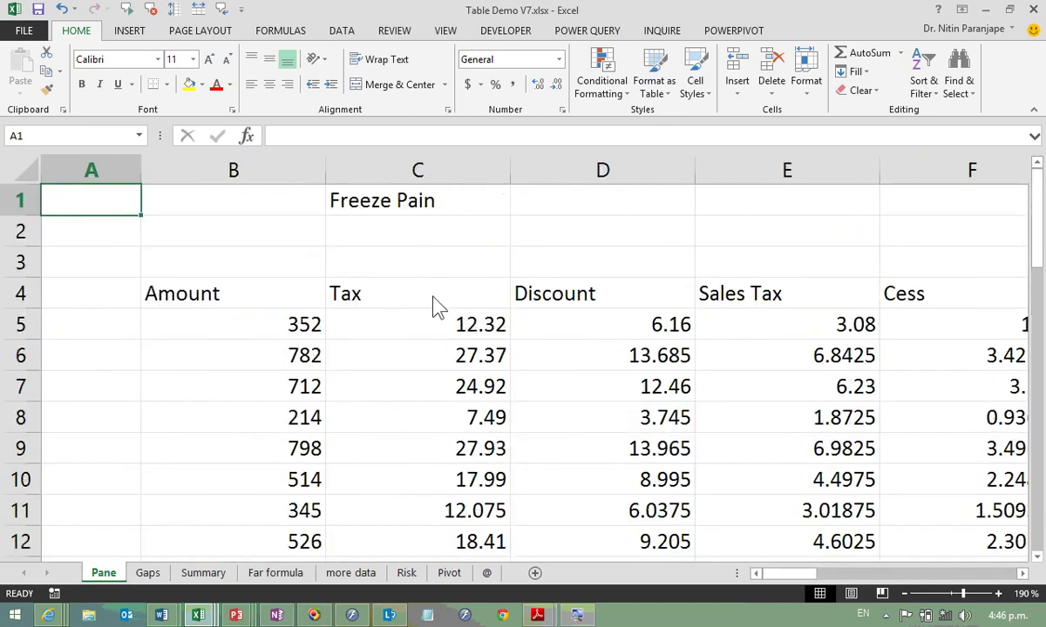
Step: Convert the B4:W46 data into Table2 with Ctrl+T and scroll through the result
click(436, 377)
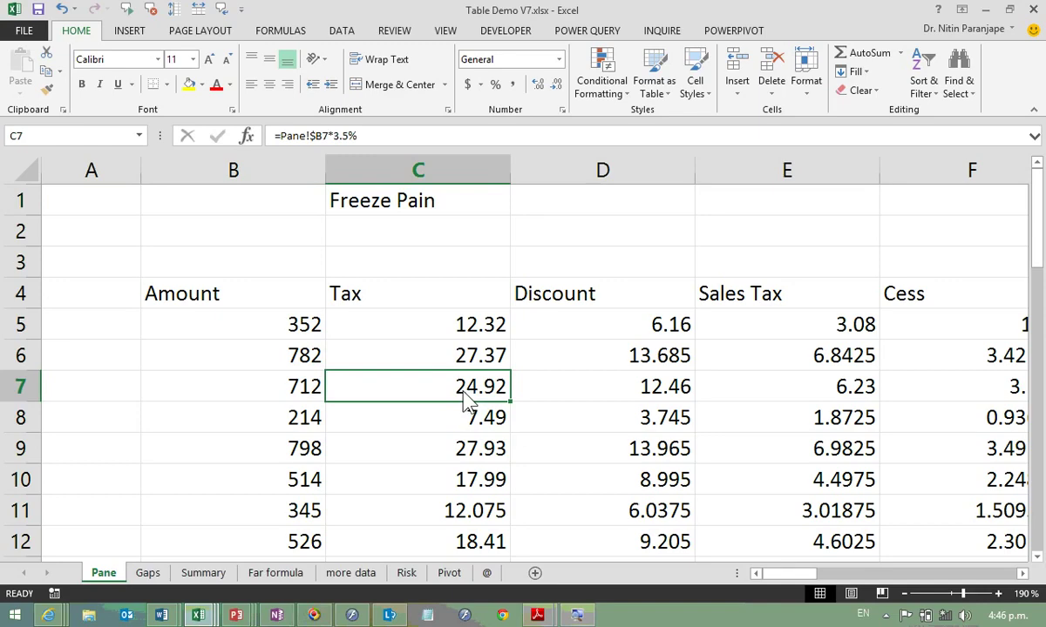
key(ctrl+t)
key(Return)
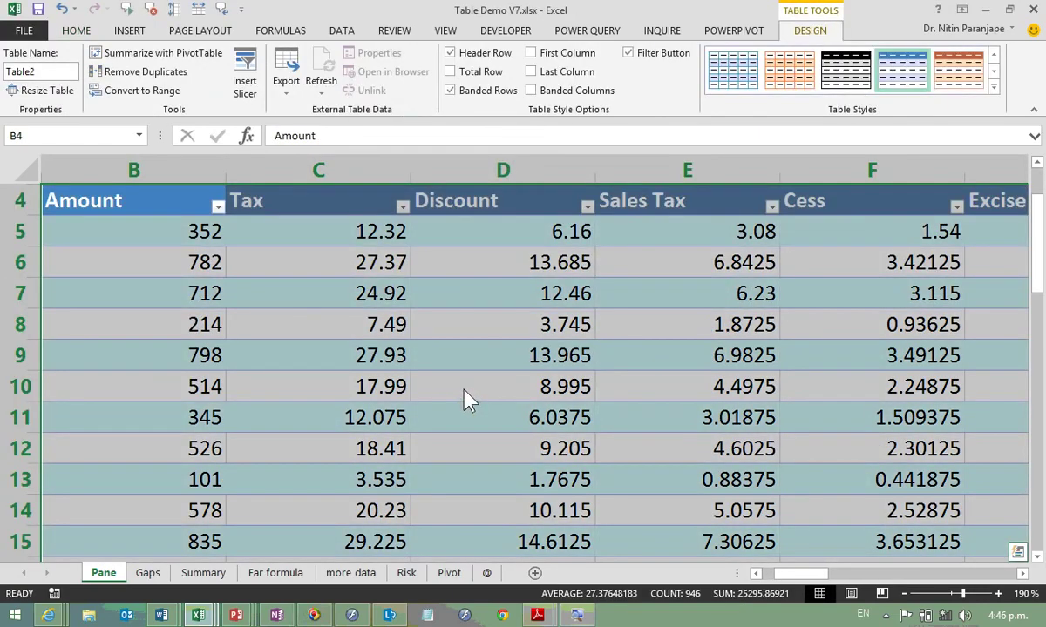
scroll(466, 399, down, 2)
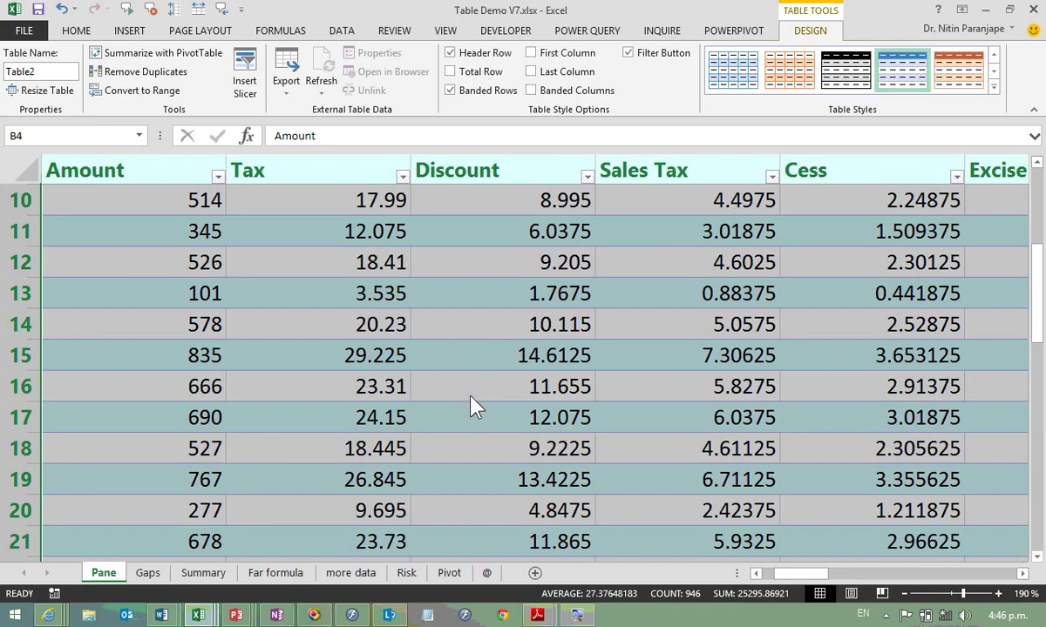
scroll(471, 408, up, 3)
scroll(473, 409, down, 2)
scroll(473, 408, down, 1)
scroll(475, 410, up, 2)
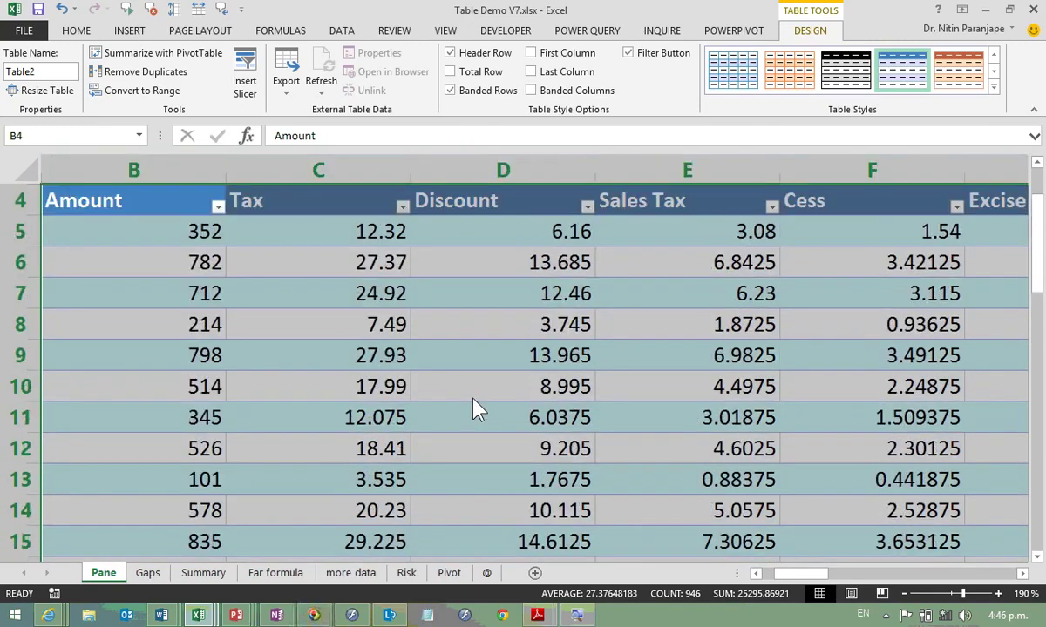
scroll(473, 410, down, 2)
scroll(473, 409, up, 2)
scroll(475, 409, down, 2)
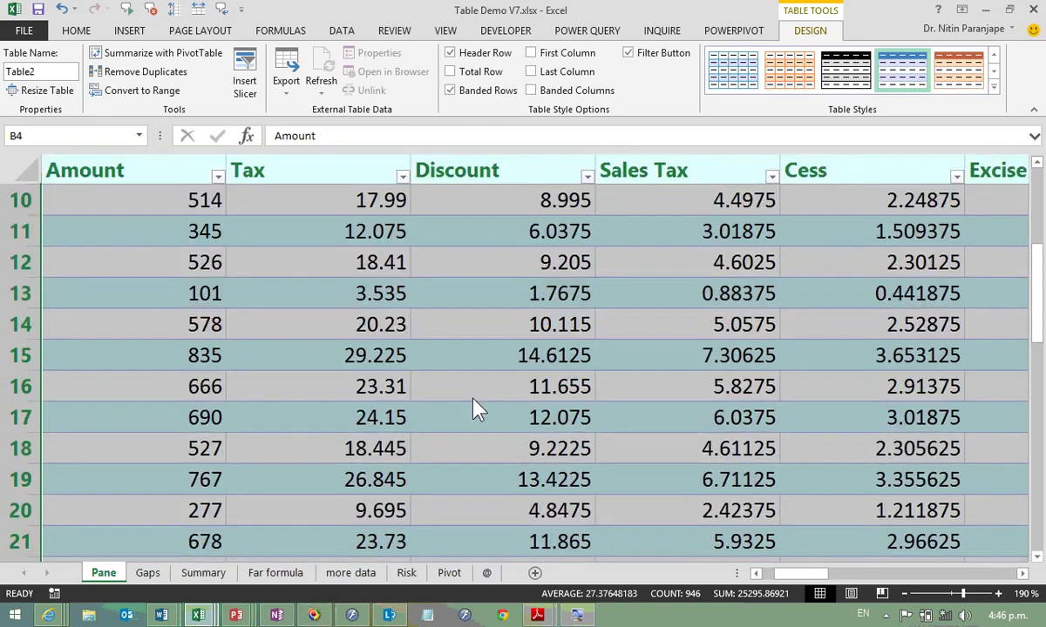
scroll(475, 410, up, 1)
scroll(475, 410, up, 1)
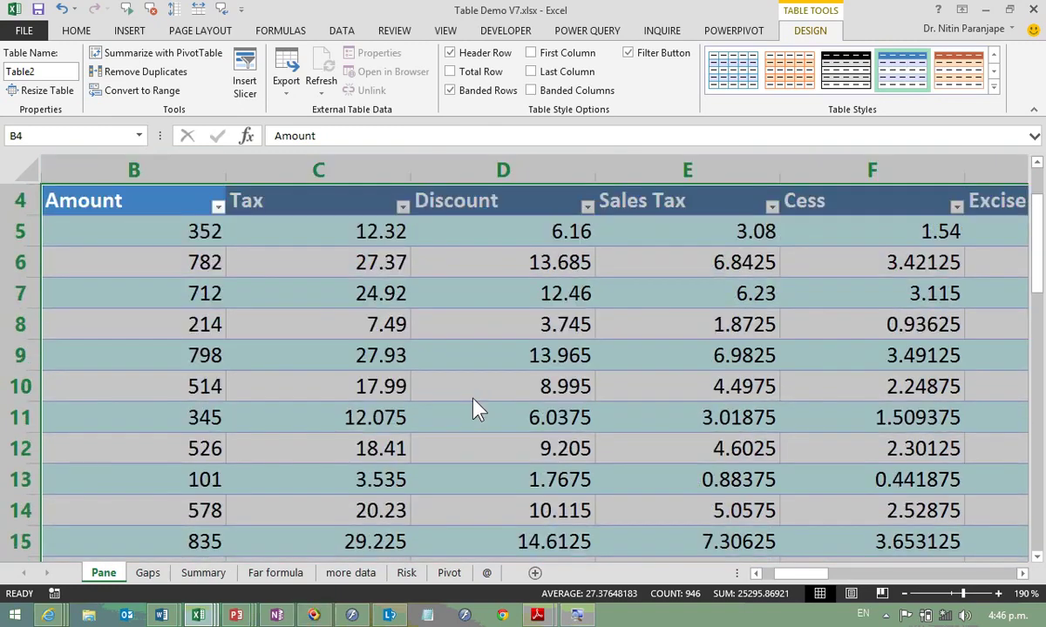
scroll(475, 409, down, 1)
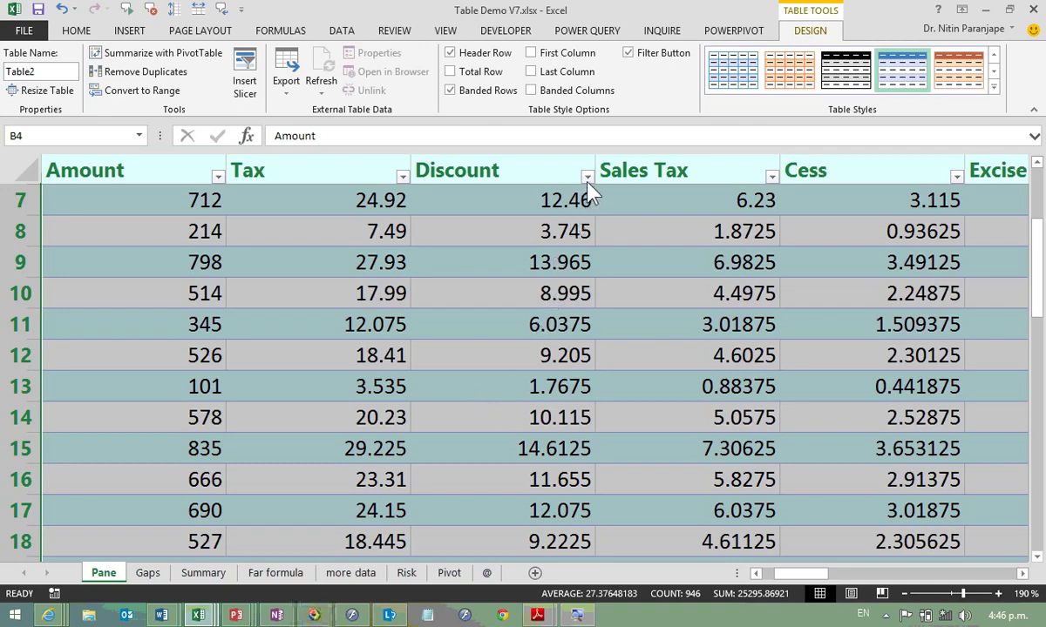
Step: Check the last Discount value and peek at the Discount column's filter options
click(551, 300)
key(ctrl+Down)
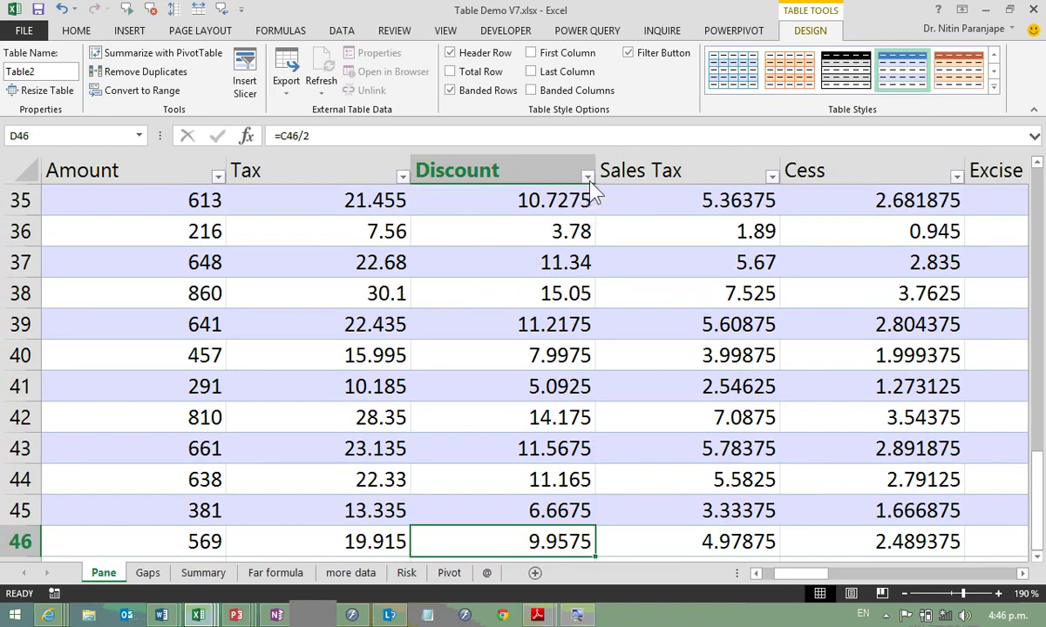
click(588, 180)
key(Escape)
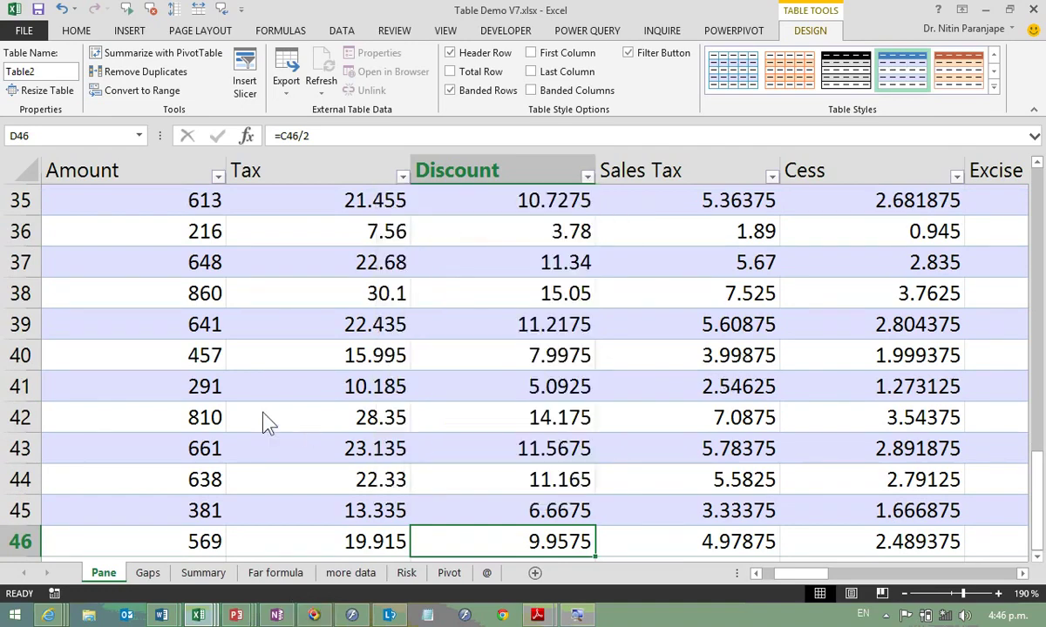
Step: Head the column just past Column20 with 'Net' in X4
key(ctrl+Home)
key(Down)
key(Down)
key(Down)
key(Down)
key(Right)
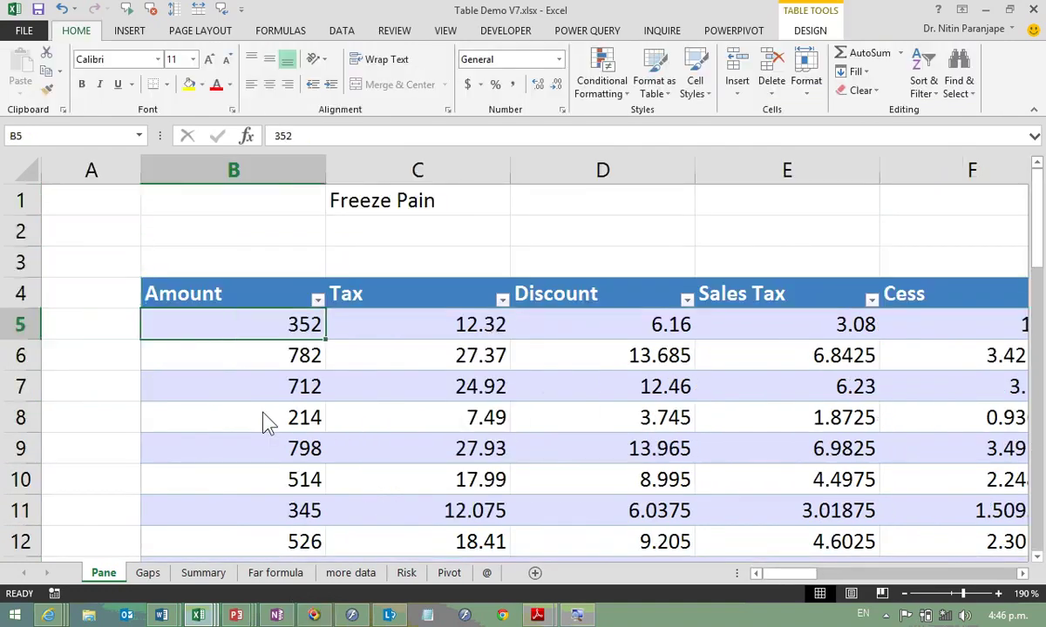
key(End)
key(Right)
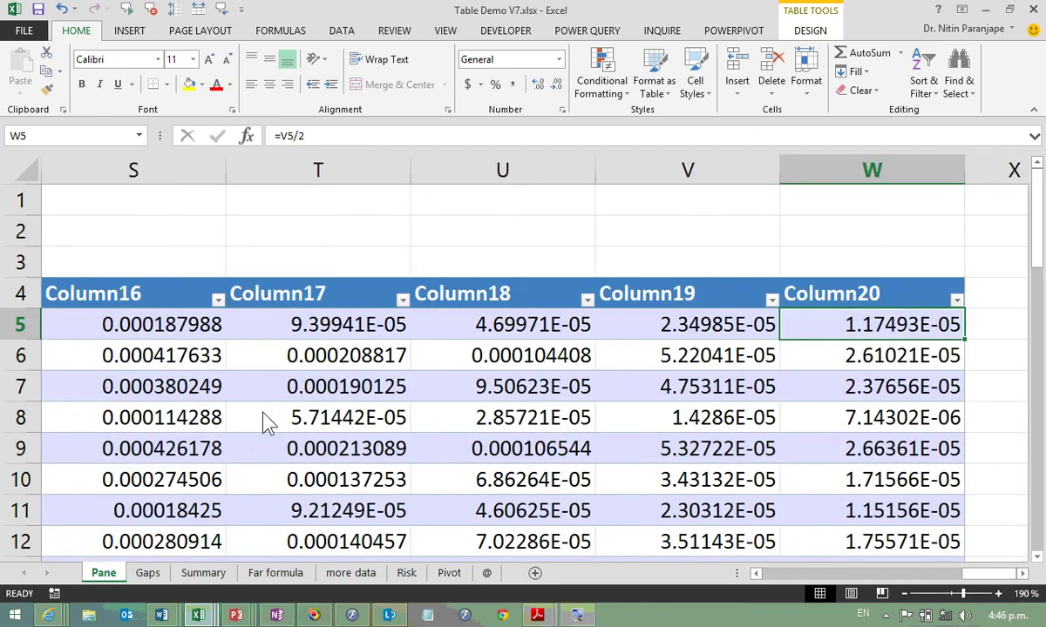
key(Right)
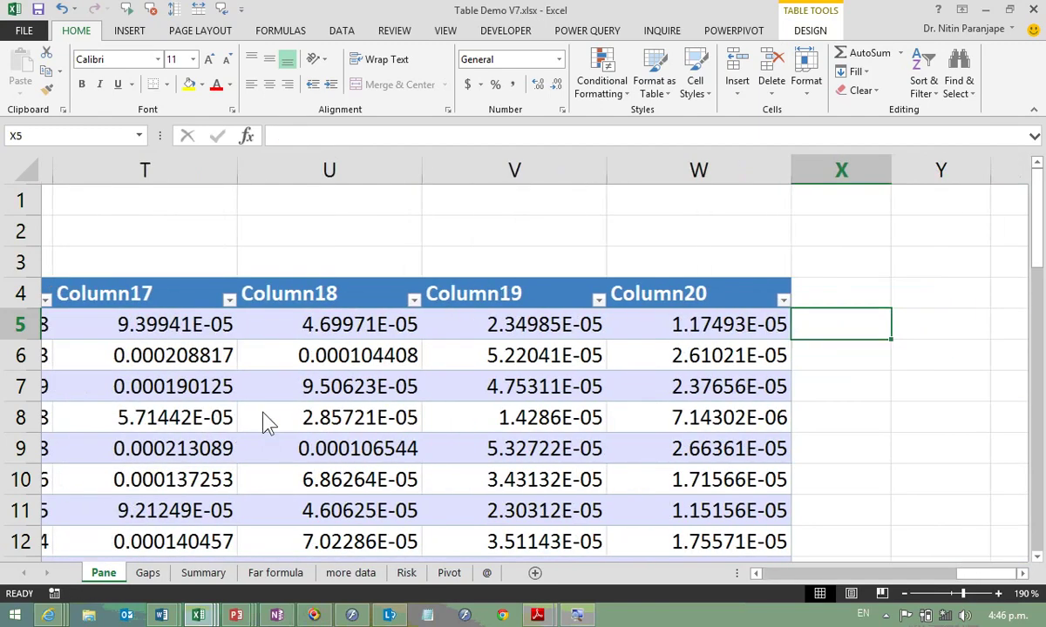
key(Up)
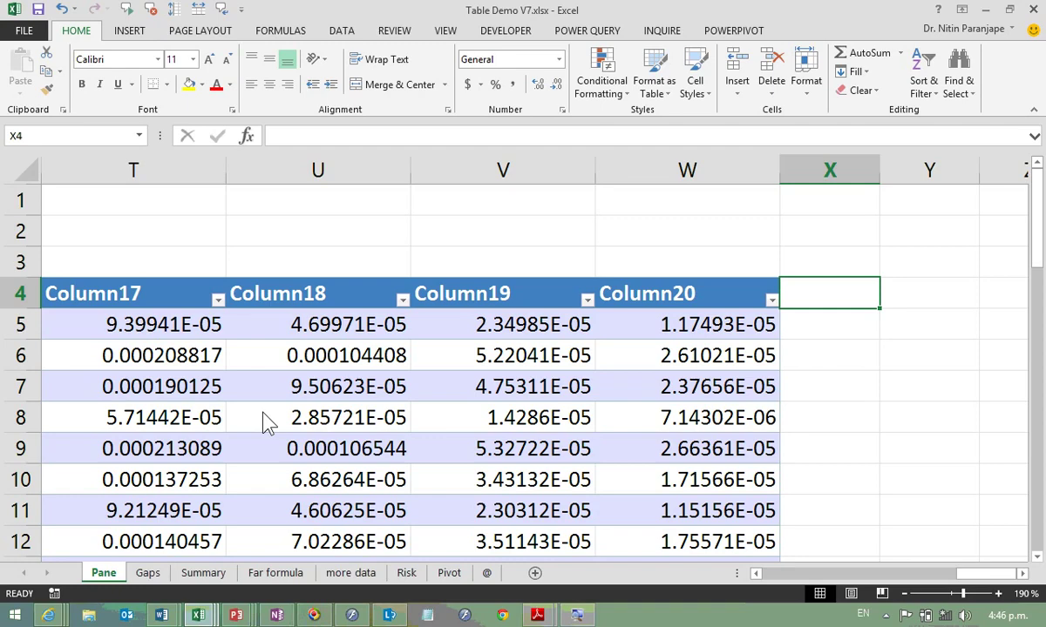
text(Net)
key(Return)
Step: Begin a formula in X6, the Net column's first data cell
key(Down)
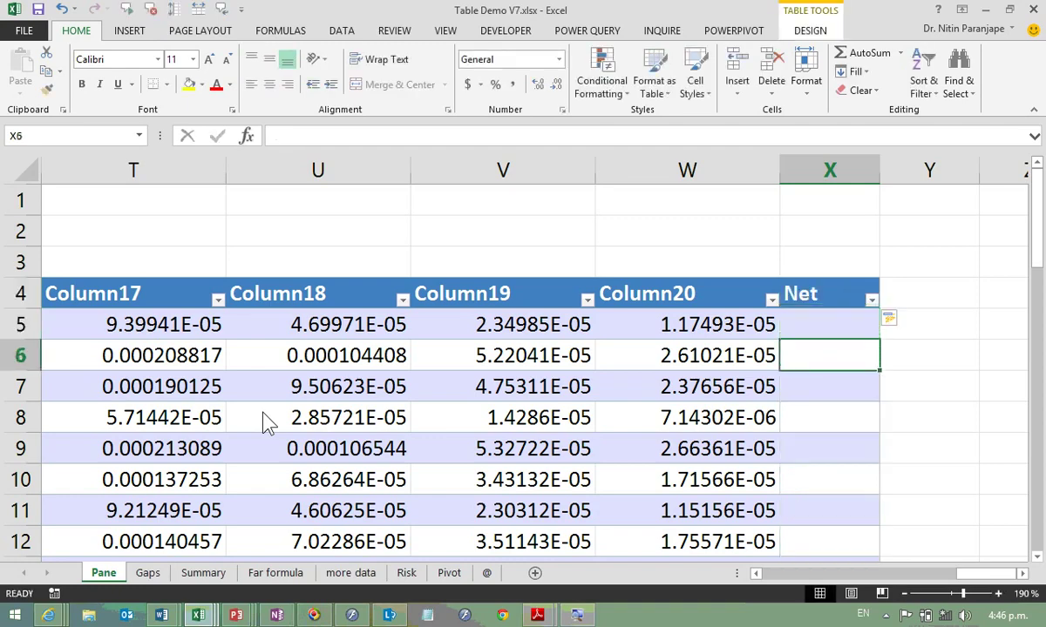
key(Down)
key(Right)
key(Right)
key(Right)
key(Left)
key(Down)
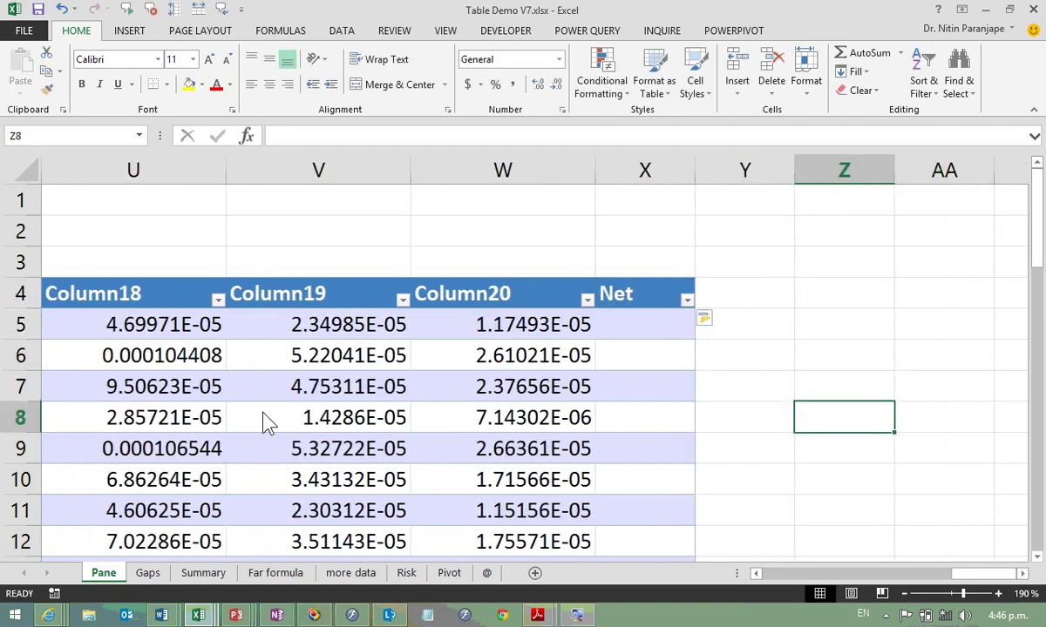
key(Down)
key(Down)
key(Down)
key(Down)
key(Down)
key(Down)
key(Down)
key(Up)
key(Up)
key(Up)
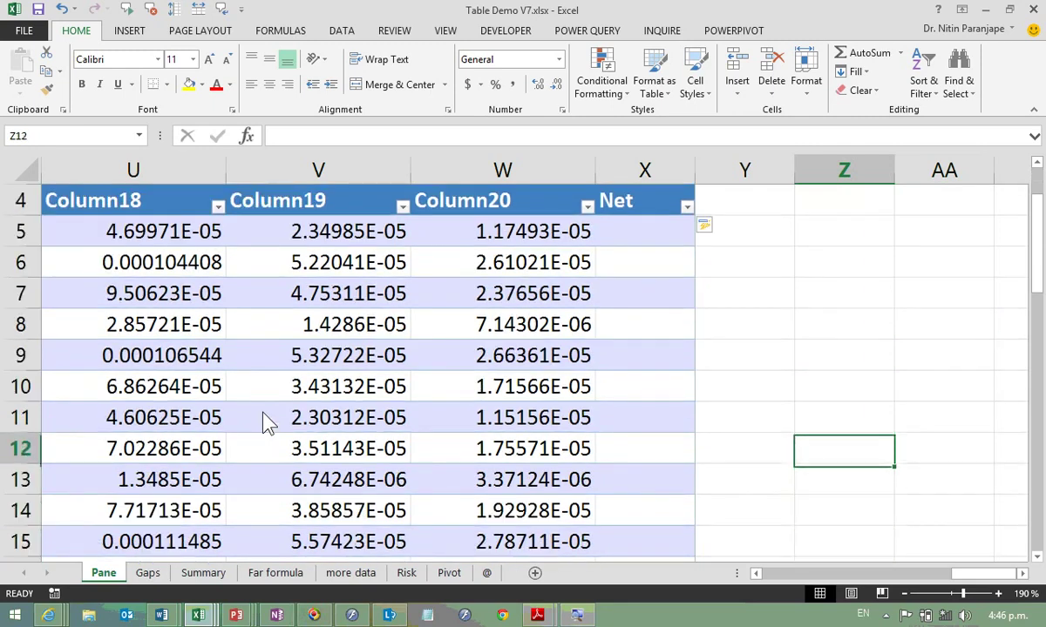
key(Up)
key(Up)
key(Up)
key(Up)
key(Up)
key(Up)
key(Left)
key(Left)
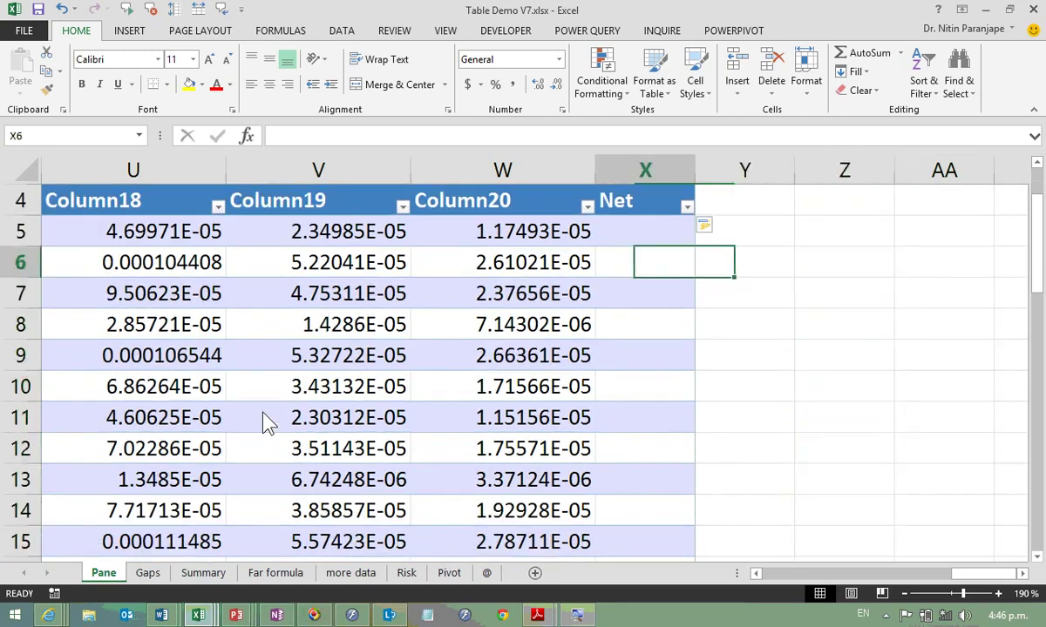
key(Left)
key(Right)
text(=)
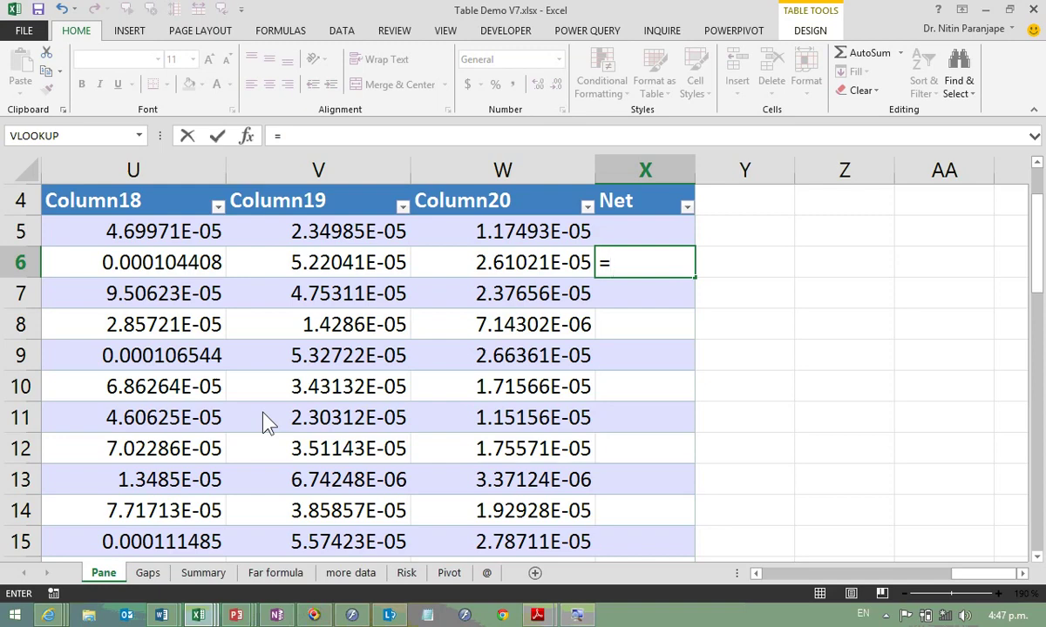
Step: Point the formula at the wrong cells, then cancel the misdirected entry
key(Left)
key(Left)
key(Left)
key(Left)
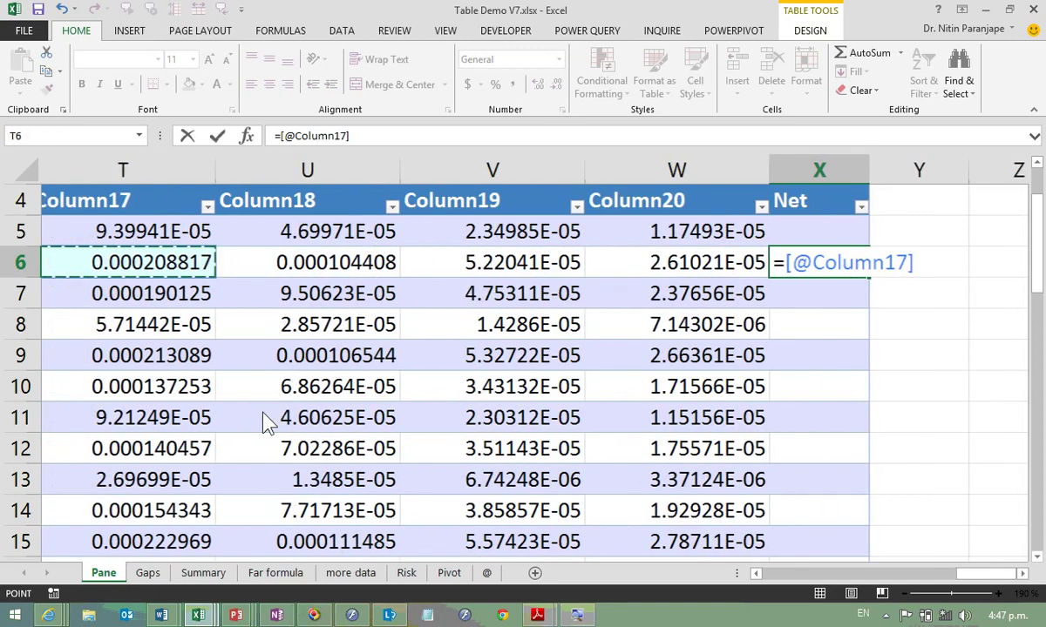
key(Left)
key(Left)
key(Left)
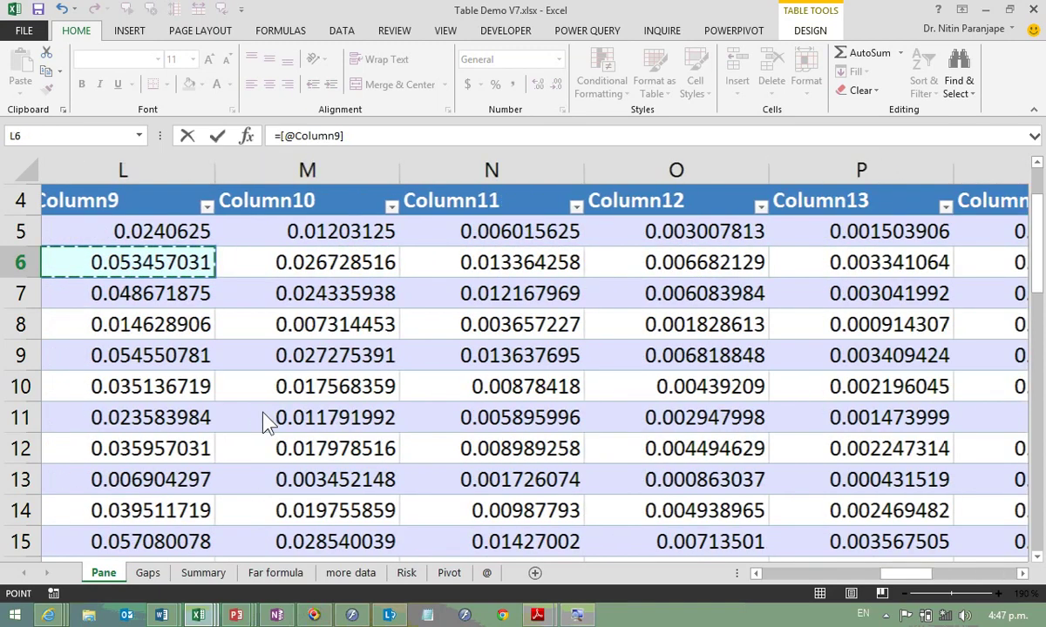
key(Left)
key(Left)
key(Left)
key(Left)
key(Left)
key(Left)
key(Down)
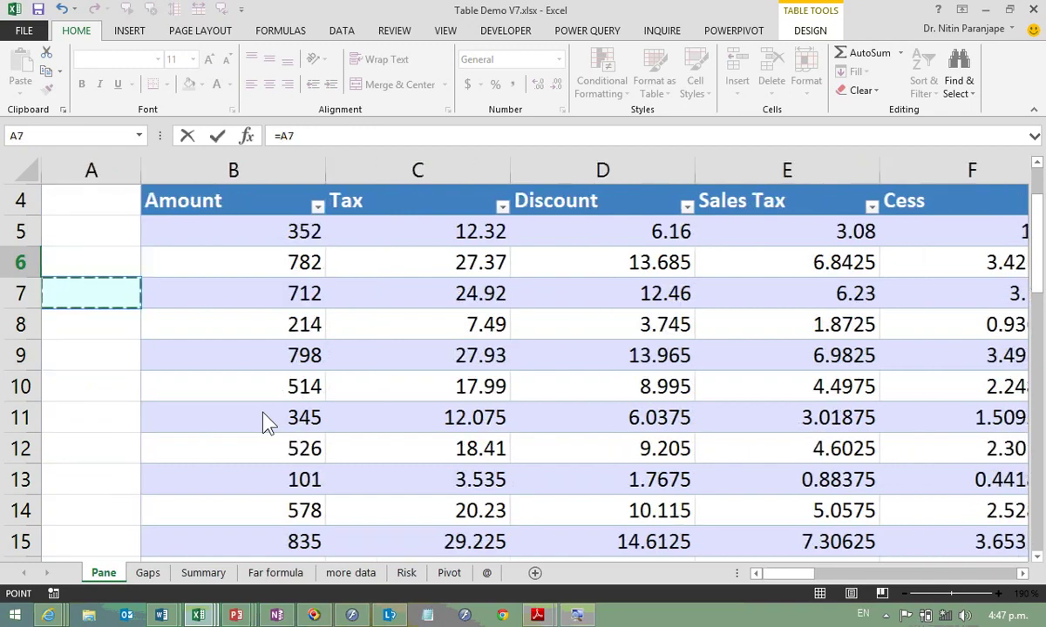
key(Escape)
text(=)
key(Left)
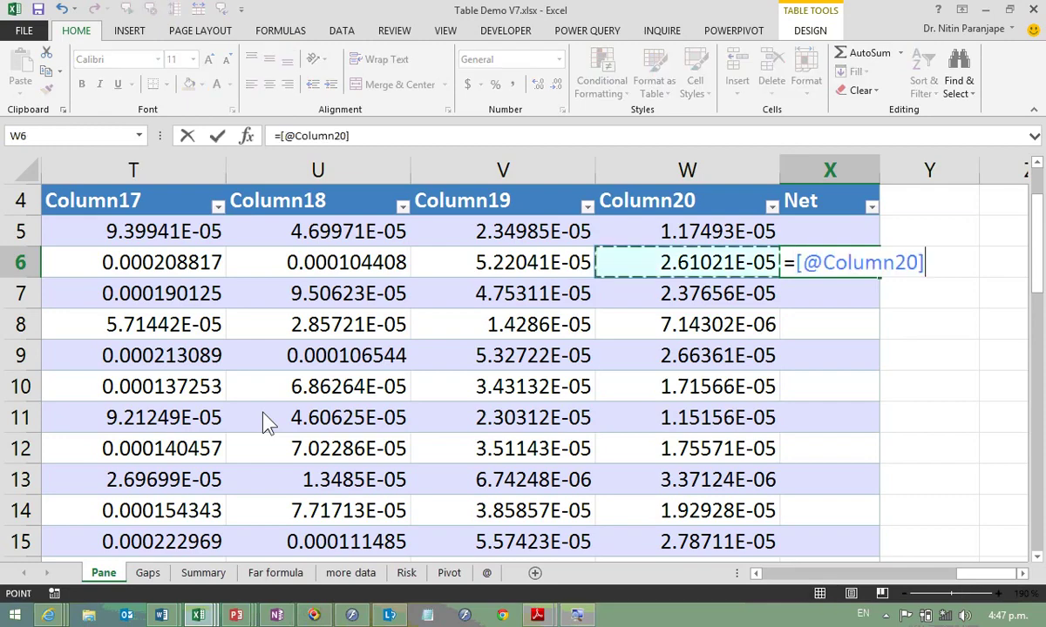
key(Left)
key(Left)
key(Left)
key(Left)
key(Left)
key(Left)
key(Left)
key(Left)
key(Left)
key(Right)
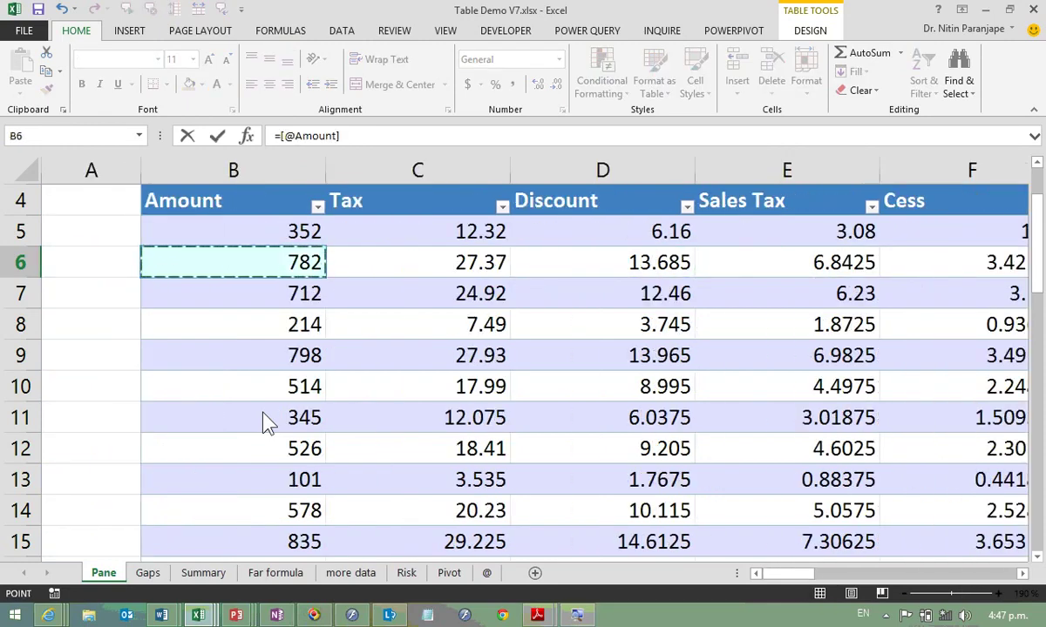
text(-)
key(Left)
key(Left)
key(Left)
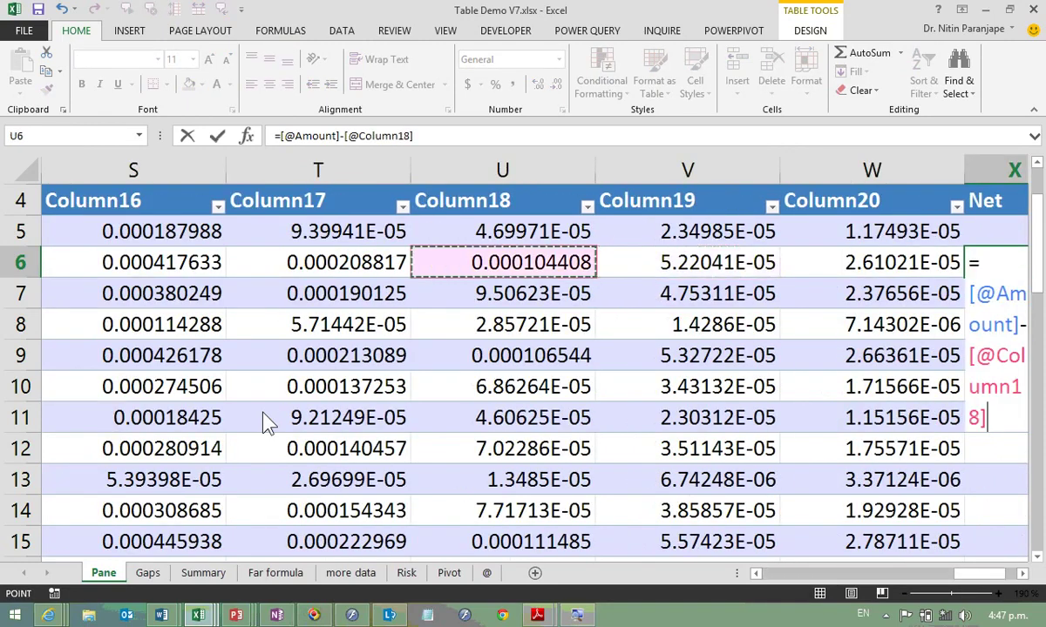
key(Left)
key(Left)
key(Left)
key(Left)
key(Left)
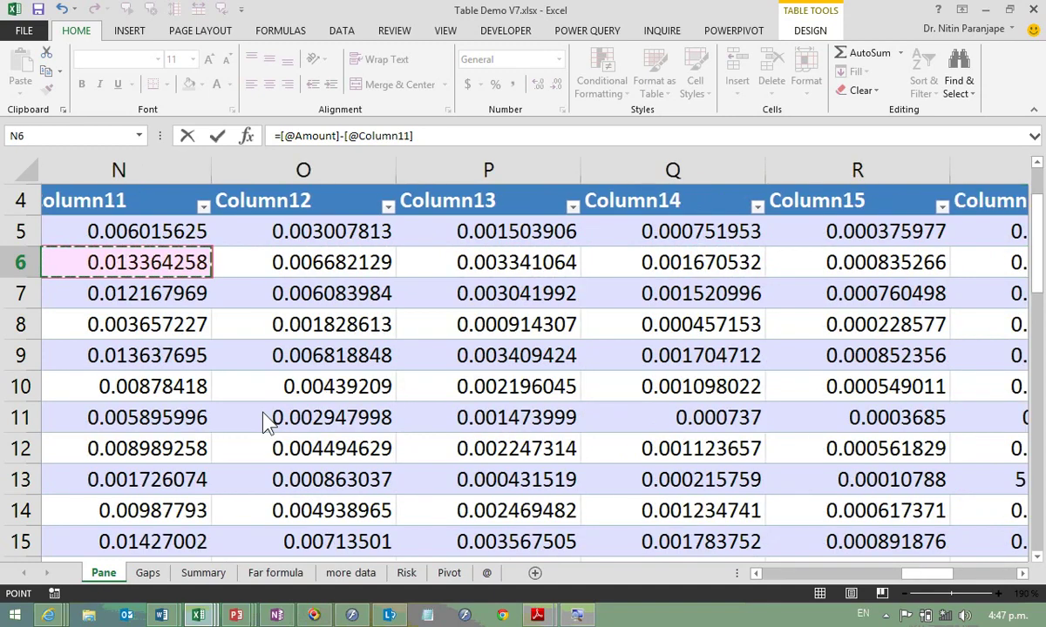
key(Left)
key(Left)
key(Left)
key(Left)
key(Left)
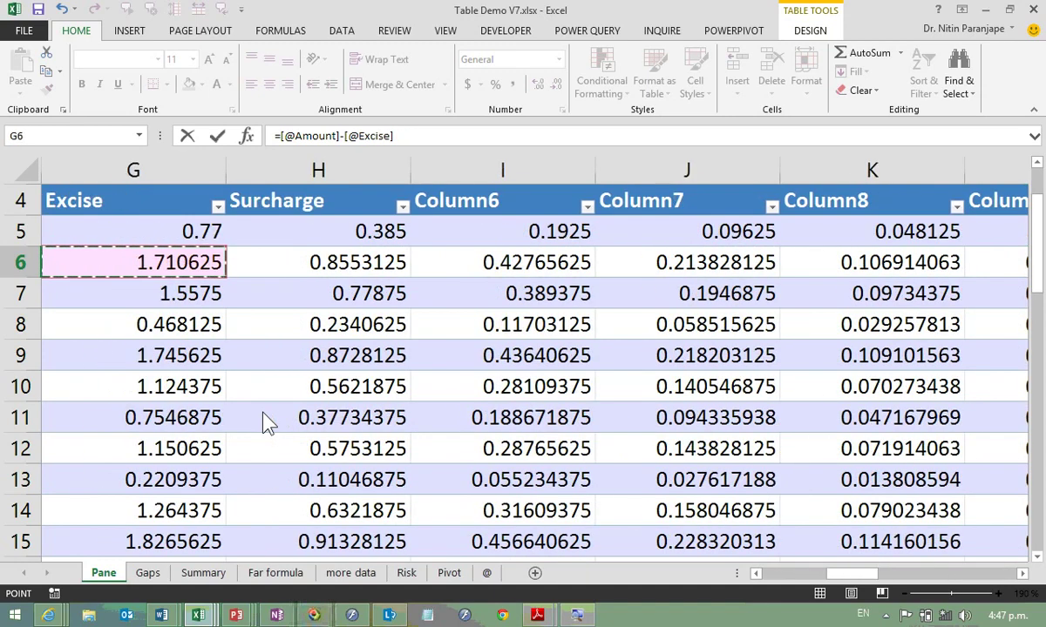
key(Left)
key(Left)
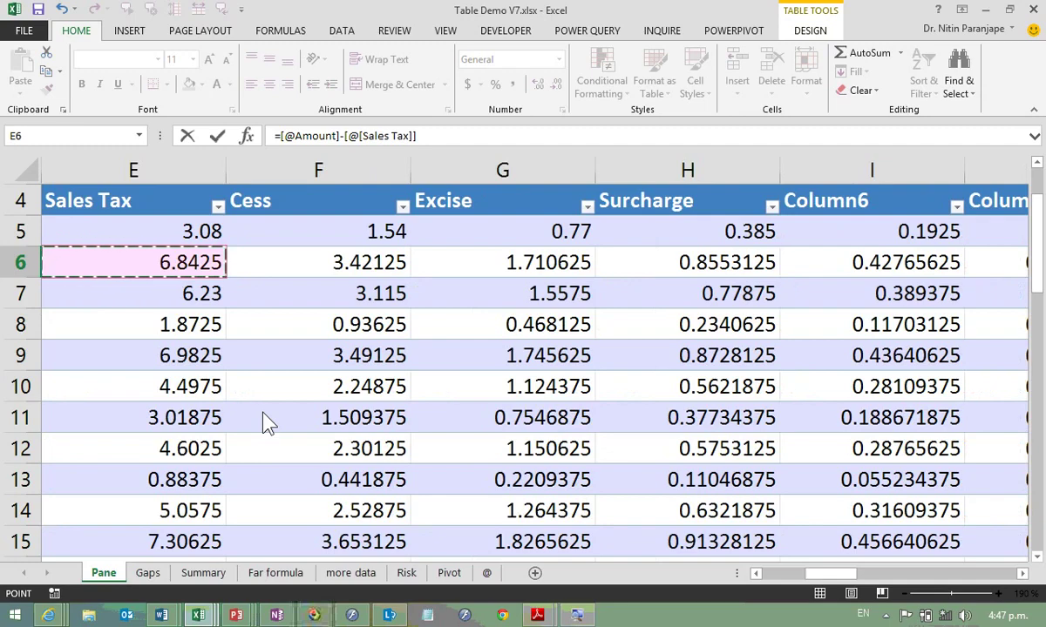
key(Return)
key(Right)
key(Right)
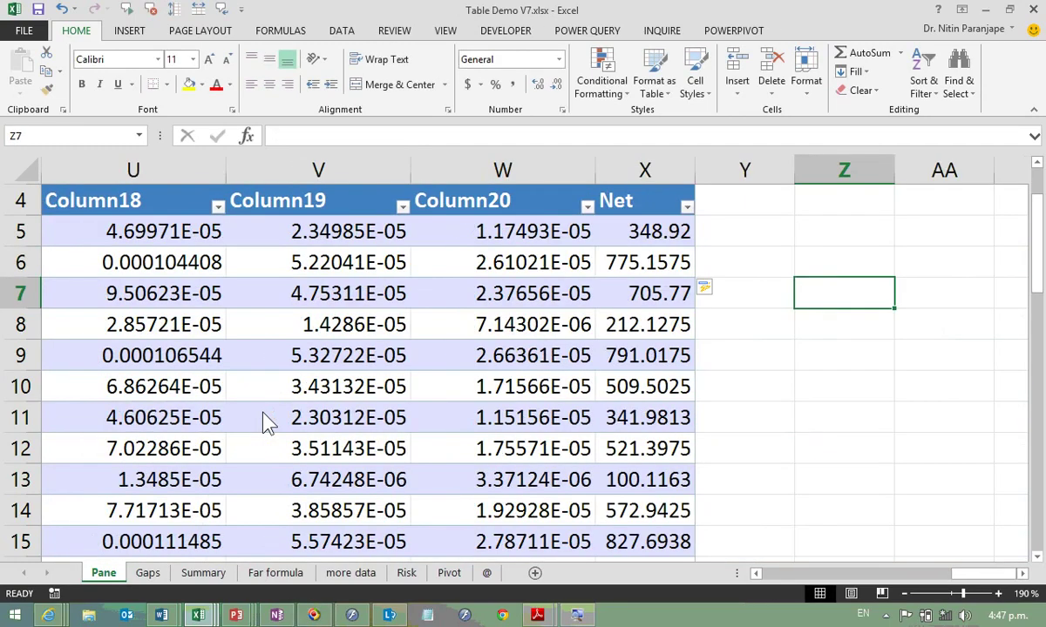
key(Right)
key(Right)
key(Right)
key(Left)
key(Left)
key(Left)
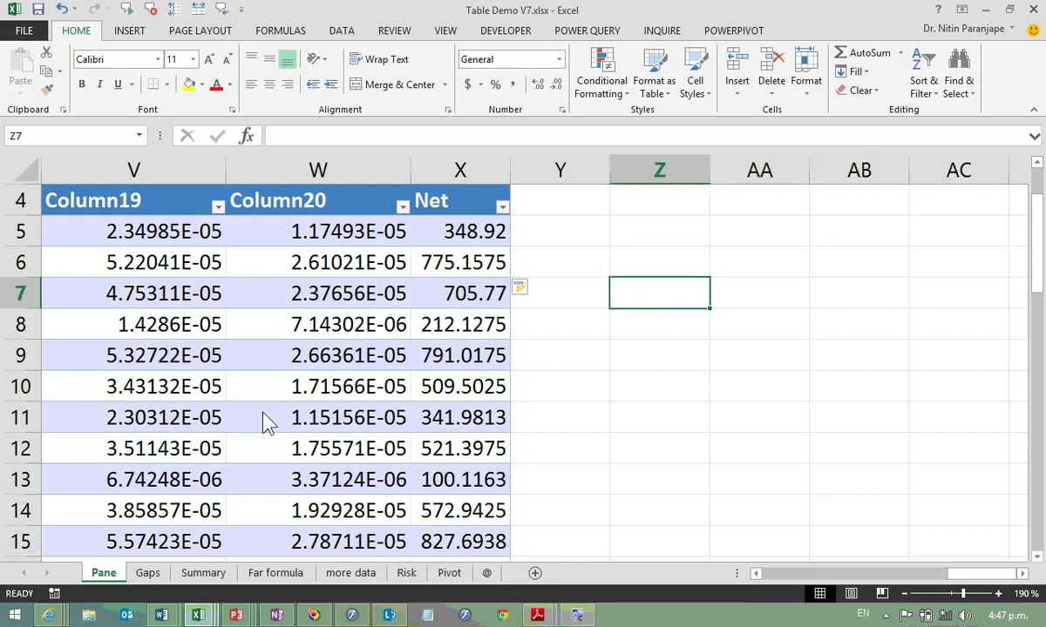
key(Up)
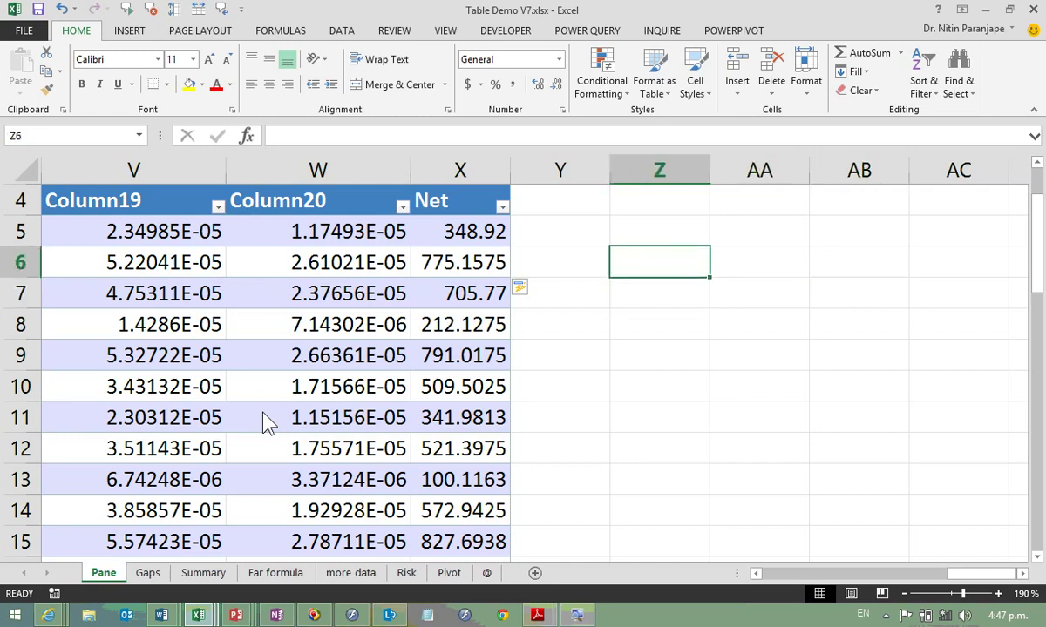
key(Left)
key(Left)
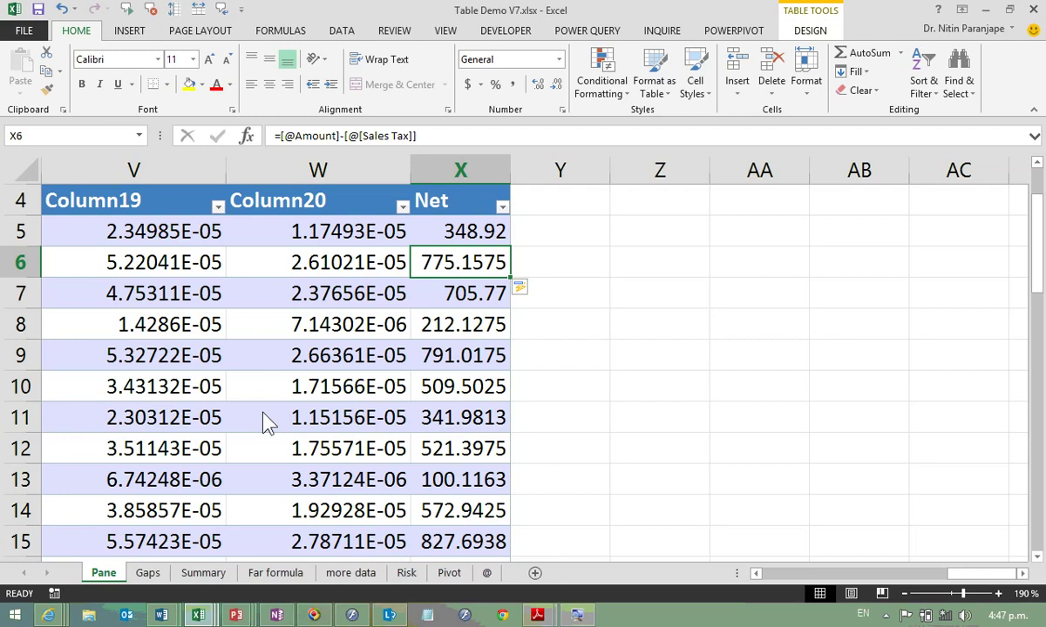
key(F2)
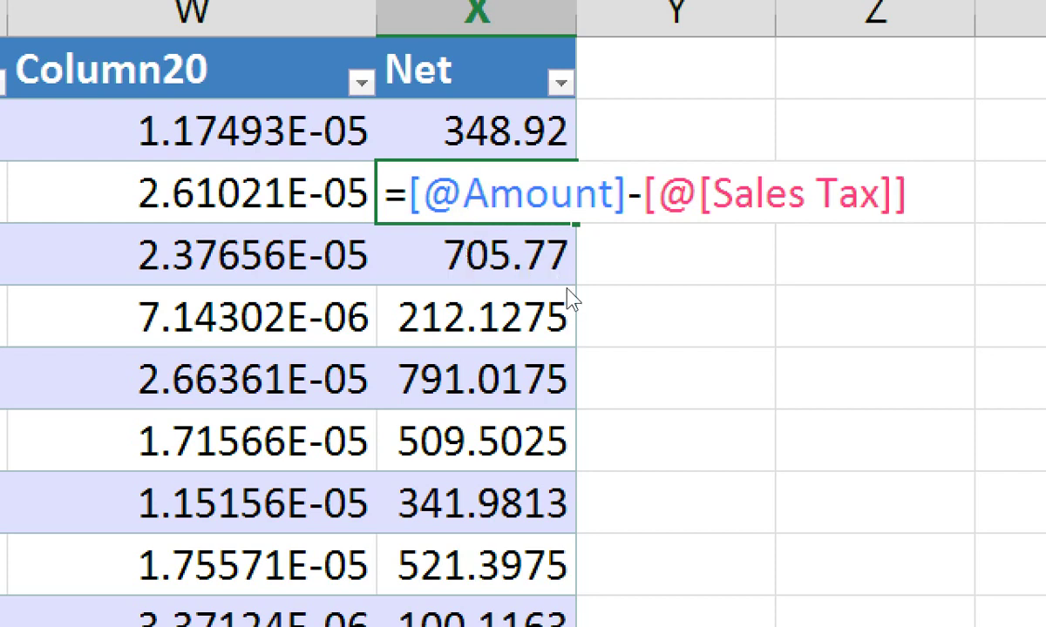
key(ctrl+Return)
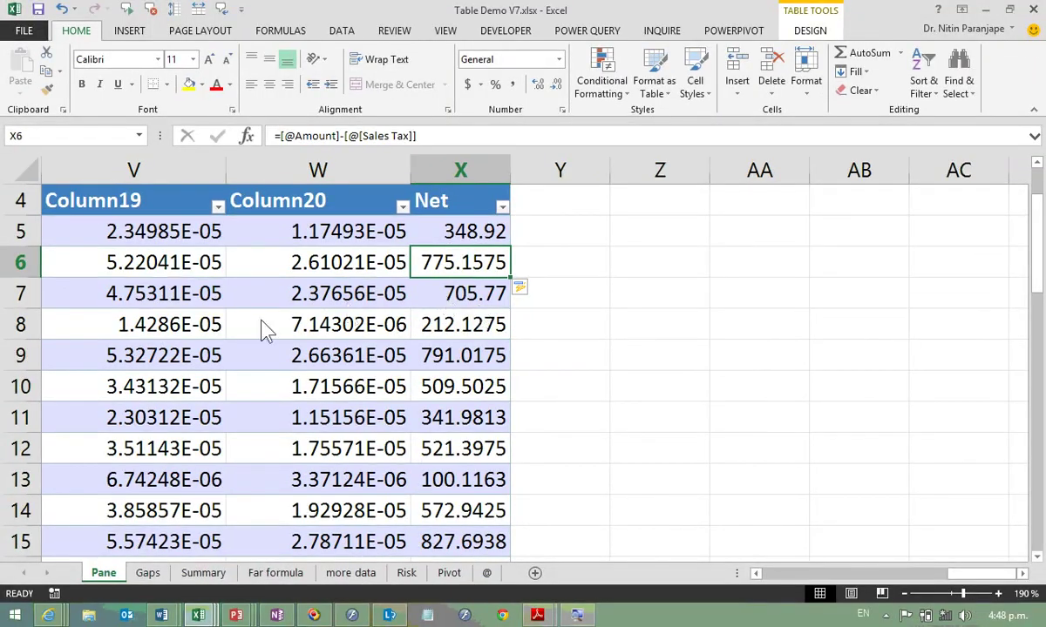
scroll(5, 209, up, 1)
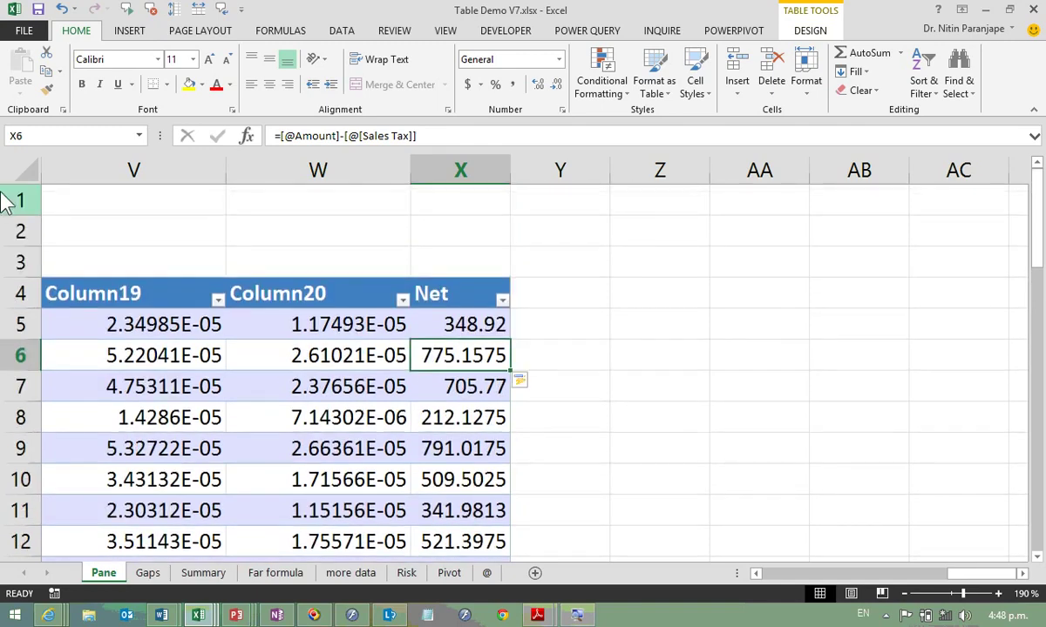
Step: Delete empty rows 1–3 so headers reach row 1, then check the Net formula in X2
drag(7, 201, 7, 264)
key(ctrl+minus)
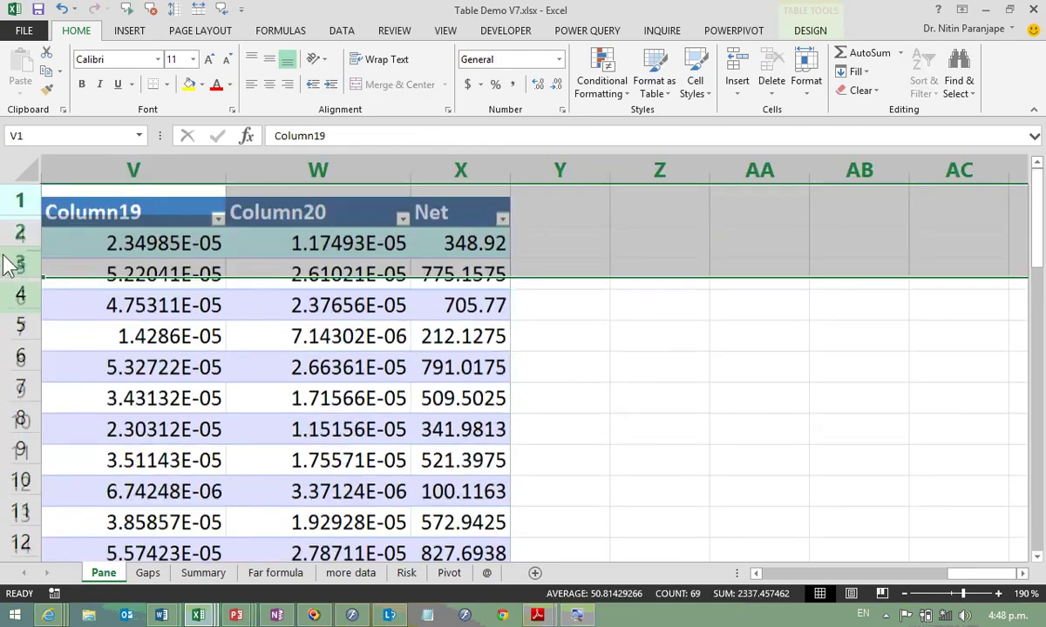
click(468, 238)
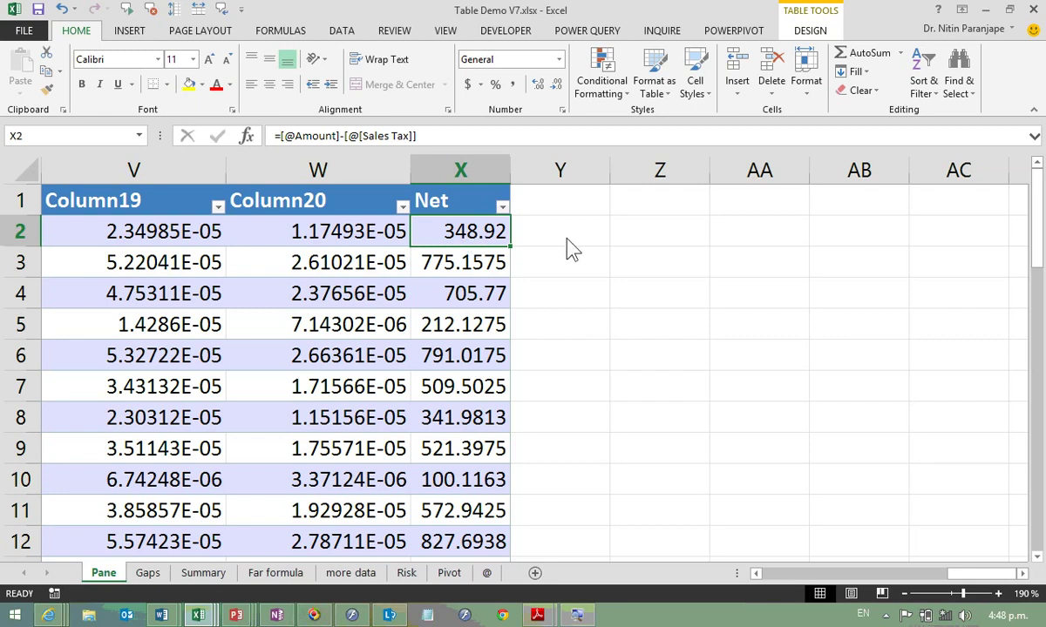
click(468, 179)
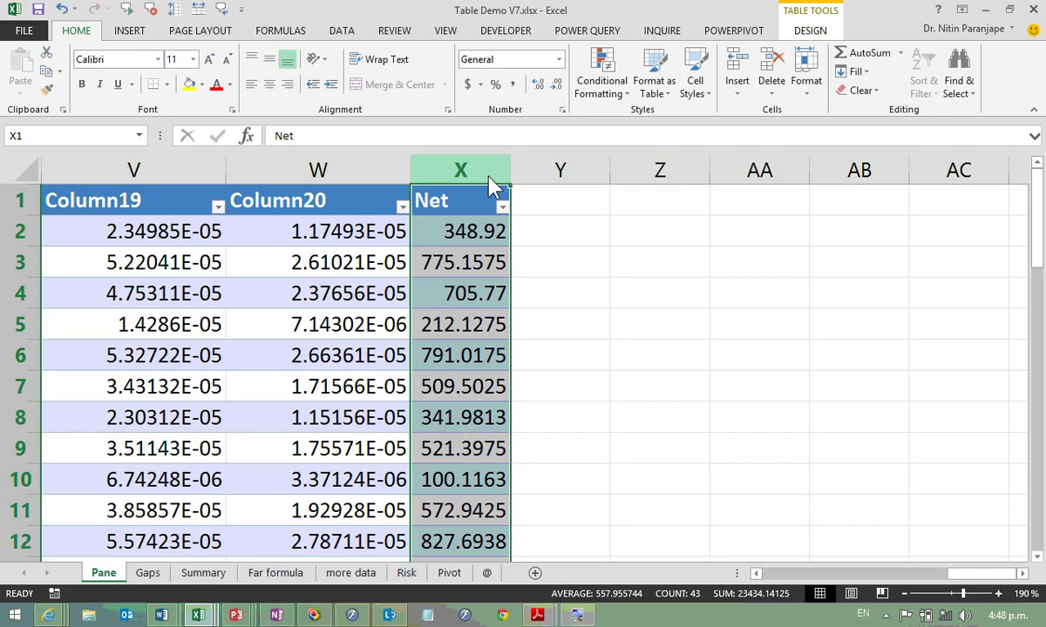
click(601, 270)
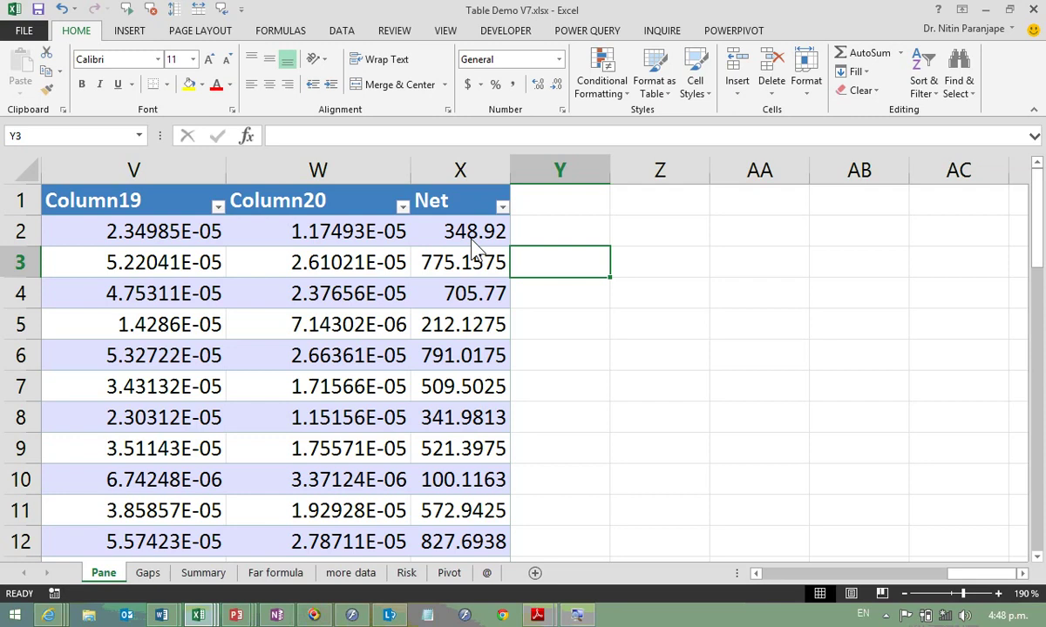
click(472, 238)
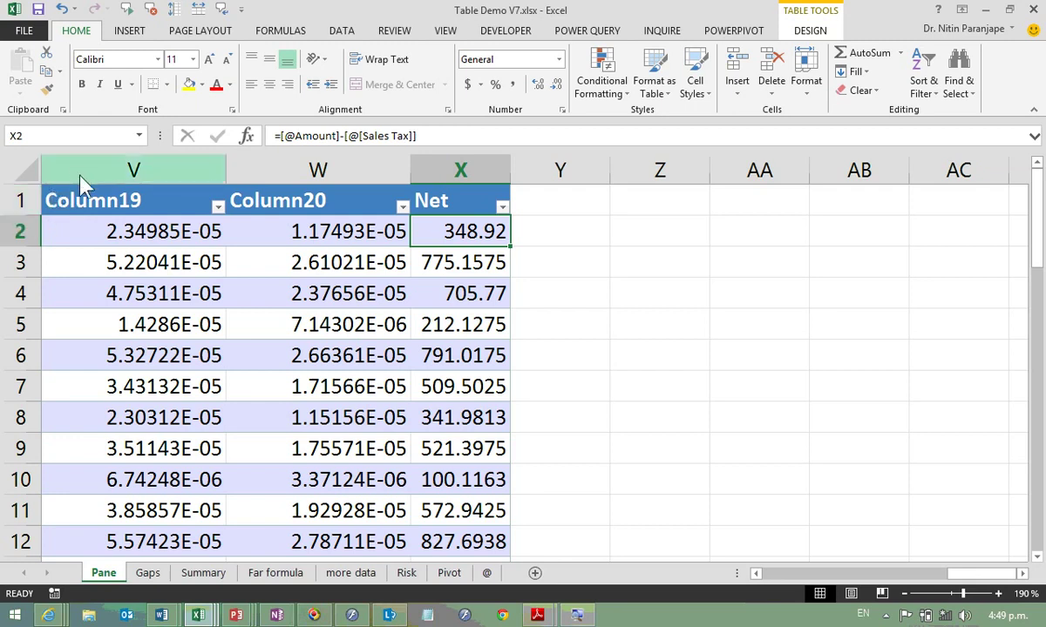
Step: Insert a blank row above the table from the row 1 context menu
right_click(17, 207)
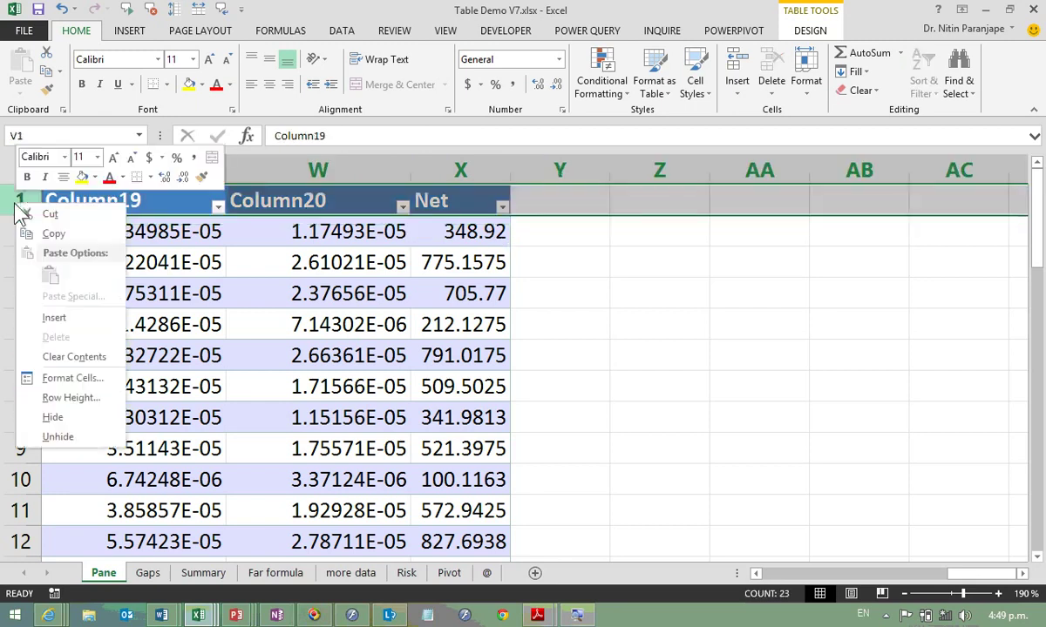
click(61, 318)
click(402, 331)
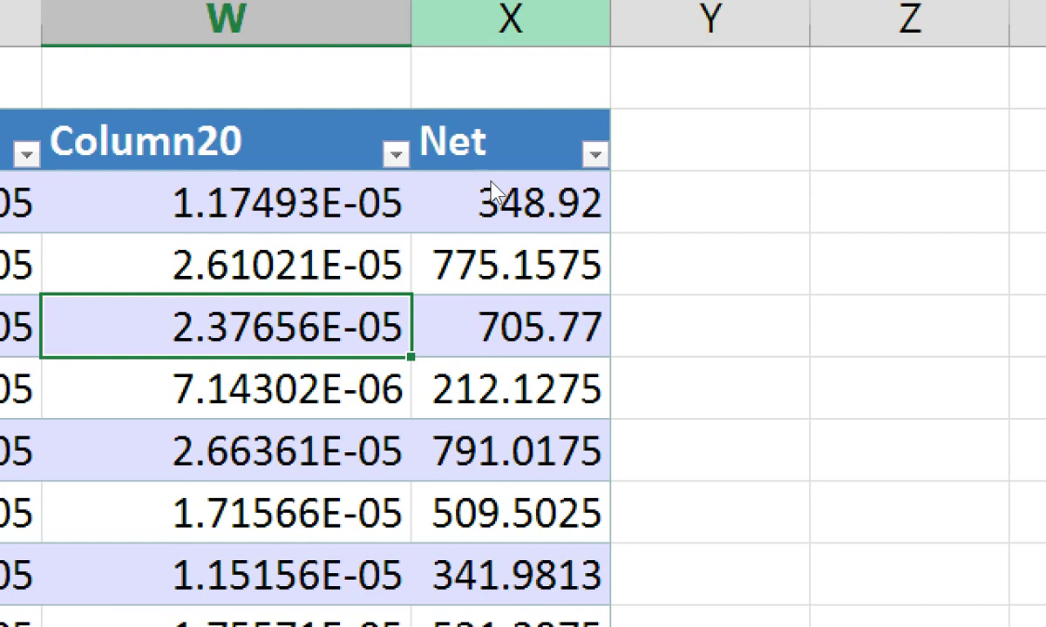
Step: Select the Net values, then delete the empty row 1 again
click(481, 231)
key(ctrl+shift+Down)
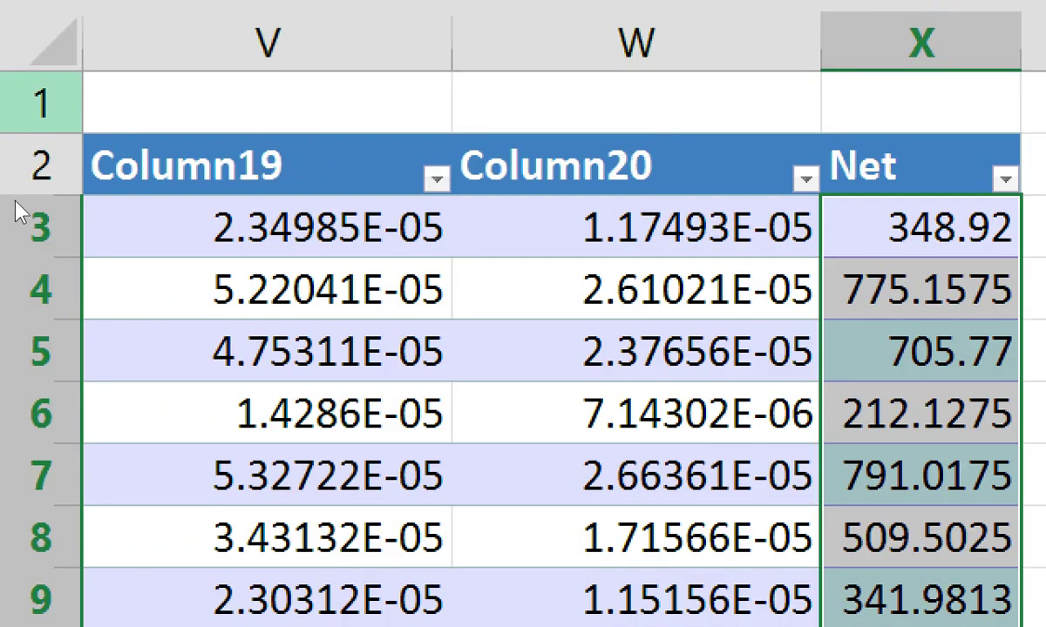
click(35, 103)
right_click(32, 105)
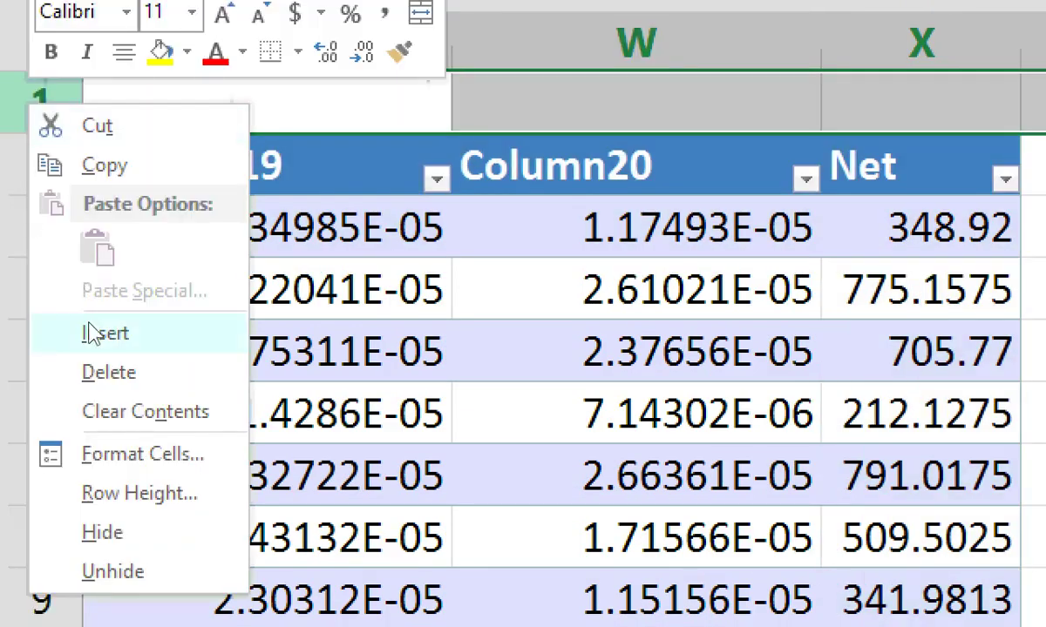
click(97, 372)
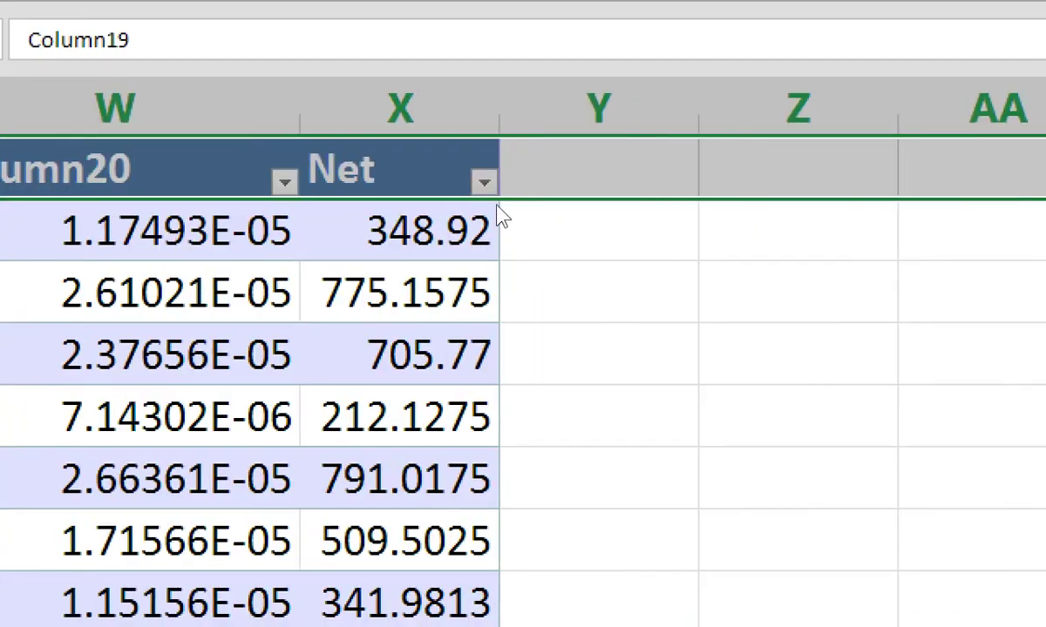
click(487, 194)
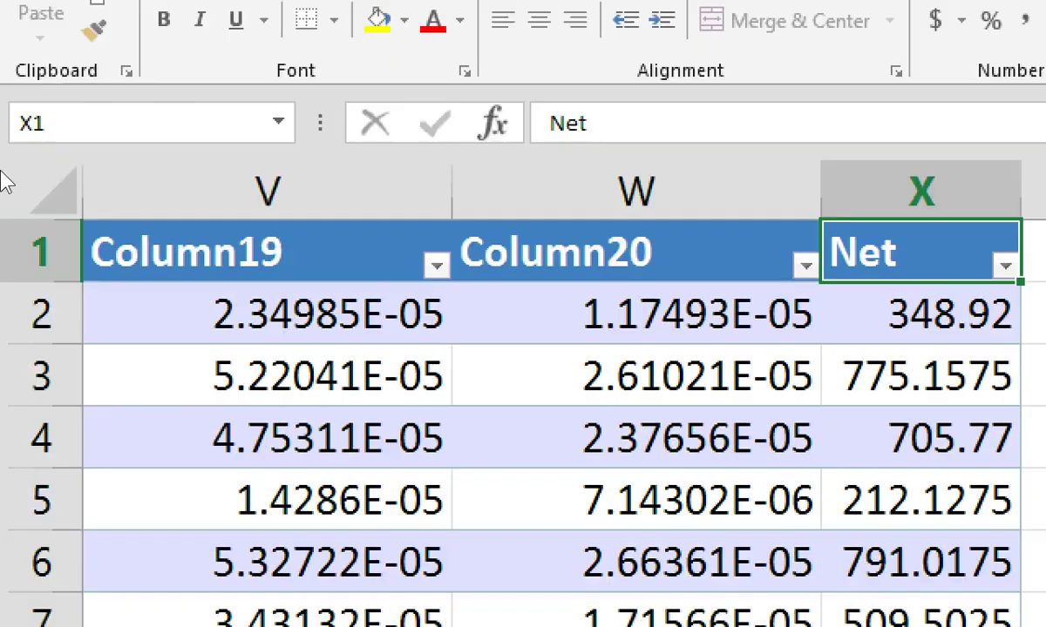
Step: Re-insert a blank row above the table and clear the Net column's formulas
click(26, 228)
right_click(35, 230)
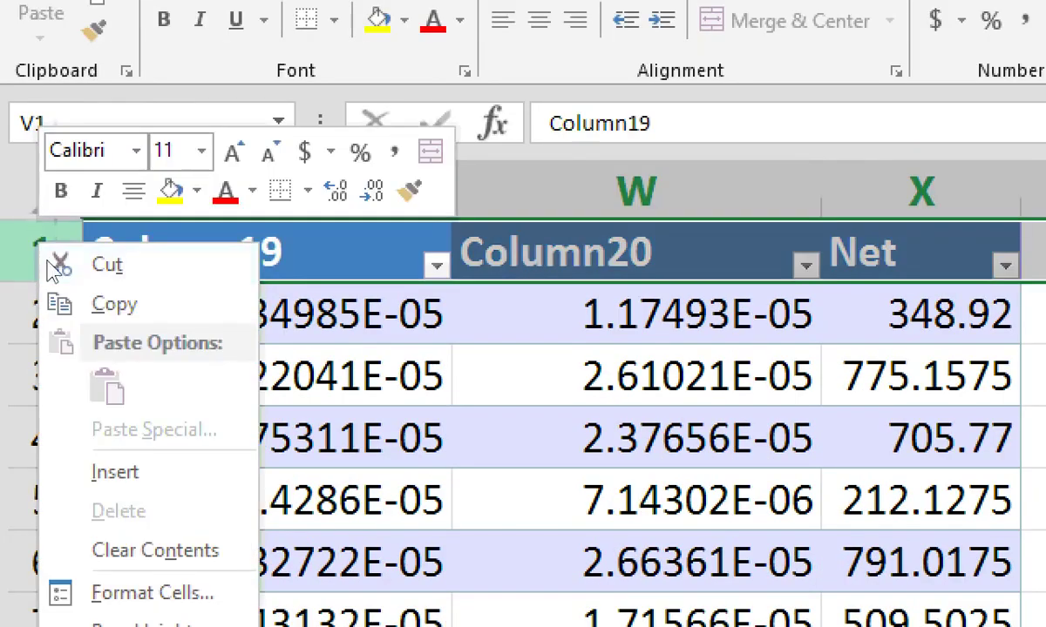
key(Down)
key(Up)
key(Return)
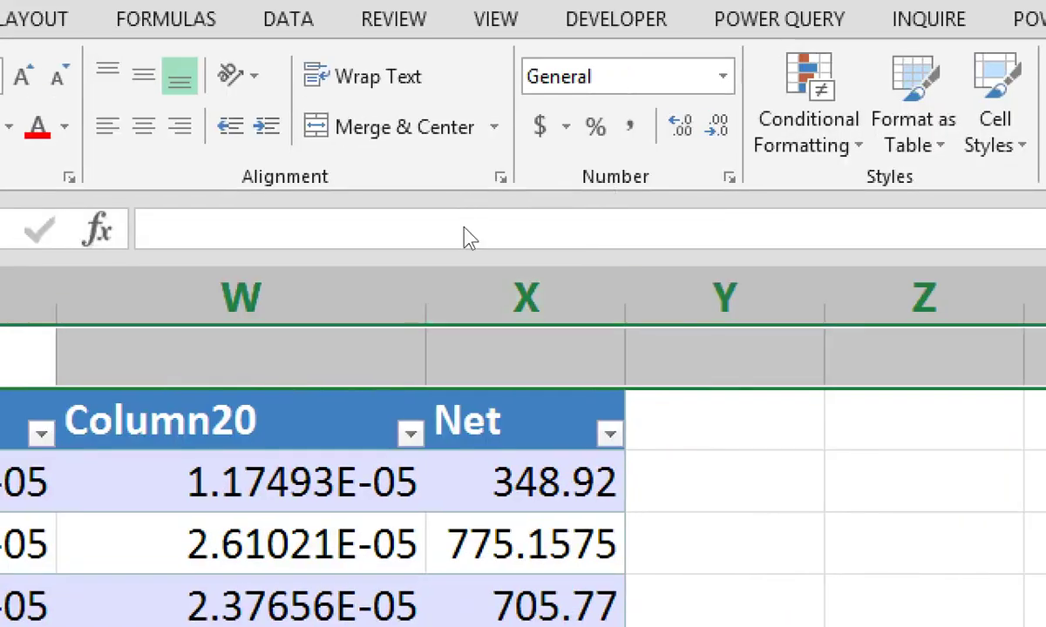
key(Delete)
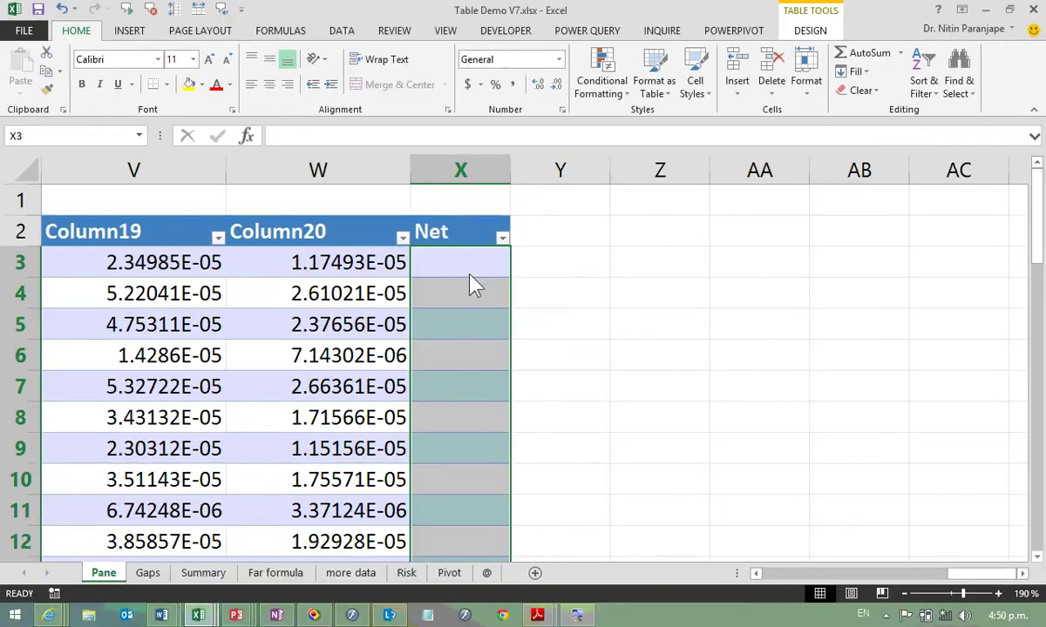
Step: Enter =[Amount]-[Sales Tax] in X4 via autocomplete, refilling Net with 348.92, 775.1575, and so on
key(Return)
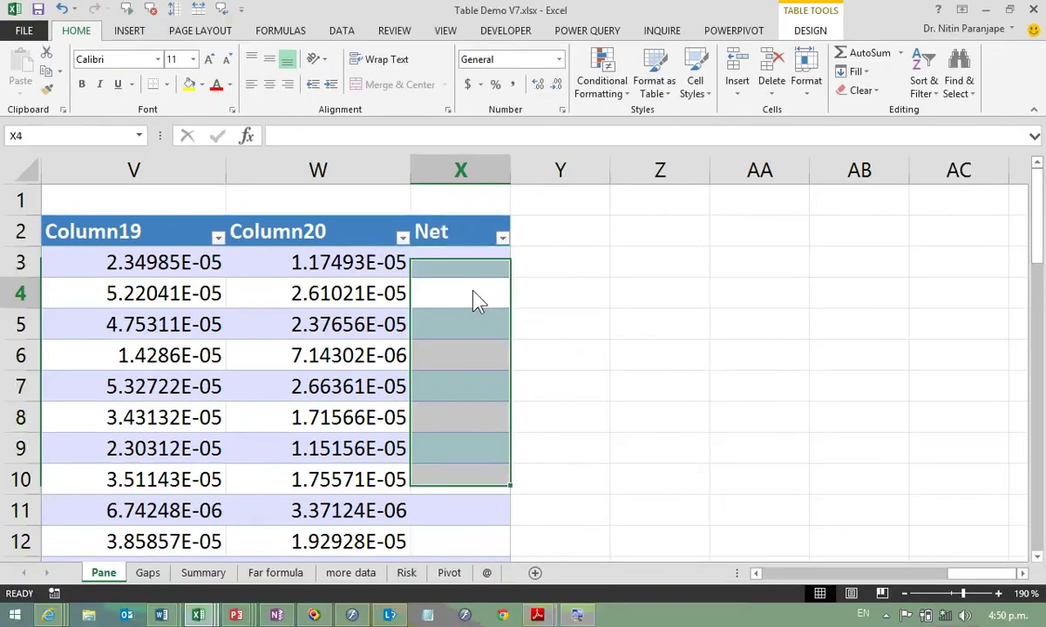
click(478, 300)
text(=)
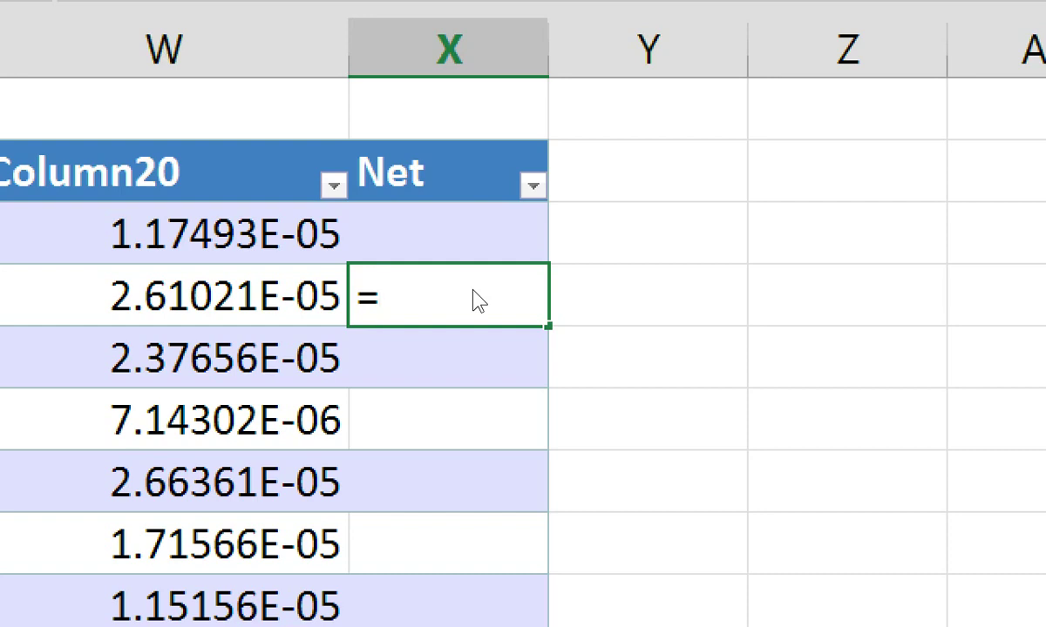
text([)
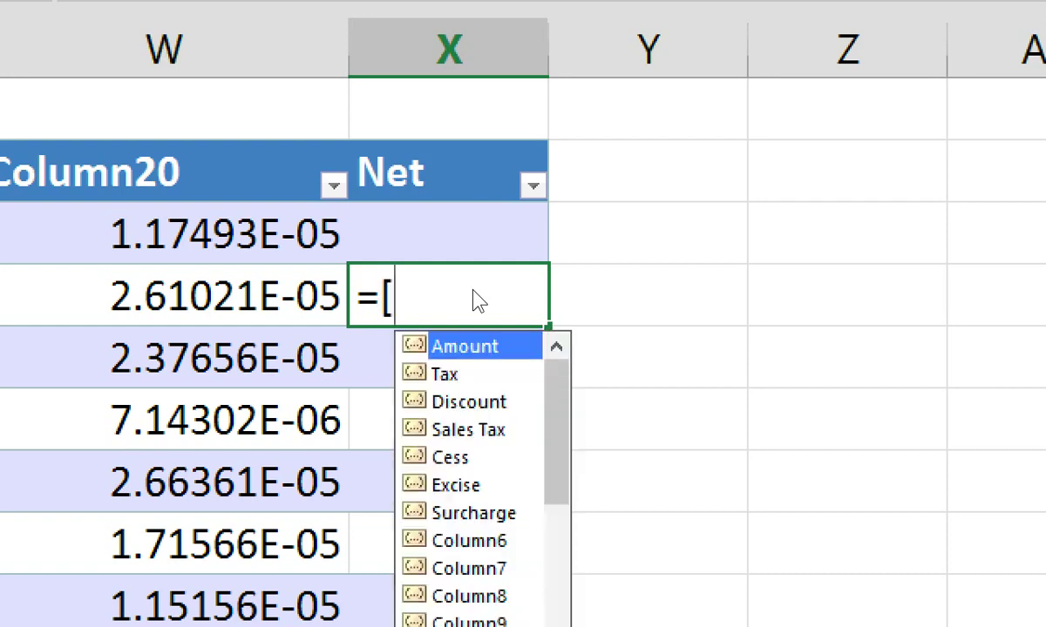
key(Tab)
text(]-)
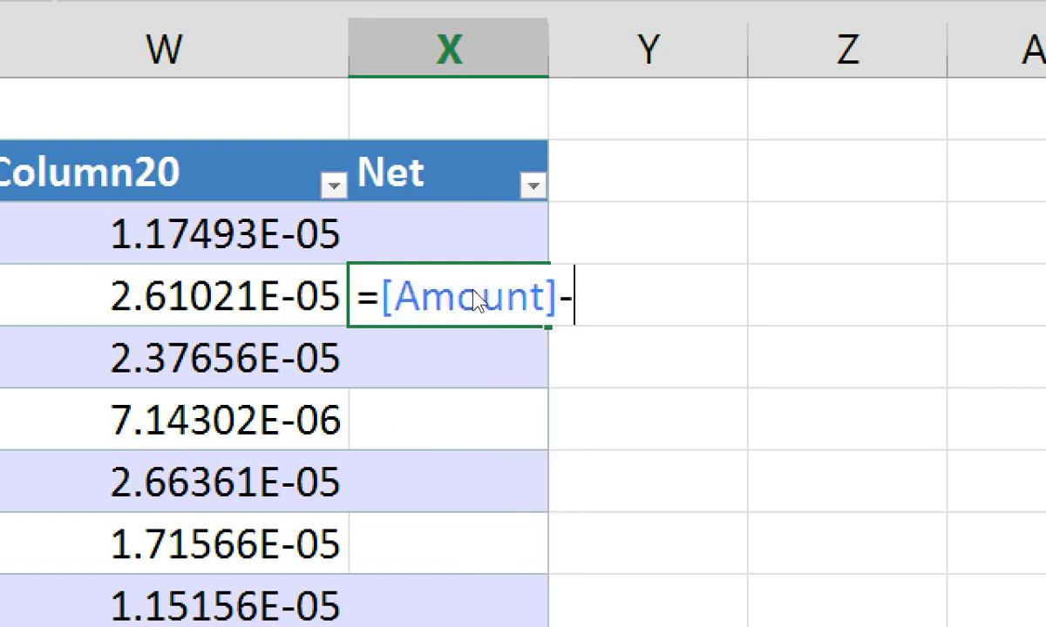
text([)
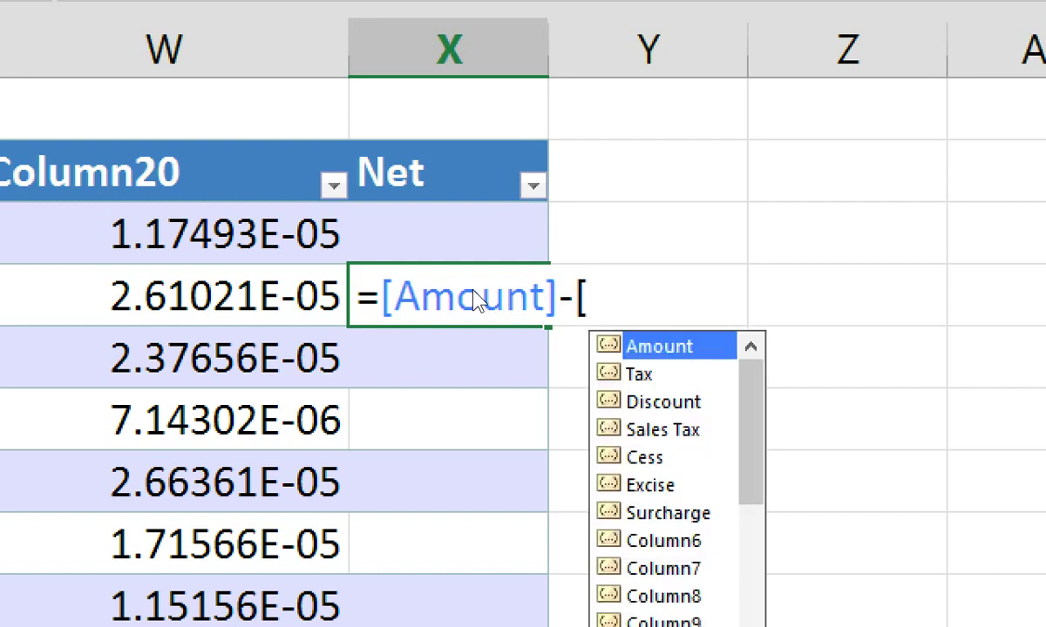
key(Down)
key(Down)
key(Down)
key(Tab)
text(])
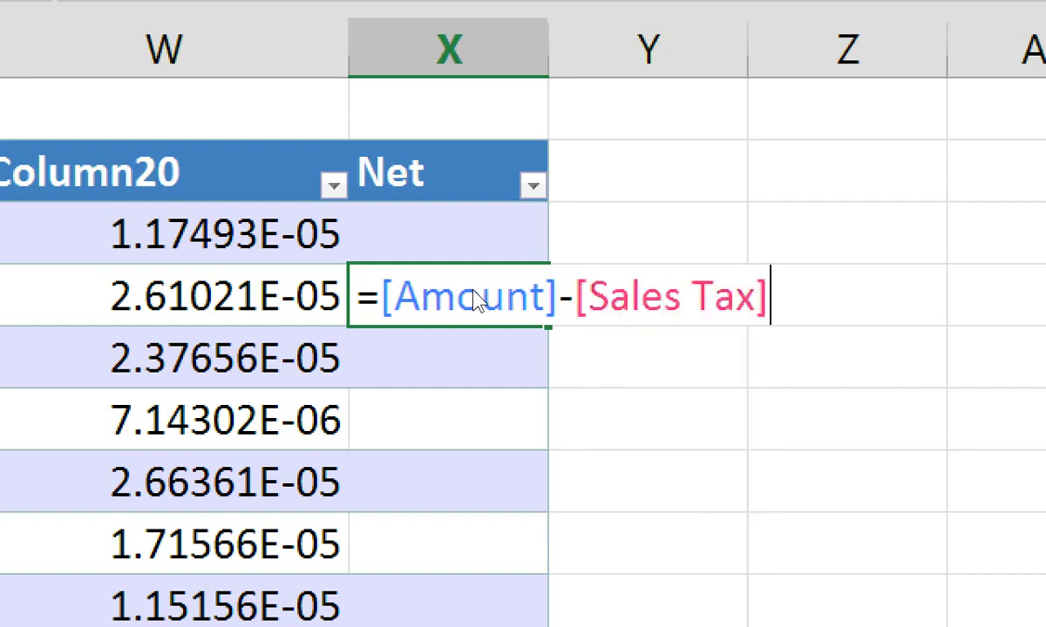
key(Return)
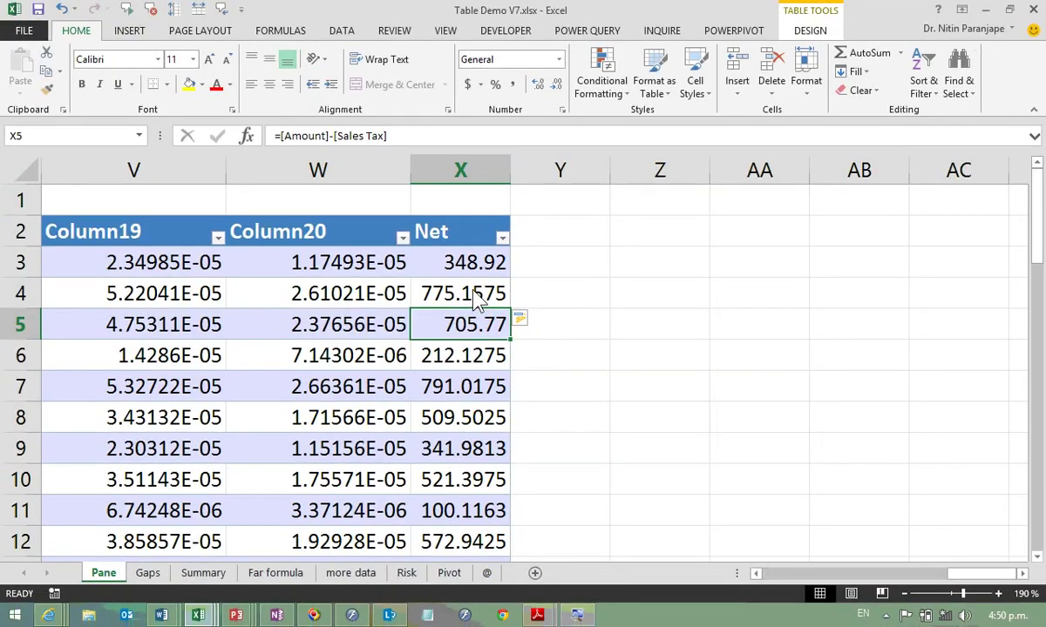
click(392, 394)
Step: Clear the Amount values in rows 6–11 so Tax, Discount and Sales Tax show 0
key(ctrl+Home)
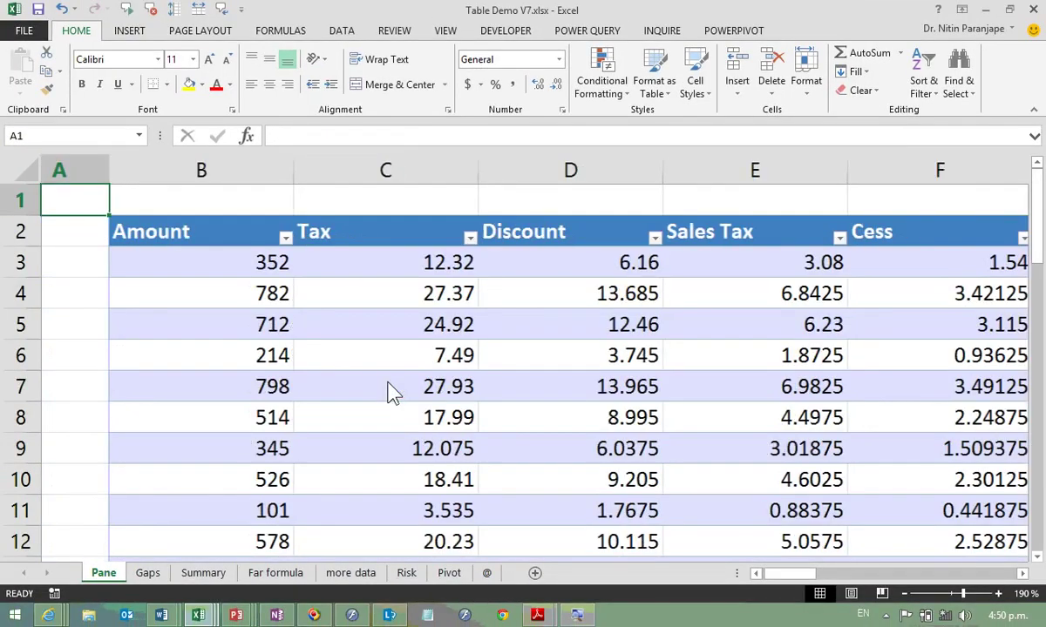
drag(285, 362, 296, 511)
key(Delete)
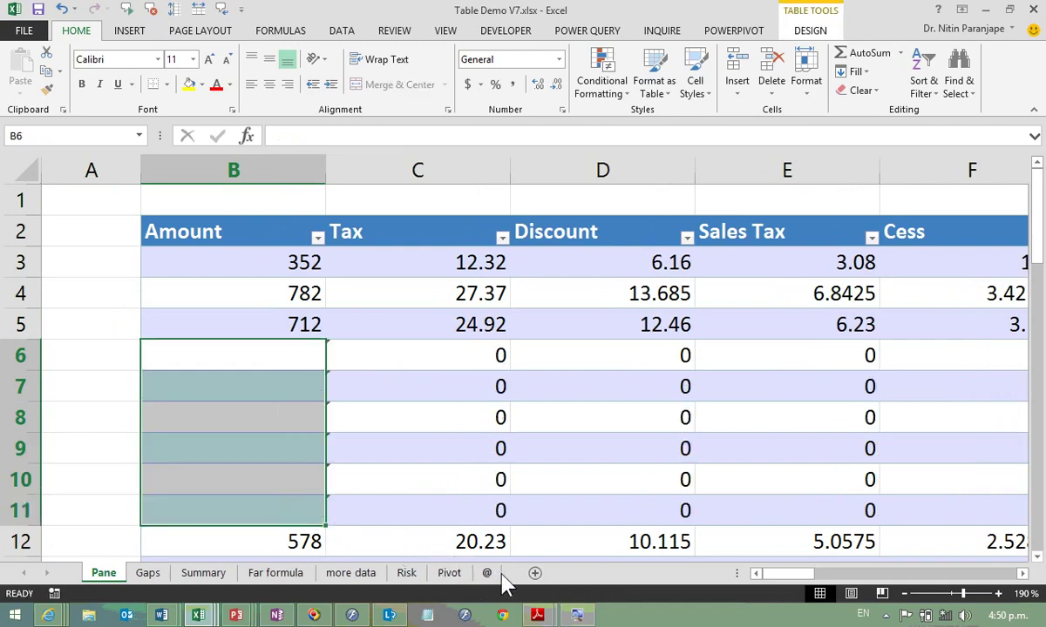
Step: Add a blank Sheet1, start and cancel a SUM in B2, then return to Pane
click(577, 573)
click(253, 266)
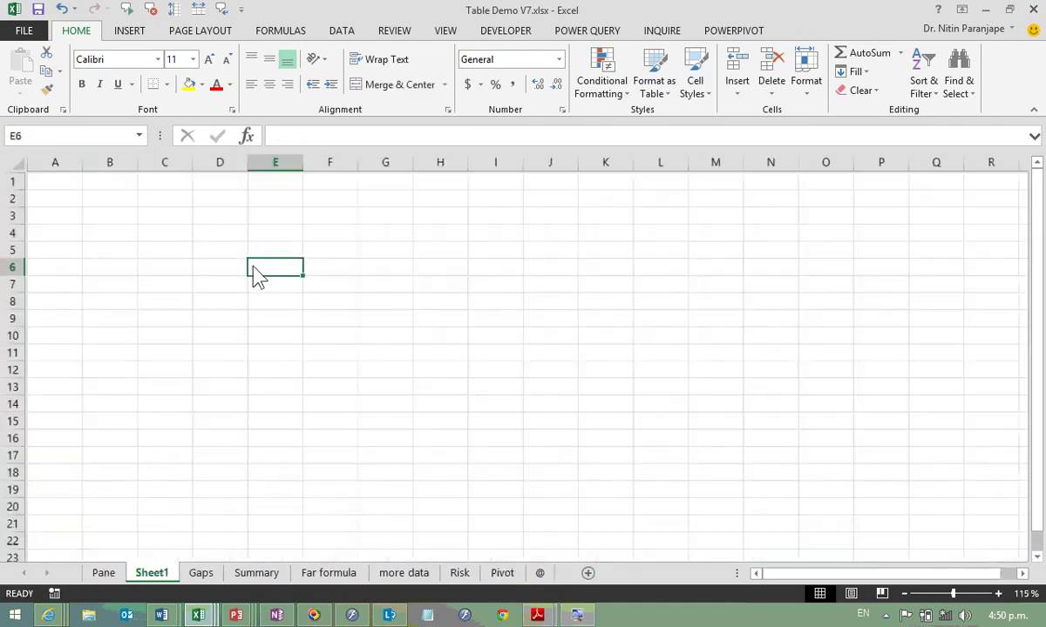
ctrl+scroll(253, 266, up, 9)
click(252, 262)
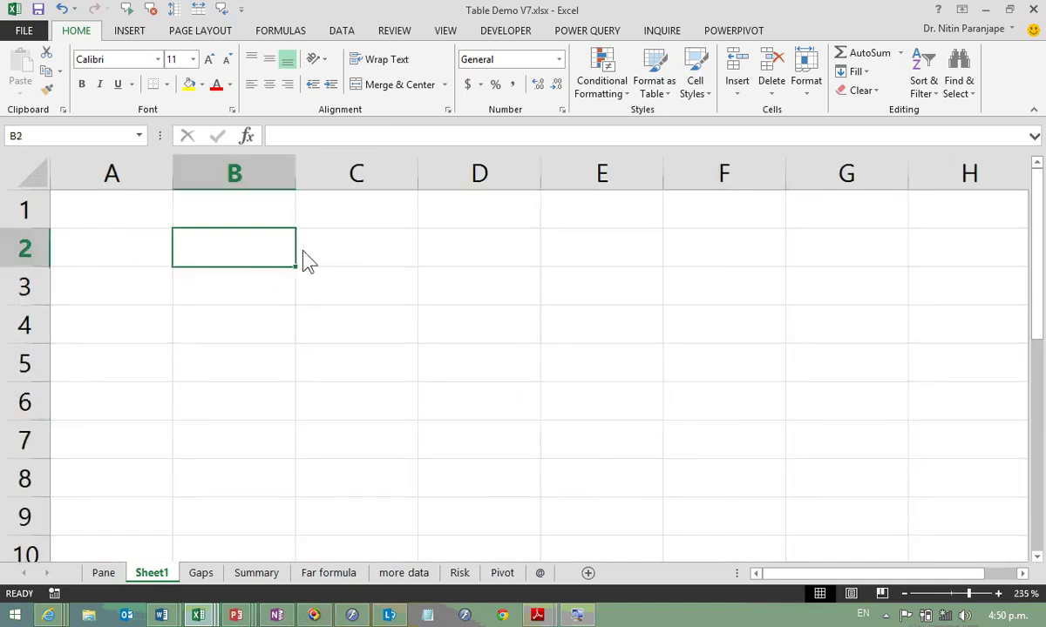
text(=)
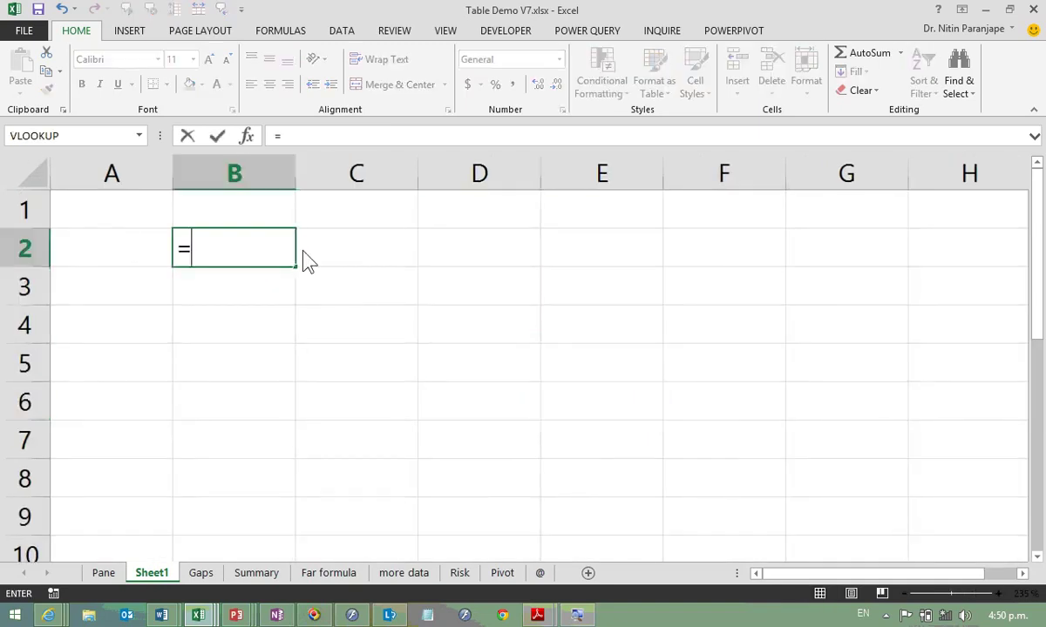
text(syn)
key(BackSpace)
key(BackSpace)
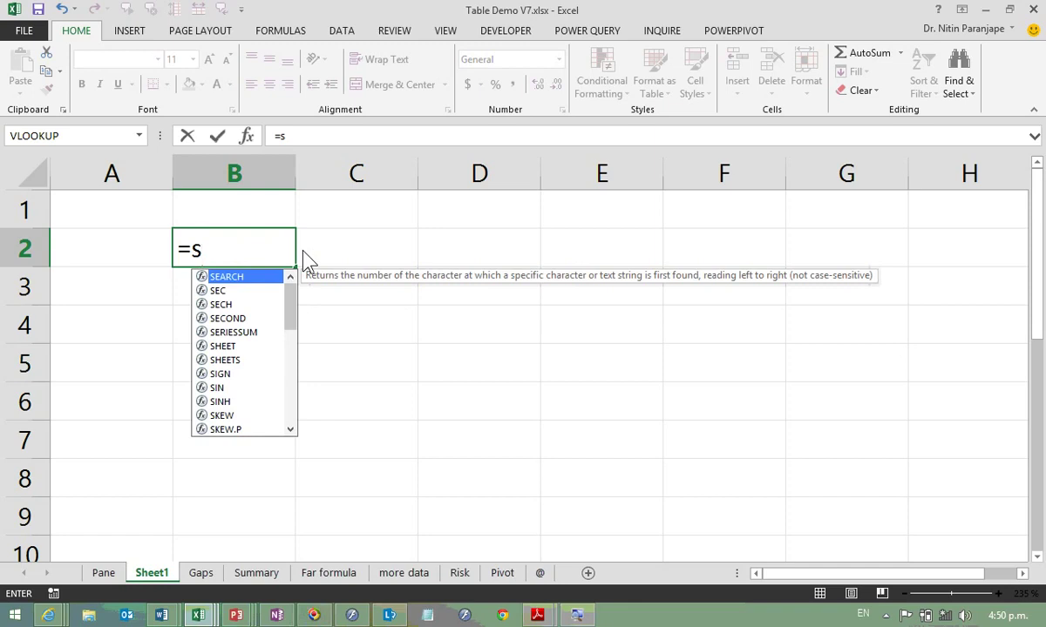
text(um()
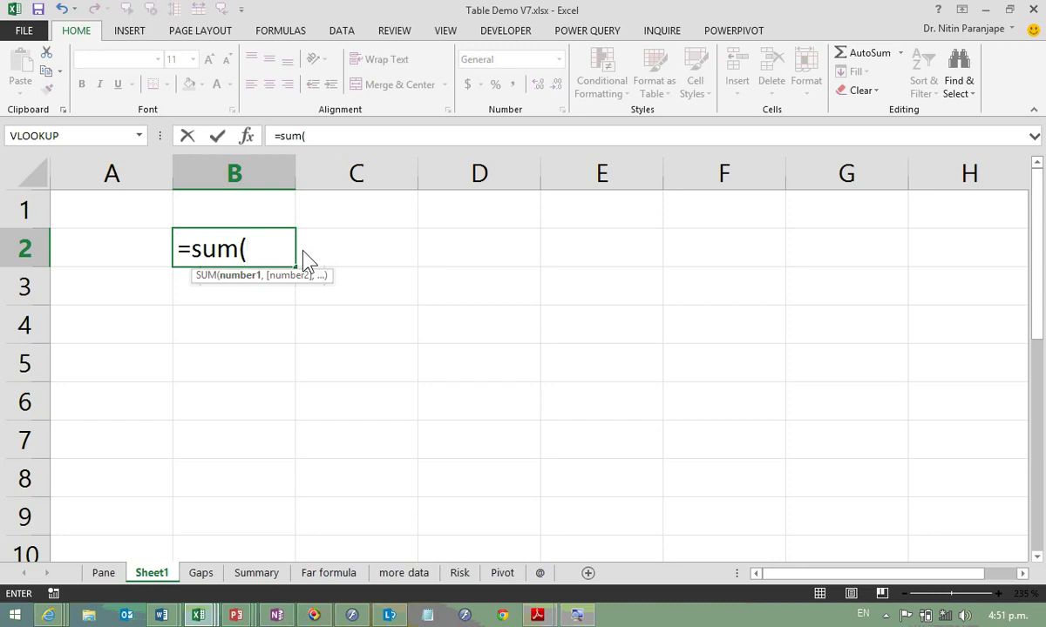
key(Escape)
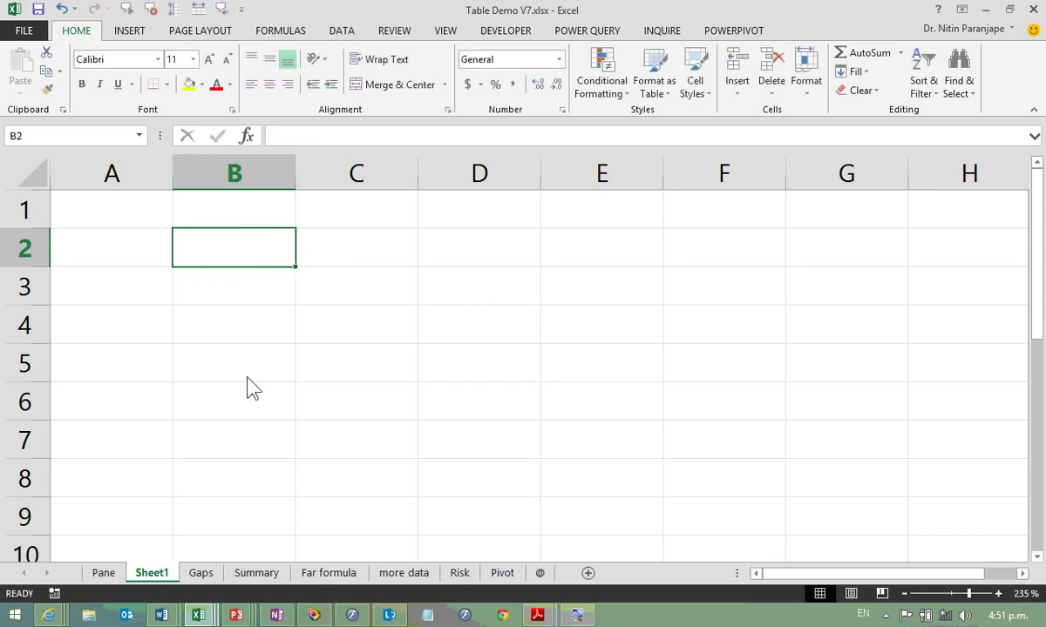
click(119, 576)
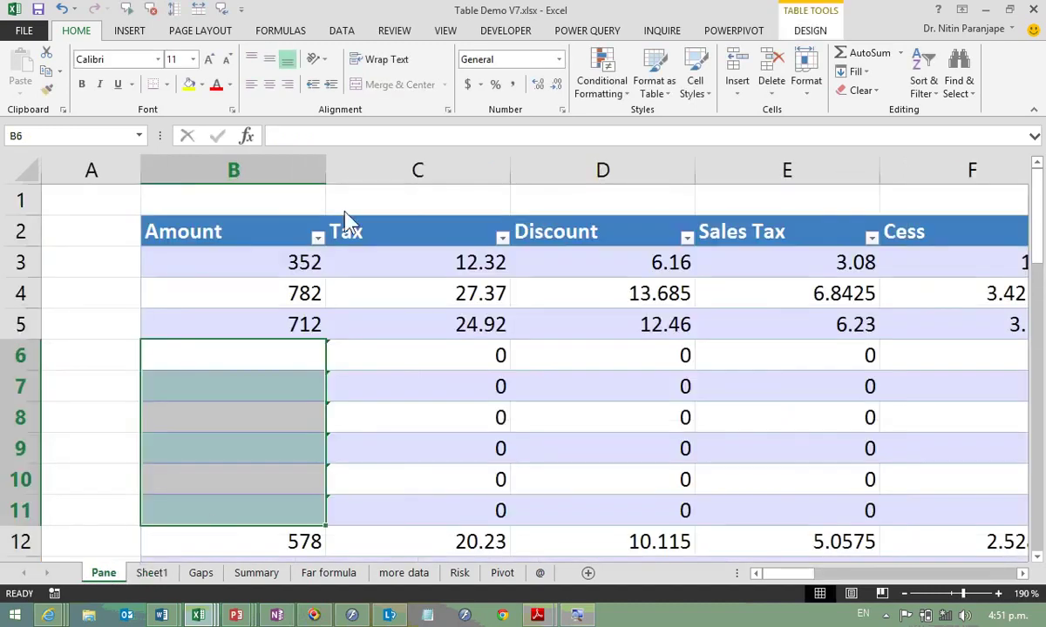
Step: Change the table's name from Table2 to 'sales' in the Table Name box
click(248, 231)
click(413, 237)
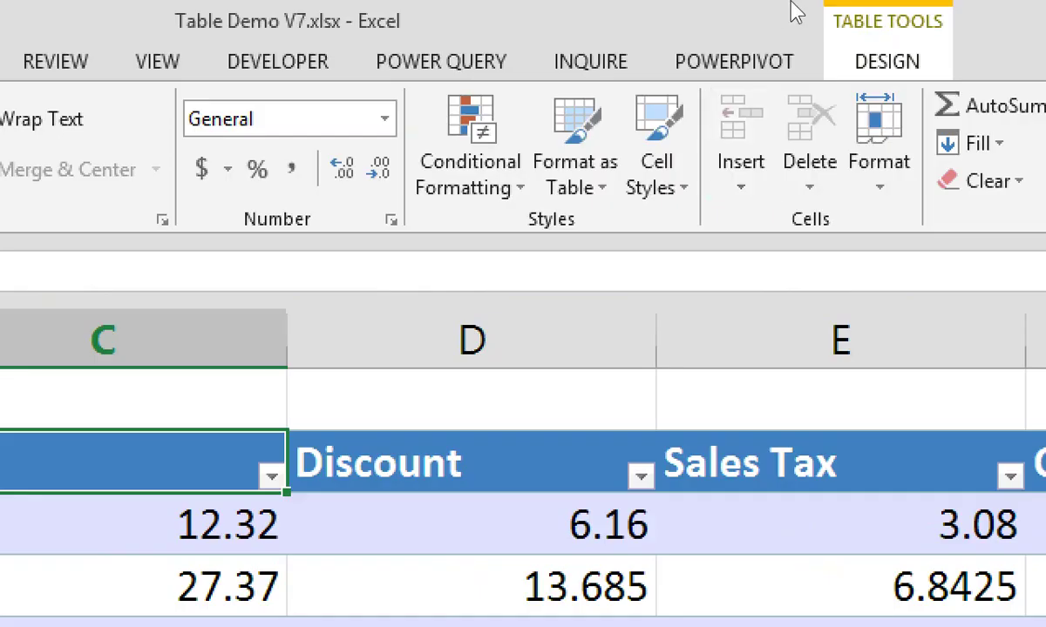
click(811, 19)
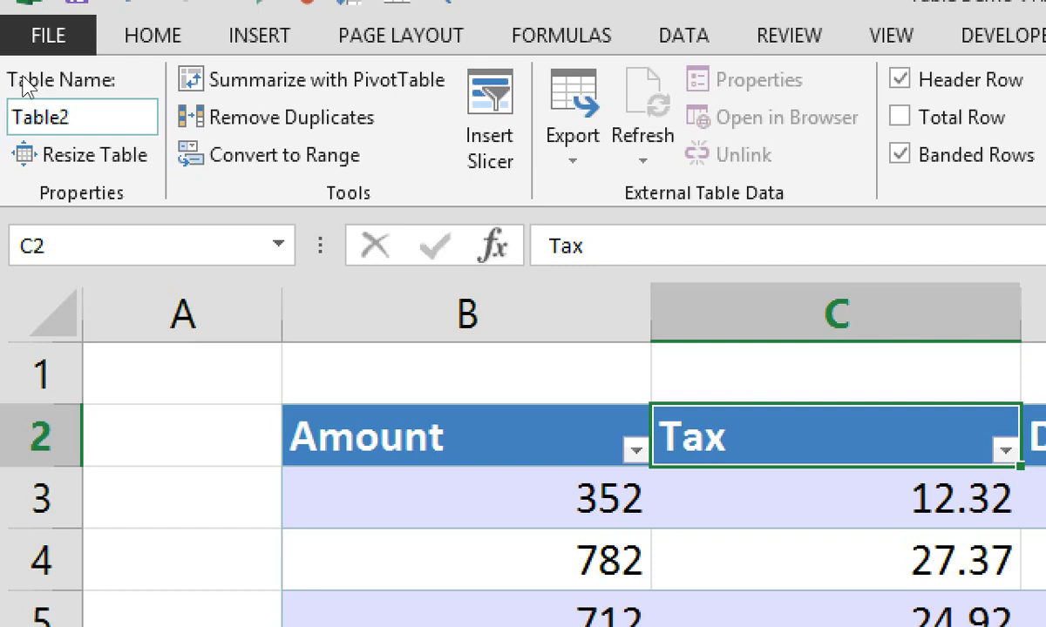
click(24, 81)
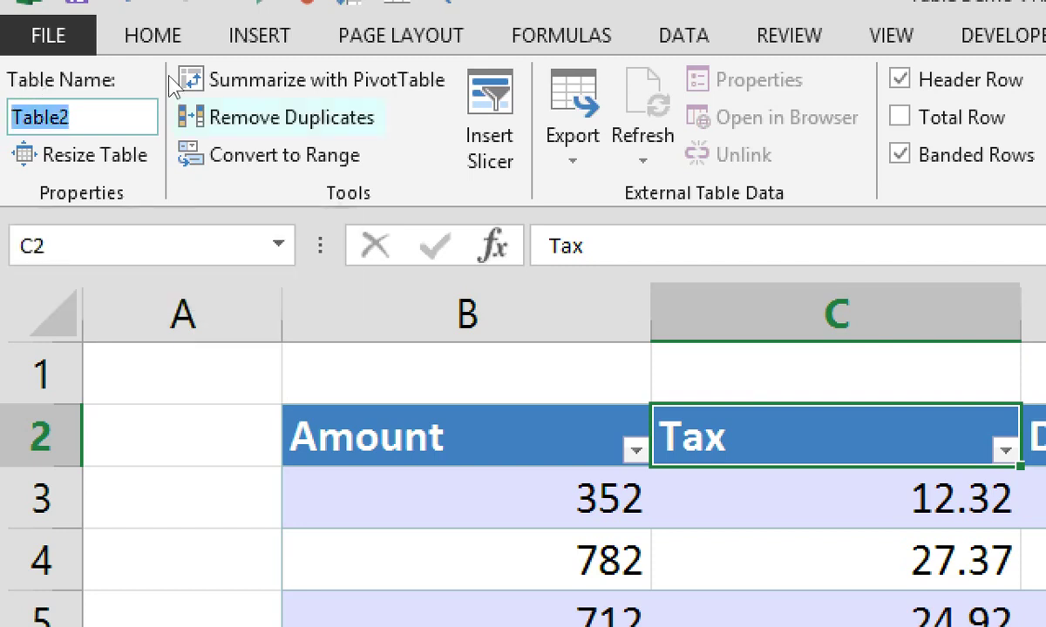
text(sales)
key(Return)
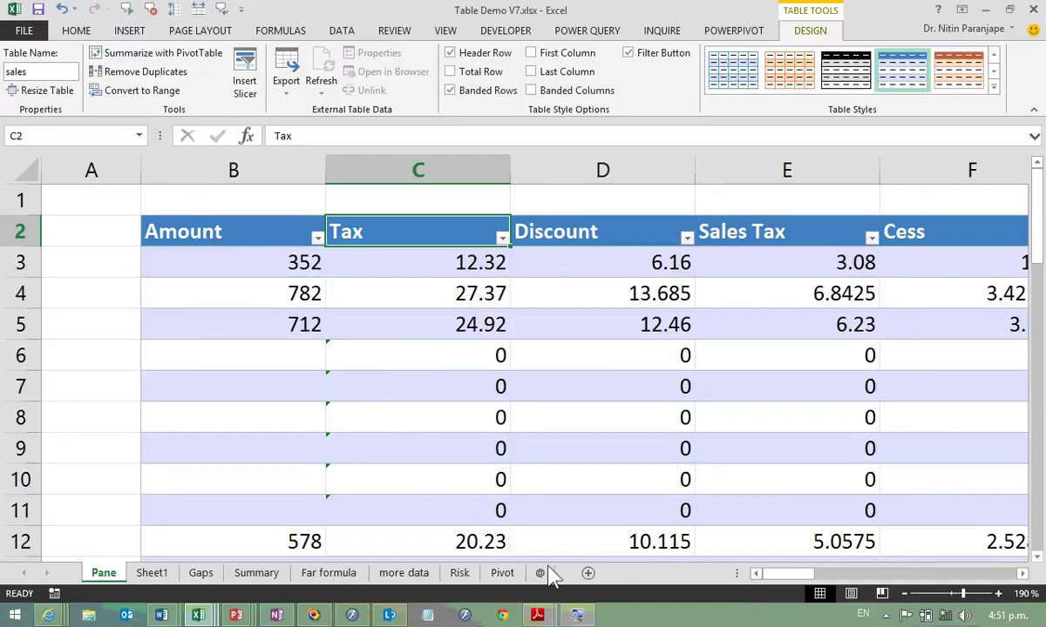
Step: Enter =sum(sales[Amount]) in Sheet1 cell B2, giving 21143
click(157, 574)
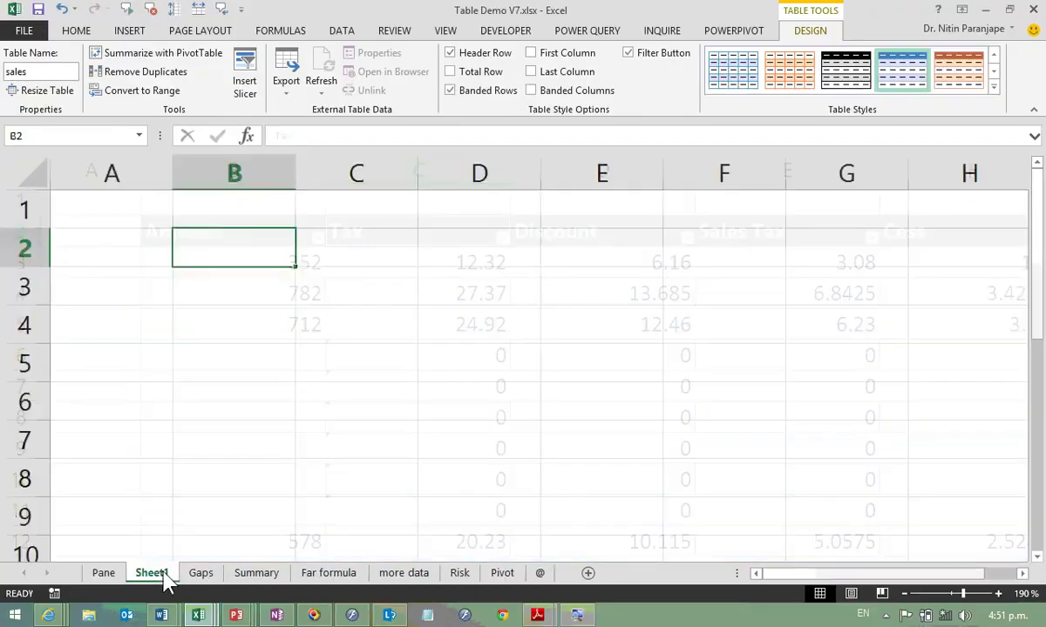
text(=)
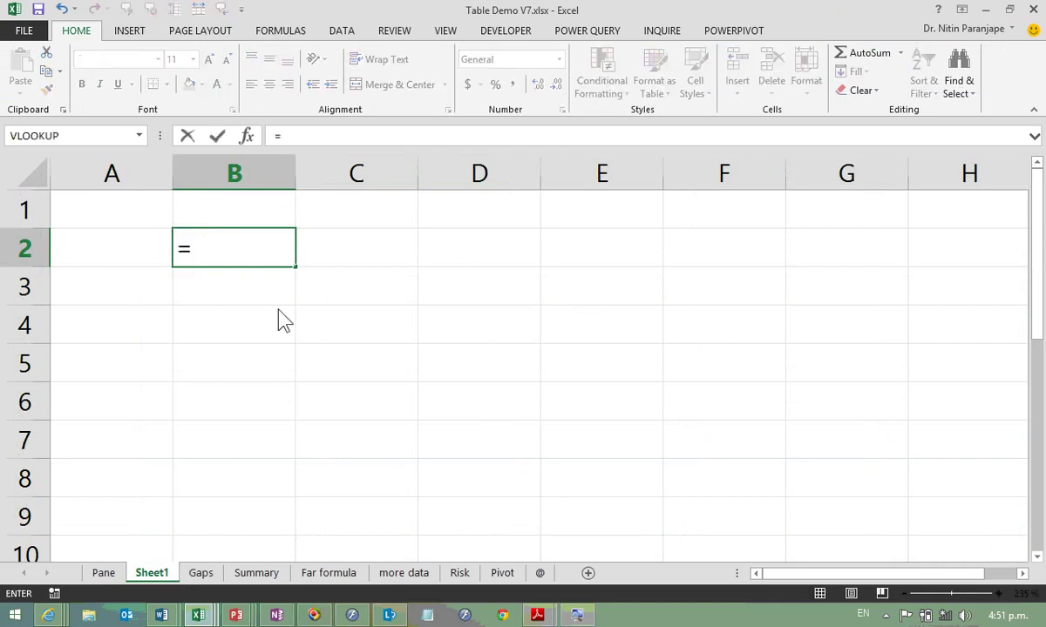
text(s)
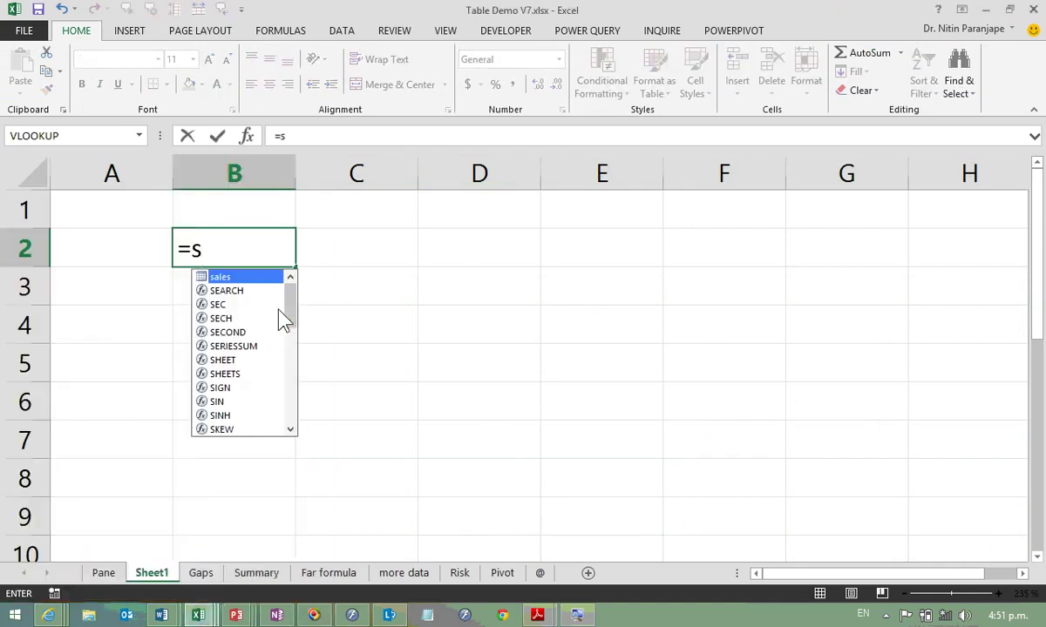
text(um()
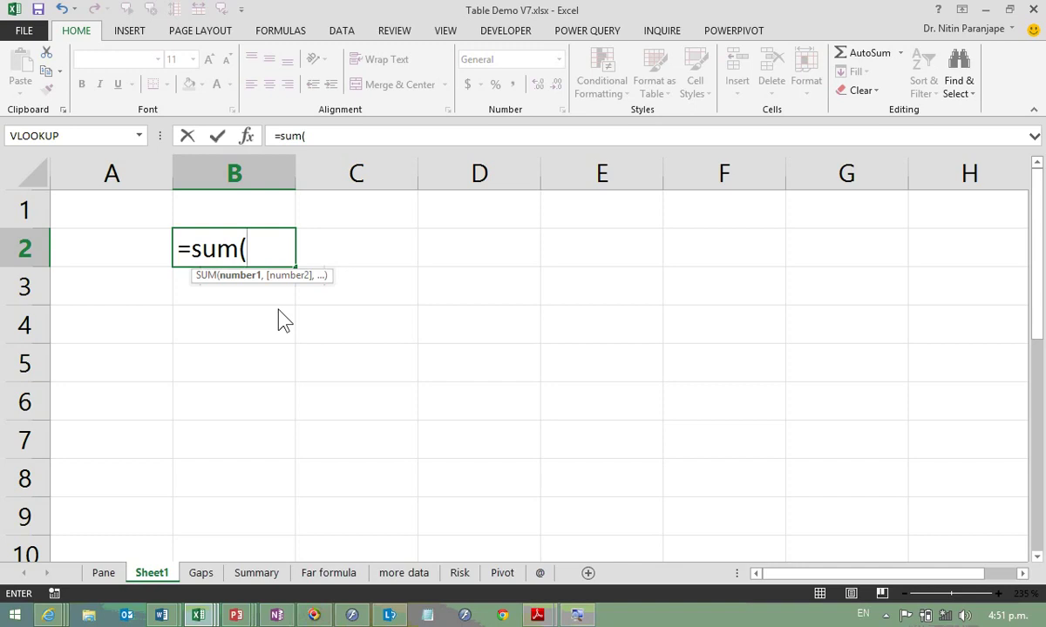
text([)
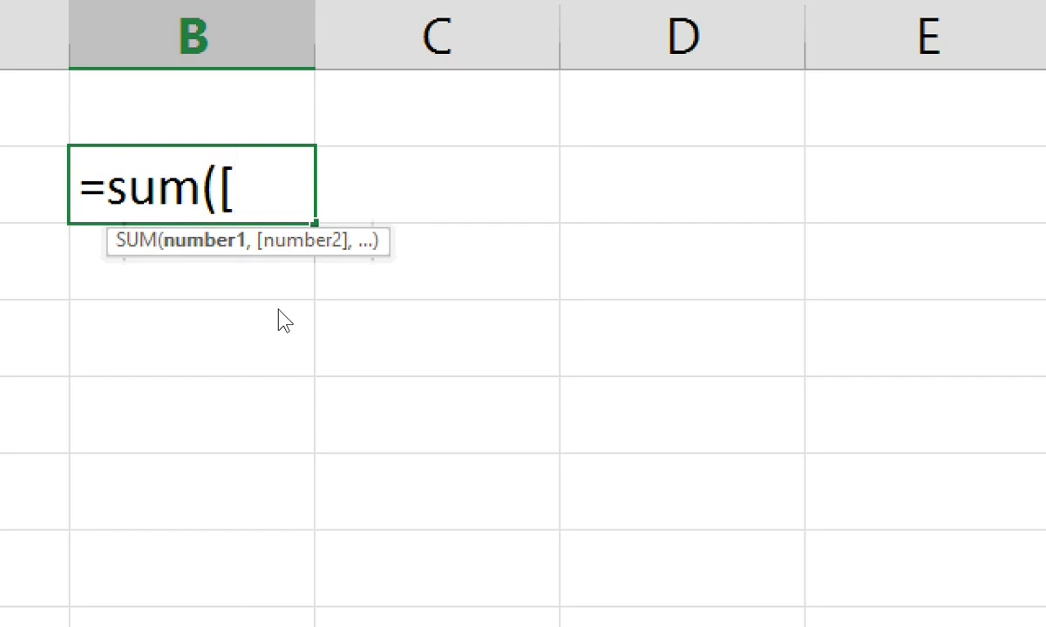
key(BackSpace)
text(s)
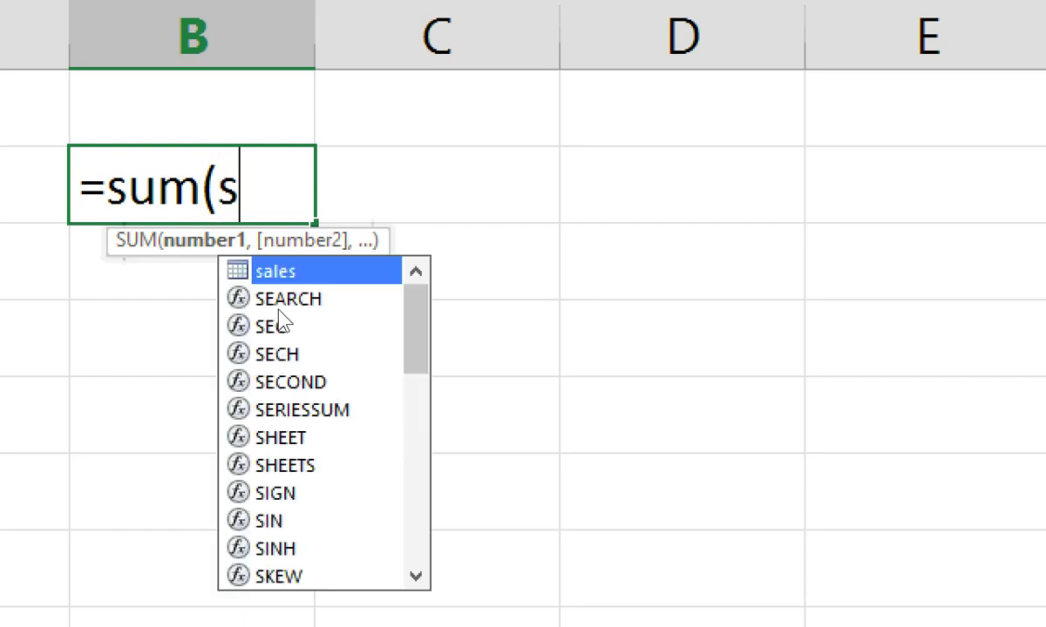
key(Tab)
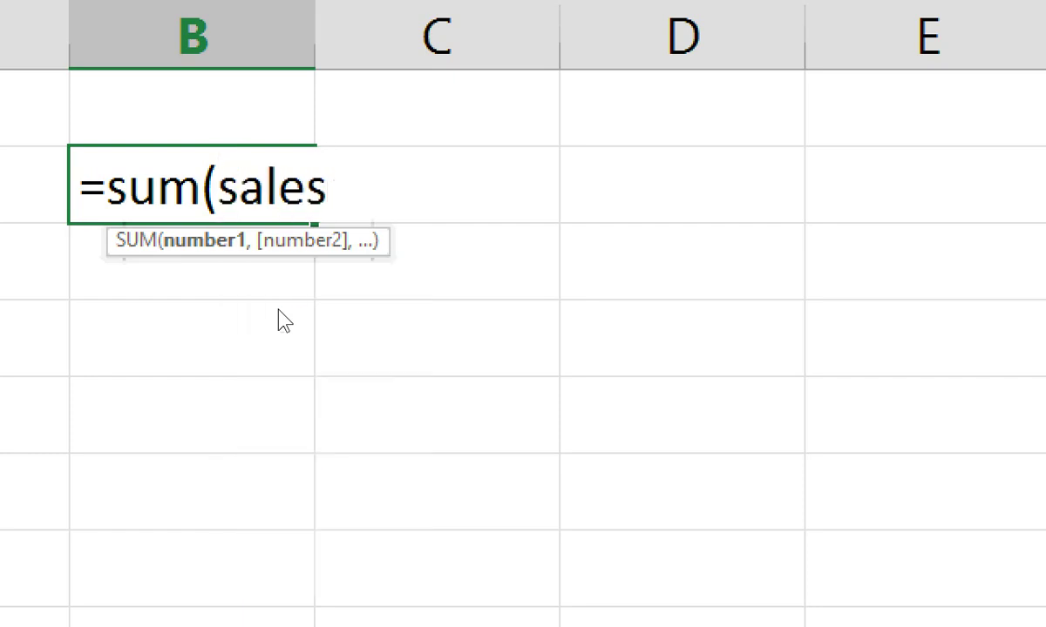
text([)
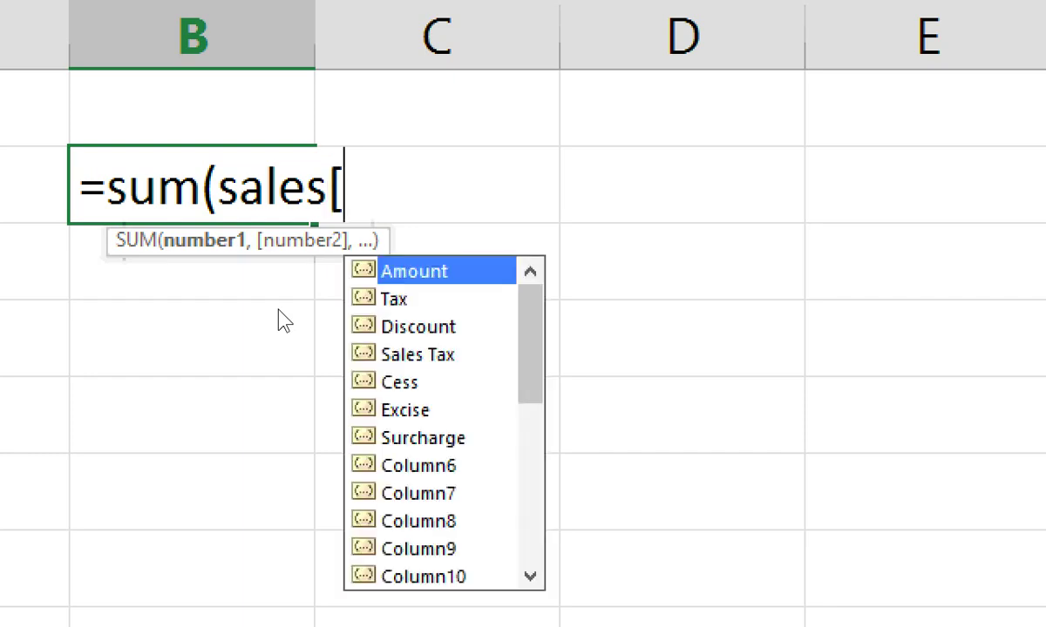
key(Tab)
text(])
key(Return)
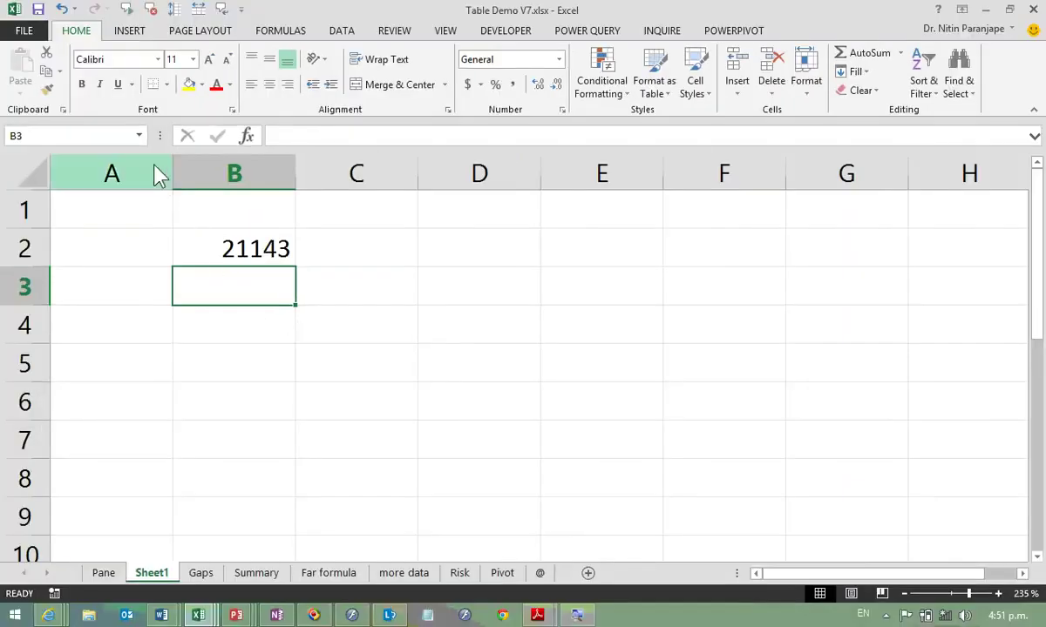
Step: Jump back to the sales table on Pane via the Name Box and select C8
click(139, 136)
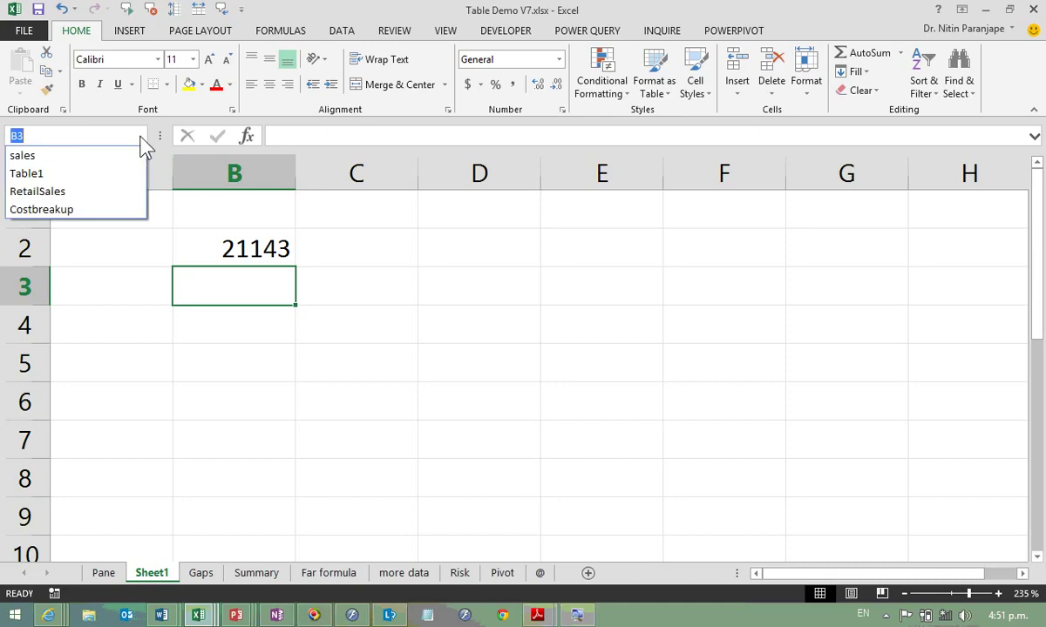
click(102, 157)
click(287, 353)
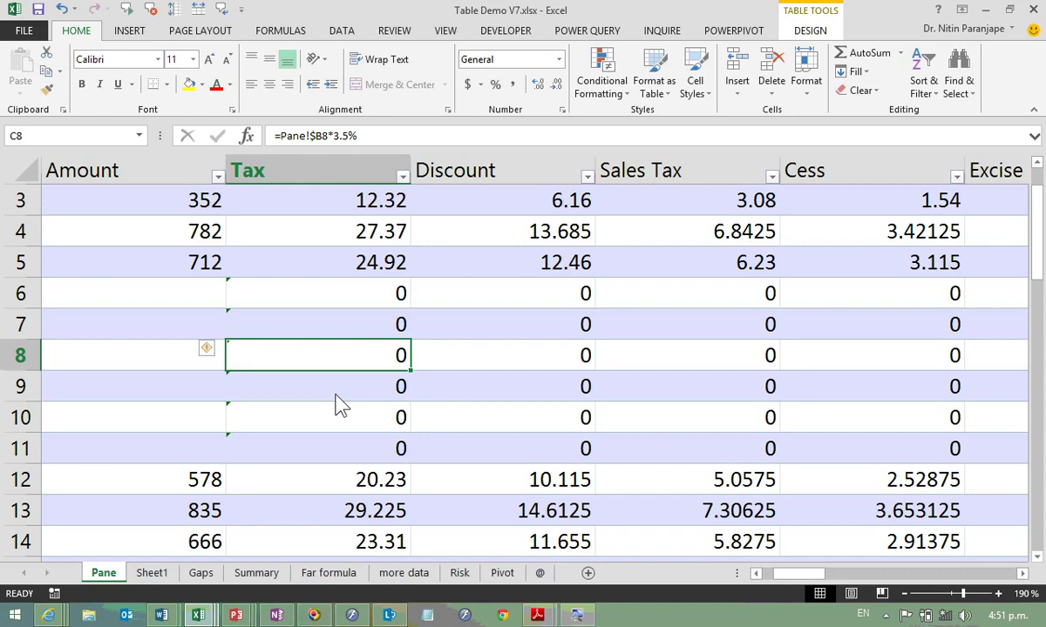
Step: Go to the more data sheet and select the ID/Amount list A4:B10
click(310, 577)
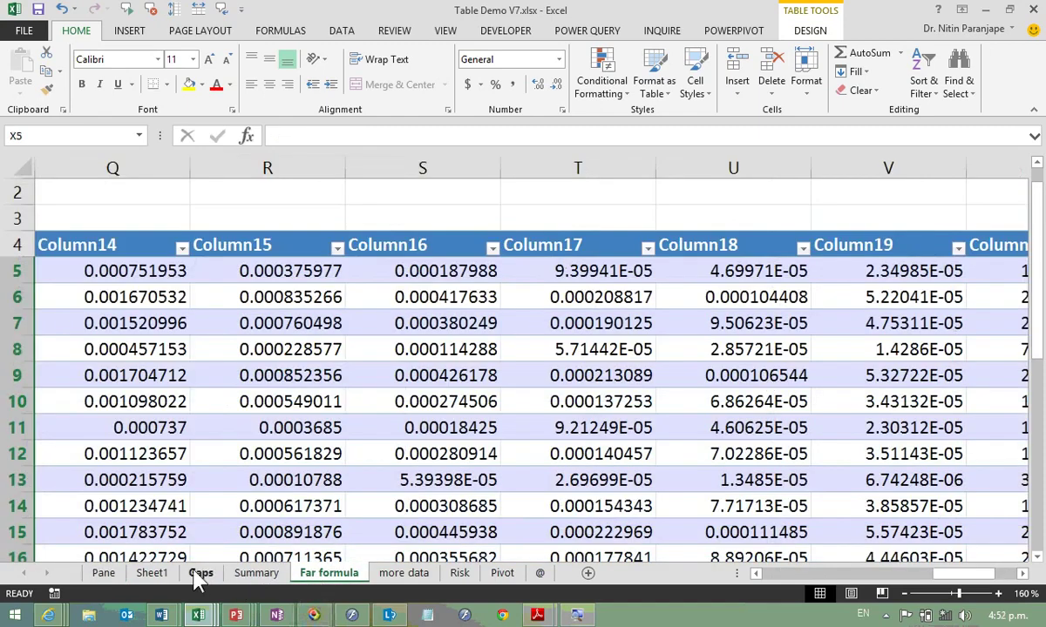
click(199, 573)
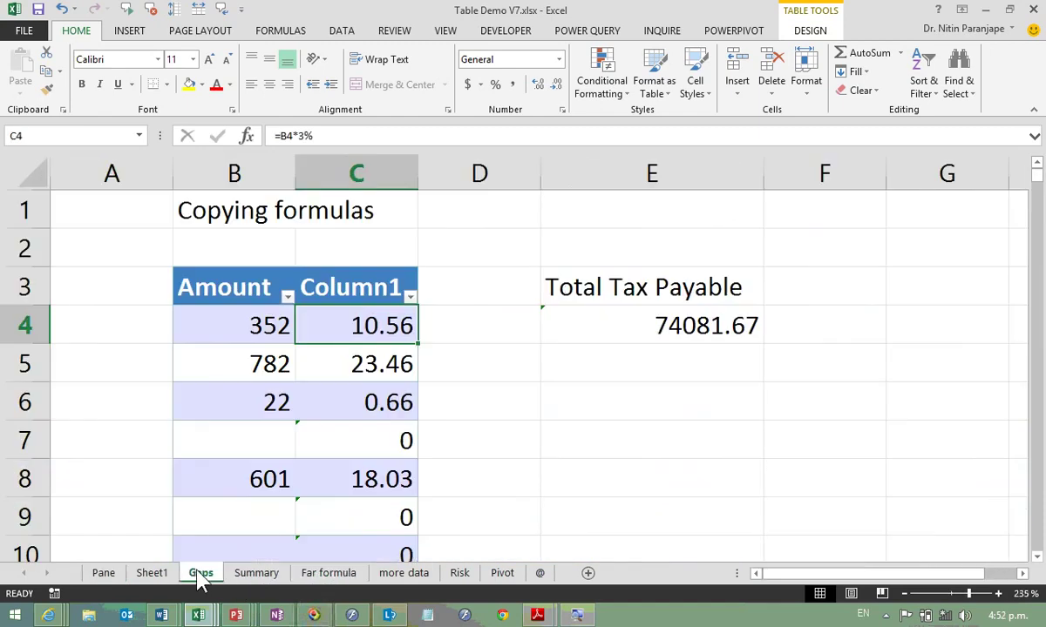
click(405, 573)
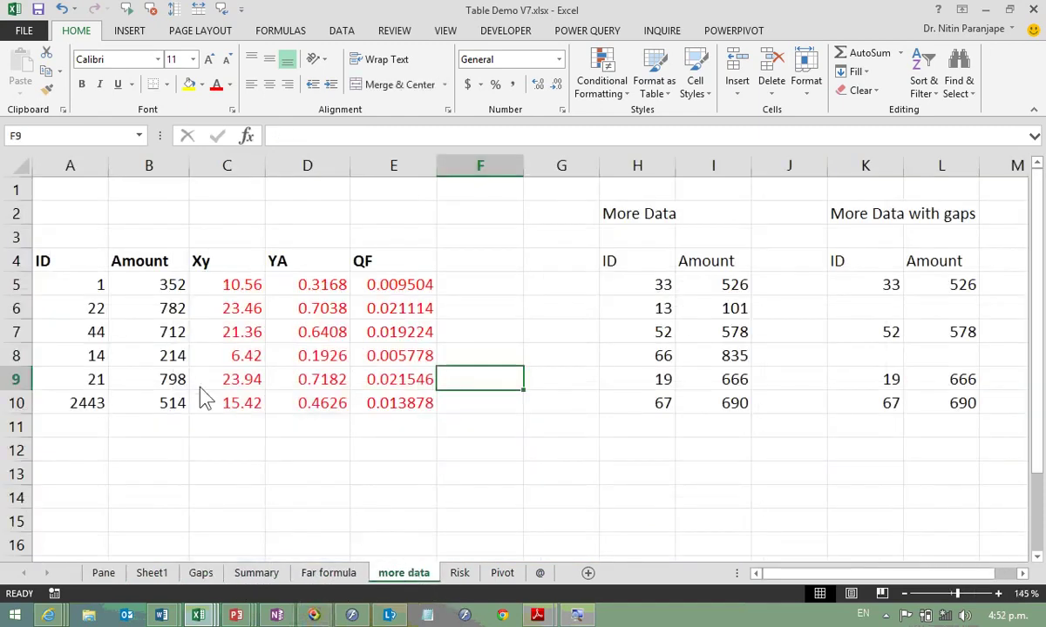
drag(67, 267, 146, 408)
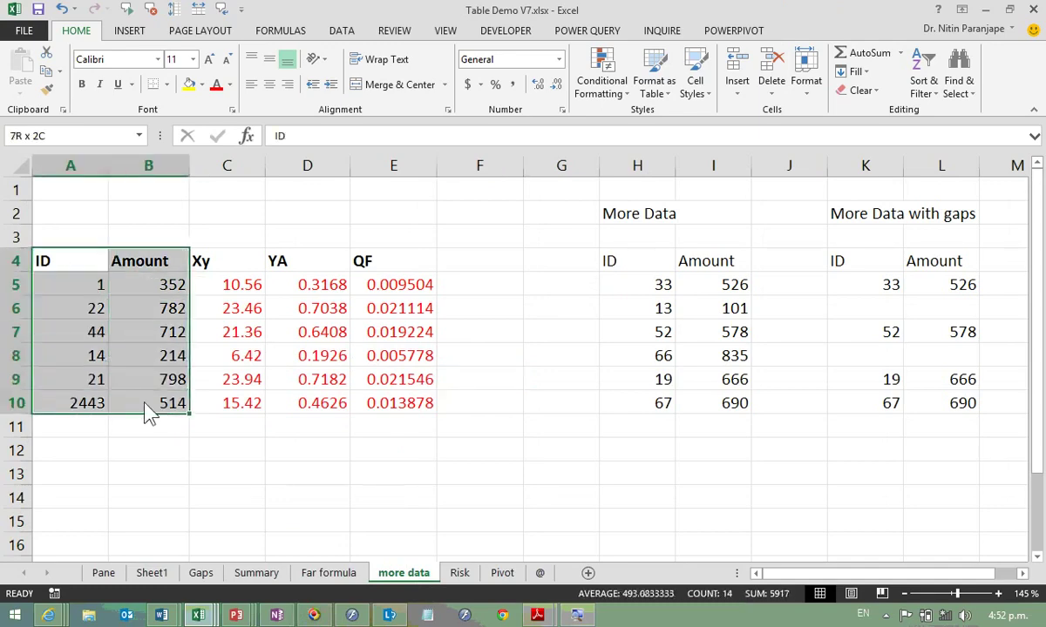
ctrl+scroll(147, 404, up, 3)
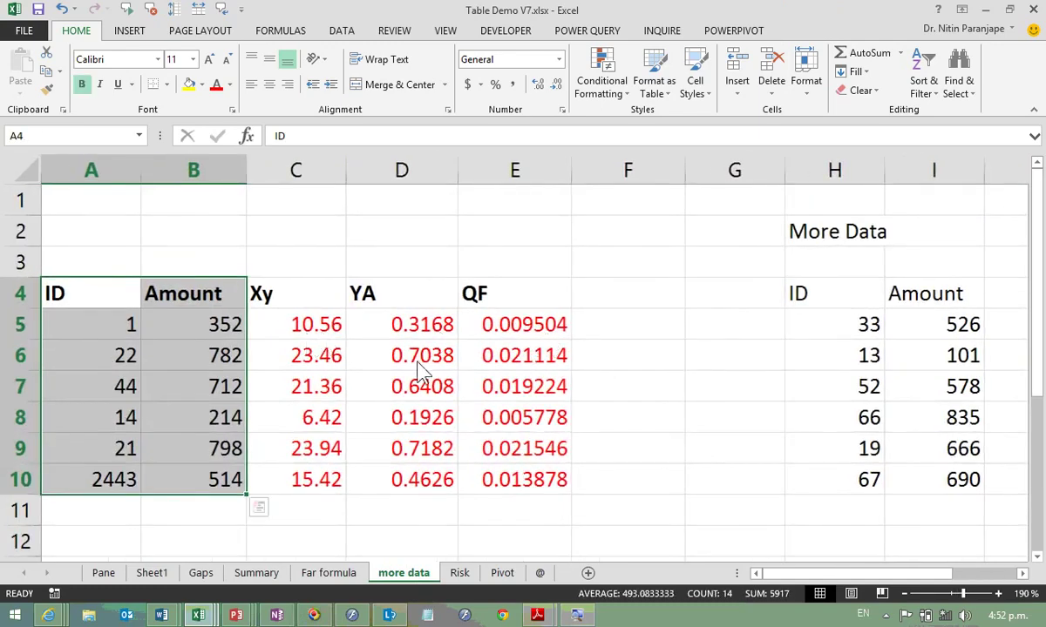
Step: Copy the More Data ID and Amount values to A11 and show the paste options
drag(833, 327, 927, 477)
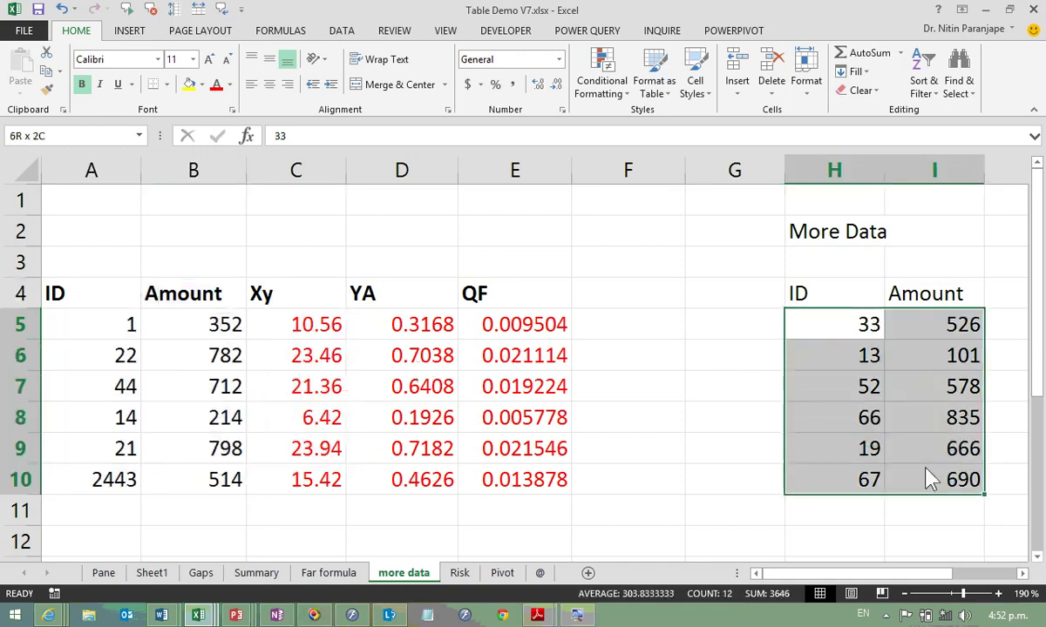
key(ctrl+c)
click(82, 514)
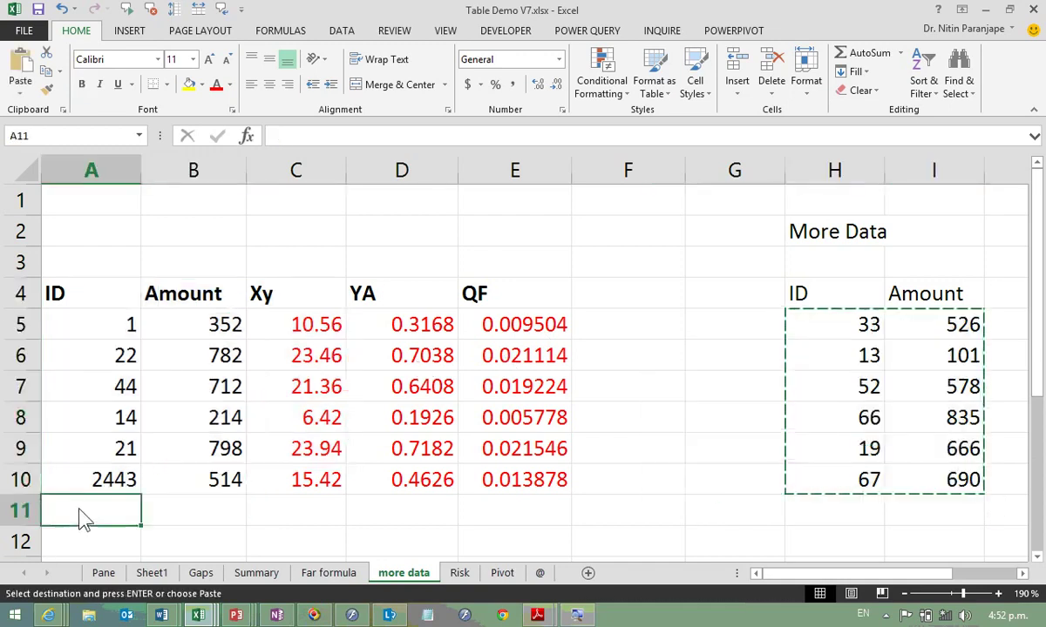
key(ctrl+v)
click(312, 488)
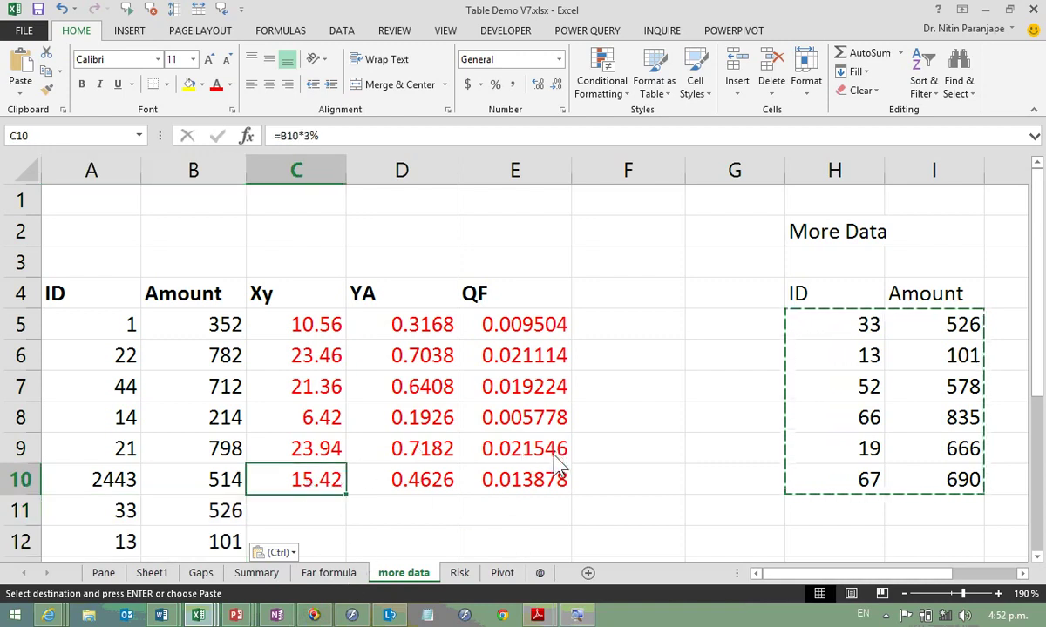
key(ctrl)
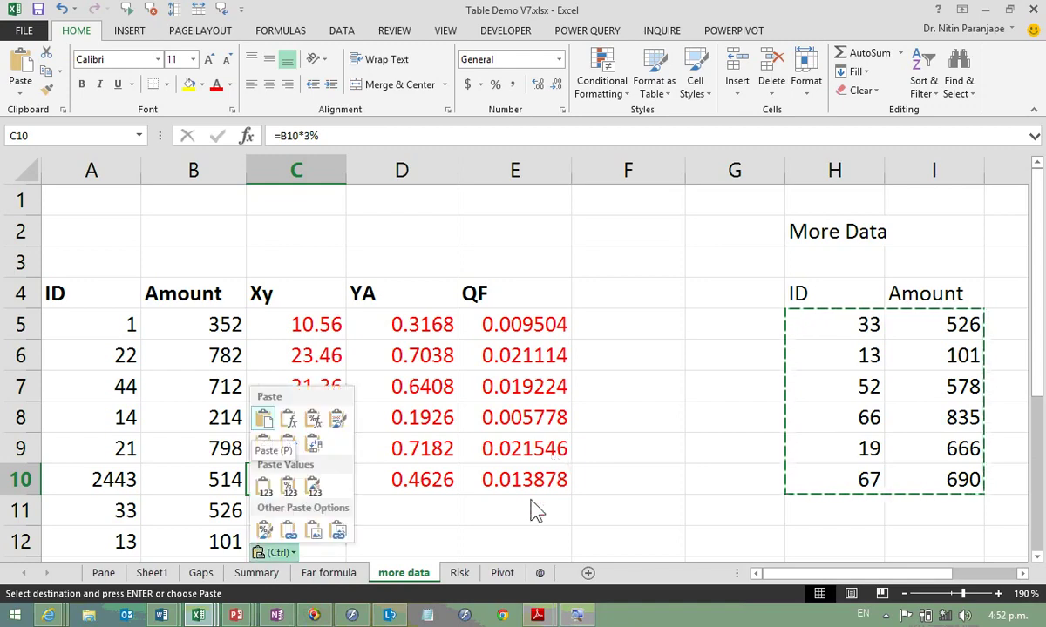
Step: Switch to OneNote's Pivot Table page from the taskbar
click(276, 615)
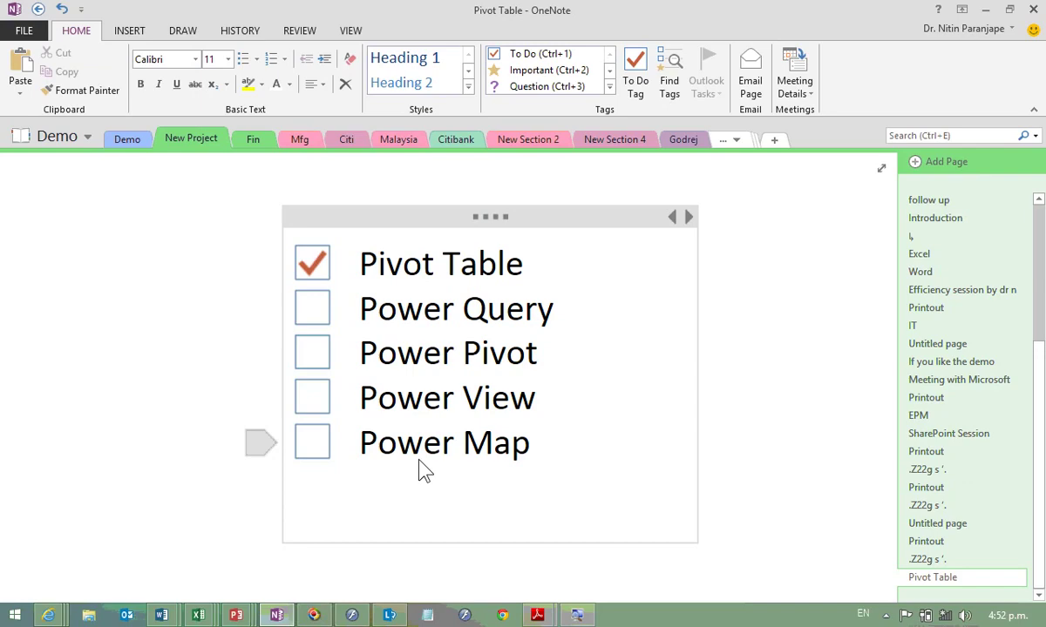
Step: Clear the earlier pasted rows A11:B16 and convert the ID to QF list into a table
key(alt+Tab)
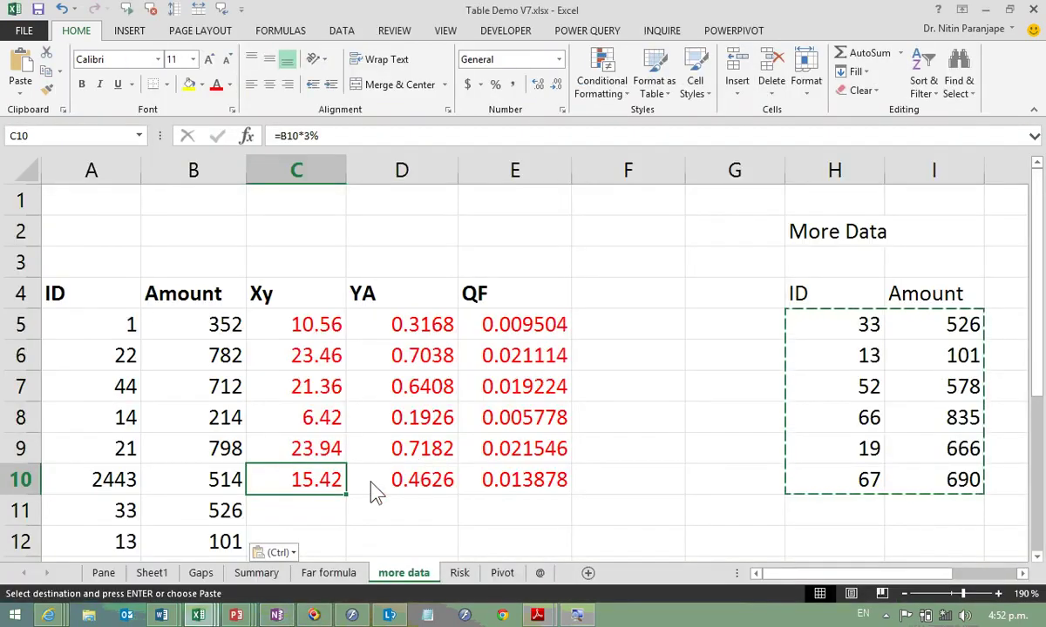
drag(102, 527, 213, 591)
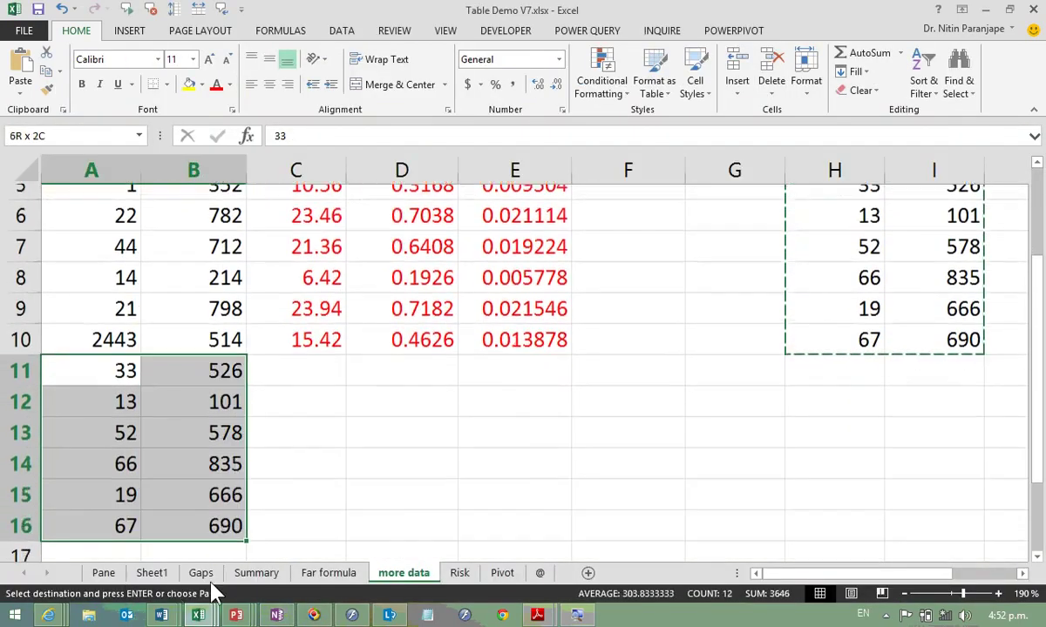
key(Delete)
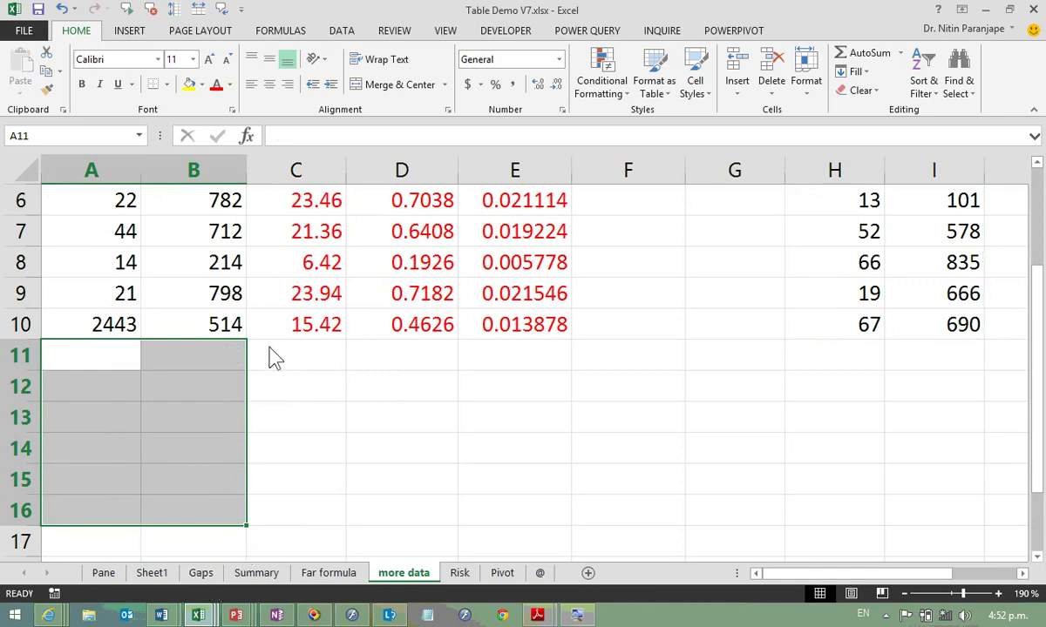
click(273, 334)
key(ctrl+t)
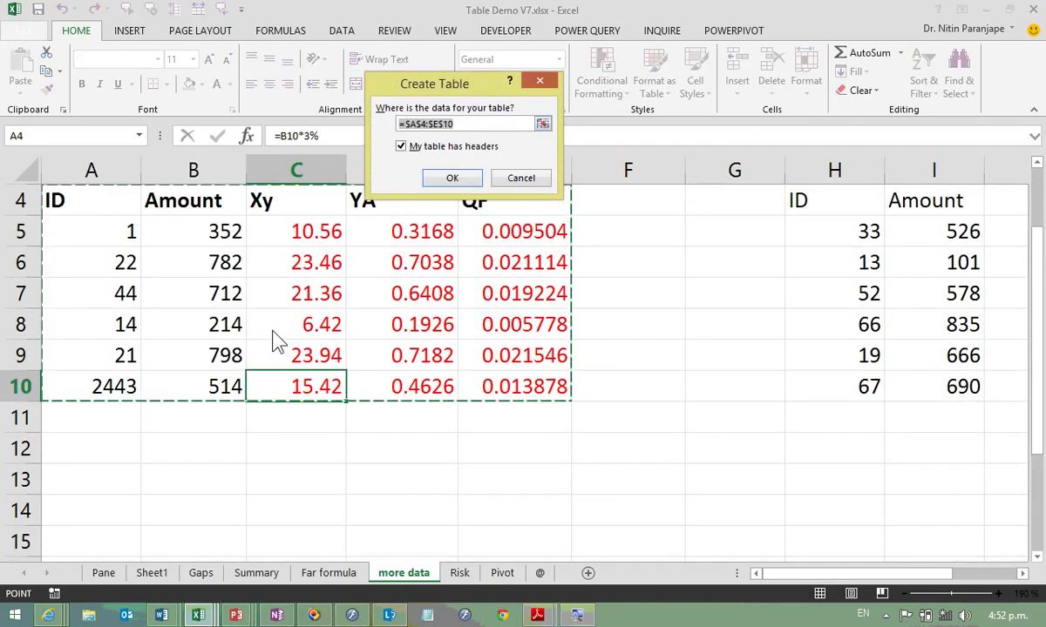
key(Return)
Step: Paste the More Data ID and Amount rows at A11 to extend the table, checking row 12's formula
drag(797, 233, 907, 387)
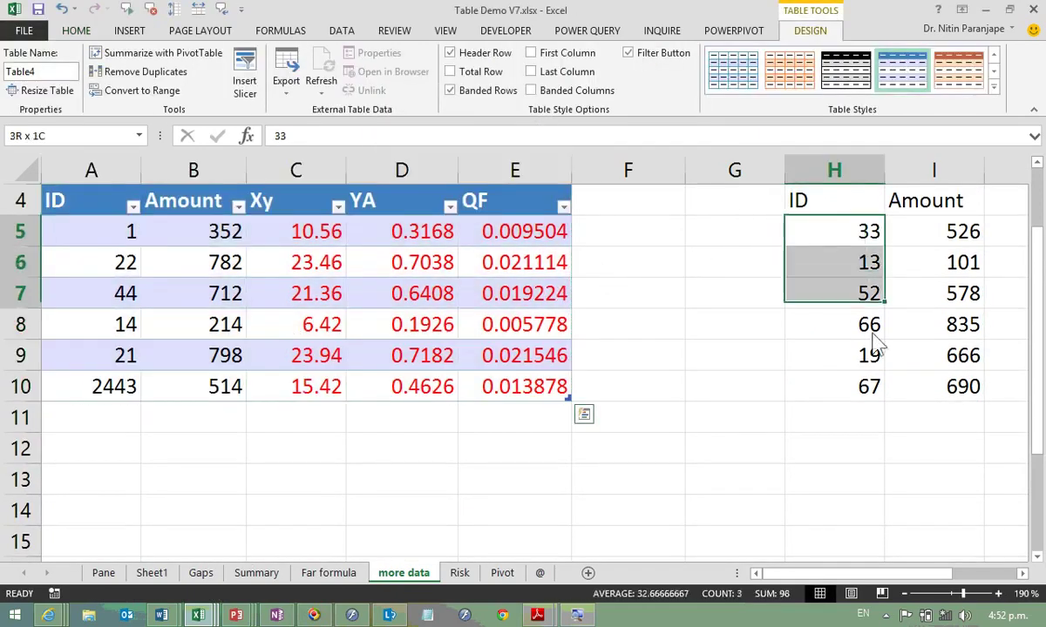
key(ctrl+c)
click(79, 418)
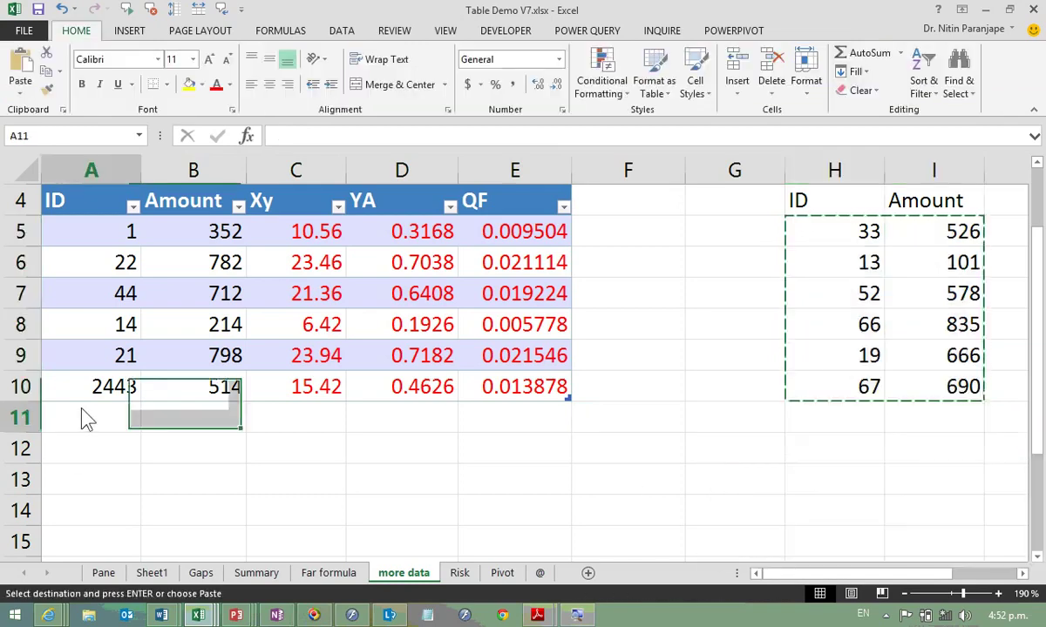
key(ctrl+v)
click(486, 460)
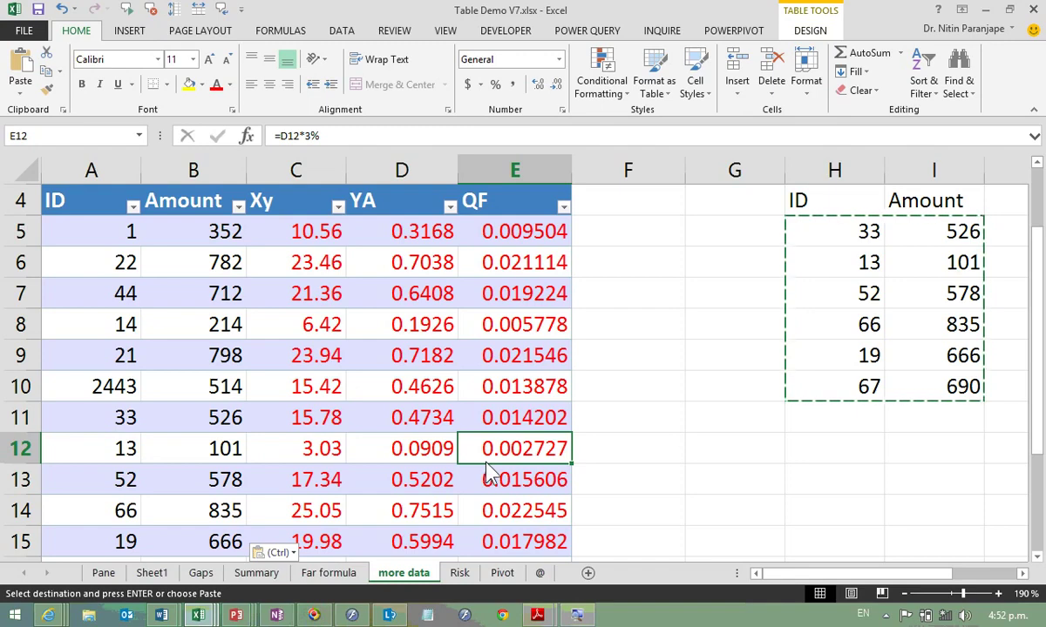
click(453, 448)
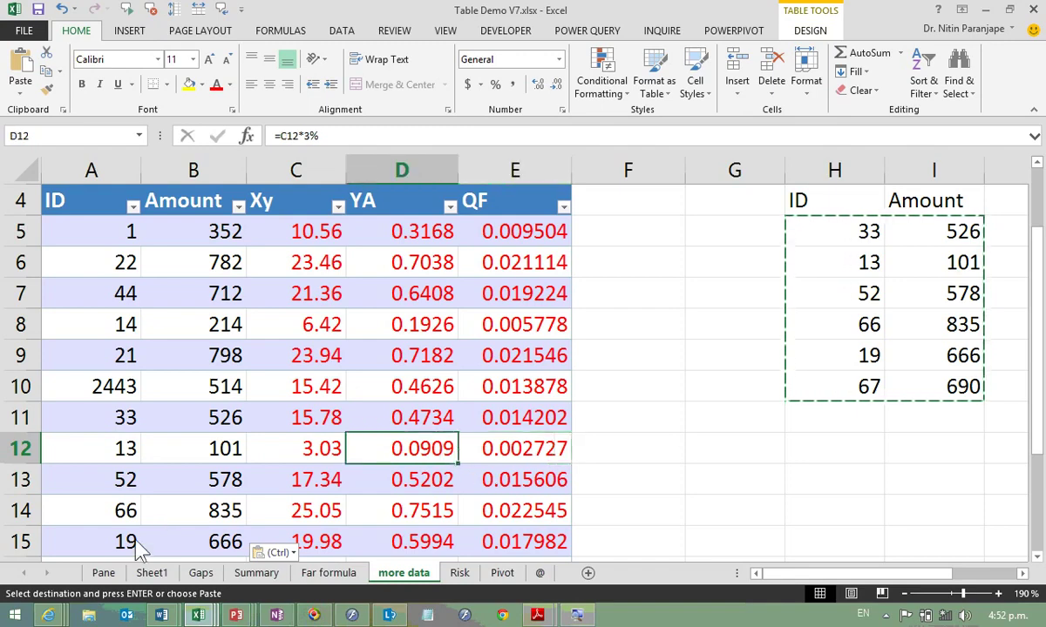
click(104, 572)
scroll(233, 402, up, 1)
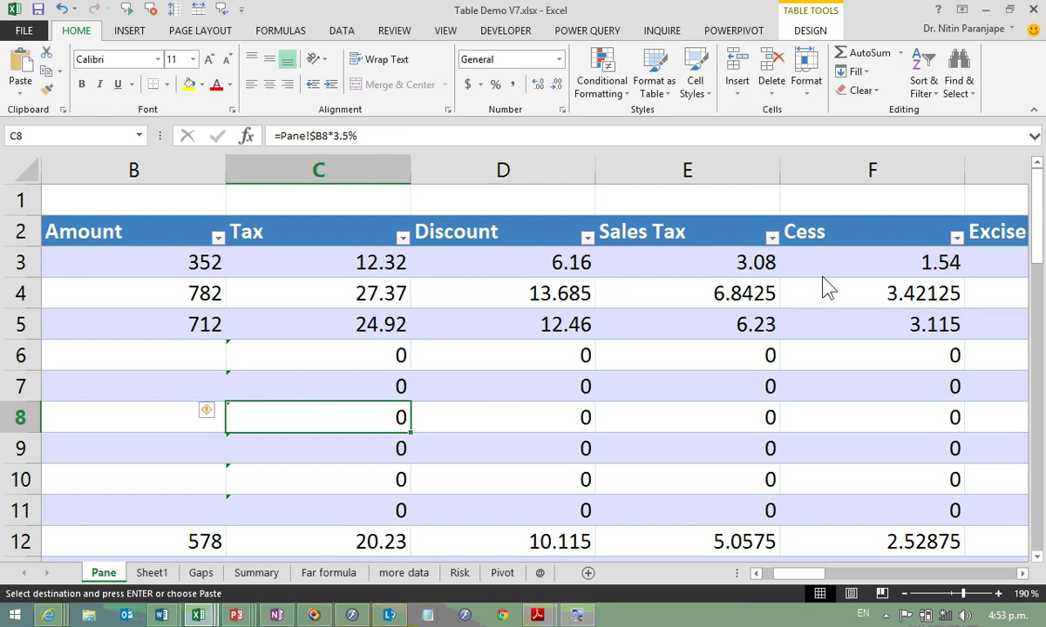
Step: Dismiss the Cess column's options unchanged and inspect the Sales Tax formula =D7/2 in E7
right_click(820, 173)
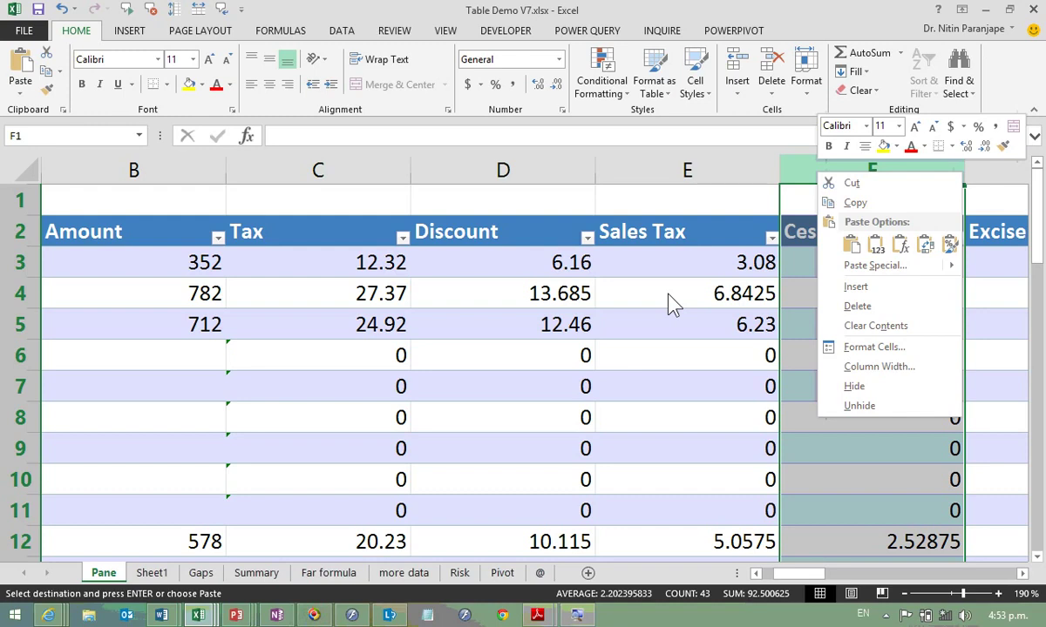
key(Escape)
key(Escape)
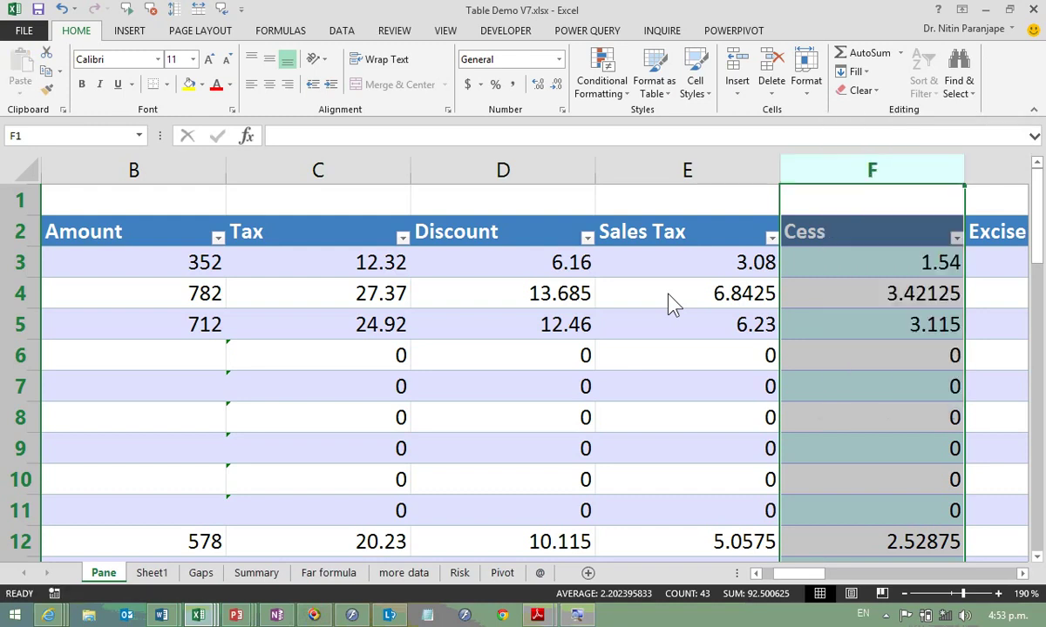
click(603, 386)
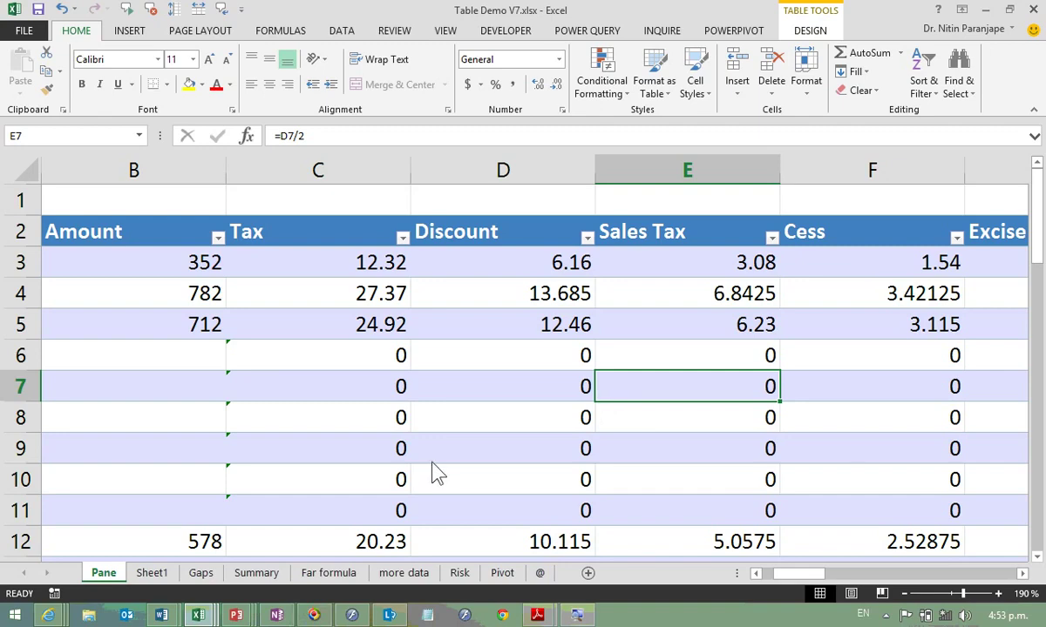
Step: On the Risk sheet, enter a person's name in cell D1
click(459, 573)
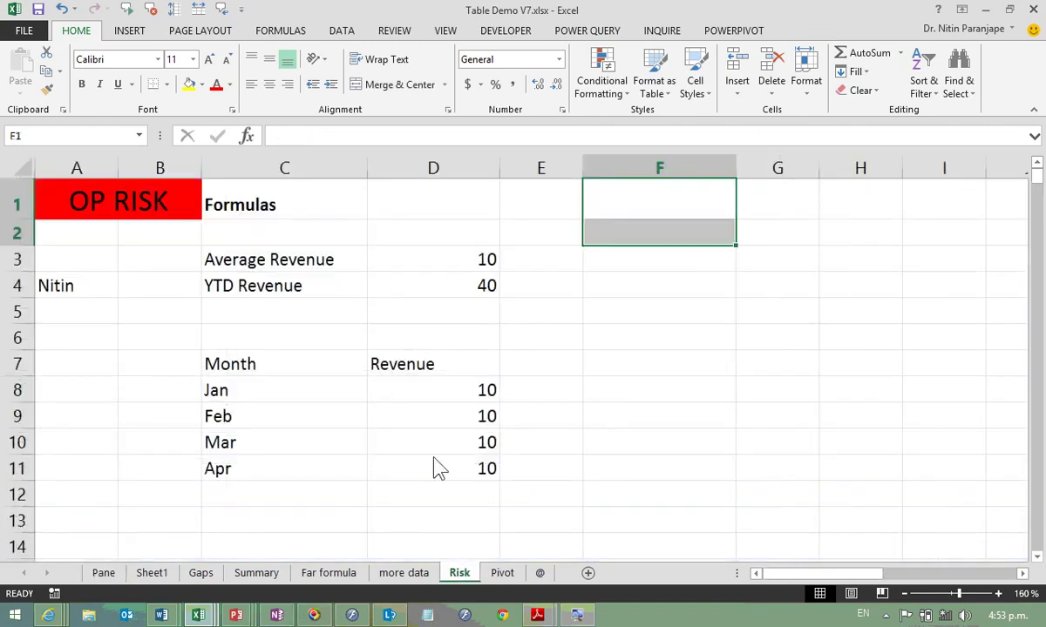
click(408, 366)
scroll(529, 462, up, 1)
scroll(531, 462, up, 1)
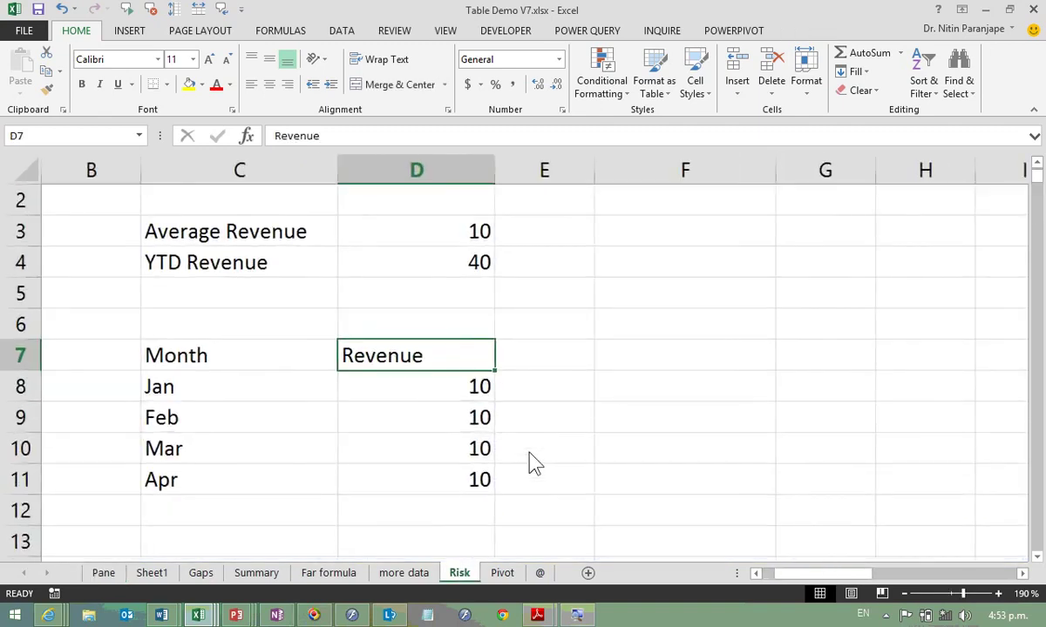
scroll(320, 251, up, 1)
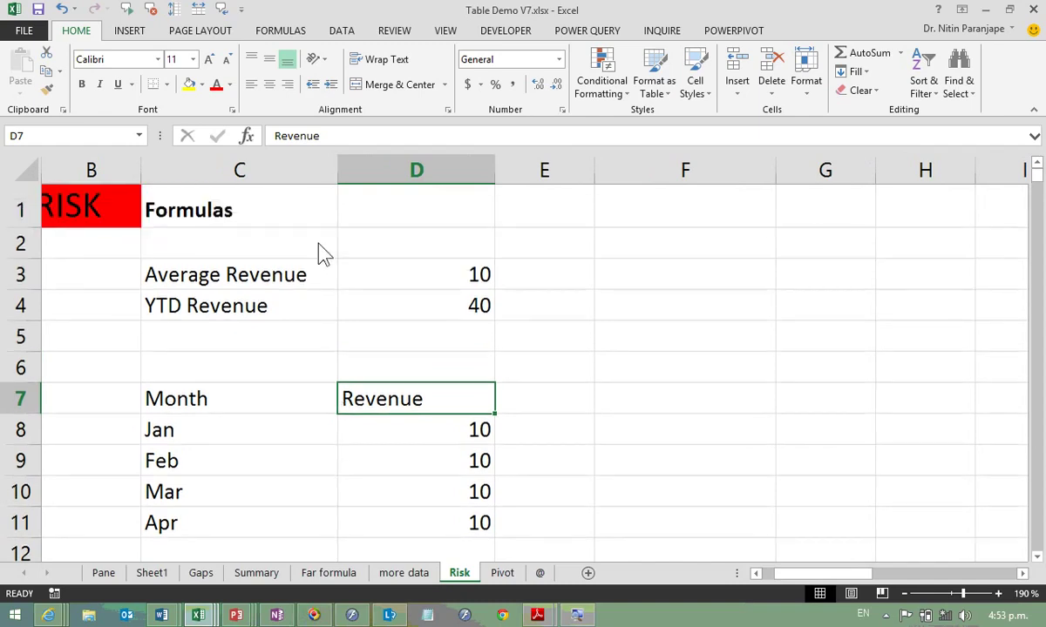
click(414, 211)
text(Nitin)
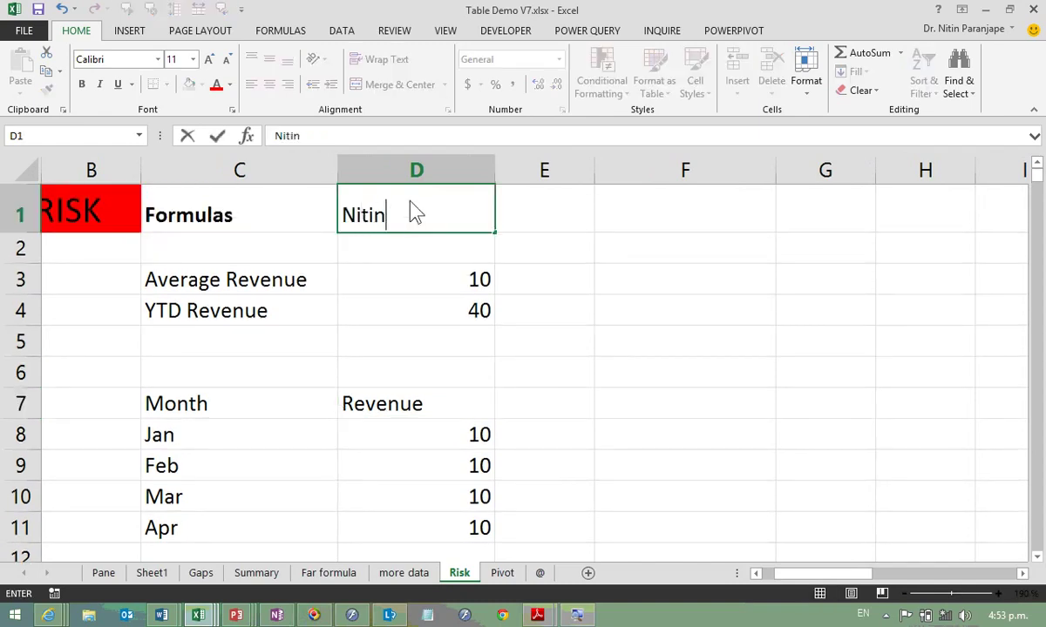
key(Return)
Step: Inspect the ranges of the Average Revenue (D3) and YTD Revenue (D4) formulas without changing them
click(450, 438)
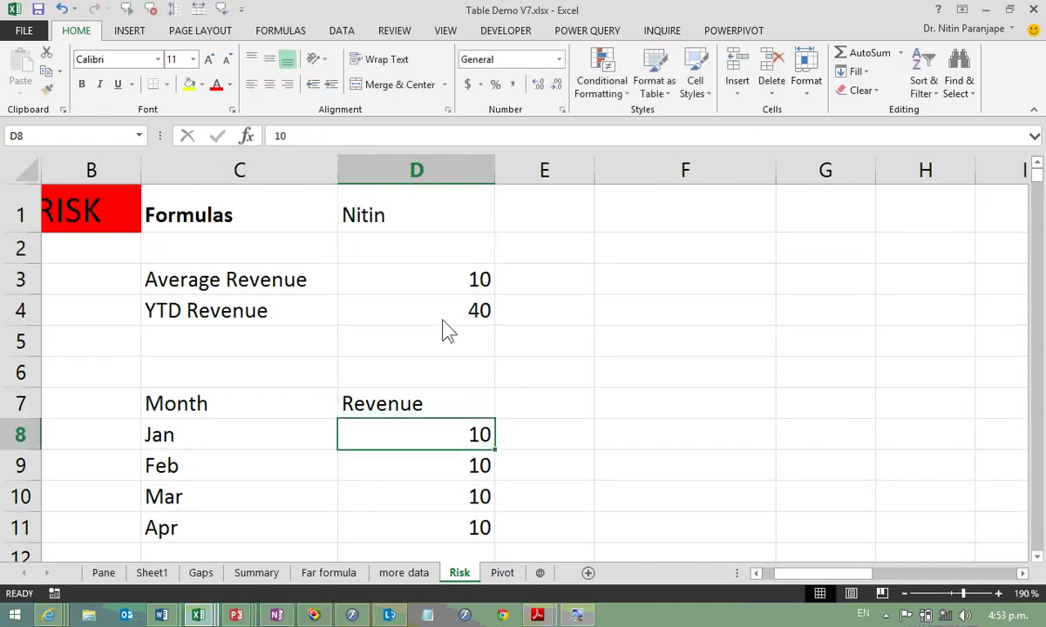
click(439, 287)
key(F2)
key(Escape)
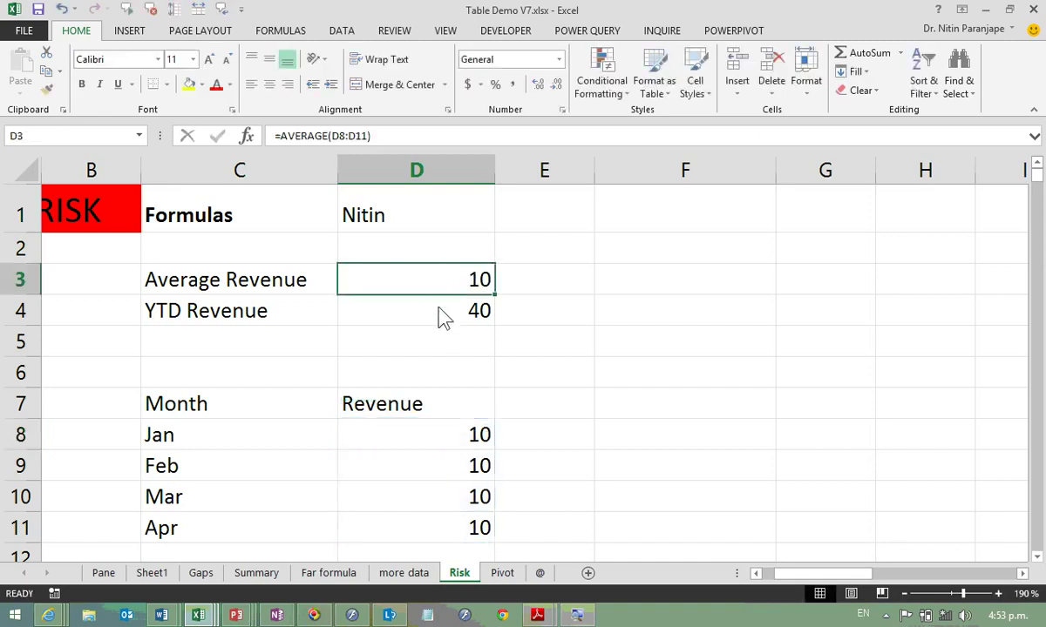
click(439, 310)
key(F2)
key(Escape)
Step: Add a JFMQ label in C5 with =SUM(D8:D10) in D5, totalling Jan–Mar revenue to 30
click(299, 349)
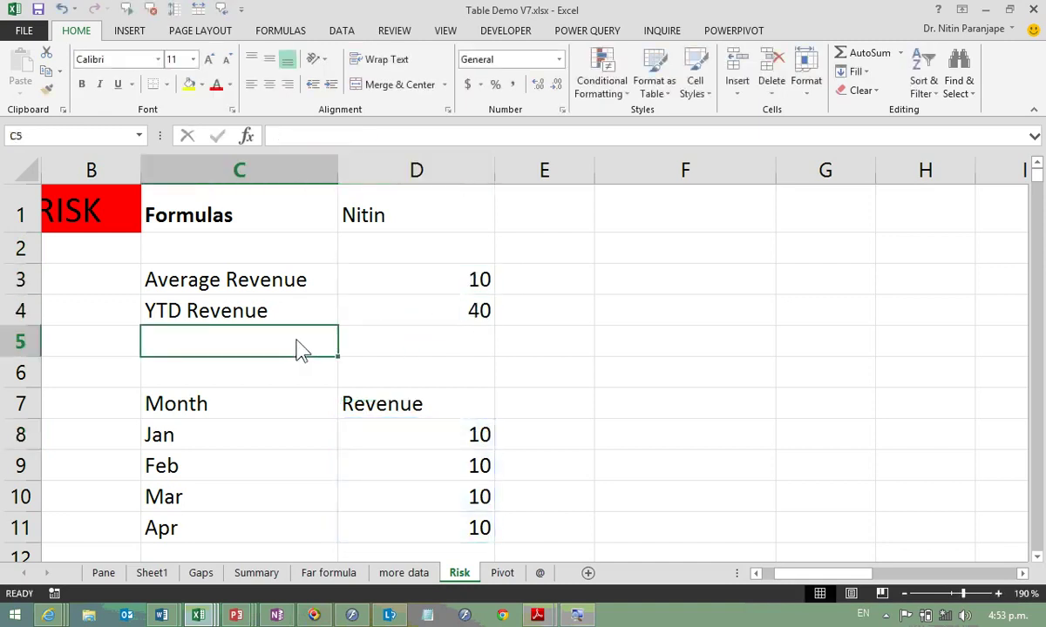
text(JFM)
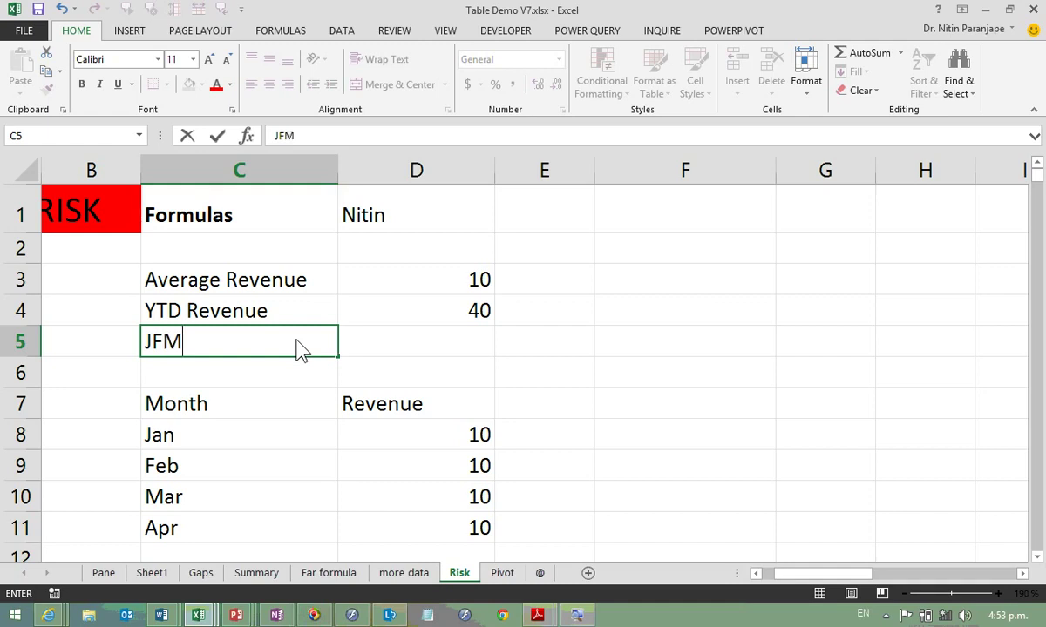
text(Q)
key(Return)
key(Up)
key(Right)
text(=su)
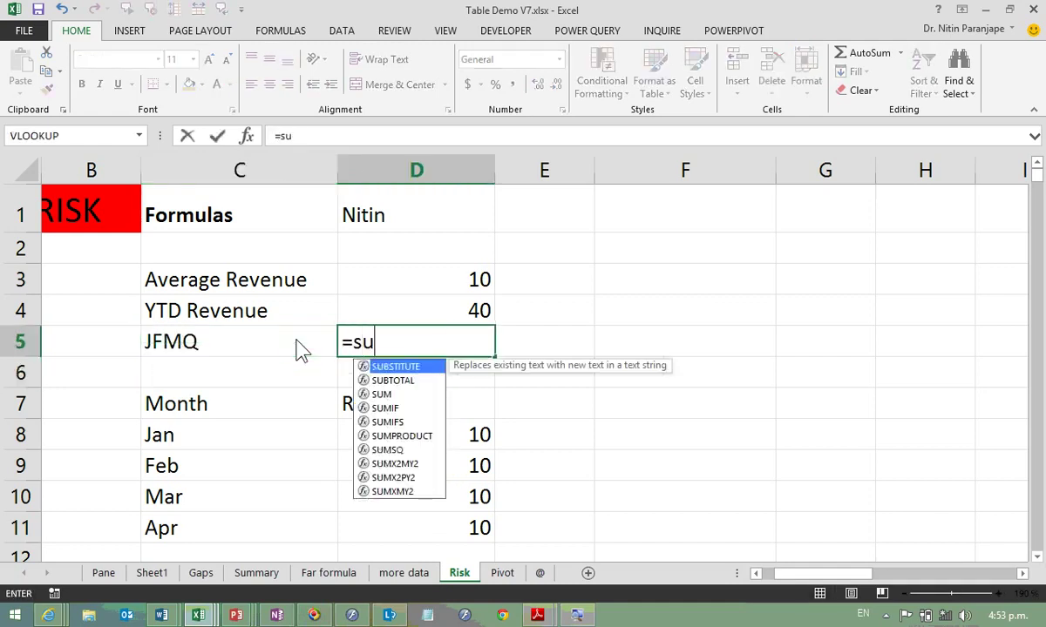
text(m()
key(Down)
key(Down)
key(Down)
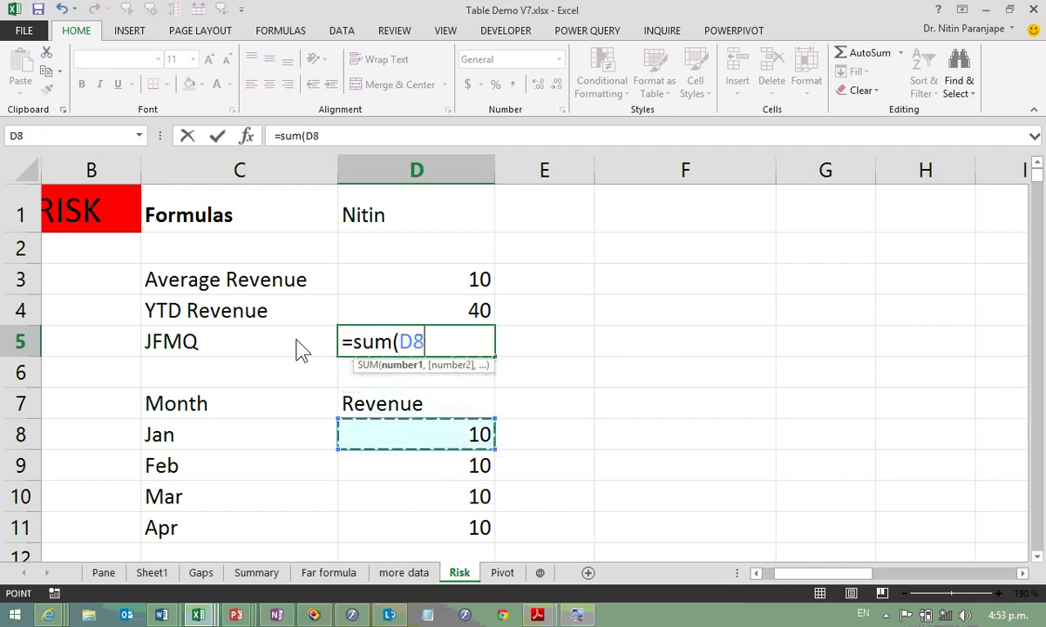
key(shift+Down)
key(shift+Down)
key(Return)
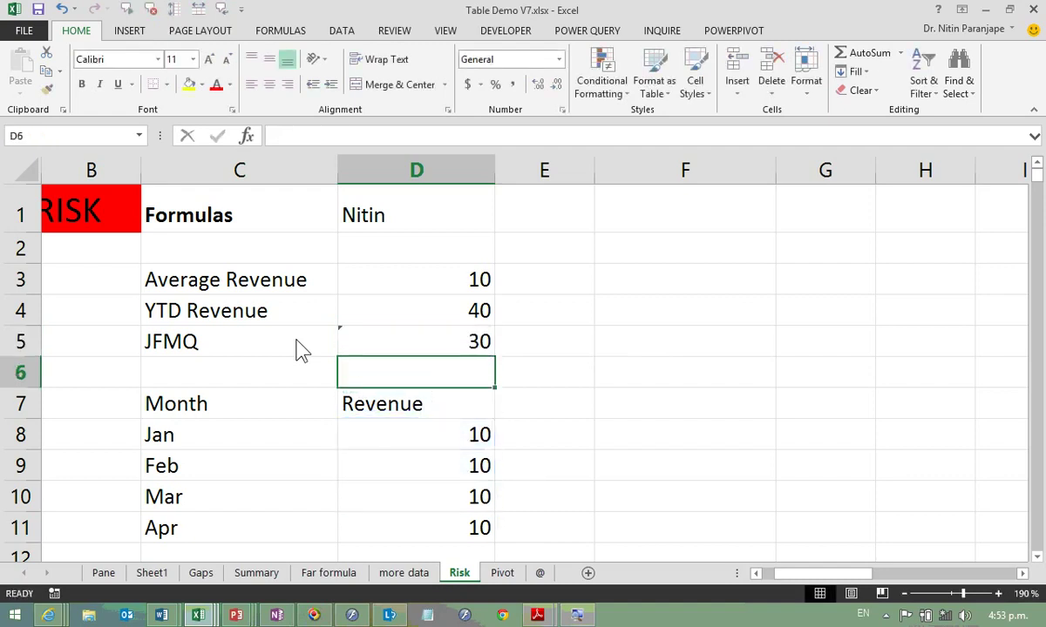
Step: Enter a person's name in D60, just above the Standard Deviation result
click(375, 440)
scroll(401, 431, down, 3)
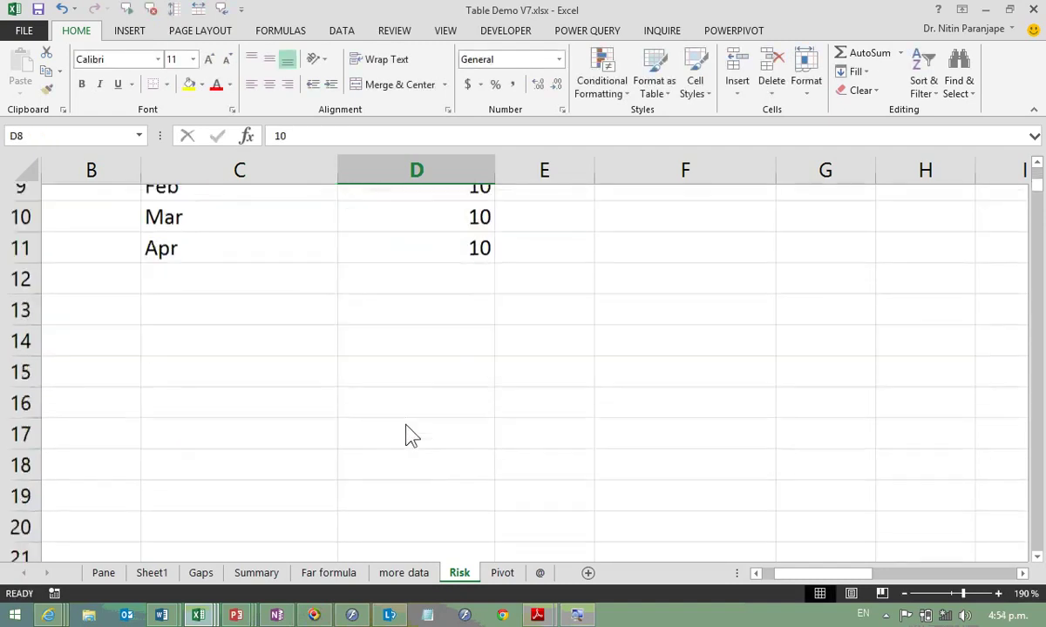
scroll(408, 435, down, 2)
scroll(412, 437, down, 7)
scroll(417, 438, down, 7)
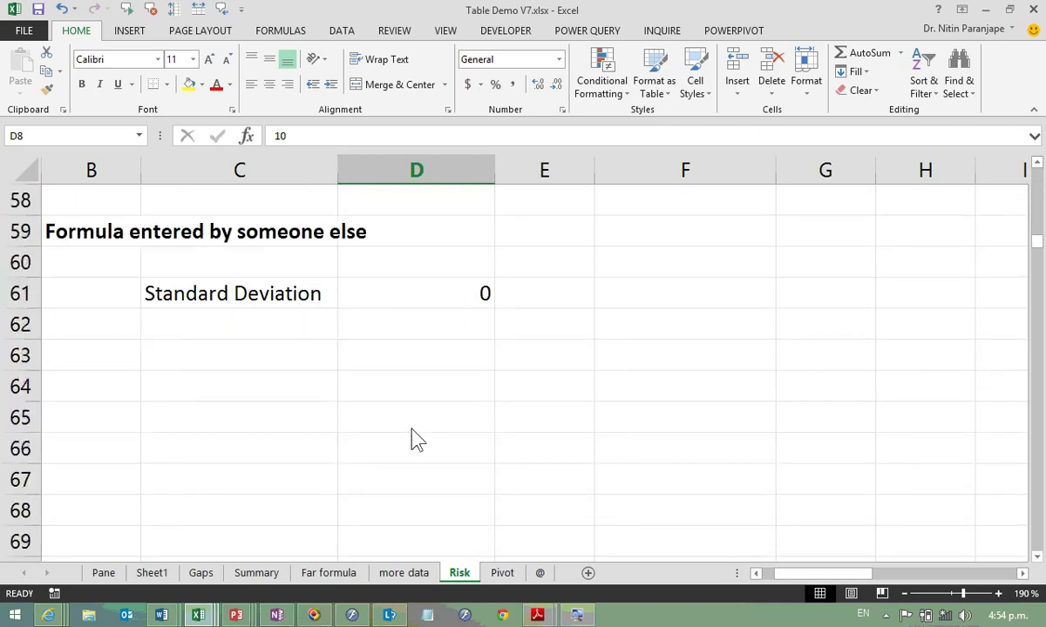
click(399, 272)
text(Imar)
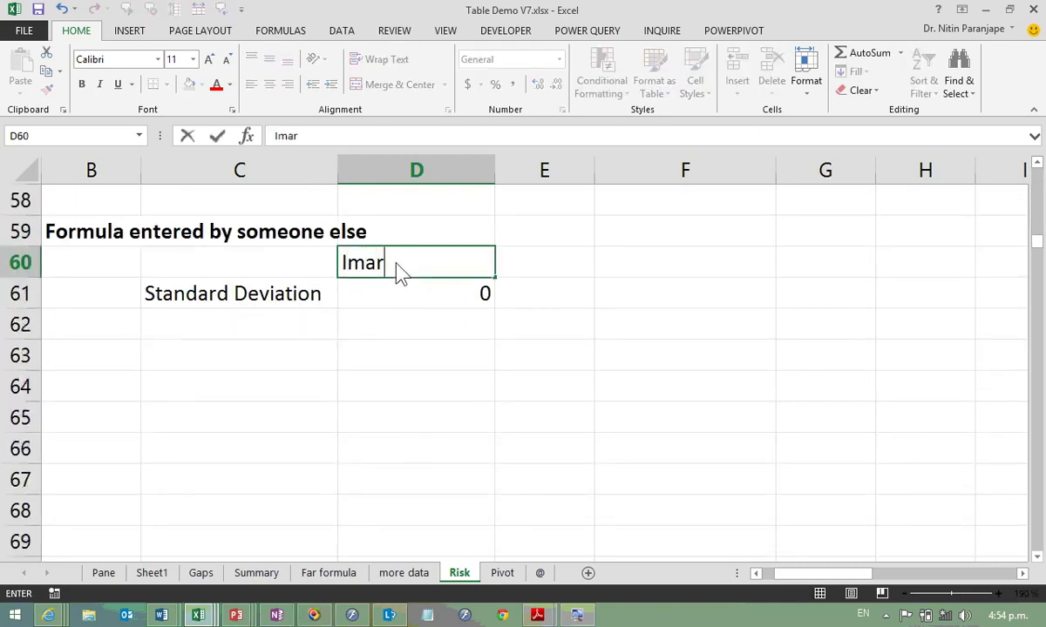
key(BackSpace)
key(BackSpace)
text(ran)
key(Return)
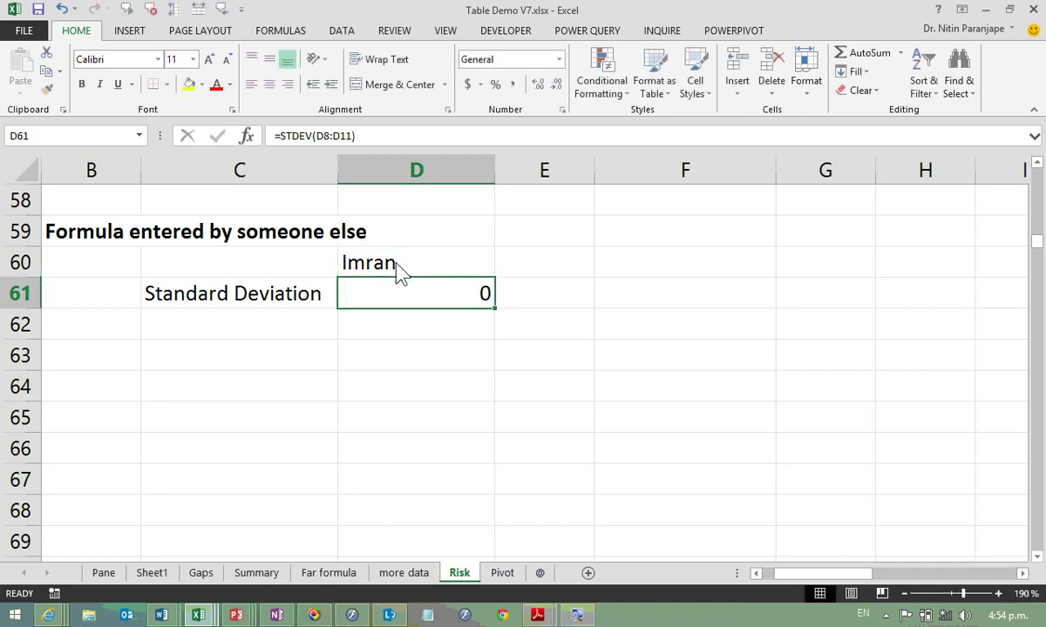
Step: Check the Standard Deviation formula =STDEV(D8:D11) unchanged and return to the top of the sheet
key(F2)
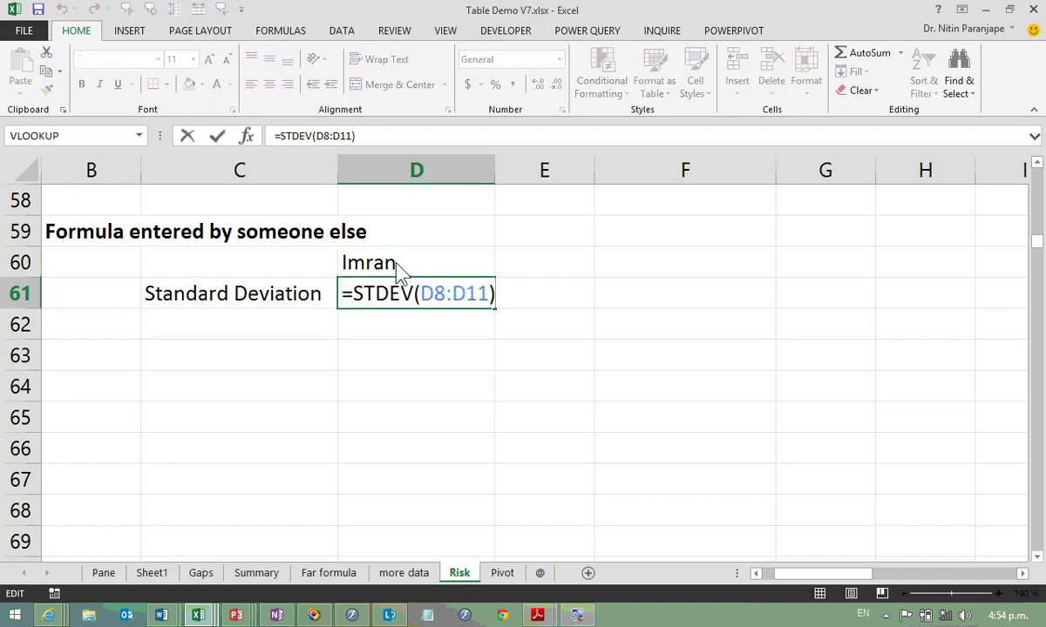
key(Escape)
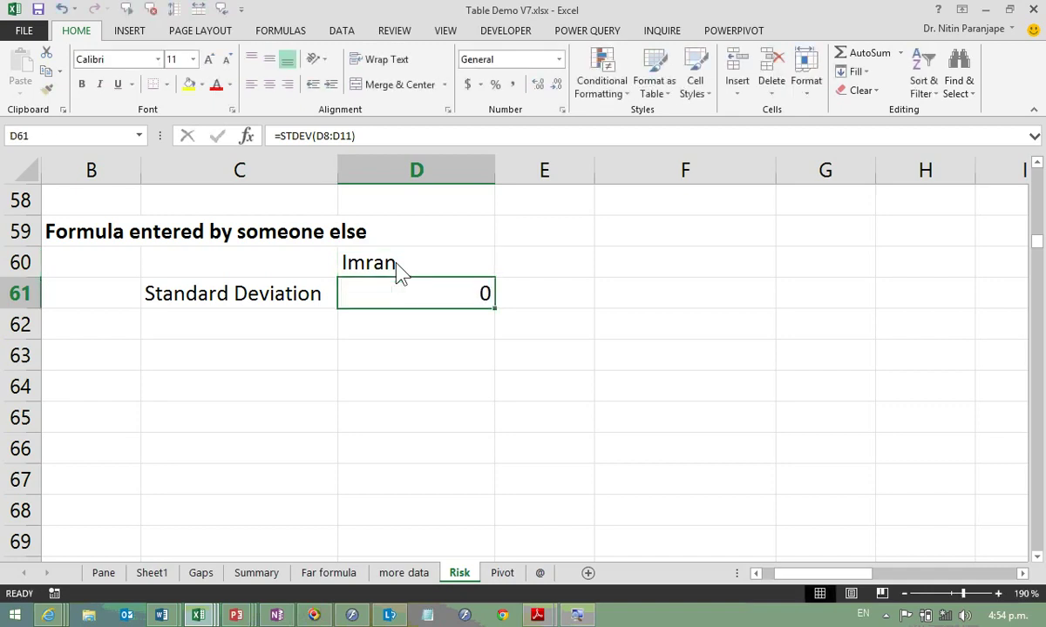
key(super)
key(Escape)
key(ctrl+Home)
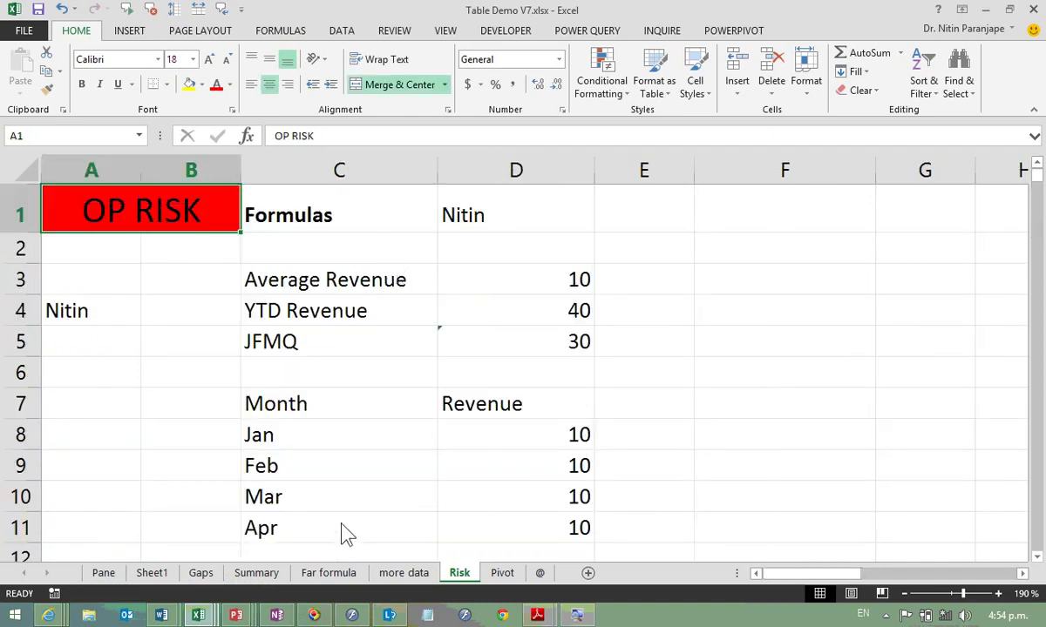
Step: Bold the Month and Revenue headers and add a May row with revenue 32332
drag(287, 408, 451, 425)
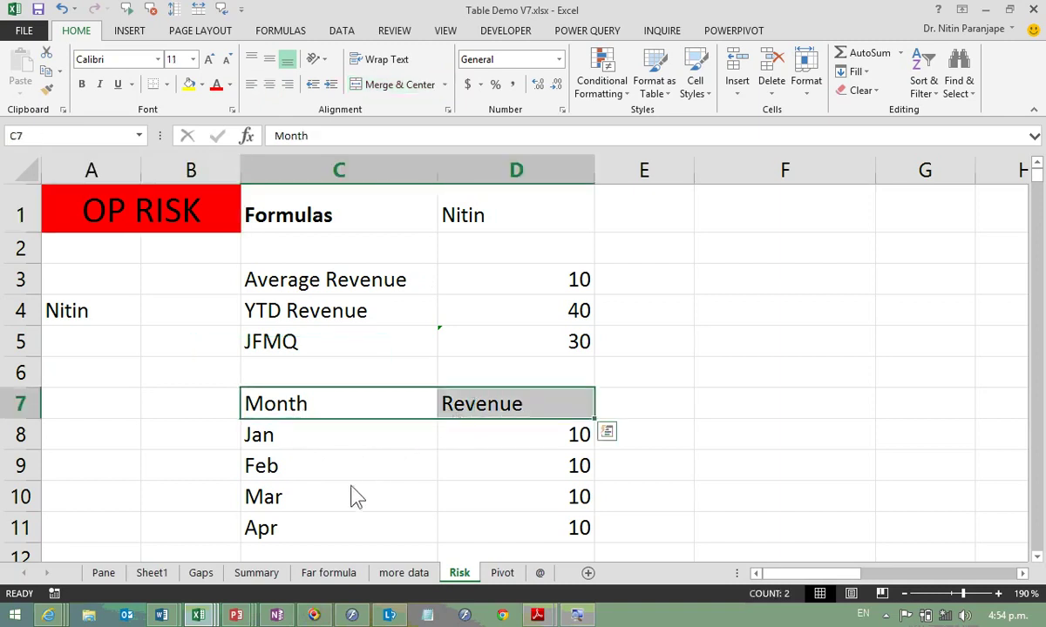
key(ctrl+b)
click(317, 556)
text(May)
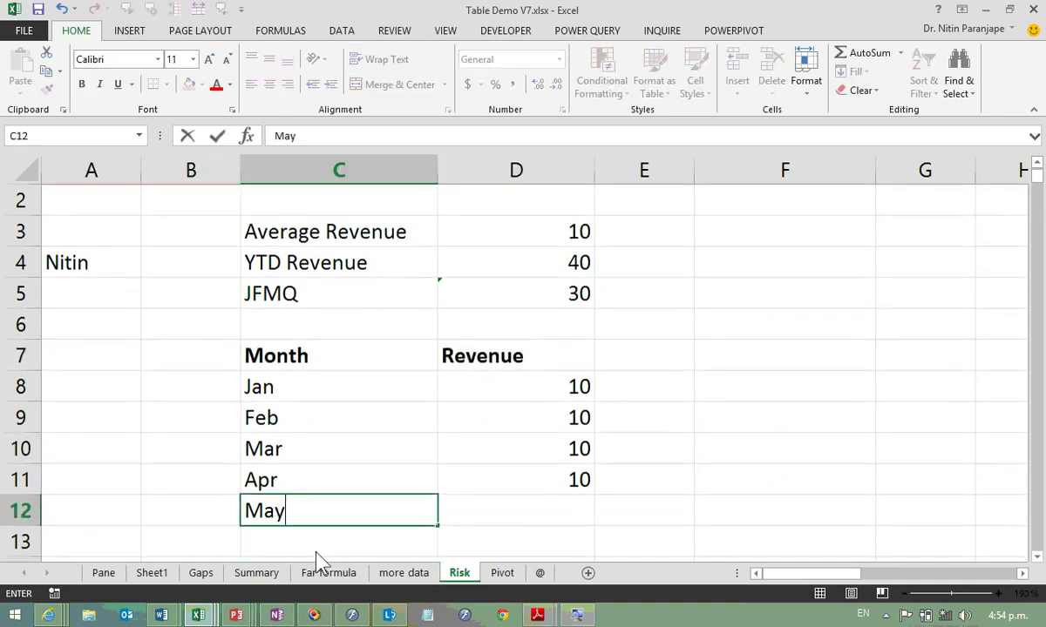
key(Tab)
text(32332)
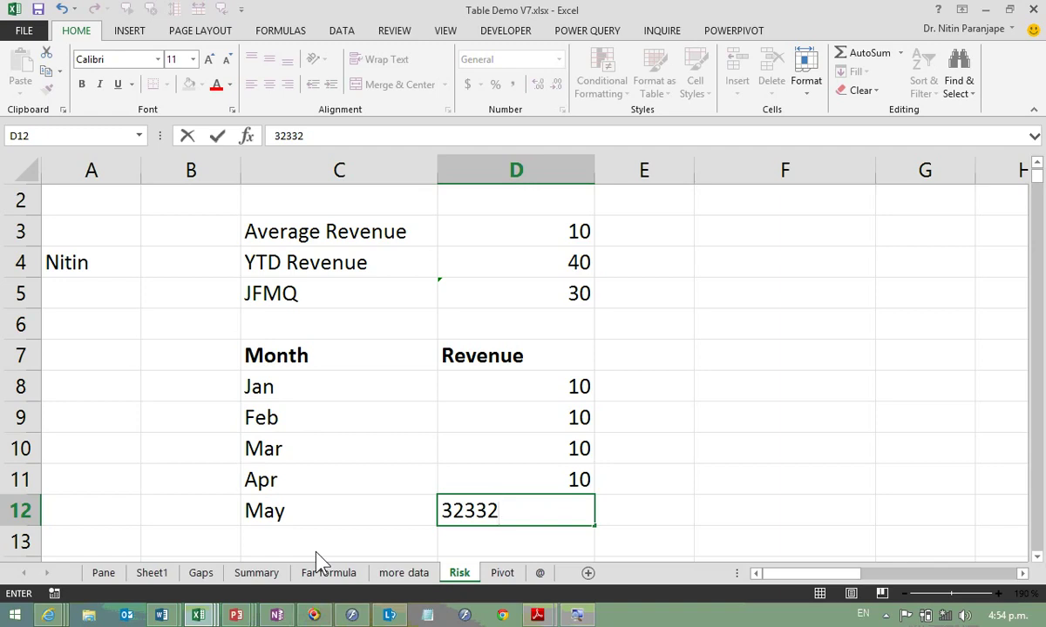
click(316, 551)
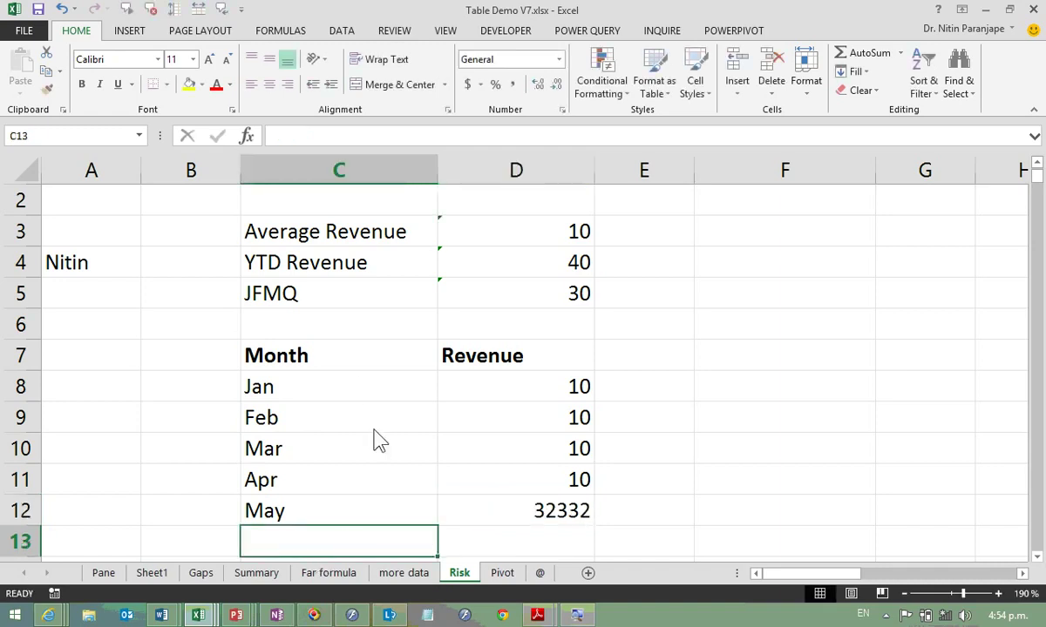
Step: Extend the Average Revenue and YTD Revenue formulas to cover D8:D12
click(489, 240)
key(F2)
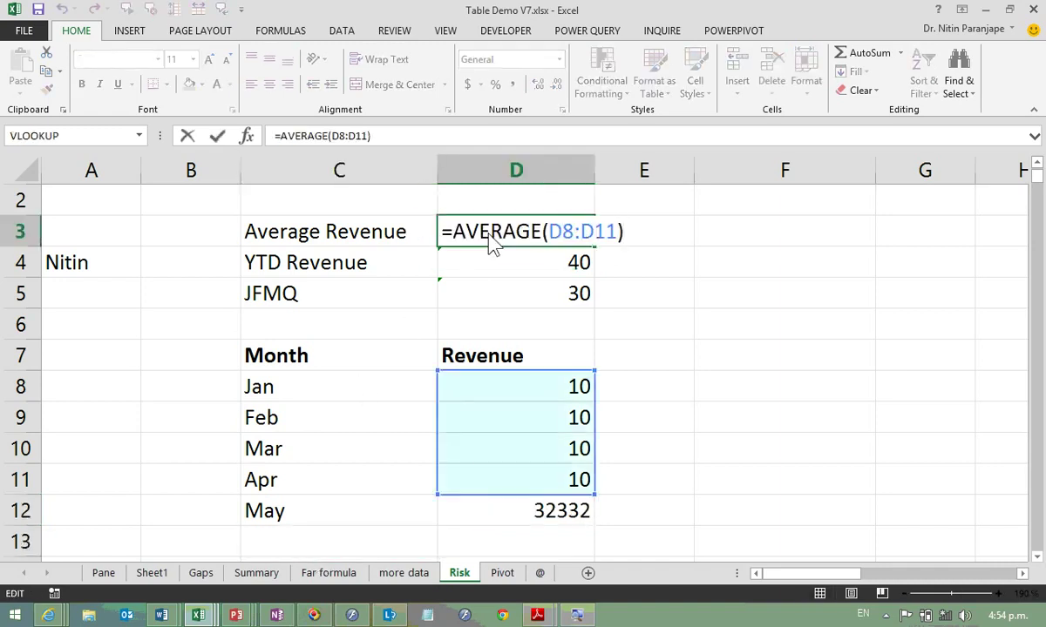
key(BackSpace)
key(BackSpace)
text(2))
key(Return)
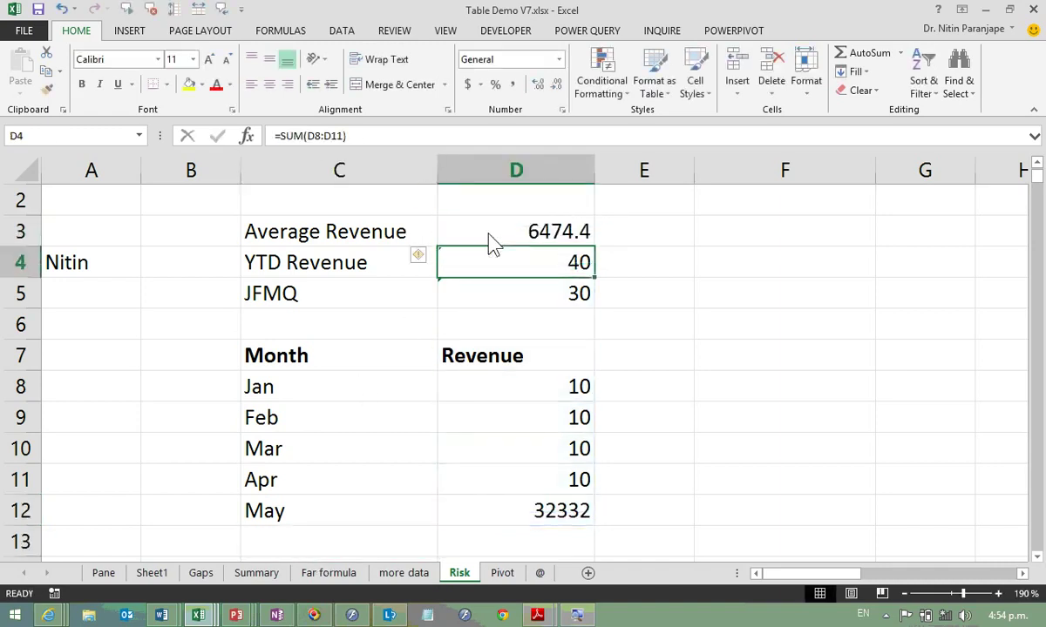
key(F2)
key(BackSpace)
key(BackSpace)
text(2))
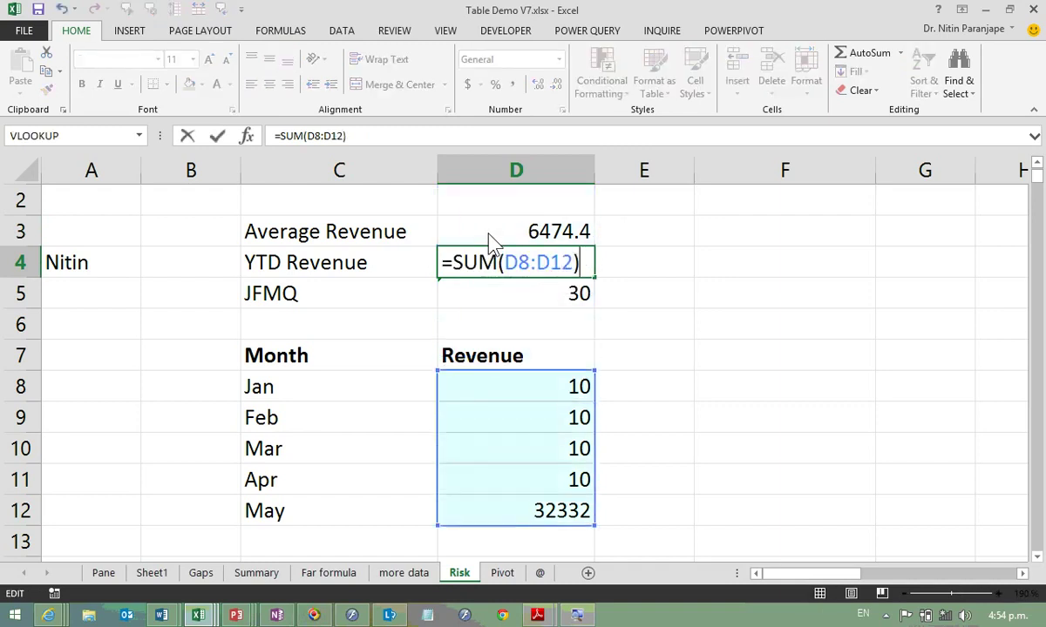
key(Return)
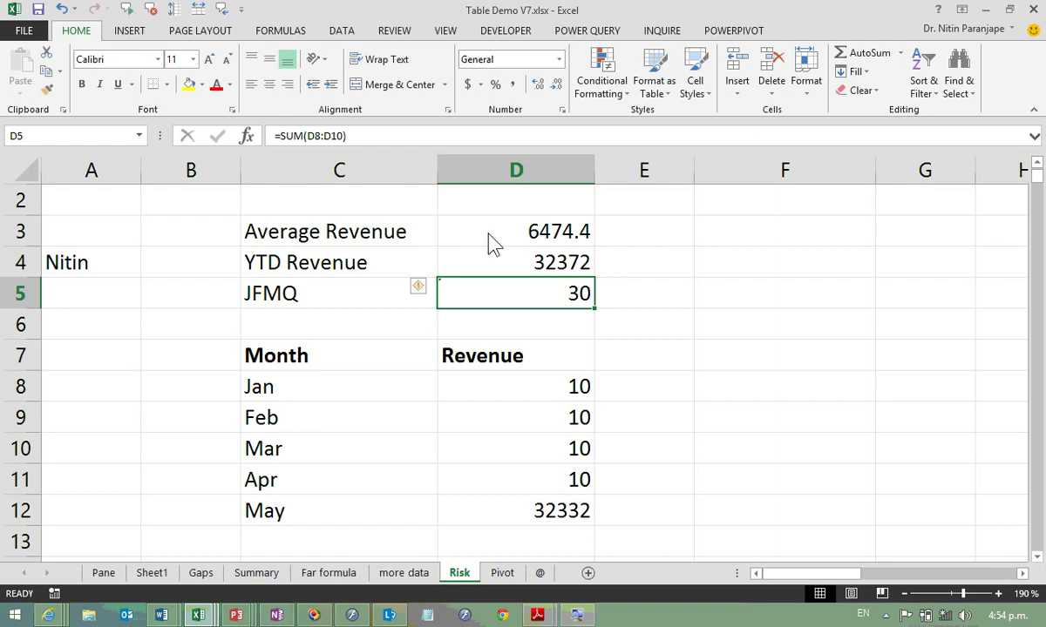
Step: Confirm the JFMQ formula still sums only Jan–Mar, totalling 30
key(F2)
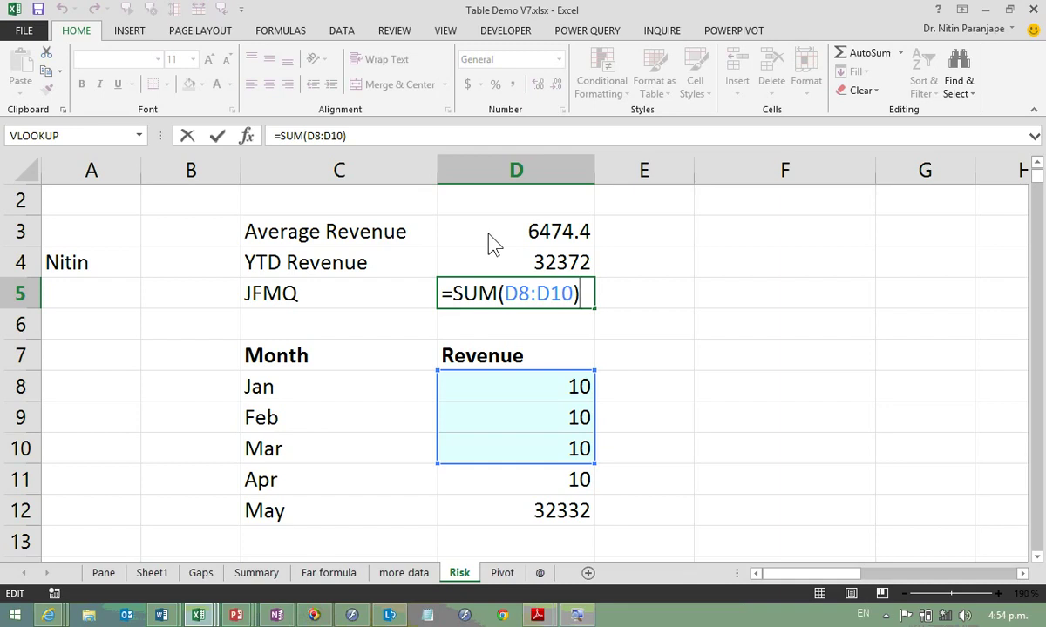
key(ctrl+Return)
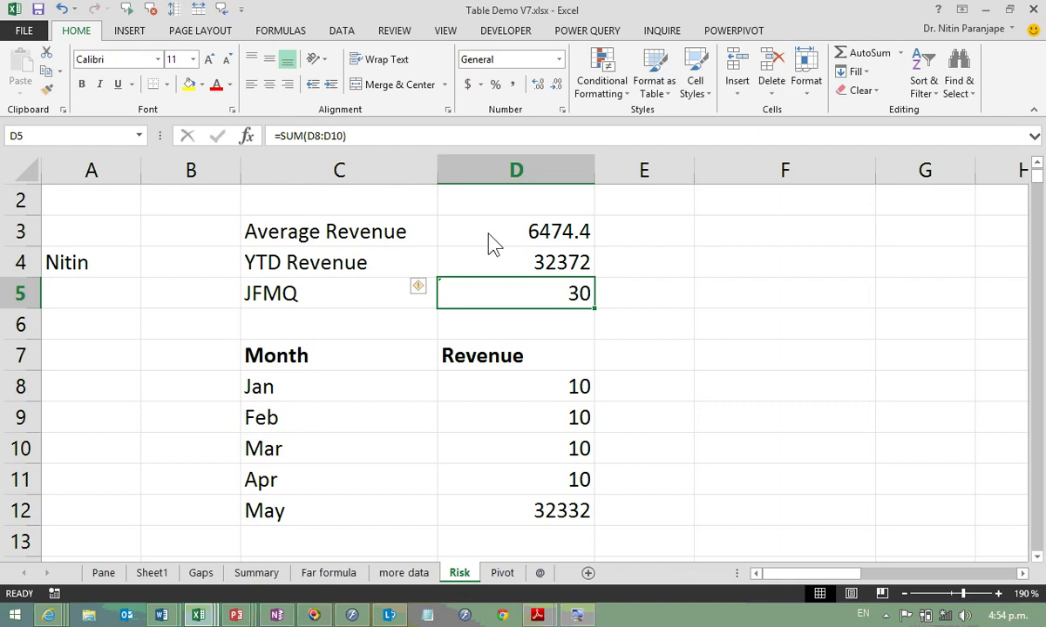
key(Page_Down)
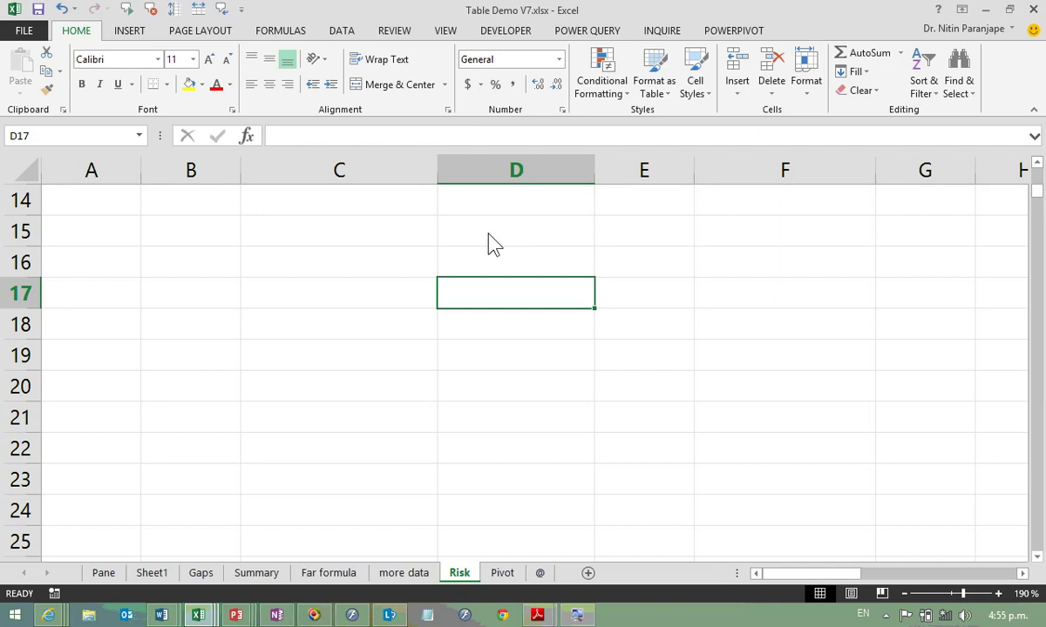
Step: Enter the note 'wrong' in D62, below the Standard Deviation result
key(Page_Up)
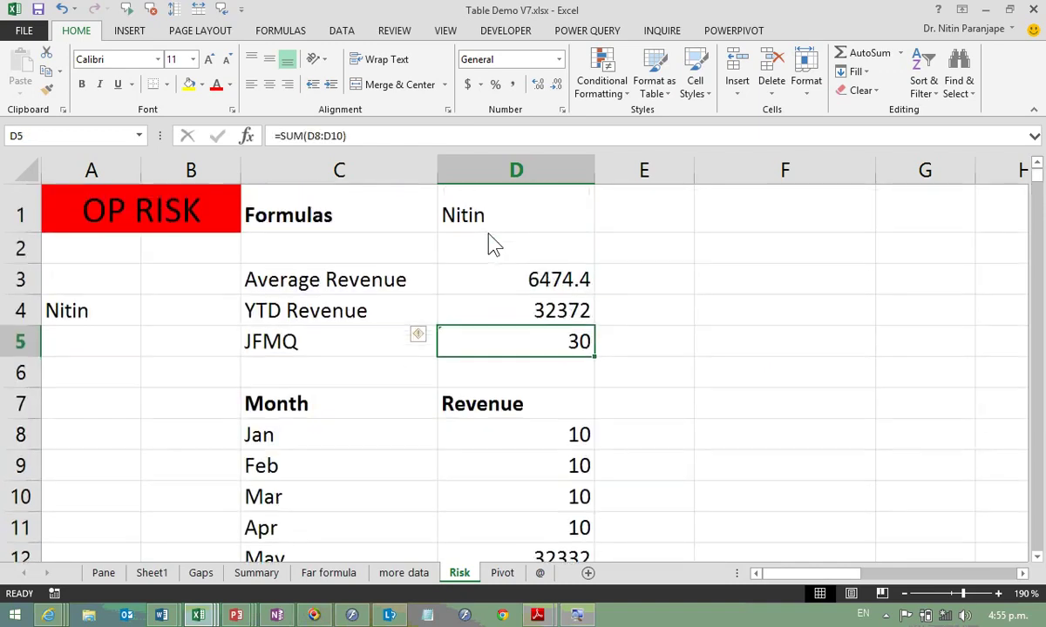
key(Up)
key(Up)
key(Up)
key(Up)
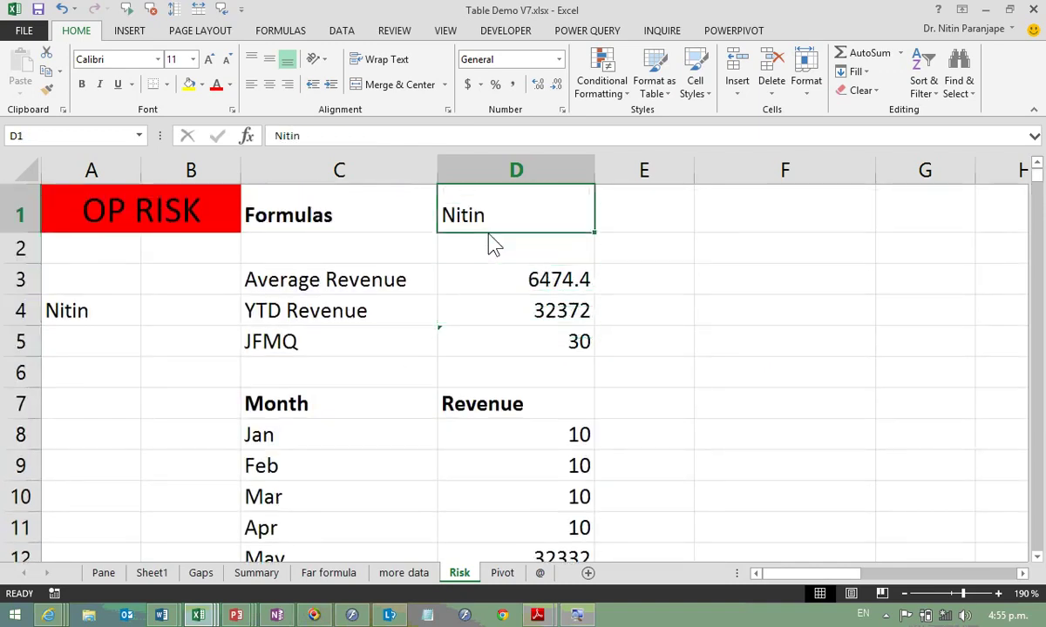
key(Page_Down)
key(Page_Down)
key(ctrl+Down)
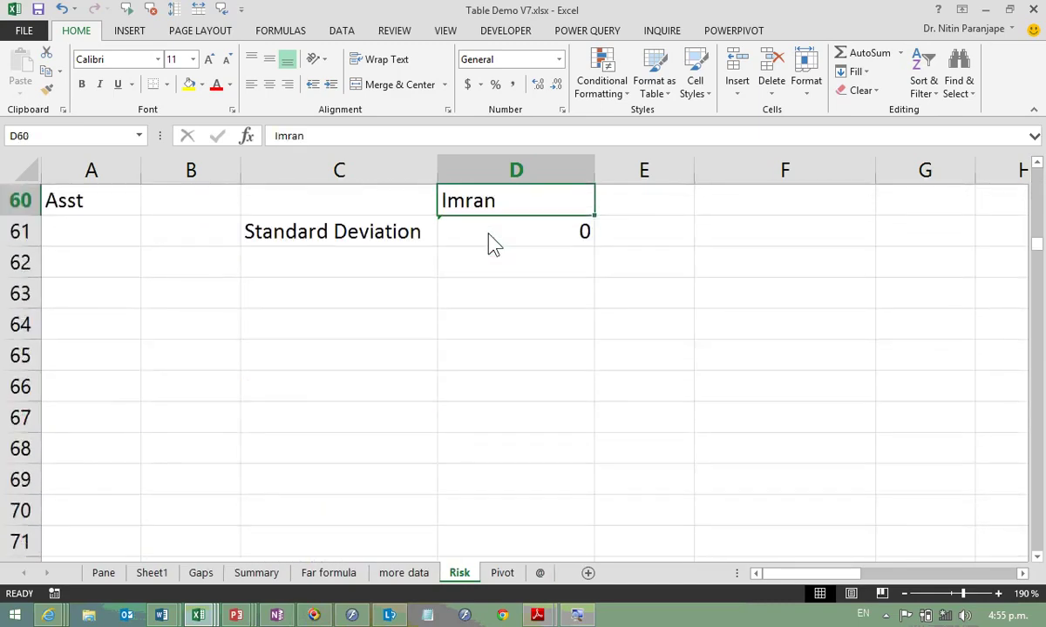
key(Down)
key(Down)
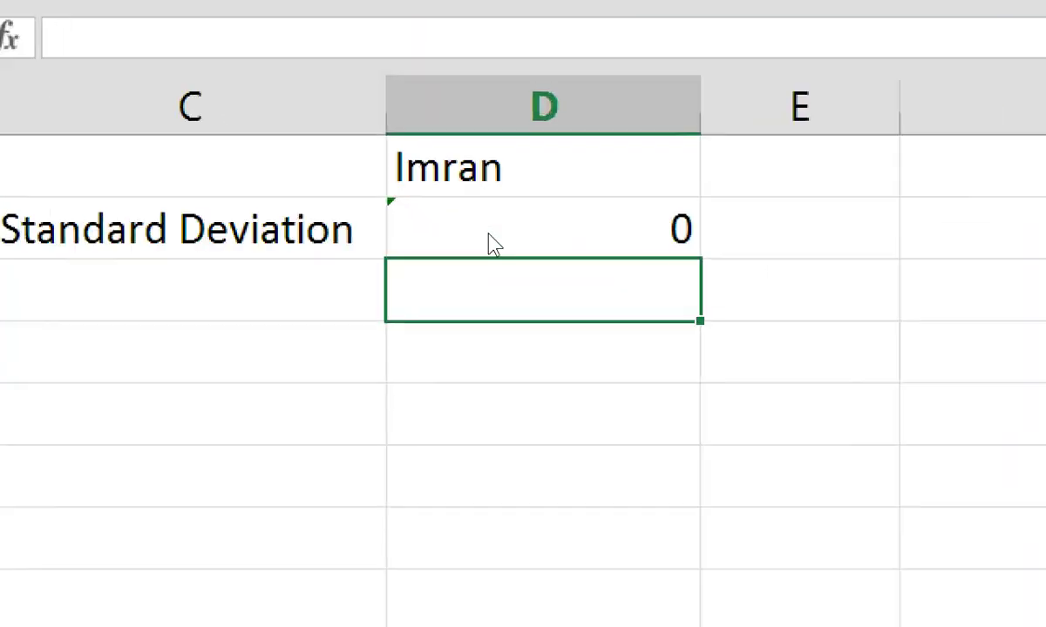
text(wro)
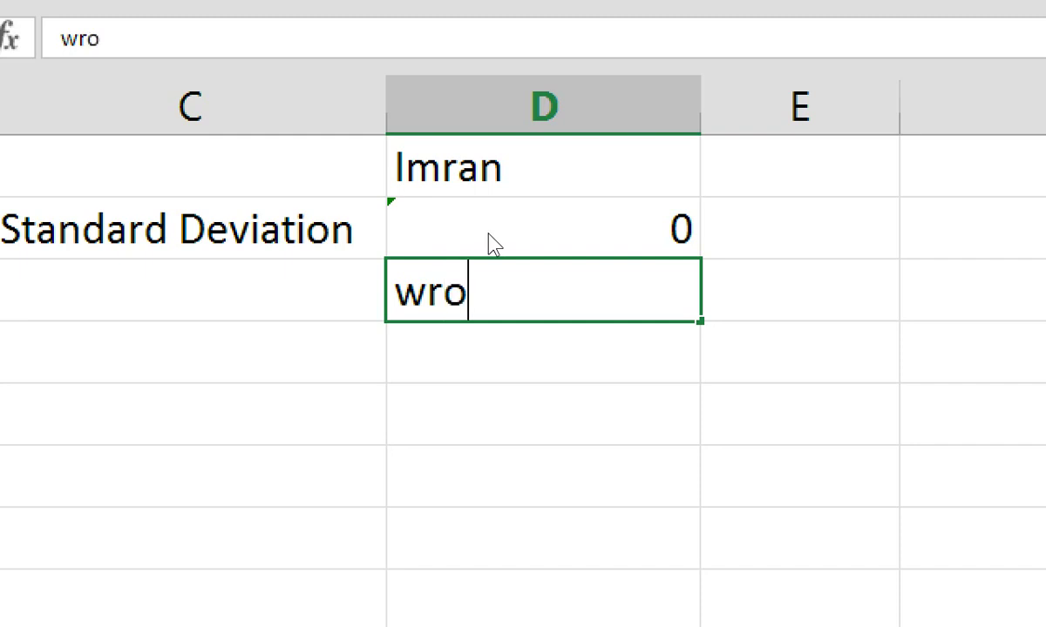
text(ng)
key(Return)
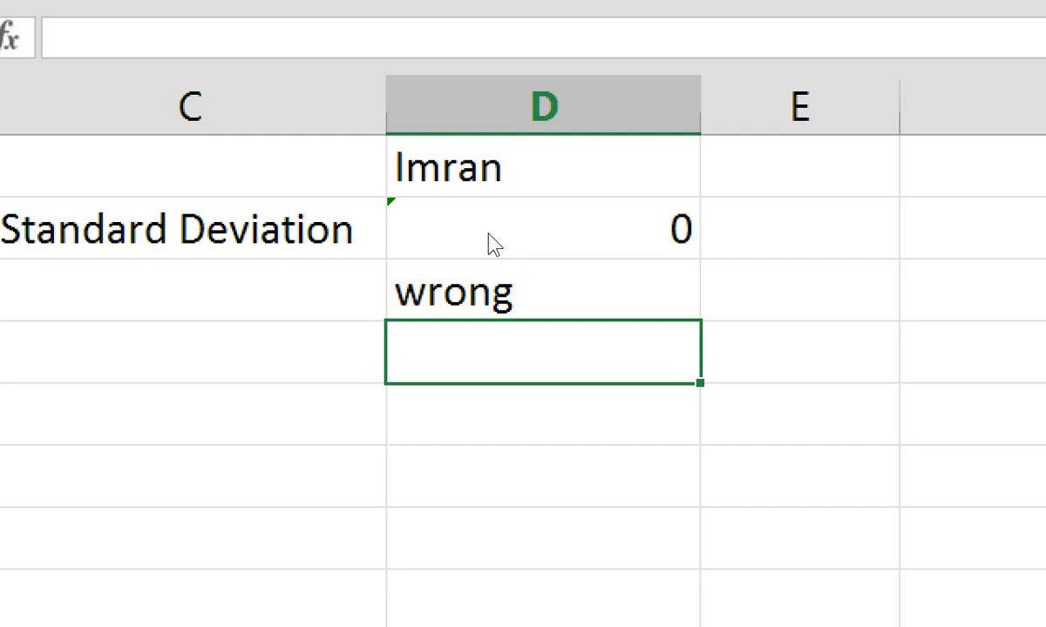
Step: Check the STDEV formula still covers D8:D11, then add notes 'op risk' and 'warning' below 'wrong'
click(488, 234)
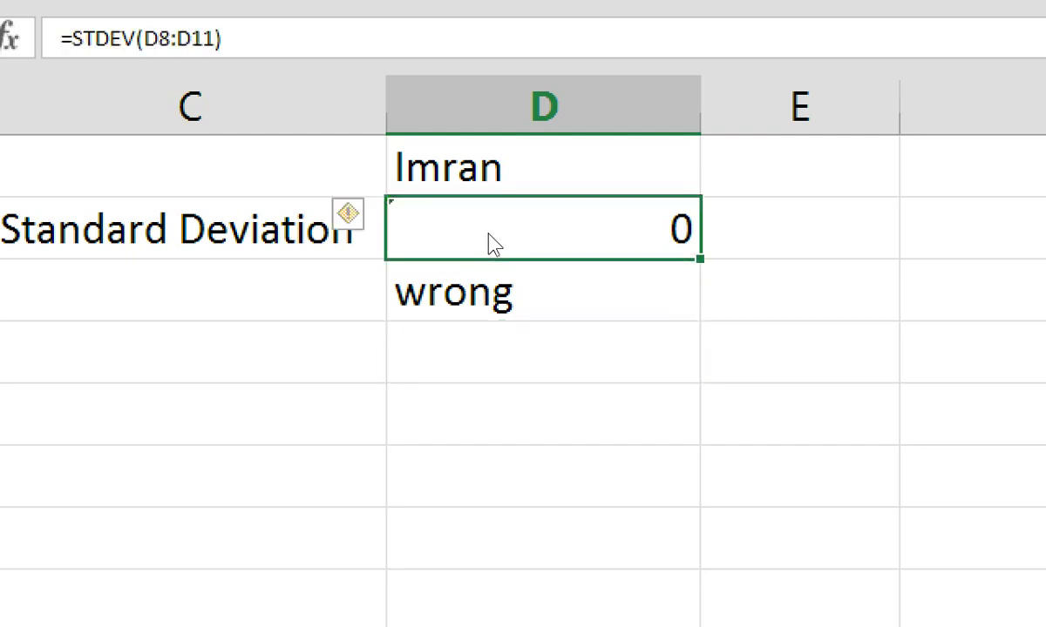
double_click(488, 233)
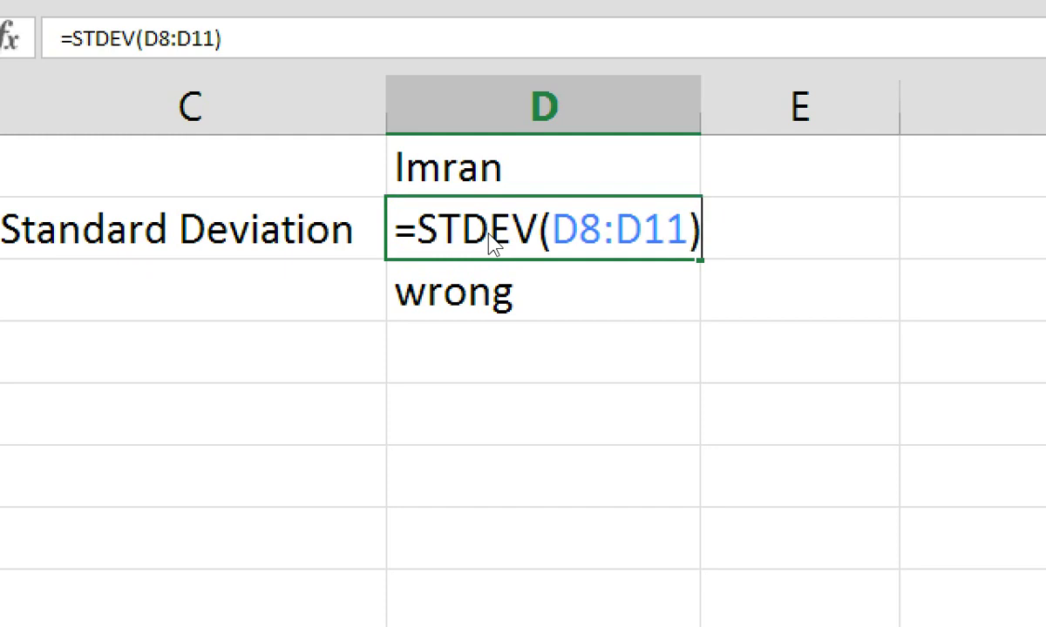
key(ctrl+Return)
key(Down)
key(Down)
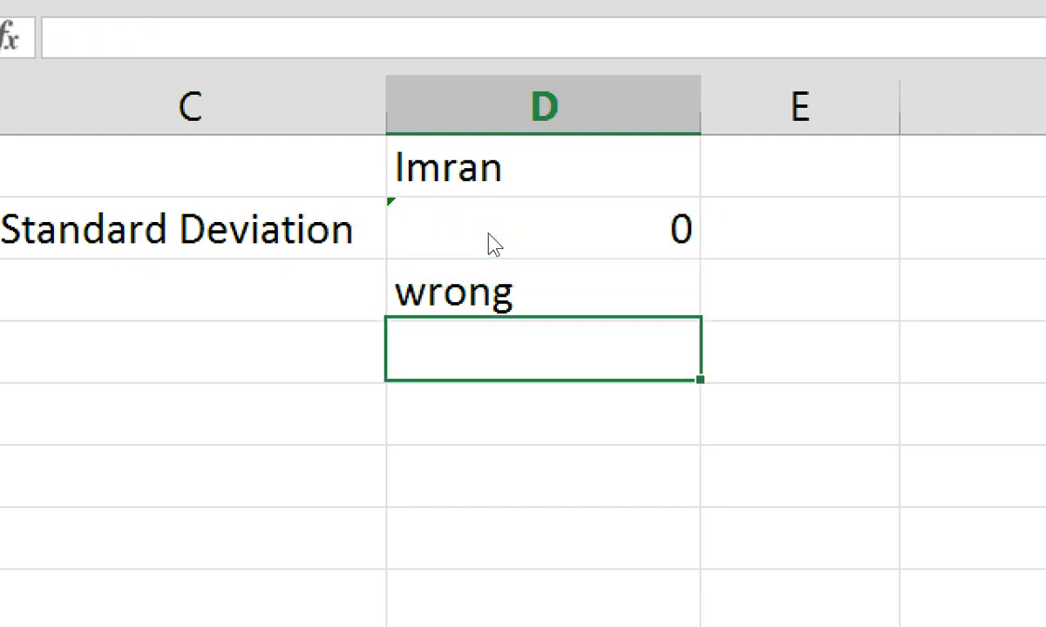
text(op r)
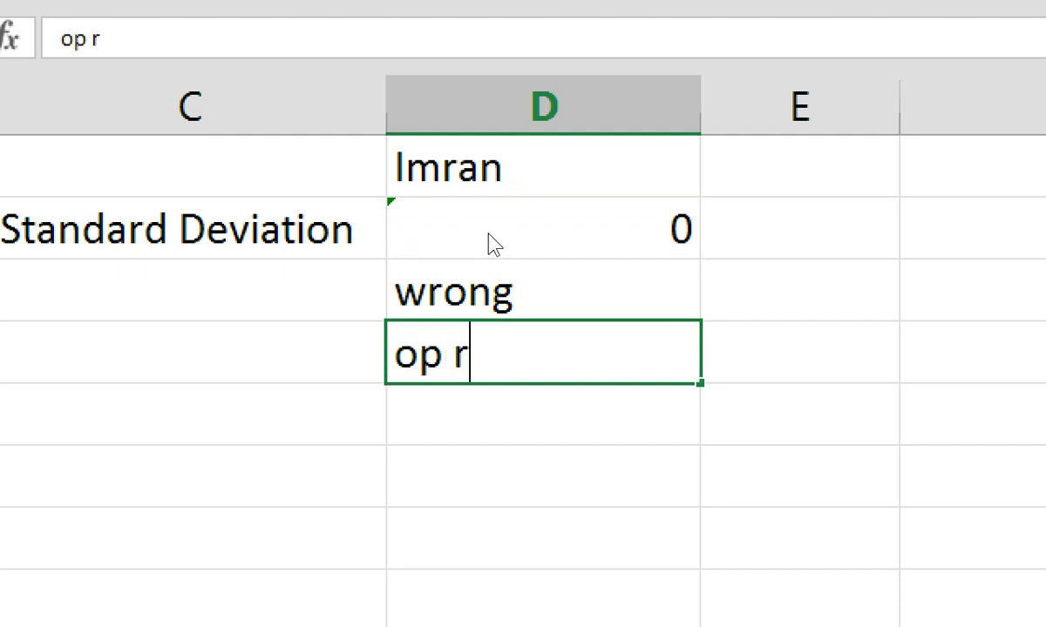
text(isk)
key(Return)
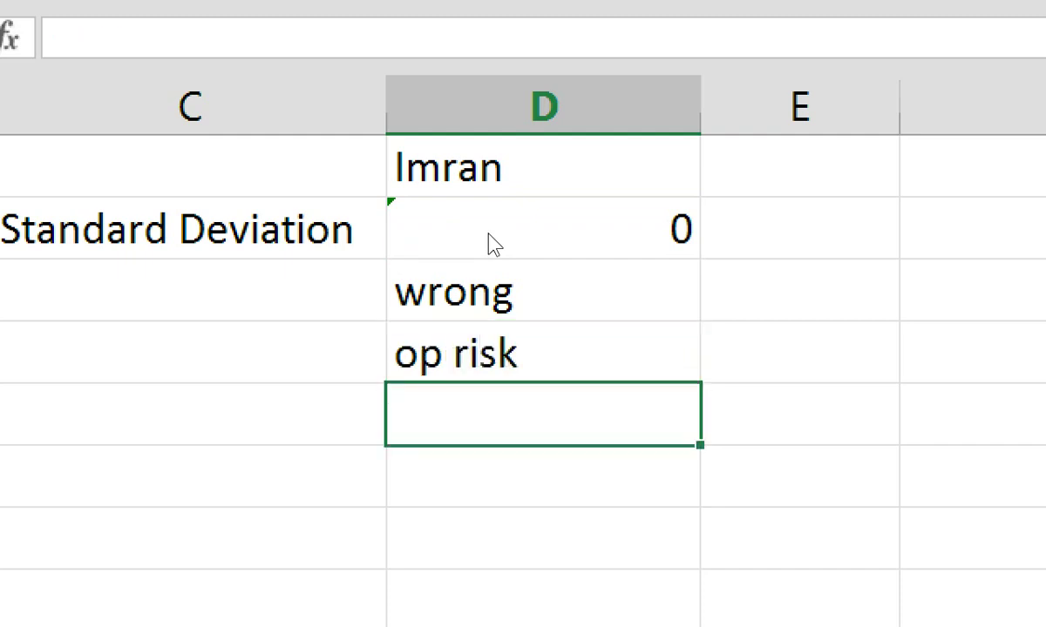
text(war)
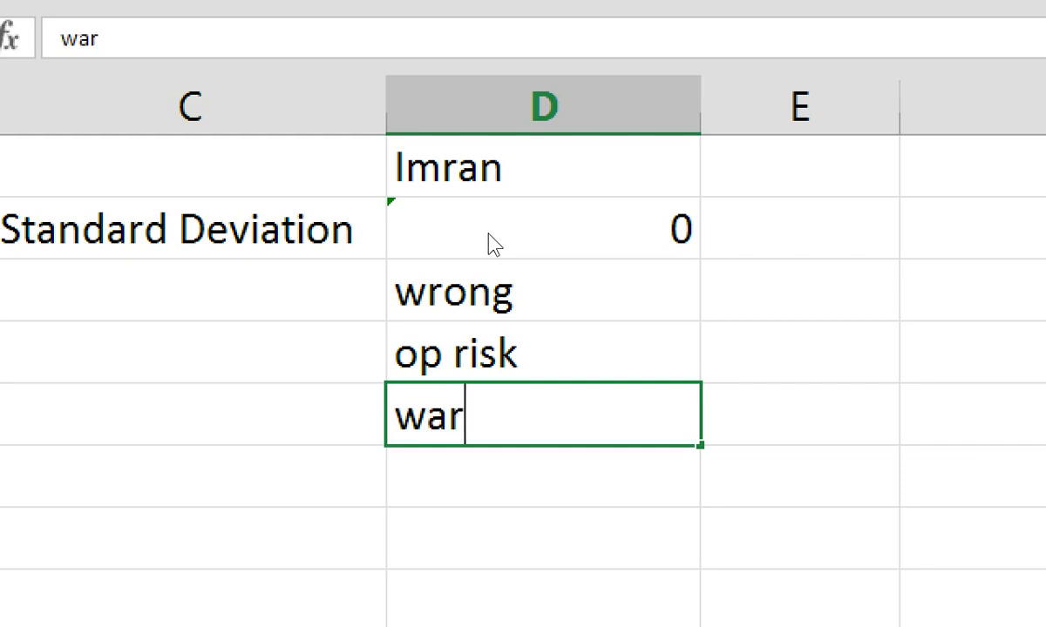
text(ning)
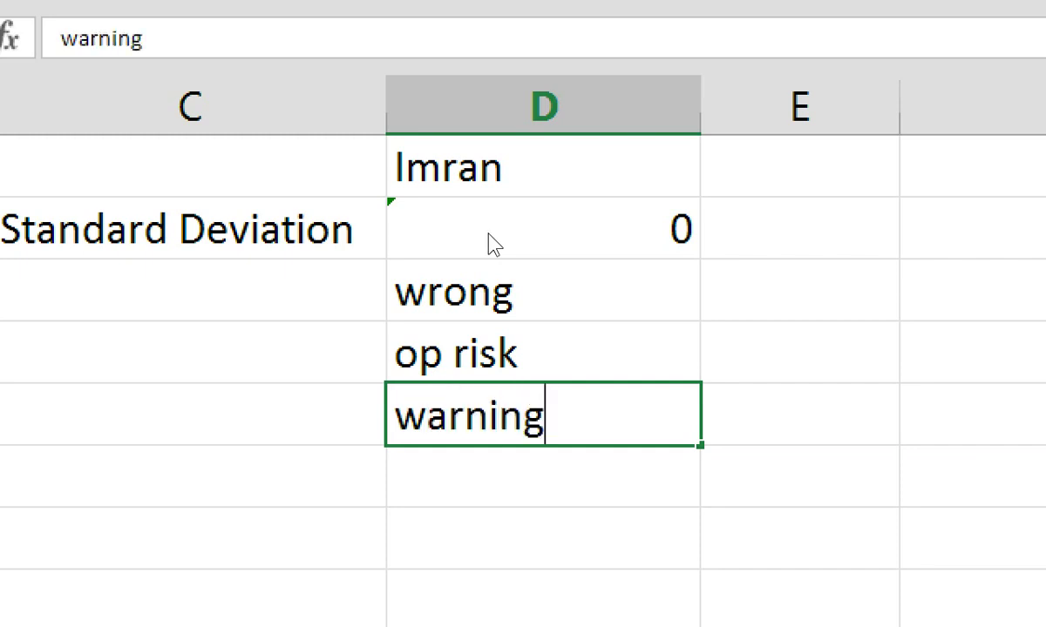
key(Return)
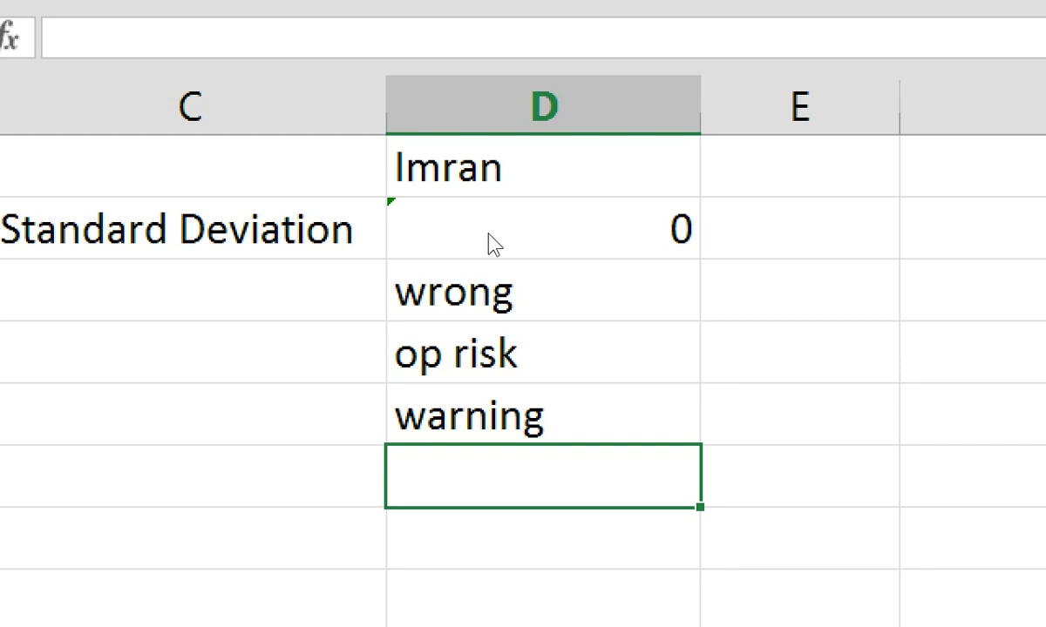
Step: Use Update Formula to Include Cells so Standard Deviation covers D8:D12, giving 14454.83783
key(Up)
key(Up)
key(Up)
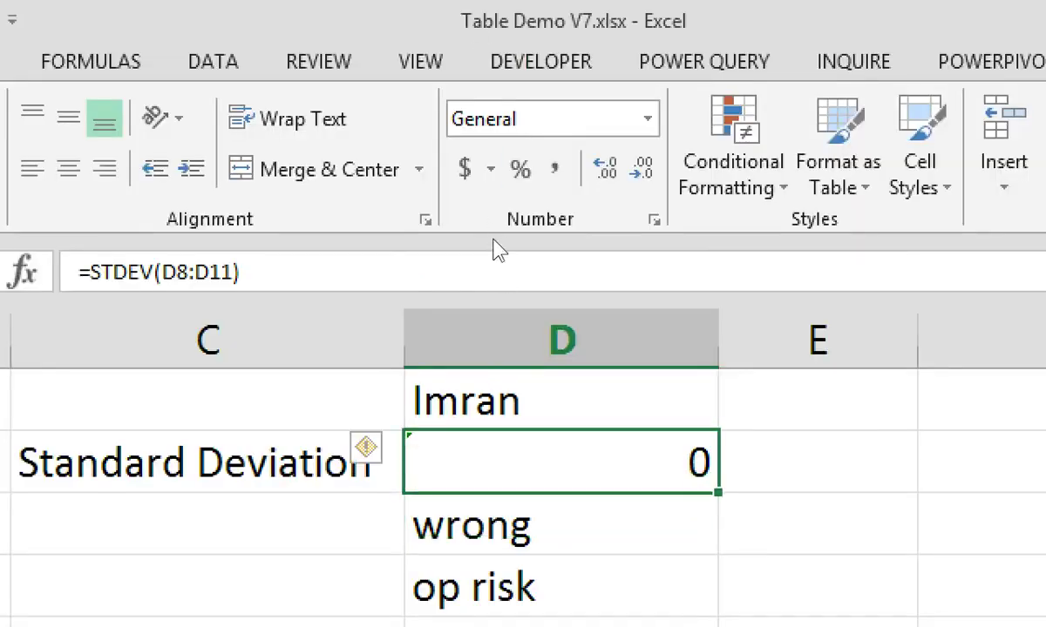
click(424, 233)
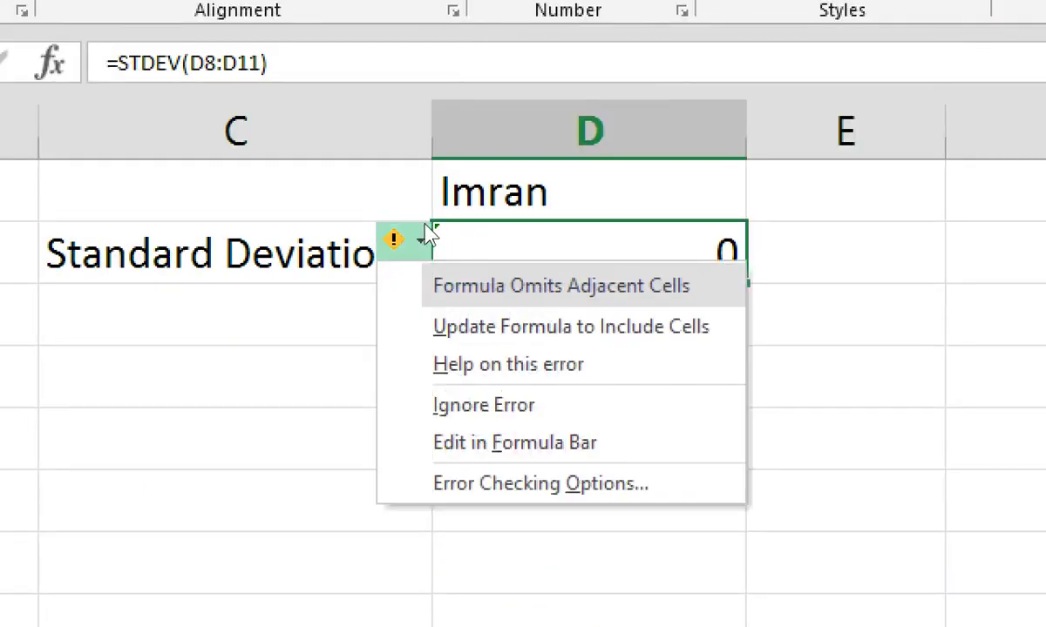
key(Return)
double_click(538, 274)
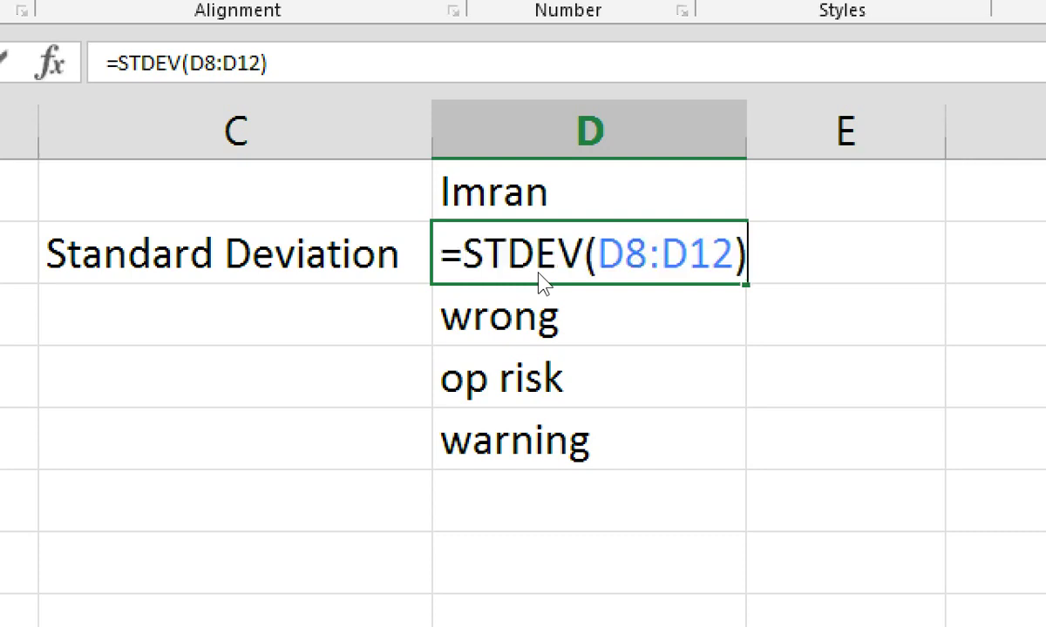
key(Return)
Step: Replace the wrong, op risk and warning notes with the single word 'accuracy' in D62
key(shift+Down)
key(shift+Down)
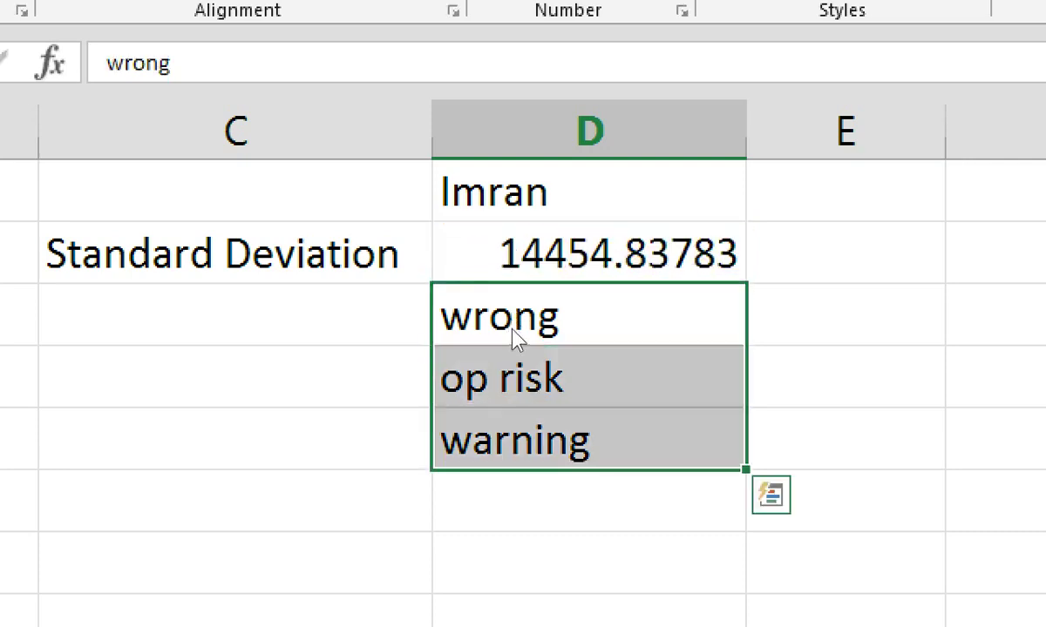
key(Delete)
key(Up)
key(Down)
text(ac)
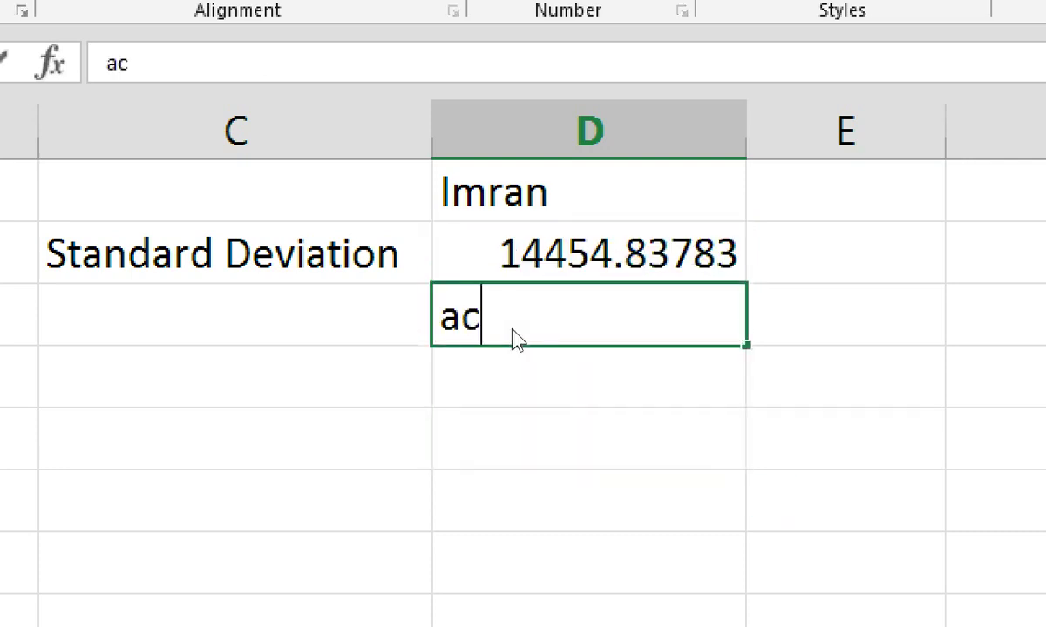
text(curacy)
key(Return)
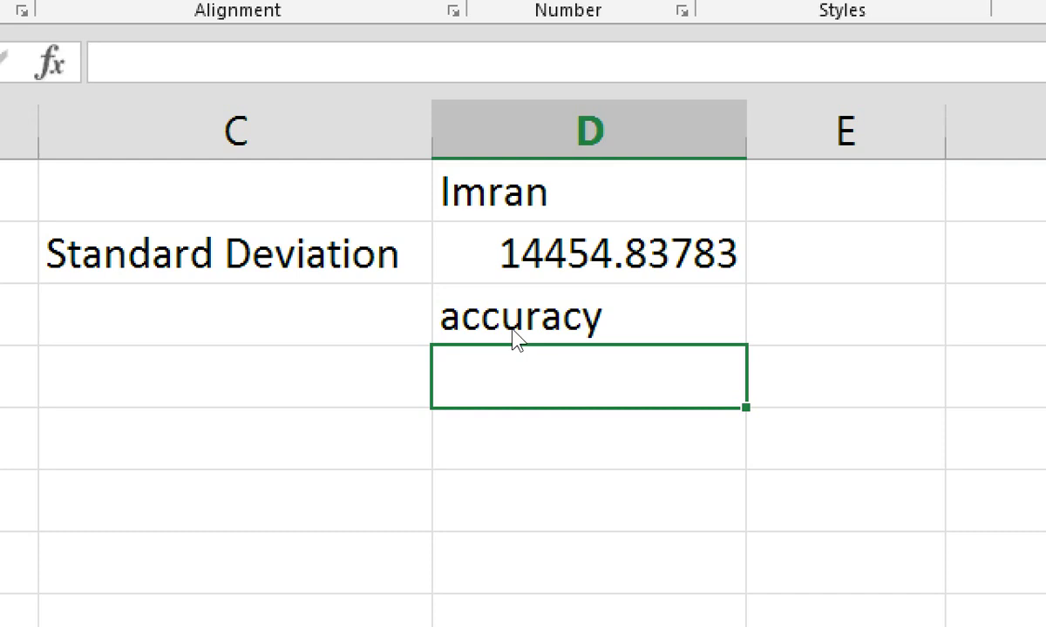
Step: Return to the top of the sheet, showing Average Revenue 6474.4, YTD Revenue 32372 and JFMQ 30
key(Down)
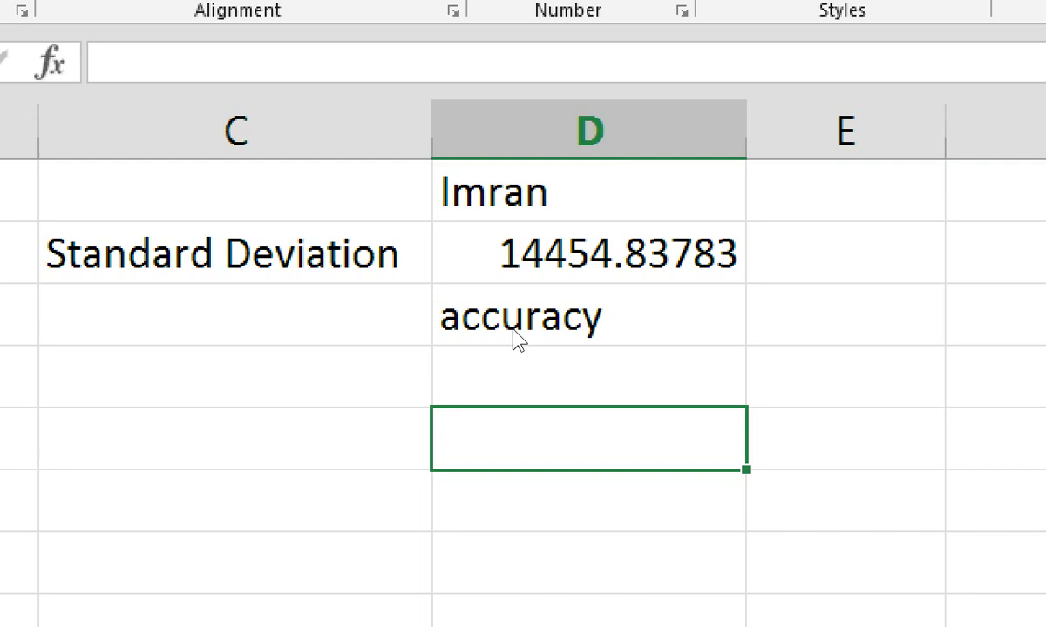
key(super)
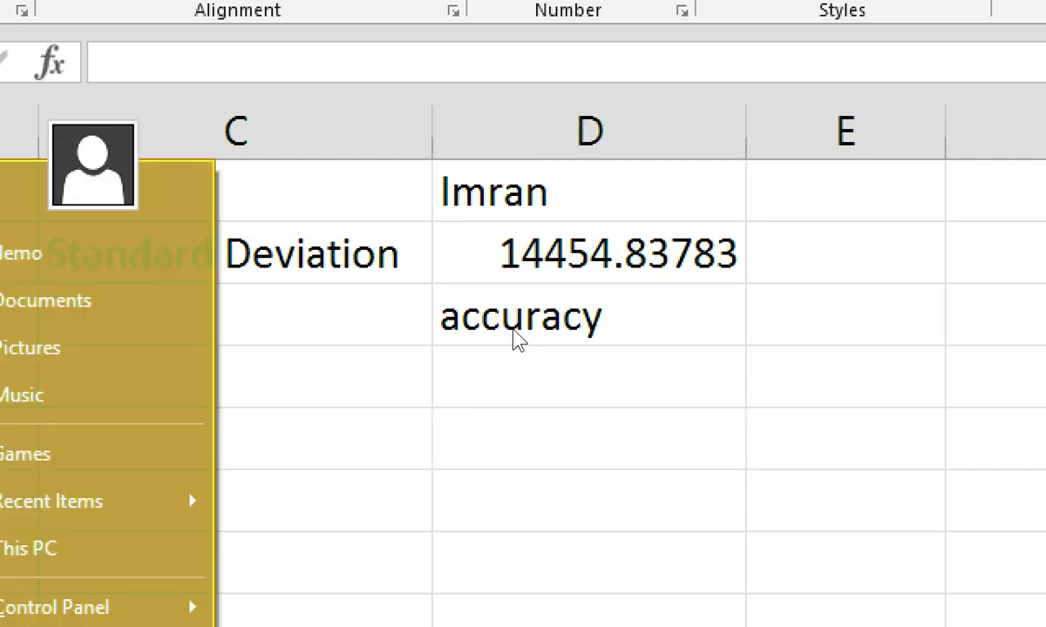
key(Escape)
key(ctrl+Page_Down)
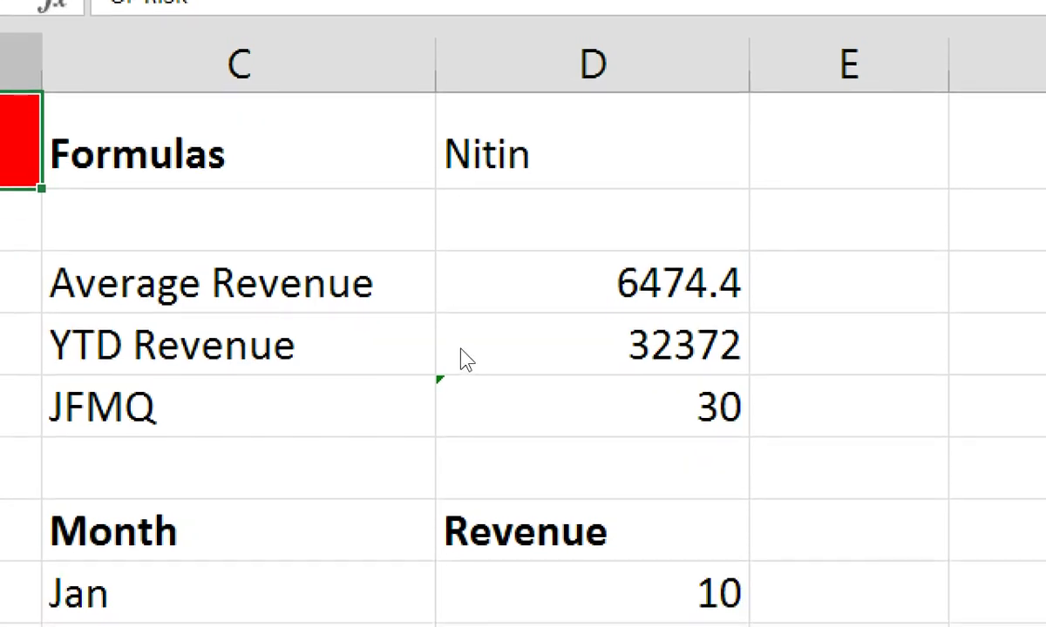
Step: Choose Ignore Error on the JFMQ cell's formula warning
click(466, 392)
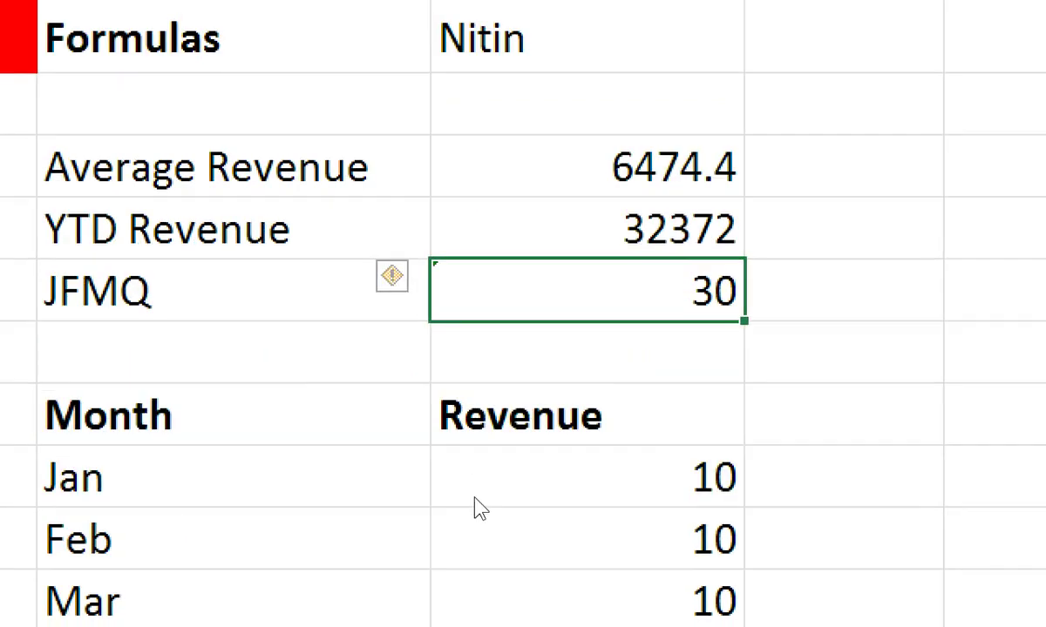
key(alt+shift+F10)
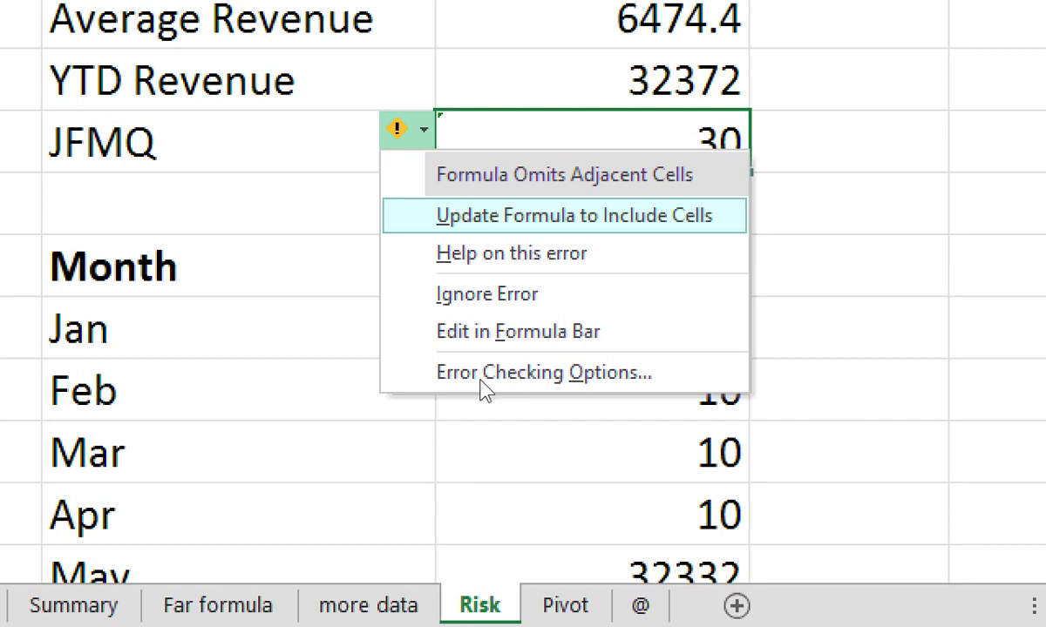
key(Down)
key(Down)
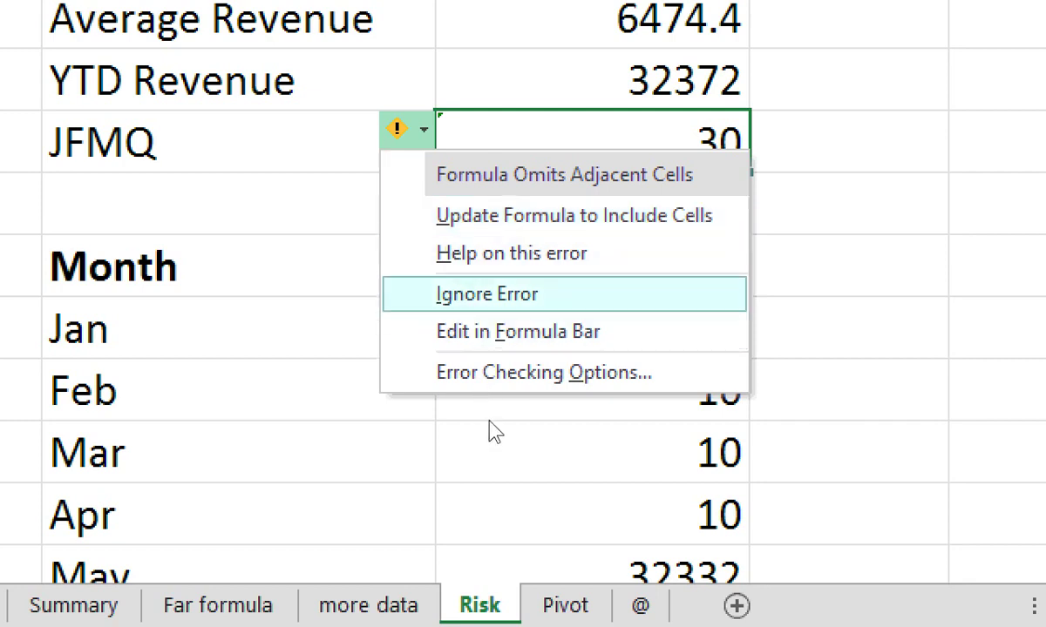
key(Return)
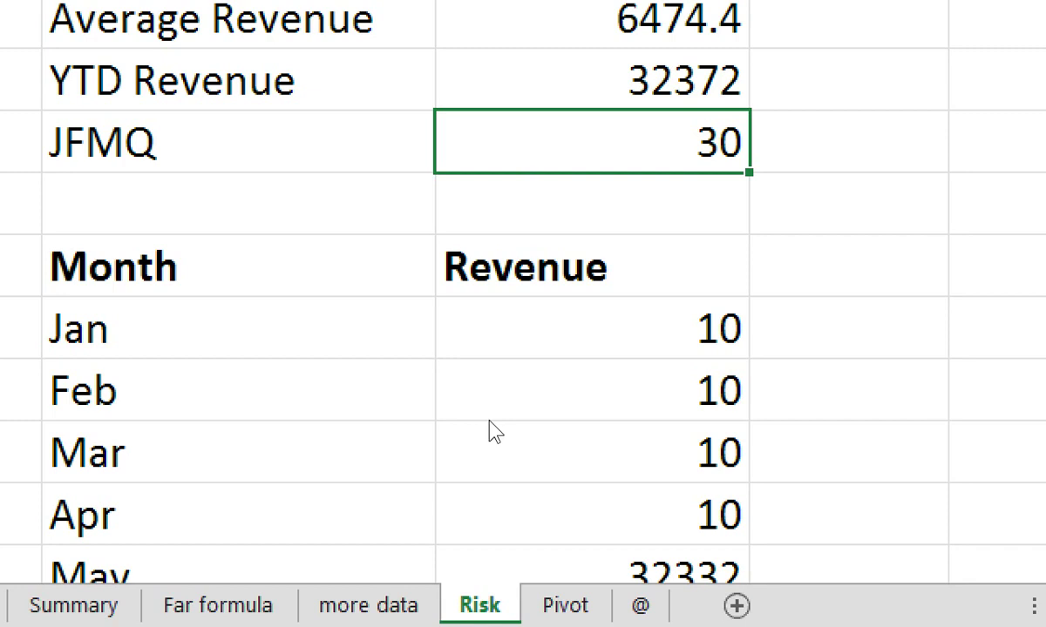
Step: Enter 32432 as the new revenue figure below May's 32332
scroll(496, 549, down, 2)
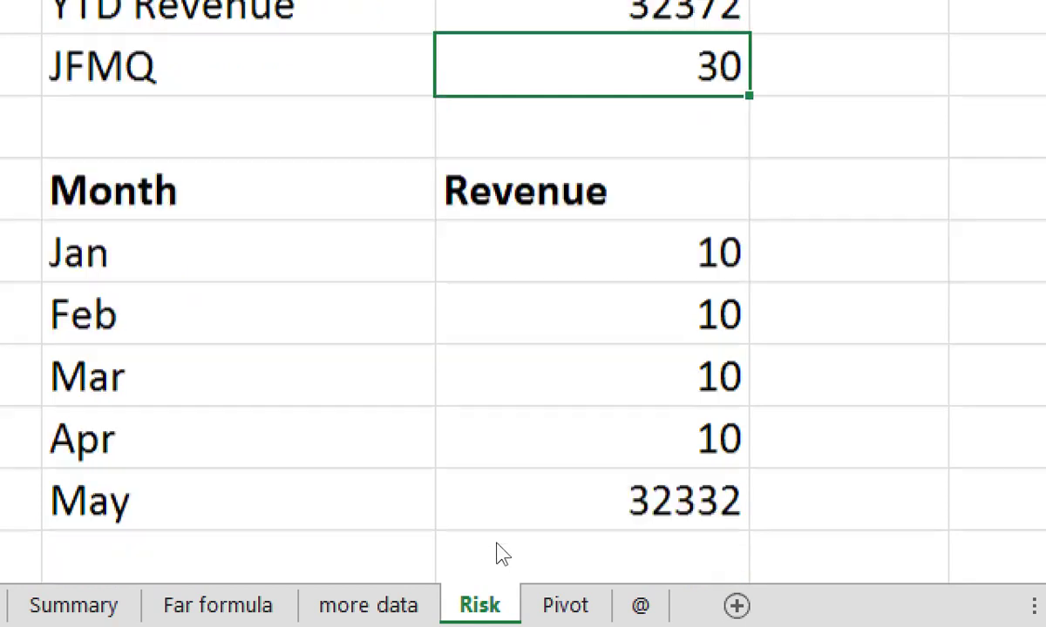
key(Down)
text(23432)
key(Return)
key(Return)
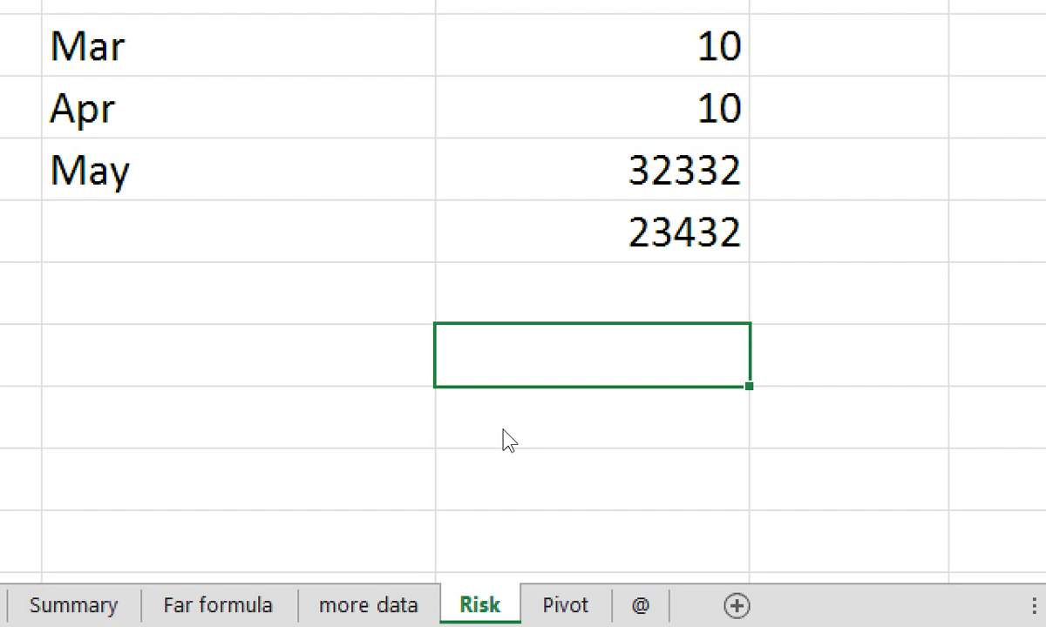
scroll(508, 440, up, 2)
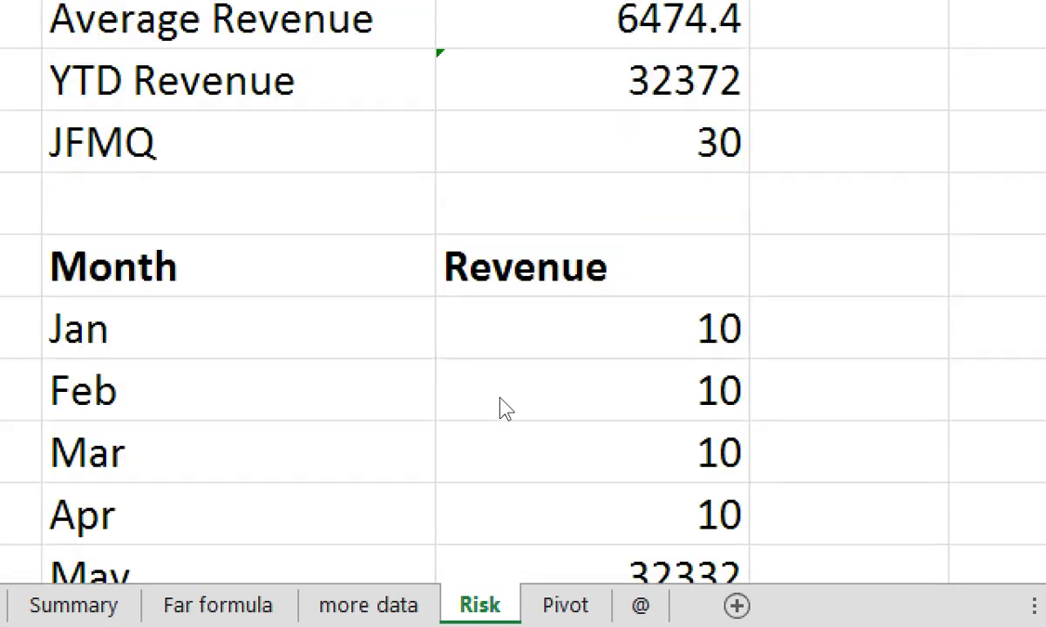
scroll(508, 412, down, 3)
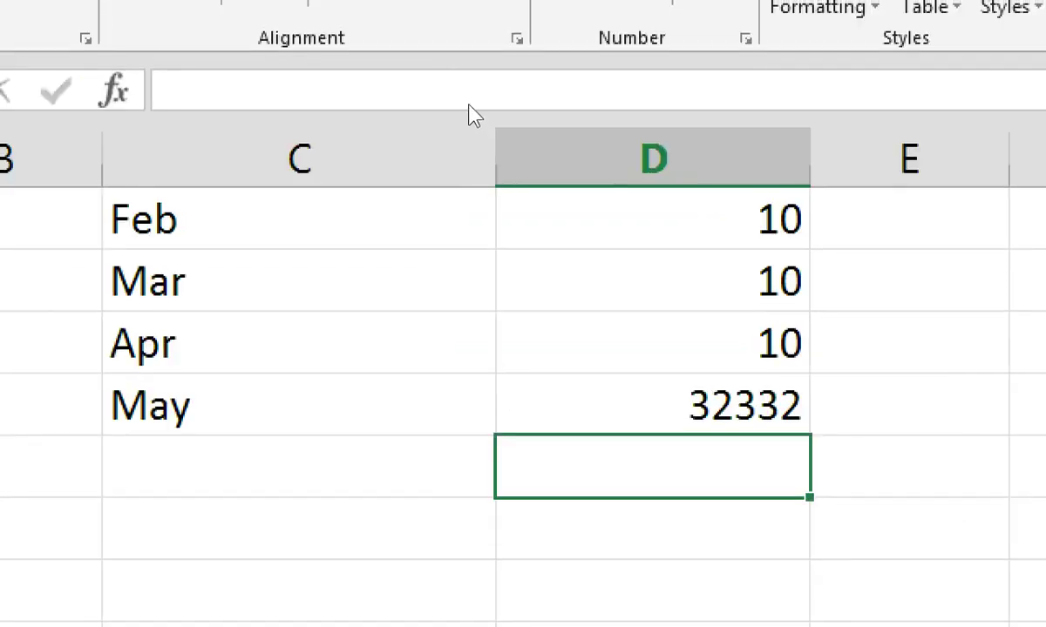
scroll(513, 256, up, 3)
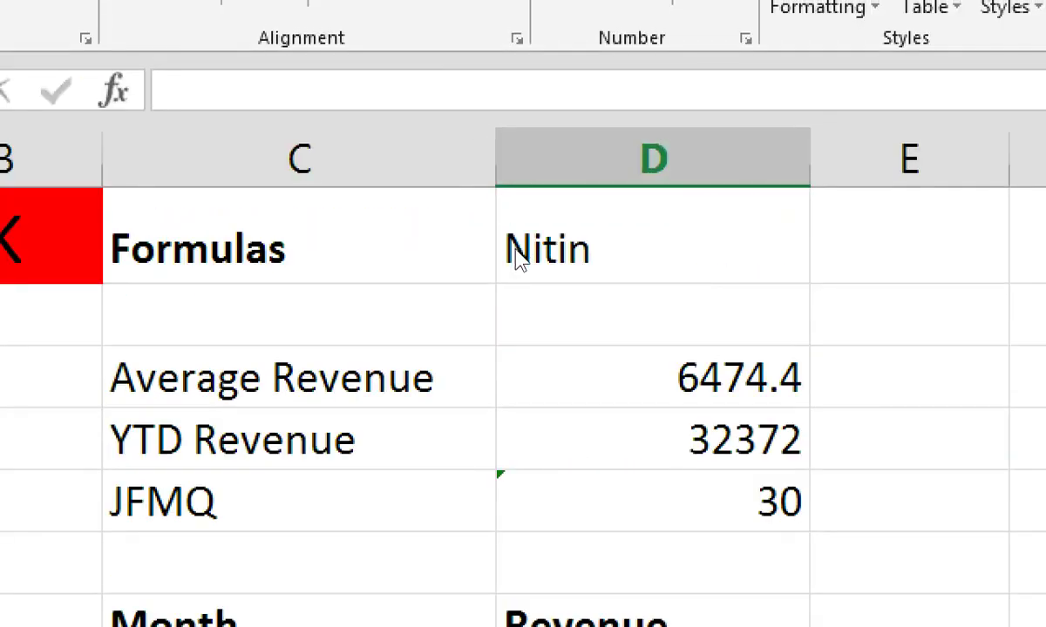
scroll(497, 310, down, 5)
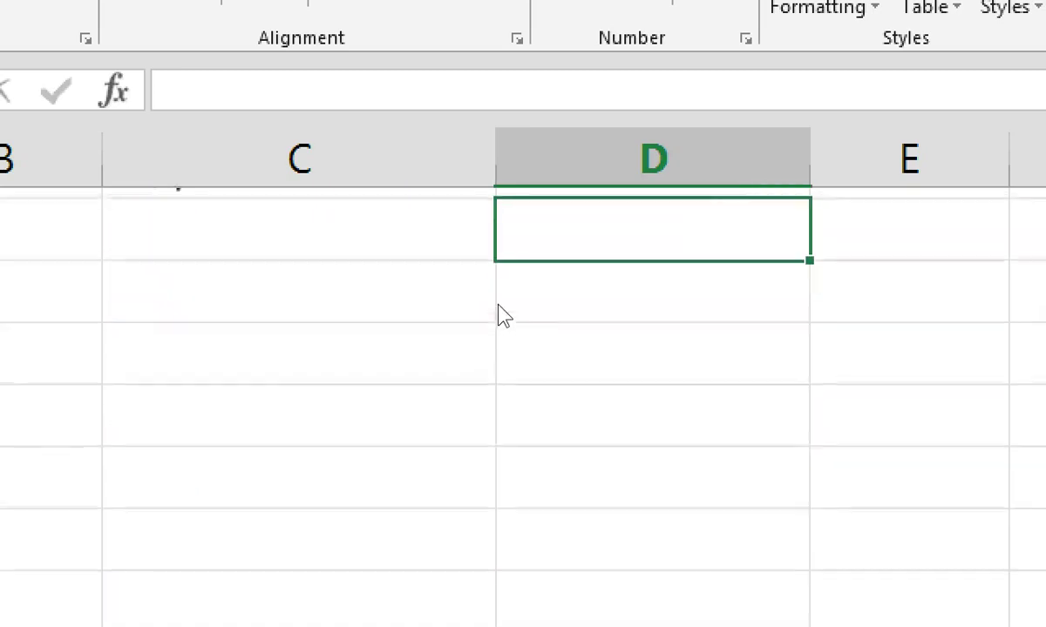
text(32432)
key(Return)
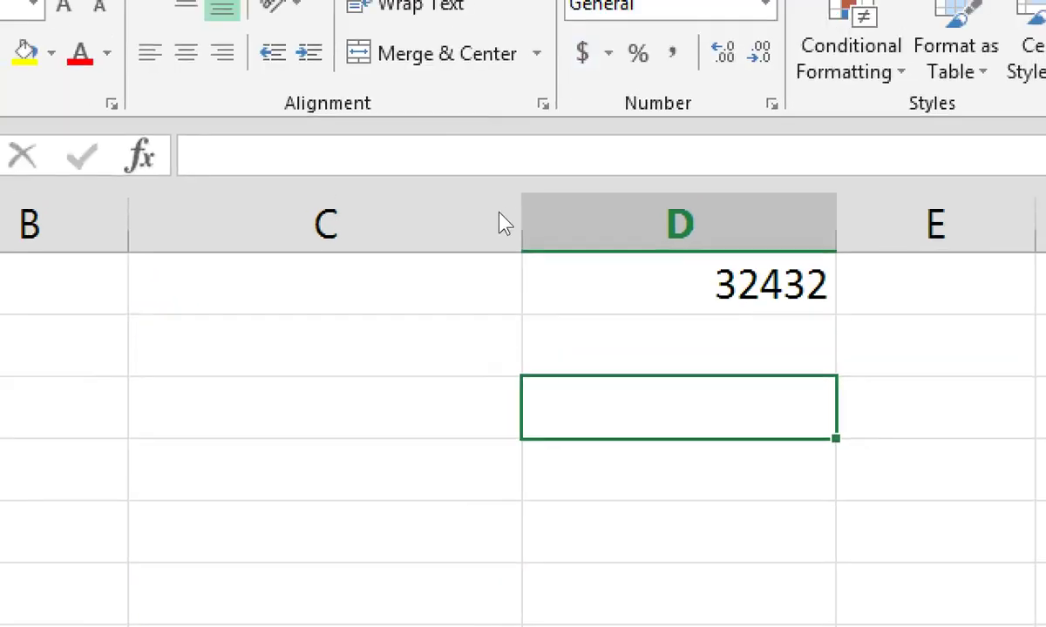
scroll(504, 223, up, 4)
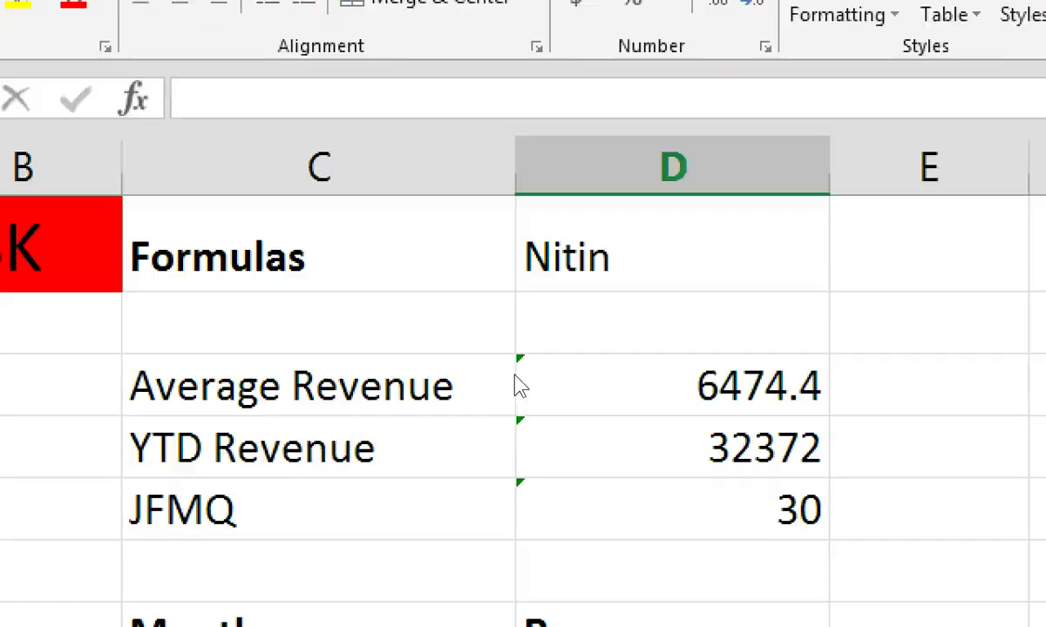
Step: Update the Average Revenue formula to include the adjacent new revenue row
key(Up)
key(Up)
key(Up)
key(shift+Down)
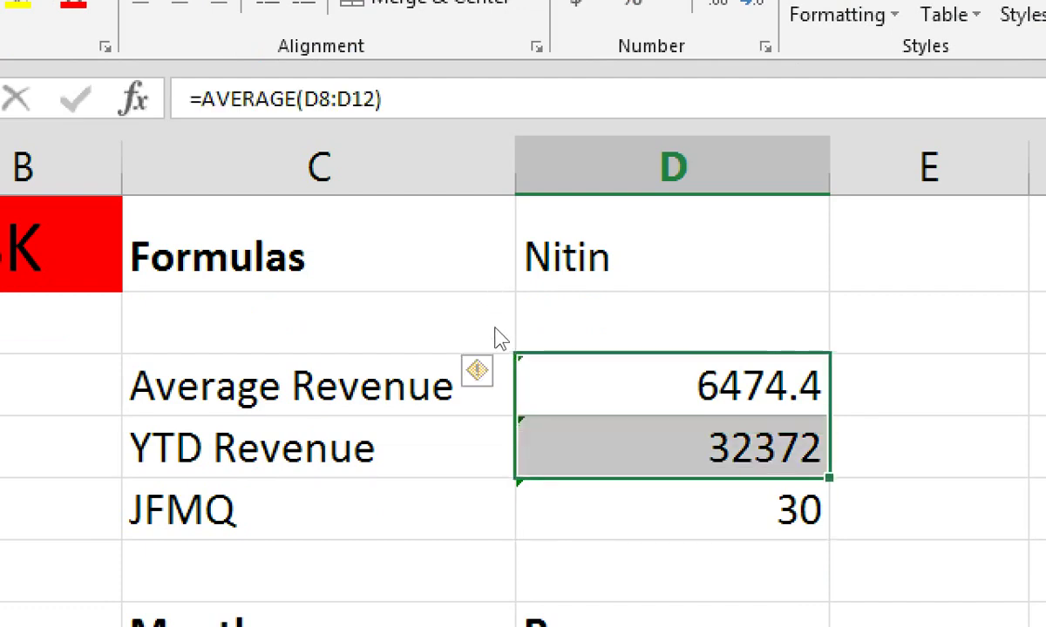
key(shift+Down)
mouse_move(477, 372)
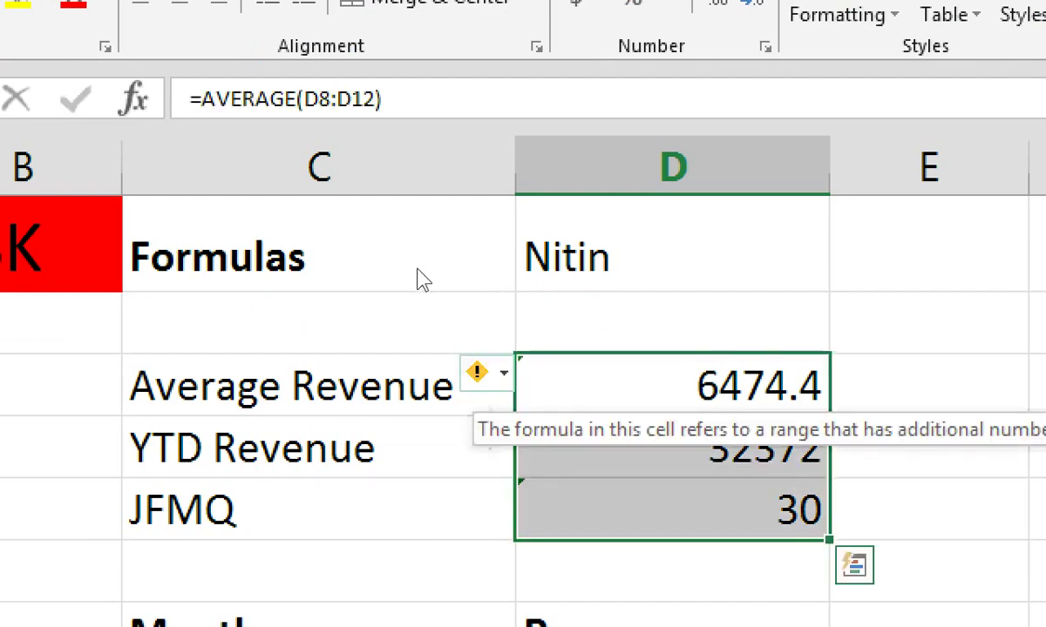
key(alt+shift+F10)
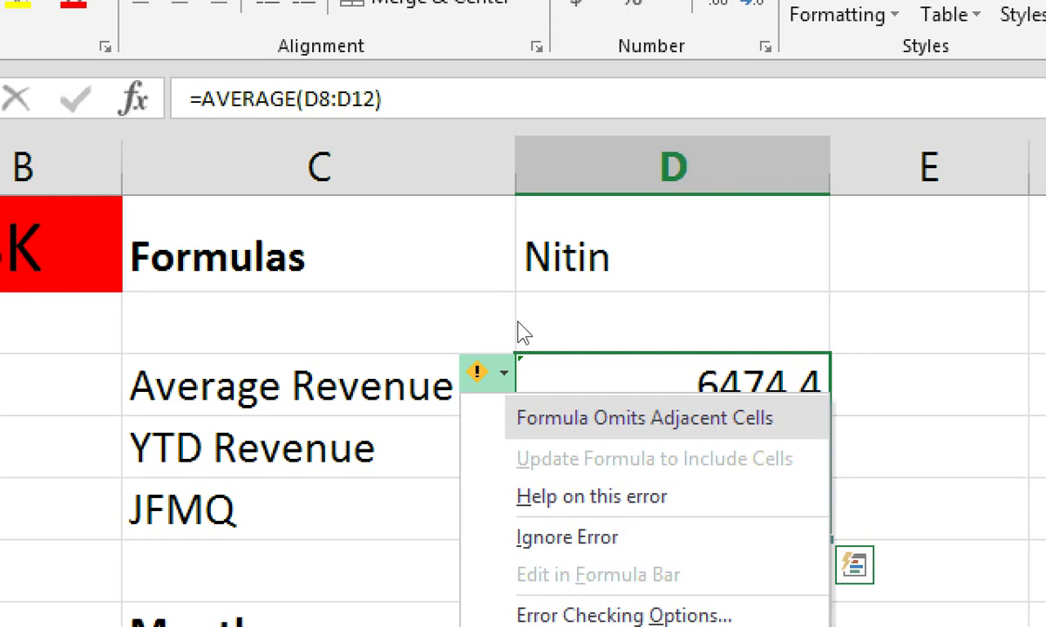
key(Escape)
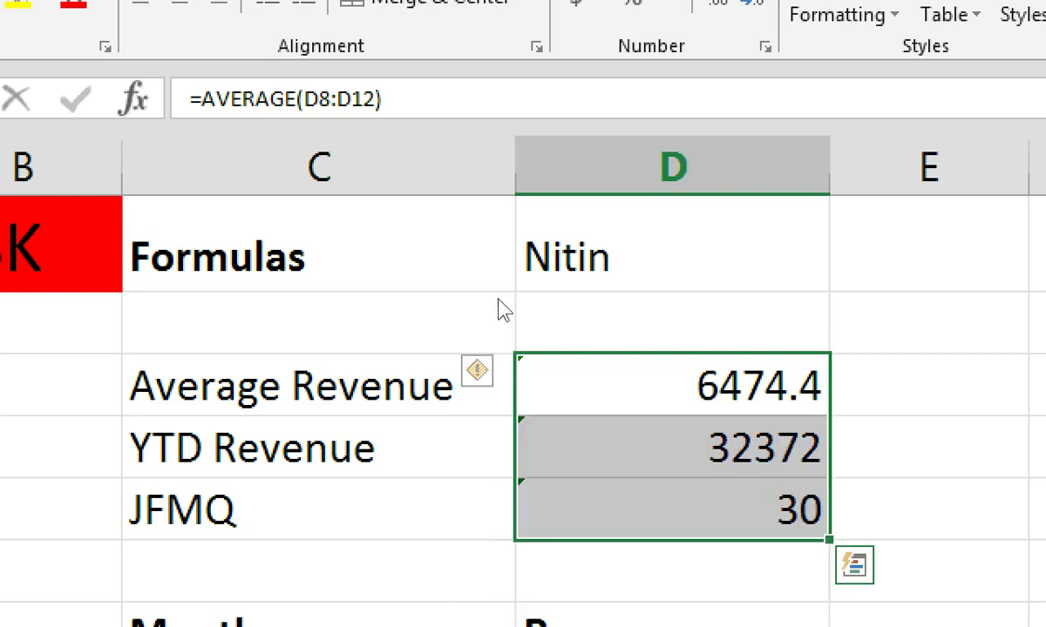
key(alt+shift+F10)
key(Down)
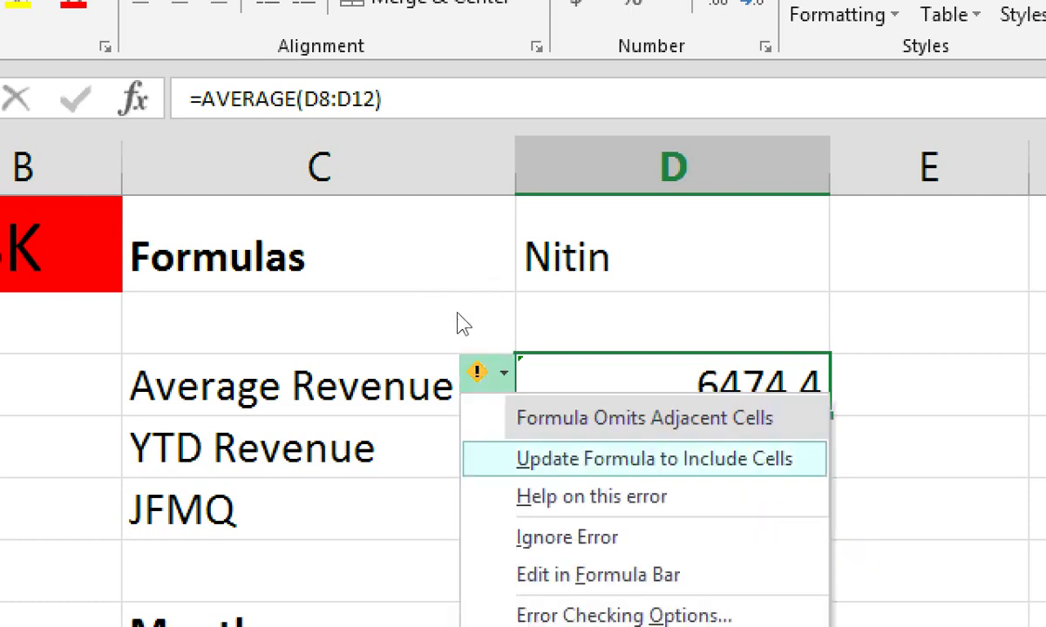
key(Return)
key(Down)
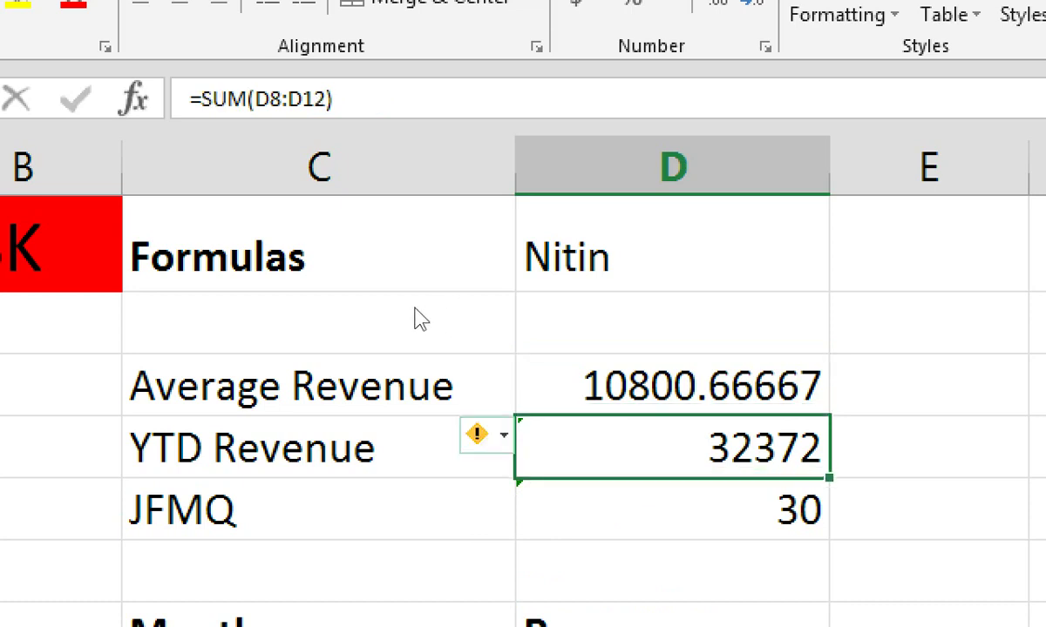
Step: Extend YTD Revenue to include the new row and ignore the JFMQ omitted-cells warning
key(alt+shift+F10)
key(Down)
key(Return)
key(Down)
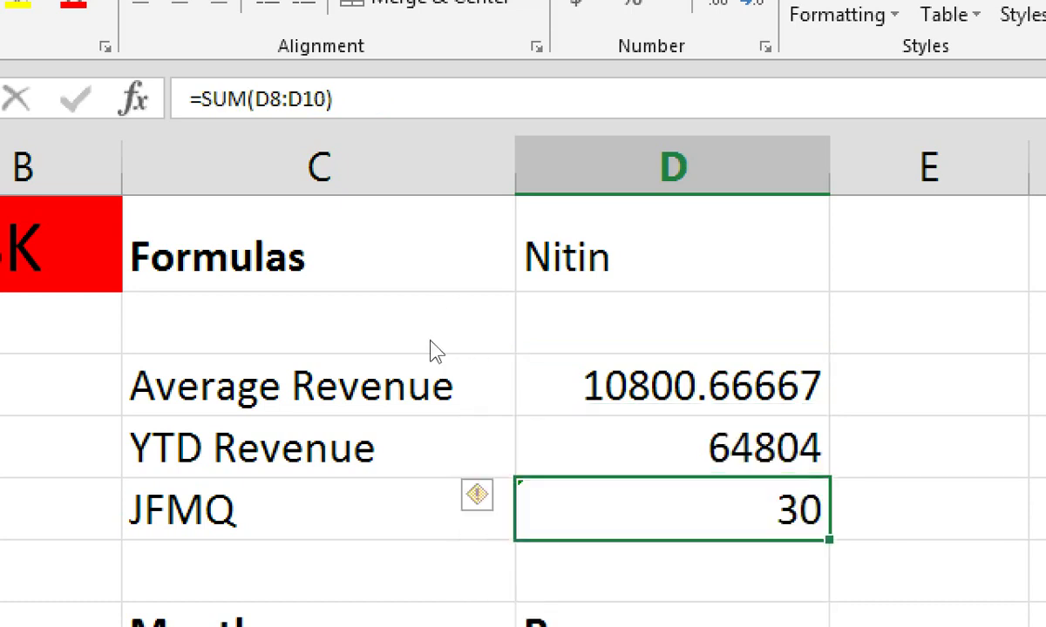
key(alt+shift+F10)
key(Down)
key(Down)
key(Down)
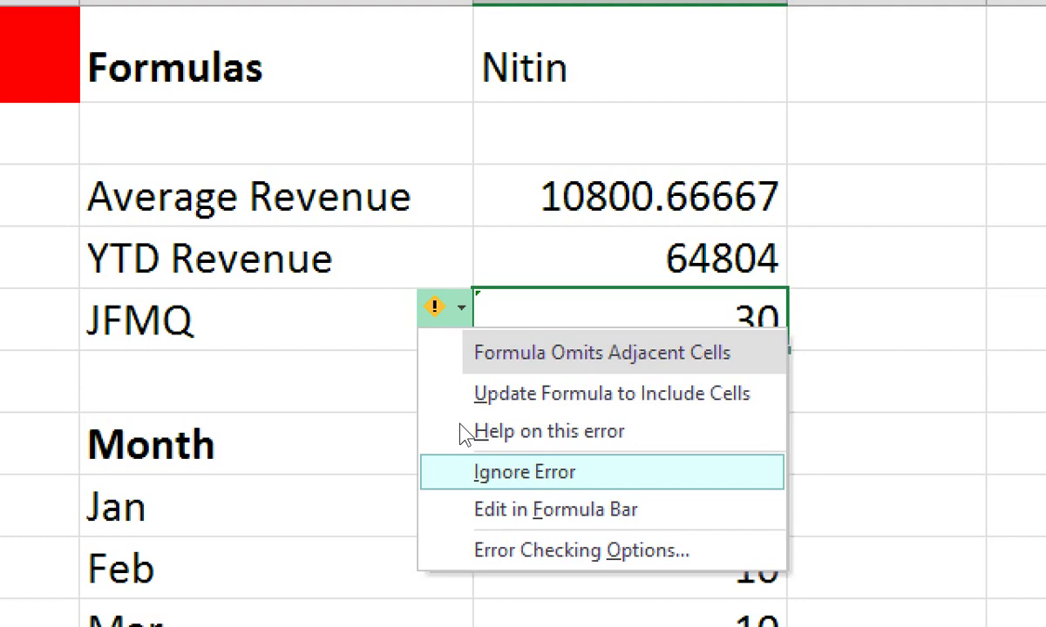
key(Return)
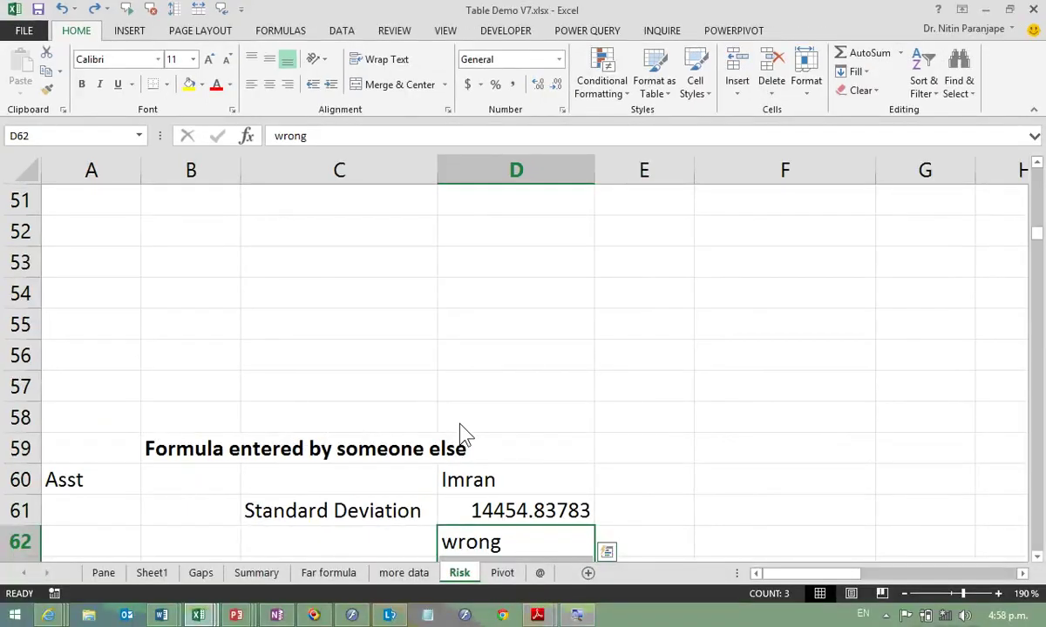
Step: Briefly extend JFMQ to all five months, undo back to 30, then ignore its warning
key(ctrl+Home)
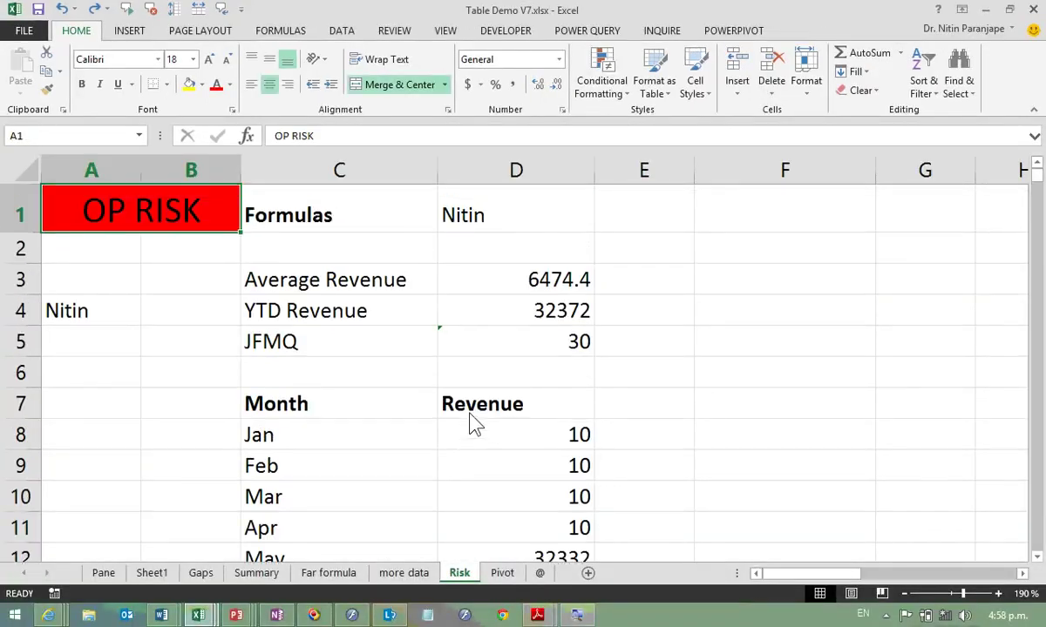
click(505, 347)
click(420, 338)
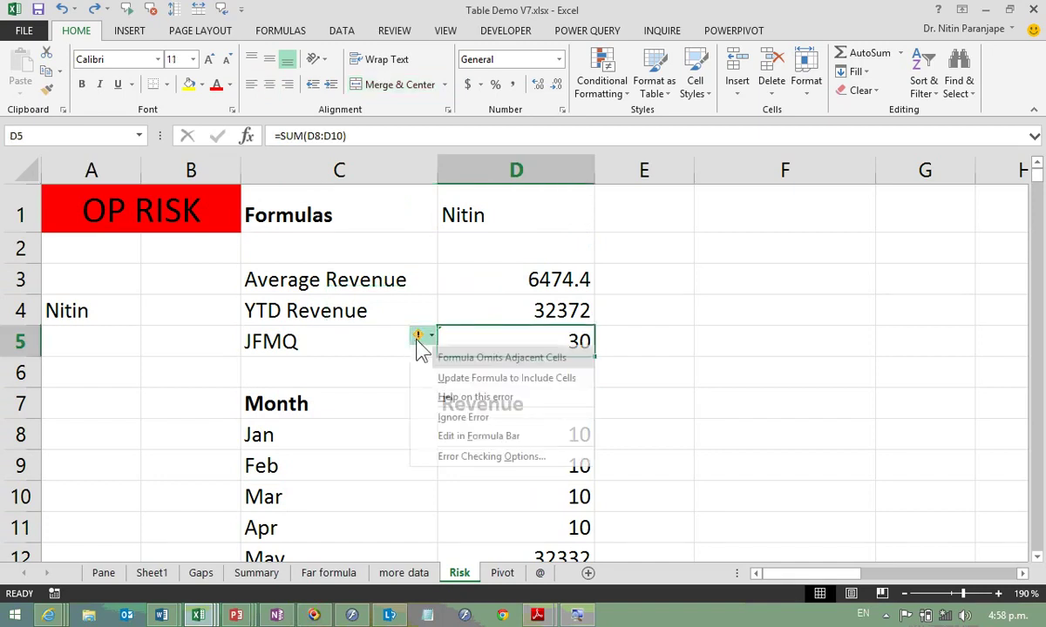
click(475, 378)
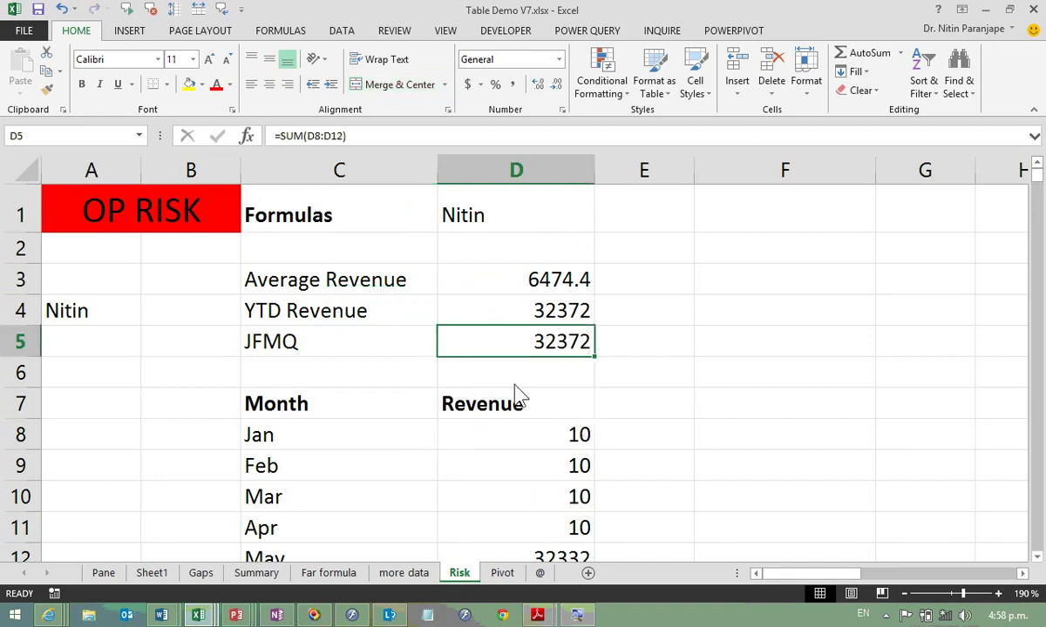
key(ctrl+z)
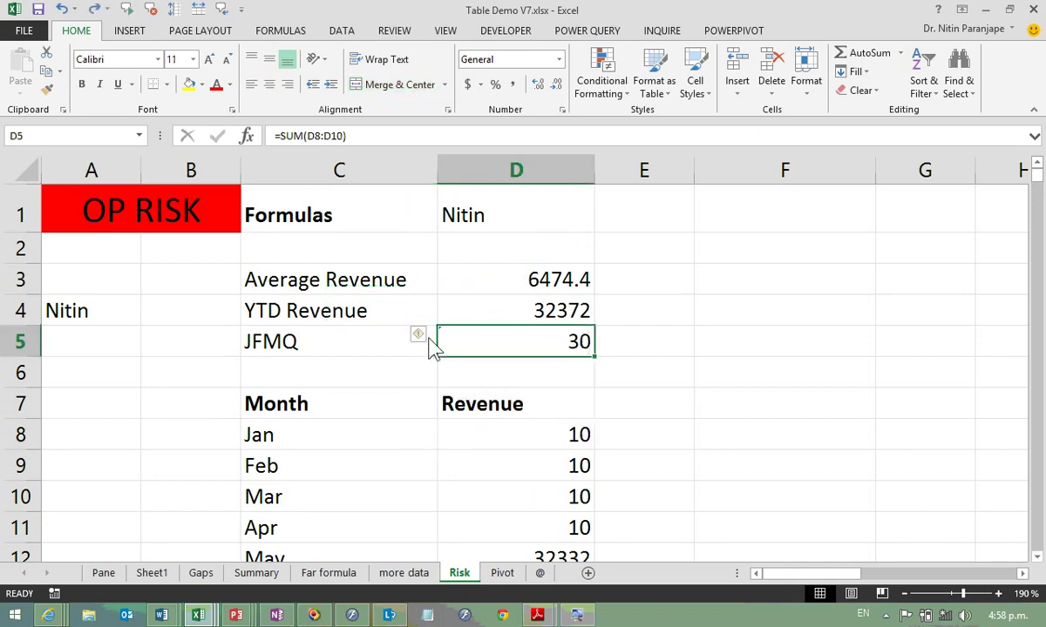
click(425, 338)
click(462, 416)
click(753, 260)
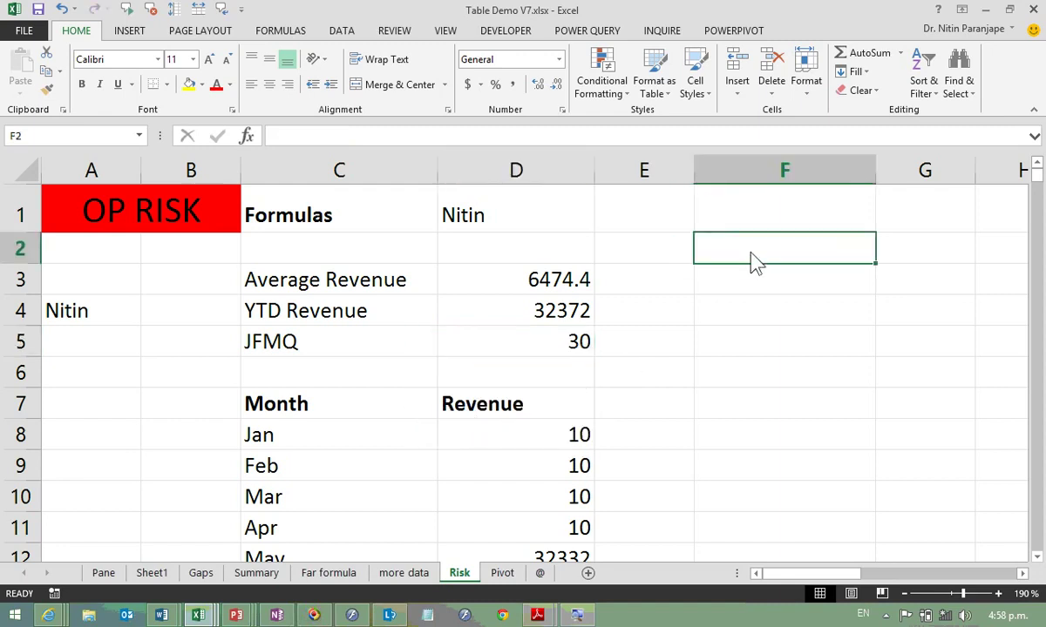
Step: Enter OPEN FILE and ERROR CHECK as steps in F2:F3
text(OPEN FIL)
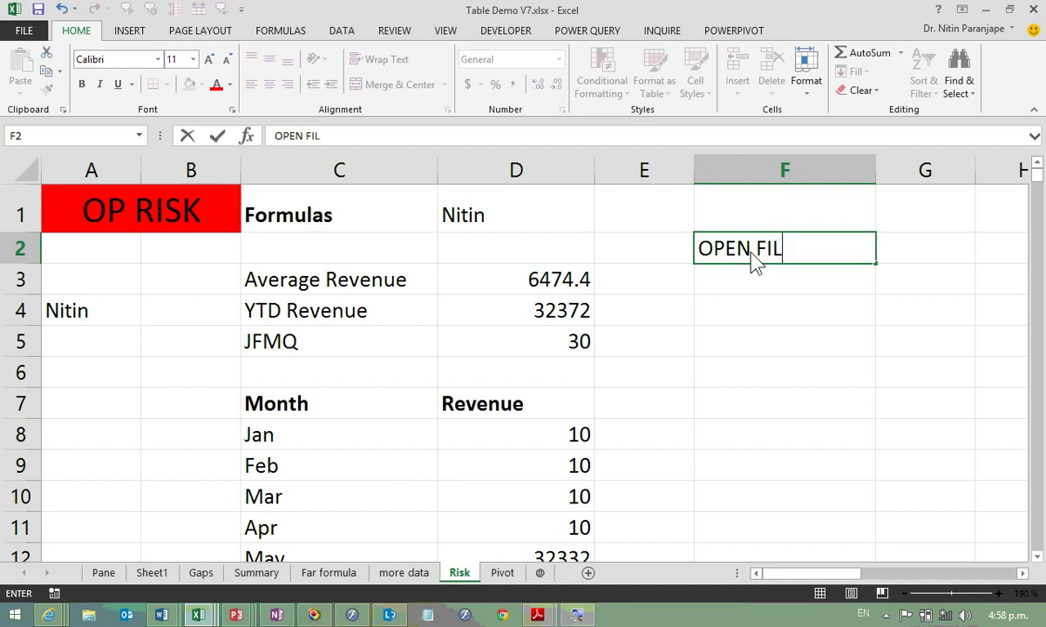
text(E)
key(Return)
text(ERR)
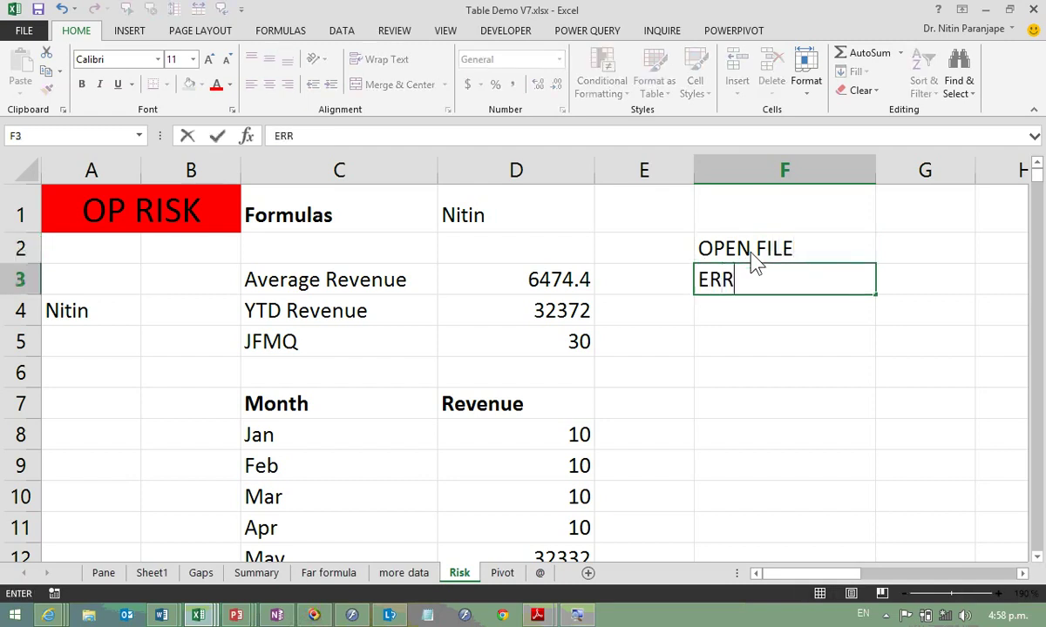
text(OR CHECK)
key(Return)
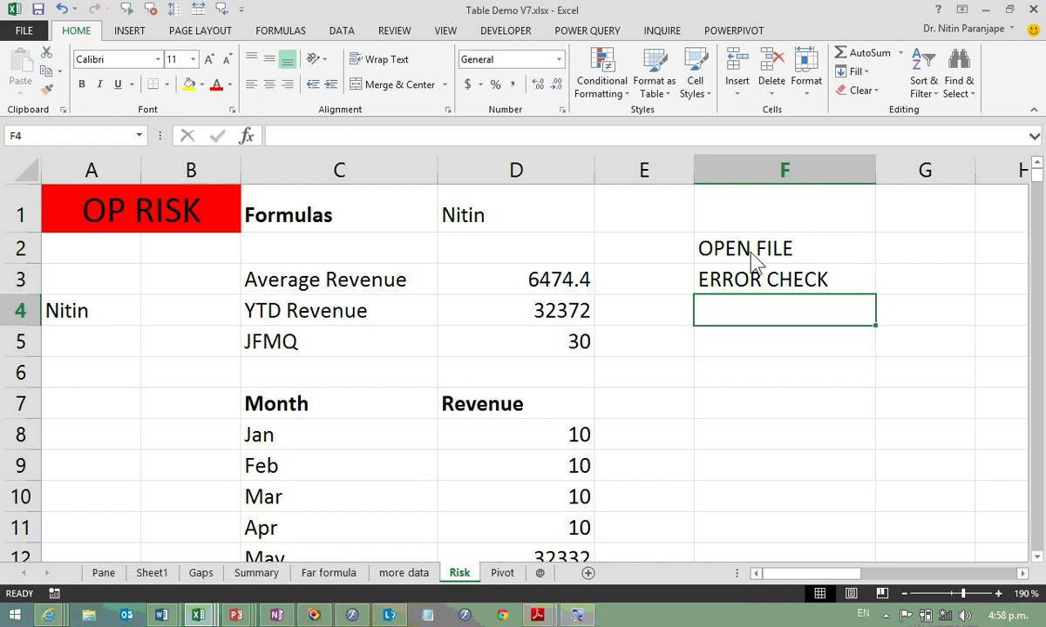
Step: Run Error Checking and update the T5, V8 and S14 formulas to include adjacent cells
click(299, 33)
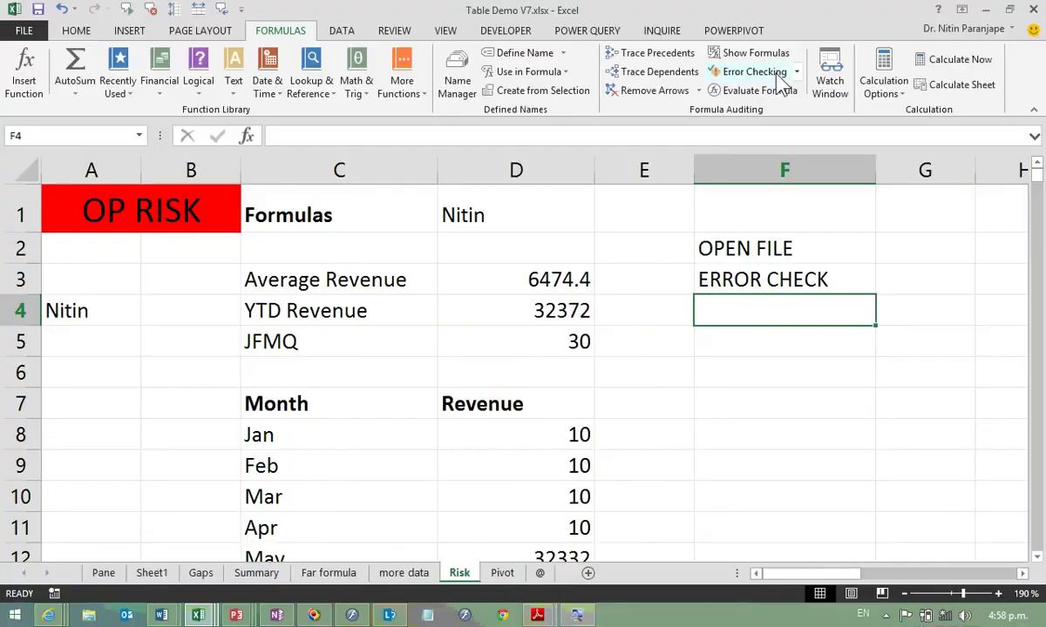
click(778, 73)
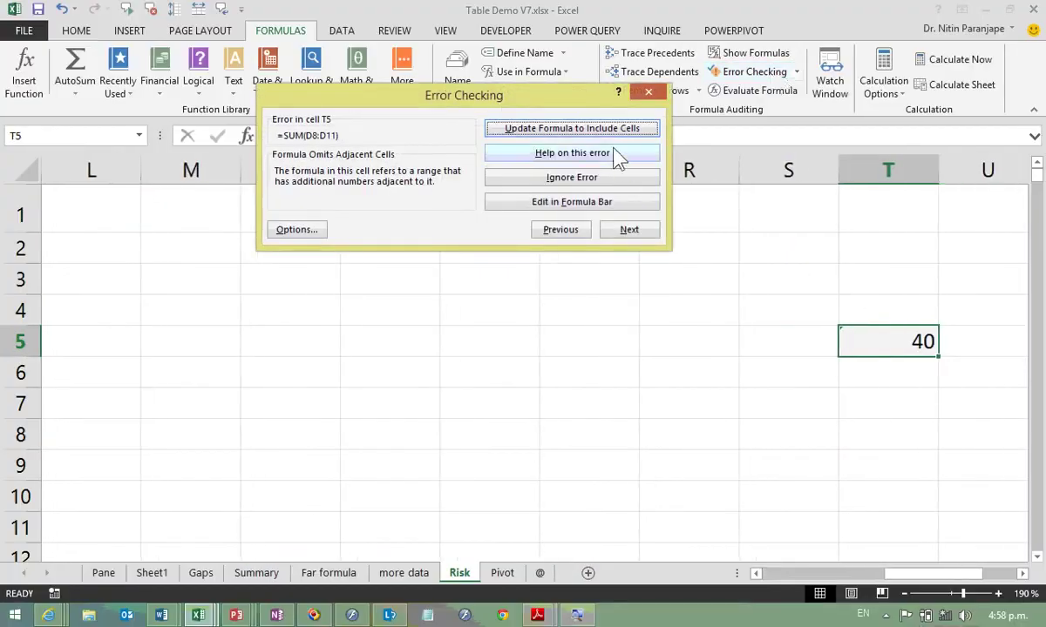
click(610, 131)
click(611, 133)
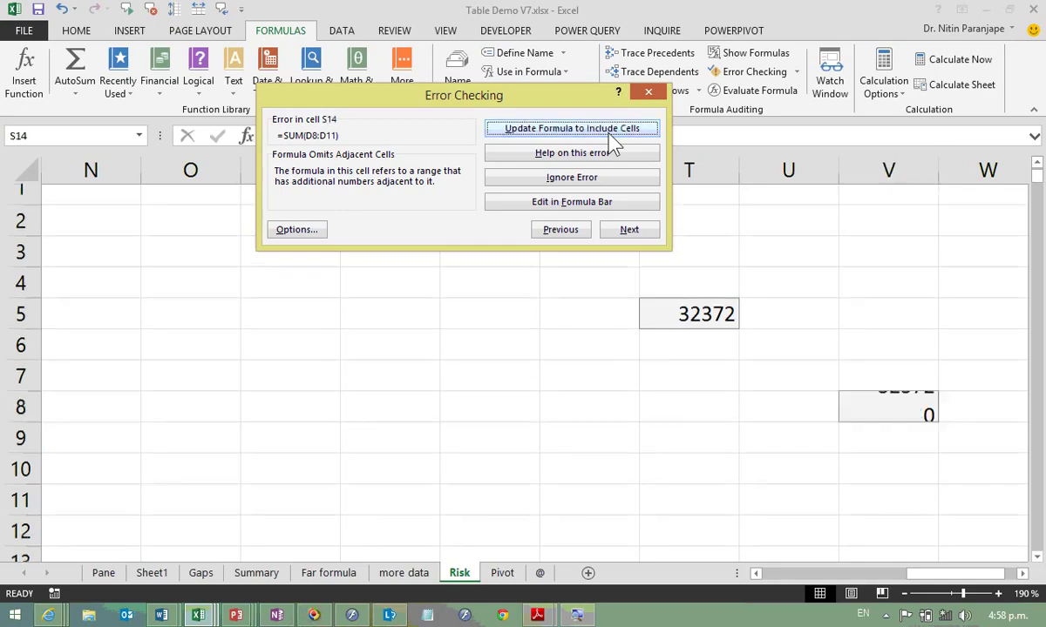
click(612, 133)
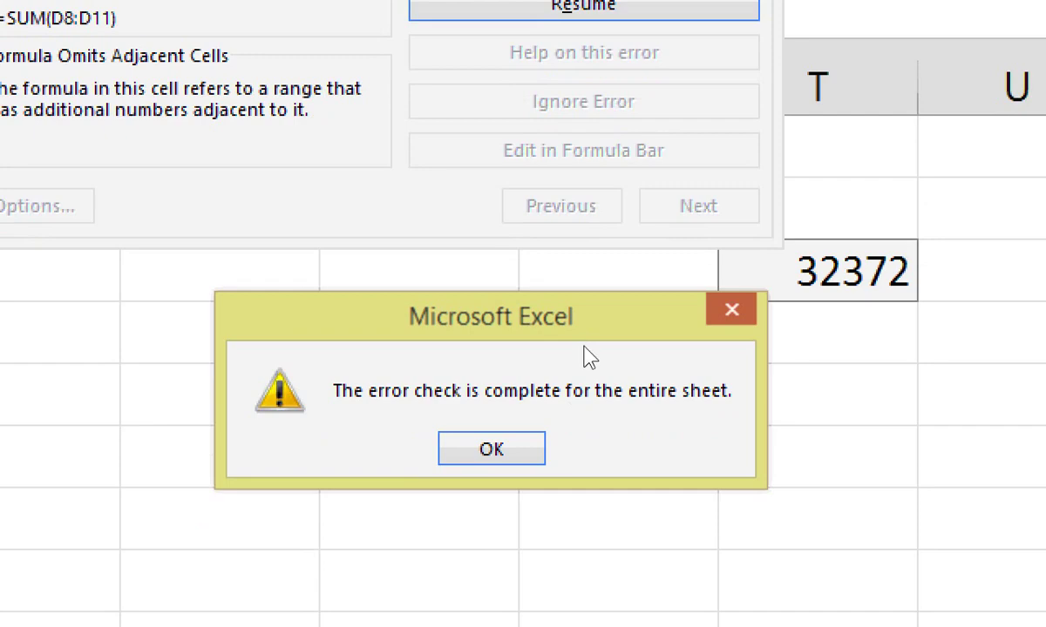
key(Return)
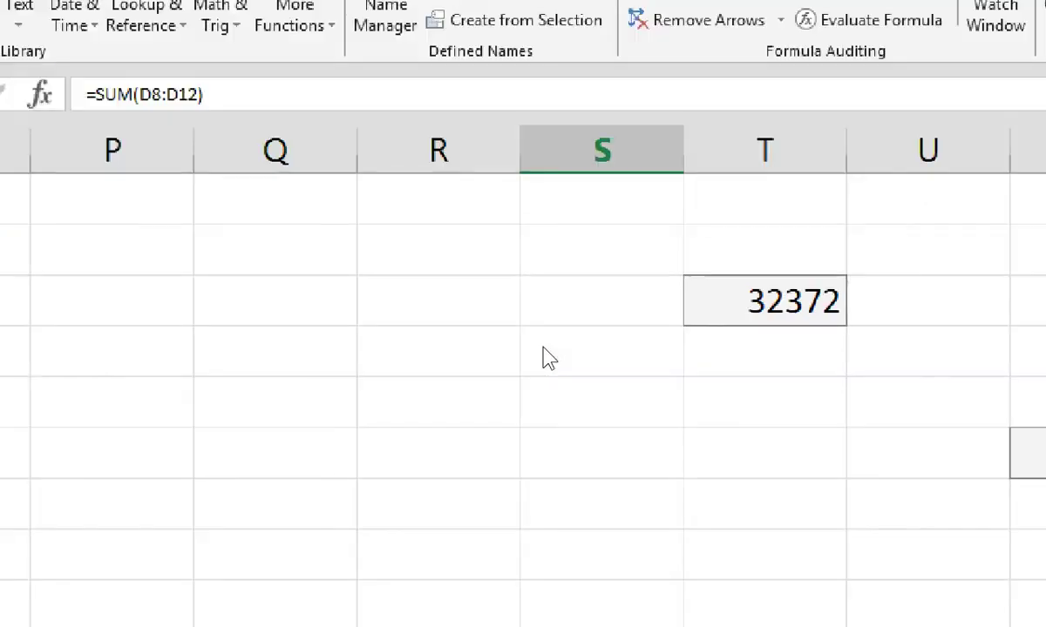
key(ctrl+Home)
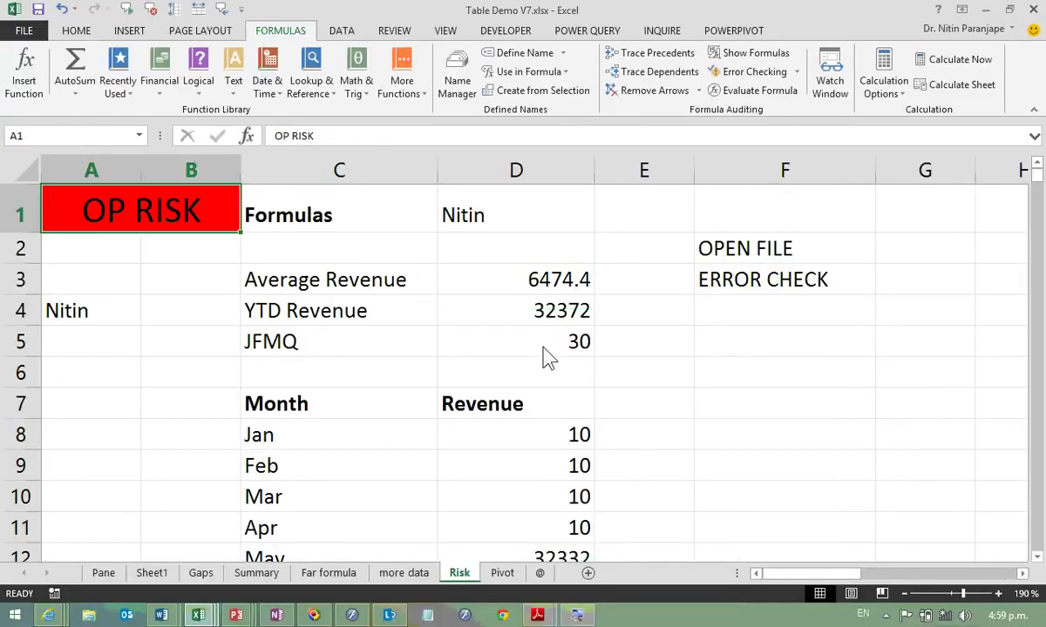
Step: Enter a 32423 test value below May's revenue, then undo it
key(Down)
key(Down)
key(Down)
key(Down)
key(Right)
key(Right)
key(Right)
key(Right)
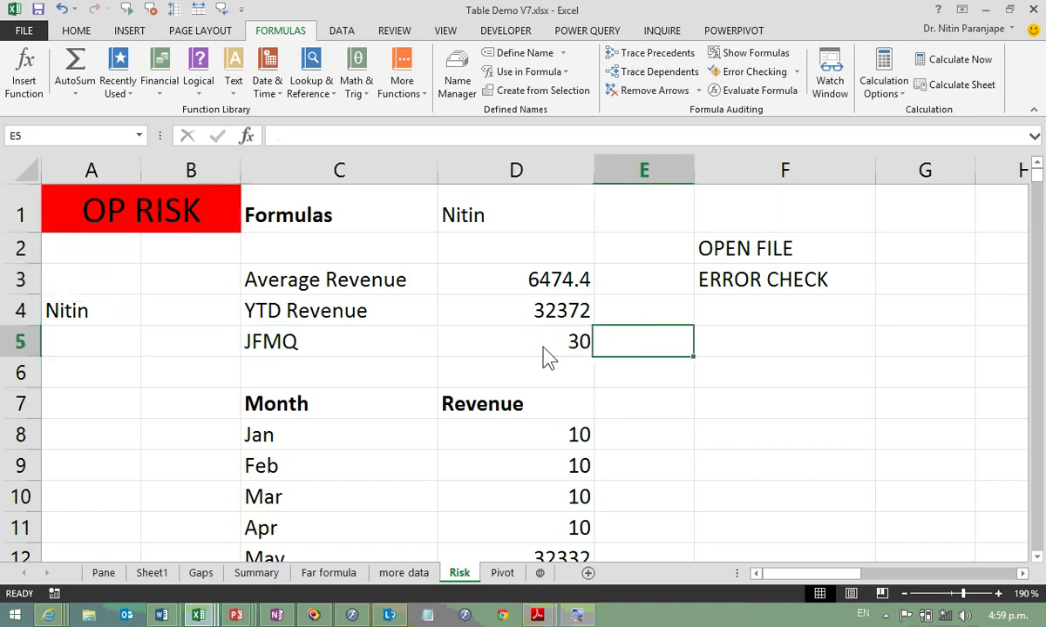
key(Down)
key(Down)
key(Down)
key(Down)
key(Down)
key(Down)
key(Down)
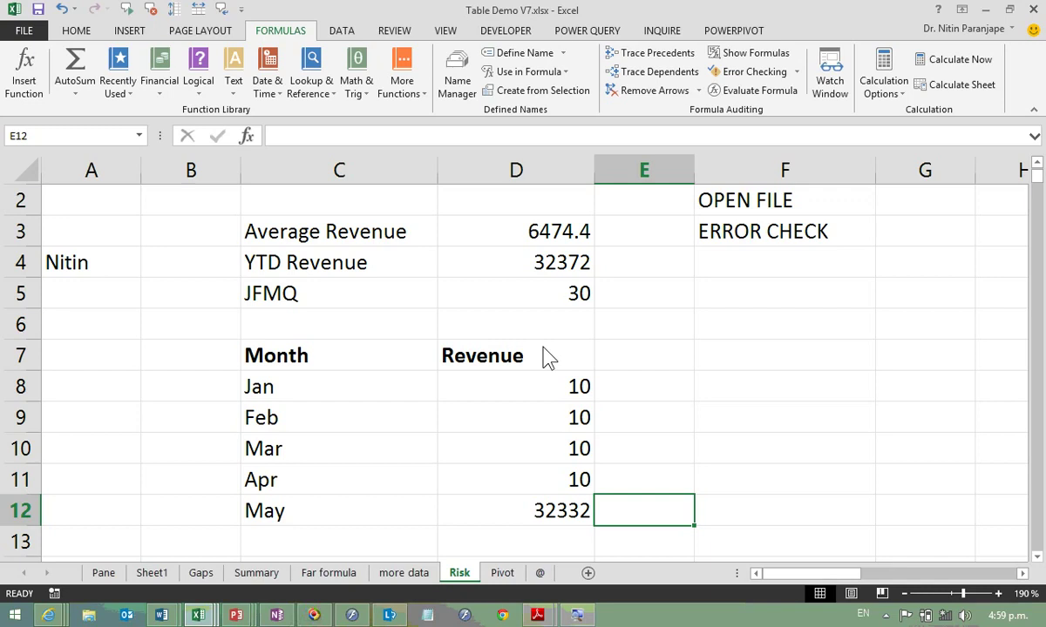
key(Down)
key(Left)
text(32423)
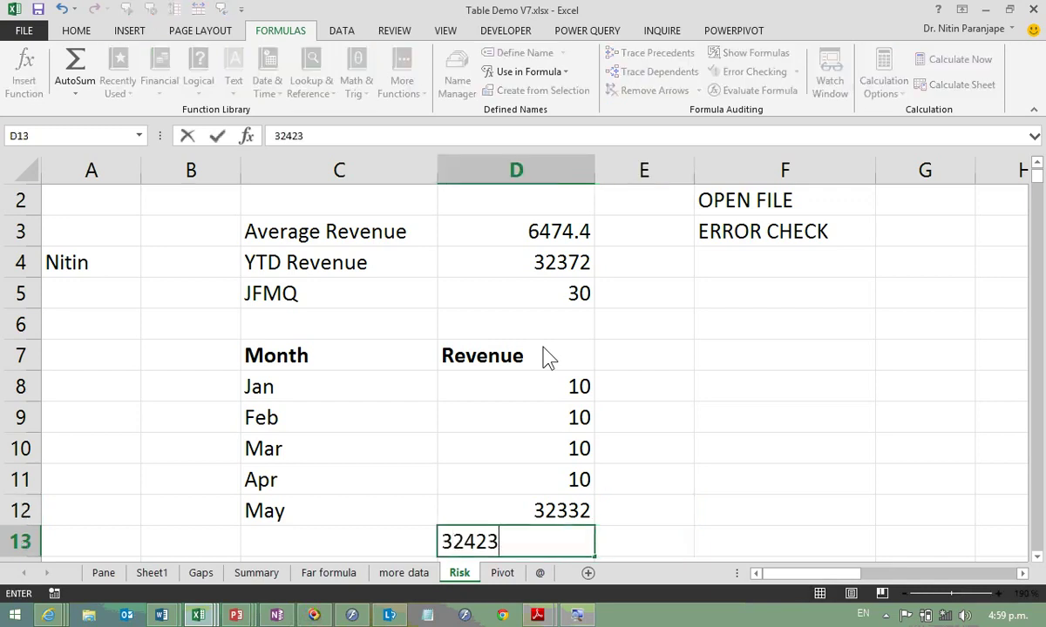
key(Tab)
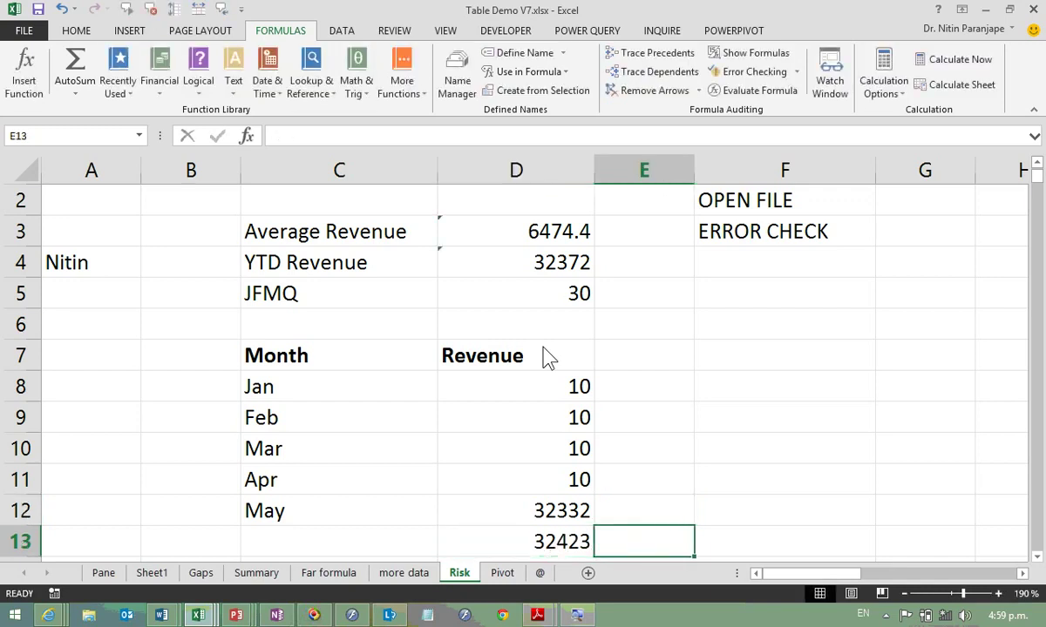
key(ctrl+z)
Step: Add ADD DATA and repeated ERROR CHECK entries in column F, then undo the extras
key(Up)
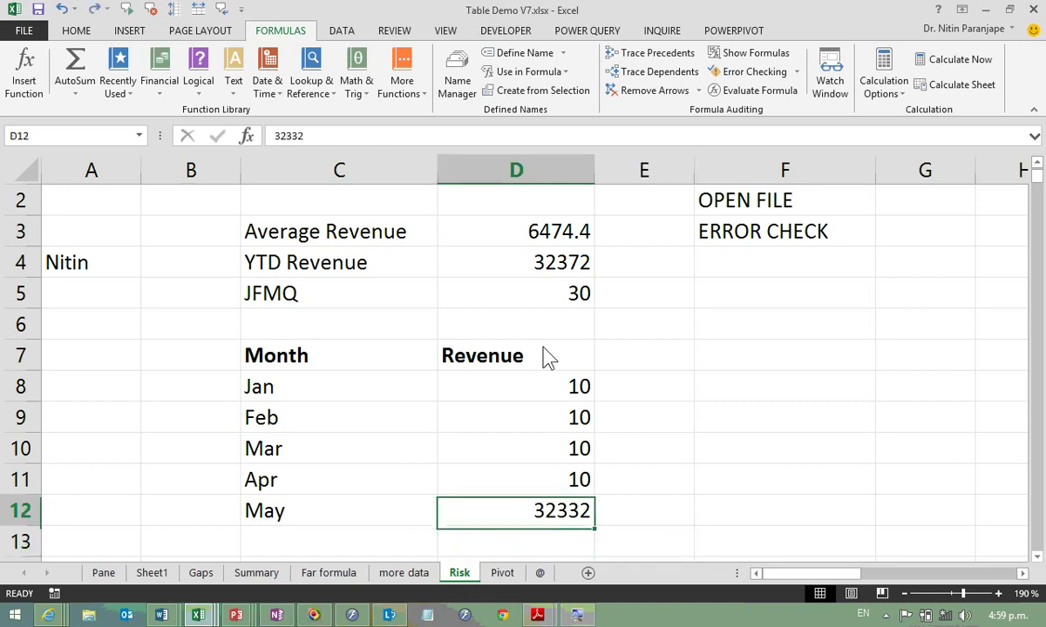
key(Up)
key(Up)
key(Up)
key(Up)
key(Up)
key(Up)
key(Up)
key(Up)
key(Right)
key(Right)
text(A)
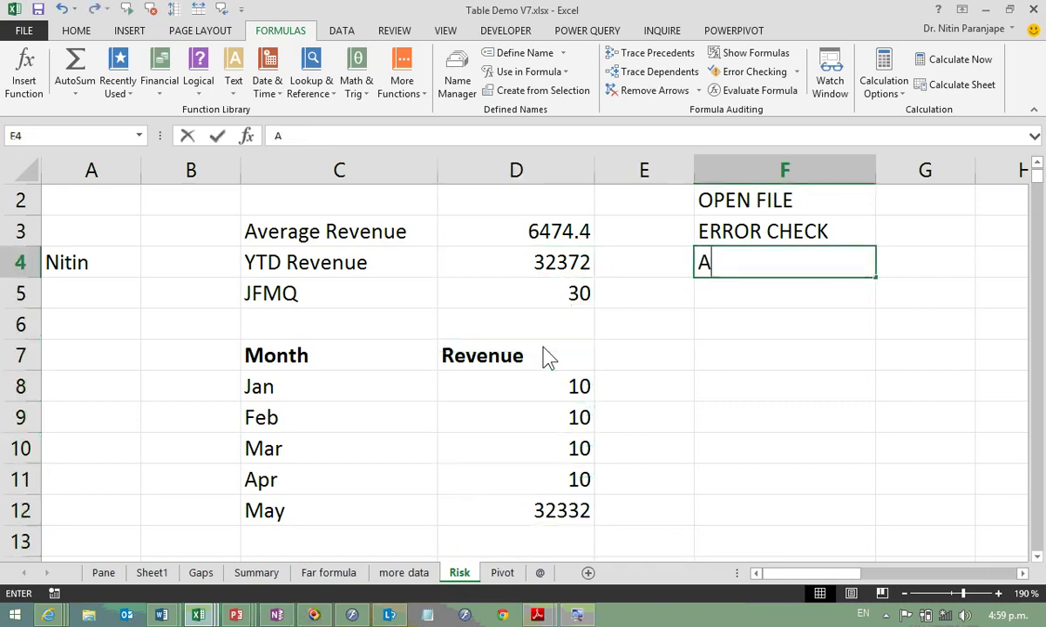
text(DD D)
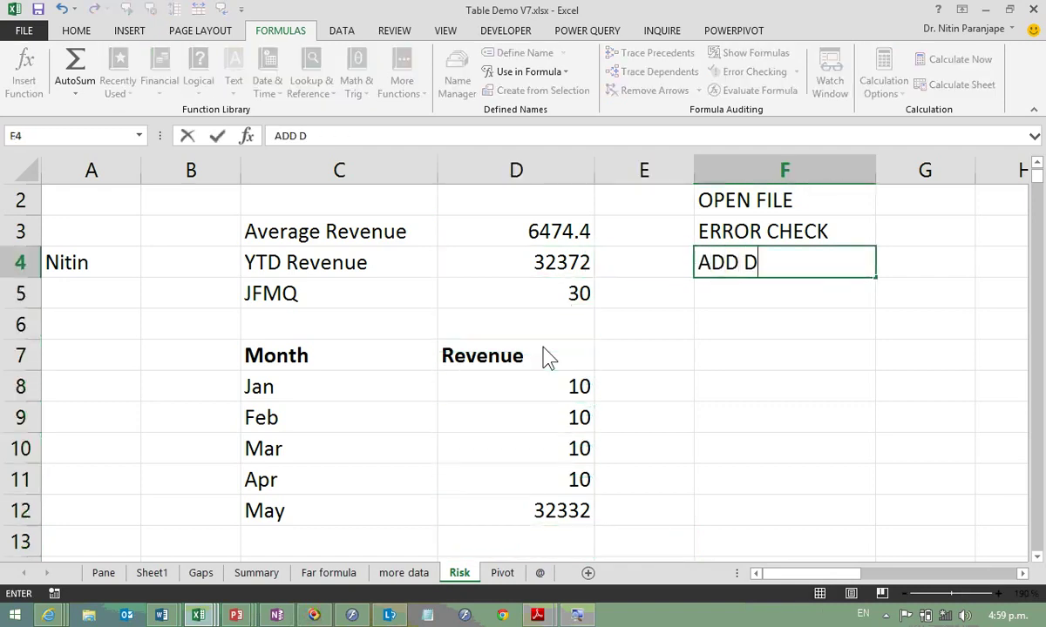
text(ATA)
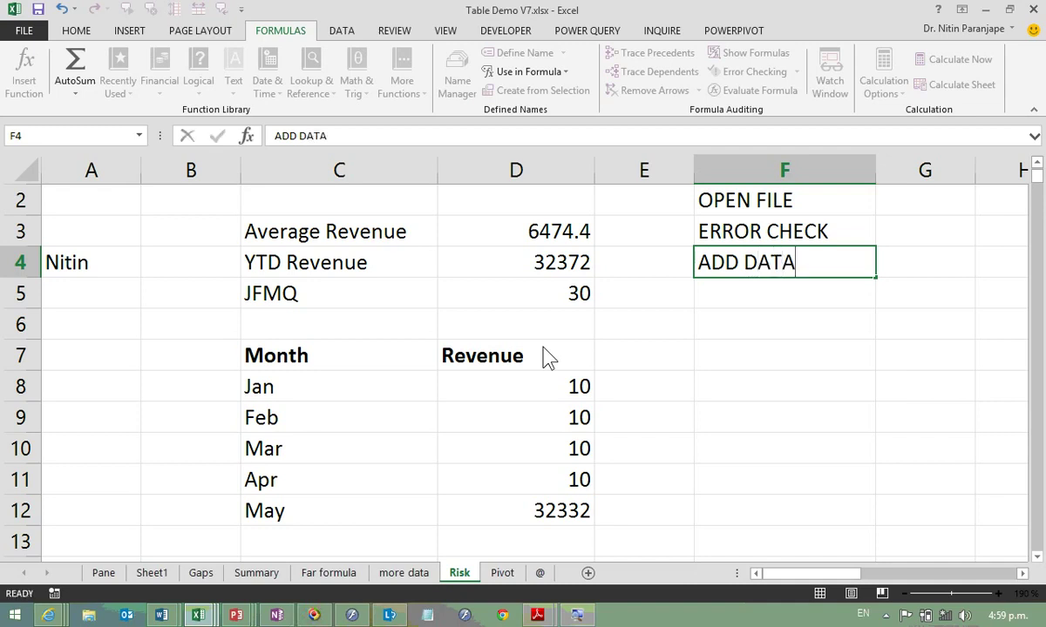
key(Return)
text(E)
key(Return)
text(A)
key(Return)
text(ATA)
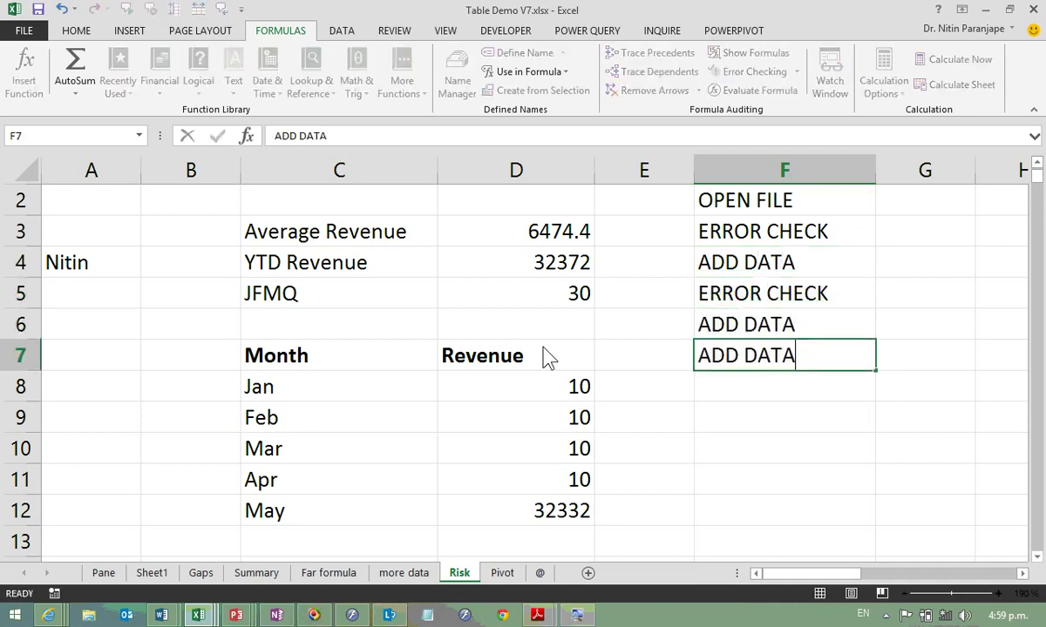
key(Return)
key(ctrl+z)
key(ctrl+z)
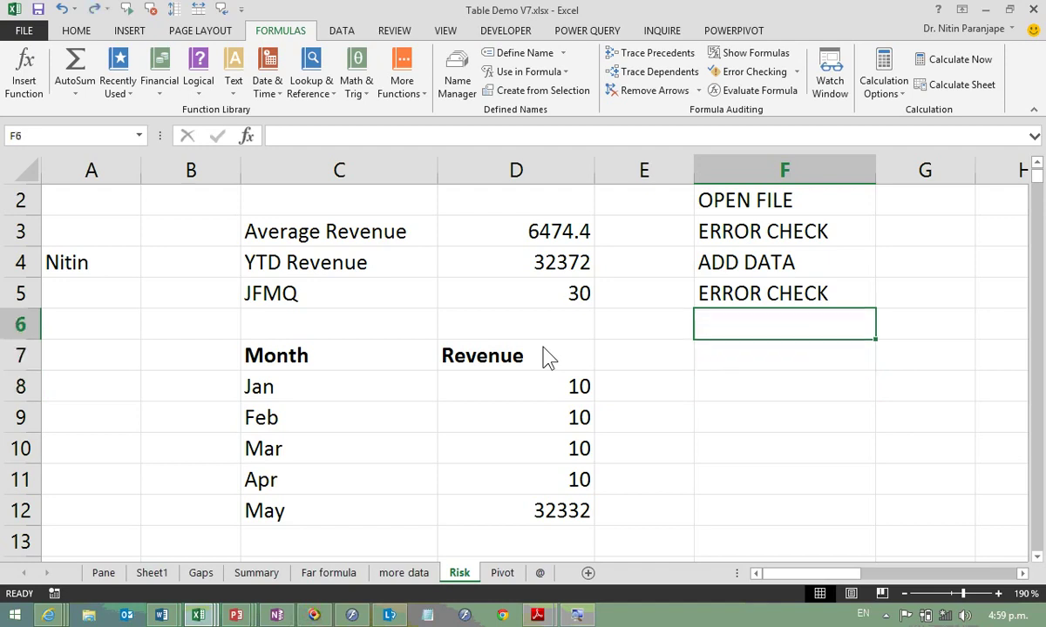
key(ctrl+z)
key(ctrl+z)
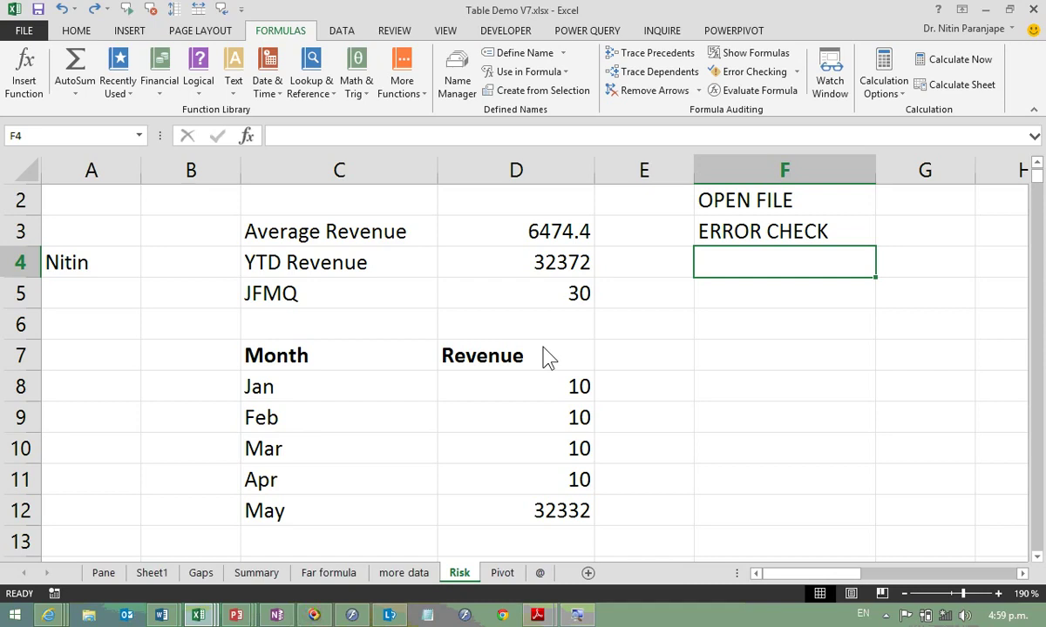
Step: Rerun the sheet-wide error check and dismiss the completion message
click(723, 75)
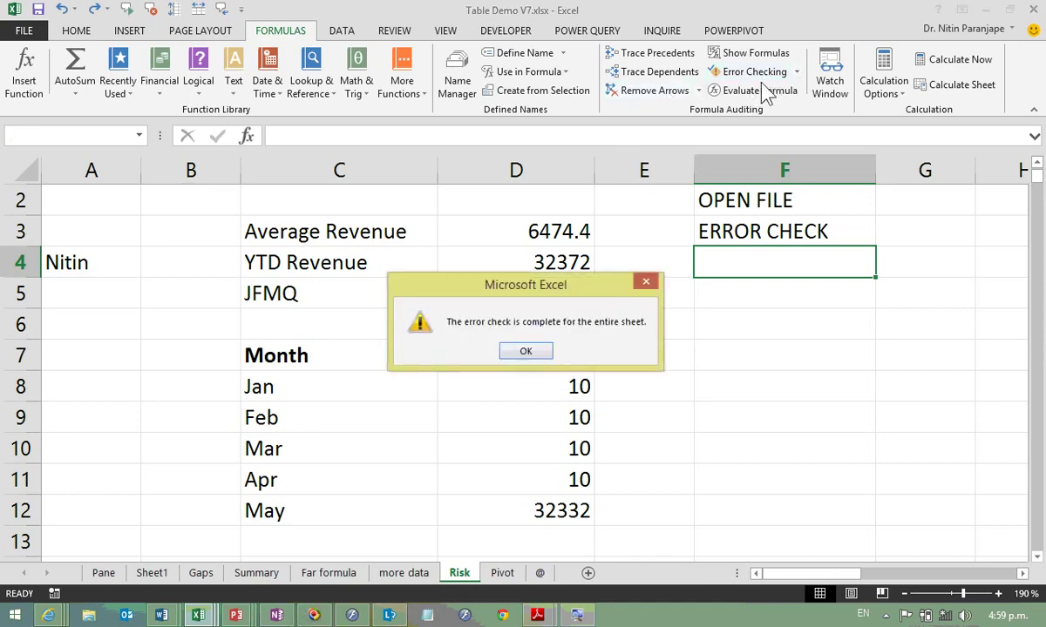
click(526, 351)
click(482, 515)
click(509, 544)
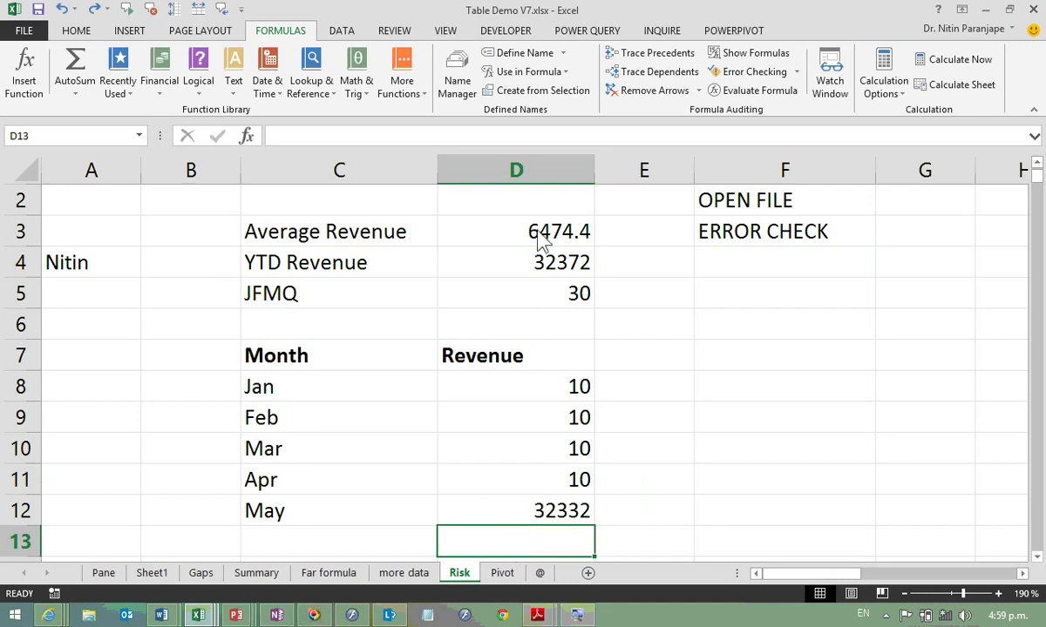
Step: Convert the Month/Revenue list C7:D12 into a table
drag(369, 368, 520, 510)
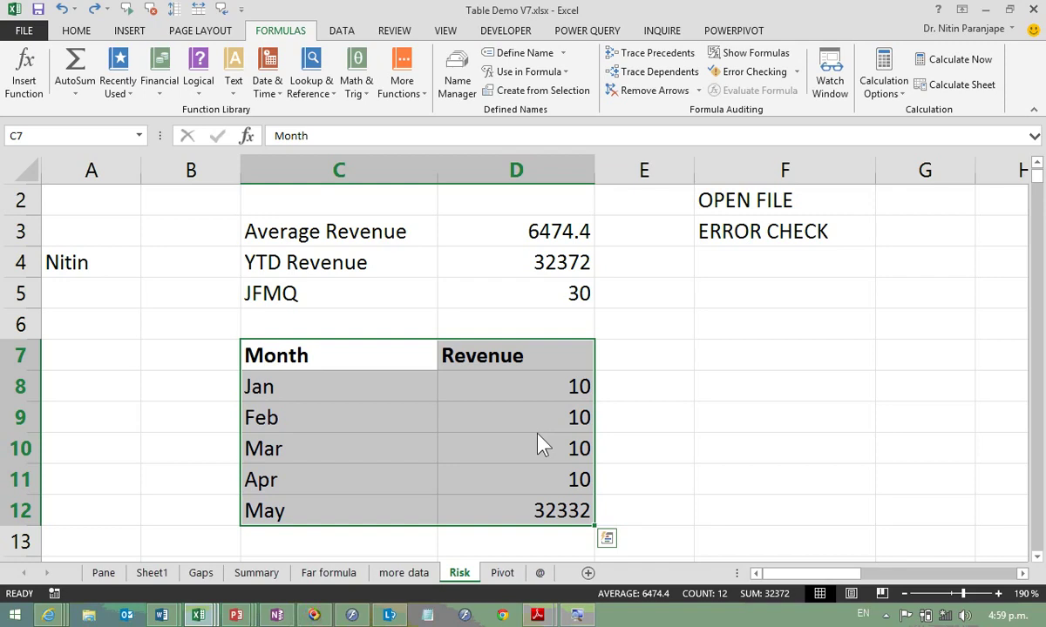
click(131, 33)
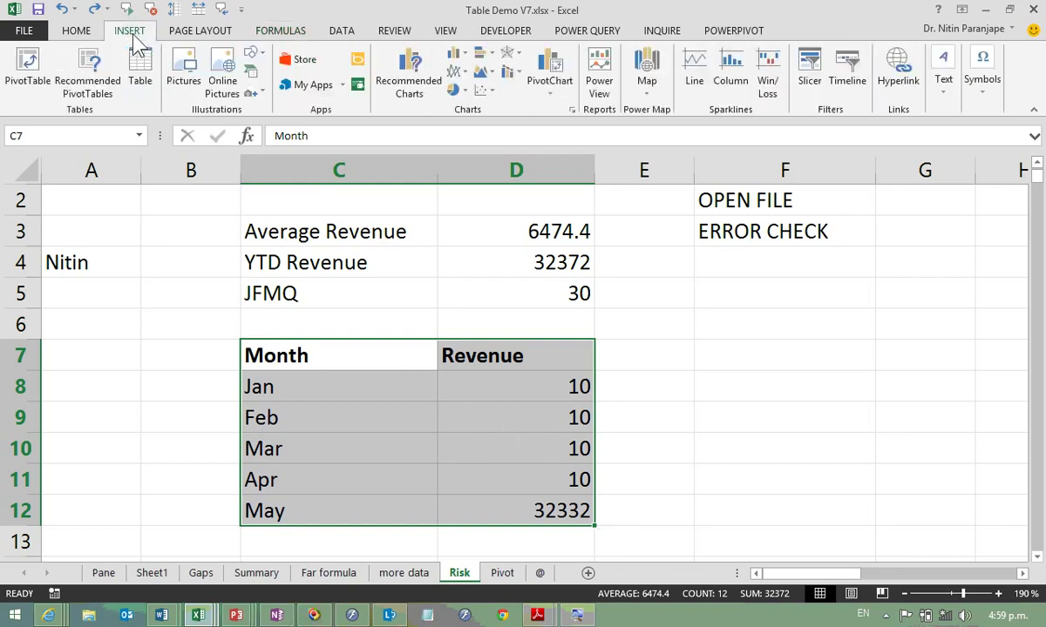
click(140, 70)
click(432, 178)
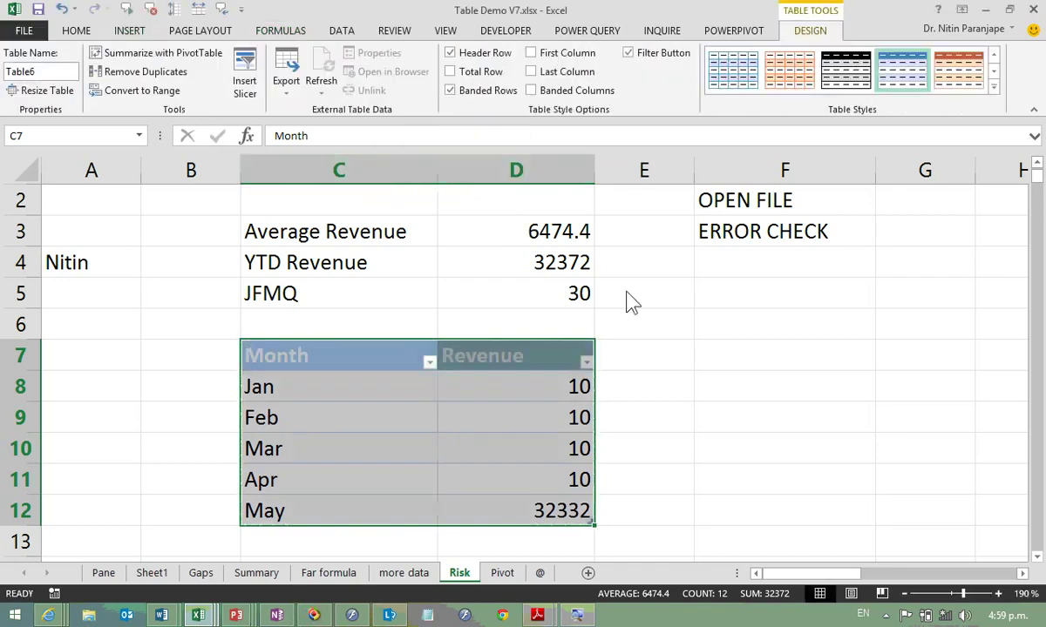
Step: Enter 32423432 in D13 below May's revenue
click(527, 544)
text(32423432)
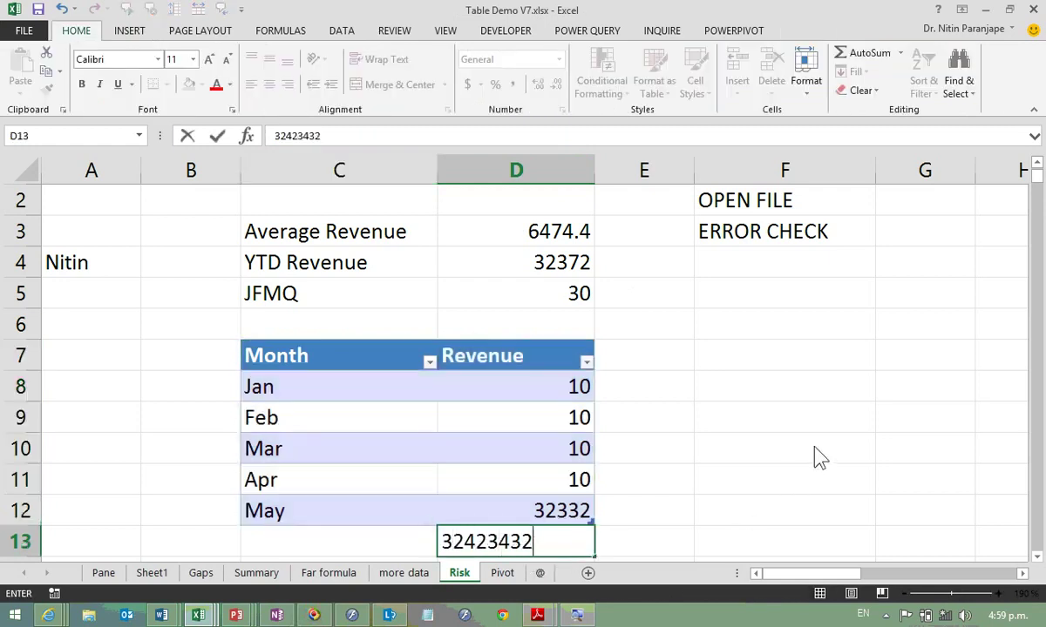
click(819, 457)
Step: Trace the dependents of March's revenue in D10, then remove the arrows
click(552, 445)
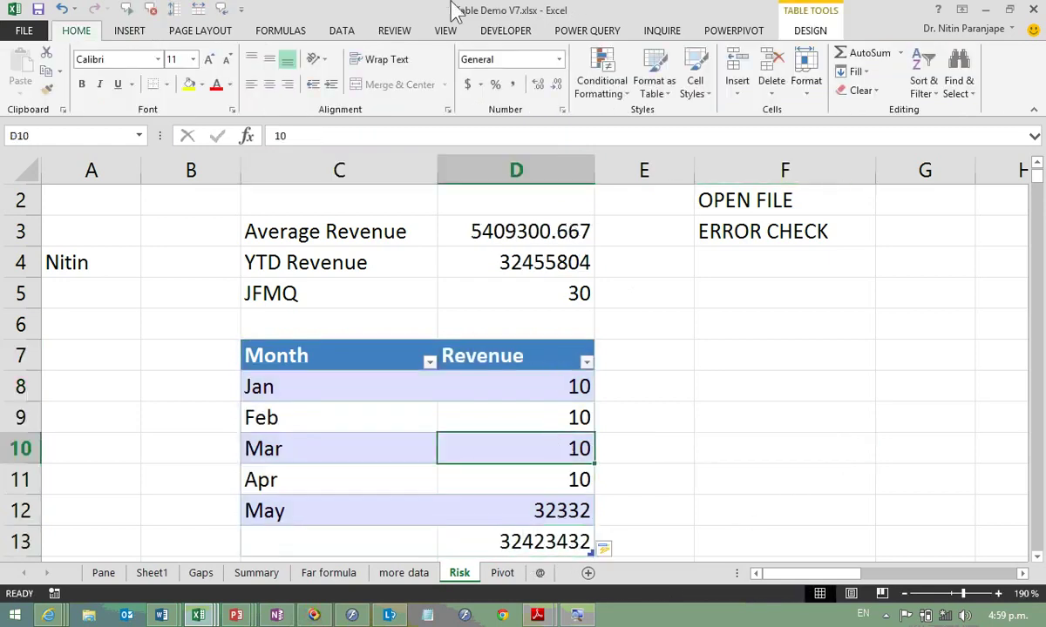
click(342, 33)
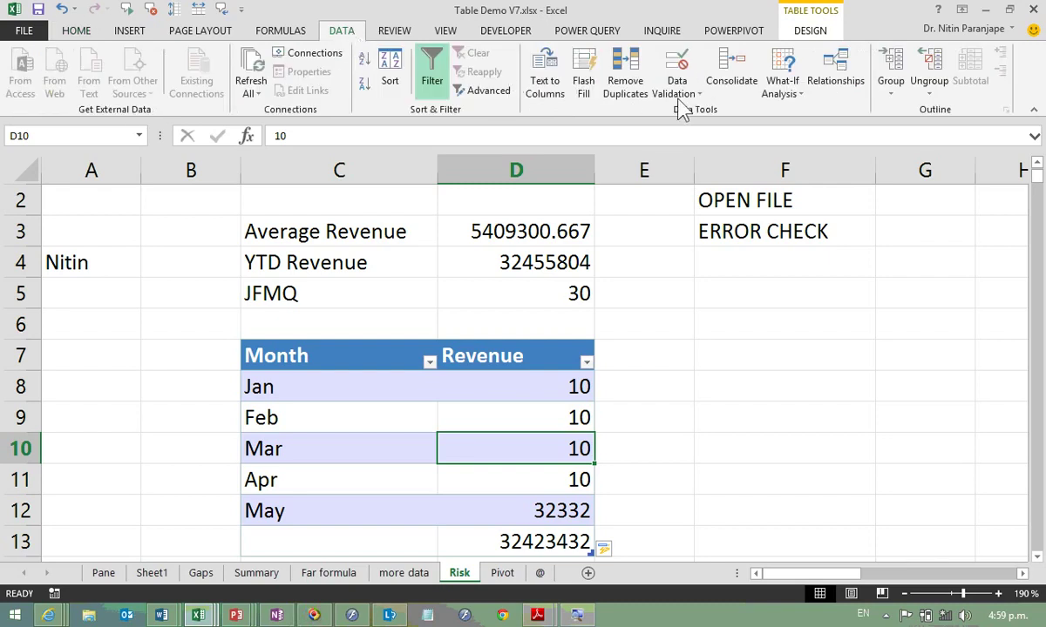
click(281, 31)
click(629, 72)
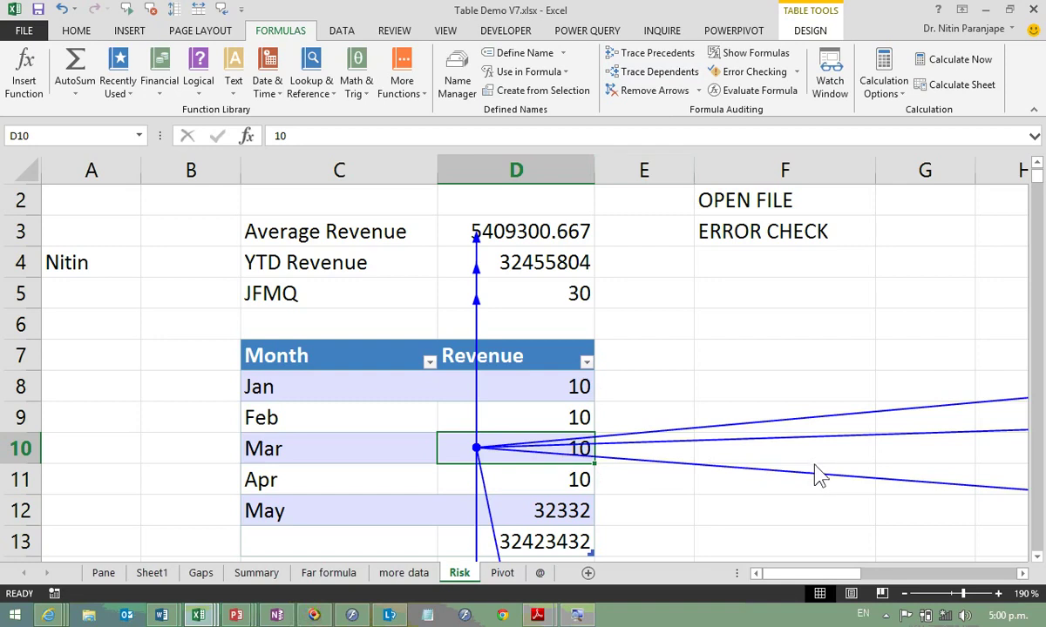
click(644, 91)
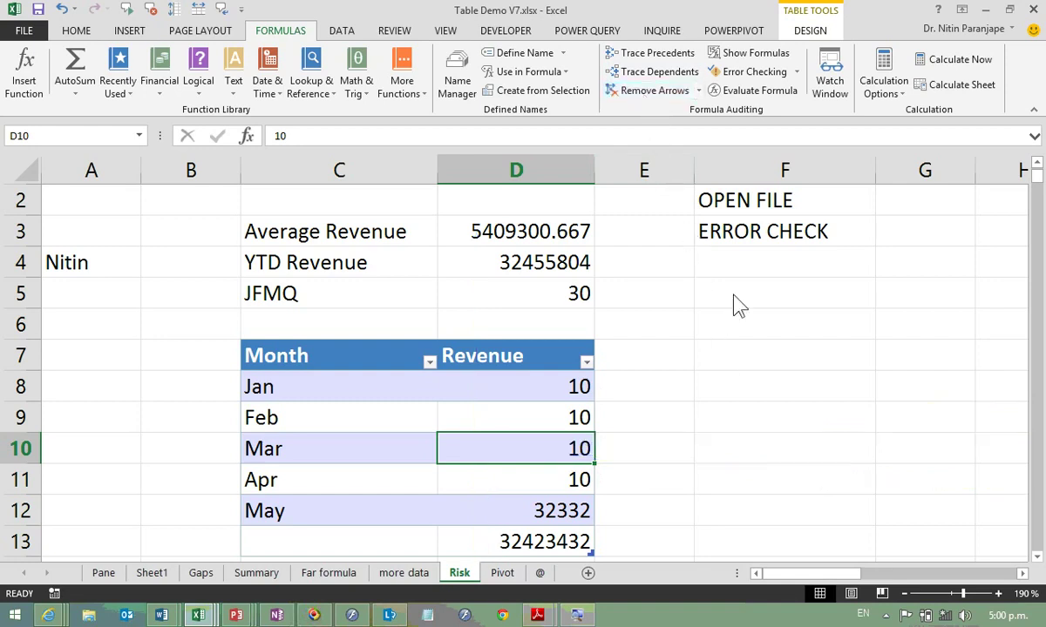
click(723, 399)
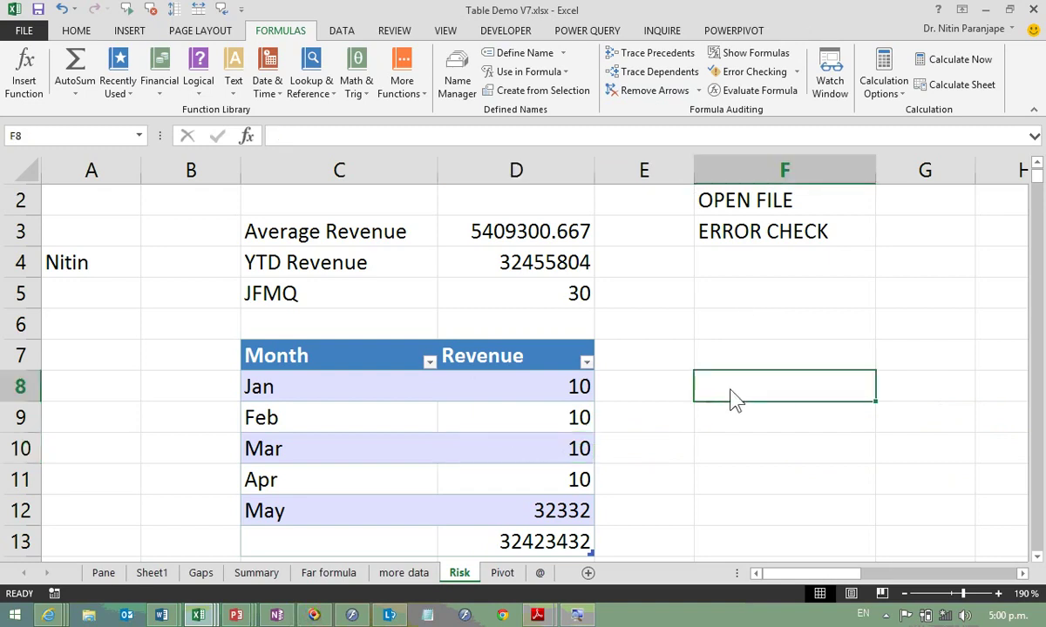
Step: Enter RAW DATA >>> TABLE and DO YOUR WORK in F4:F5
click(739, 267)
text(RAW)
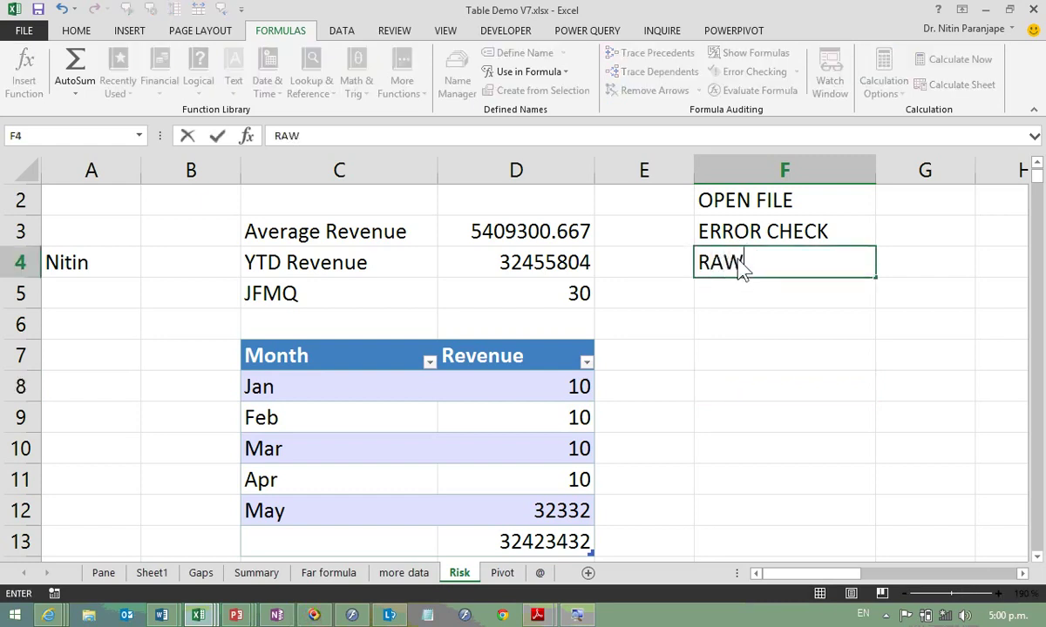
text( DATA >)
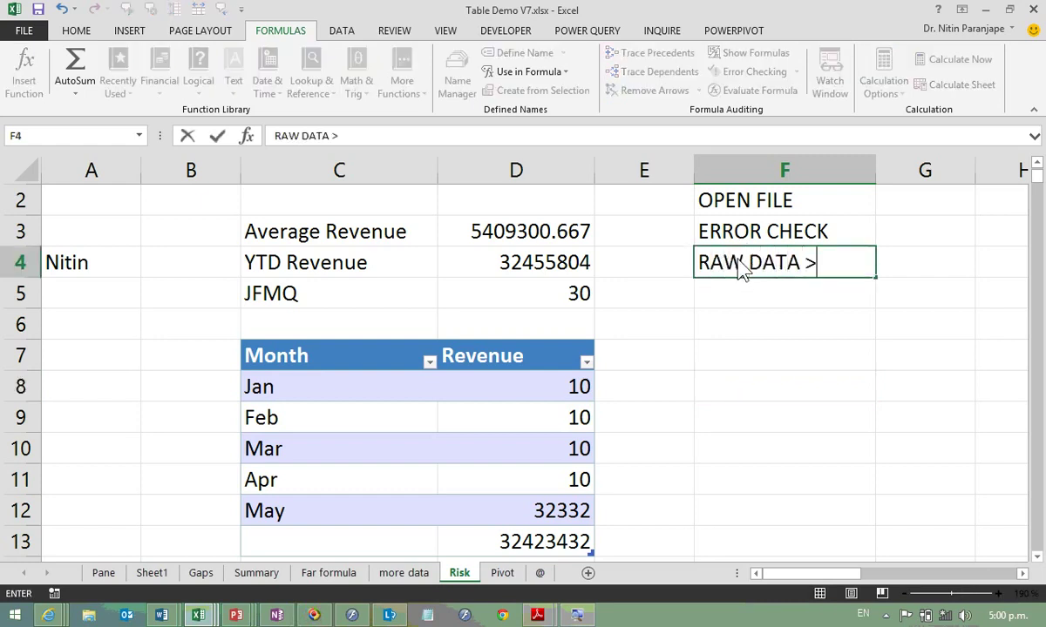
text(>> TABLE)
key(Return)
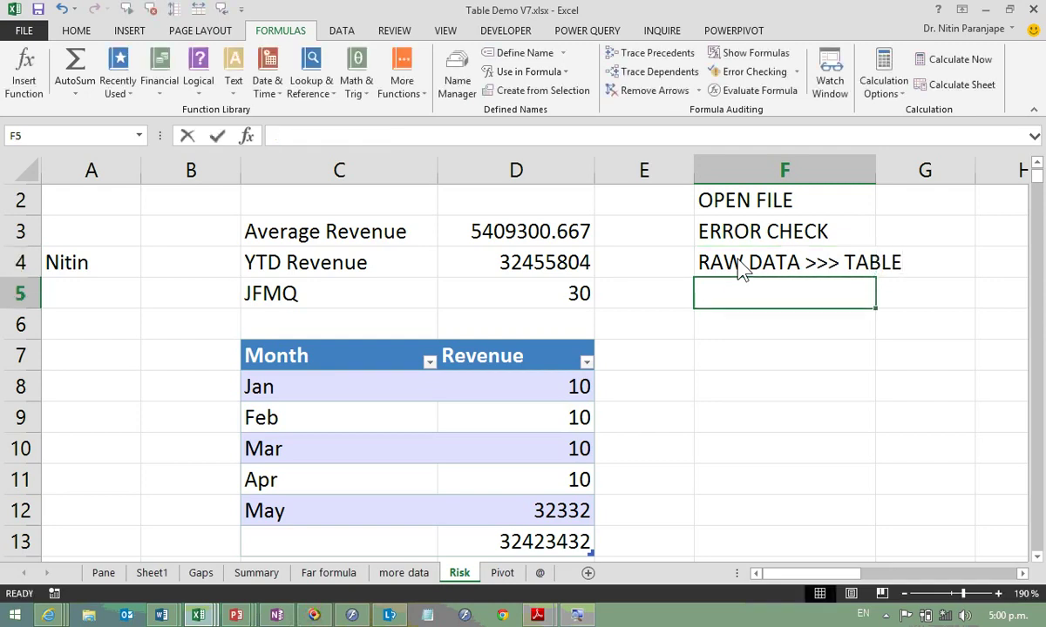
text(DO YOUR WO)
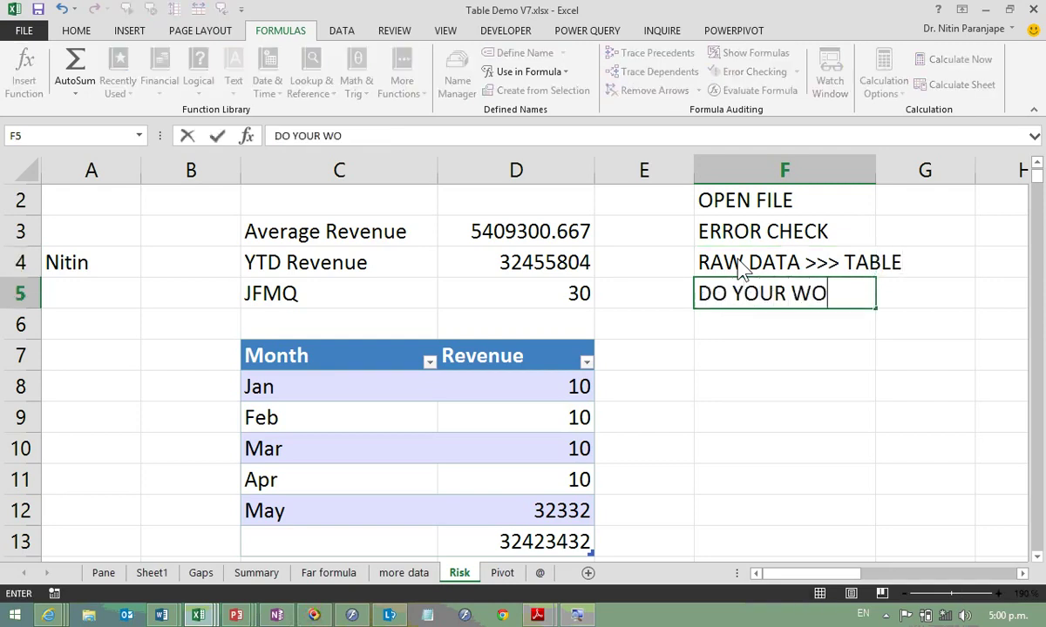
text(RK)
key(Return)
Step: Add an SOP heading in F1 and raise its font size to 20
key(Up)
key(Up)
key(Up)
key(Up)
key(Up)
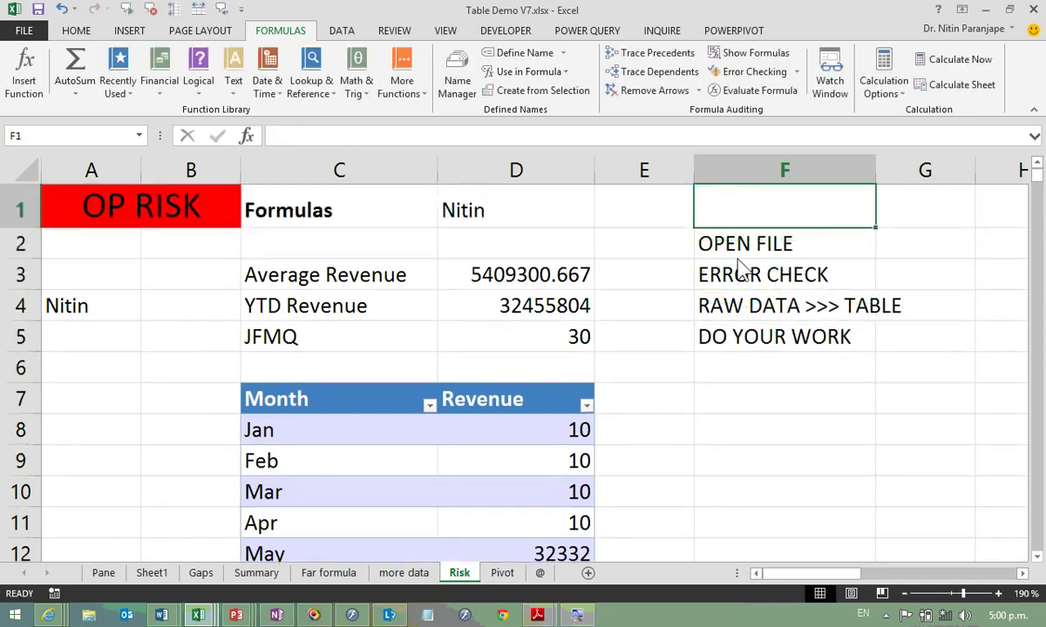
text(SOP)
key(Return)
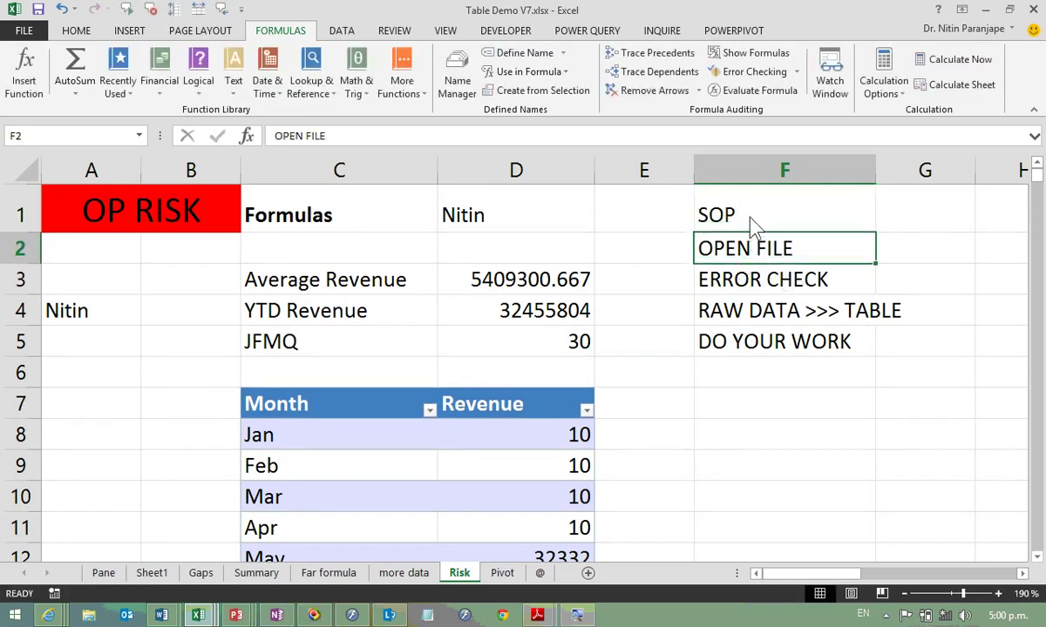
click(702, 203)
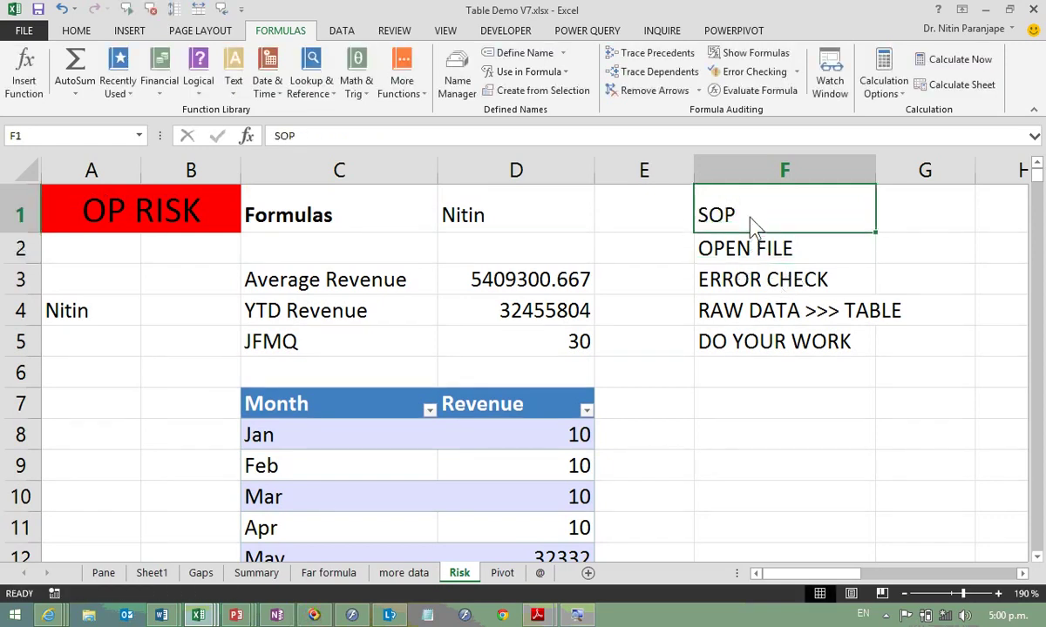
click(83, 30)
click(208, 58)
click(208, 59)
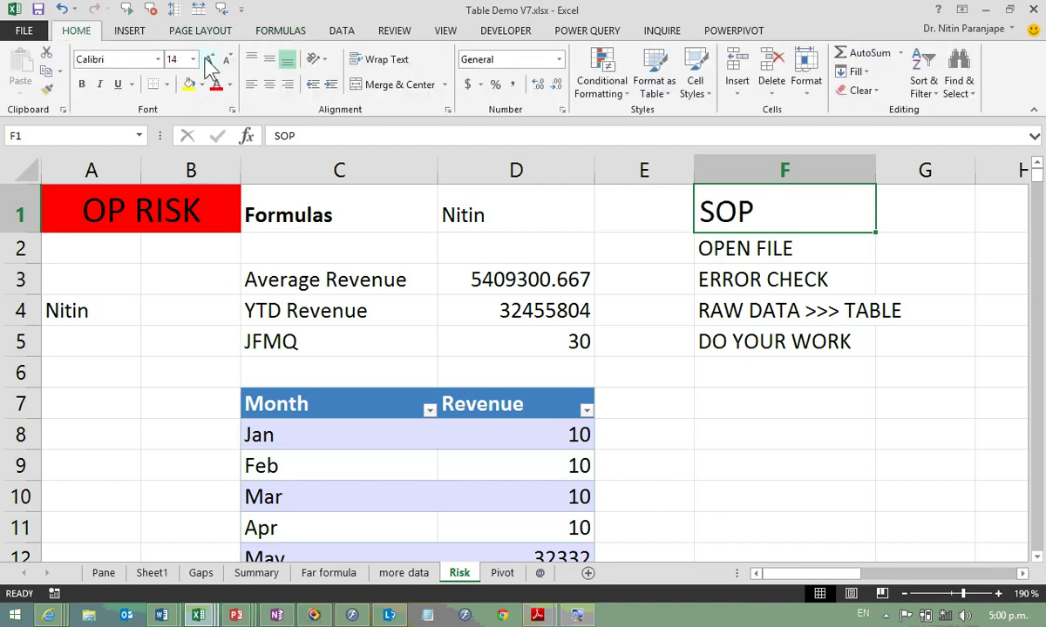
click(209, 59)
click(208, 58)
click(208, 59)
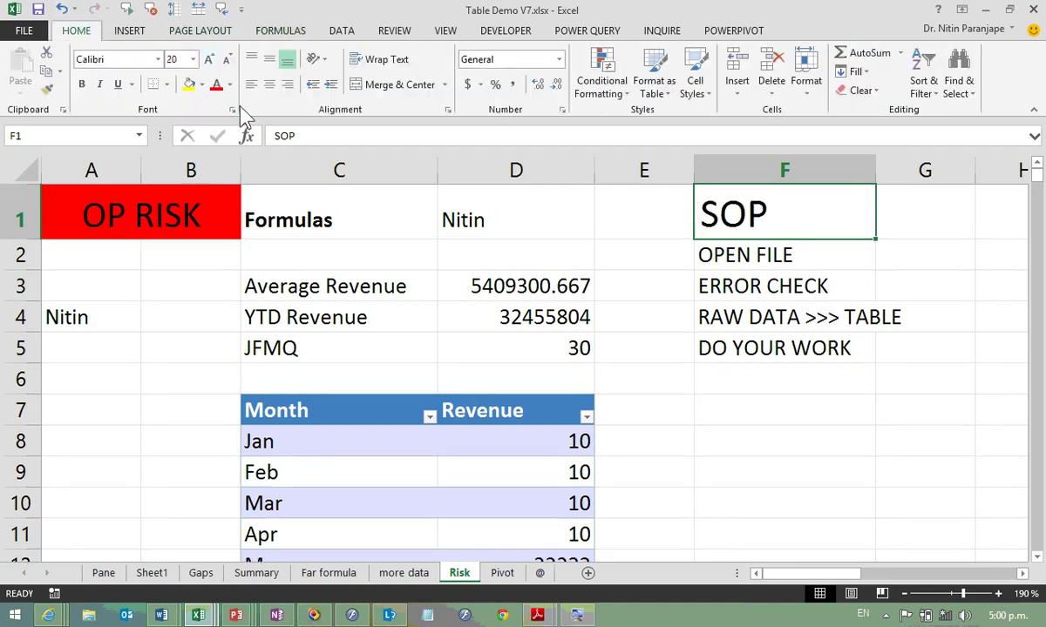
Step: Enter LISTOBJECT in F6
click(398, 285)
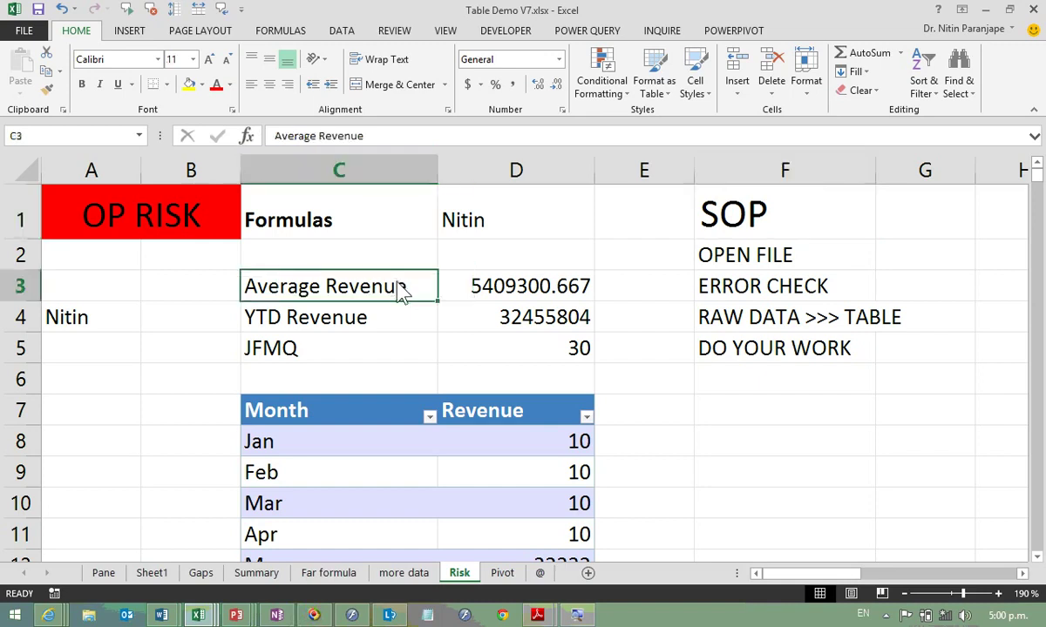
click(689, 385)
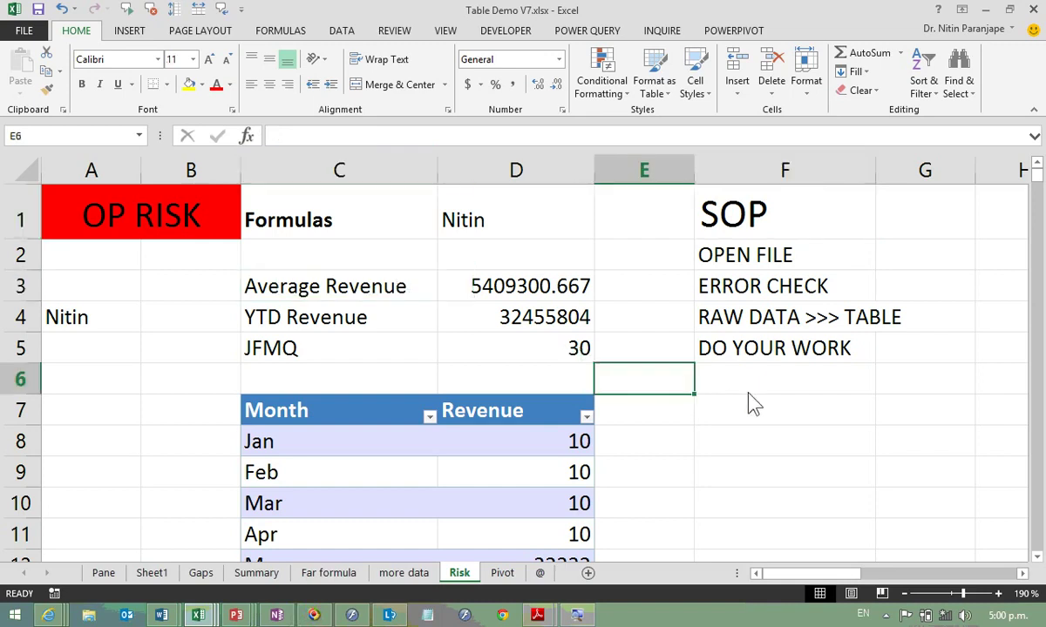
click(747, 388)
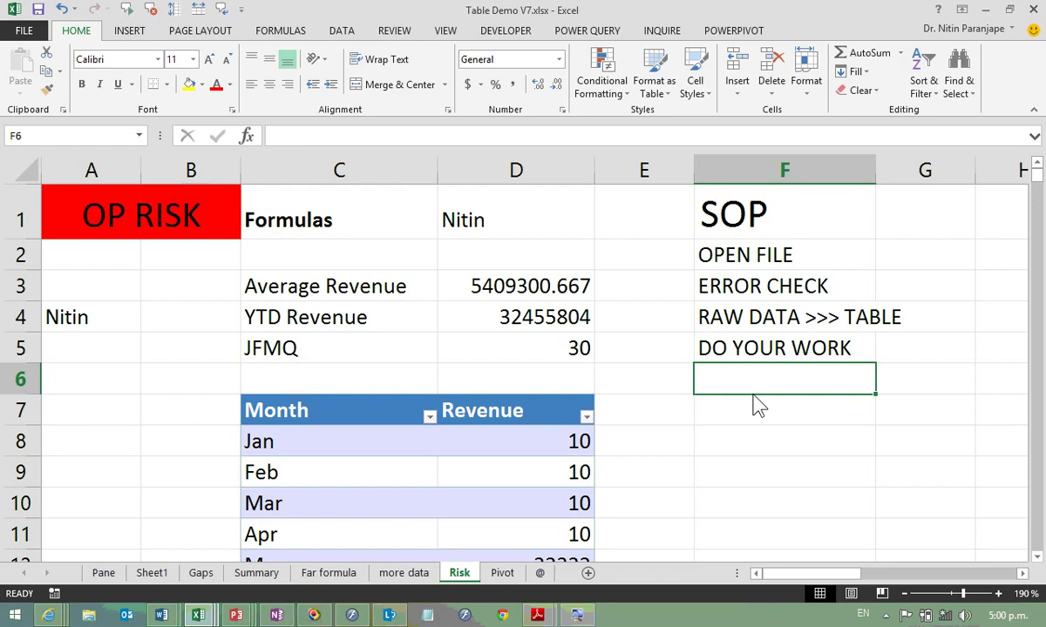
text(LIS)
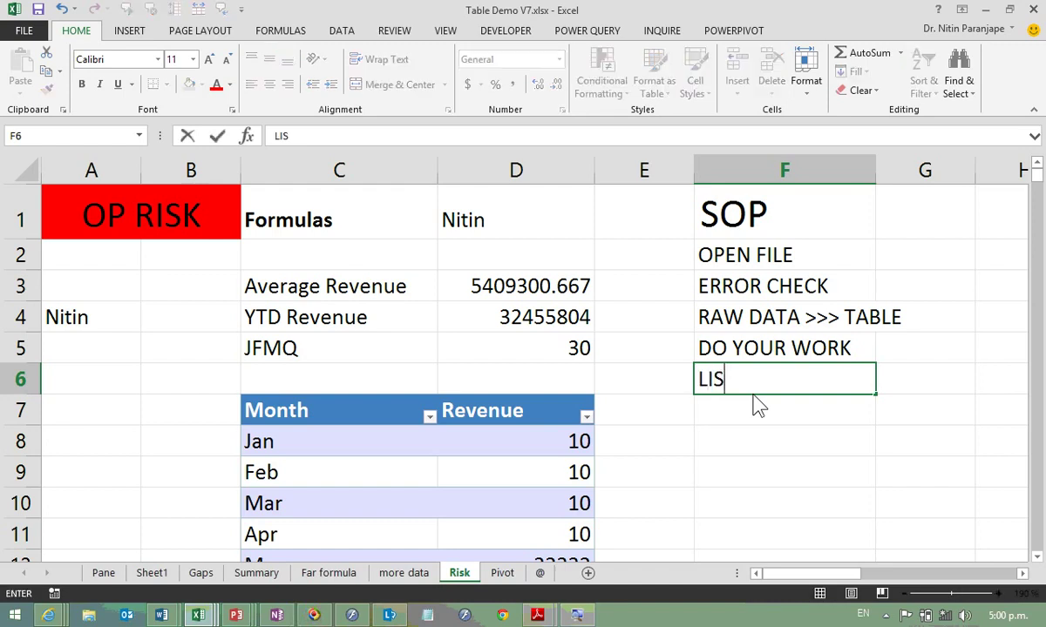
text(TOBJECT)
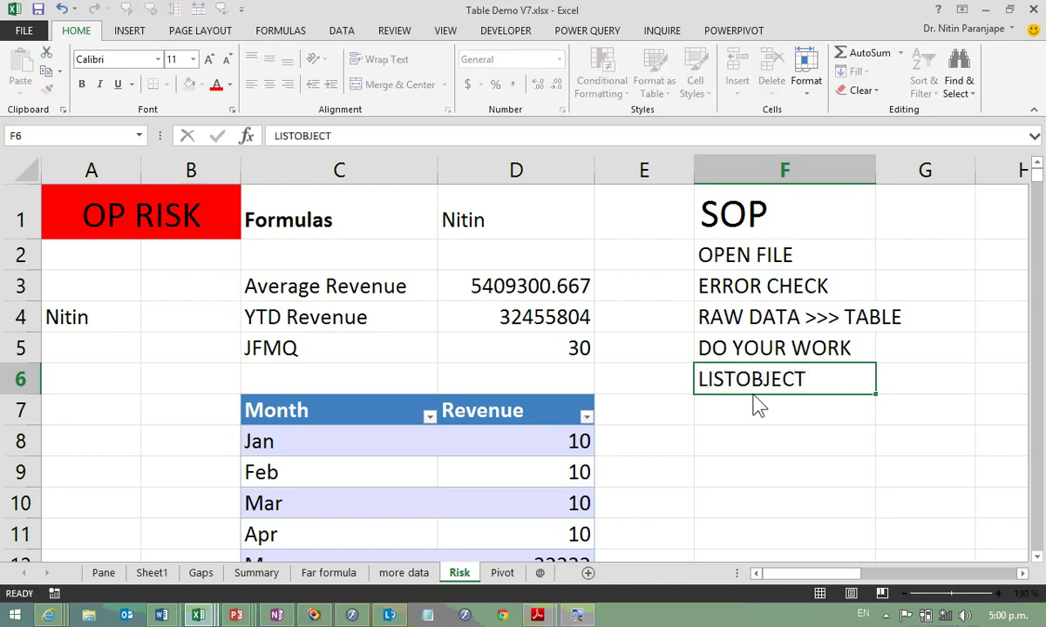
key(Return)
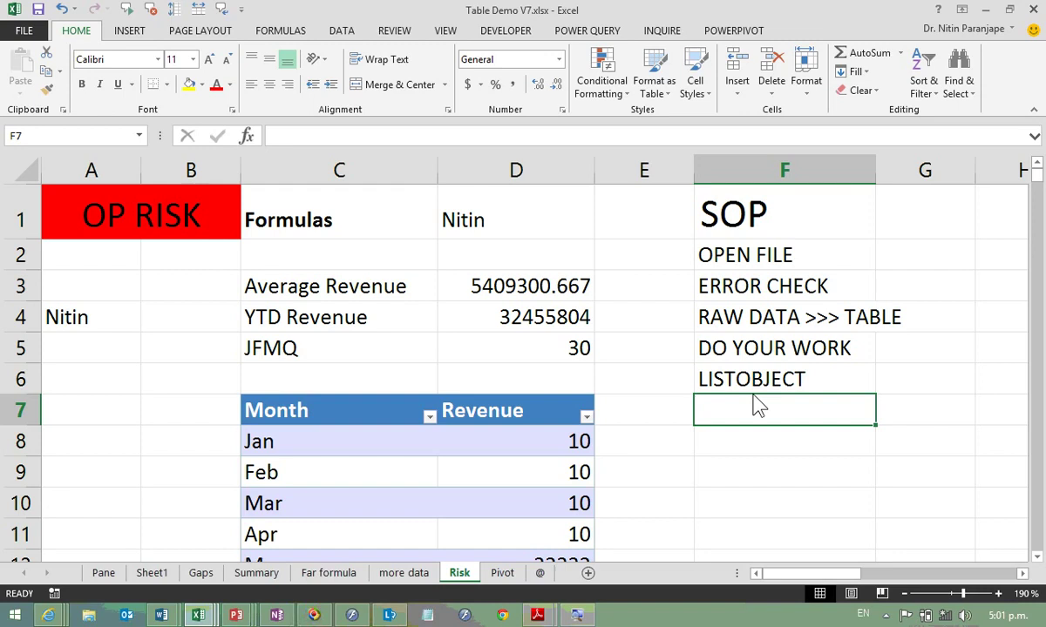
Step: Inspect the AVERAGE formula in D3 without changes, then switch to OneNote
key(alt)
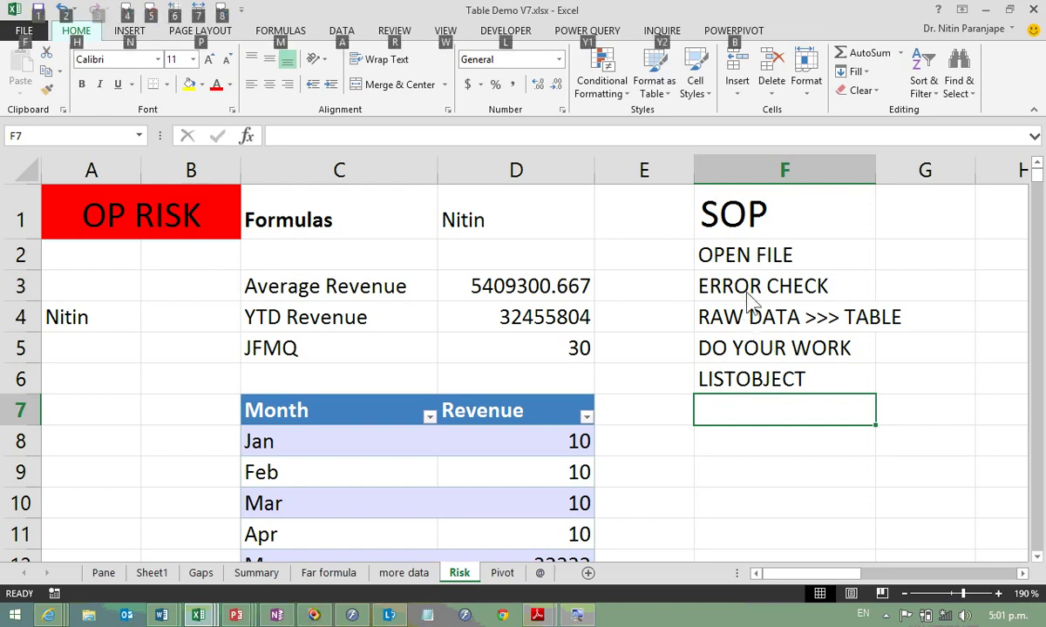
double_click(460, 297)
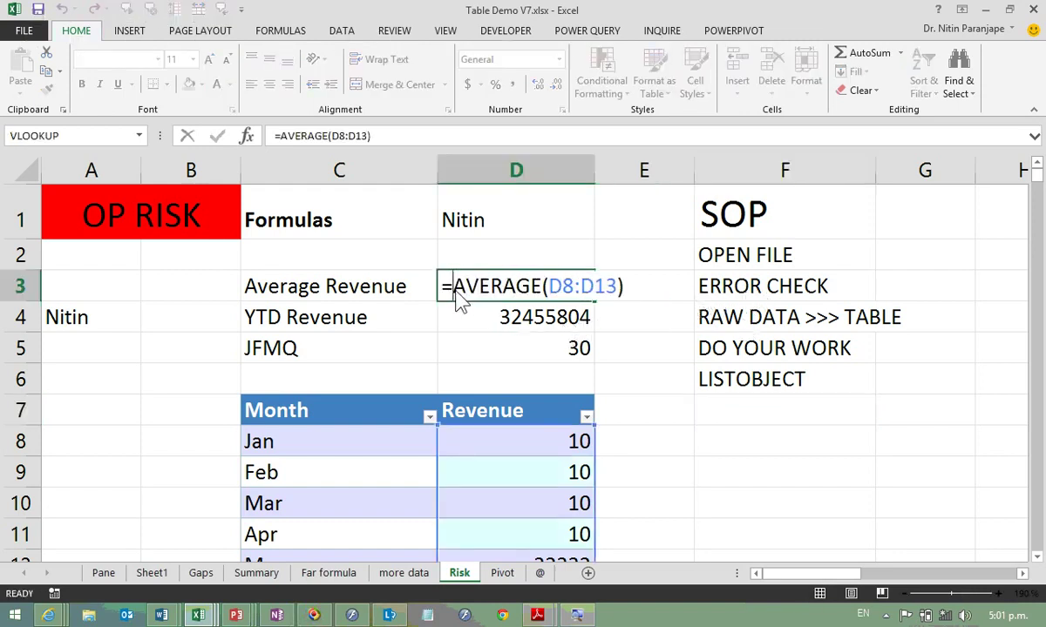
key(Escape)
key(alt+Tab)
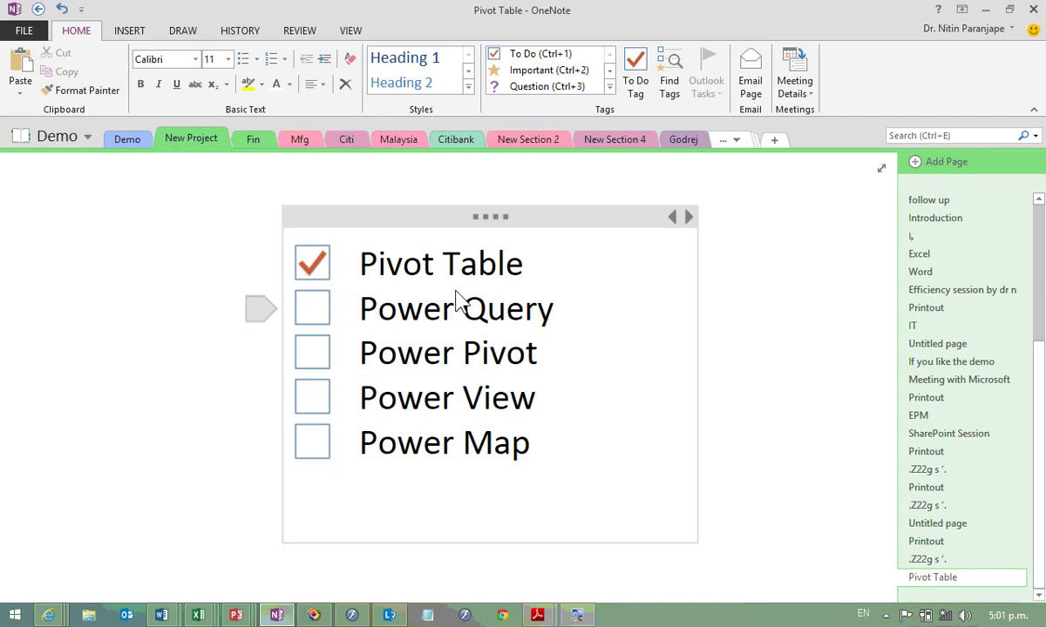
key(alt+Tab)
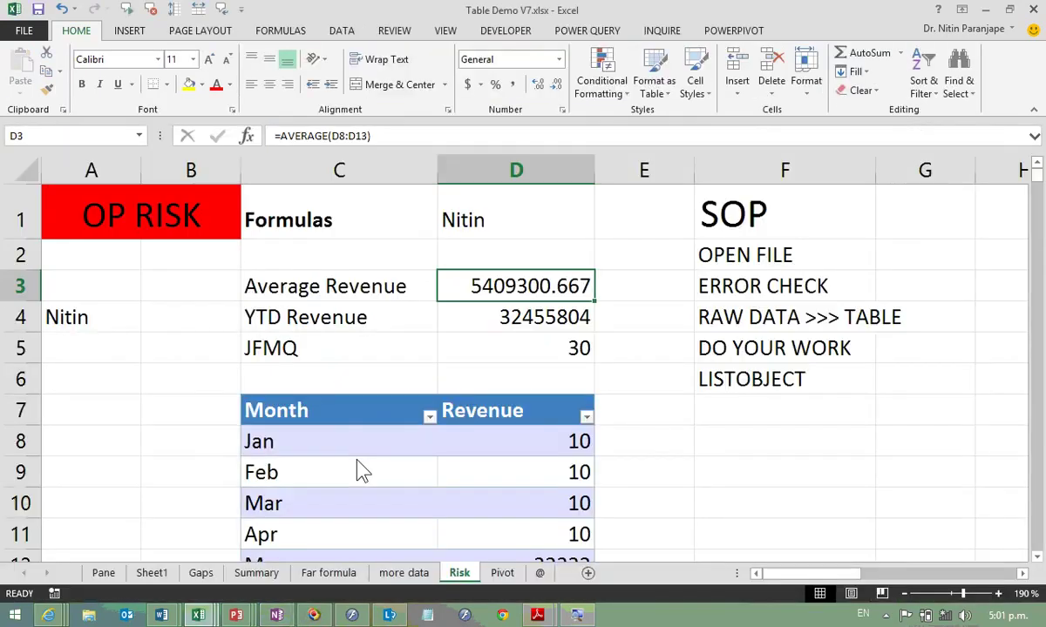
click(360, 470)
click(369, 450)
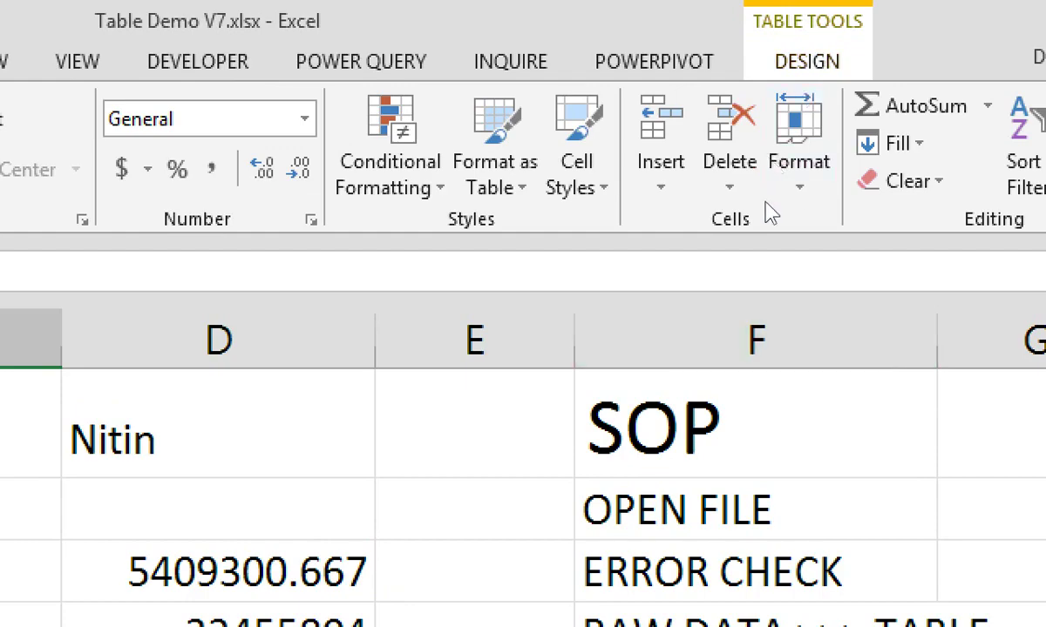
key(Right)
key(Right)
key(Right)
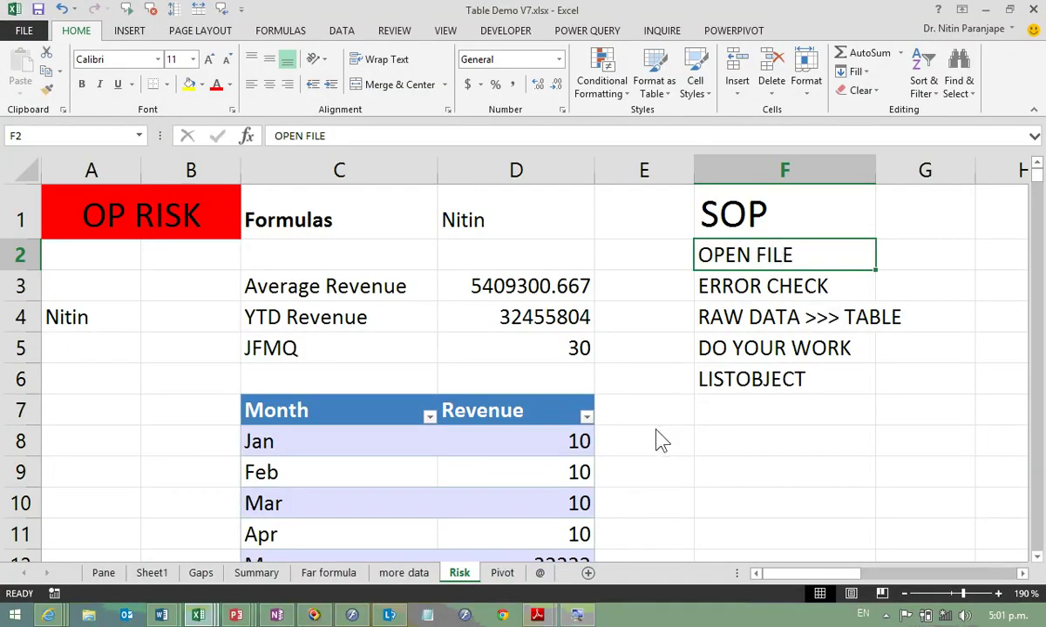
click(577, 449)
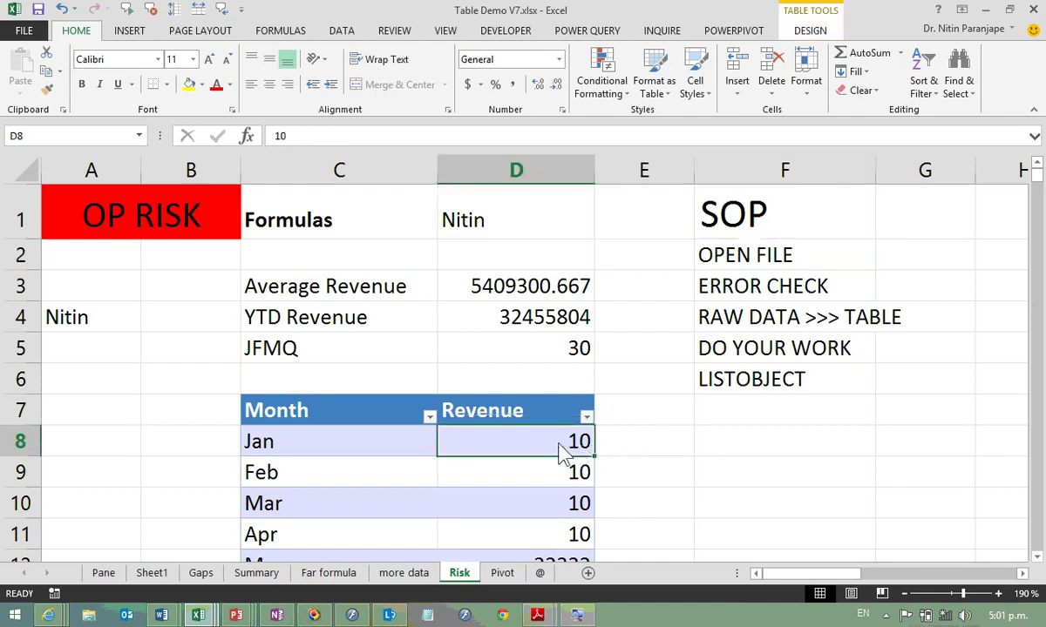
Step: Convert the Month/Revenue table to a range, then undo to restore the table
click(810, 31)
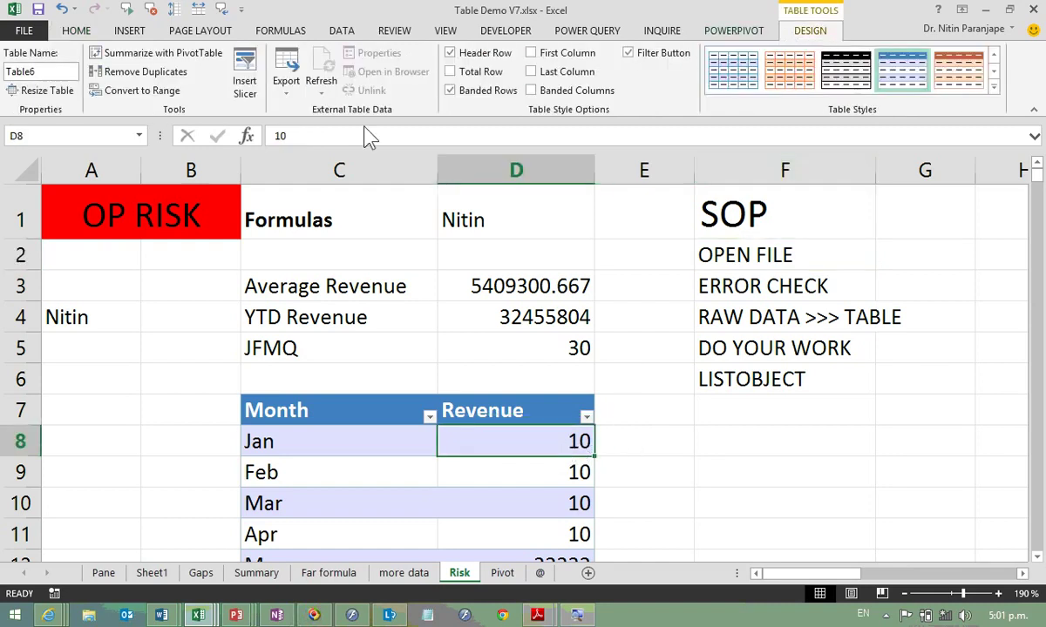
click(161, 91)
click(487, 354)
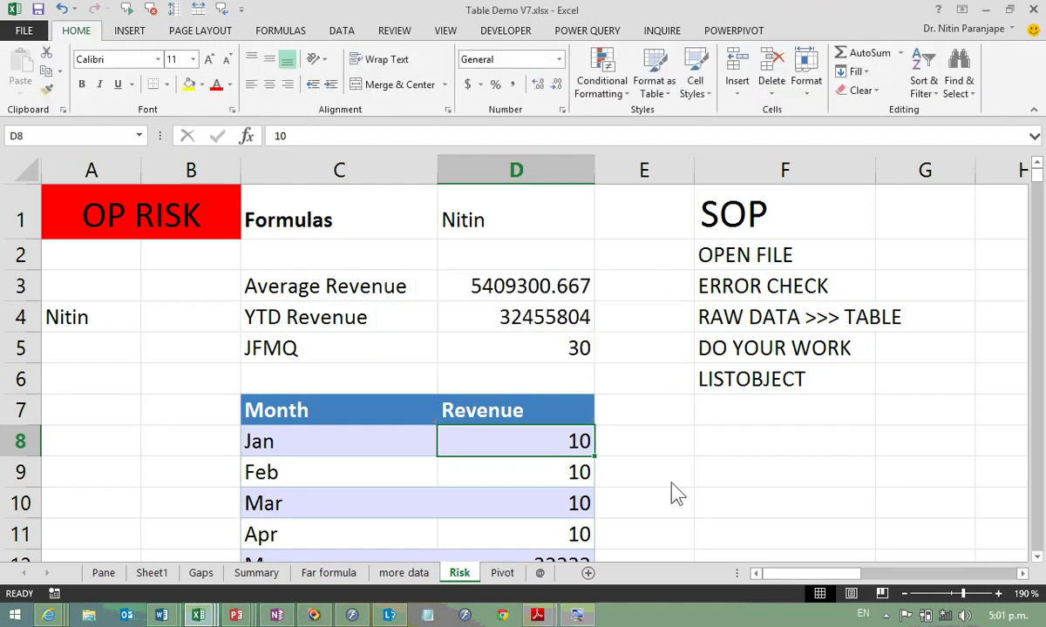
click(671, 483)
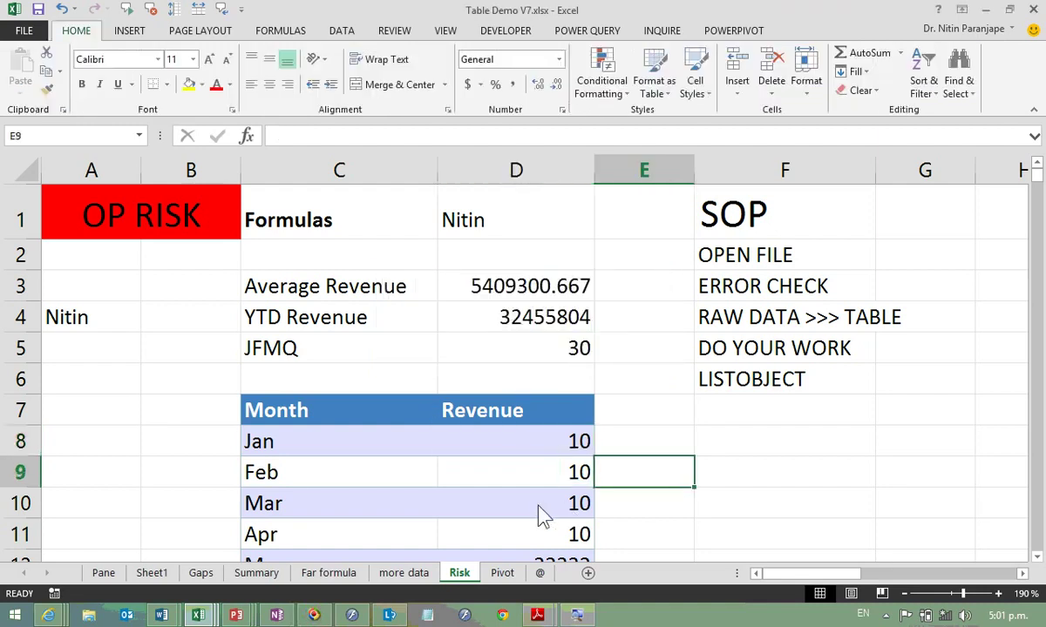
click(540, 510)
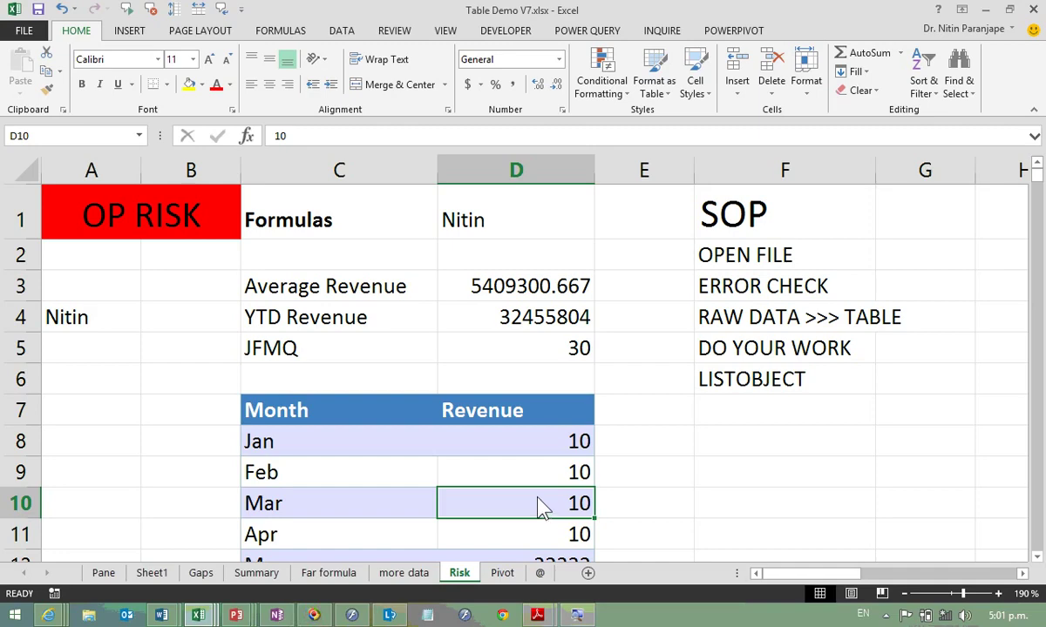
key(ctrl+z)
Step: Apply the plain Light None style to the Month/Revenue table
click(810, 30)
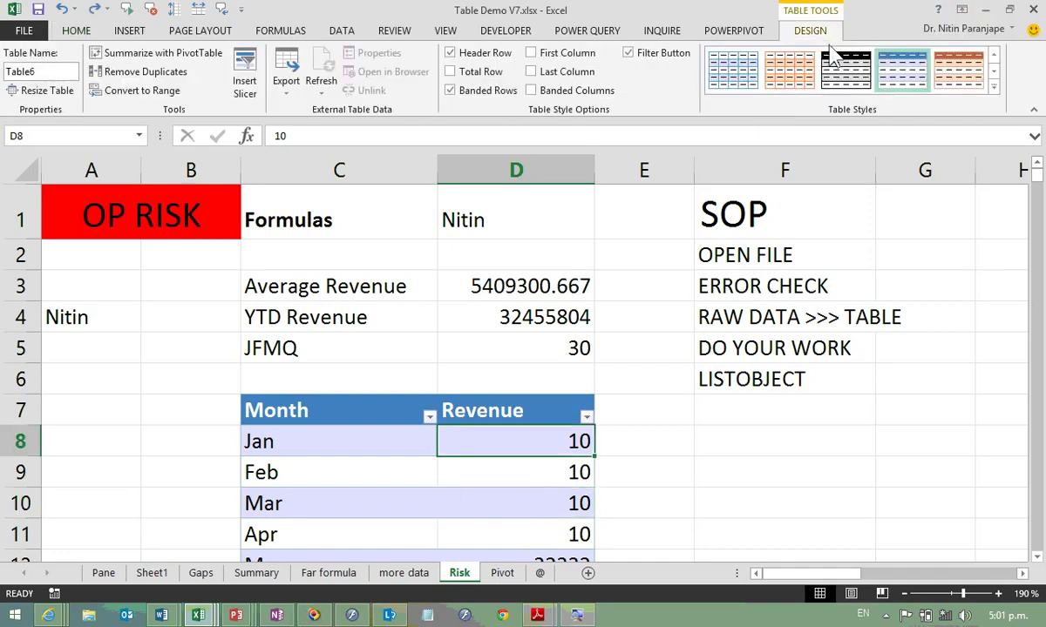
click(996, 94)
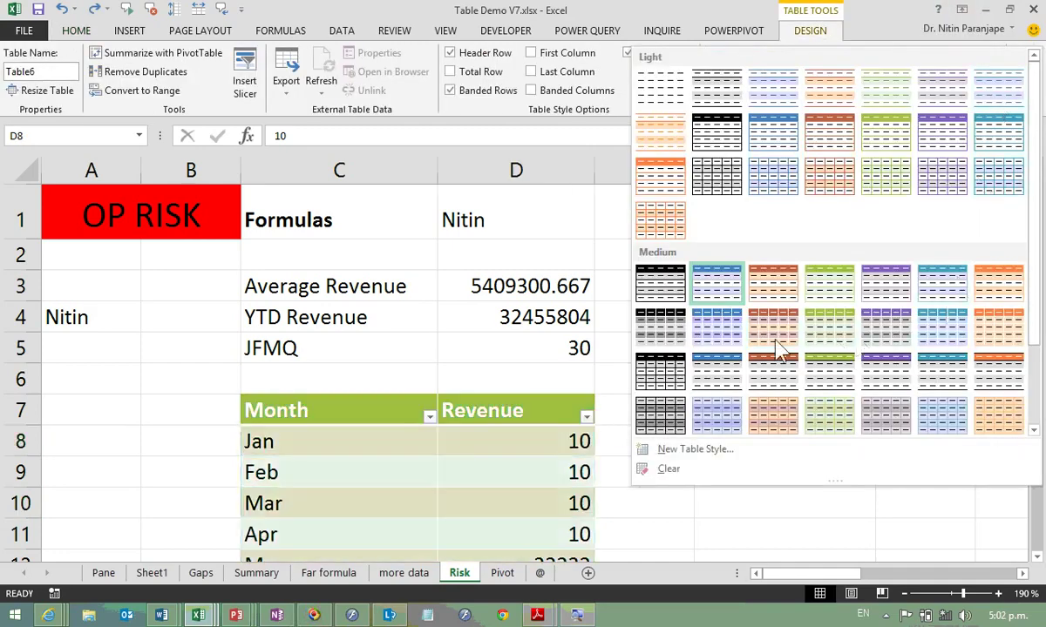
click(662, 90)
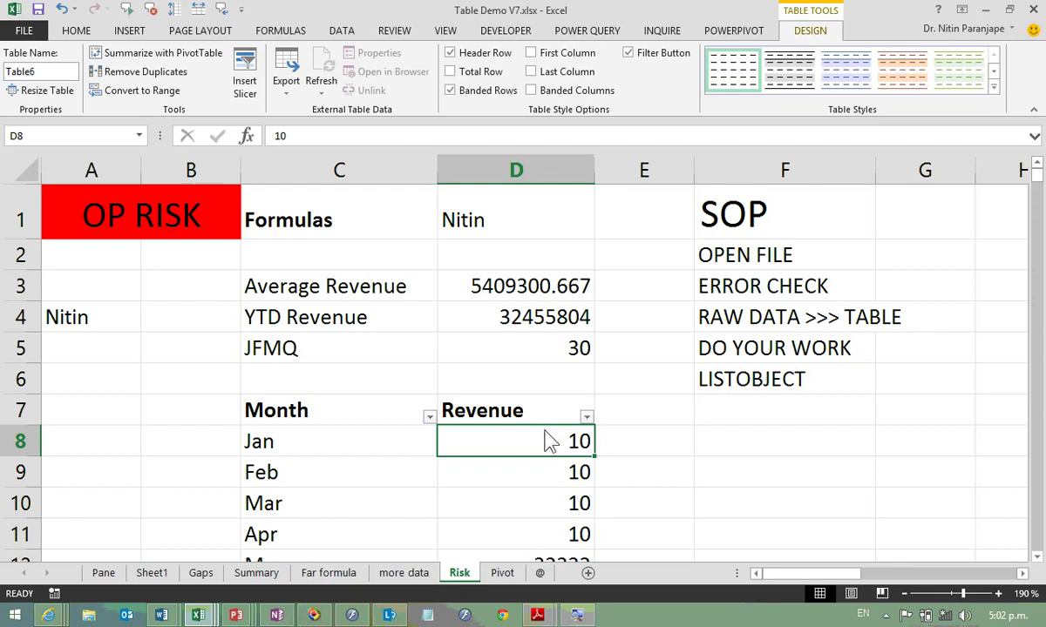
scroll(551, 439, down, 2)
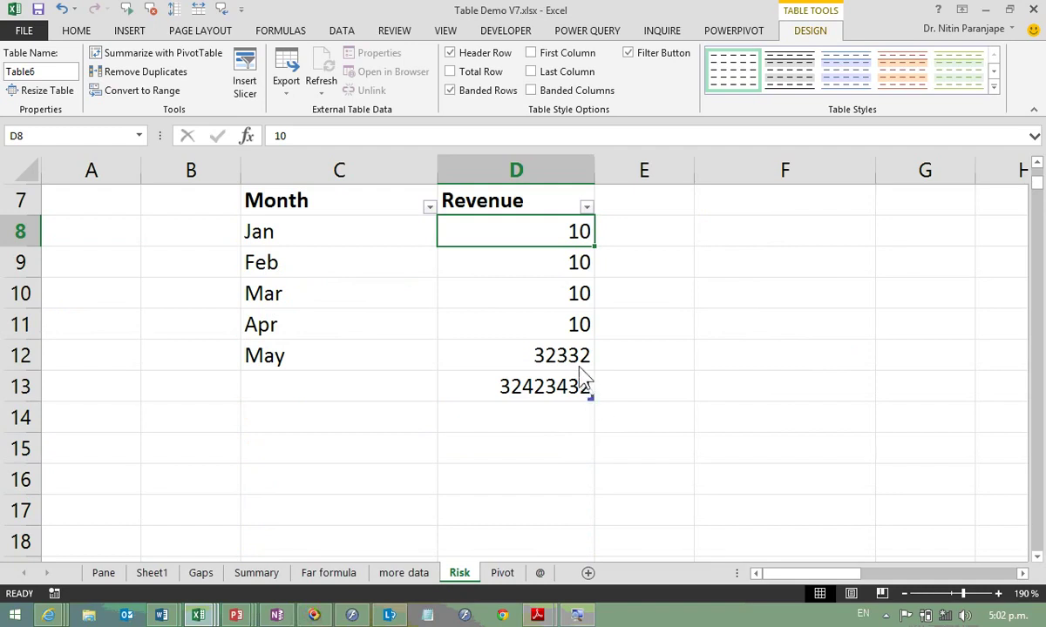
click(552, 306)
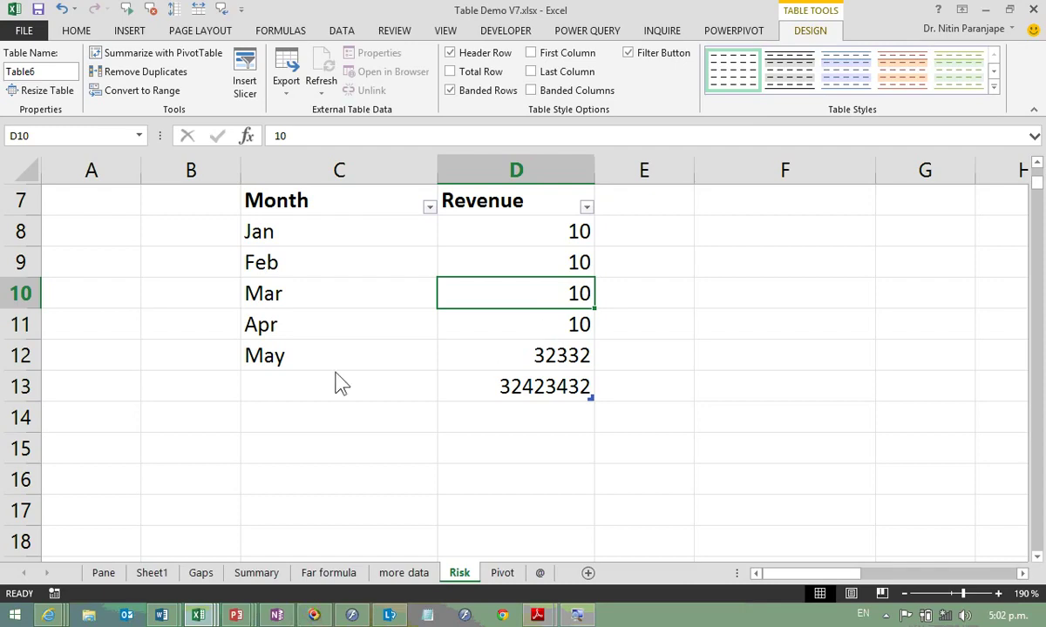
Step: Leave the File info page without saving and return to OneNote's Pivot Table page
key(alt+f)
key(c)
key(Escape)
key(alt+Tab)
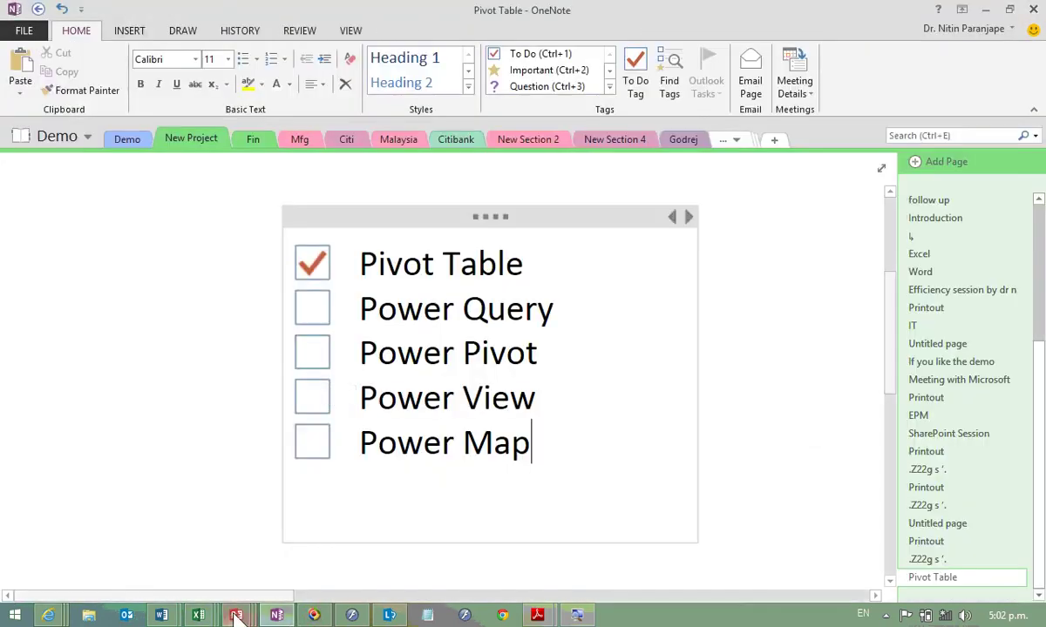
mouse_move(198, 615)
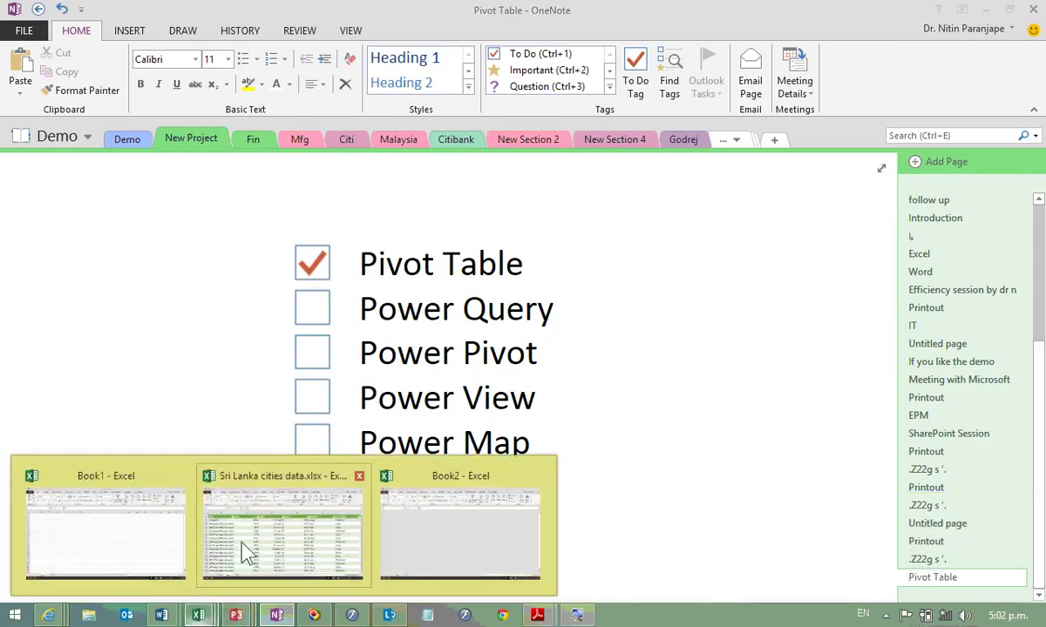
Step: Open the Table Demo V7 workbook from the recent workbooks list
click(243, 549)
key(alt+f)
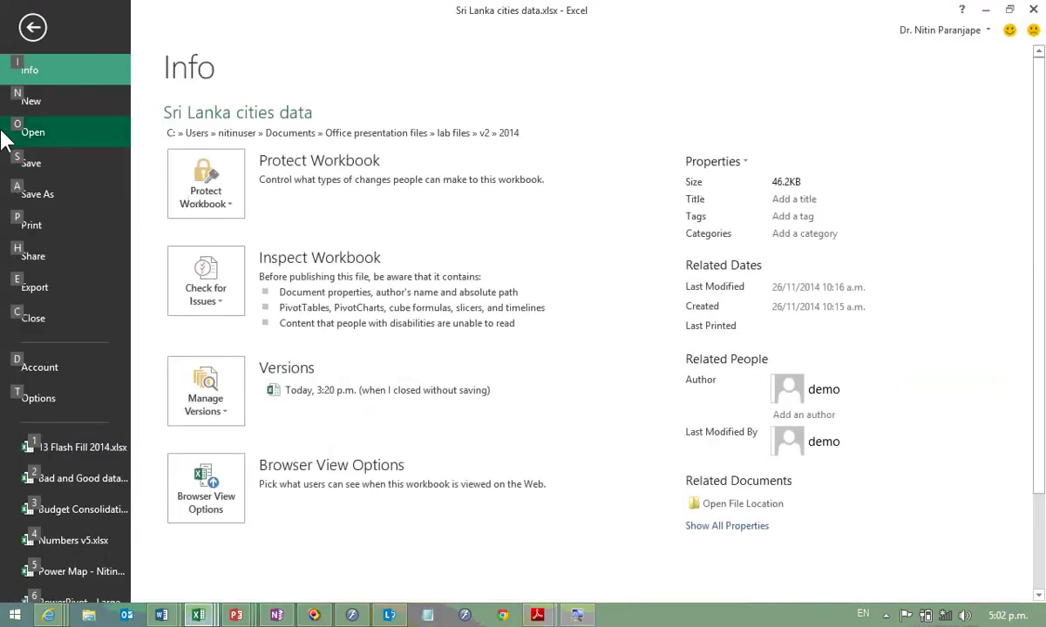
click(33, 133)
click(525, 373)
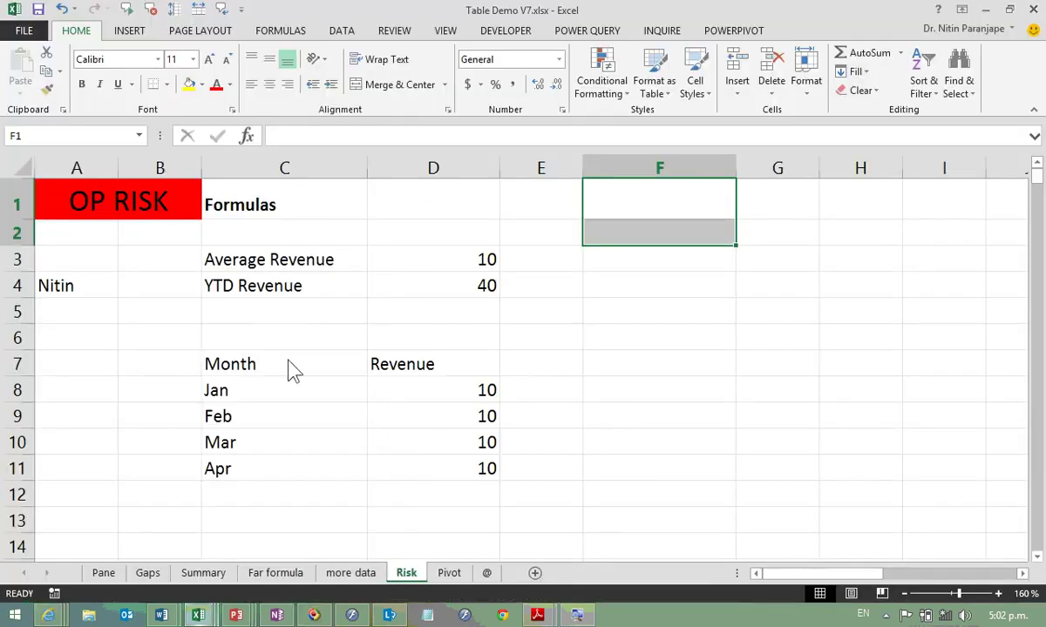
Step: Make the Month and Revenue headers in C7:D7 bold red text on yellow fill
drag(289, 369, 446, 366)
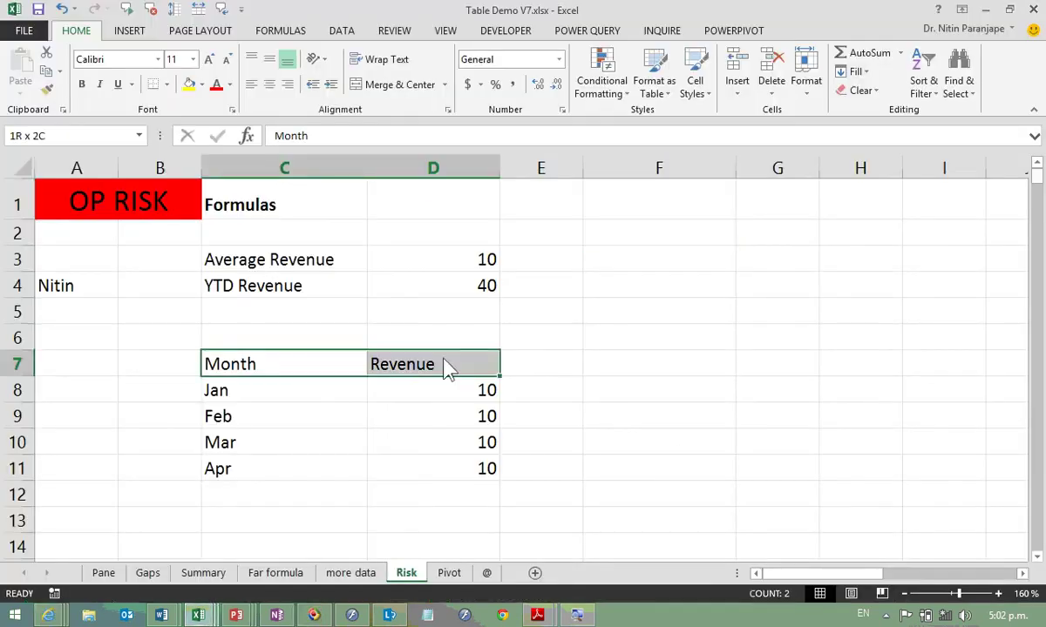
click(188, 84)
click(216, 84)
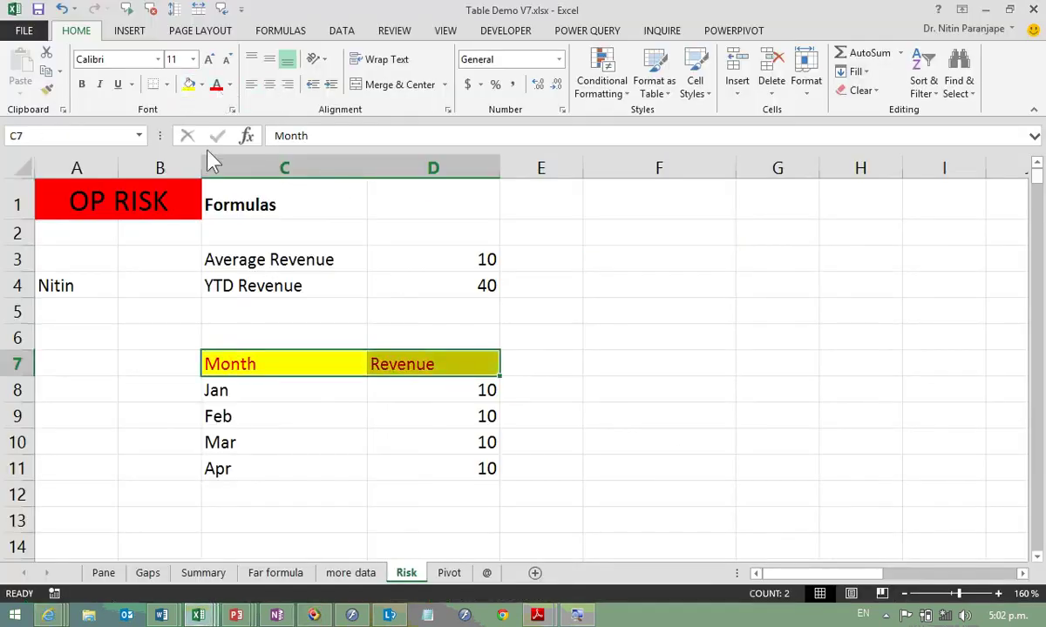
key(ctrl+b)
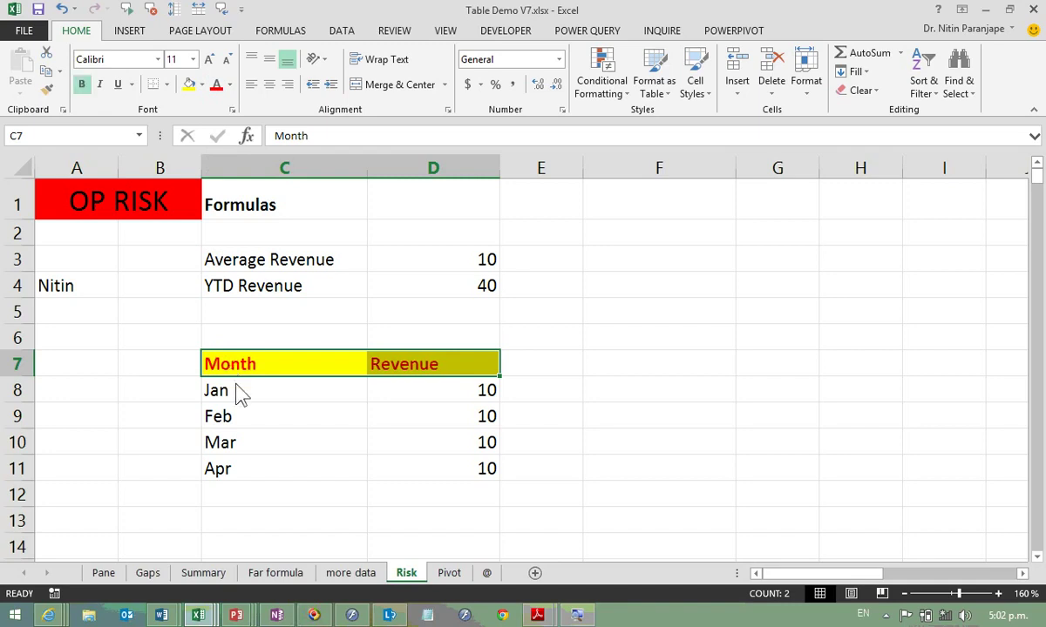
Step: Convert C7:D11 into a table with headers
mouse_move(246, 367)
mouse_down()
mouse_move(377, 486)
mouse_move(401, 477)
mouse_up()
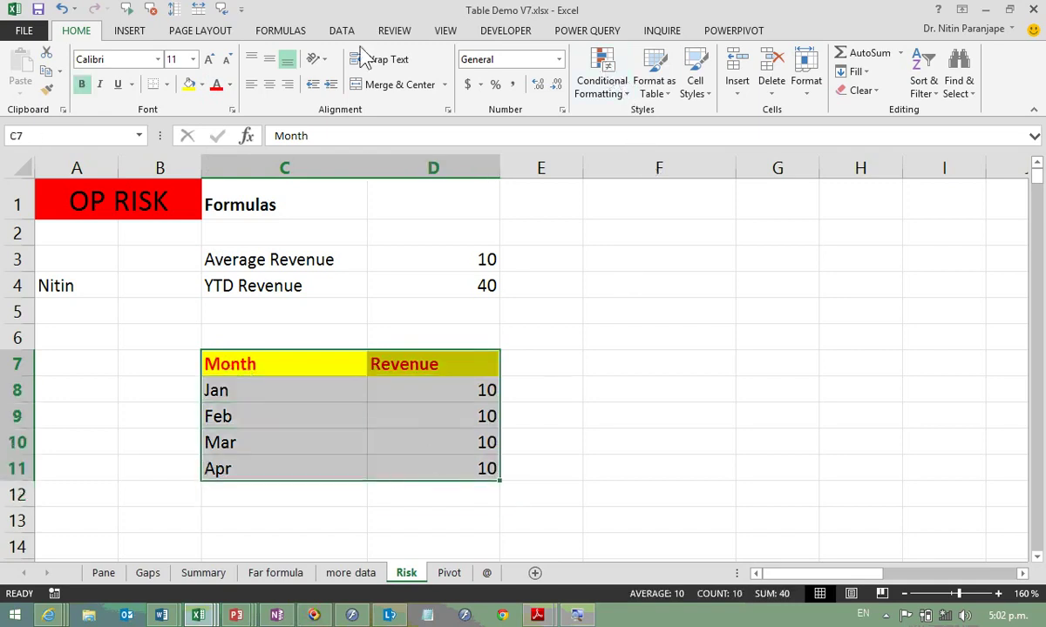
click(127, 35)
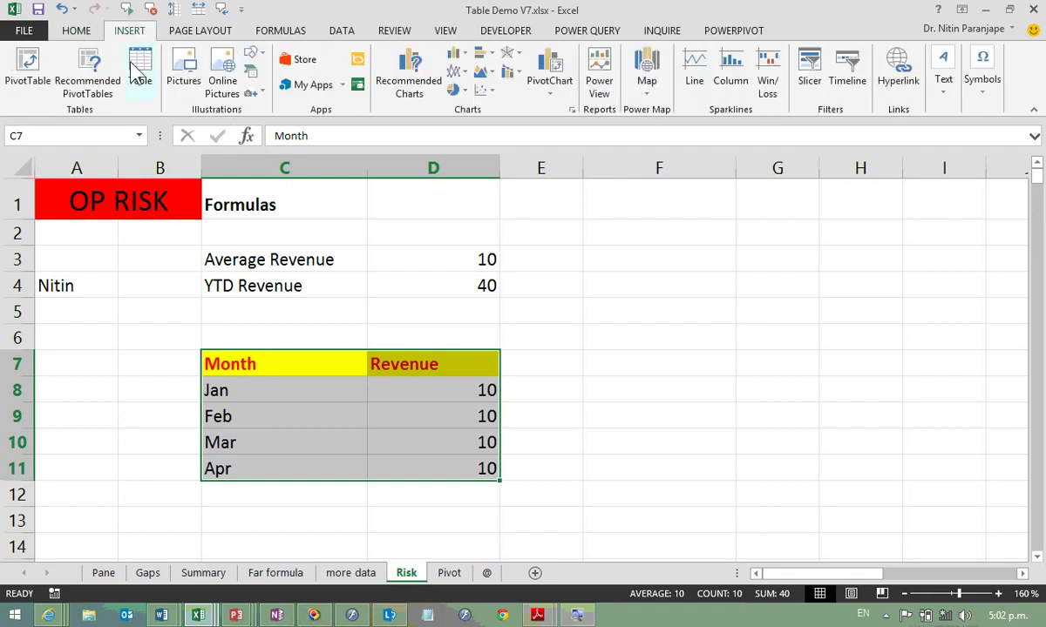
click(135, 68)
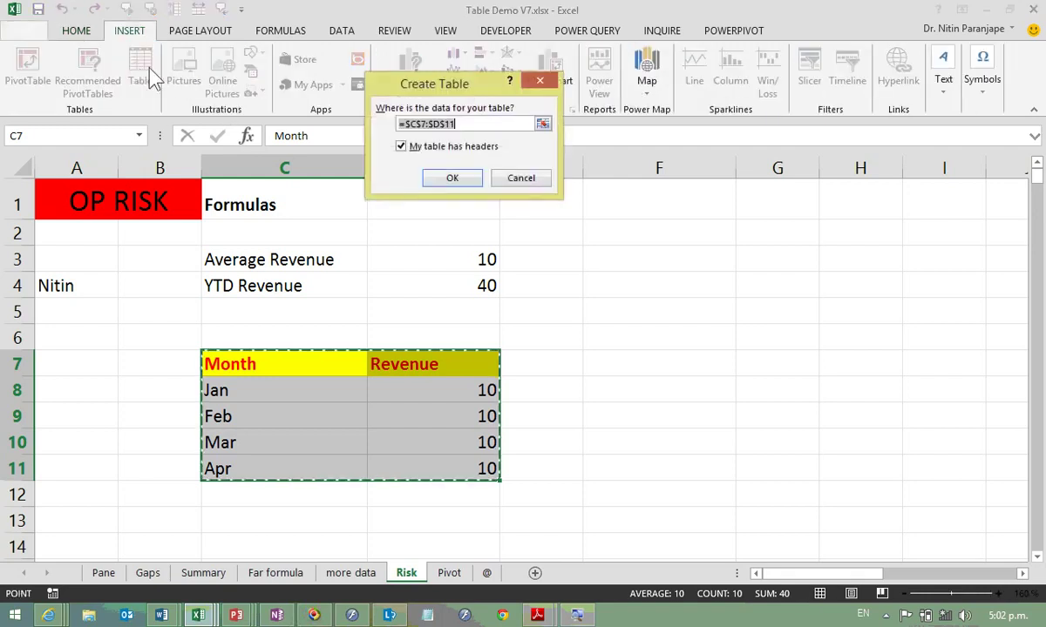
click(468, 183)
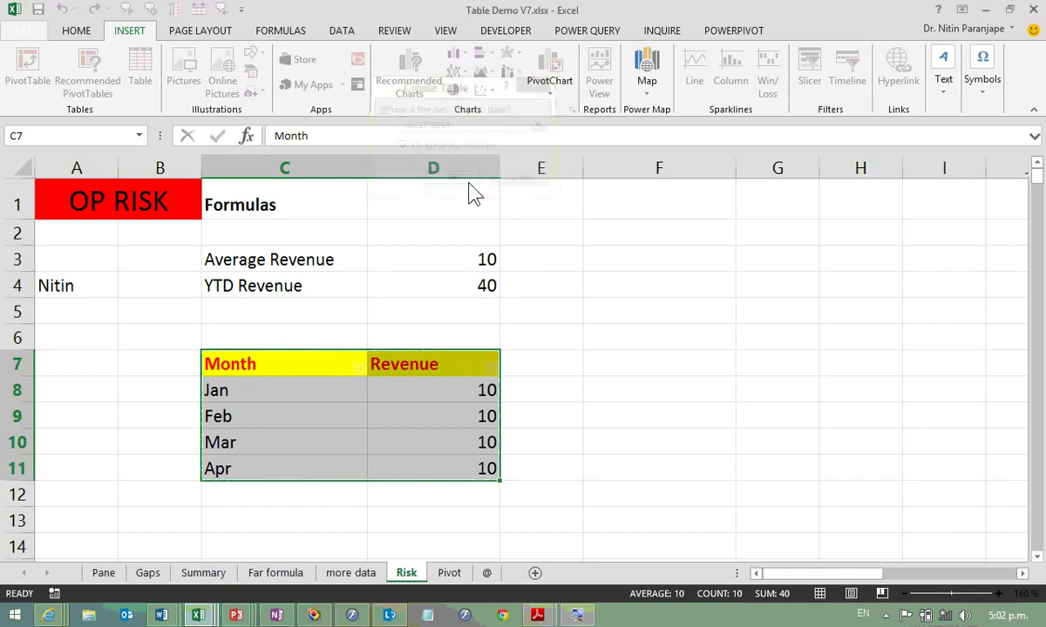
click(427, 420)
Step: Apply the orange table style to the Month/Revenue table and browse more colour styles
click(419, 371)
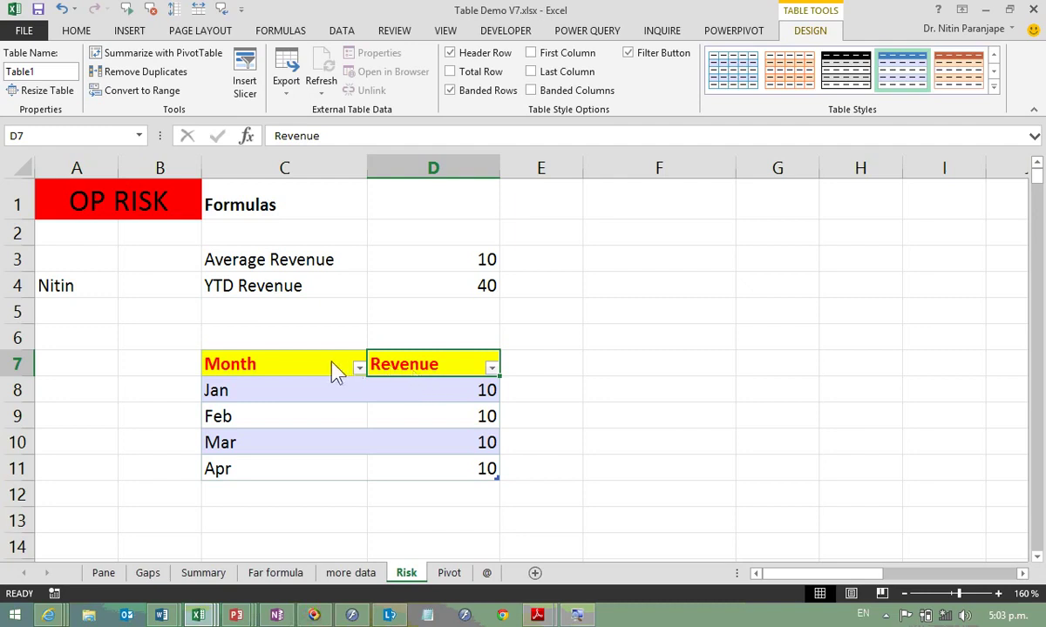
drag(339, 366, 423, 377)
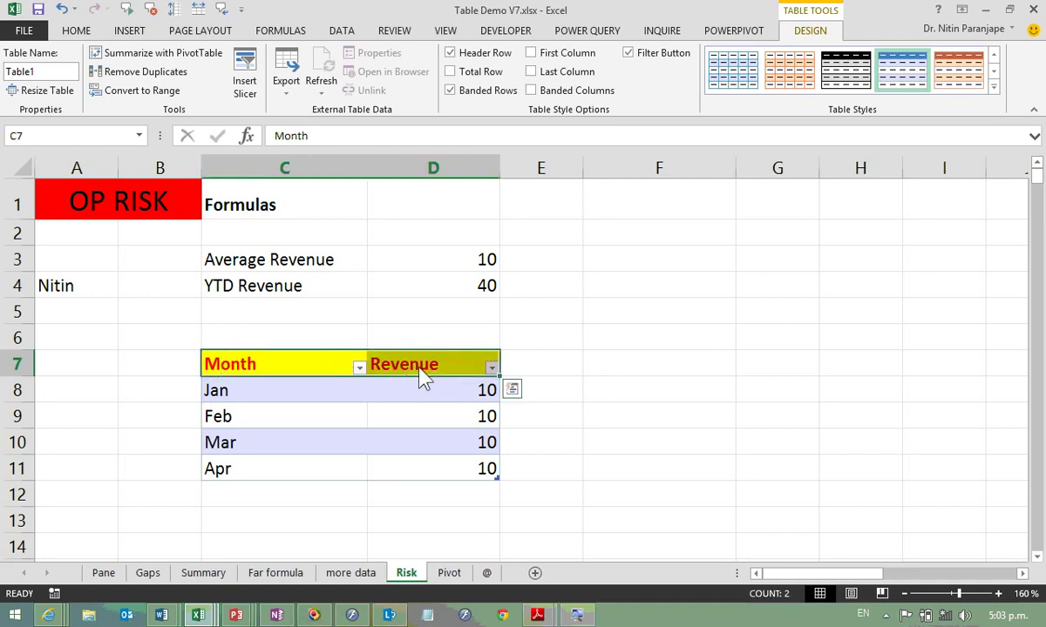
click(422, 376)
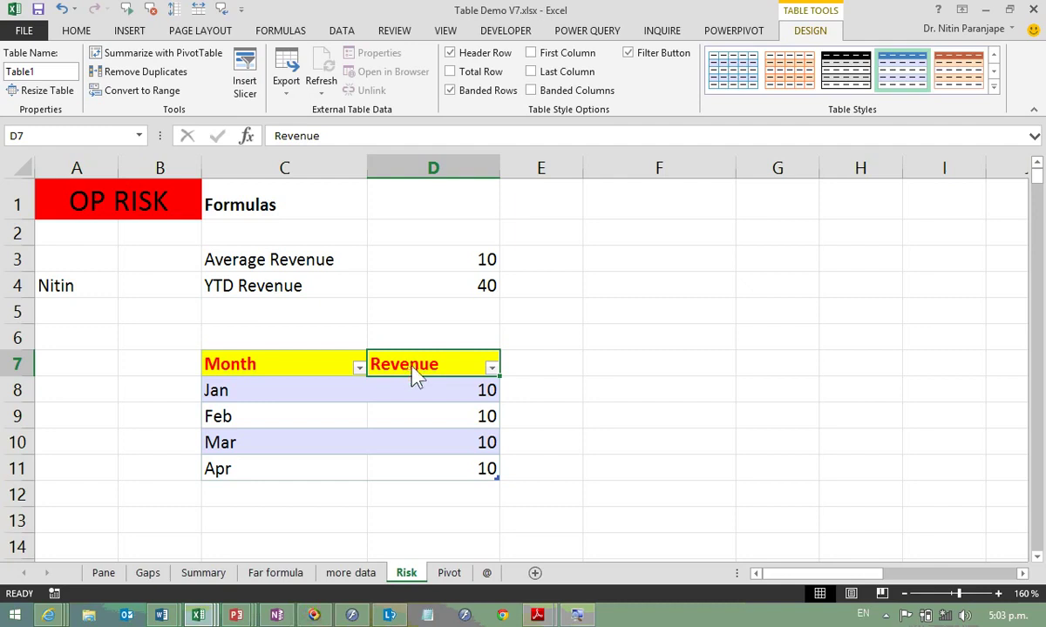
click(958, 70)
click(993, 72)
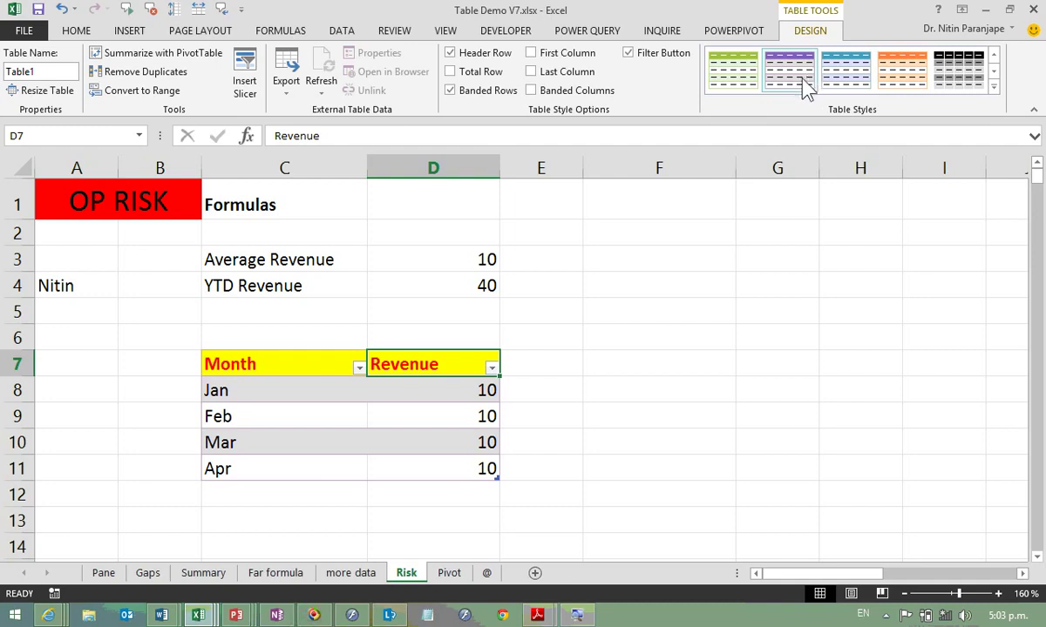
Step: Apply purple Table Style Medium 5 with Apply and Clear Formatting, then select cell F4
right_click(803, 77)
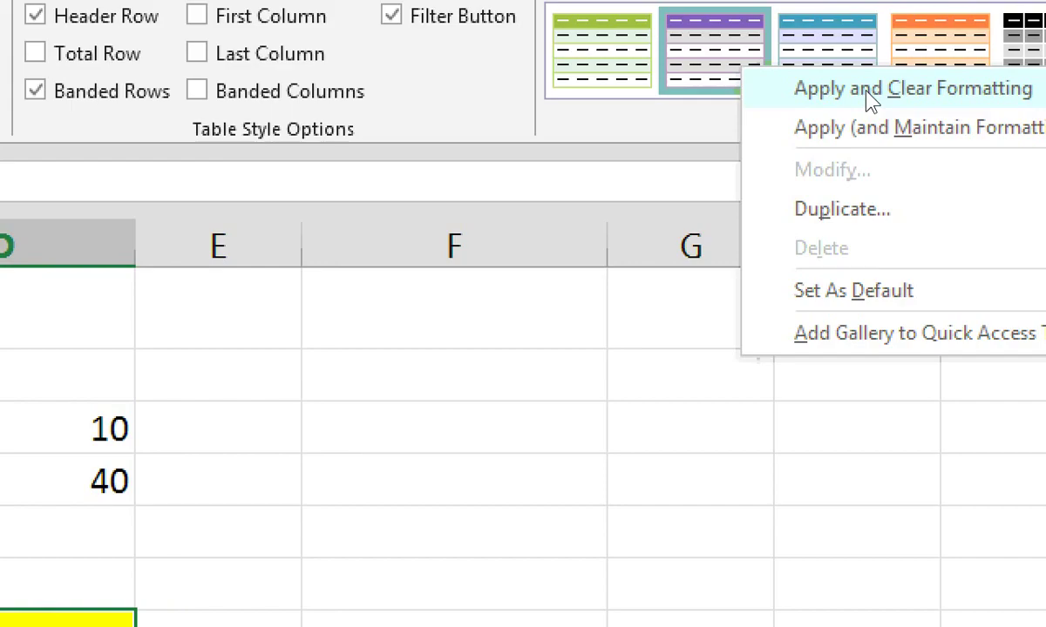
click(868, 90)
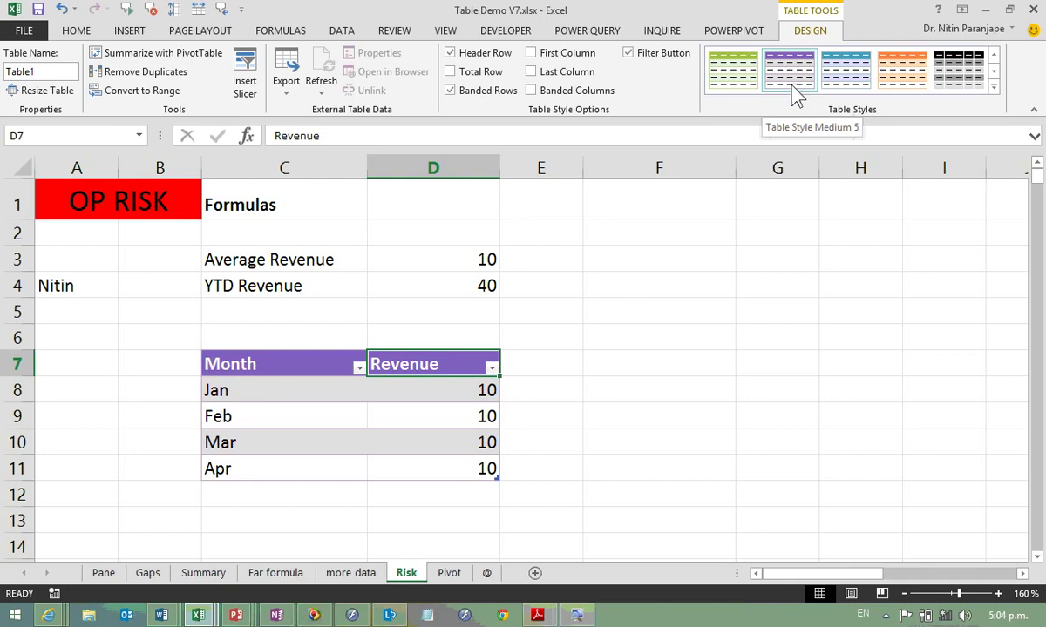
click(652, 292)
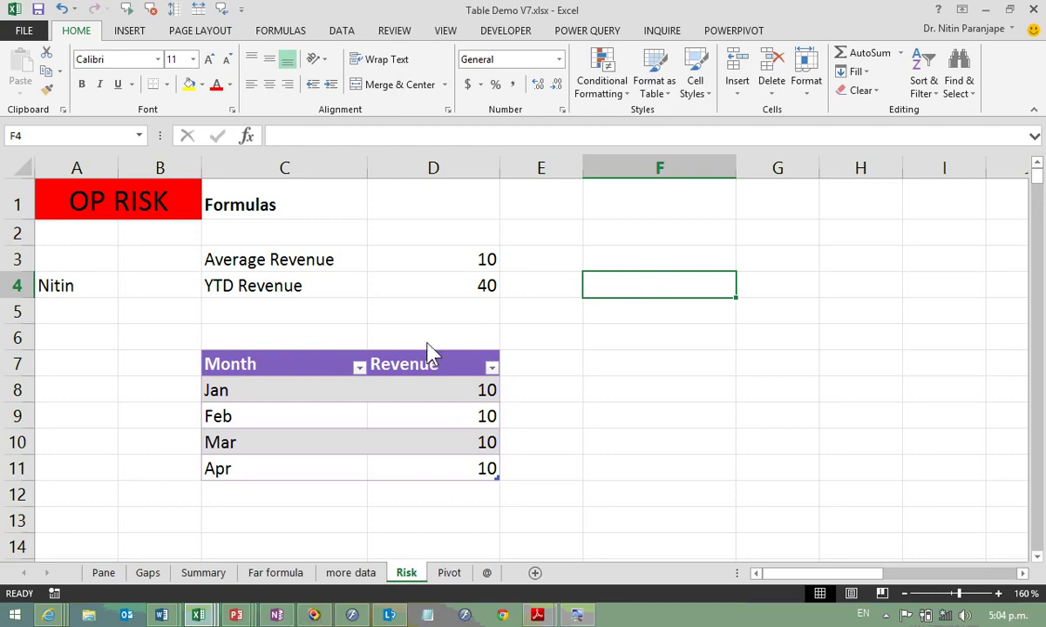
Step: Close Table Demo V7 without saving, and dismiss the PivotTable wizard without using it
key(alt+f)
key(c)
key(Return)
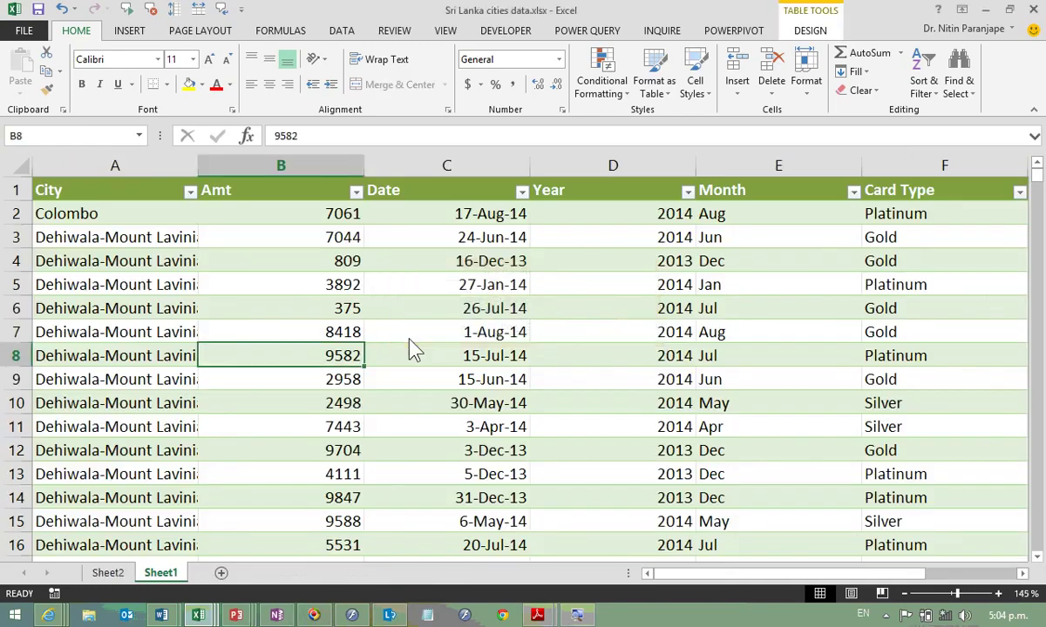
key(alt+d)
key(p)
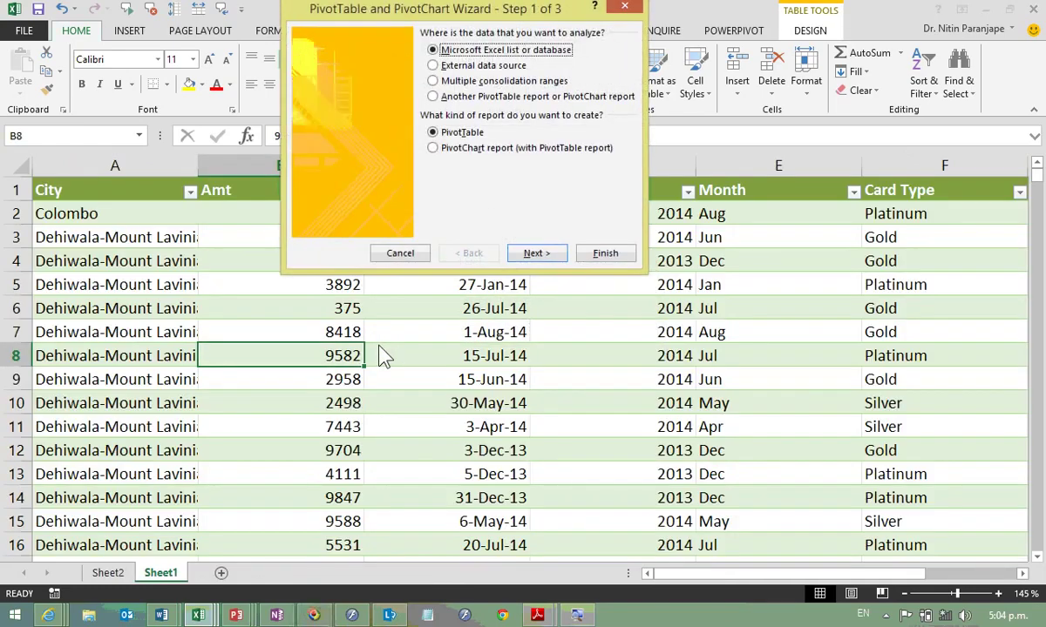
key(Escape)
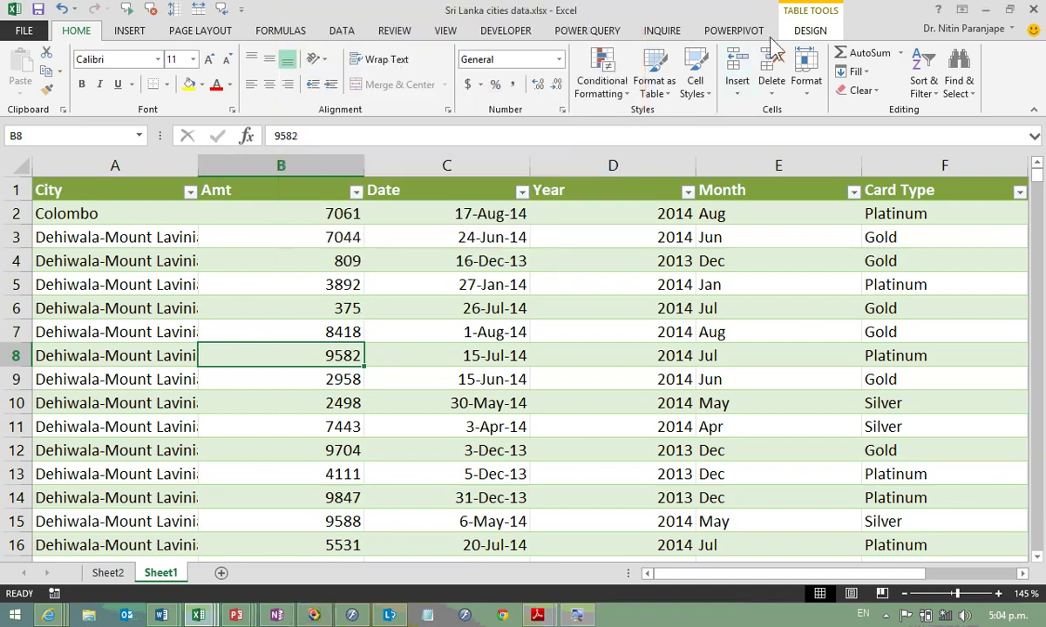
Step: Rename the City/Amt/Date table to EXPENSES
click(784, 35)
click(26, 75)
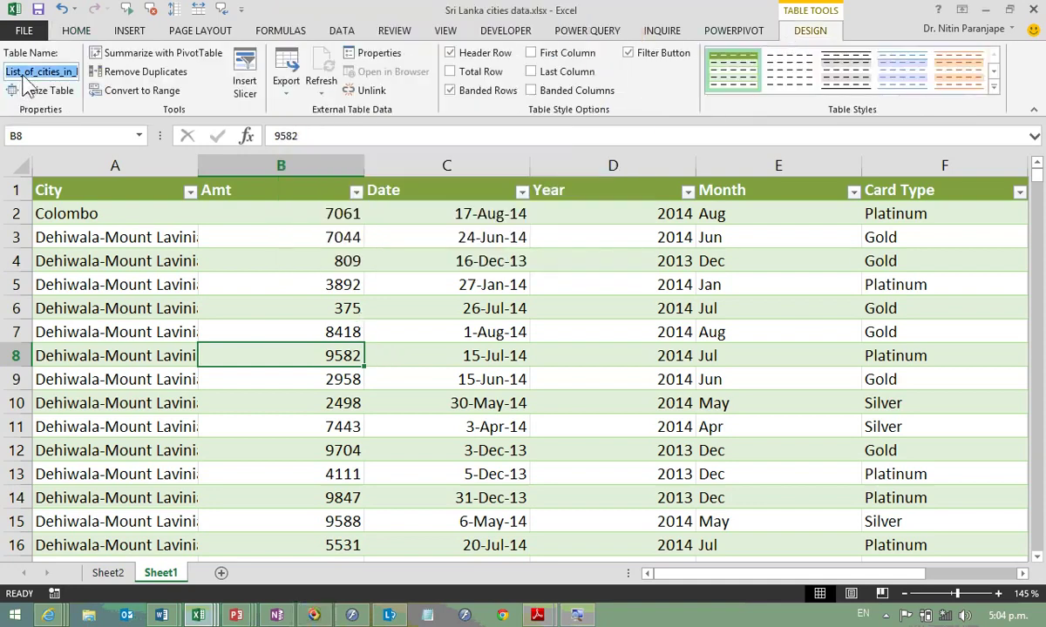
text(EX)
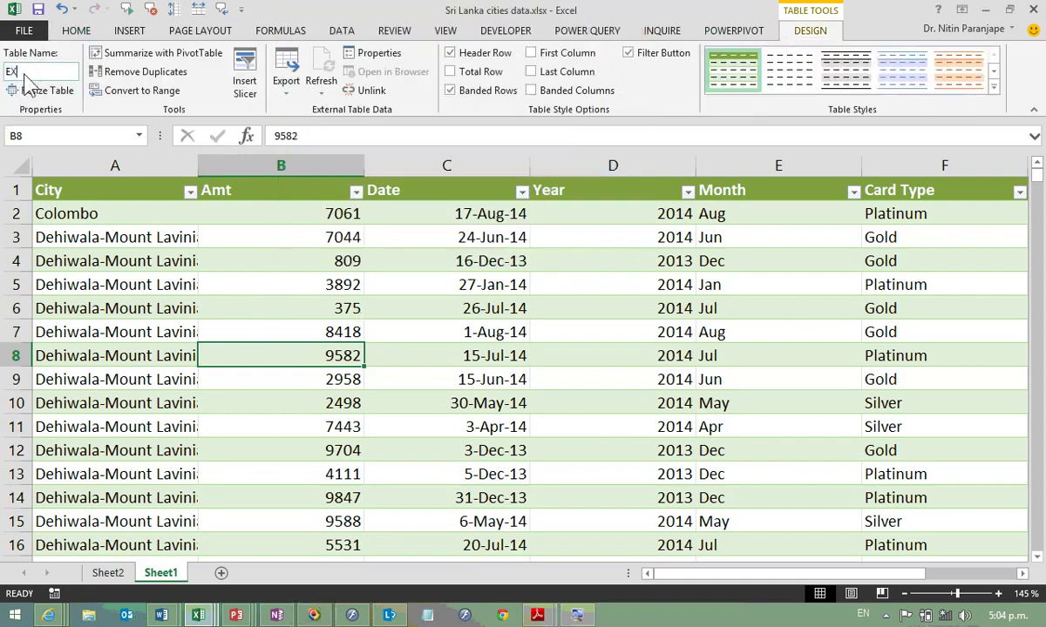
text(PENSES)
click(109, 37)
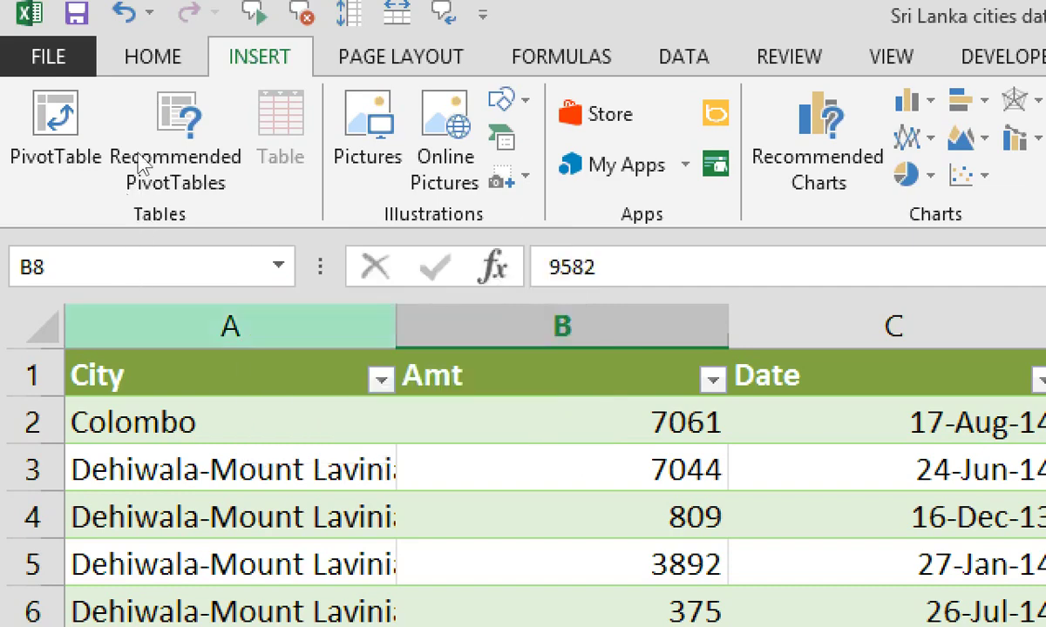
Step: Insert a PivotTable from the EXPENSES table on a new worksheet
click(21, 90)
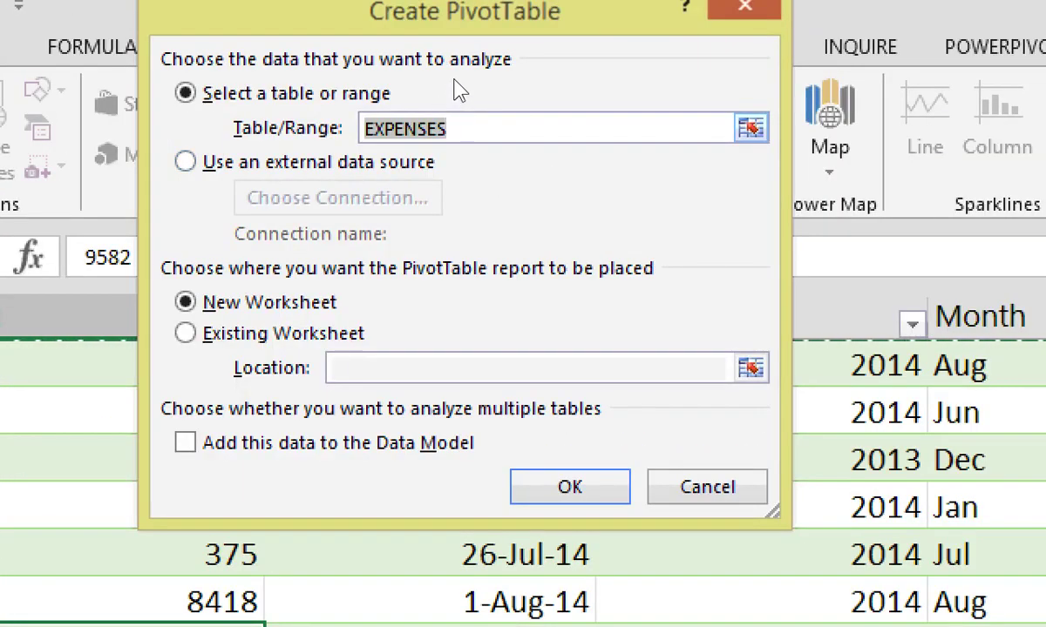
key(Return)
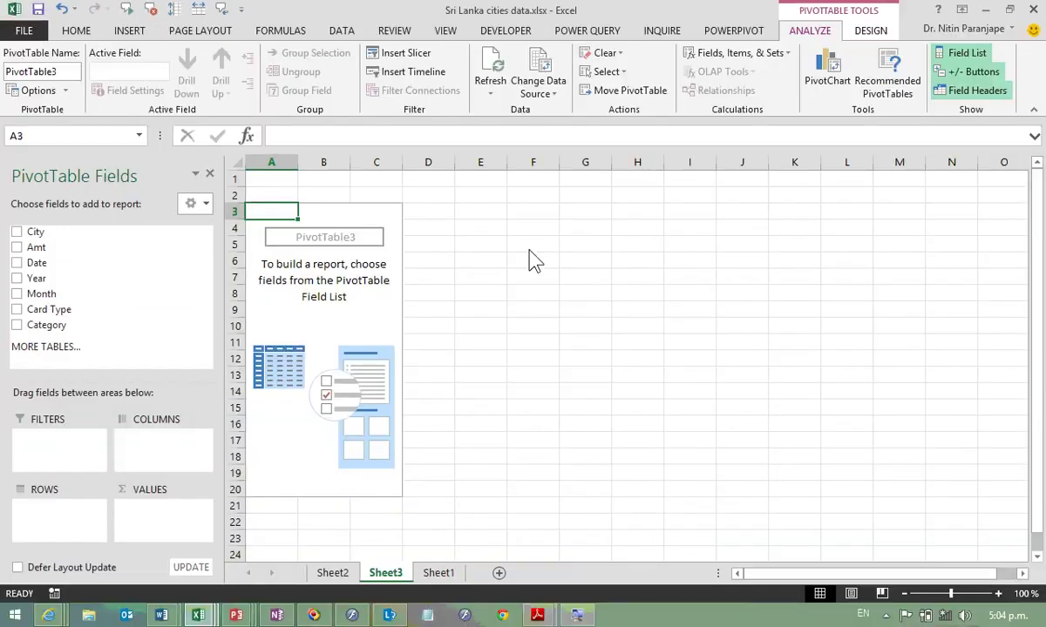
scroll(278, 353, up, 5)
scroll(323, 339, up, 1)
scroll(420, 351, down, 2)
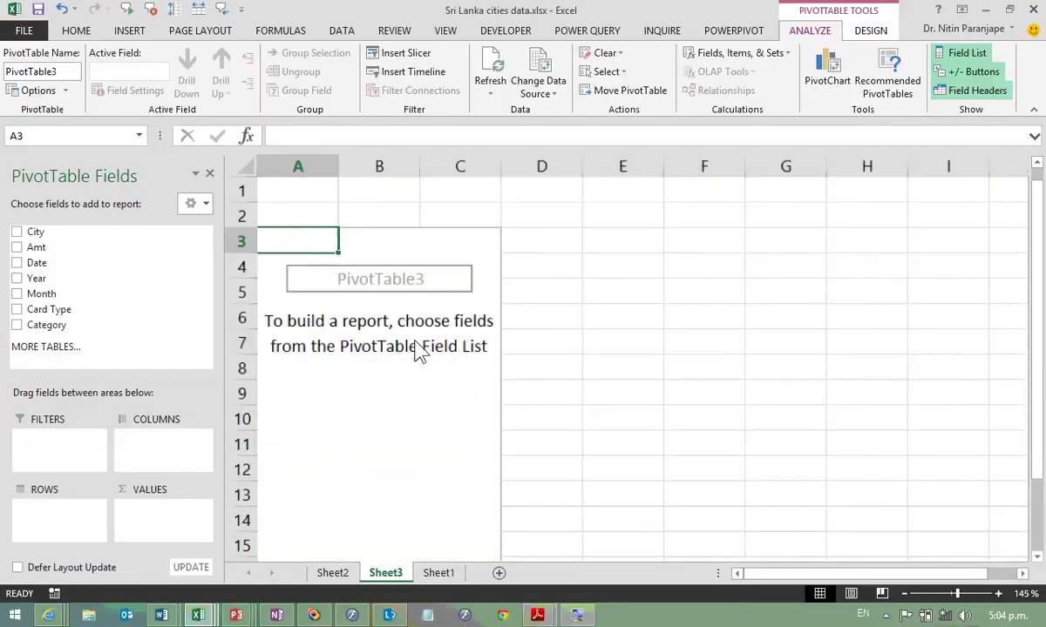
scroll(420, 353, down, 1)
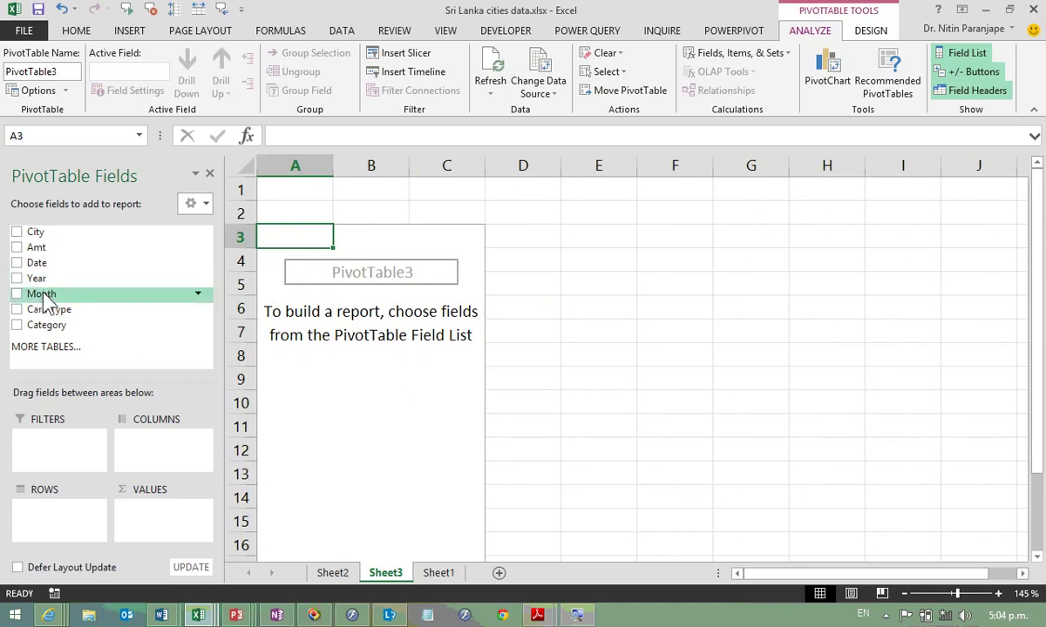
Step: Put Month in Rows and Amt in Values to sum amounts Jan to Dec
drag(41, 294, 84, 493)
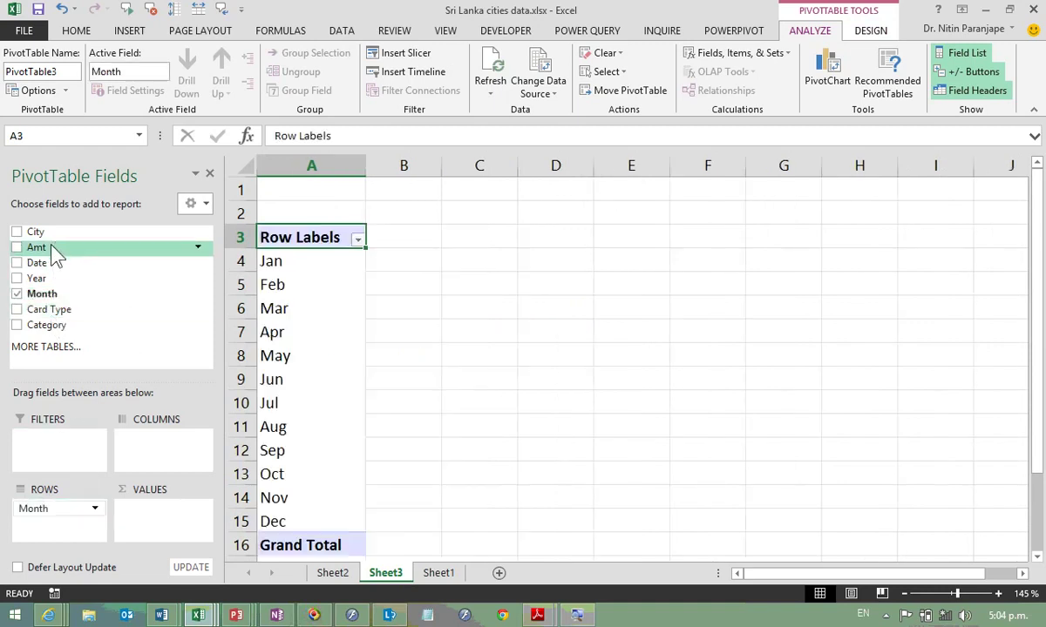
drag(203, 586, 194, 520)
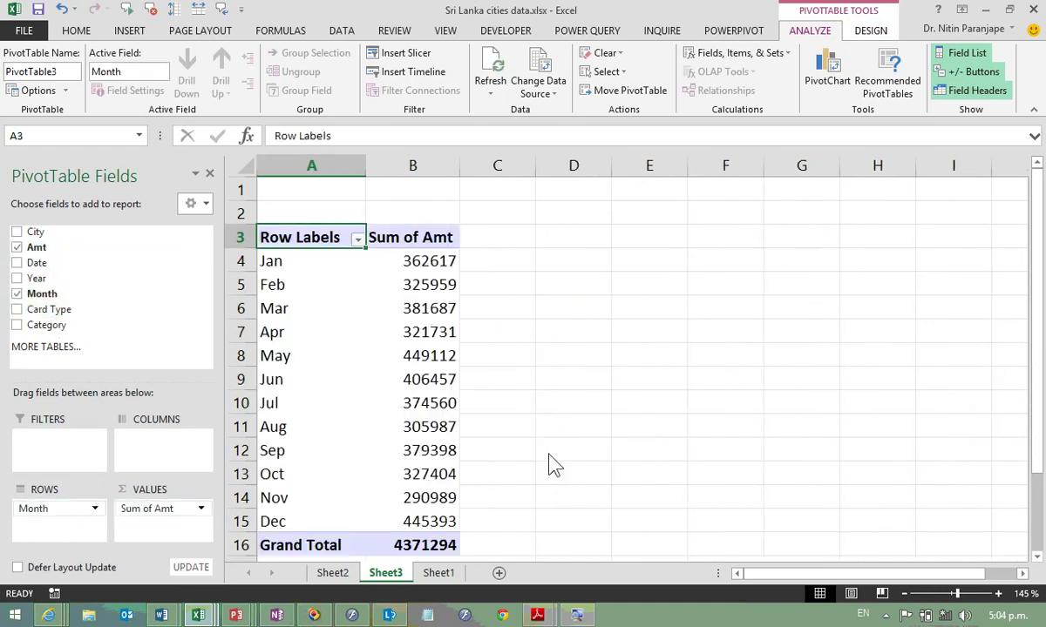
click(453, 366)
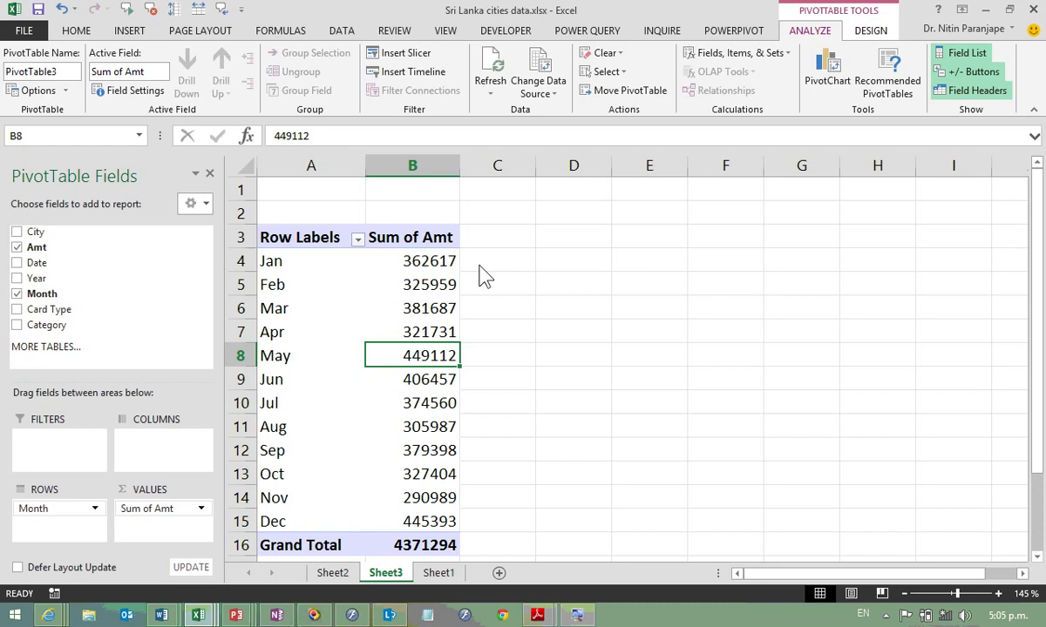
click(493, 265)
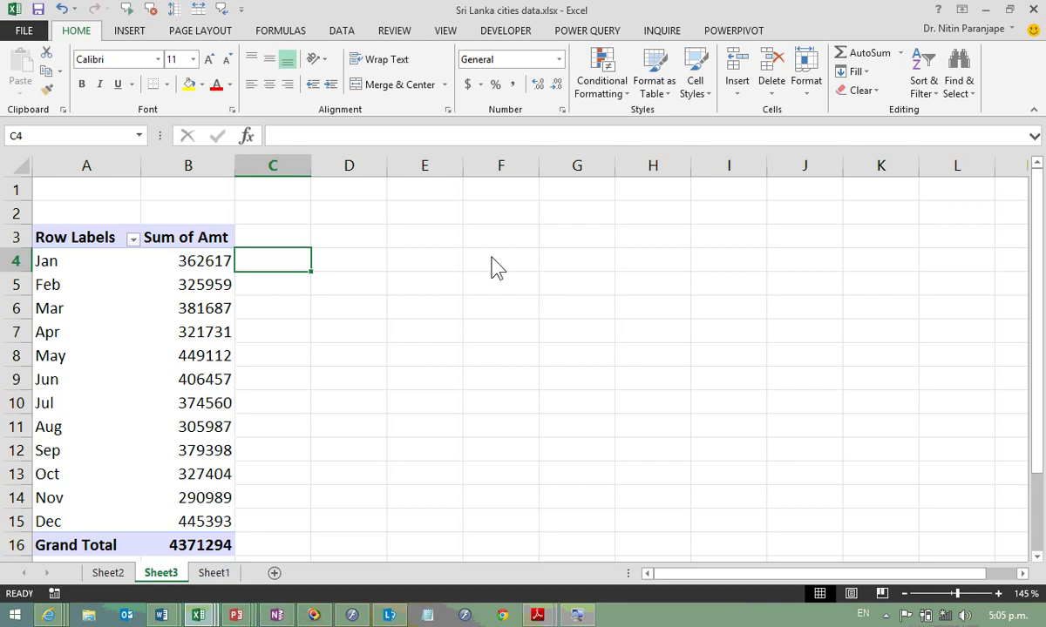
Step: Enter =B4/$B$16 in C4 as January's share of the Grand Total
text(=)
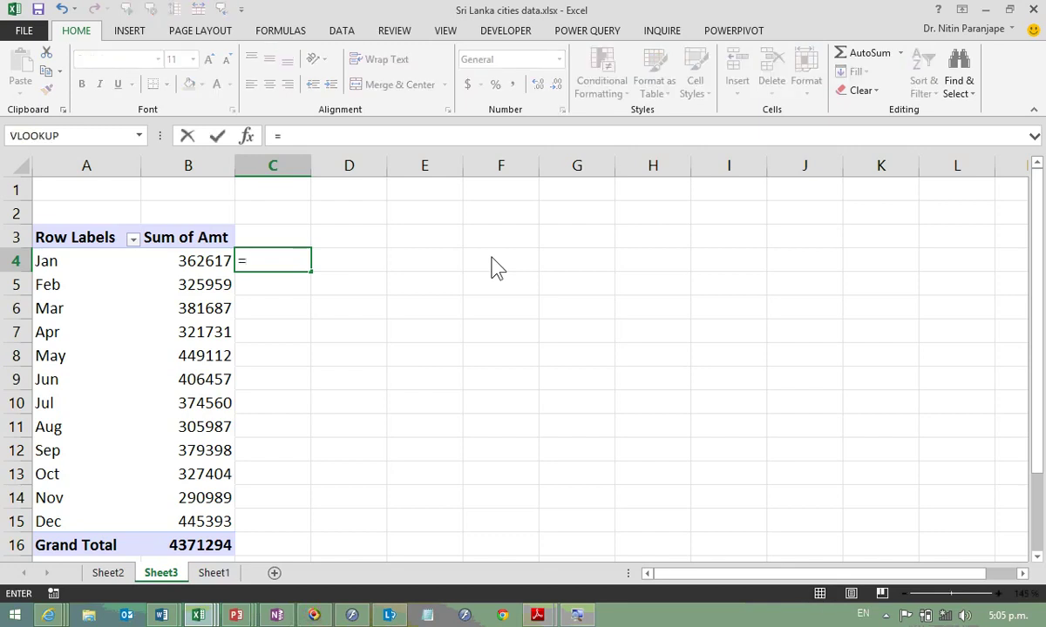
key(Left)
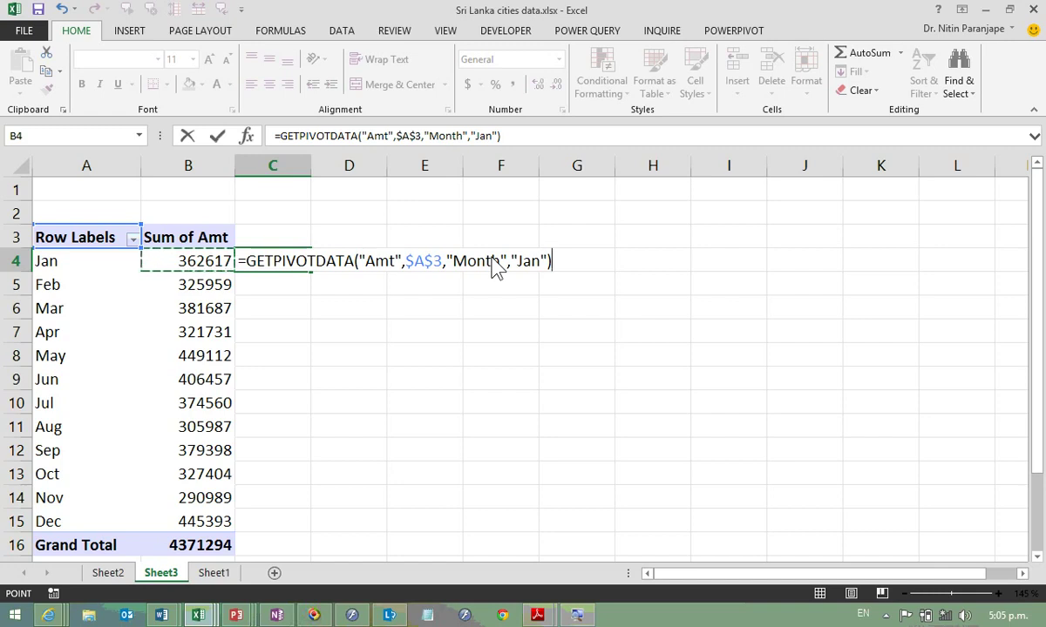
key(Escape)
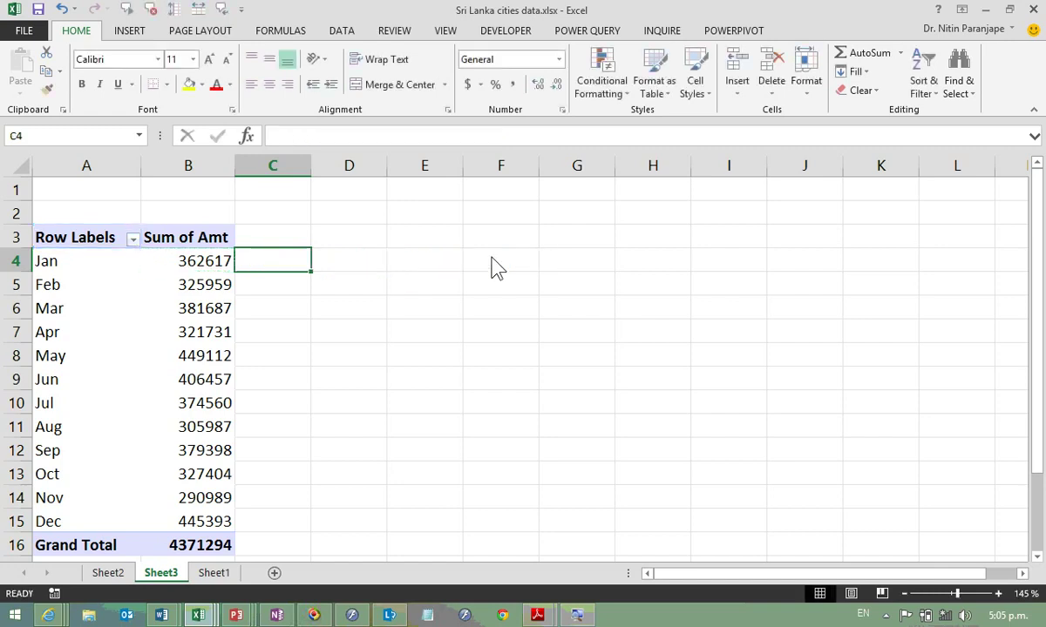
text(=)
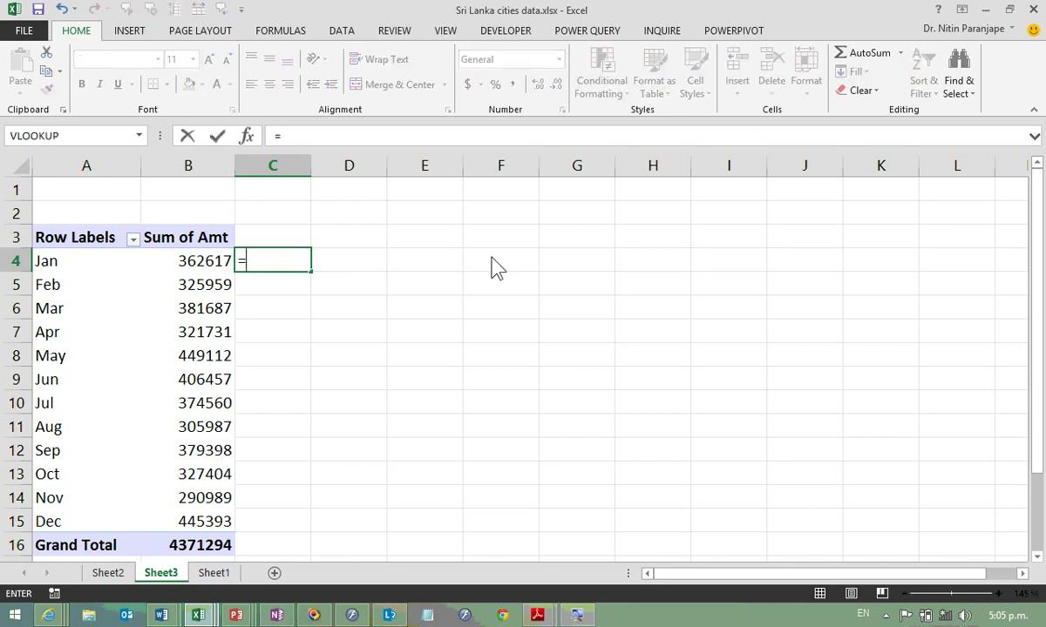
text(B4)
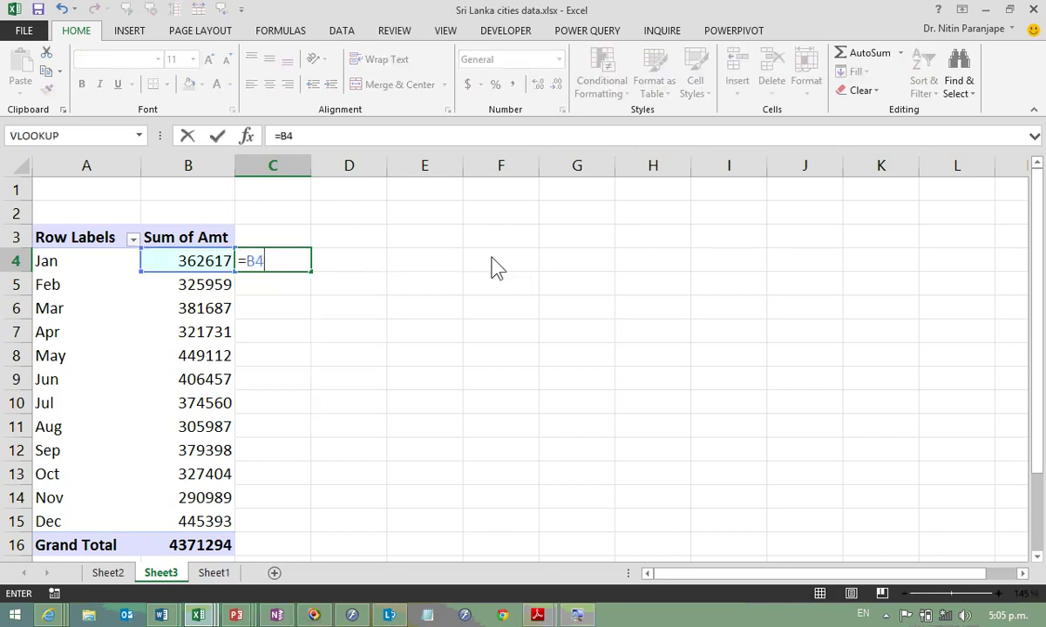
text(/$B$16)
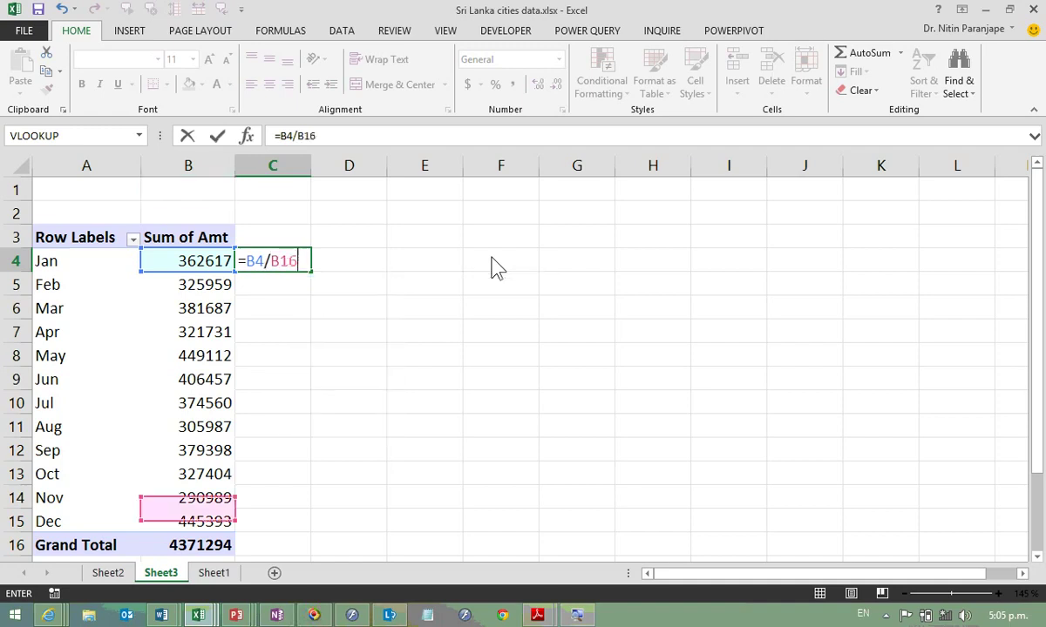
key(F4)
key(Return)
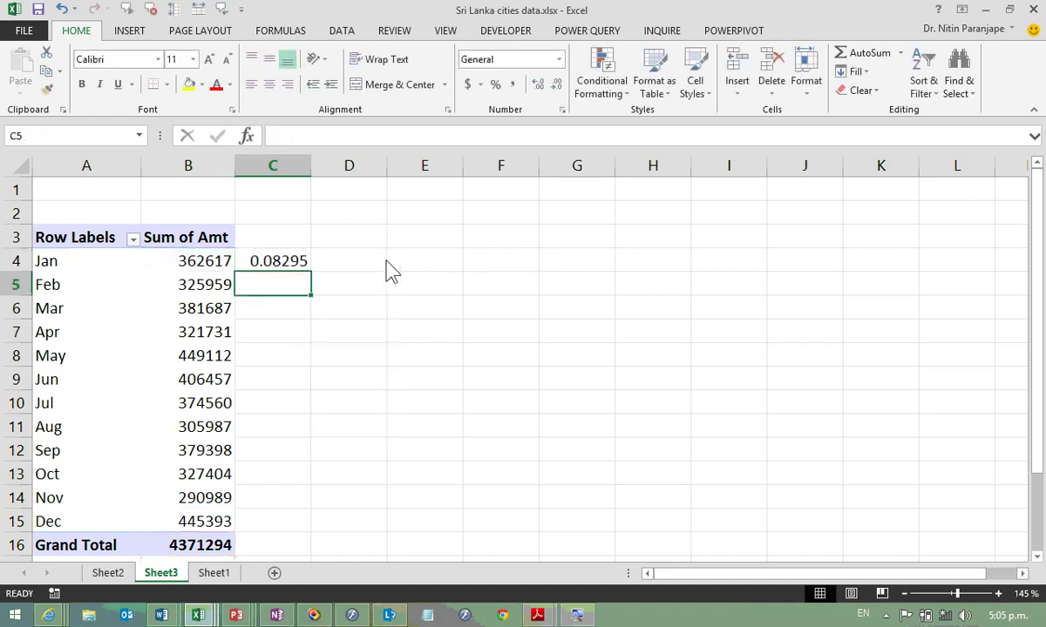
Step: Fill the share formula down column C and clear the Grand Total row's share
click(305, 272)
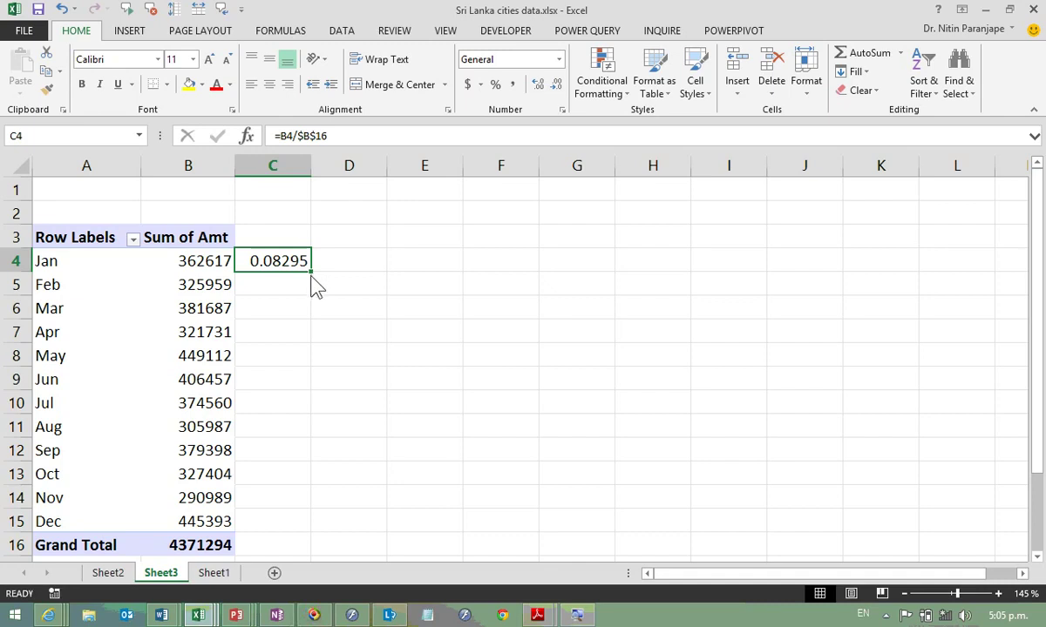
drag(311, 272, 296, 548)
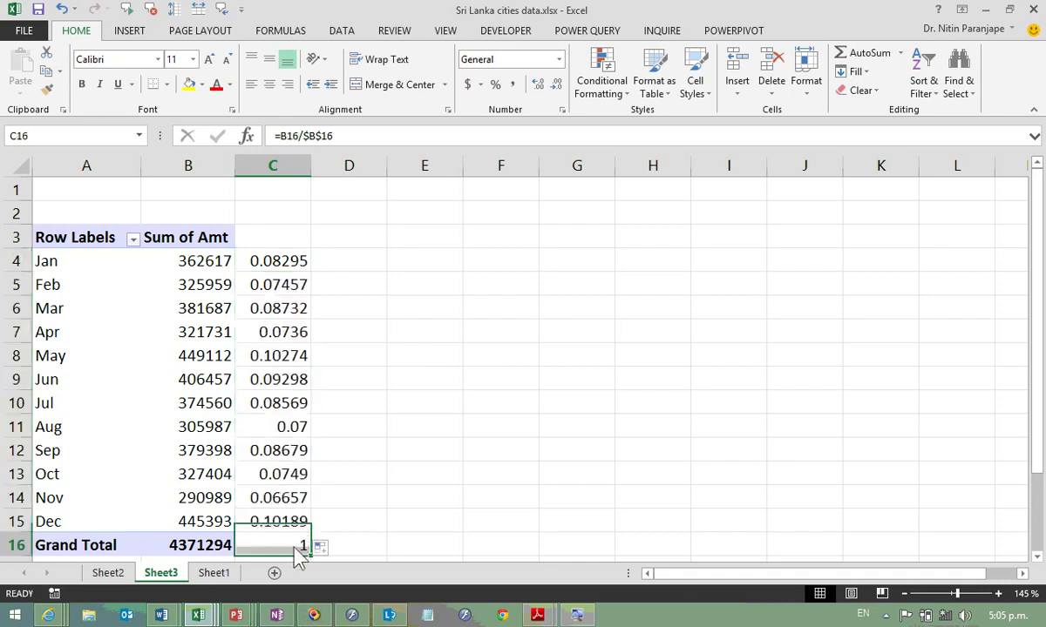
key(Delete)
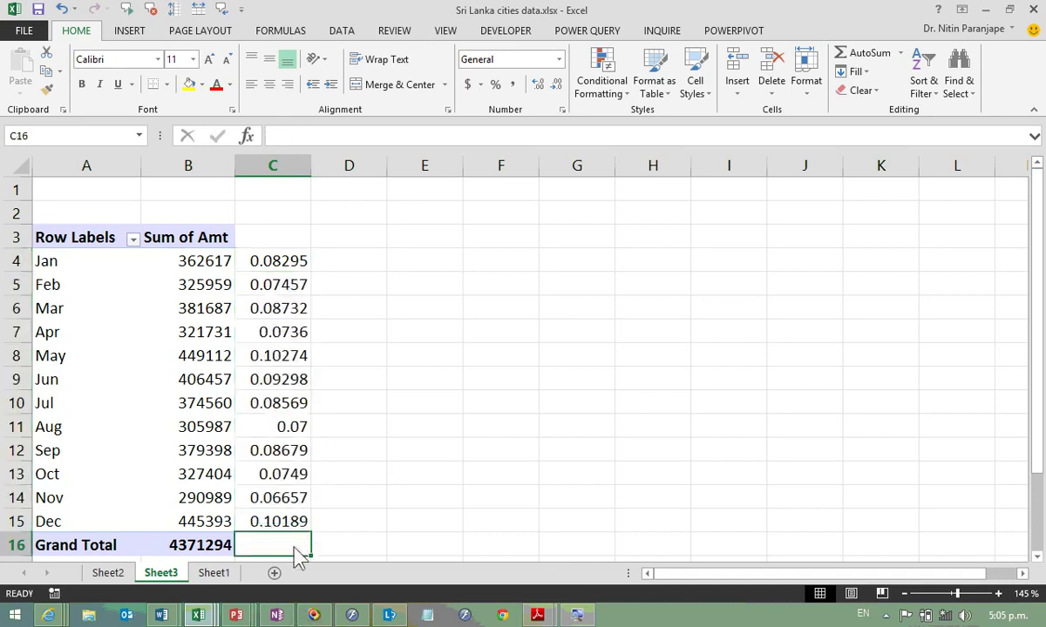
key(Up)
key(shift+Up)
key(shift+Up)
key(shift+Up)
key(shift+Up)
key(shift+Up)
key(shift+Up)
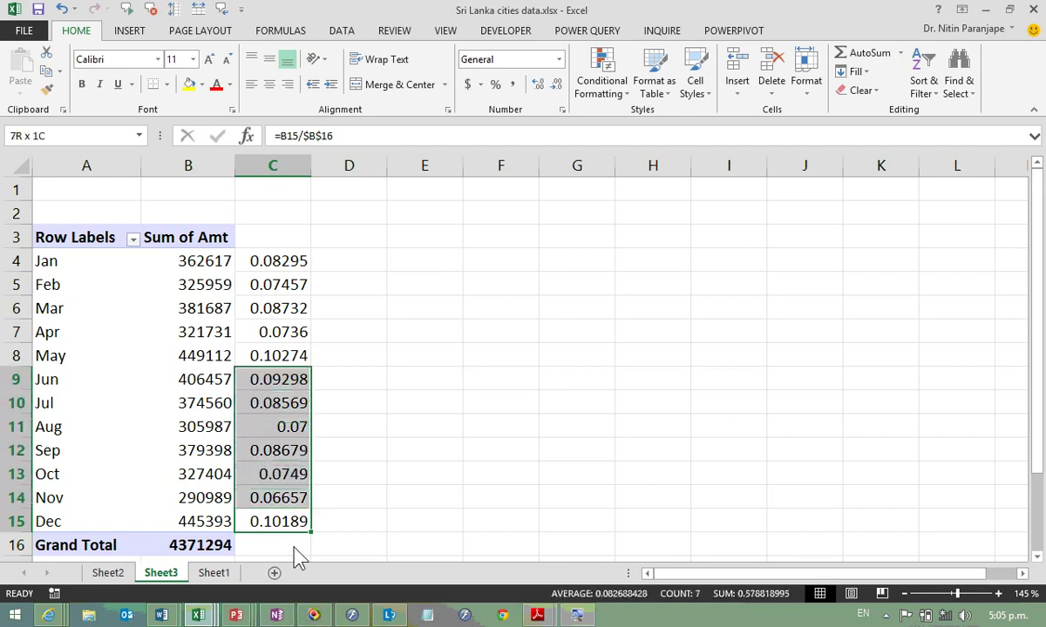
key(shift+Up)
key(shift+Up)
key(shift+Up)
key(shift+Up)
key(shift+Up)
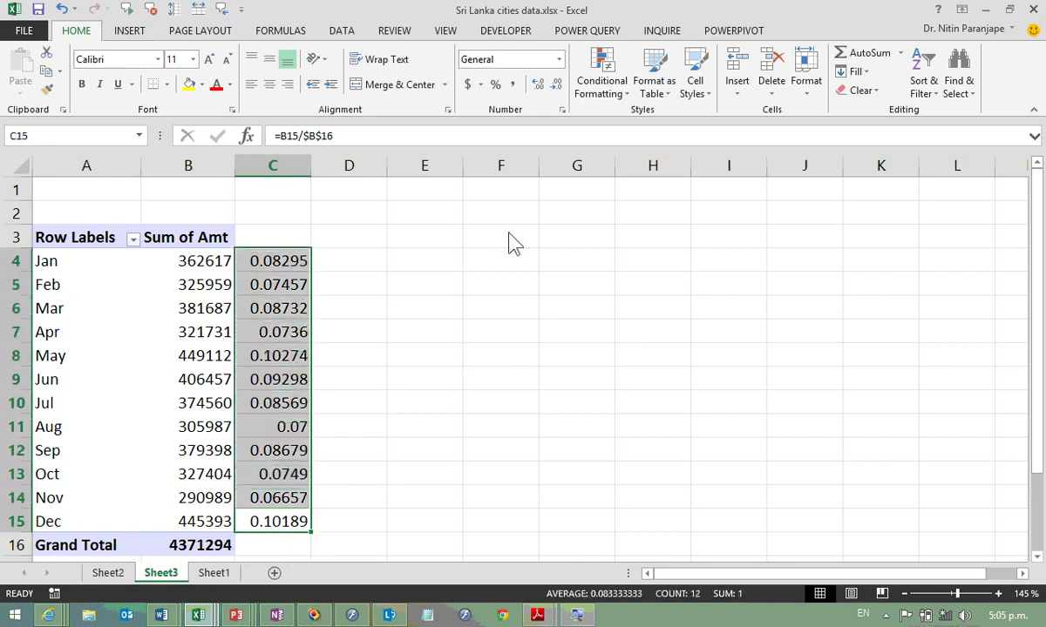
Step: Format the month shares as percentages with two decimal places
click(495, 84)
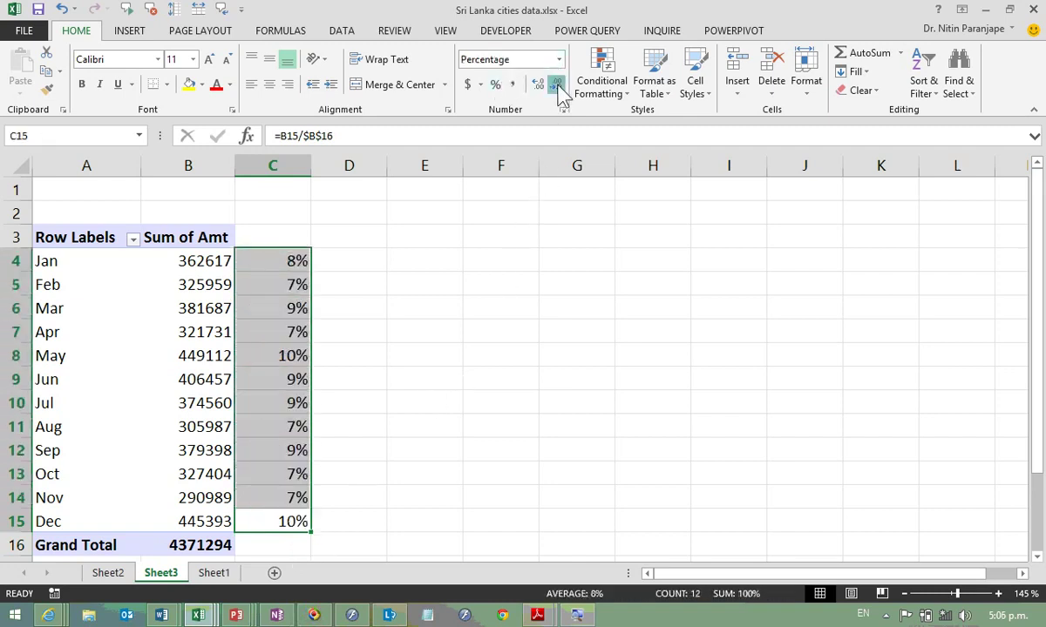
click(540, 85)
click(540, 86)
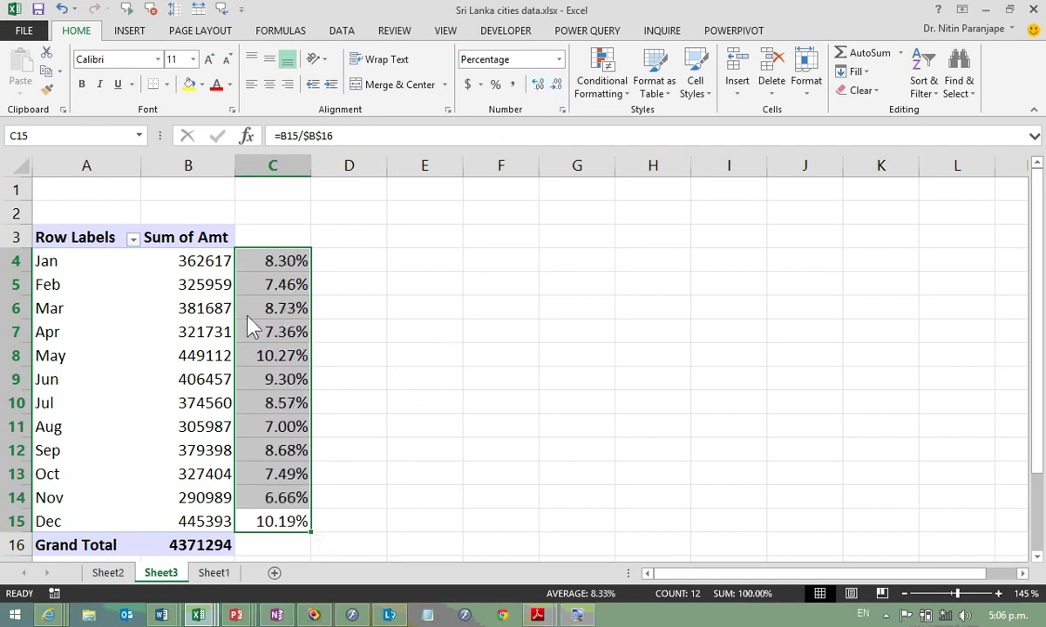
Step: Filter Jan out of the pivot's month rows
click(132, 237)
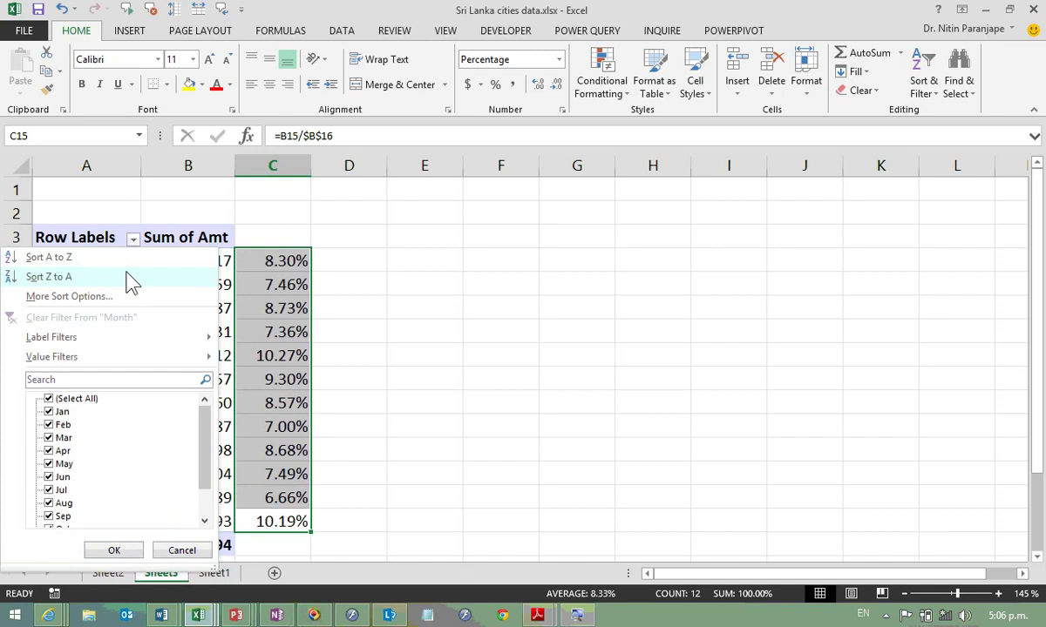
click(50, 412)
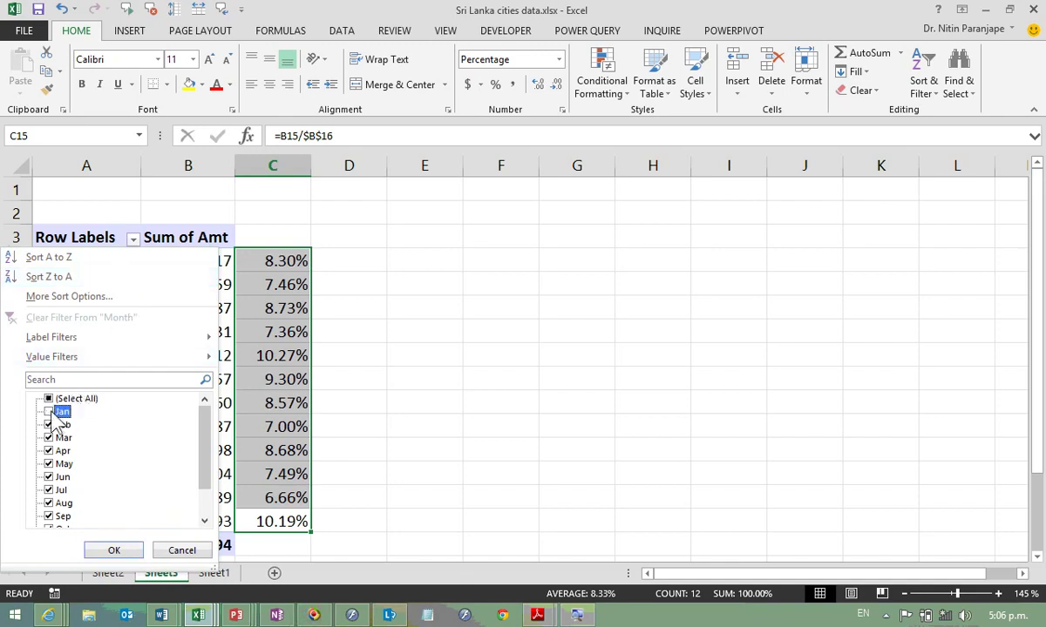
click(109, 550)
Step: Correct the share formula to divide by $B$15, refill it, and clear the Grand Total share
click(288, 266)
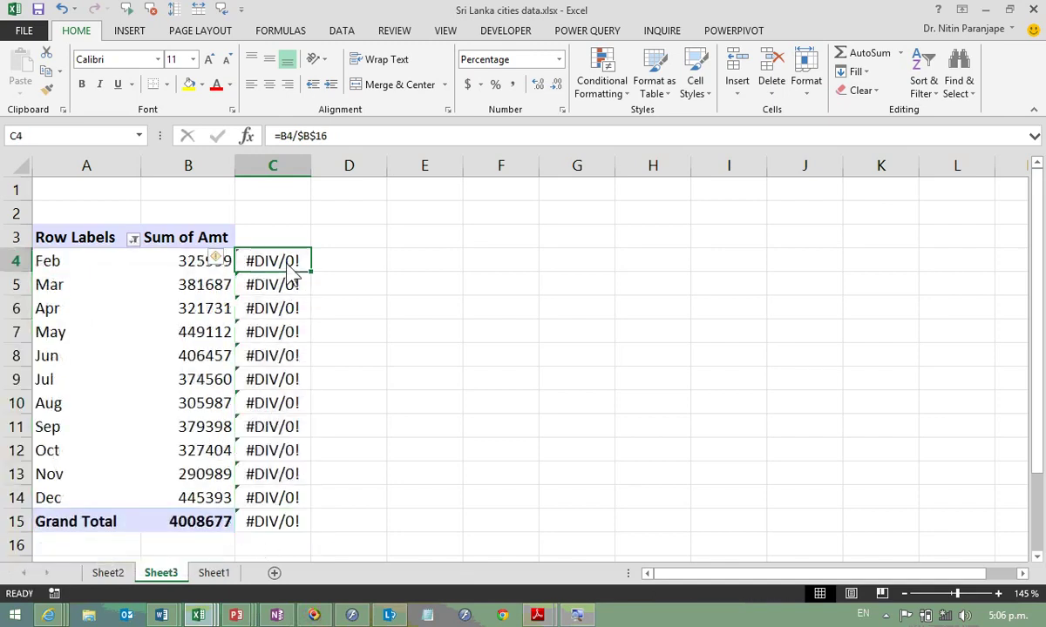
key(F2)
key(BackSpace)
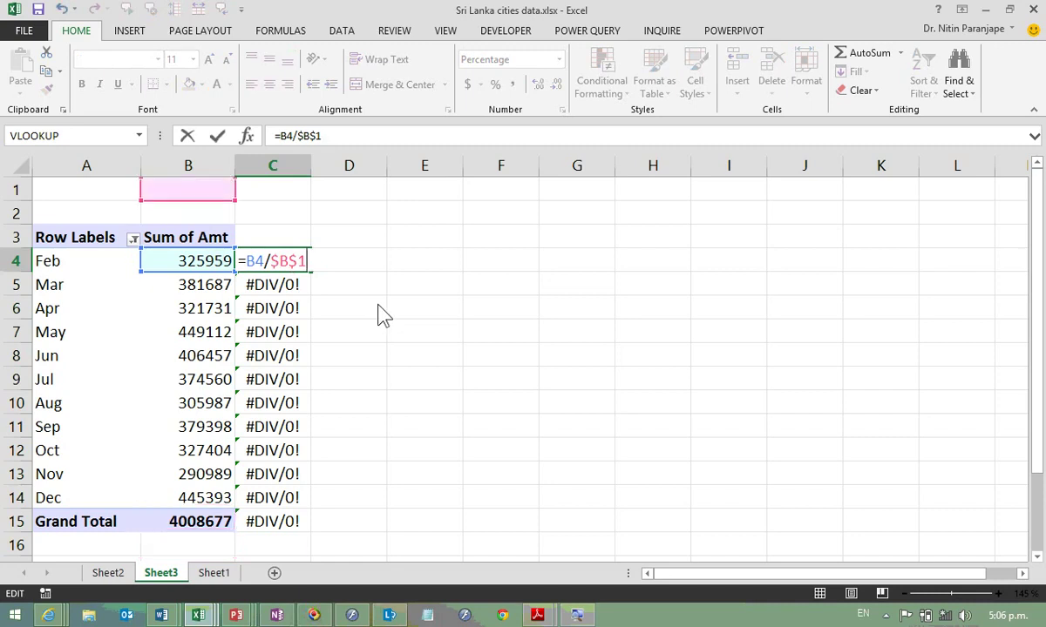
text(5)
key(Return)
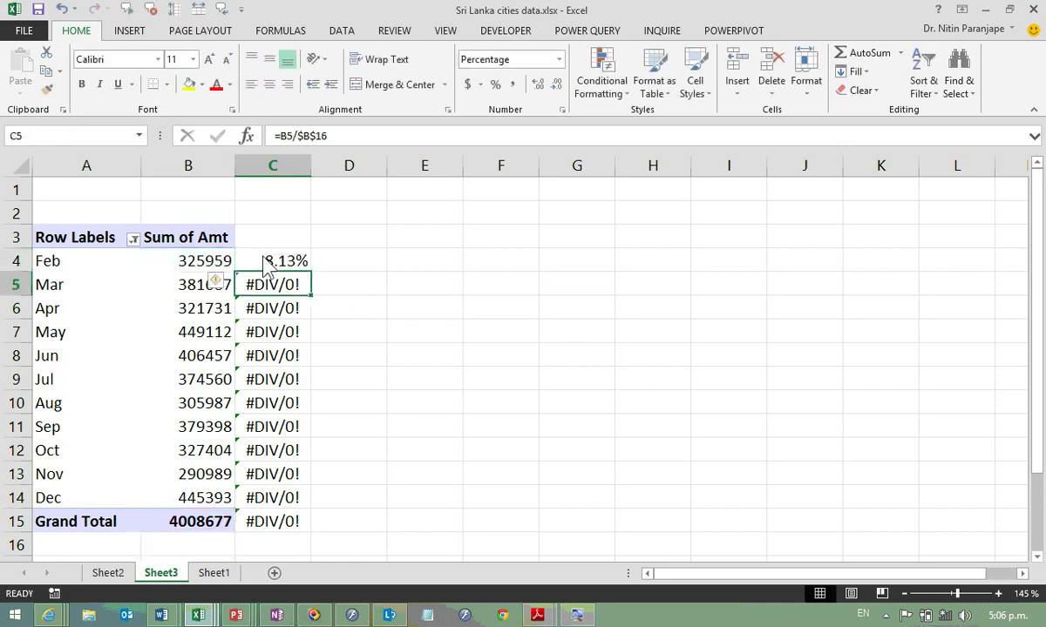
click(272, 262)
double_click(311, 273)
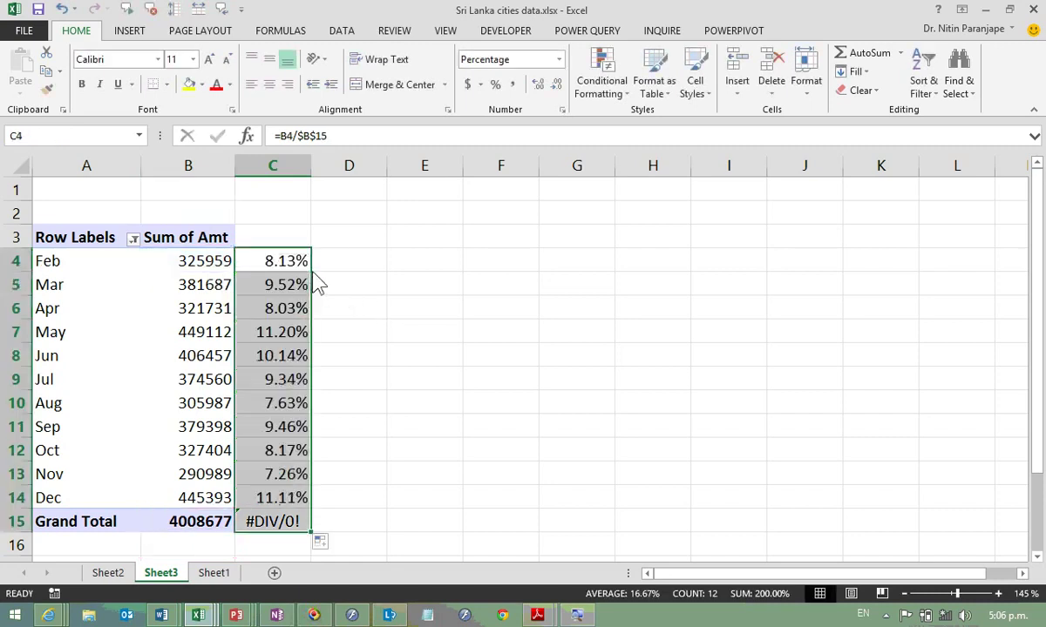
click(287, 527)
key(Delete)
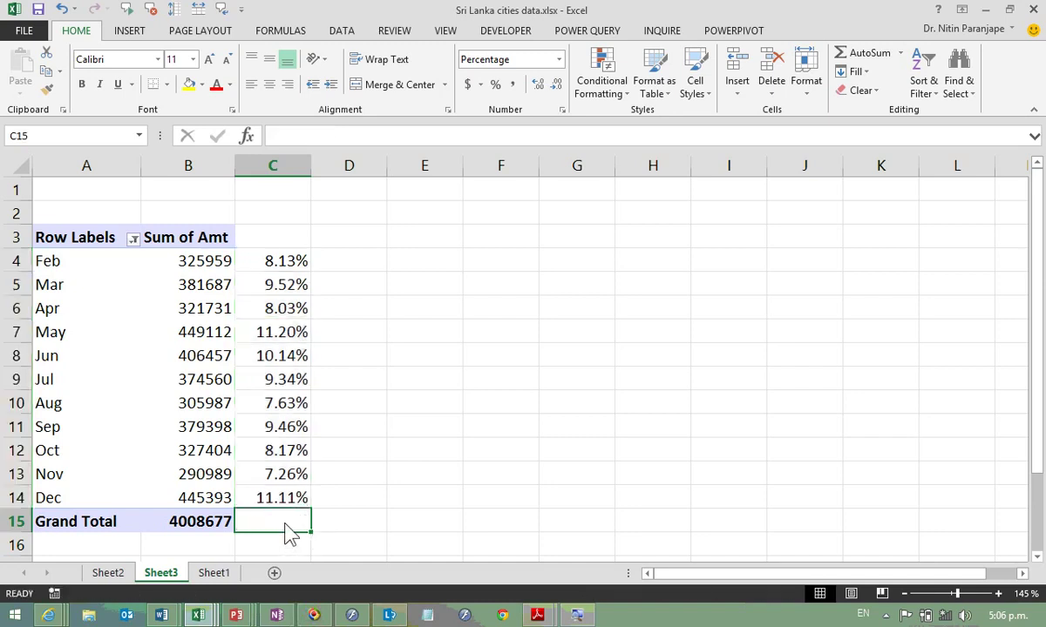
Step: Undo back to the unfiltered Jan–Dec pivot and clear the share column
drag(280, 524, 305, 234)
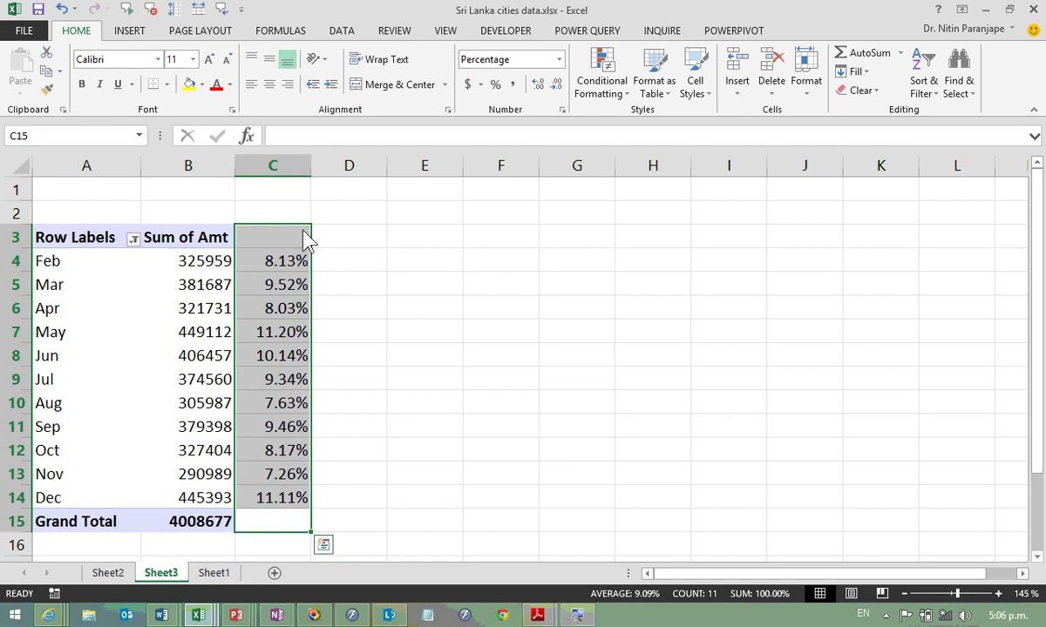
key(ctrl+d)
key(ctrl+z)
key(ctrl+z)
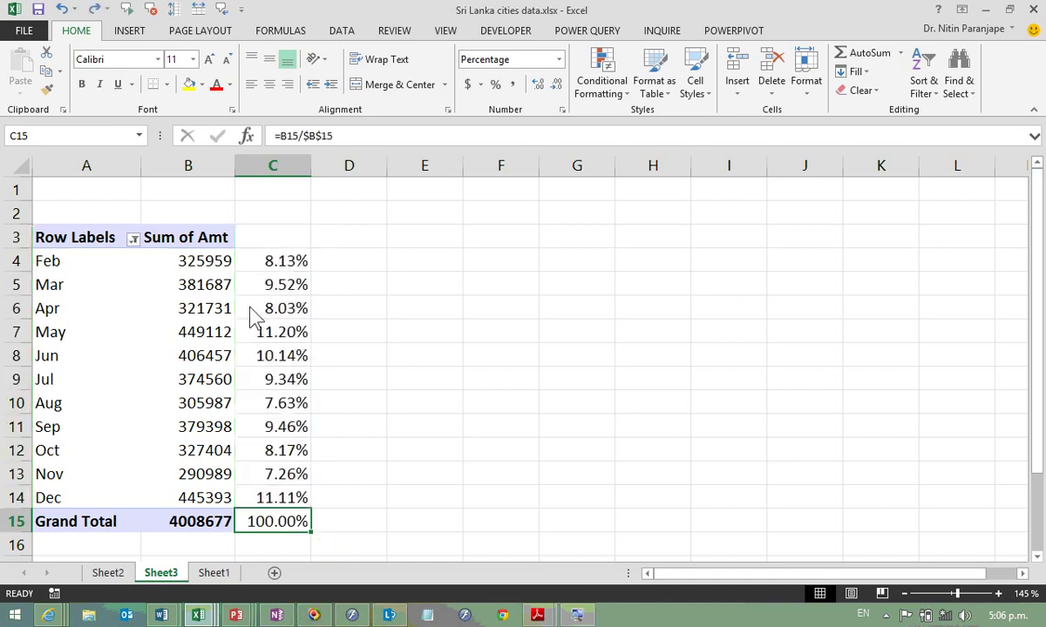
key(ctrl+y)
key(ctrl+y)
key(ctrl+y)
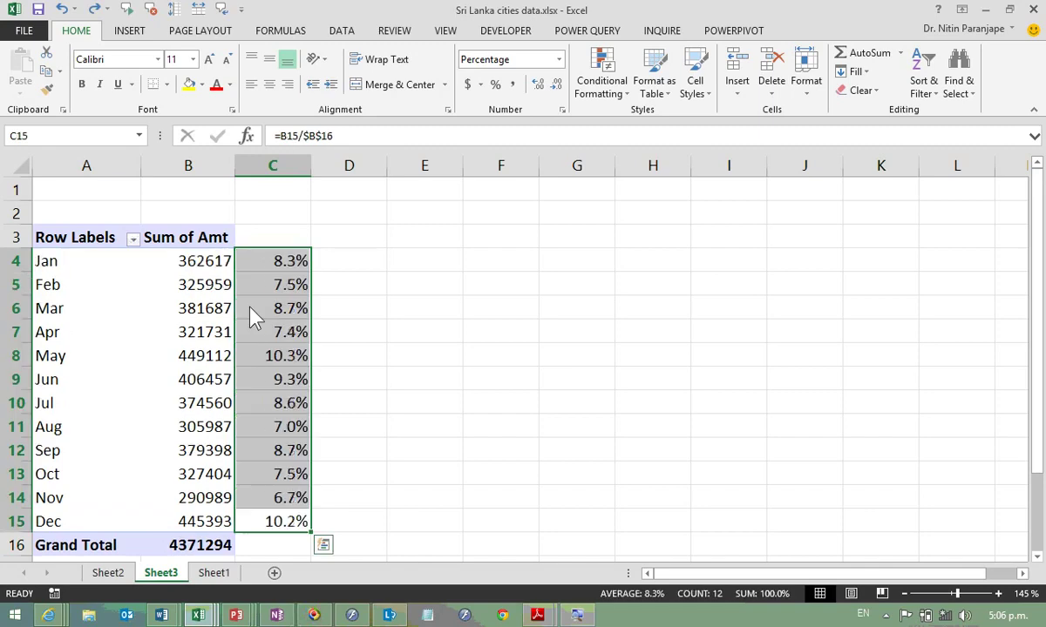
key(ctrl+z)
key(ctrl+z)
key(Delete)
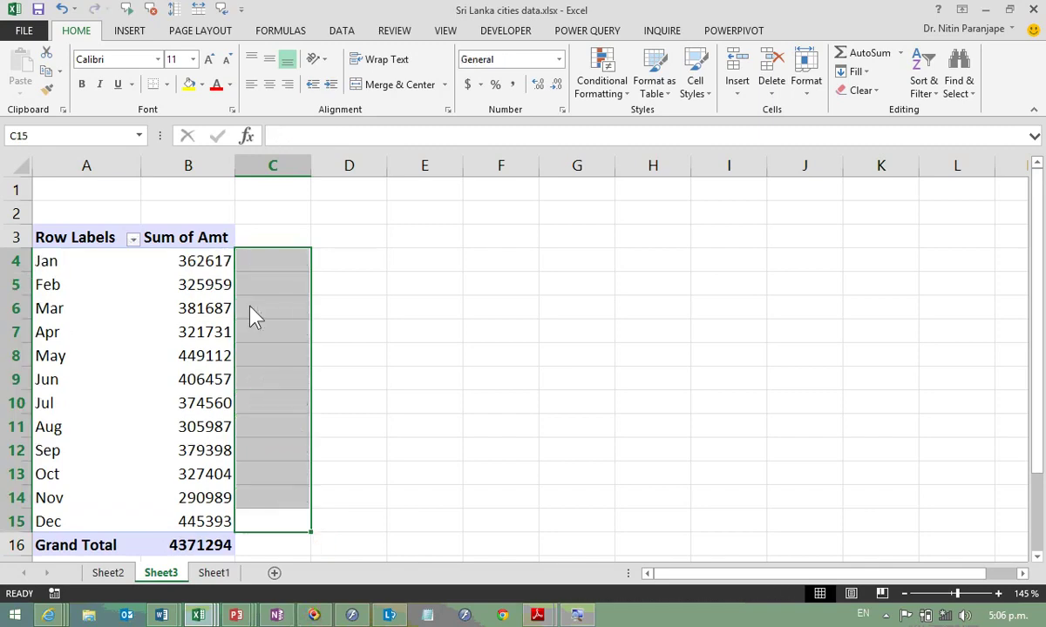
Step: Show Sum of Amt as % of Column Total and add Amt to Values again
click(220, 315)
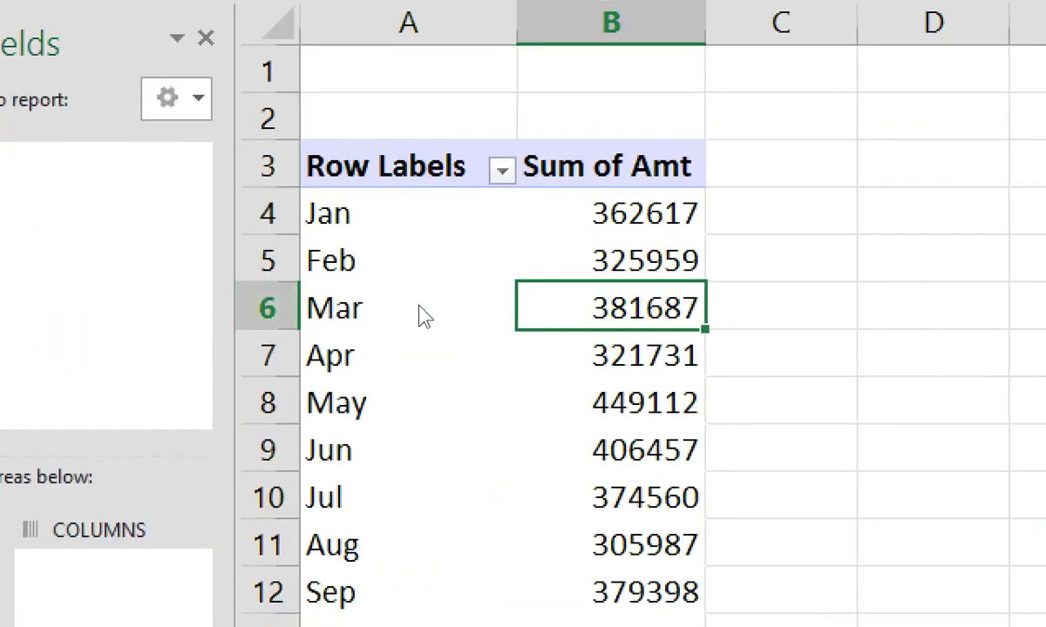
key(shift+F10)
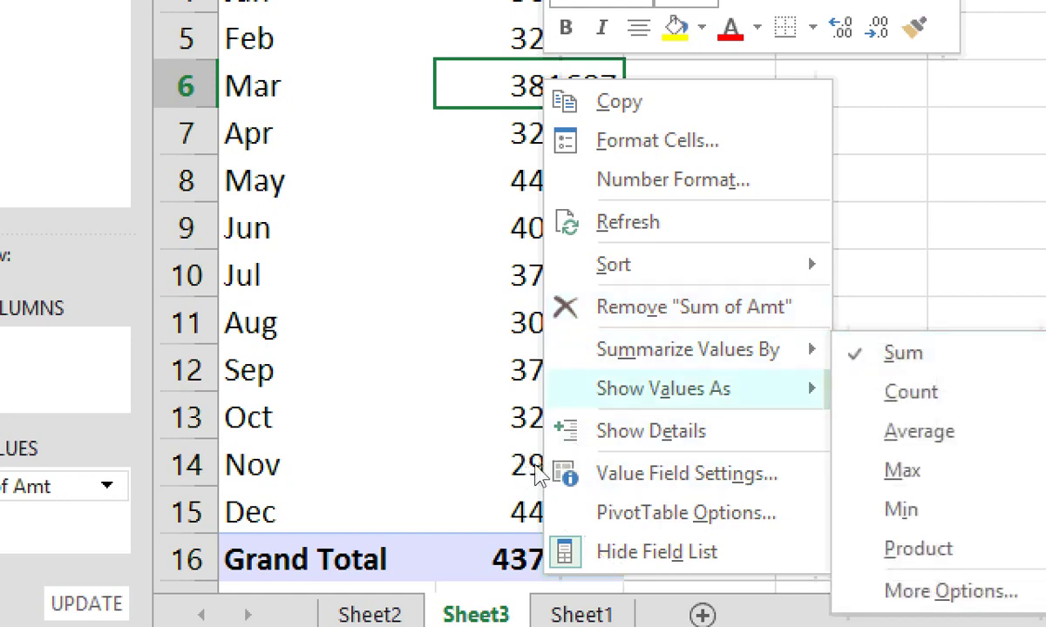
mouse_move(424, 378)
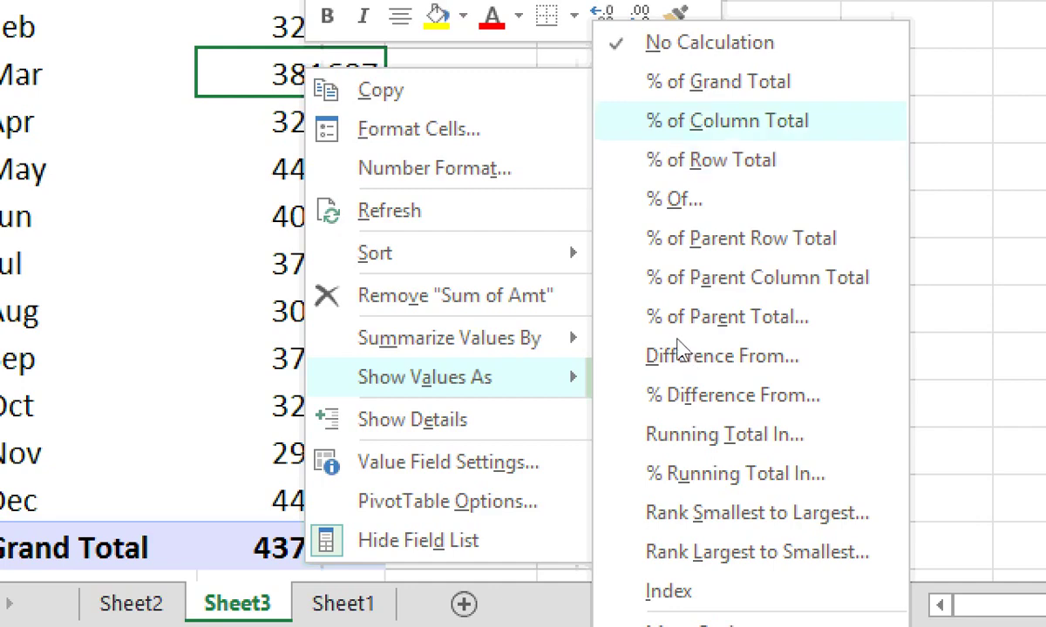
click(728, 122)
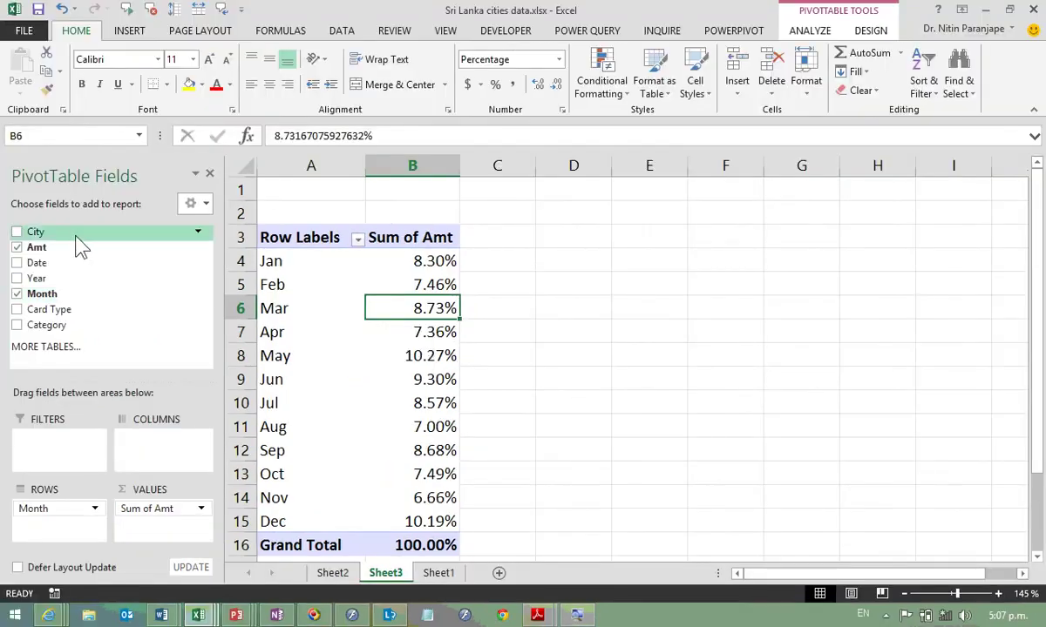
drag(52, 247, 161, 523)
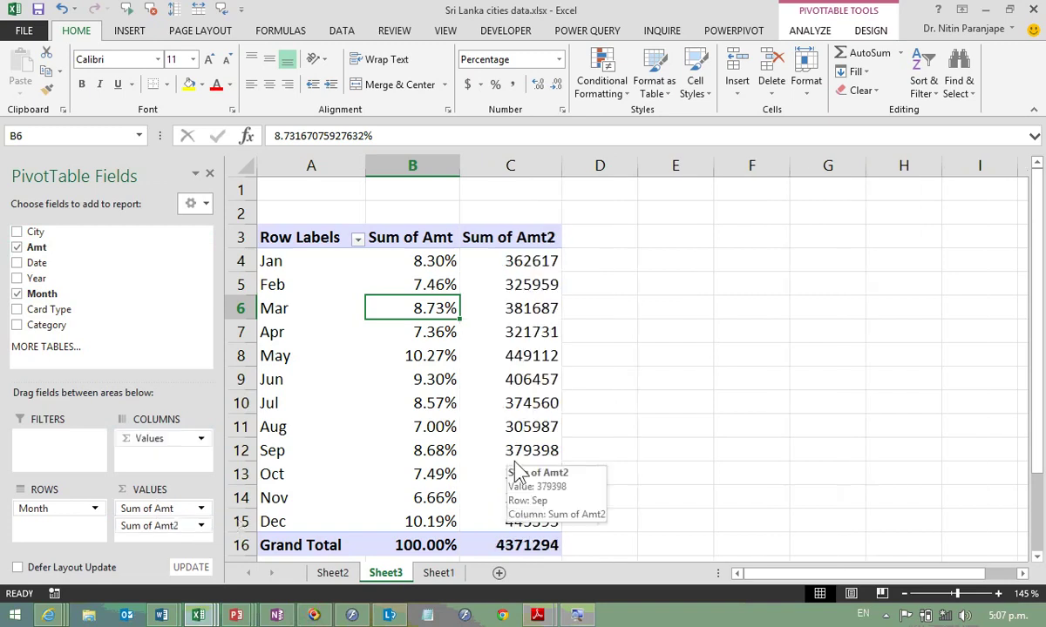
right_click(542, 381)
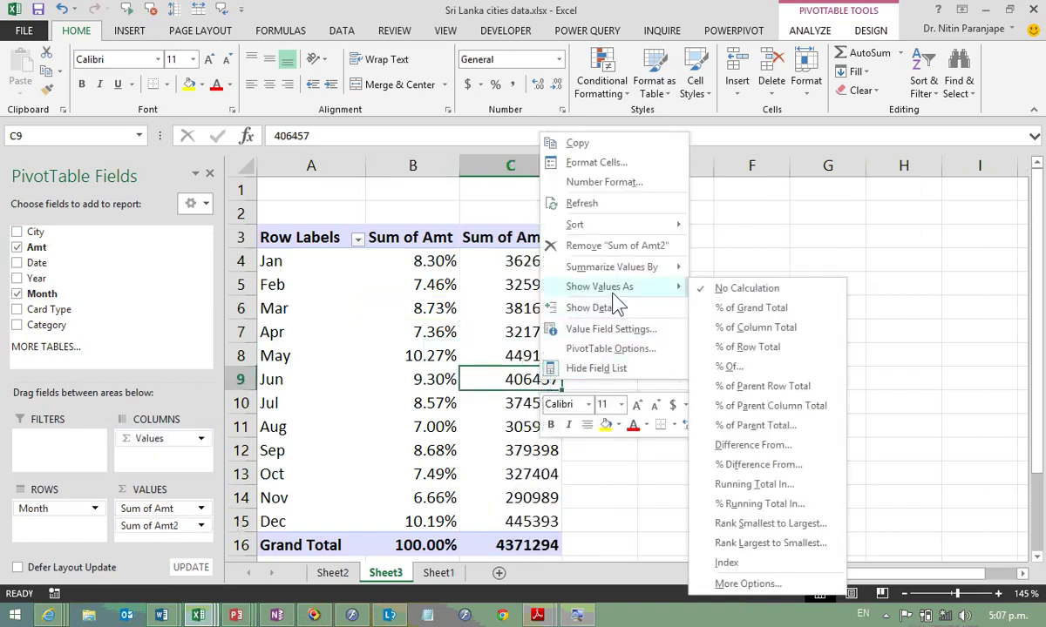
mouse_move(408, 14)
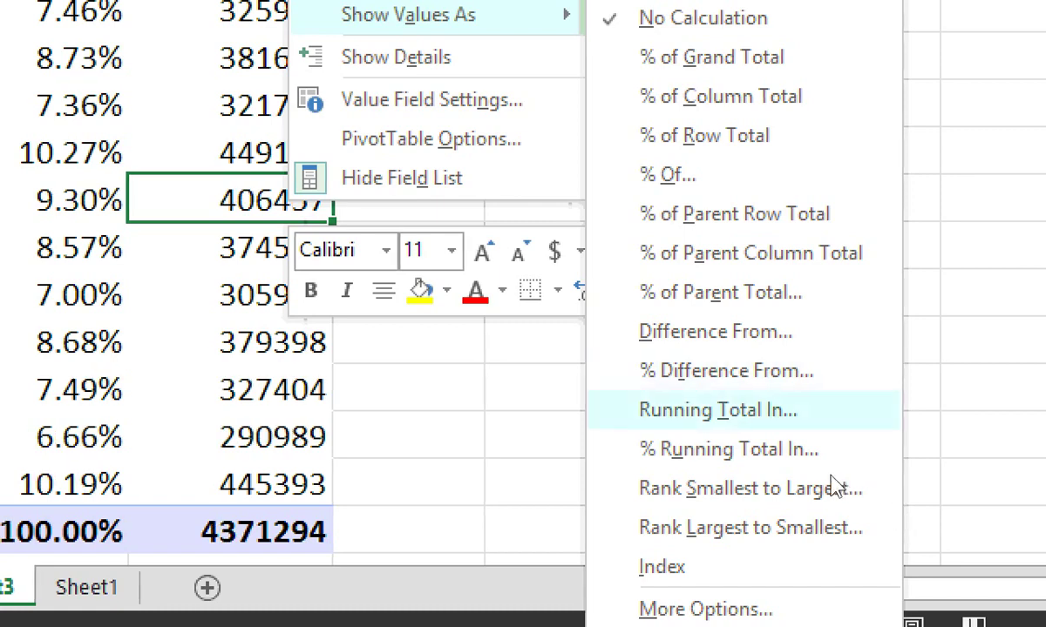
key(Escape)
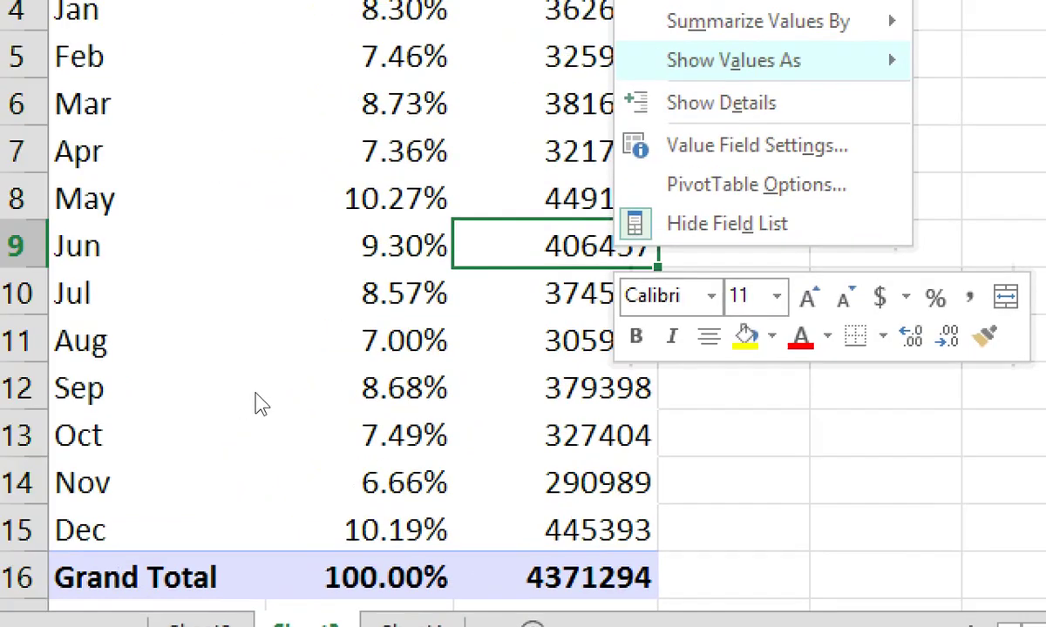
key(Escape)
click(418, 562)
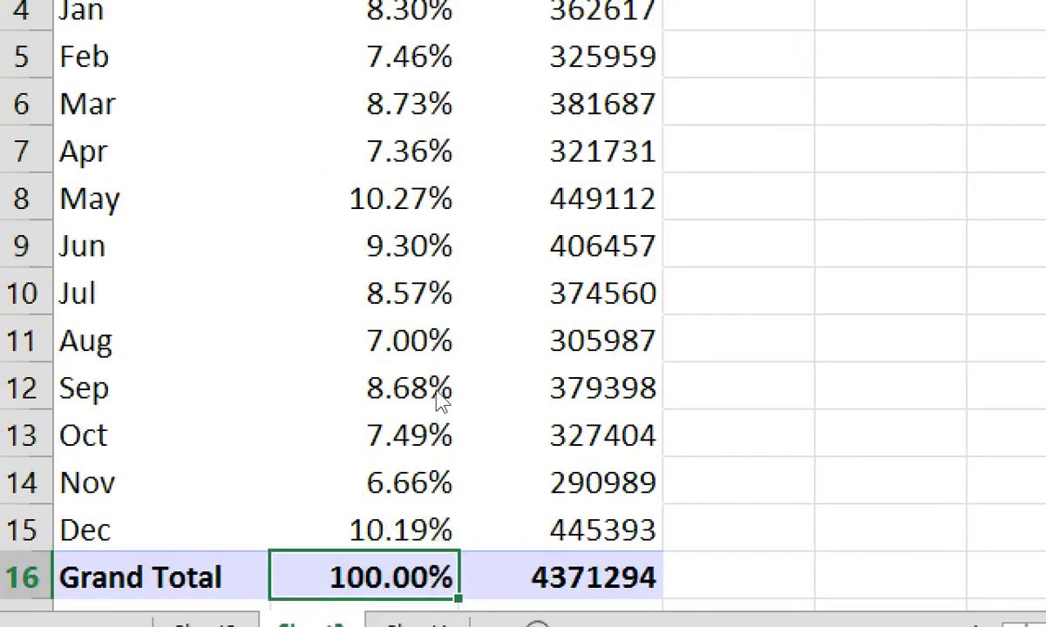
click(558, 199)
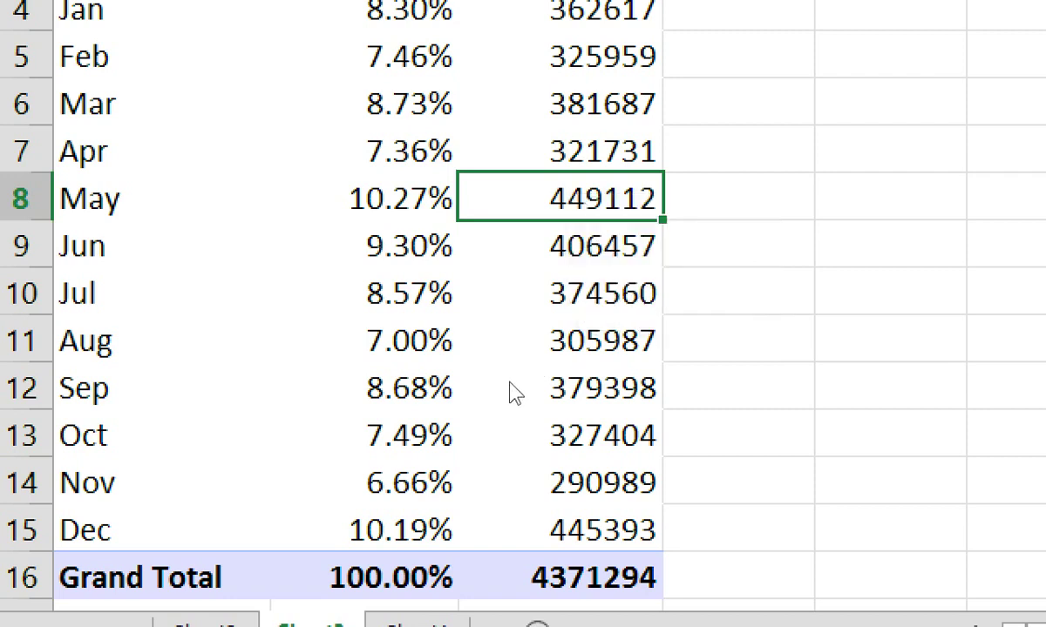
Step: Set Sum of Amt2 to Difference From May, then change it to % Difference From May
right_click(518, 370)
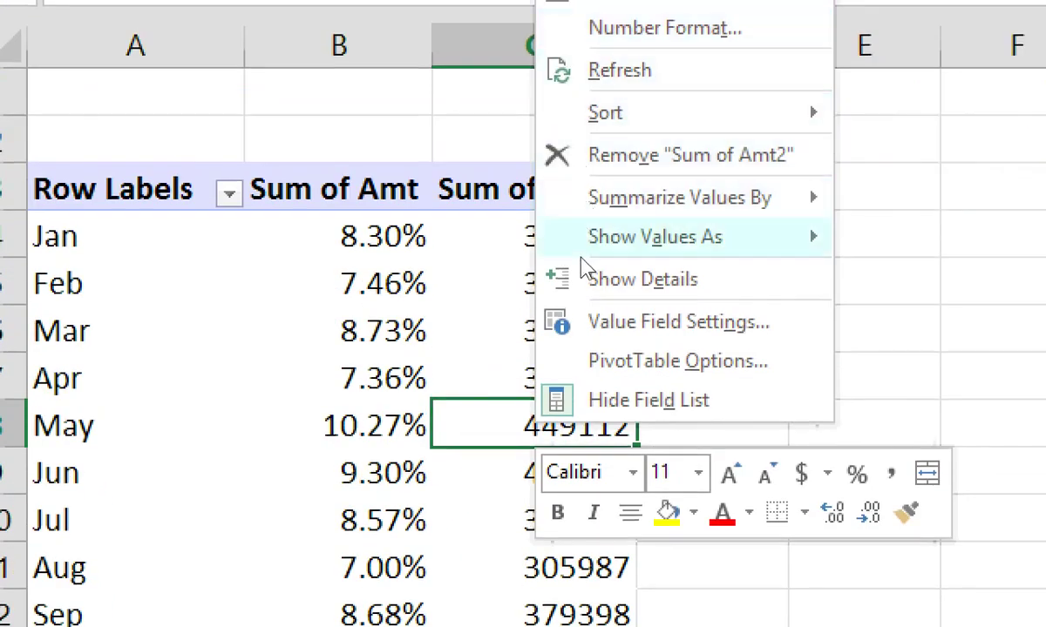
mouse_move(656, 237)
click(962, 554)
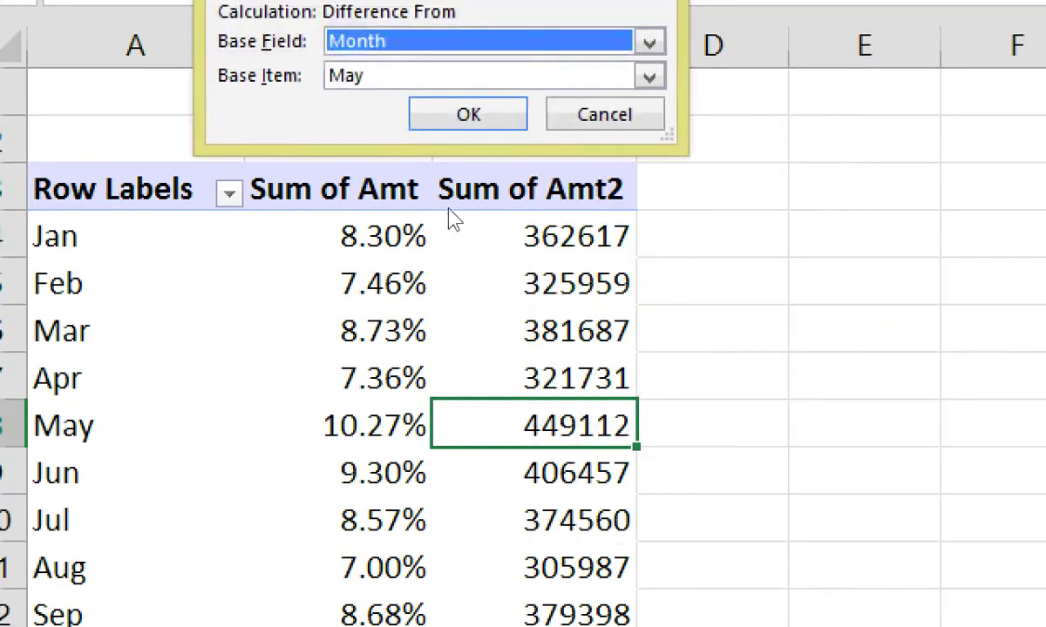
key(Return)
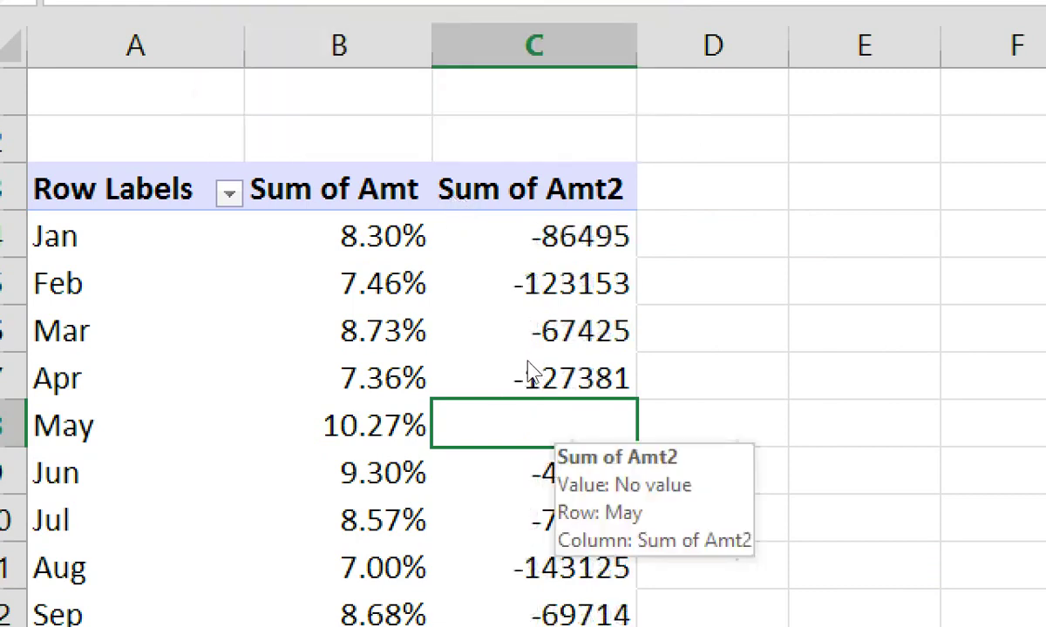
right_click(528, 363)
mouse_move(689, 252)
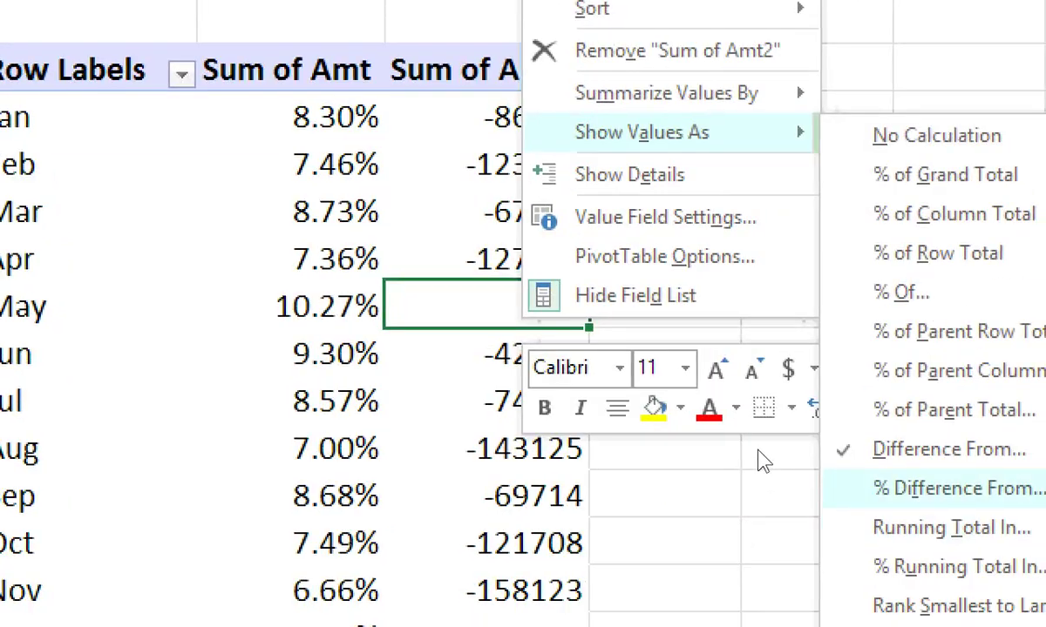
click(968, 607)
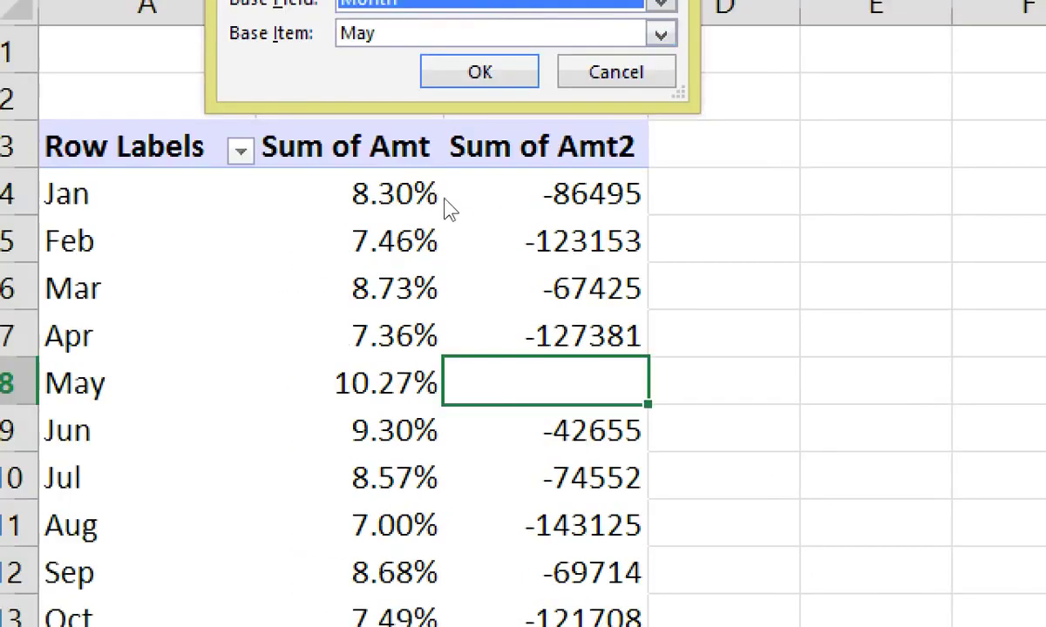
key(Return)
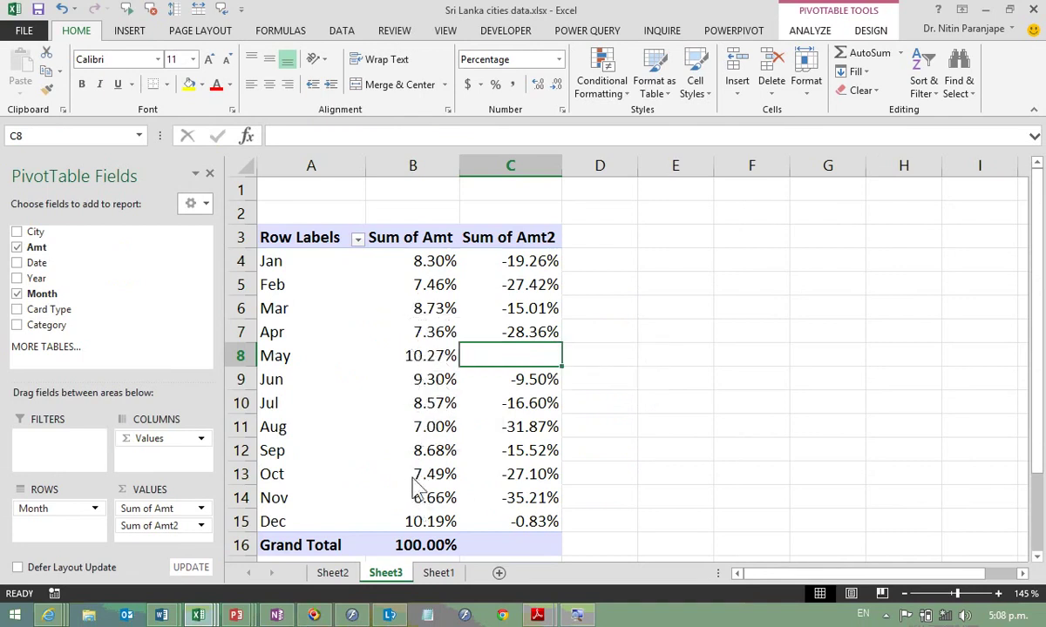
Step: Review the Show Values As options without changing them, then switch to Sheet1
right_click(554, 485)
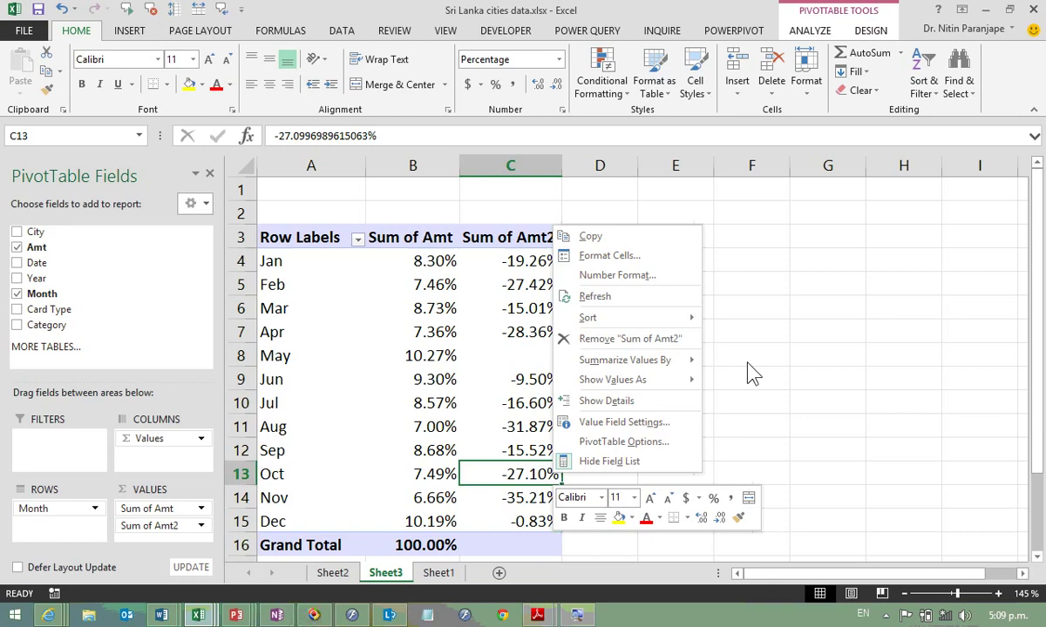
mouse_move(612, 380)
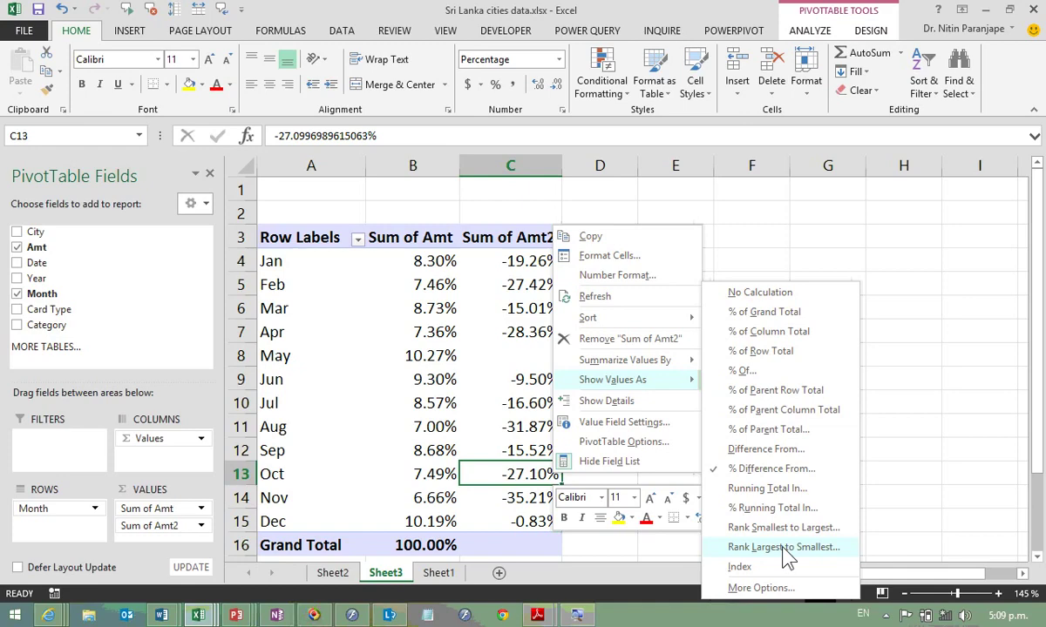
click(982, 502)
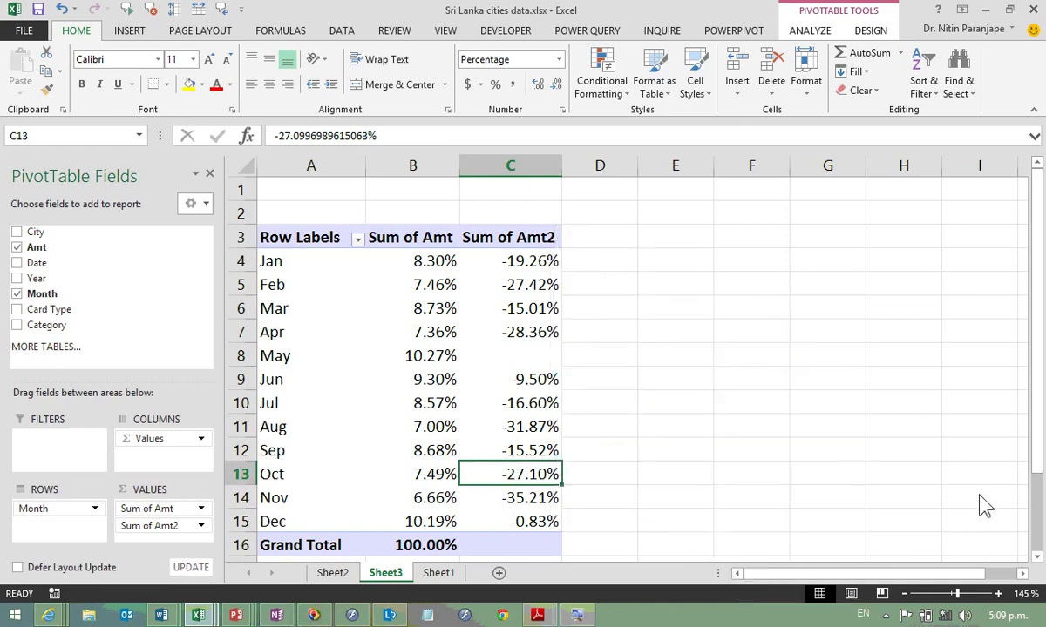
click(540, 417)
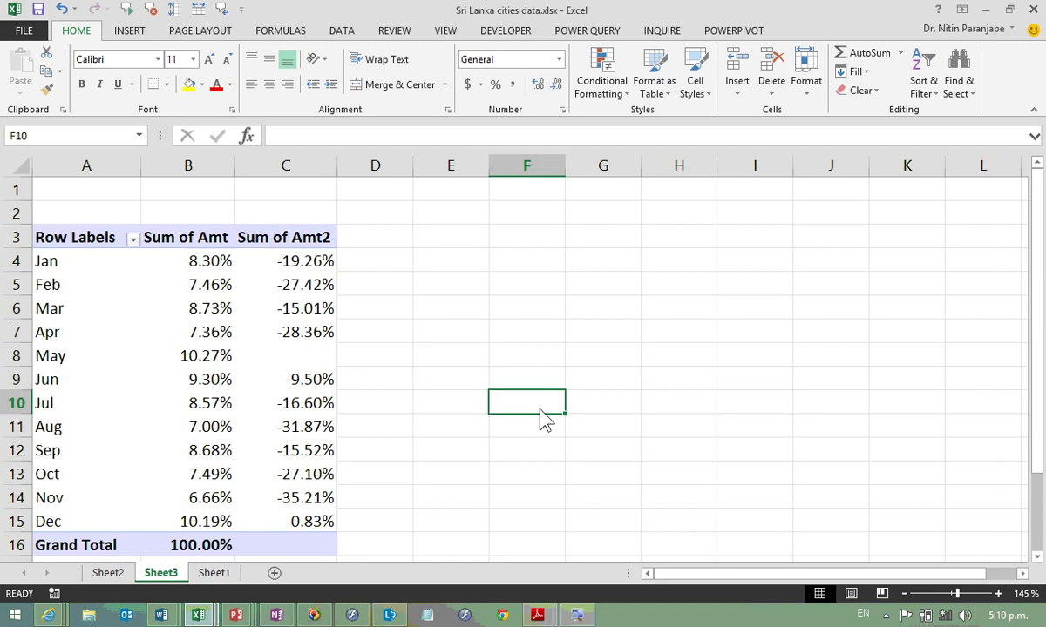
click(300, 381)
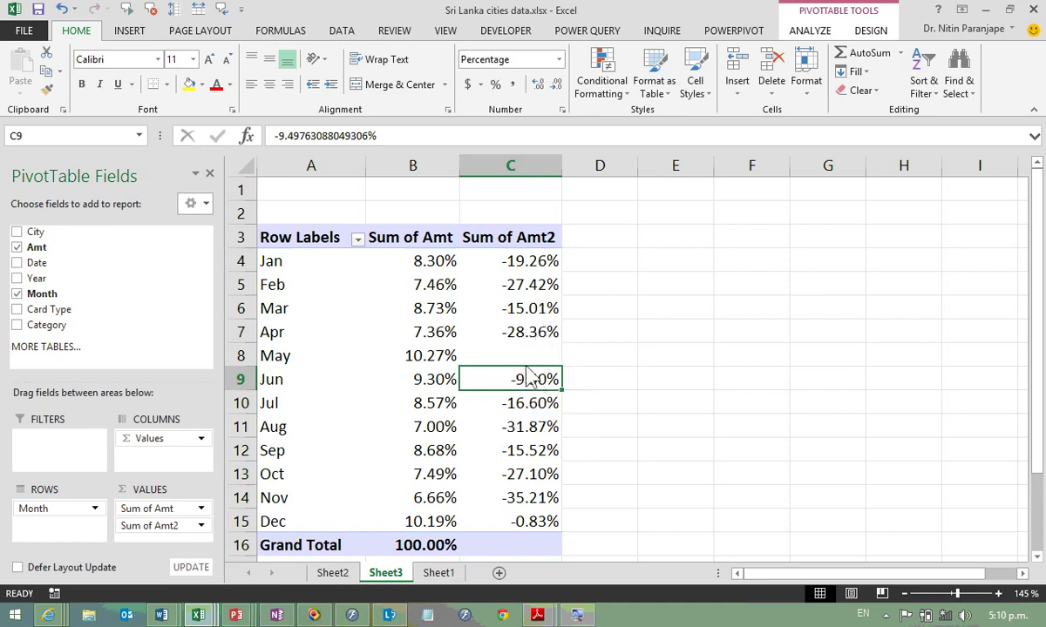
click(420, 575)
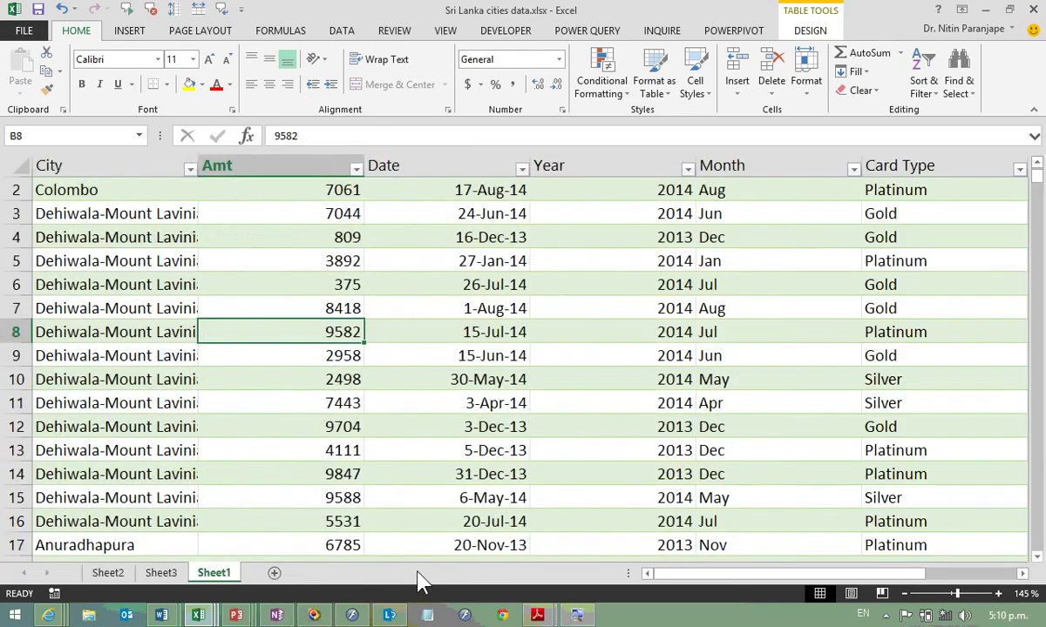
Step: Open Bad and Good data formats v5.xlsx from Recent Workbooks and bring up a This PC window
key(alt+f)
key(o)
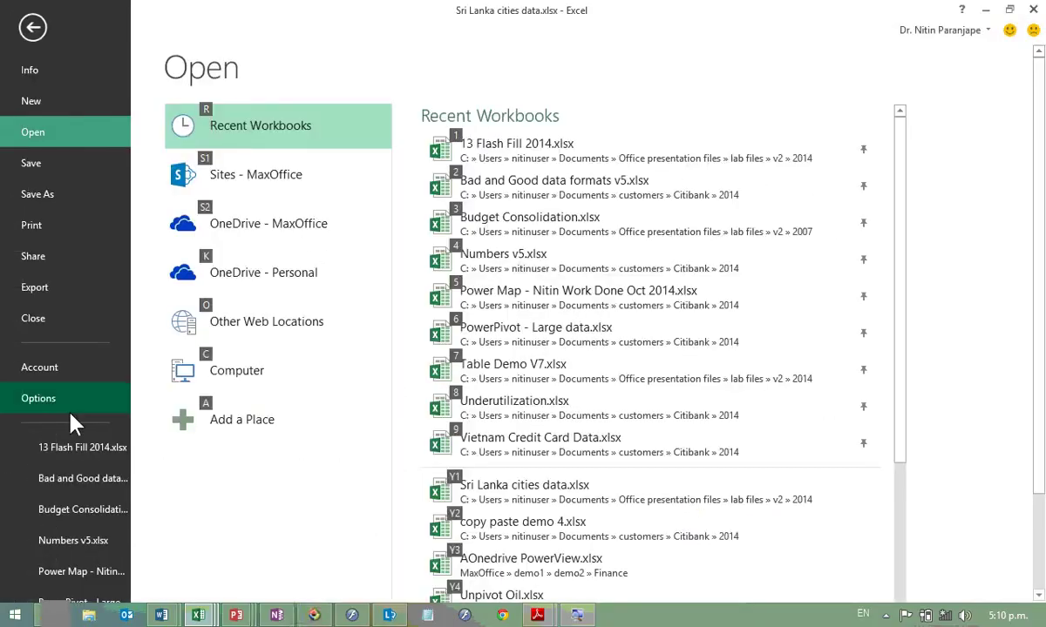
click(49, 138)
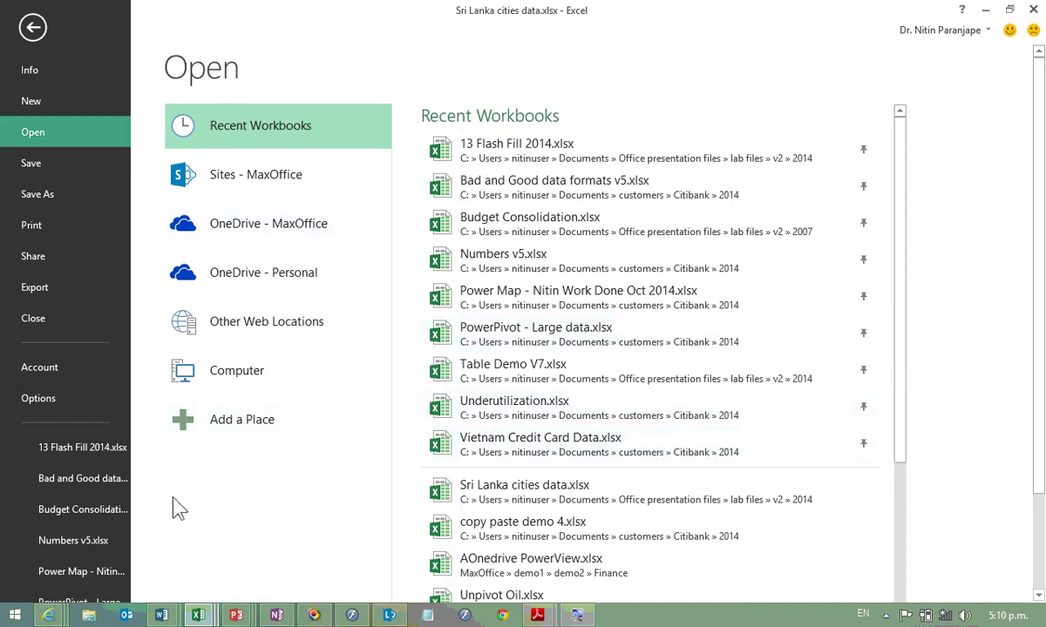
click(88, 615)
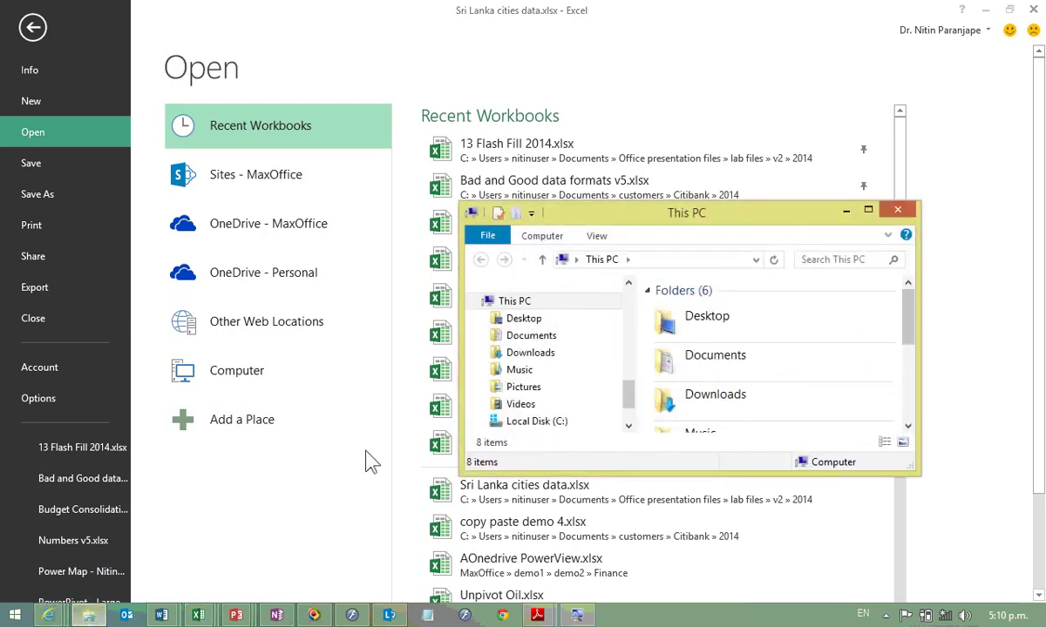
click(692, 200)
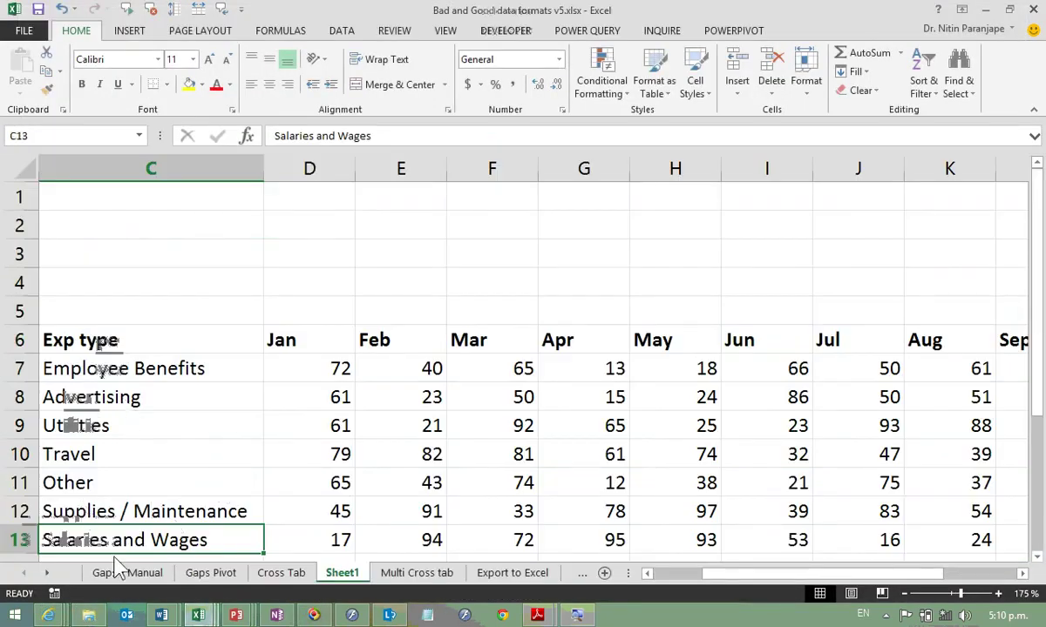
Step: Bring the This PC file window to the front and maximize it
key(alt+Tab)
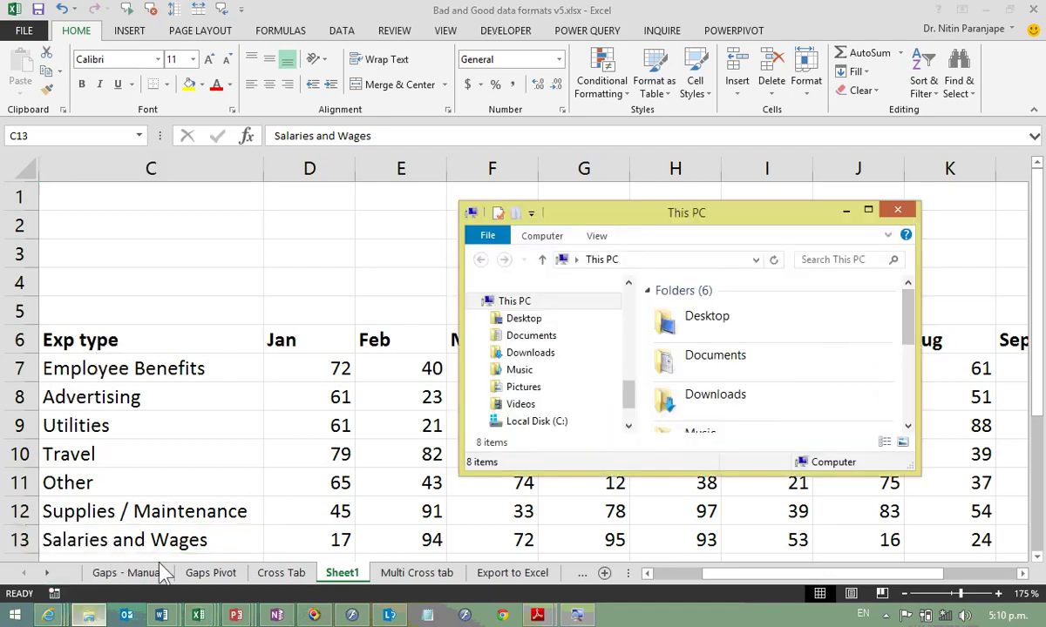
key(alt+v)
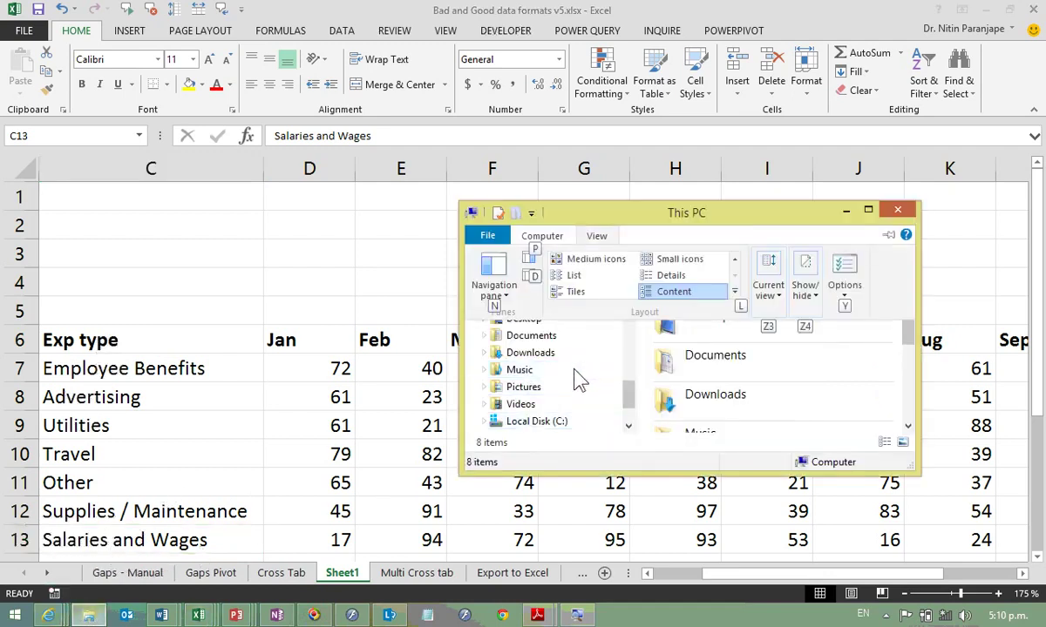
key(alt+space)
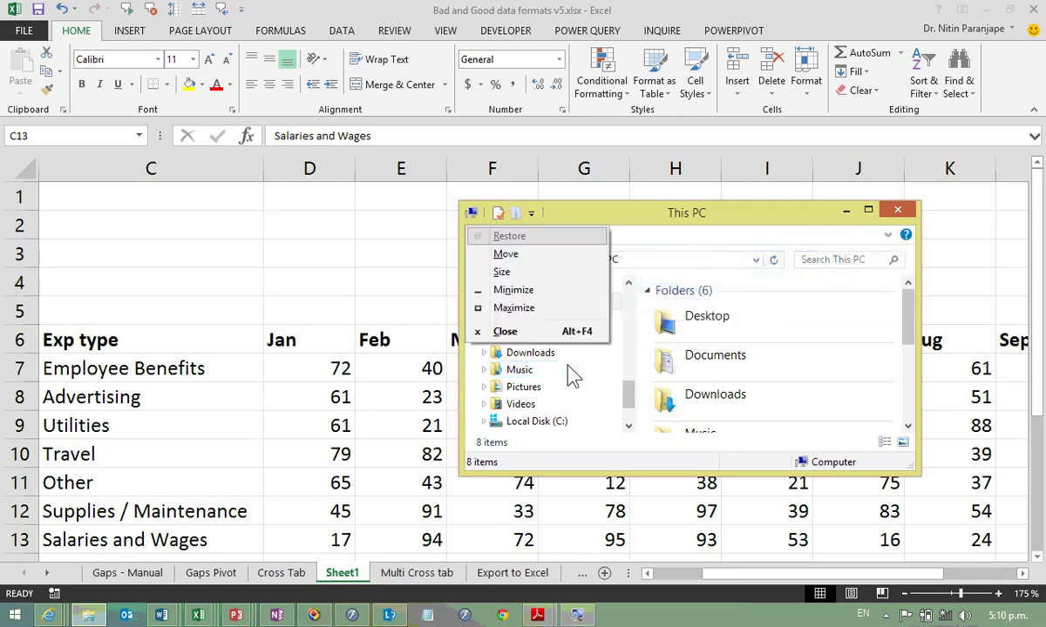
key(x)
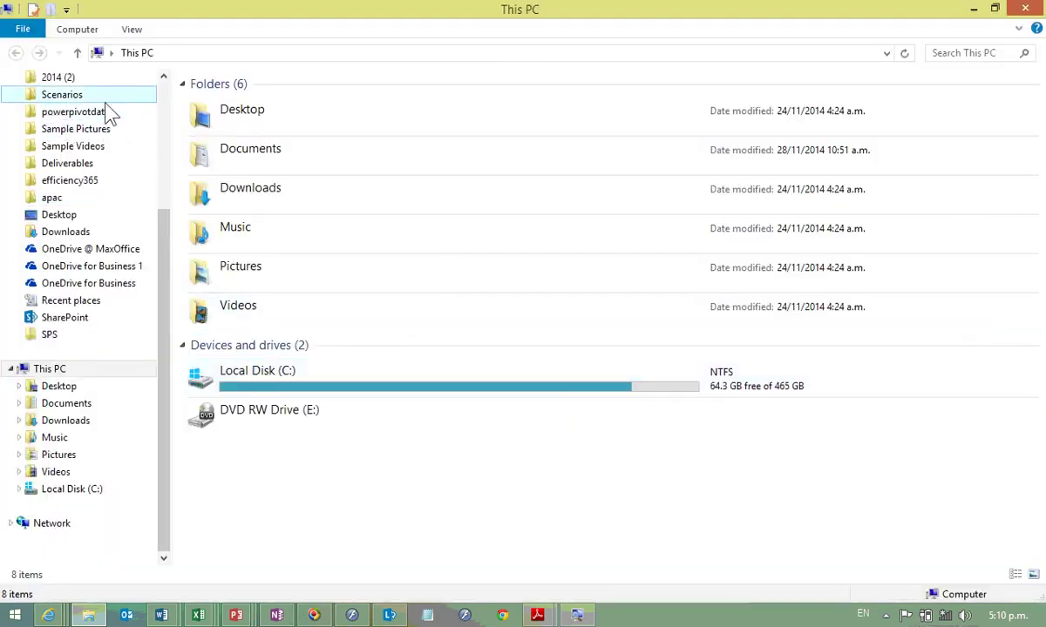
Step: Go to the V2 lab files folder and type acc to jump to accounts receivable - new format.xlsx
scroll(87, 231, up, 4)
click(76, 203)
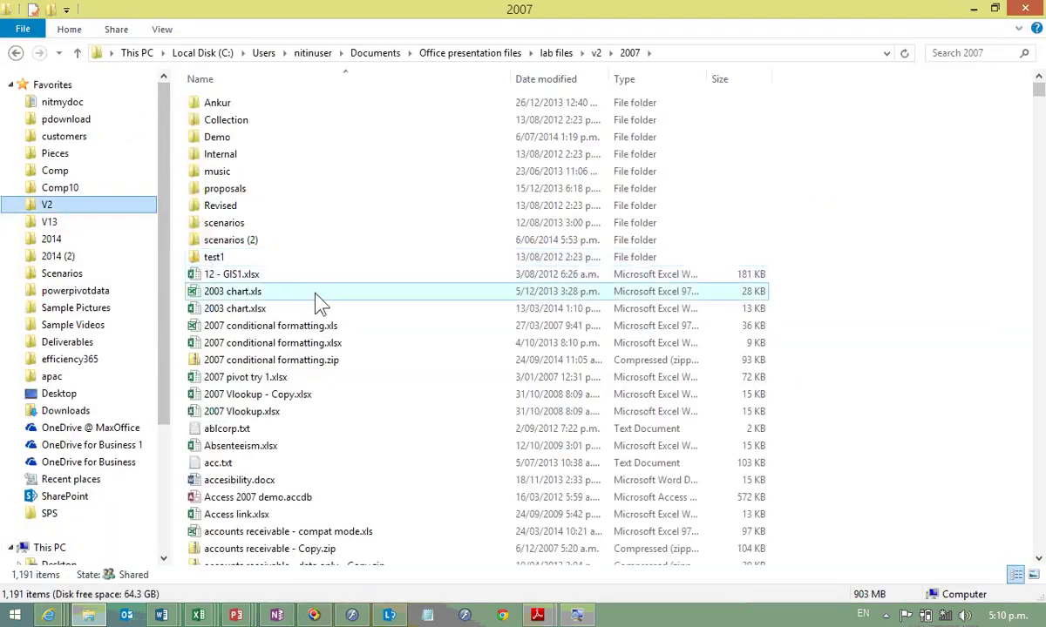
text(acc)
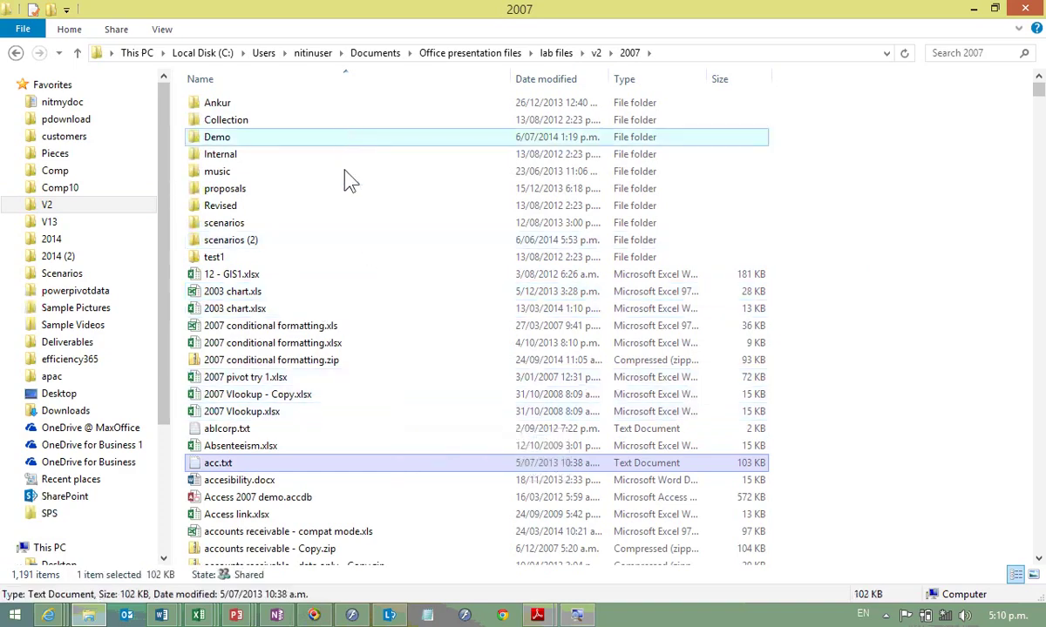
scroll(377, 399, down, 3)
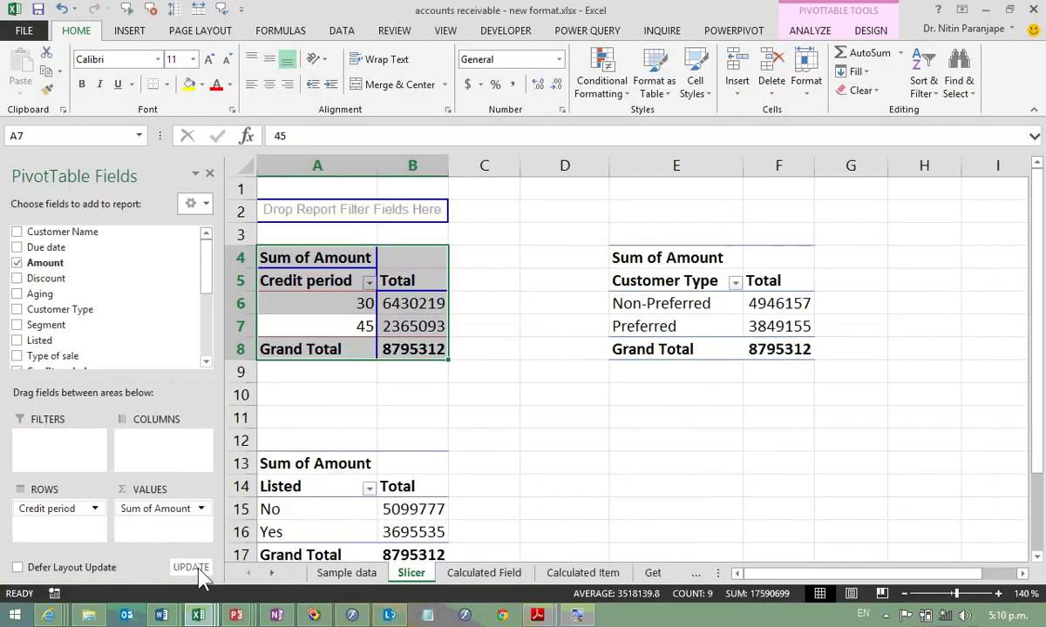
Step: Check which fields the Credit period, Customer Type and Listed pivots use
click(340, 303)
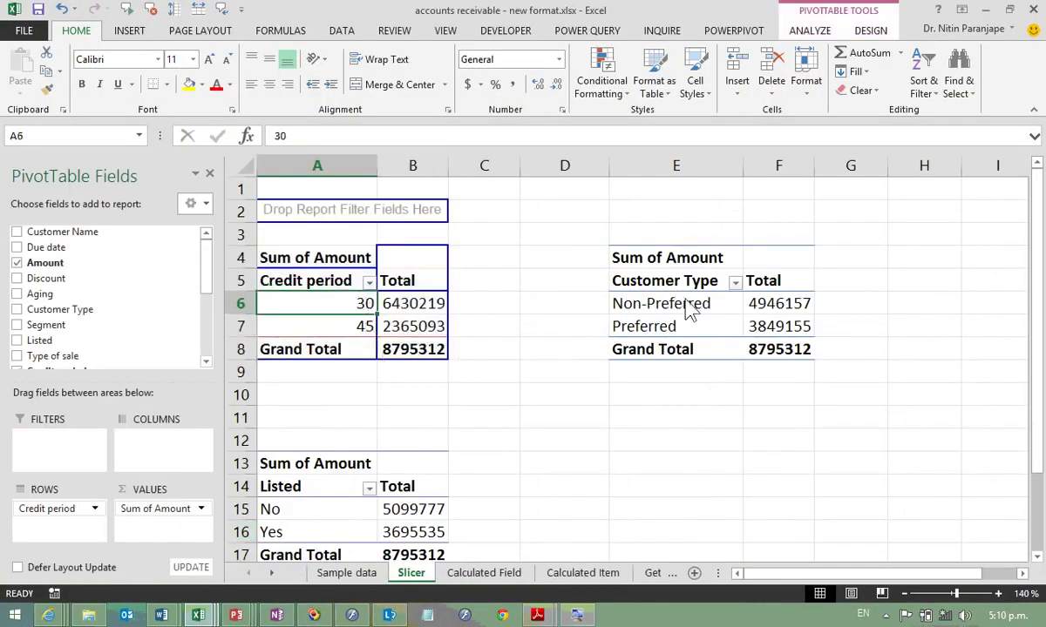
click(642, 301)
drag(318, 510, 323, 536)
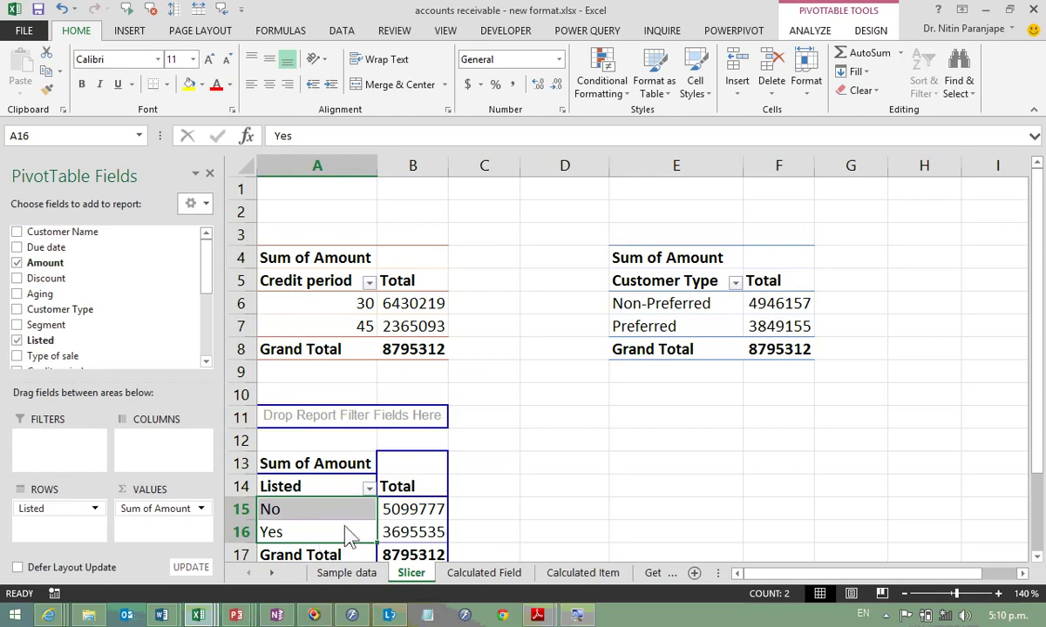
scroll(345, 533, down, 1)
scroll(346, 533, up, 1)
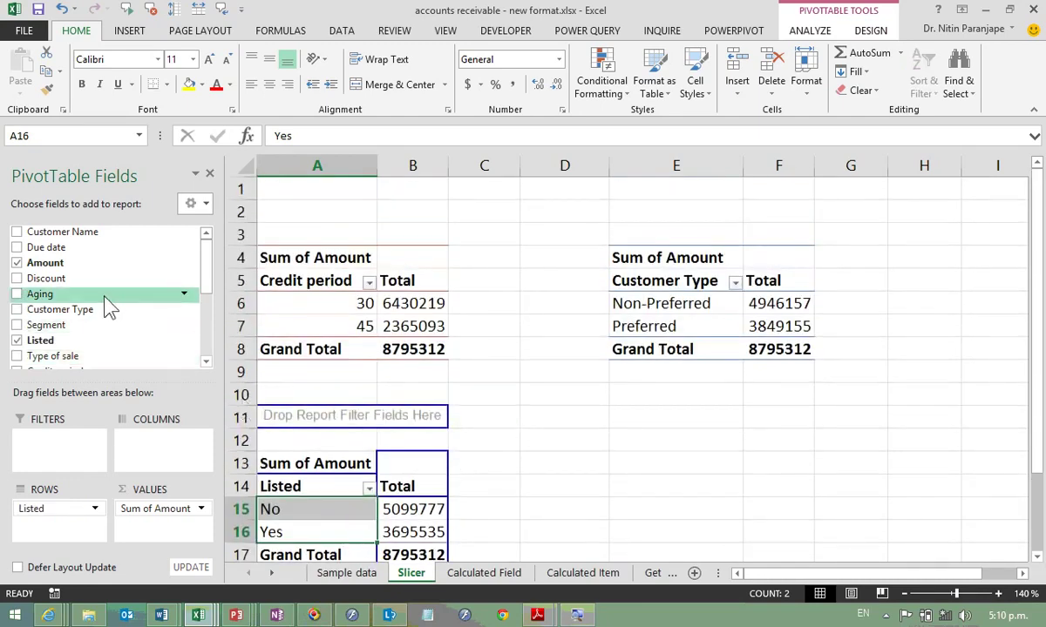
Step: Add Segment as a report filter on the Credit period pivot, limited to Healthcare only
click(336, 303)
drag(48, 325, 57, 440)
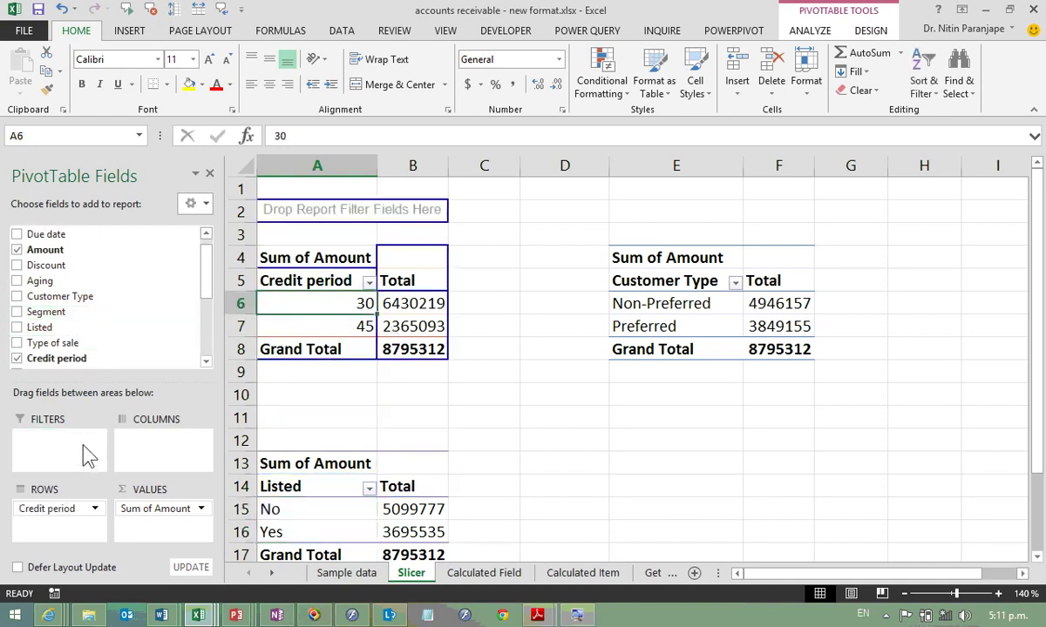
click(440, 214)
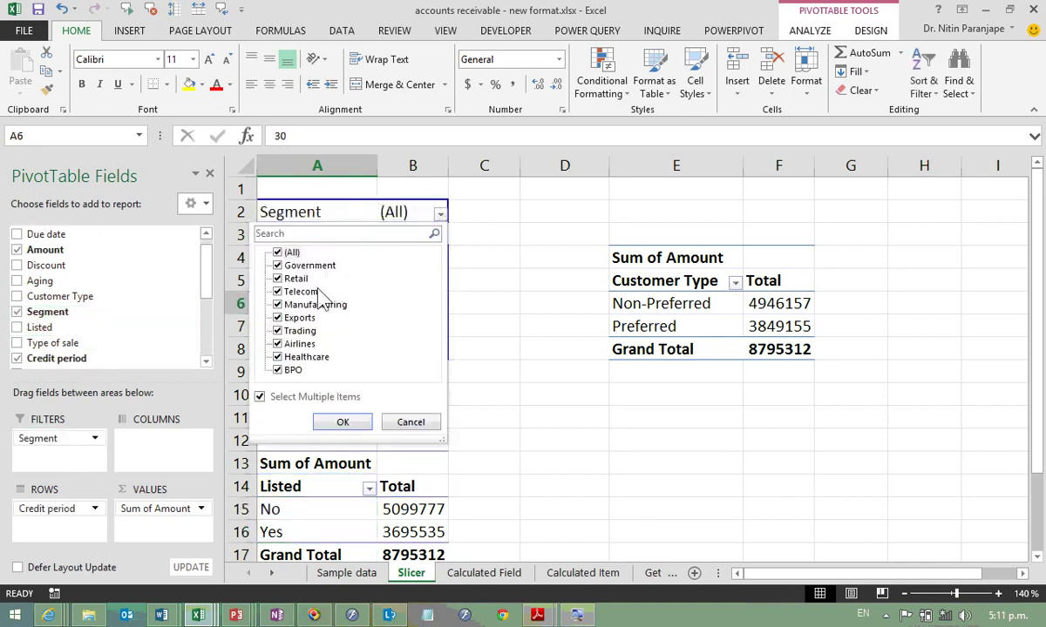
click(275, 397)
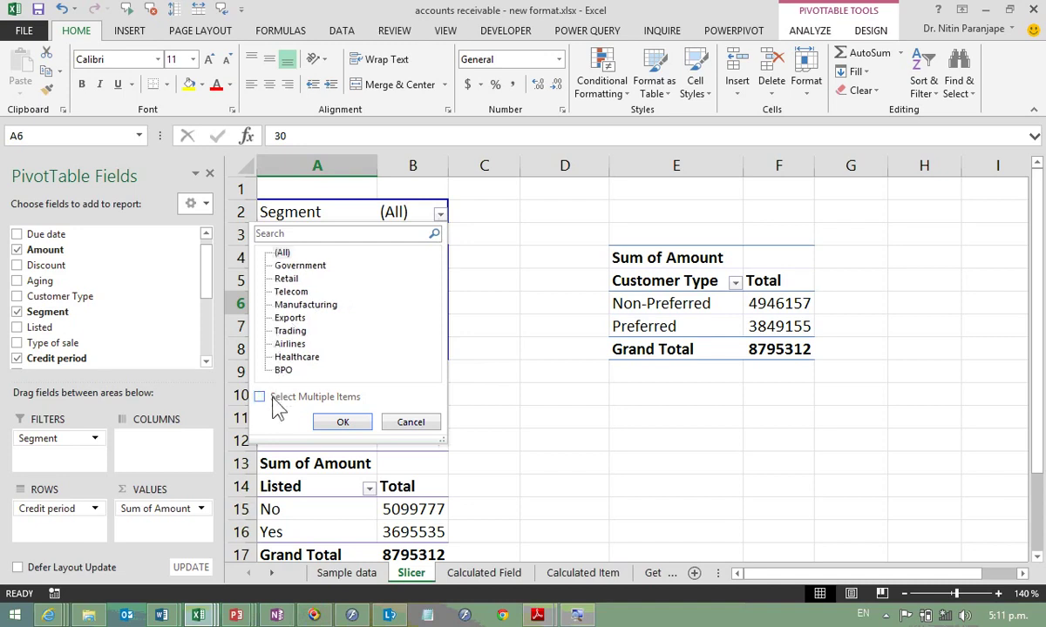
click(290, 357)
click(342, 422)
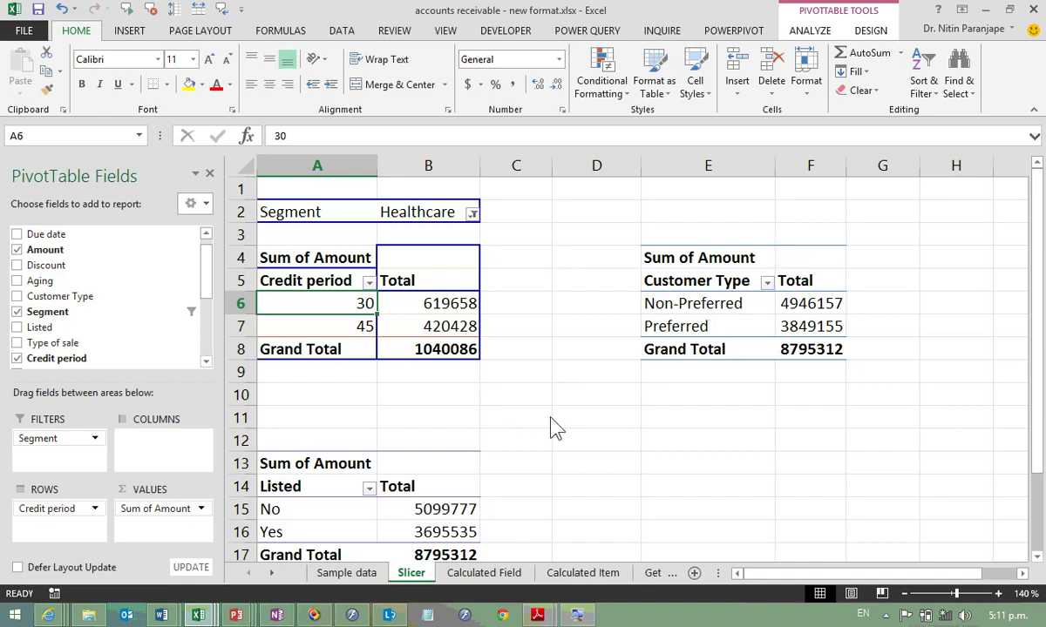
mouse_move(692, 304)
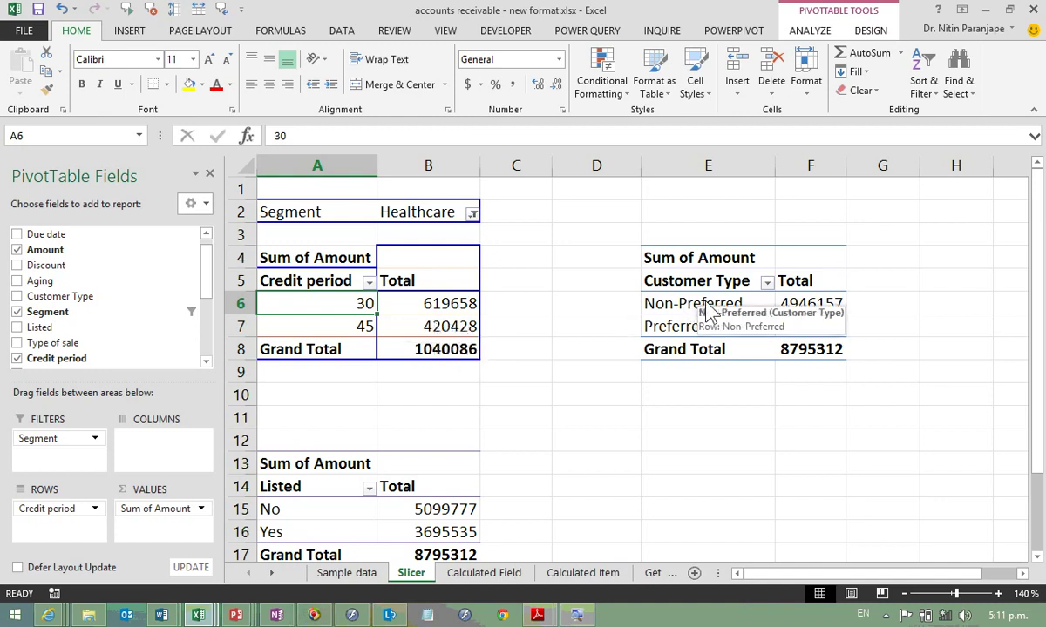
click(711, 314)
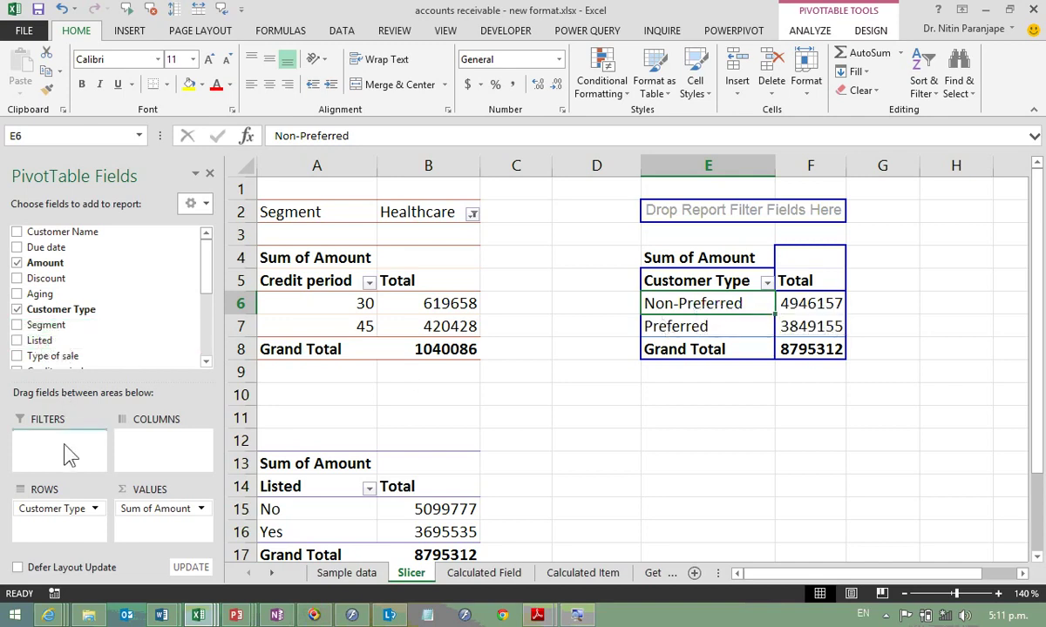
Step: Add a Segment filter to the Customer Type pivot and set it to Healthcare
drag(70, 455, 70, 449)
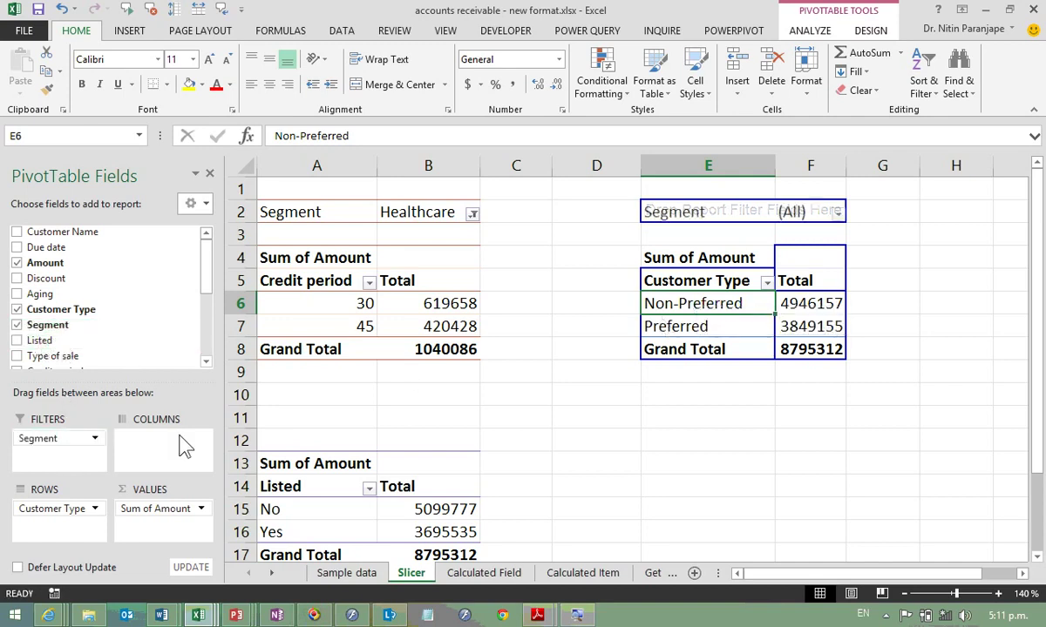
click(837, 215)
click(694, 357)
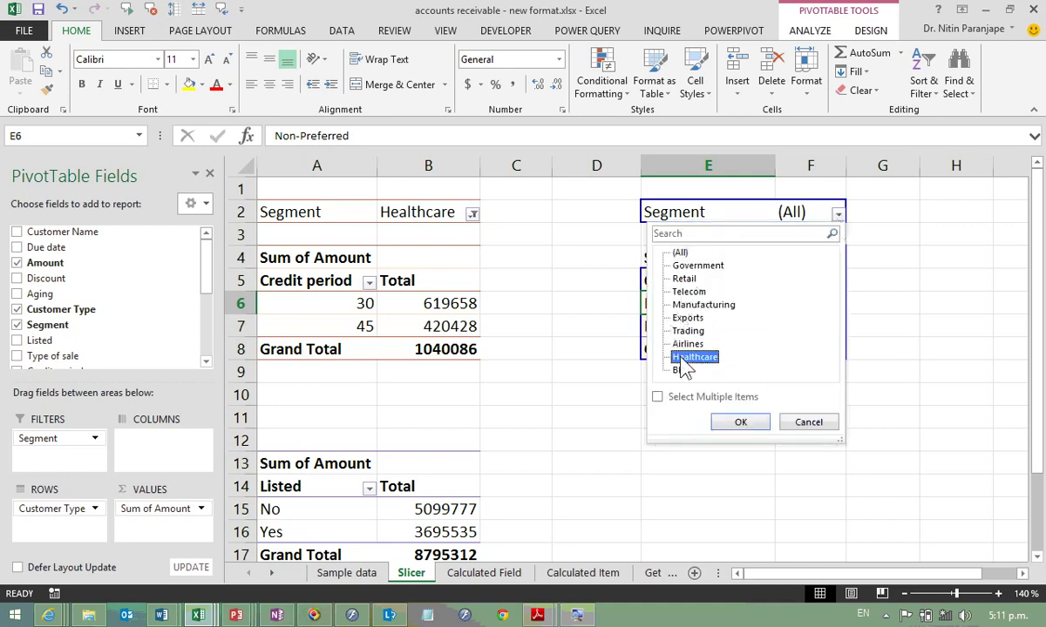
click(736, 423)
Step: Add a Segment filter to the Listed pivot and set it to Healthcare
right_click(386, 465)
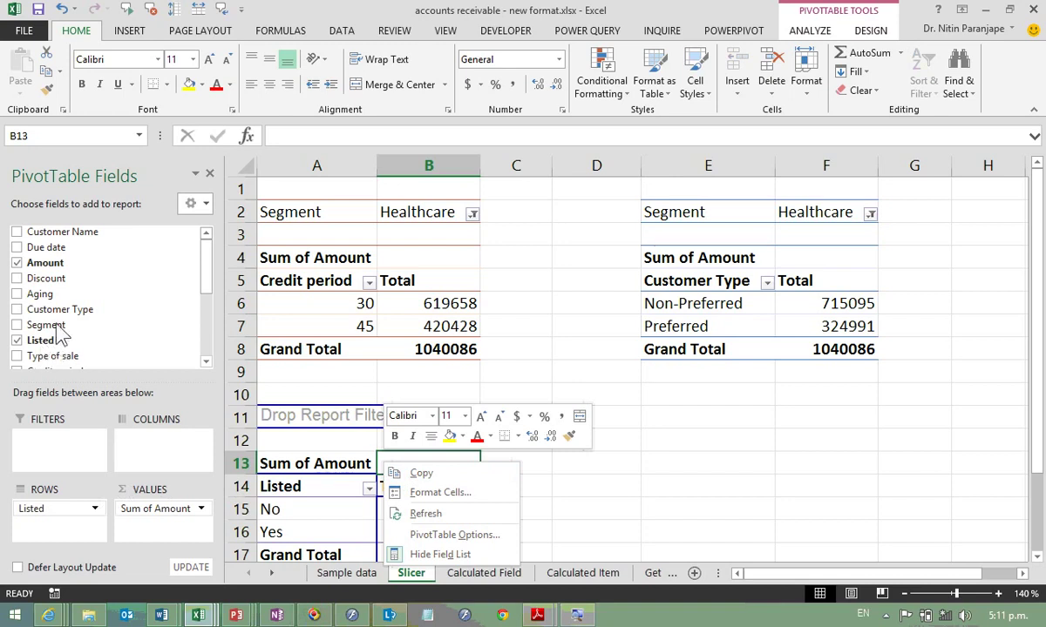
drag(48, 326, 61, 432)
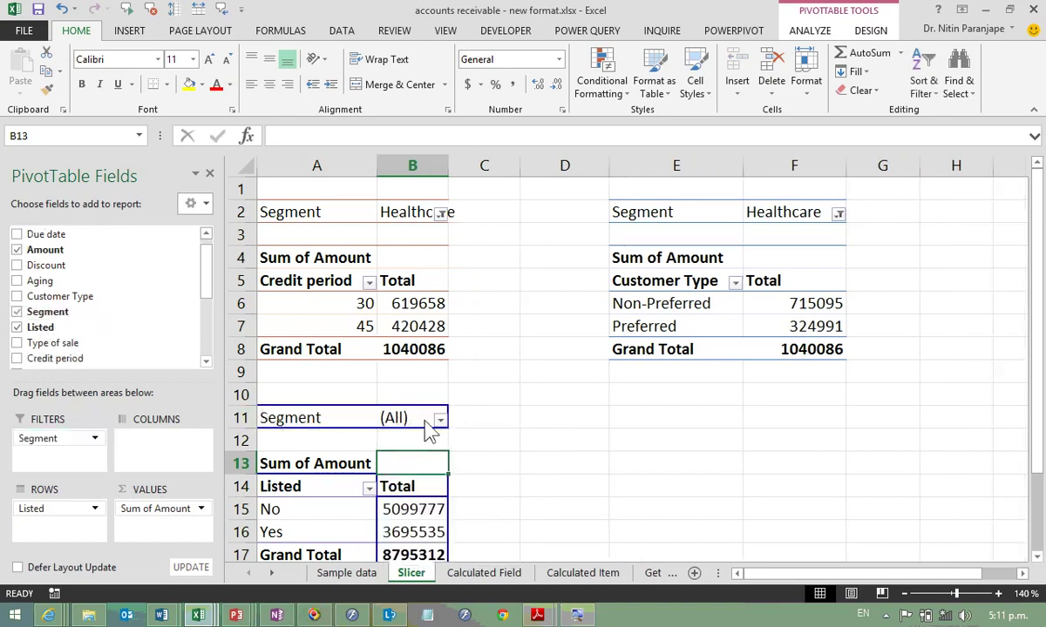
click(439, 419)
click(296, 326)
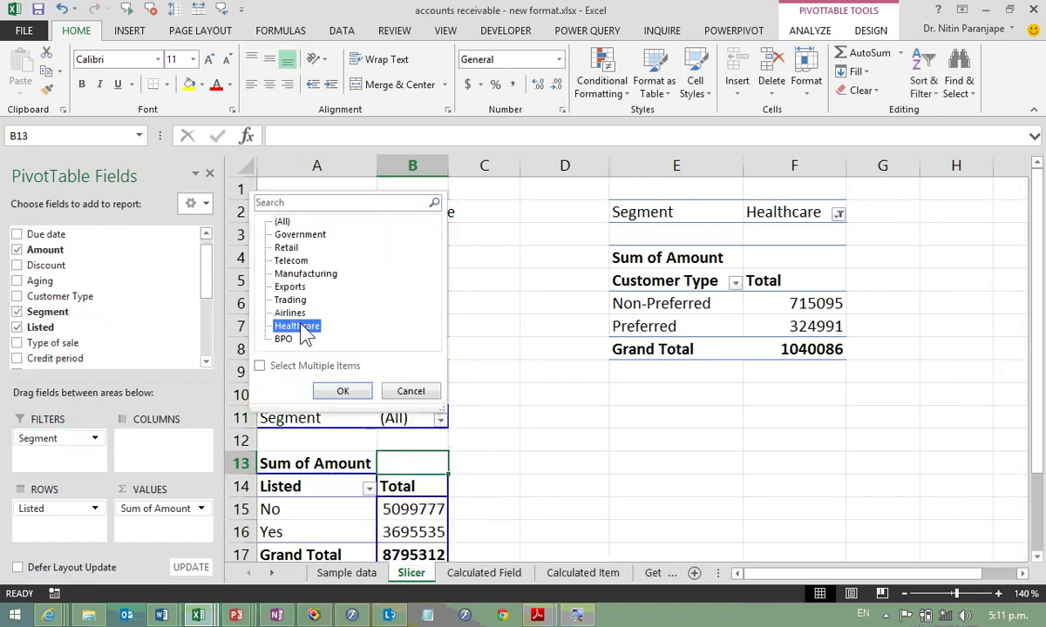
click(344, 395)
Step: Switch the Credit period pivot's Segment filter to Government
click(472, 214)
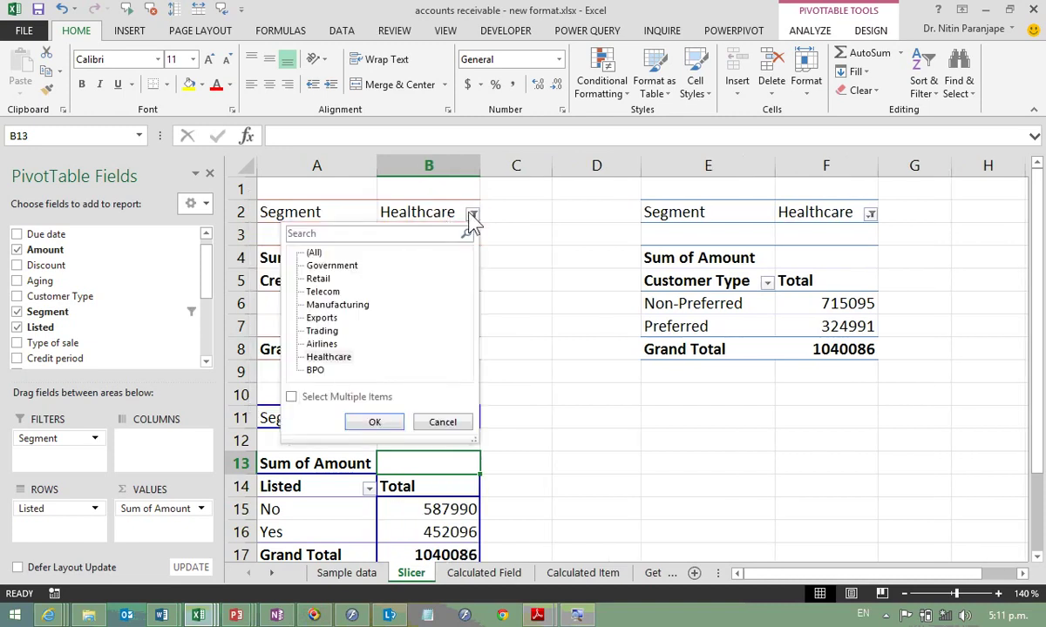
click(336, 265)
click(375, 422)
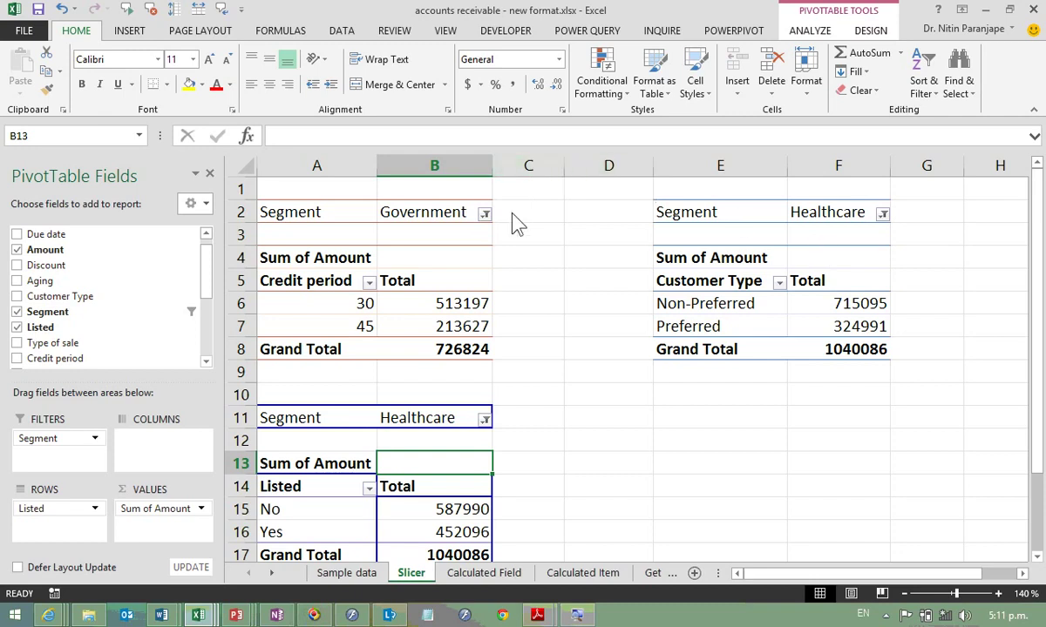
Step: Filter the Credit period pivot to multiple segments, including Retail and Airlines
click(485, 214)
click(303, 398)
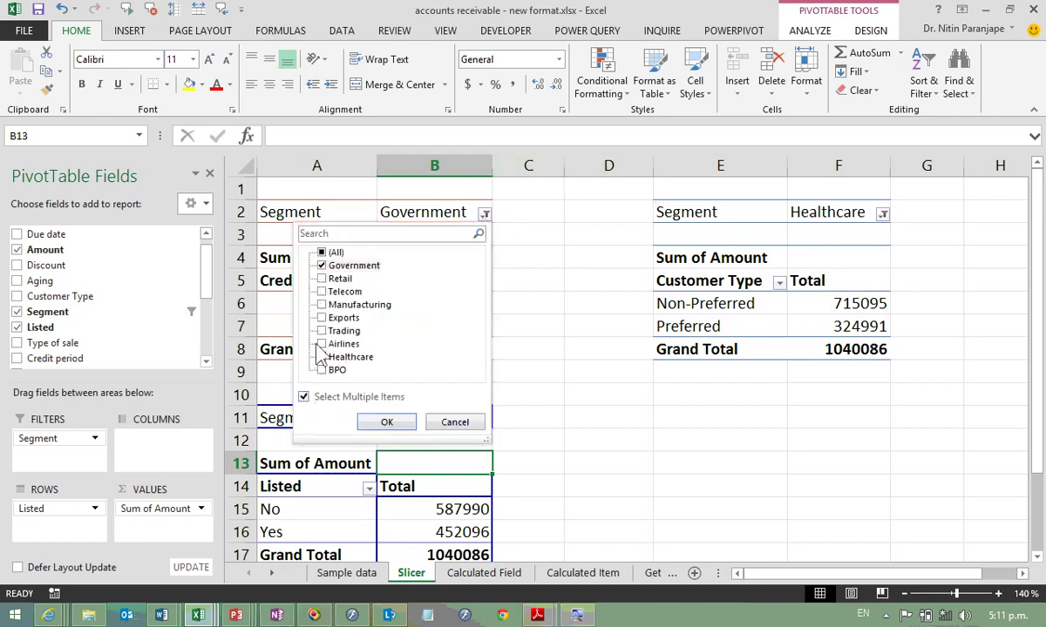
click(321, 278)
click(322, 343)
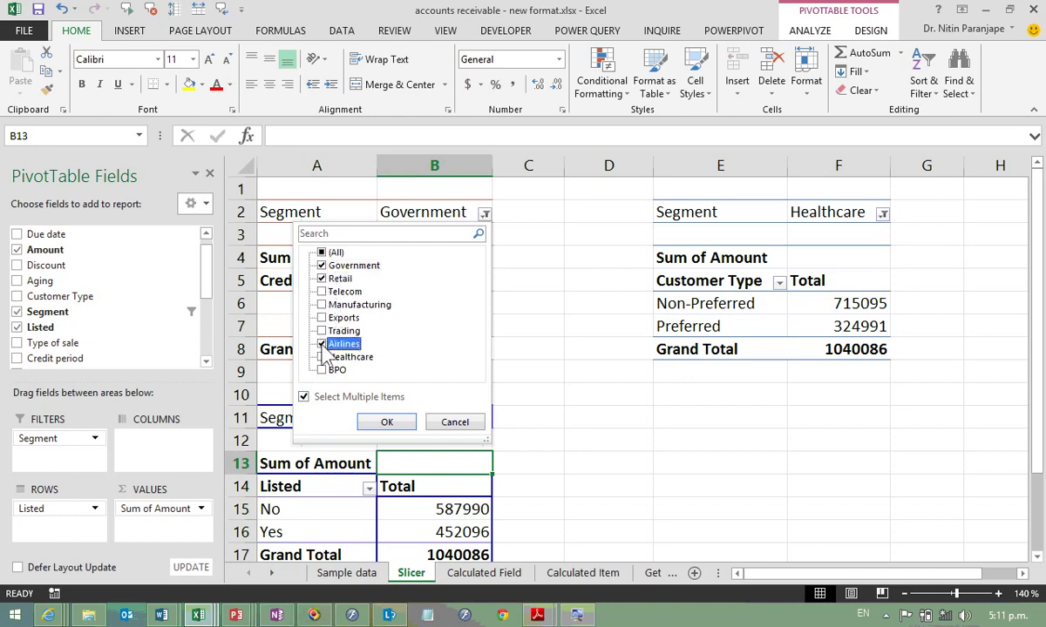
click(386, 423)
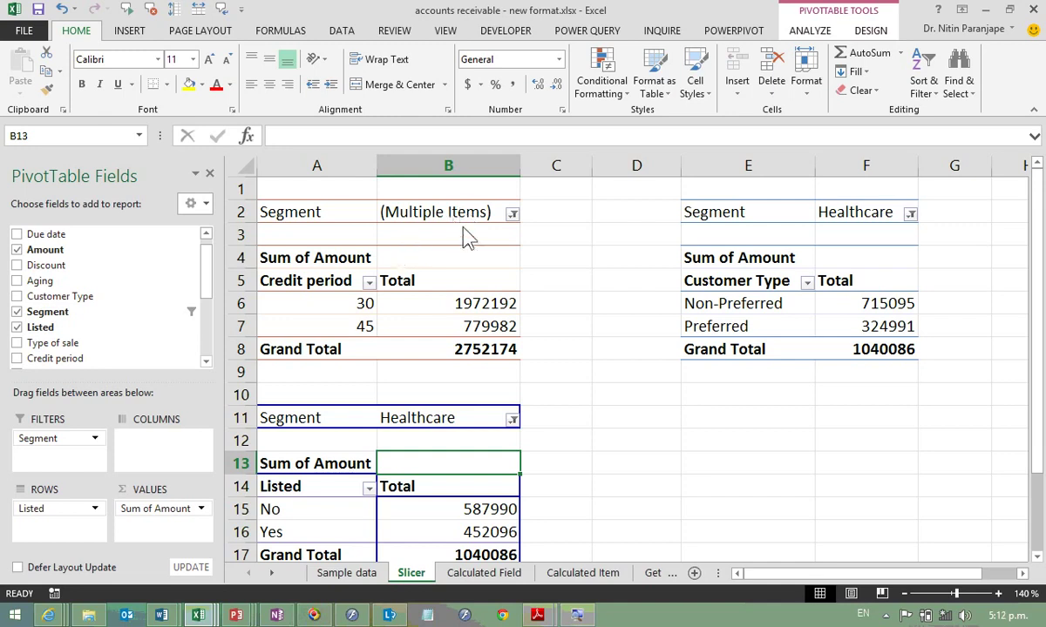
Step: Reset the Credit period, Customer Type and Listed pivots' Segment filters to (All)
click(512, 214)
click(331, 396)
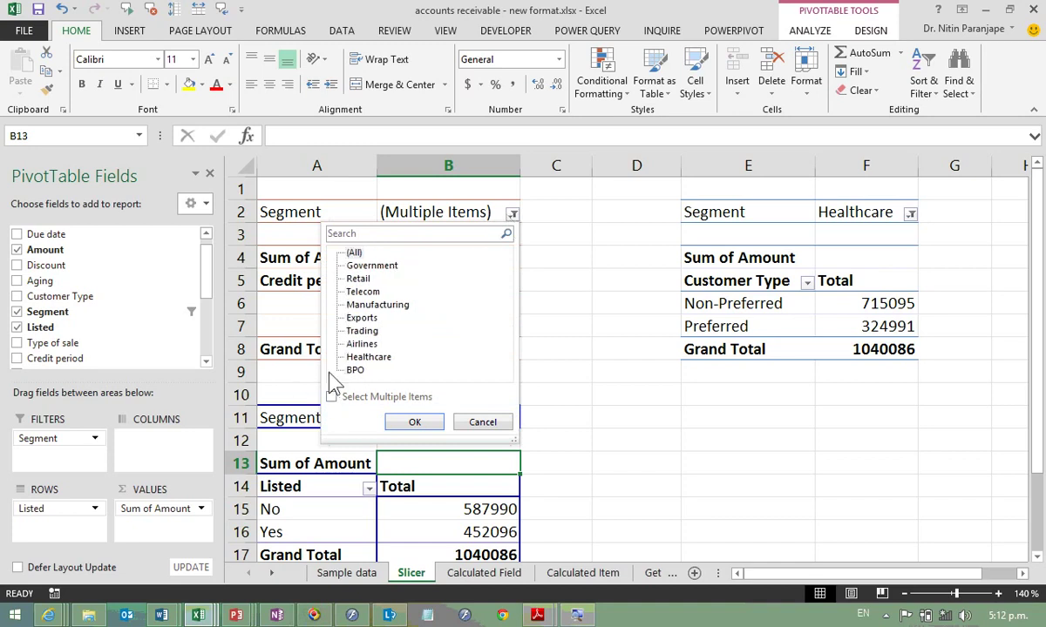
click(414, 422)
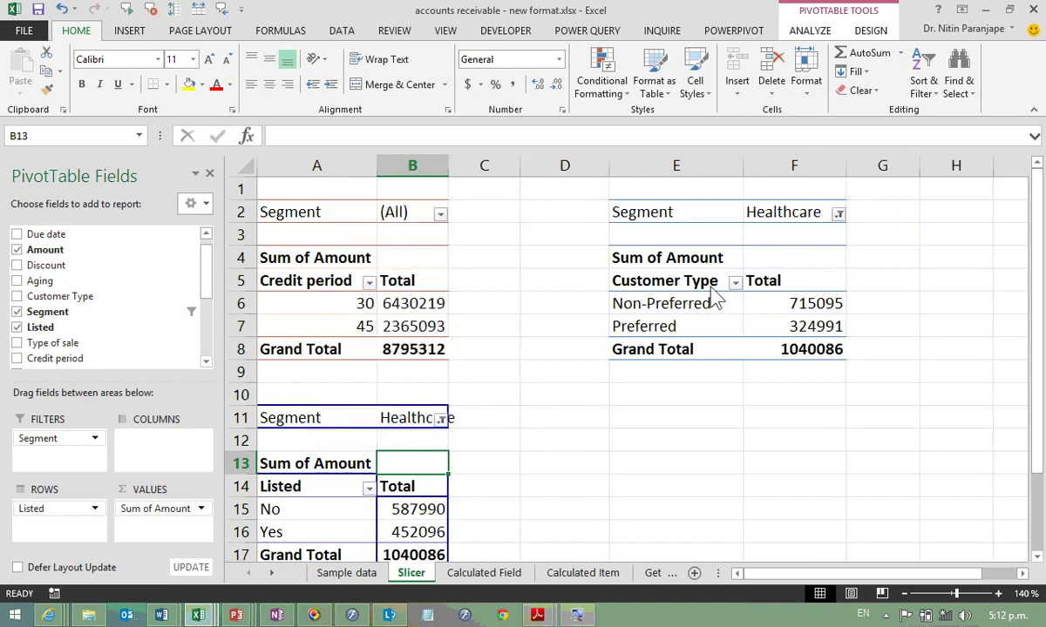
click(837, 213)
click(680, 253)
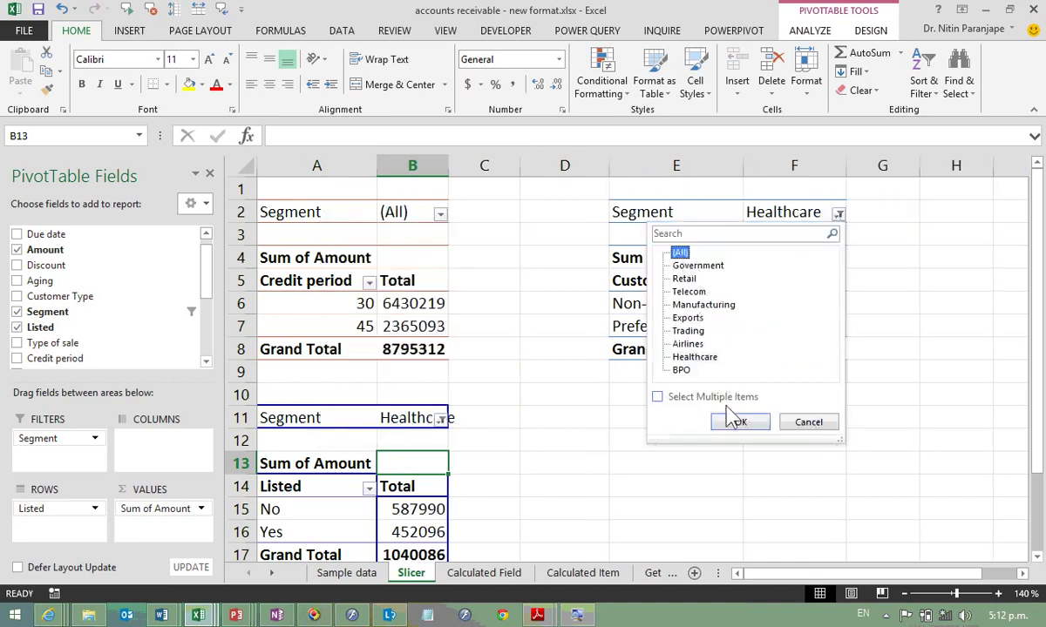
click(740, 422)
click(442, 419)
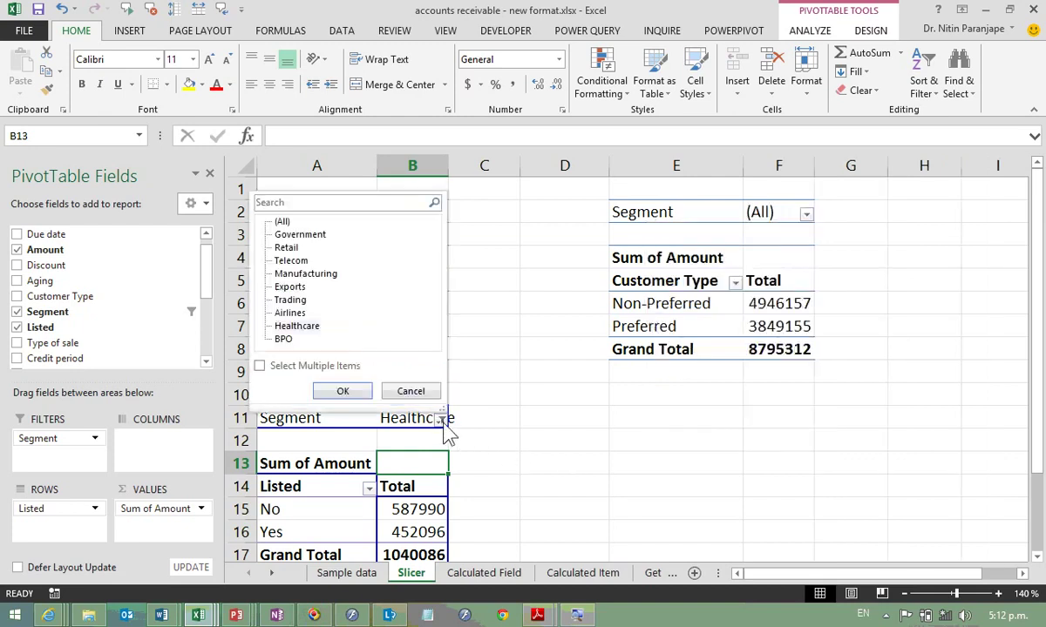
click(343, 392)
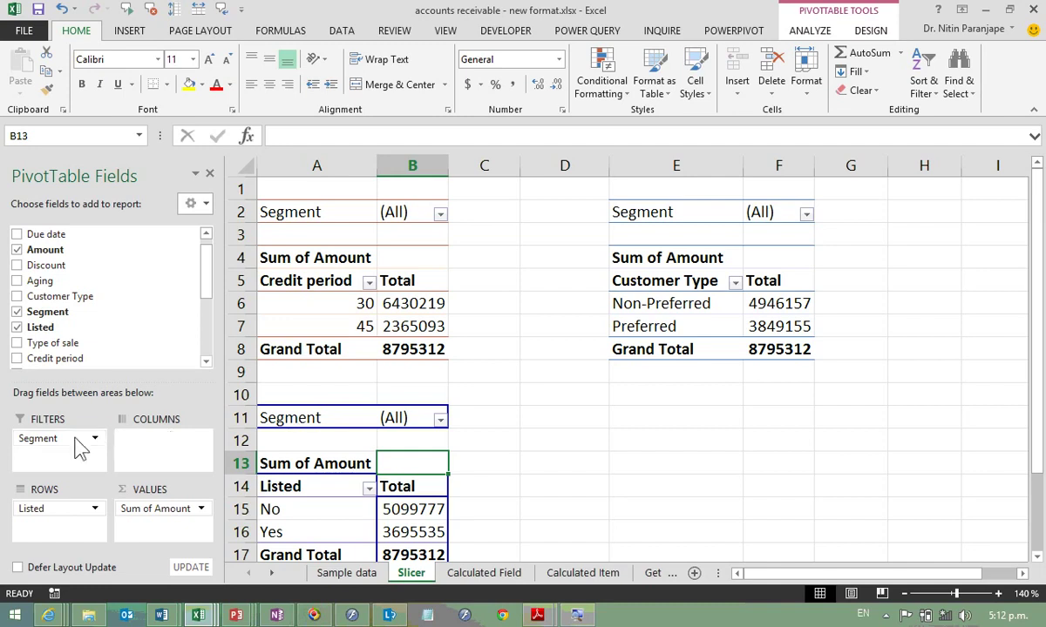
Step: Remove Segment from the Listed, Credit period and Customer Type pivots' filters, then start Insert Slicer
drag(76, 440, 81, 292)
click(288, 283)
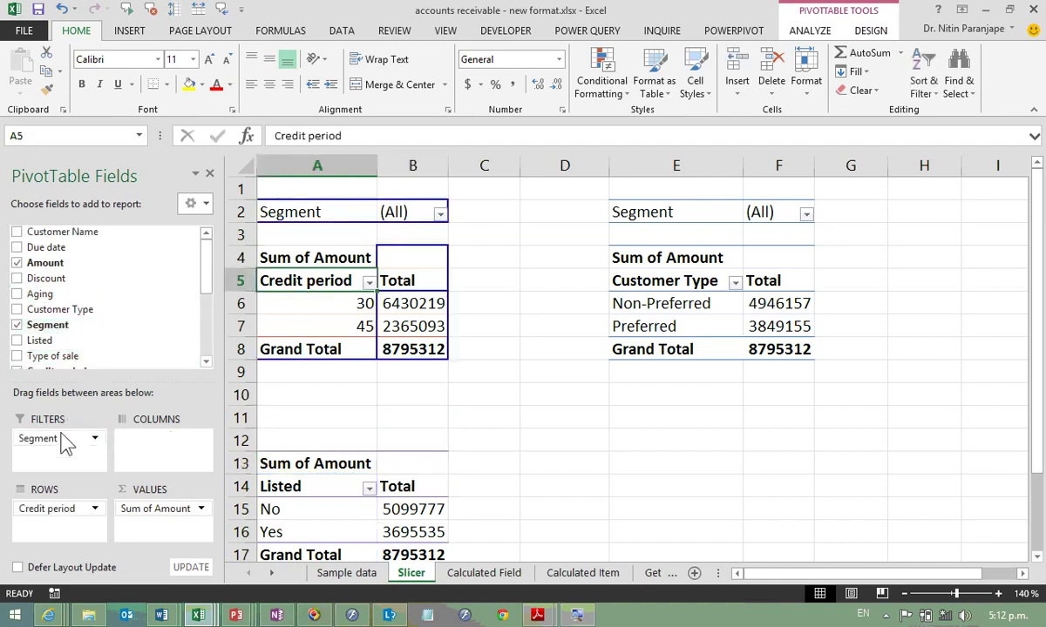
drag(66, 438, 87, 284)
click(643, 279)
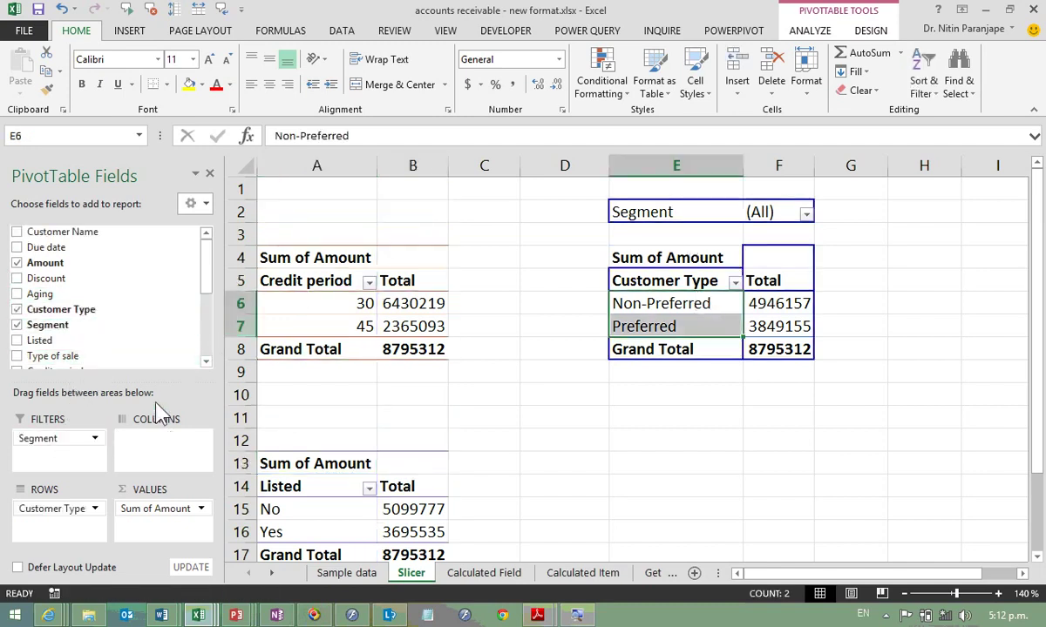
click(47, 324)
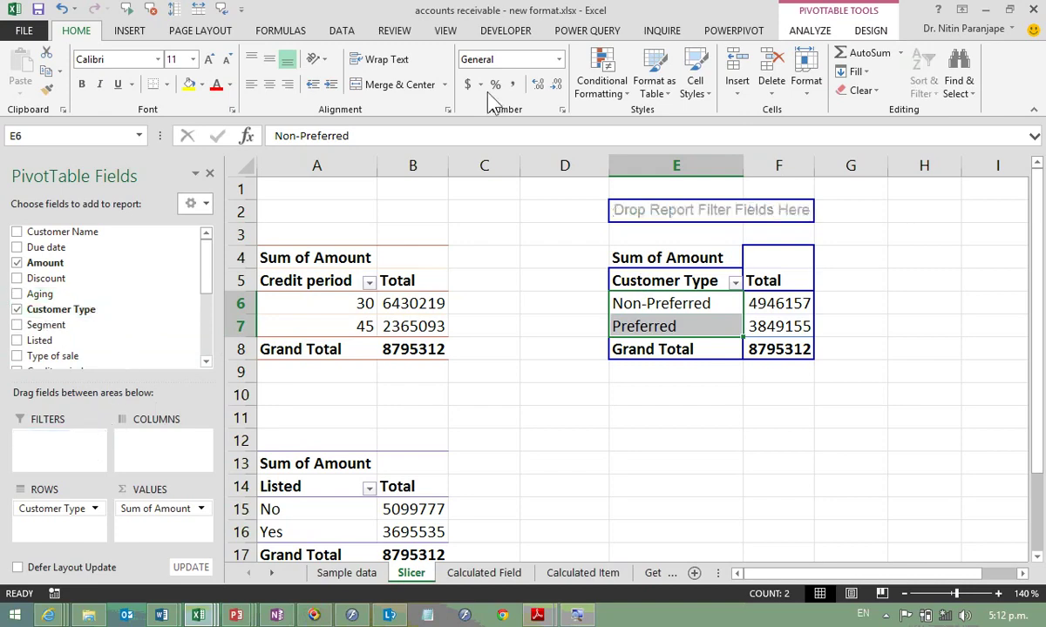
click(806, 31)
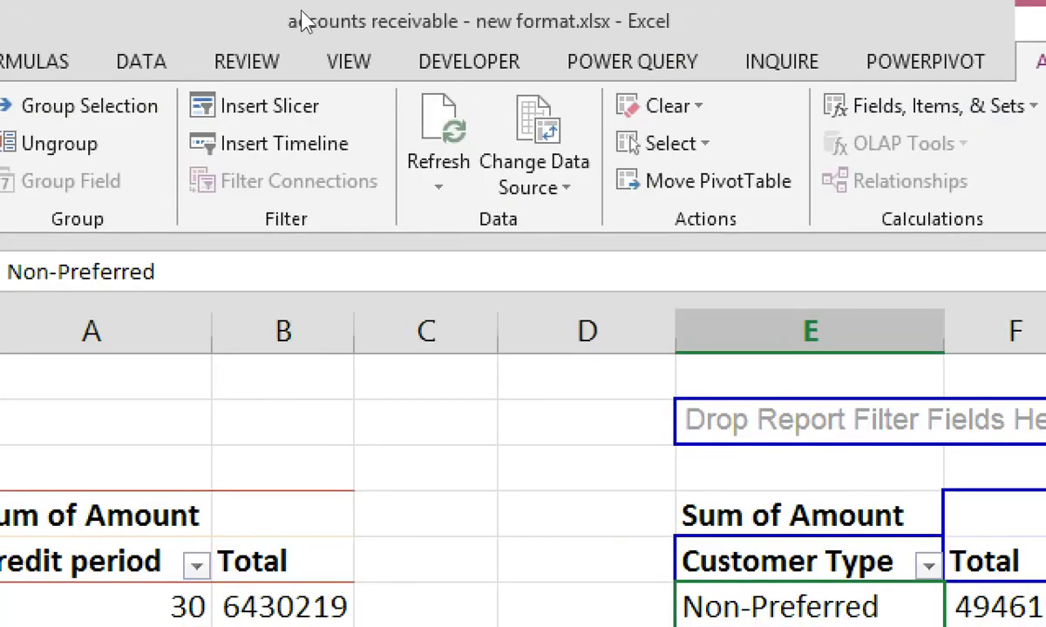
click(262, 105)
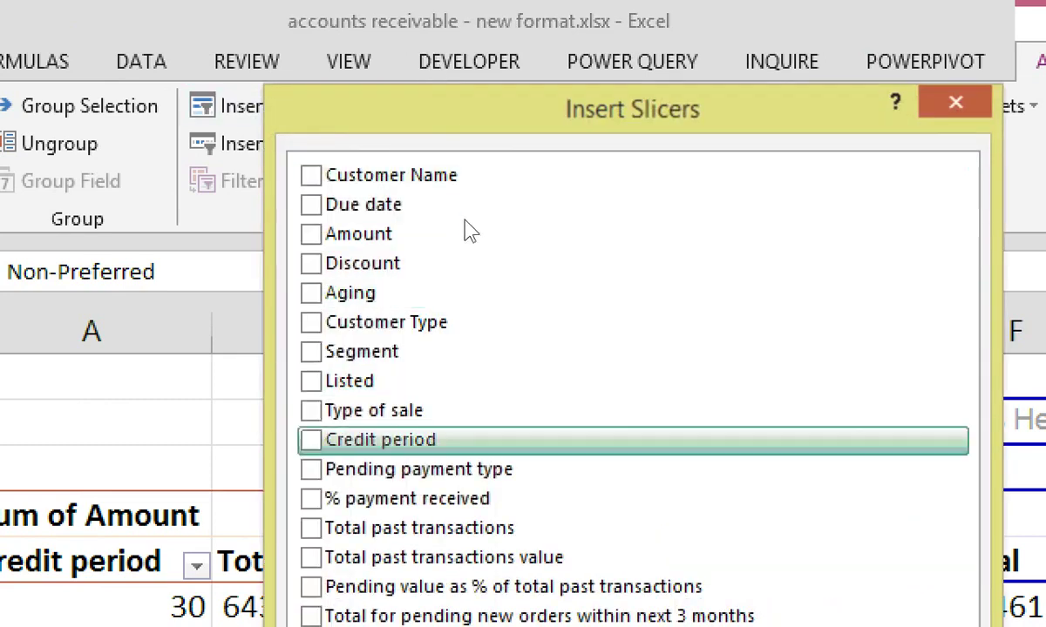
Step: Insert a Segment slicer, position it over a newly inserted column D, and make it taller
click(435, 183)
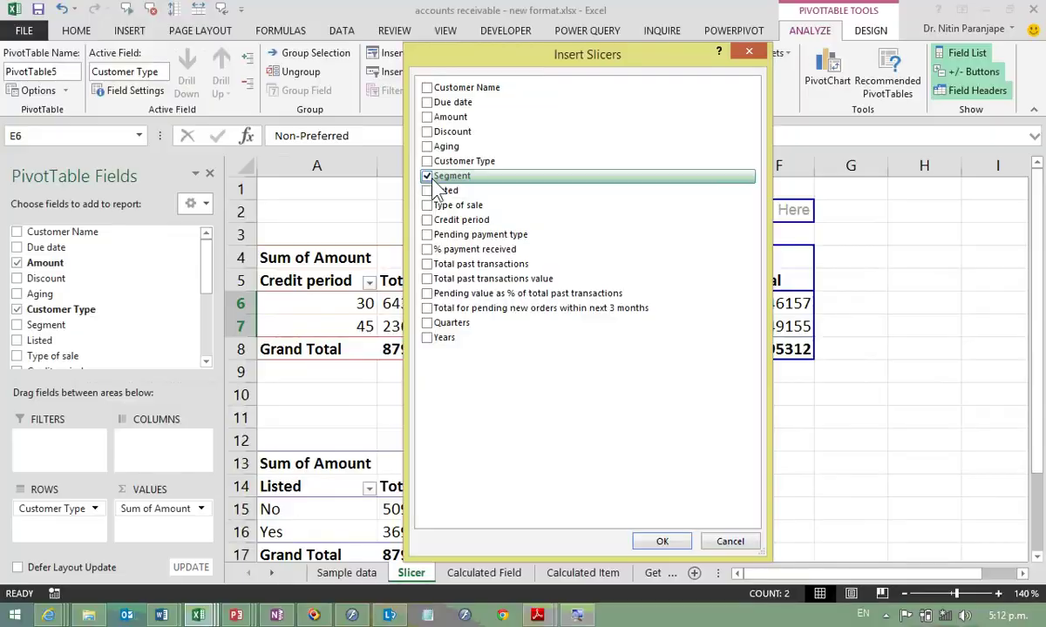
click(662, 542)
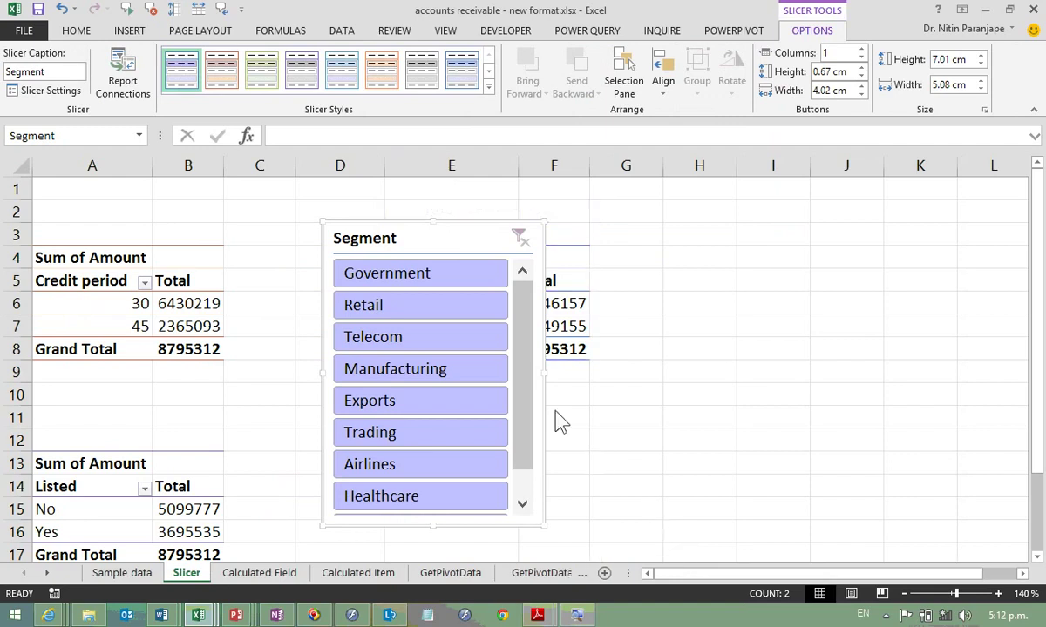
drag(405, 242, 274, 235)
right_click(339, 167)
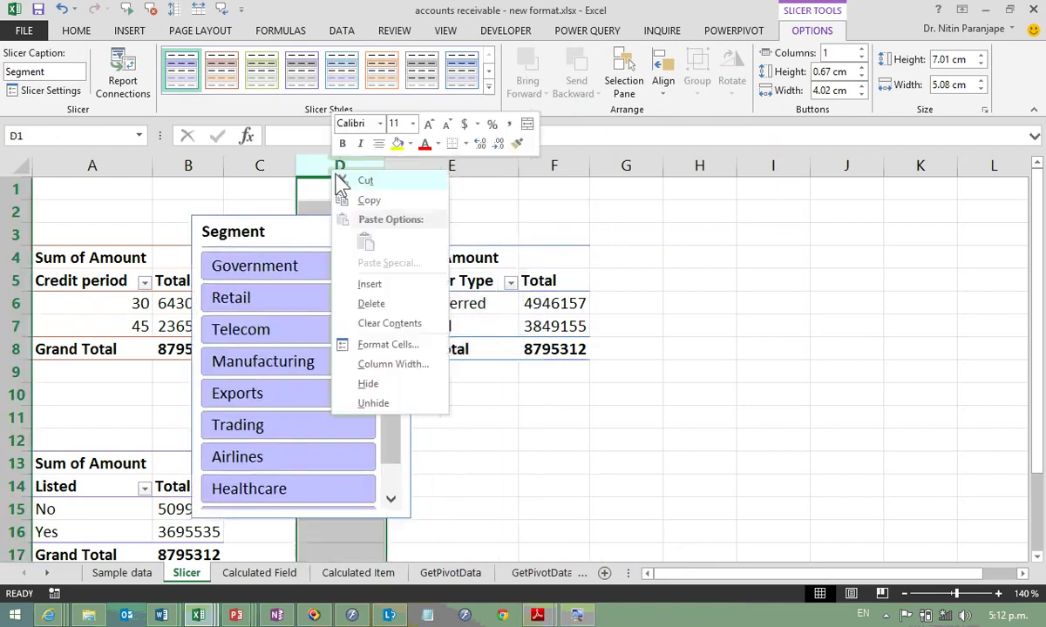
click(369, 284)
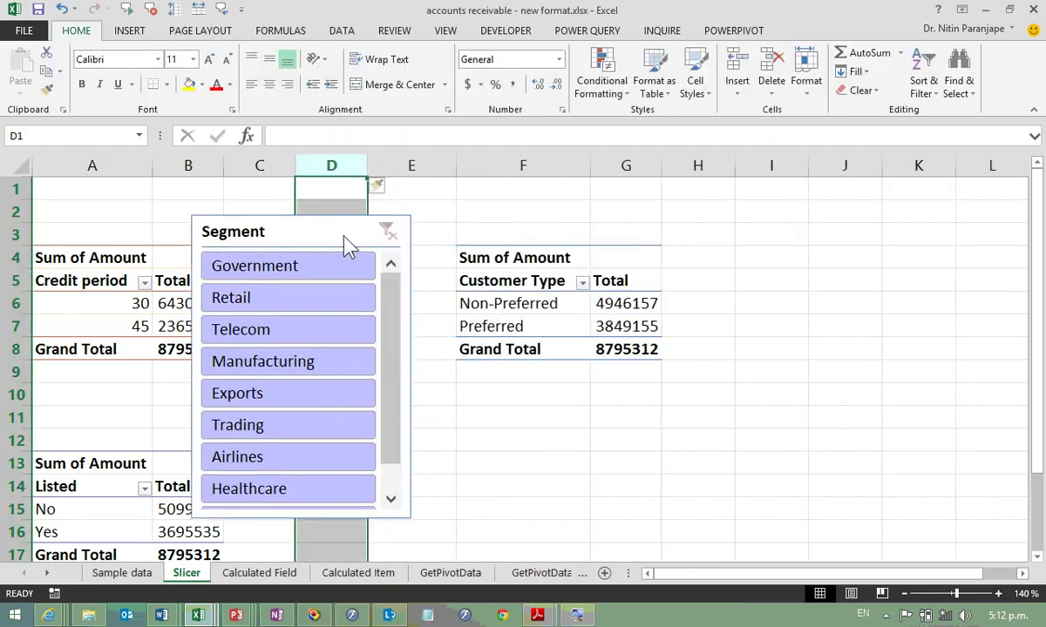
click(375, 240)
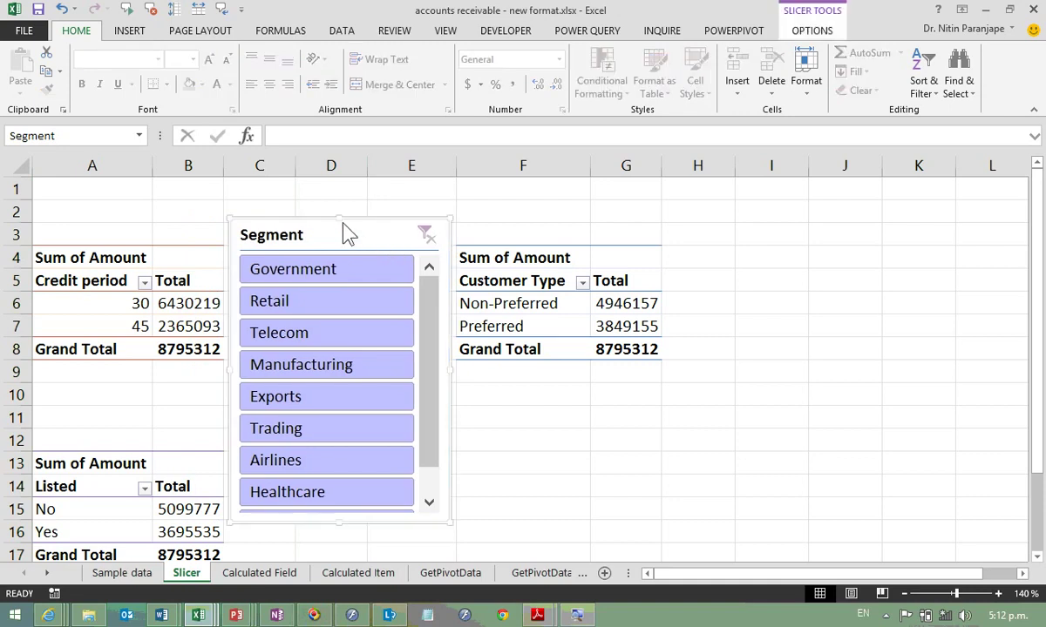
drag(341, 216, 342, 181)
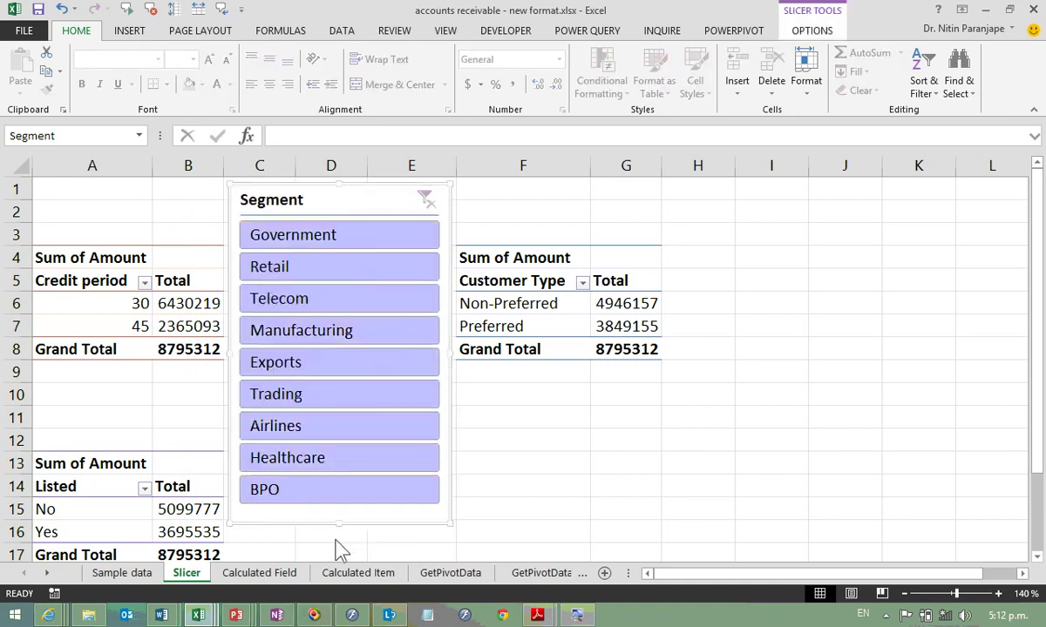
Step: Try Manufacturing, Telecom and Retail in the slicer, ending on Manufacturing
click(336, 335)
click(322, 305)
click(342, 266)
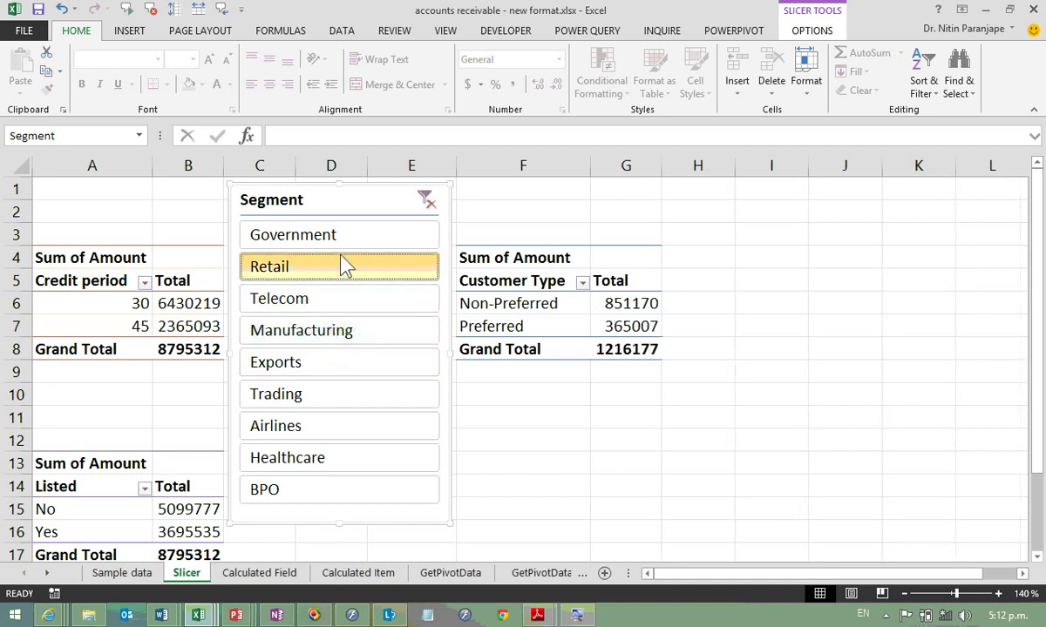
click(349, 336)
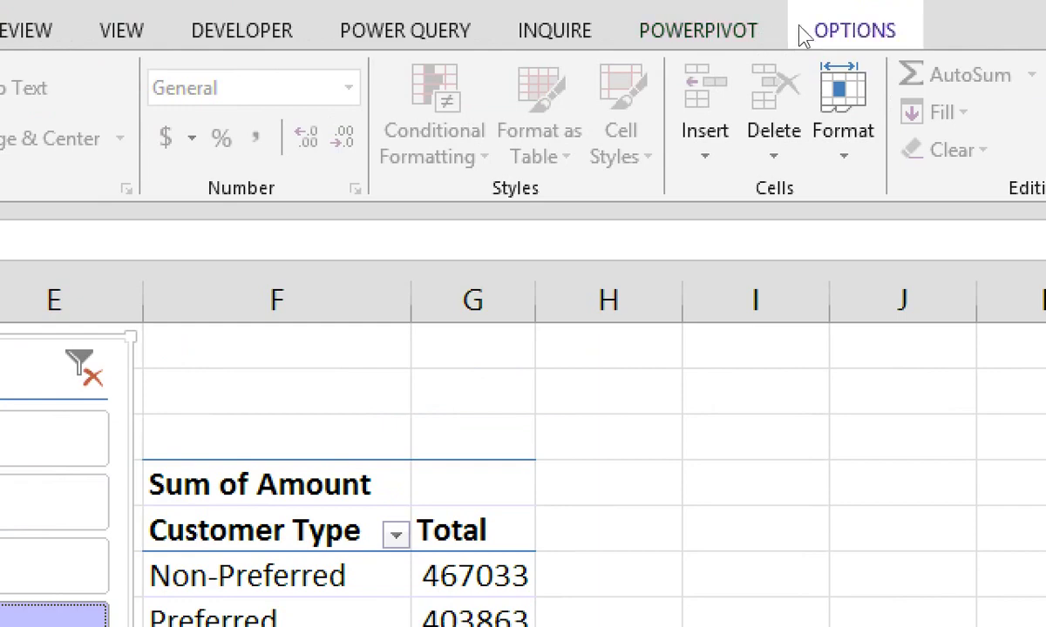
Step: Connect the Segment slicer to PivotTable3, PivotTable4 and PivotTable6 through Report Connections
click(798, 32)
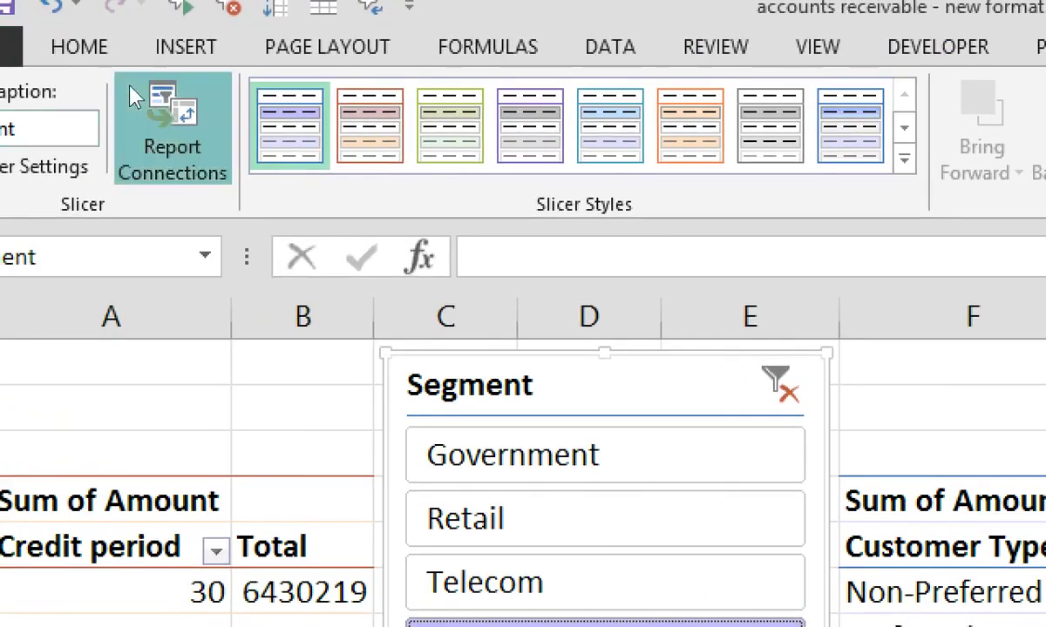
click(174, 131)
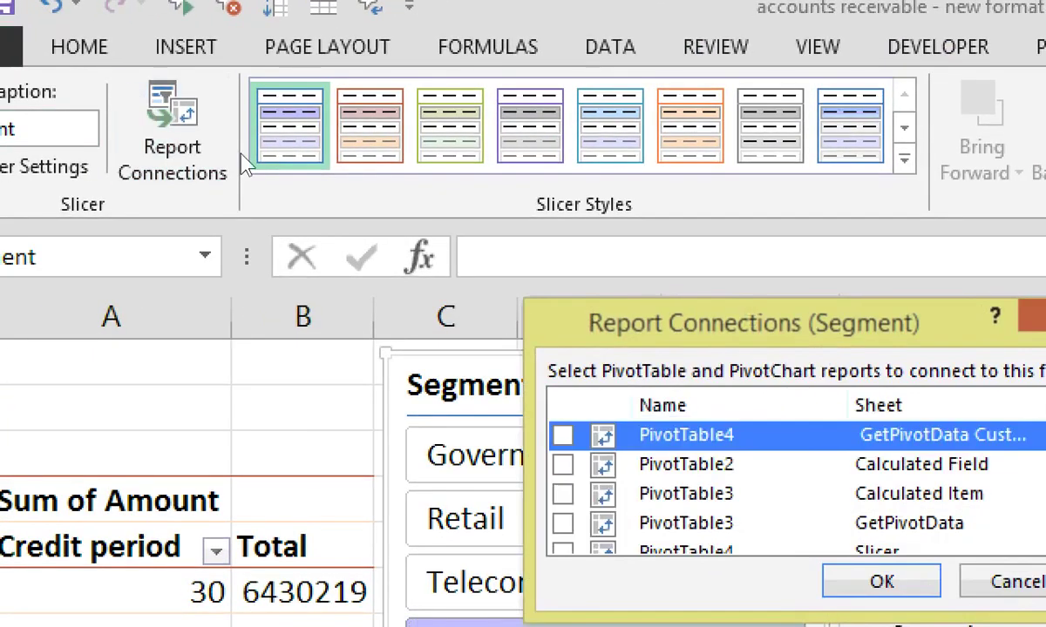
key(space)
key(Down)
key(space)
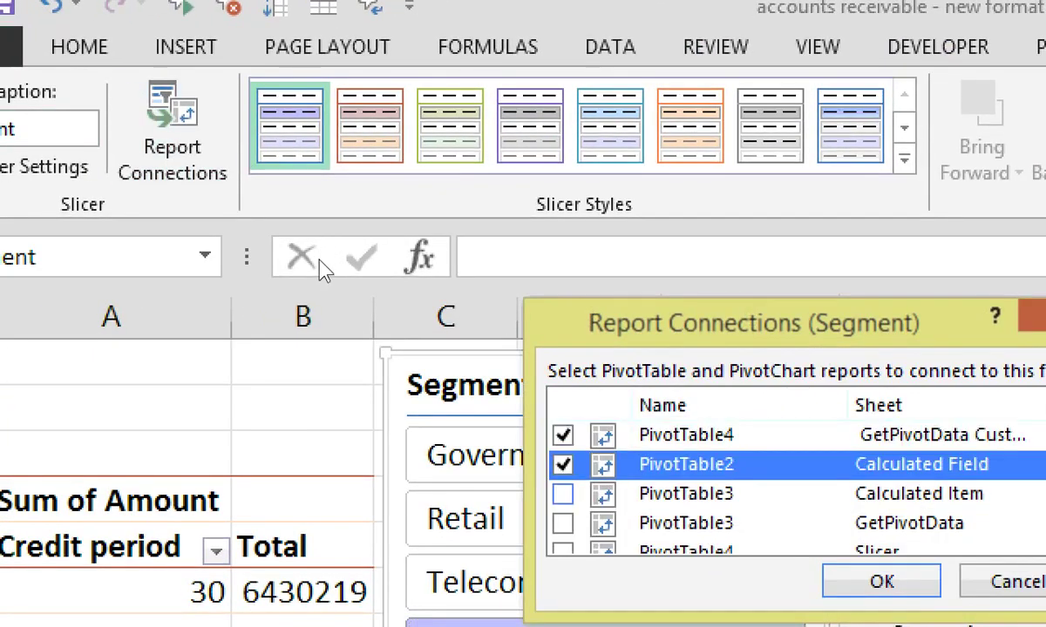
key(Down)
key(space)
key(Down)
key(space)
key(Down)
key(space)
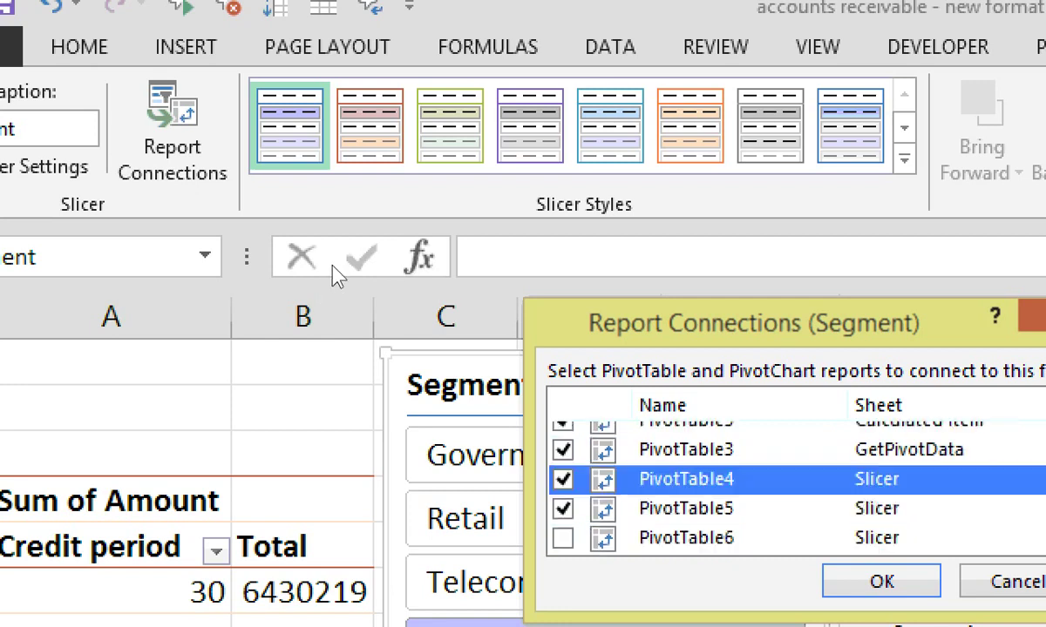
key(Down)
key(Down)
key(space)
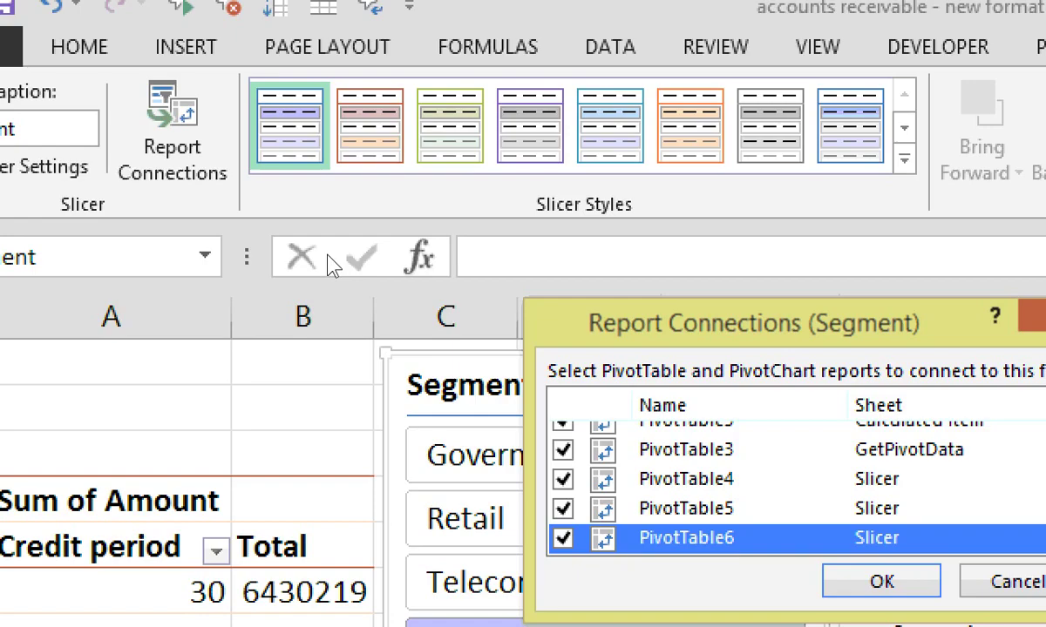
key(Return)
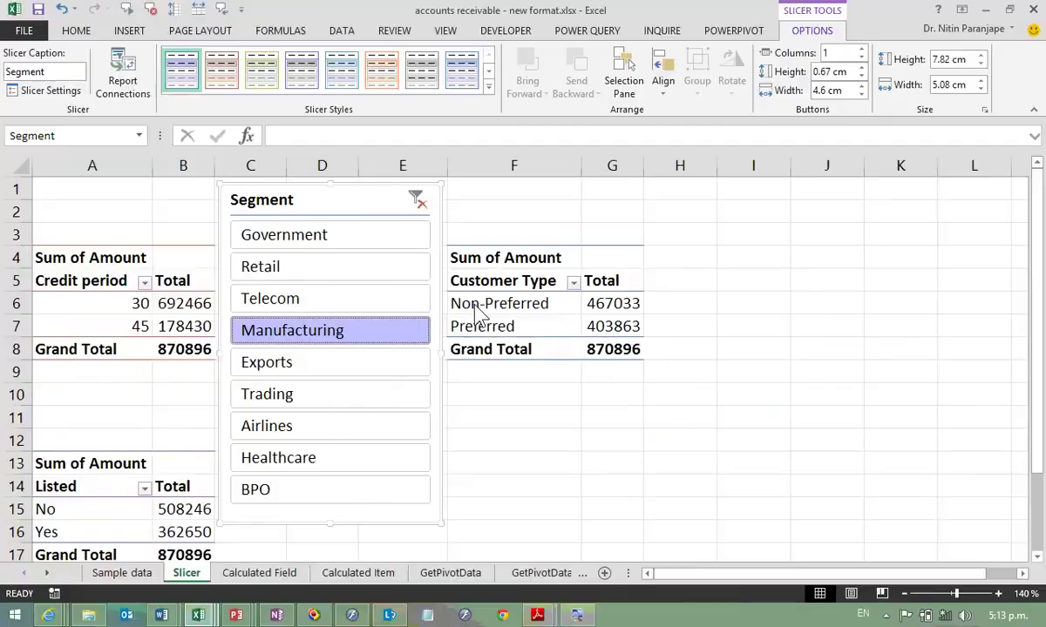
Step: Test slicer selections: Telecom, Airlines, Manufacturing plus Retail, Trading, BPO, then Telecom through Exports
click(342, 307)
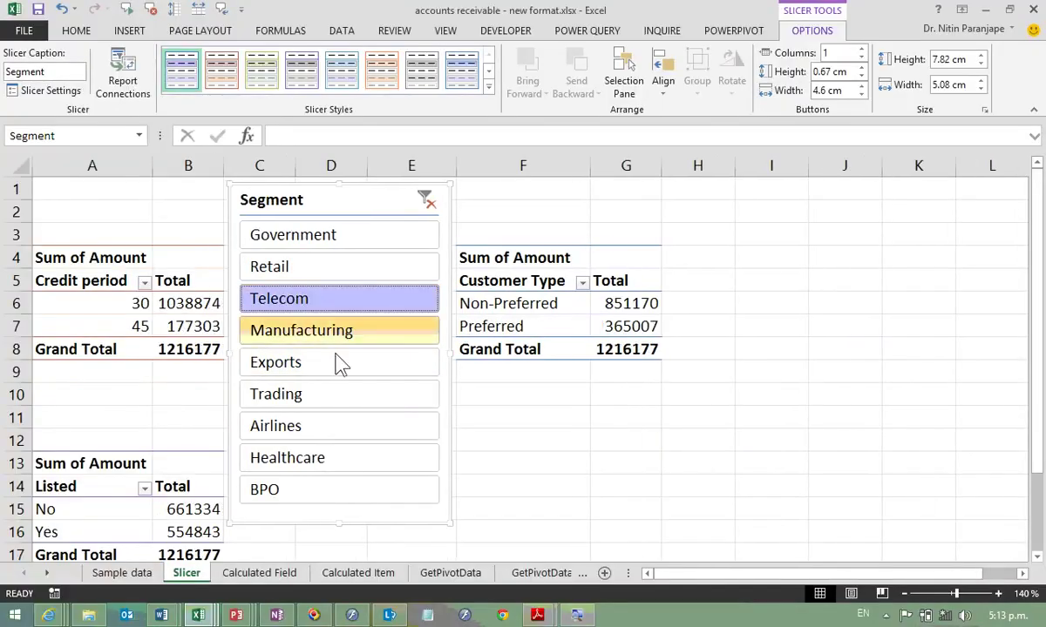
click(331, 427)
click(312, 334)
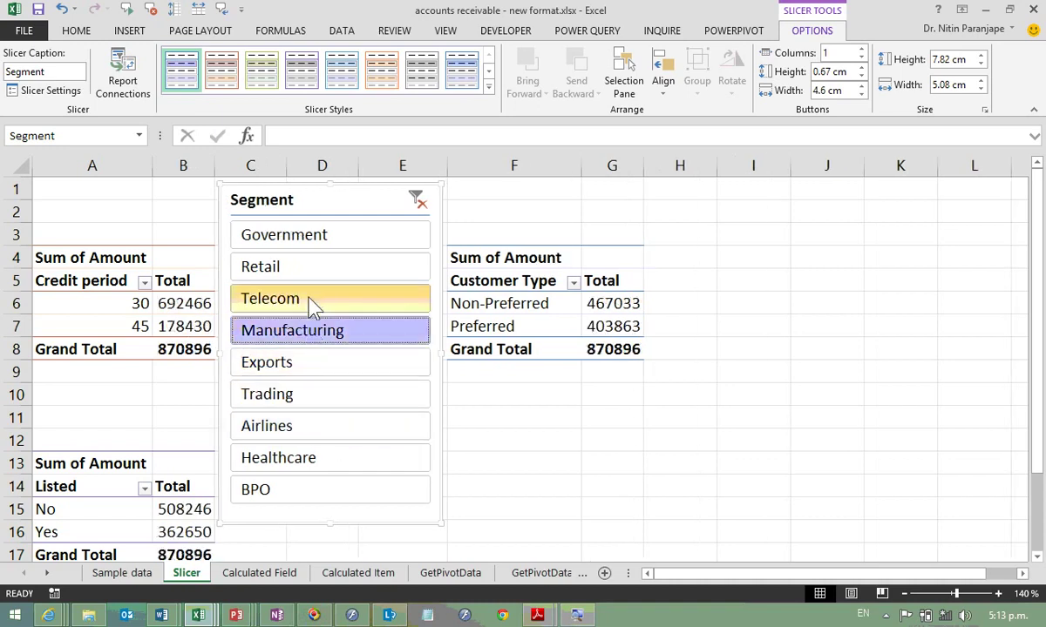
ctrl+click(306, 267)
ctrl+click(311, 394)
ctrl+click(319, 491)
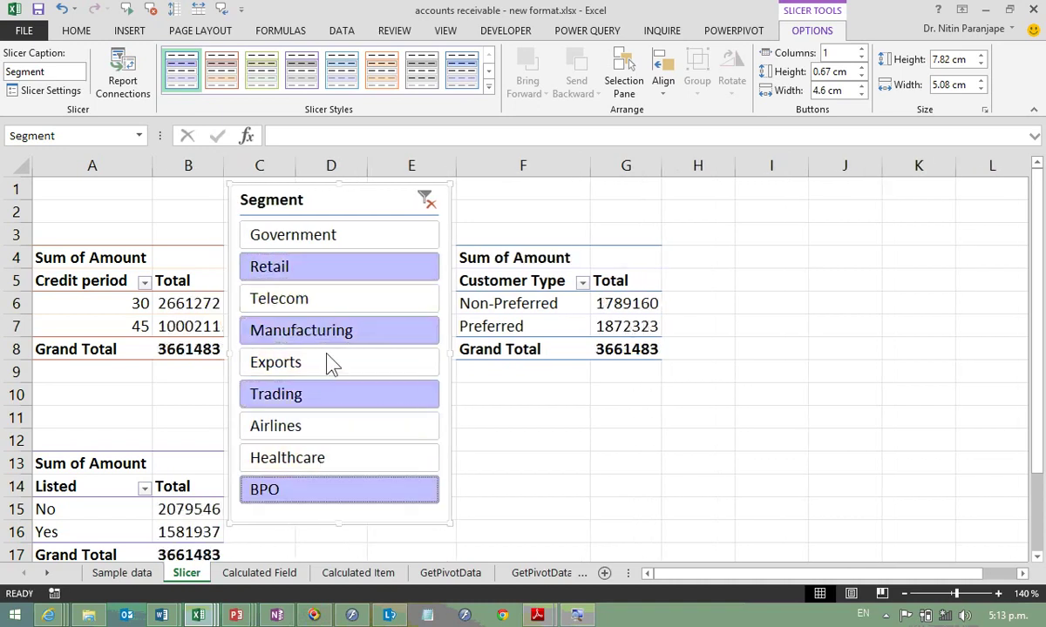
mouse_move(311, 293)
mouse_down()
mouse_move(356, 407)
mouse_move(353, 461)
mouse_up()
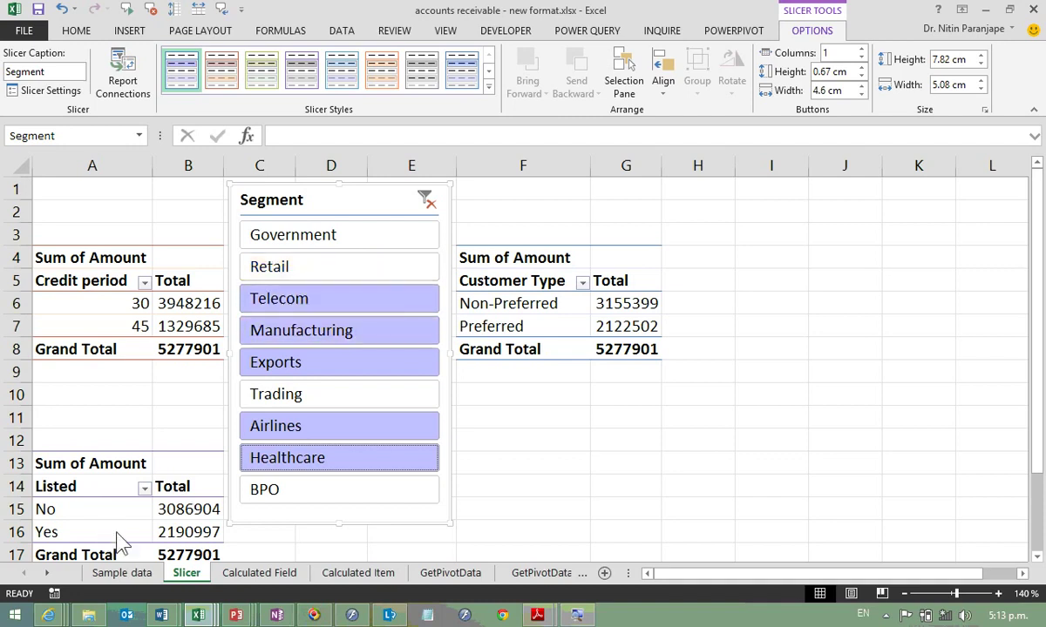
Step: Close Excel, discarding changes to Sri Lanka cities data, accounts receivable and Bad and Good data formats
mouse_move(198, 616)
click(288, 544)
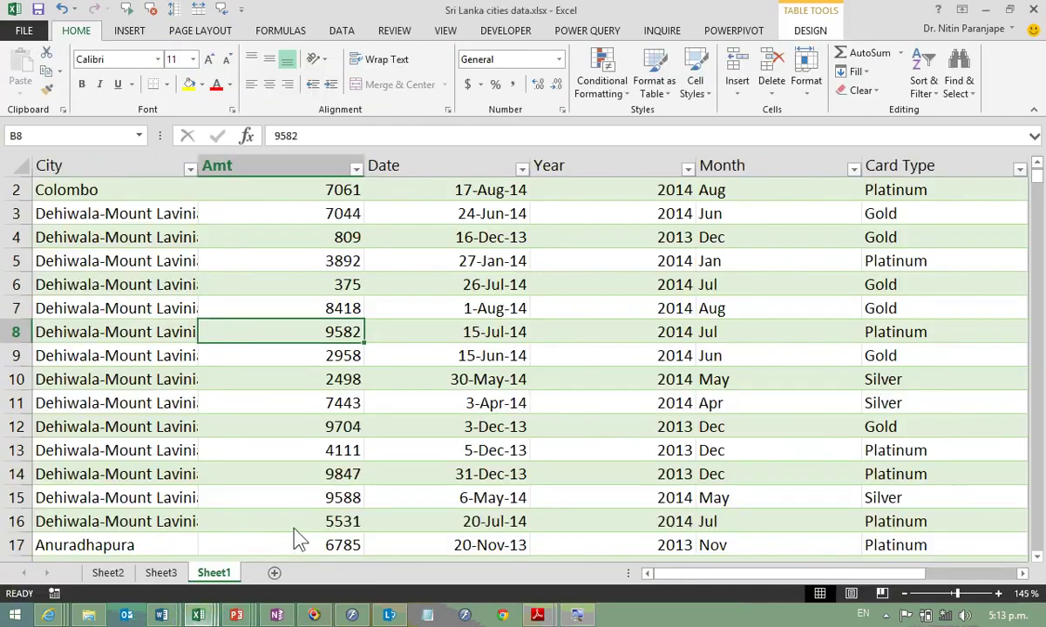
key(alt+f)
key(alt+F4)
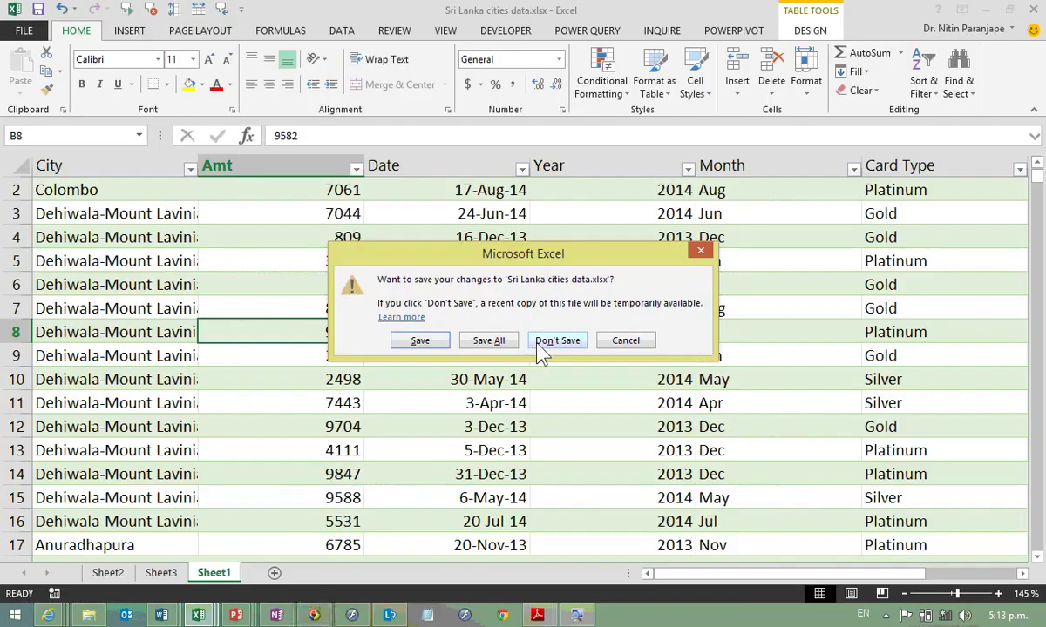
click(541, 342)
click(541, 342)
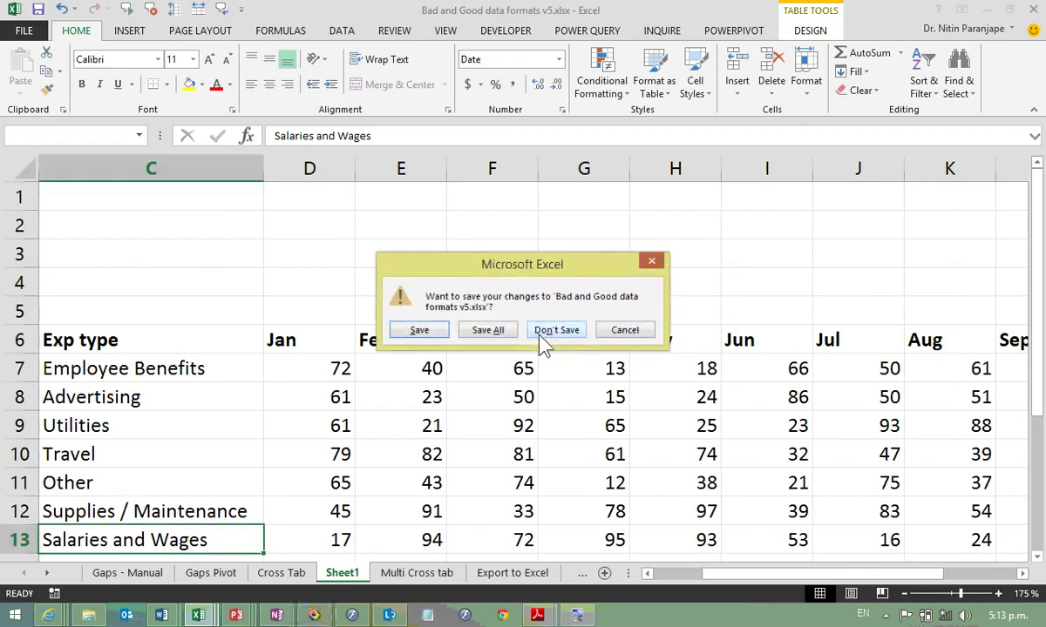
click(541, 343)
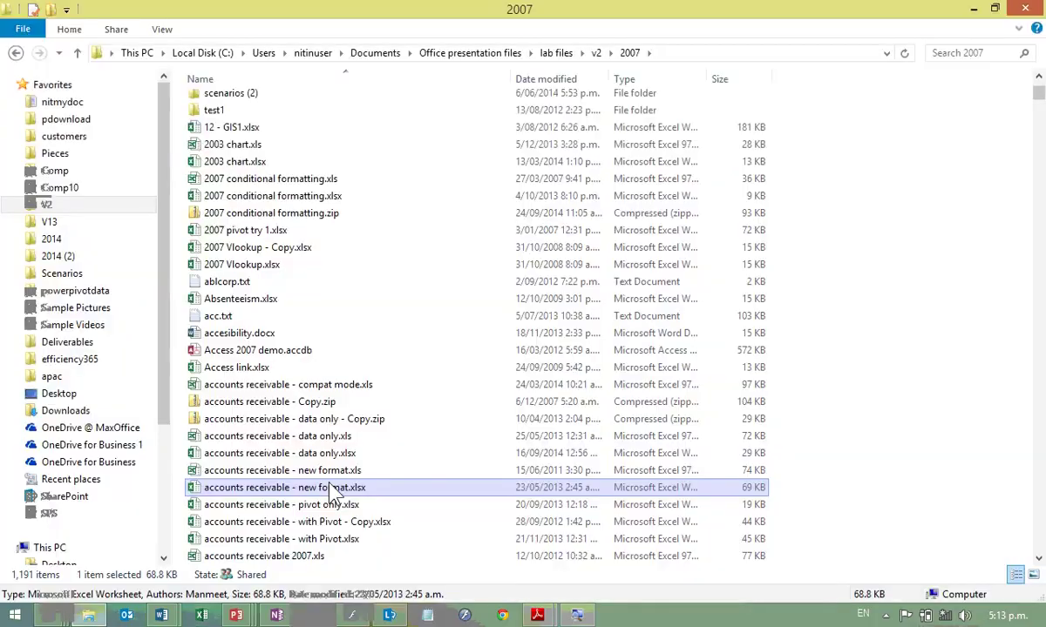
Step: Keep the accounts receivable - new format file name unchanged and relaunch Excel from the taskbar
click(335, 488)
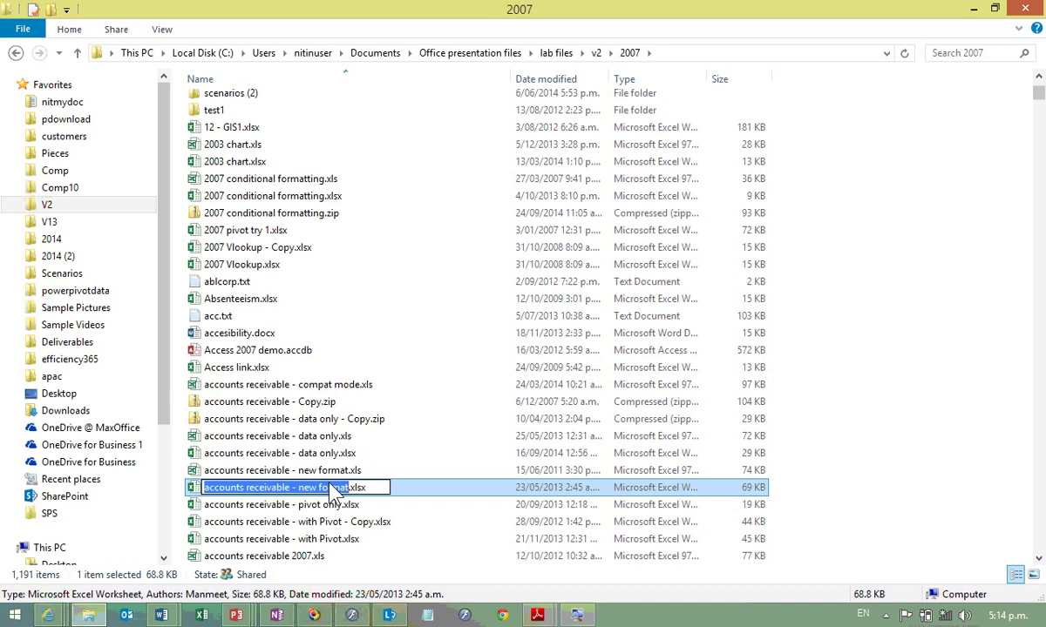
key(Return)
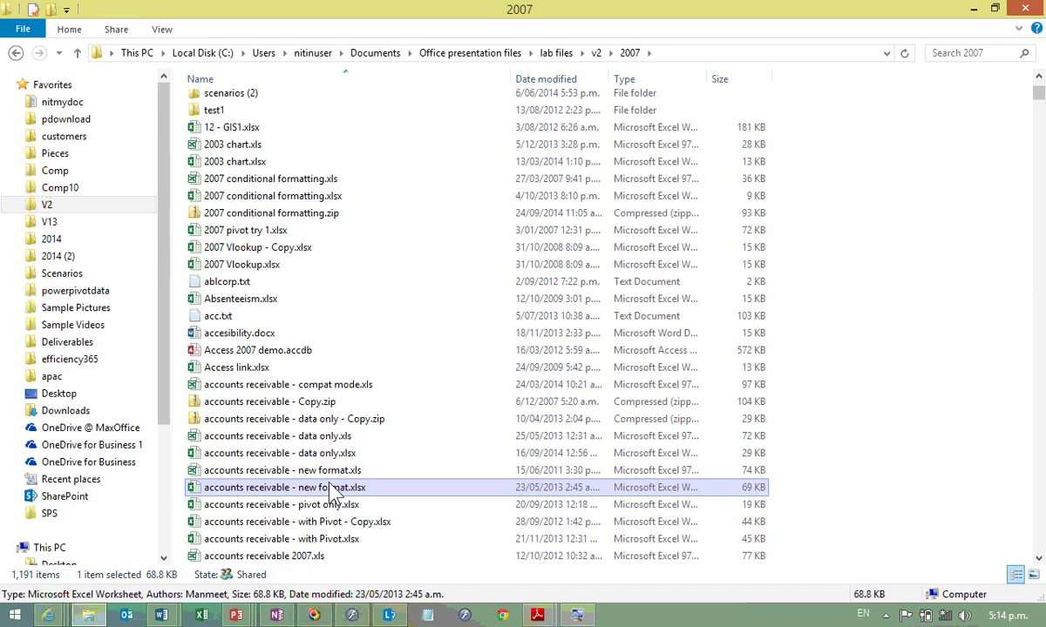
click(237, 616)
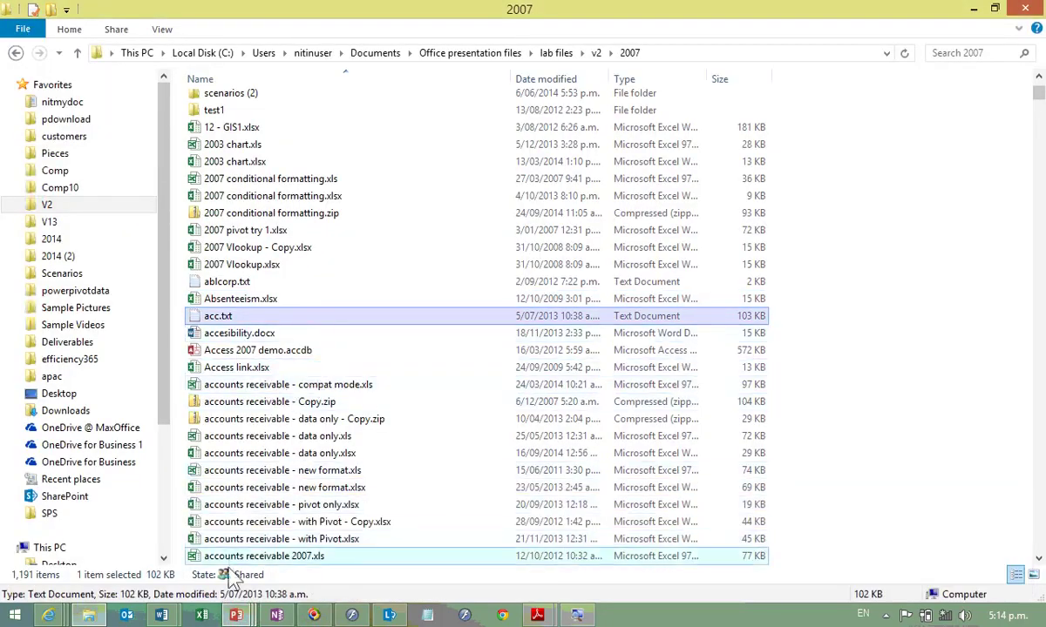
click(215, 615)
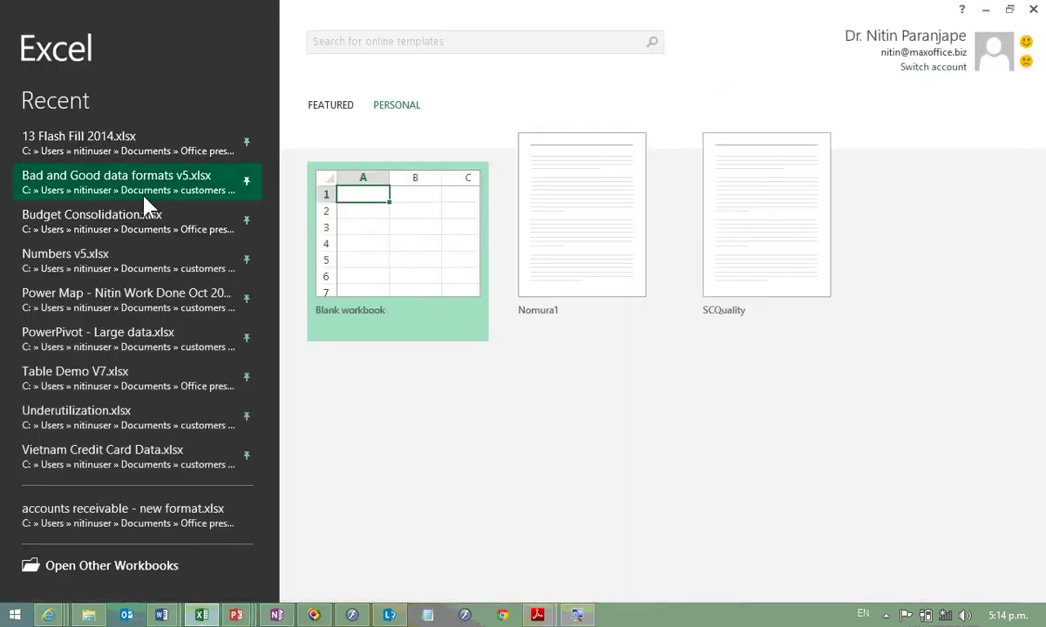
Step: Open the recent Bad and Good data formats v5 workbook at its Gaps - Manual sheet
click(133, 181)
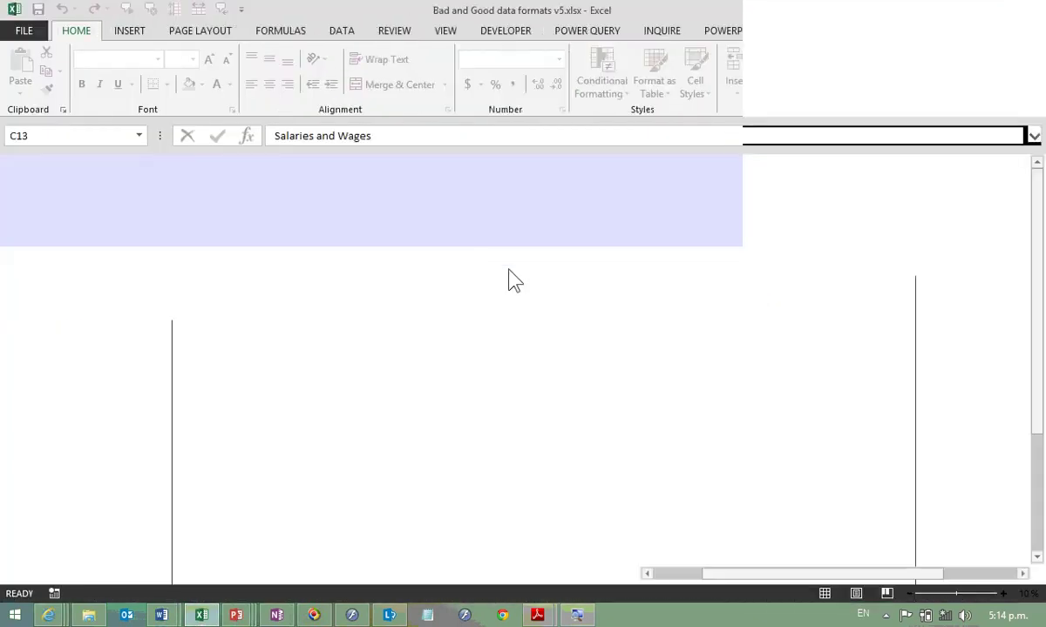
click(155, 572)
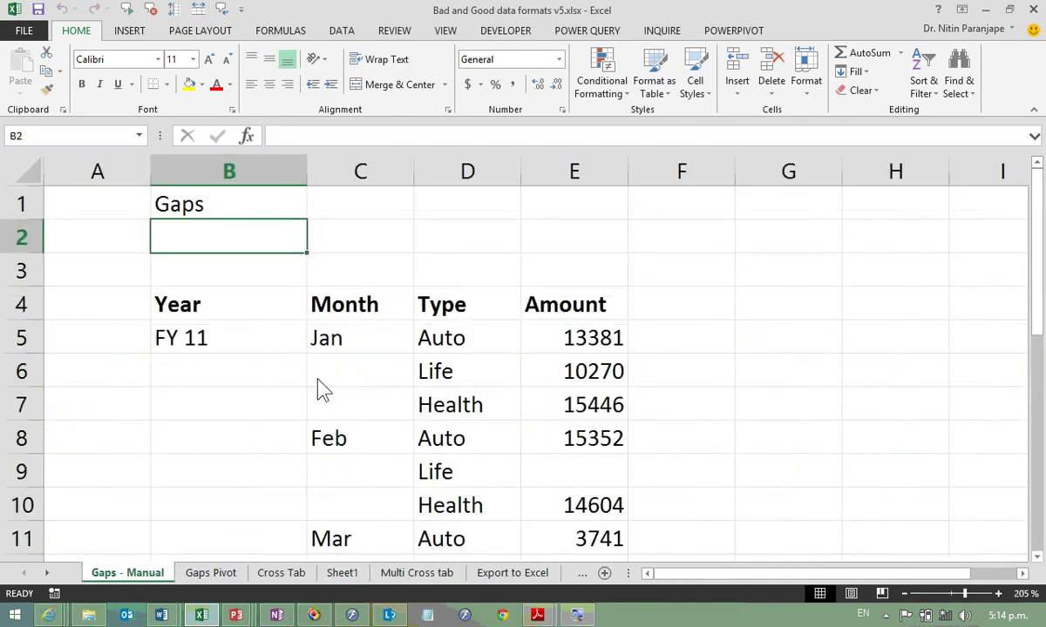
scroll(357, 373, down, 3)
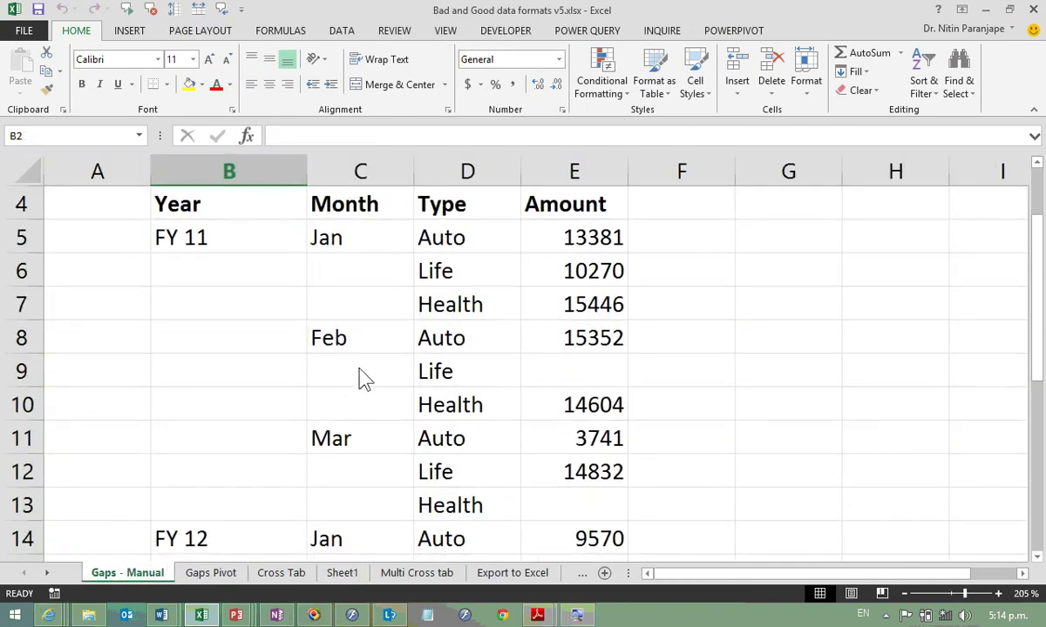
Step: Highlight the blank Year and Month gap cells B6:C7, including Month cell C7
click(247, 210)
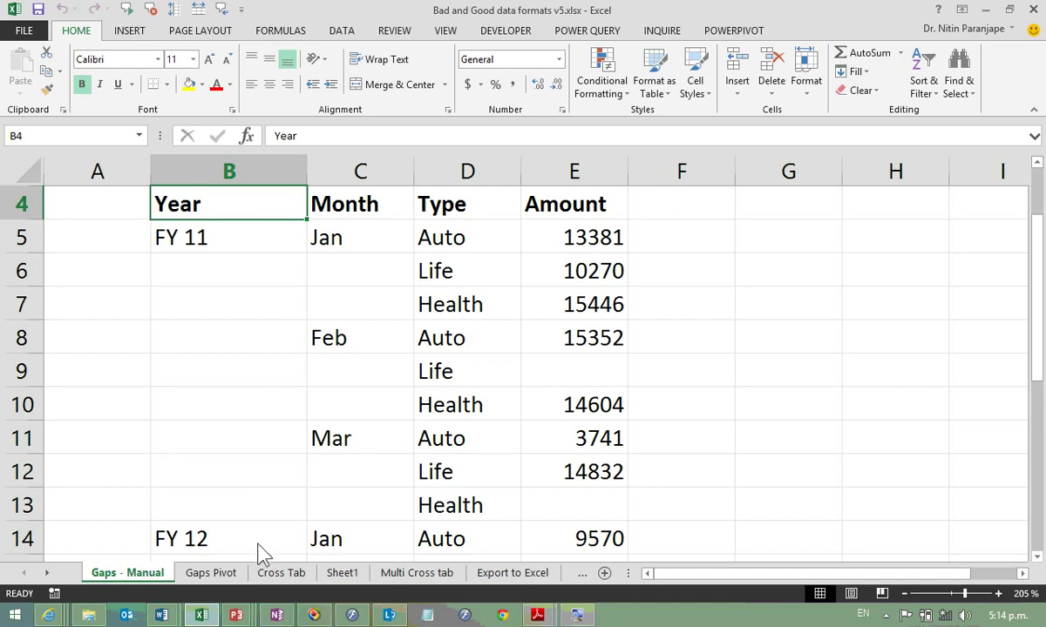
drag(288, 277, 362, 318)
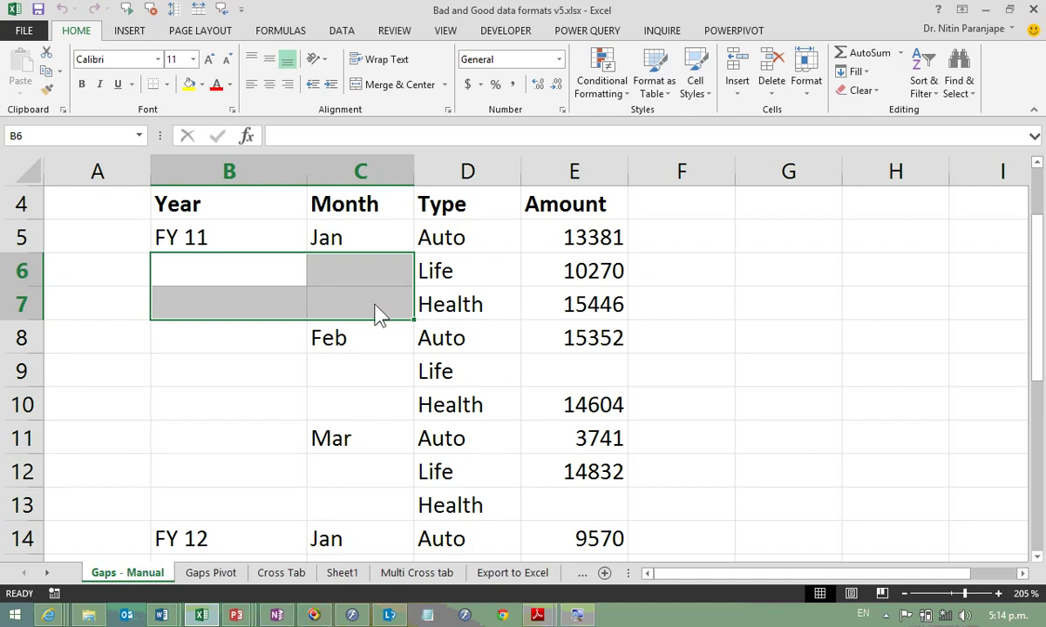
click(377, 313)
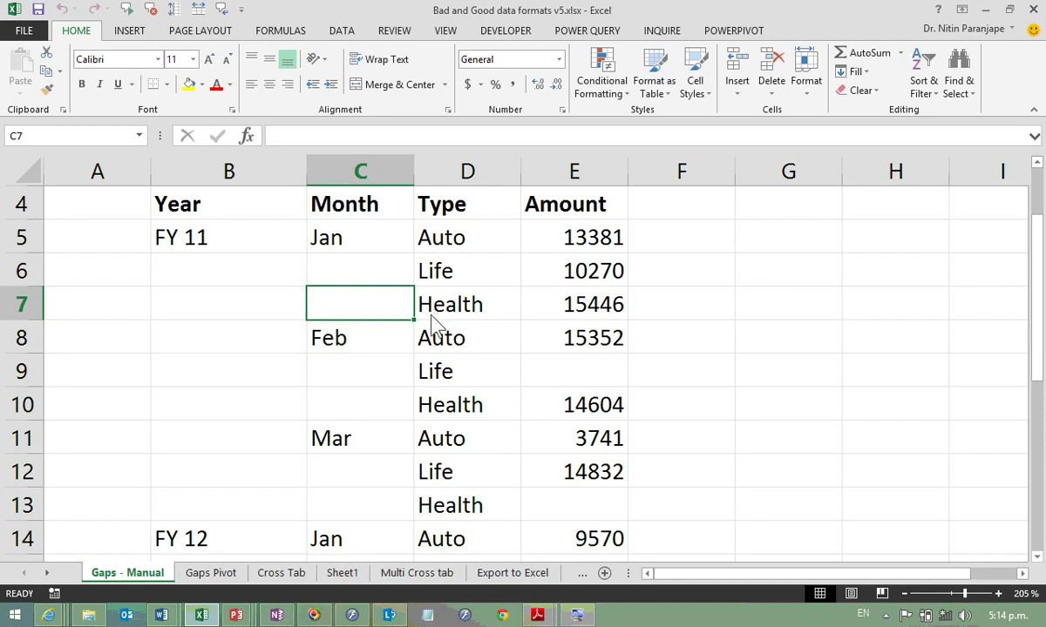
click(235, 577)
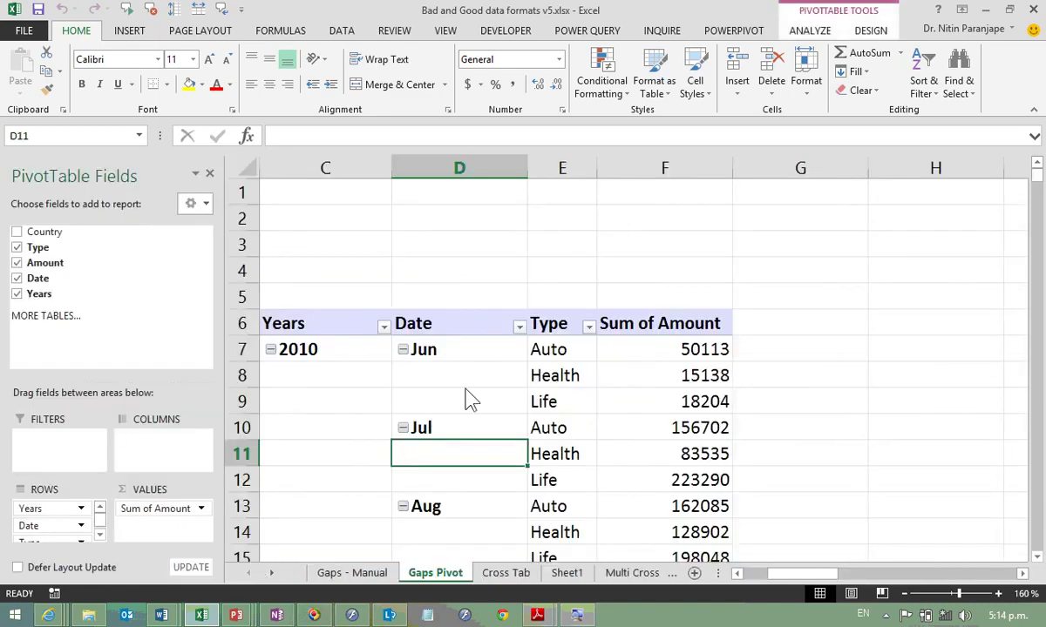
click(473, 381)
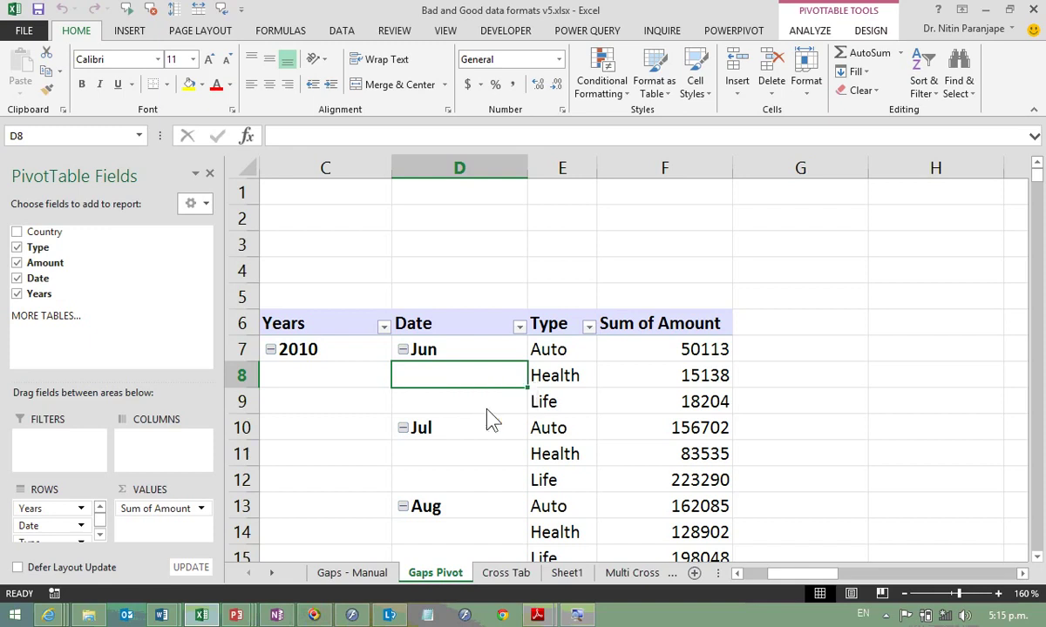
scroll(485, 420, down, 2)
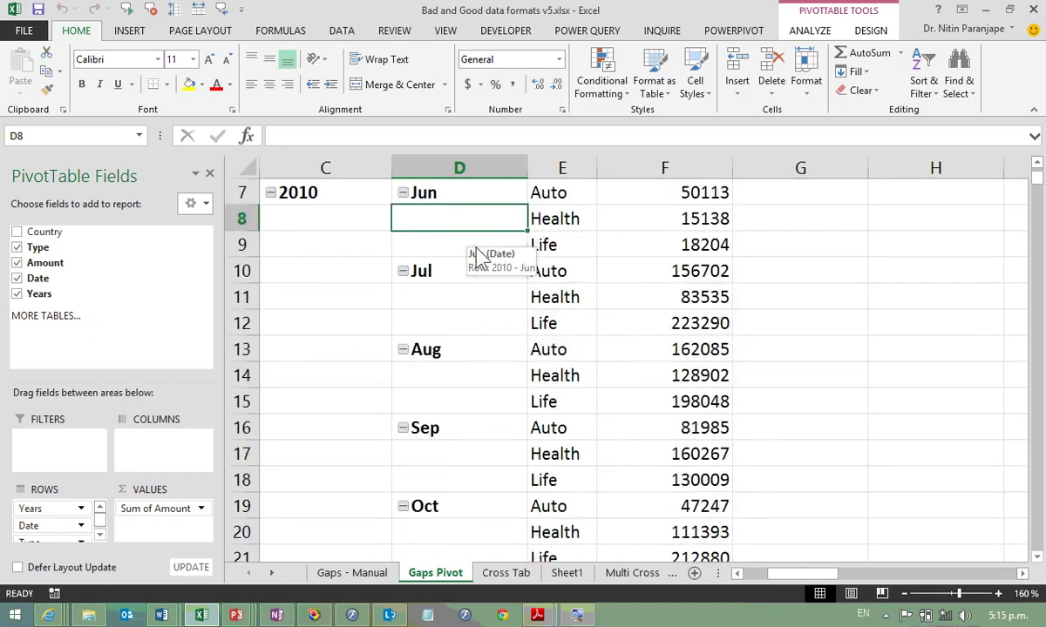
click(366, 573)
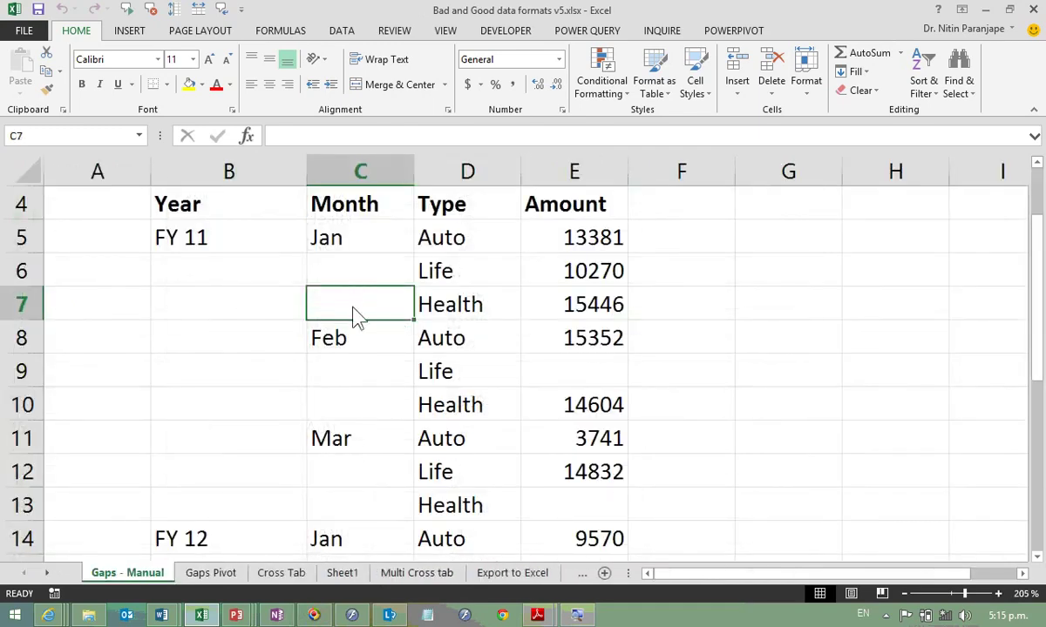
click(375, 248)
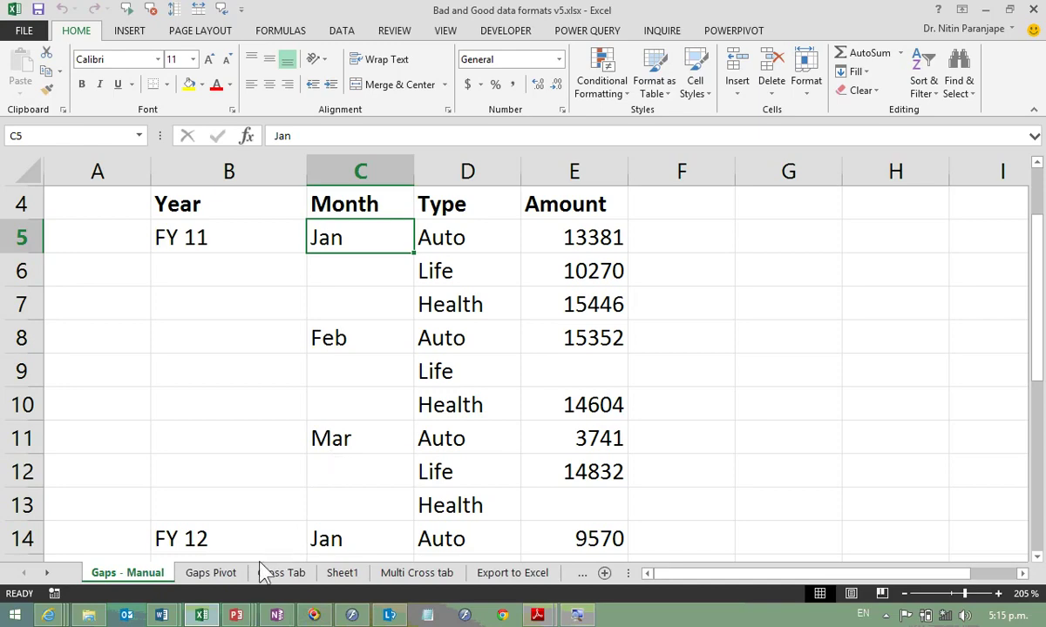
click(227, 573)
click(466, 315)
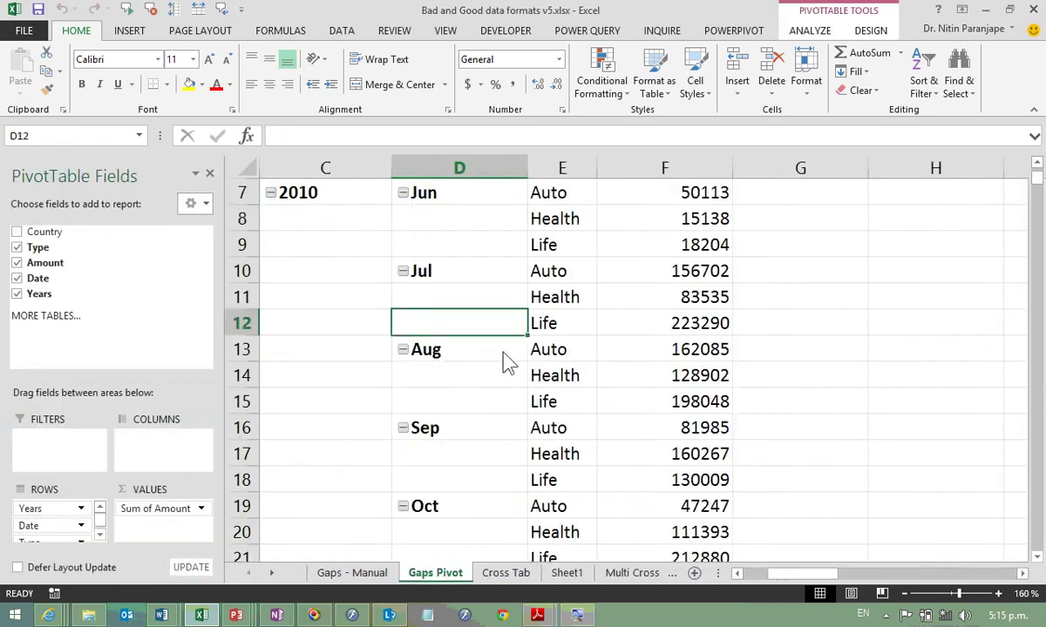
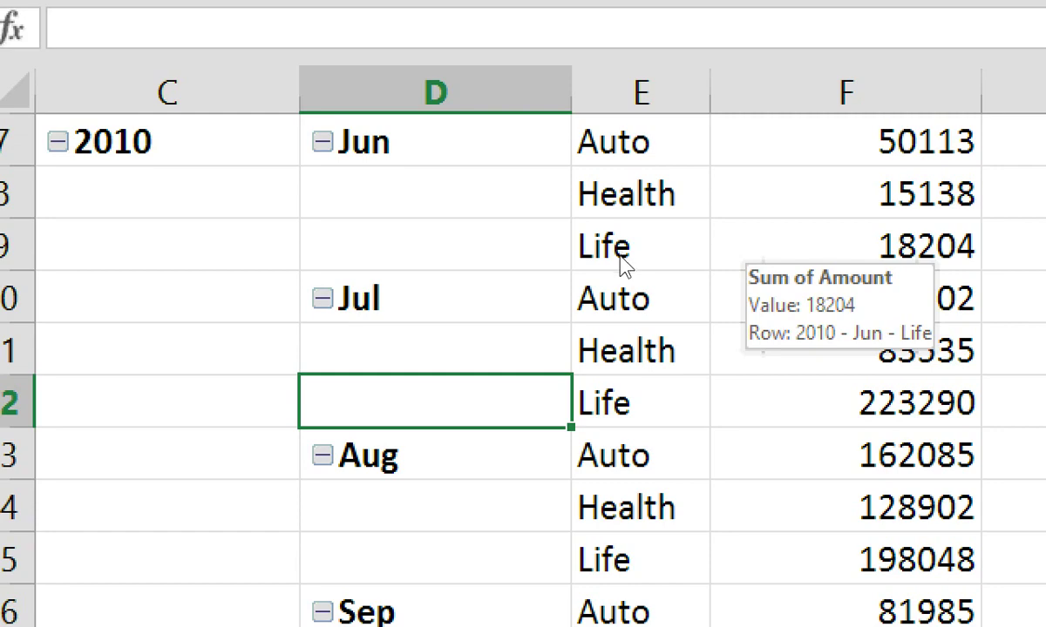
Step: Inspect the right-click options for the 18204 amount and the Jul month label
right_click(760, 248)
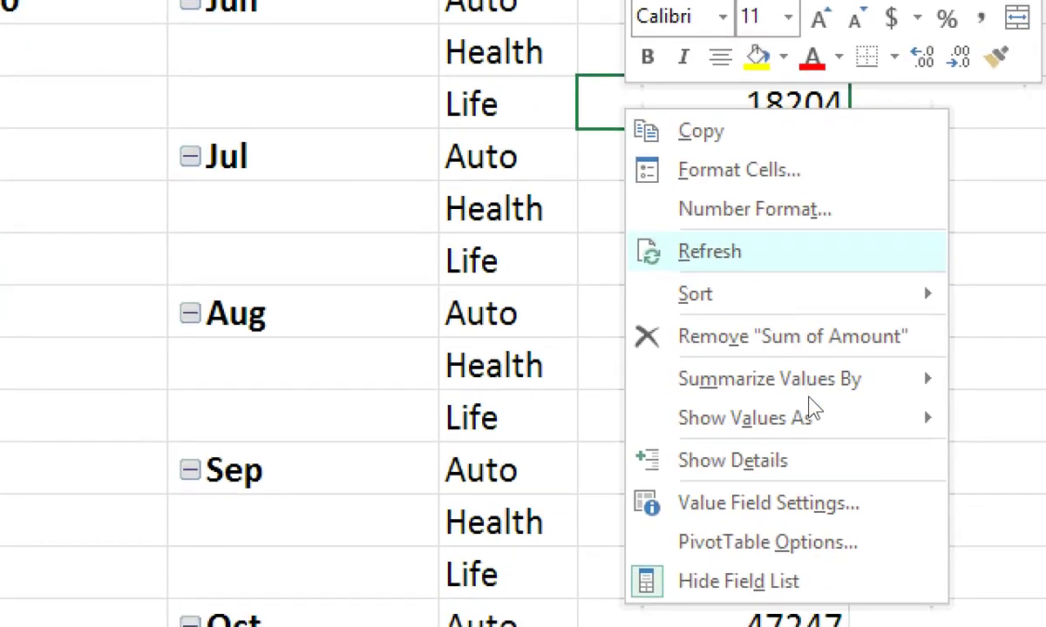
key(Escape)
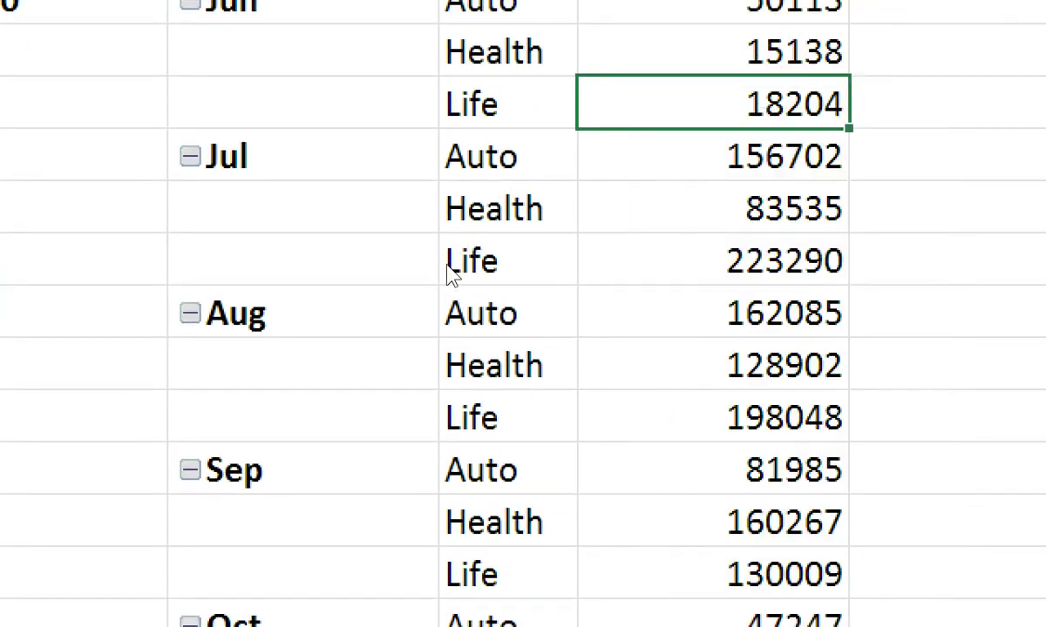
right_click(282, 141)
mouse_move(407, 409)
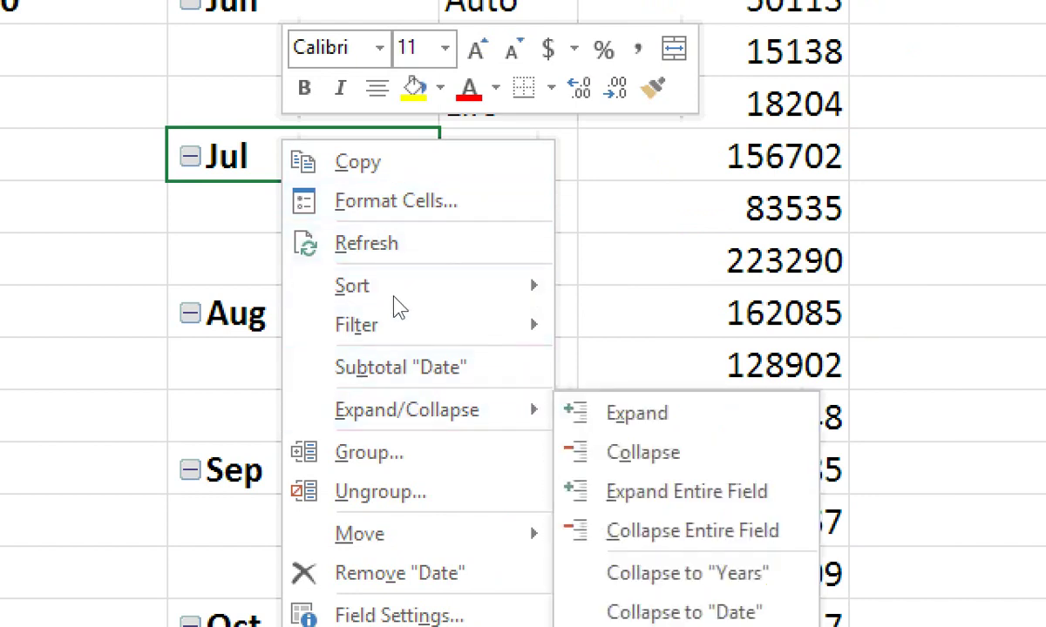
key(Escape)
key(Down)
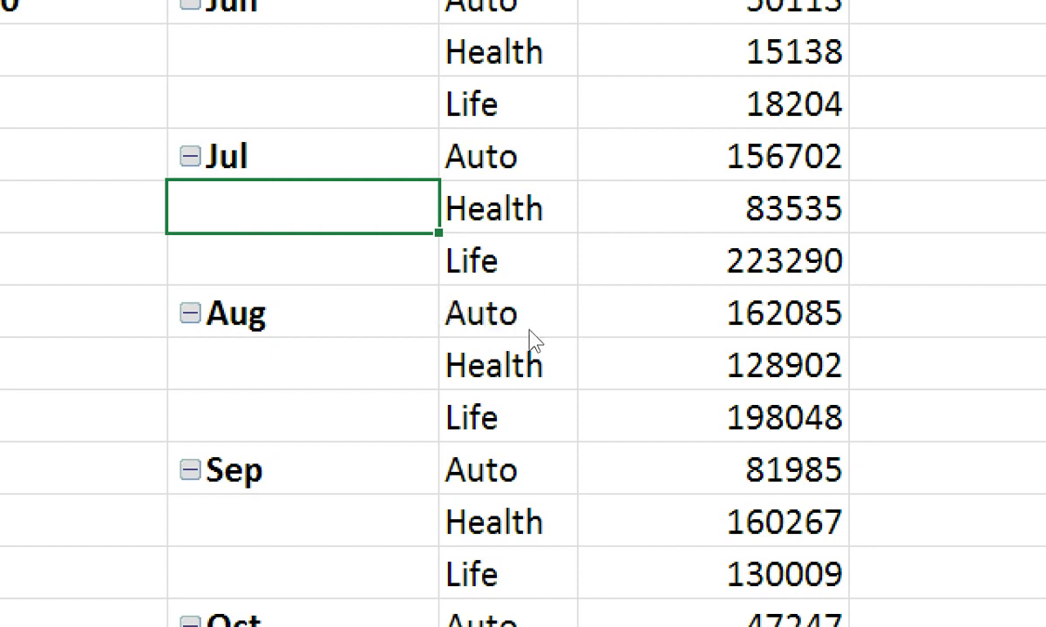
scroll(714, 311, up, 2)
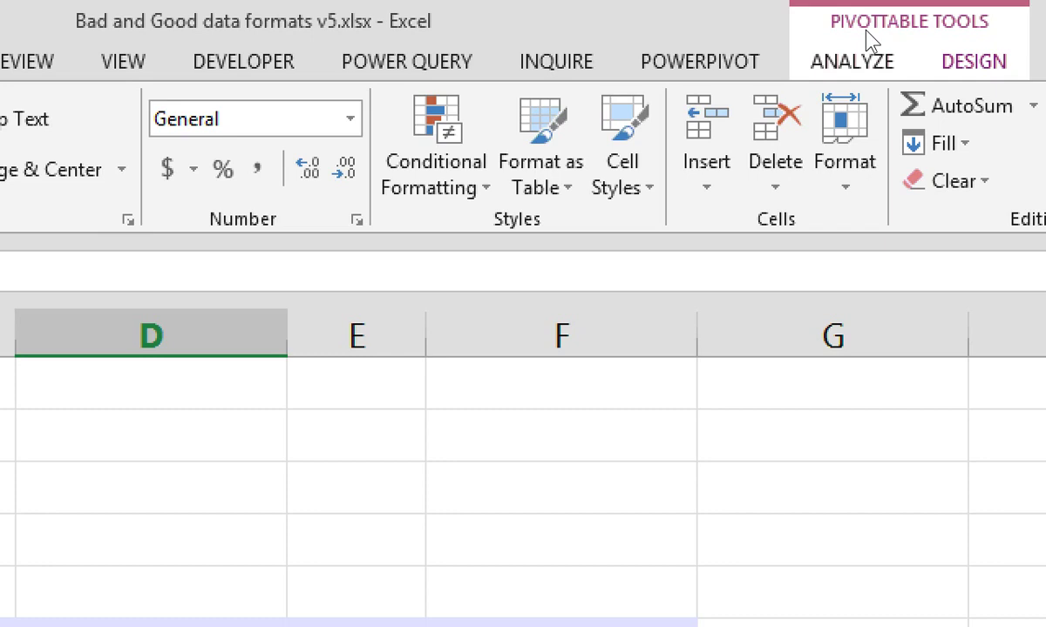
Step: On the PivotTable Design tab, browse the style gallery and the Blank Rows choices
key(alt+j)
key(y)
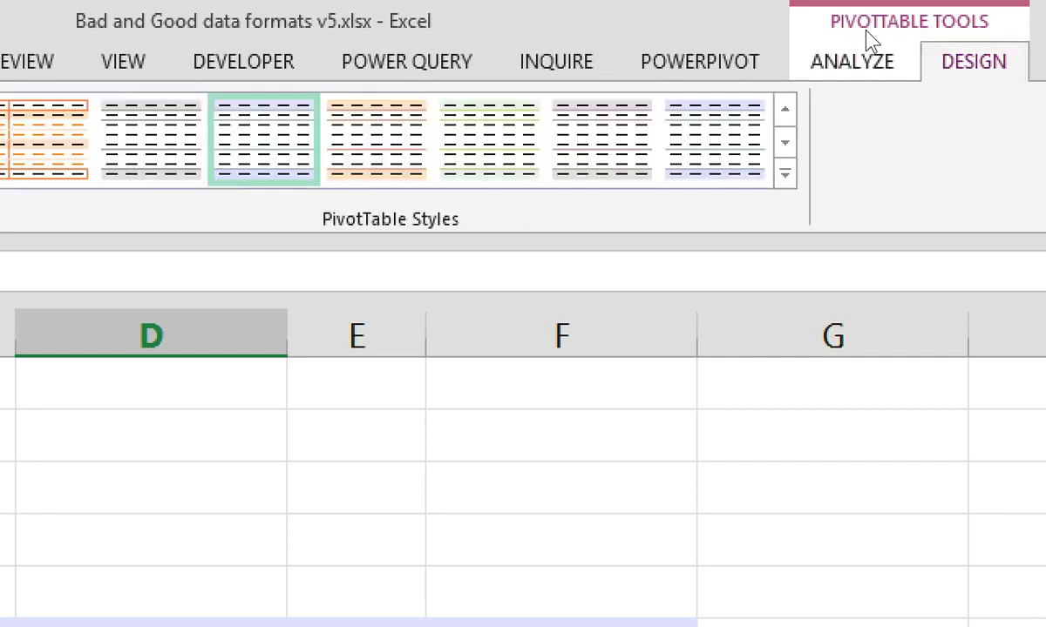
click(784, 173)
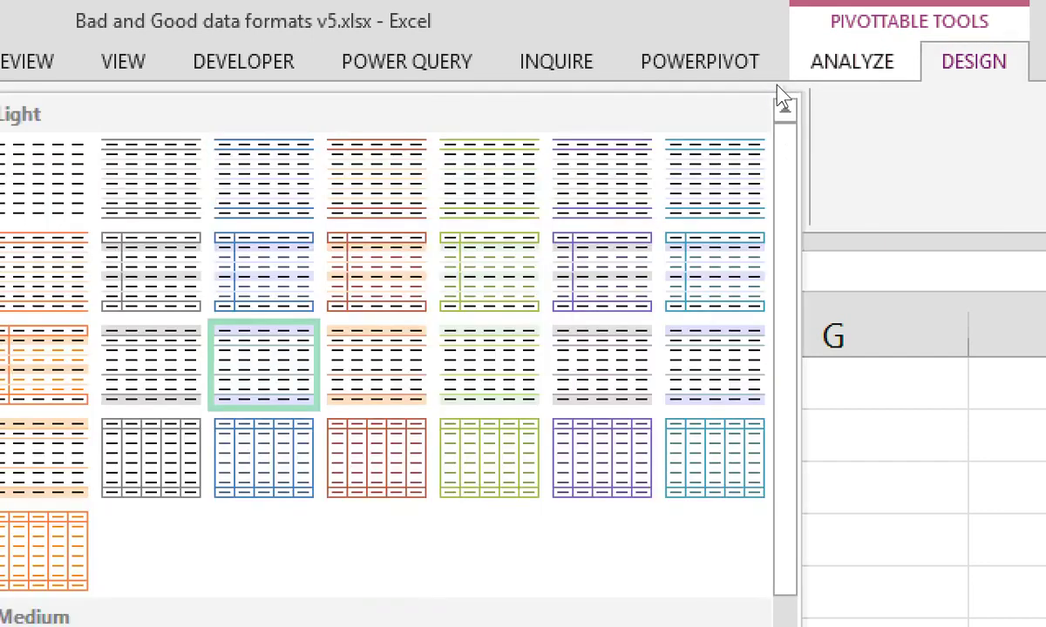
key(Escape)
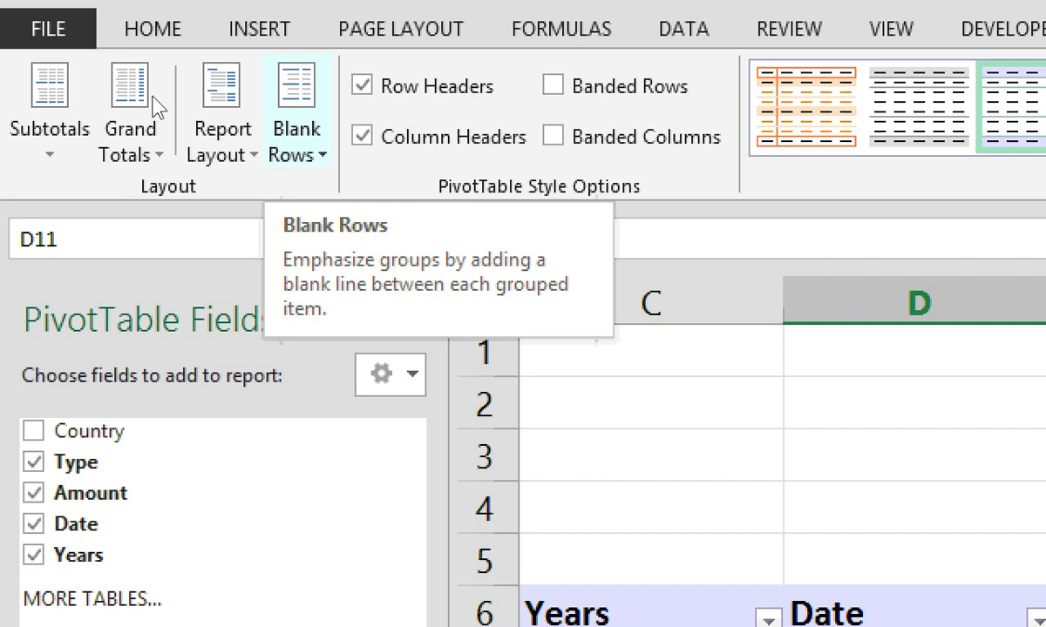
key(Return)
key(Down)
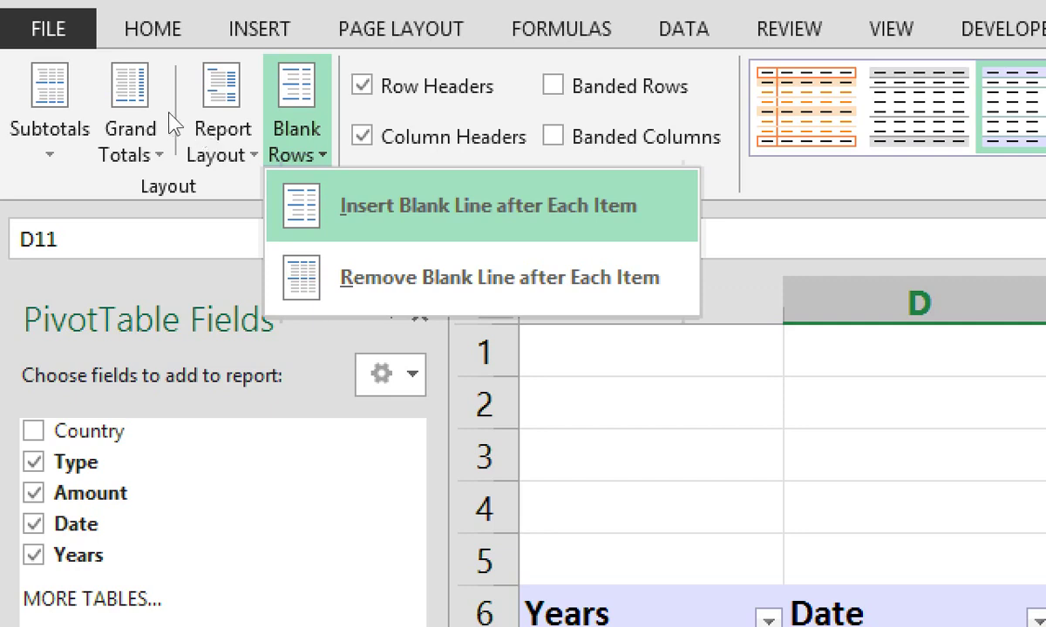
key(Escape)
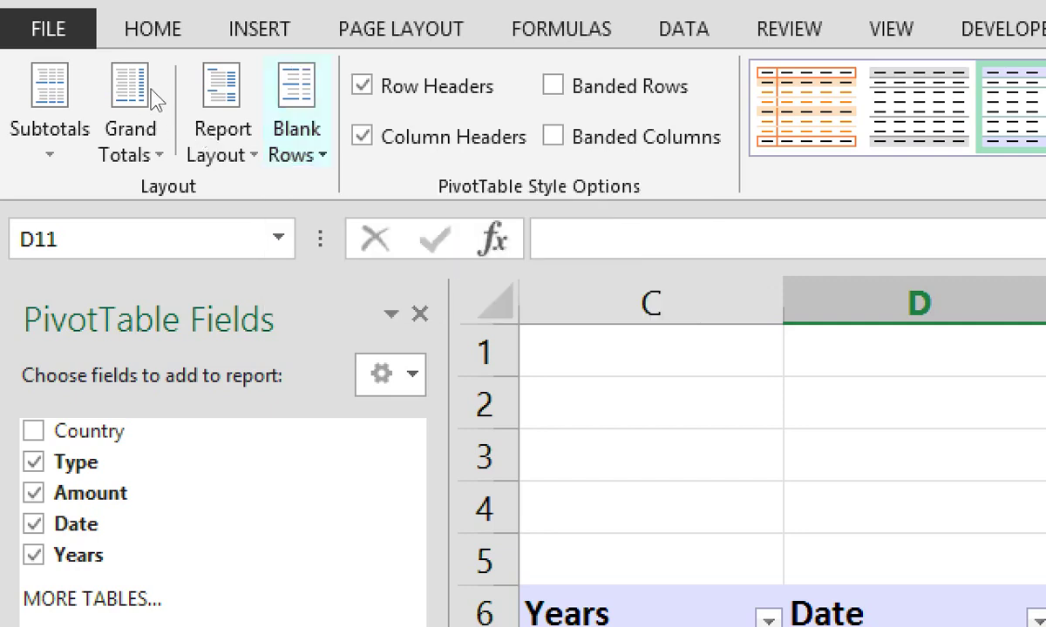
Step: Set the report layout to Repeat All Item Labels, then go to the workbook's File info view
key(Left)
key(Down)
key(Down)
key(Down)
key(Down)
key(Down)
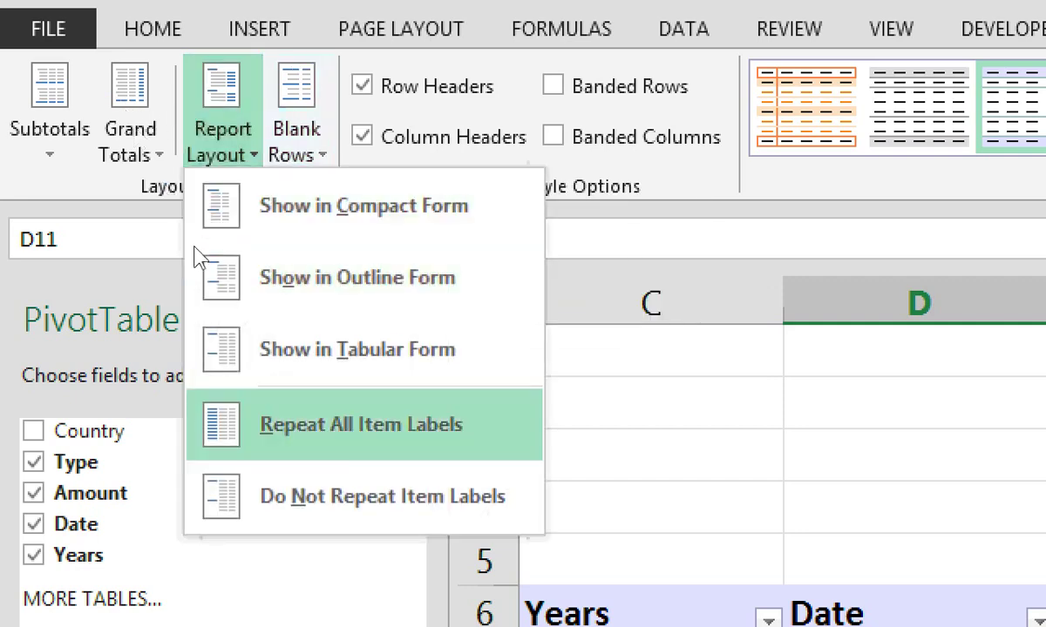
key(Return)
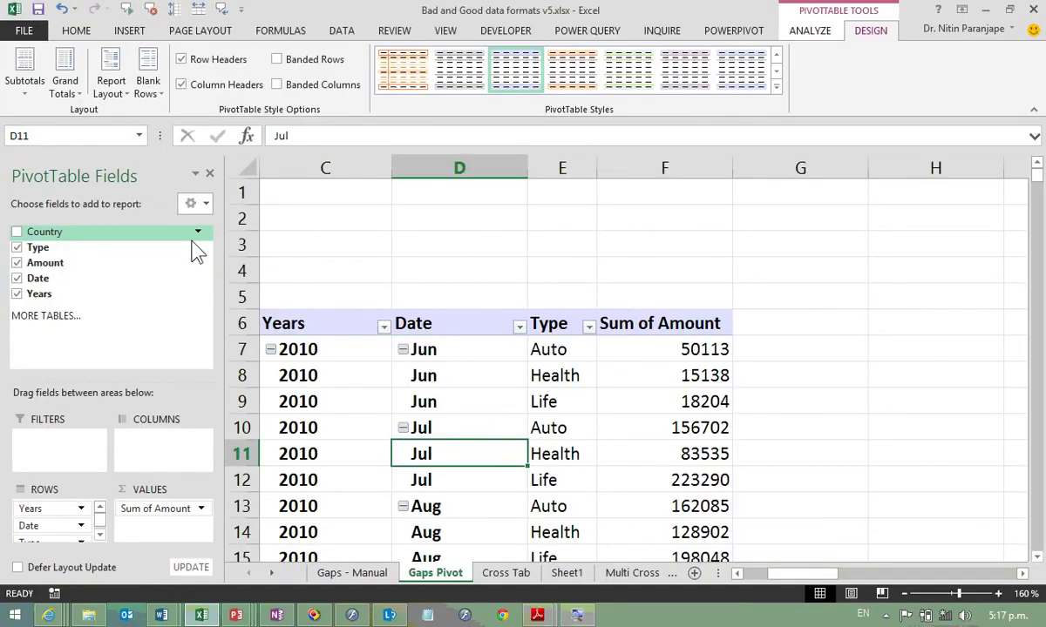
scroll(462, 392, down, 1)
scroll(466, 397, down, 1)
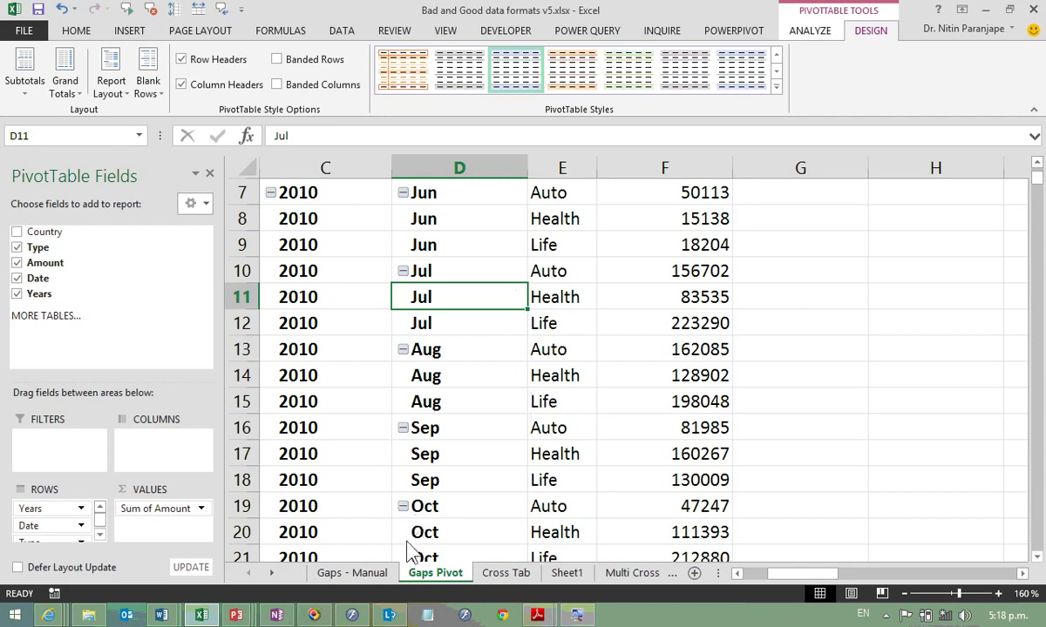
click(459, 462)
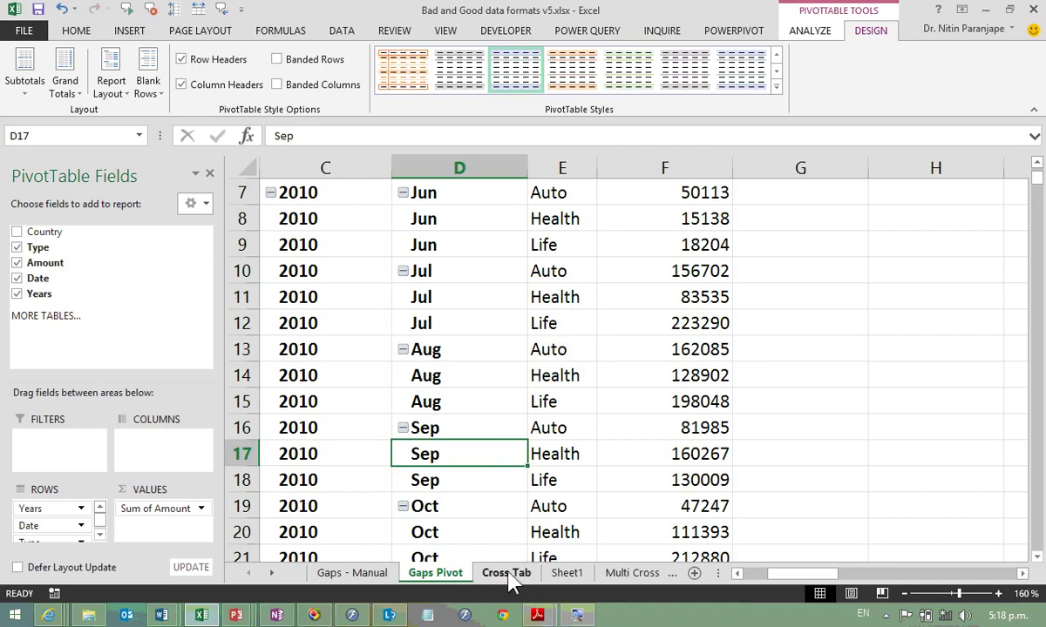
key(alt+f)
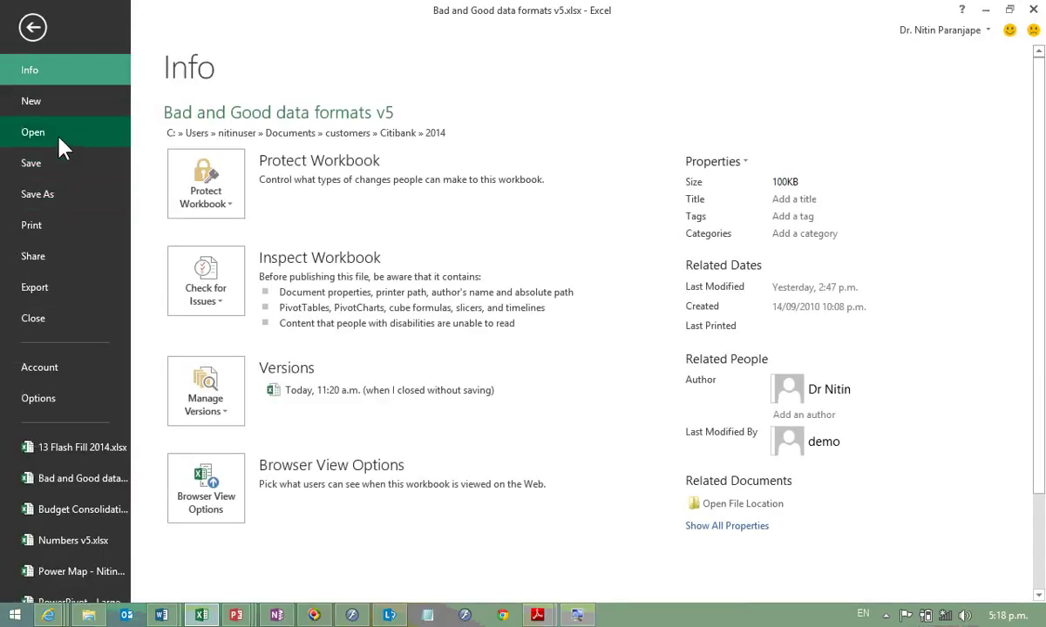
Step: Open the recent Budget Consolidation workbook and select its expense names
click(53, 127)
click(582, 231)
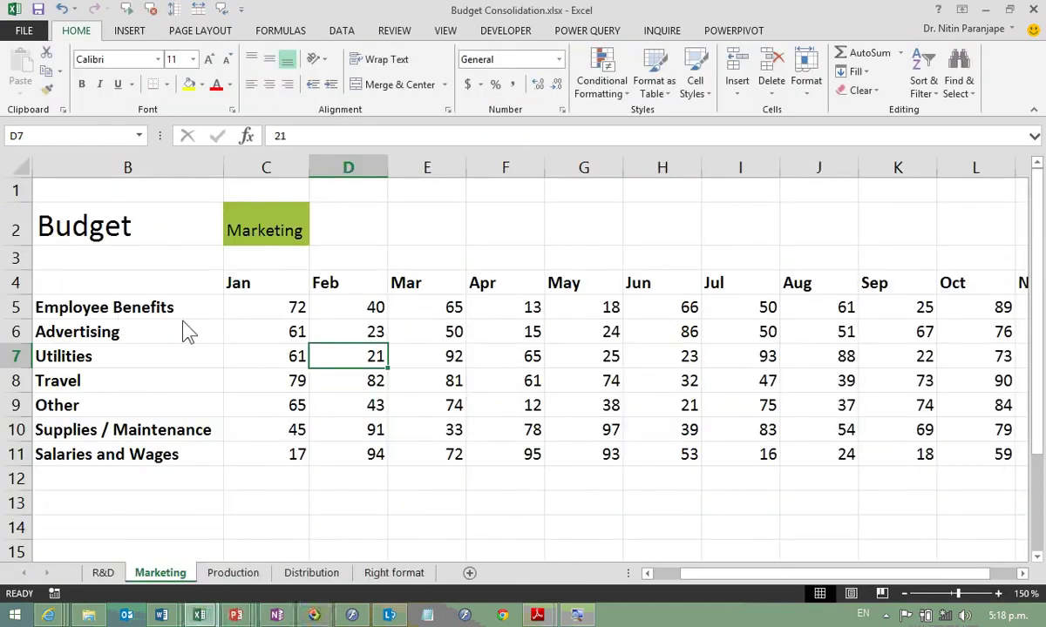
drag(138, 309, 159, 454)
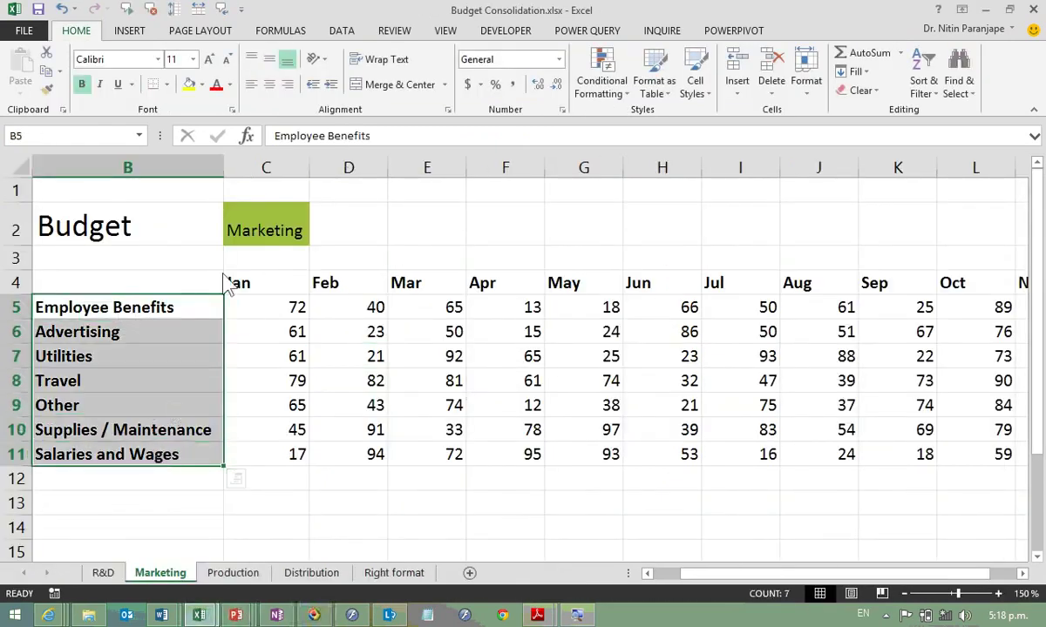
drag(229, 294, 680, 288)
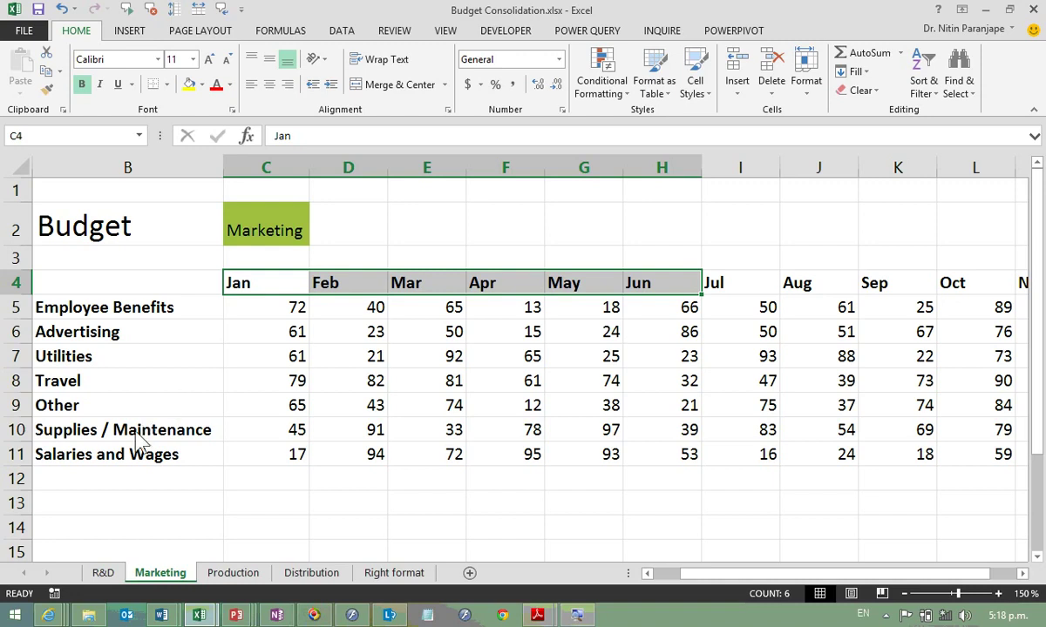
Step: Enter the heading 'Exp Type' in cell B4
click(106, 288)
text(eXP)
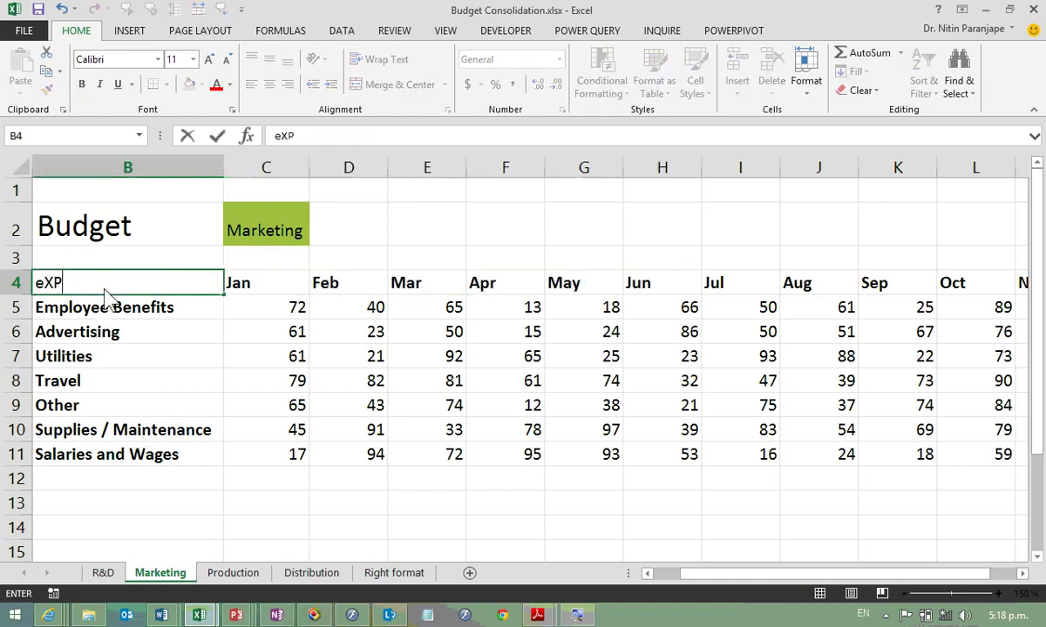
key(BackSpace)
key(BackSpace)
key(BackSpace)
text(Exp Type)
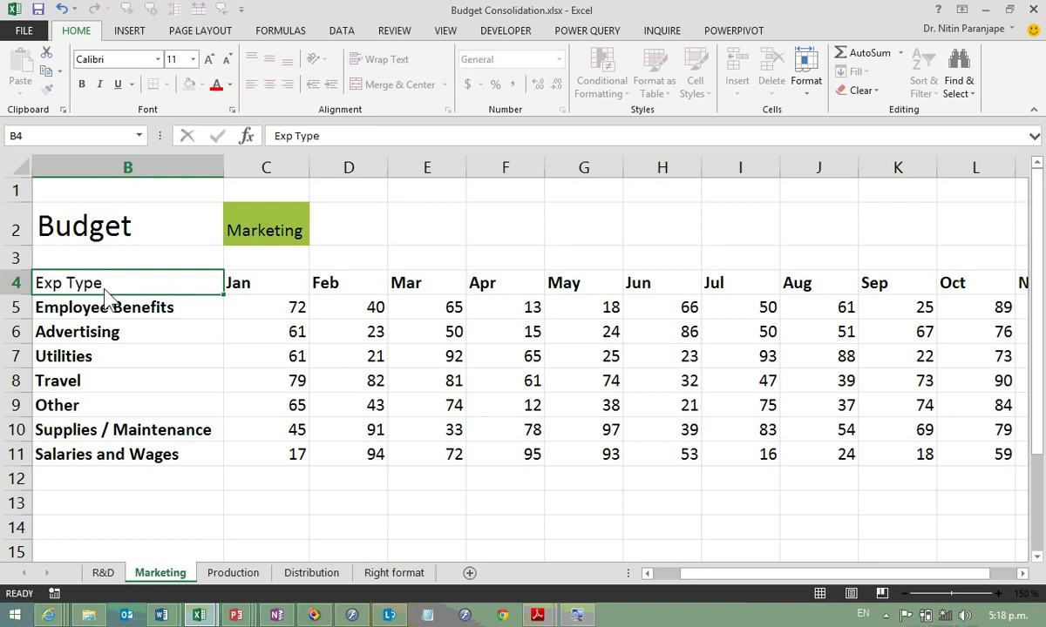
key(Return)
Step: Remove bold from the expense names in B5:B11 and make the Exp Type heading bold
drag(102, 307, 107, 461)
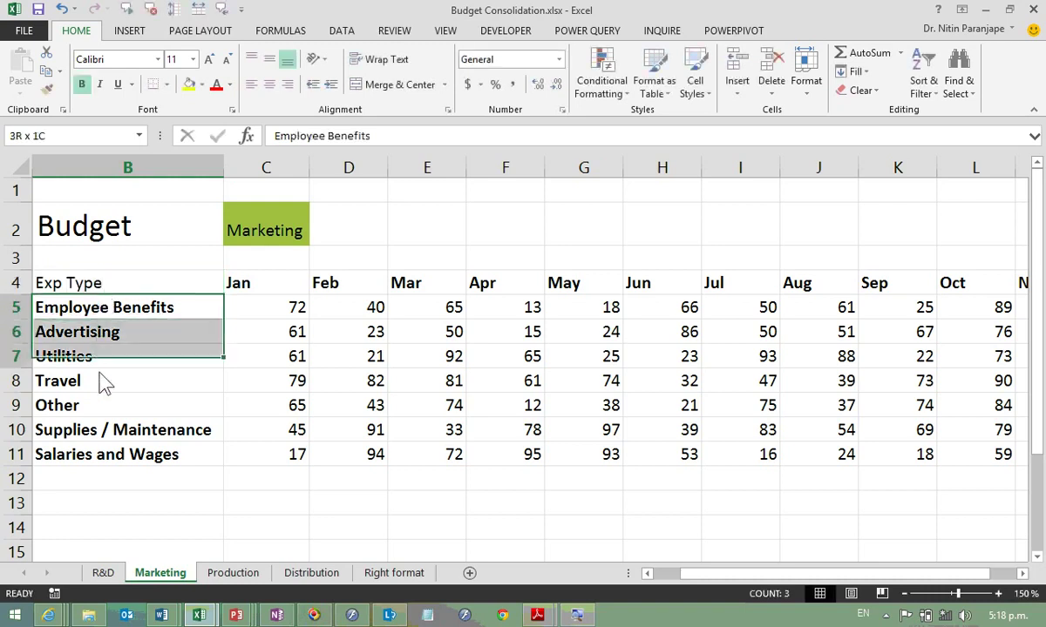
key(ctrl+b)
click(110, 285)
key(ctrl+b)
click(137, 325)
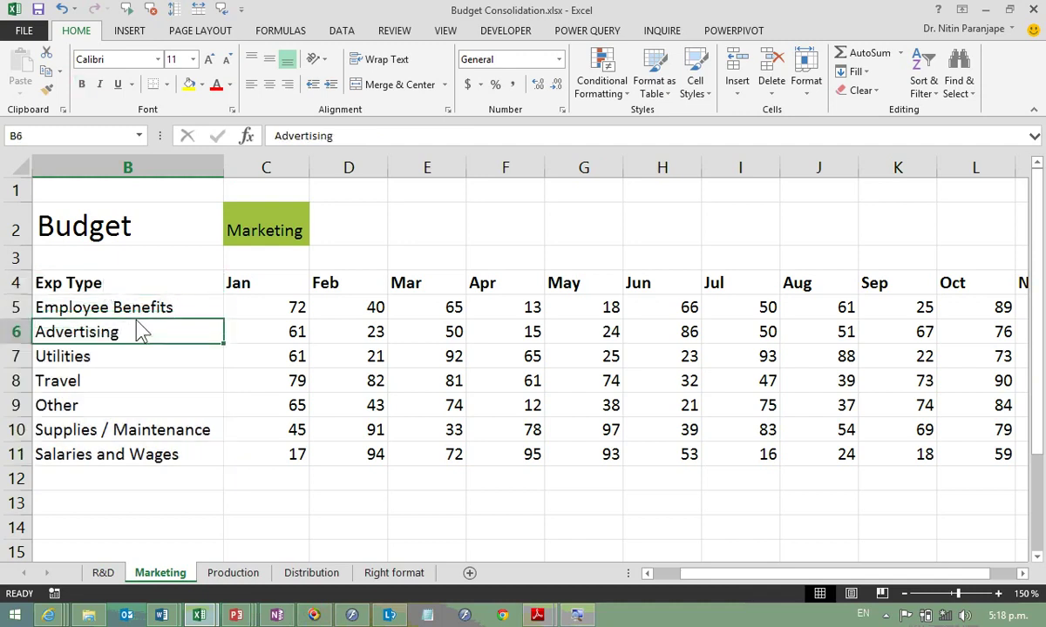
click(137, 291)
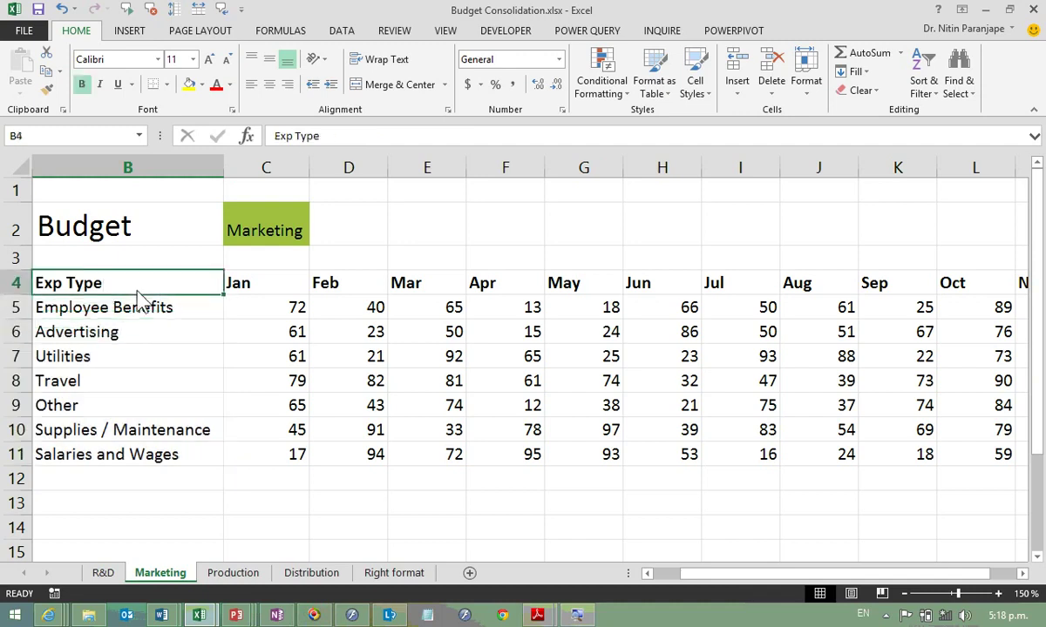
drag(132, 301, 157, 467)
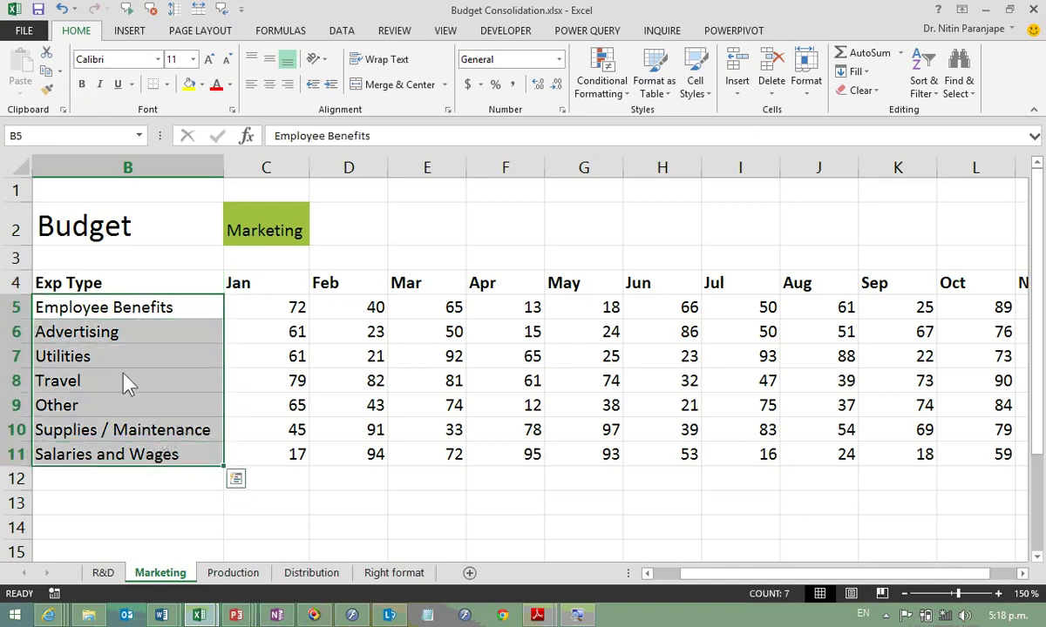
scroll(113, 349, up, 4)
drag(135, 305, 157, 527)
key(Right)
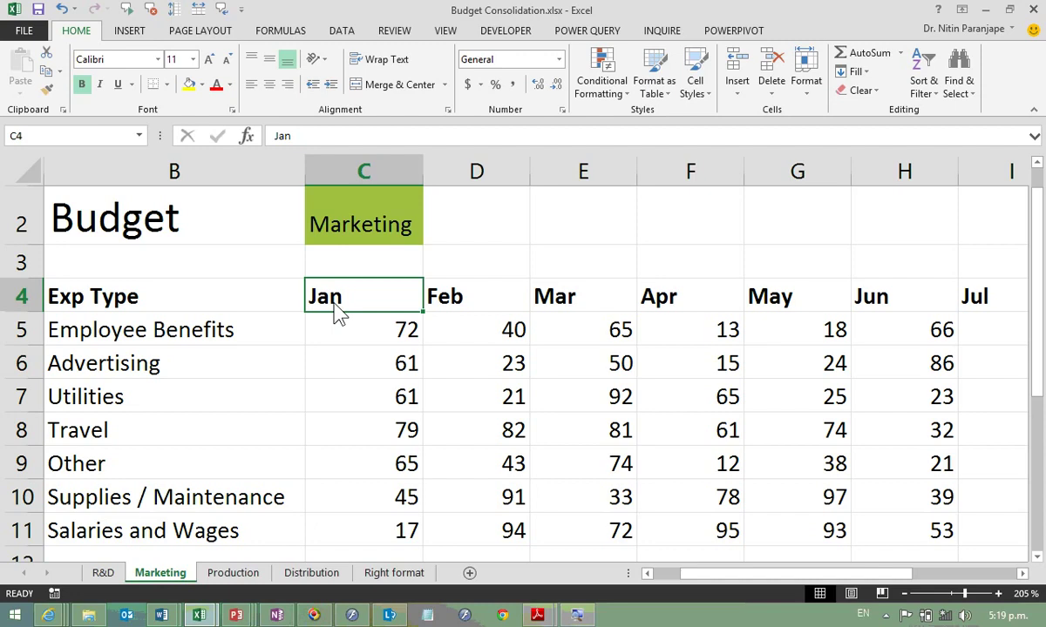
Step: Add the headers 'exp type', 'month' and 'amt' in B14:D14
scroll(331, 321, down, 3)
click(192, 298)
text(e)
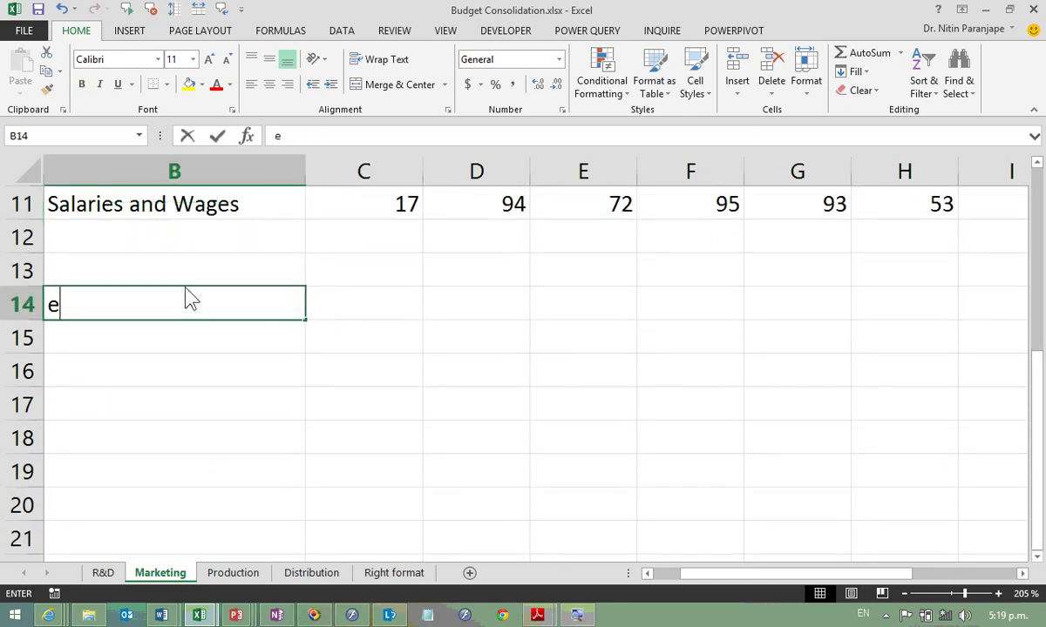
text(xp type)
key(Tab)
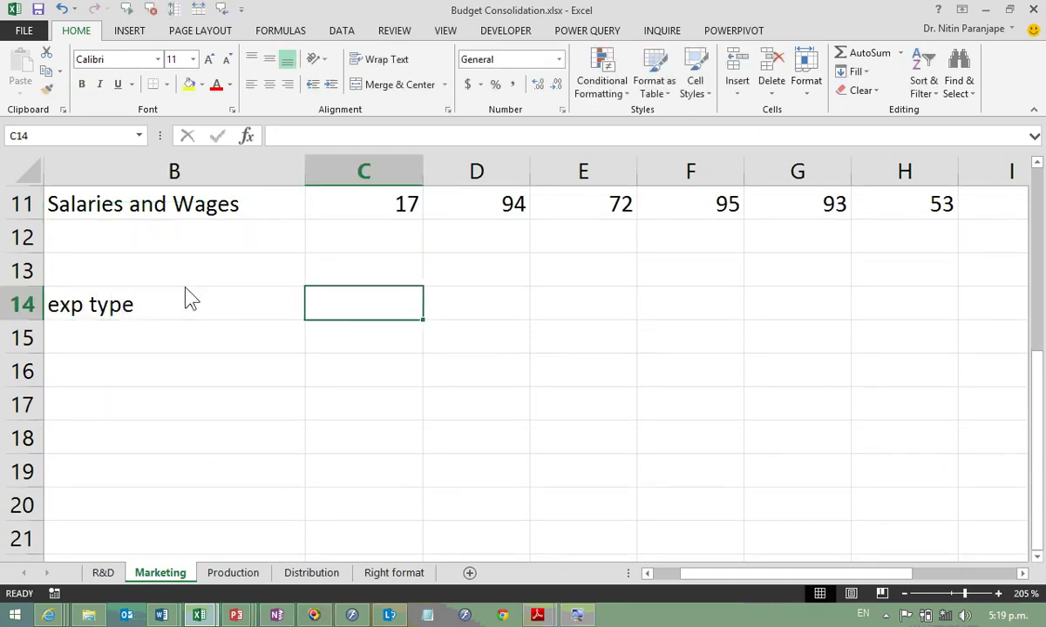
text(month)
key(Tab)
text(amt)
key(Return)
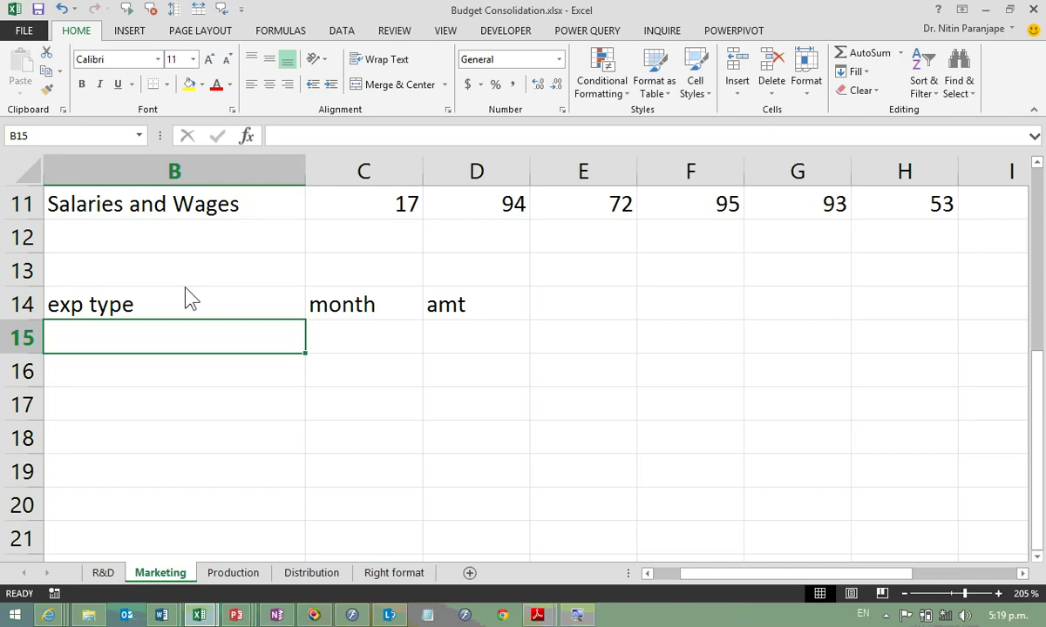
Step: Copy the Employee Benefits label from B5 into B15
key(super)
key(super)
scroll(188, 296, down, 4)
click(195, 301)
key(ctrl+c)
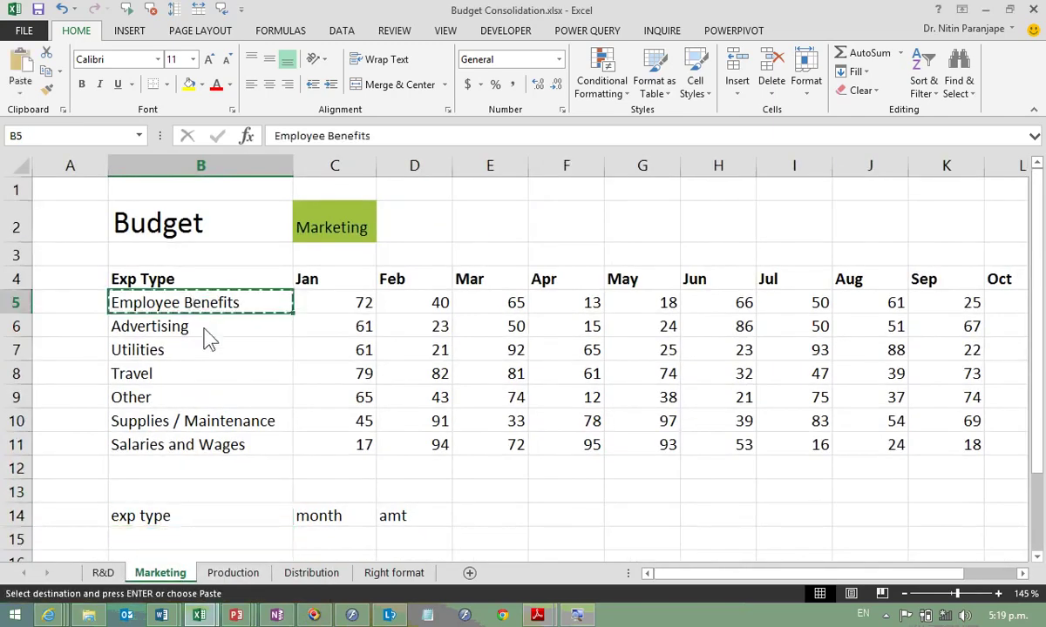
click(207, 547)
key(ctrl+v)
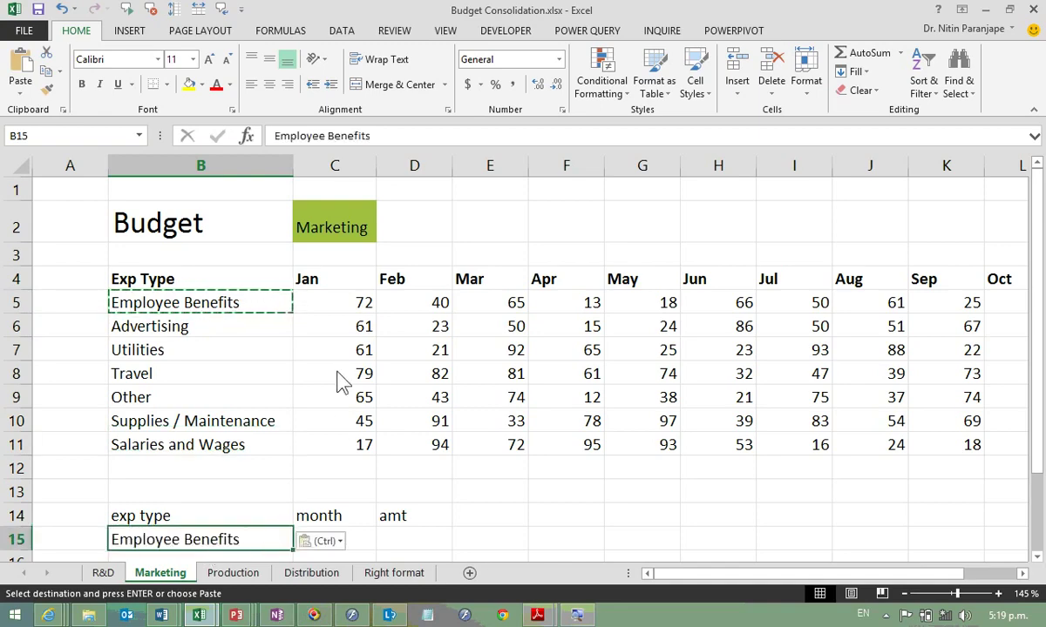
Step: Paste the month headers and Employee Benefits amounts transposed into a column starting at C15
drag(323, 279, 928, 312)
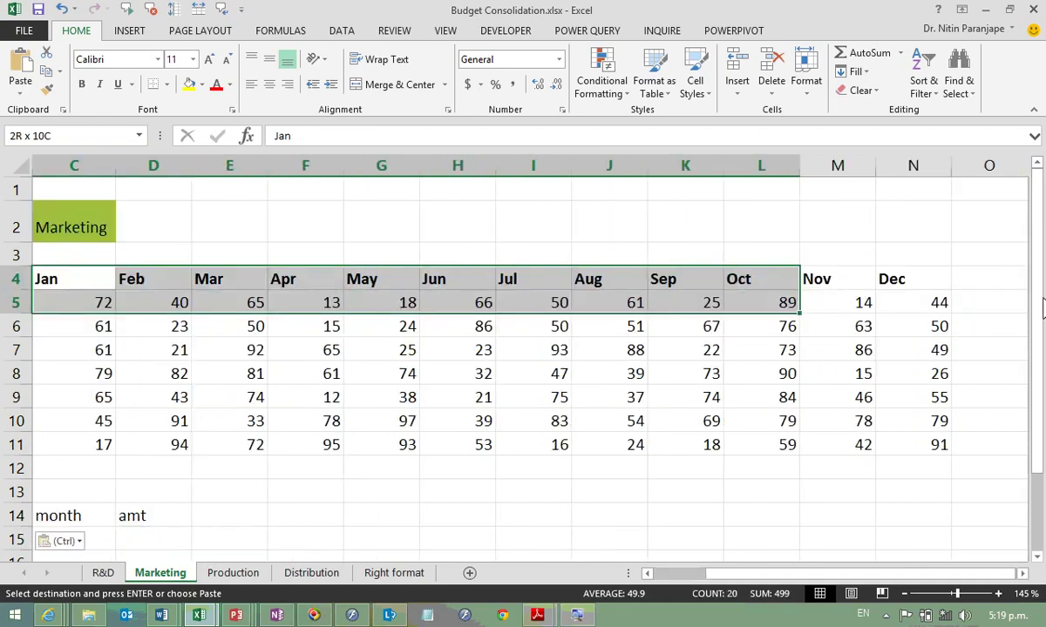
key(ctrl+c)
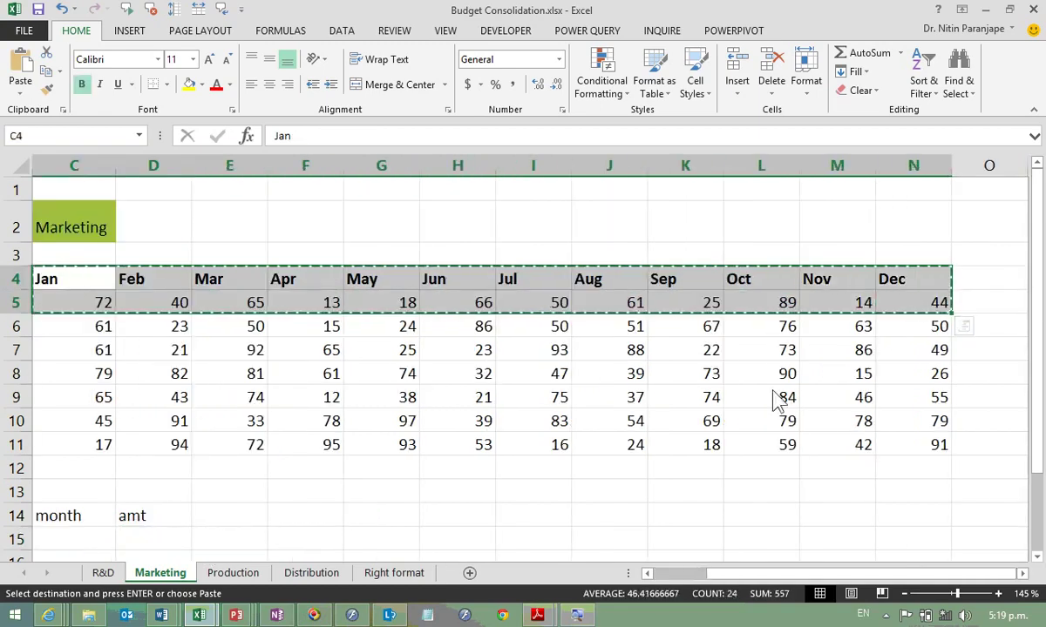
key(ctrl+Home)
click(334, 542)
scroll(333, 542, down, 2)
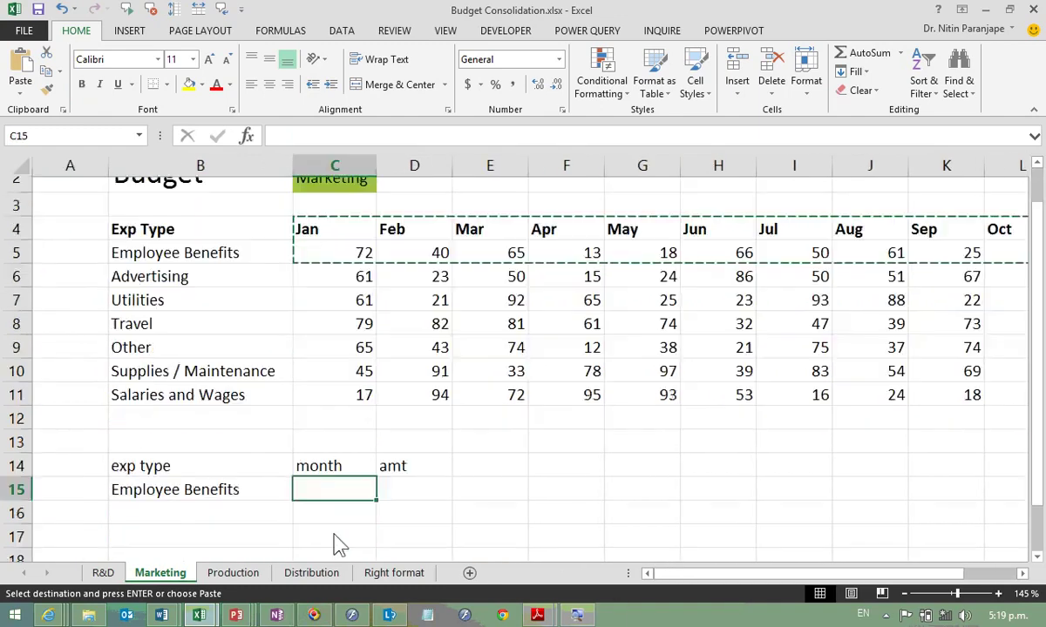
key(ctrl+alt+v)
click(478, 294)
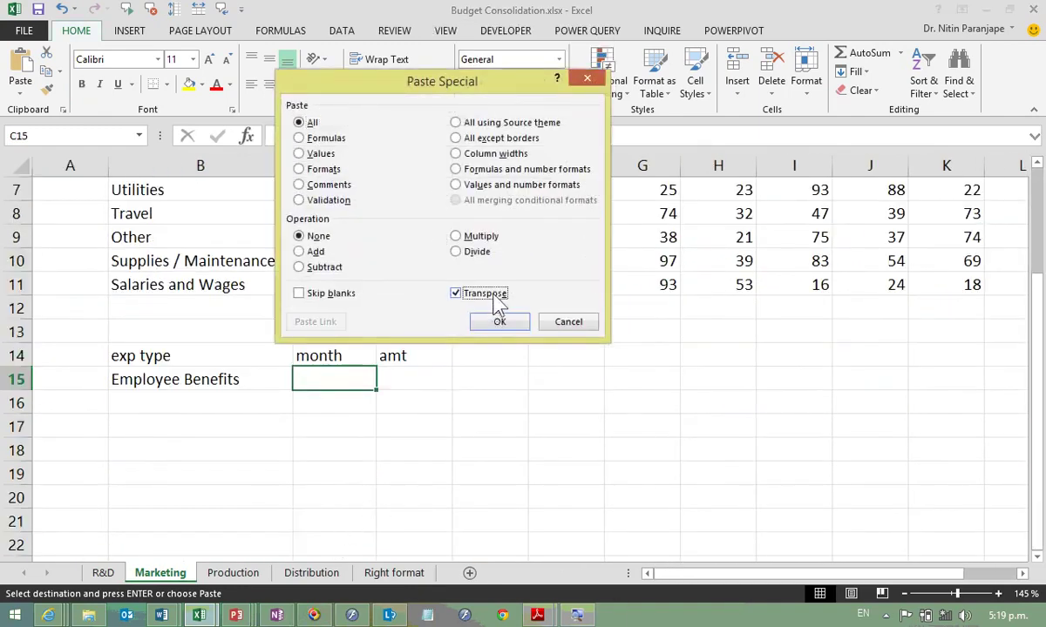
click(504, 322)
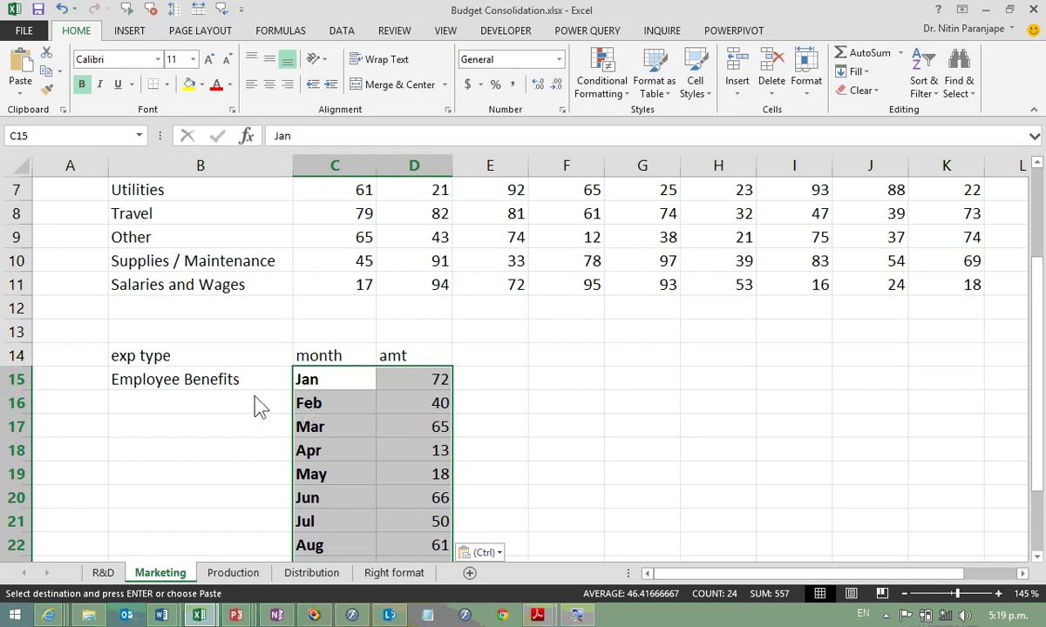
Step: Fill Employee Benefits down from B15 beside every month
click(254, 387)
double_click(293, 391)
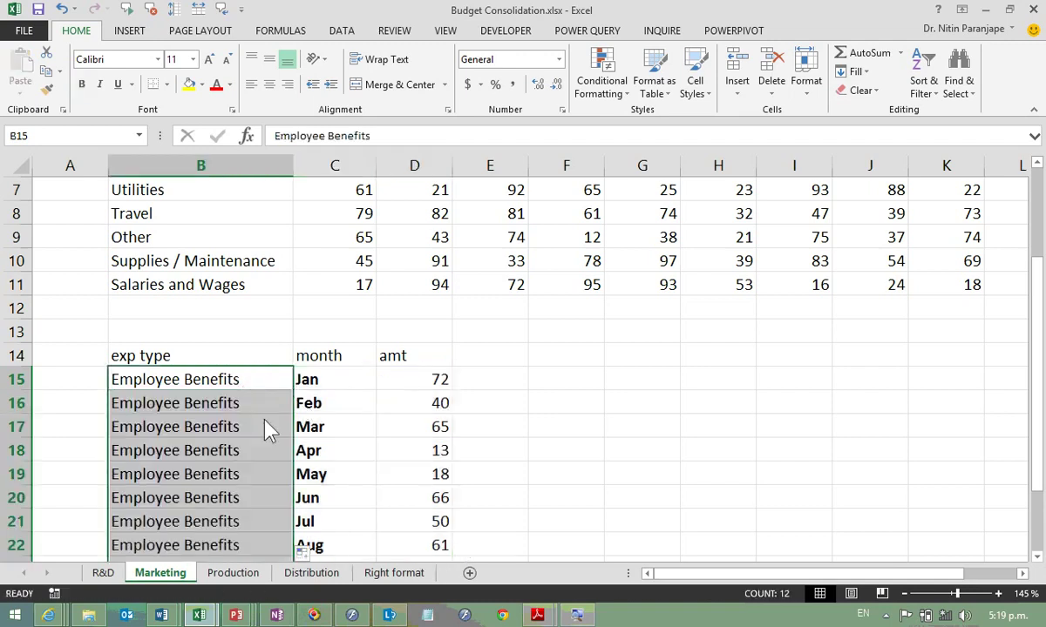
click(269, 434)
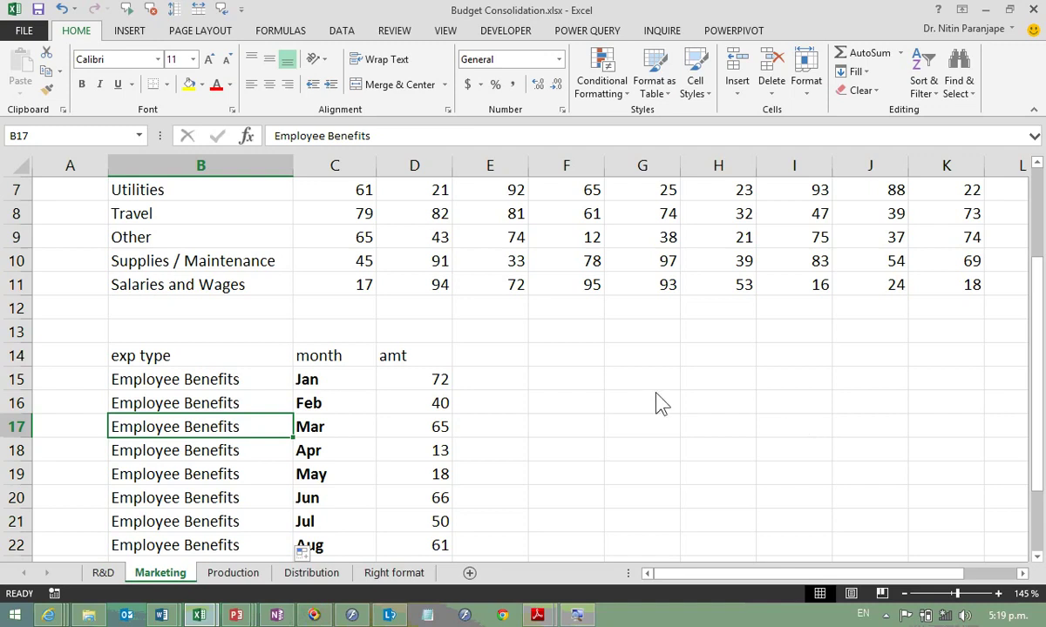
click(535, 290)
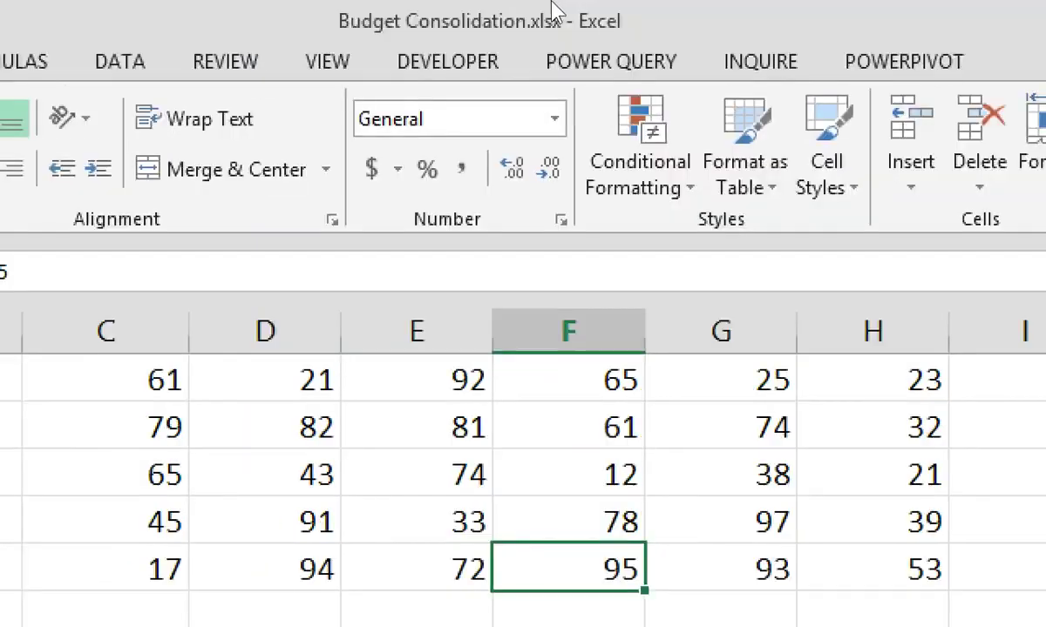
Step: Browse Power Query's From File, From Database and From Other Sources import options
click(596, 37)
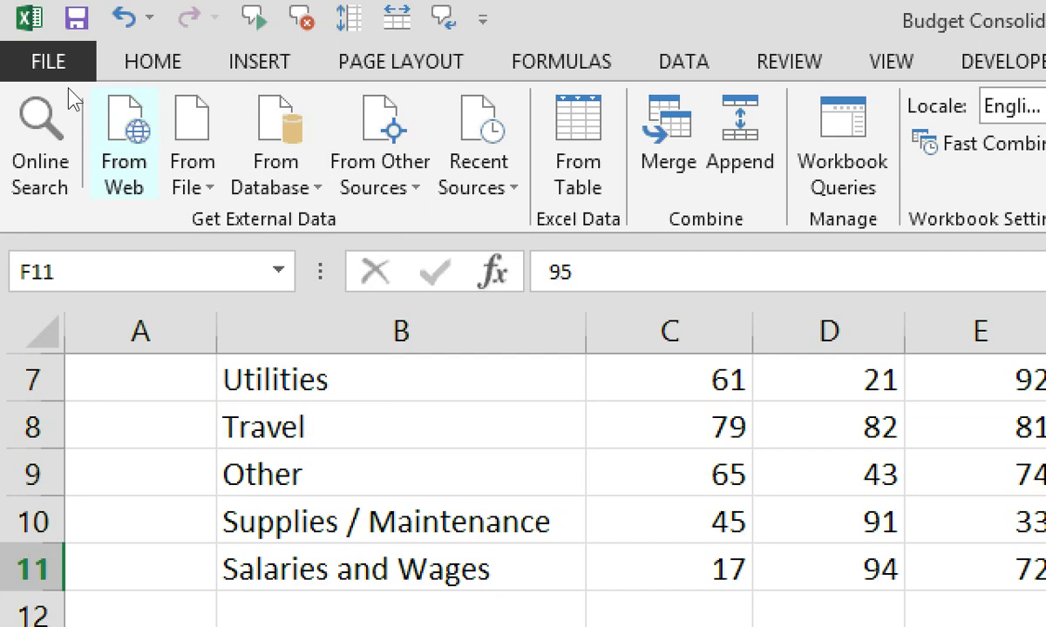
click(192, 153)
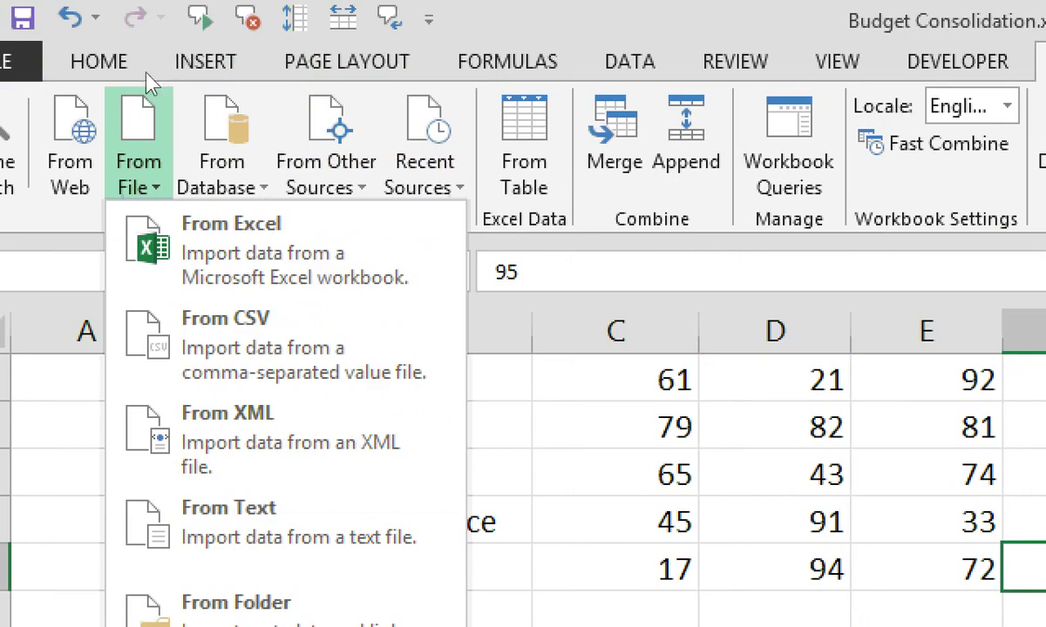
click(221, 153)
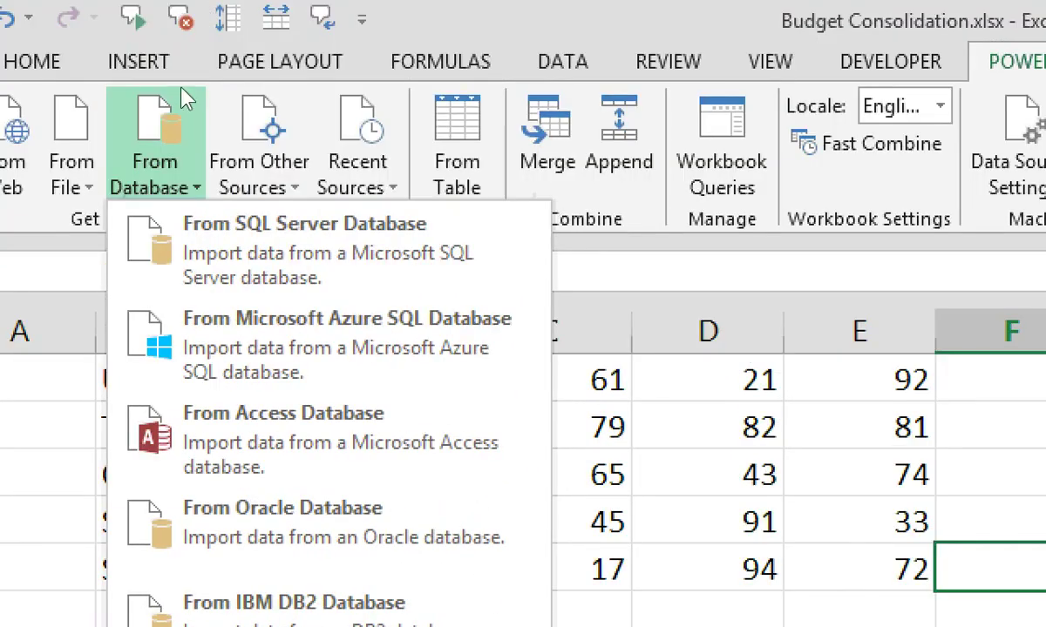
click(251, 126)
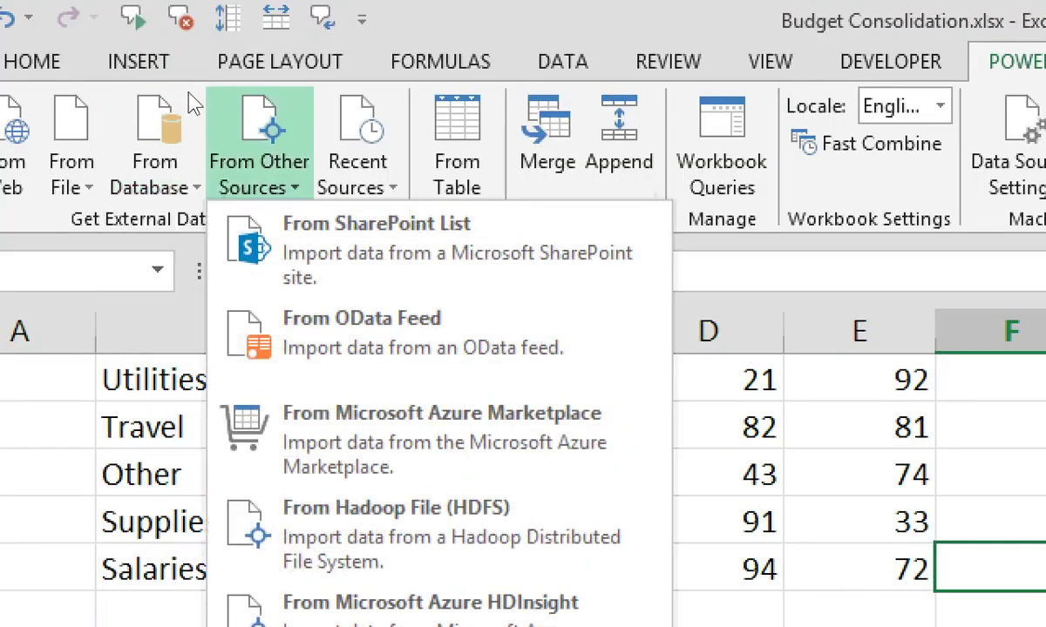
key(Down)
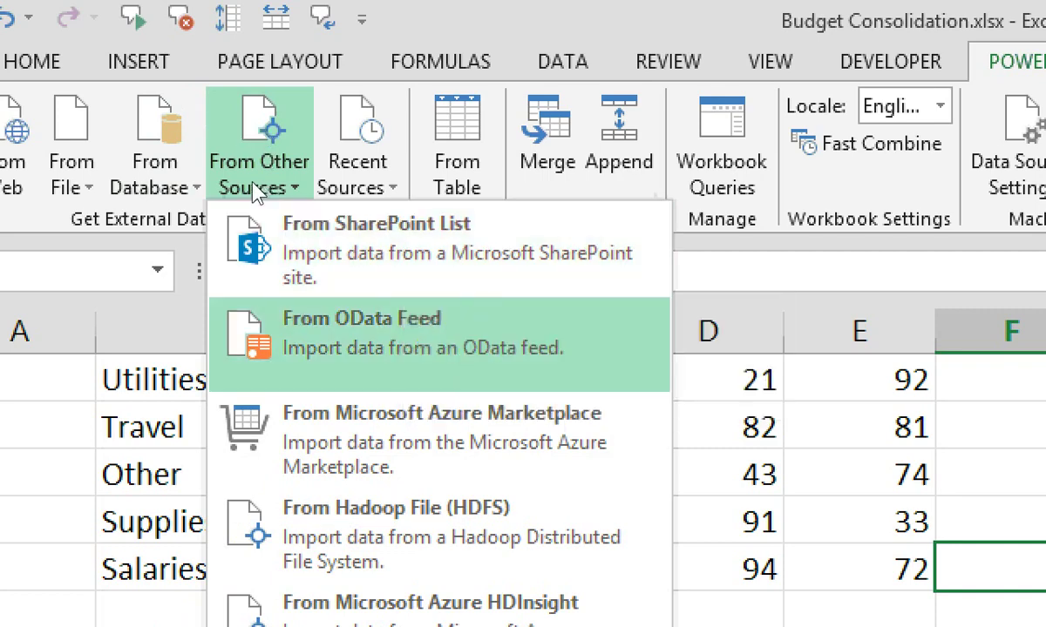
key(Down)
key(Down)
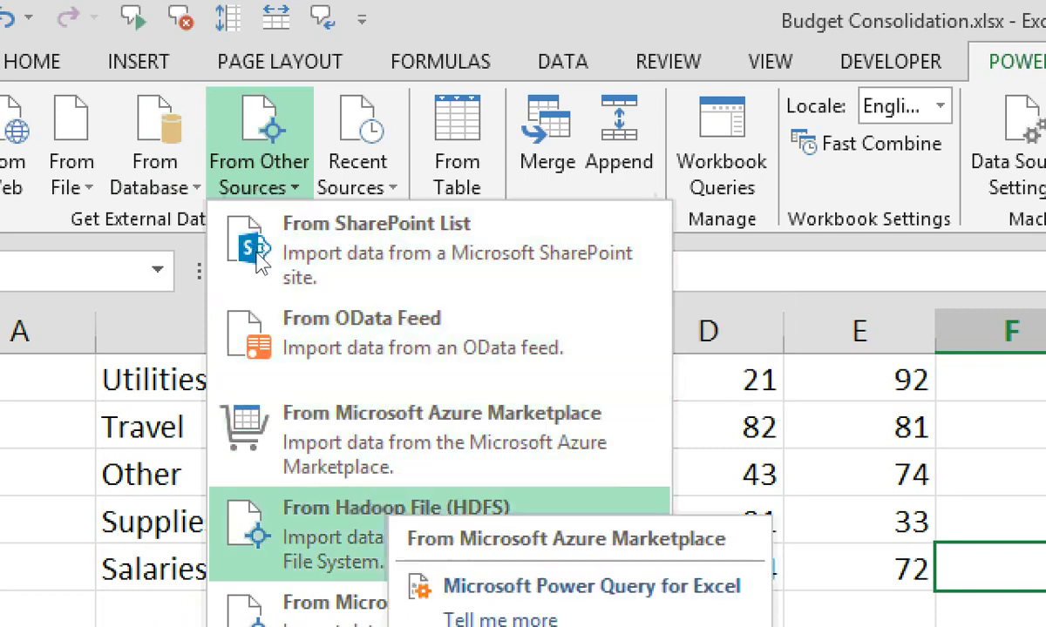
key(Down)
key(Down)
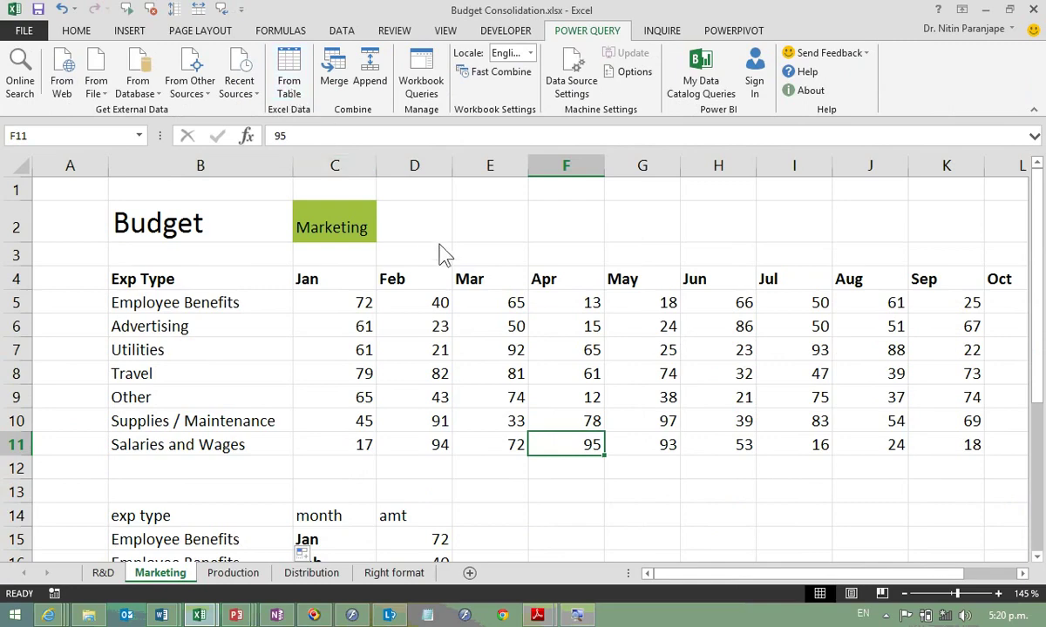
Step: Create Table1 from $B$4:$N$11 with headers, maximize the editor, and select the Jan–Dec columns
key(Left)
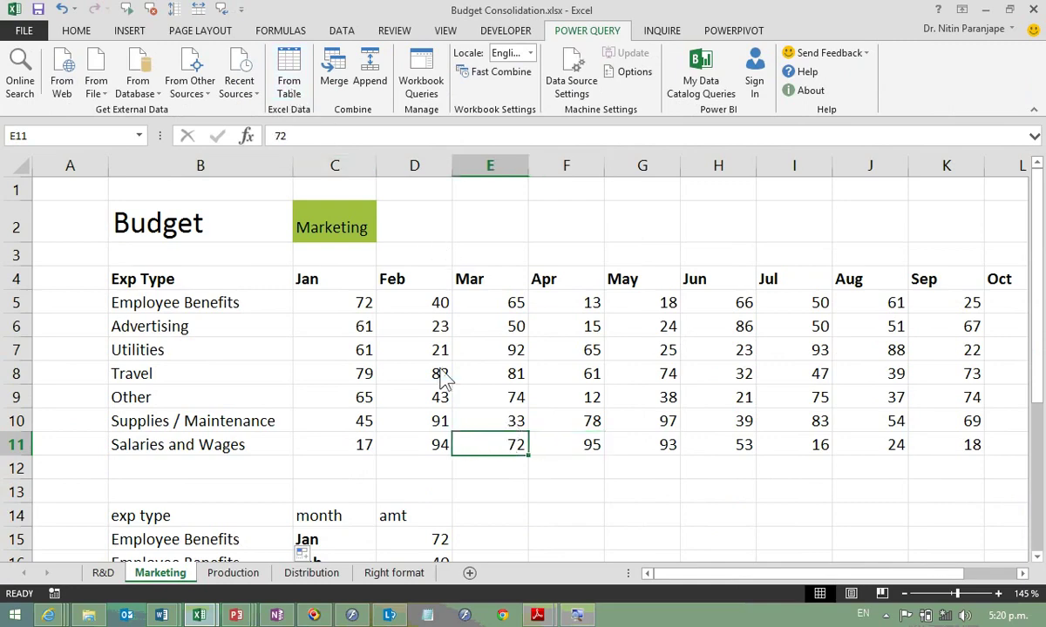
click(288, 83)
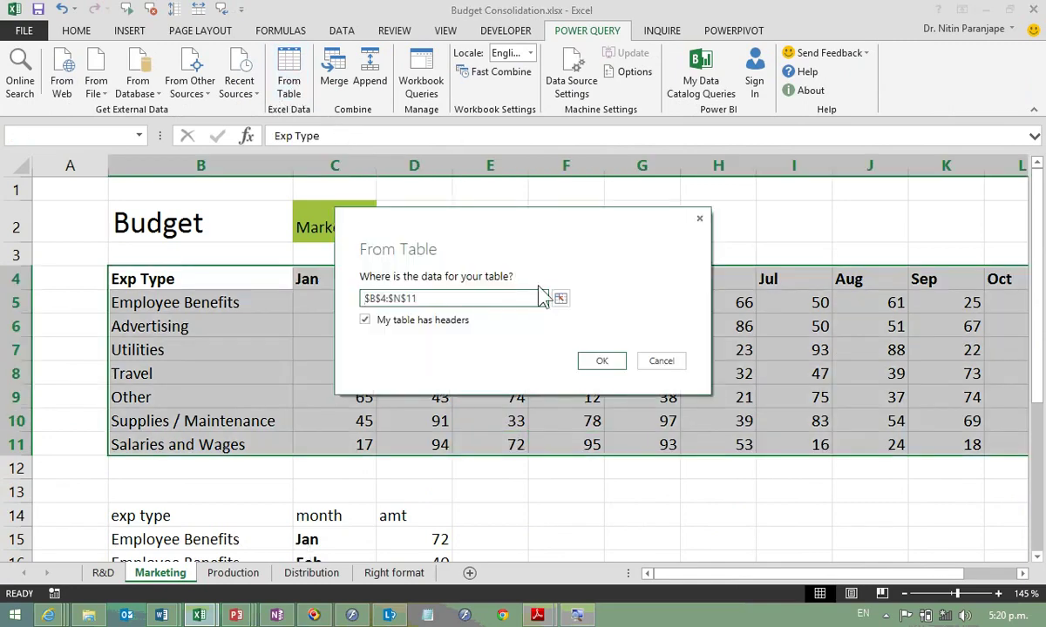
click(610, 362)
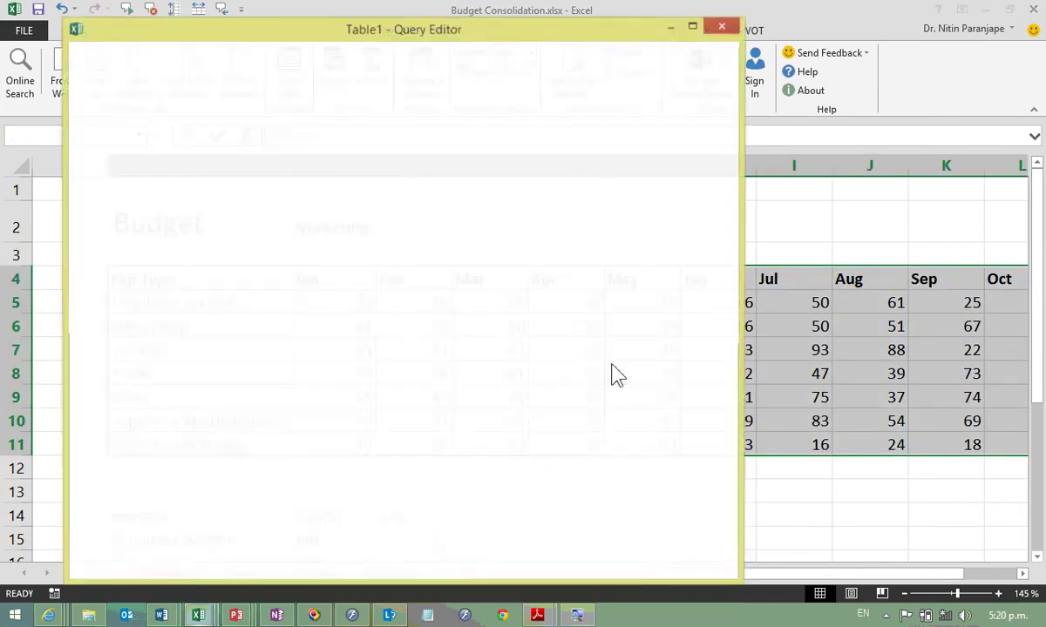
click(692, 26)
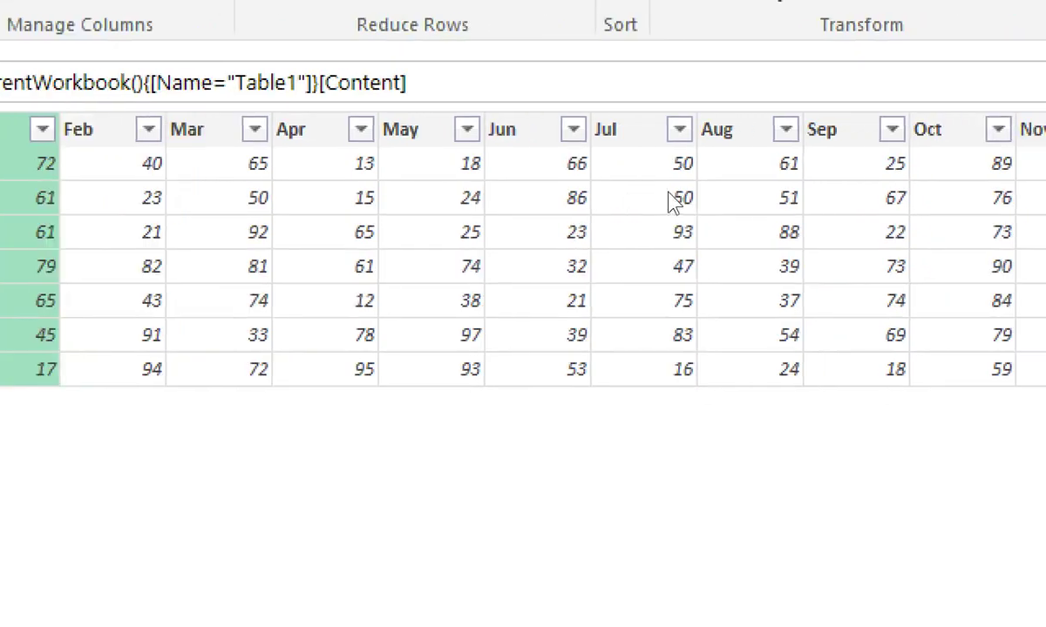
shift+click(758, 172)
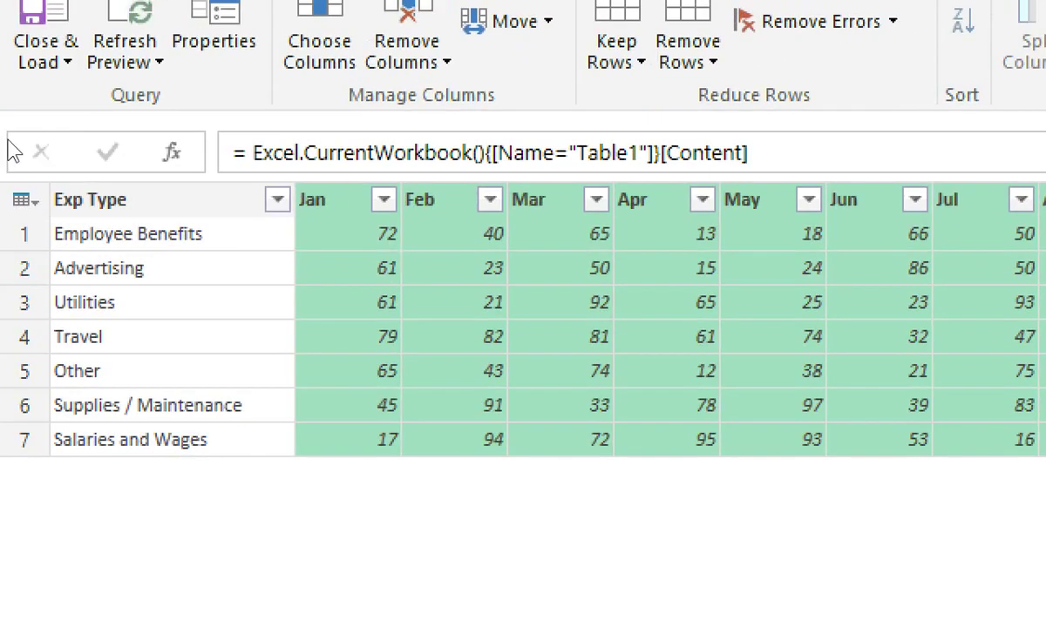
key(shift+F10)
Step: Unpivot the Jan–Dec columns, rename Attribute and Value to Month and Amt, then review earlier steps
key(Up)
key(Up)
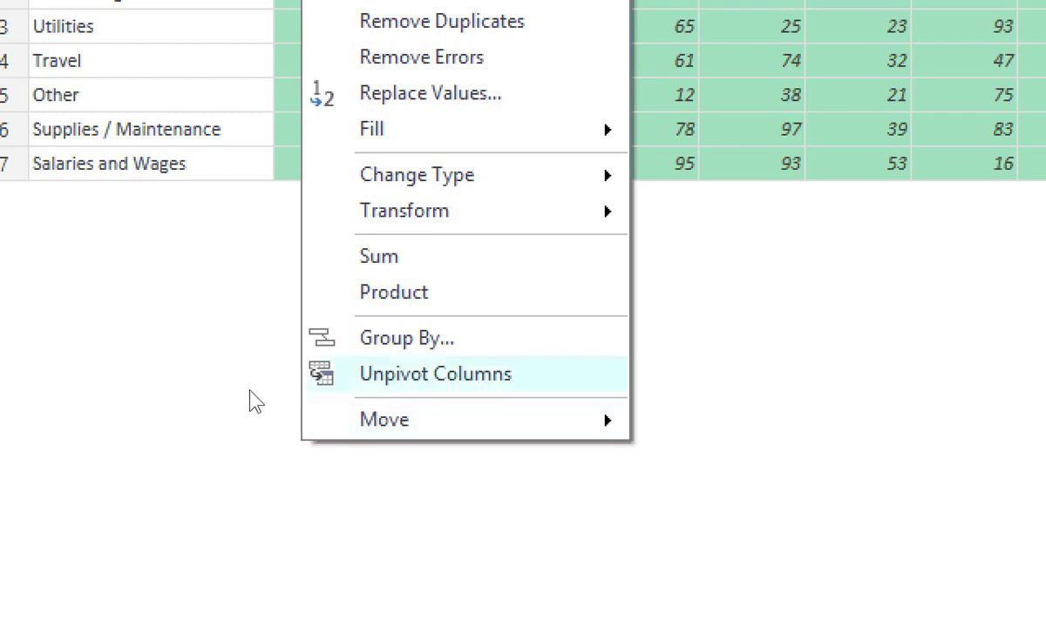
key(Return)
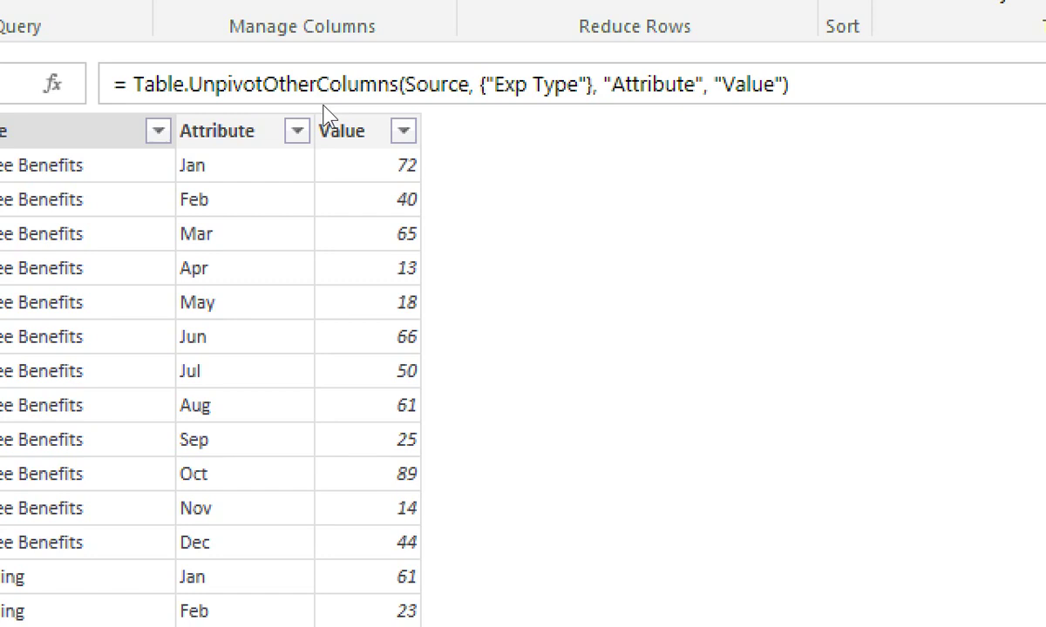
click(185, 166)
key(F2)
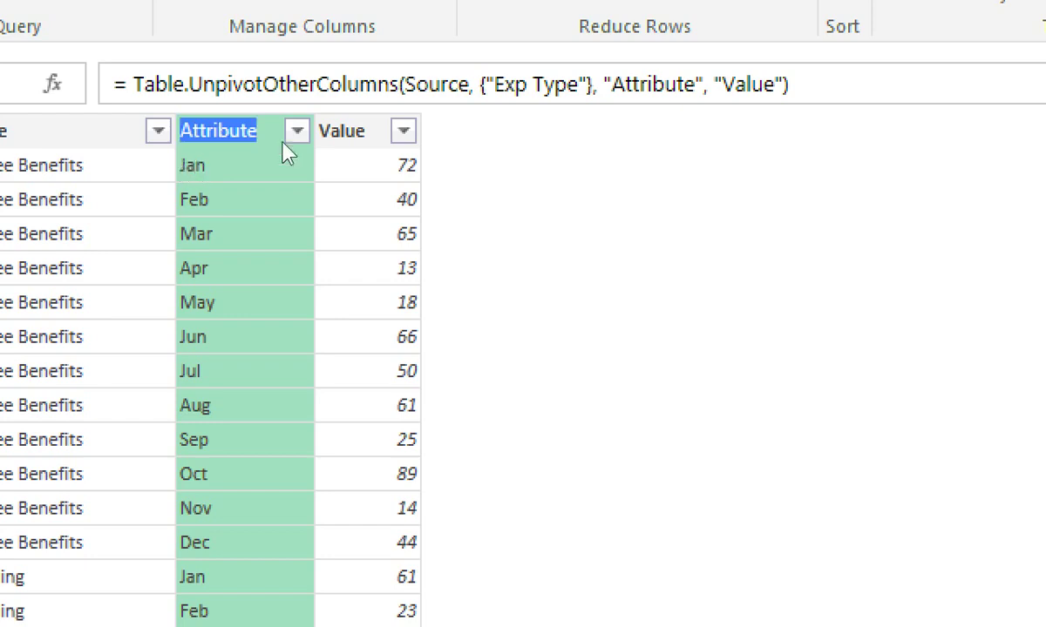
text(Month)
key(Return)
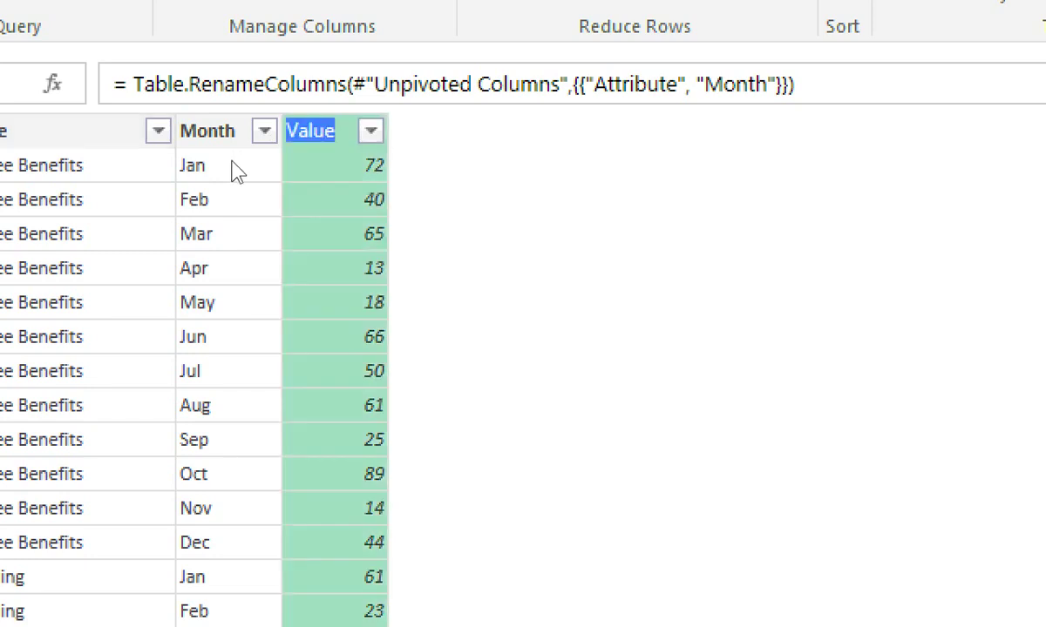
text(Amt)
key(Return)
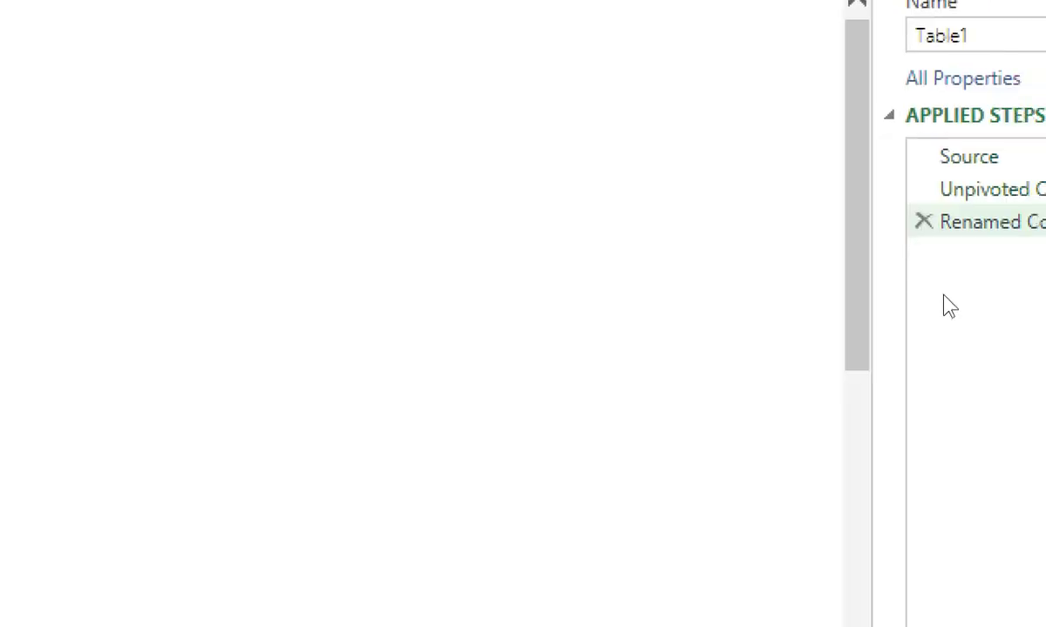
key(Up)
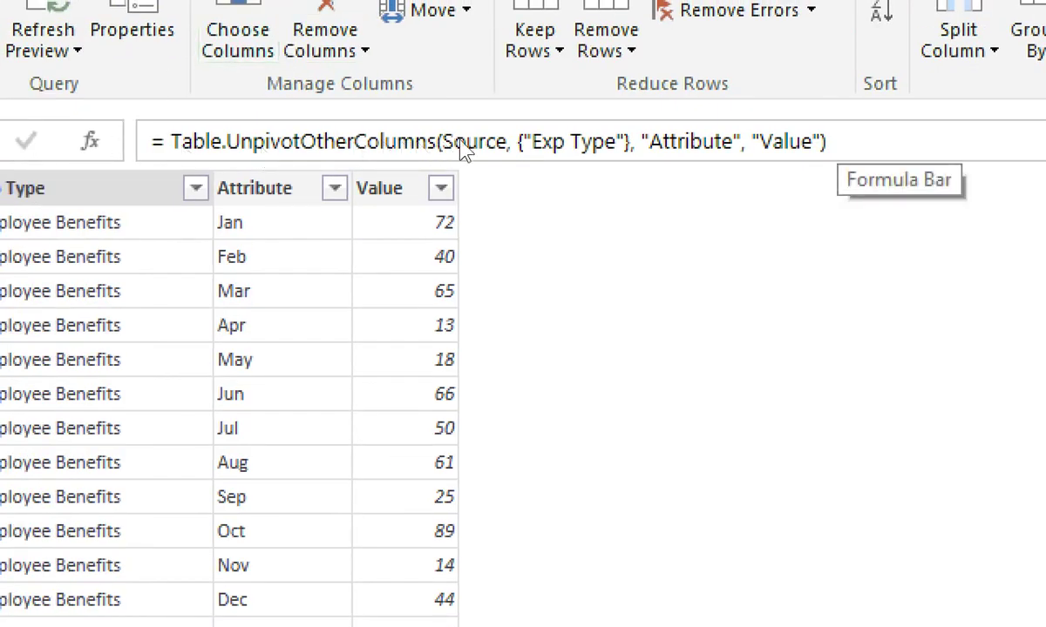
key(Up)
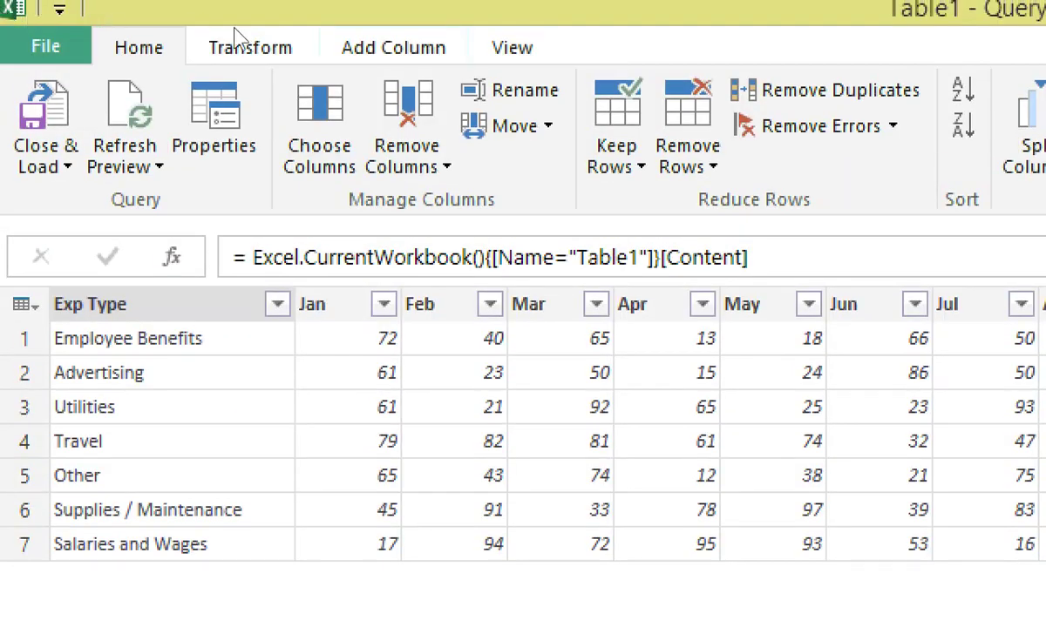
Step: Close the Query Editor keeping the changes, and select cell C6 in Table1
scroll(235, 39, down, 3)
click(131, 122)
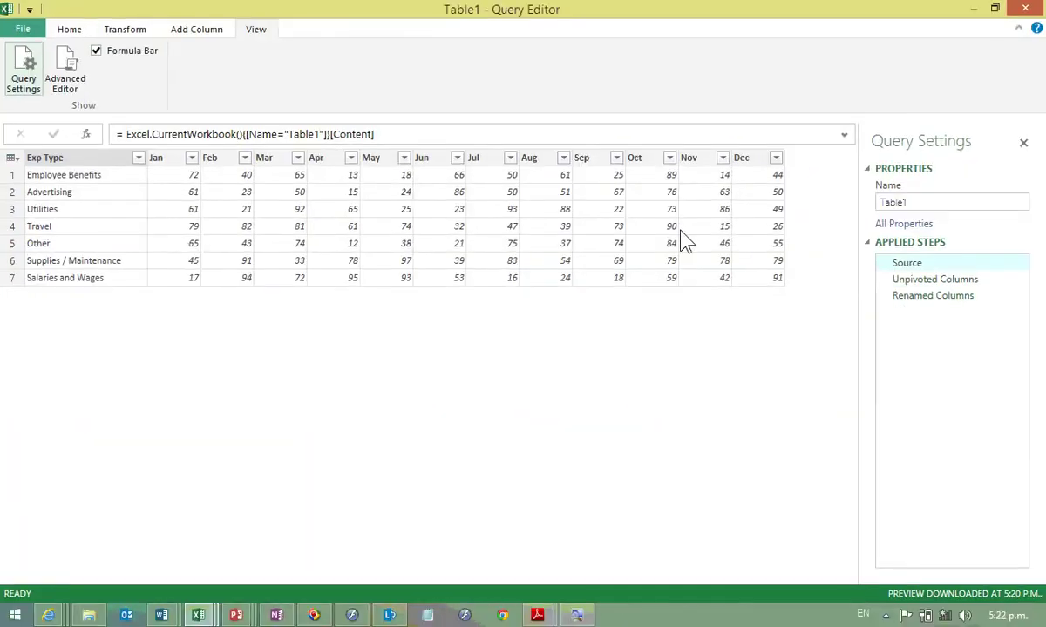
click(1025, 8)
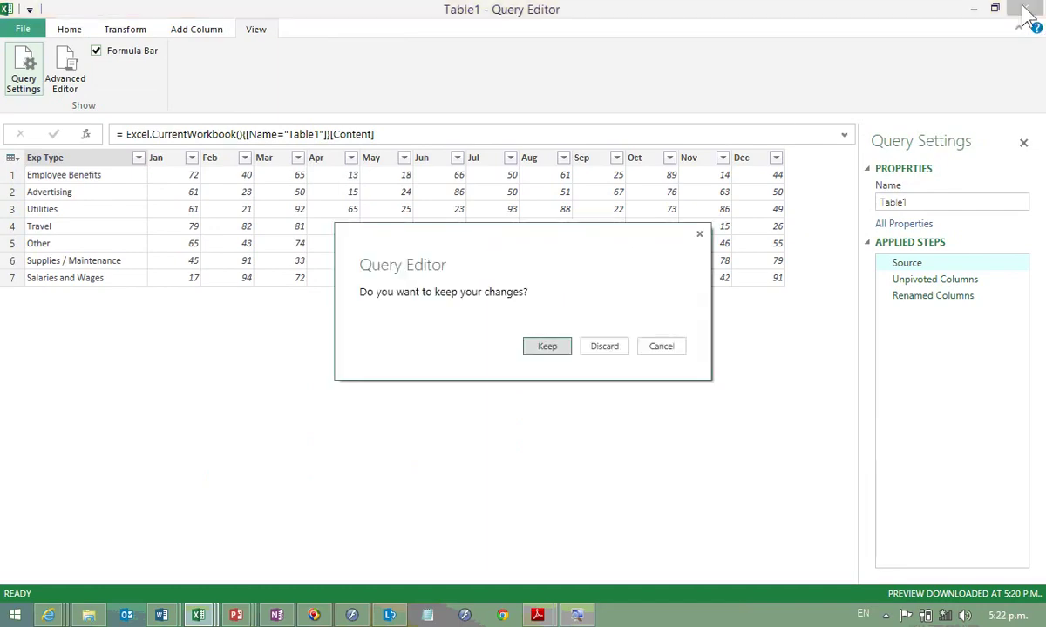
click(626, 346)
click(305, 336)
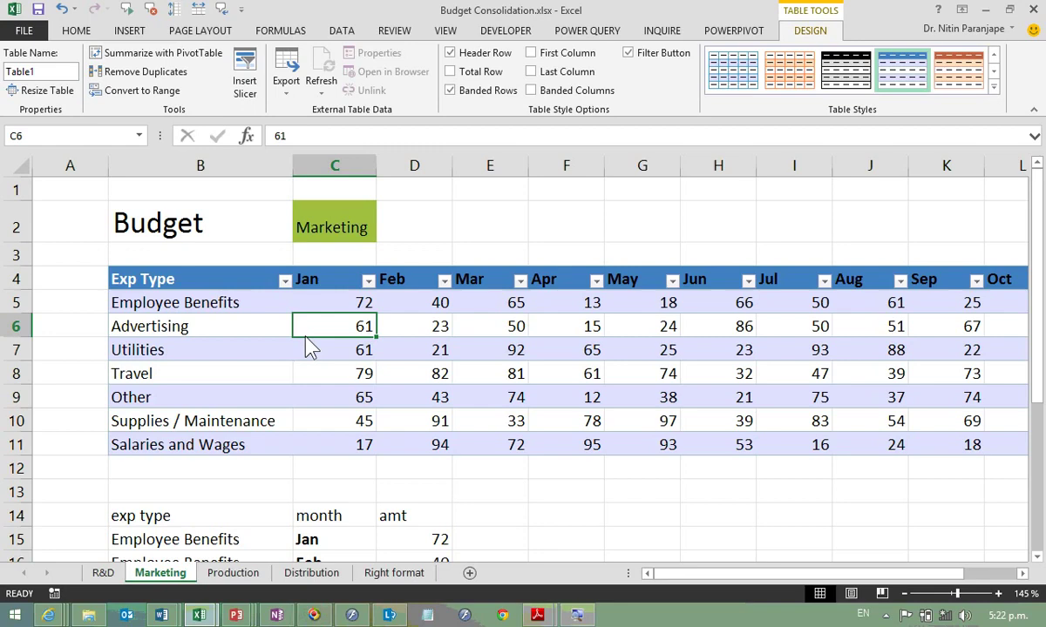
Step: Copy the Wikipedia Sri Lankan cities table from the headings to Kandy, then return to Budget Consolidation
click(47, 615)
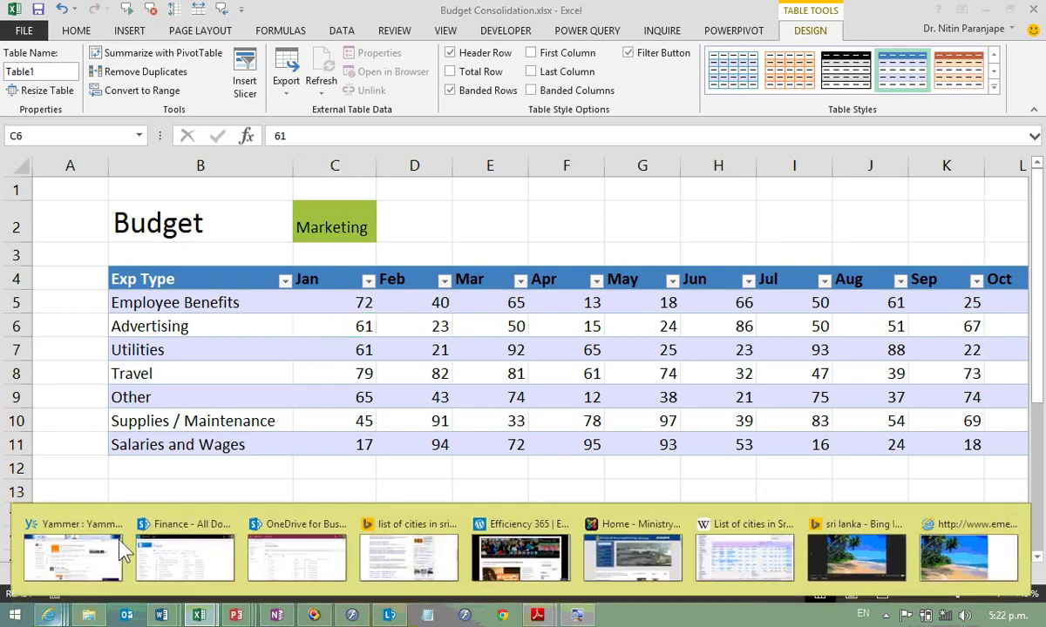
click(375, 553)
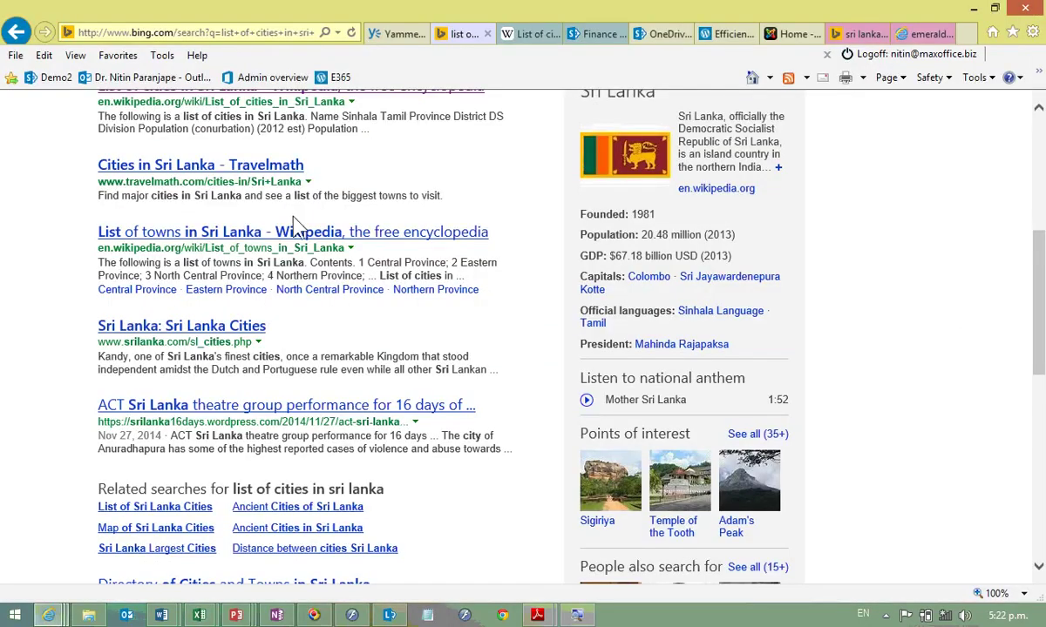
scroll(224, 380, up, 5)
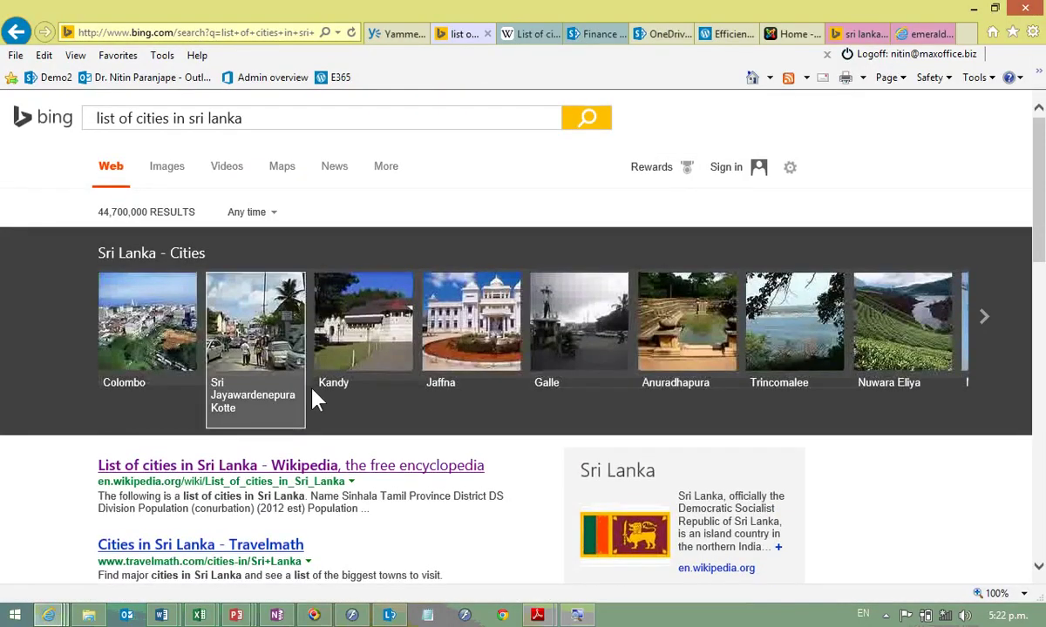
scroll(377, 391, down, 3)
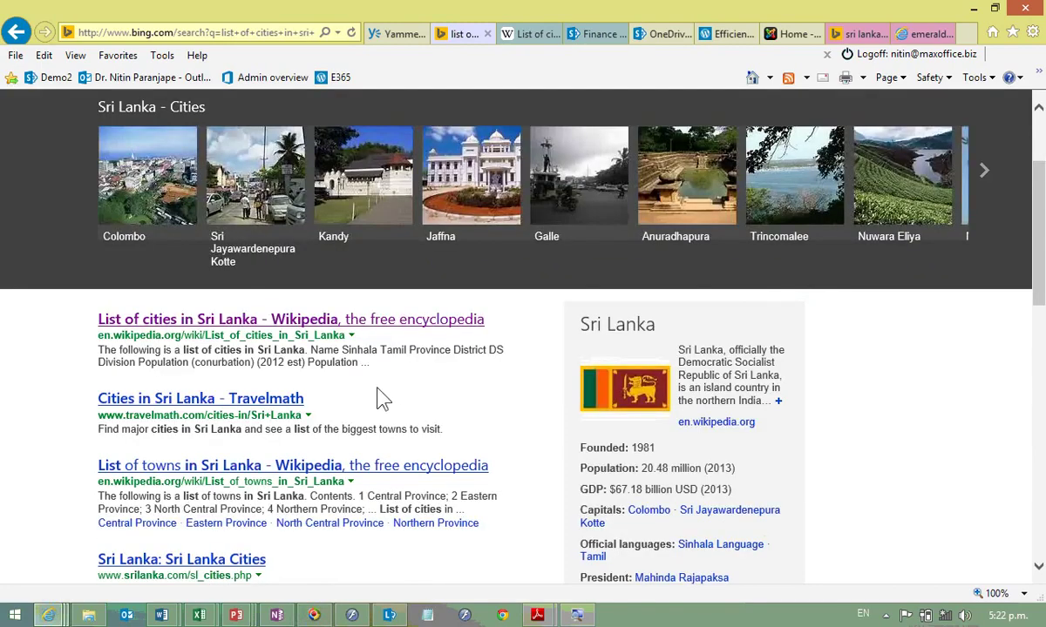
click(506, 35)
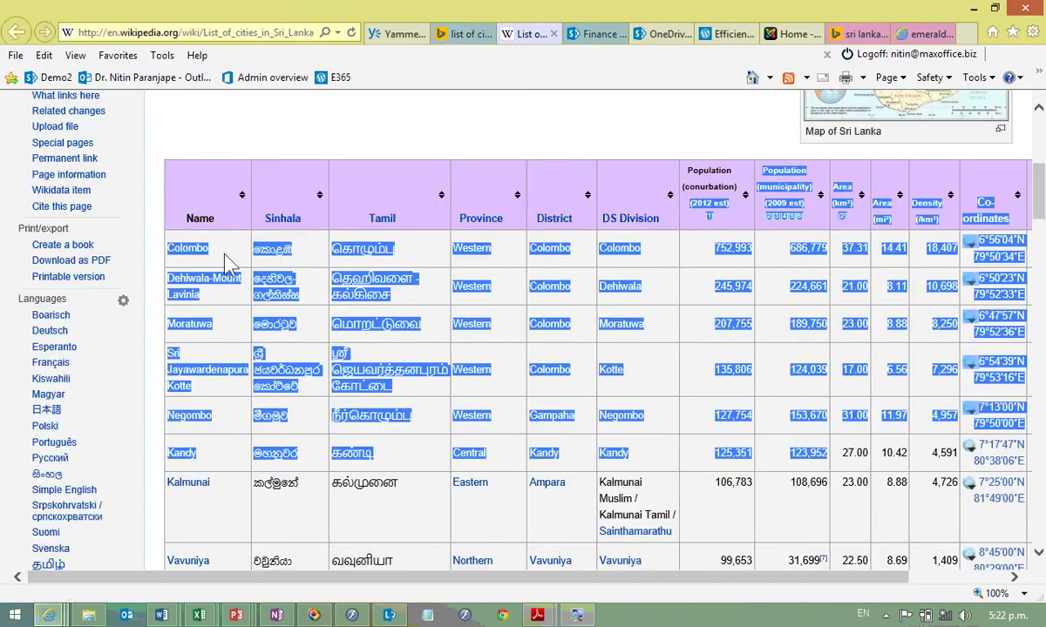
drag(164, 228, 600, 453)
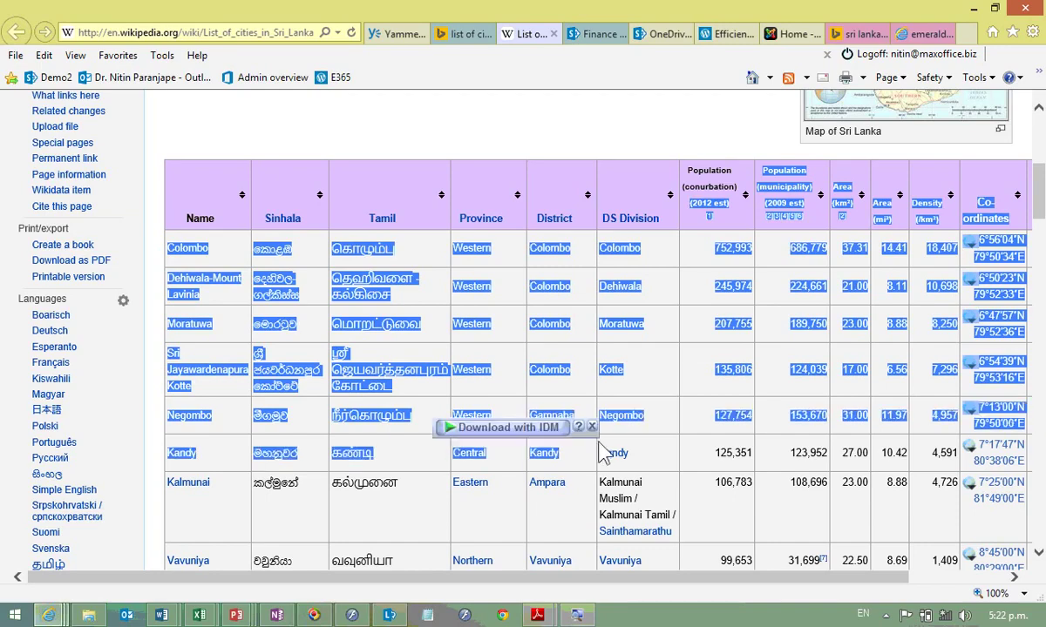
click(209, 619)
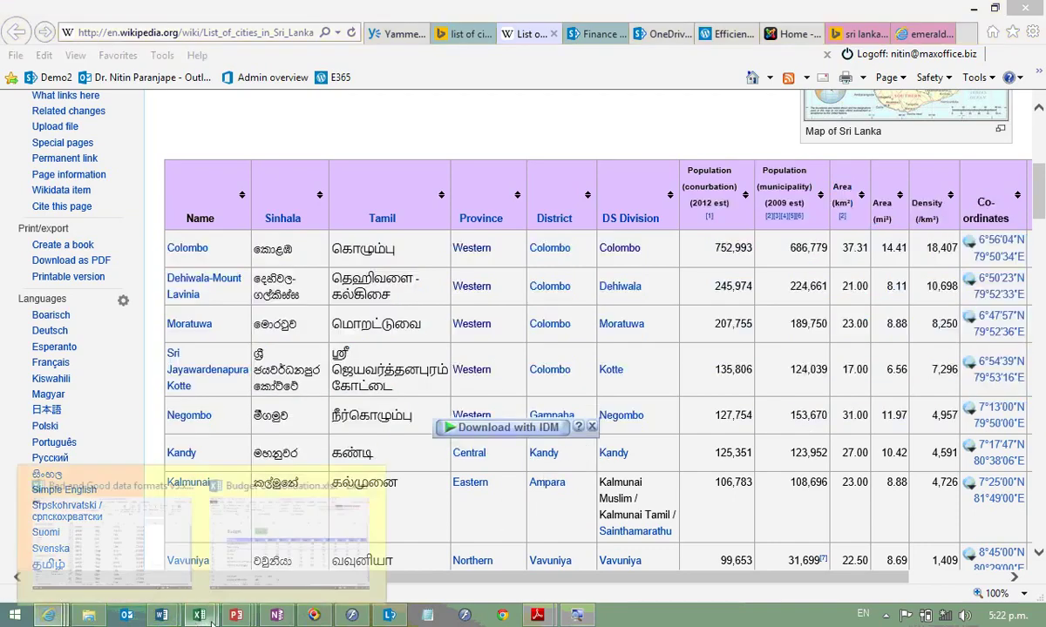
click(381, 562)
Step: Paste the cities table at A1 of a new Book1 workbook, then switch back to Budget Consolidation
key(ctrl+n)
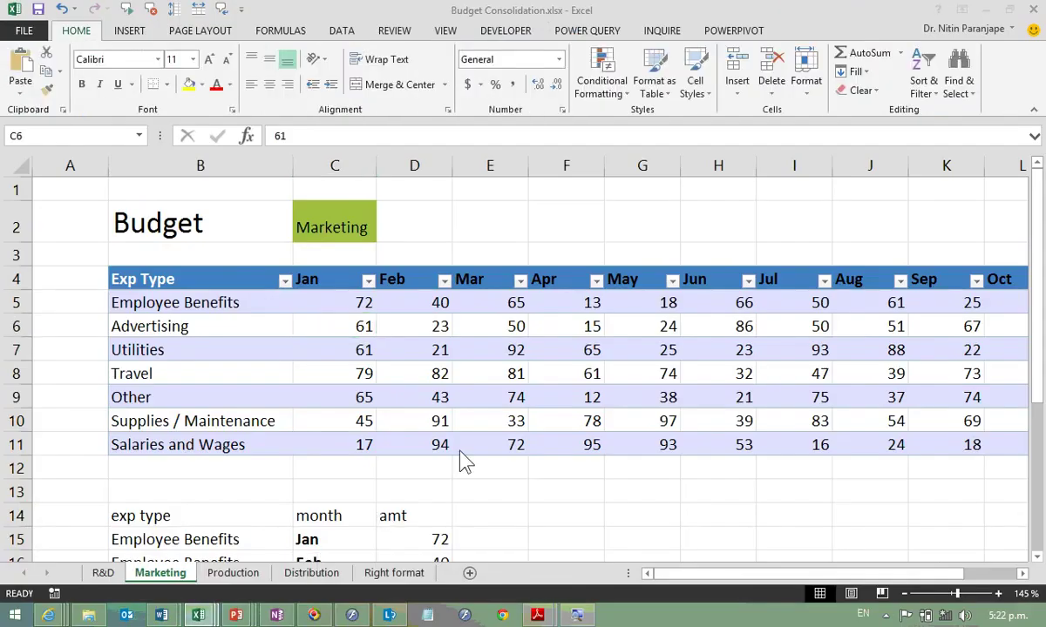
key(ctrl+v)
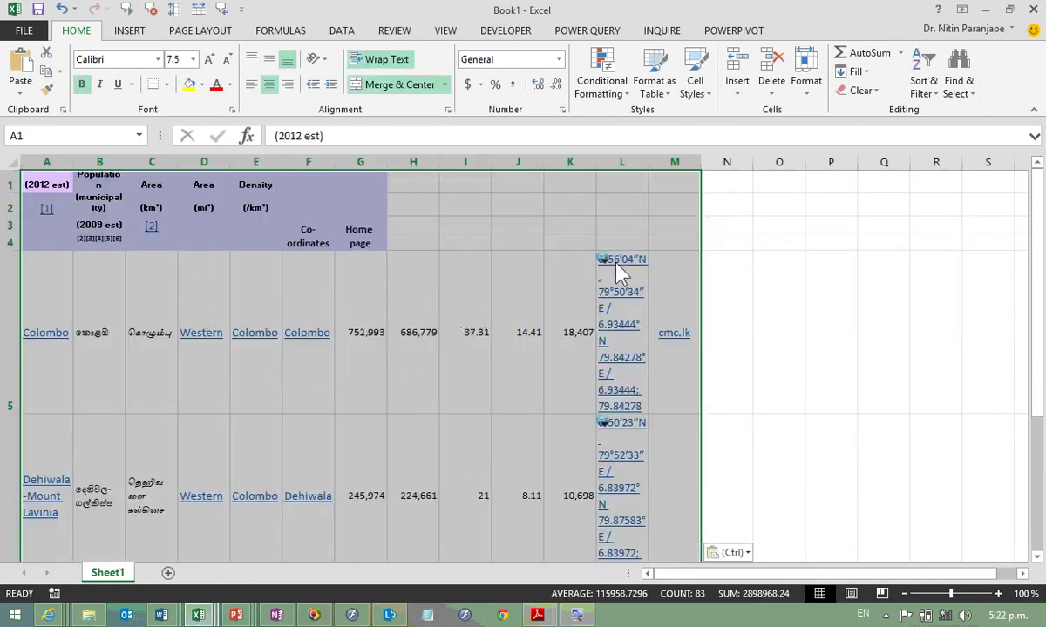
click(602, 260)
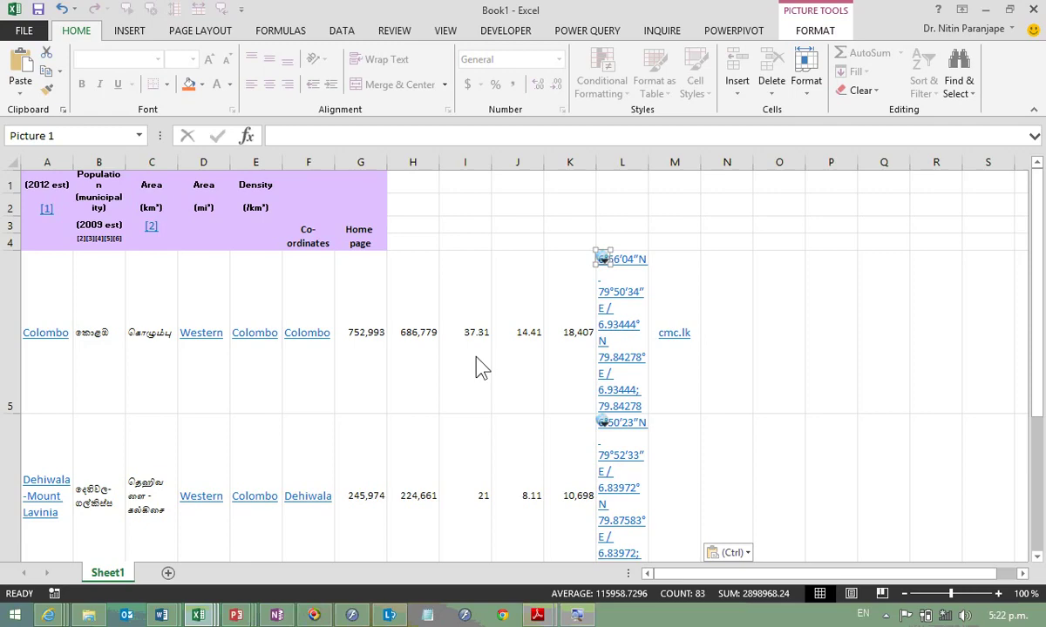
key(alt+Tab)
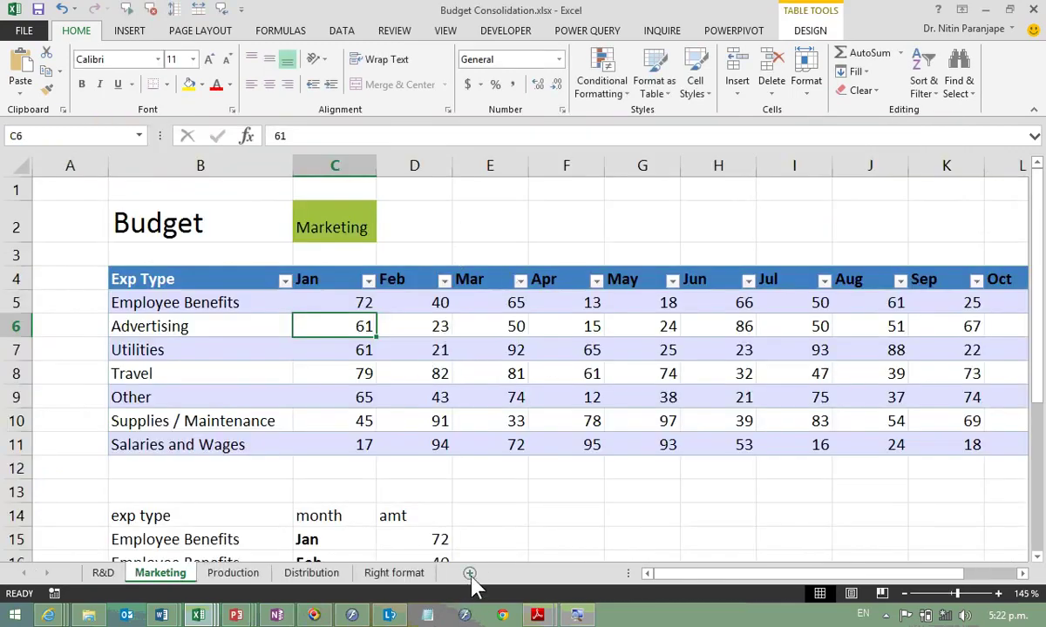
Step: Create Book2 and run a Power Query Online Search for 'list of cities in sri lanka'
key(ctrl+n)
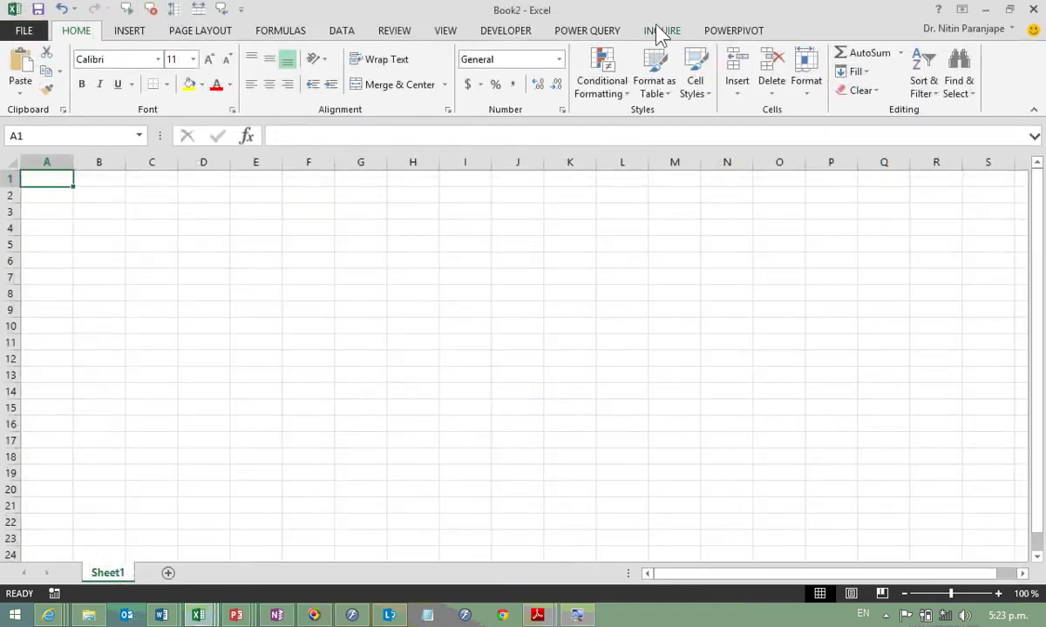
click(607, 33)
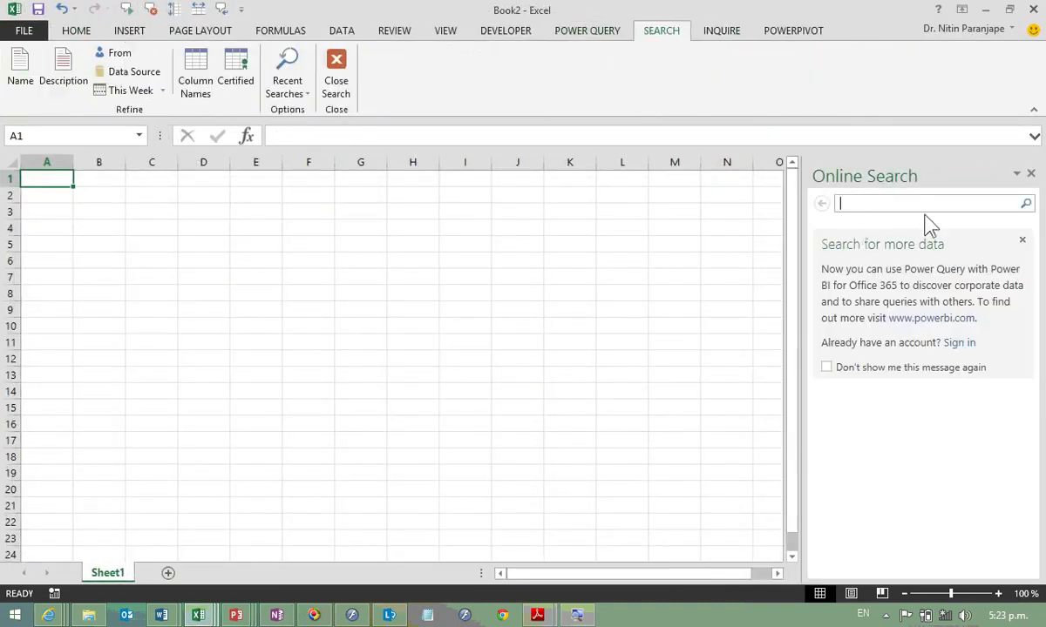
click(894, 205)
text(li)
text(st of citi)
text(es in s)
text(ri lanka)
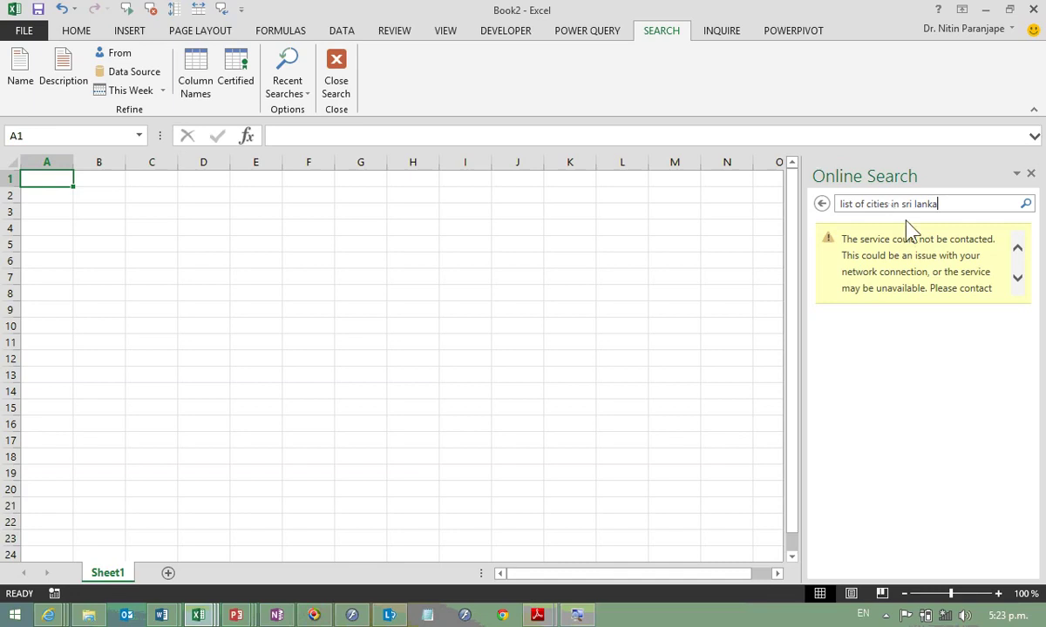
Step: Connect to the test35 Wi-Fi network and dismiss the Sign in dialog over Excel
click(950, 615)
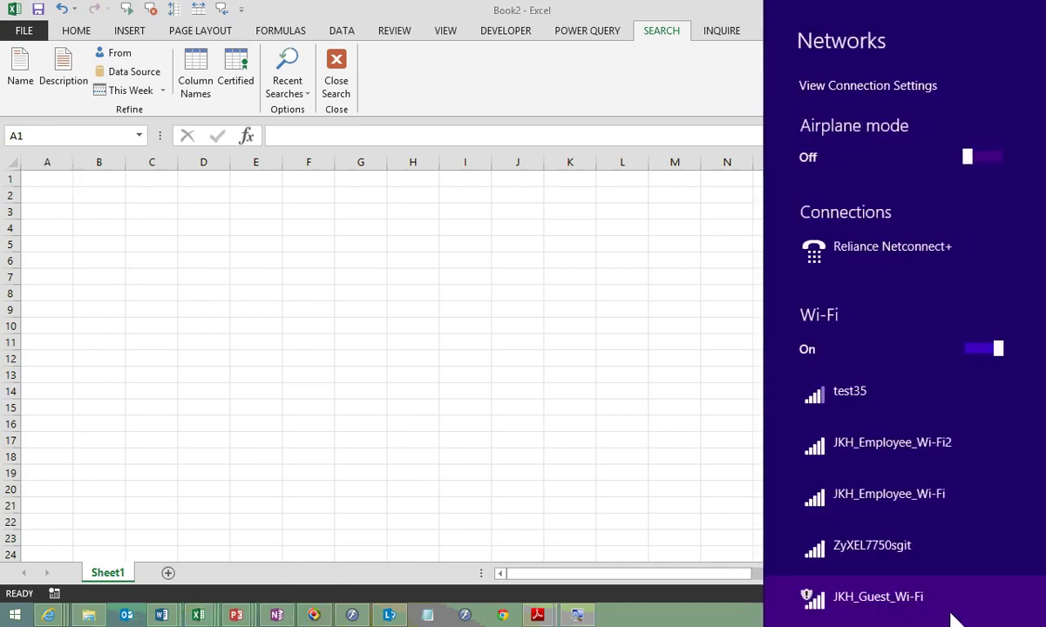
click(929, 425)
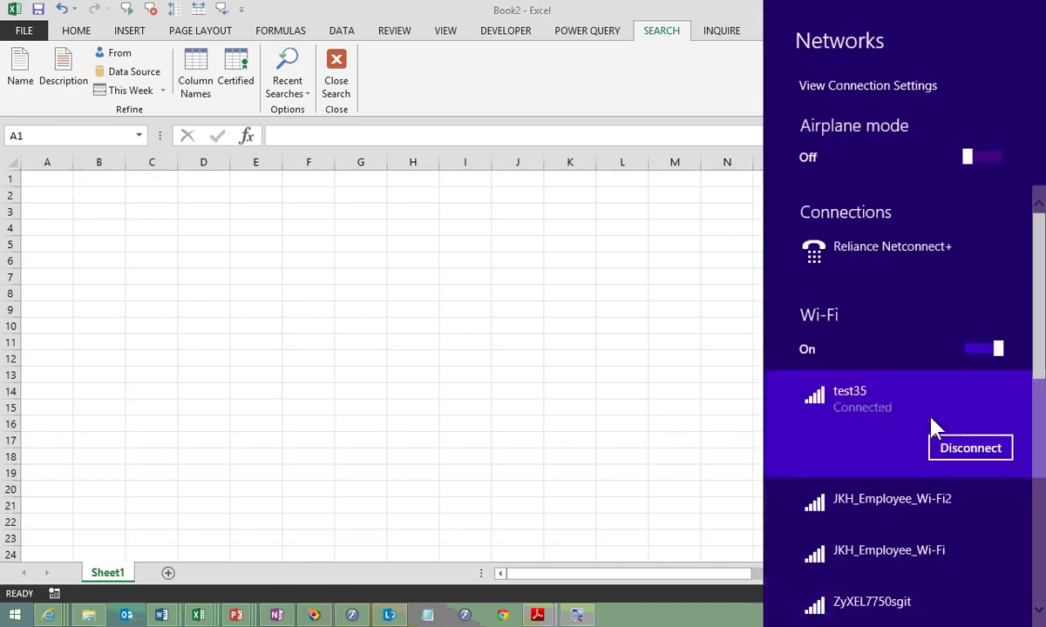
click(722, 440)
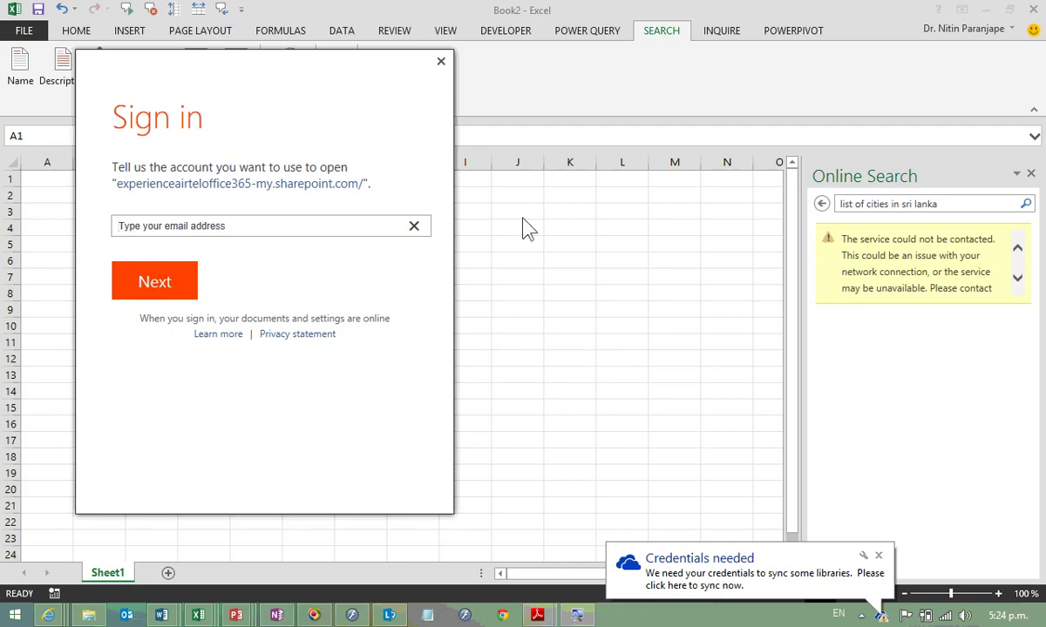
click(441, 61)
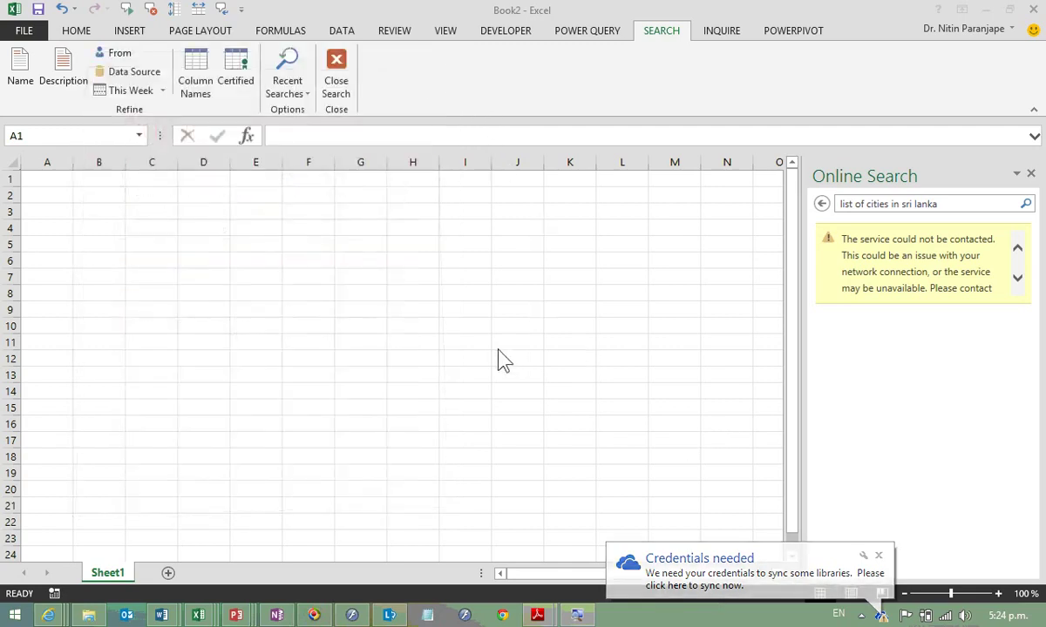
Step: Rerun the Online Search for 'list of cities in sri lanka' to get Wikipedia's result
click(360, 271)
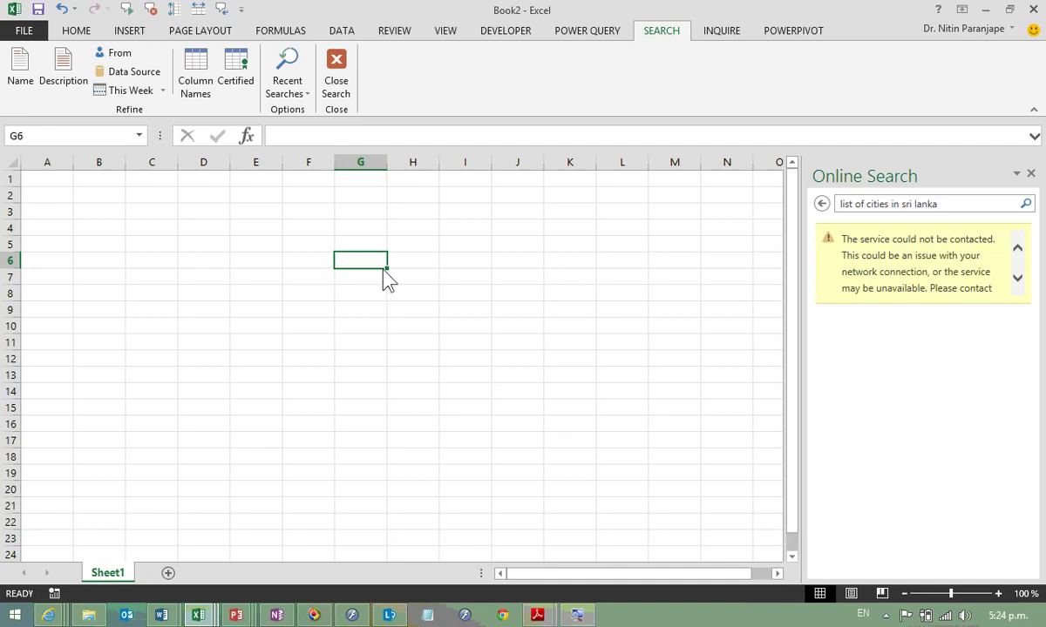
click(944, 207)
key(Return)
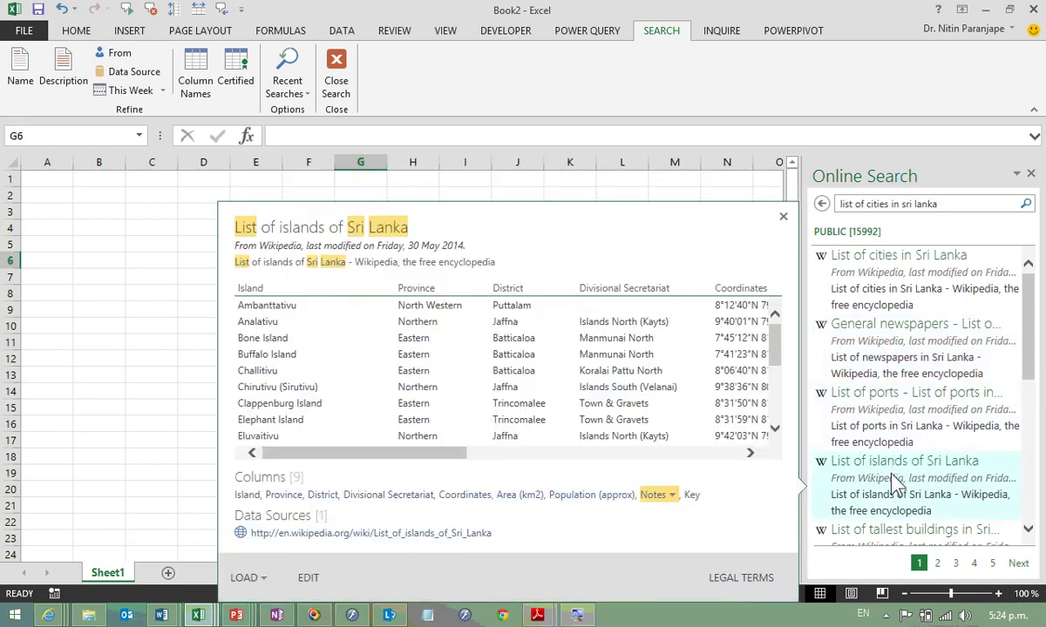
mouse_move(915, 279)
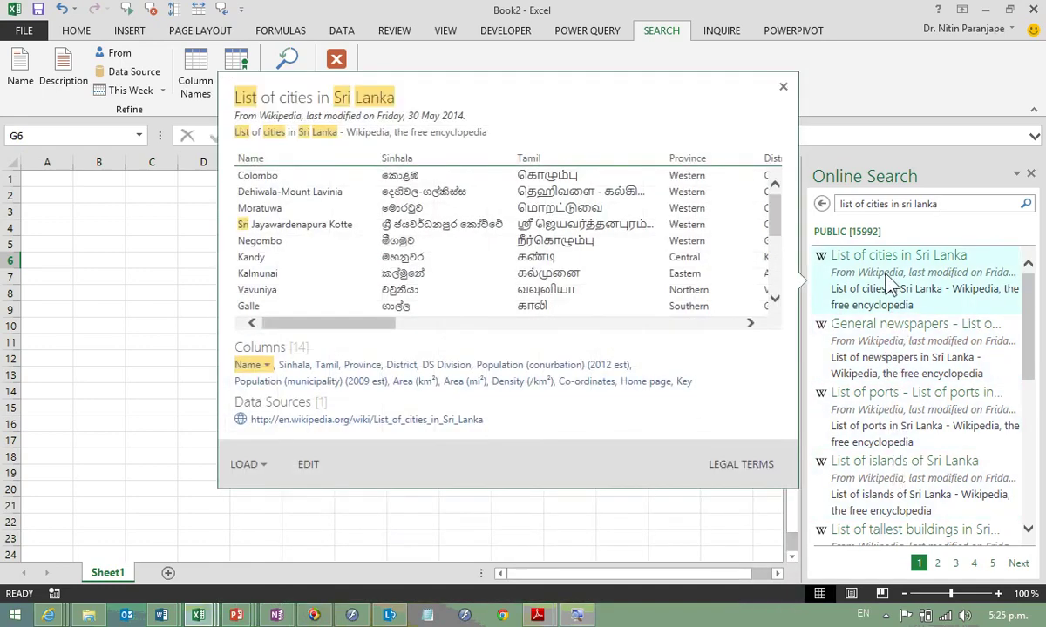
Step: Open Wikipedia's List of cities in Sri Lanka result in the Query Editor
drag(388, 324, 735, 335)
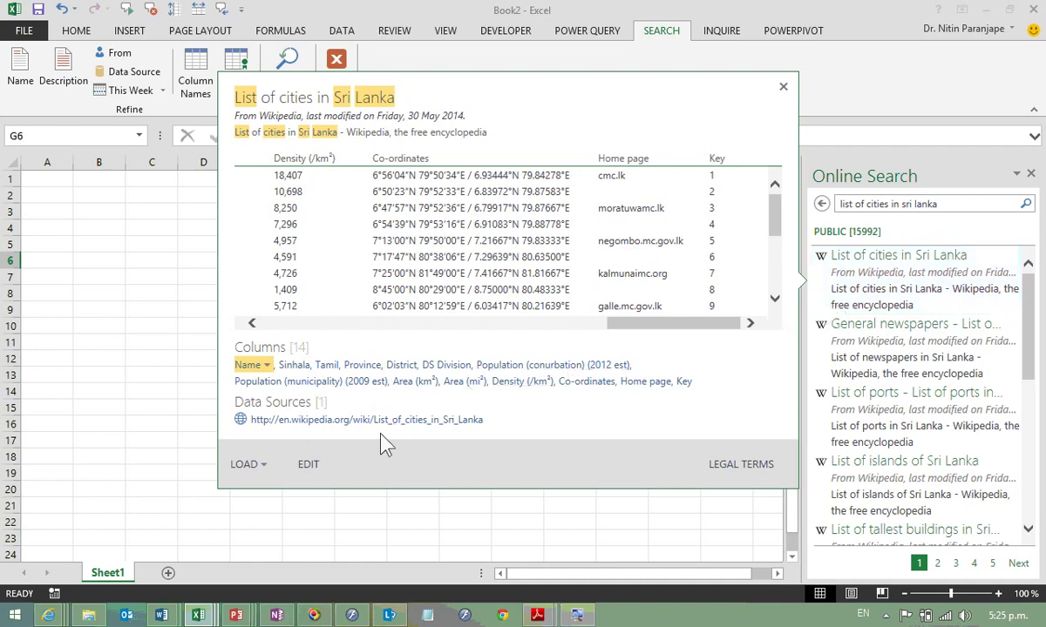
click(318, 470)
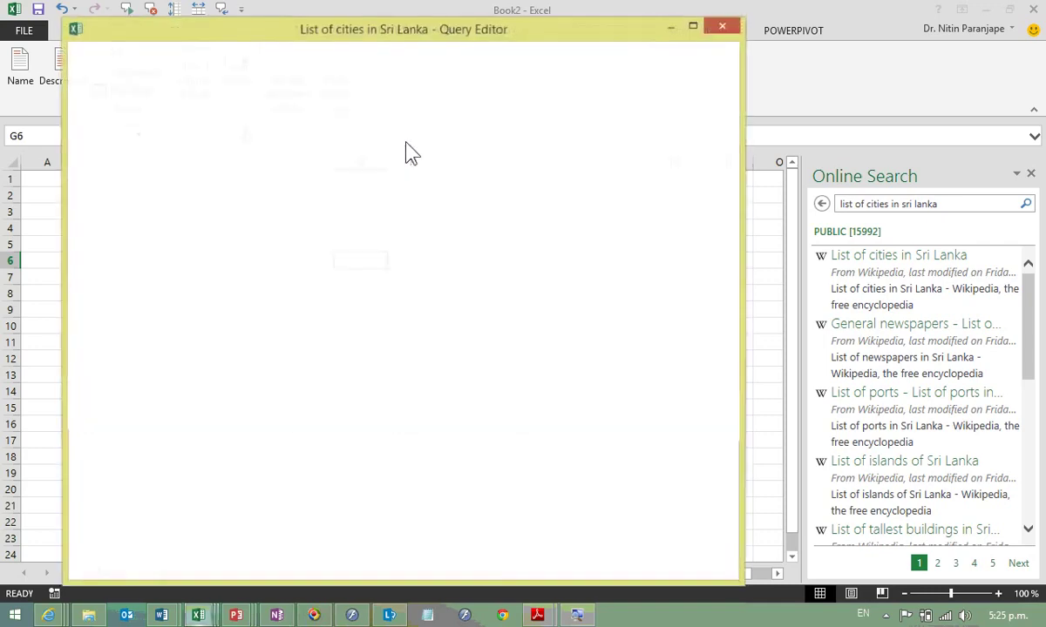
Step: Keep only the Name, Sinhala, Tamil, District, Population, Co-ordinates and Area (km²) columns
double_click(427, 28)
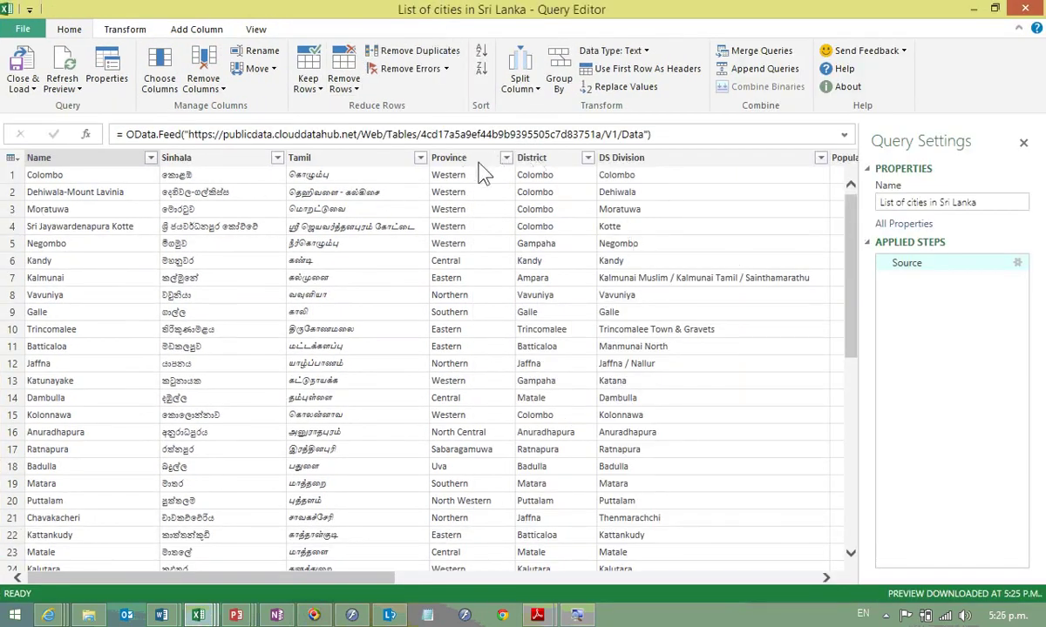
click(83, 160)
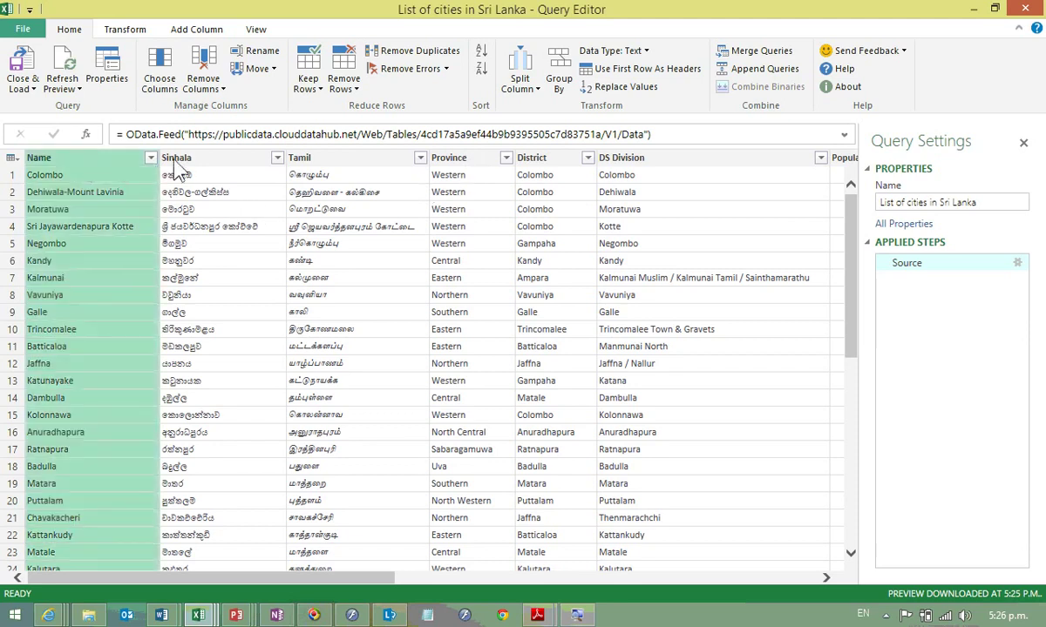
shift+click(345, 161)
ctrl+click(526, 157)
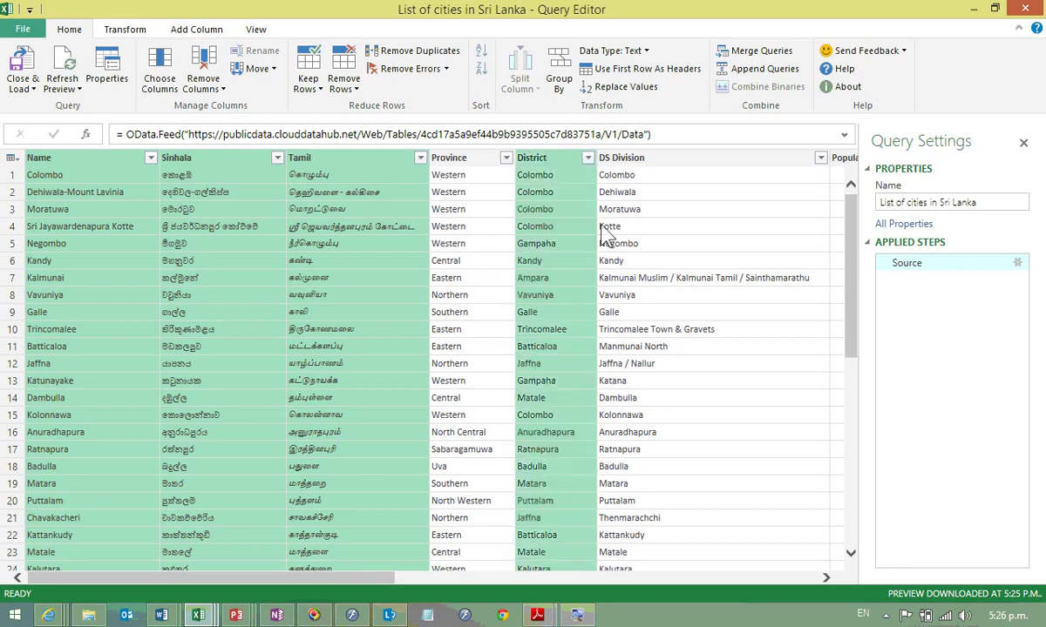
click(751, 578)
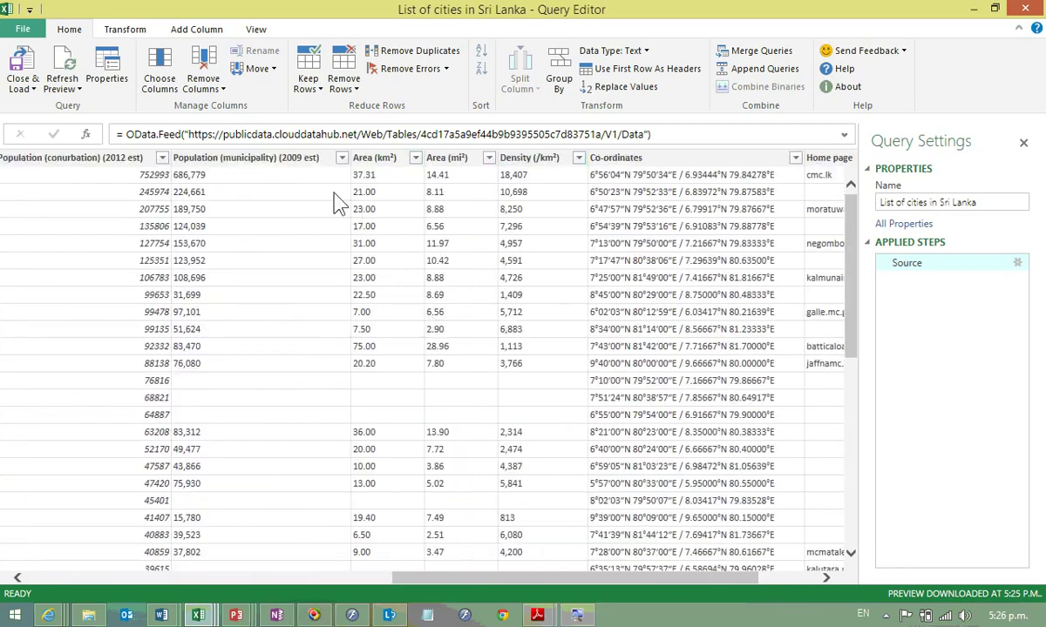
ctrl+click(287, 161)
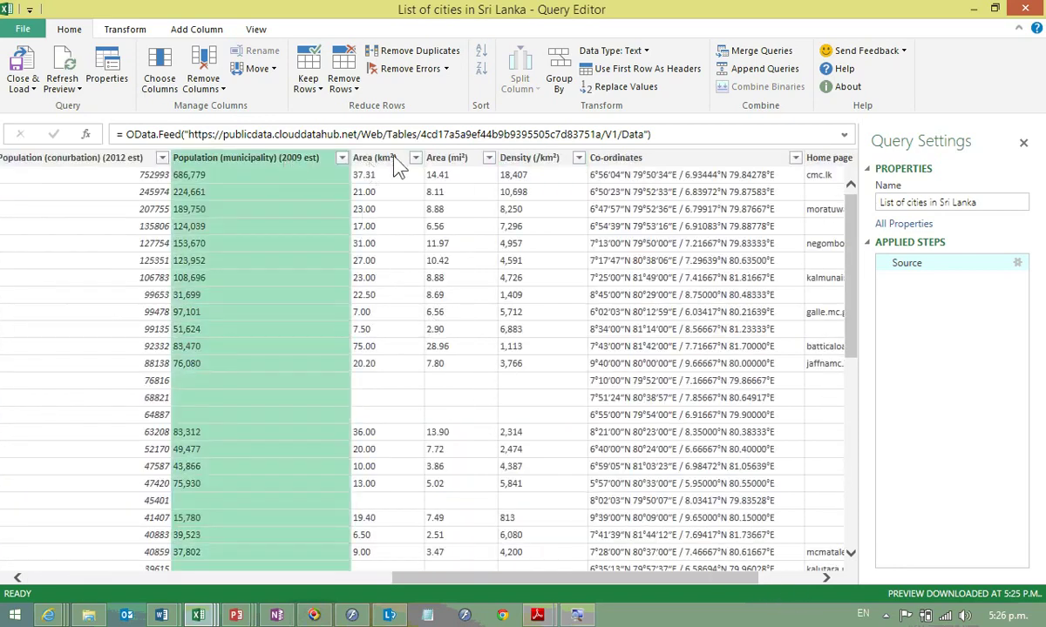
ctrl+click(602, 158)
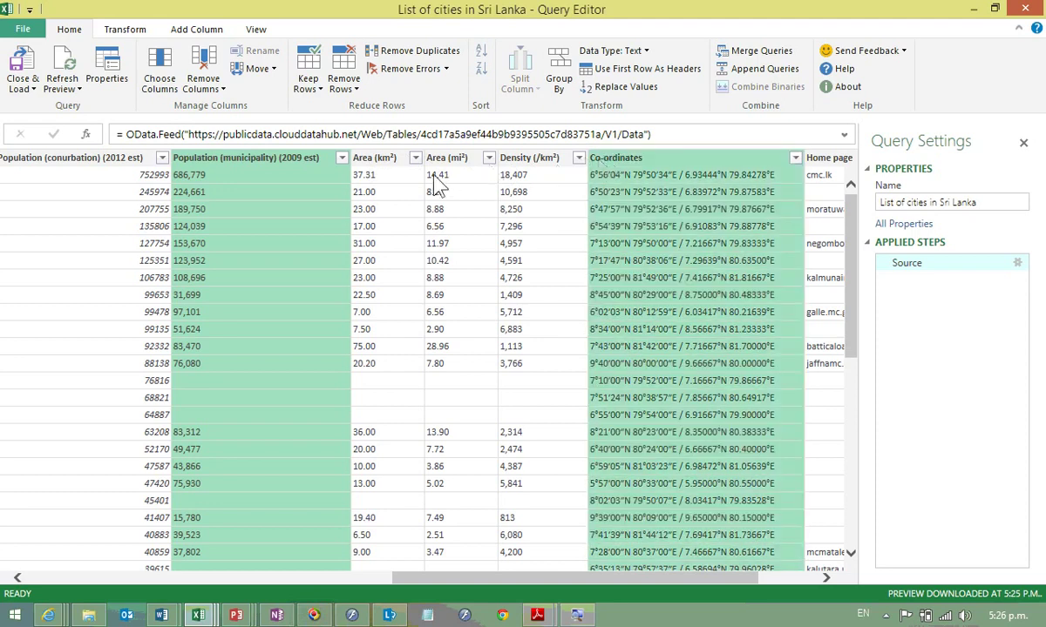
ctrl+click(394, 162)
right_click(394, 171)
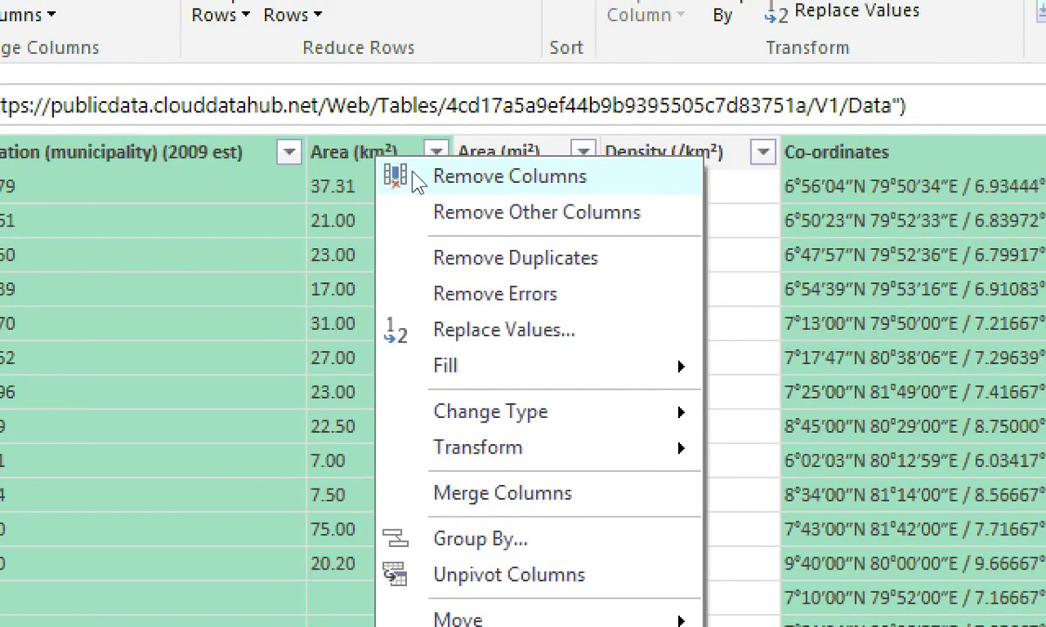
click(409, 186)
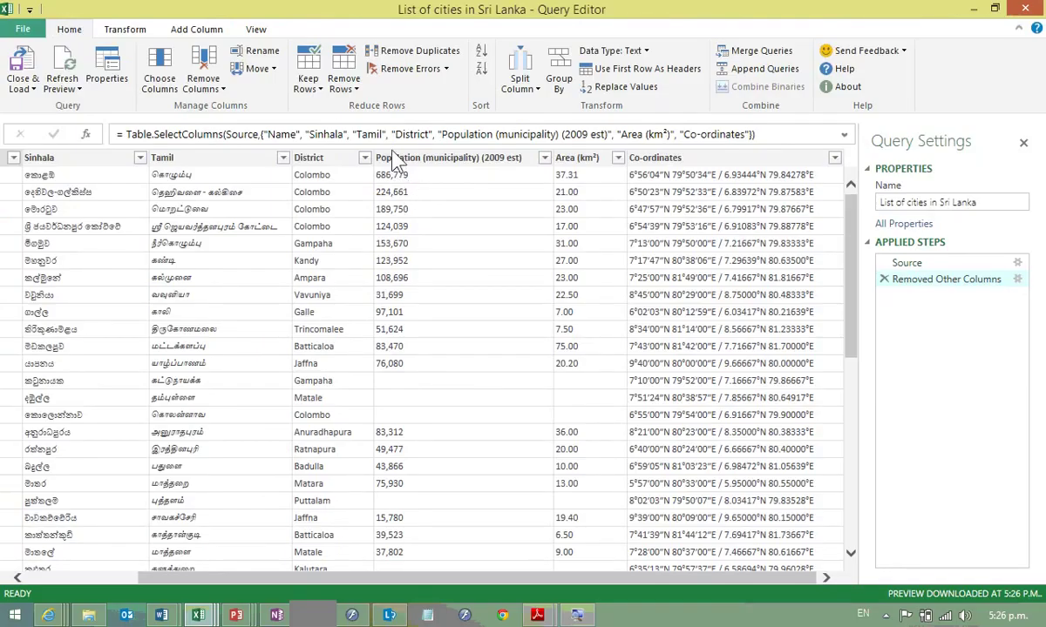
Step: Rename the Population (municipality) (2009 est) column header to Population
click(406, 164)
double_click(407, 162)
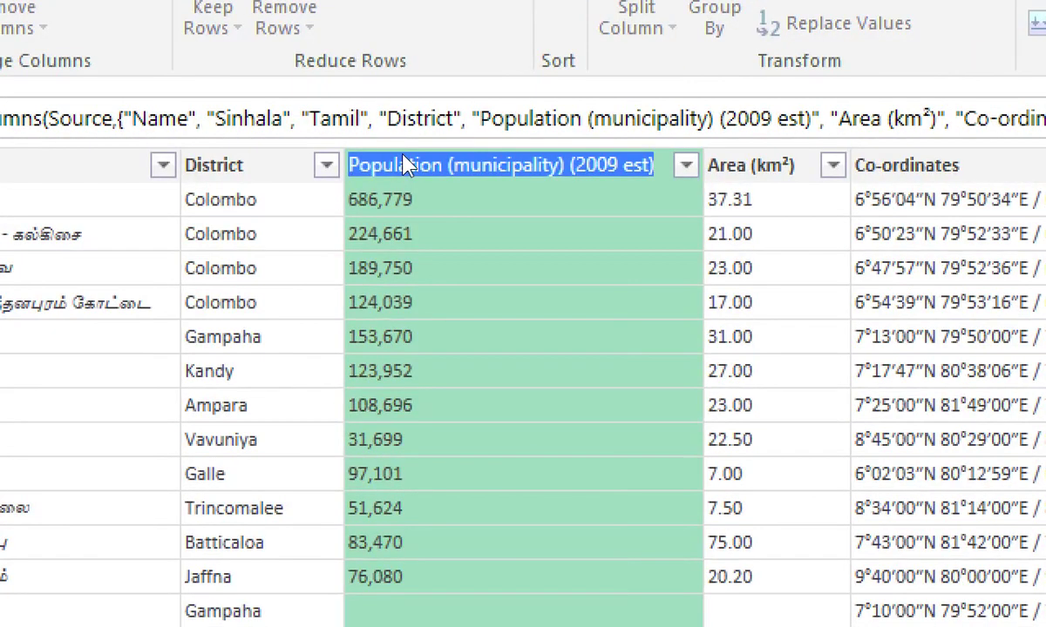
key(End)
key(BackSpace)
key(BackSpace)
key(BackSpace)
key(BackSpace)
key(BackSpace)
key(BackSpace)
key(BackSpace)
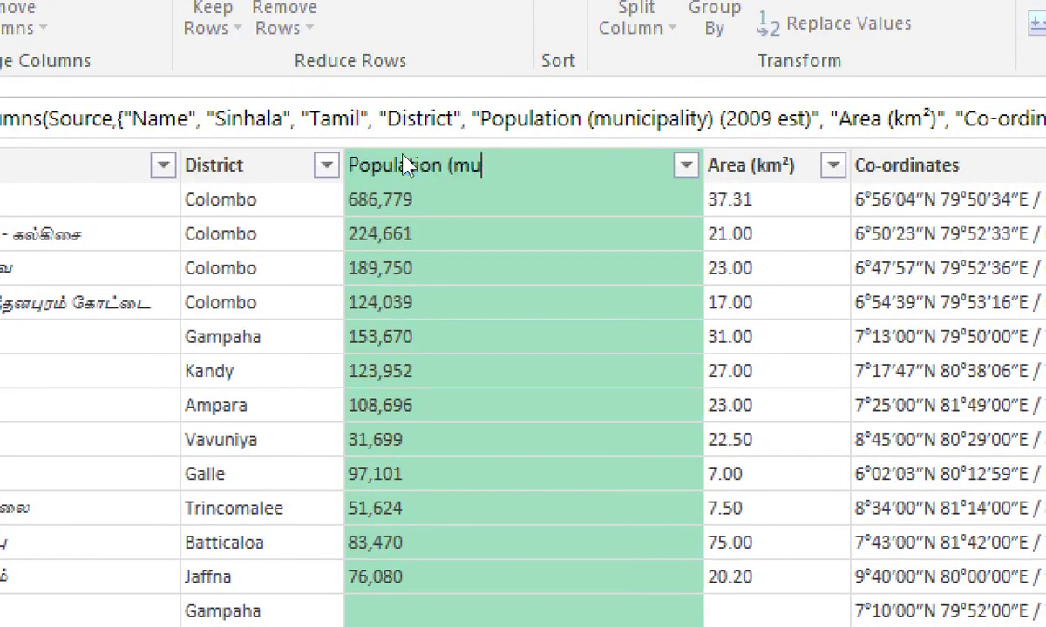
key(BackSpace)
key(BackSpace)
key(BackSpace)
key(BackSpace)
key(Return)
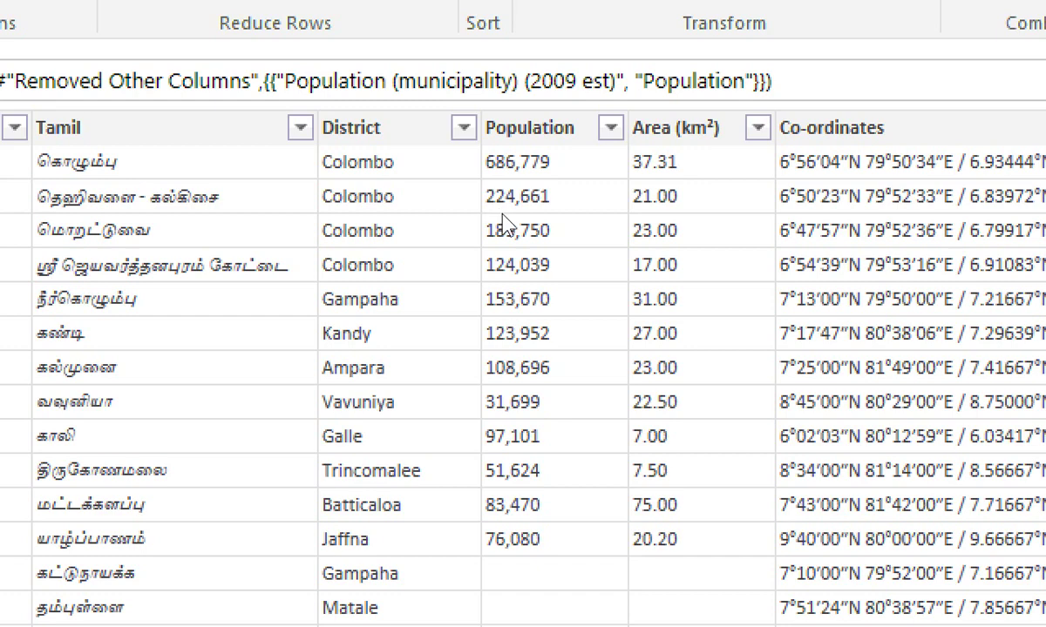
Step: Set Population to Whole Number and Area (km²) to Decimal Number types
right_click(504, 164)
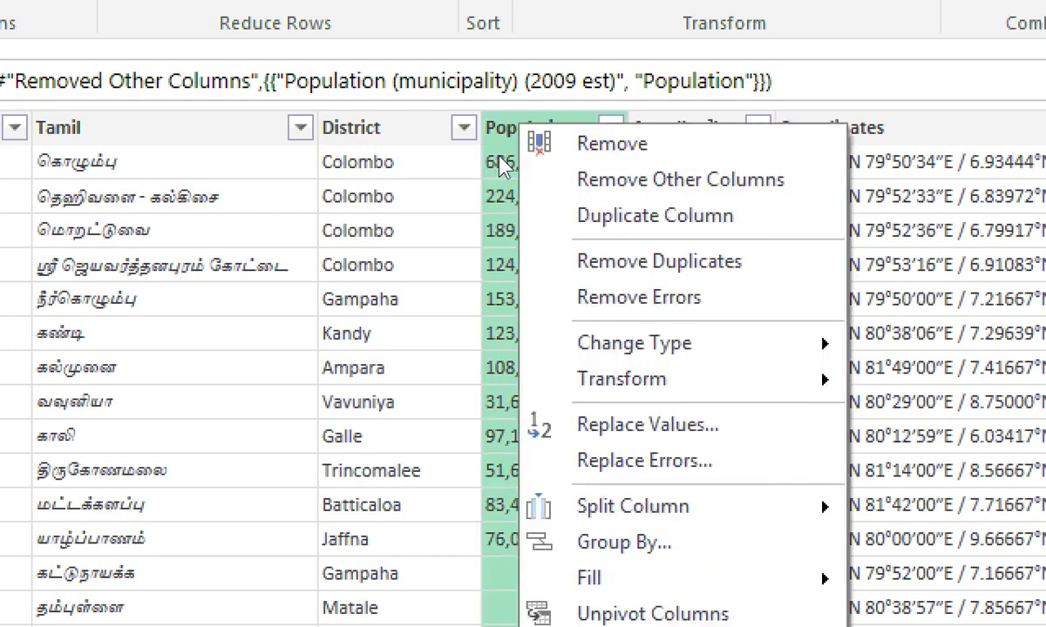
key(Down)
key(Return)
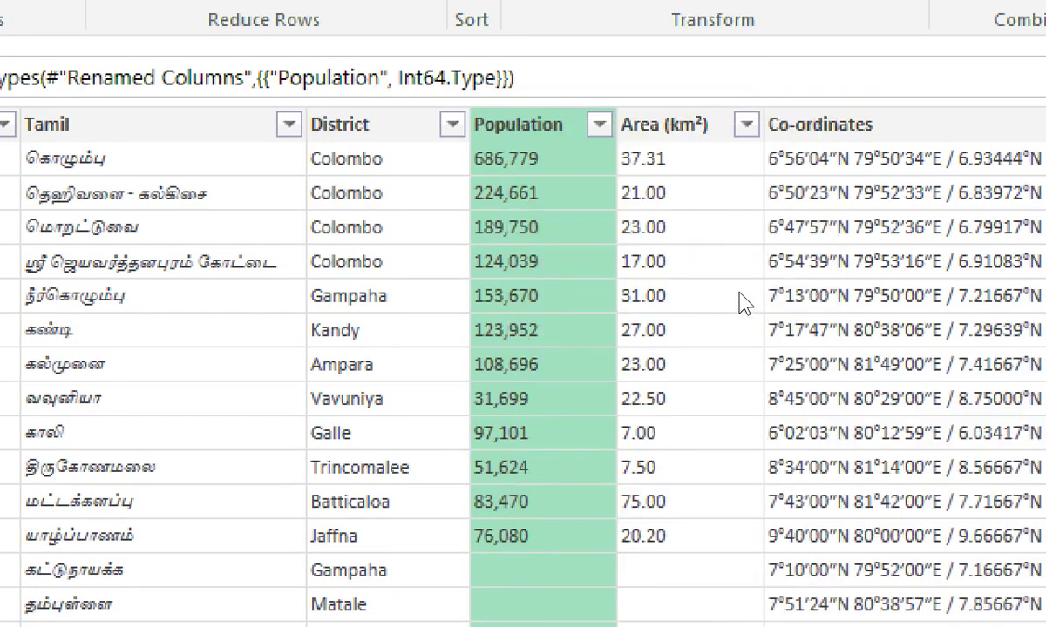
right_click(686, 192)
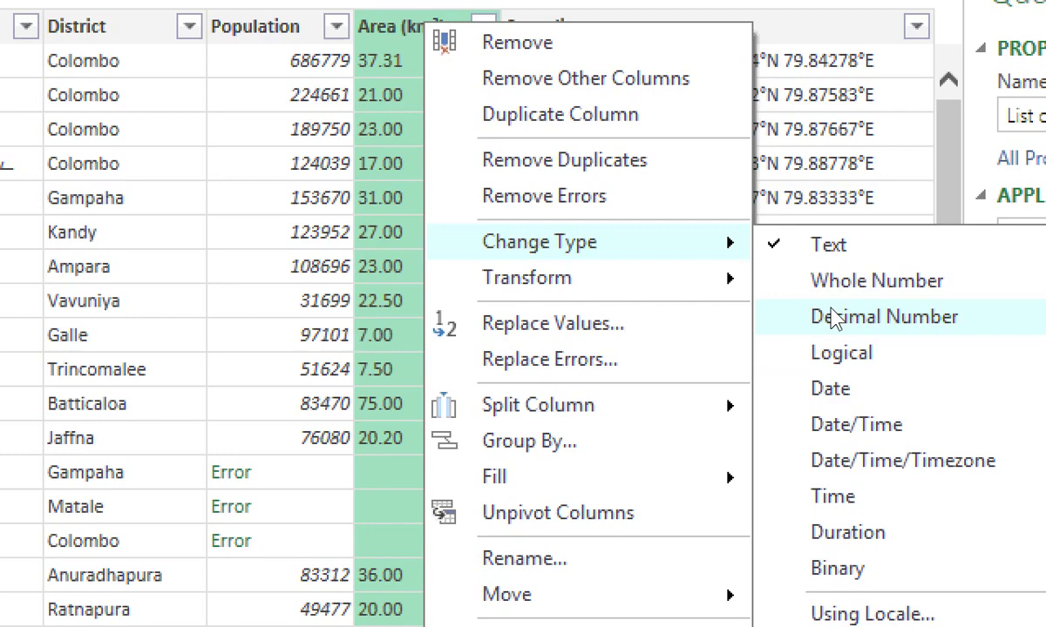
mouse_move(802, 340)
click(1036, 361)
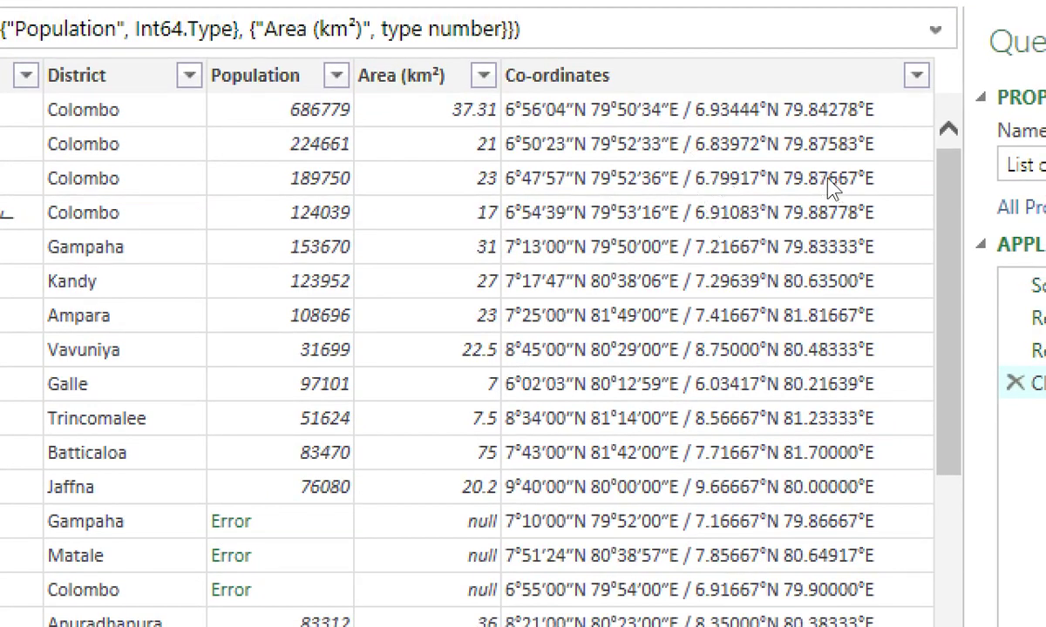
right_click(666, 75)
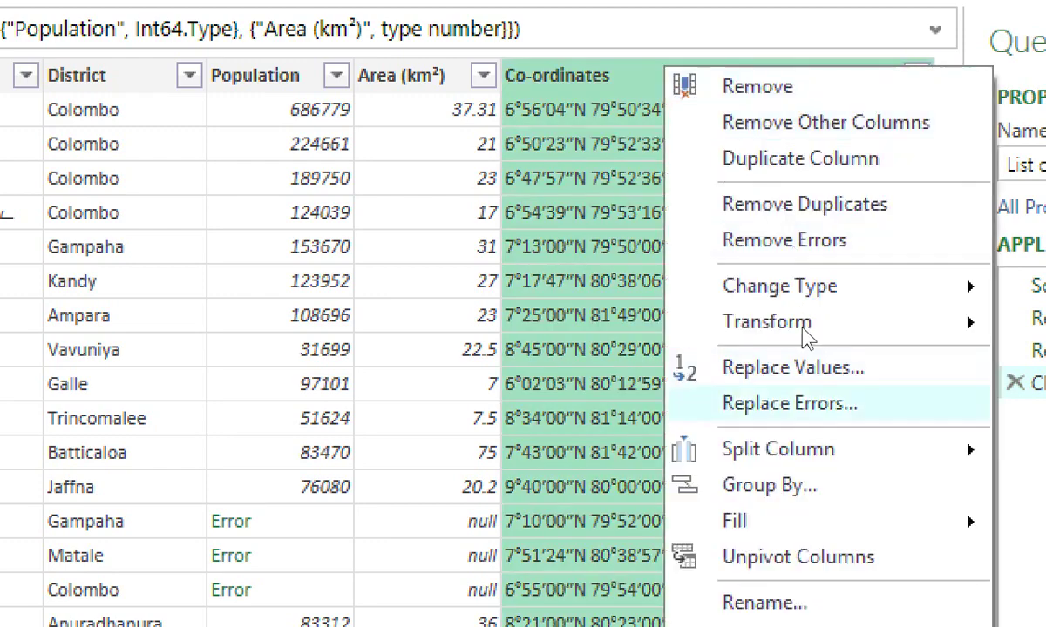
Step: Split the Co-ordinates column by the custom delimiter '/'
key(Down)
key(Right)
key(Down)
key(Return)
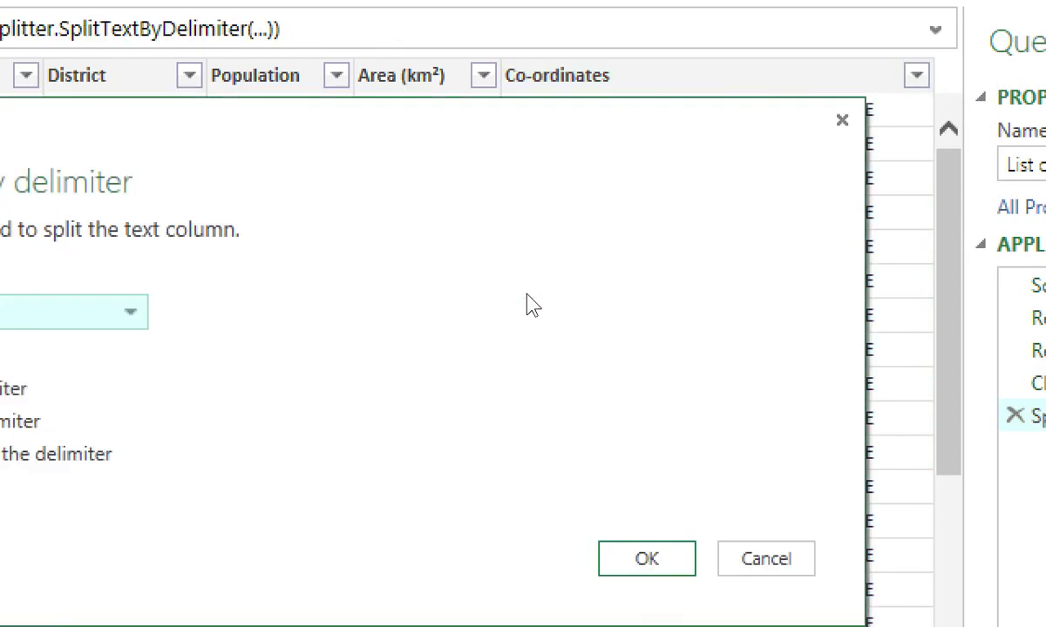
click(87, 312)
click(295, 405)
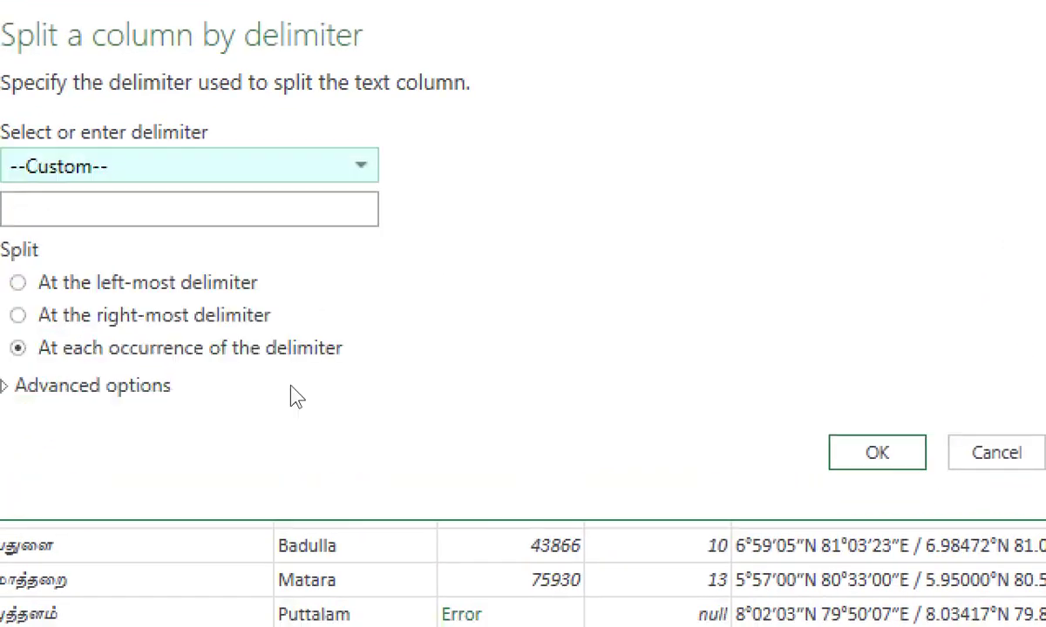
click(244, 212)
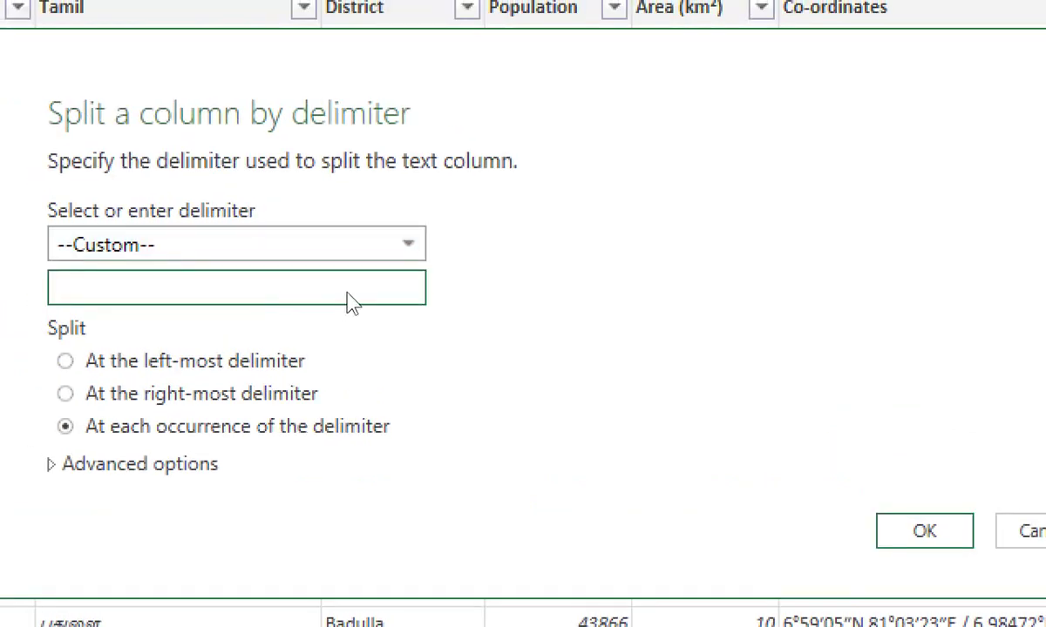
text(/)
click(923, 531)
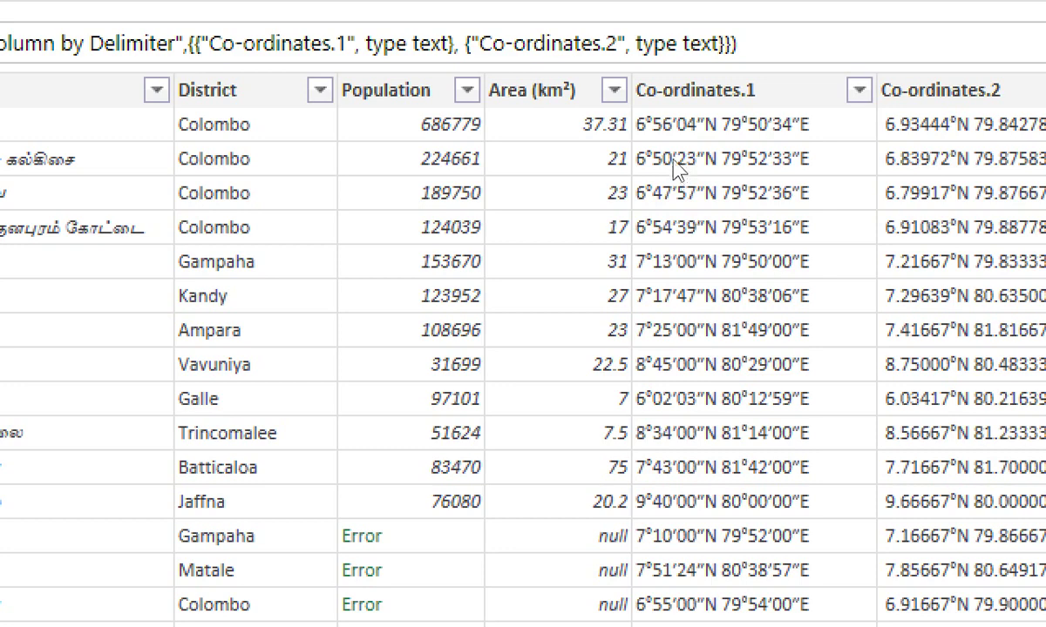
Step: Rename the two split columns to Lat and Long
click(677, 161)
text(Lat)
key(Return)
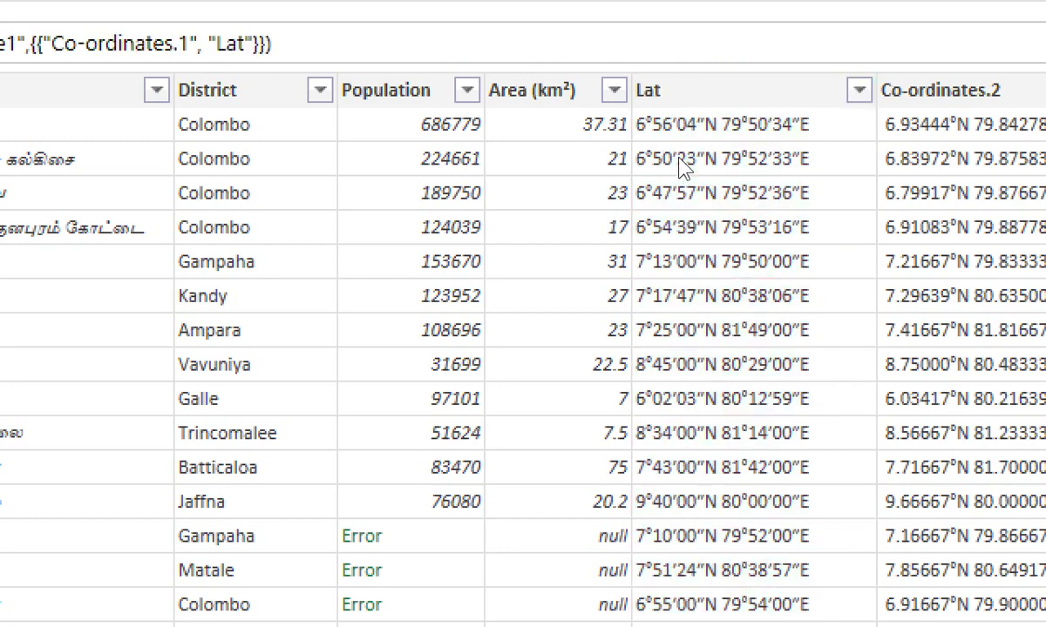
key(Right)
key(F2)
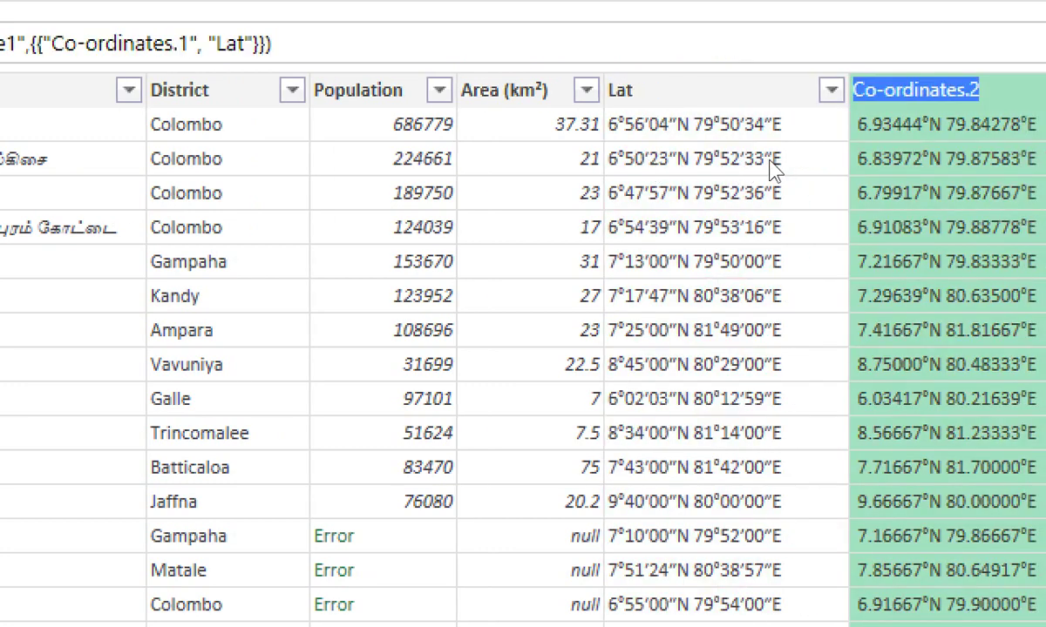
text(Long)
key(Return)
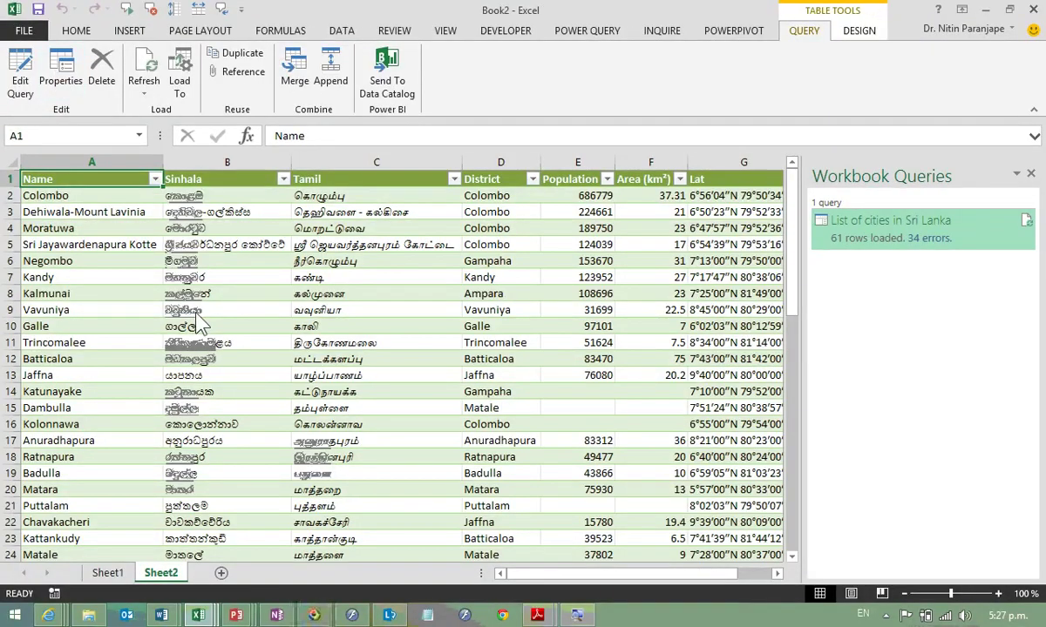
Step: Inspect the Vavuniya and Kalmunai city names, then close the Book2 workbook
click(128, 316)
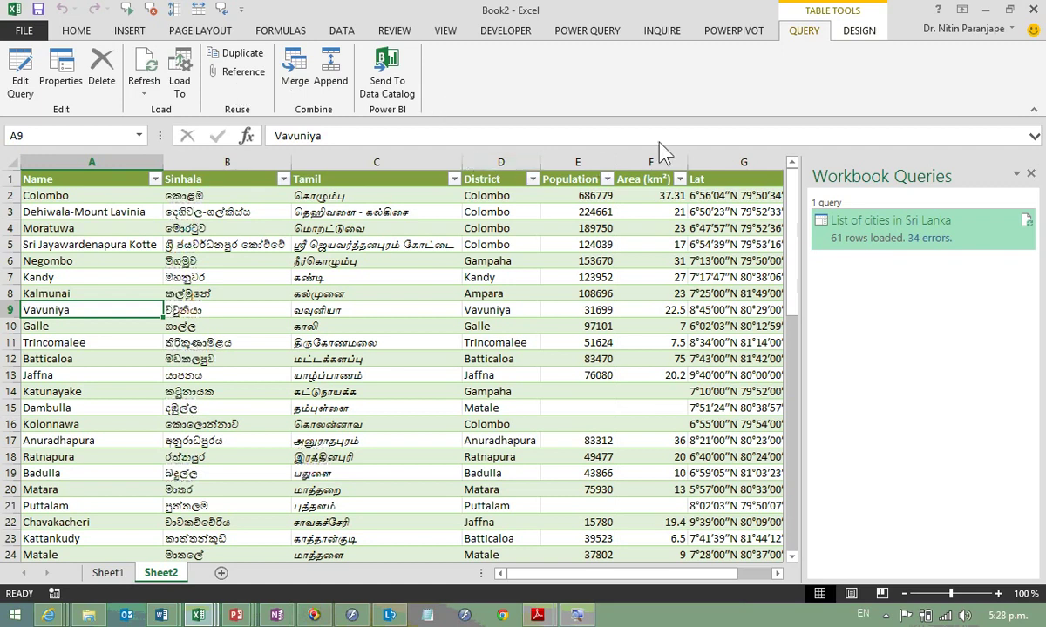
click(270, 309)
click(389, 296)
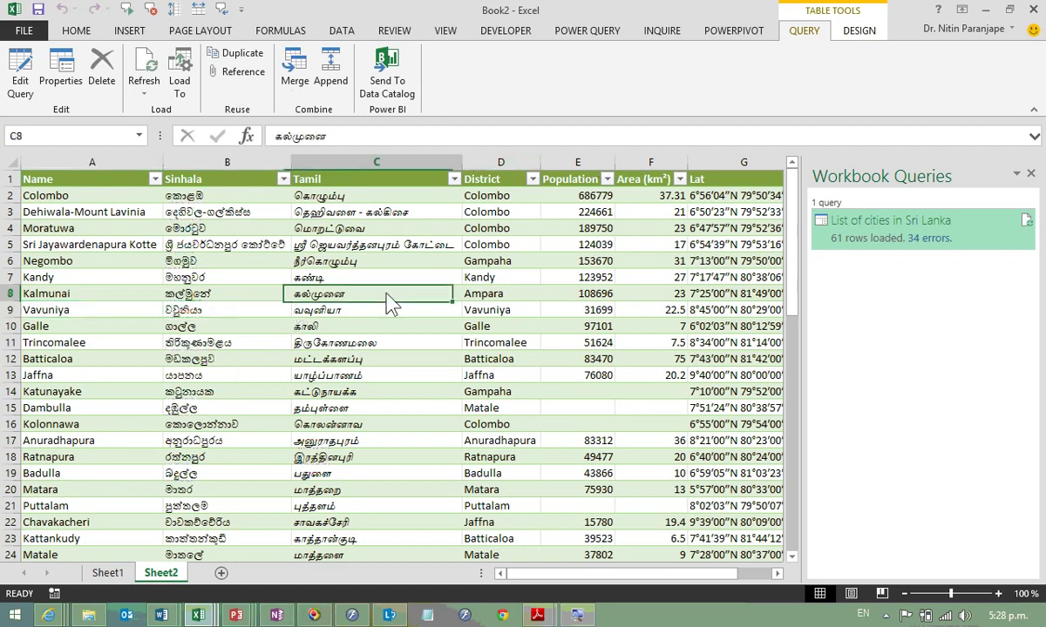
click(1033, 11)
Step: Finish closing Book2, browse the R&D, Production and Distribution sheets, then preview browser tabs
click(516, 320)
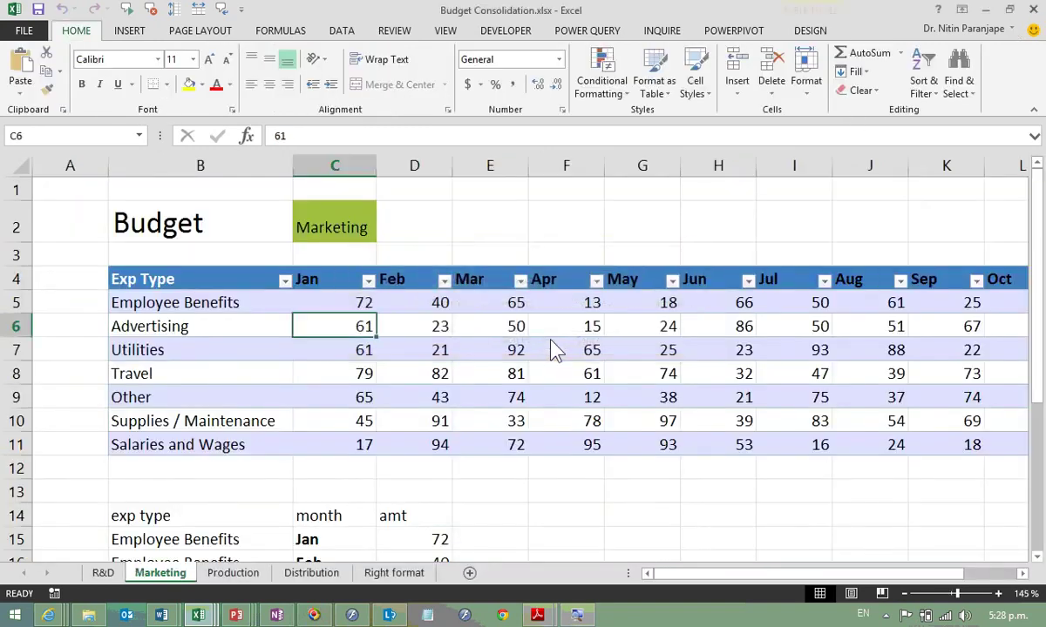
click(353, 395)
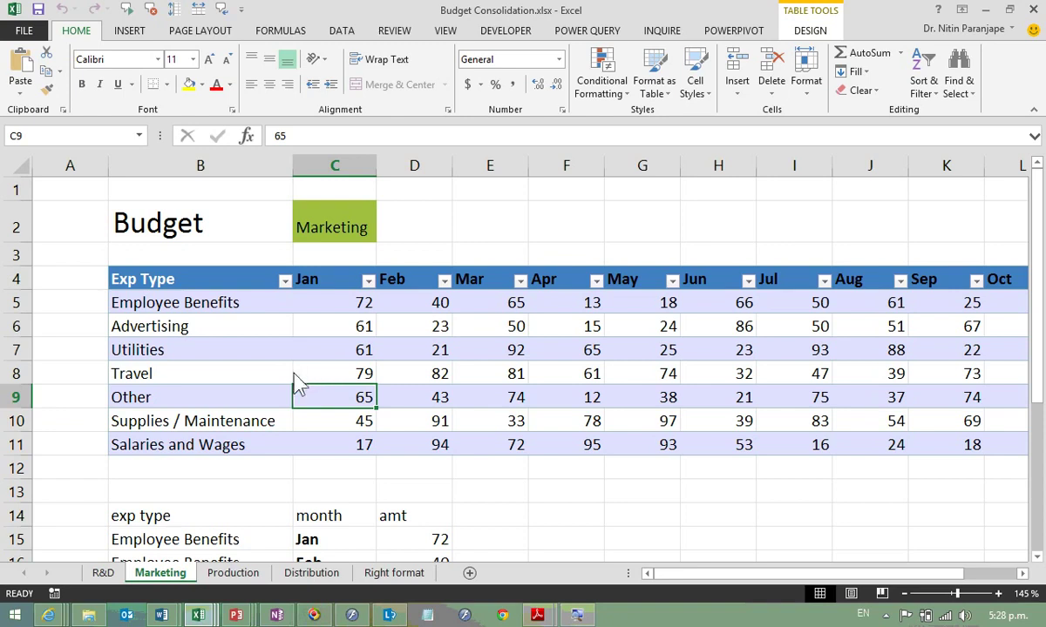
click(102, 572)
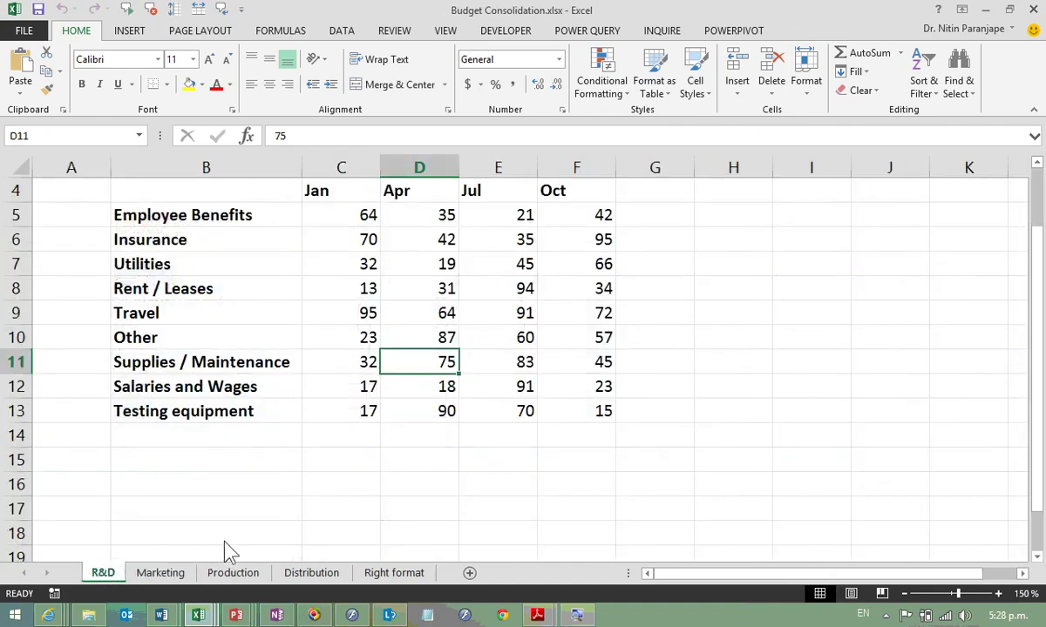
click(232, 573)
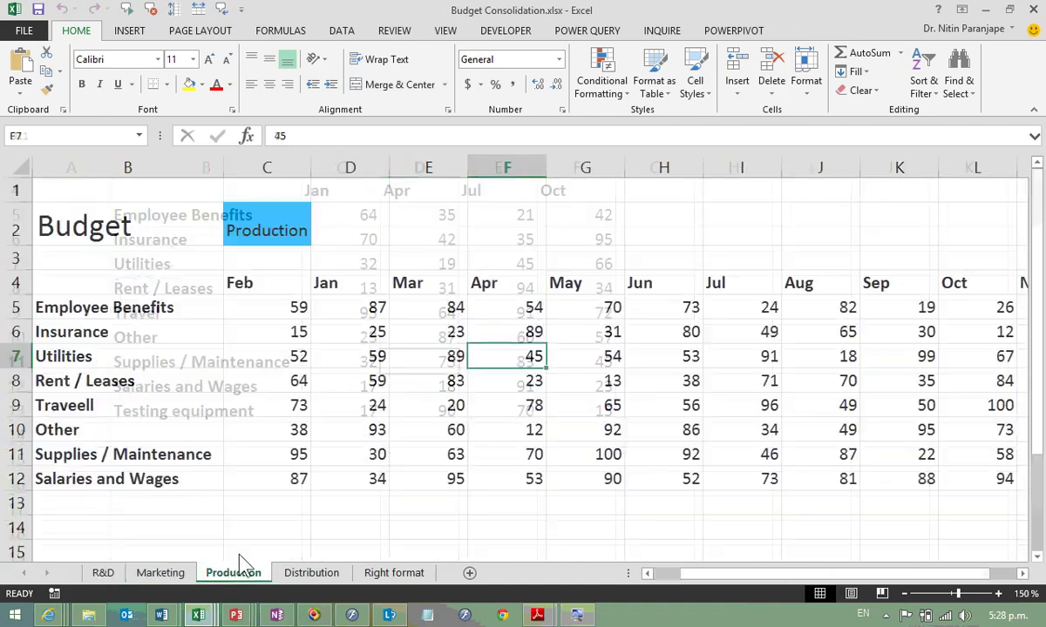
click(331, 576)
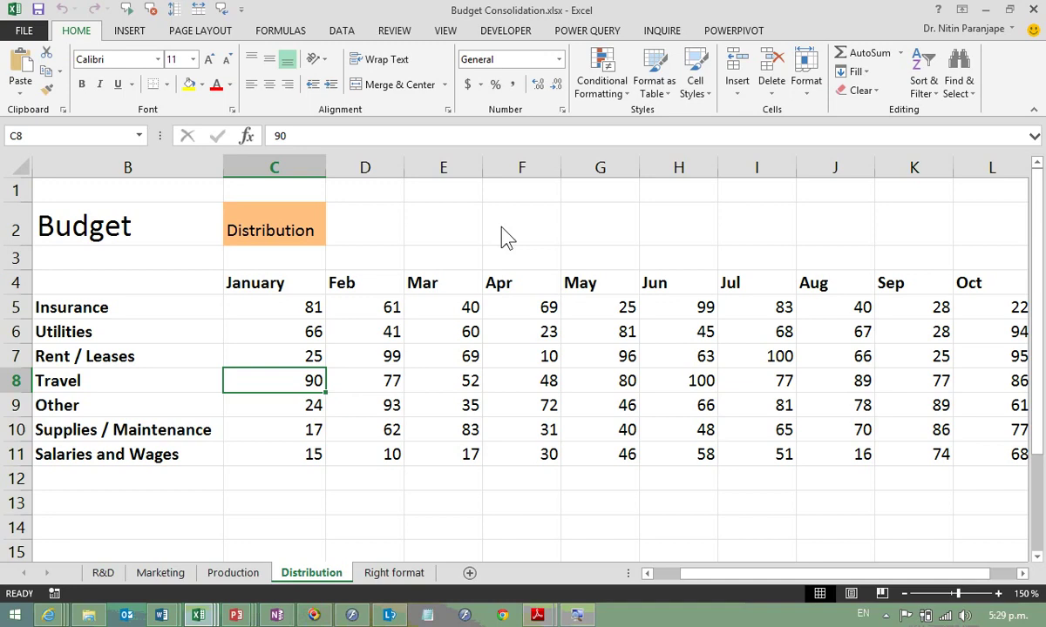
click(48, 615)
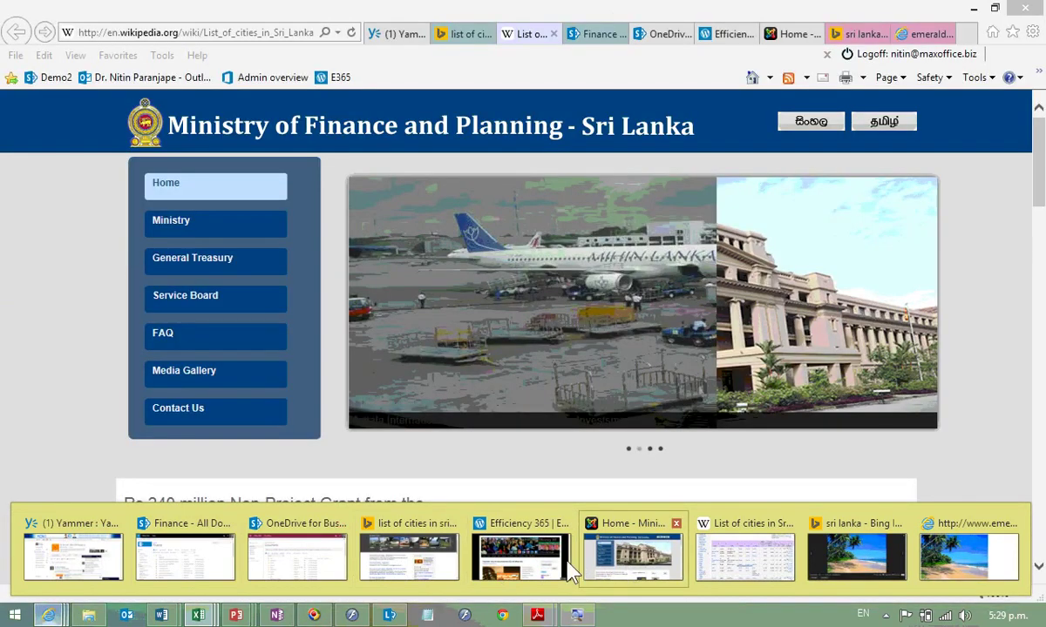
Step: View the Efficiency 365 blog and Yammer page, then return to Budget Consolidation
click(565, 562)
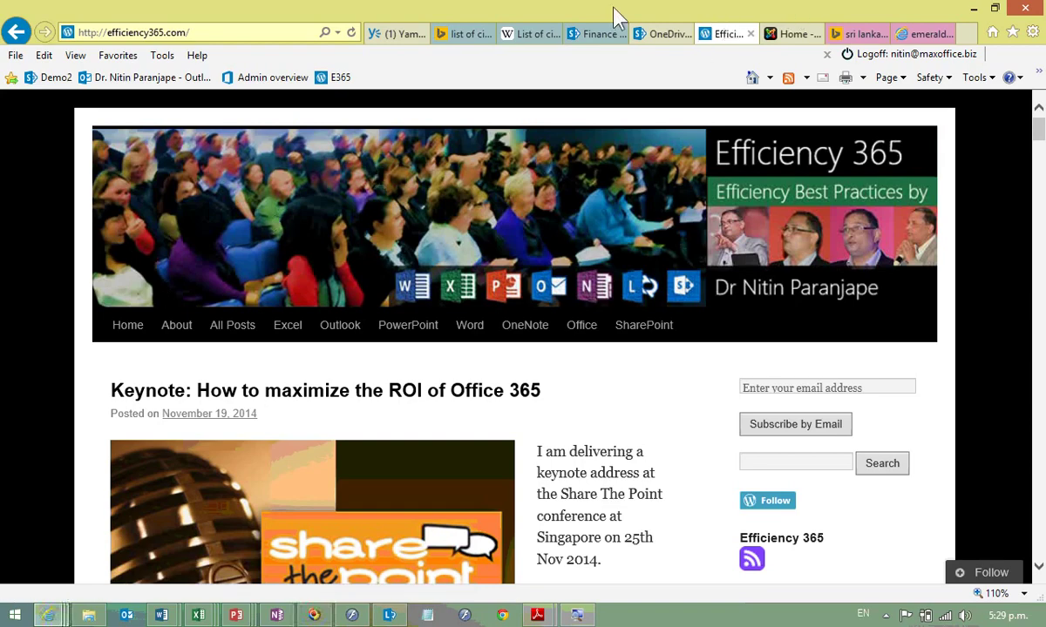
click(399, 35)
key(alt+Tab)
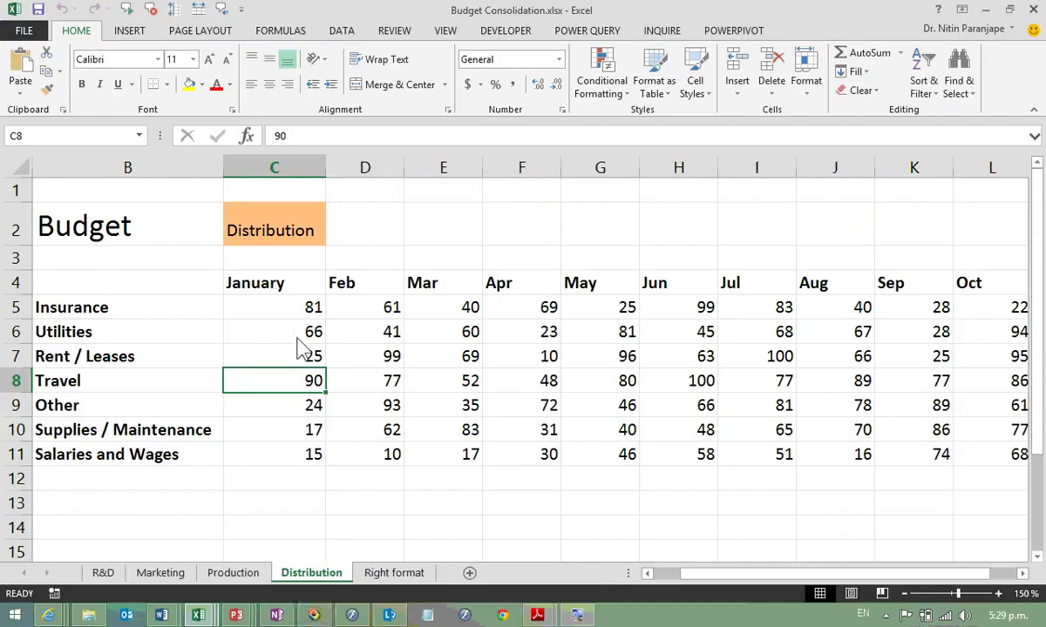
click(307, 353)
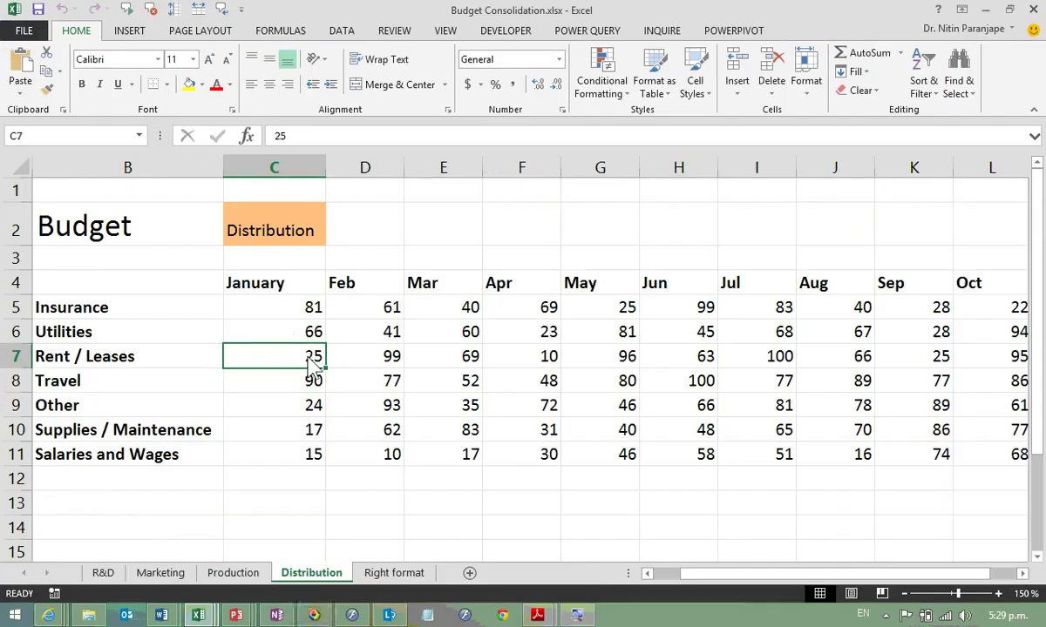
Step: Close Budget Consolidation, Book1 and Bad and Good data formats without saving, then exit Excel
key(alt+f)
key(c)
key(n)
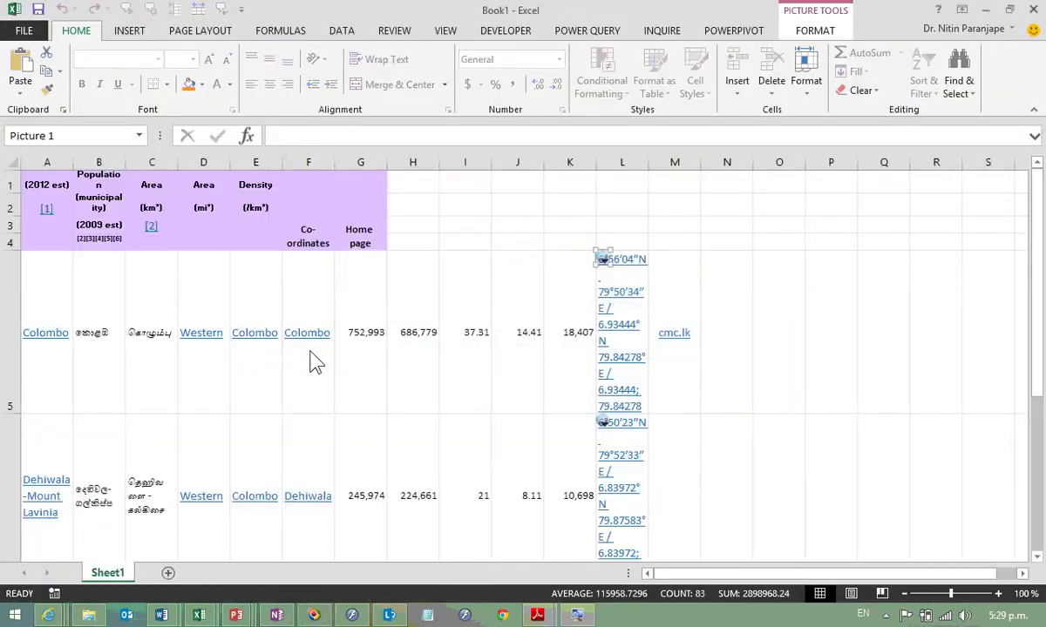
key(alt+f)
key(c)
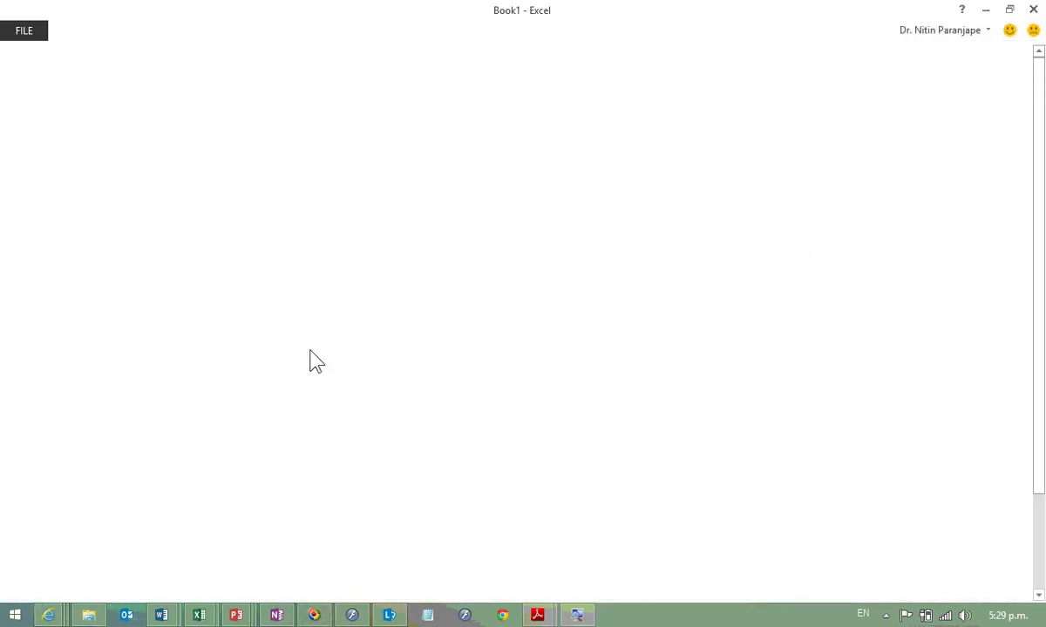
key(n)
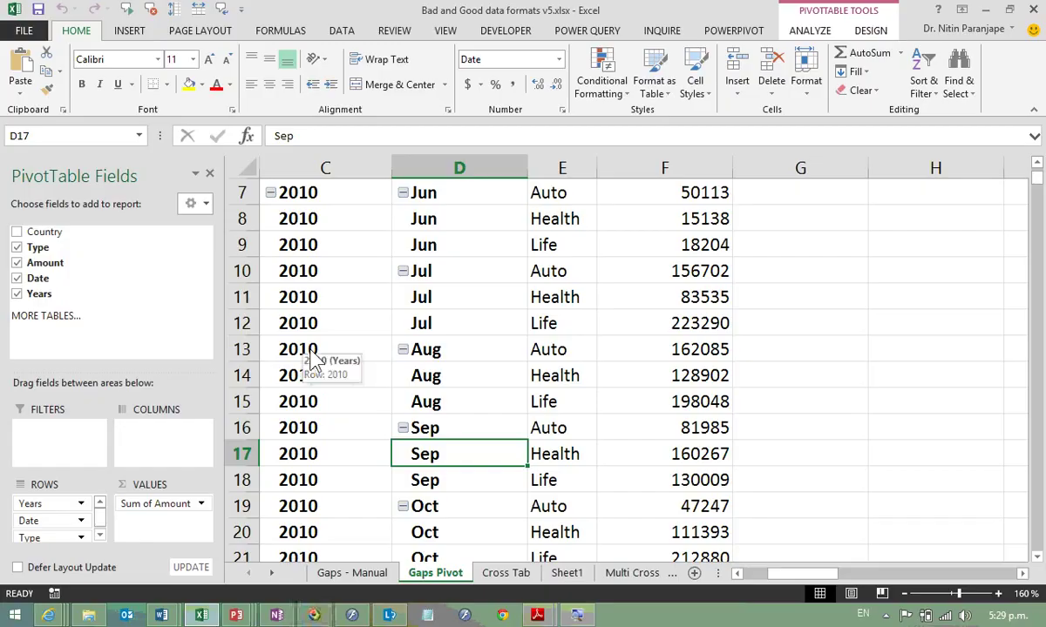
key(alt+f)
key(c)
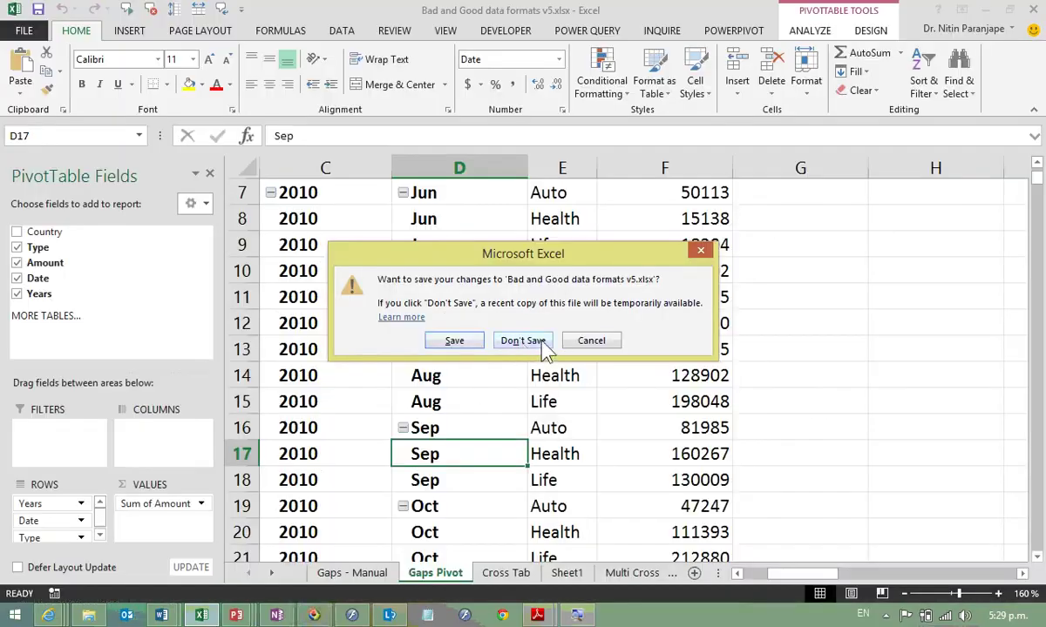
click(542, 345)
key(ctrl+w)
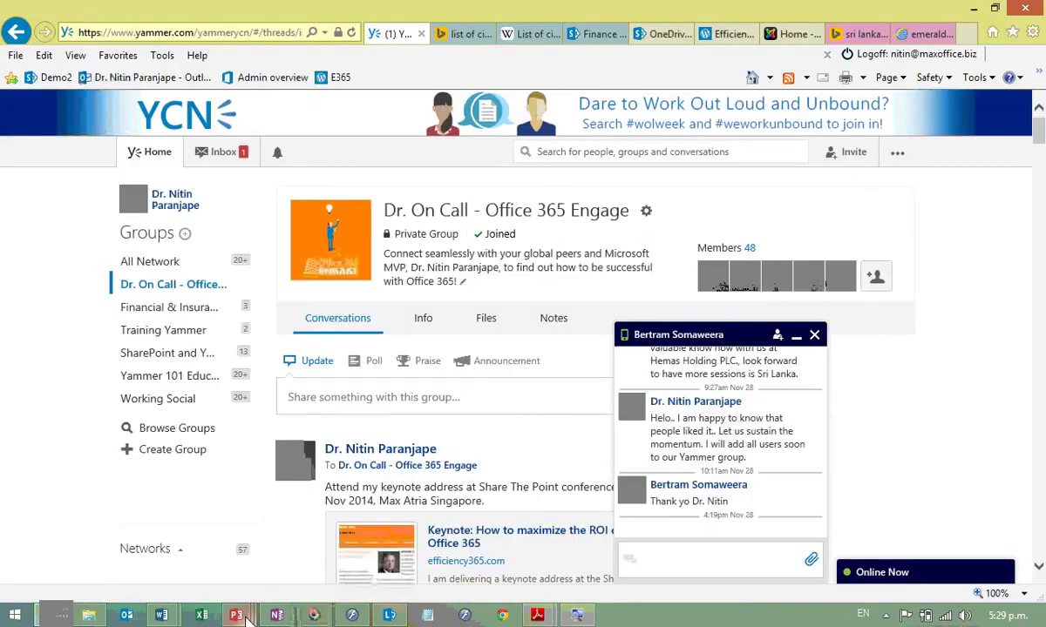
Step: Relaunch Excel with a blank workbook and show the POWERPIVOT ribbon tab
click(202, 615)
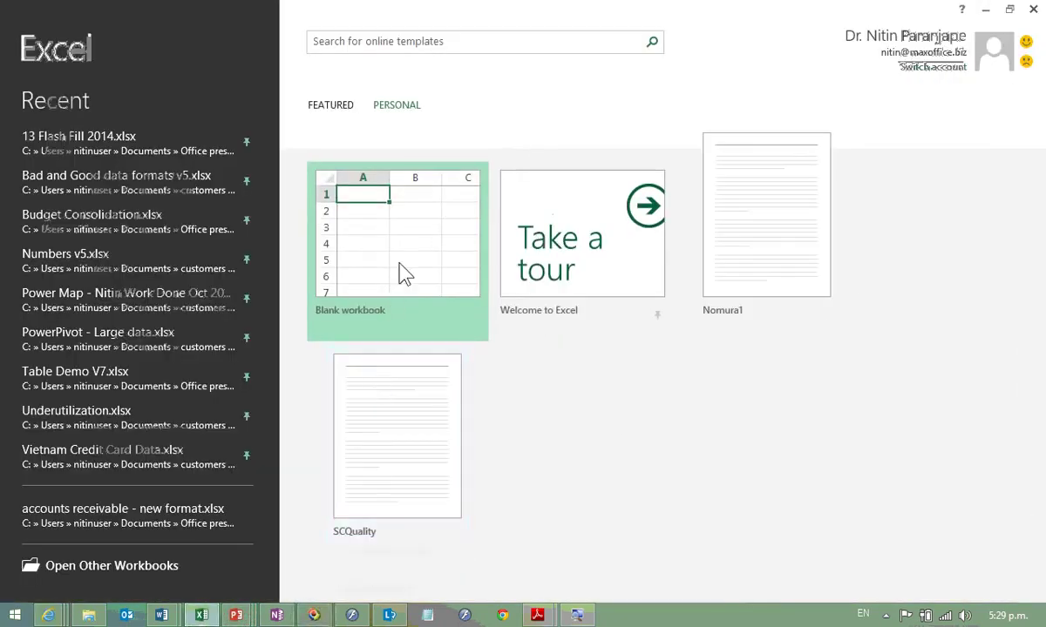
click(402, 272)
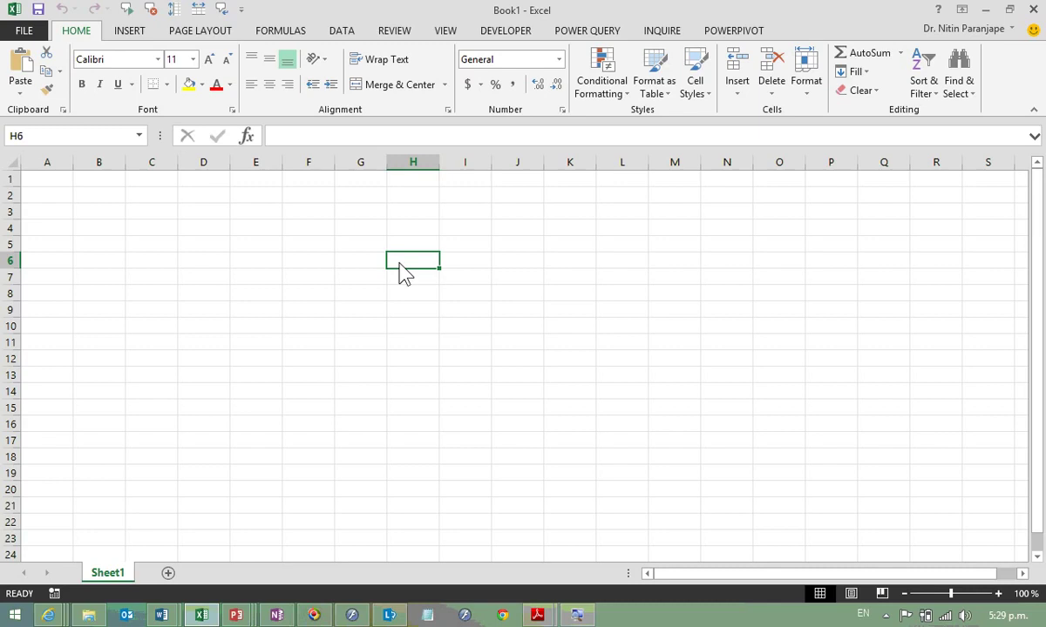
click(728, 32)
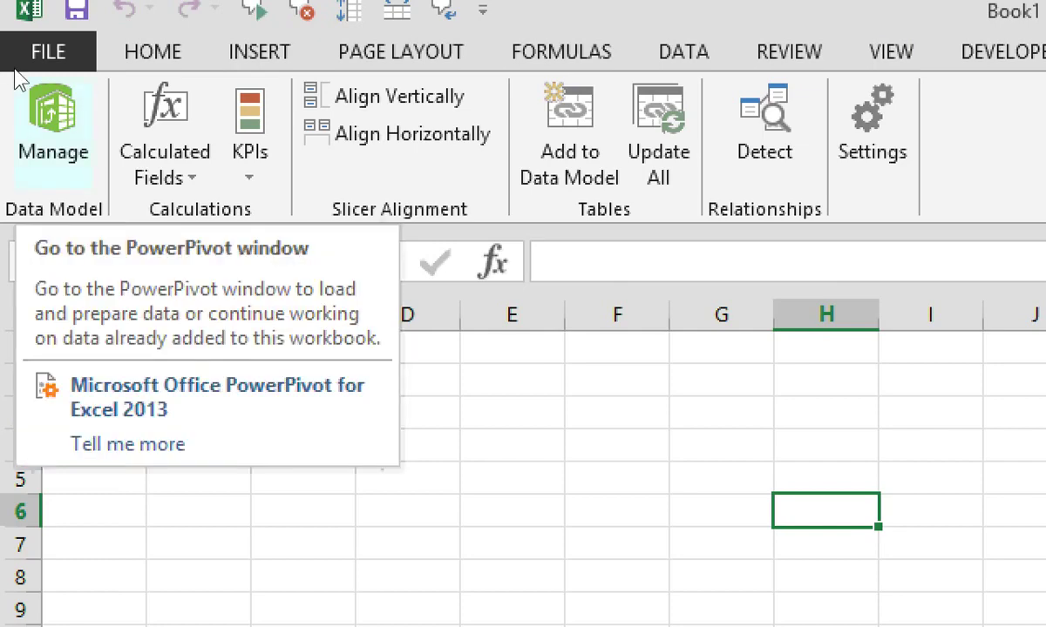
Step: Open the PowerPivot Manage window and launch the Table Import Wizard for other sources
click(19, 79)
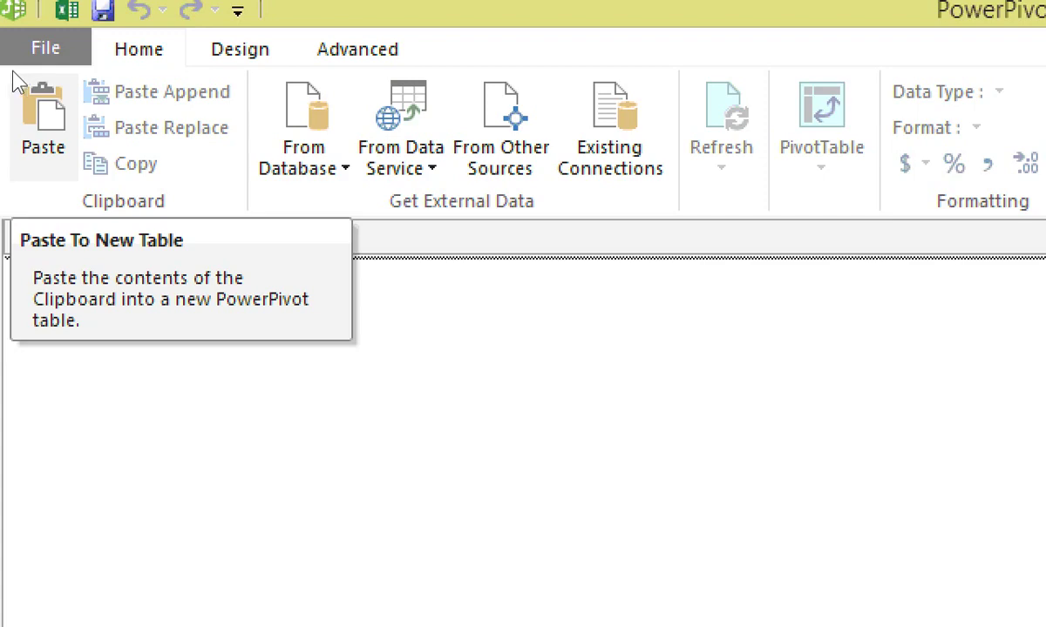
key(alt+h)
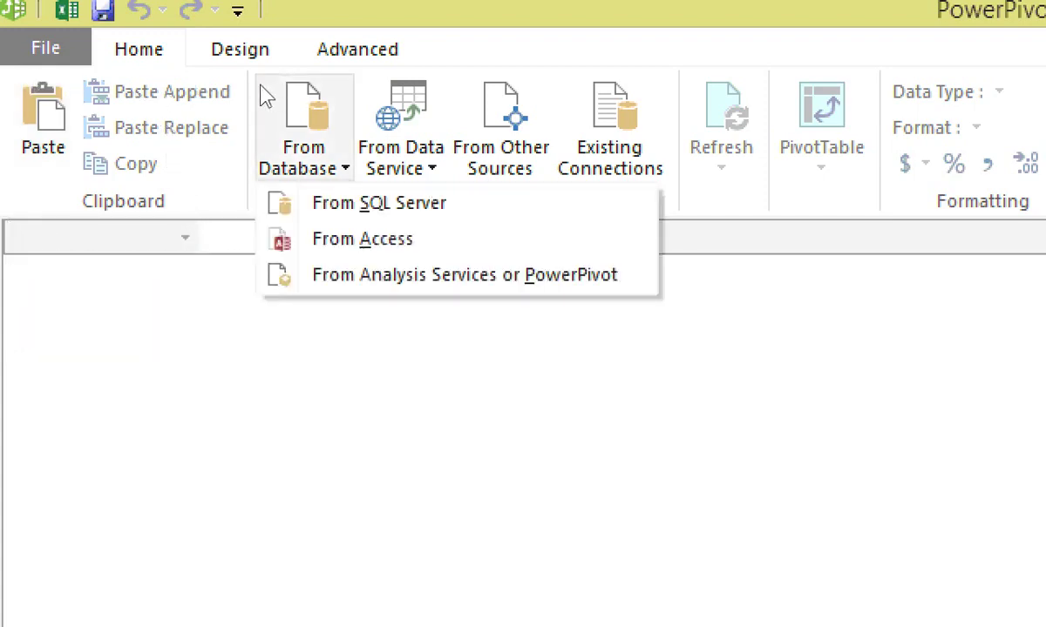
key(Escape)
Step: Start the Table Import Wizard for other sources and select SQL Server Parallel Data Warehouse
key(o)
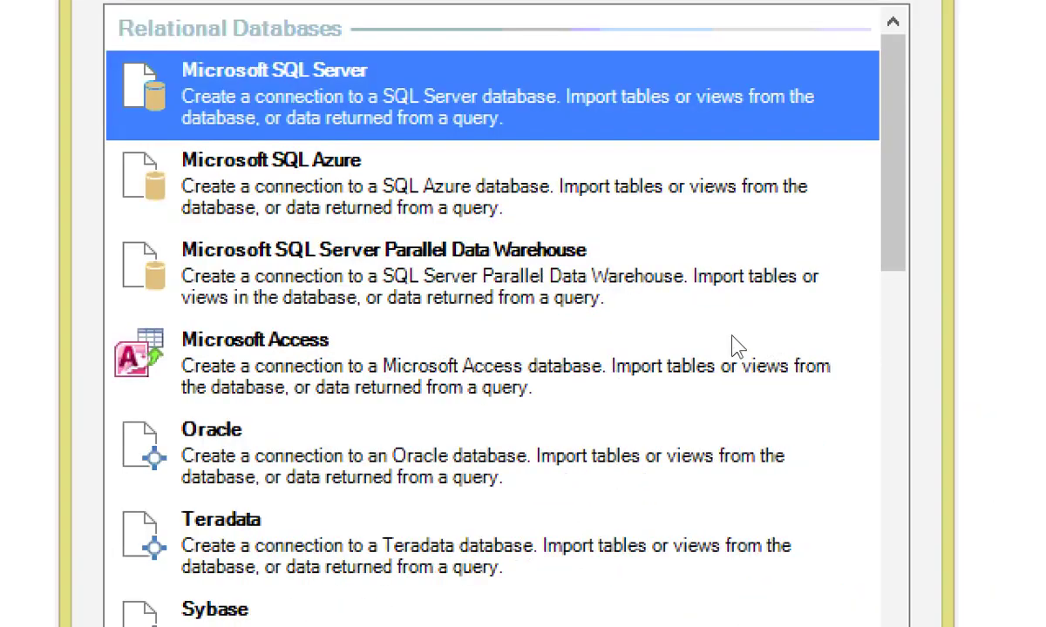
click(610, 299)
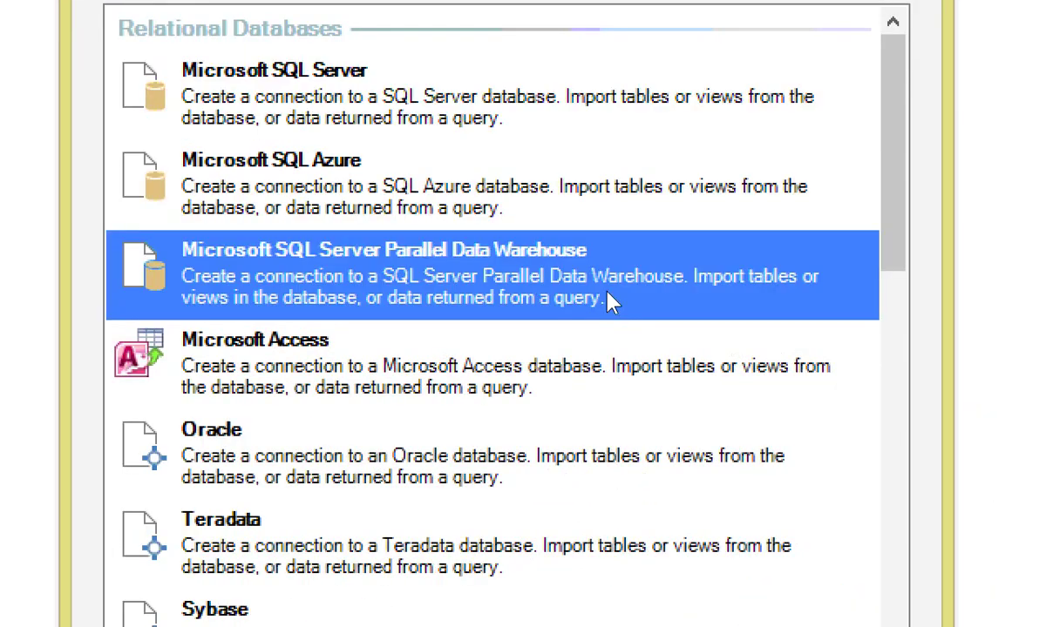
scroll(717, 275, down, 3)
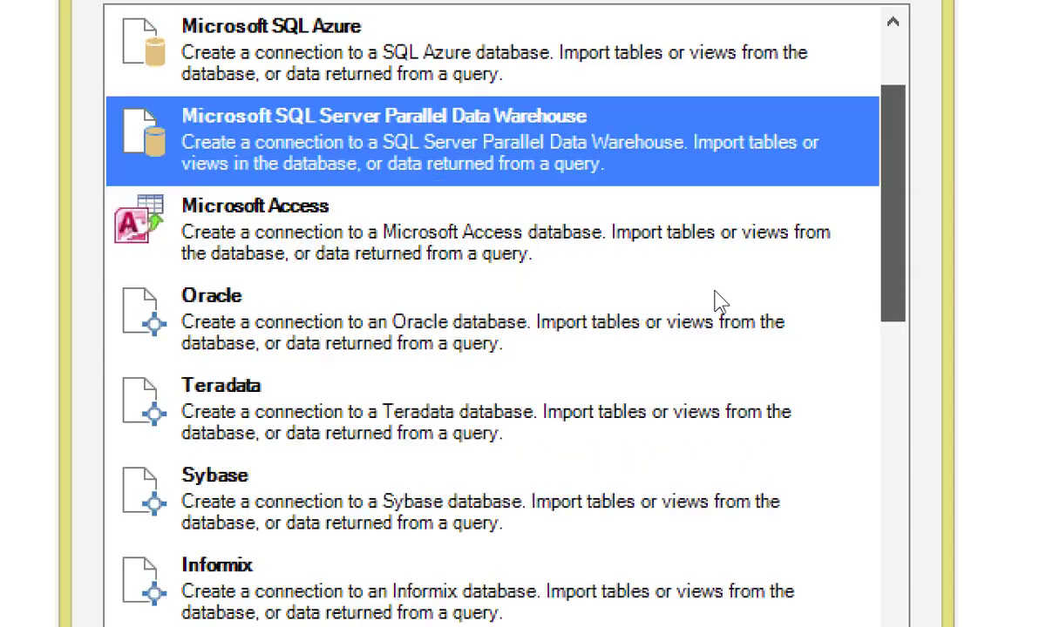
scroll(717, 299, down, 4)
scroll(723, 327, down, 4)
scroll(732, 383, down, 3)
scroll(737, 409, down, 1)
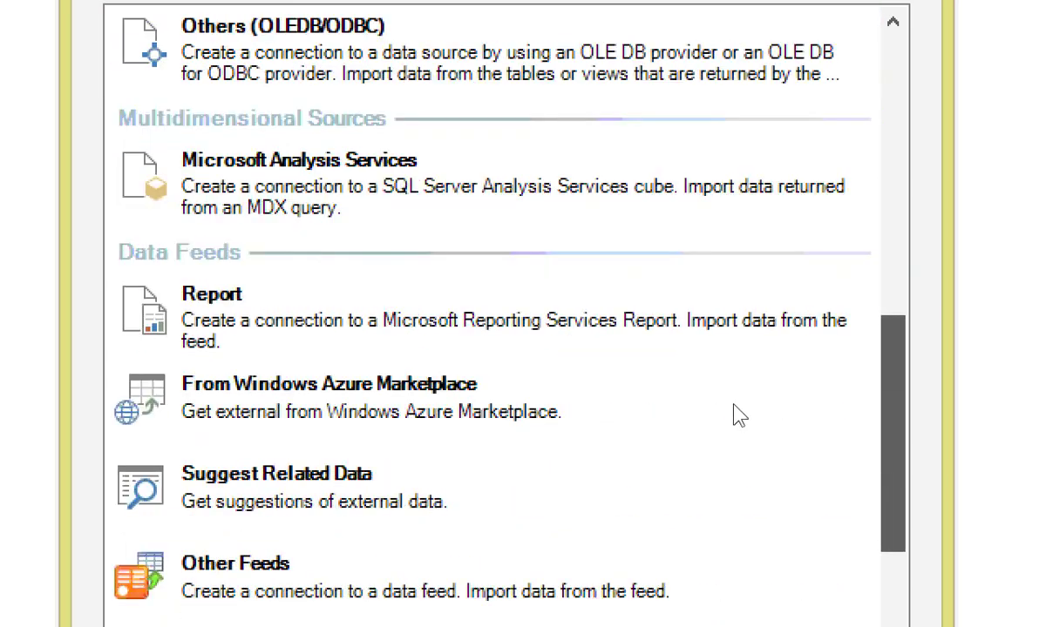
Step: Try the Analysis Services, Report, Azure Marketplace, Other Feeds and Excel File sources
click(527, 258)
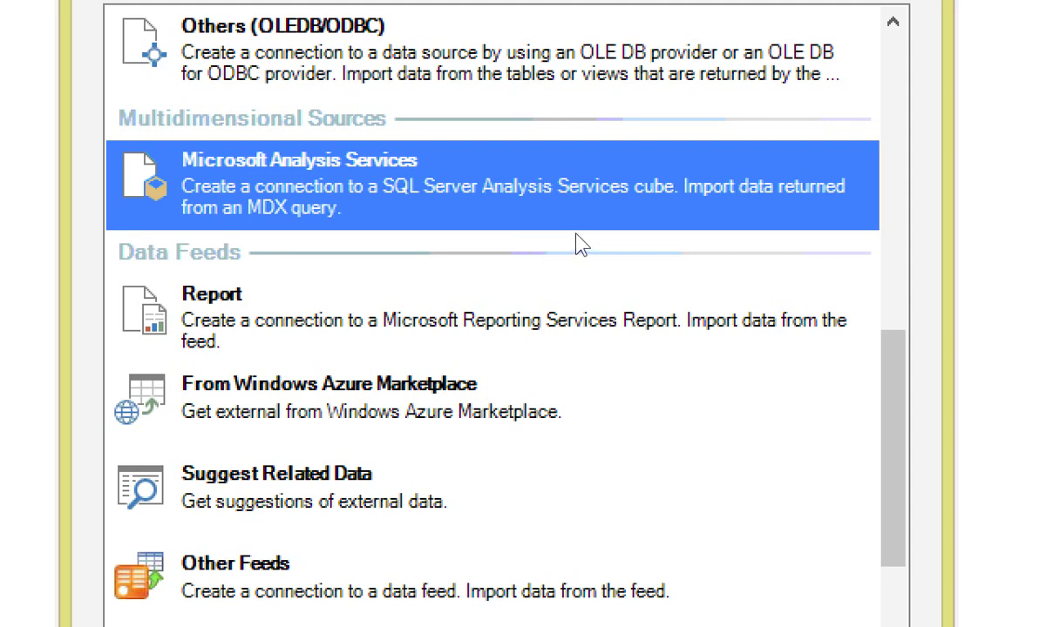
click(536, 315)
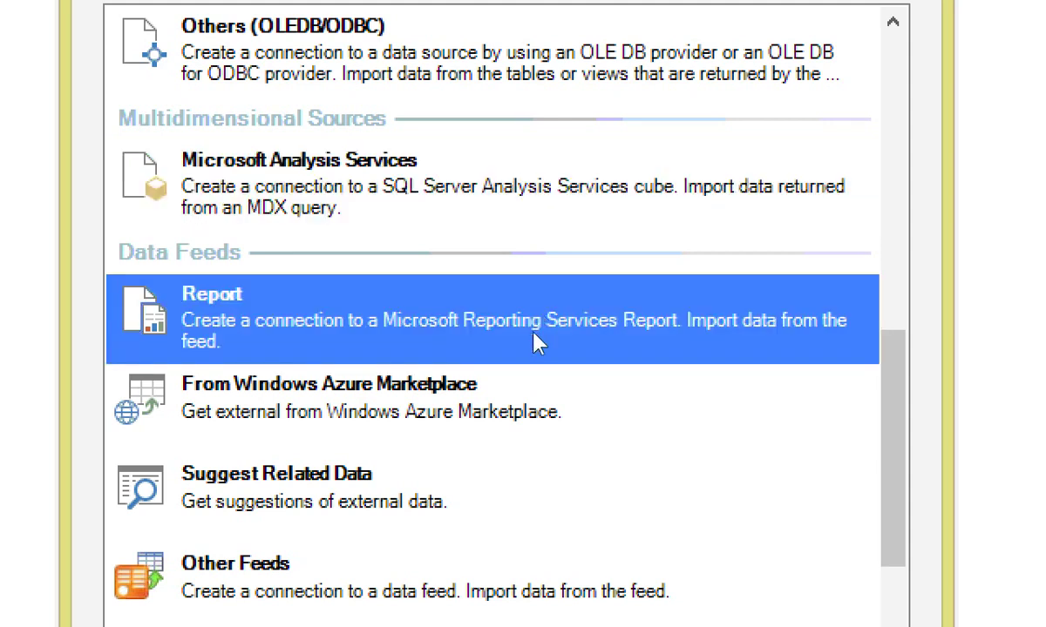
key(Down)
key(Down)
scroll(530, 402, down, 2)
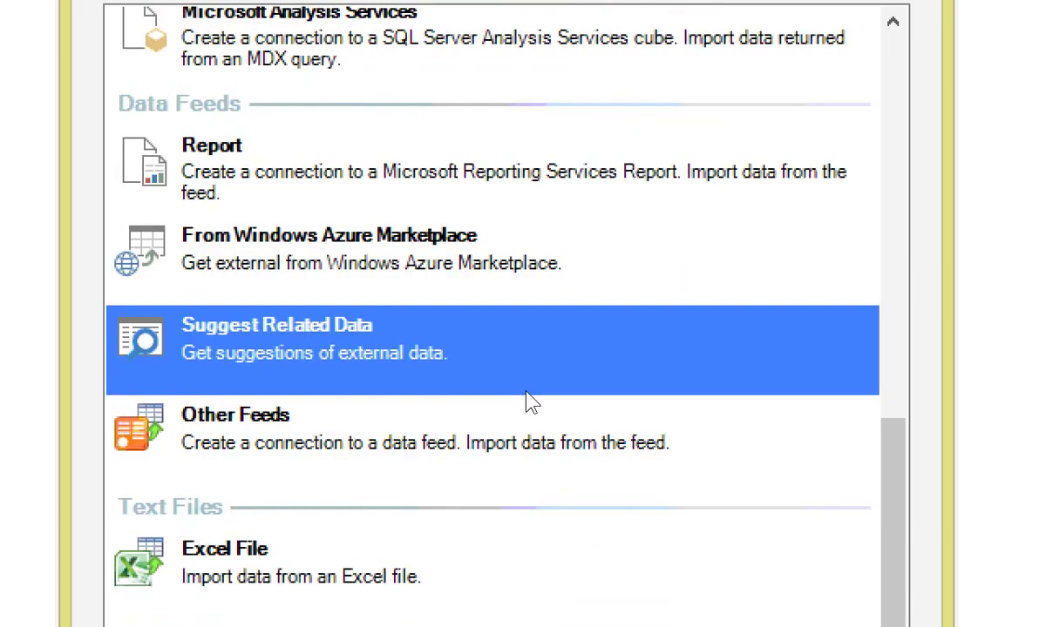
scroll(523, 384, down, 1)
click(508, 342)
click(505, 453)
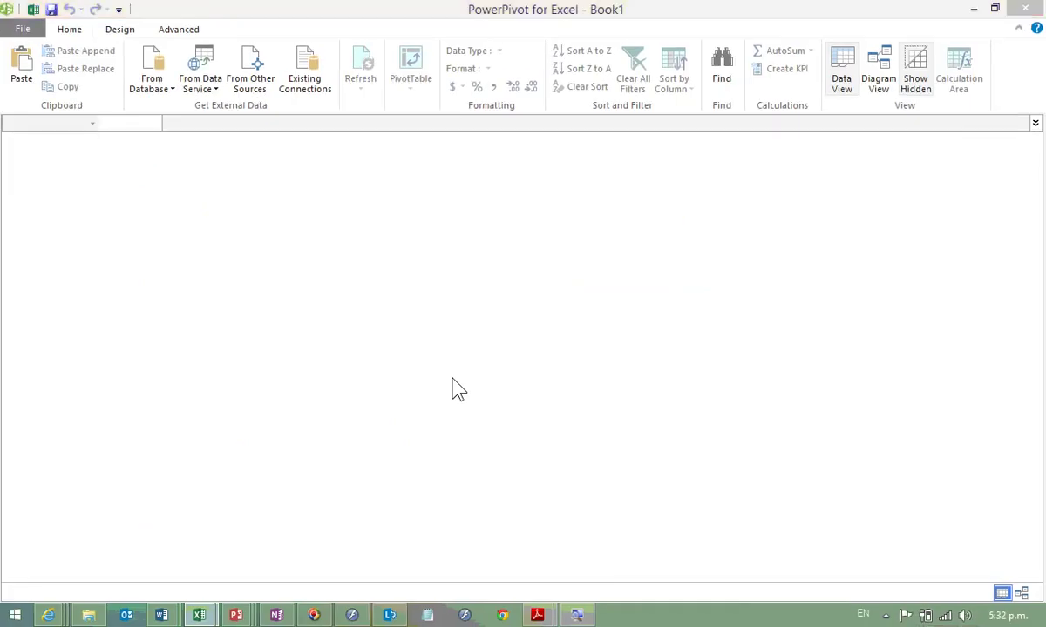
Step: Switch back to Book1 and reopen Budget Consolidation.xlsx from Recent Workbooks
key(alt+Tab)
click(288, 294)
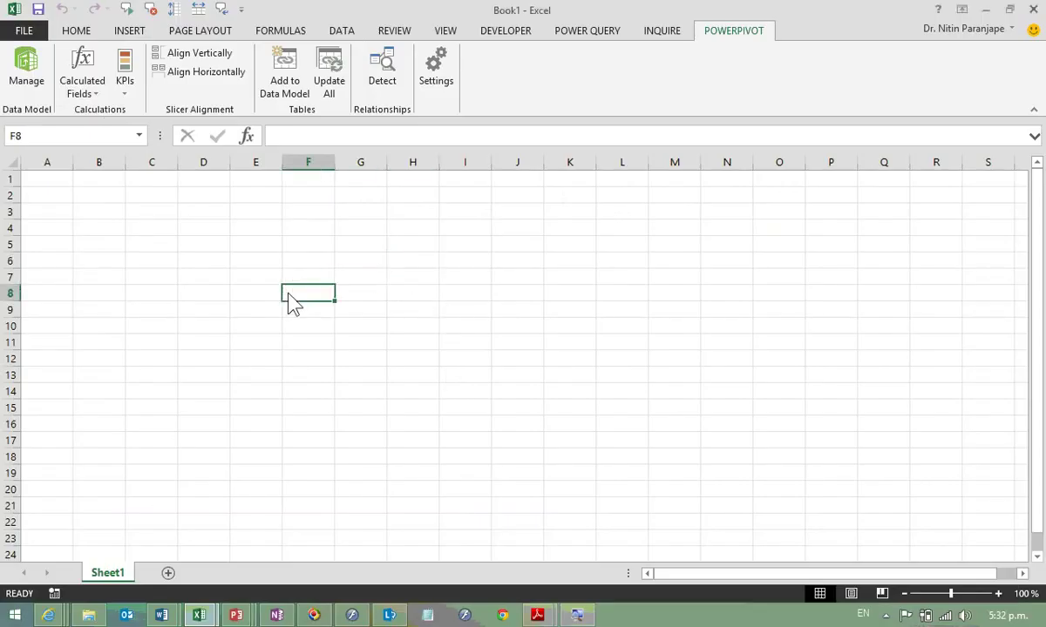
click(265, 250)
key(ctrl+o)
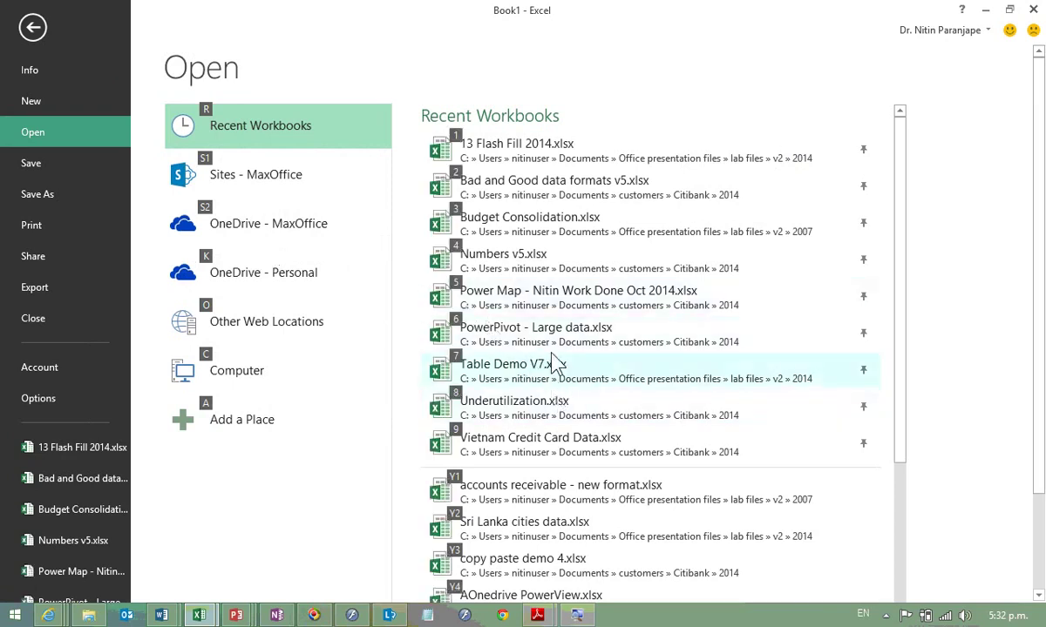
click(545, 237)
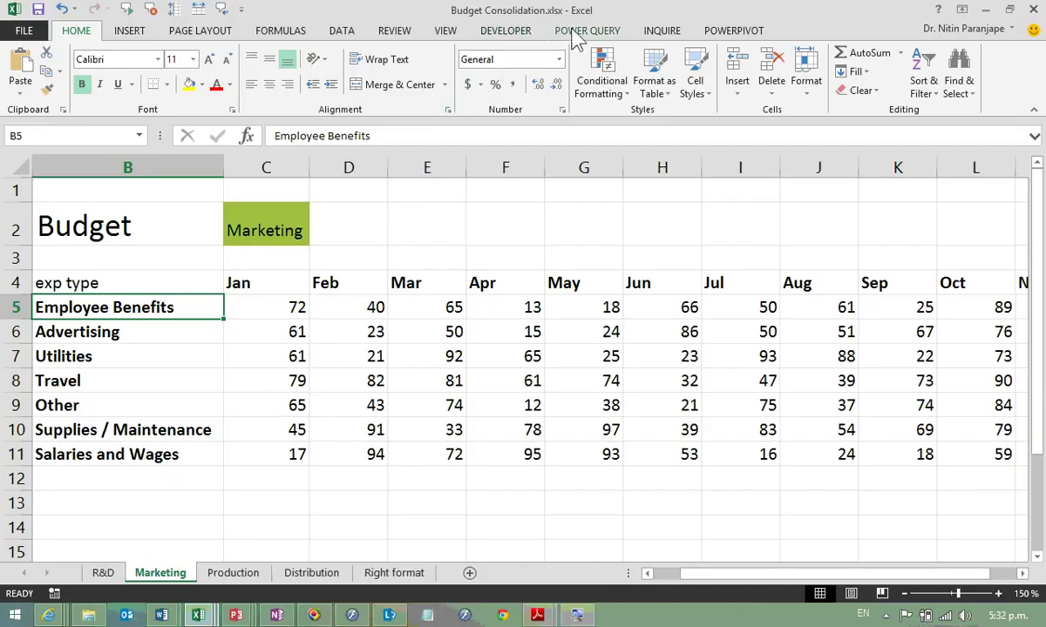
click(582, 33)
Step: Query the Marketing table $B$4:$N$11 and unpivot its Jan–Dec columns
click(288, 89)
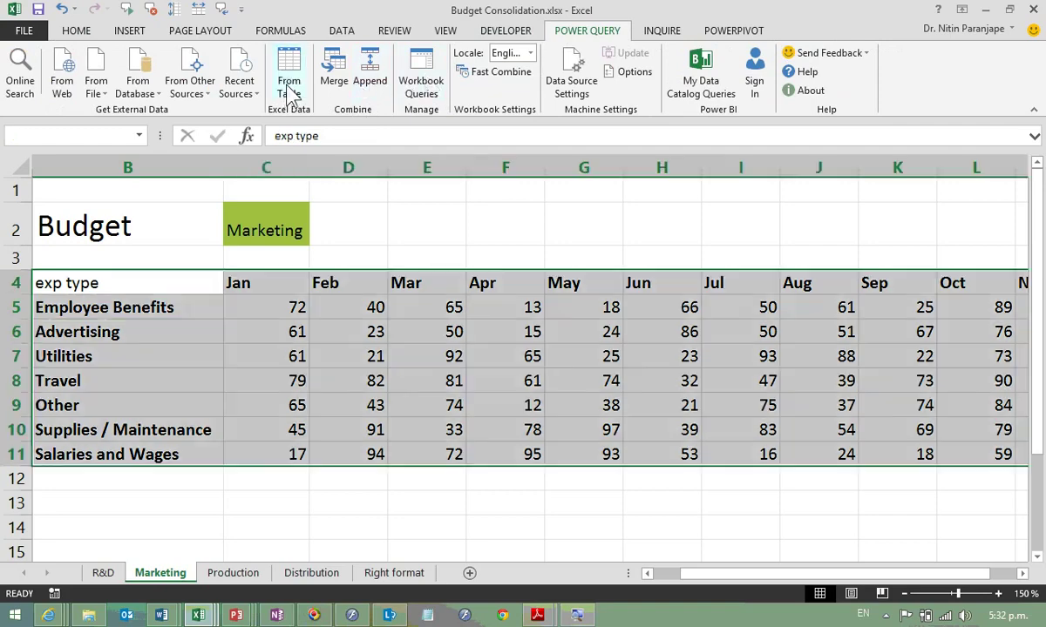
click(601, 365)
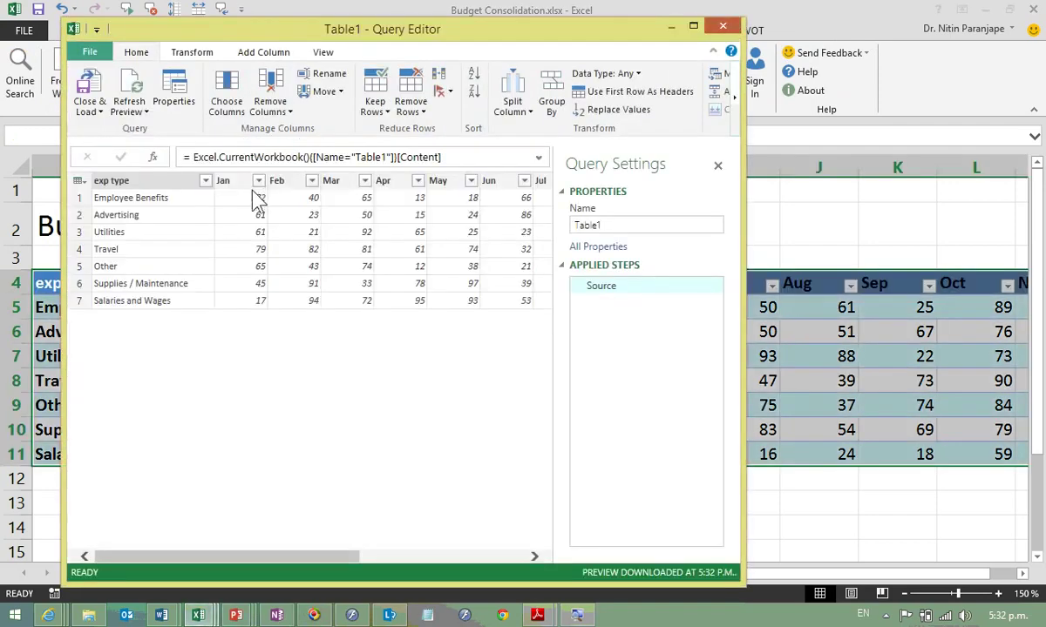
click(236, 195)
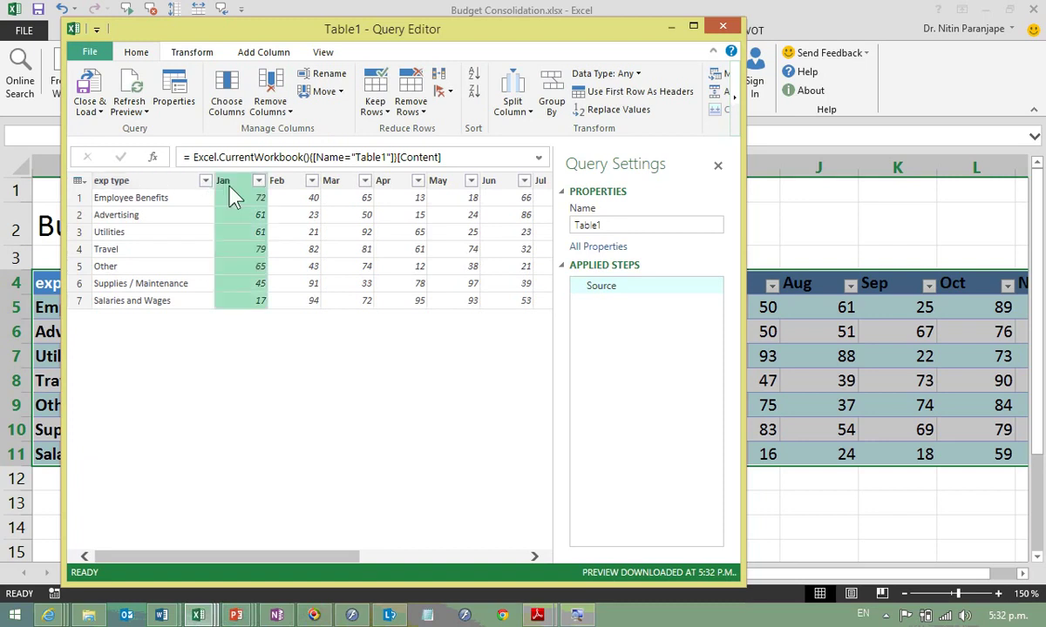
click(525, 557)
shift+click(513, 183)
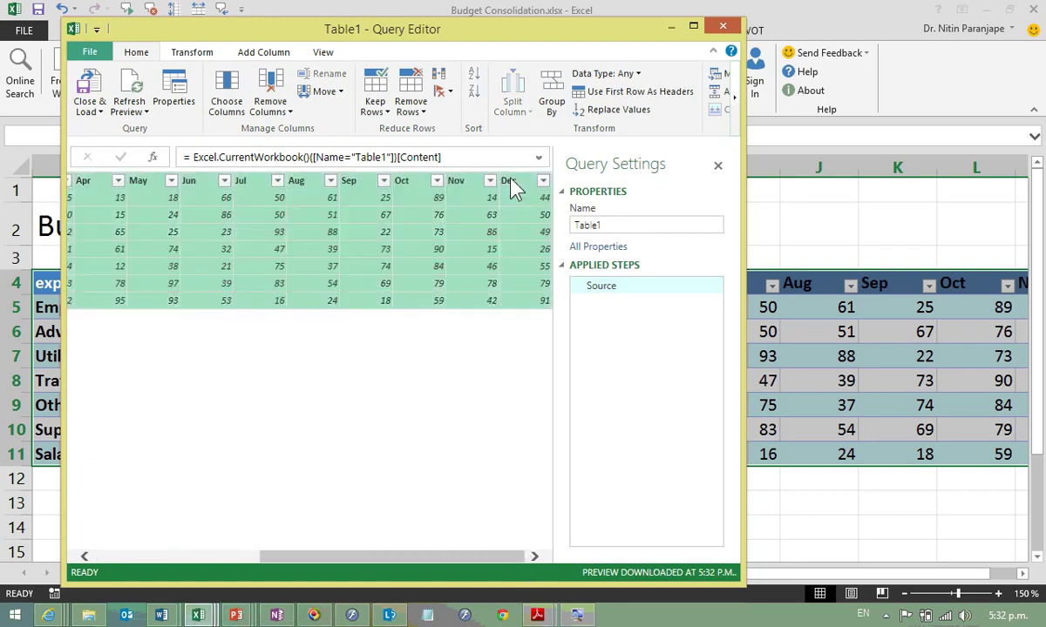
right_click(247, 183)
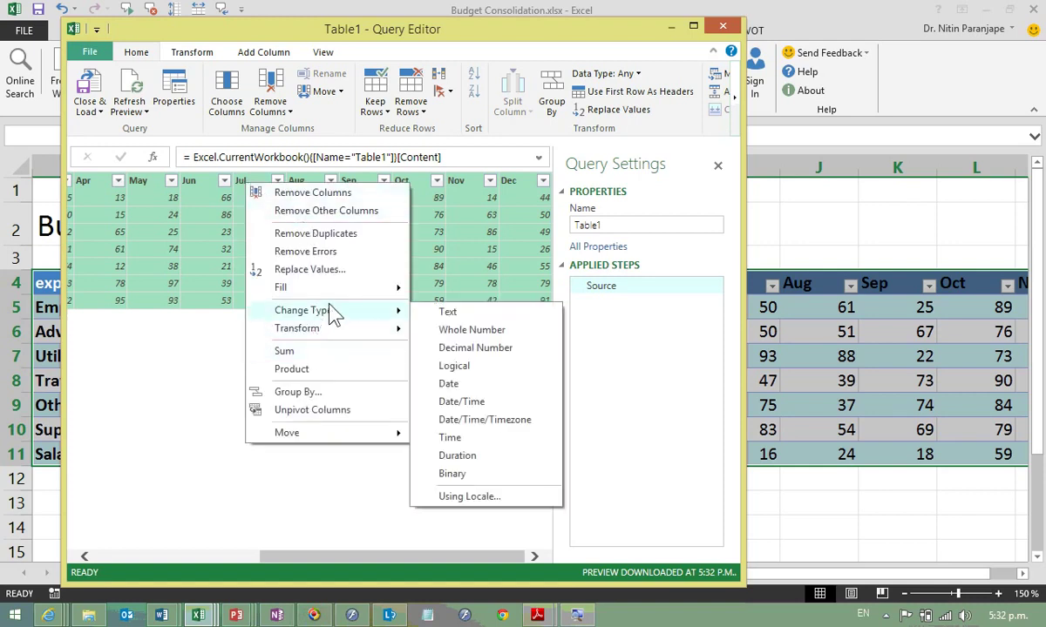
click(338, 412)
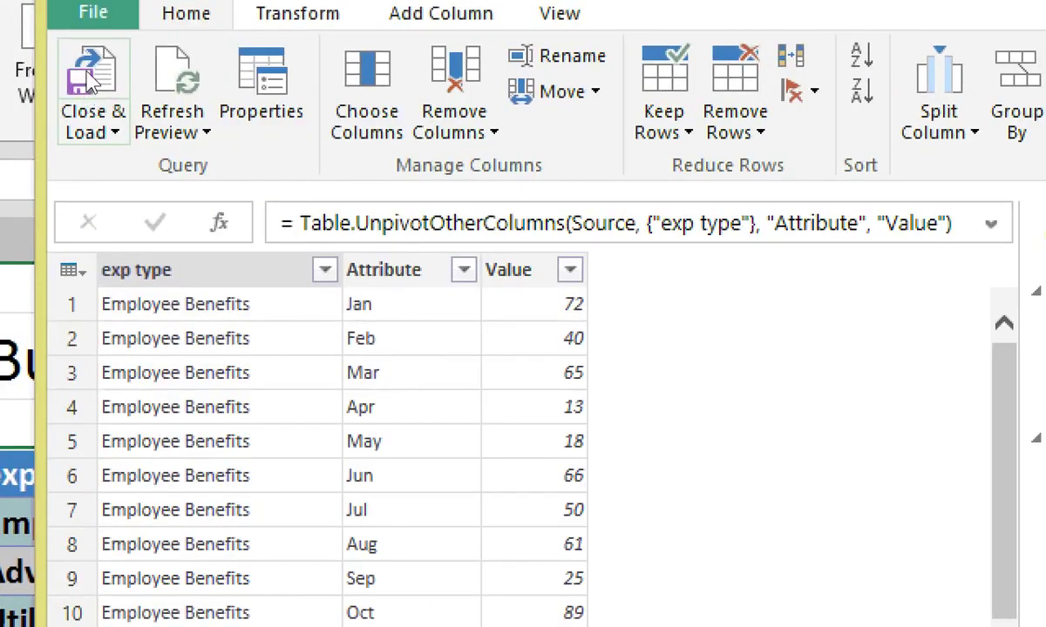
Step: Set the query load to Only Create Connection with Add to Data Model ticked
click(94, 129)
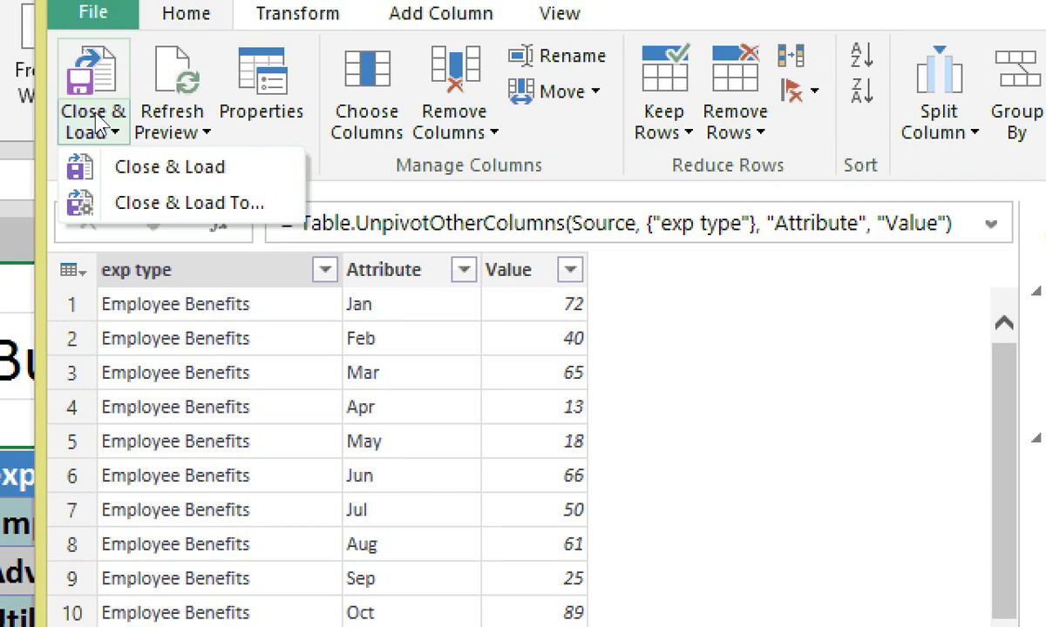
click(127, 166)
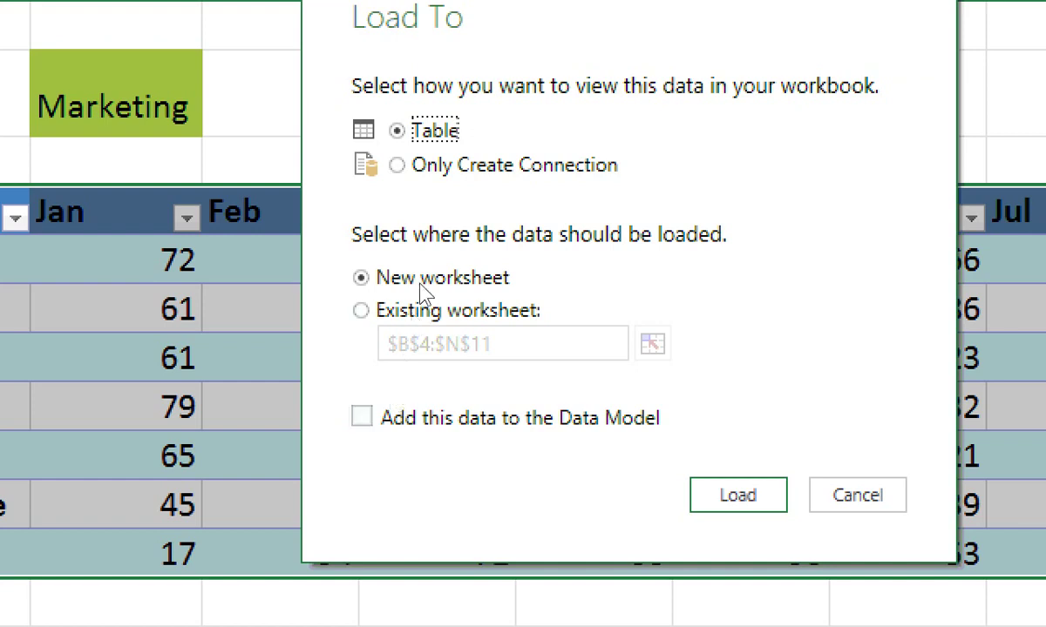
key(Down)
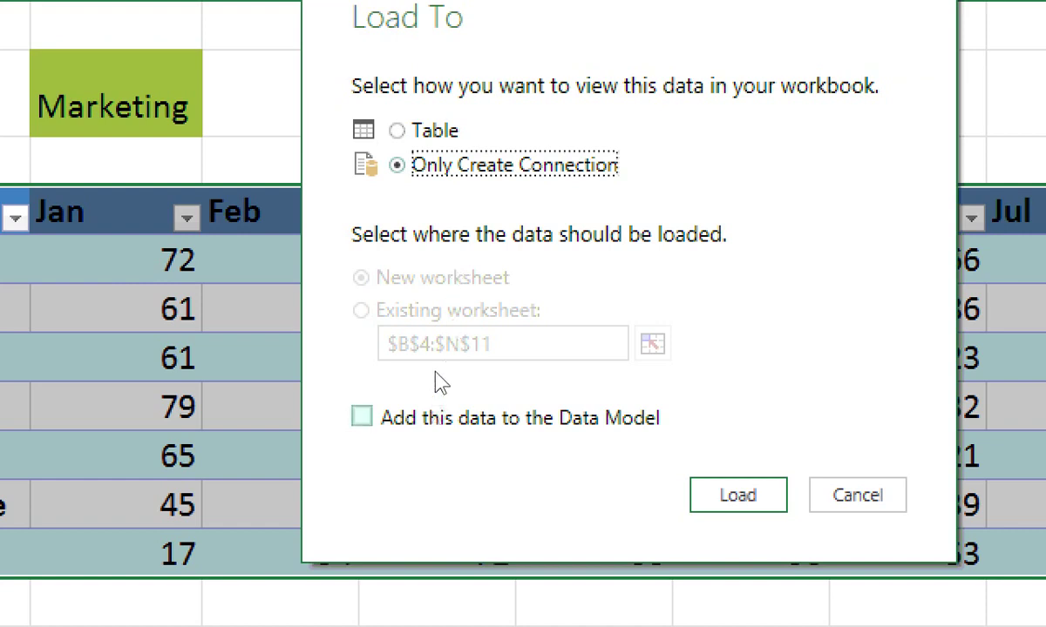
click(362, 417)
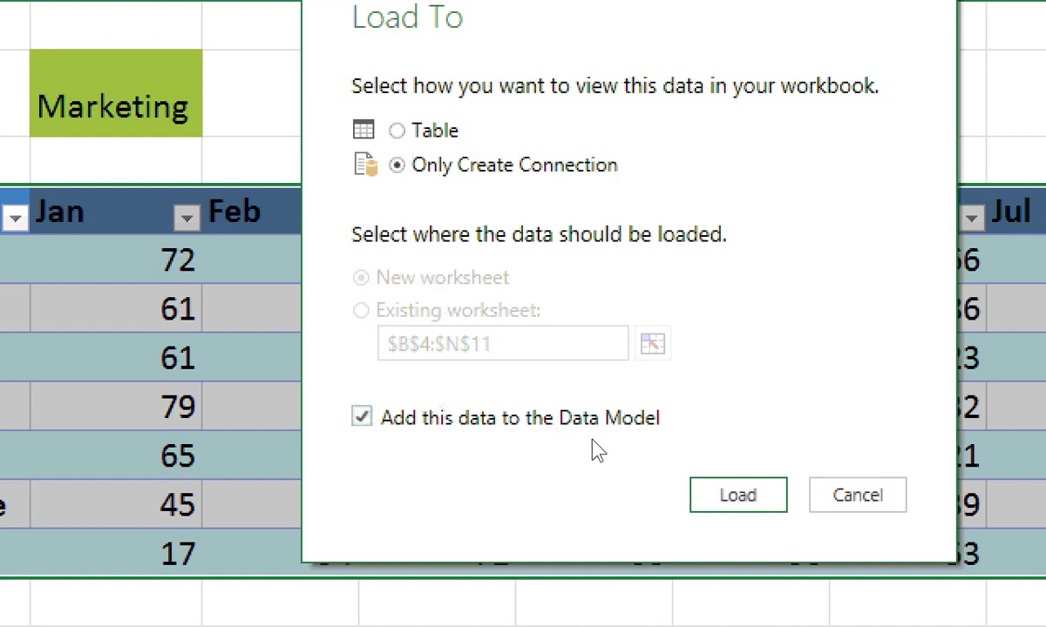
Step: Cancel the load, discard the query, and return to Book1
key(Escape)
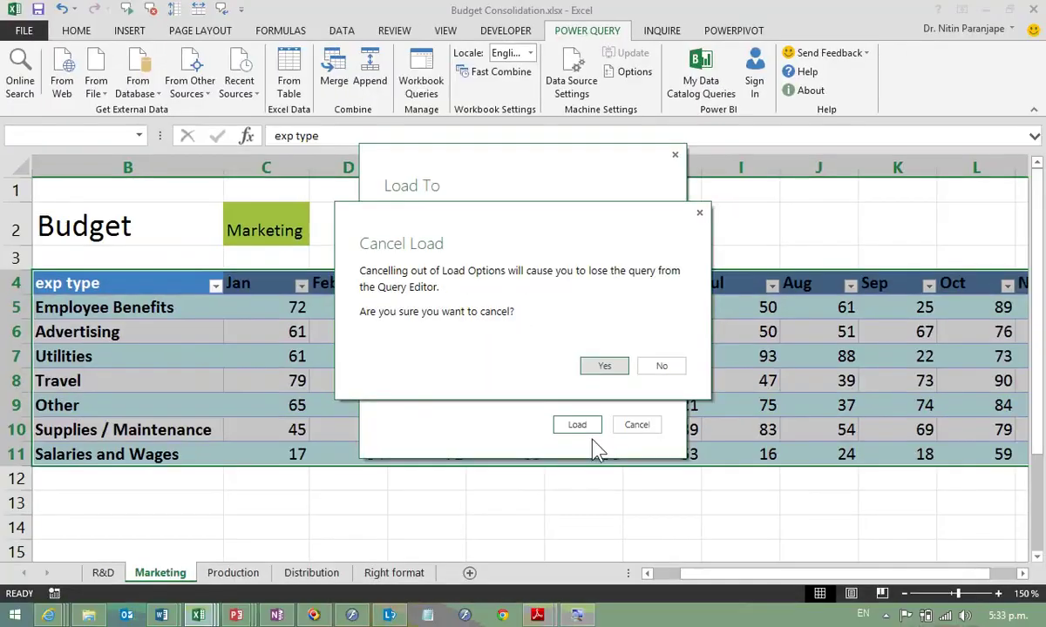
click(652, 369)
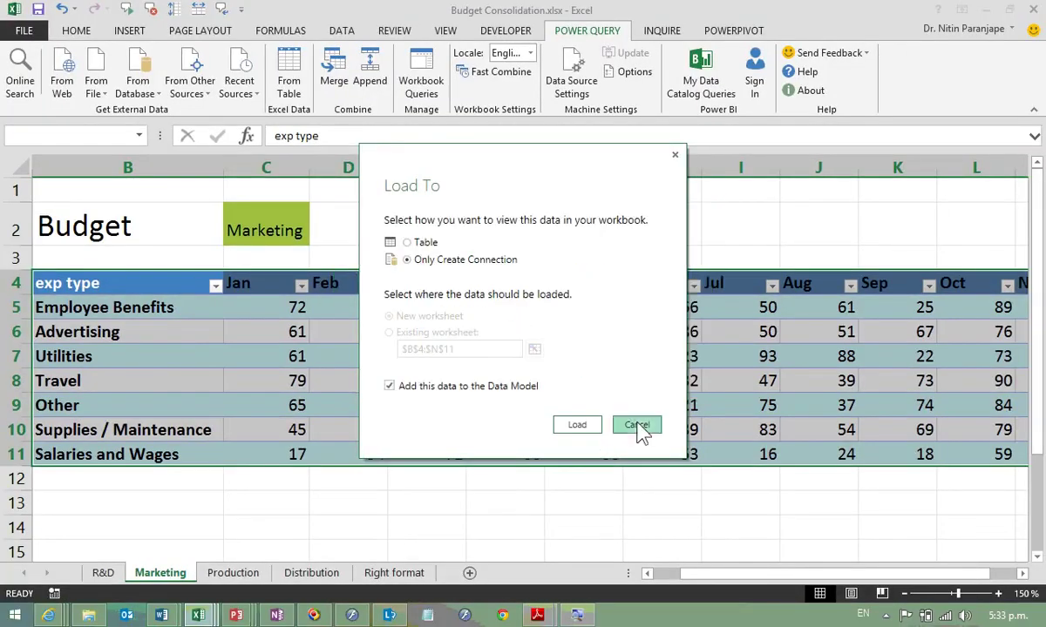
click(638, 426)
click(604, 367)
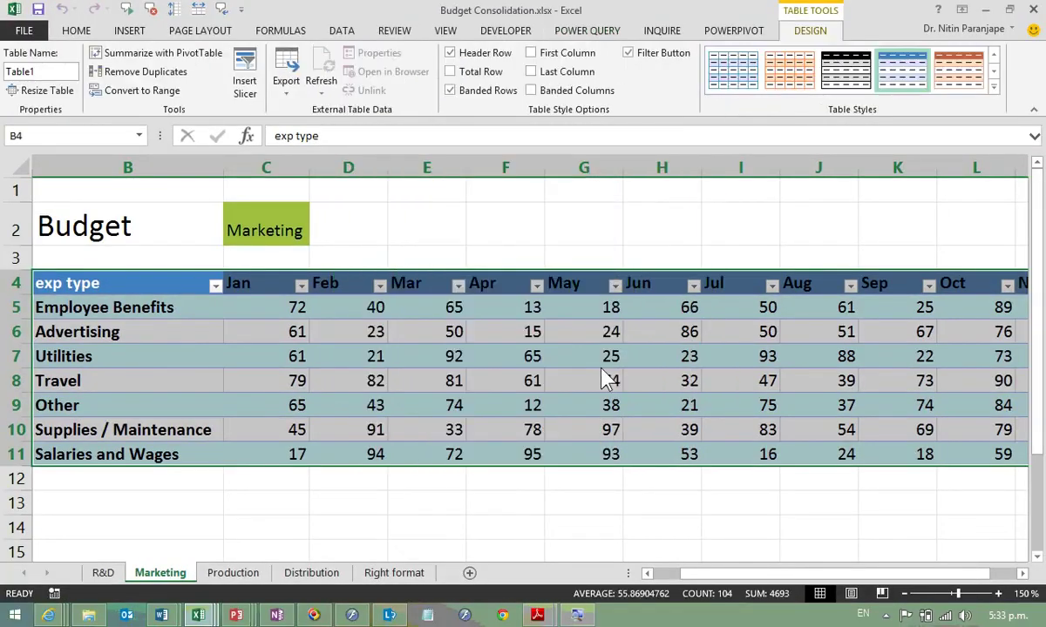
click(582, 388)
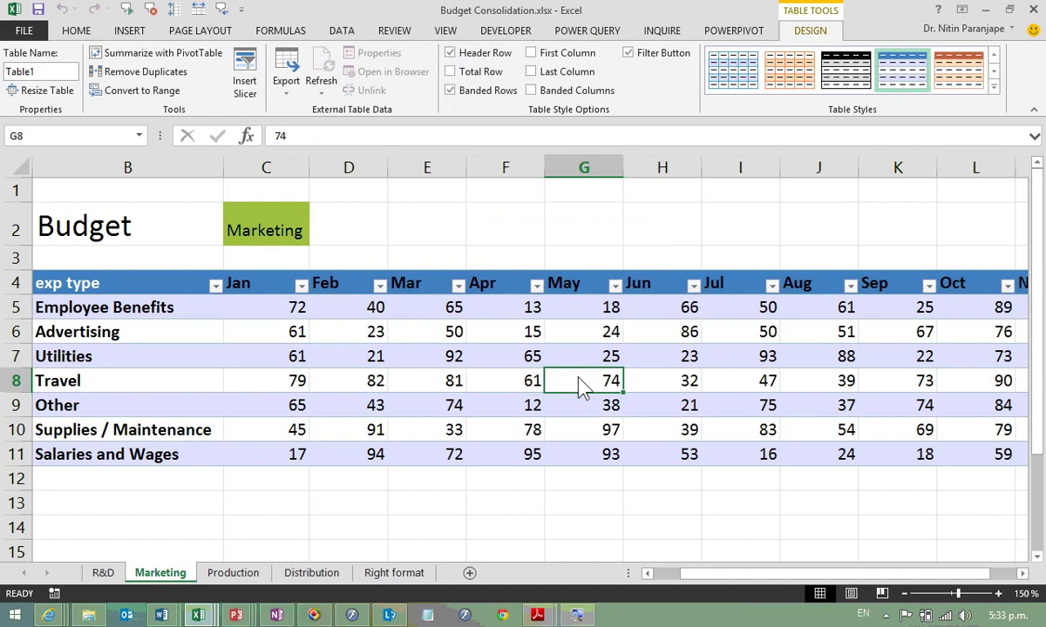
click(481, 365)
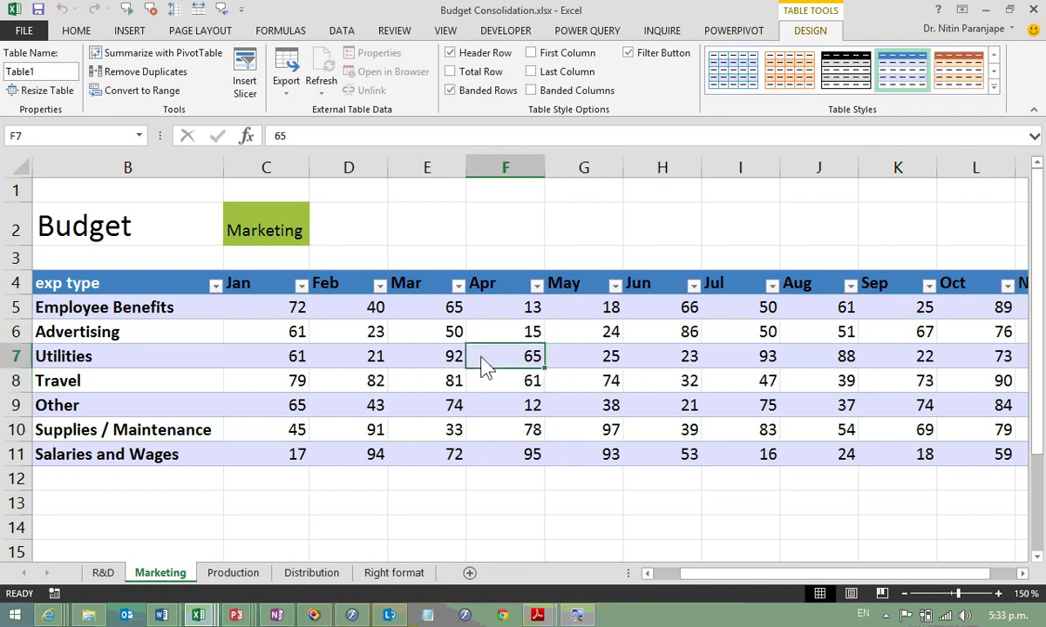
key(alt+Tab)
click(302, 327)
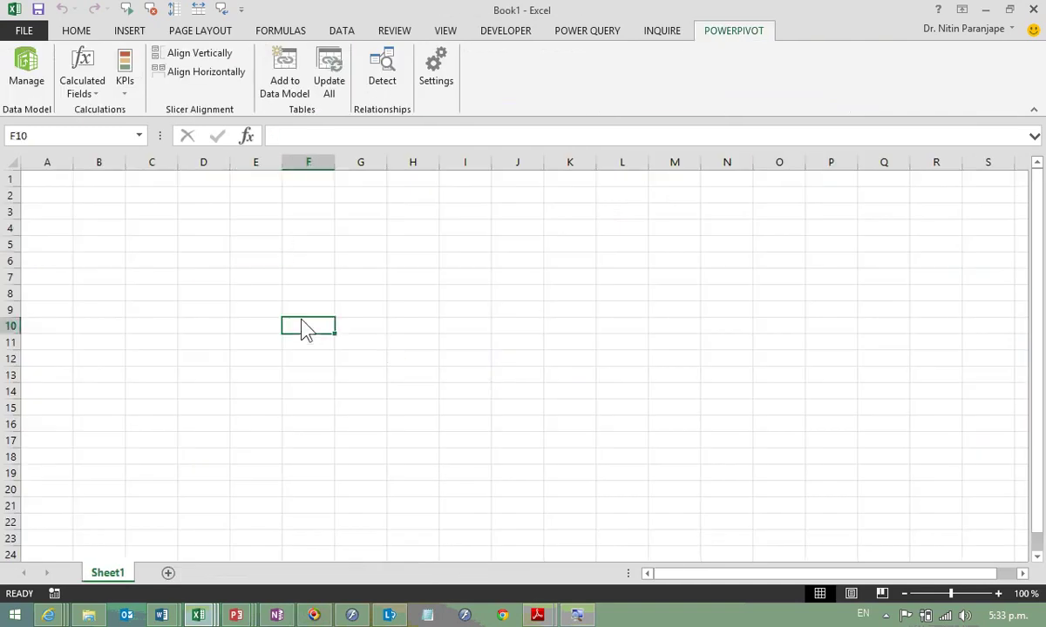
Step: Return to the blank workbook and enter 'file' in cell E2
click(488, 262)
click(95, 615)
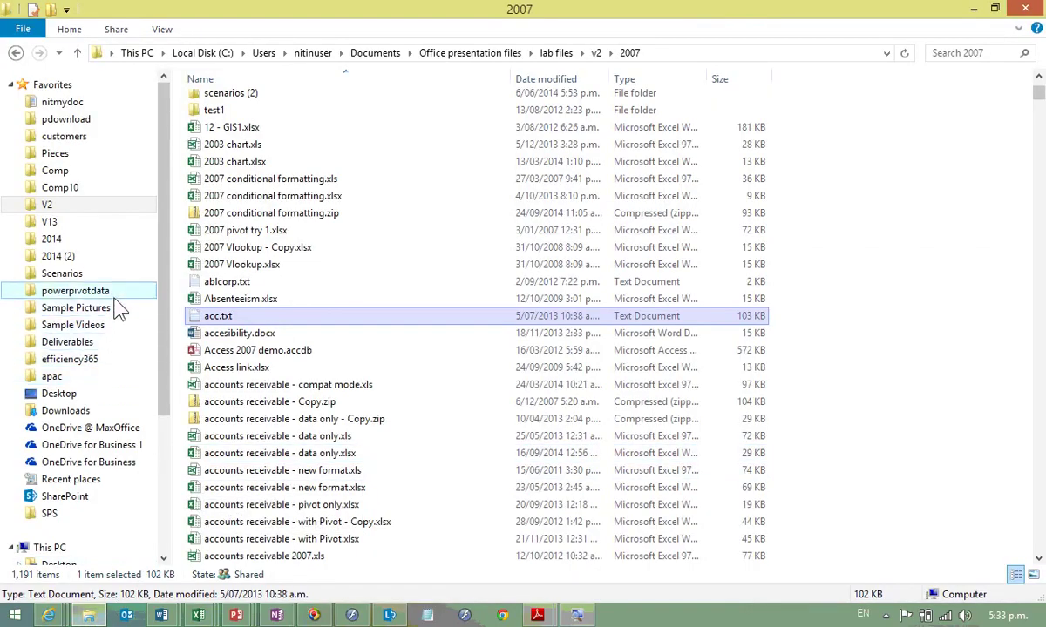
key(alt+Tab)
scroll(301, 307, up, 10)
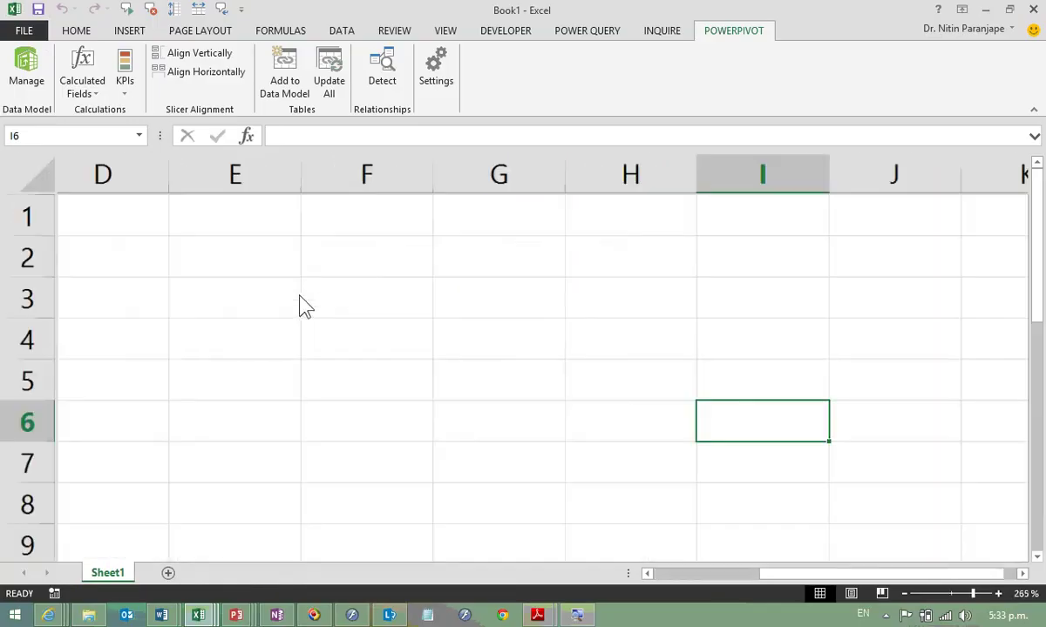
click(315, 277)
text(fil)
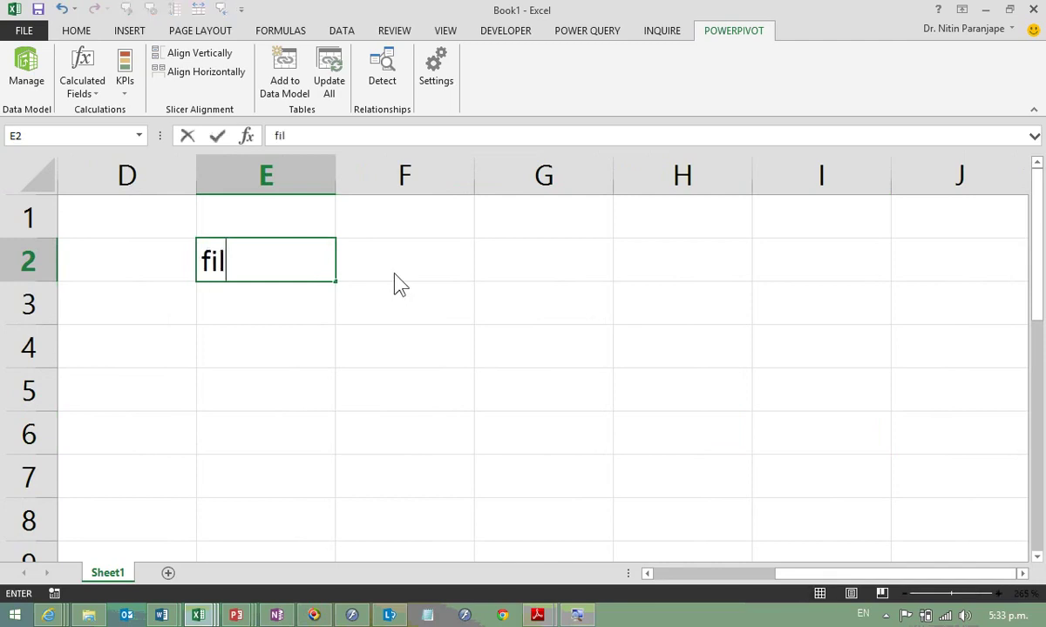
text(e)
key(Return)
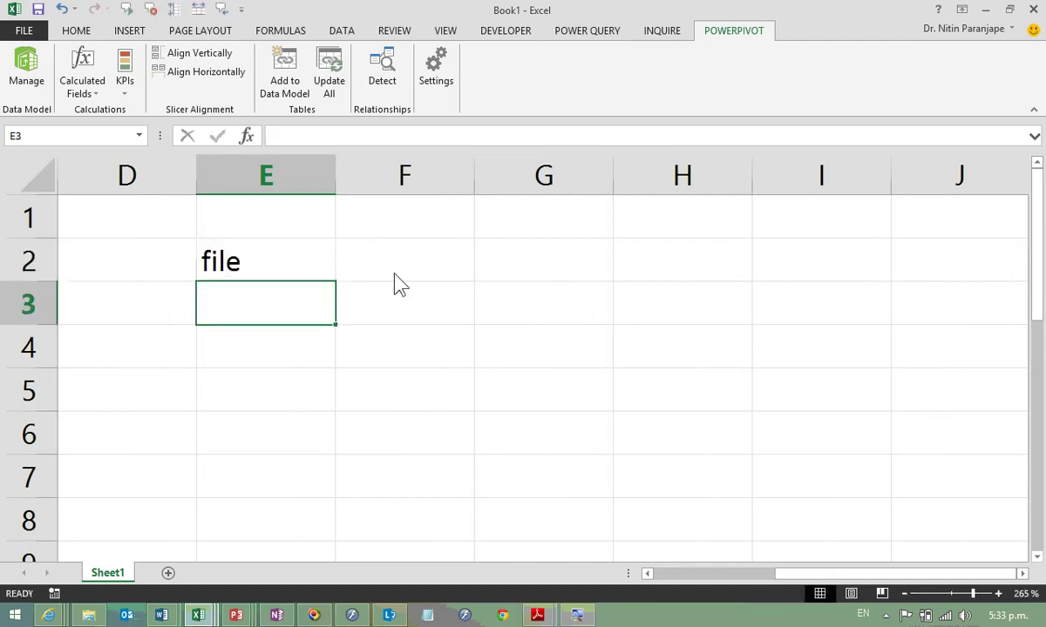
Step: Enter 'slow' in E3 and 'vlookups - decoding ids' in E4
text(slow)
key(Return)
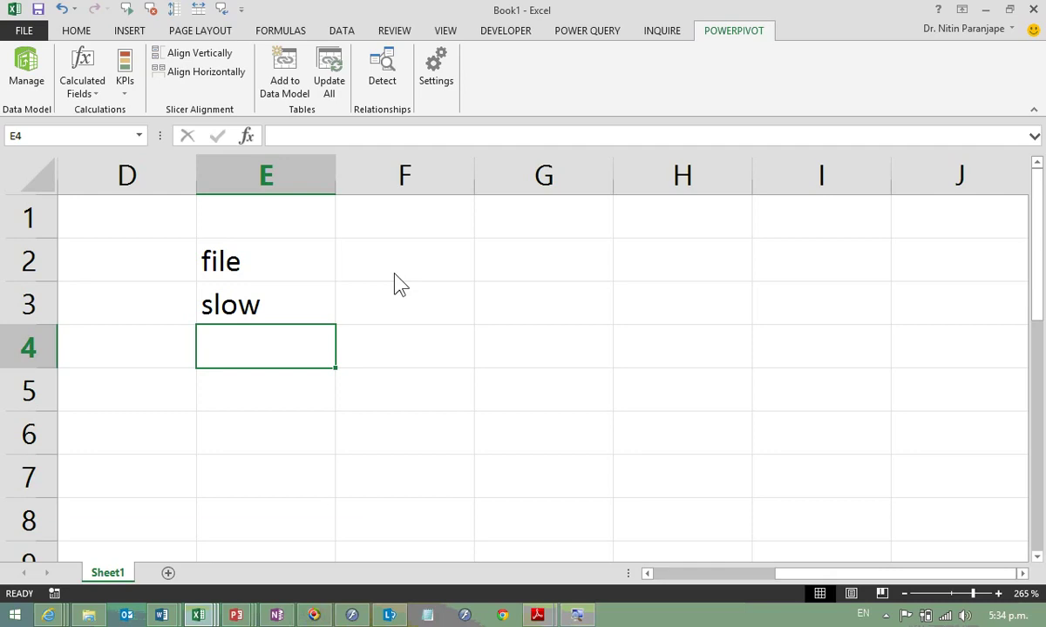
text(vlook)
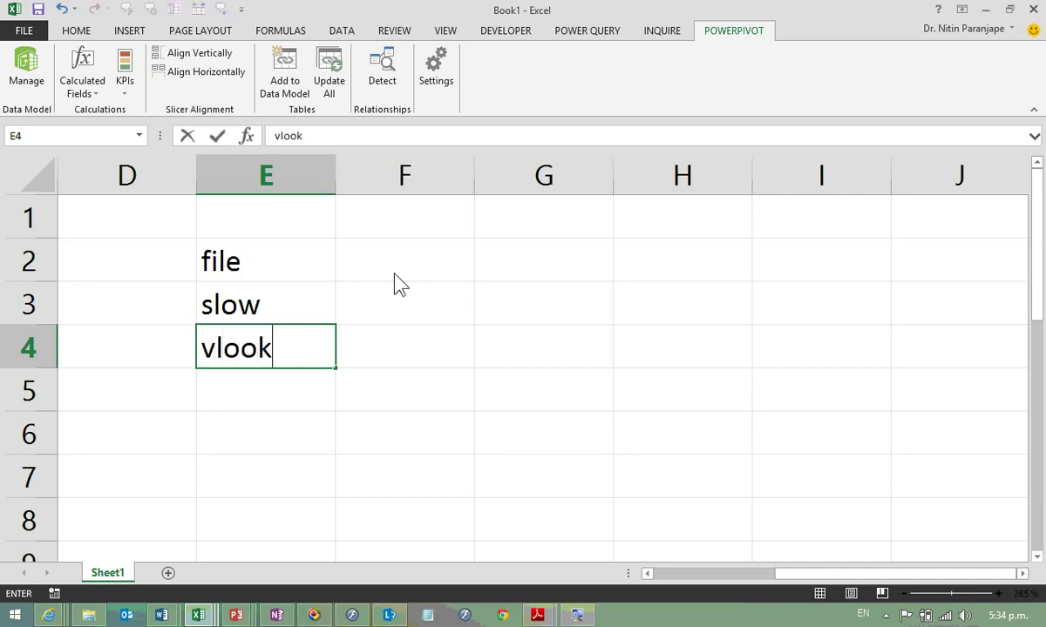
text(ups - )
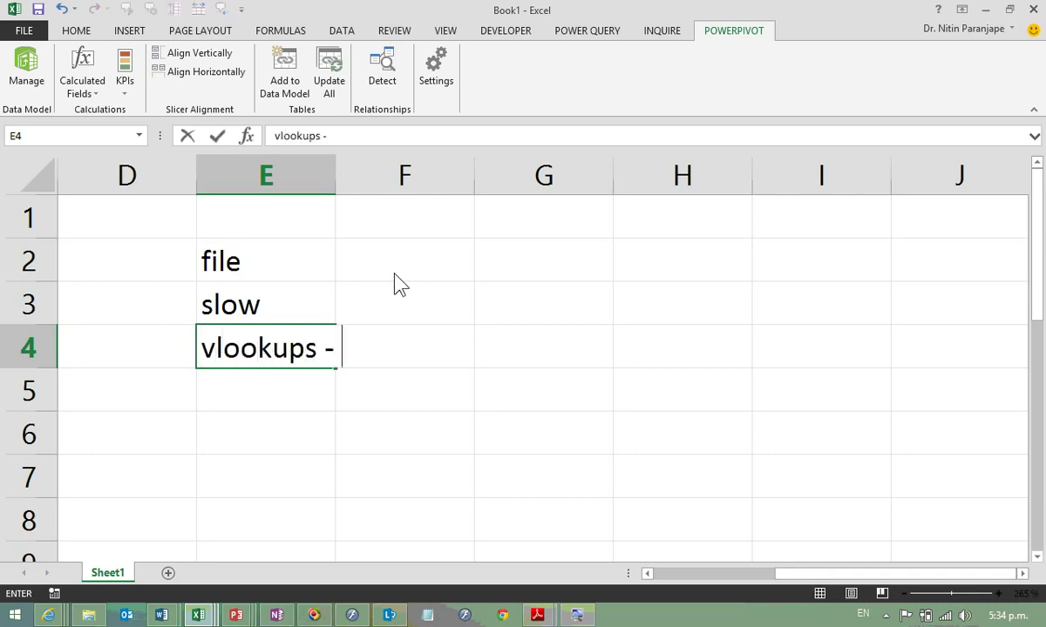
text(decoding)
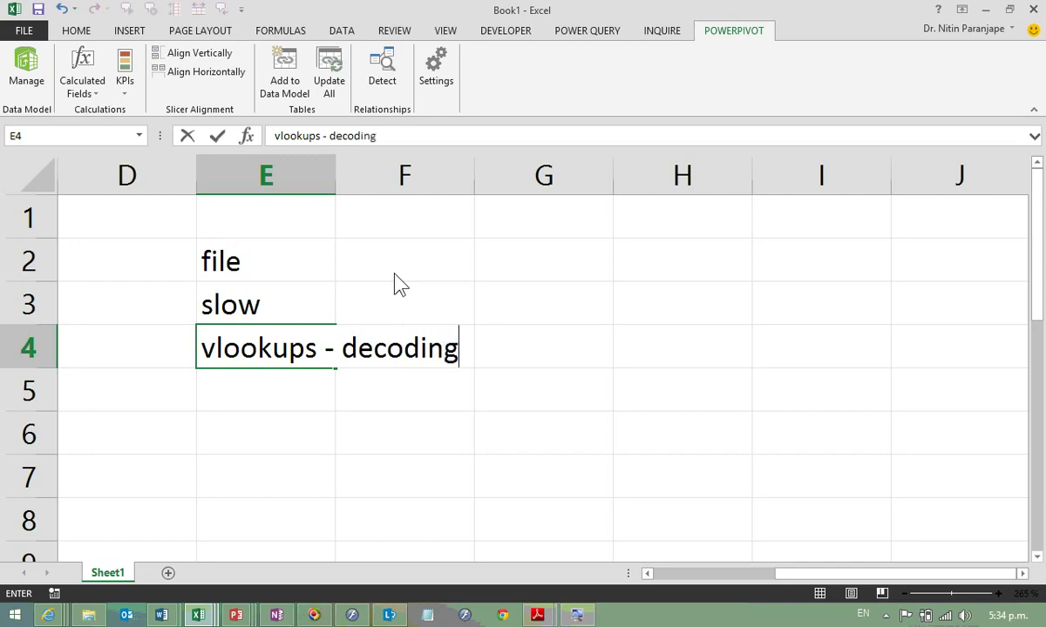
text( ids)
key(Return)
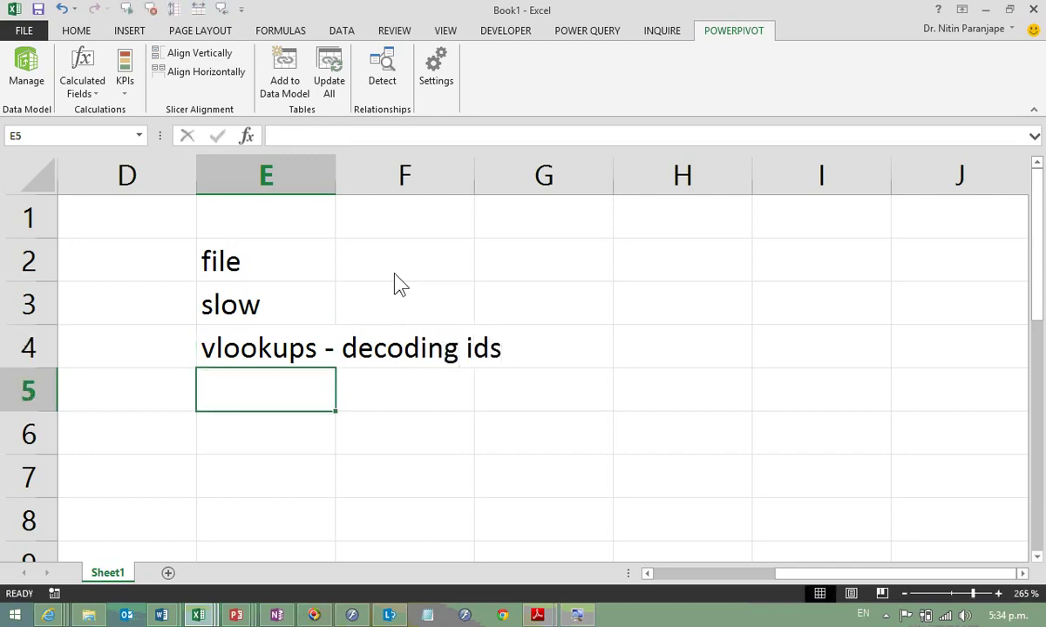
Step: Open the powerpivotdata 2014 (2) folder in File Explorer and sort its files by name
click(88, 615)
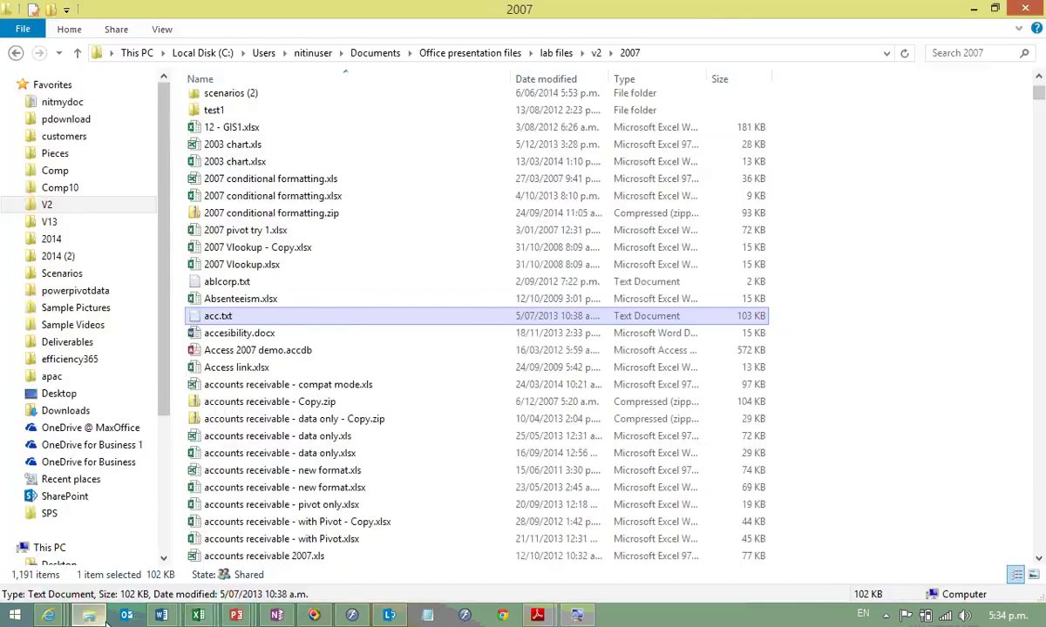
click(91, 292)
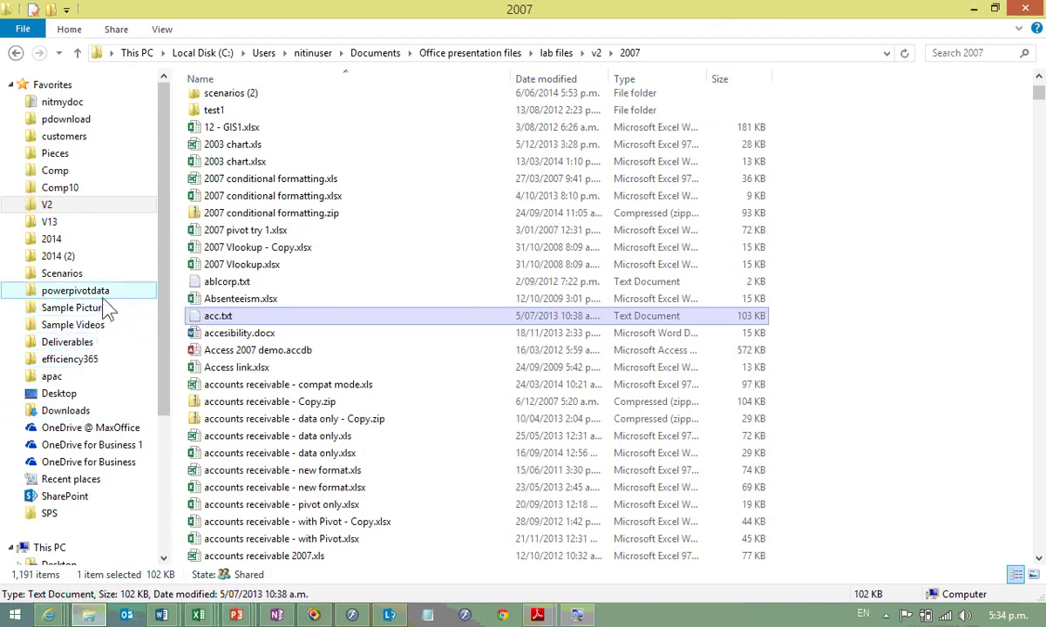
click(70, 255)
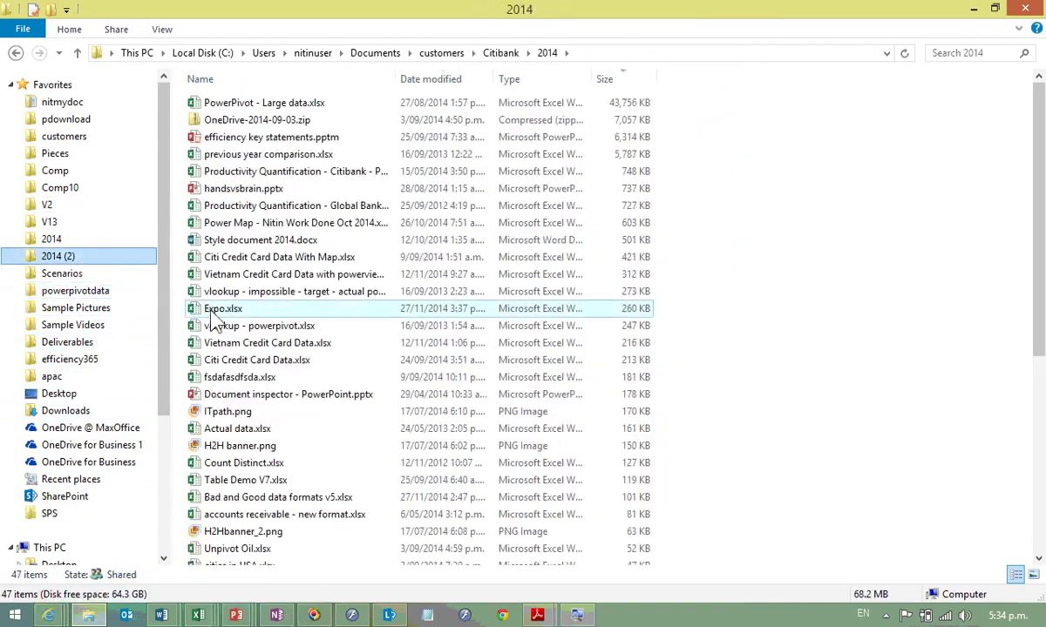
click(210, 316)
key(p)
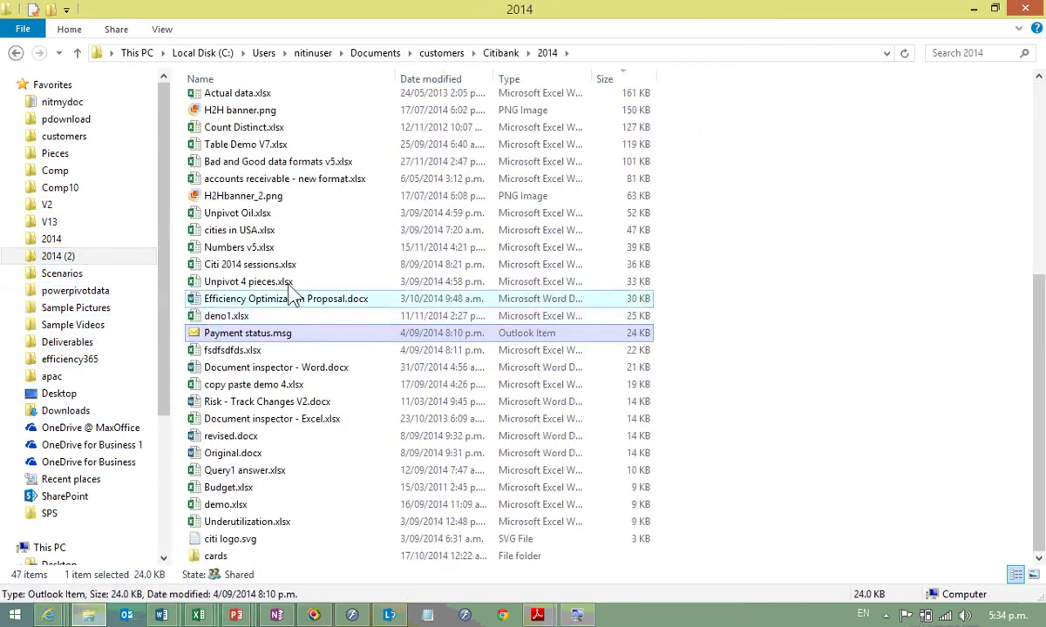
click(286, 80)
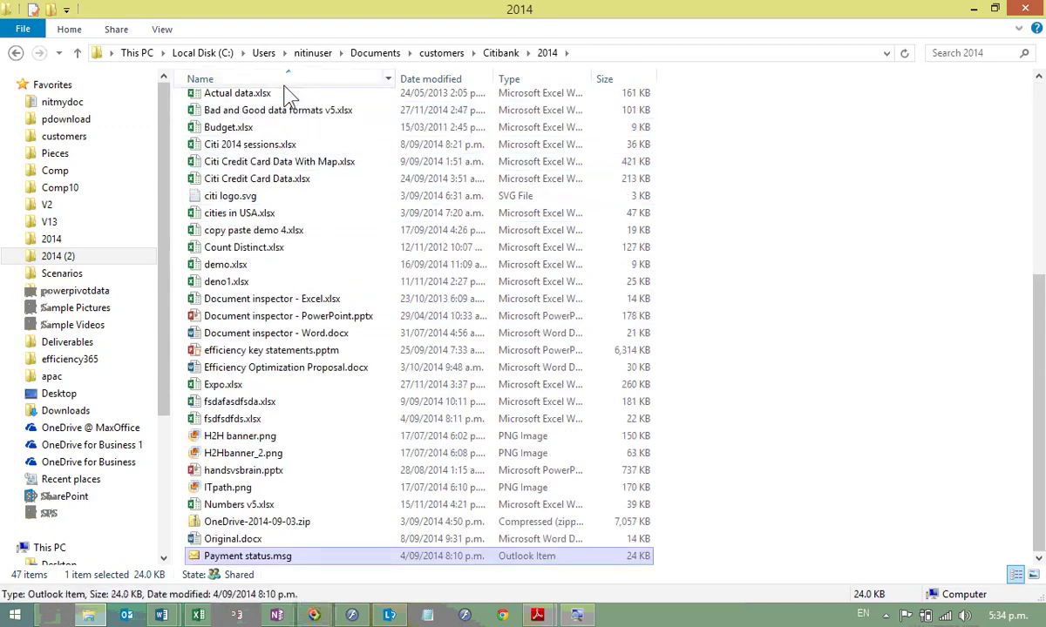
key(p)
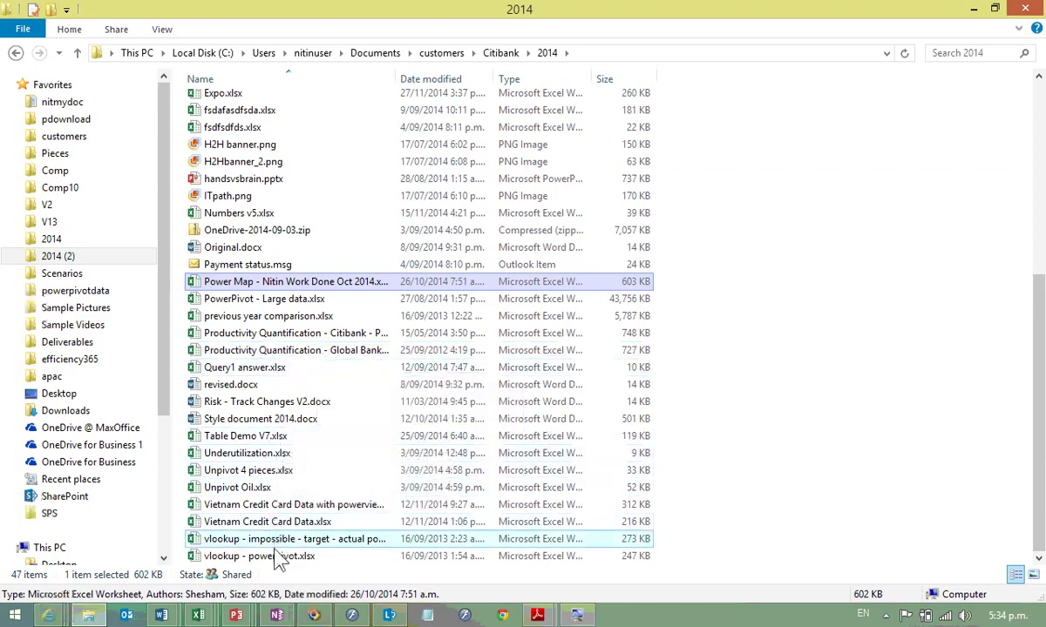
Step: Open vlookup - powerpivot.xlsx and review the Data, Product master and Country Master sheets
double_click(276, 561)
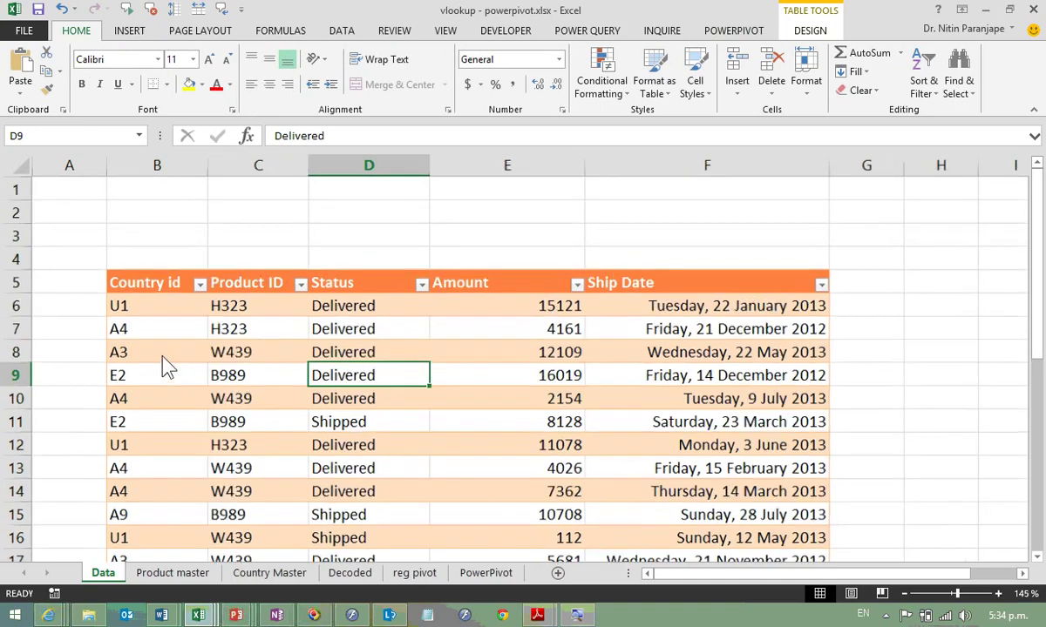
ctrl+scroll(87, 304, up, 5)
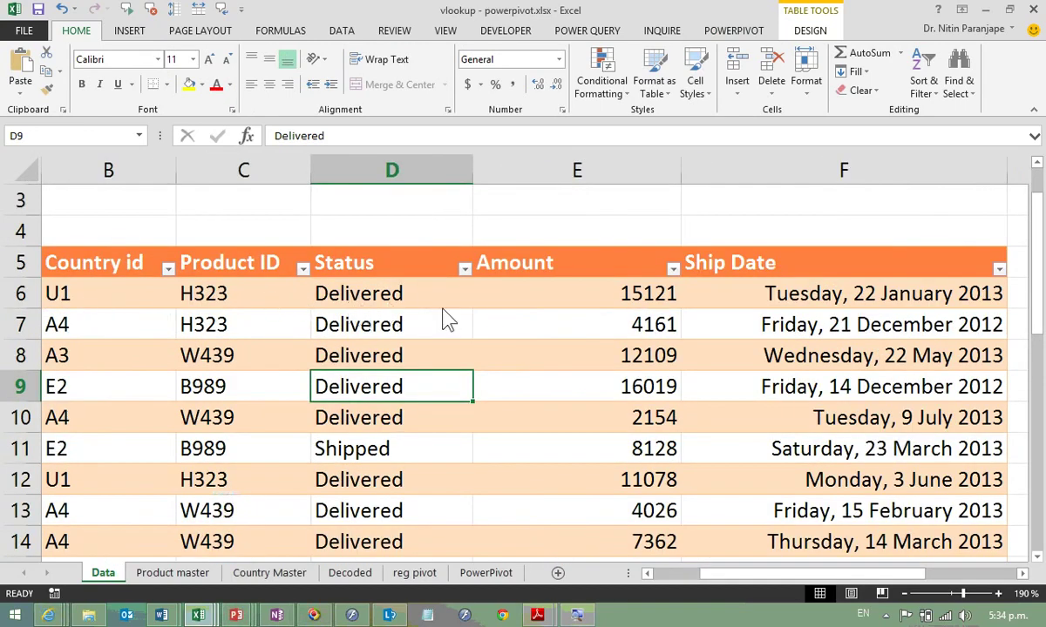
click(379, 300)
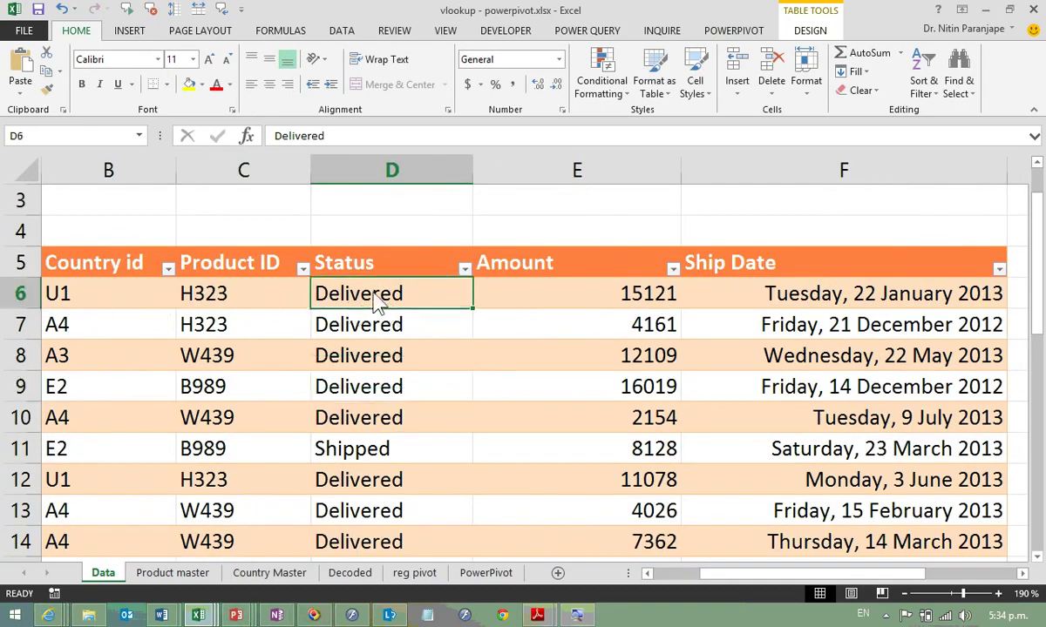
click(248, 303)
click(111, 300)
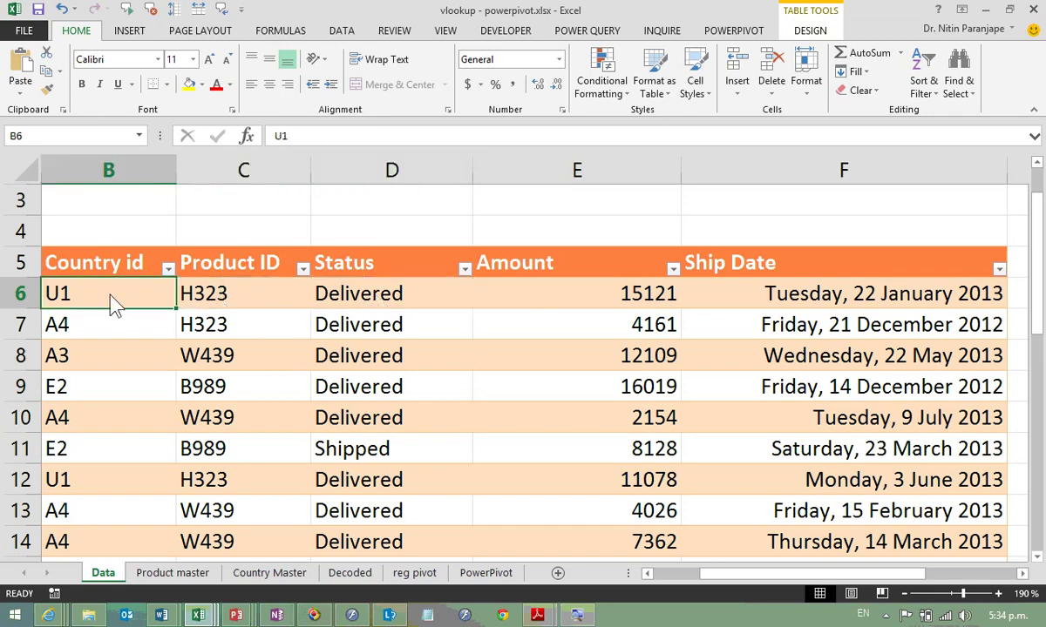
click(197, 575)
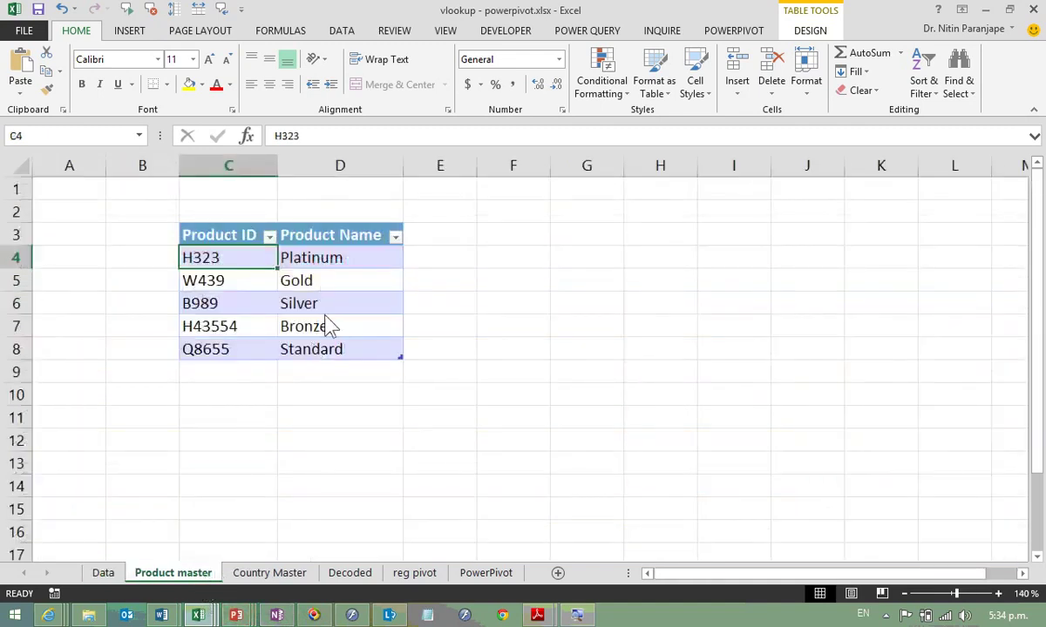
ctrl+scroll(305, 224, up, 3)
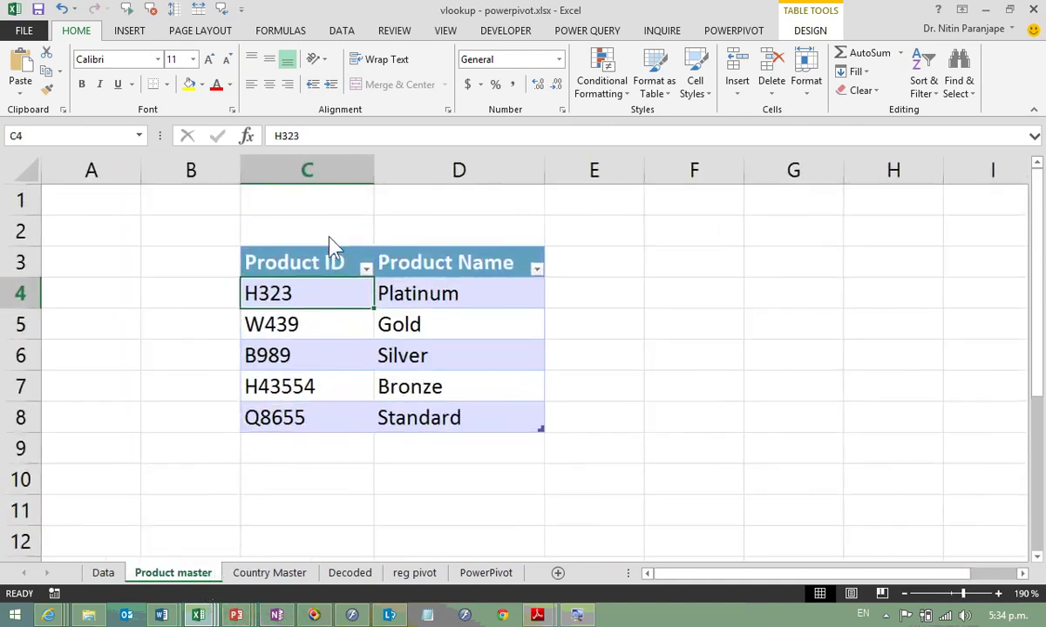
click(266, 574)
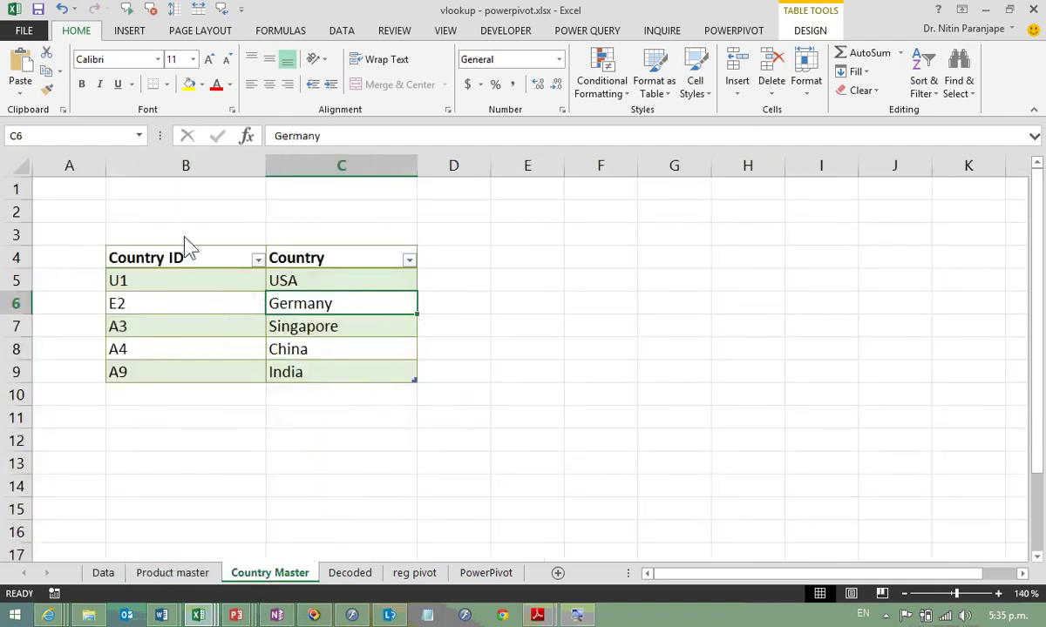
click(106, 575)
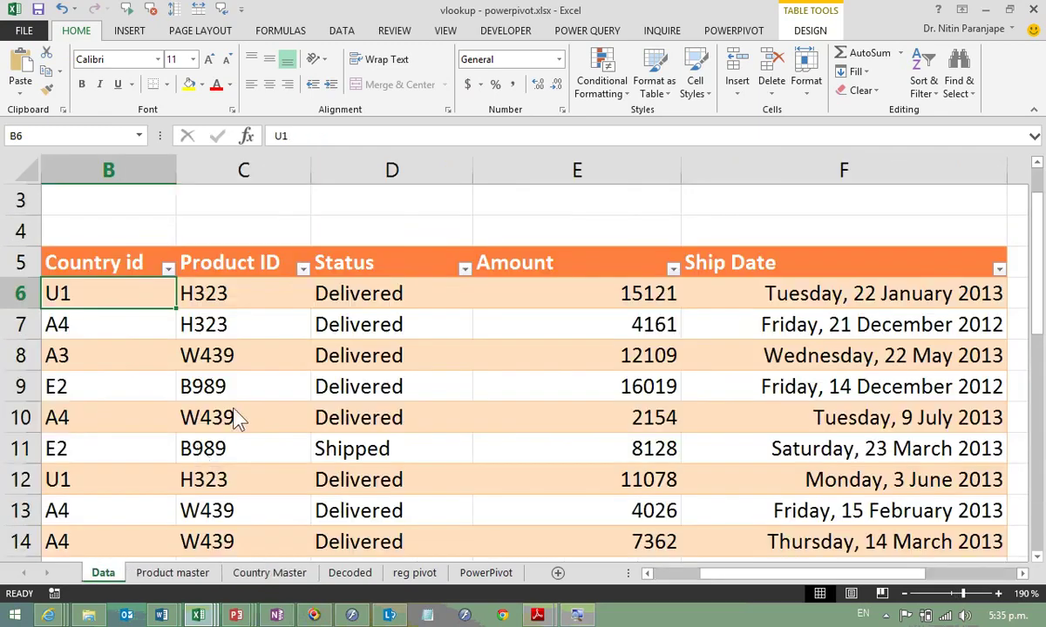
Step: Insert an empty Column1 before Product ID on the Data sheet
click(239, 419)
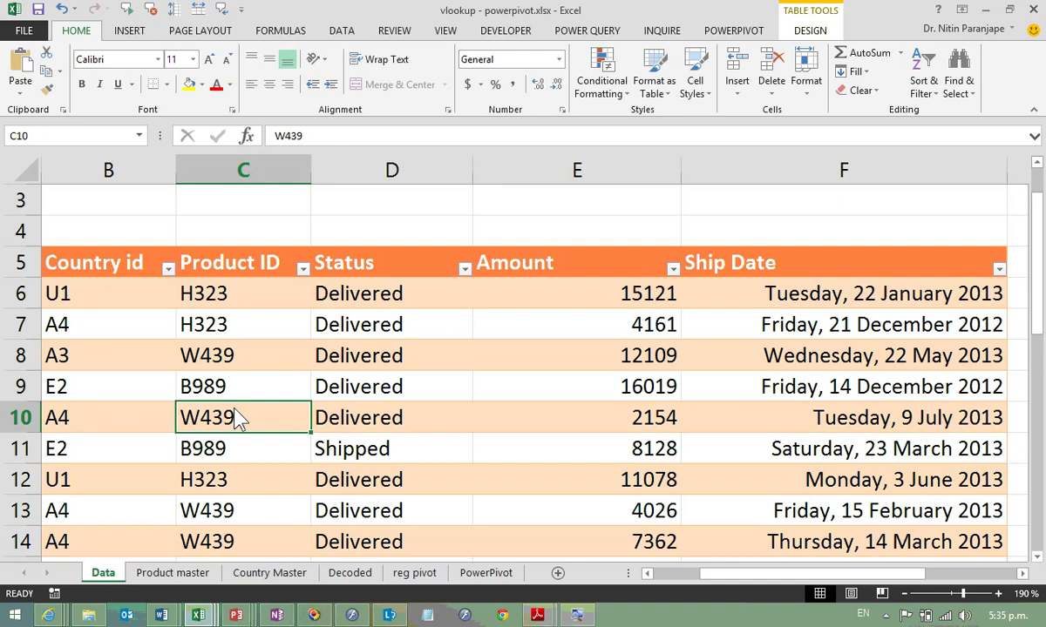
right_click(224, 179)
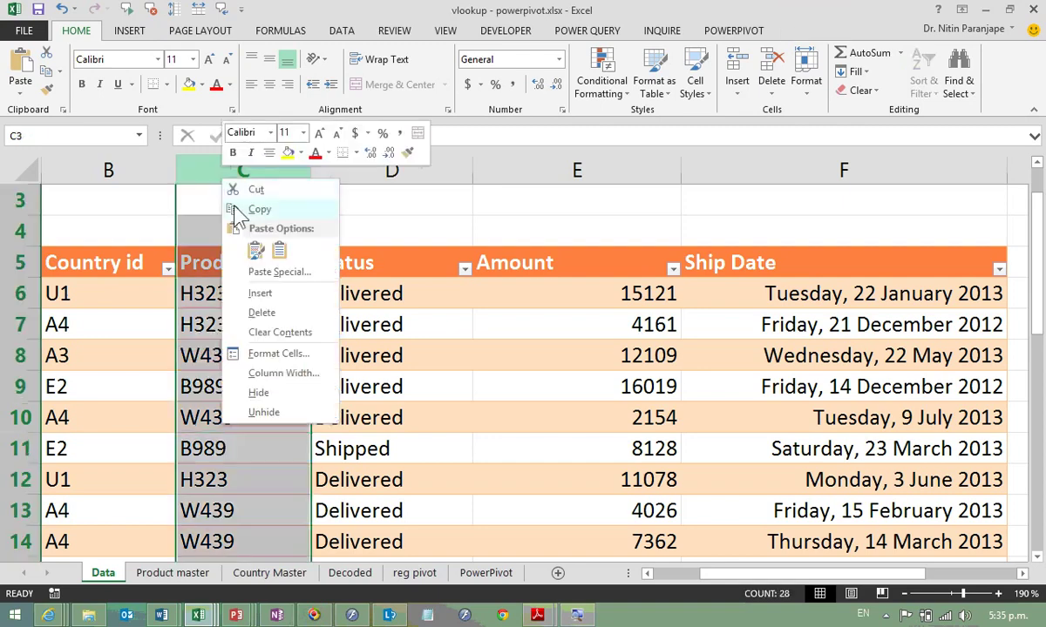
click(261, 294)
click(229, 295)
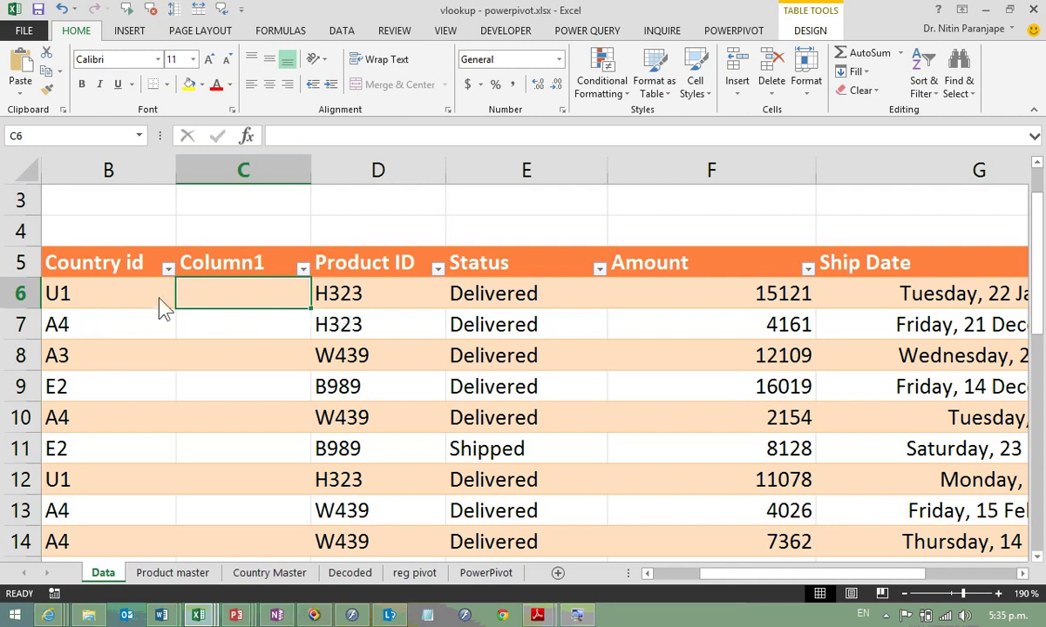
click(120, 278)
click(229, 303)
Step: Close vlookup - powerpivot.xlsx and Book1 without saving, then sort the folder by size, largest first
key(alt+F4)
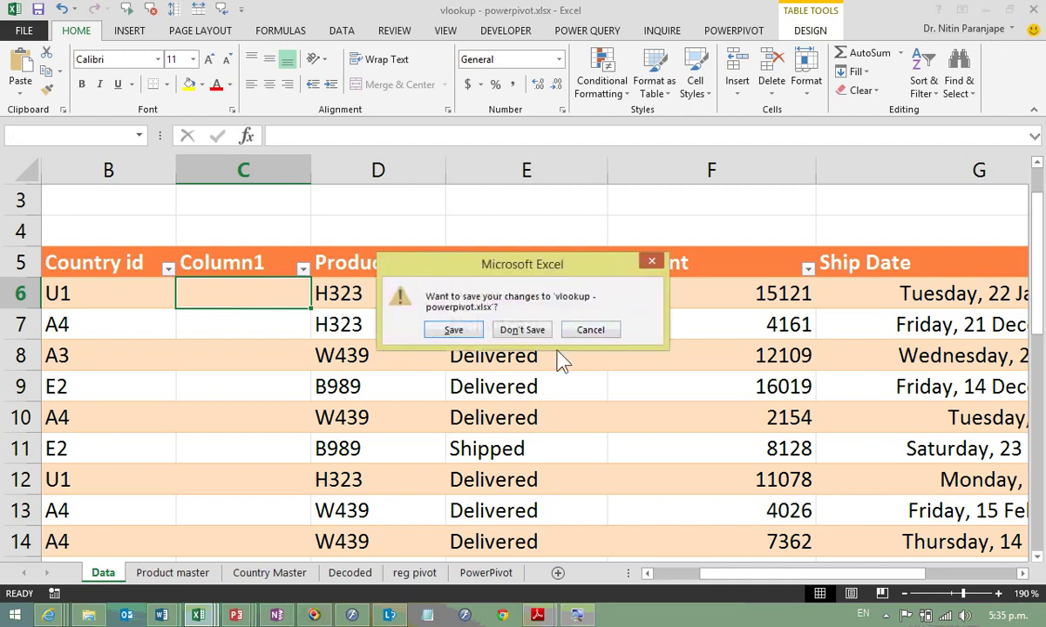
click(523, 332)
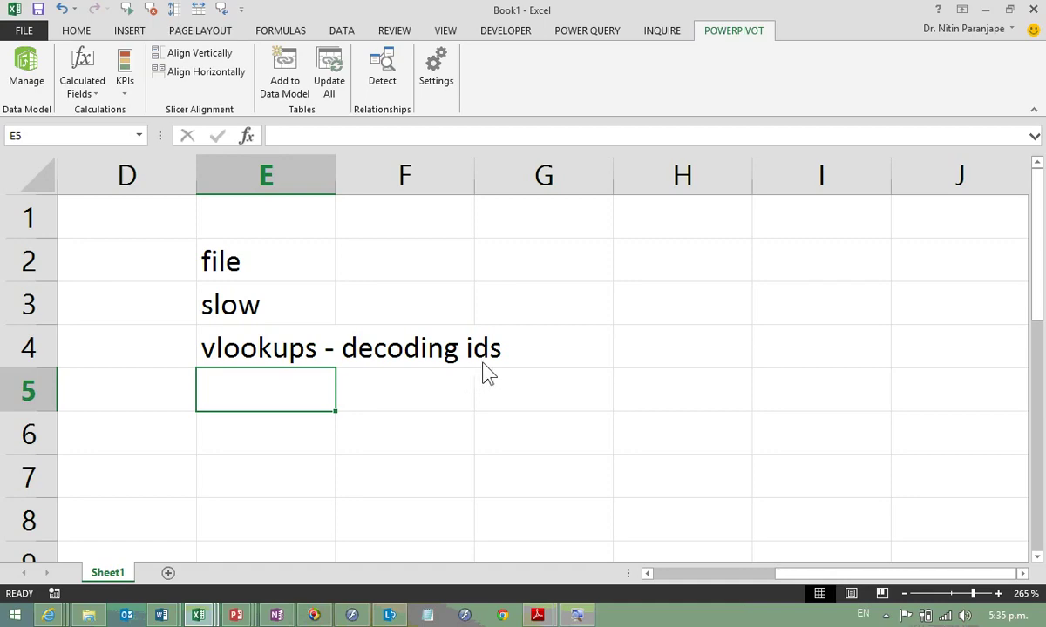
key(alt+f)
key(alt+F4)
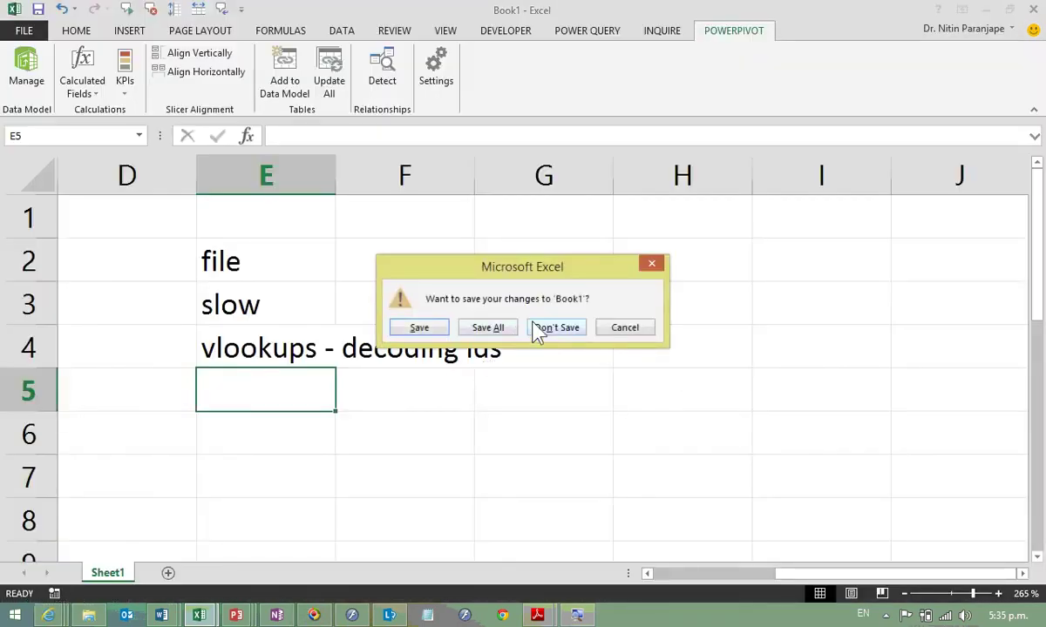
click(538, 333)
click(537, 332)
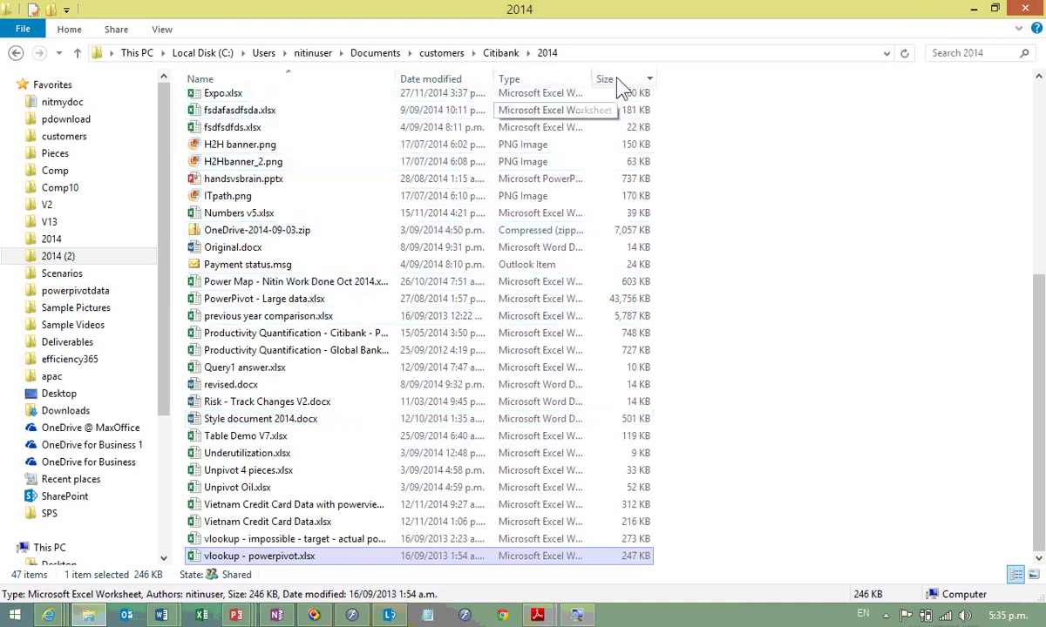
click(605, 80)
Step: Open PowerPivot - Large data.xlsx, move the sales chart below the pivot table, and show the POWERPIVOT ribbon
key(Home)
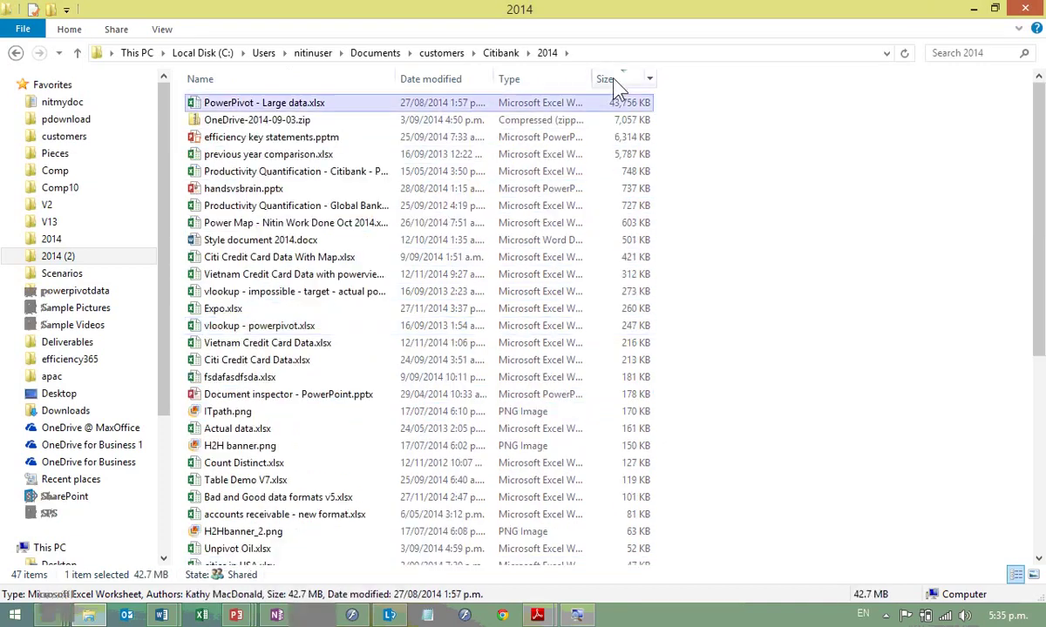
key(Return)
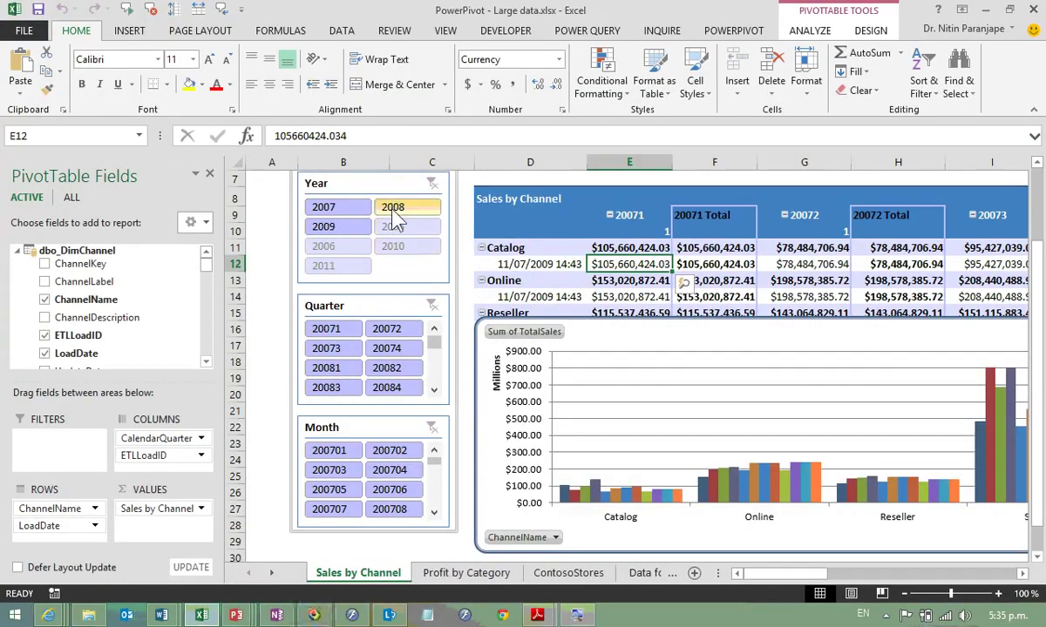
click(605, 366)
drag(606, 366, 592, 423)
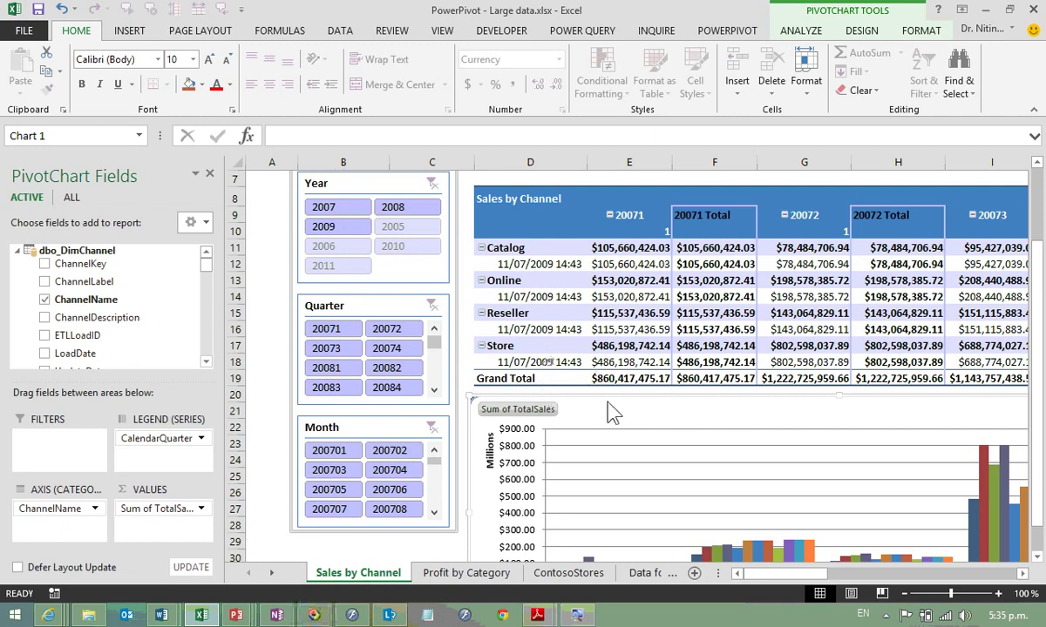
click(731, 35)
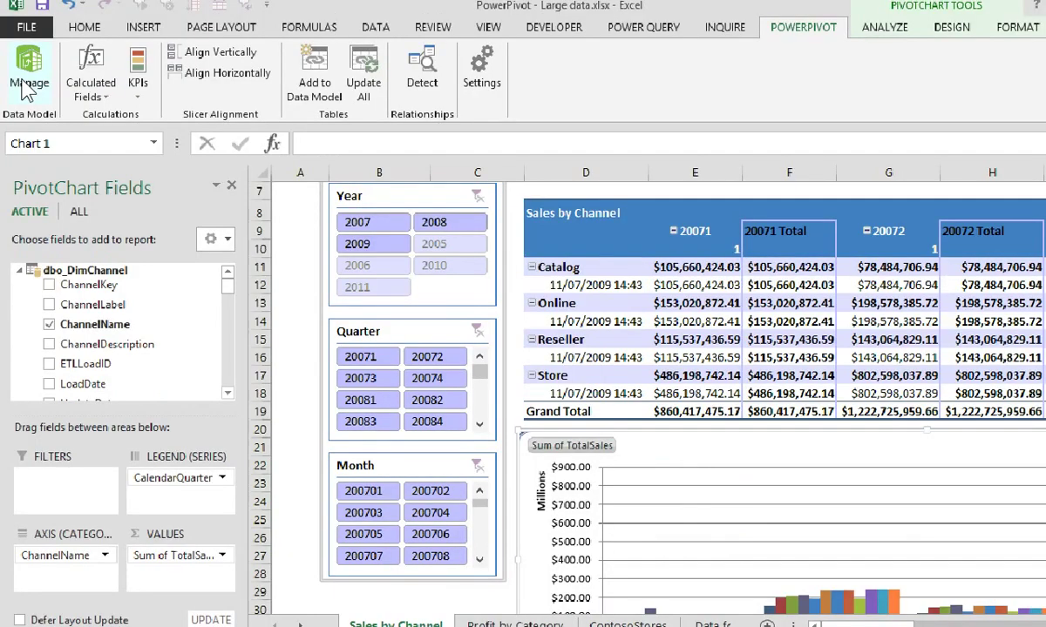
Step: Open the data model via Manage and restore and widen the Power Pivot window
click(24, 83)
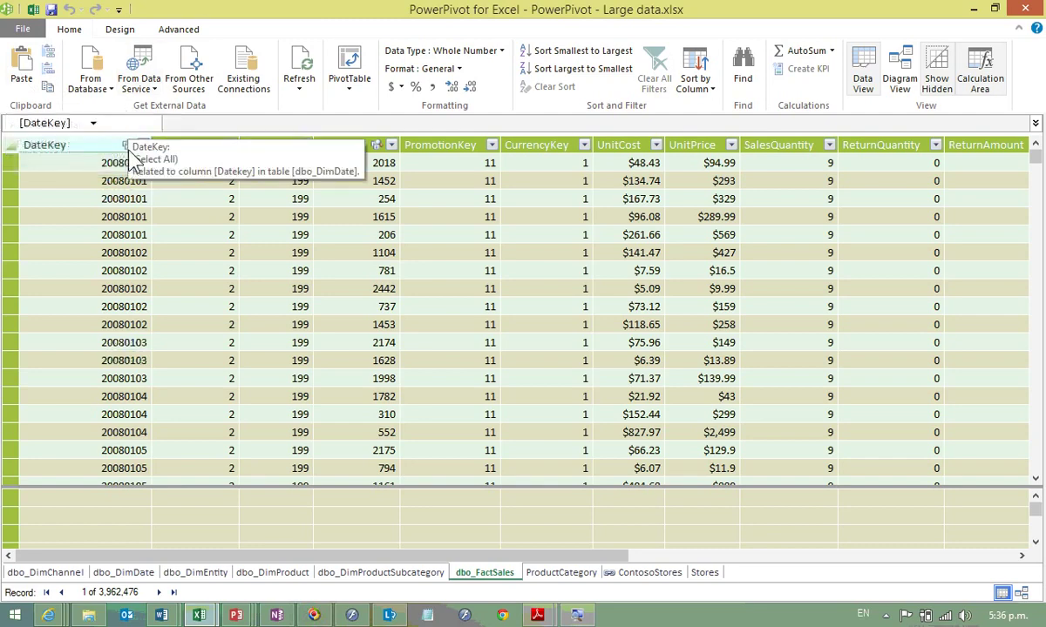
key(super+Down)
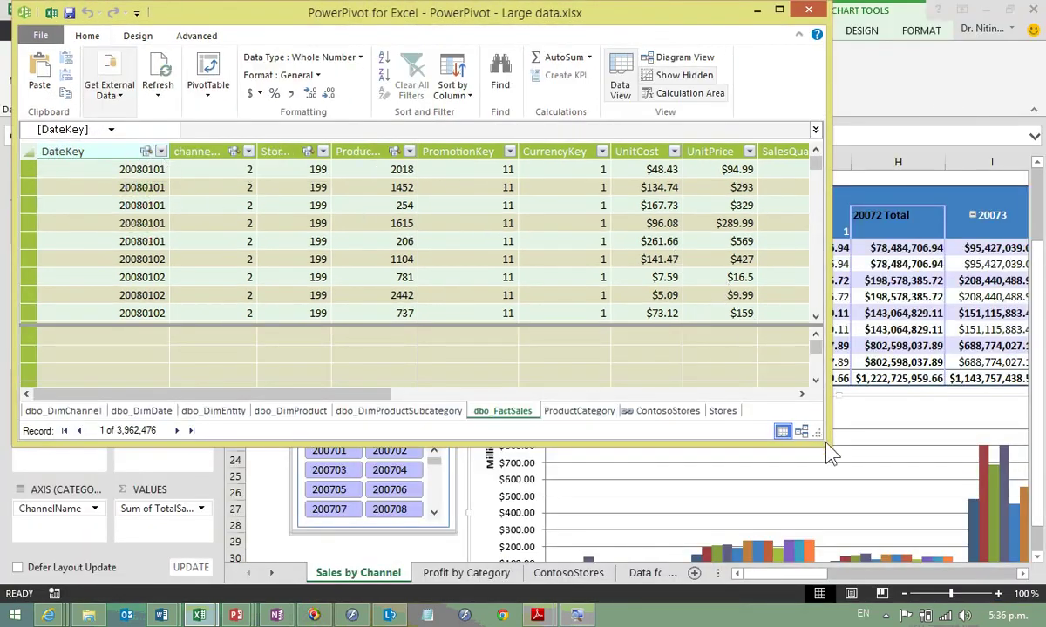
drag(828, 450, 1043, 451)
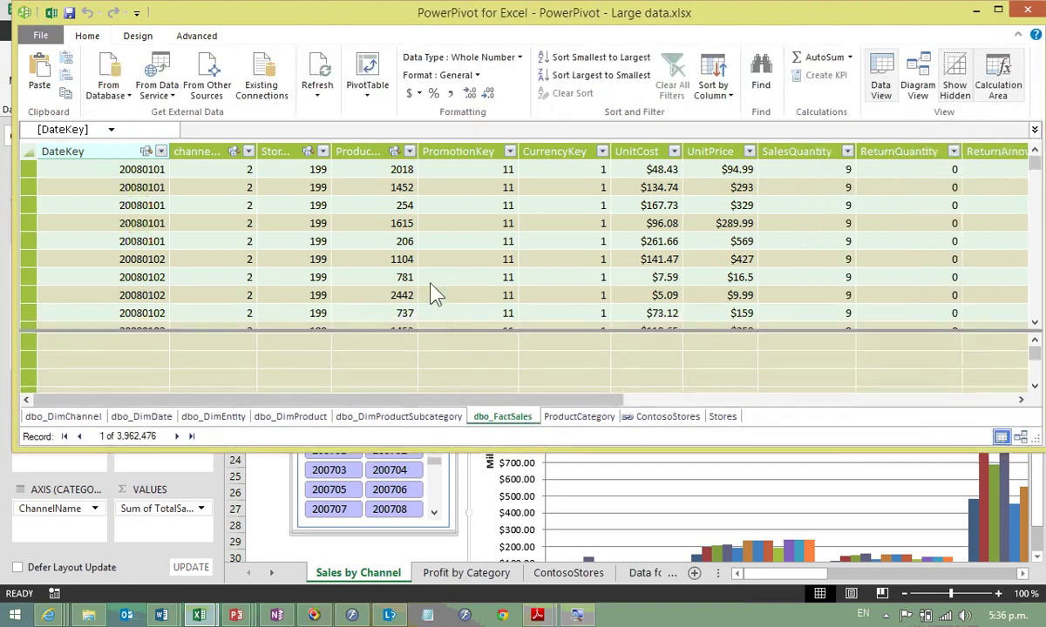
click(374, 230)
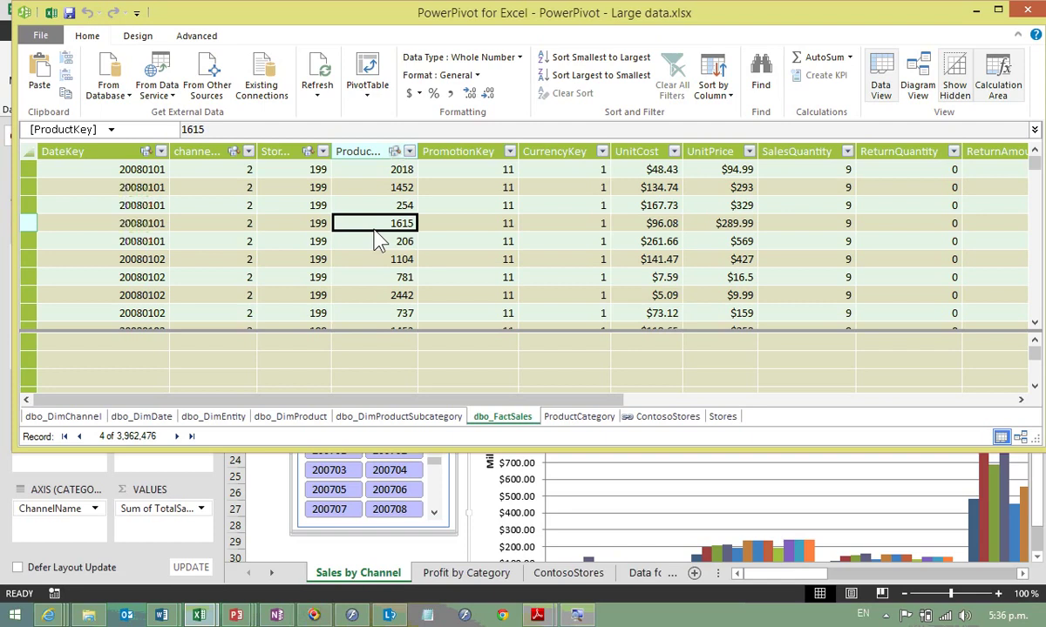
Step: Browse the DimChannel, DimDate, DimEntity, DimProduct and DimProductSubcategory tables, returning to dbo_FactSales
click(70, 416)
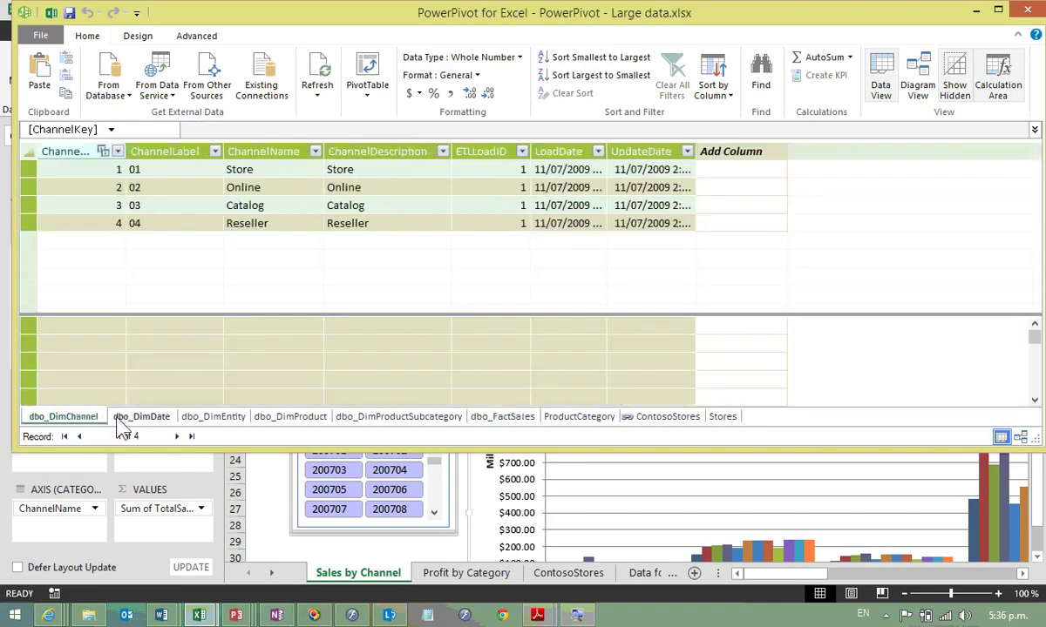
click(149, 418)
click(212, 416)
click(289, 417)
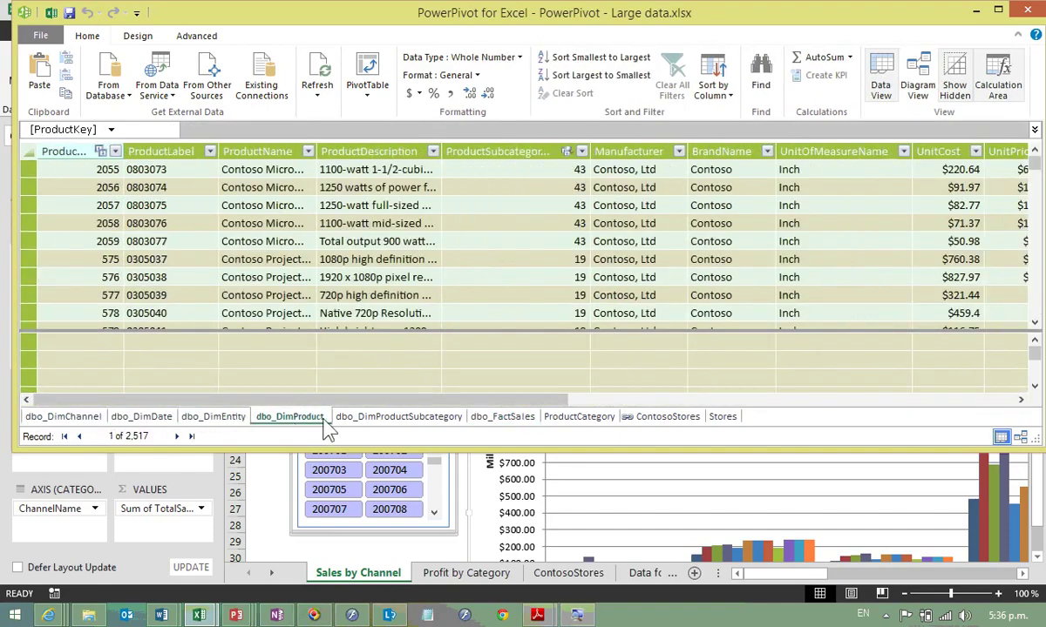
click(366, 423)
click(504, 422)
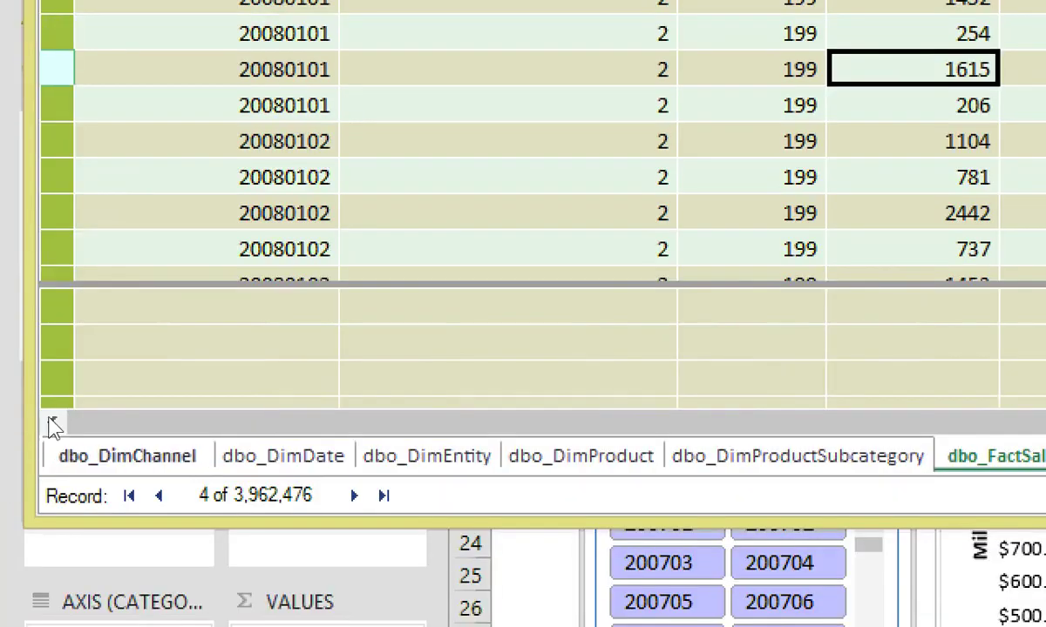
click(66, 543)
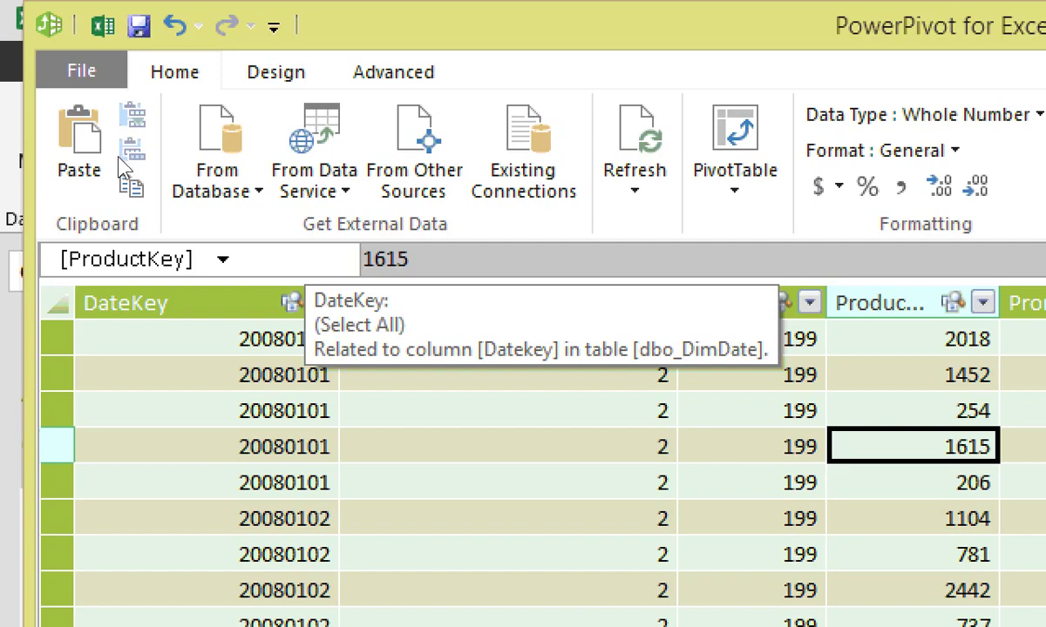
Step: Relate dbo_FactSales's DateKey column to the dbo_DimChannel lookup table on ChannelKey
right_click(236, 302)
click(348, 315)
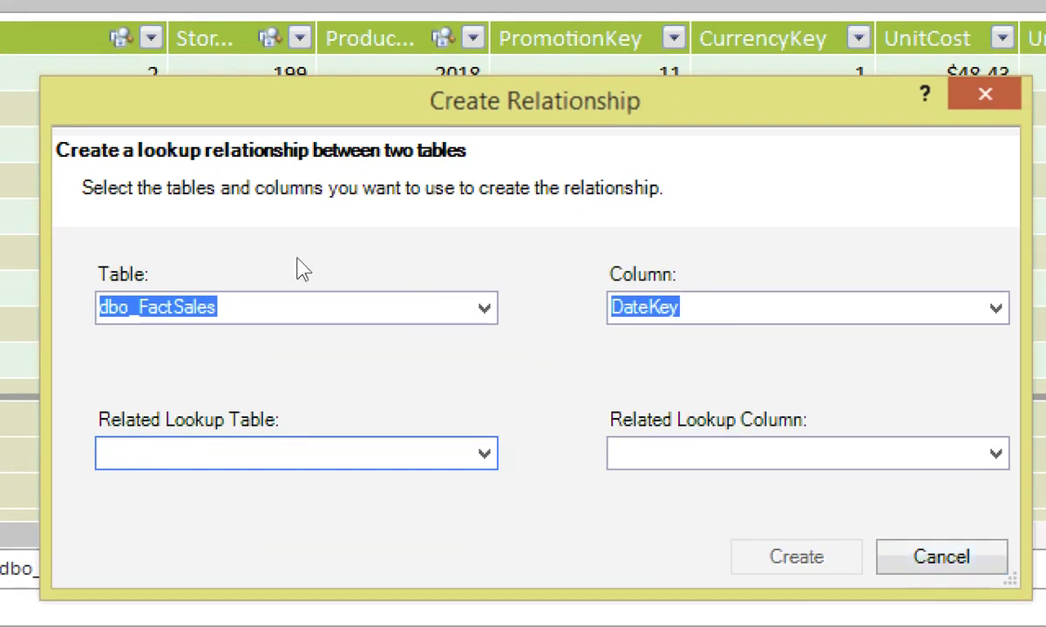
key(alt+Down)
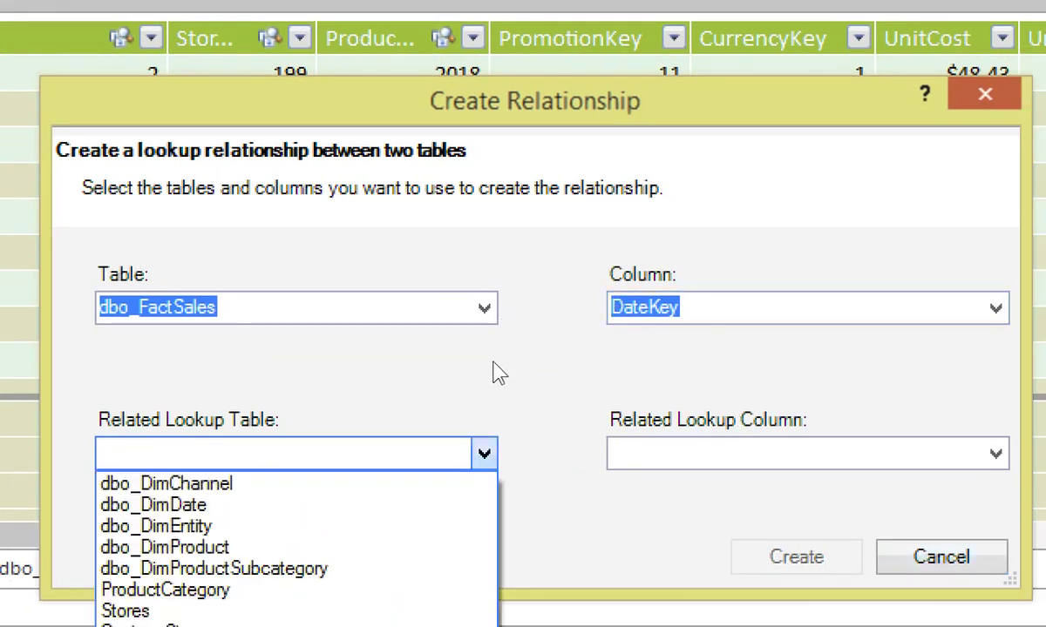
key(Return)
key(Tab)
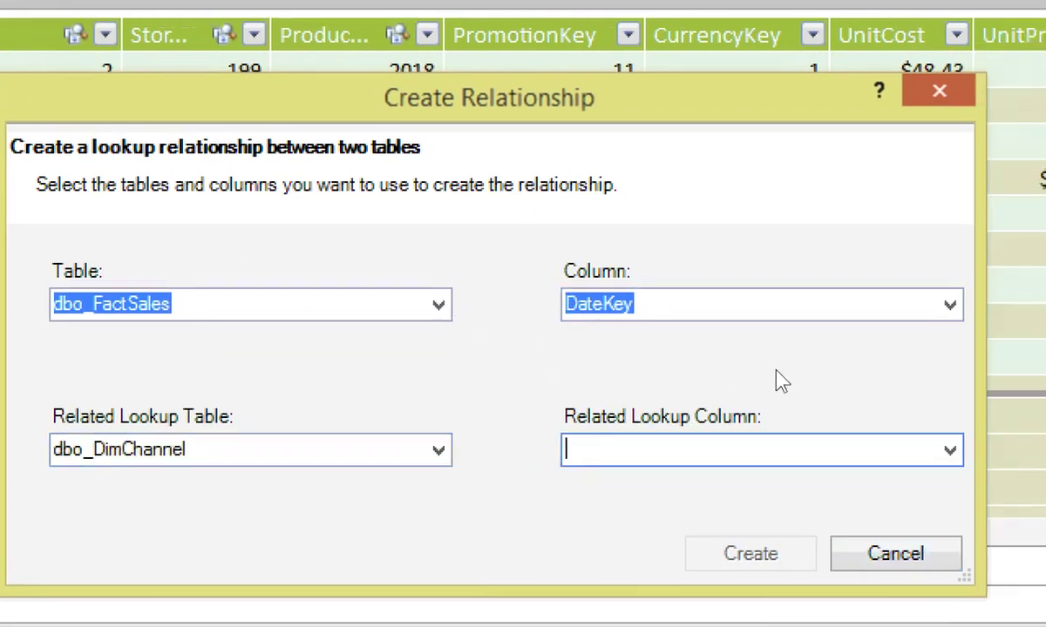
key(alt+Down)
key(Down)
key(Return)
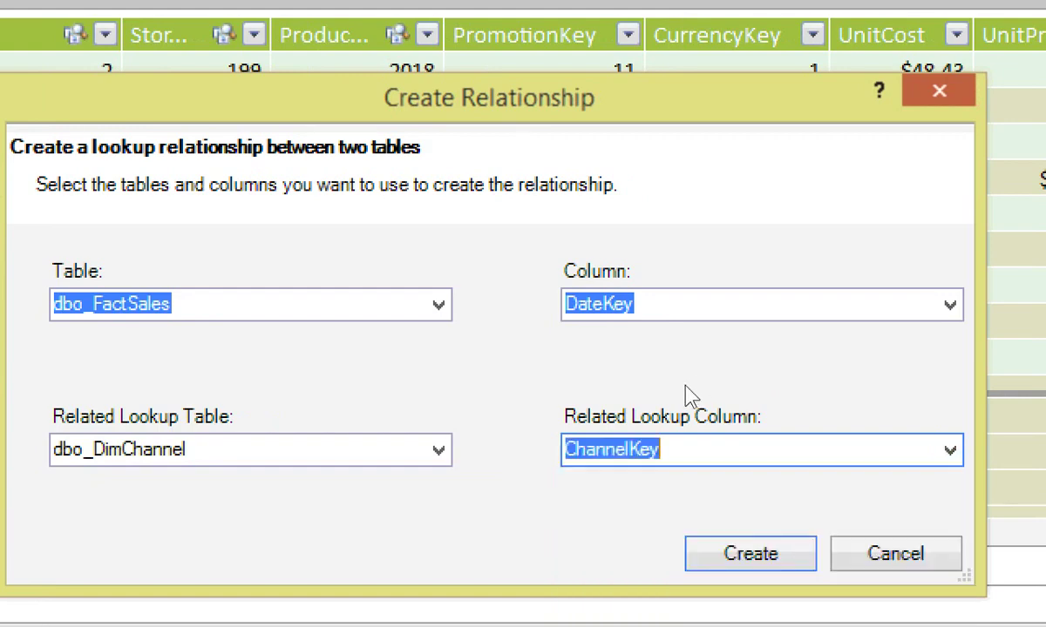
key(Return)
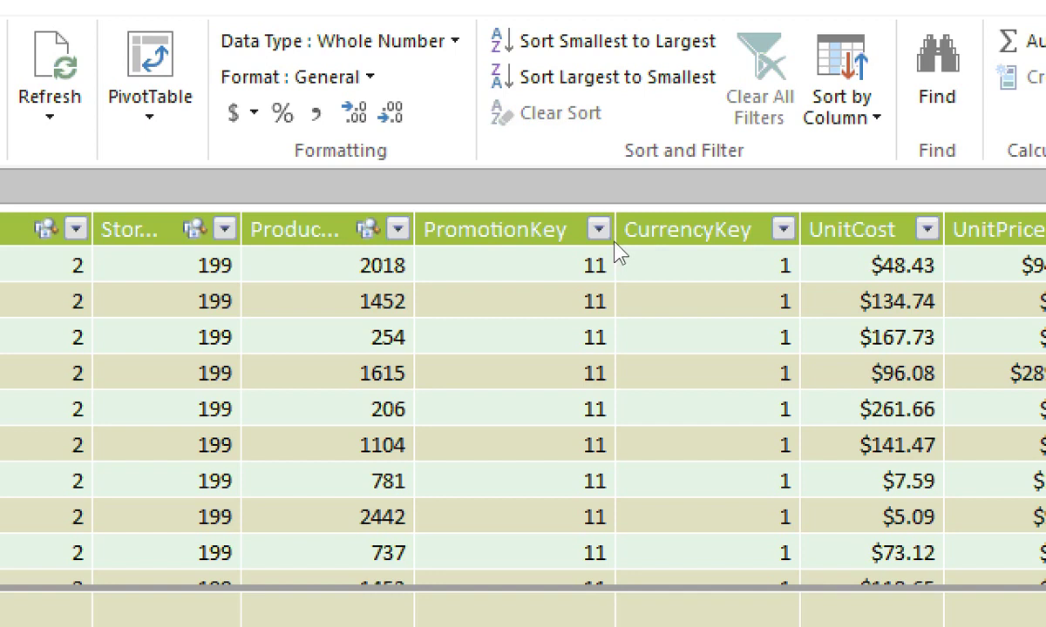
Step: Maximize Power Pivot, drag dbo_DimProduct up-left in Diagram View, then return to Data View
key(alt+space)
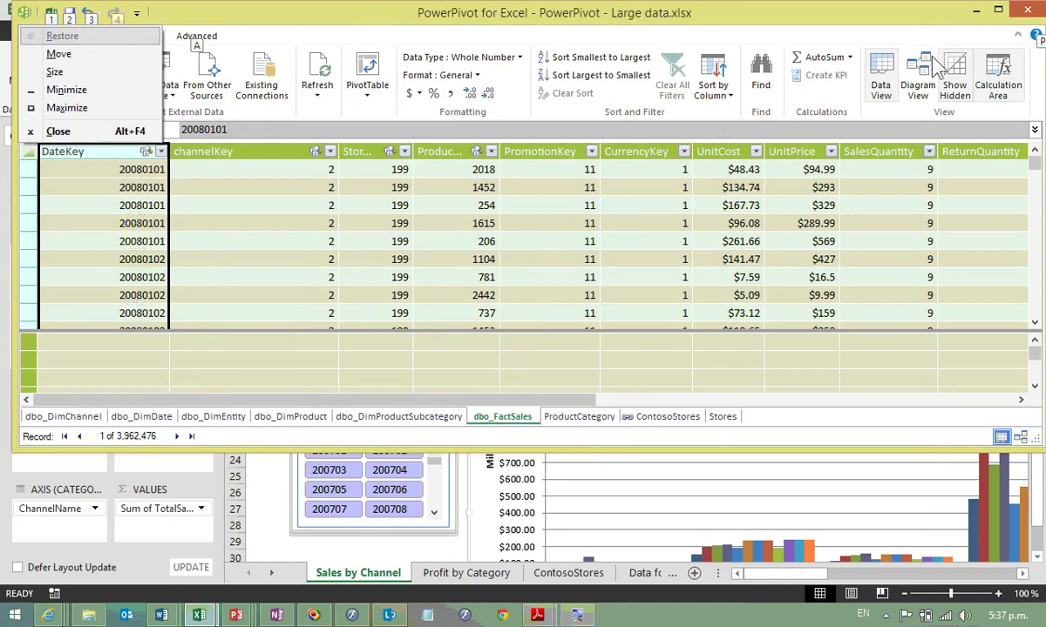
click(917, 83)
click(917, 84)
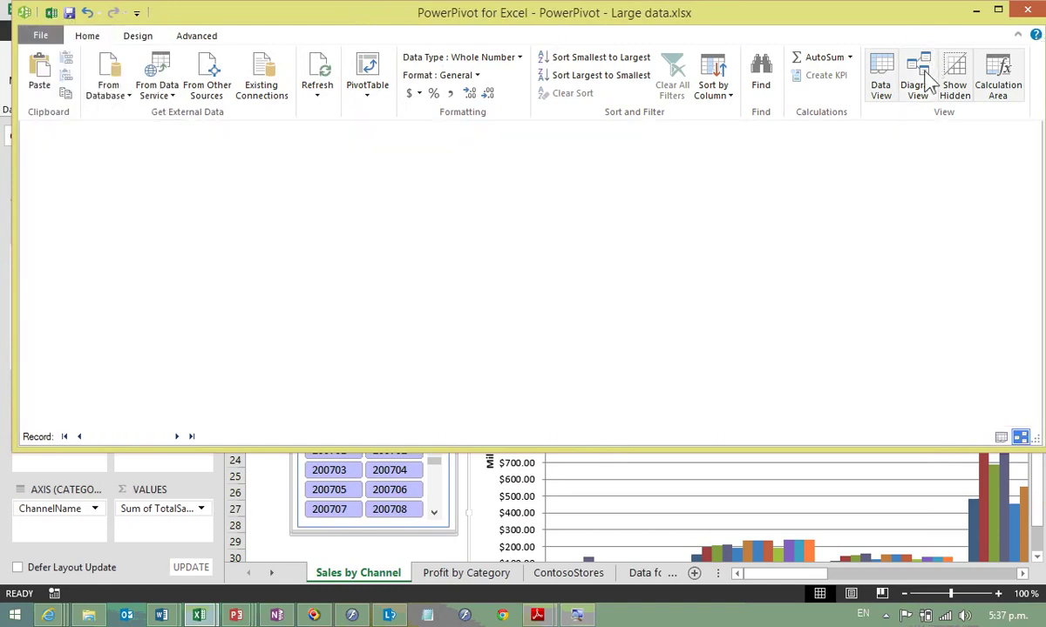
key(alt+space)
key(x)
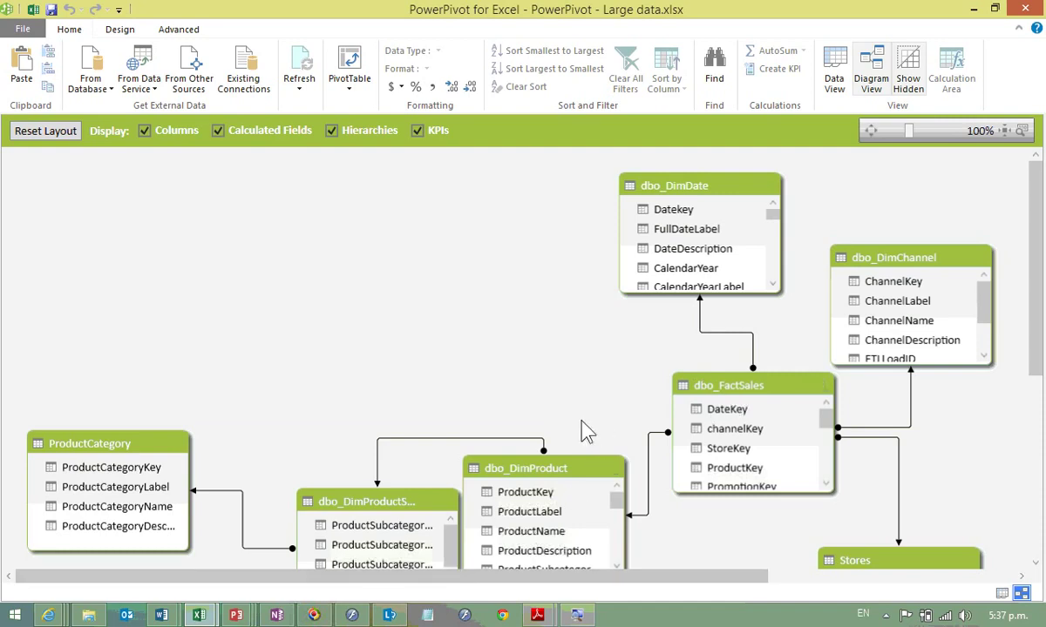
drag(523, 475, 363, 232)
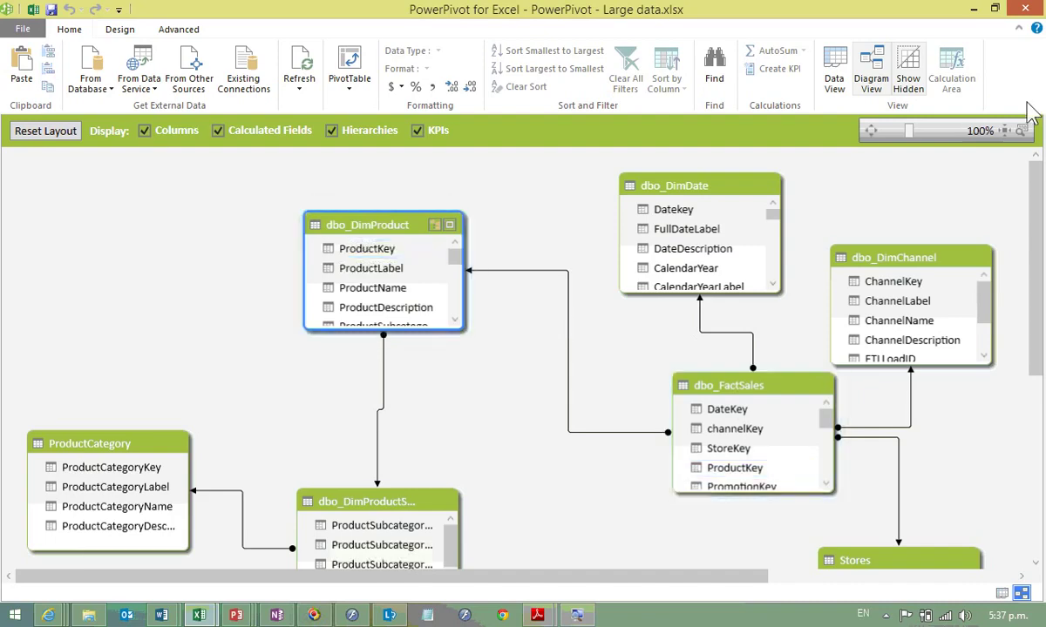
click(833, 75)
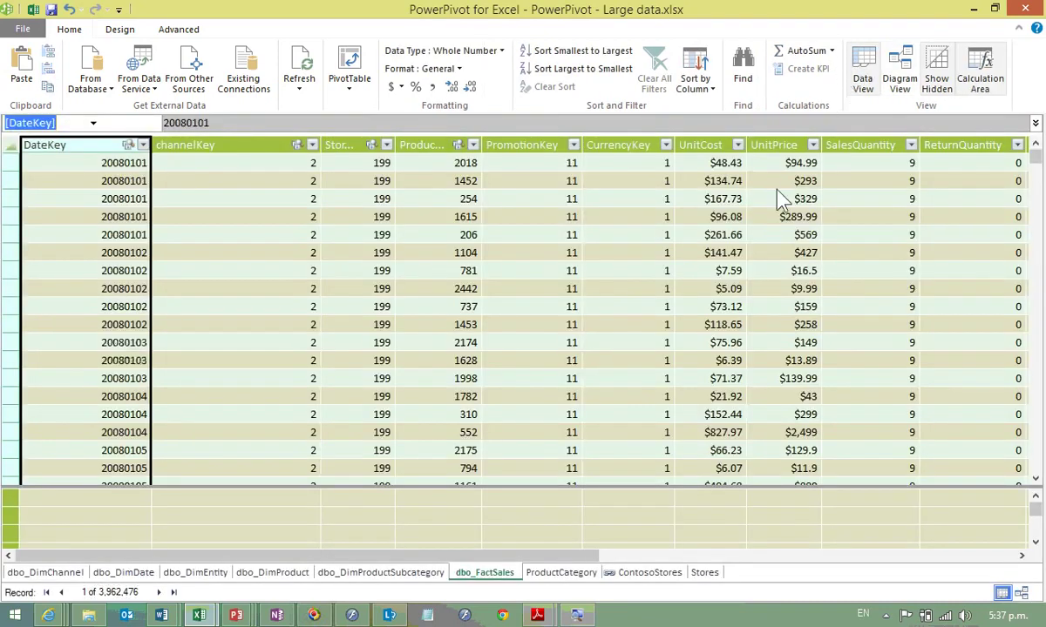
key(super+Down)
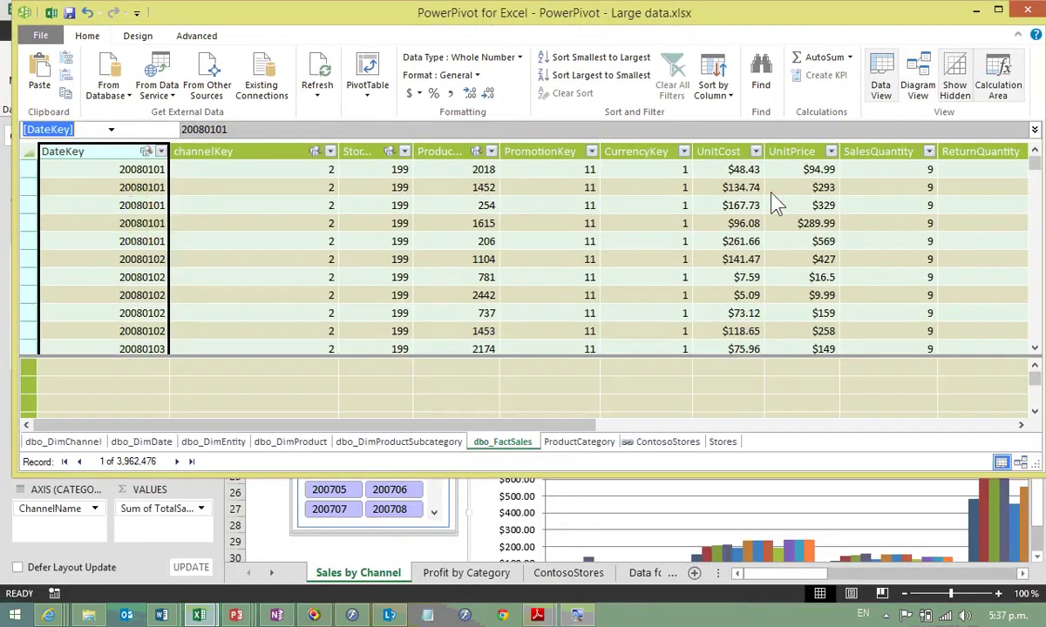
click(61, 443)
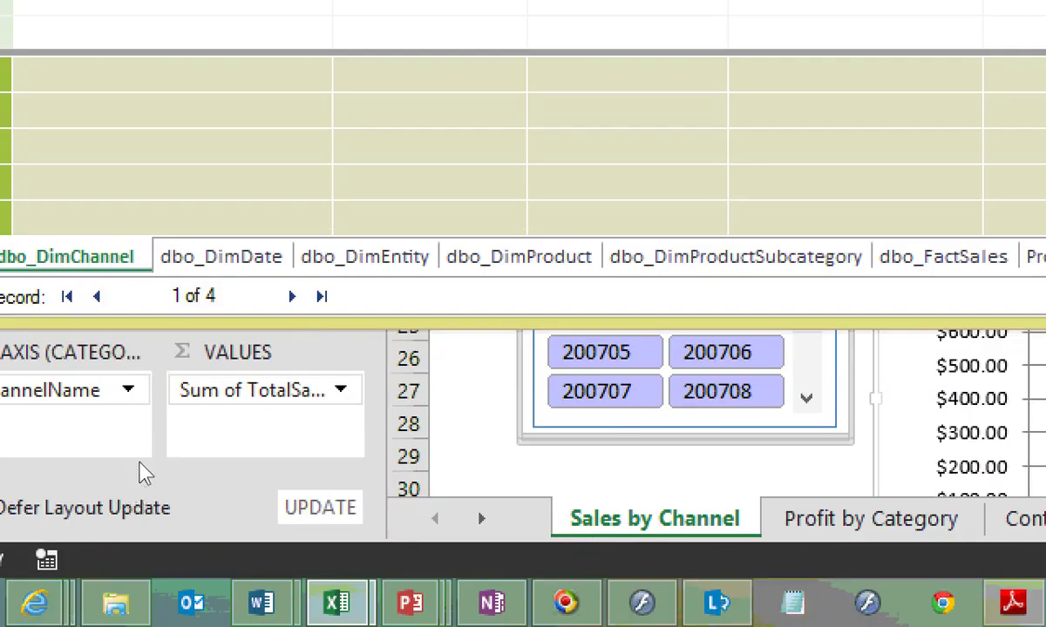
key(ctrl+Page_Down)
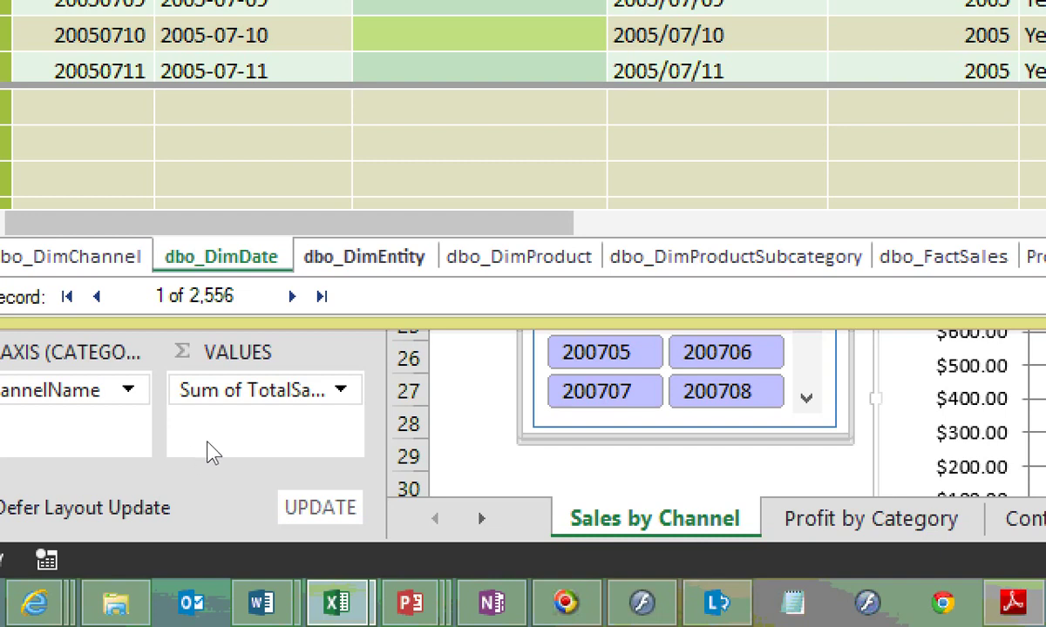
key(ctrl+Page_Down)
key(ctrl+Page_Up)
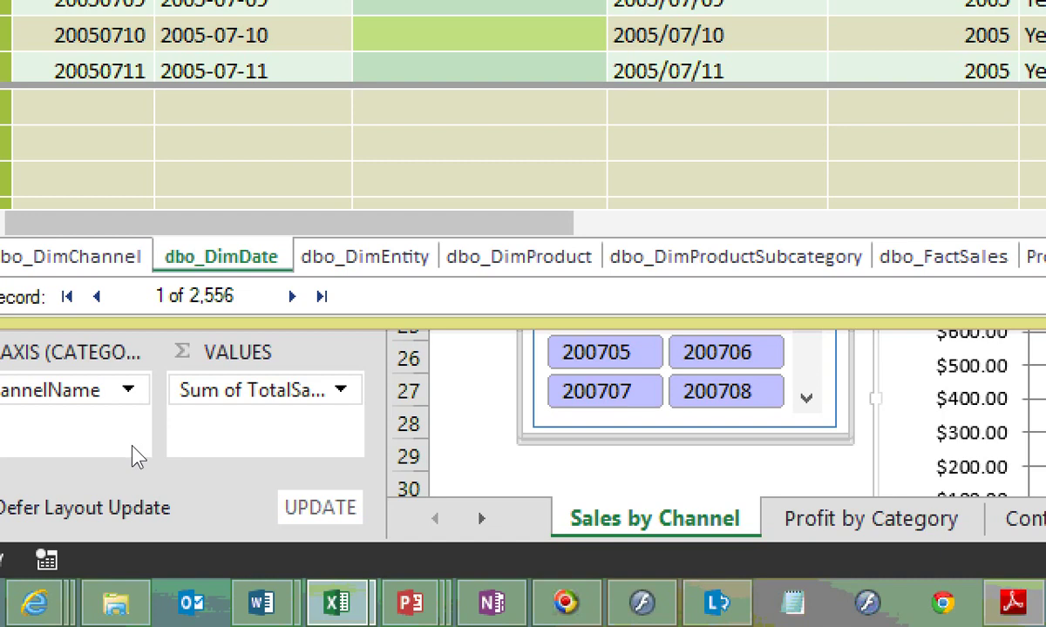
key(ctrl+Page_Down)
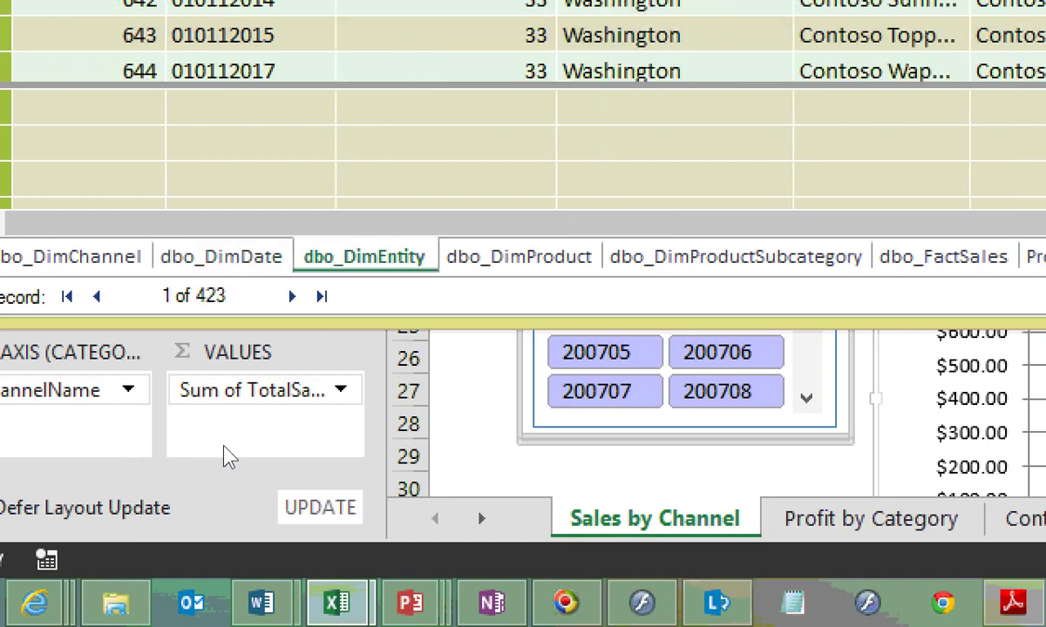
key(ctrl+Page_Down)
key(ctrl+Page_Down)
key(ctrl+Page_Down)
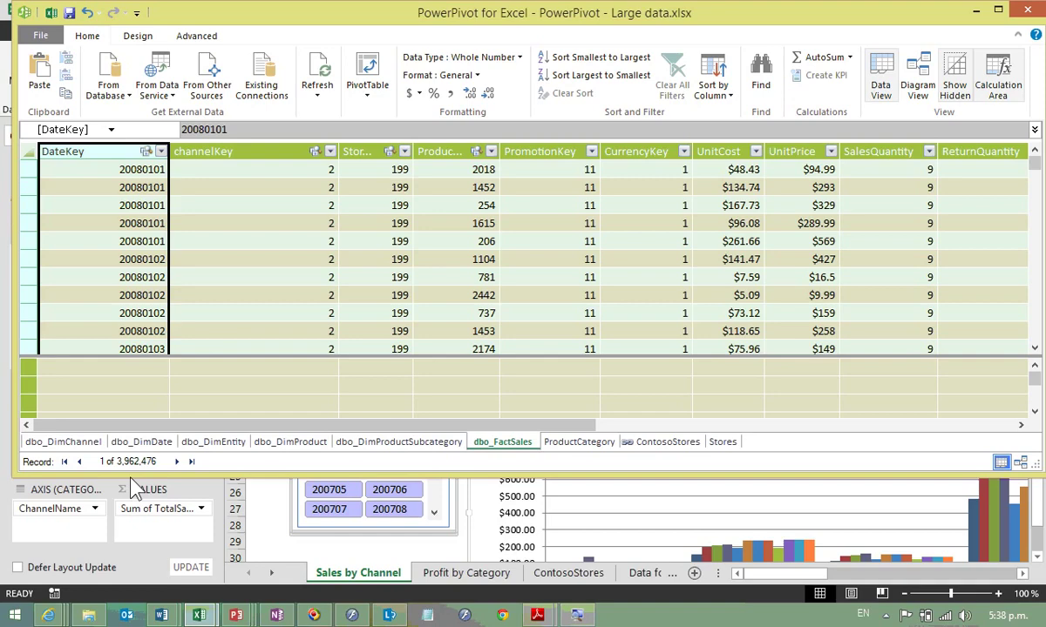
key(super+Up)
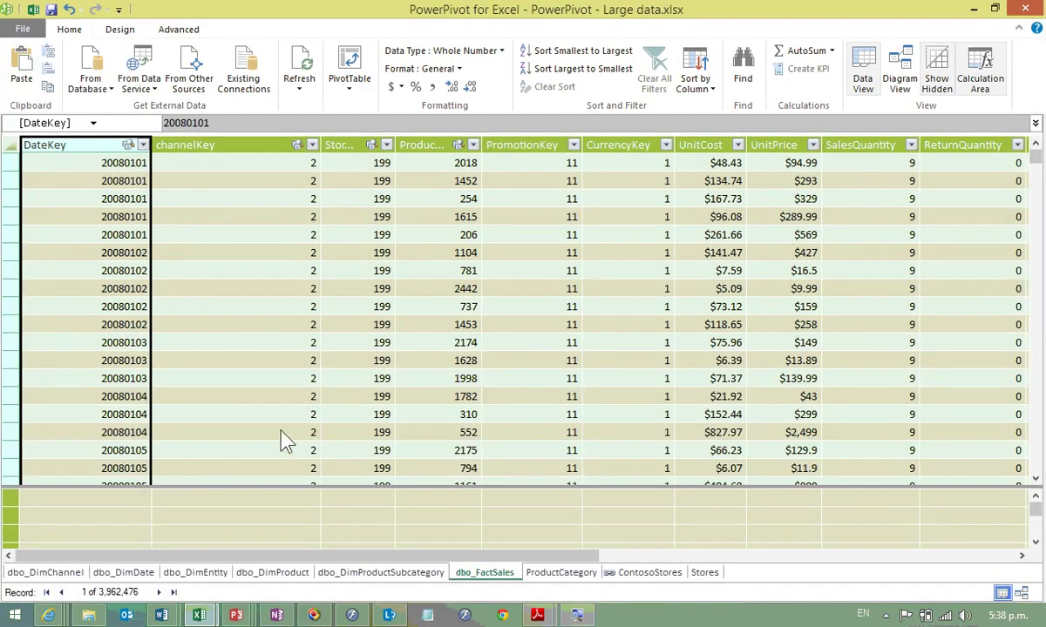
click(281, 432)
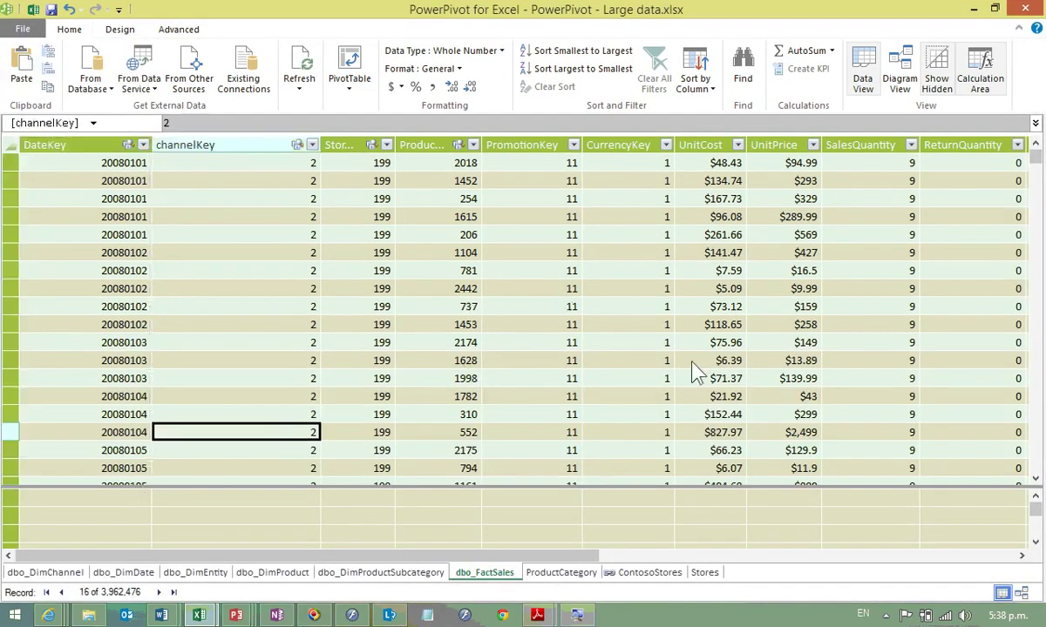
click(350, 66)
Step: Place the PivotTable on a new sheet and list product category names as rows
click(560, 342)
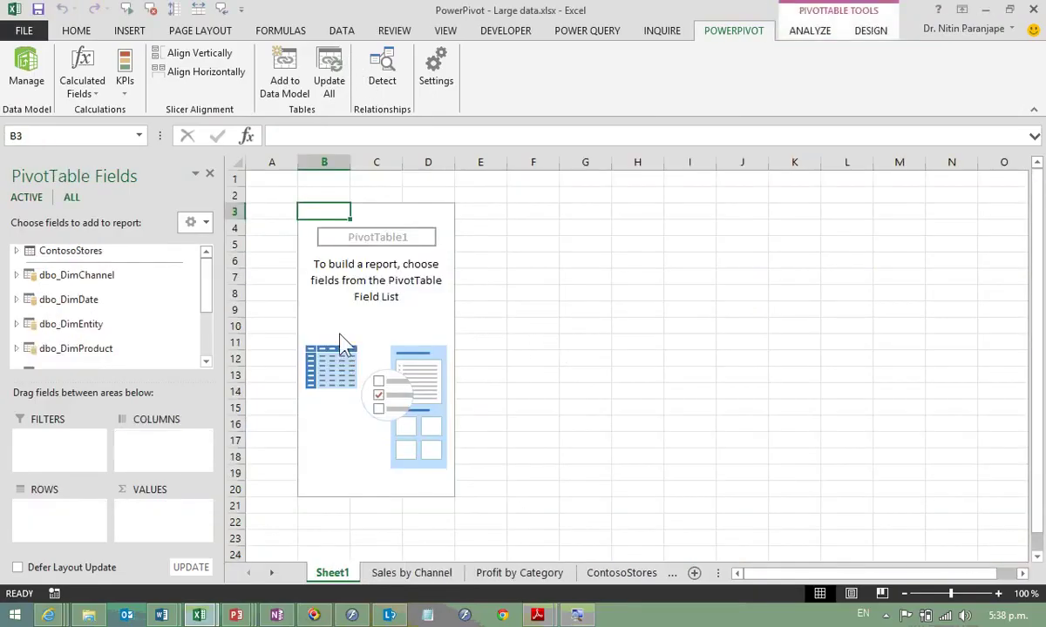
scroll(200, 336, down, 2)
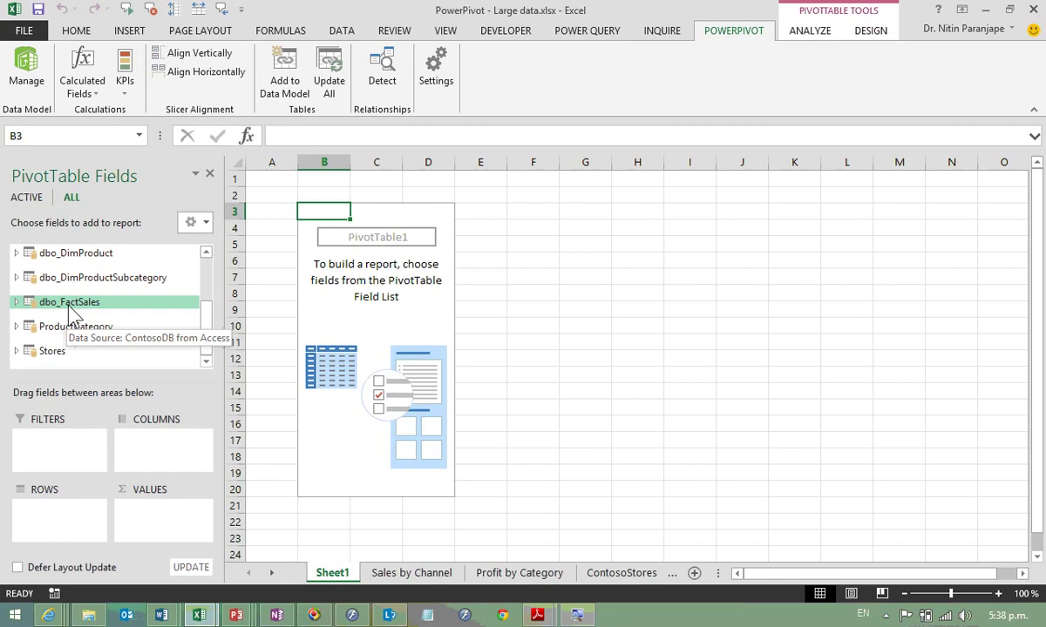
click(17, 328)
drag(96, 340, 66, 527)
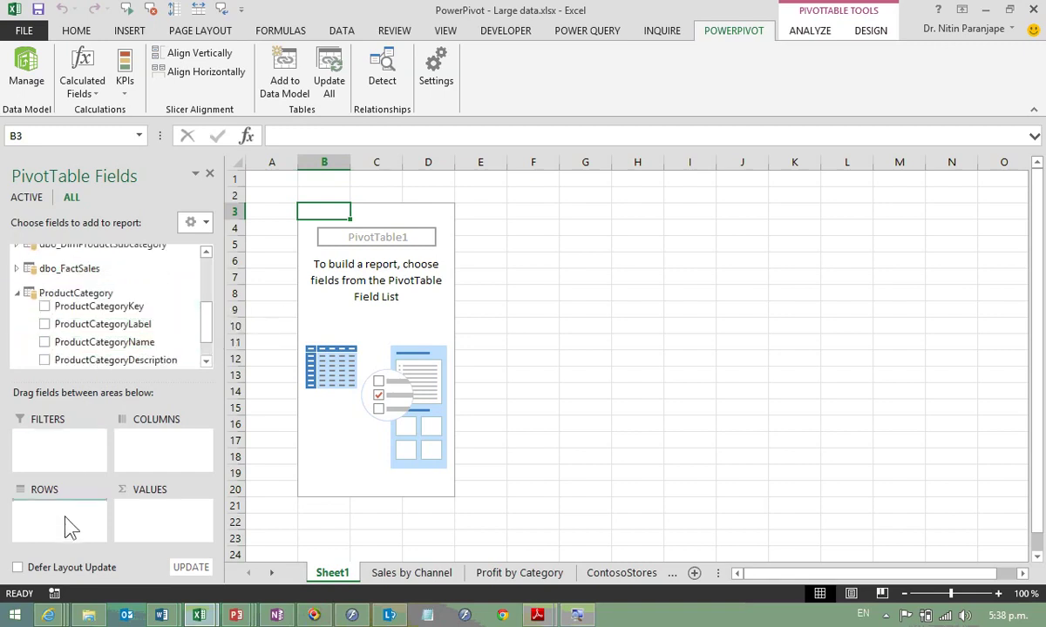
click(207, 292)
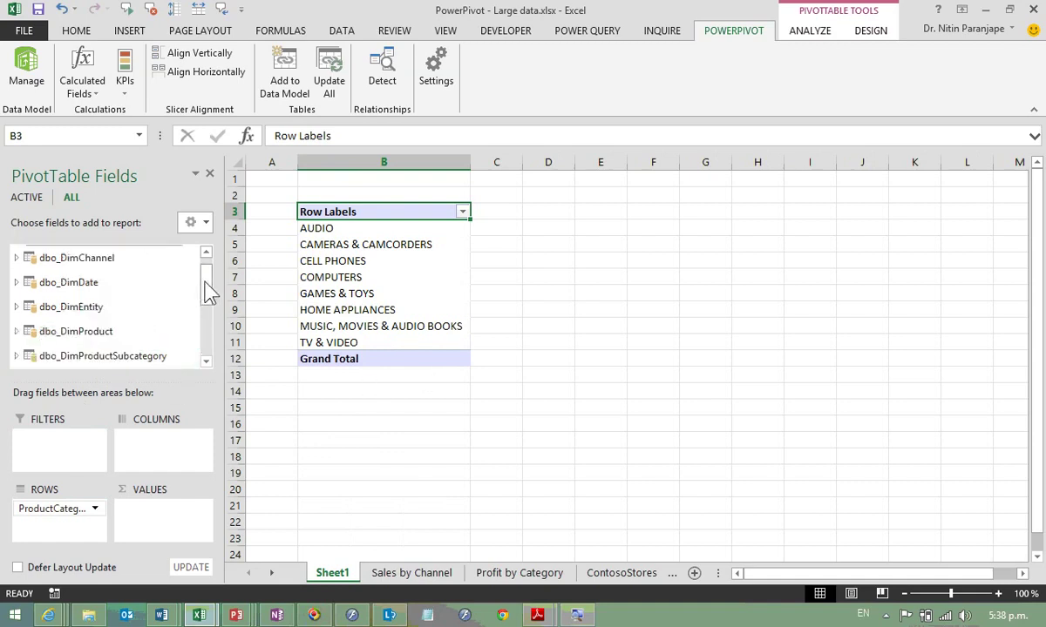
Step: Add ChannelName from dbo_DimChannel to ROWS above the product categories
click(18, 258)
scroll(87, 305, down, 1)
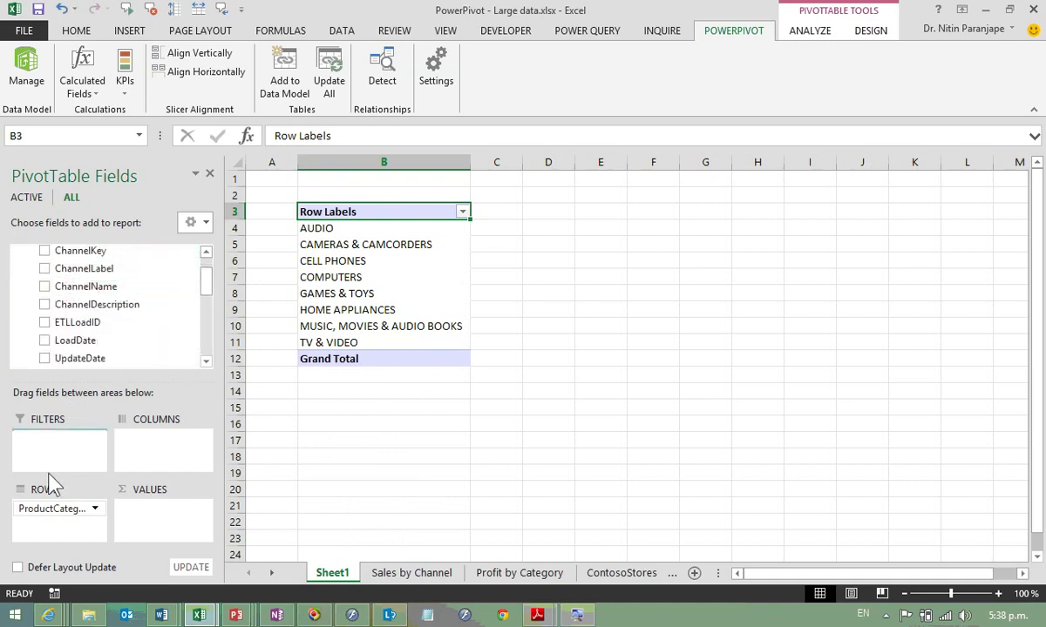
drag(54, 509, 54, 492)
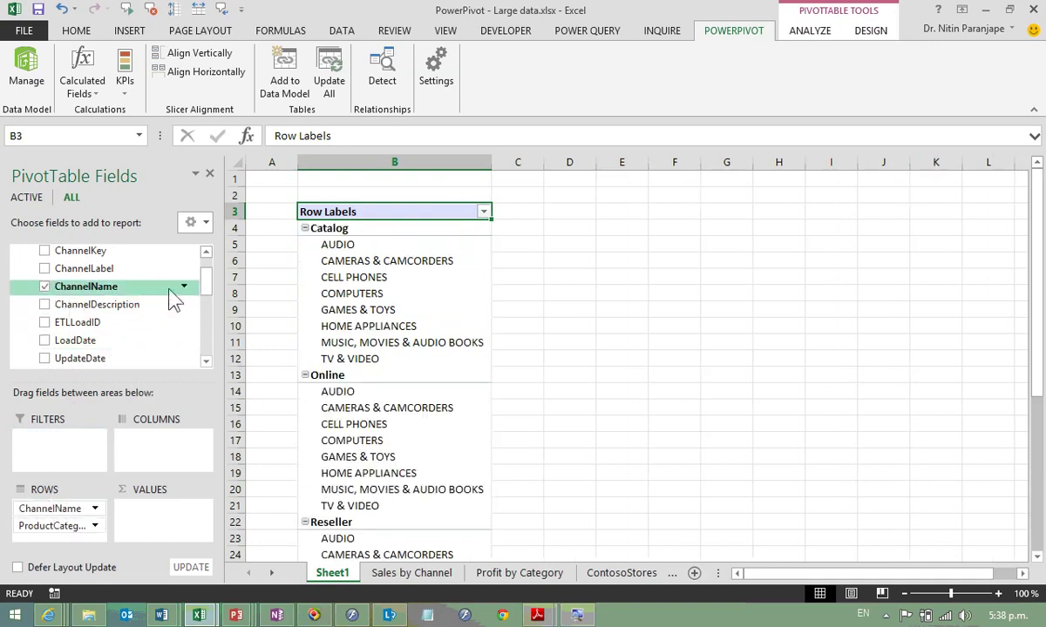
scroll(192, 277, up, 1)
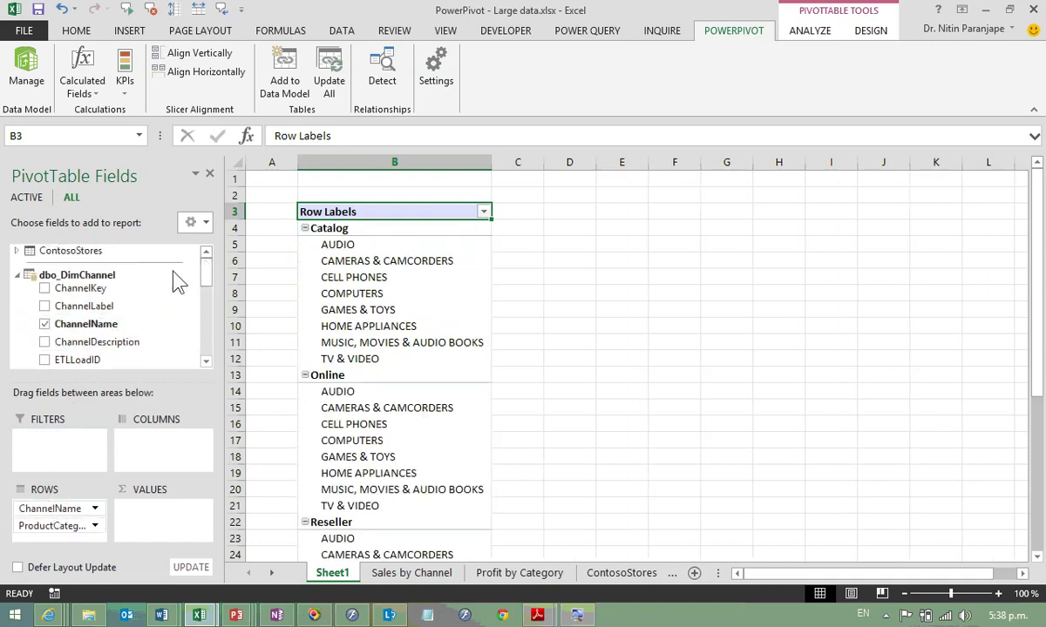
click(17, 274)
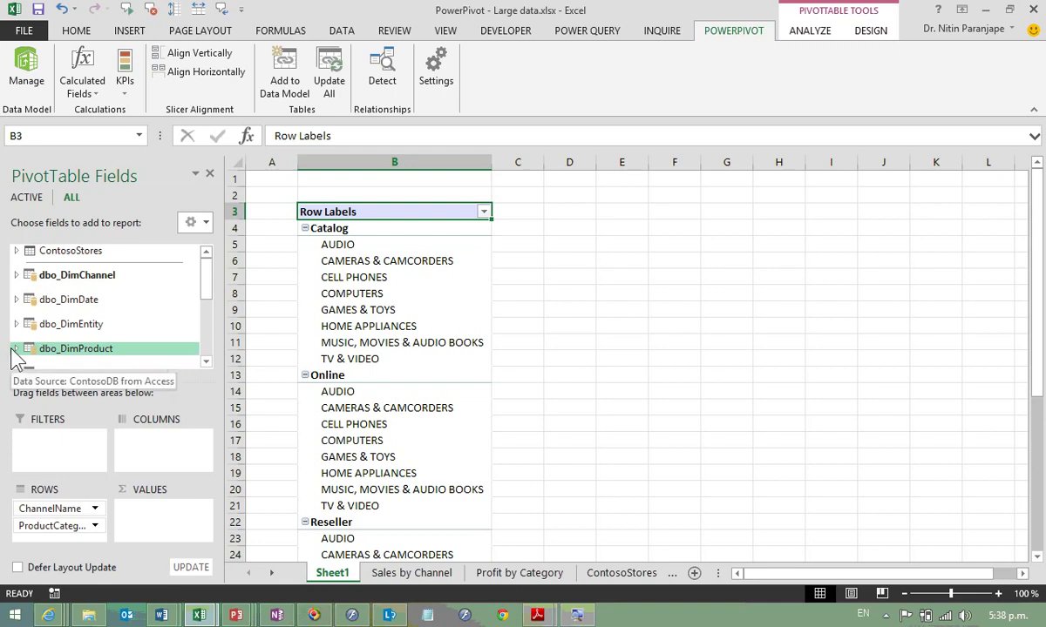
Step: Add ProductSubcategoryName from dbo_DimProductSubcategory as the third row level
click(16, 348)
click(16, 251)
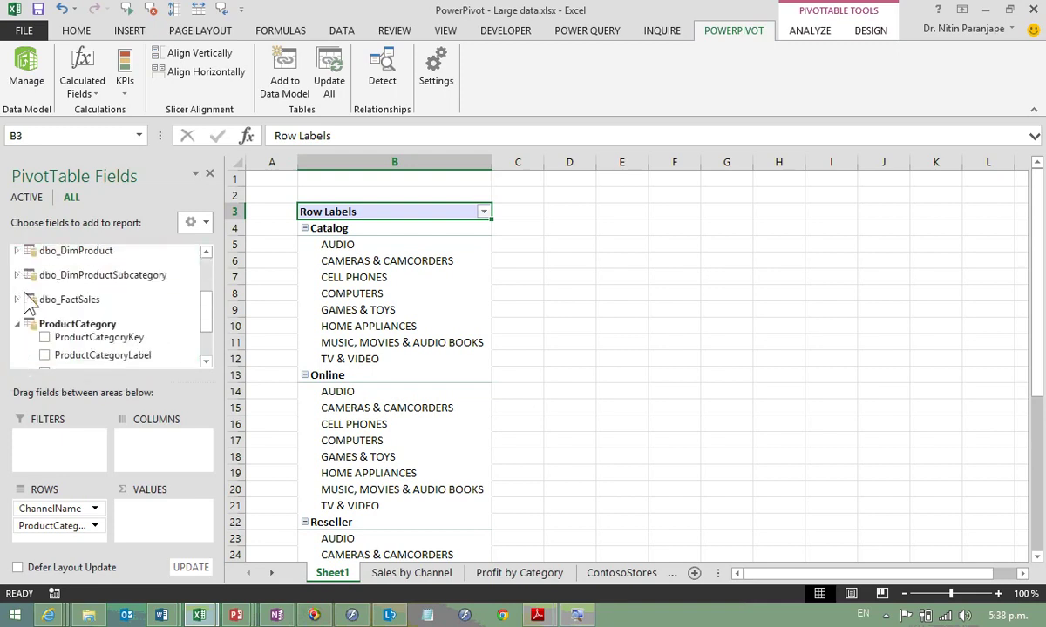
click(15, 325)
click(16, 277)
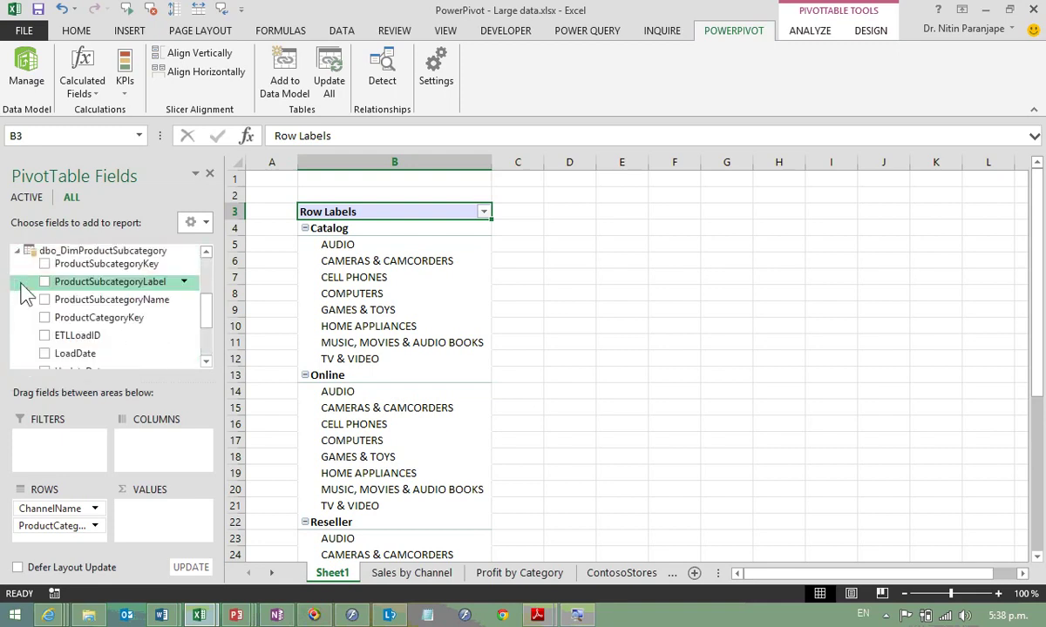
drag(78, 515, 75, 536)
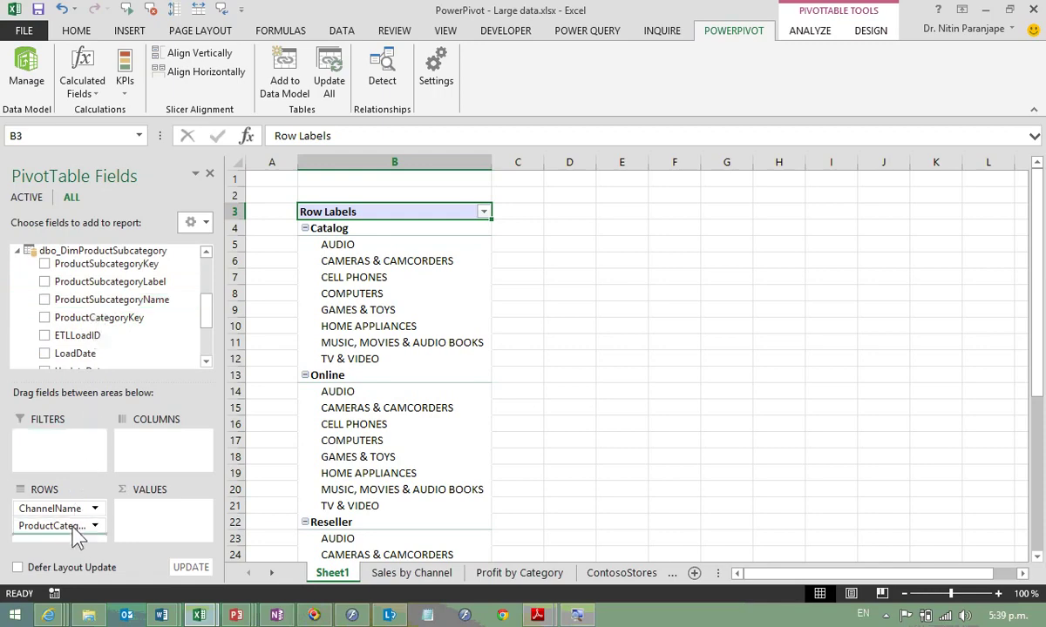
Step: Check the pivot's extent down to its Grand Total, then return to the top
click(367, 262)
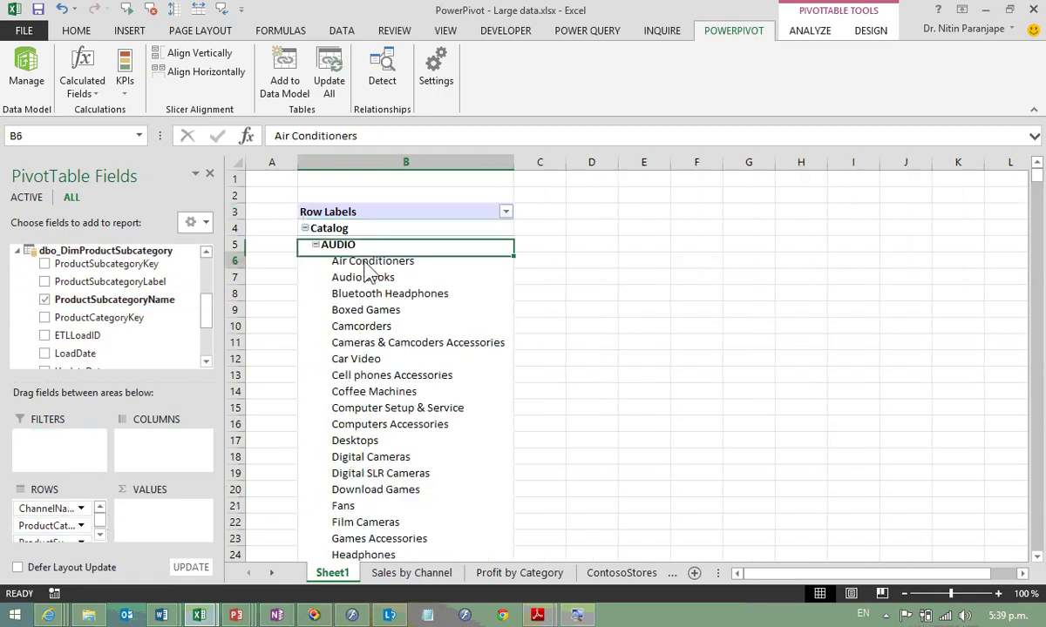
key(ctrl+Down)
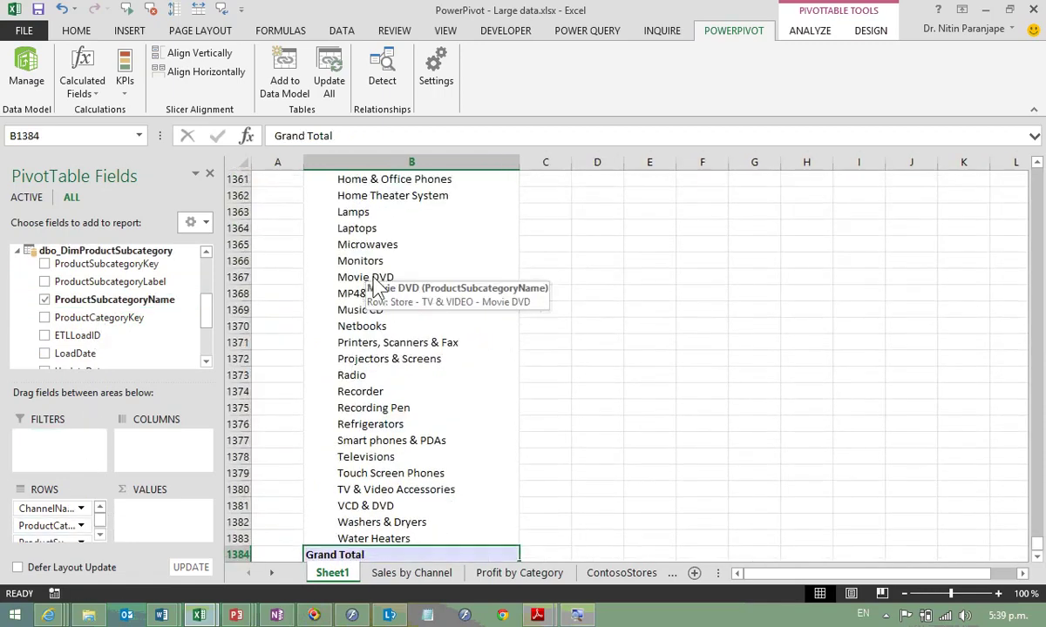
ctrl+scroll(384, 310, up, 6)
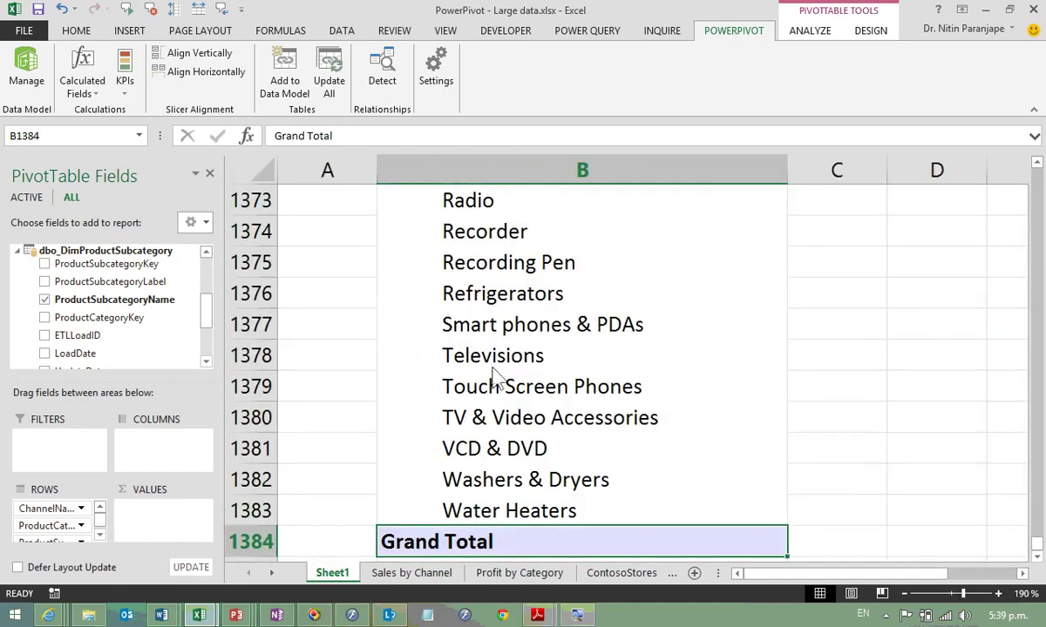
key(ctrl+Home)
scroll(514, 370, up, 1)
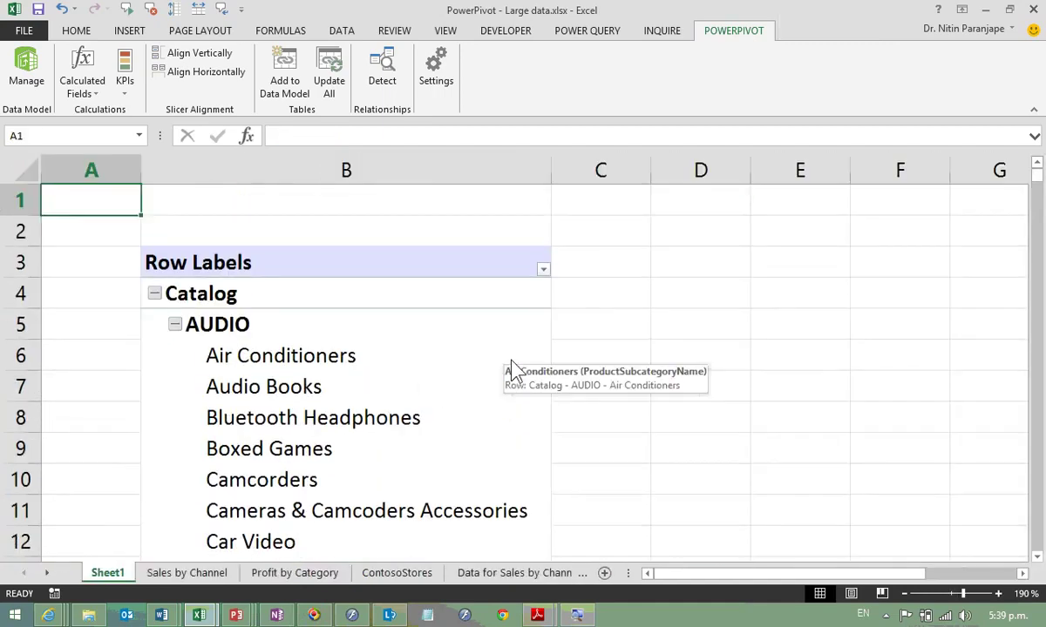
click(476, 299)
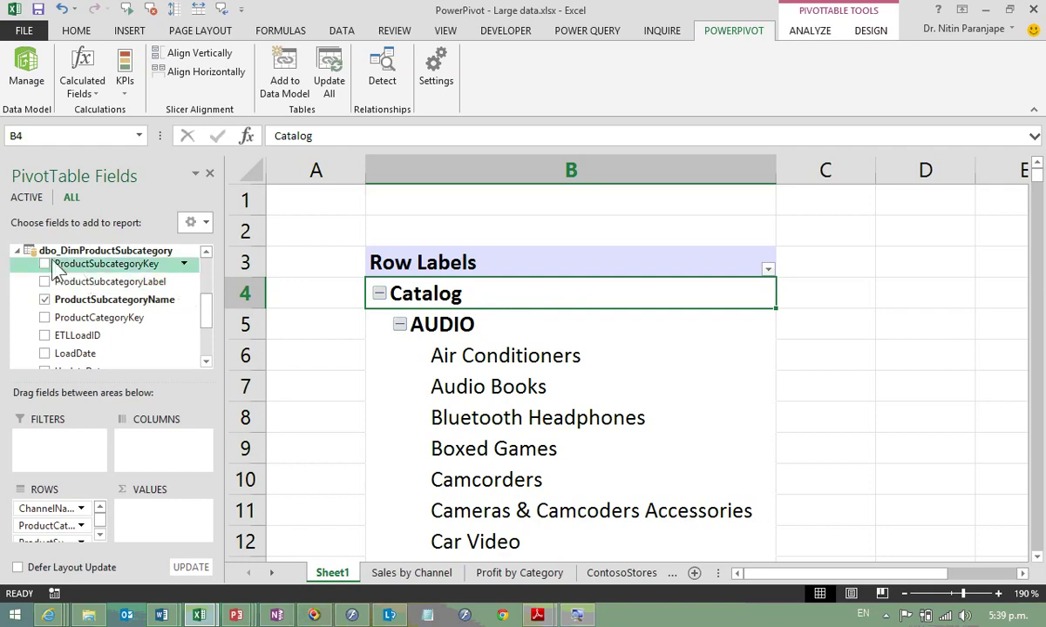
click(18, 251)
Step: Spread EntityName store names across the pivot columns and move to empty cell PI1
drag(209, 289, 198, 244)
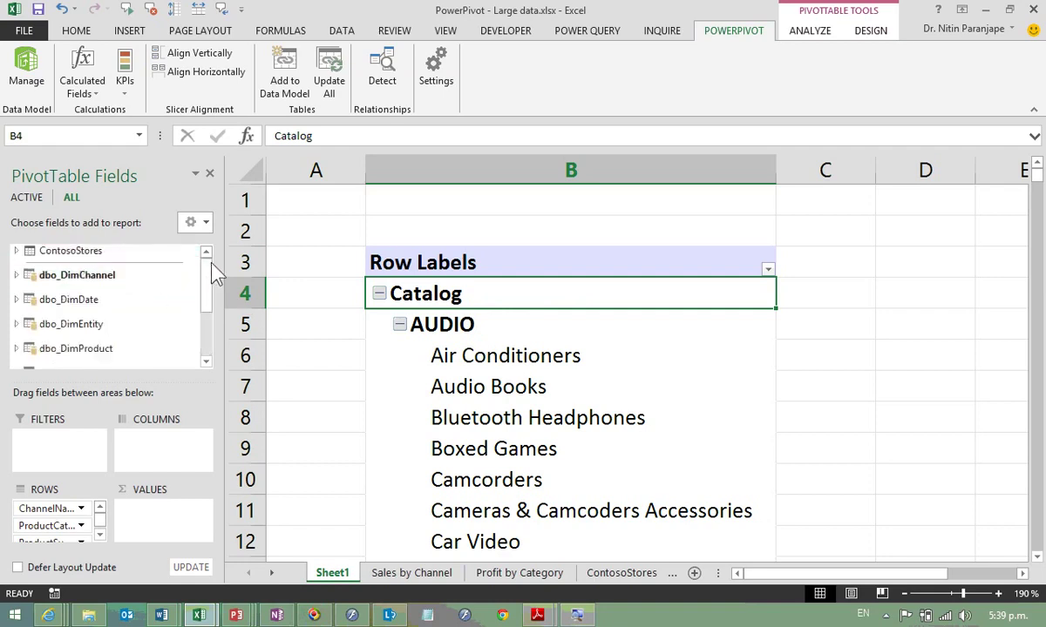
click(17, 325)
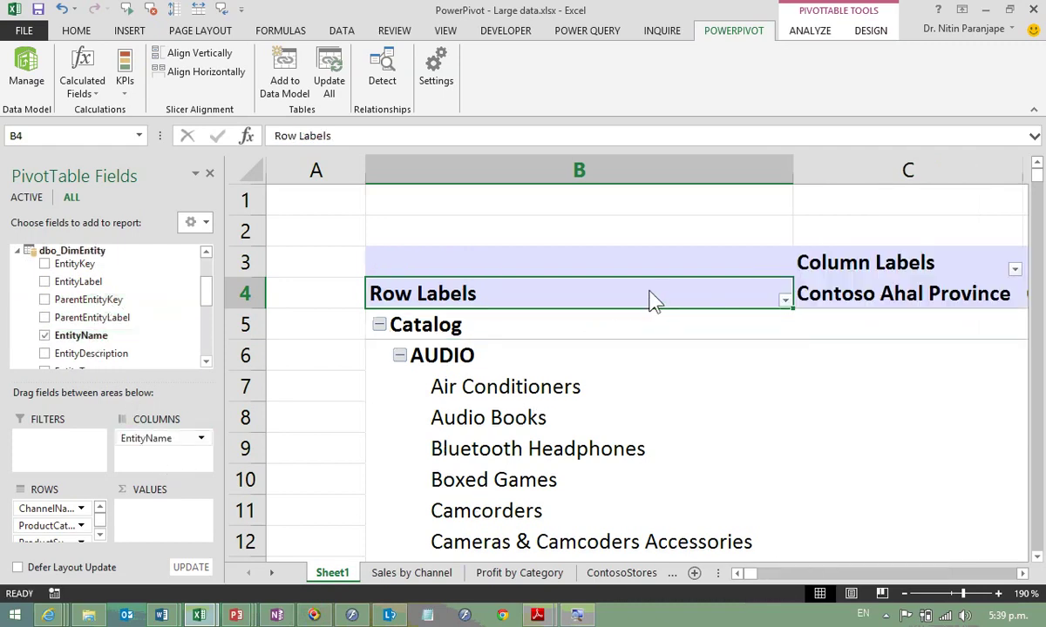
key(End)
key(Right)
key(Up)
key(Up)
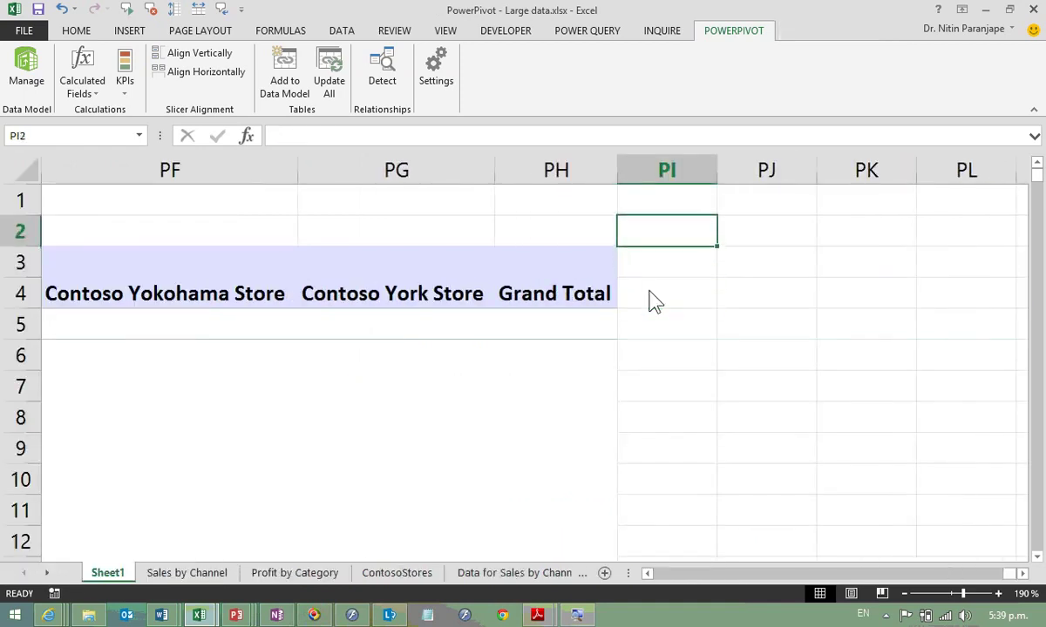
key(Up)
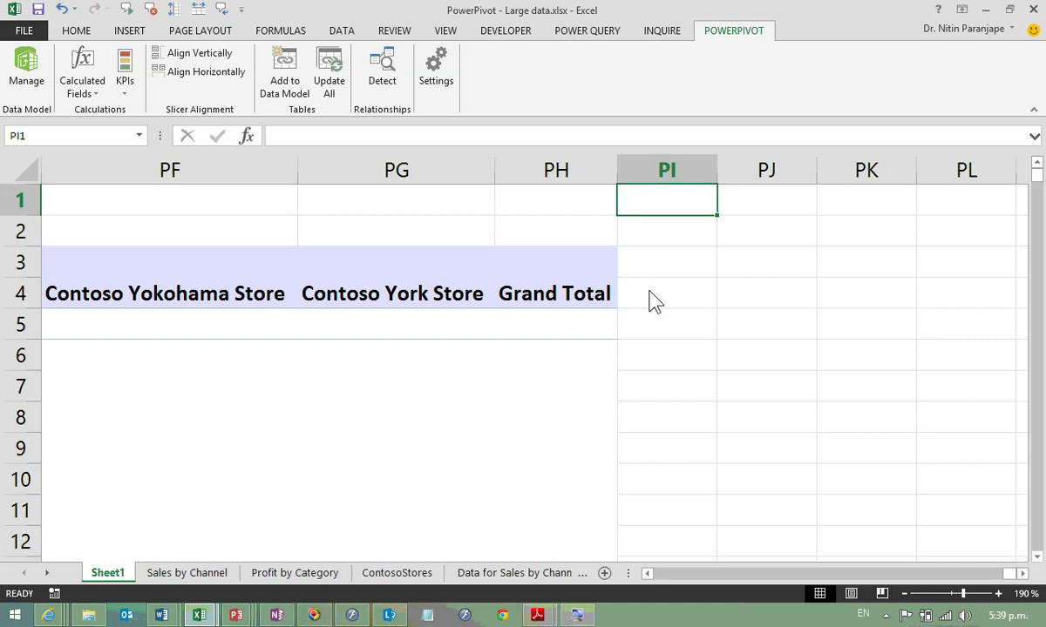
Step: Enter a =COLUMN( formula in PI1 showing 425, then return to cell A1
text(=c)
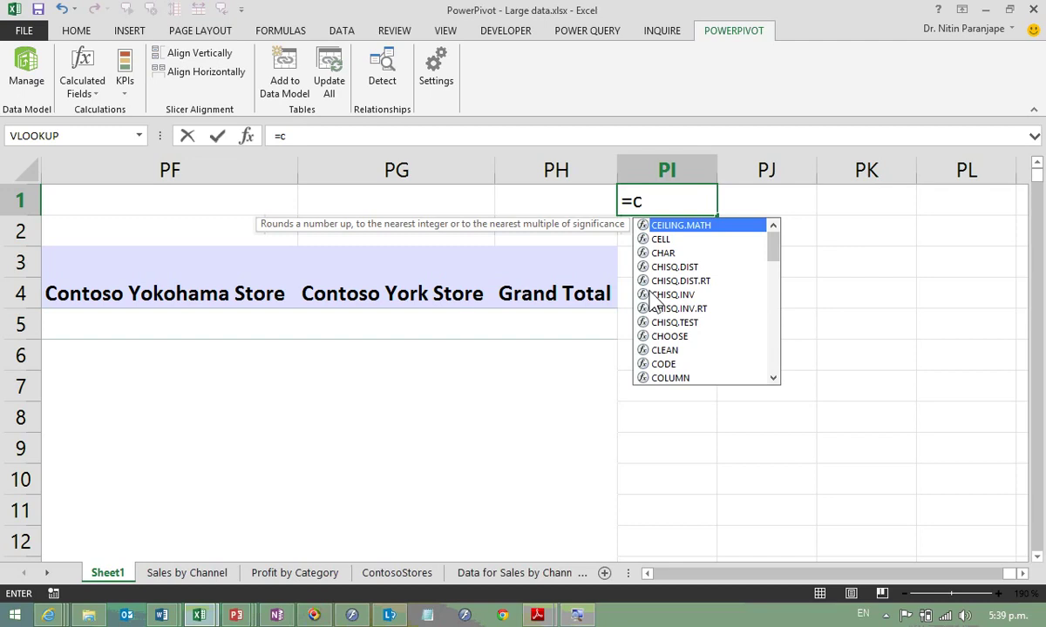
text(o)
key(Escape)
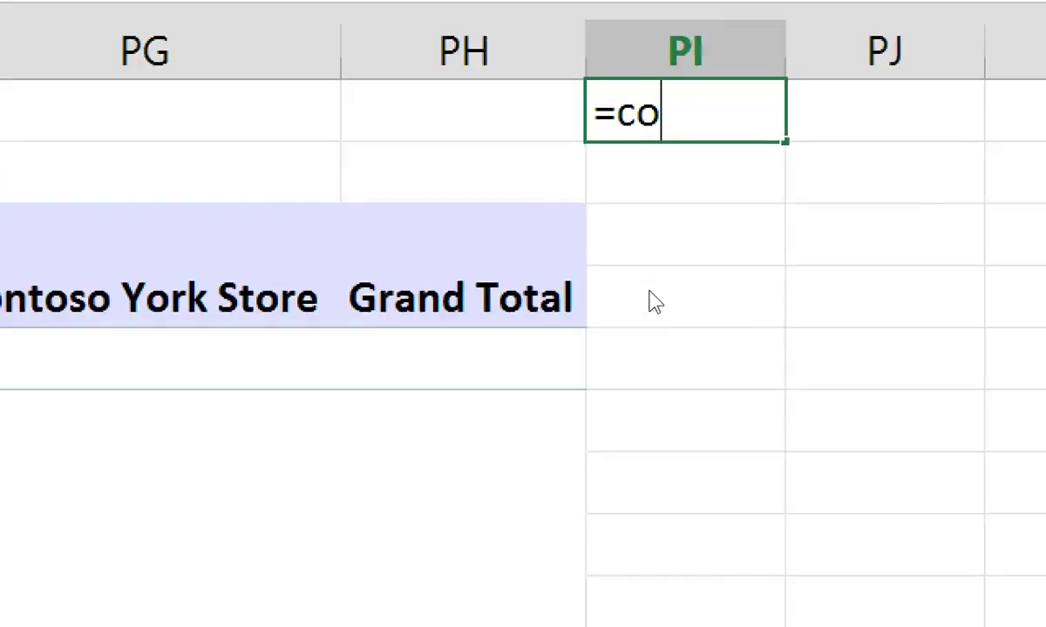
text(l)
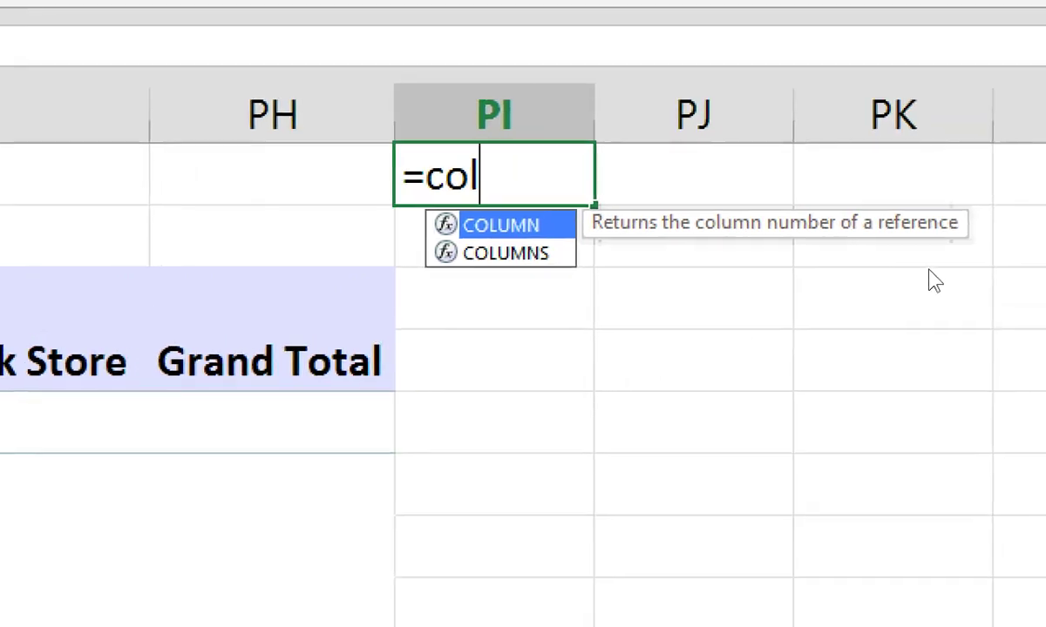
key(Tab)
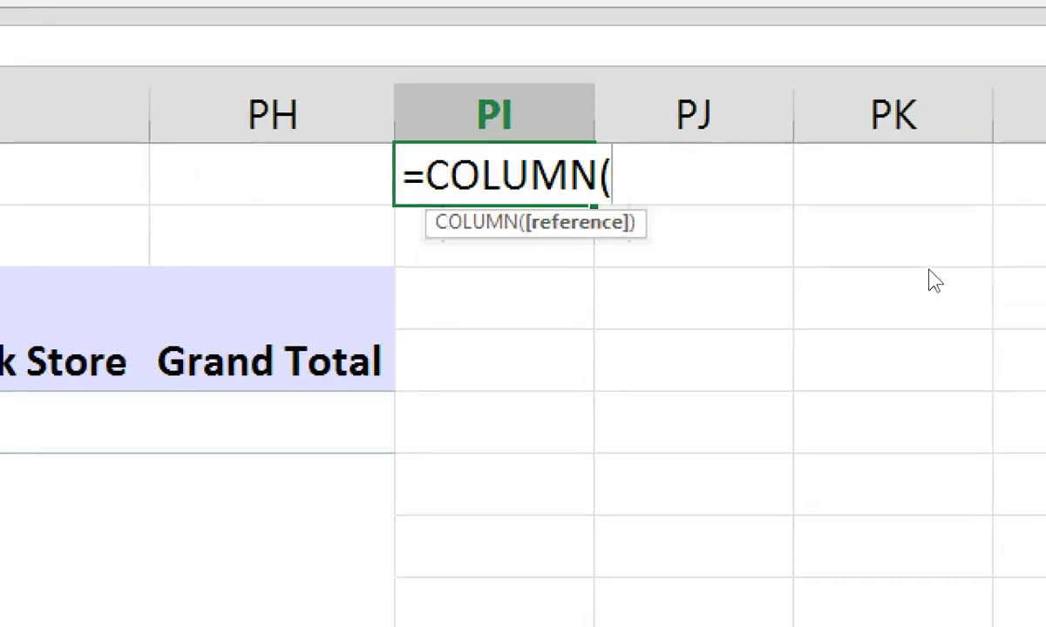
key(Return)
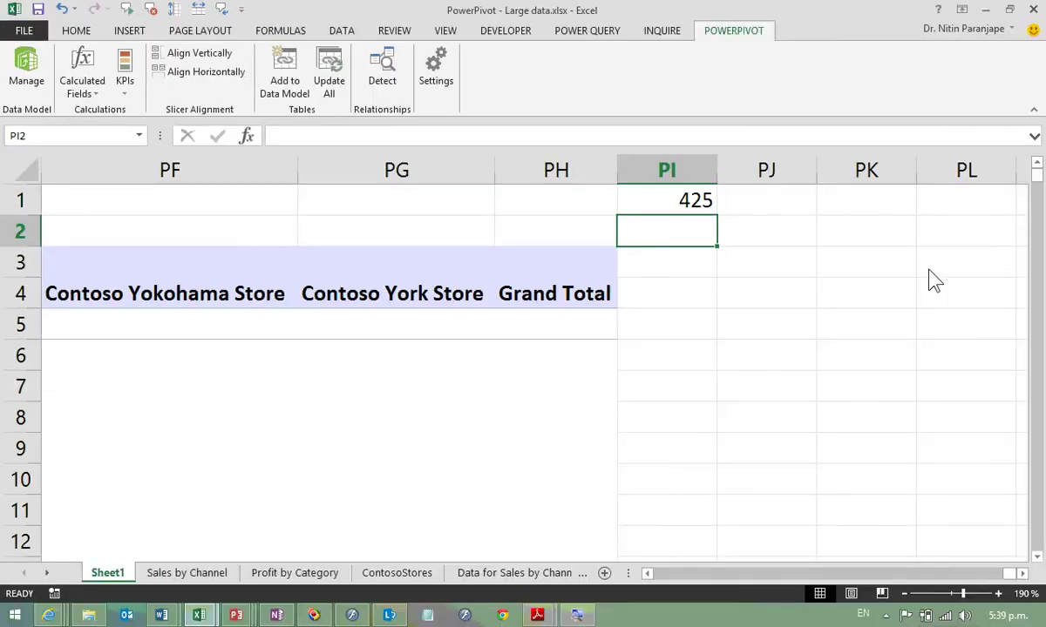
key(ctrl+Home)
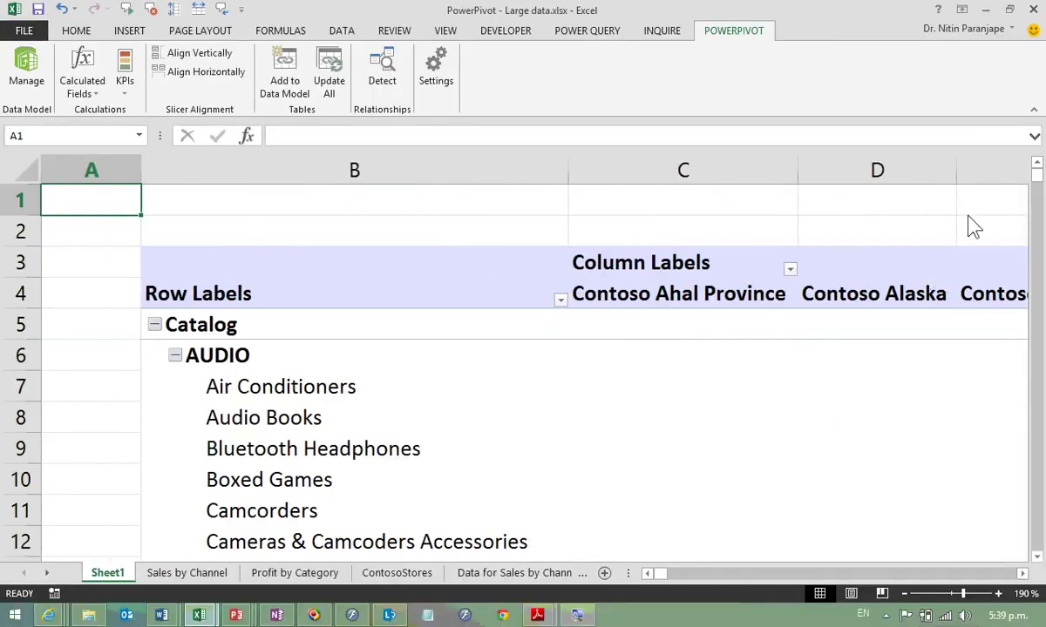
Step: Drag TotalSales from dbo_FactSales into VALUES to show Sum of TotalSales
click(417, 384)
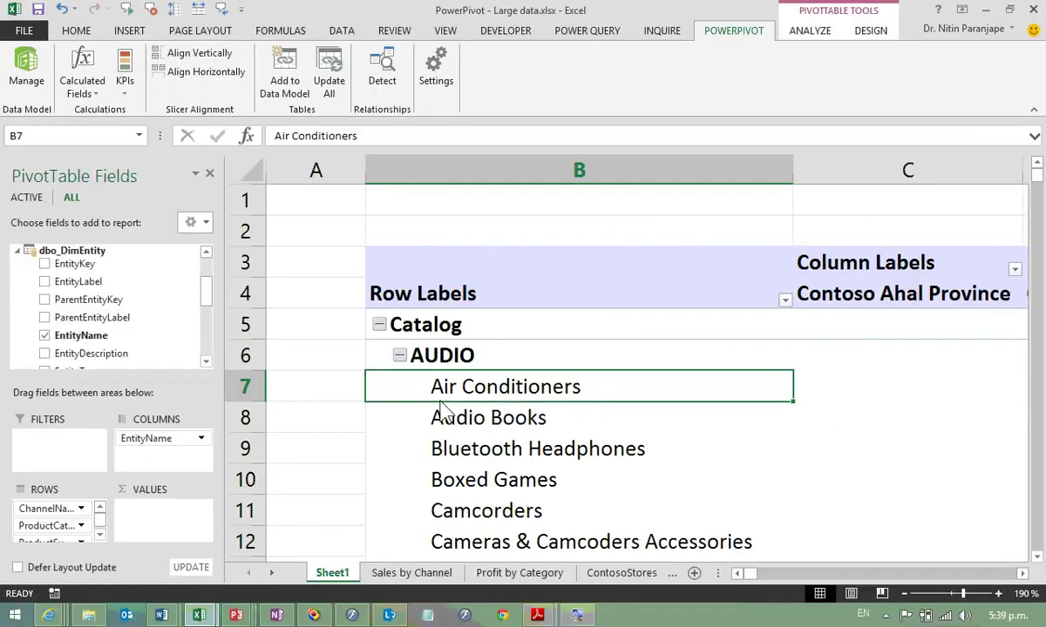
scroll(443, 409, down, 7)
scroll(443, 410, down, 4)
scroll(447, 409, down, 1)
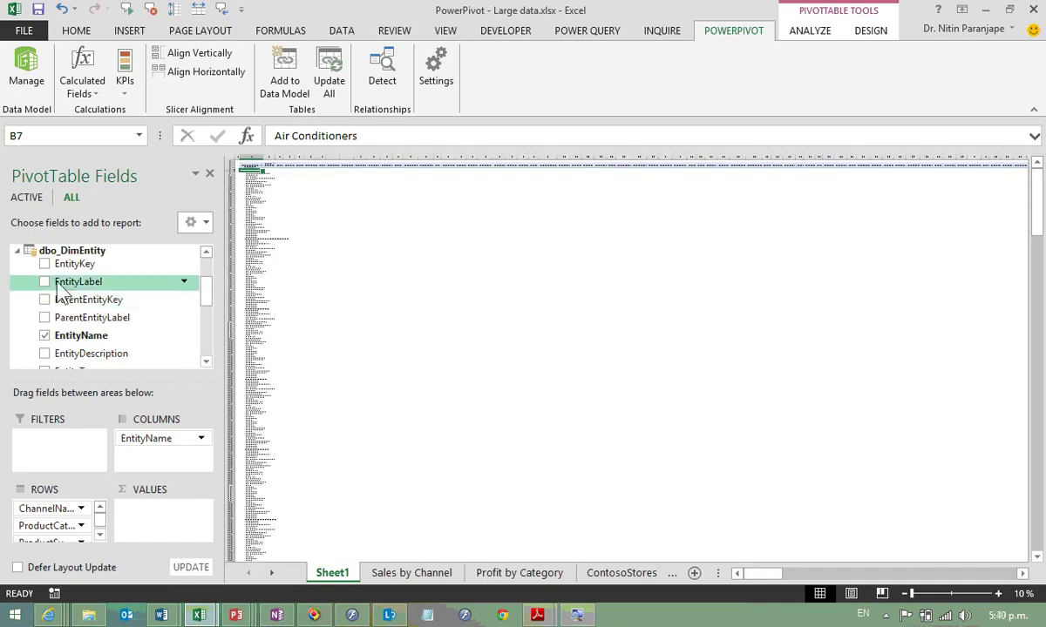
click(16, 251)
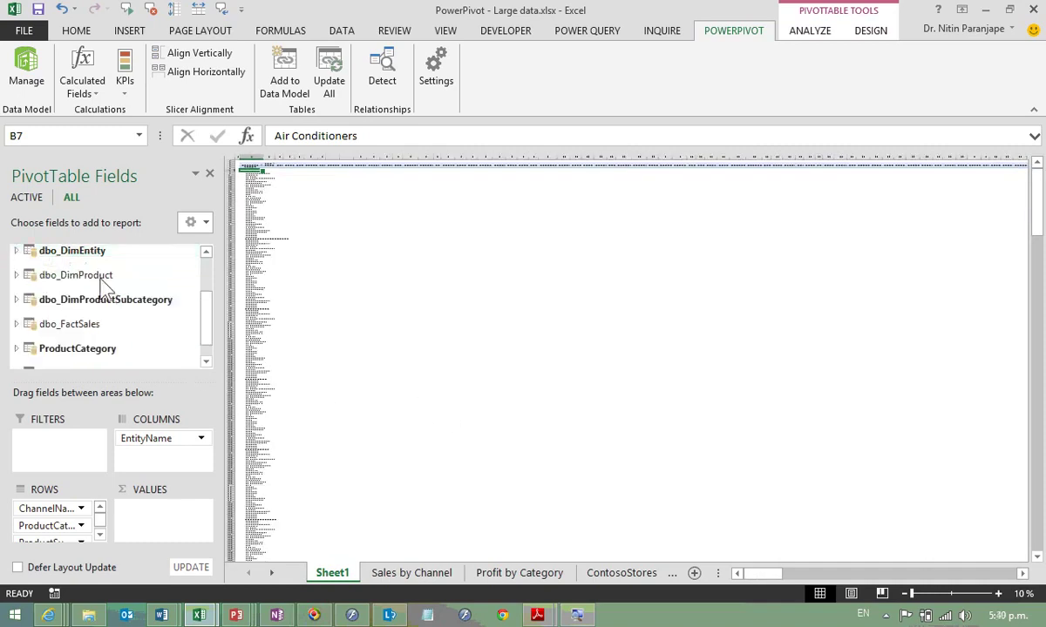
click(16, 323)
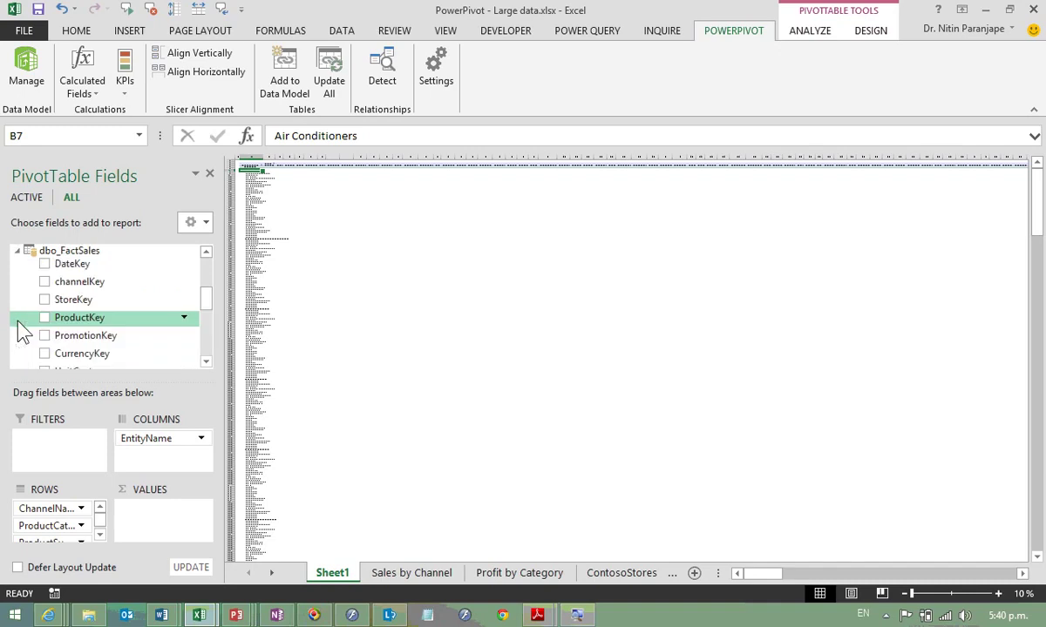
click(208, 350)
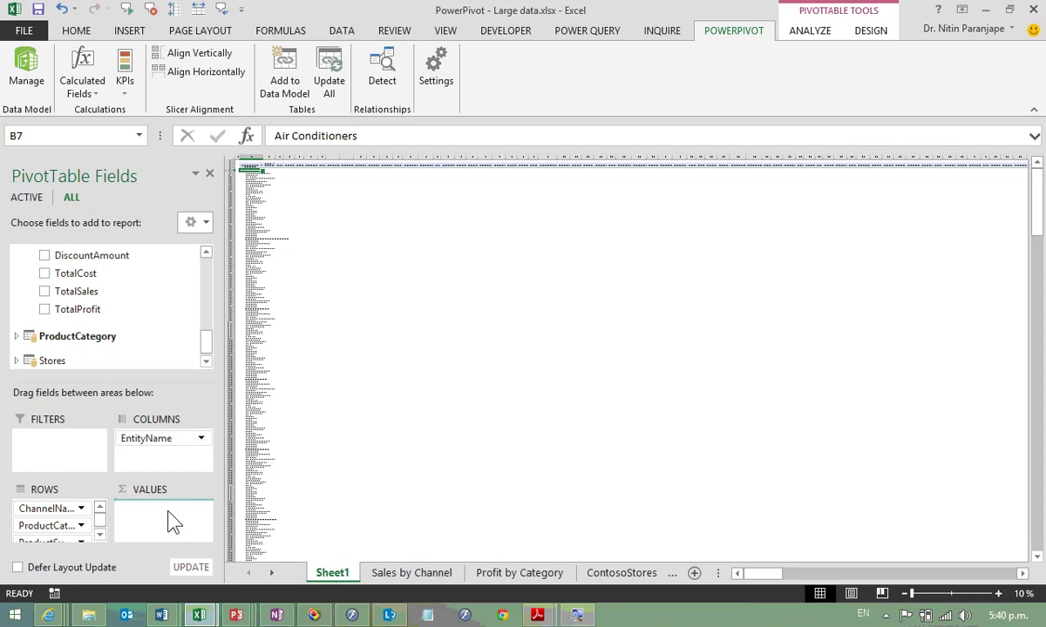
drag(171, 521, 170, 520)
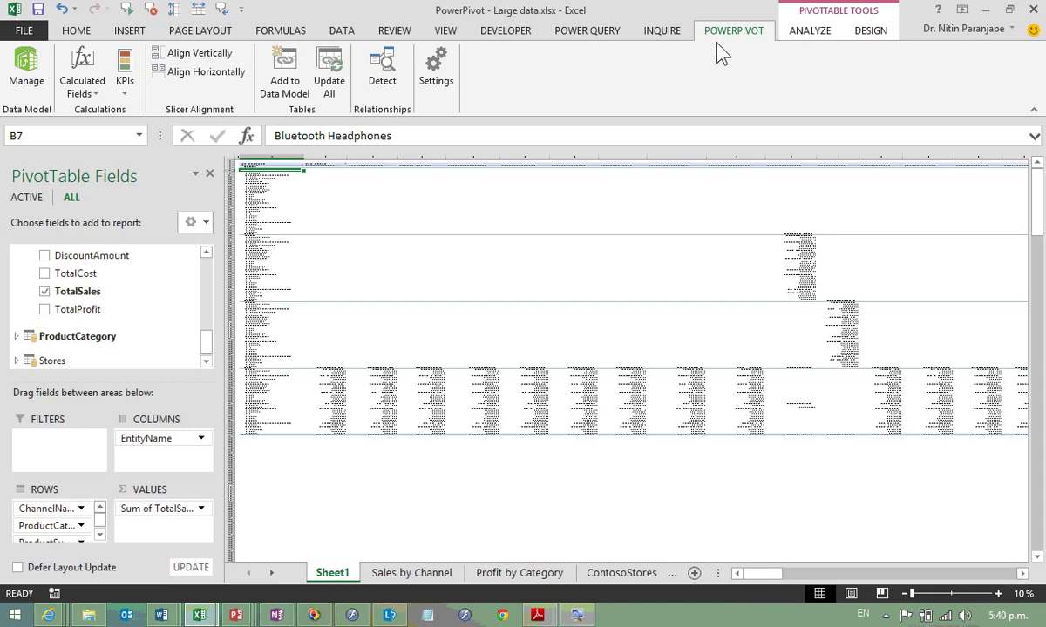
Step: Inspect empty and filled sales cells, then open the KPIs and Calculated Fields dropdowns
click(527, 250)
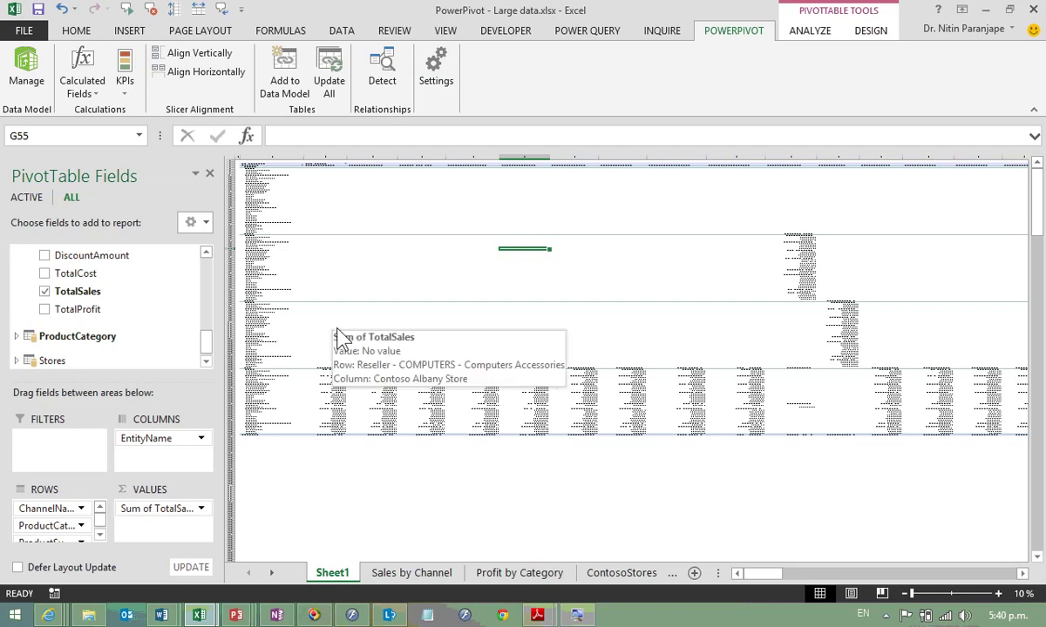
click(375, 397)
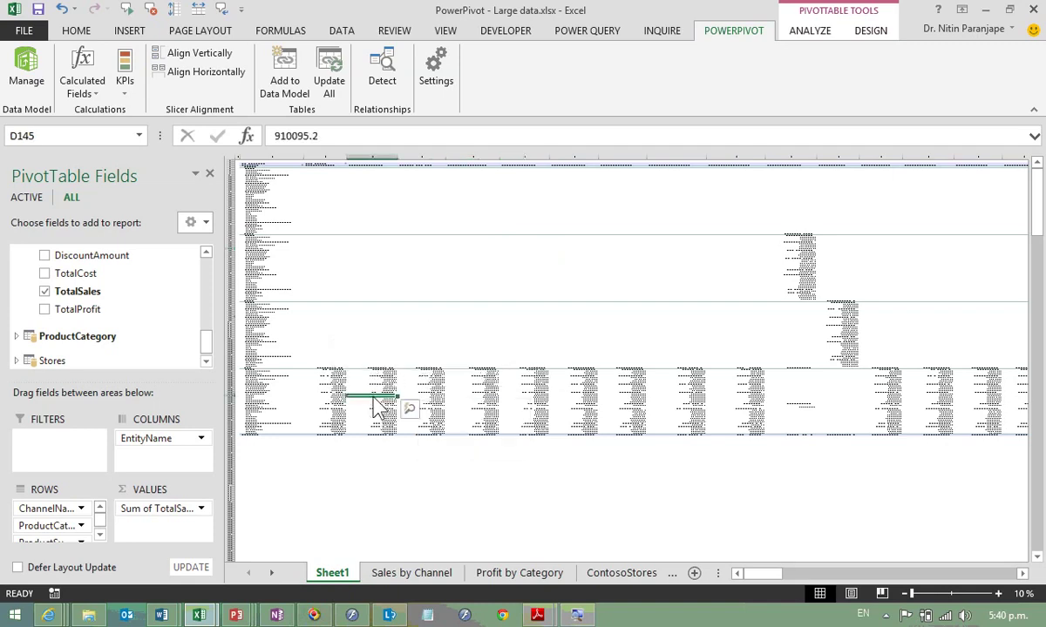
click(120, 92)
click(87, 91)
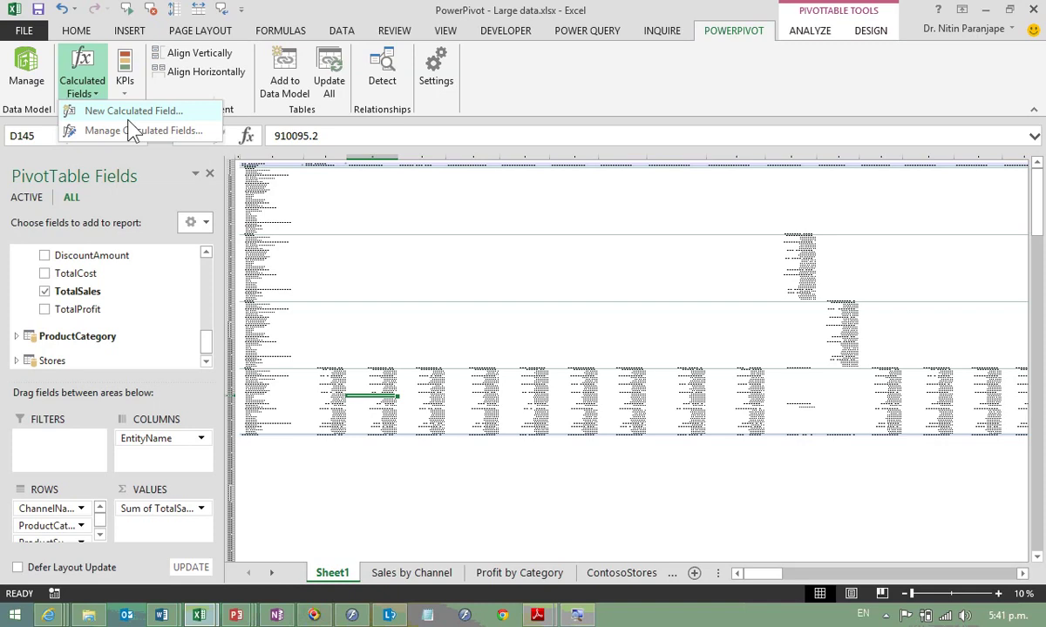
Step: Start a new calculated field and browse DAX functions from ADDCOLUMNS through DISTINCTCOUNT and DAY
click(131, 111)
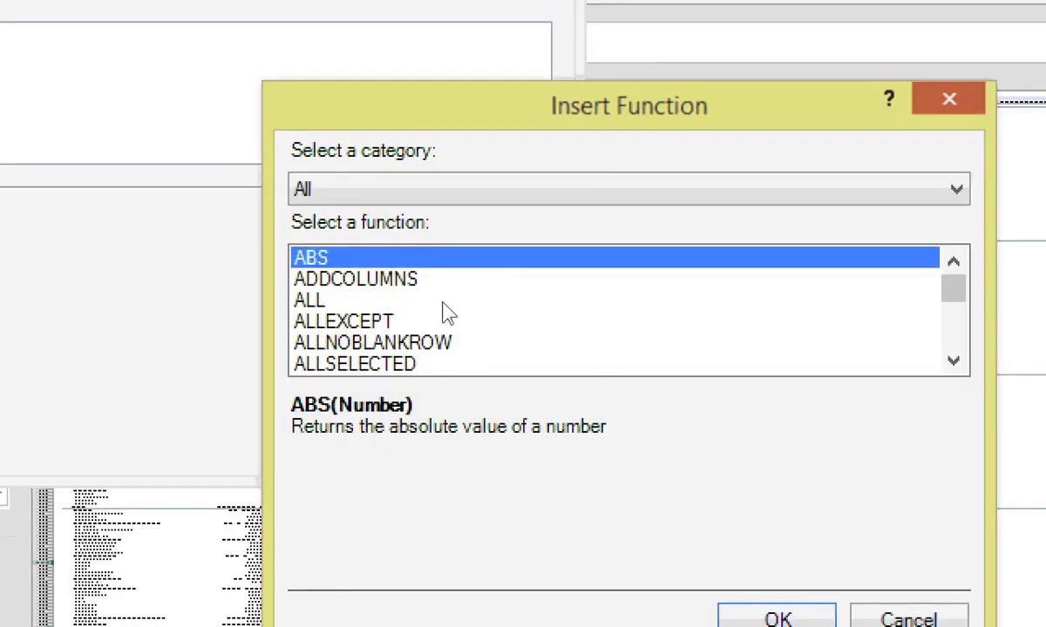
click(416, 277)
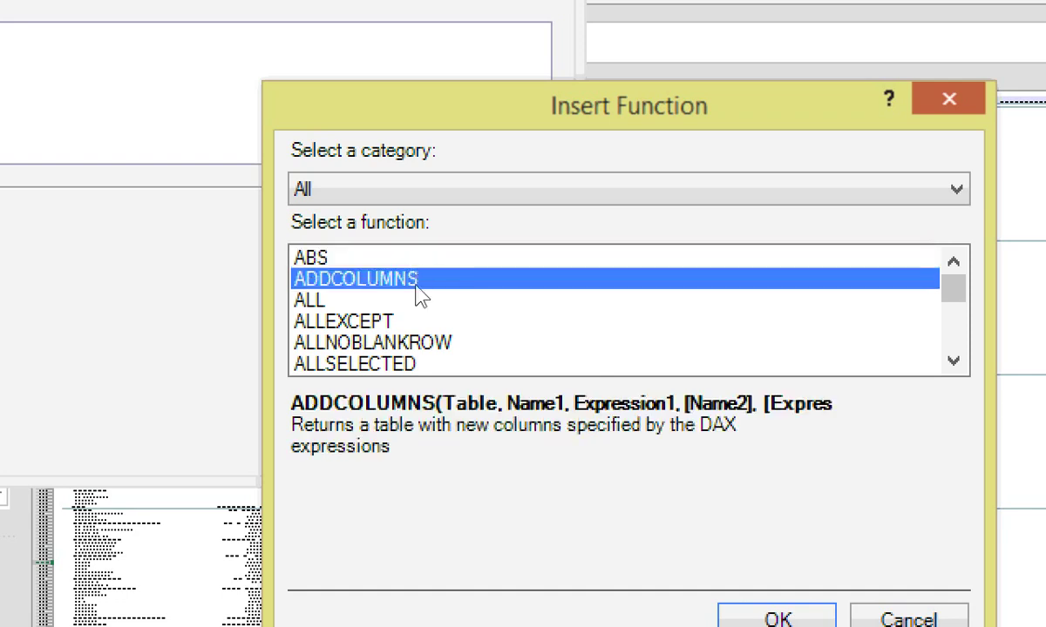
key(Down)
key(Down)
key(Down)
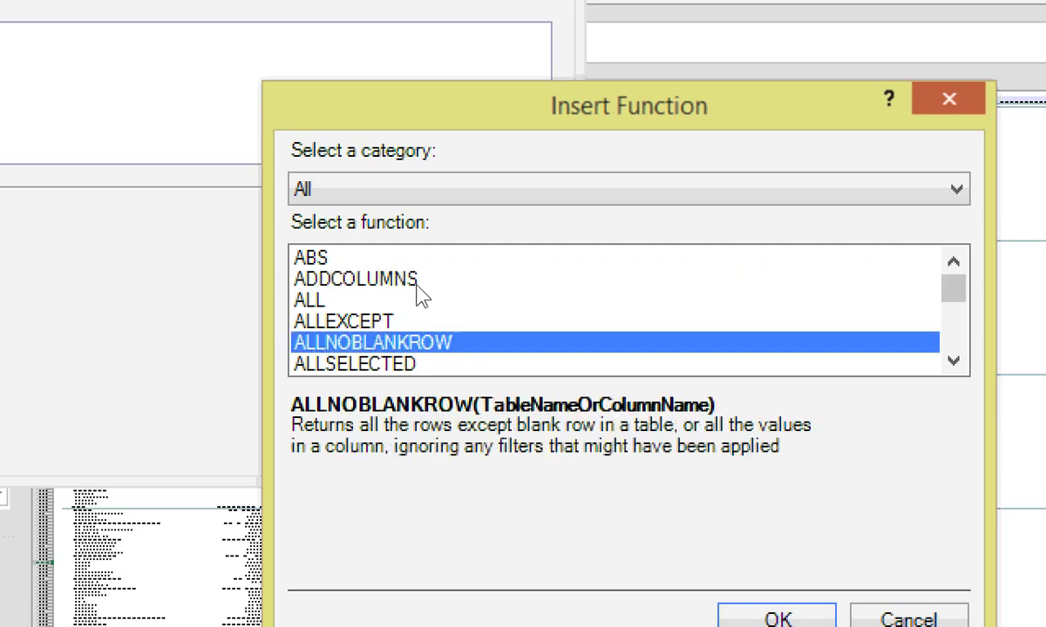
key(d)
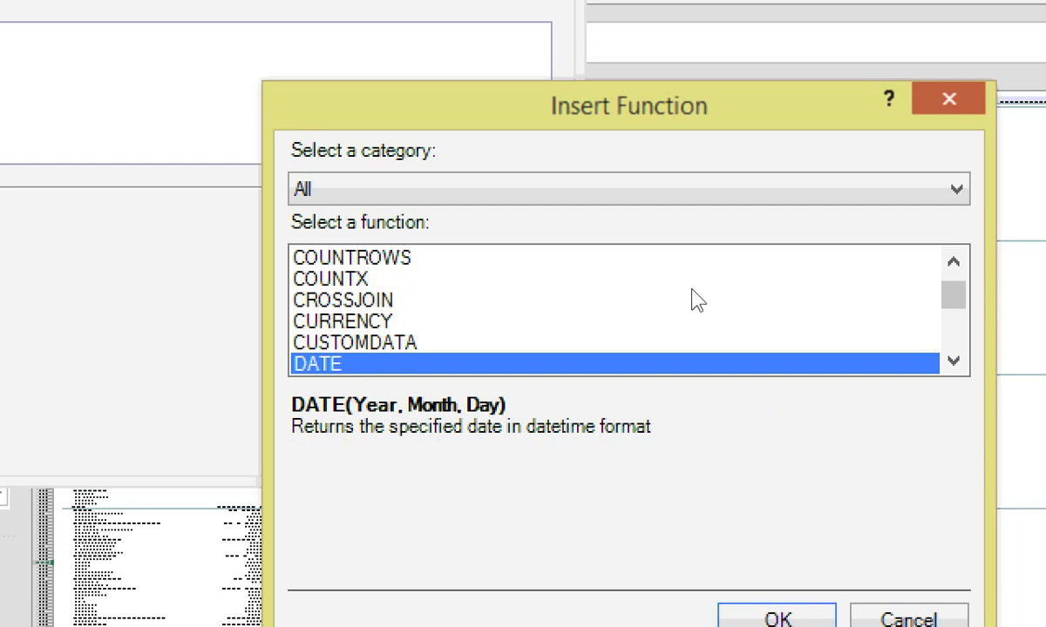
scroll(687, 288, down, 2)
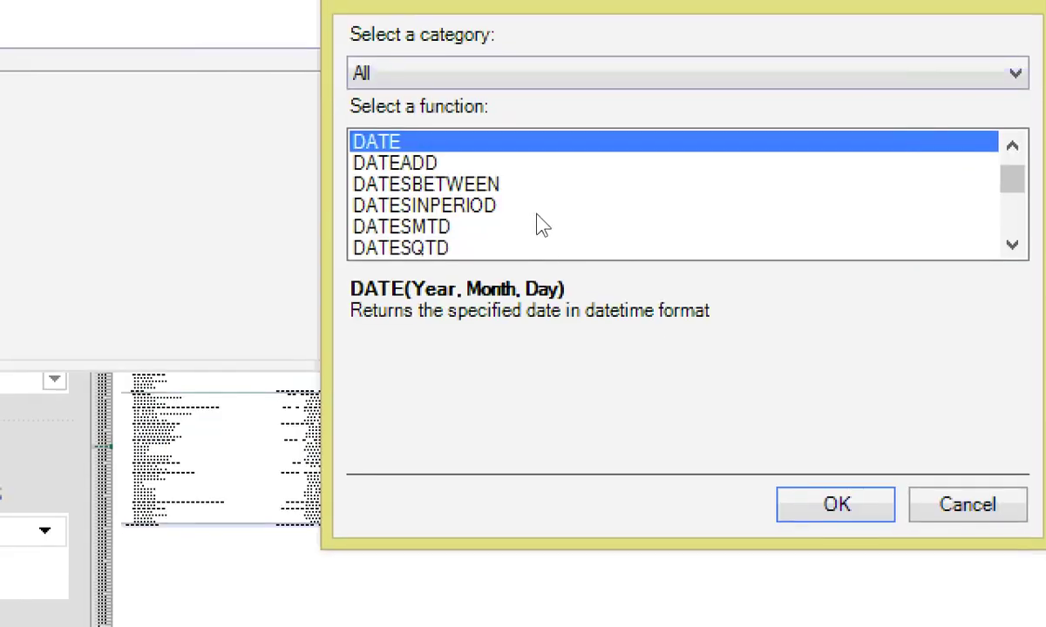
scroll(688, 289, down, 2)
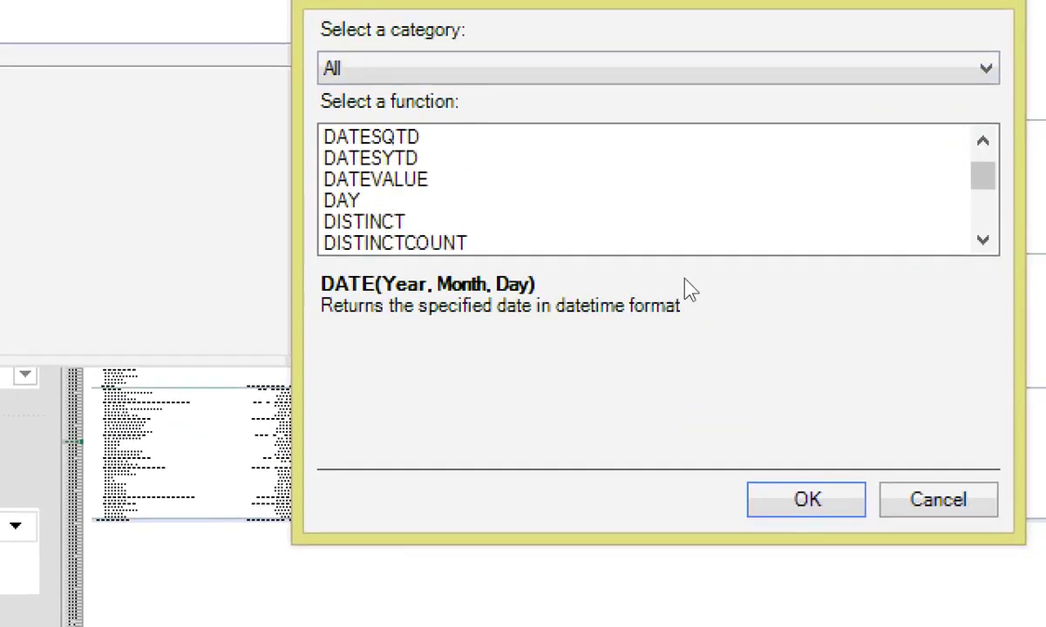
click(409, 243)
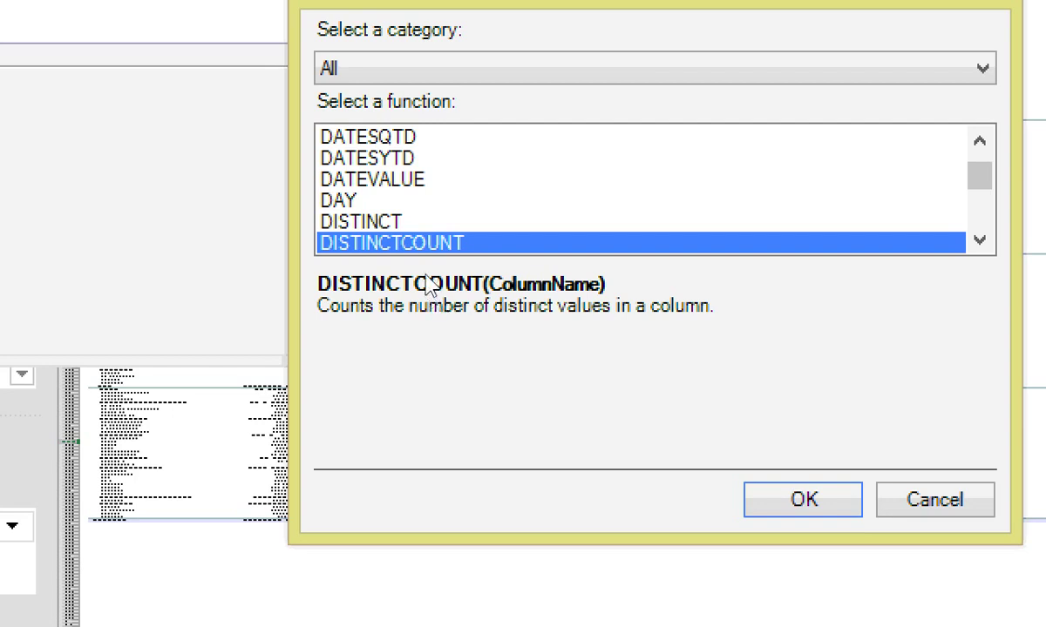
key(Up)
key(Up)
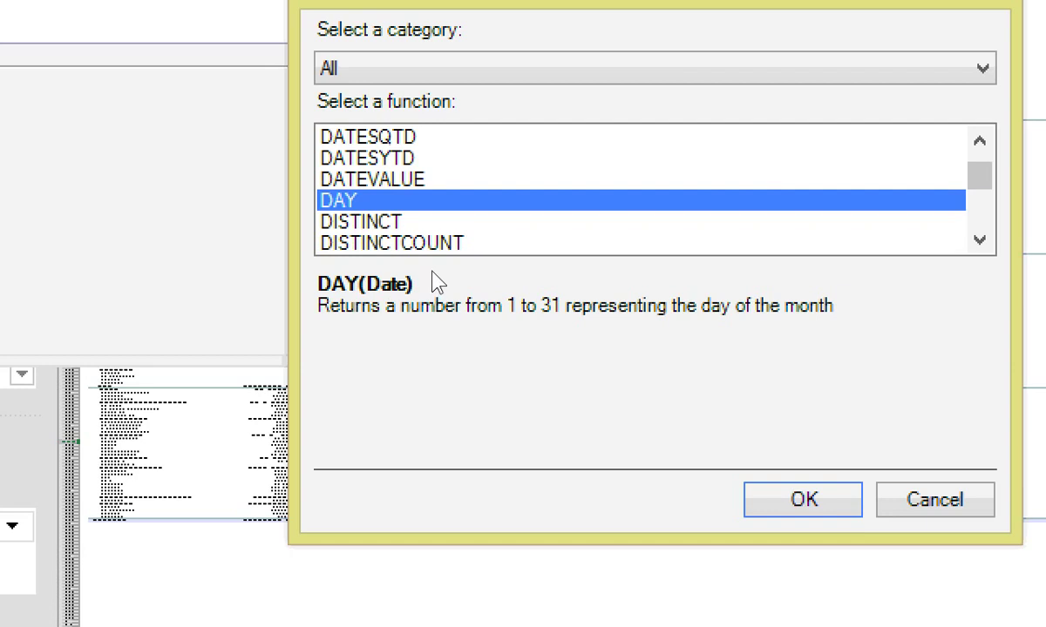
Step: Browse DAX functions around OPENINGBALANCEYEAR and PARALLELPERIOD, then cancel without choosing one
key(o)
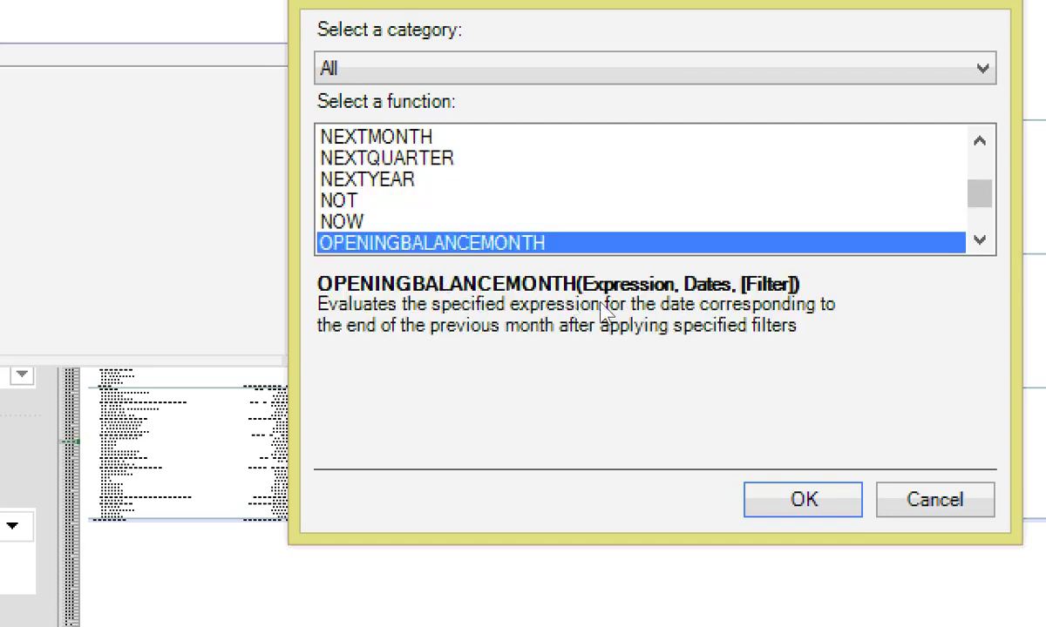
scroll(684, 305, down, 1)
scroll(689, 301, down, 1)
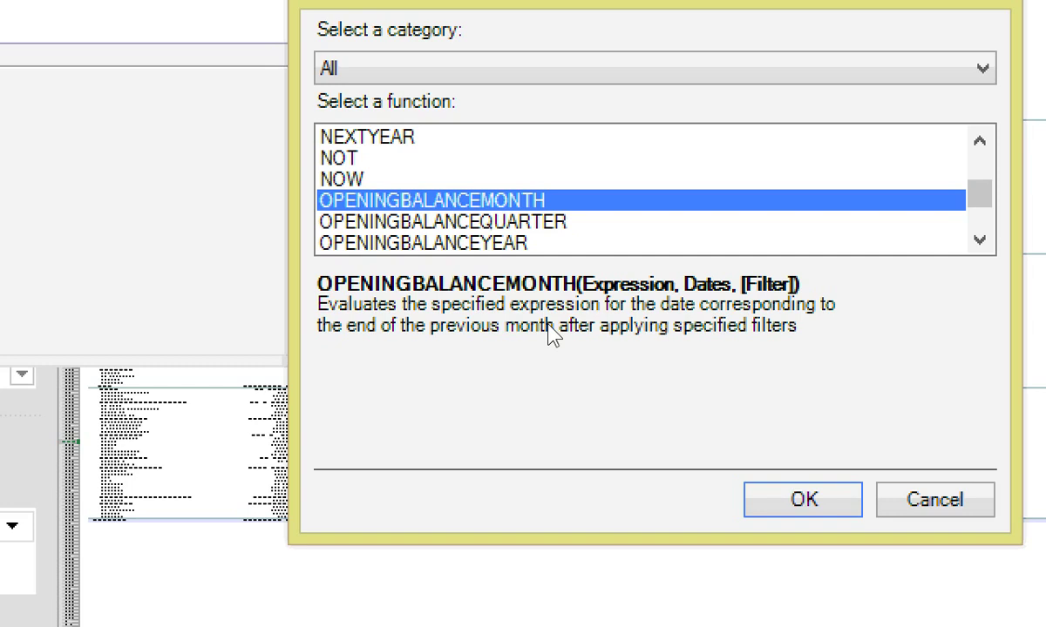
key(p)
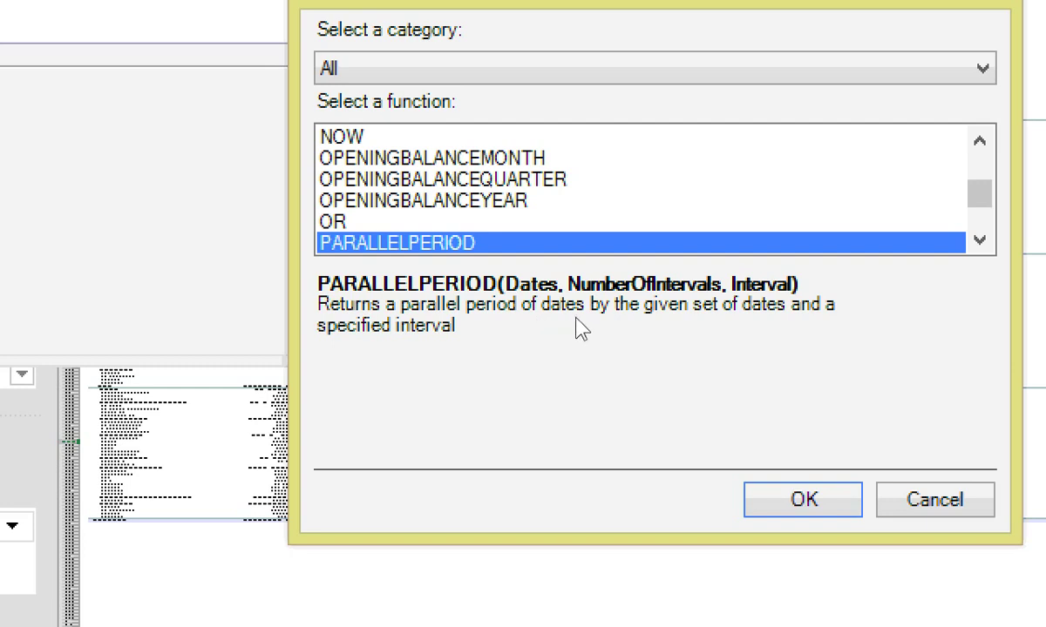
key(Up)
key(Up)
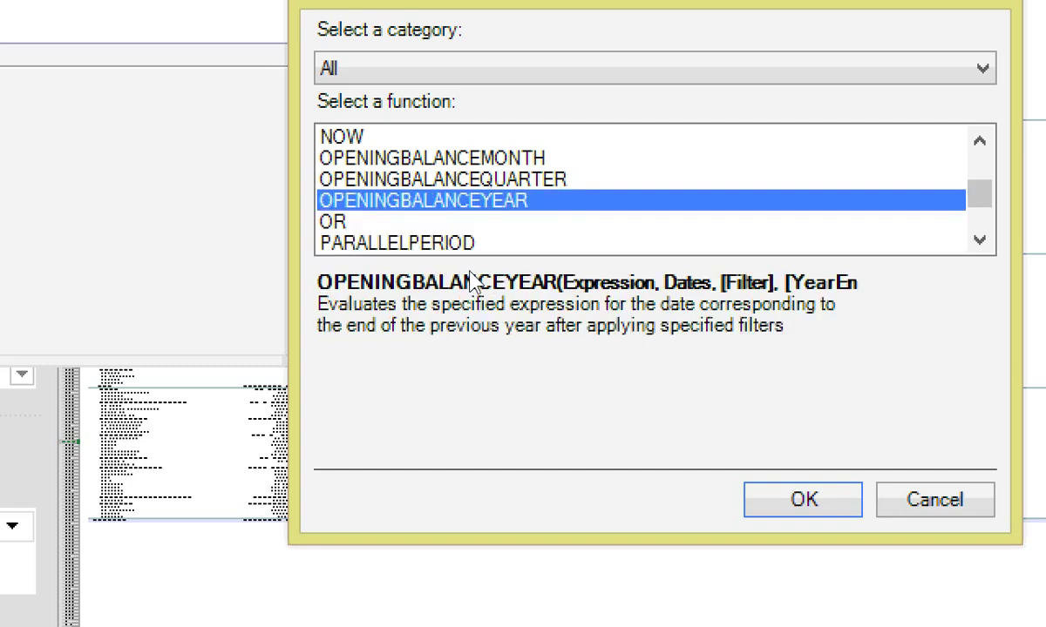
key(Down)
key(Down)
key(Down)
key(Down)
key(Down)
key(Down)
key(Down)
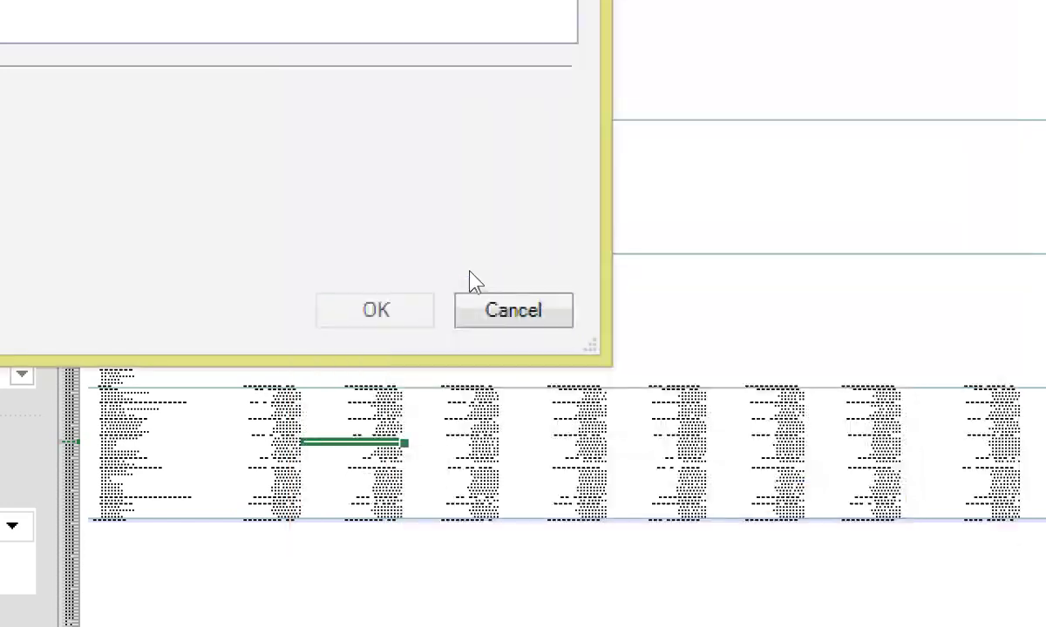
key(Escape)
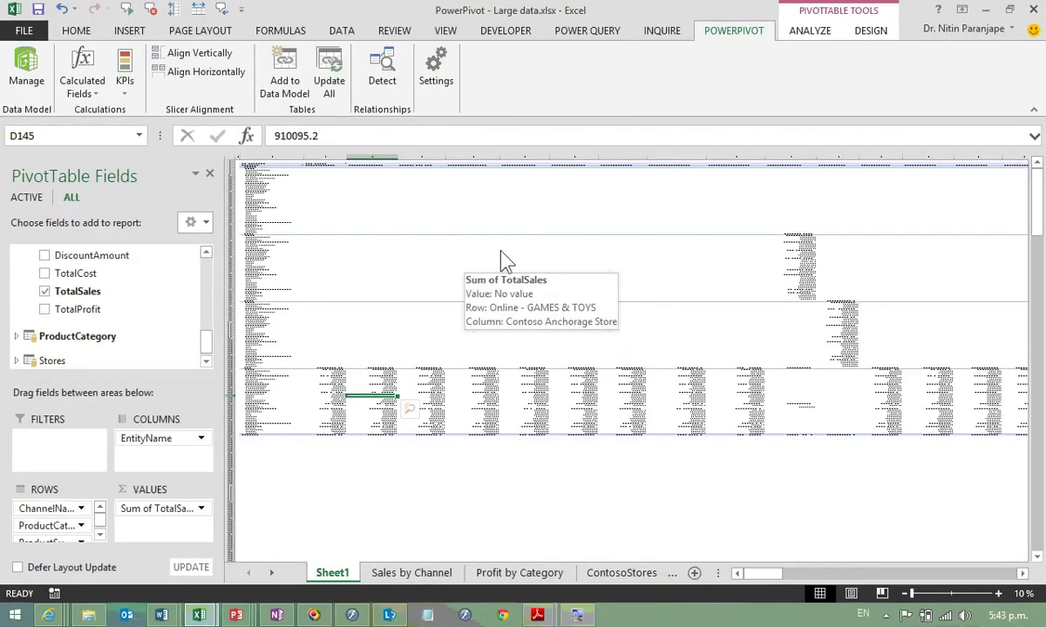
Step: Close the Large data workbook, answer the save prompt, and select a 2014 workbook
click(1032, 10)
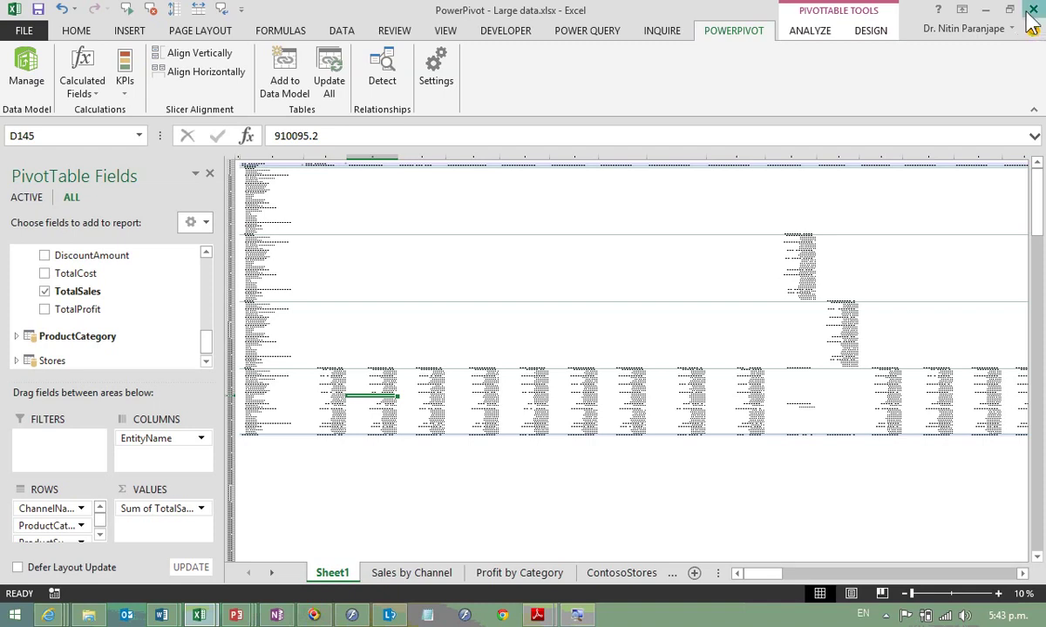
click(527, 330)
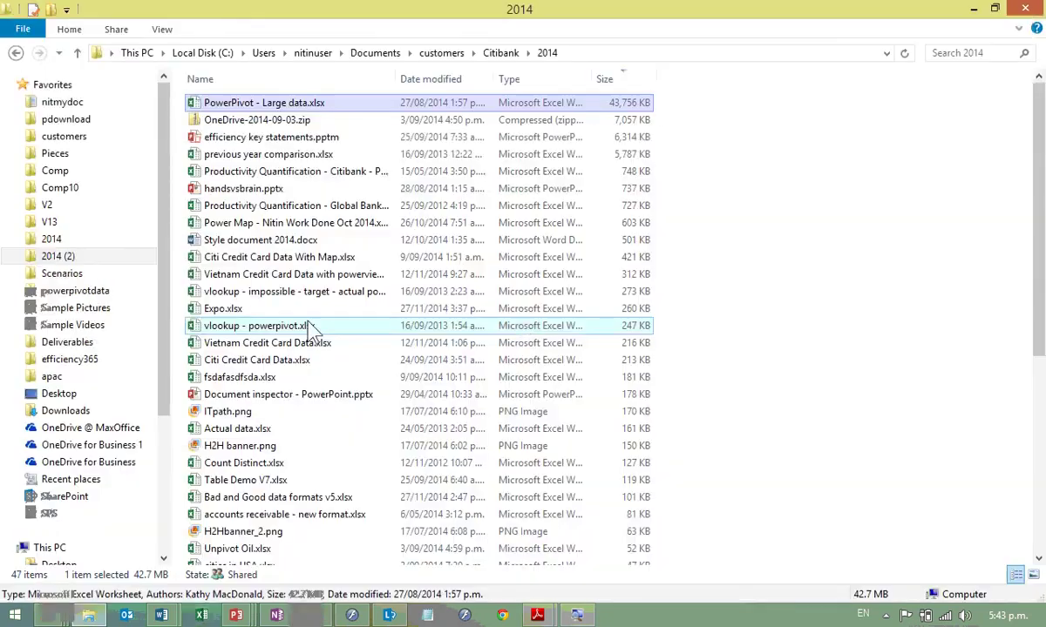
click(218, 293)
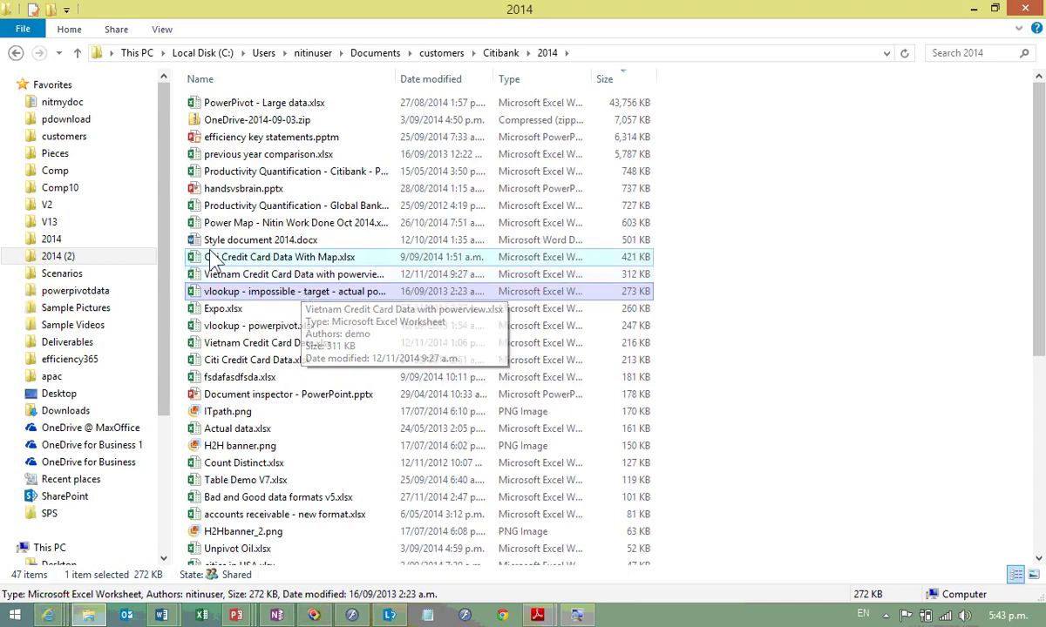
Step: Double-click an .xlsx workbook in the 2014 folder to relaunch Excel
double_click(475, 515)
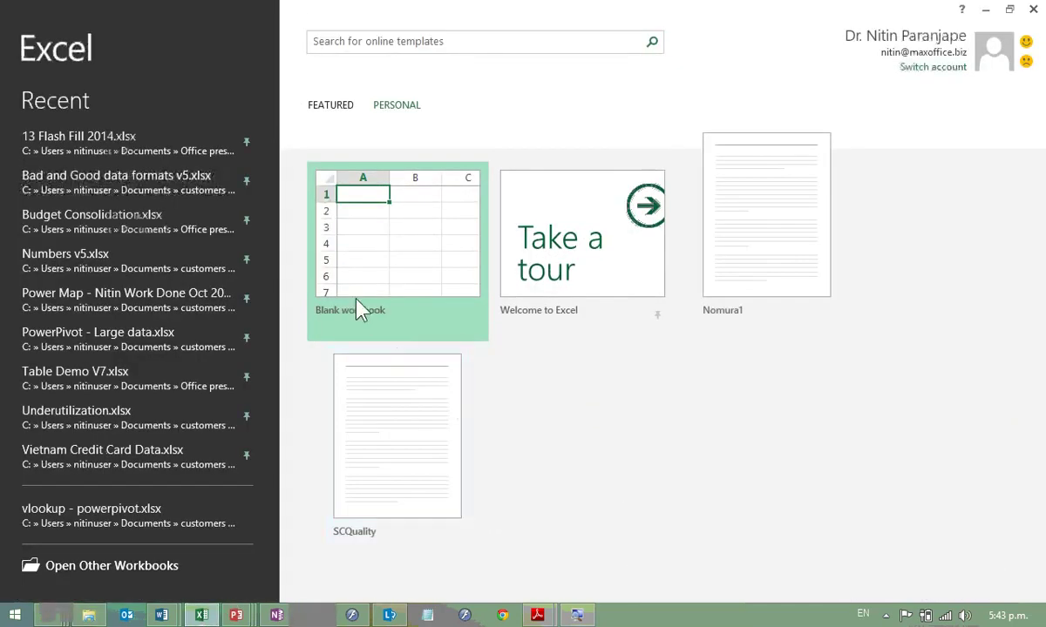
Step: Create blank Book1, select C17 and F17, then switch to the SharePoint Finance library
click(358, 305)
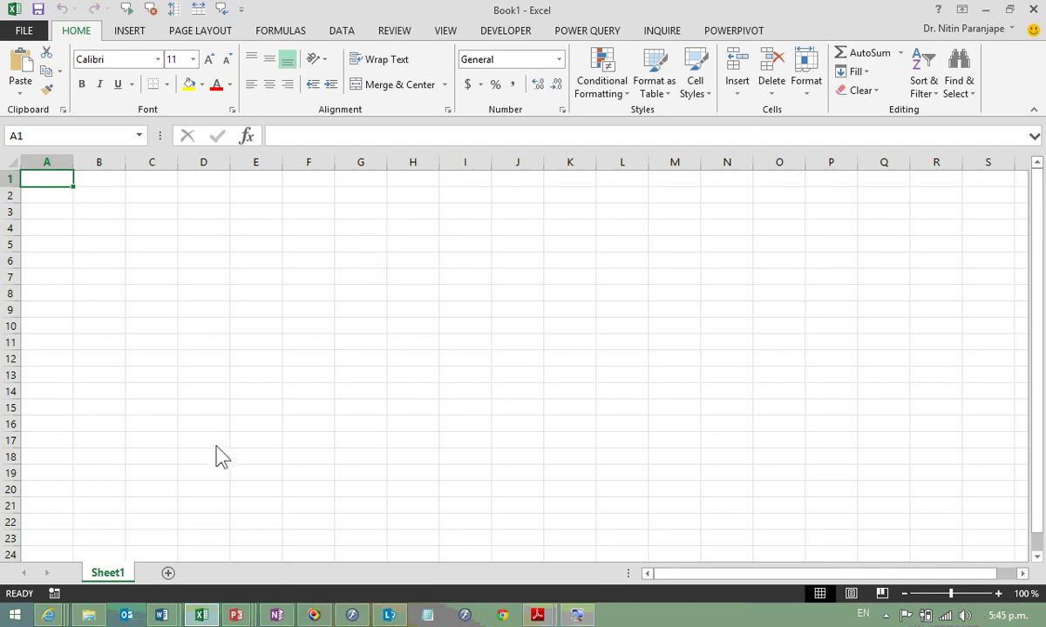
click(159, 440)
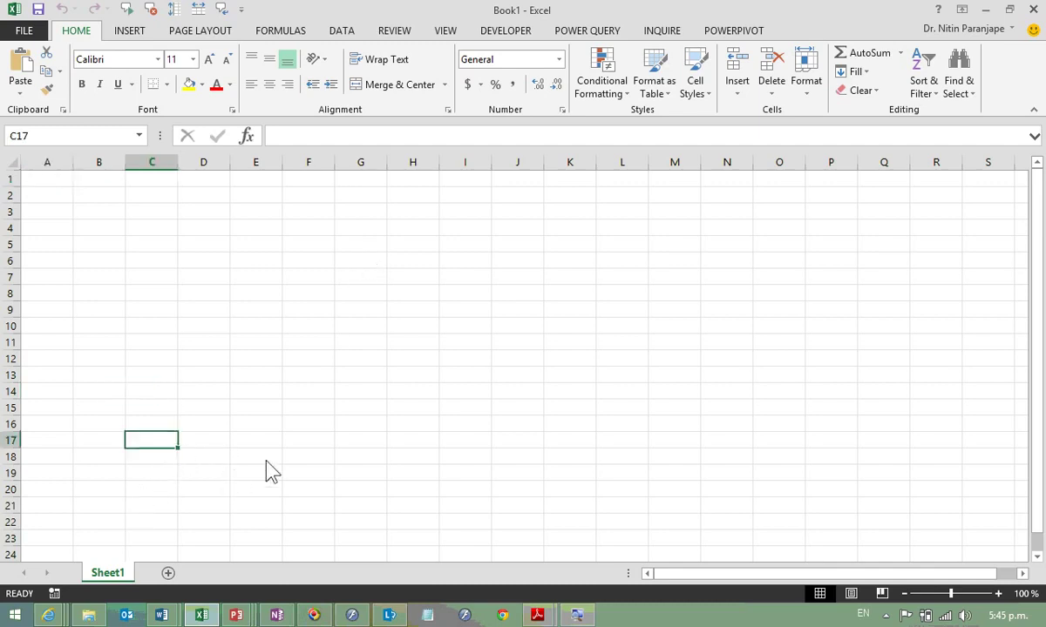
click(291, 443)
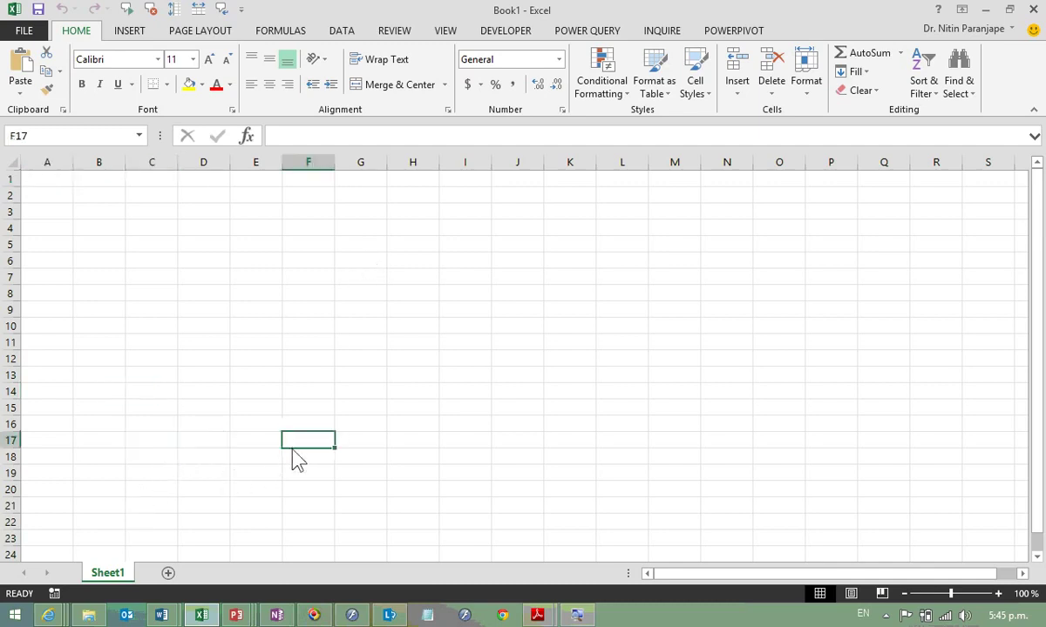
click(218, 617)
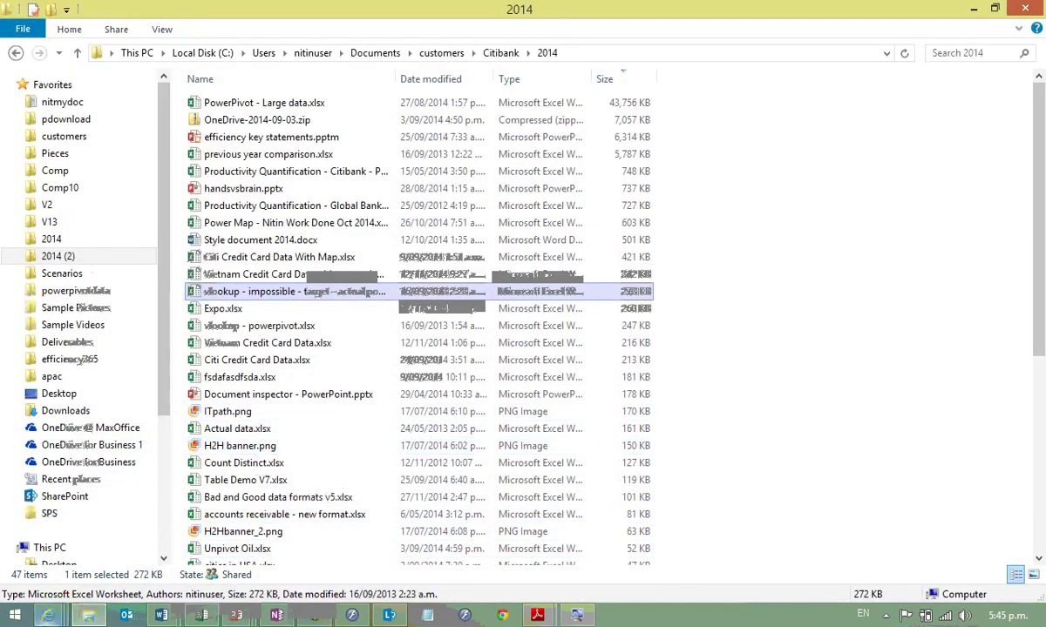
mouse_move(48, 615)
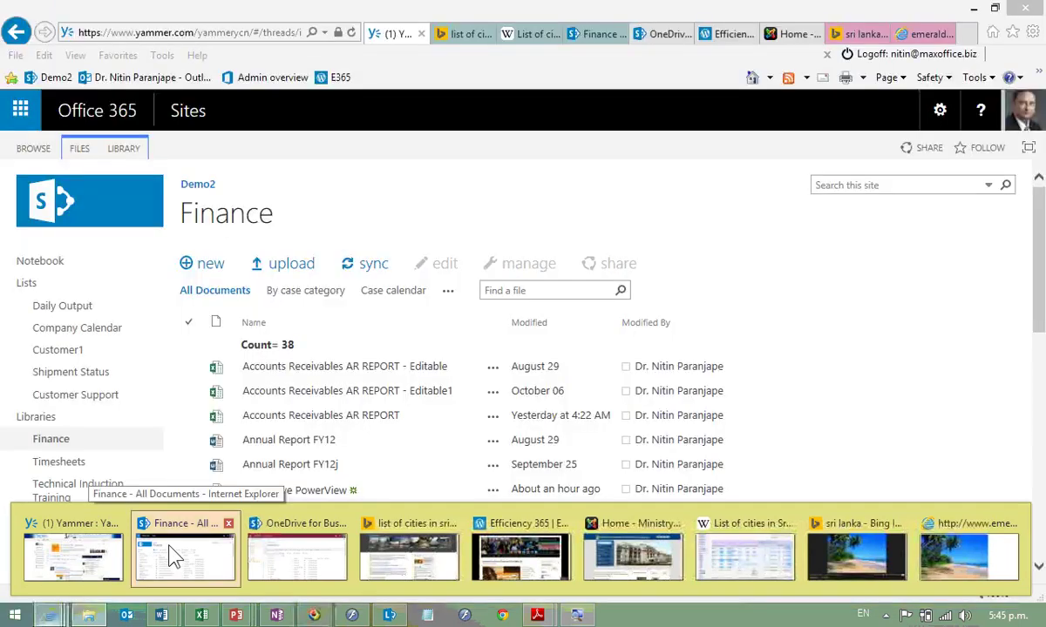
click(170, 555)
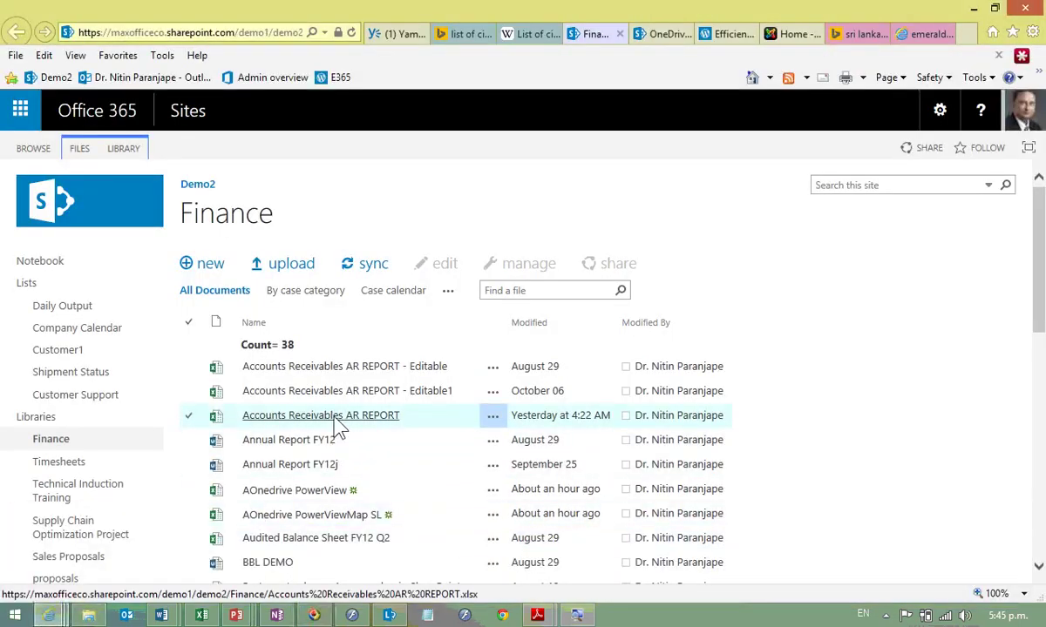
Step: Open Accounts Receivables AR REPORT from the Finance library for editing in desktop Excel
click(492, 415)
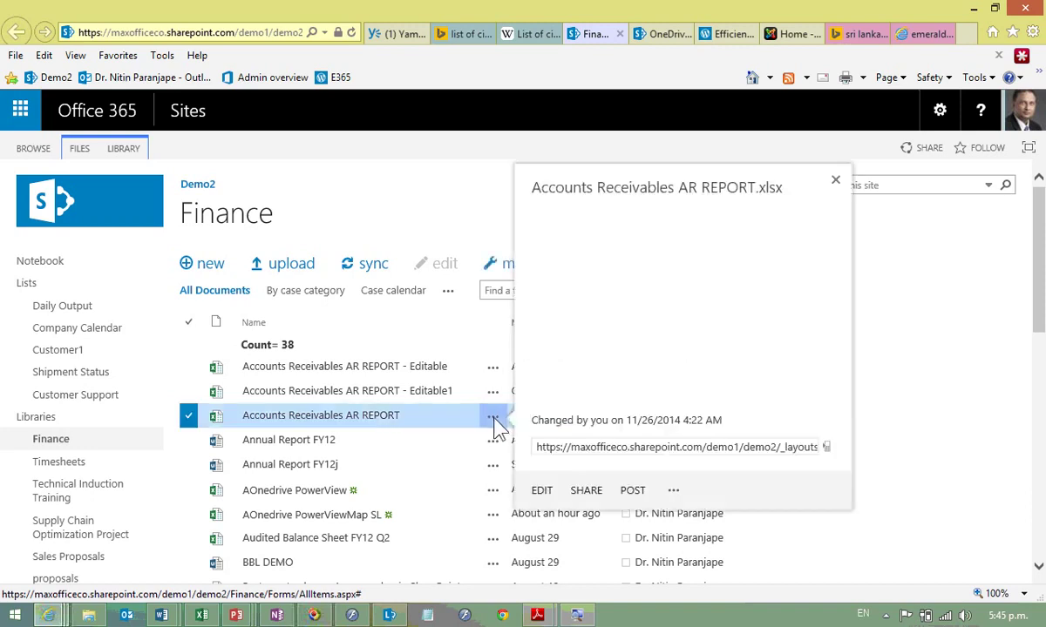
click(537, 494)
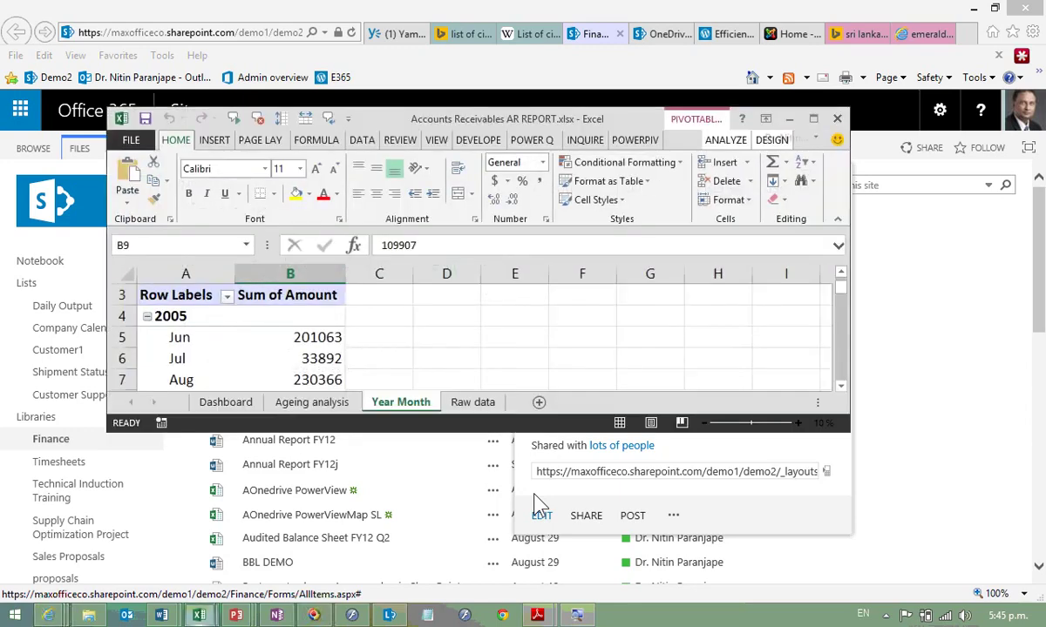
Step: Maximise the AR REPORT Excel window to show the Year Month pivot and area chart
key(alt+space)
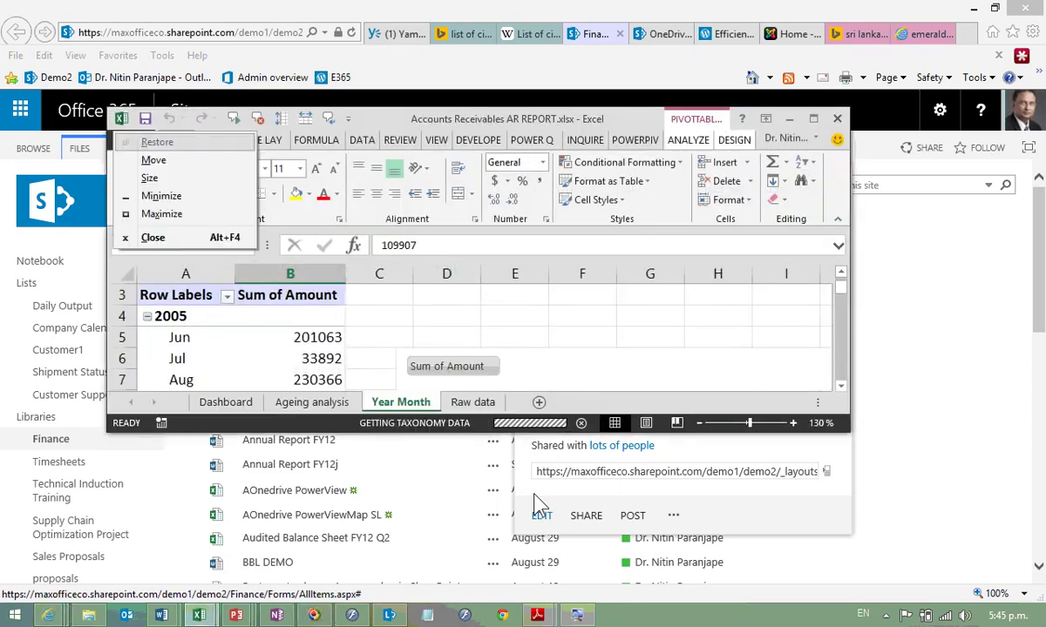
key(x)
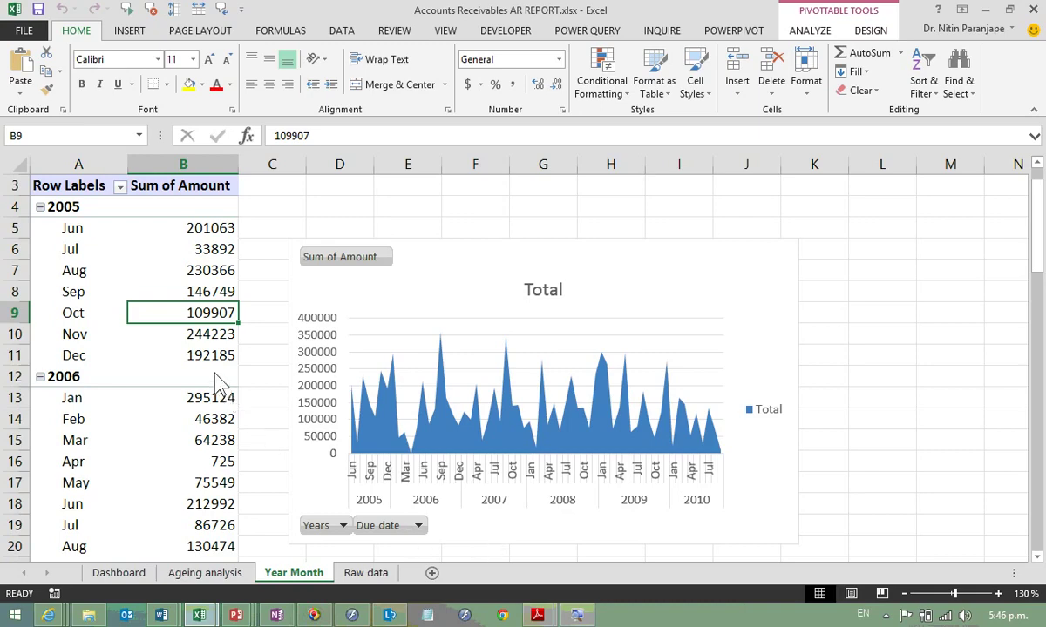
Step: Look through the Raw data, Year Month, Ageing analysis and Dashboard sheets, then open the File Info page
click(365, 572)
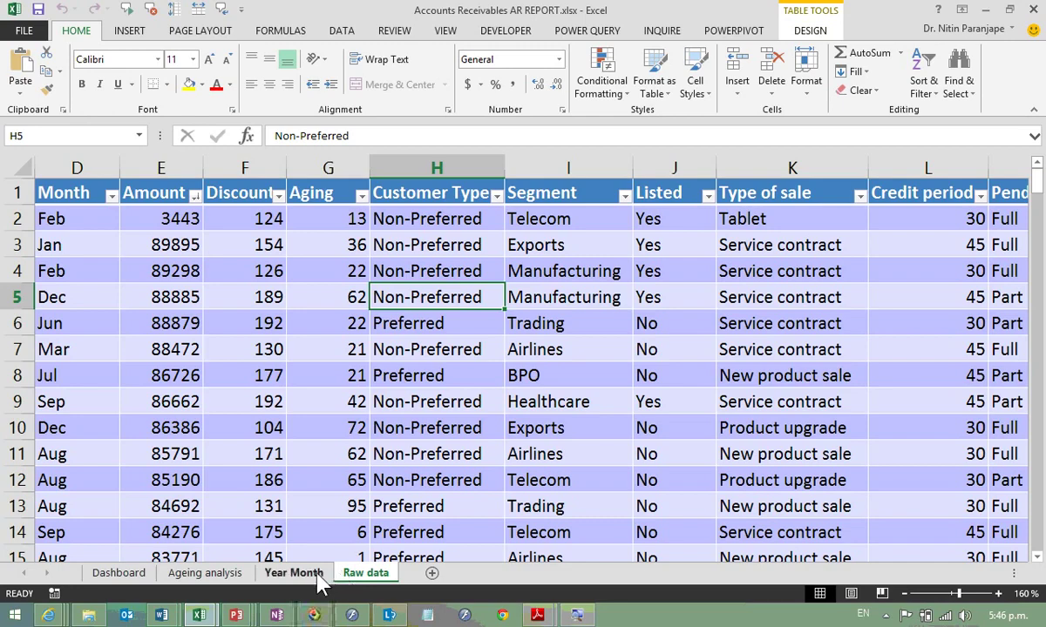
click(309, 577)
click(228, 579)
click(144, 576)
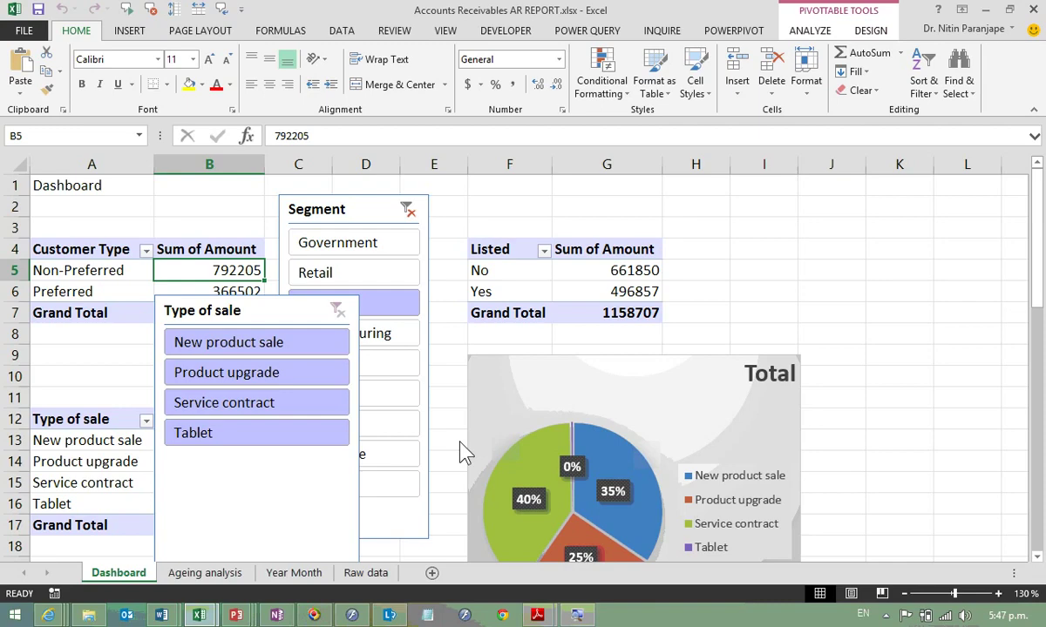
key(alt+f)
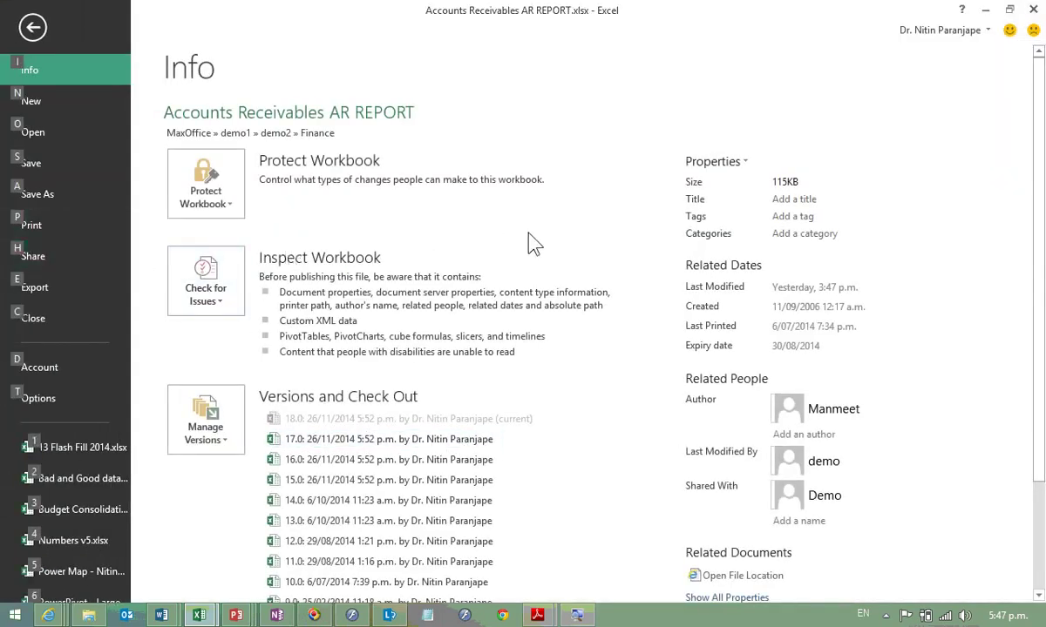
Step: Show the Save As locations, including the MaxOffice SharePoint site with its Finance and Sales folders
click(94, 196)
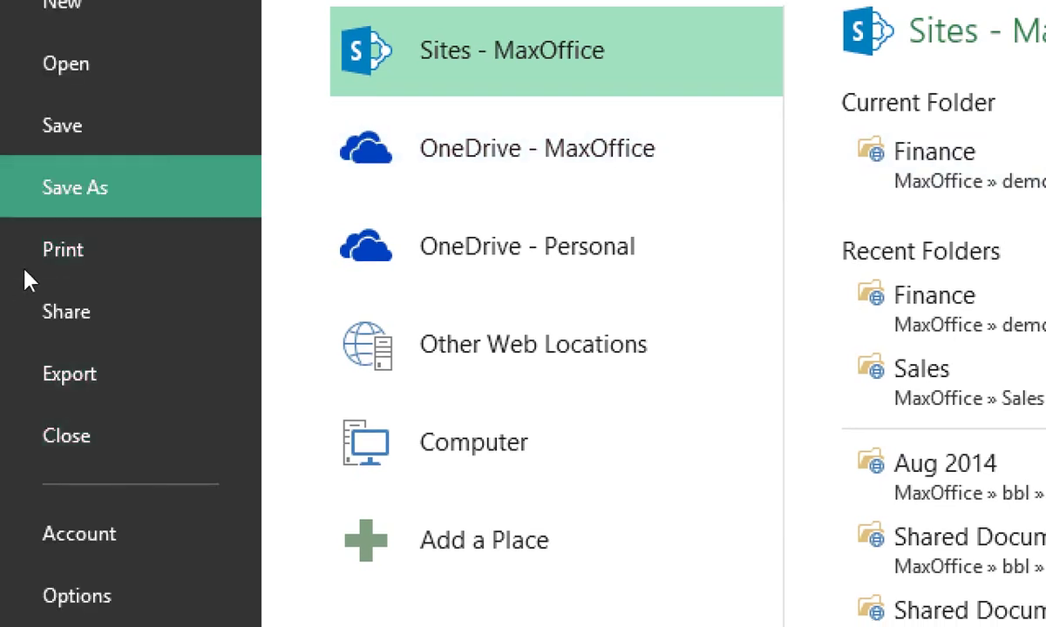
Step: Review the Share invitation options and the Can edit / Can view permission choices
click(24, 277)
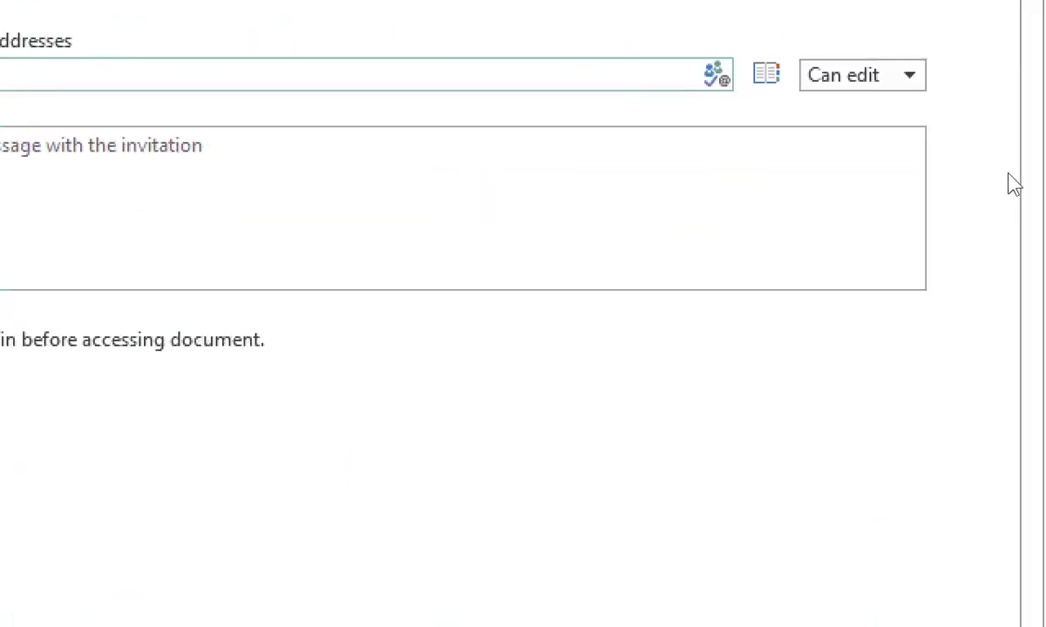
key(Tab)
key(alt+Down)
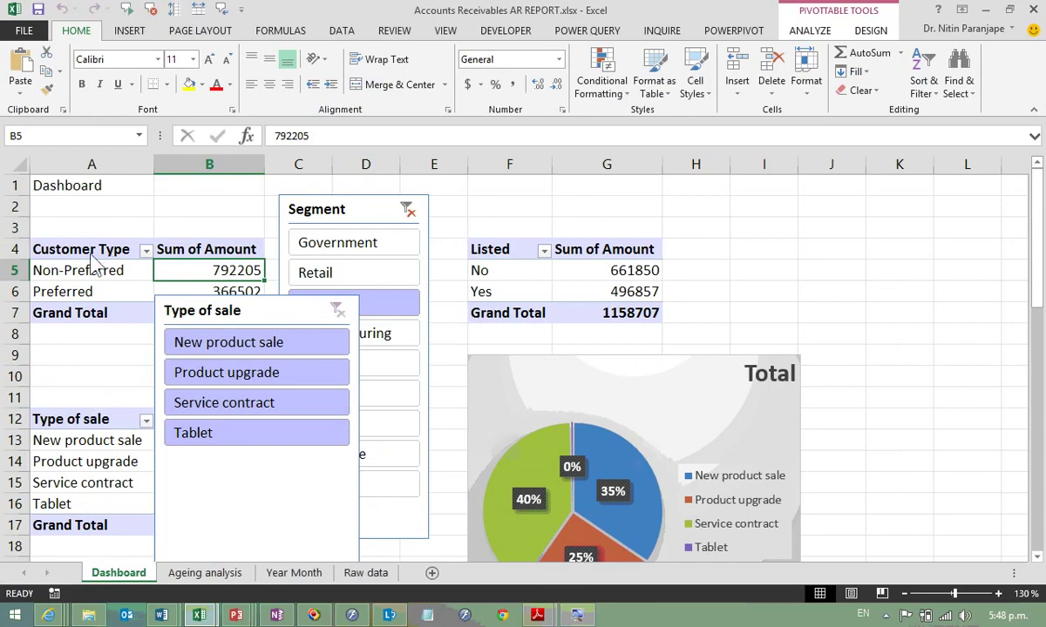
Step: Set Browser View Options to show the Entire Workbook online, then return to the worksheet
key(alt+f)
scroll(192, 462, down, 3)
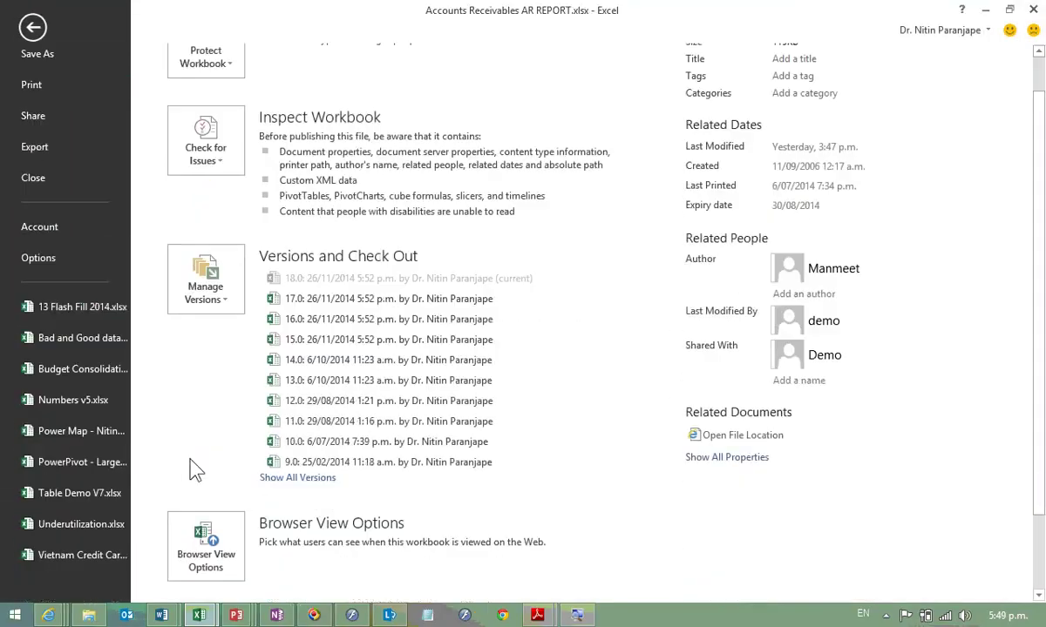
click(202, 558)
click(415, 266)
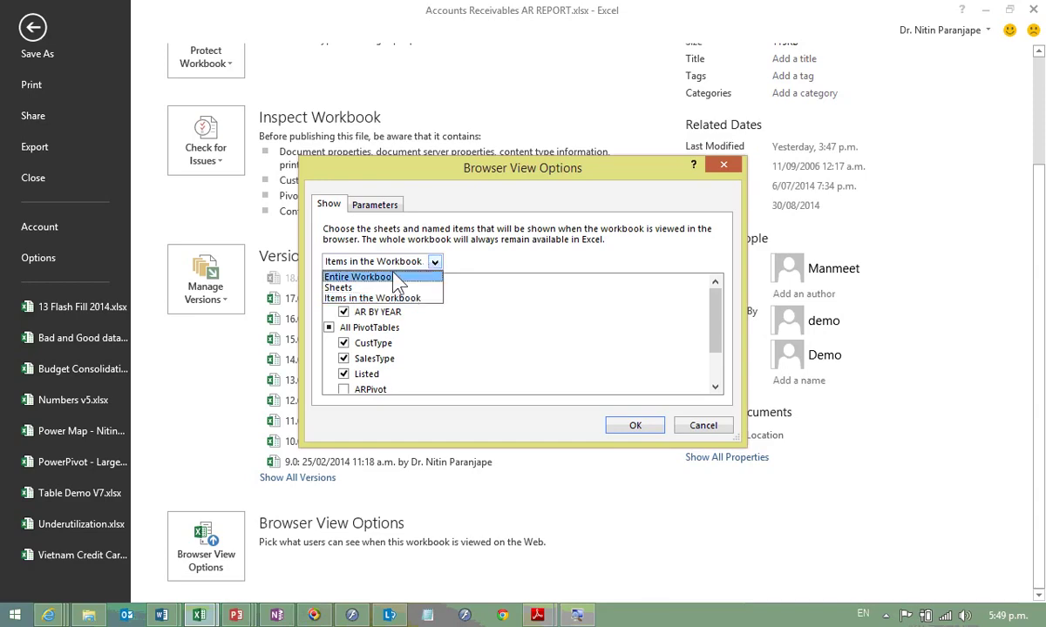
click(396, 274)
click(631, 427)
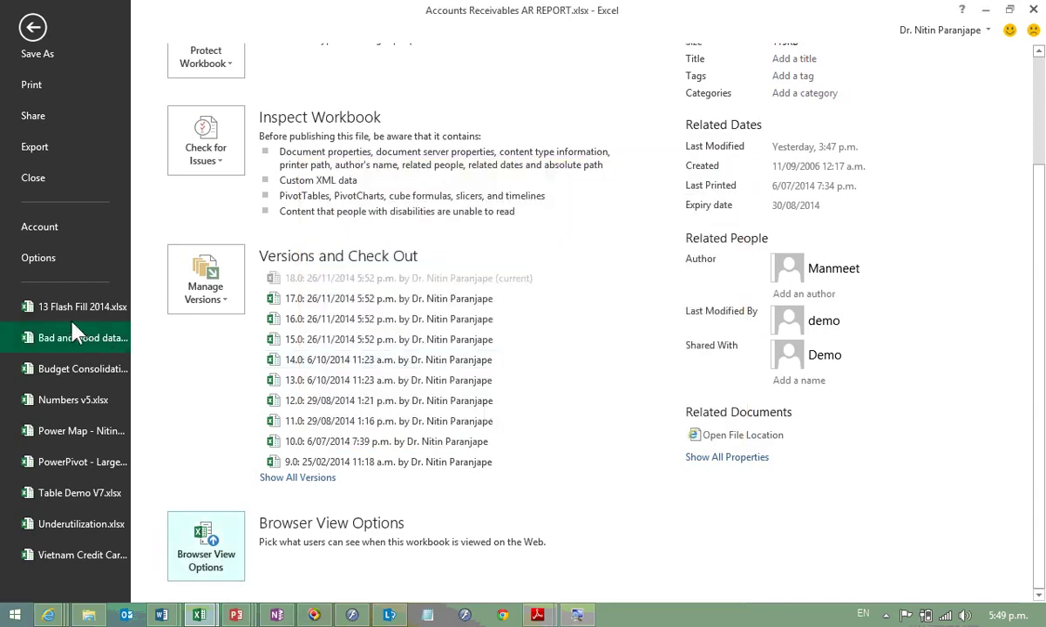
key(Escape)
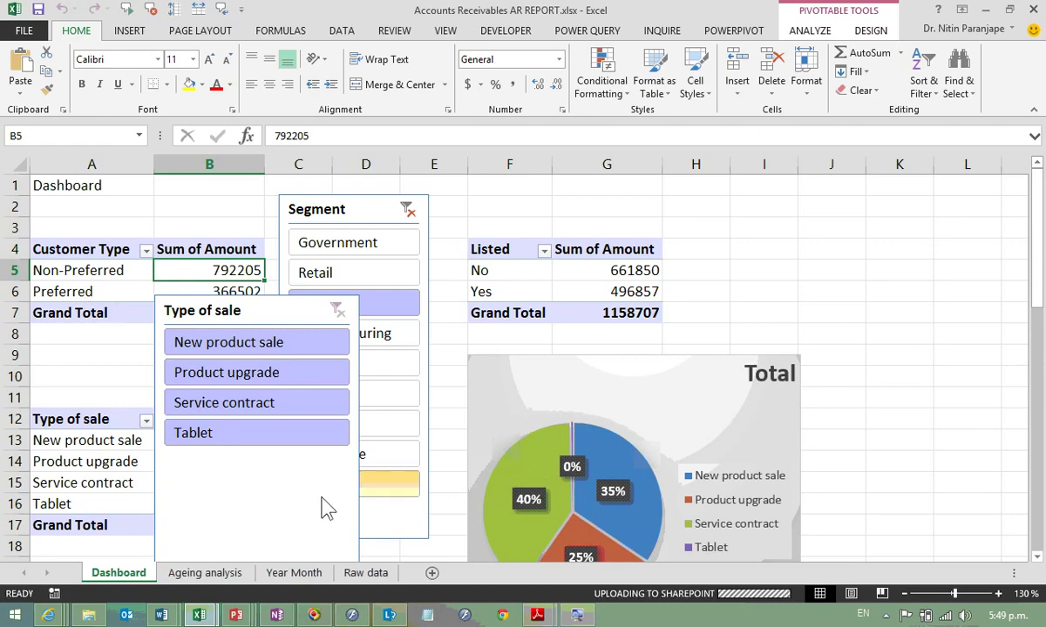
mouse_move(48, 616)
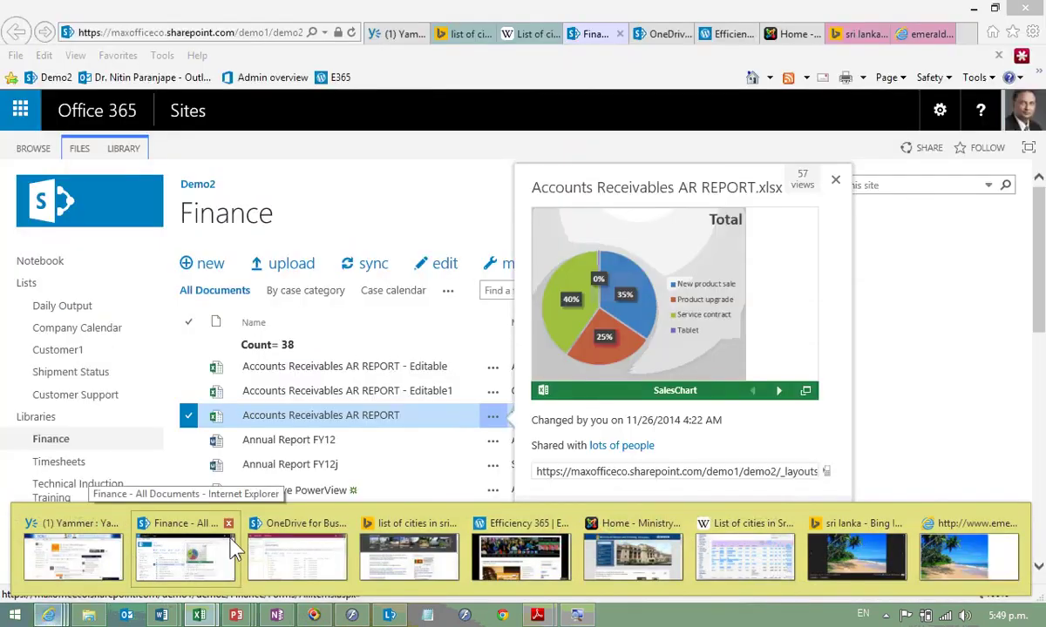
Step: Open Accounts Receivables AR REPORT from the SharePoint Finance library in Excel Online
click(231, 549)
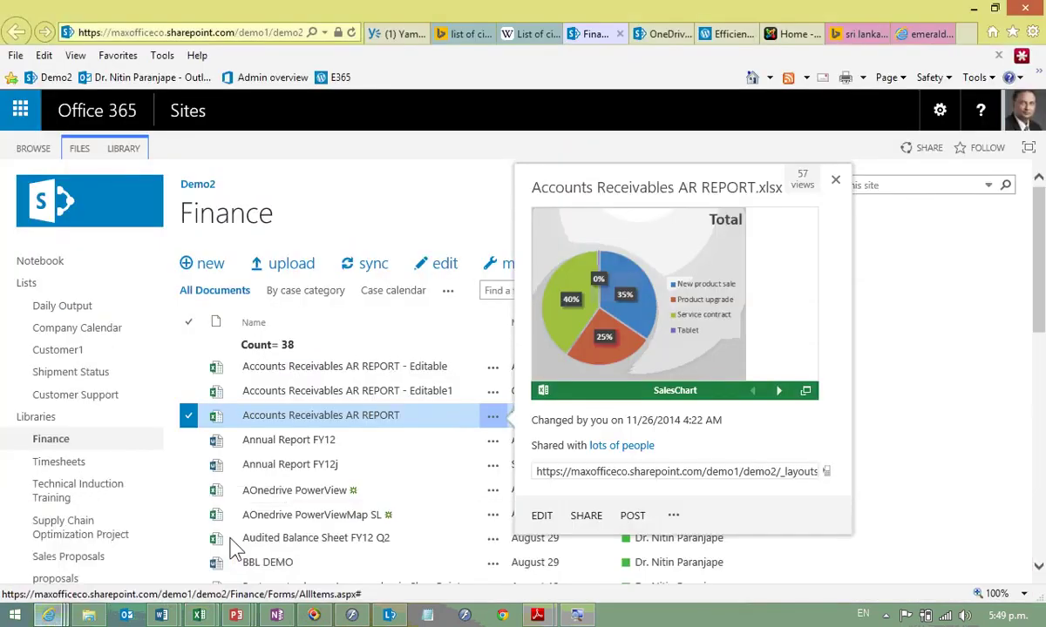
click(338, 422)
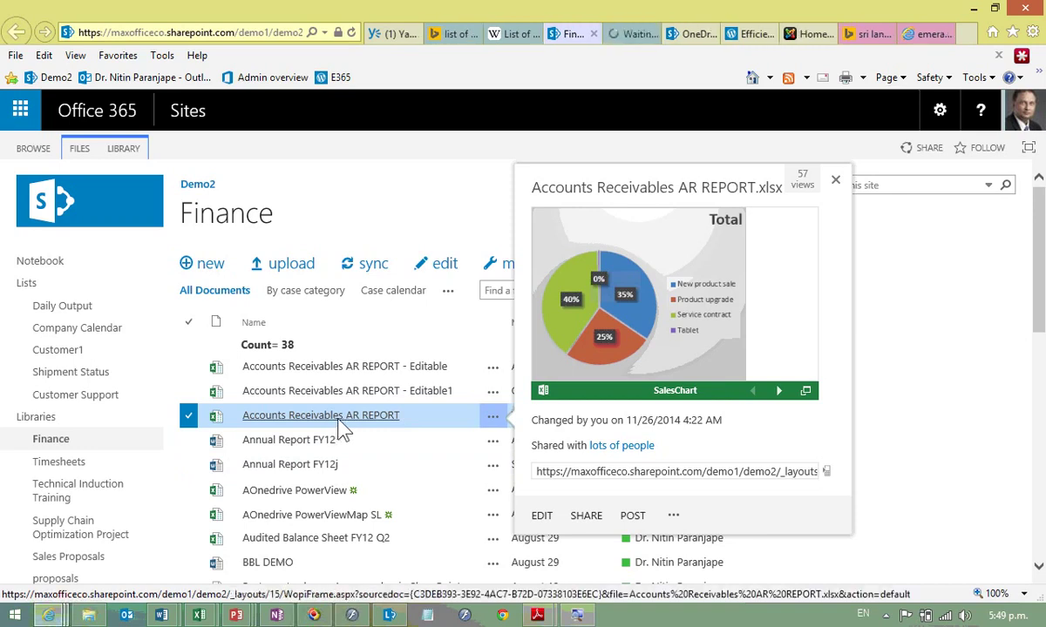
click(623, 34)
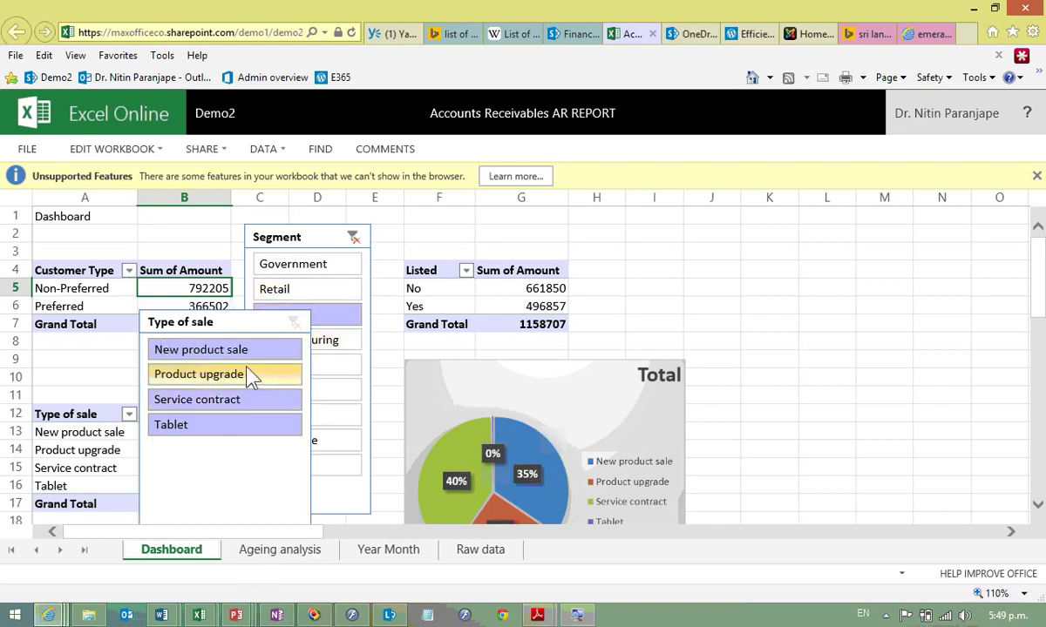
Step: View the Year Month and Raw data sheets online, select cell F10, then return to desktop Excel
click(392, 555)
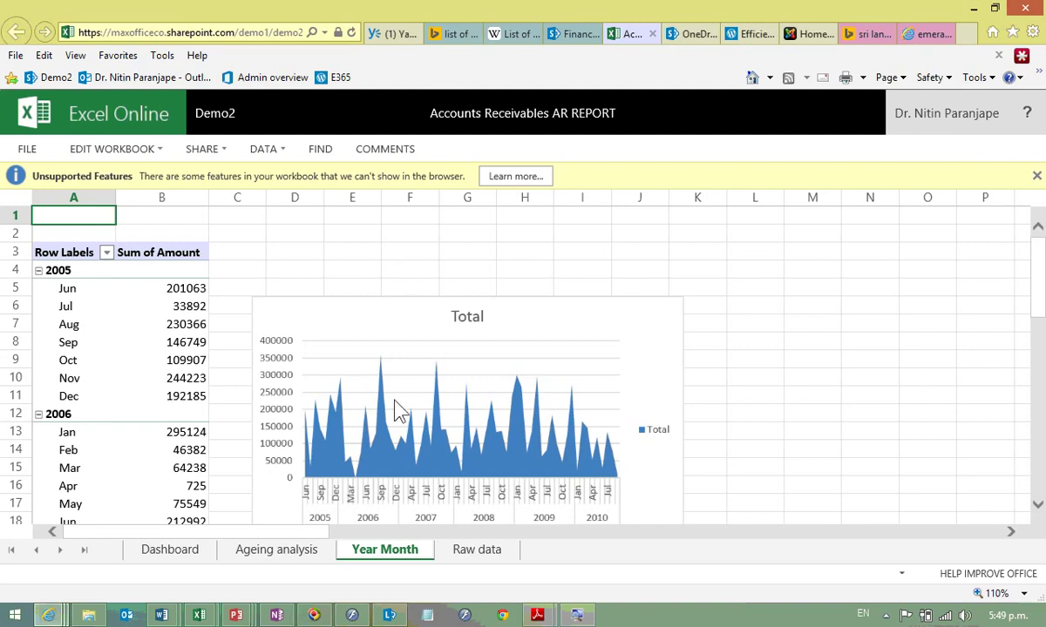
click(474, 556)
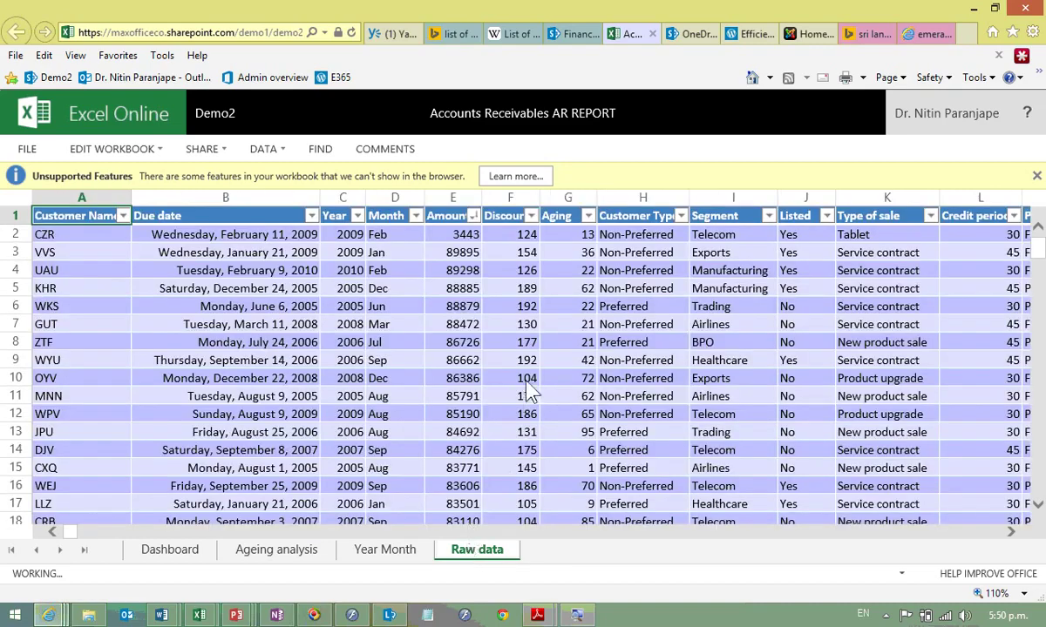
click(527, 381)
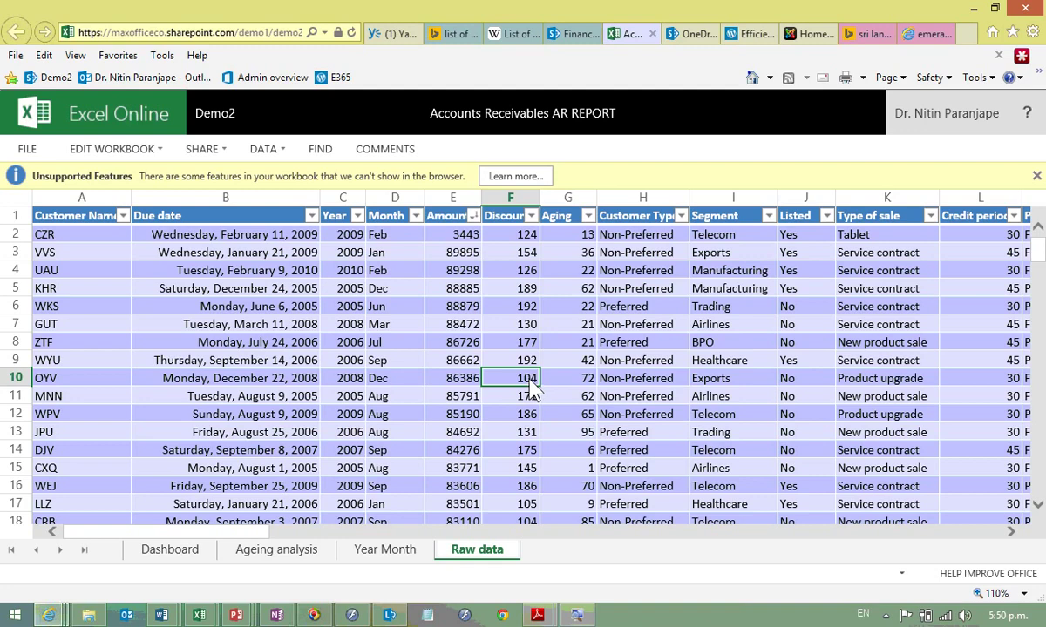
key(alt+Tab)
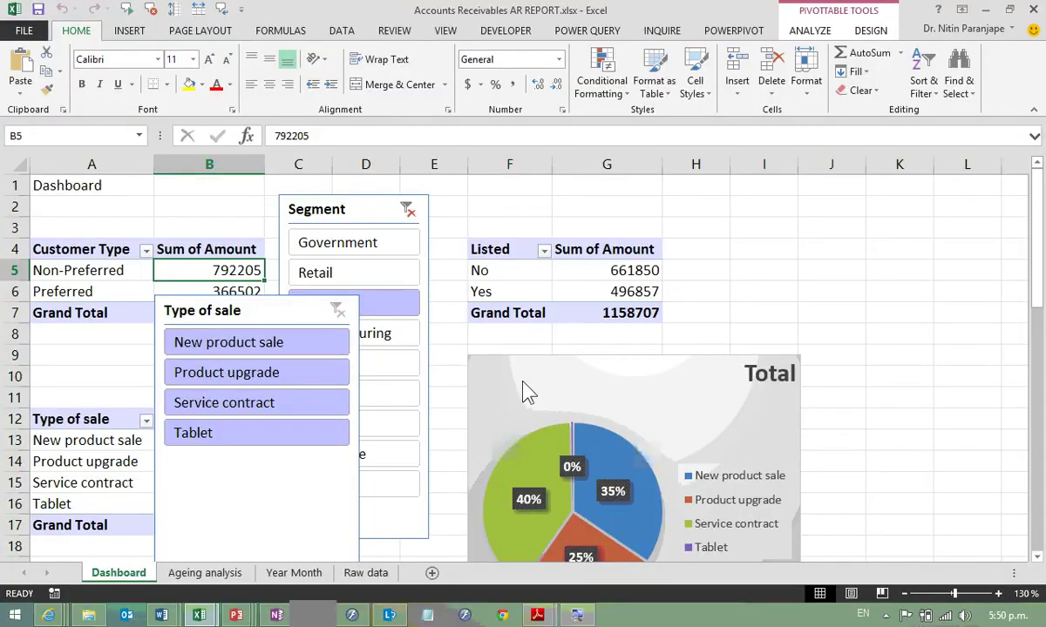
Step: Set Browser View Options to Sheets with Raw data unchecked, then switch to the browser
key(alt+f)
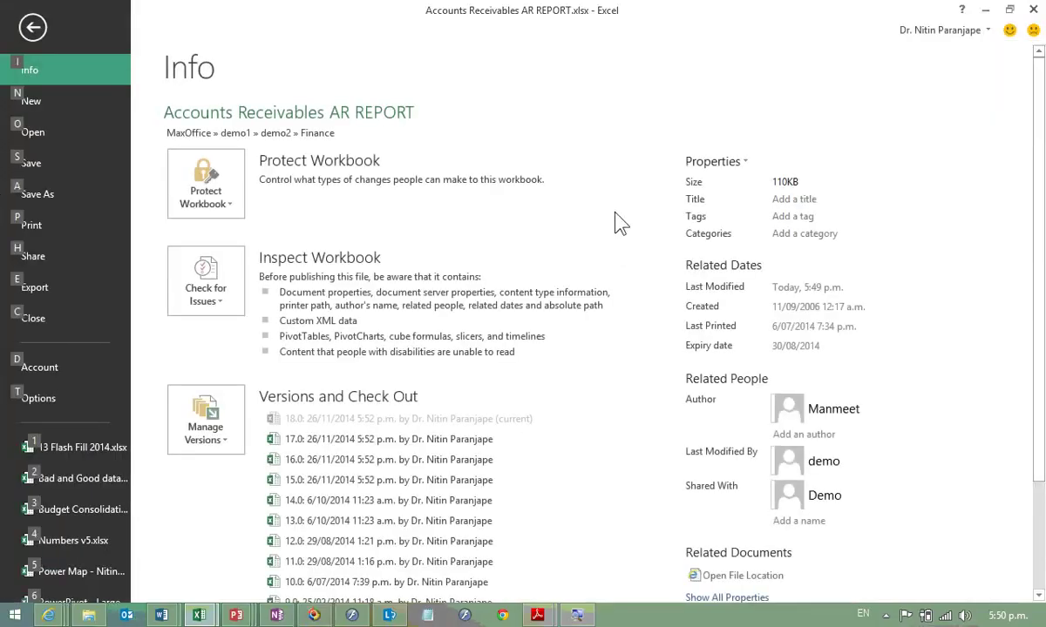
scroll(219, 285, down, 3)
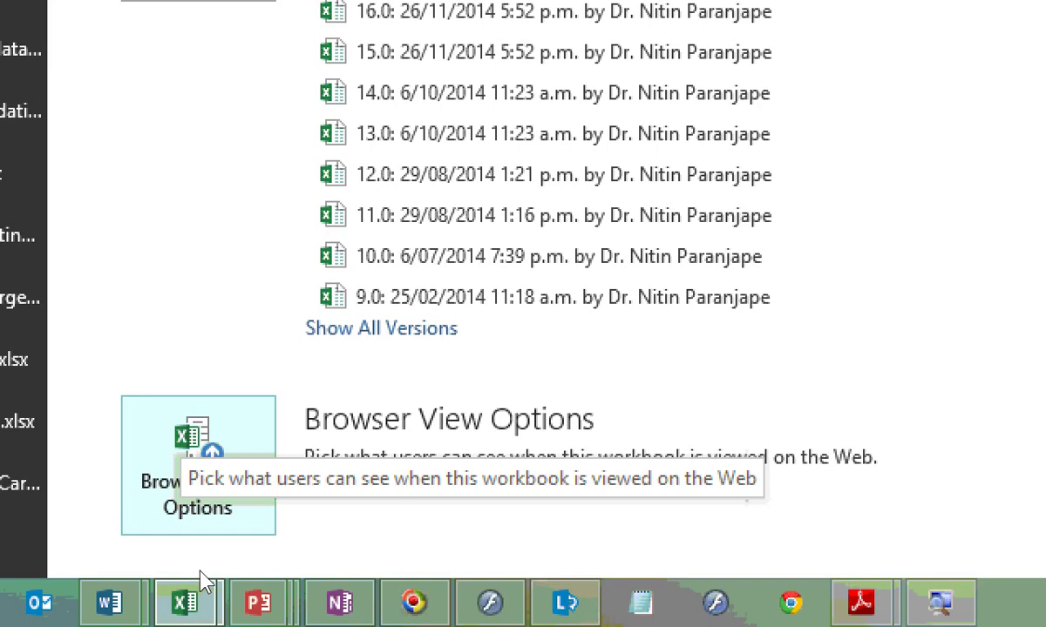
click(199, 571)
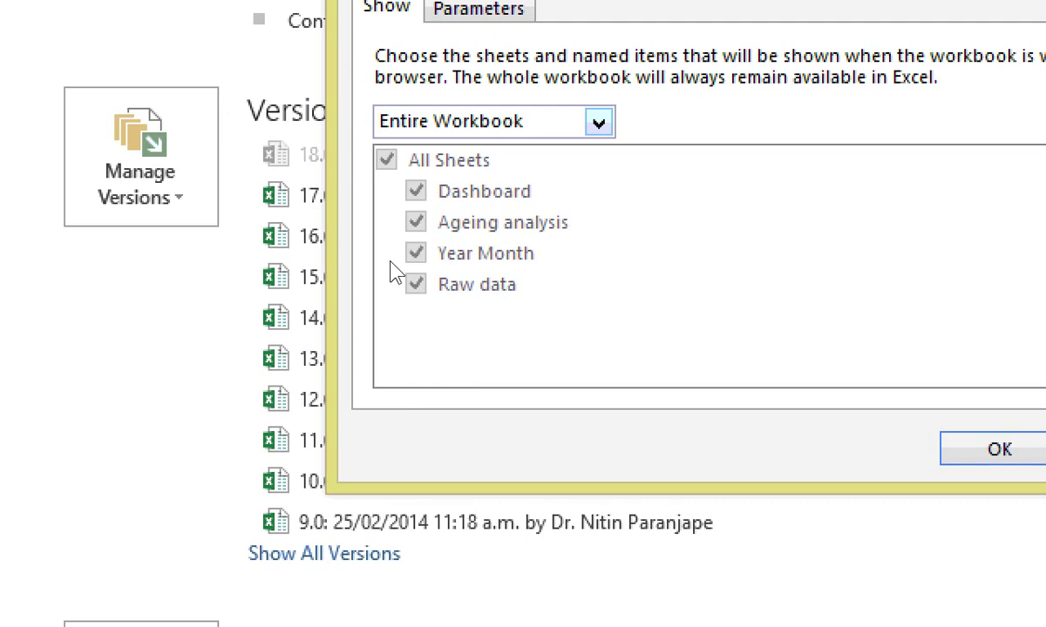
key(alt+Down)
key(Down)
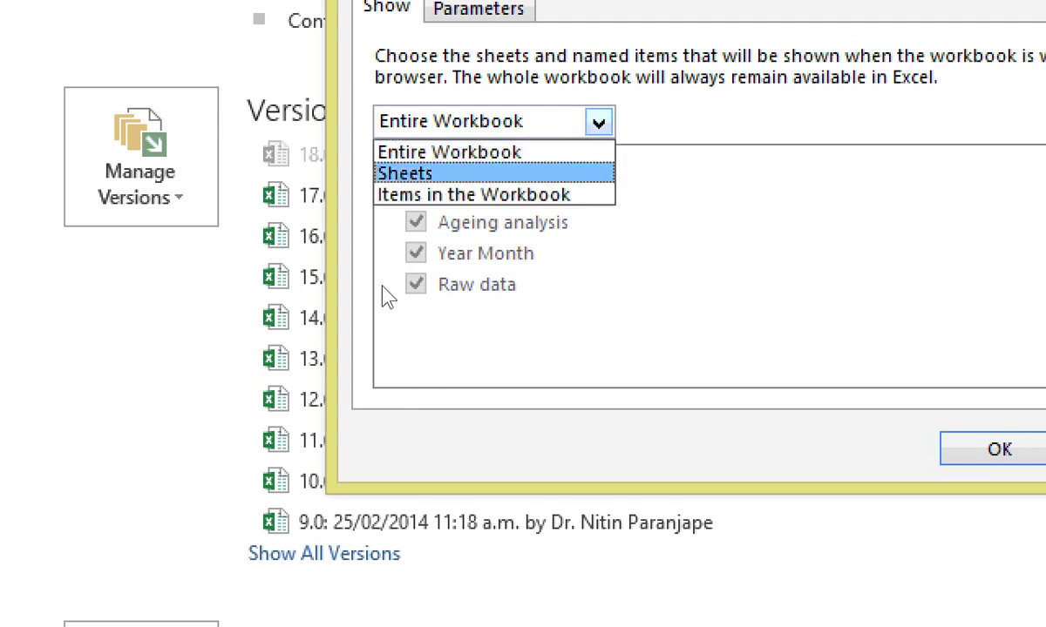
key(Return)
click(415, 285)
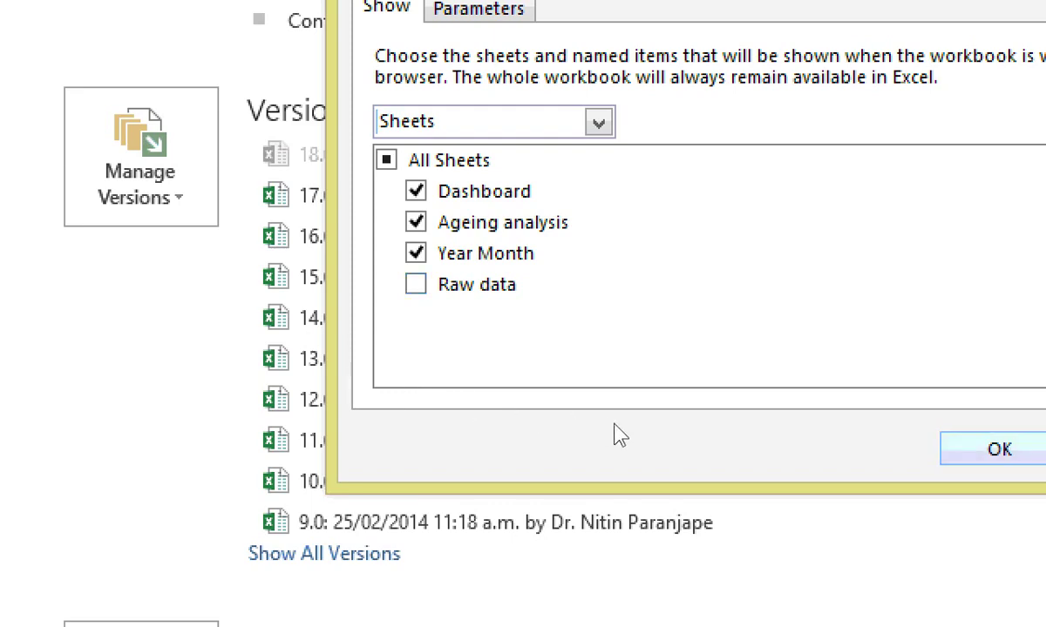
key(Return)
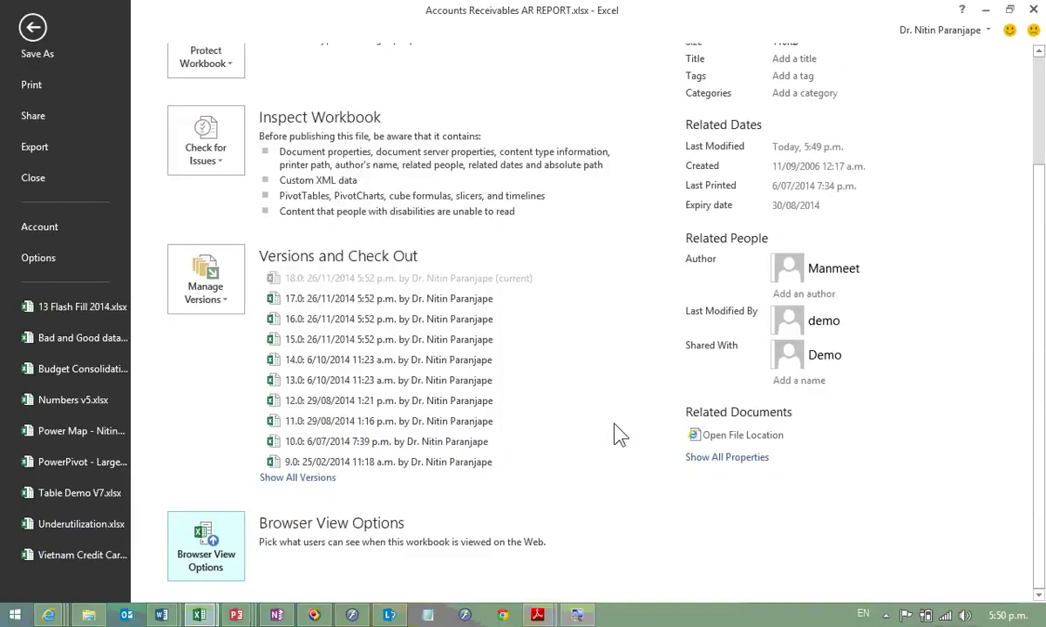
key(Escape)
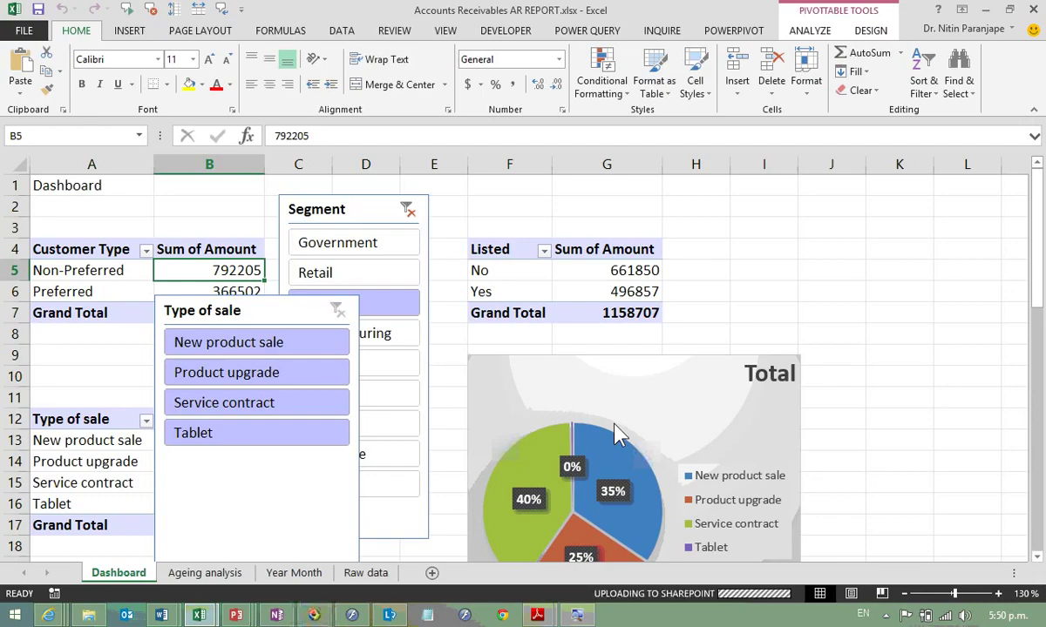
key(alt)
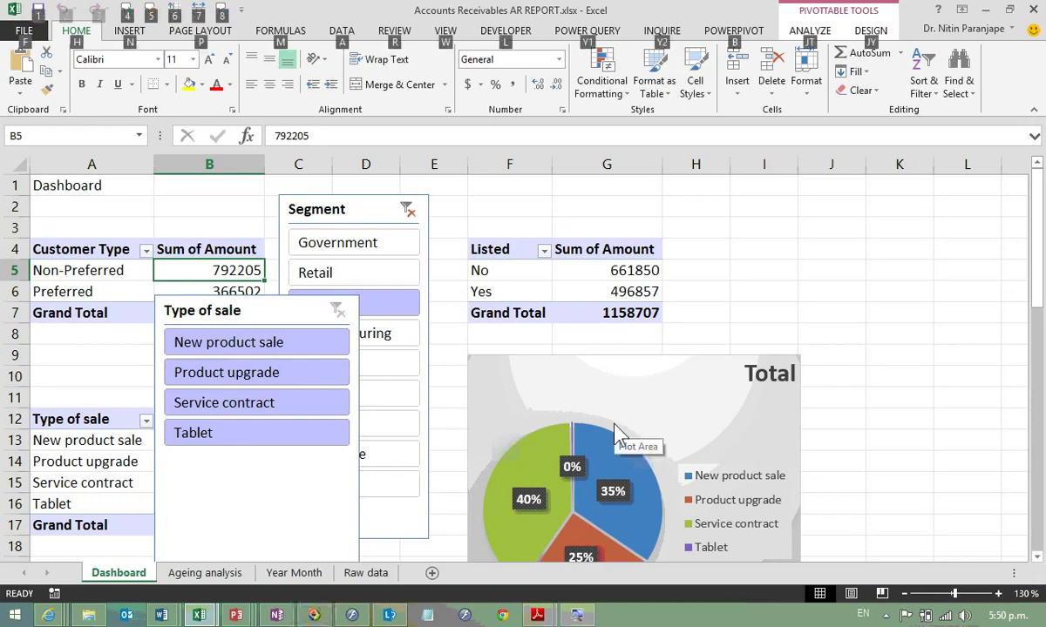
key(alt+Tab)
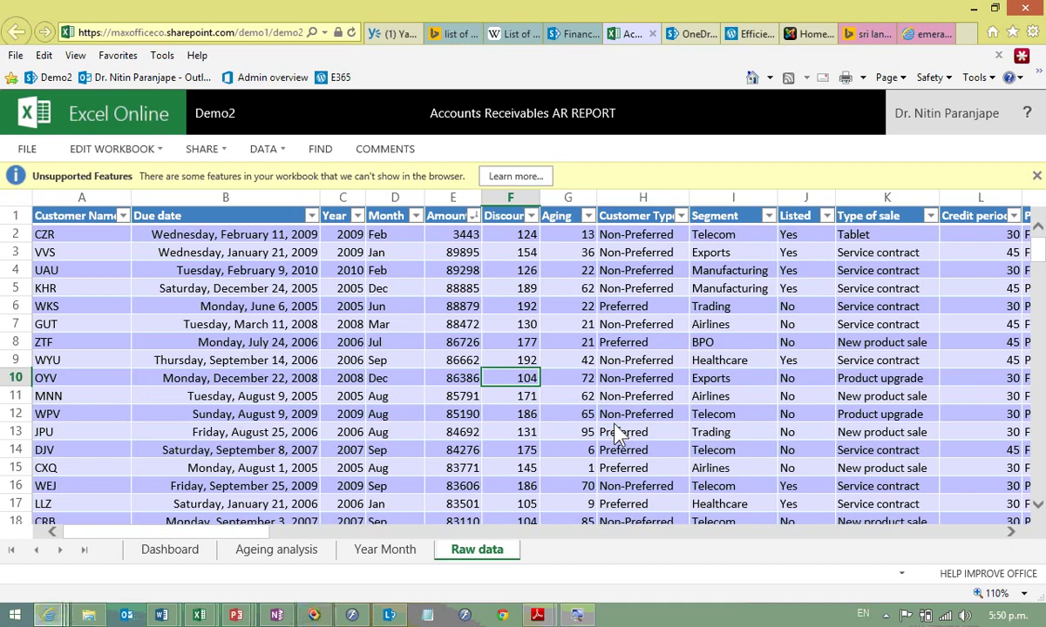
Step: Reload the workbook in Excel Online, check the editing choices, and select the Type of sale slicer
key(F5)
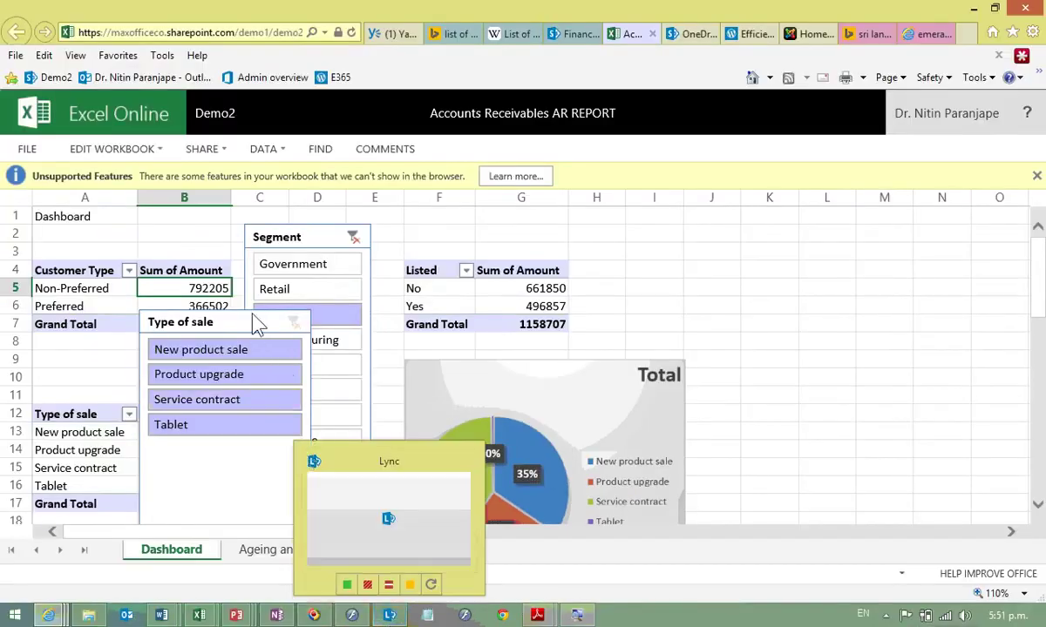
click(130, 150)
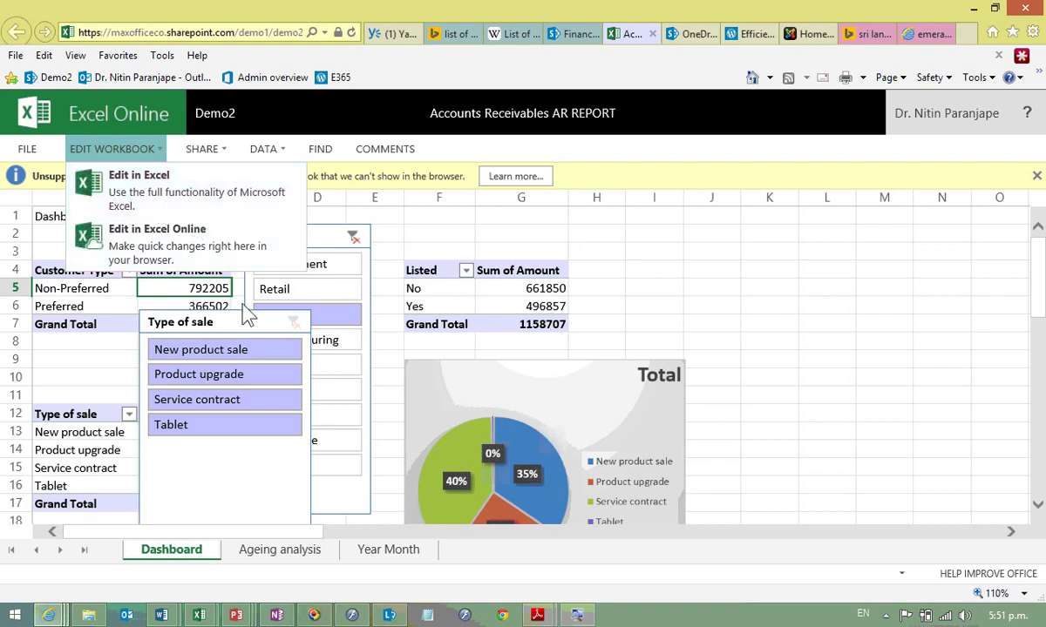
click(759, 440)
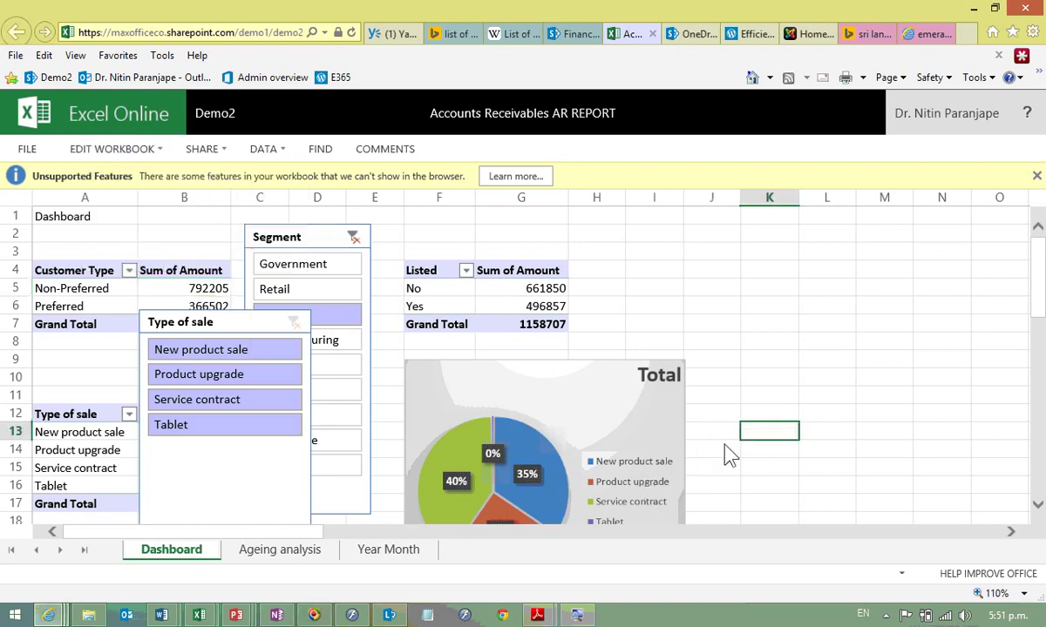
click(218, 324)
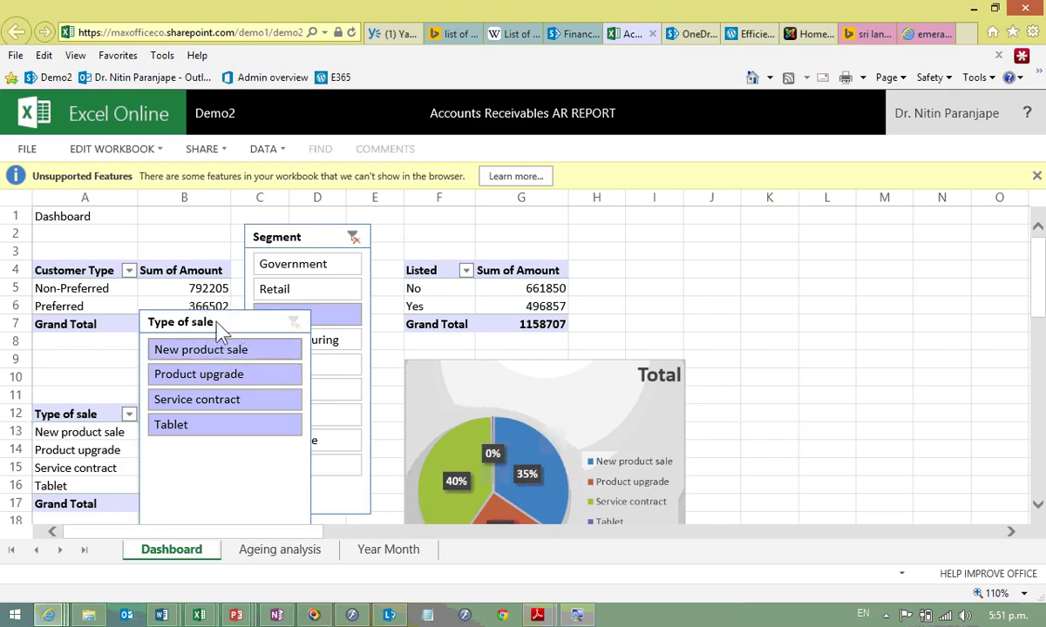
Step: In desktop Excel, move the Type of sale slicer to columns J–L, clear of the pivot tables
mouse_move(200, 617)
click(257, 532)
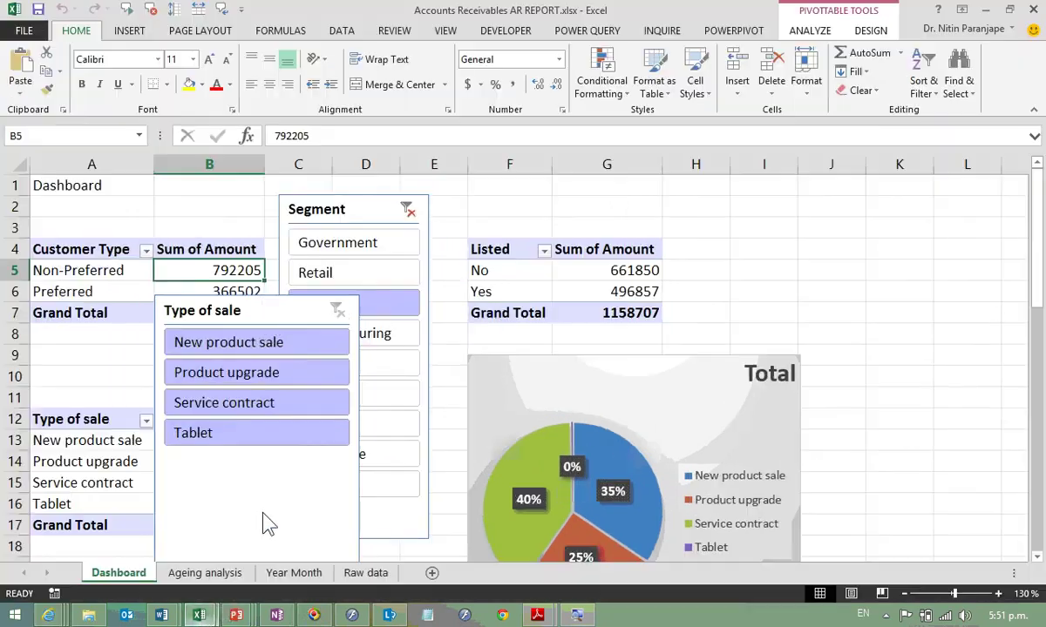
drag(296, 324, 967, 262)
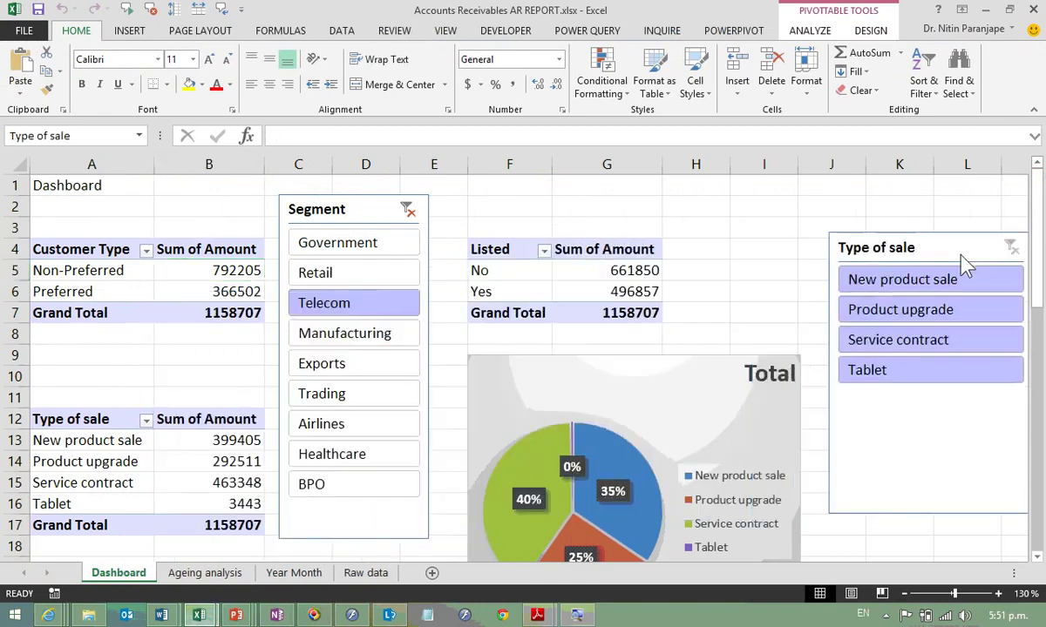
key(alt+Tab)
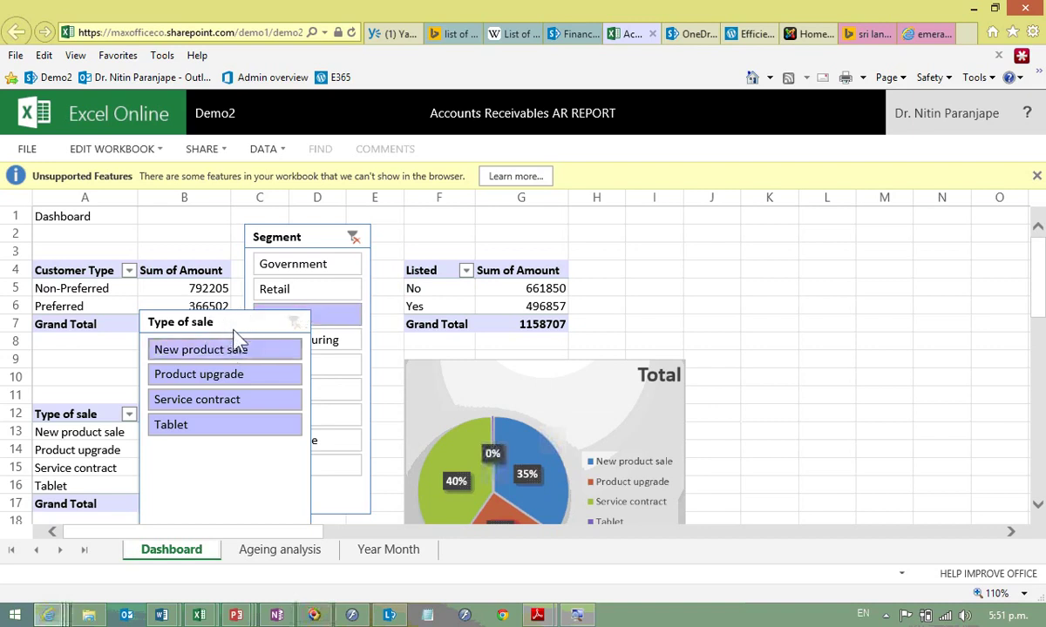
Step: Pick another Segment slicer item online and scroll down to see the updated totals and pie chart
click(319, 394)
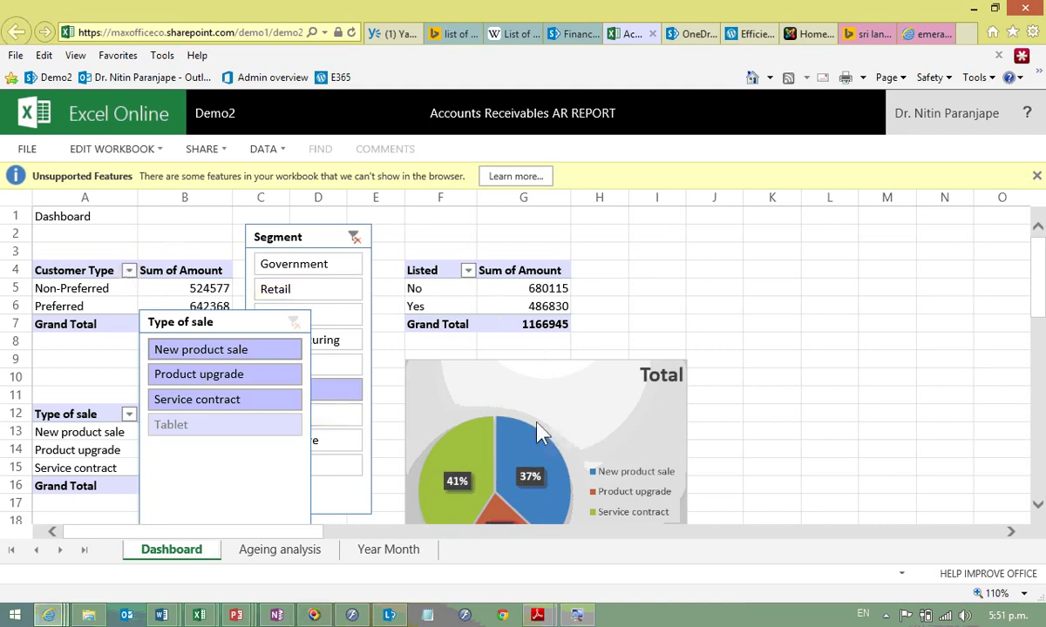
click(809, 455)
scroll(808, 455, down, 1)
scroll(809, 455, down, 5)
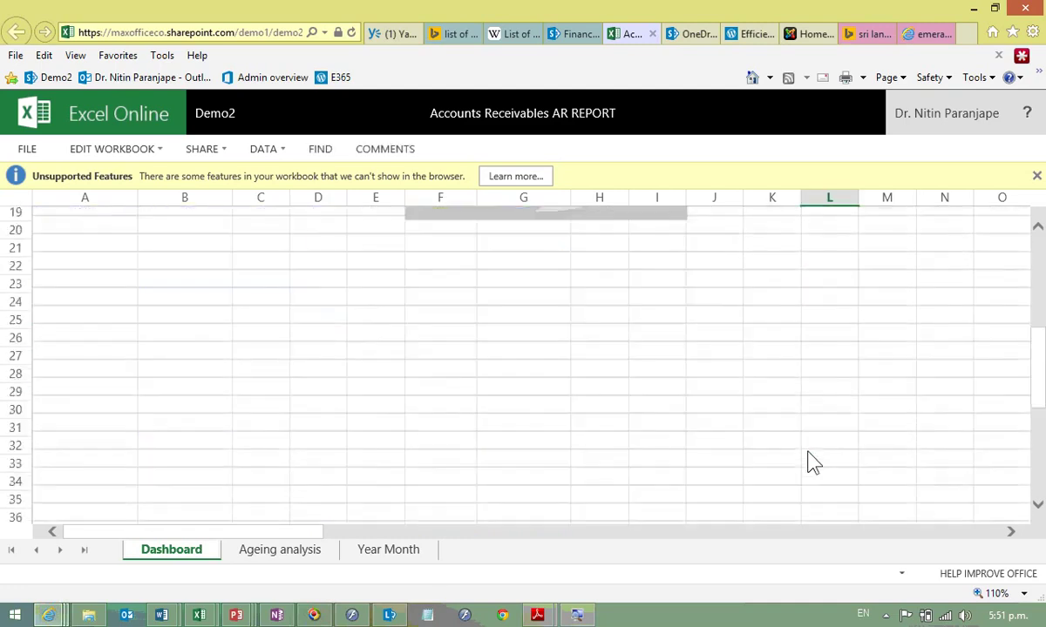
scroll(808, 455, down, 1)
scroll(809, 462, down, 3)
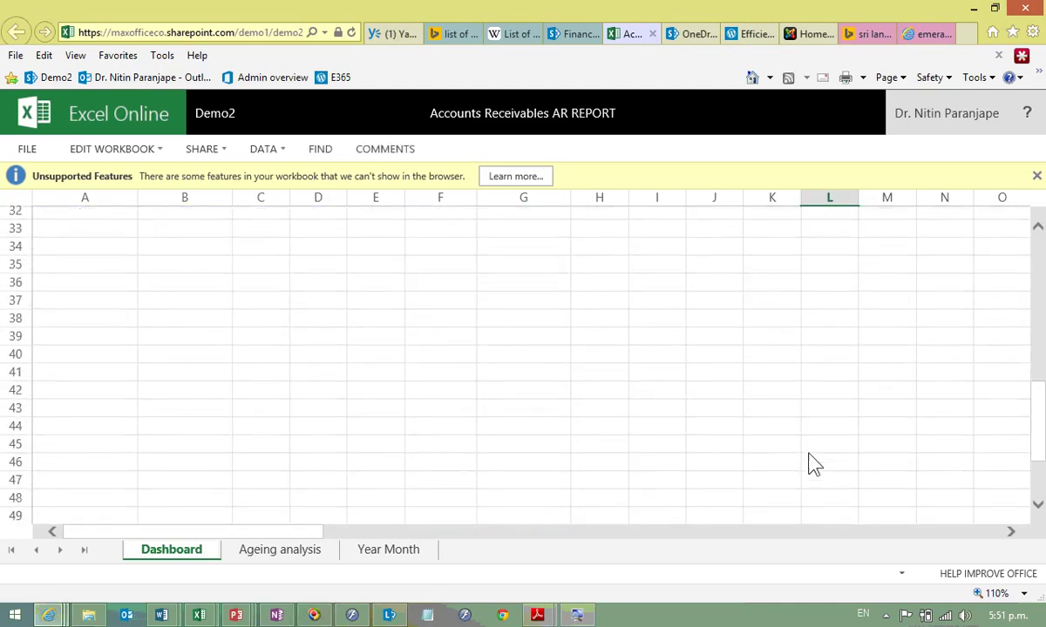
scroll(811, 463, down, 2)
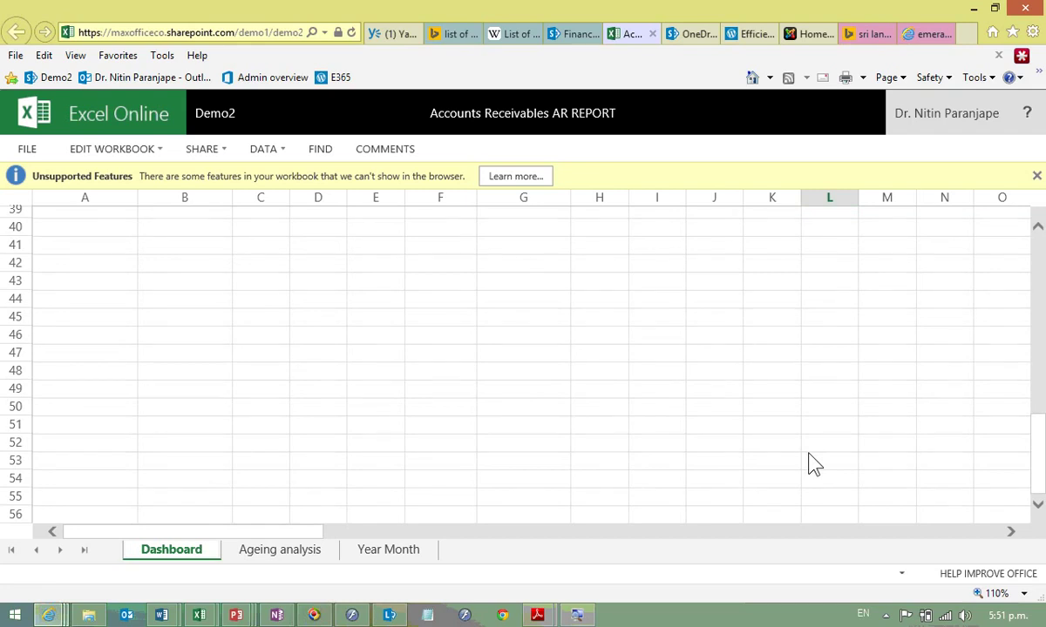
scroll(811, 464, down, 6)
scroll(810, 463, down, 10)
scroll(810, 463, down, 15)
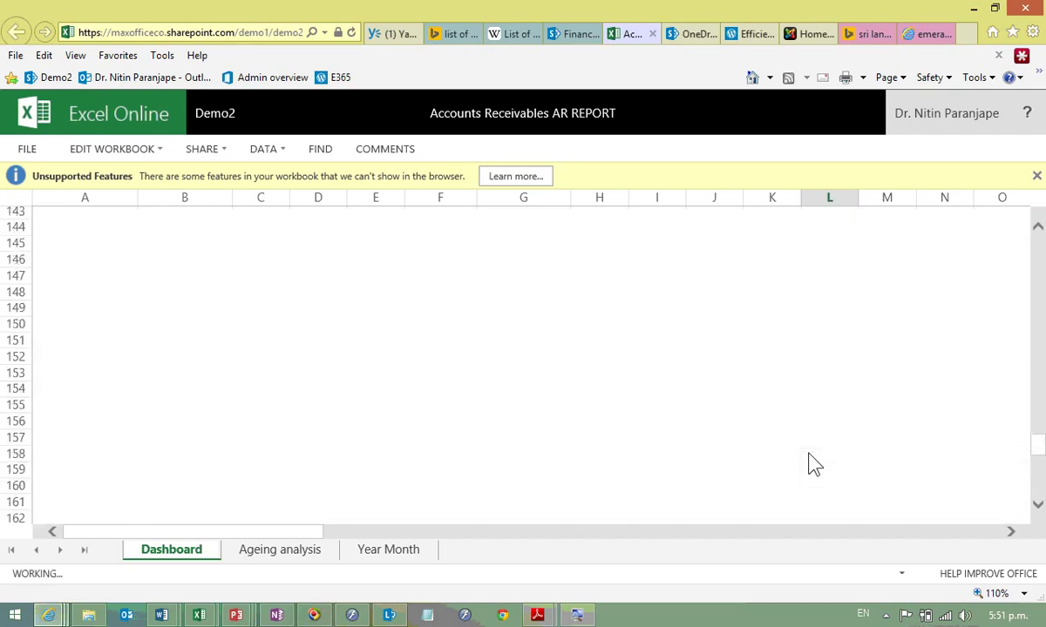
scroll(810, 464, down, 1)
scroll(811, 464, down, 20)
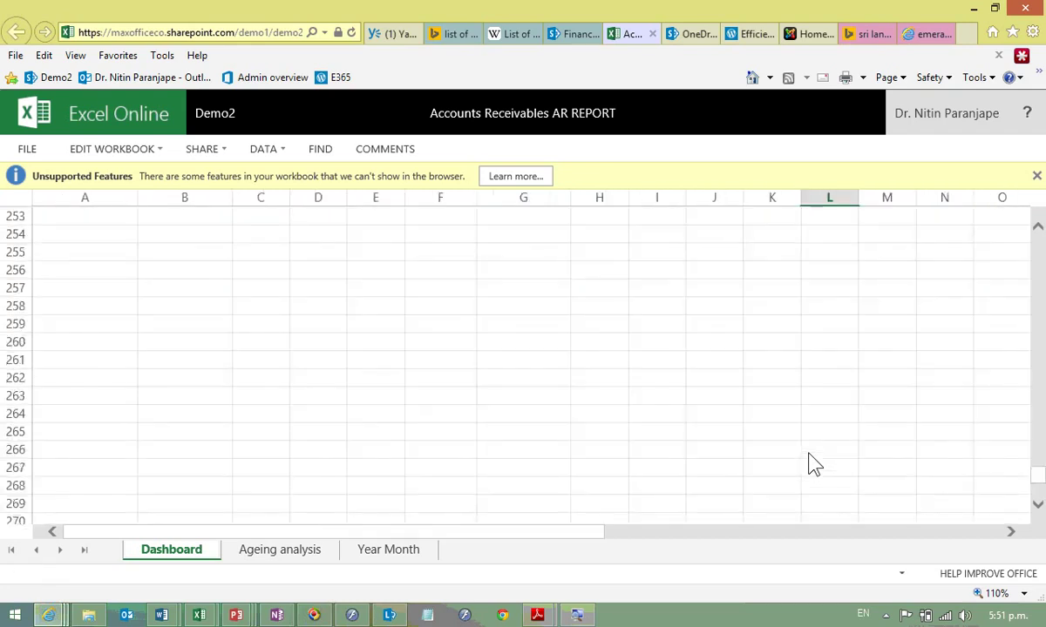
scroll(810, 463, down, 2)
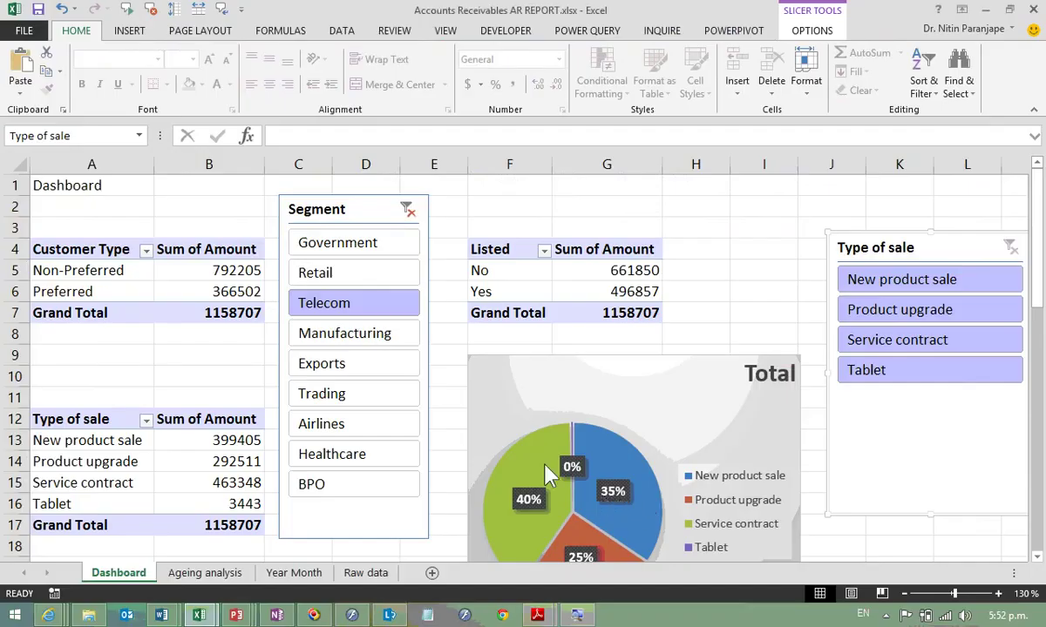
Step: Check that the pie chart's Chart Name reads SalesChart, then show the Info page's Browser View Options
click(223, 266)
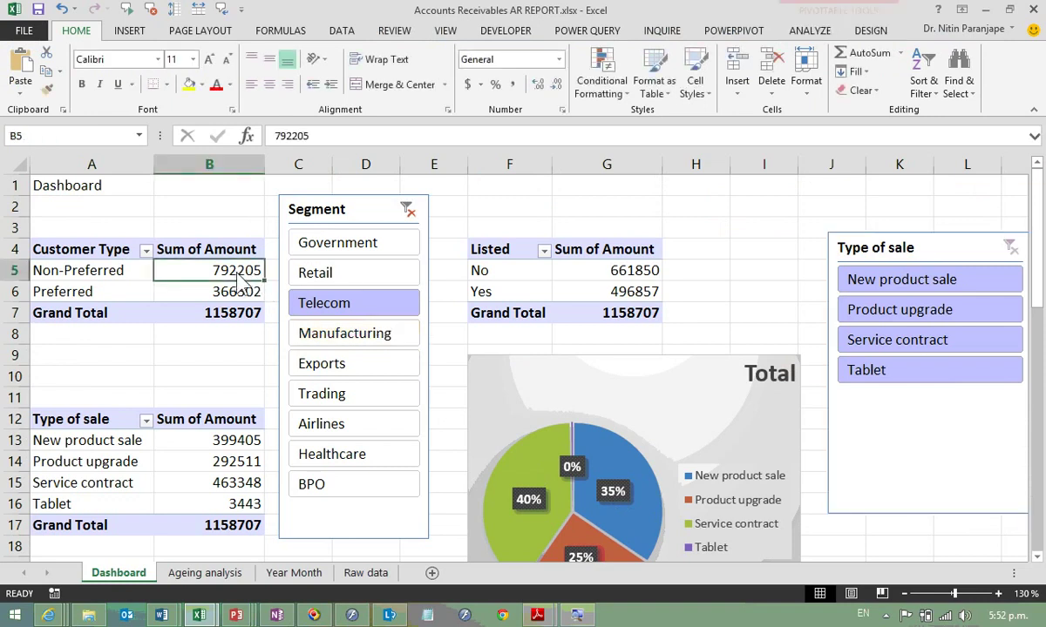
click(514, 275)
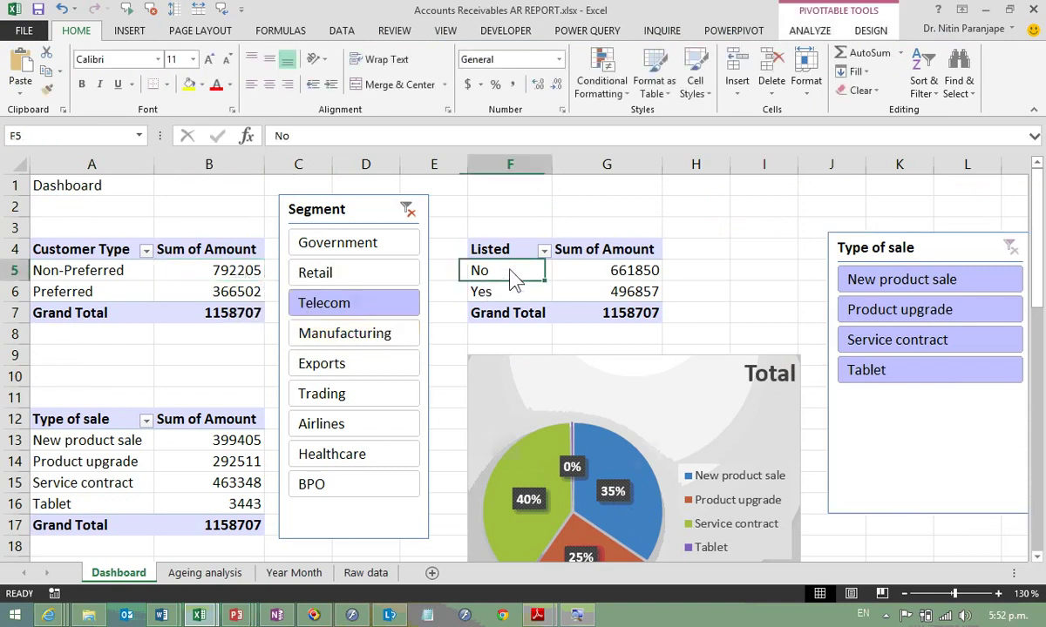
click(811, 33)
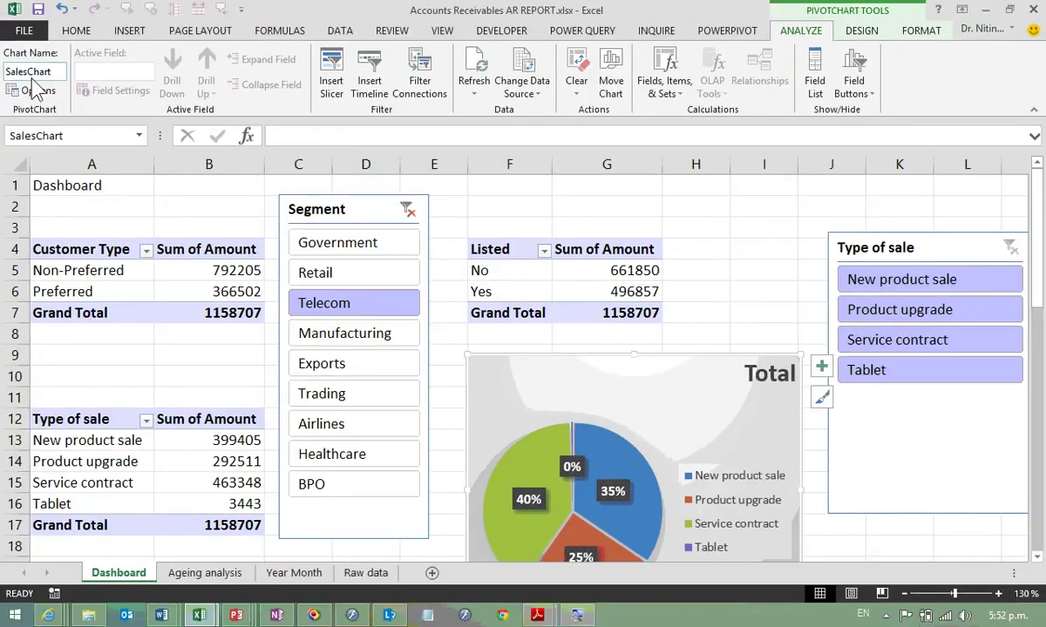
key(Return)
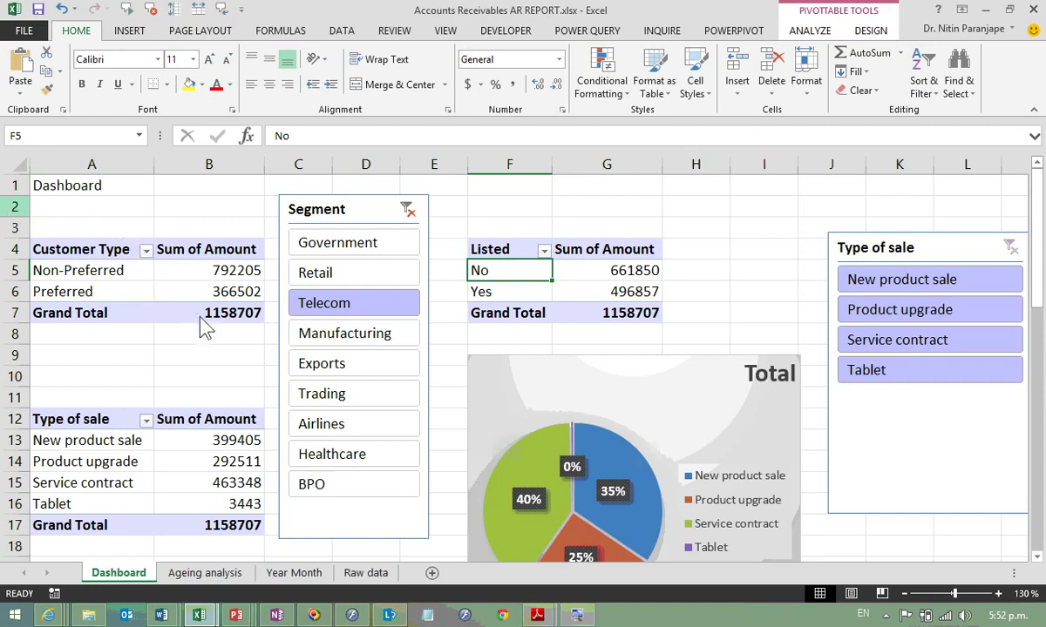
key(alt+f)
scroll(205, 348, down, 3)
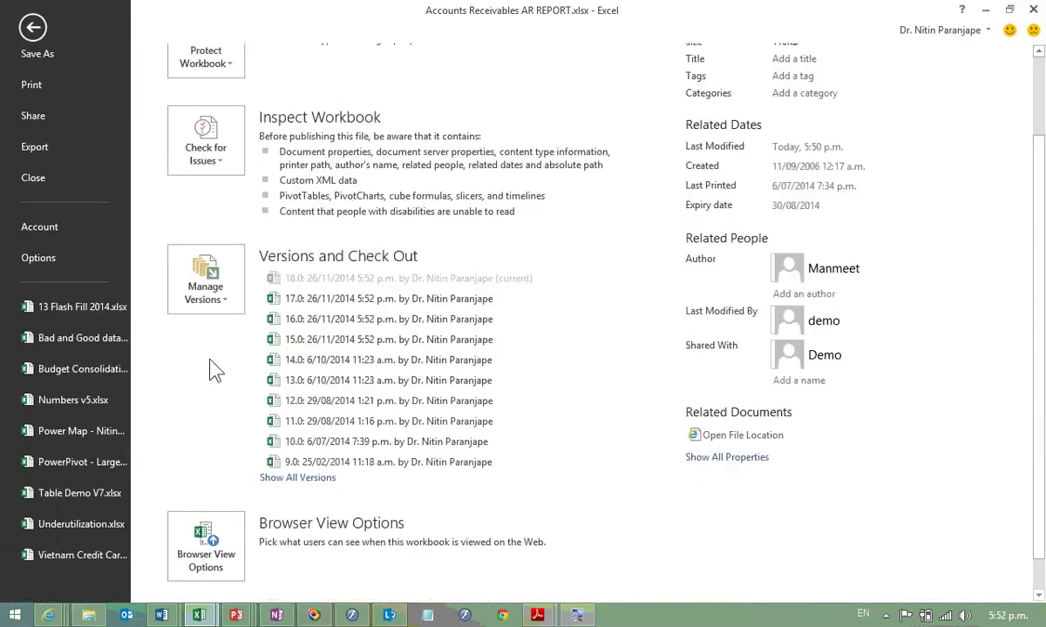
Step: Publish only the SalesChart, AR BY YEAR, CustType and SalesType items to the browser view
click(198, 565)
click(433, 263)
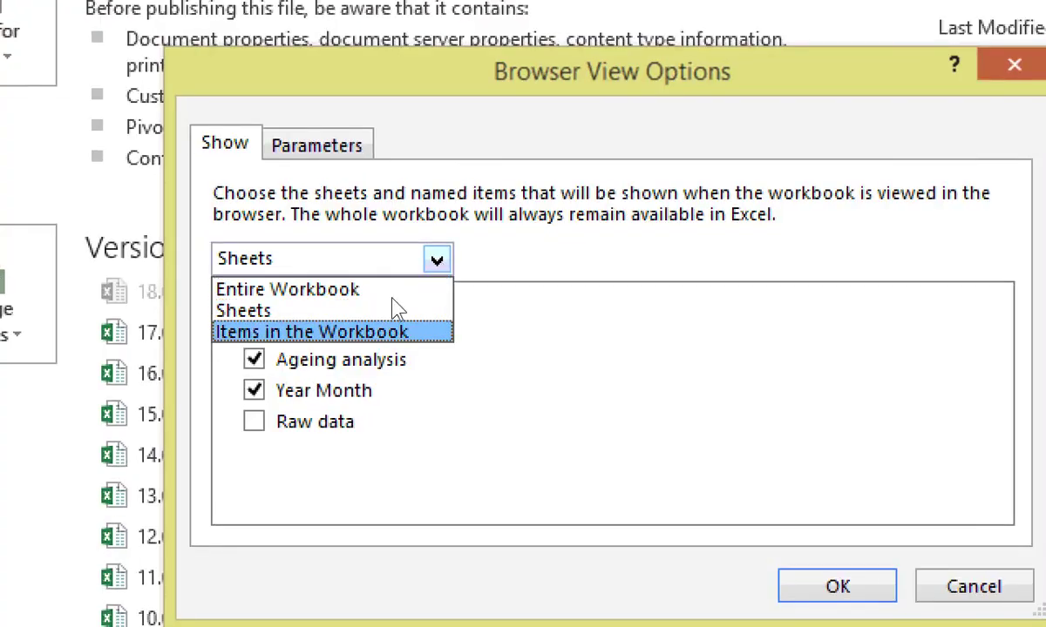
key(Return)
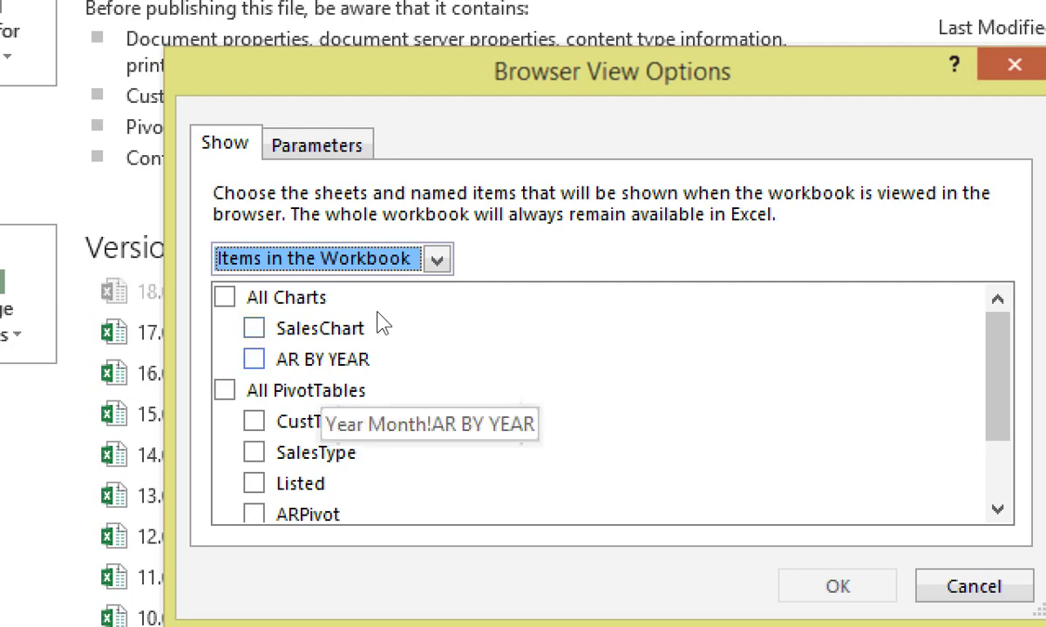
click(346, 325)
click(355, 354)
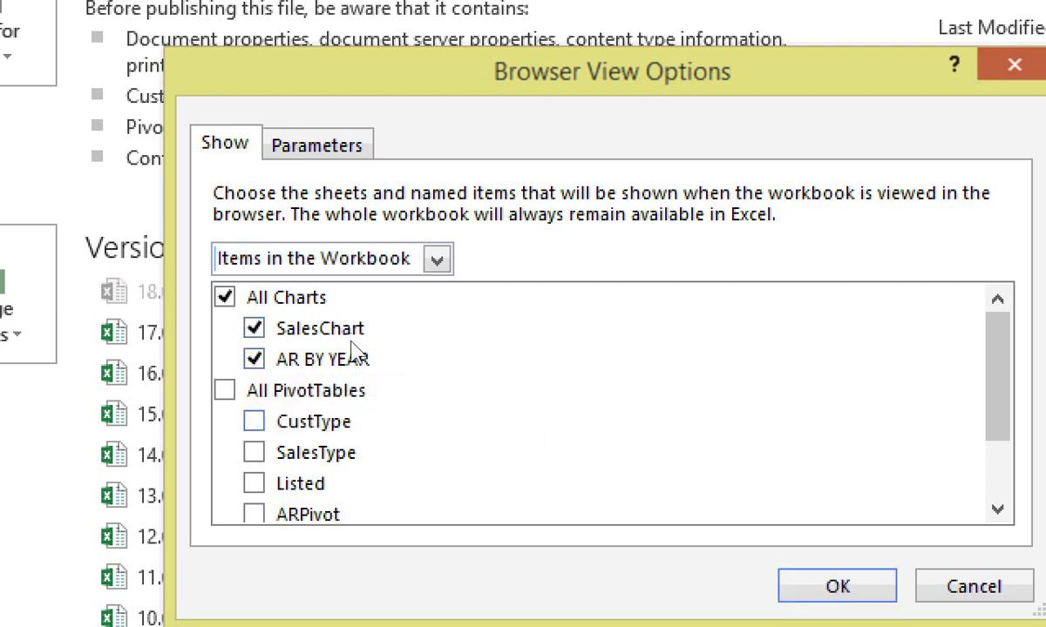
click(344, 422)
click(345, 453)
key(Return)
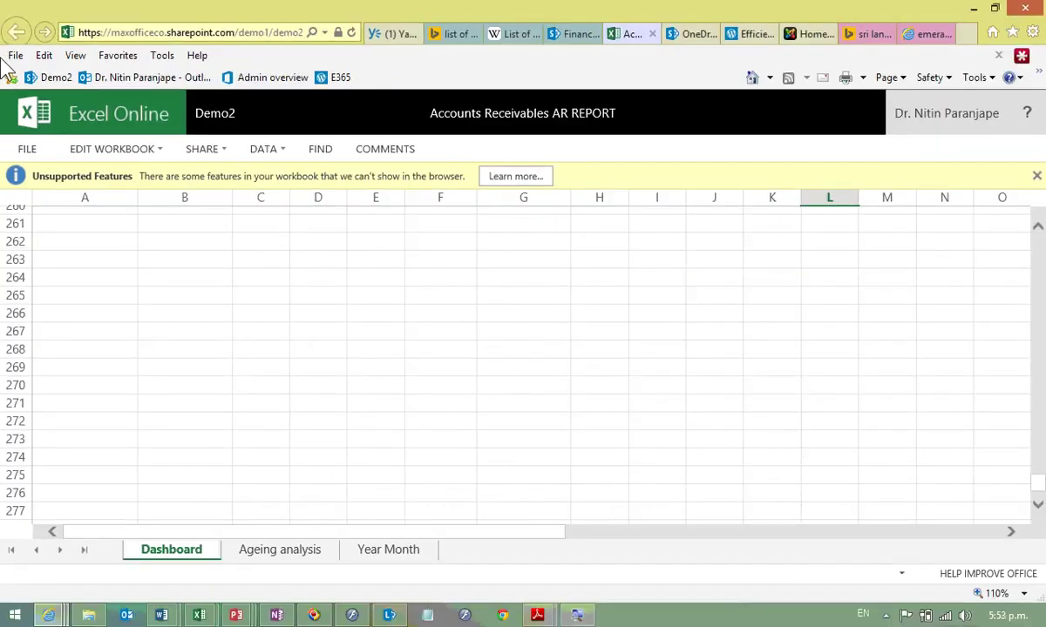
Step: Reload Excel Online, then view the CustType, SalesChart and AR BY YEAR items in turn
key(F5)
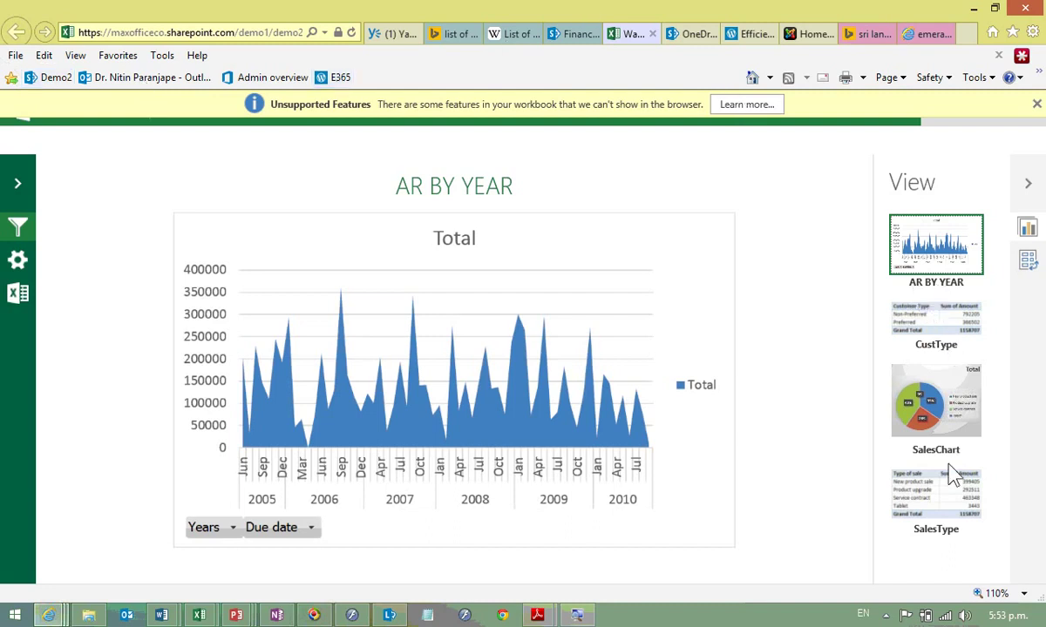
click(935, 326)
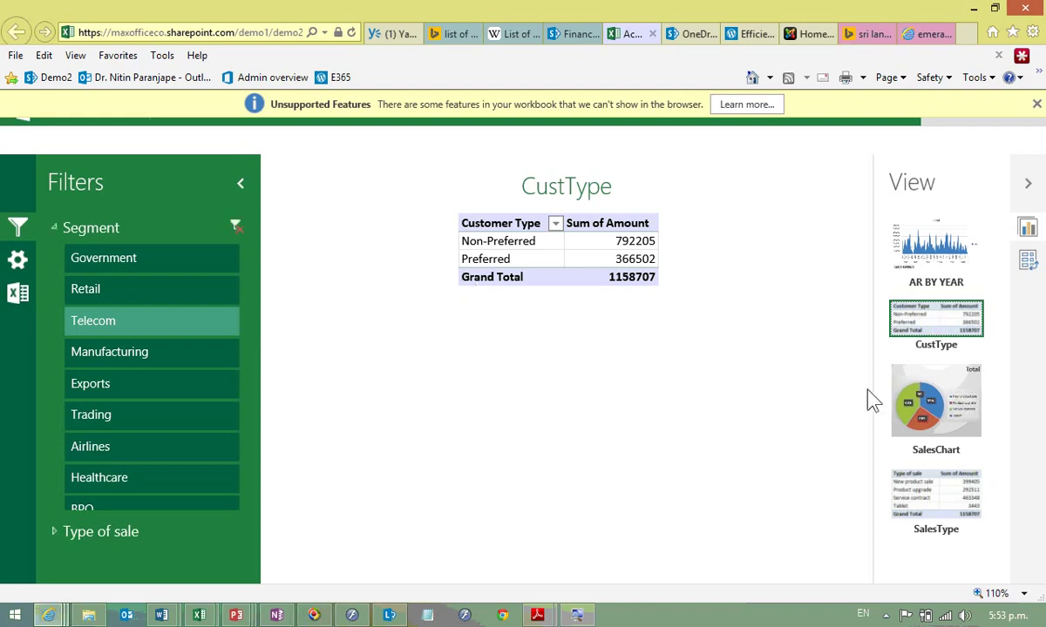
click(908, 409)
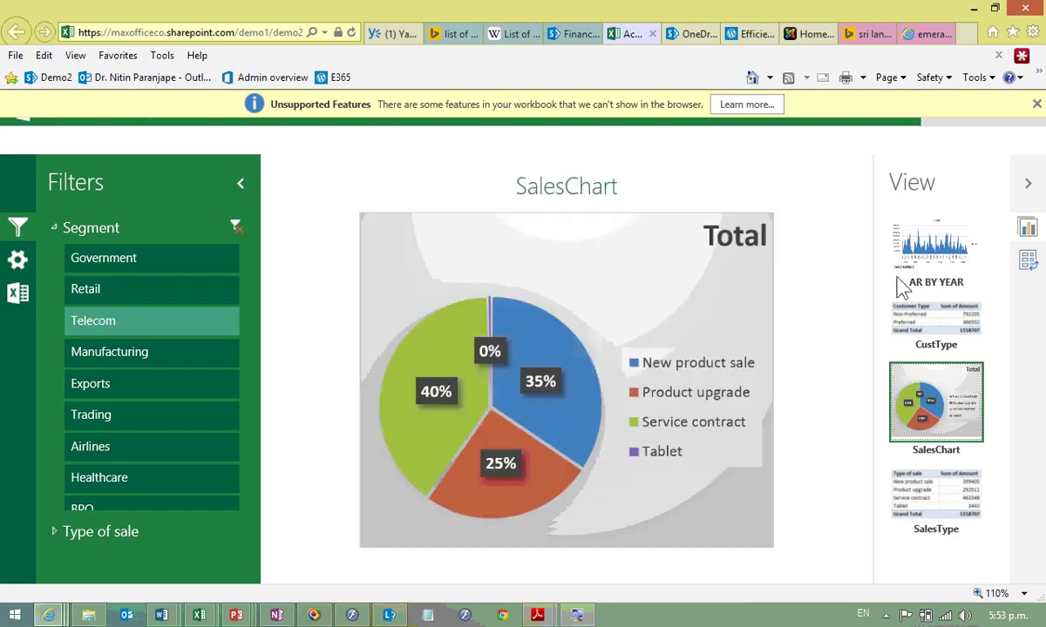
click(939, 263)
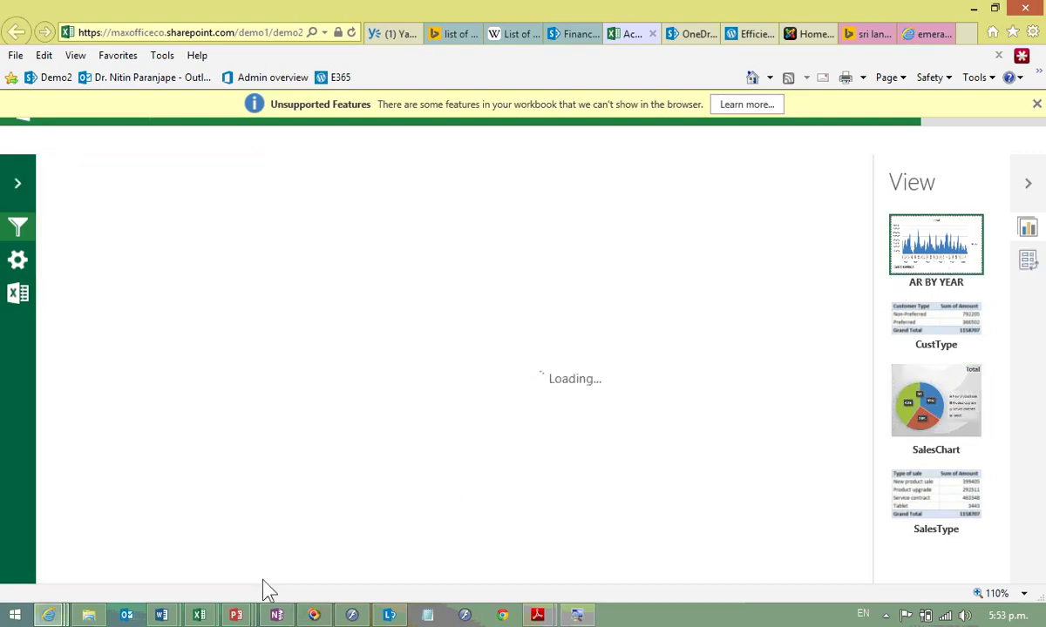
Step: Compare the Year Month sheet with its browser chart, then review the Ageing analysis and Dashboard sheets
click(296, 514)
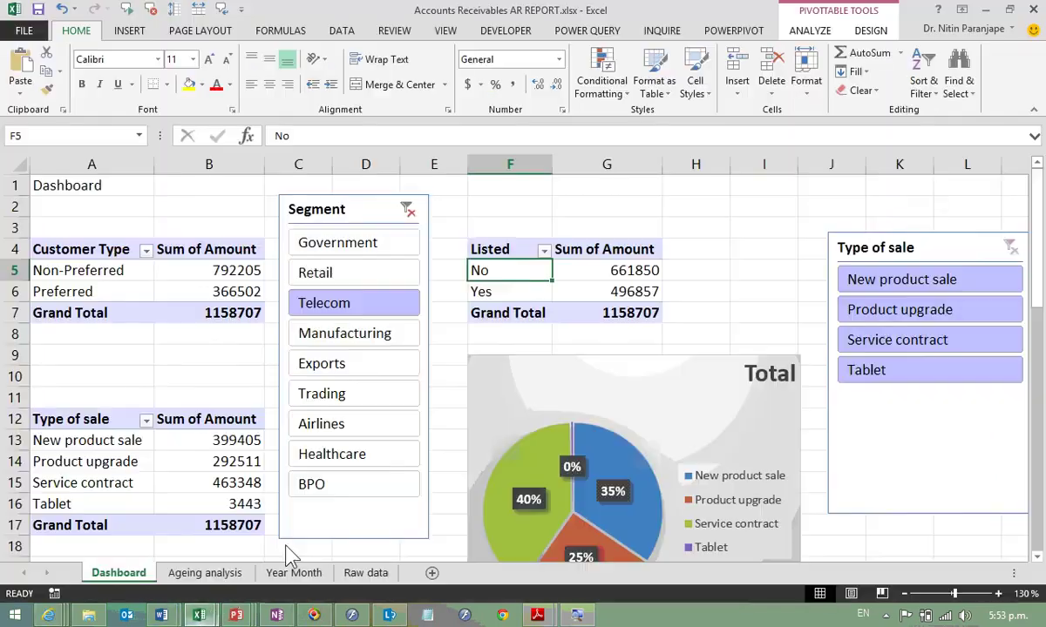
click(305, 574)
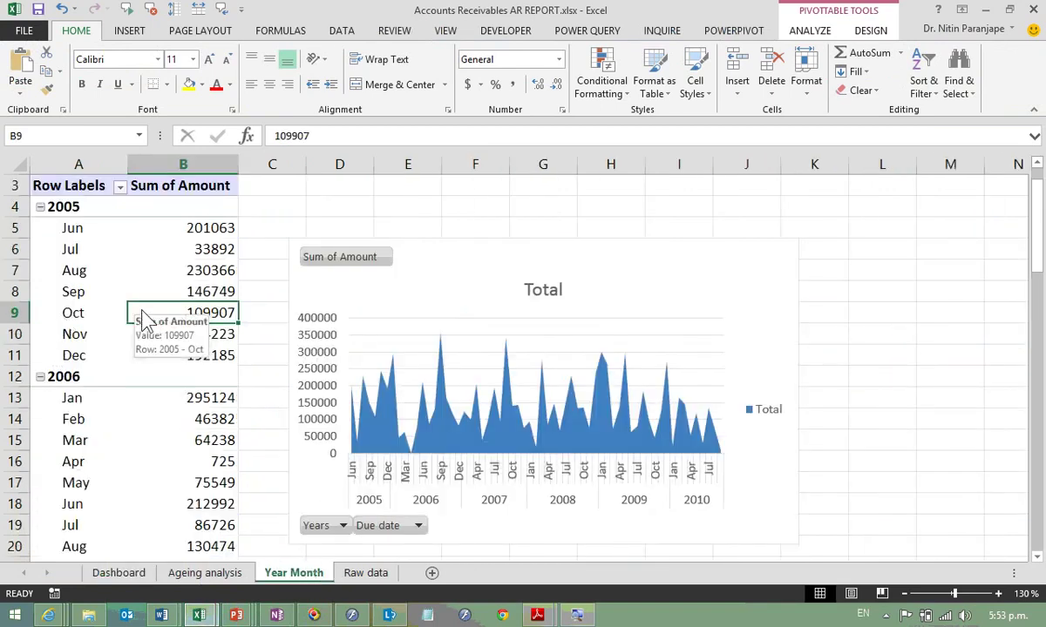
key(alt+Tab)
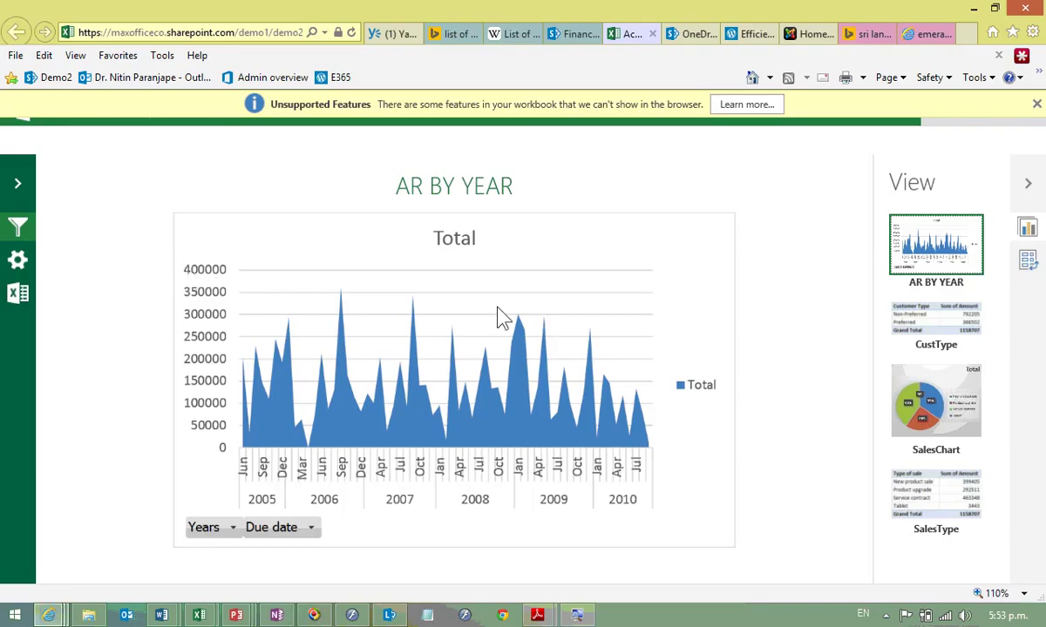
key(alt+Tab)
click(218, 572)
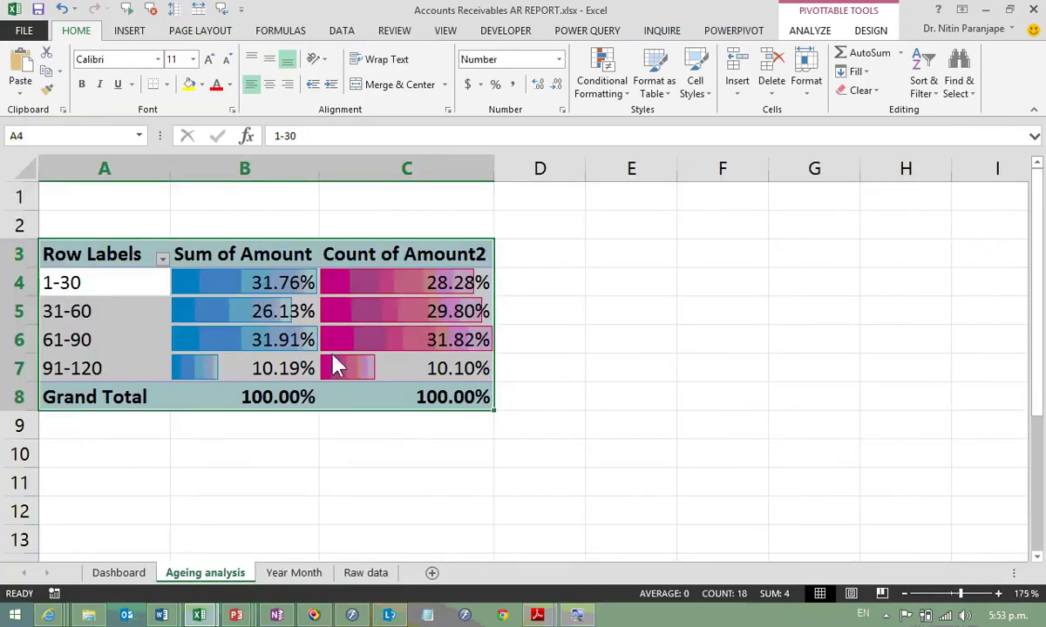
click(131, 573)
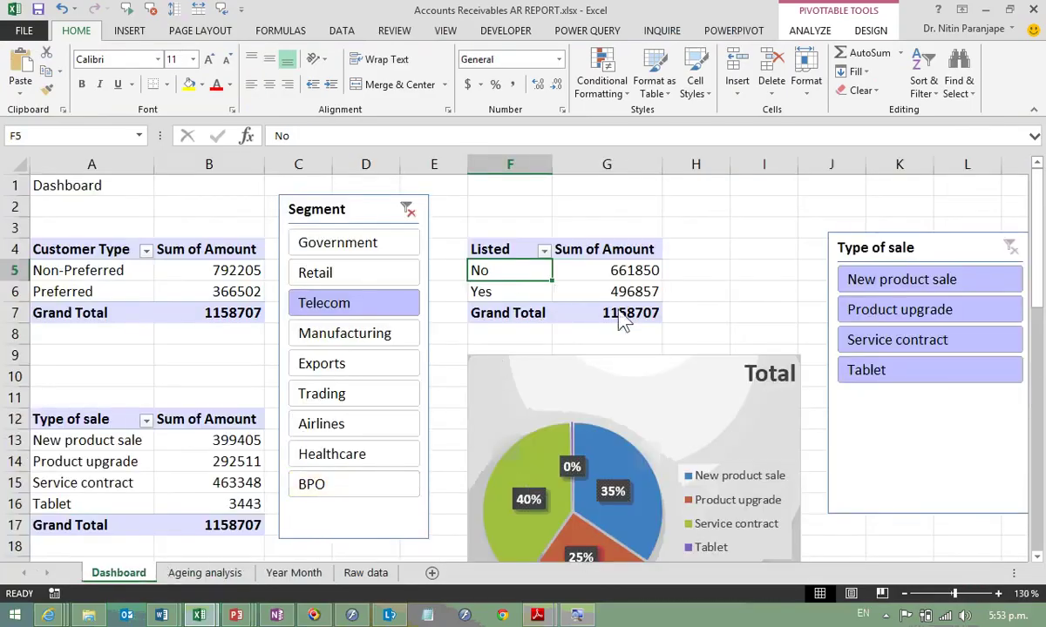
key(alt+Tab)
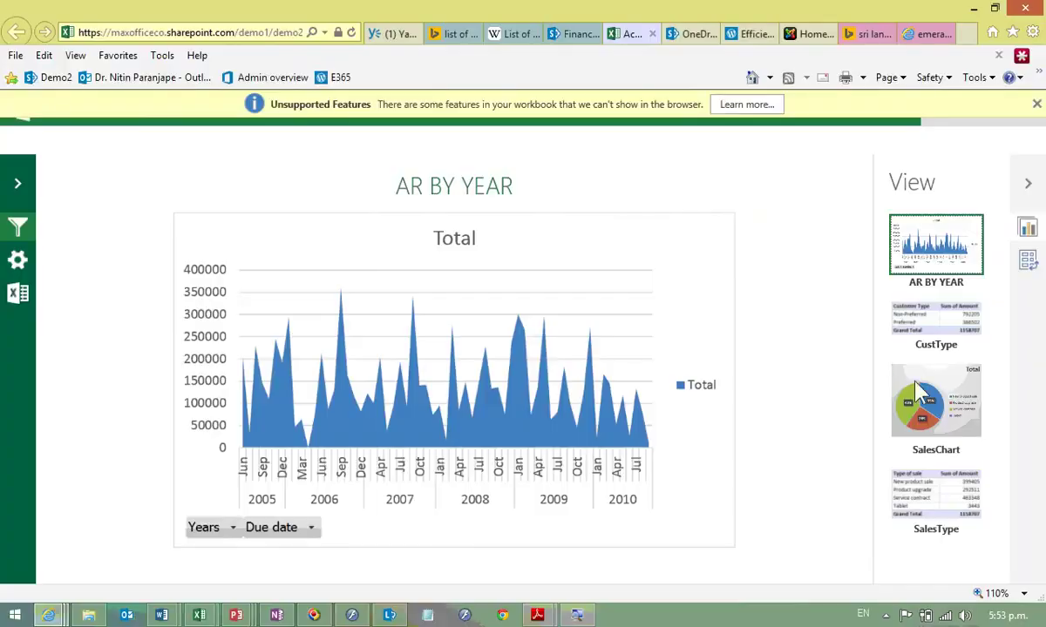
Step: Filter SalesChart to Product upgrade sales and the Exports segment
click(924, 399)
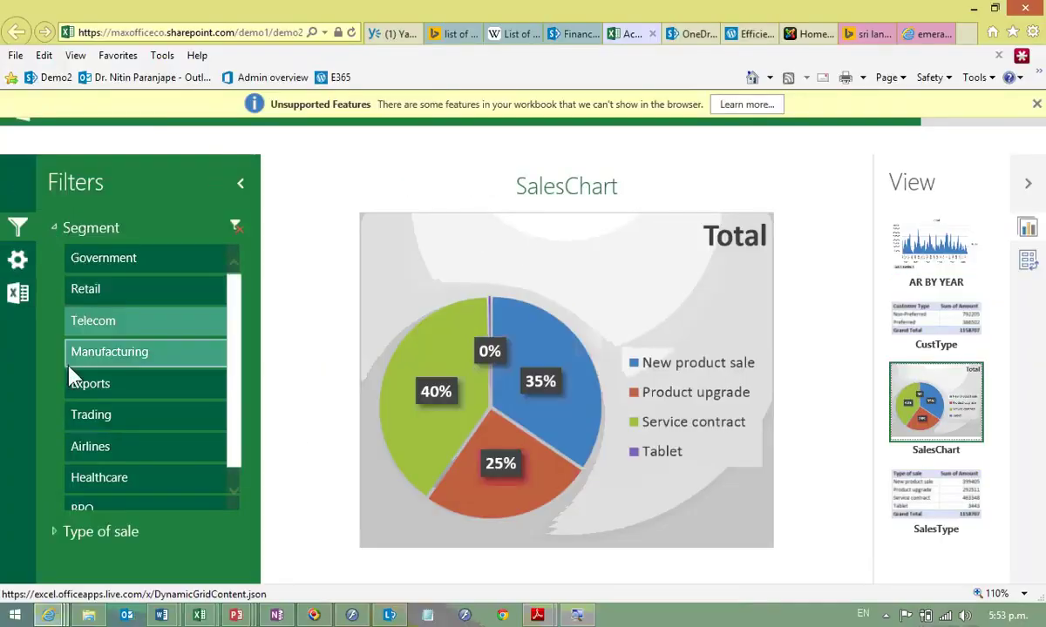
click(53, 229)
click(54, 259)
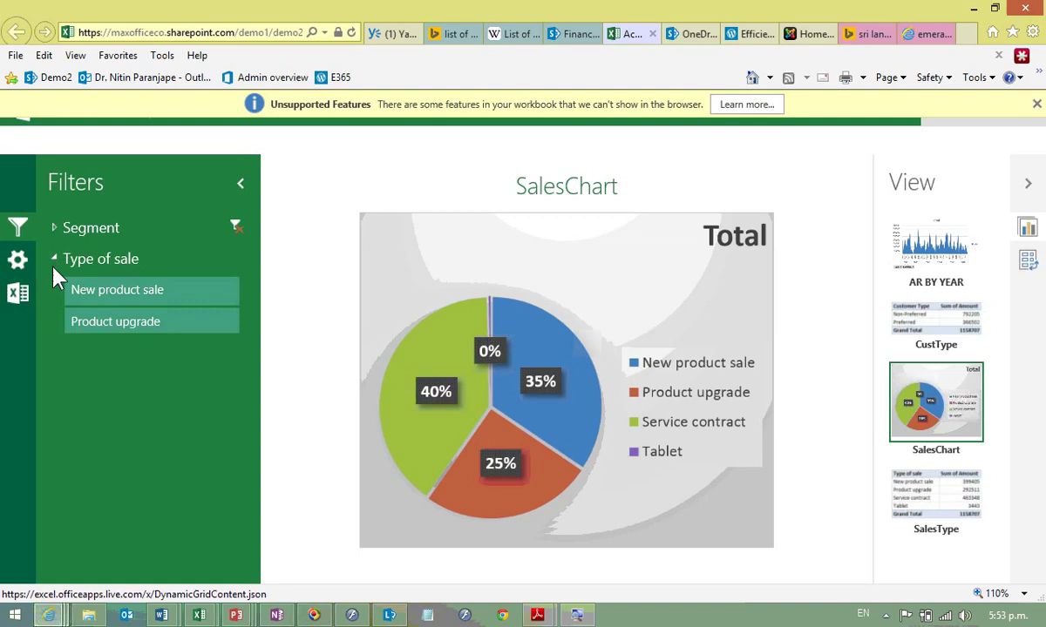
click(105, 321)
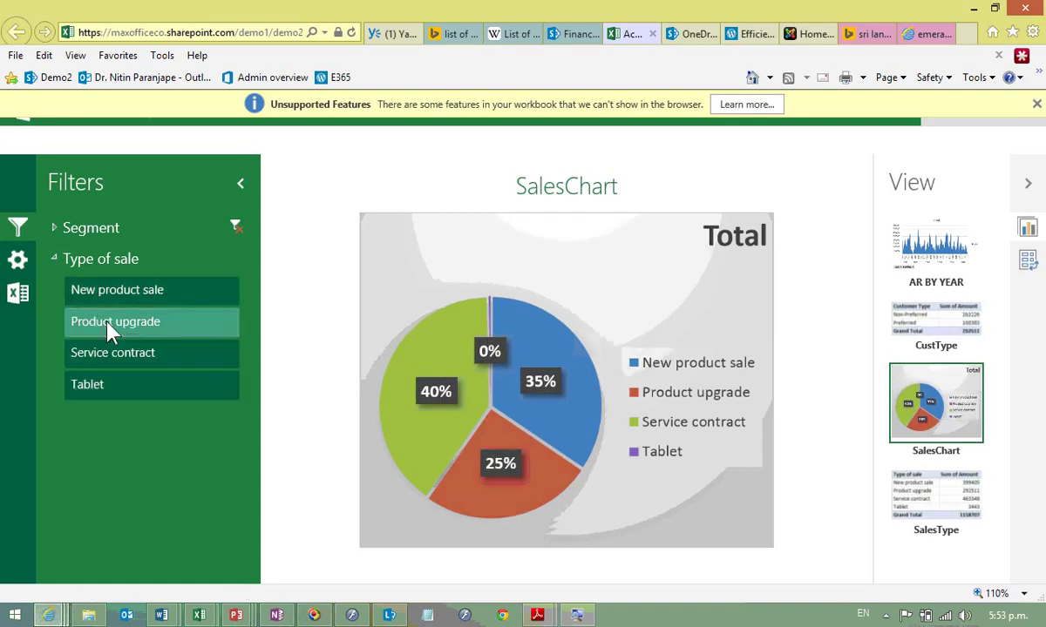
click(54, 227)
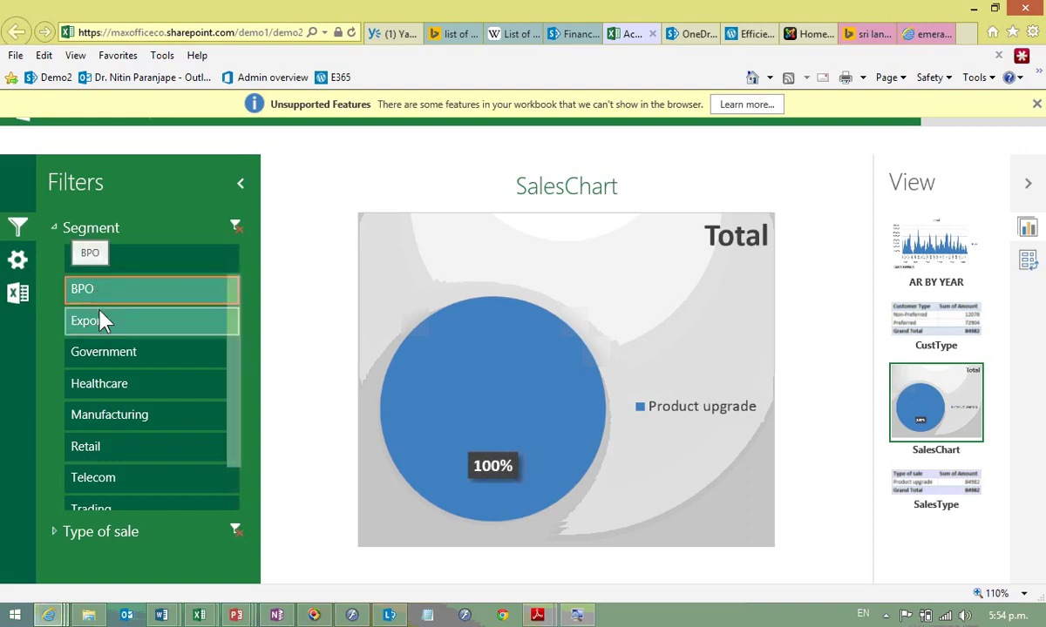
click(98, 319)
Step: Attempt a Healthcare segment filter twice, dismissing each processing error message
click(111, 384)
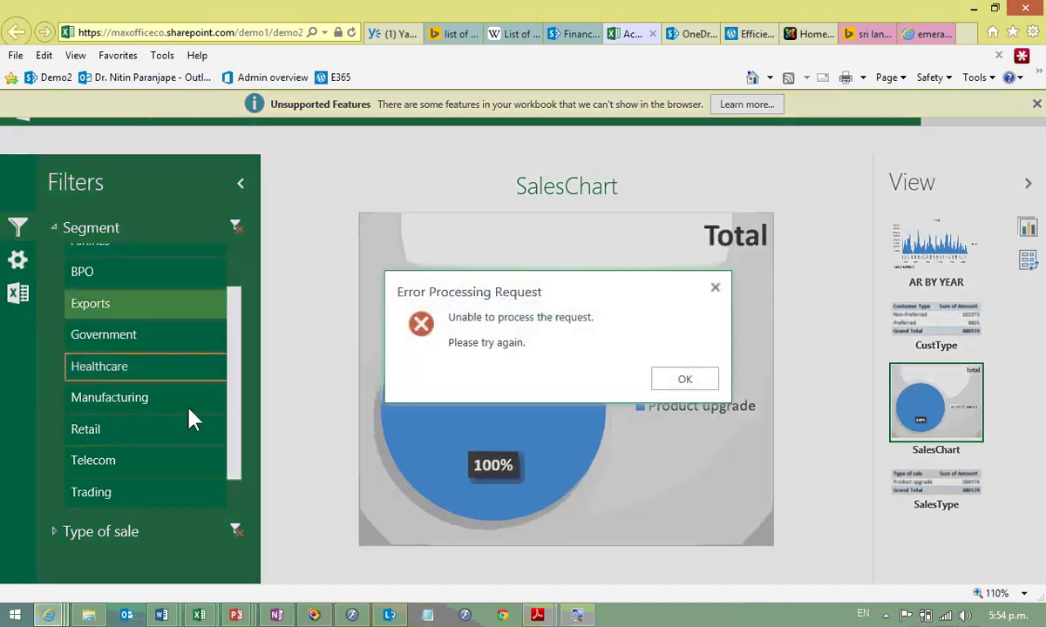
click(685, 379)
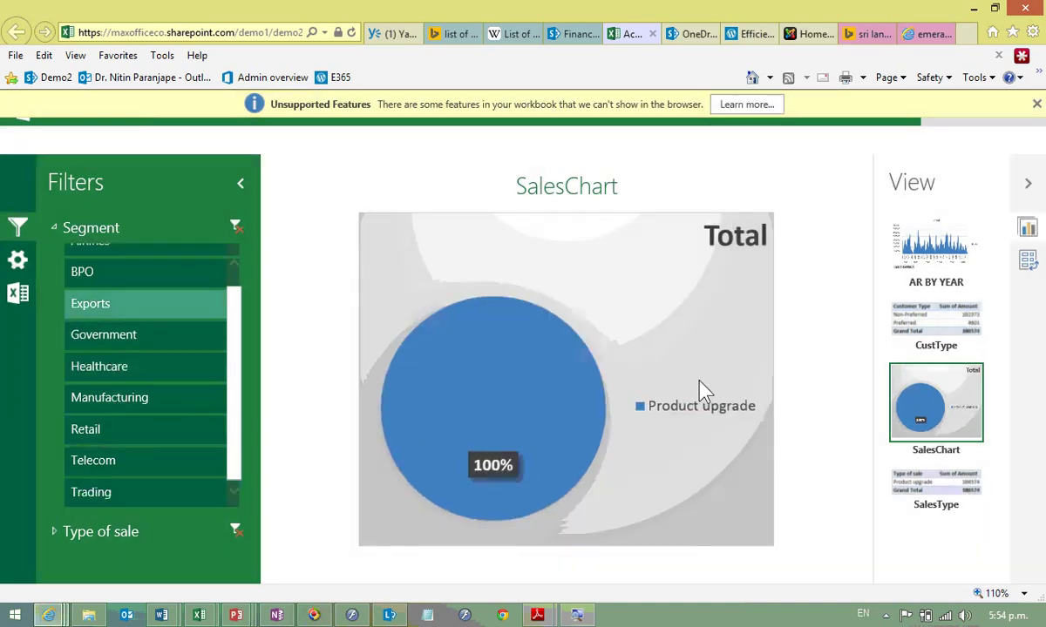
click(183, 370)
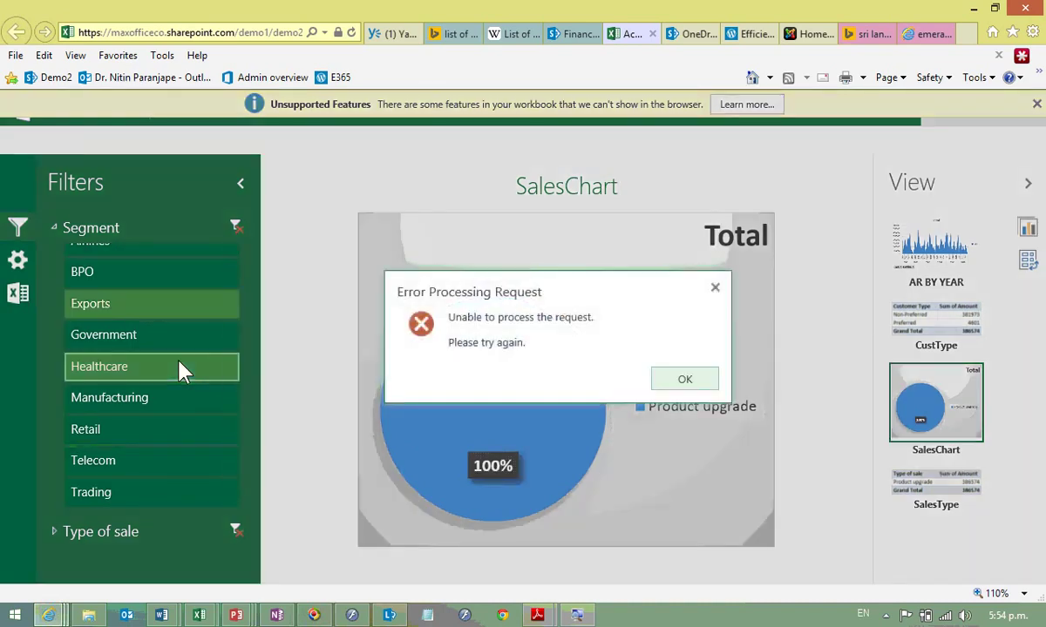
key(Return)
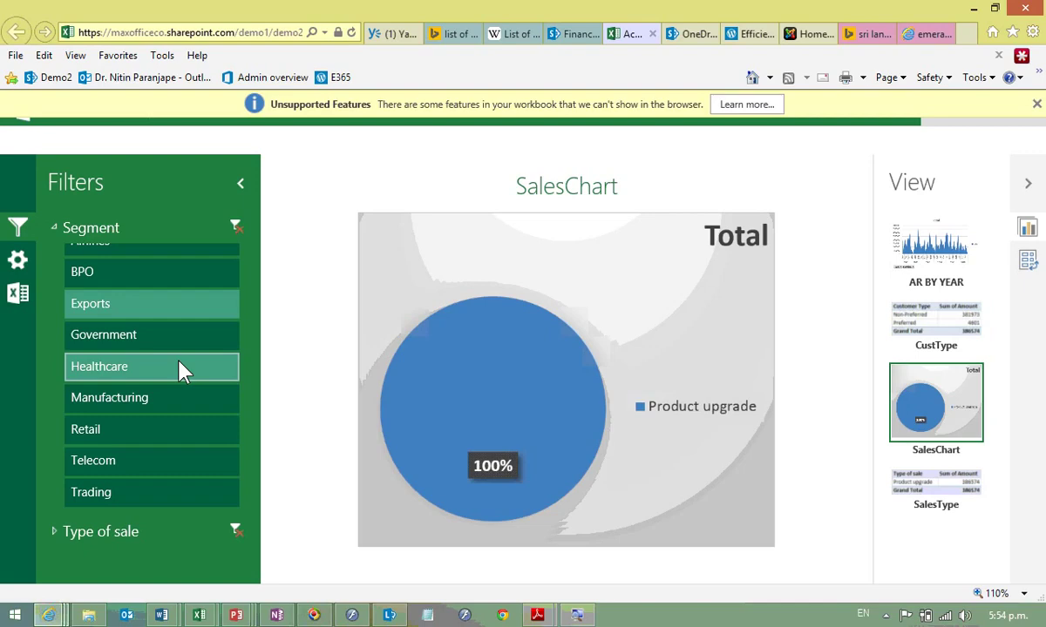
Step: In desktop Excel, check the Raw data sheet and point out the Aging value 40 in row 47
key(alt+Tab)
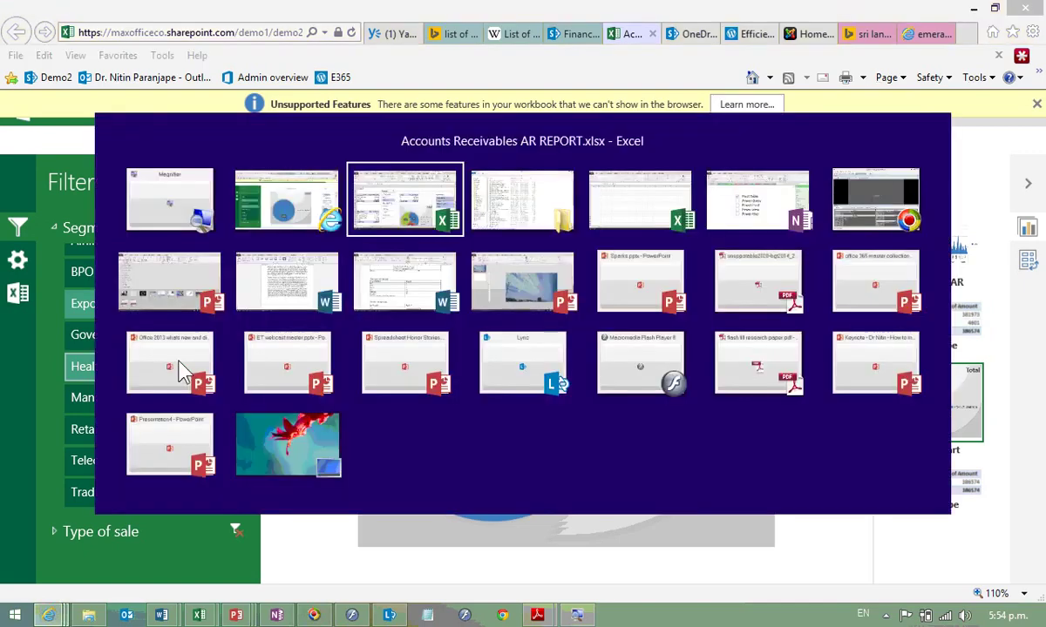
click(365, 574)
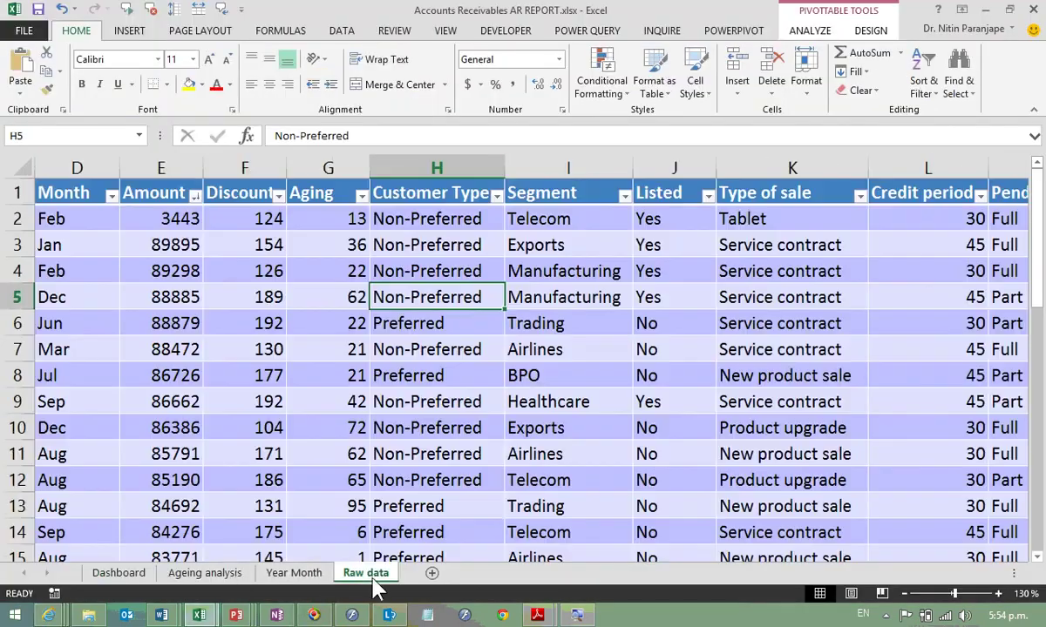
scroll(296, 504, down, 10)
click(353, 534)
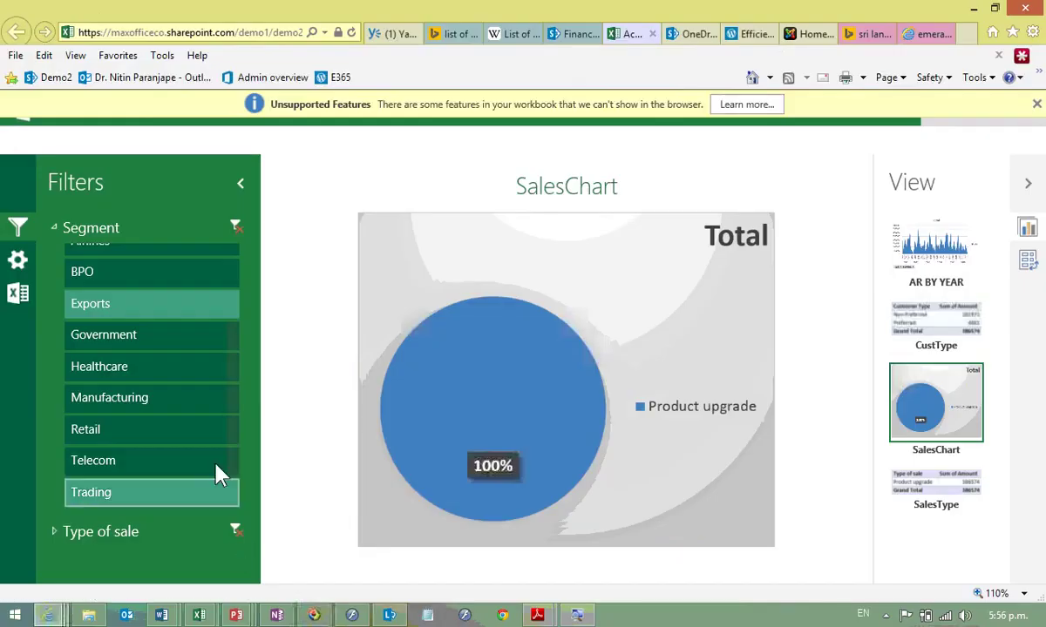
Step: After a failed Government segment filter, reload the Excel Online page and return to desktop Excel
click(156, 346)
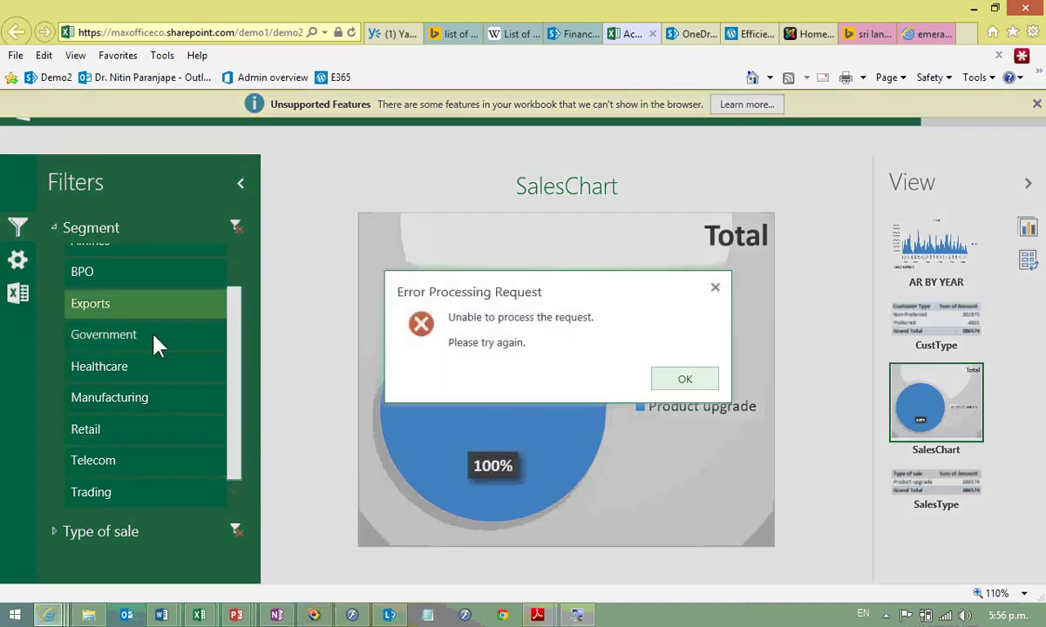
click(682, 380)
key(alt+d)
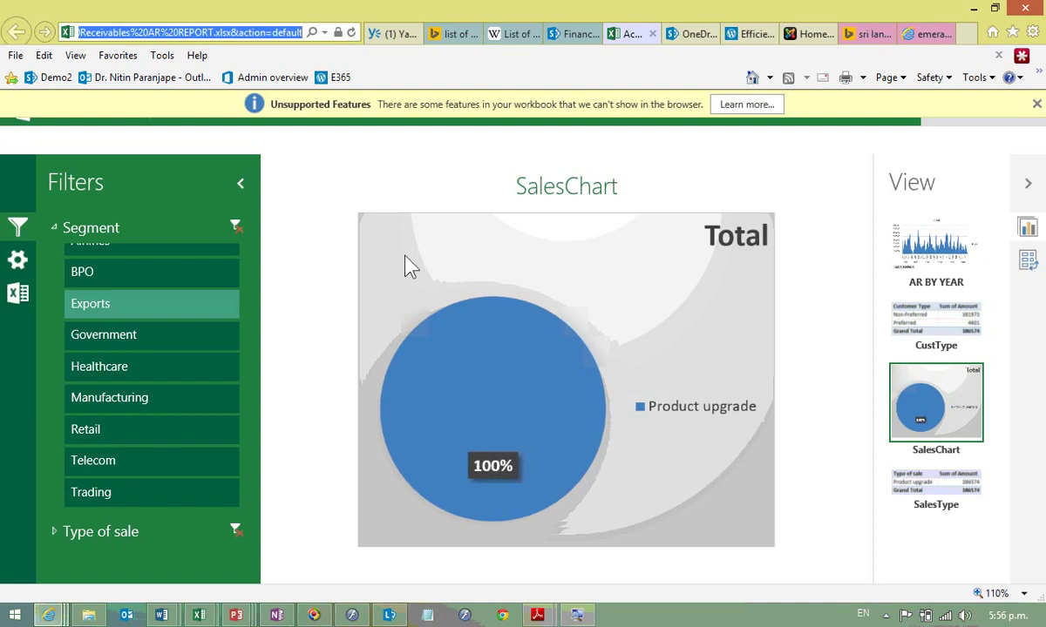
key(Return)
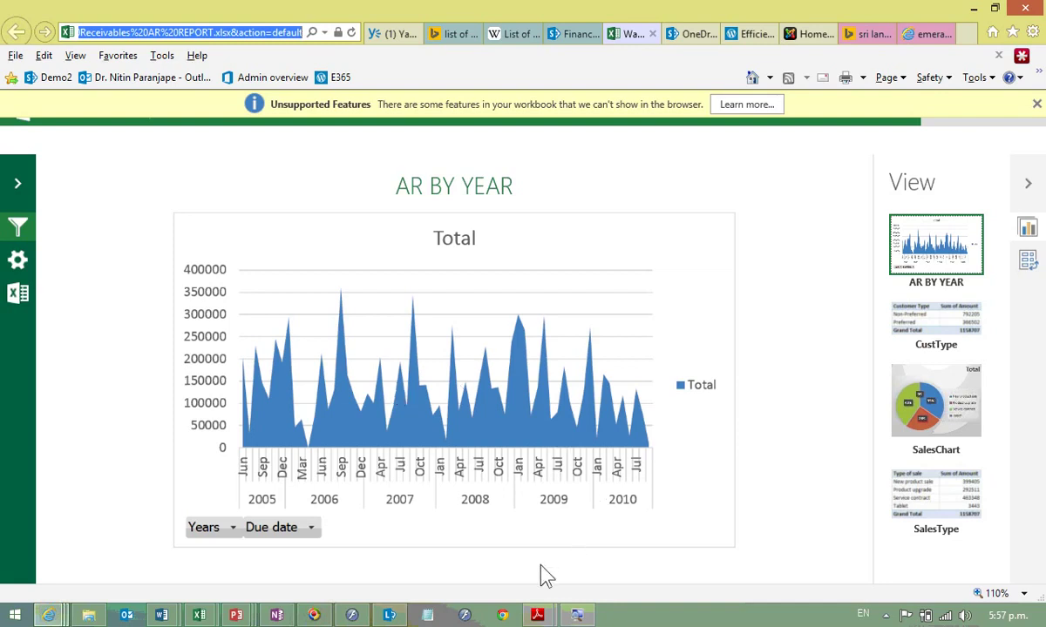
key(alt+Tab)
key(alt+Tab)
key(alt+shift+Tab)
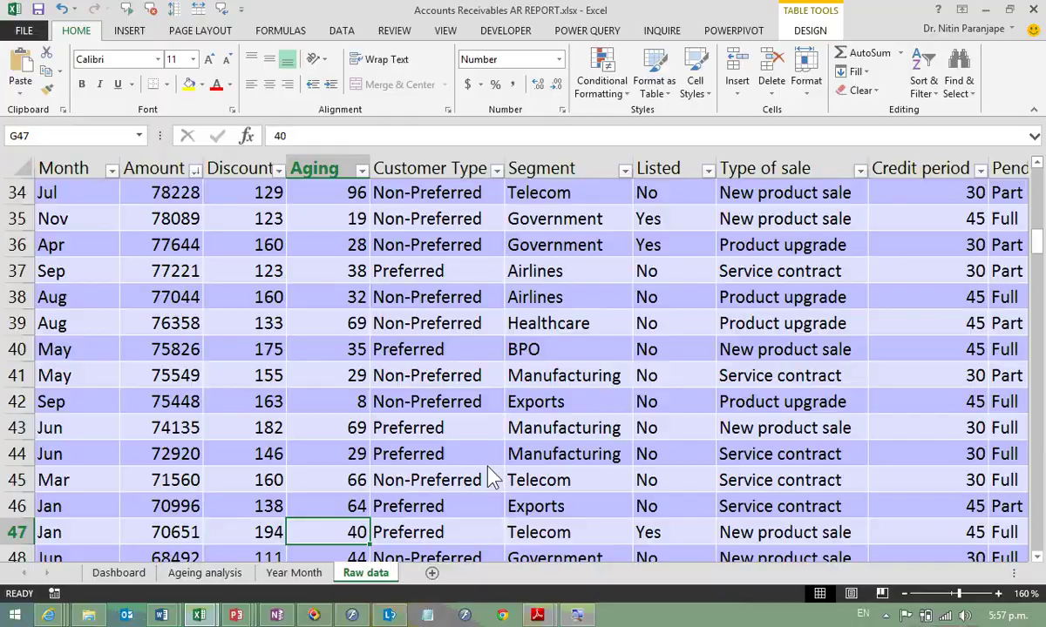
Step: Open and close the File menu while viewing the desktop Raw data sheet
key(alt+f)
key(Escape)
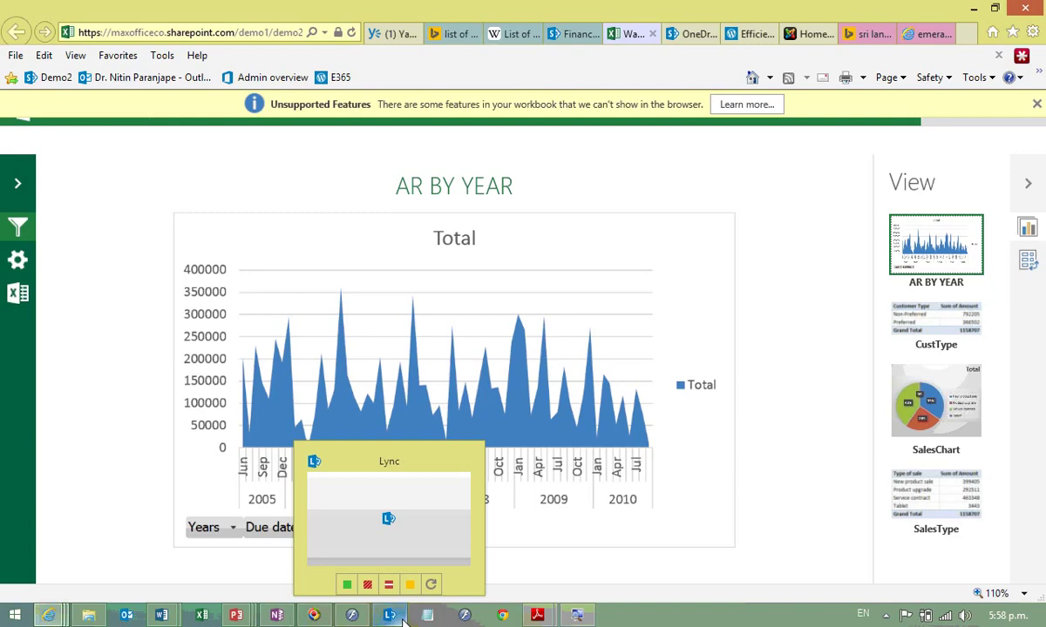
Step: Start desktop Excel from the Windows taskbar
click(201, 616)
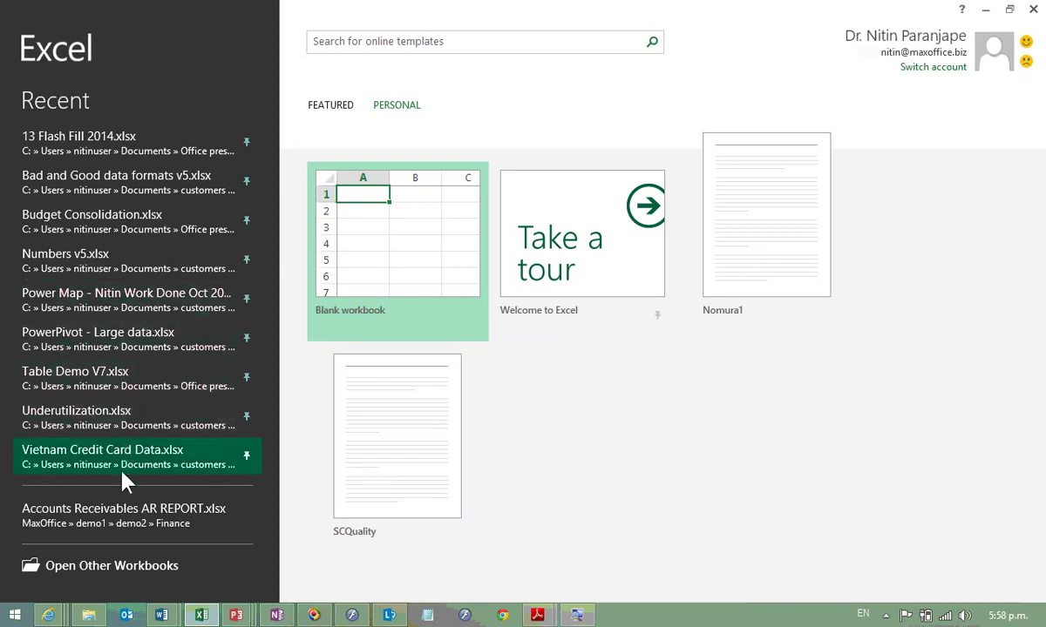
Step: Open Sri Lanka cities data.xlsx from the Recent Workbooks list
click(135, 568)
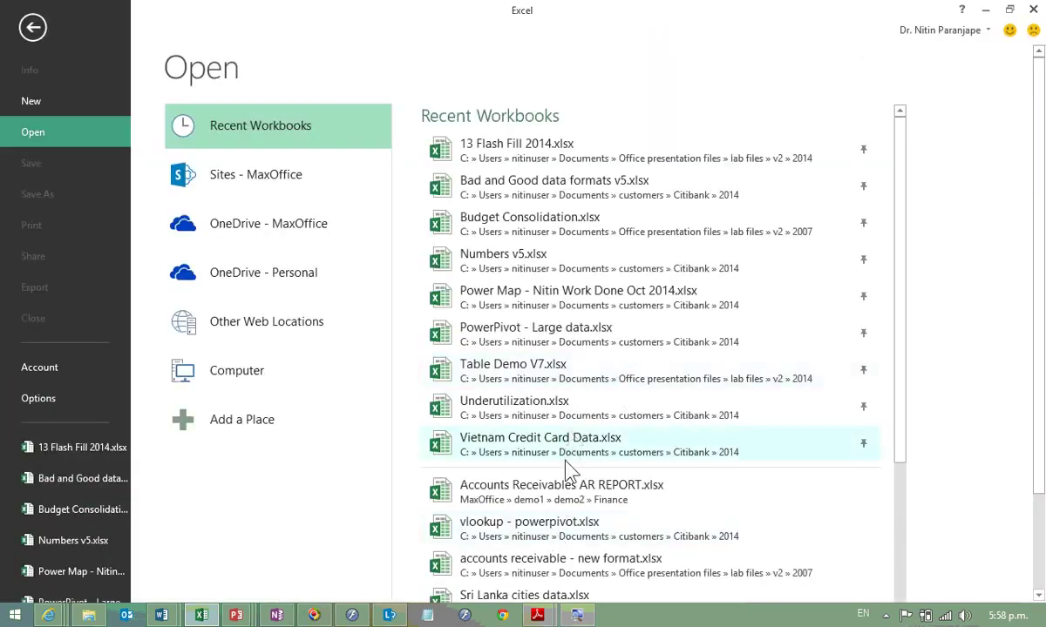
scroll(571, 444, down, 2)
click(575, 534)
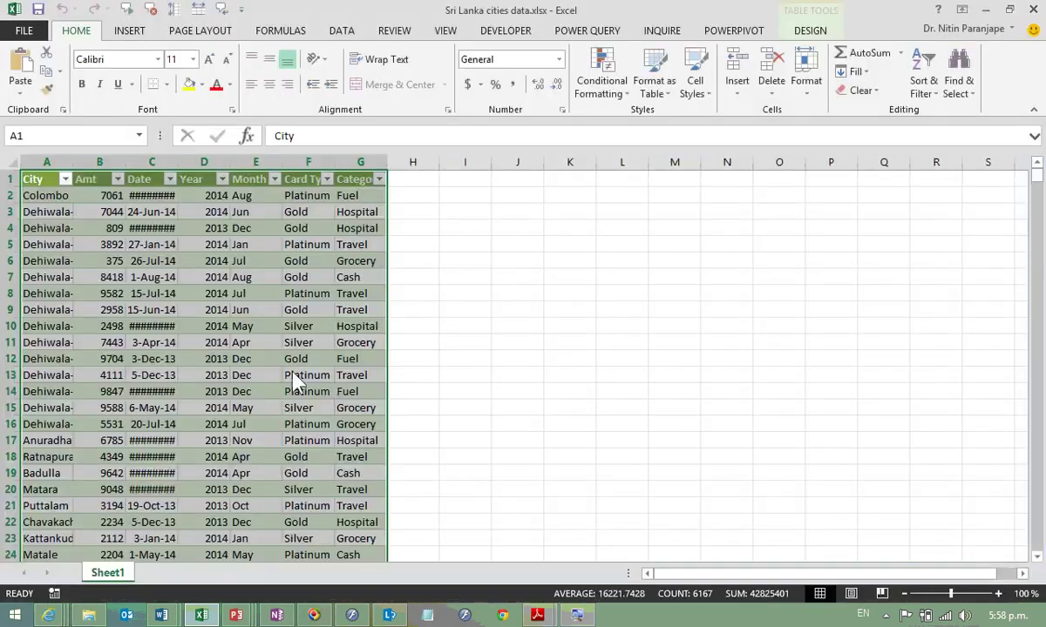
Step: Widen the Date and Year columns so the full dates display
drag(220, 279, 174, 285)
ctrl+scroll(166, 279, up, 5)
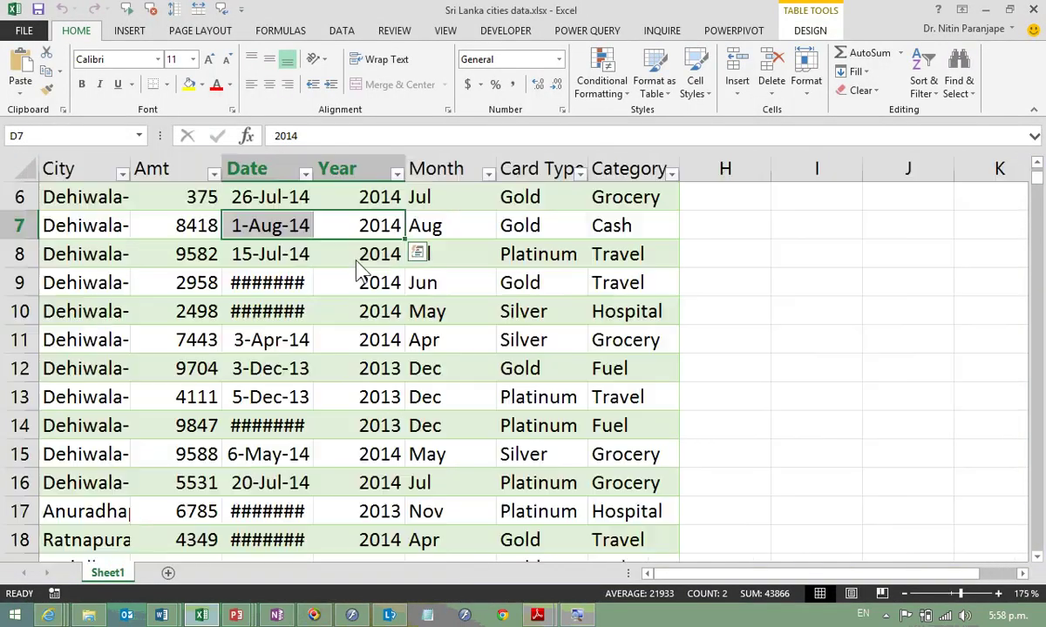
scroll(143, 244, up, 2)
scroll(165, 249, up, 1)
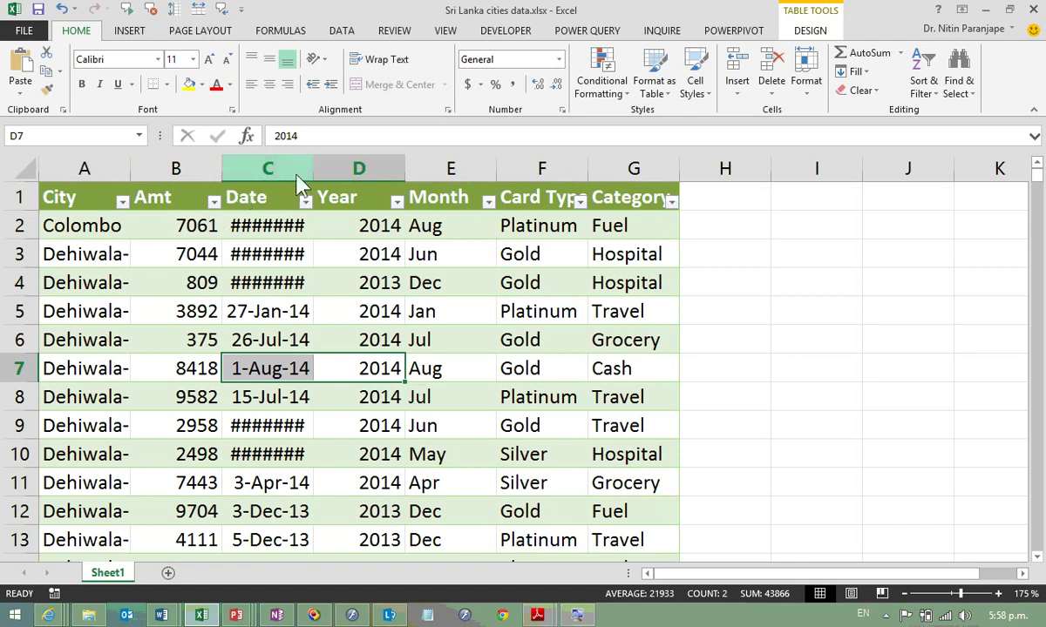
drag(314, 168, 362, 170)
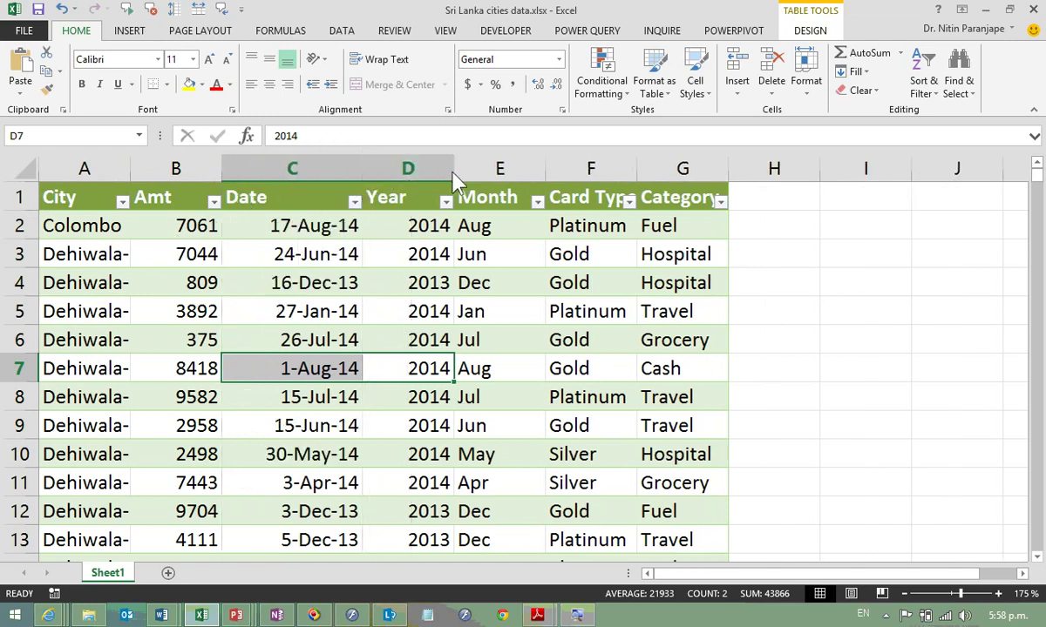
drag(454, 170, 495, 170)
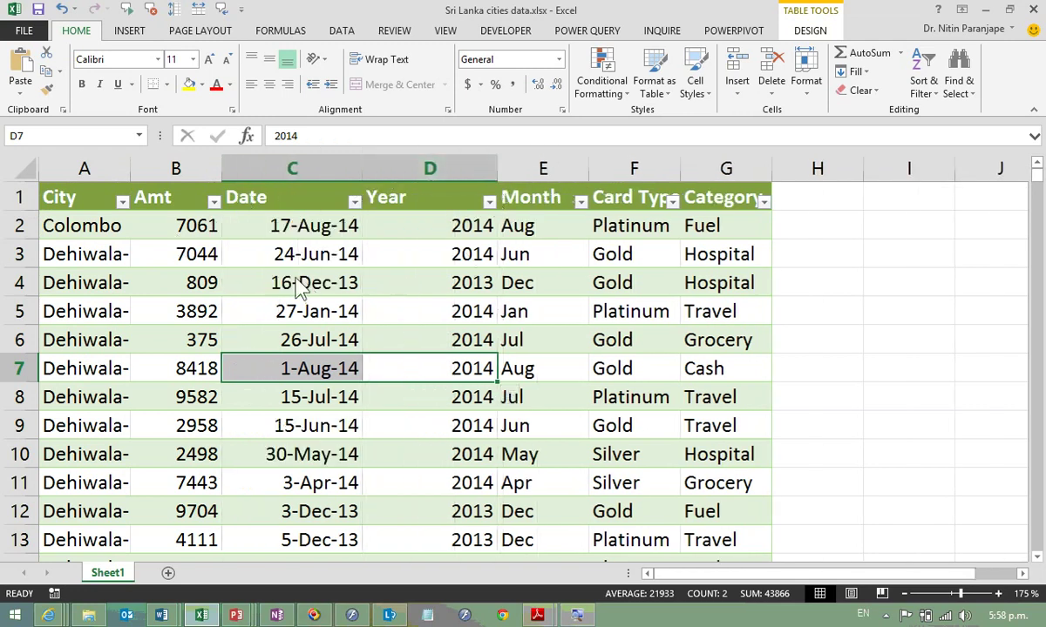
click(281, 281)
Step: AutoFit column A to the full city names and select a cell in the cities table
double_click(130, 169)
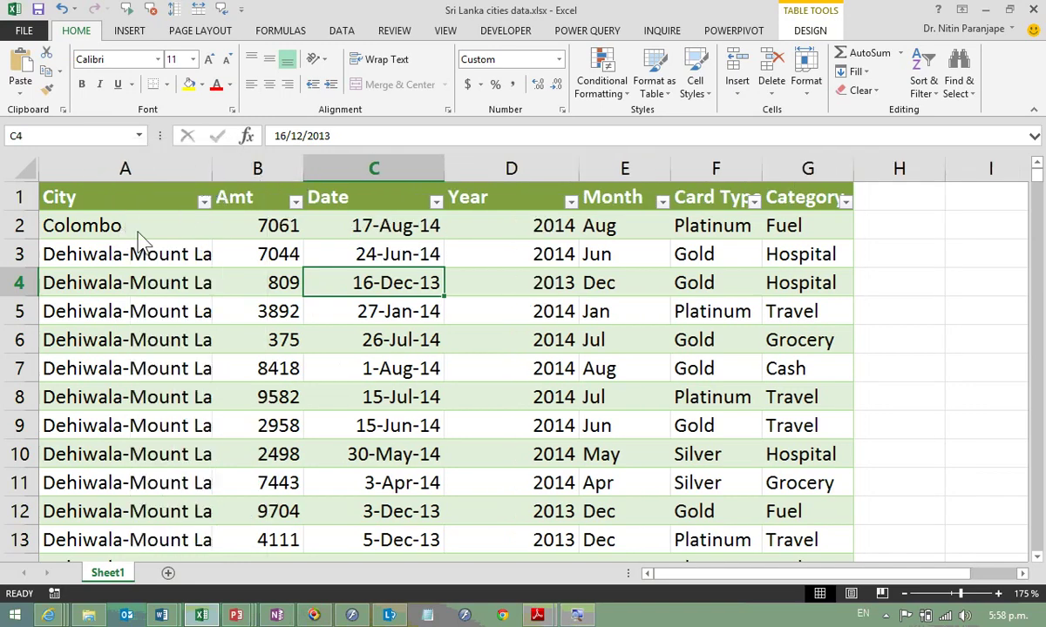
mouse_move(157, 227)
mouse_down()
mouse_move(589, 251)
mouse_move(767, 231)
mouse_up()
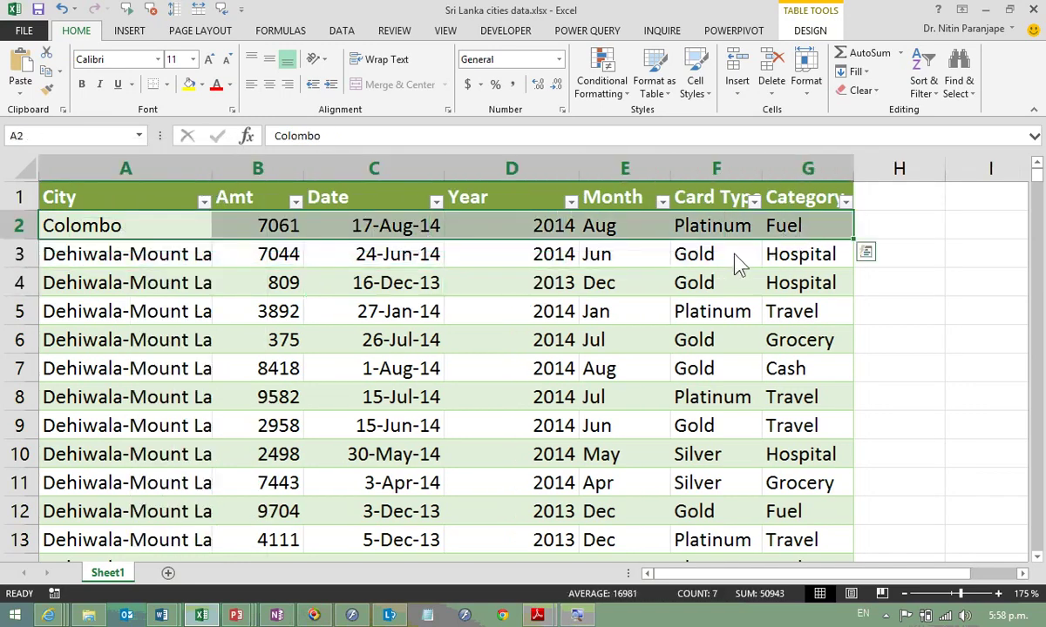
click(504, 272)
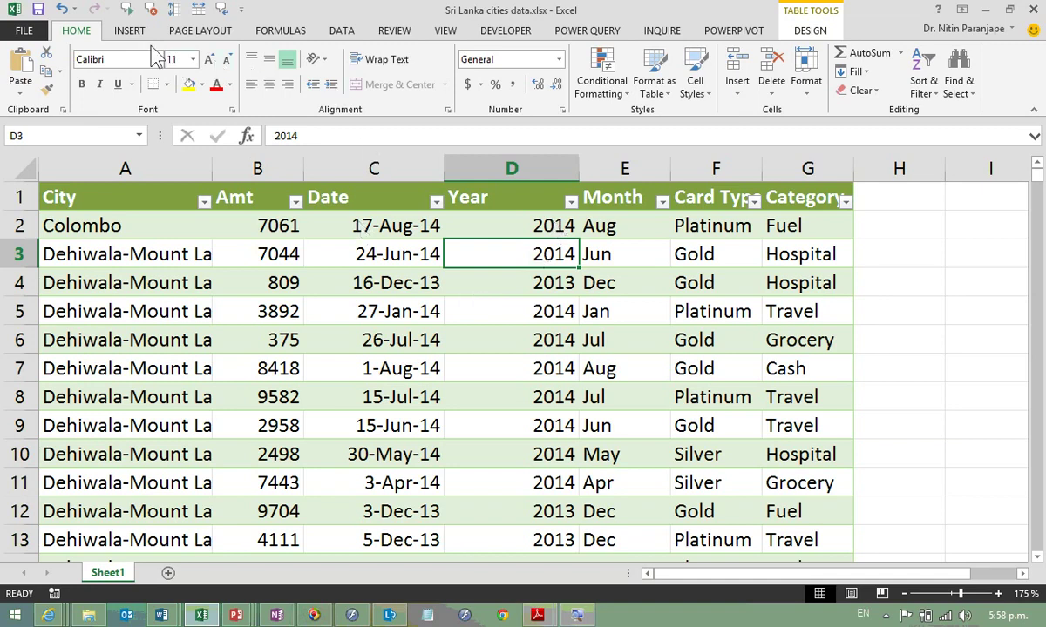
click(129, 31)
Step: Insert a Power View sheet, delete its default table and title, hide Filters, and expand the cities table
click(597, 79)
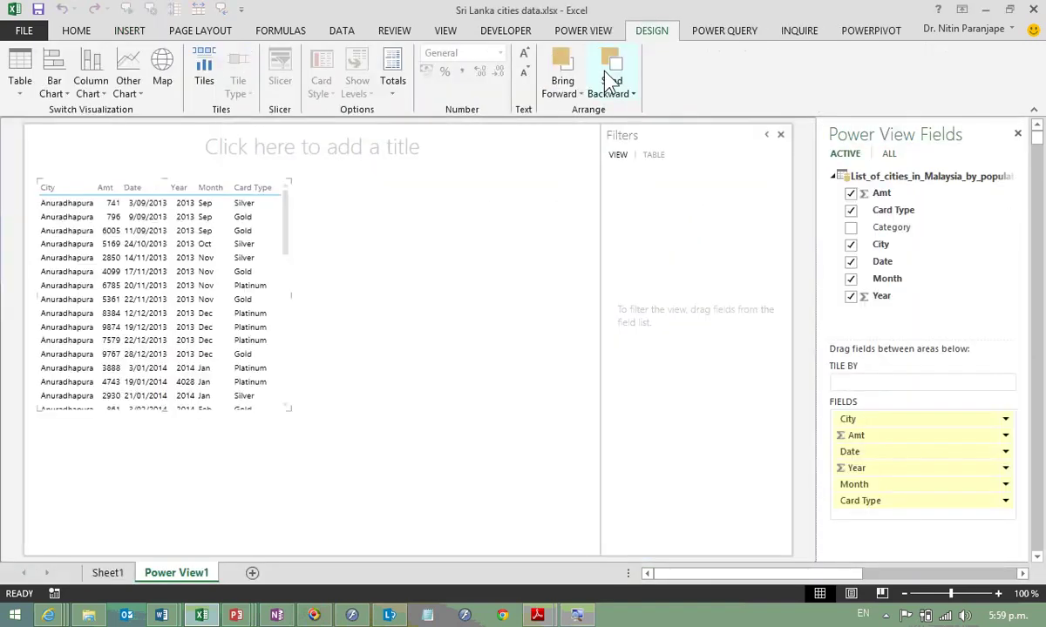
mouse_move(206, 189)
key(Delete)
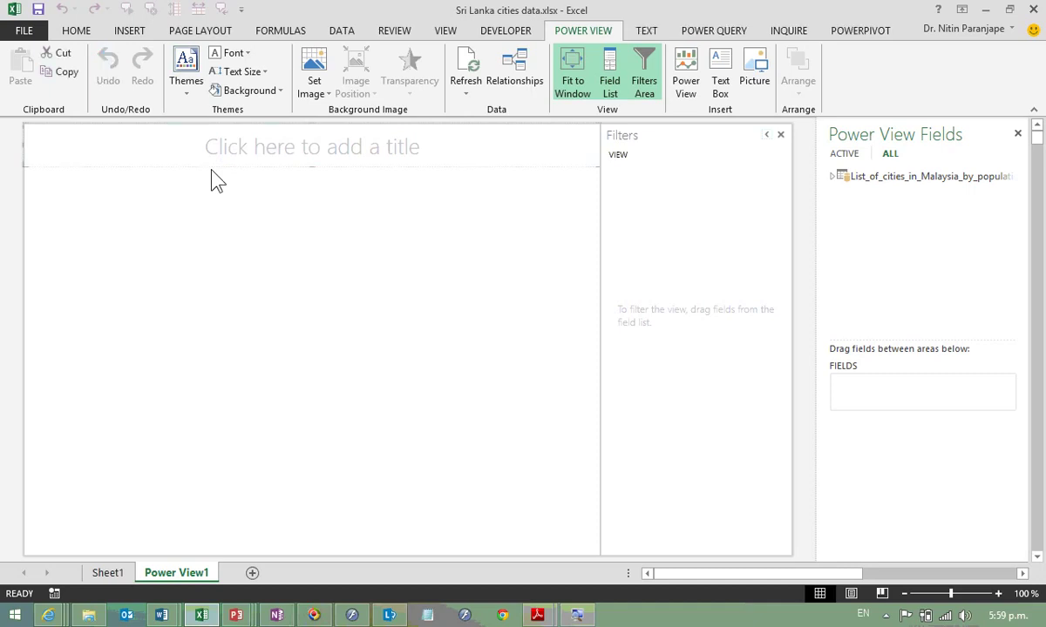
key(Delete)
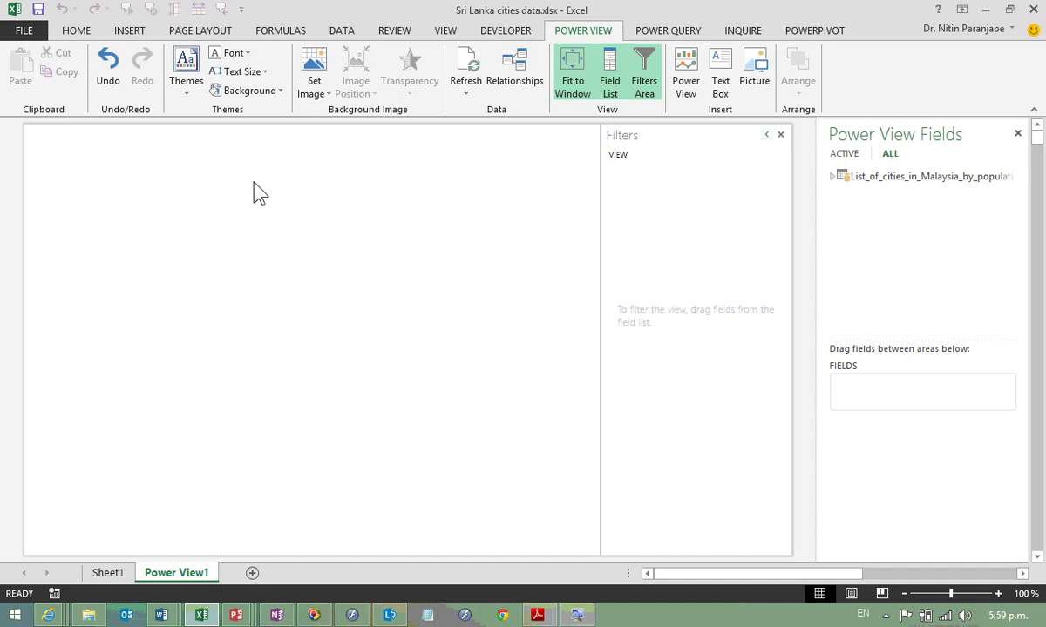
click(781, 136)
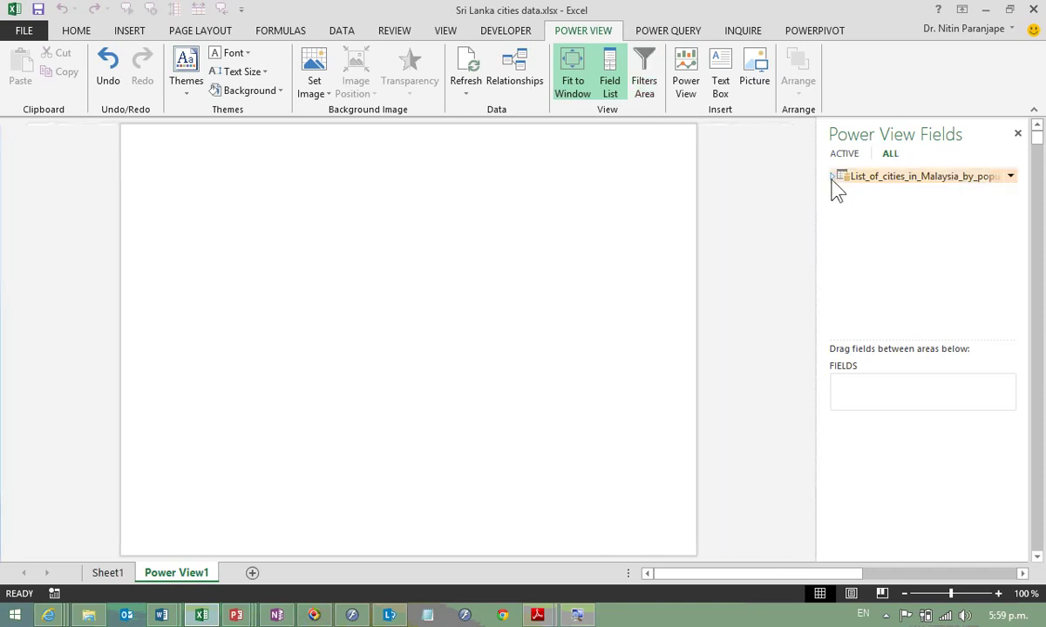
click(833, 178)
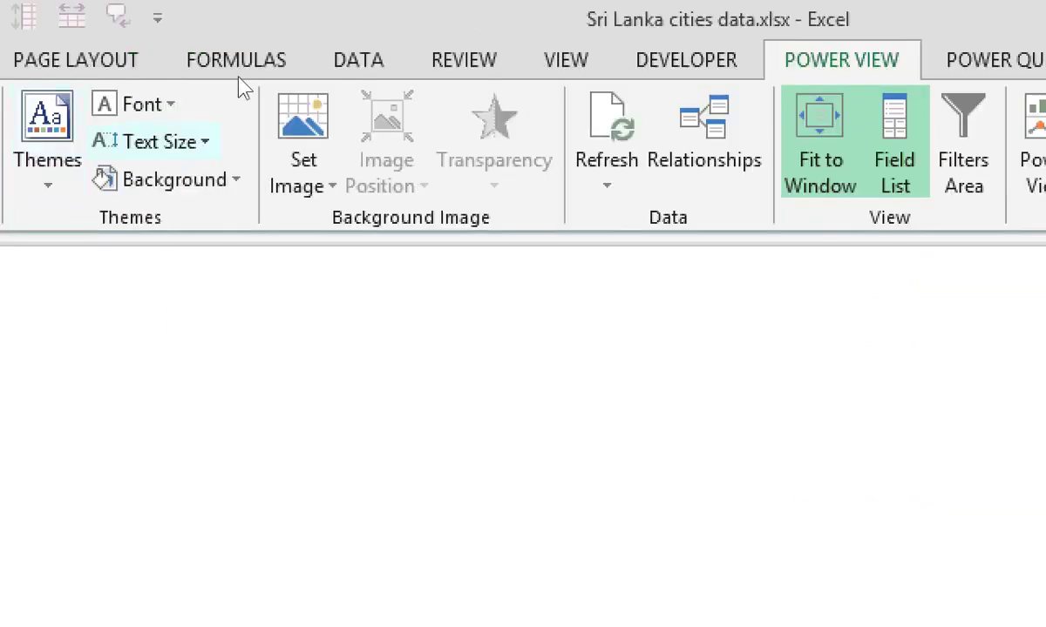
Step: Leave the text size unchanged and apply a new theme from the Themes gallery
click(205, 141)
key(Escape)
click(48, 140)
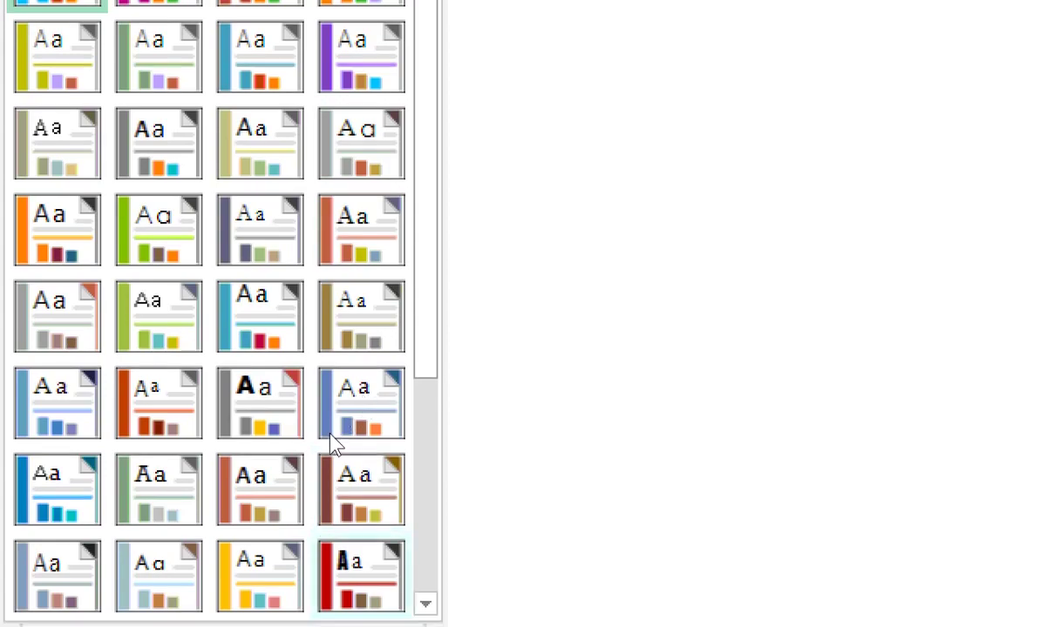
click(335, 432)
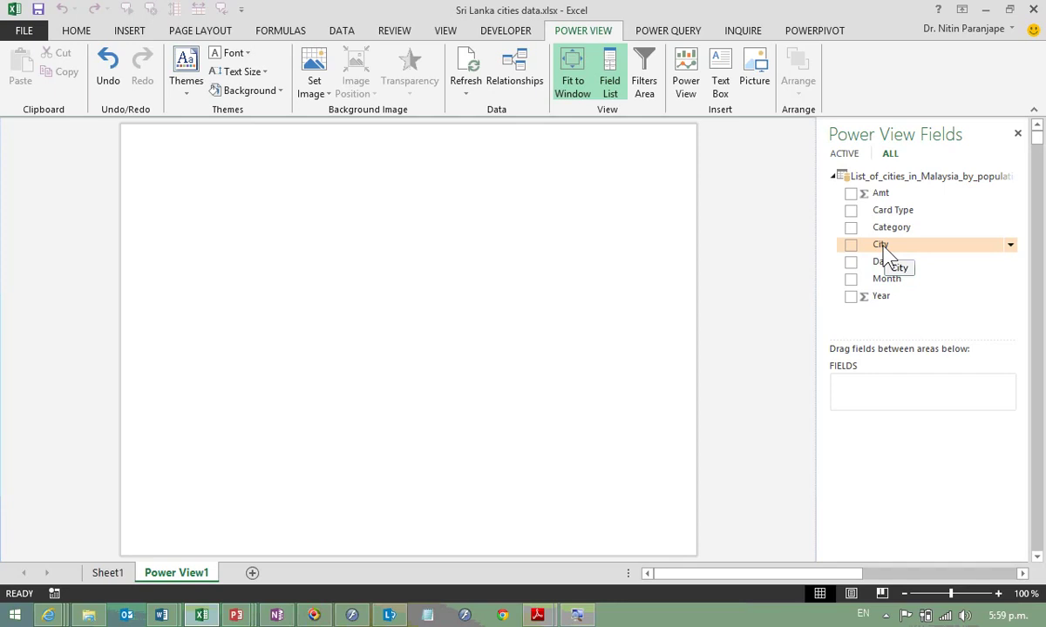
Step: Create an enlarged pie chart of Amt by Card Type
drag(892, 211, 183, 161)
drag(880, 192, 184, 179)
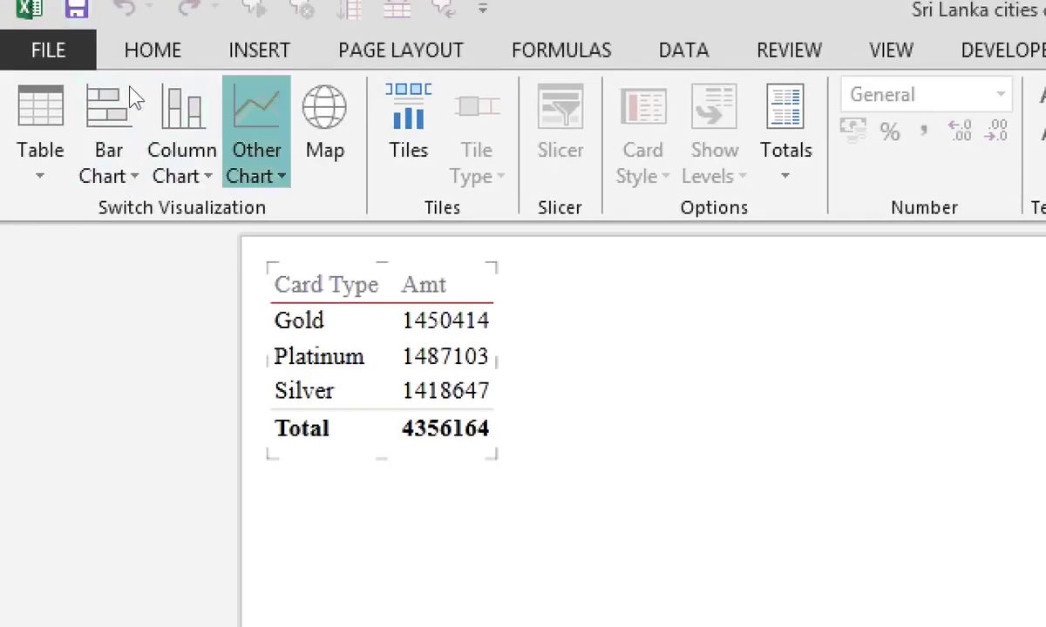
click(140, 155)
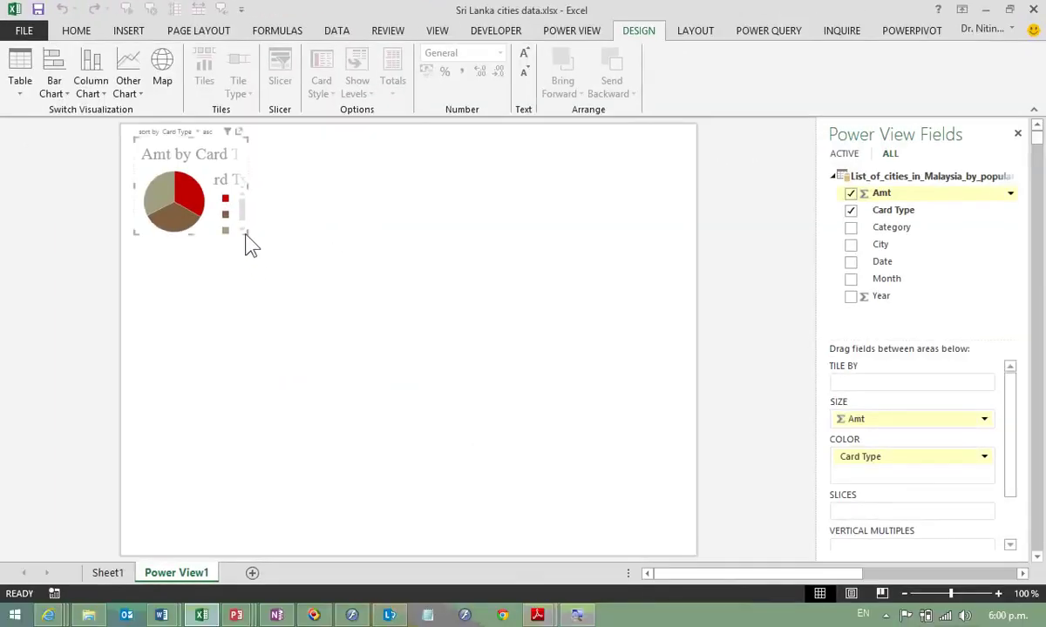
drag(248, 237, 364, 311)
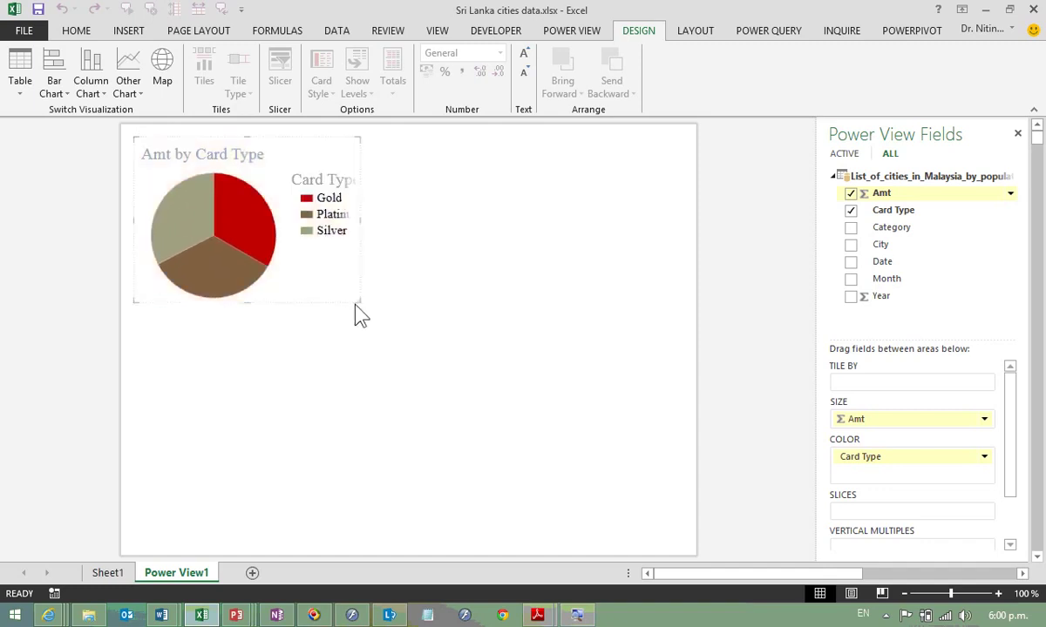
Step: Create an enlarged pie chart of Amt by Category beside it
drag(922, 236, 557, 161)
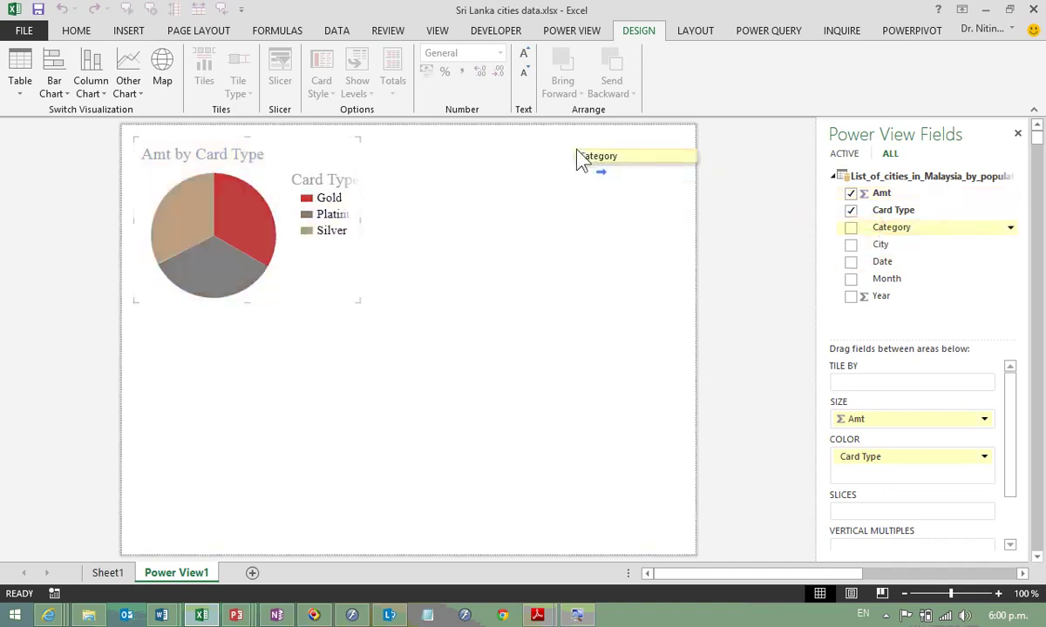
mouse_move(880, 192)
mouse_down()
mouse_move(519, 205)
mouse_move(423, 197)
mouse_up()
click(127, 87)
click(142, 154)
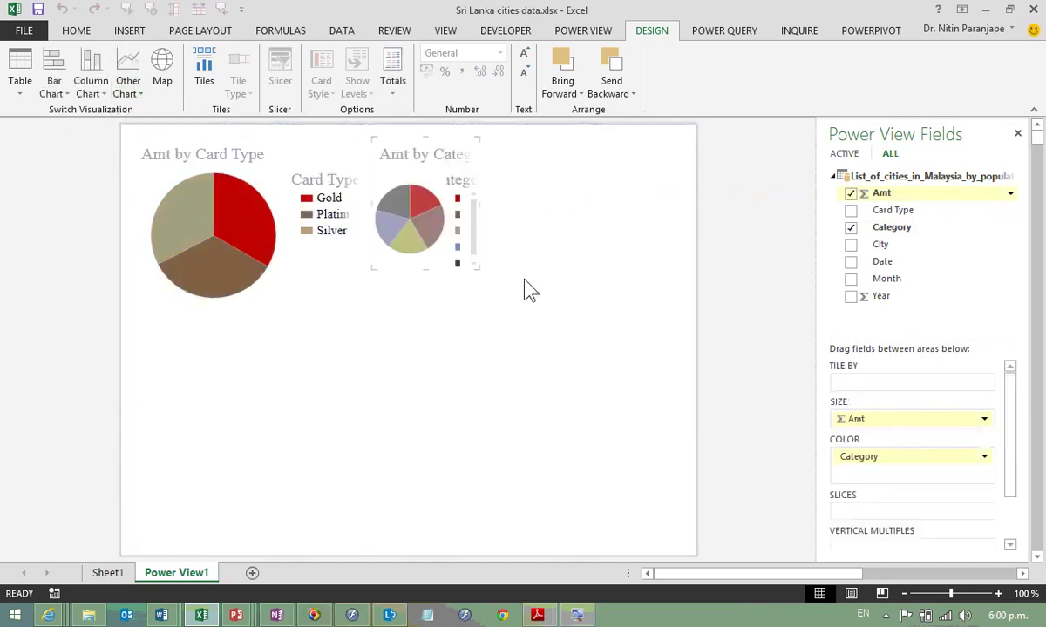
drag(479, 270, 697, 340)
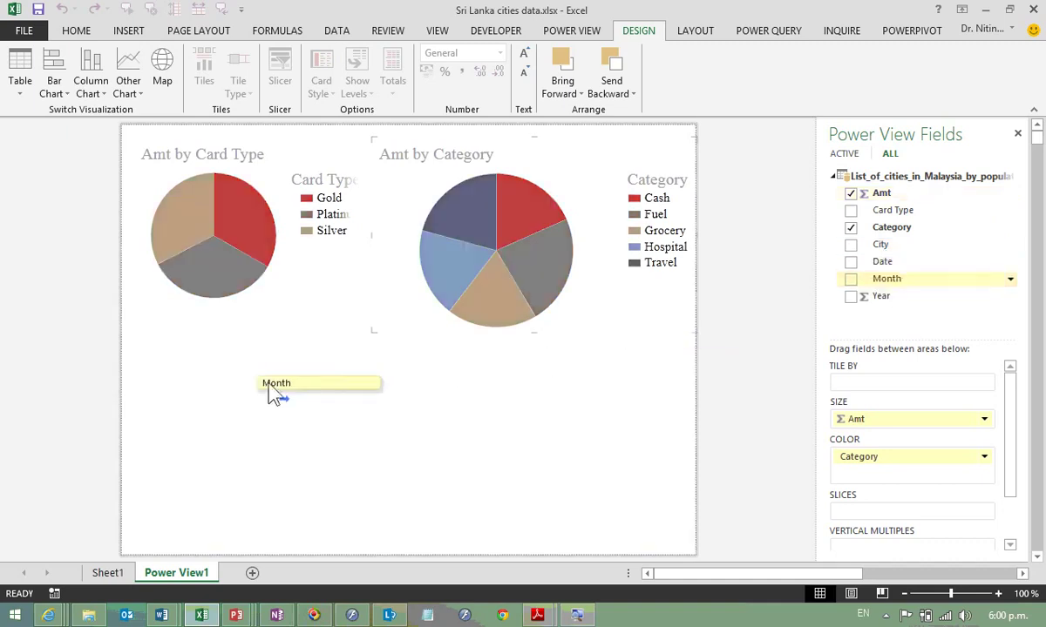
Step: Add a widened stacked bar chart of Amt by Month below the pies
drag(883, 283, 170, 405)
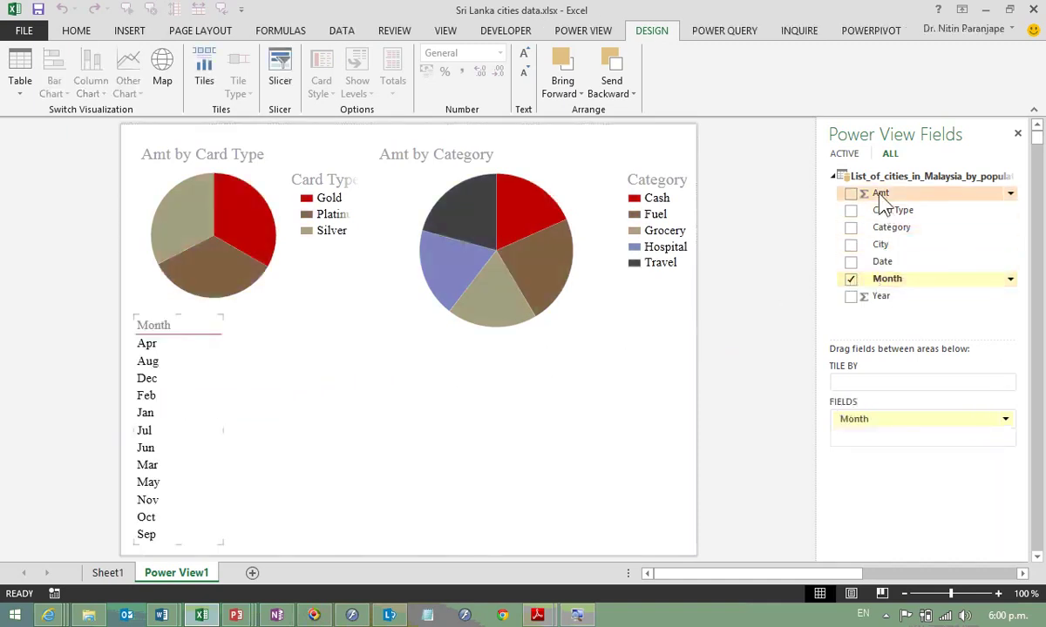
drag(880, 193, 170, 425)
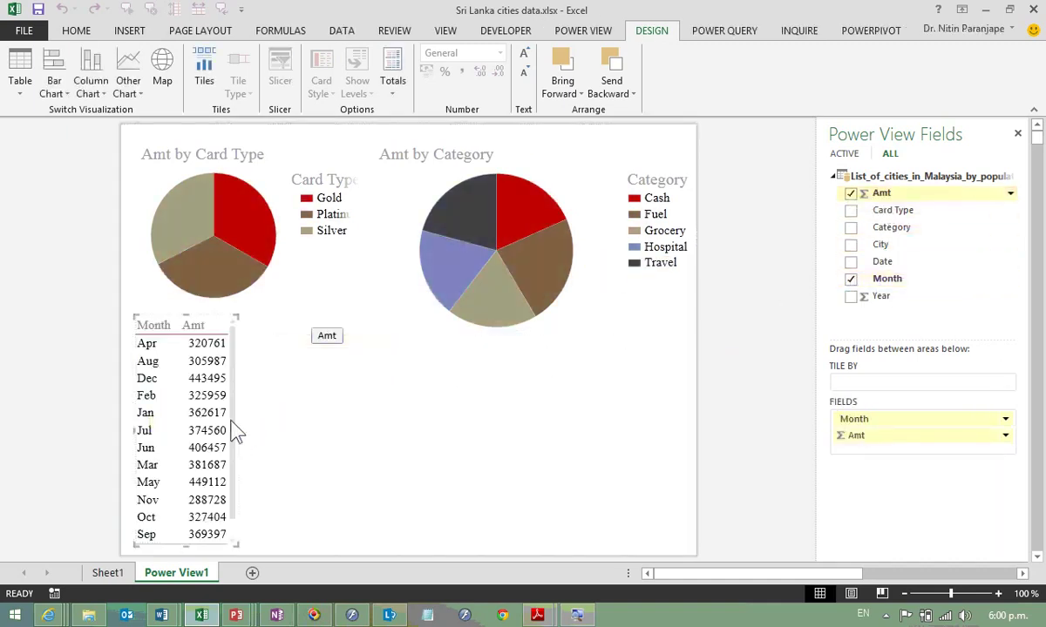
click(91, 91)
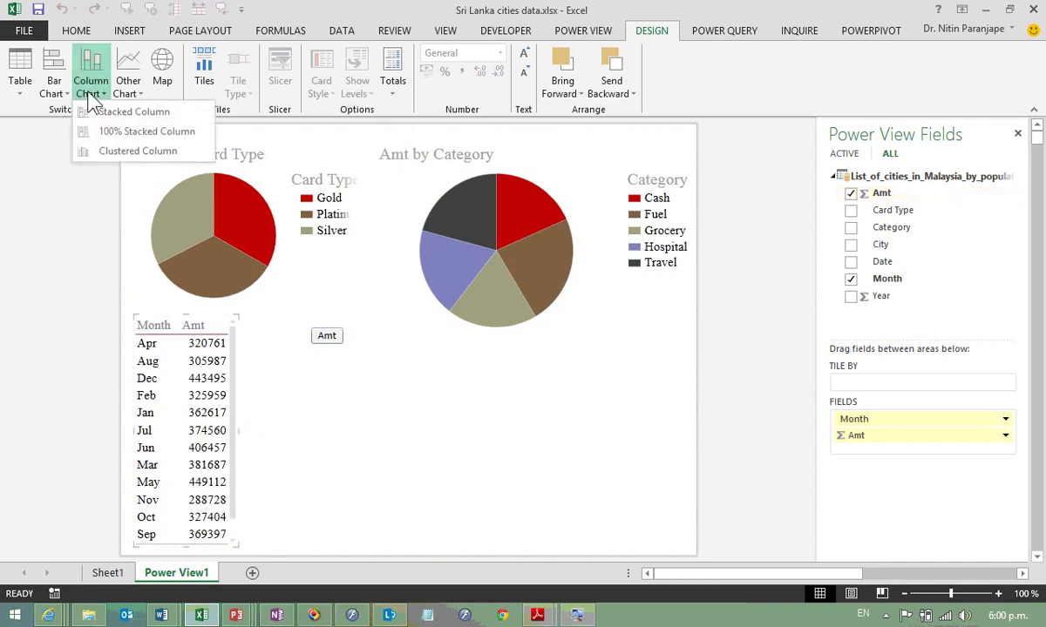
click(87, 110)
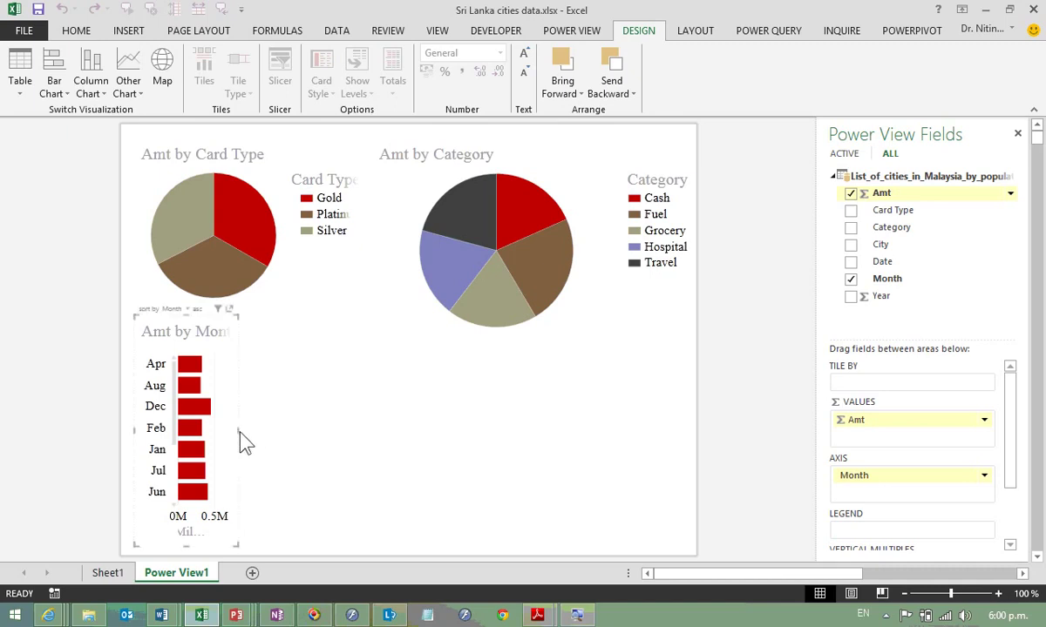
drag(240, 441, 438, 466)
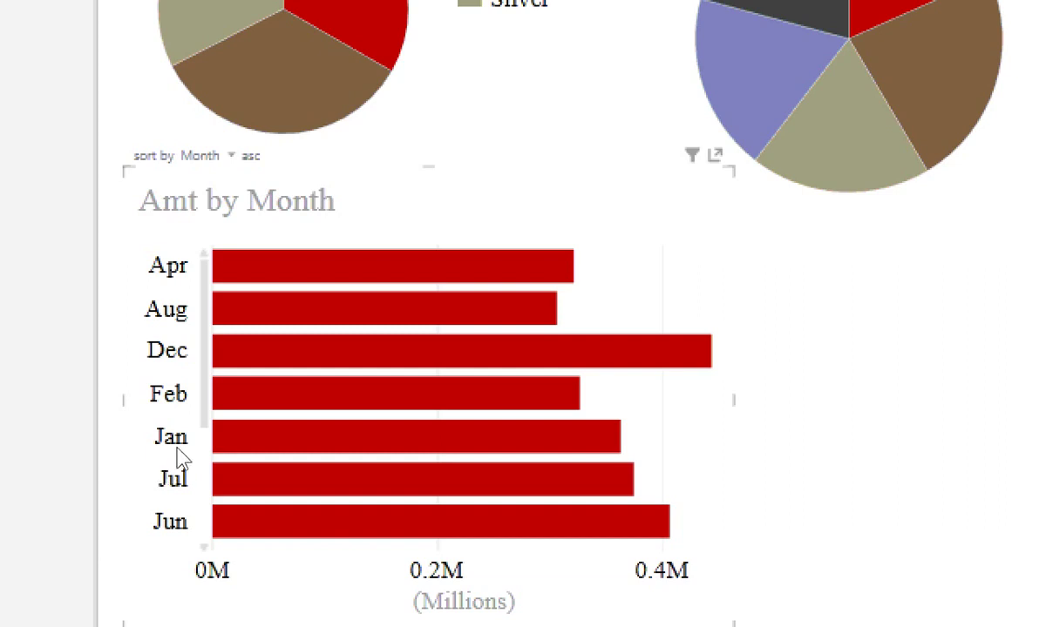
Step: Add a column chart of Amt by City at the lower right
scroll(179, 460, down, 2)
scroll(180, 478, down, 3)
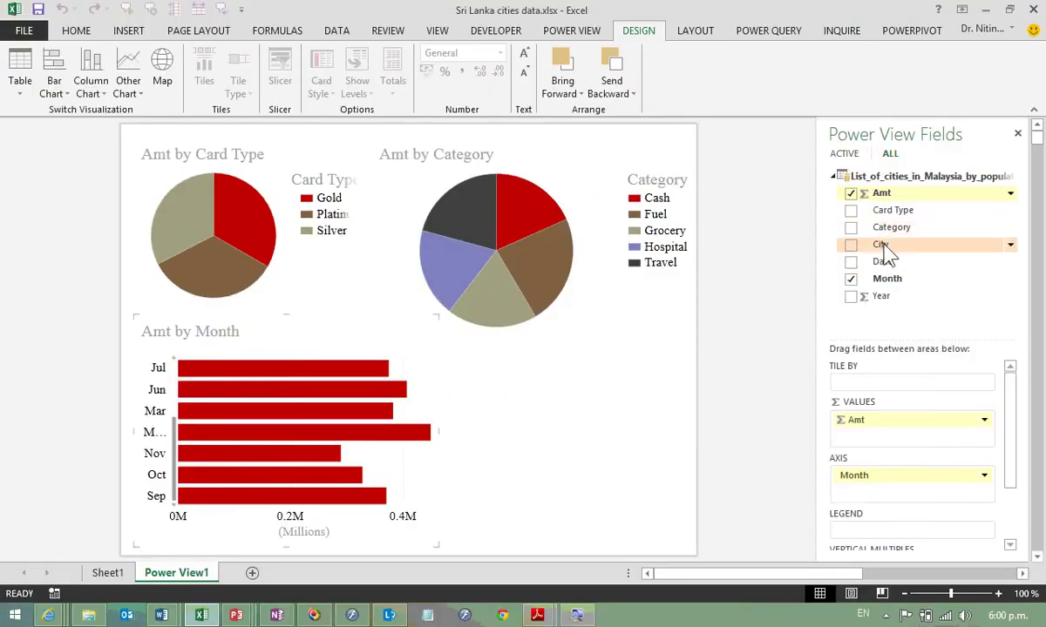
drag(882, 244, 523, 358)
mouse_move(881, 192)
mouse_down()
mouse_move(597, 466)
mouse_move(697, 451)
mouse_up()
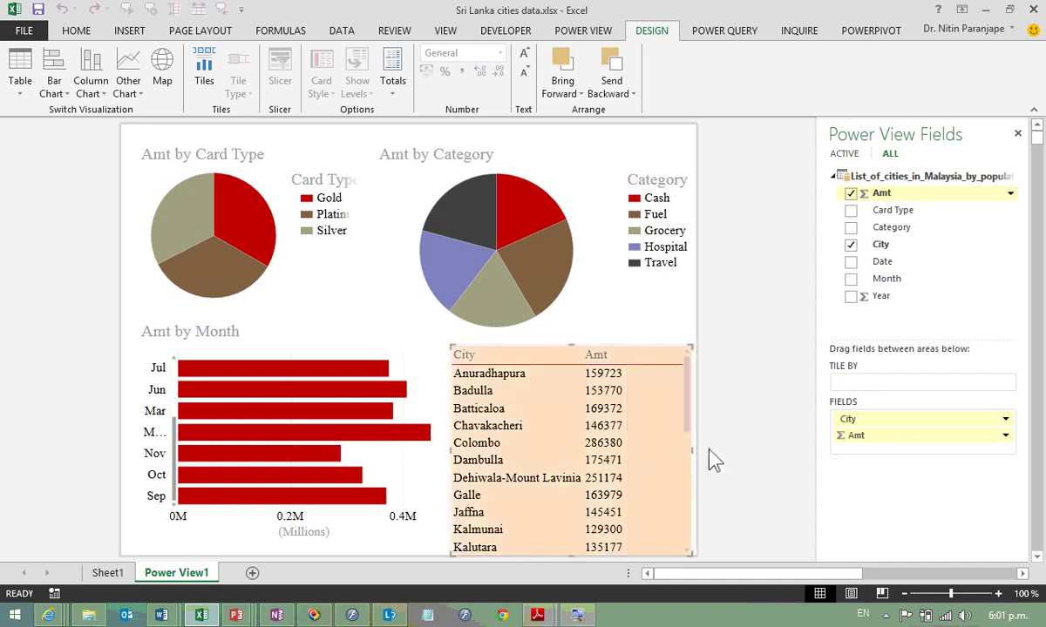
click(91, 87)
click(117, 112)
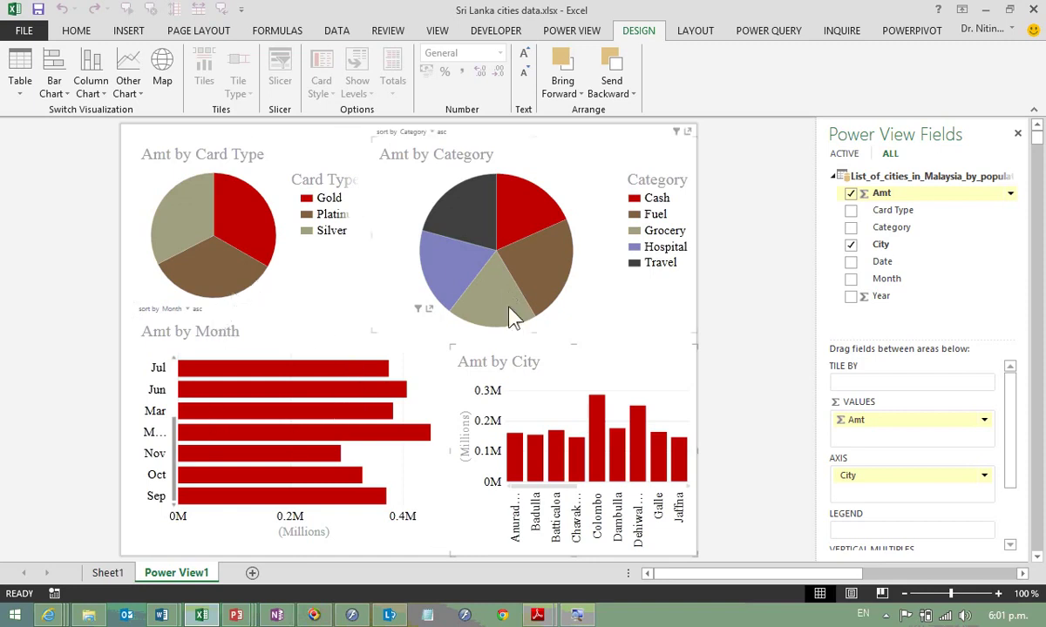
mouse_move(495, 283)
click(182, 220)
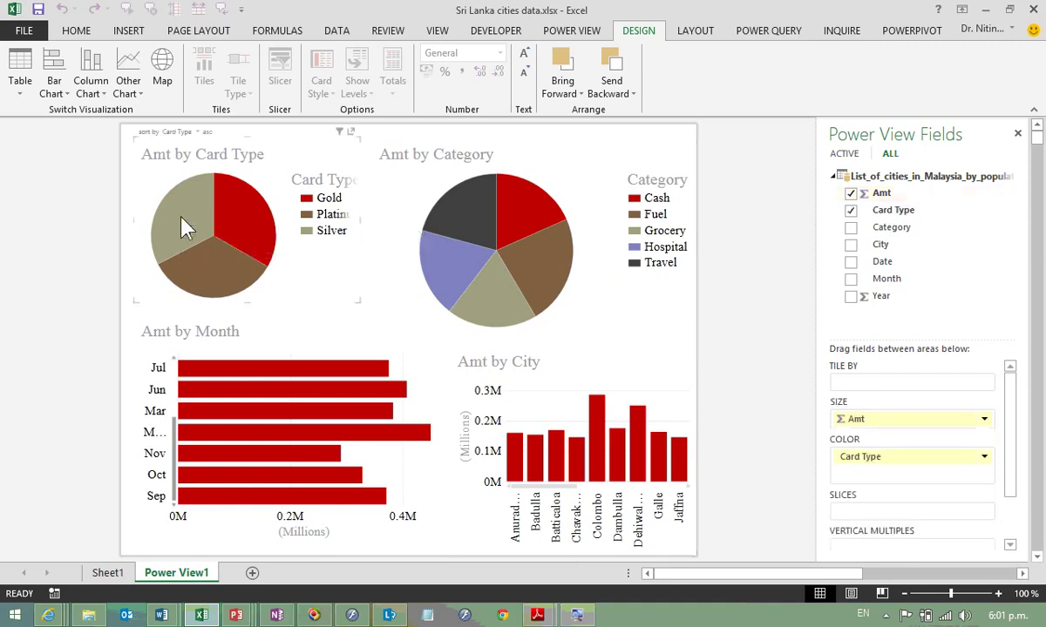
click(182, 218)
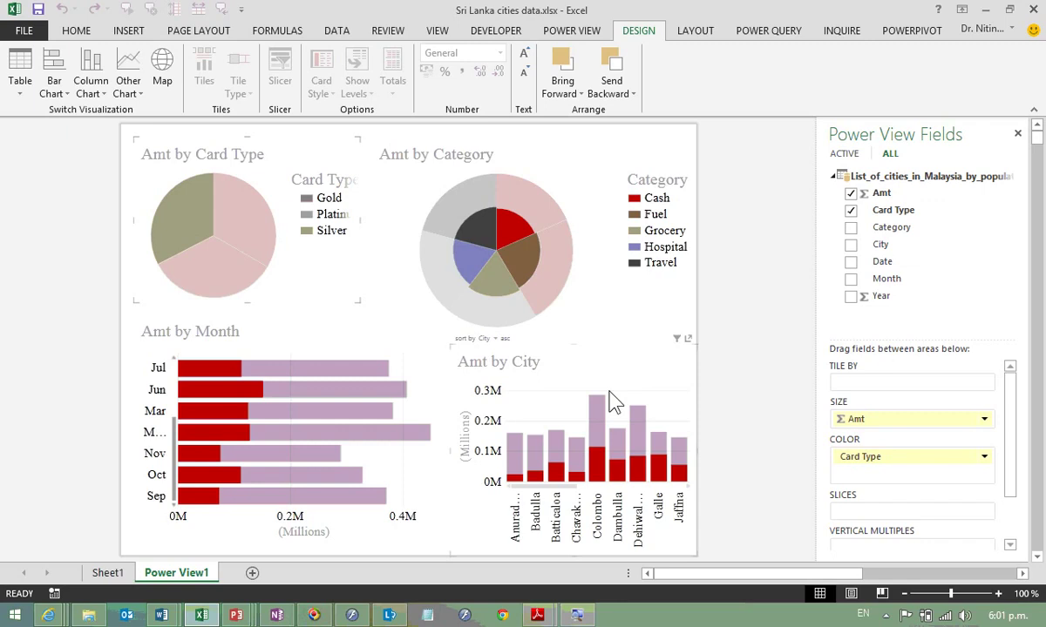
click(513, 204)
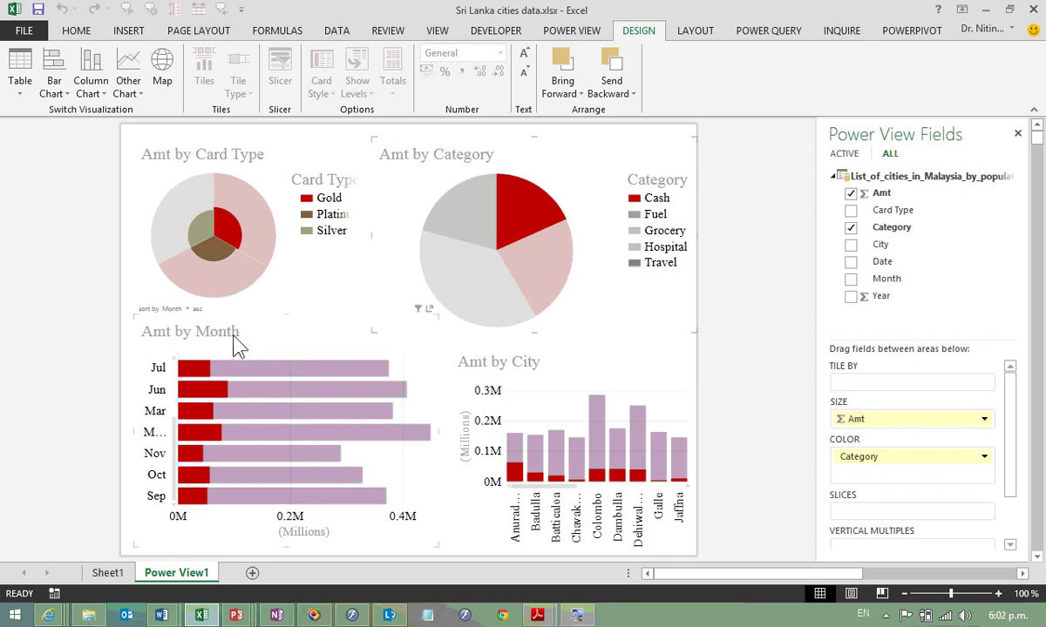
ctrl+click(503, 319)
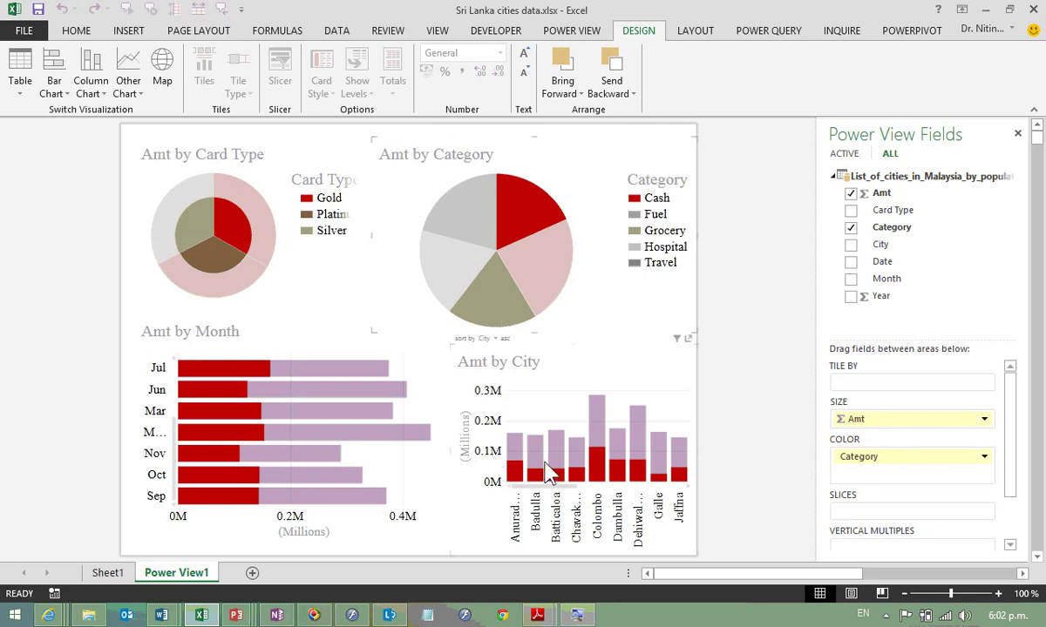
click(604, 466)
click(604, 466)
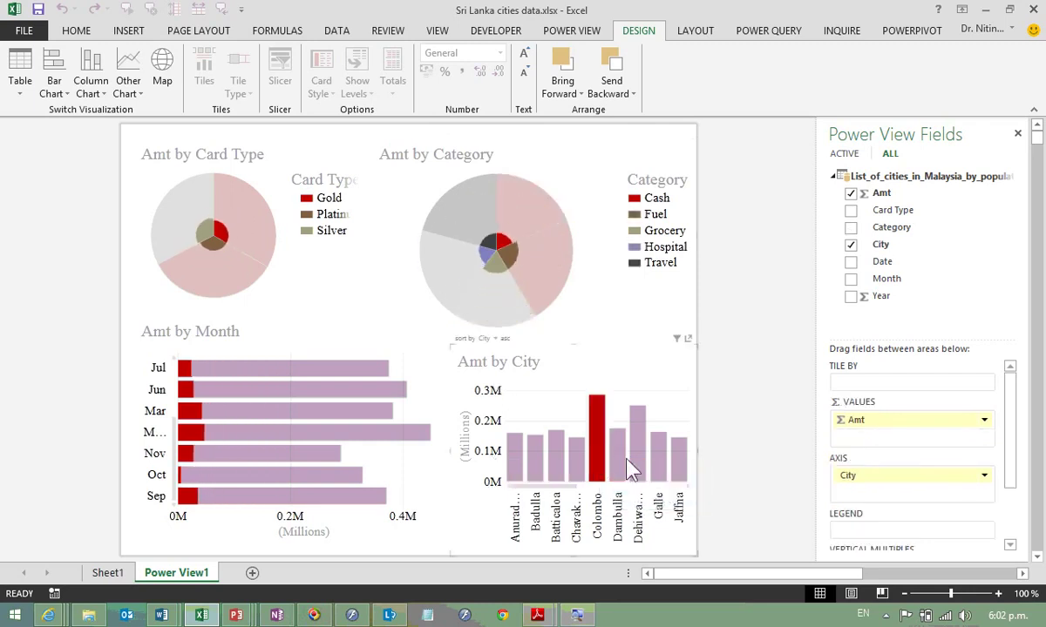
ctrl+click(636, 465)
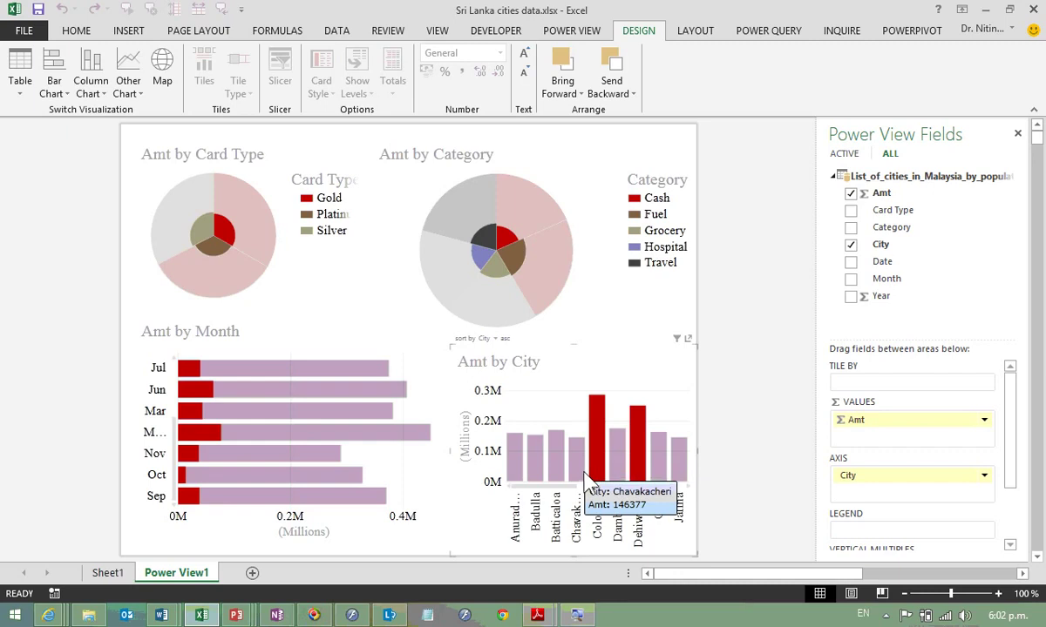
click(362, 436)
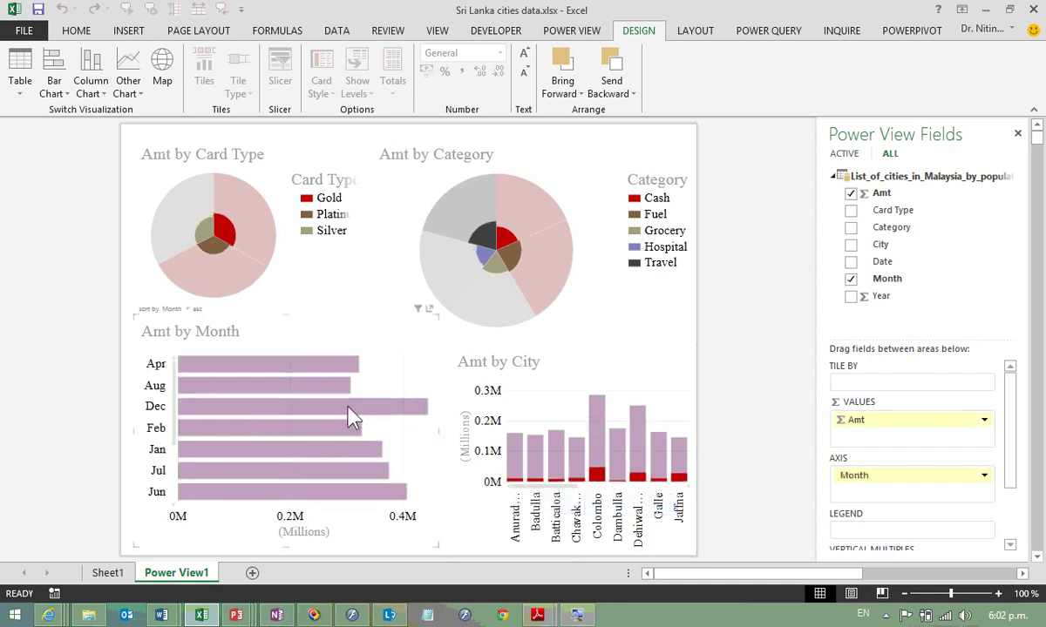
click(349, 407)
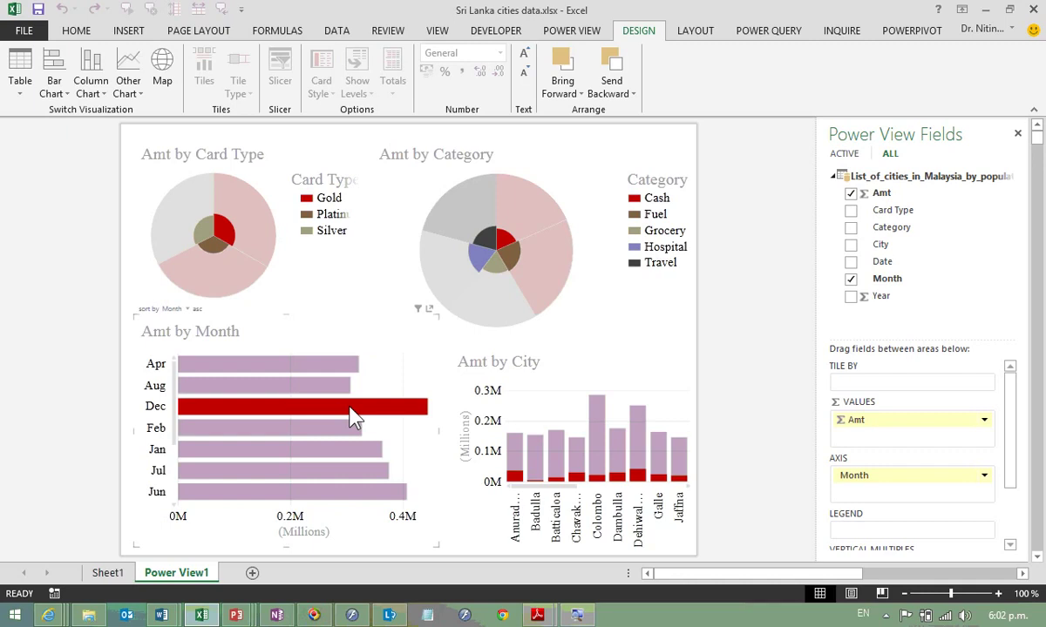
click(194, 258)
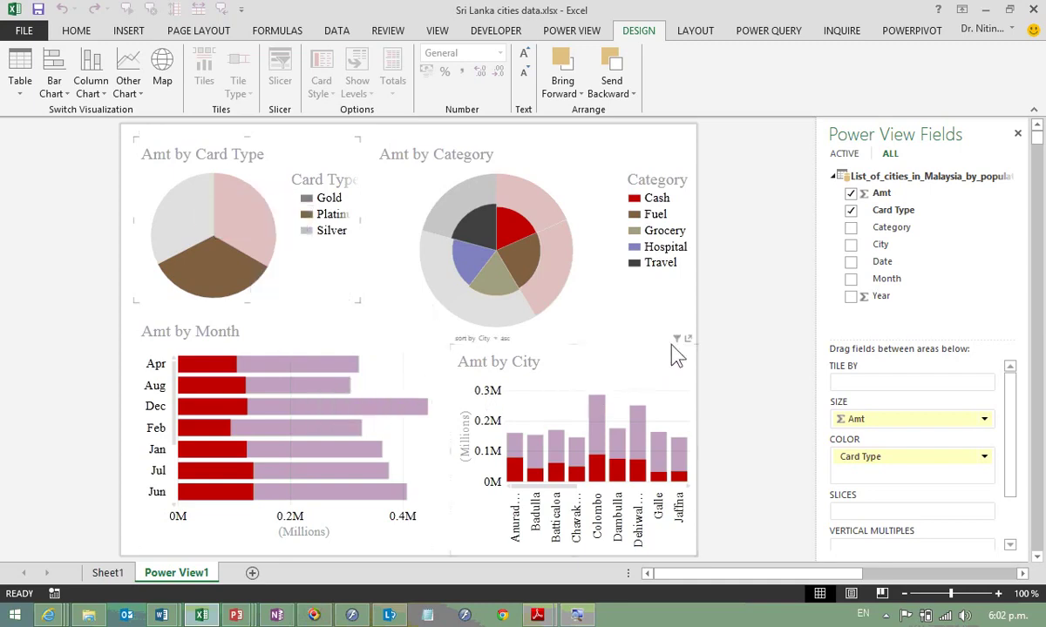
click(687, 340)
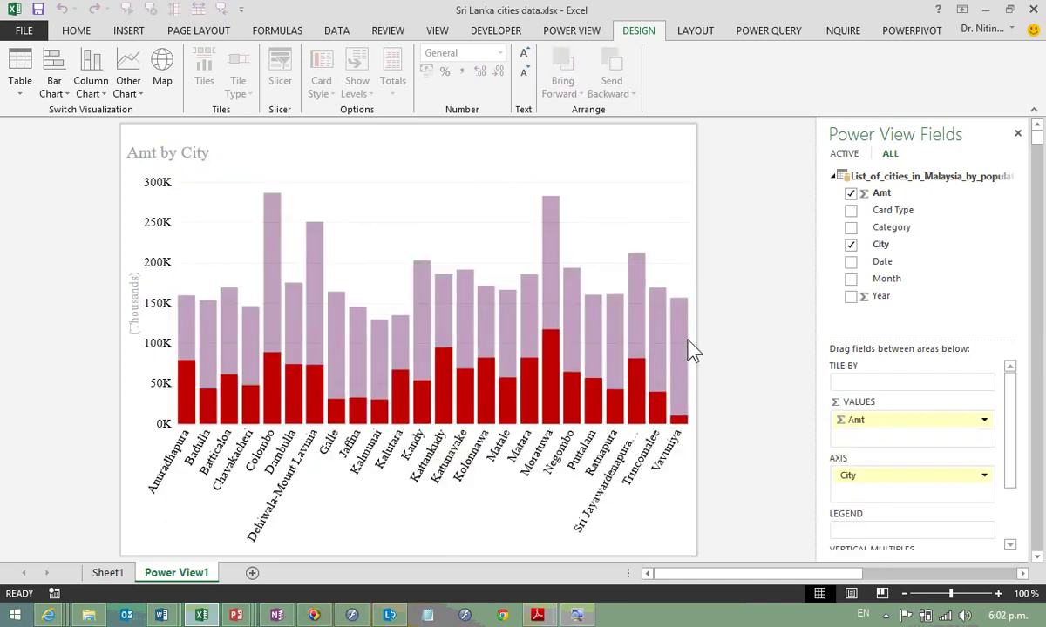
click(689, 133)
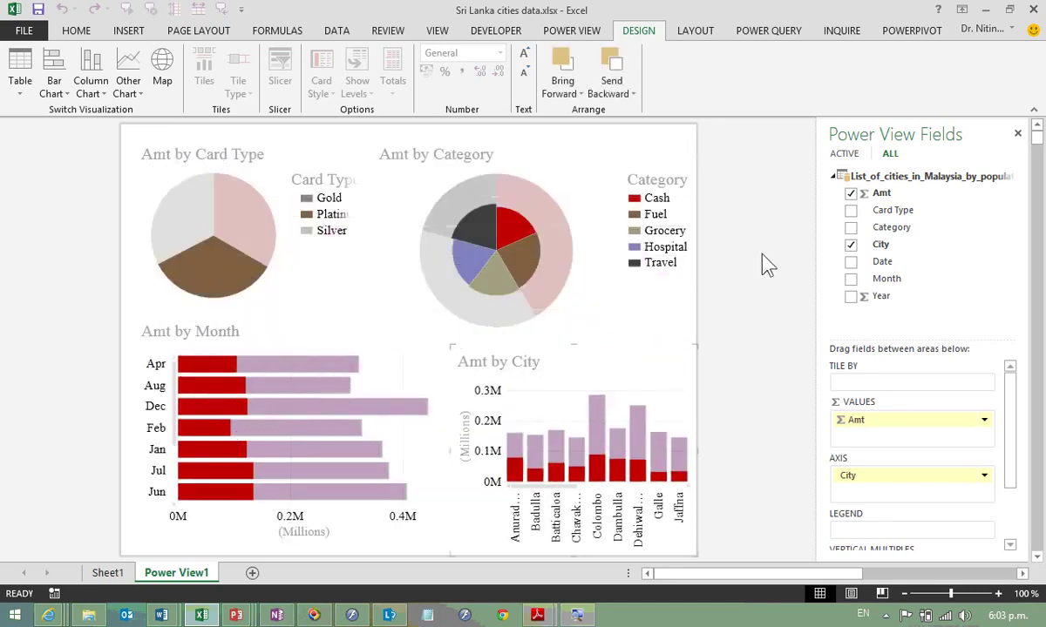
click(597, 418)
mouse_move(597, 436)
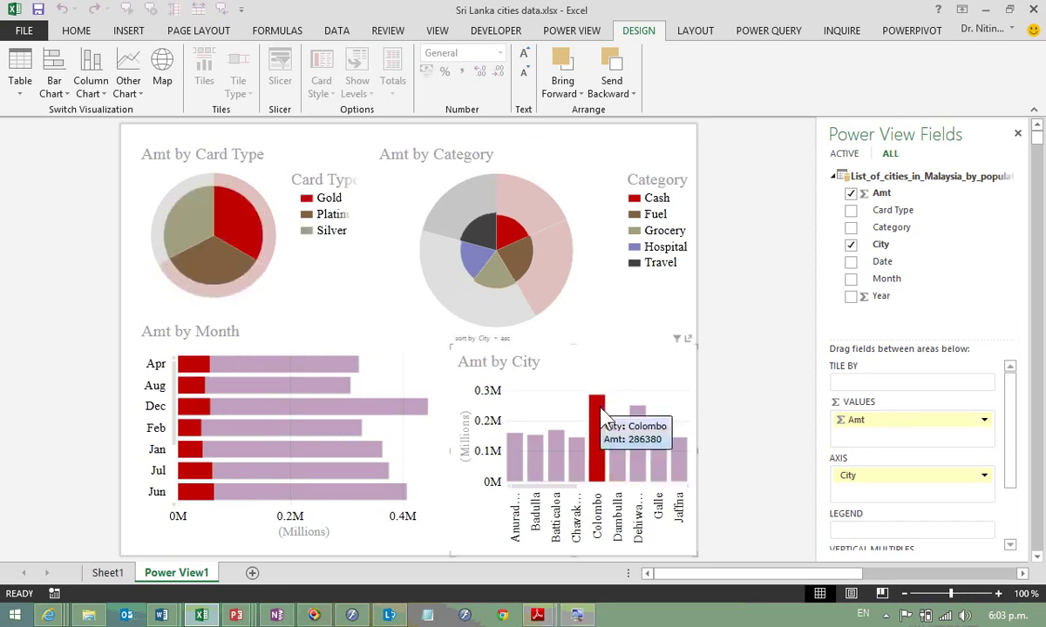
click(597, 418)
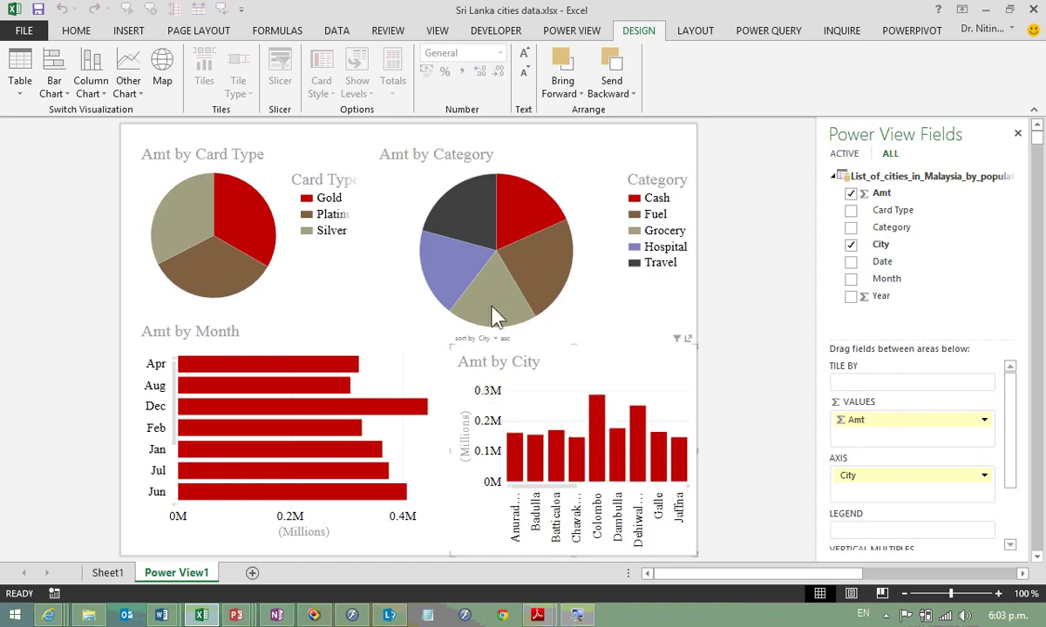
Step: Delete the Amt by Category, Amt by City and Amt by Month charts, then stretch the Card Type pie
click(394, 153)
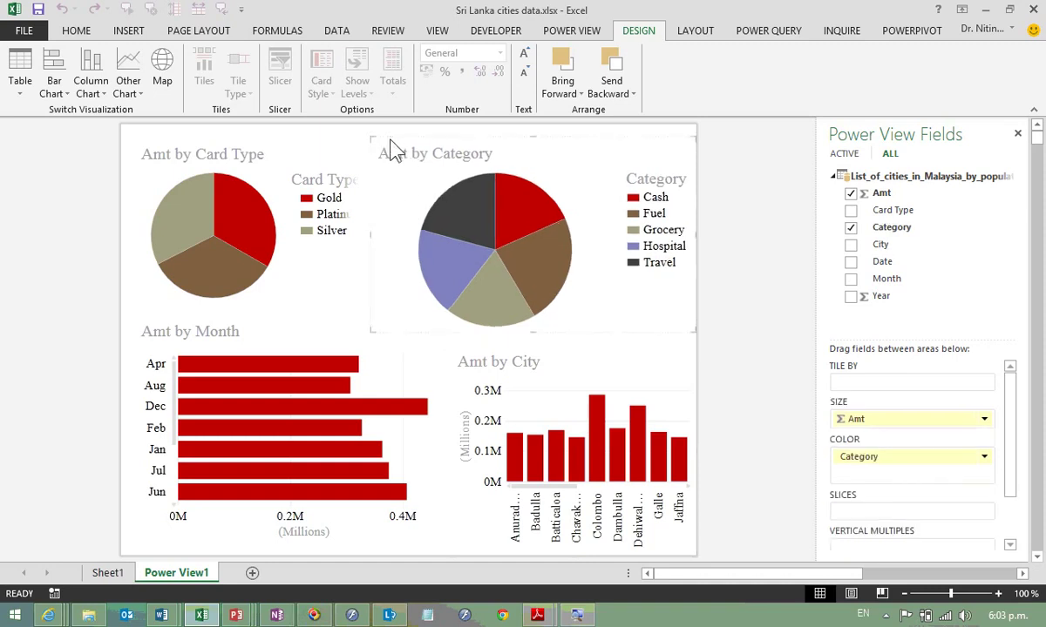
key(Delete)
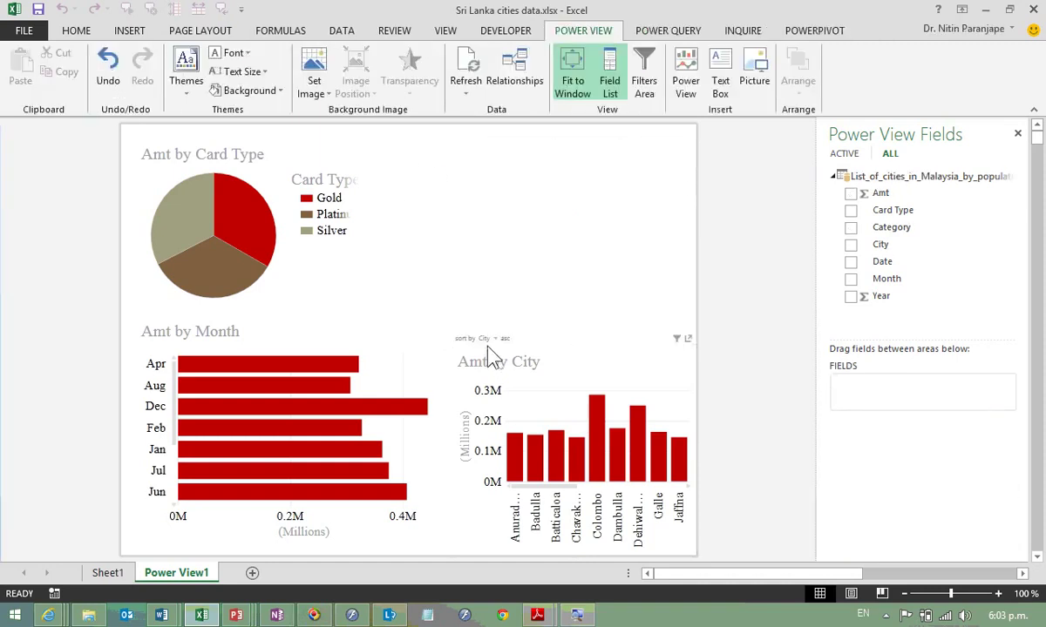
click(488, 351)
key(Delete)
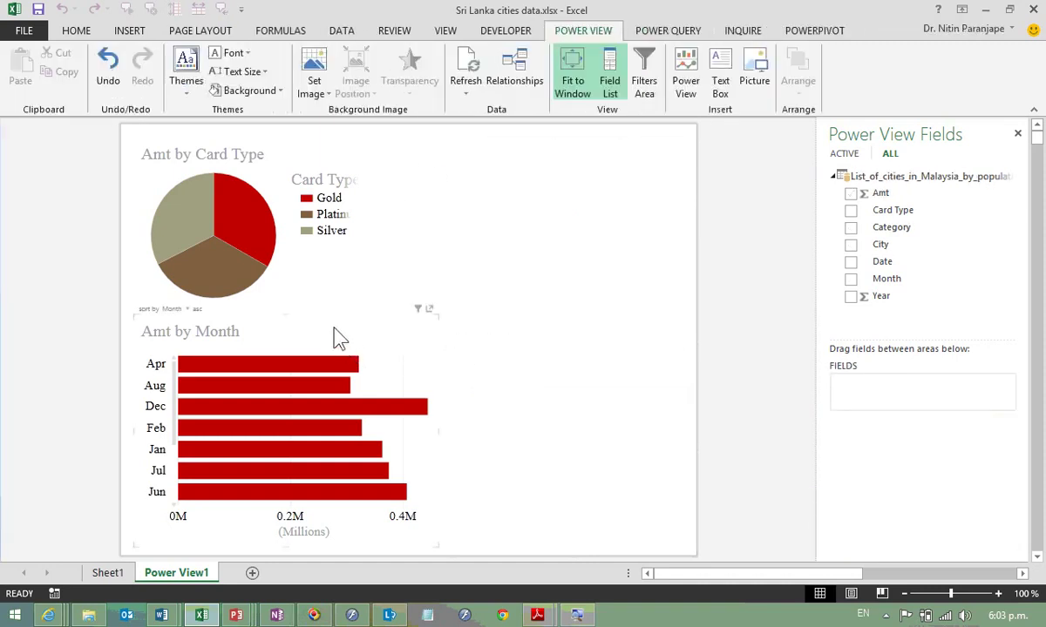
click(323, 330)
key(Delete)
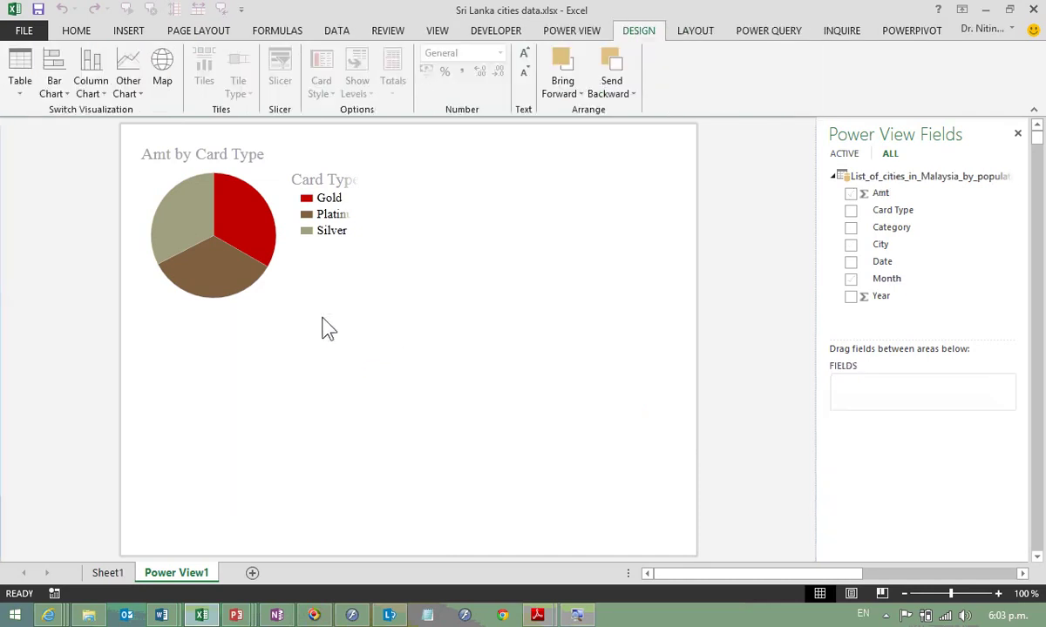
drag(360, 305, 697, 555)
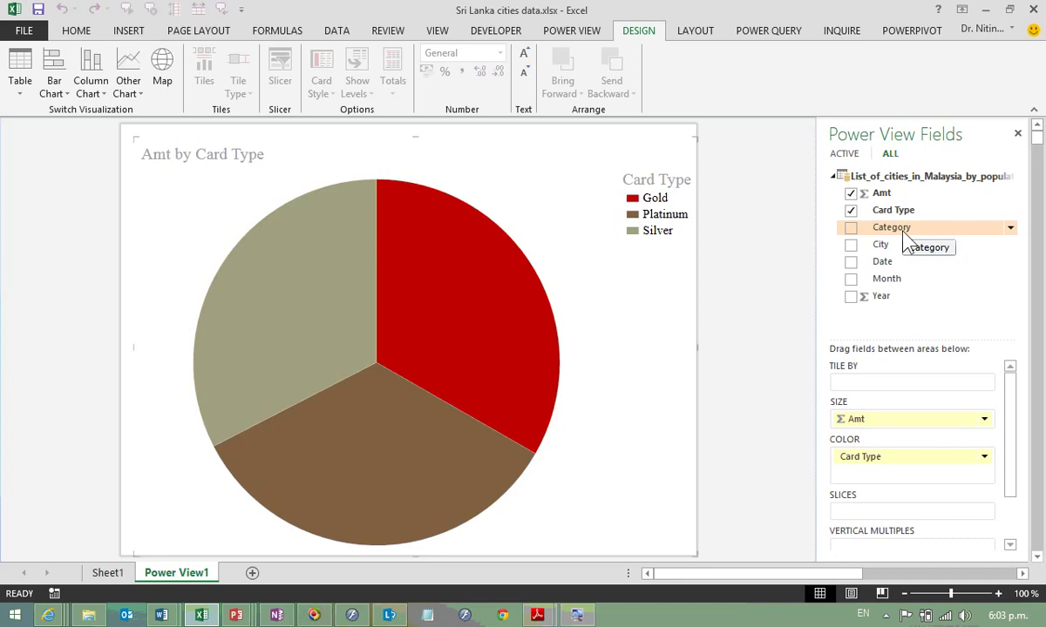
Step: Tile the Card Type pie by Category and view the Fuel, Grocery, Hospital and Travel tiles
drag(903, 234, 864, 392)
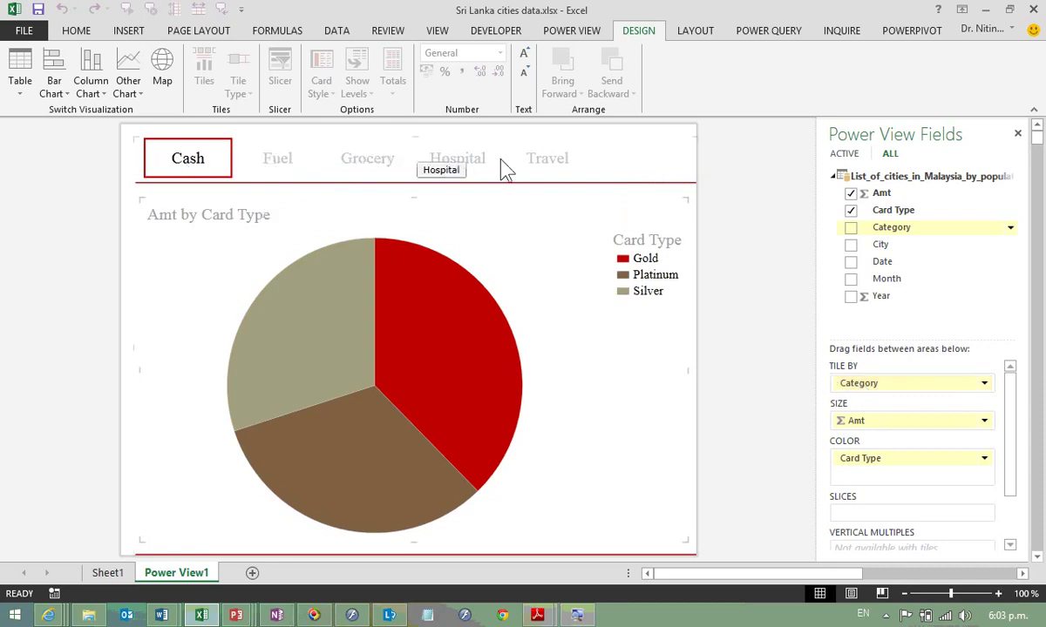
click(289, 167)
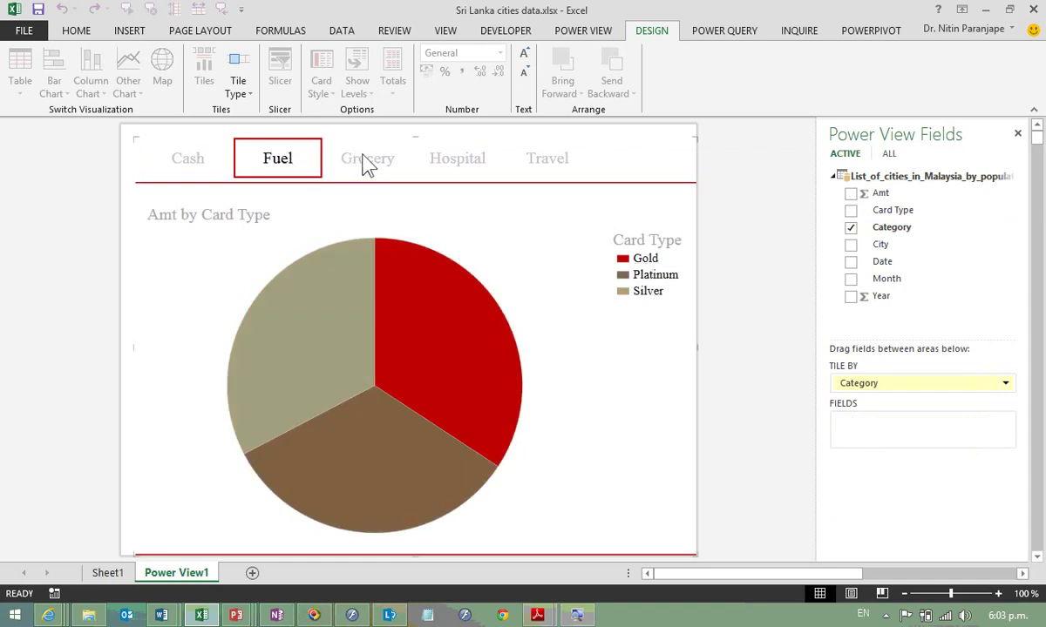
click(366, 165)
click(469, 167)
click(553, 162)
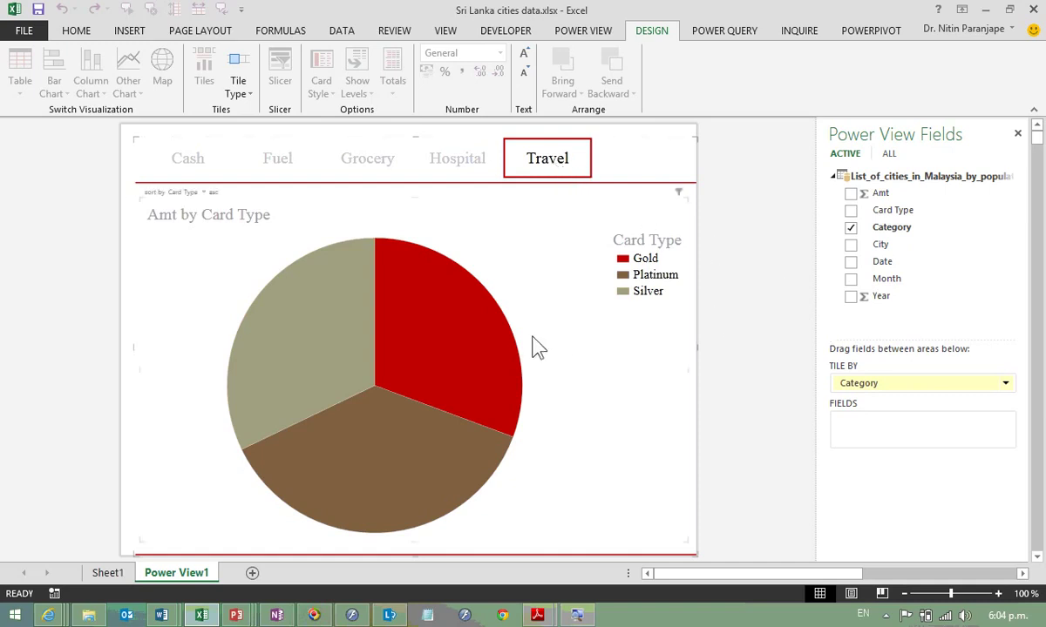
click(505, 327)
Step: Move Category from Tile By into Slices, then remove it from Slices again
drag(893, 383, 900, 298)
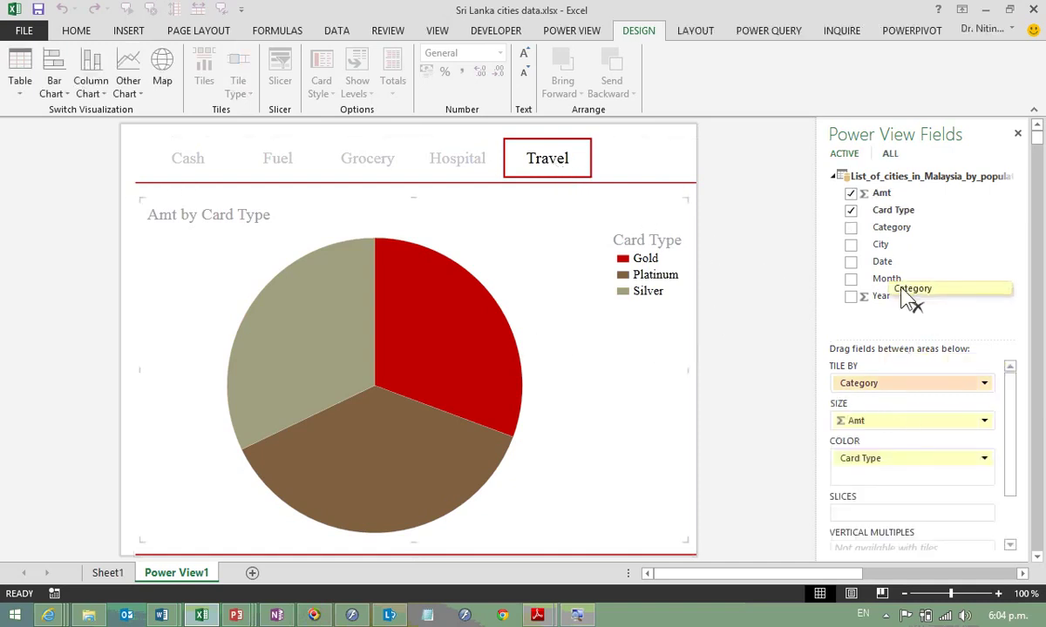
mouse_move(891, 229)
mouse_down()
mouse_move(906, 388)
mouse_move(894, 514)
mouse_up()
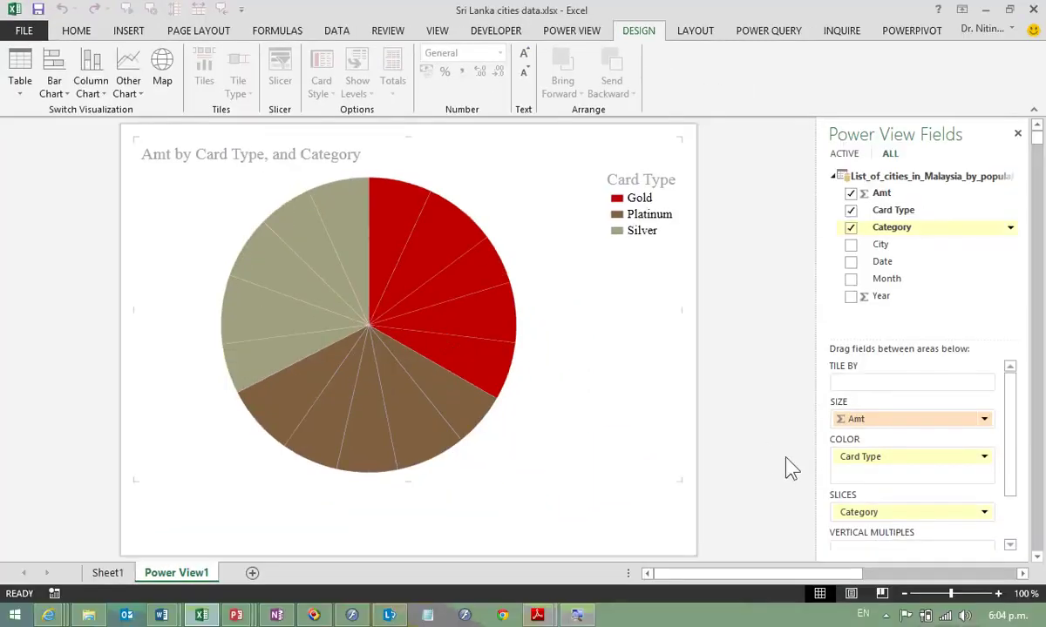
mouse_move(880, 512)
mouse_down()
mouse_move(885, 264)
mouse_move(916, 471)
mouse_move(878, 299)
mouse_up()
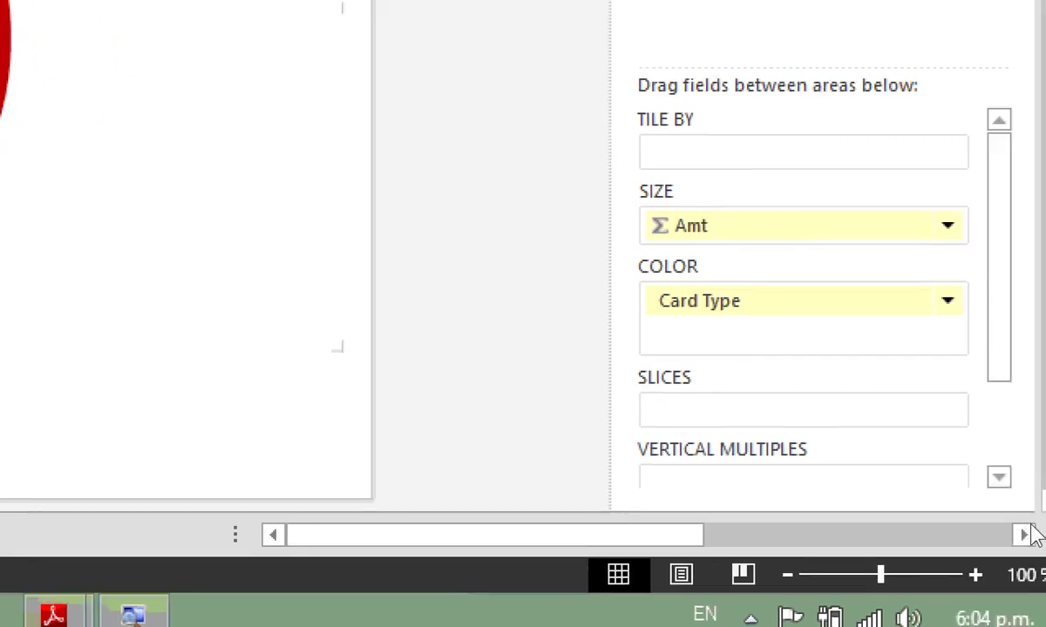
scroll(1042, 357, down, 3)
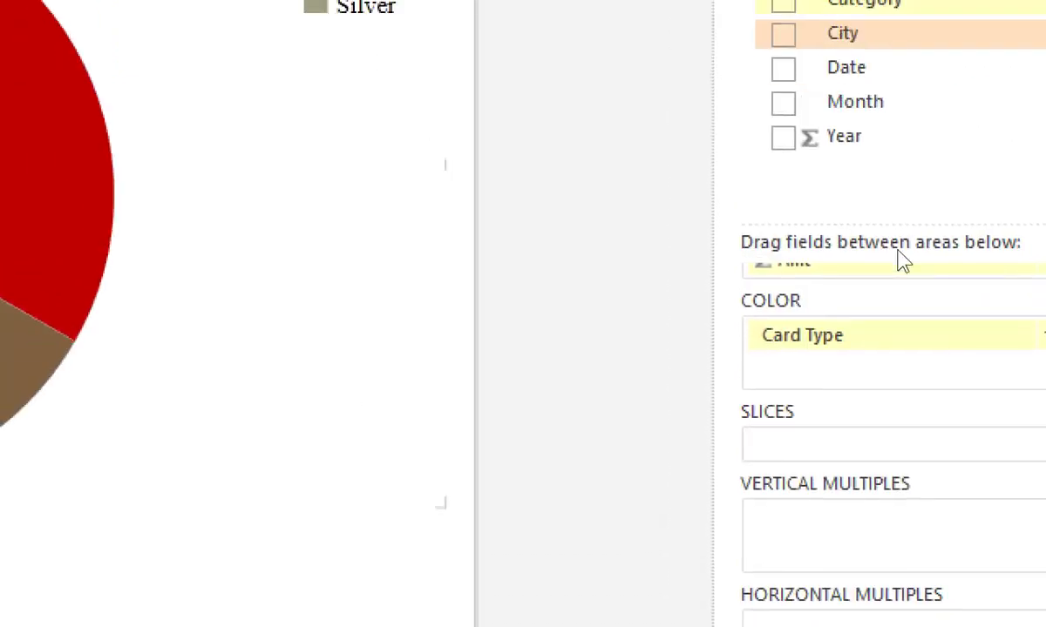
Step: Put Category in Vertical Multiples and Year in Horizontal Multiples to grid the pies
drag(867, 5, 889, 503)
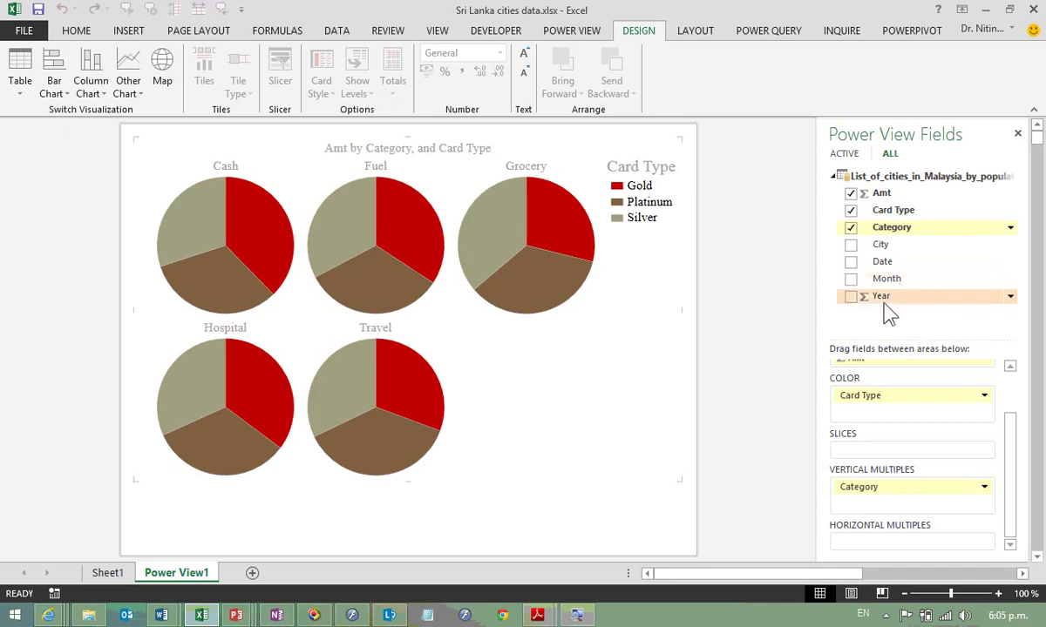
drag(861, 298, 880, 542)
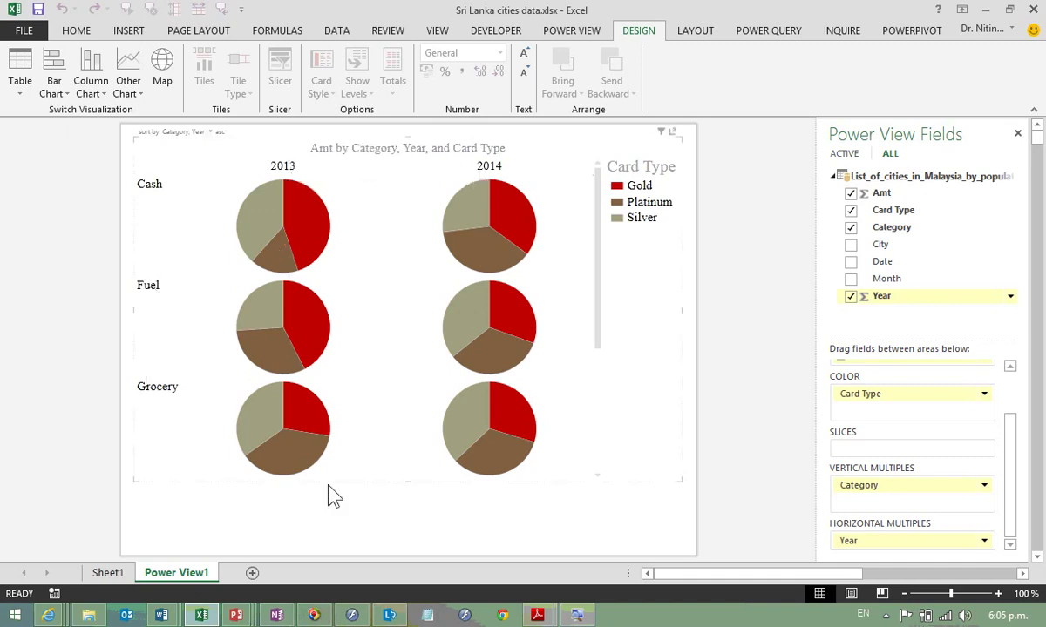
mouse_move(601, 418)
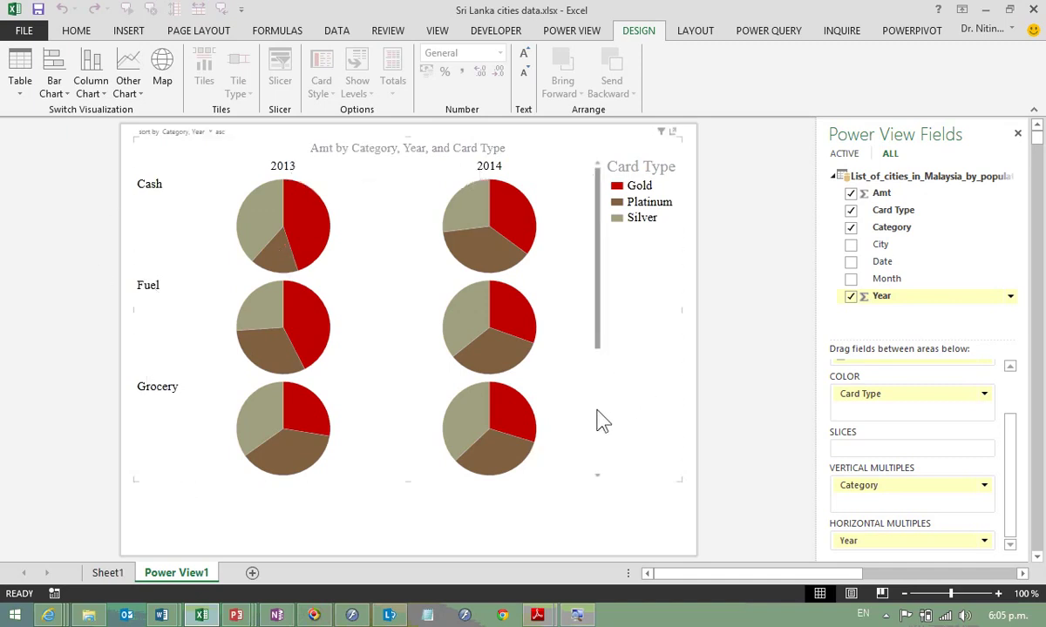
scroll(603, 421, down, 1)
click(603, 471)
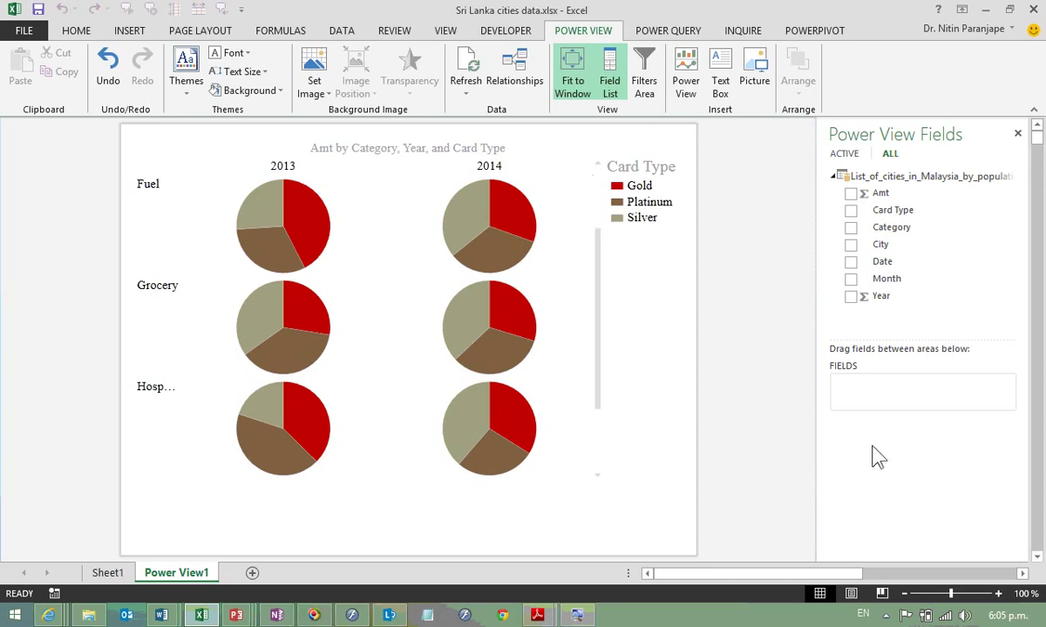
click(415, 193)
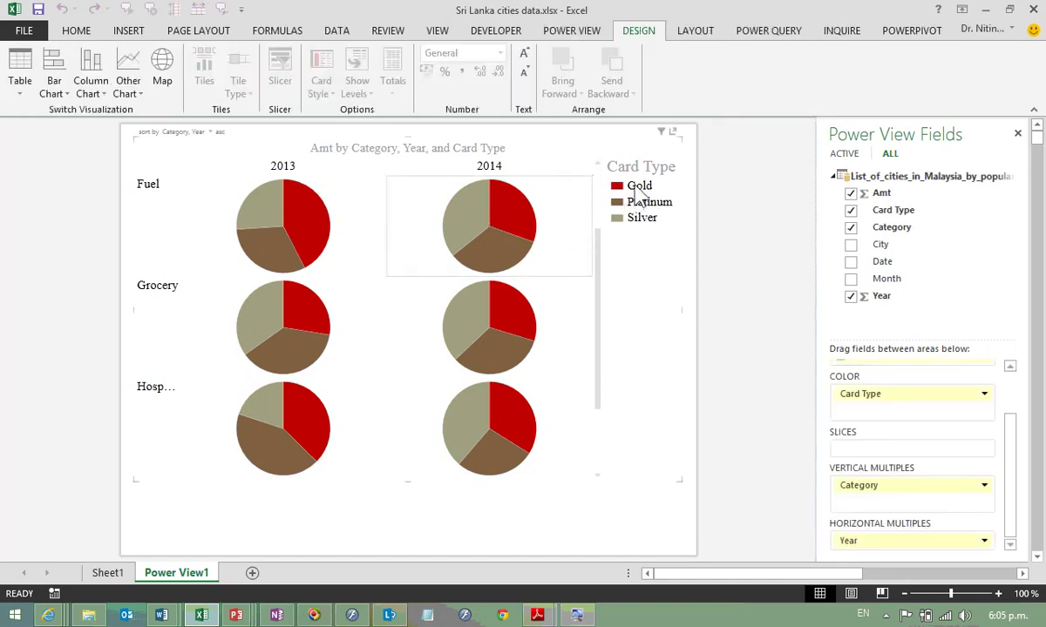
mouse_move(408, 305)
scroll(1013, 399, up, 2)
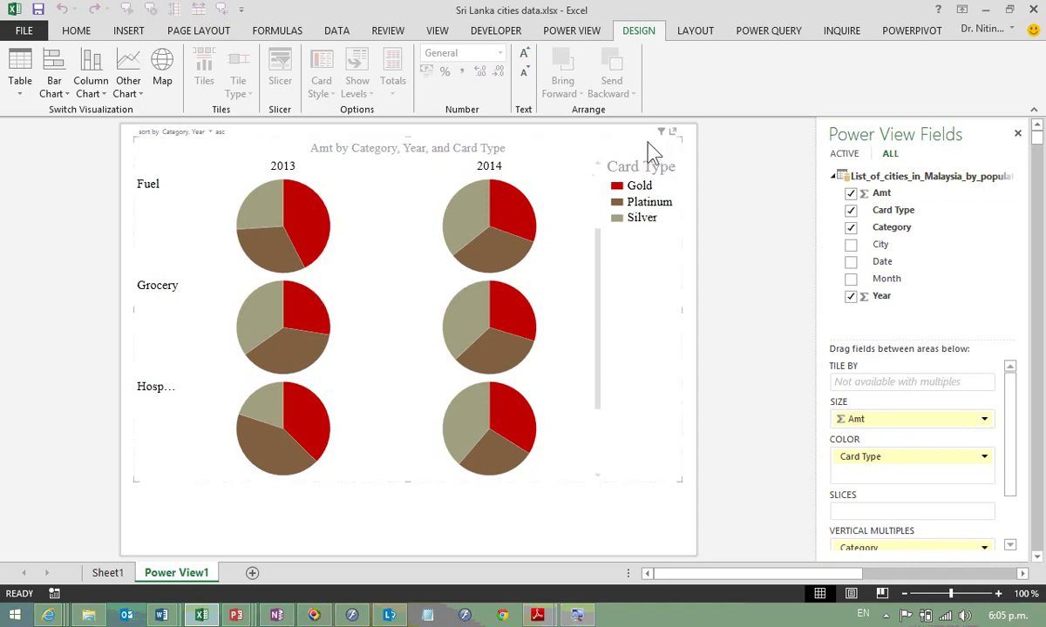
Step: Replace the pie multiples with a full-canvas stacked column chart of Amt by Card Type, then view Sheet1
key(Delete)
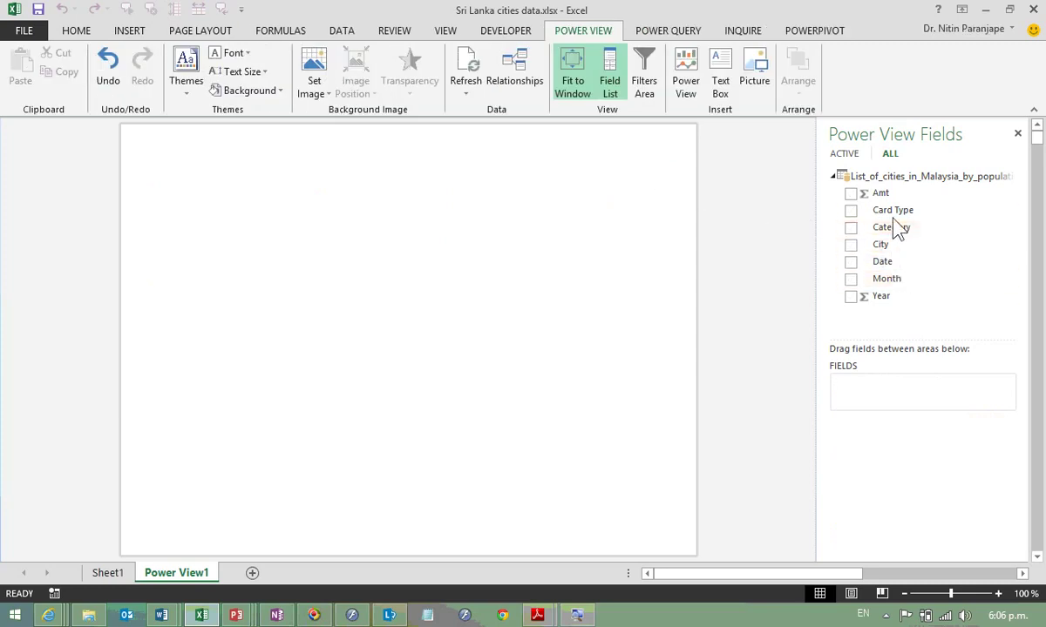
drag(890, 212, 575, 315)
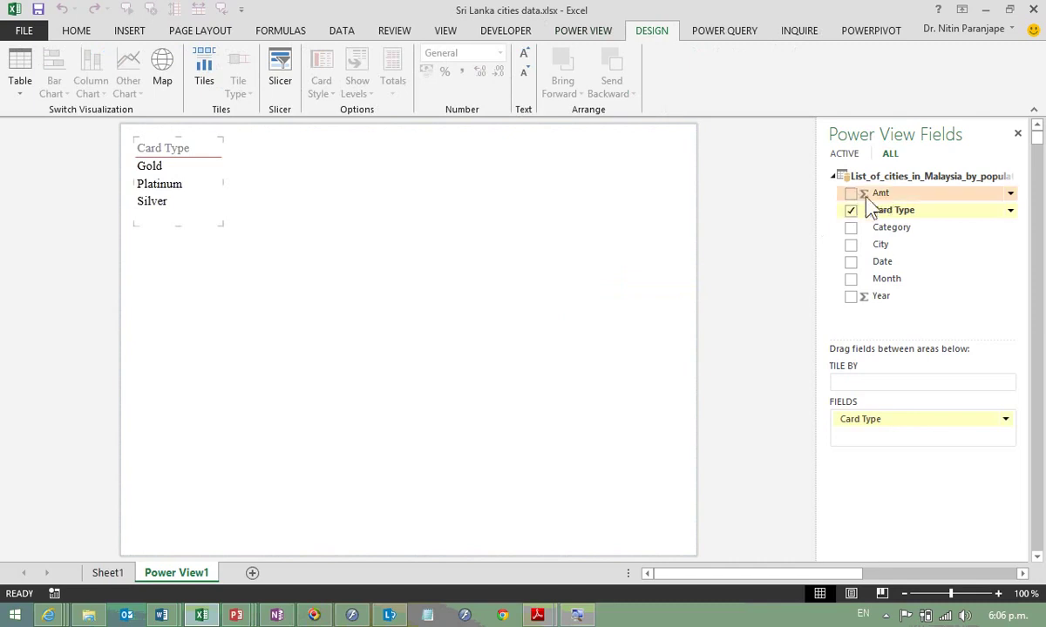
drag(880, 193, 179, 166)
click(91, 87)
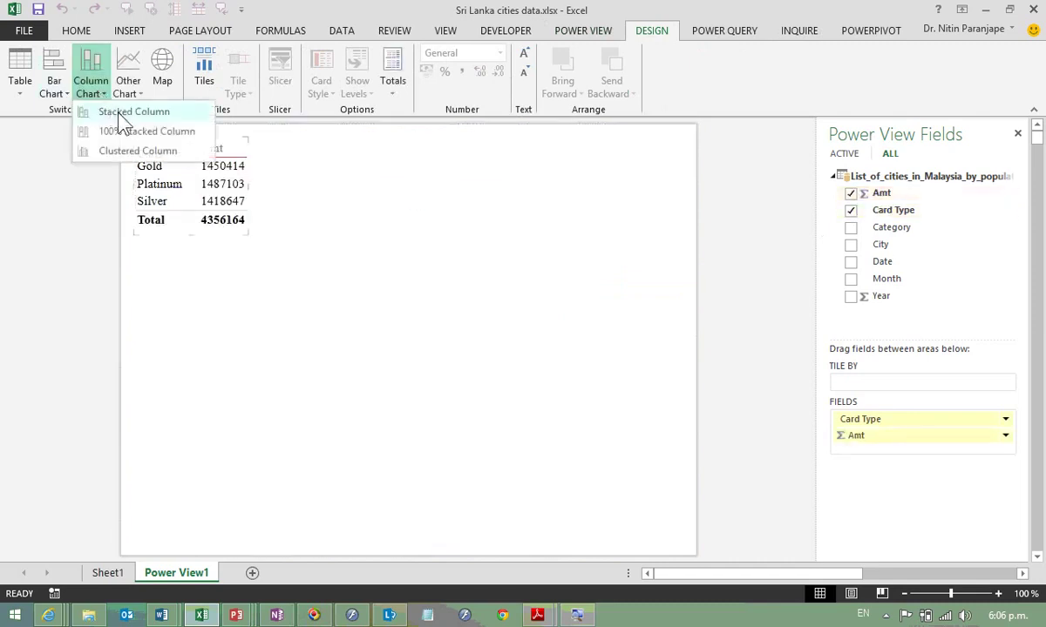
click(111, 106)
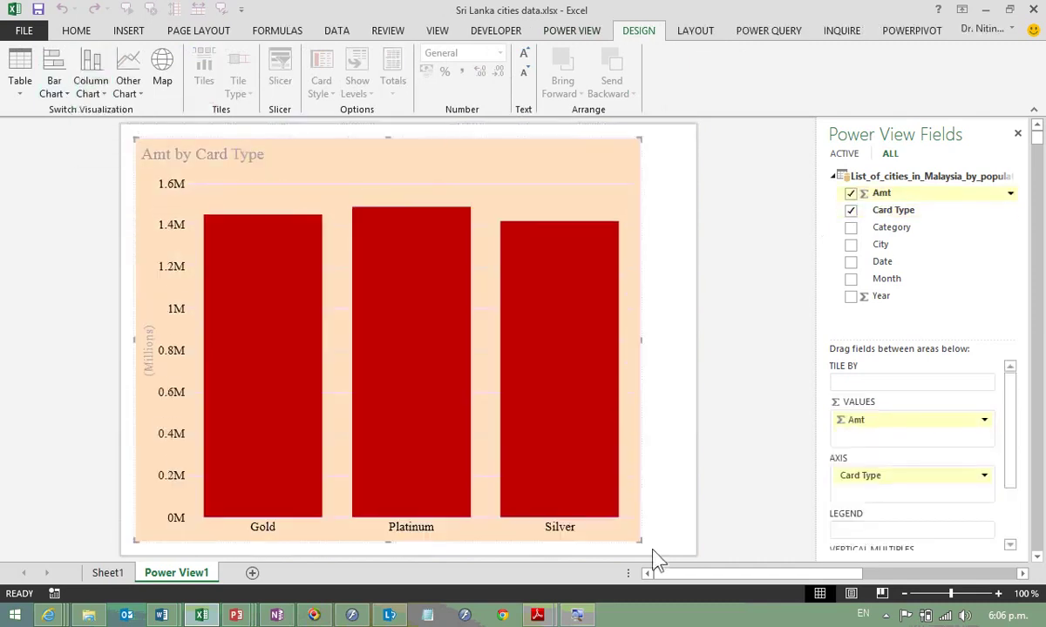
drag(248, 237, 719, 586)
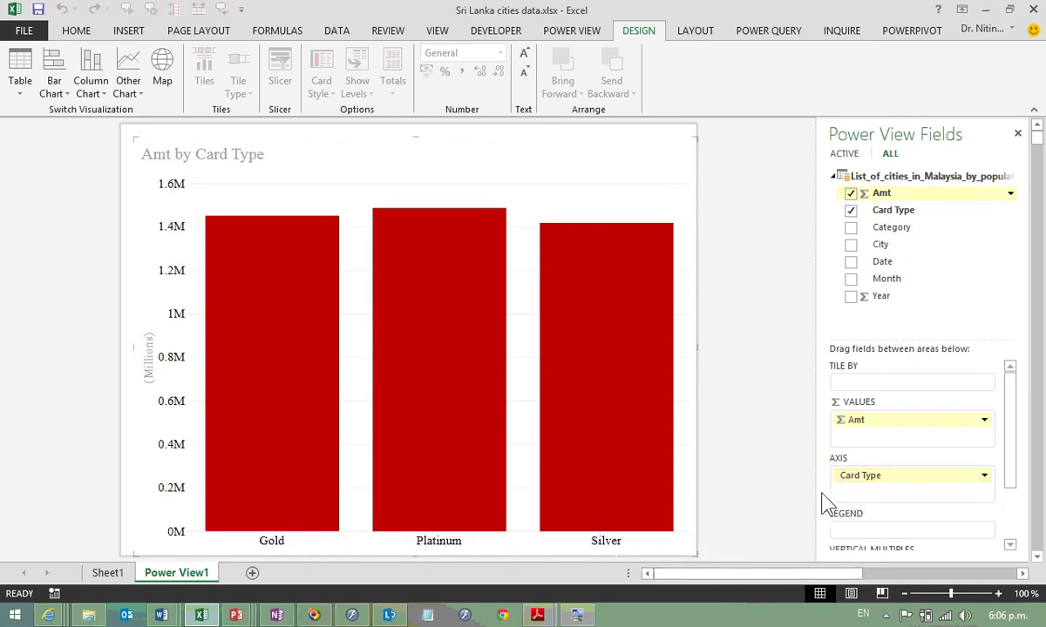
click(118, 573)
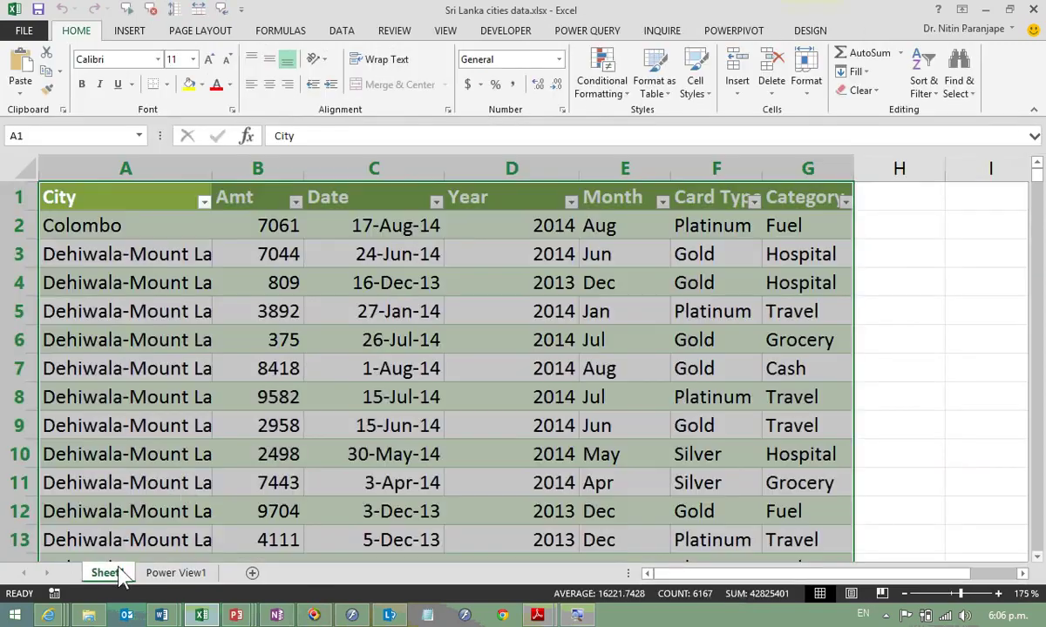
Step: Create a PivotTable on a new Sheet3 summing Amt by Card Type
click(220, 338)
key(alt+d)
key(p)
key(f)
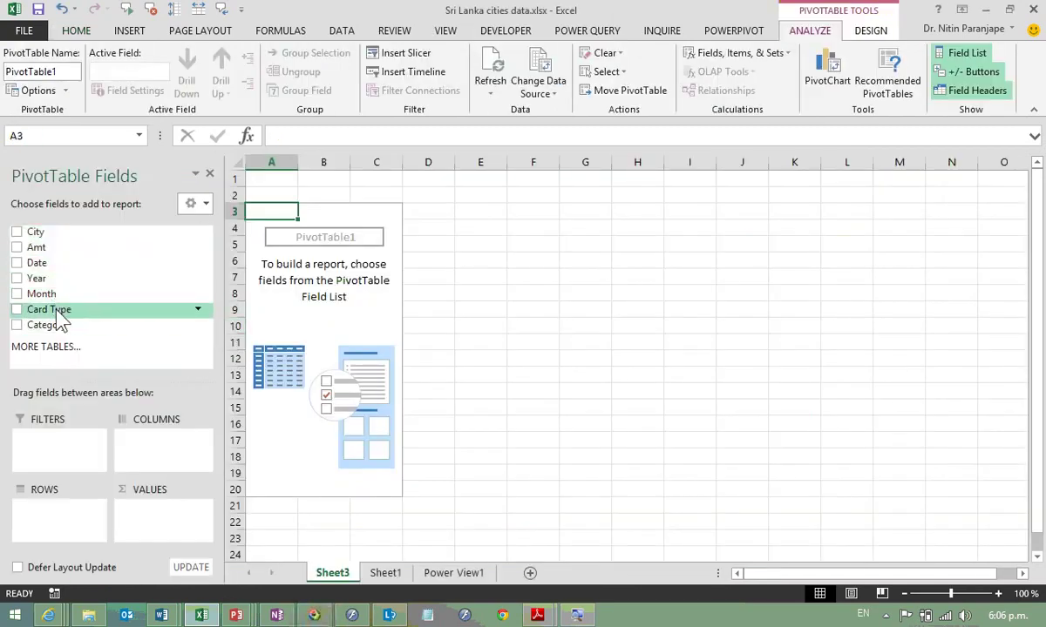
drag(57, 311, 79, 501)
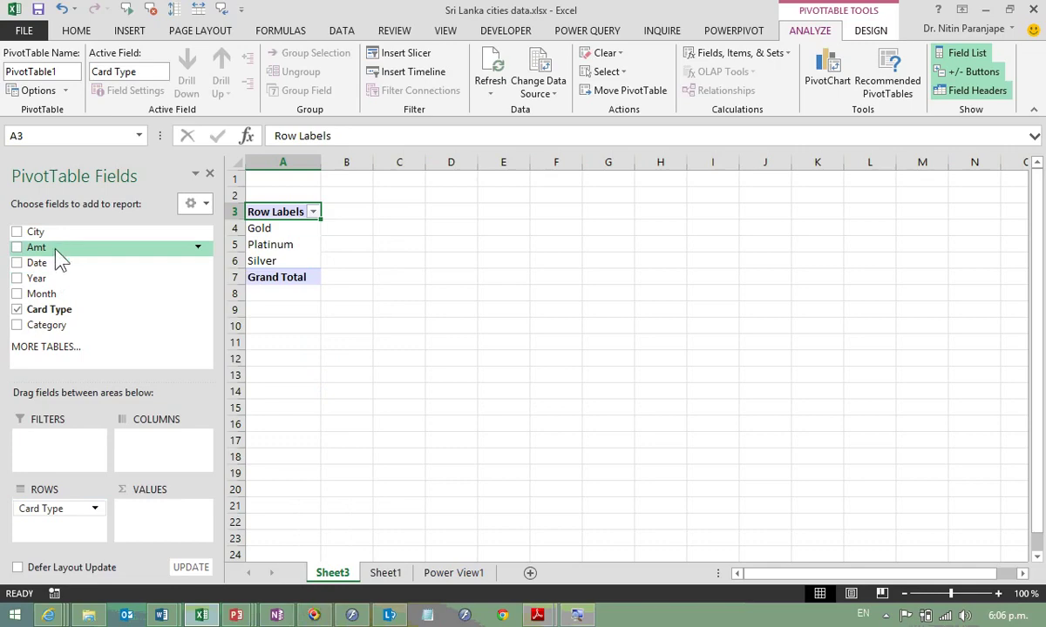
drag(52, 247, 157, 510)
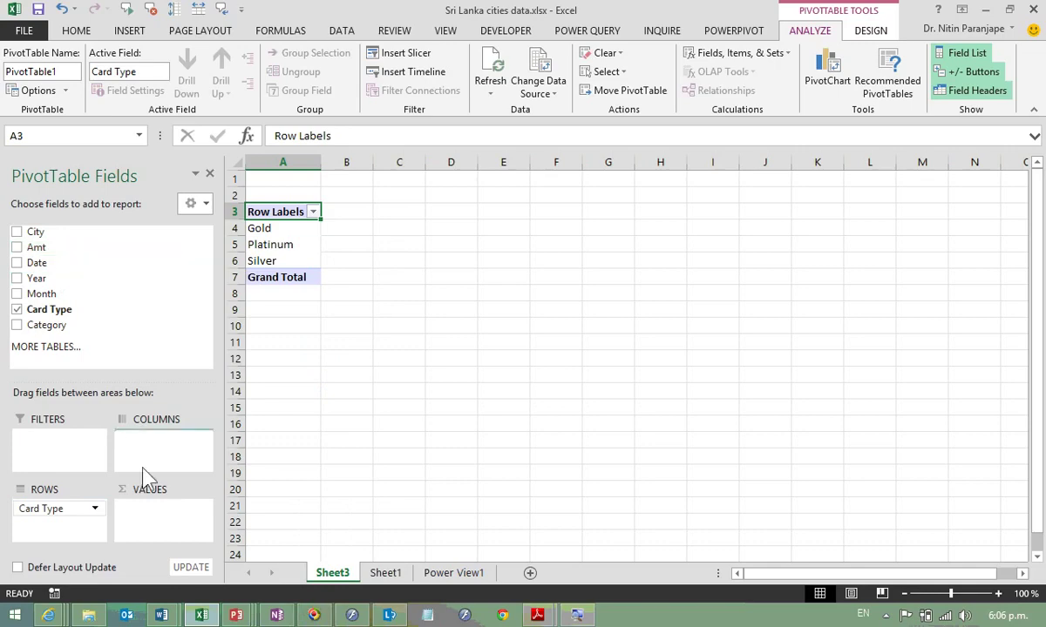
Step: Add a clustered column PivotChart broken down by City, and add City to the Power View chart axis
click(839, 96)
double_click(397, 240)
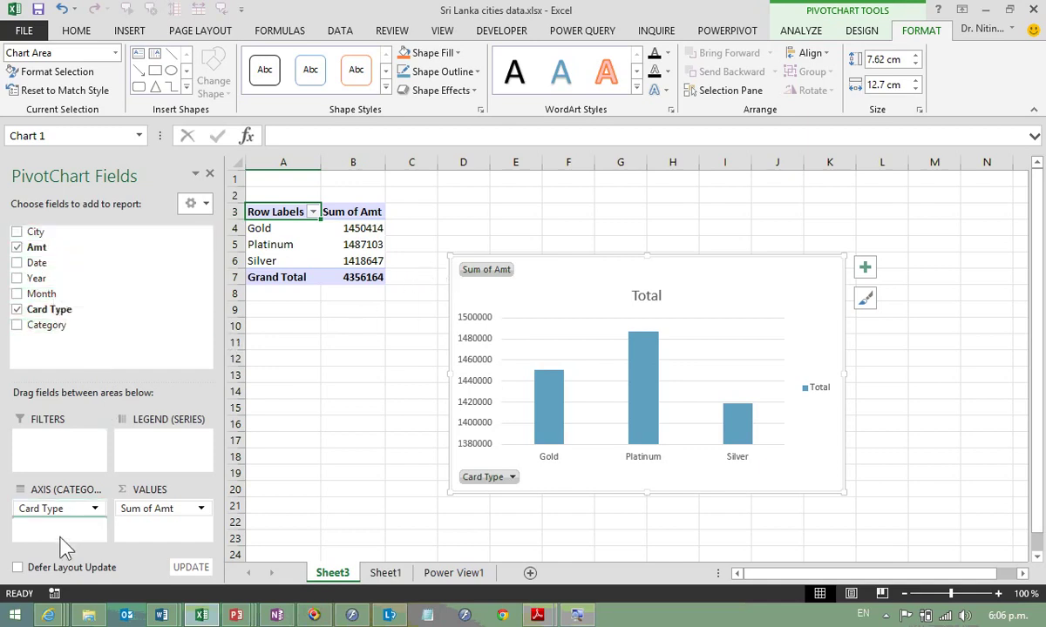
drag(65, 547, 63, 533)
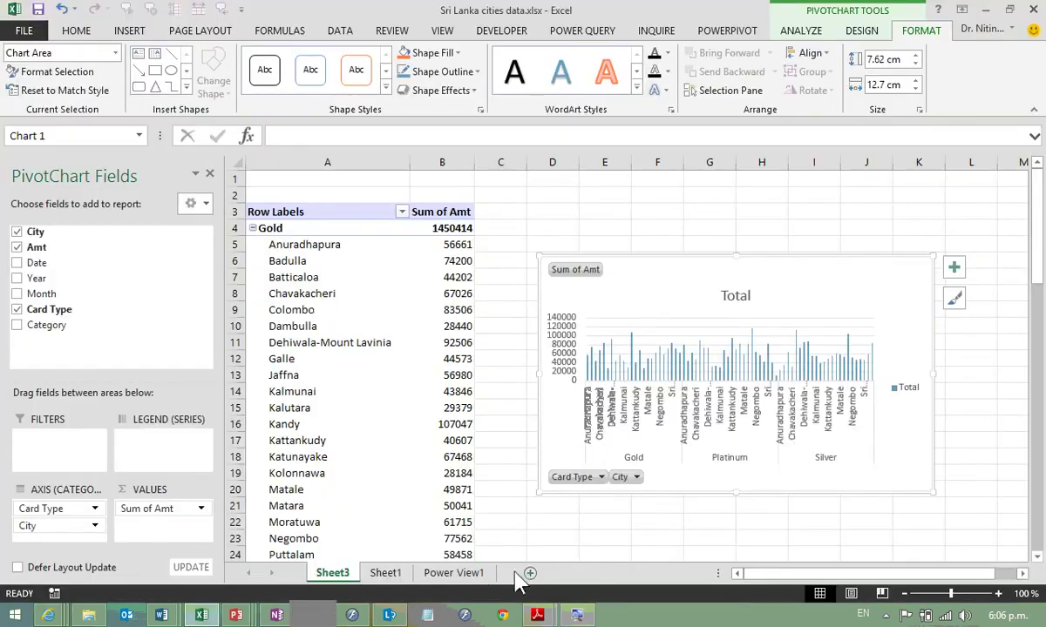
click(453, 573)
mouse_move(881, 245)
mouse_down()
mouse_move(893, 475)
mouse_move(884, 501)
mouse_up()
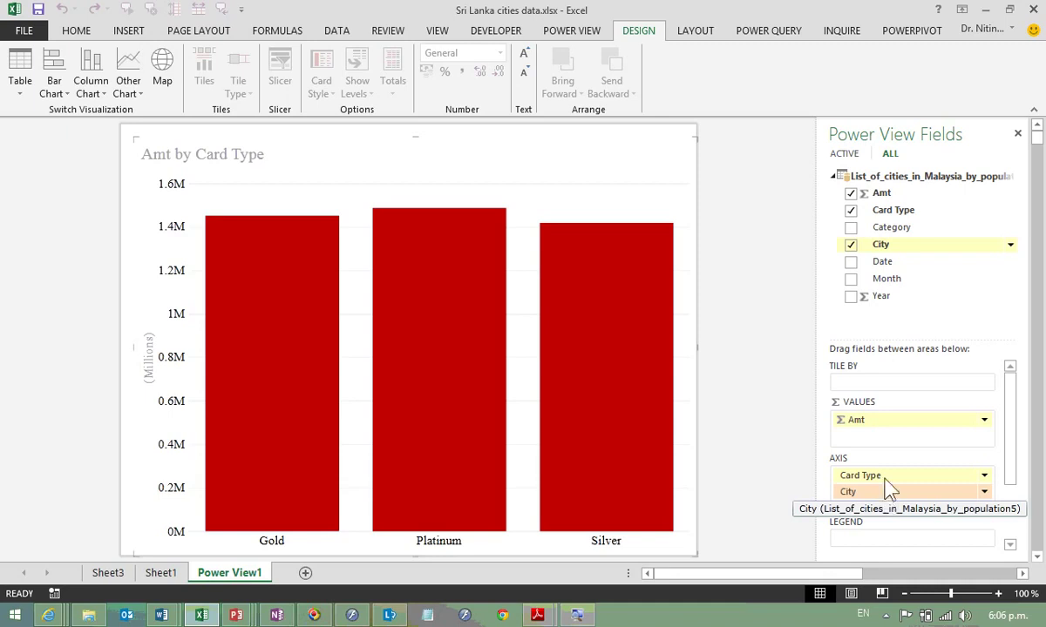
Step: Add Category and Month to the axis, drill down through City, Category and Month, then drill back up
drag(891, 227, 871, 512)
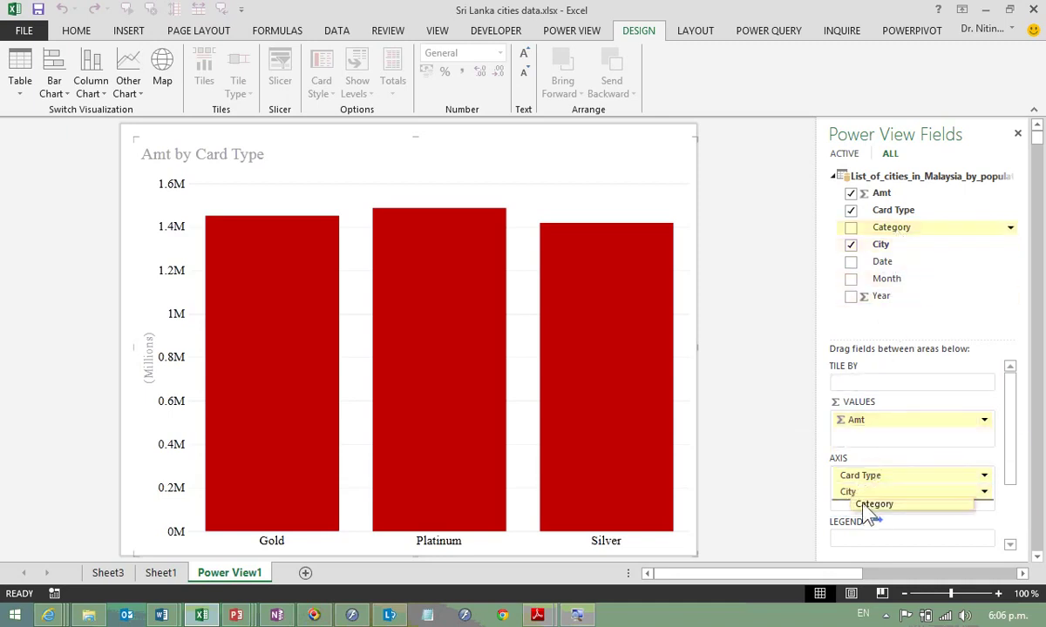
drag(886, 279, 902, 510)
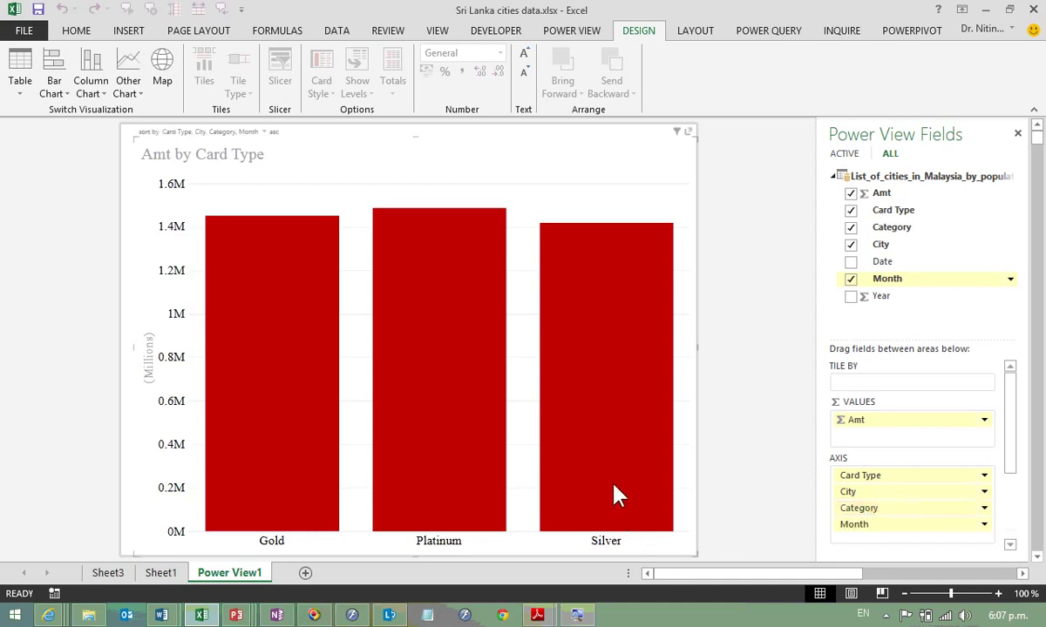
mouse_move(438, 366)
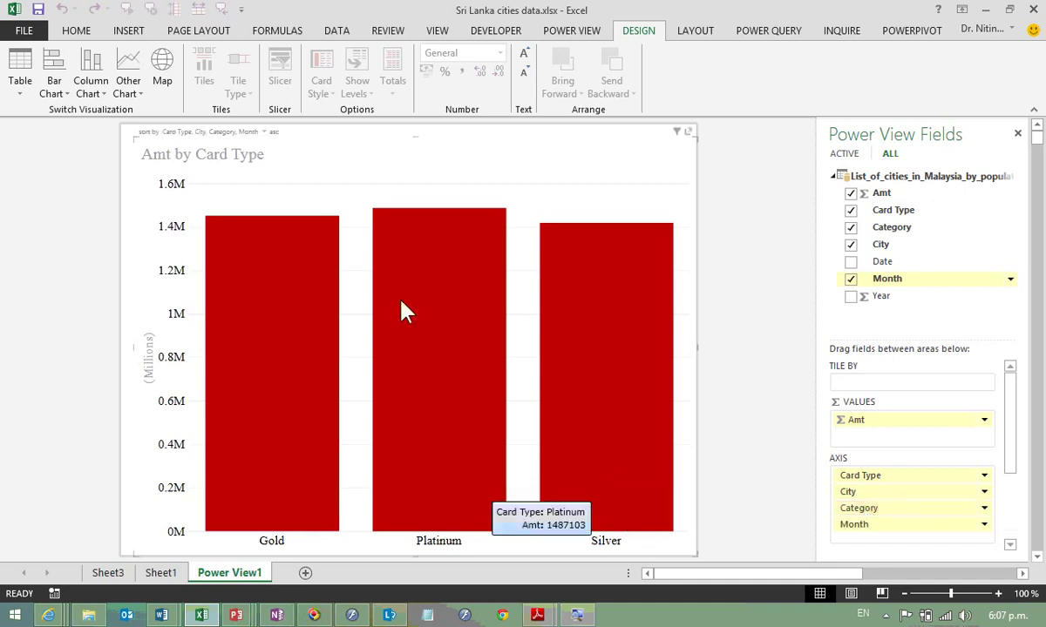
double_click(427, 449)
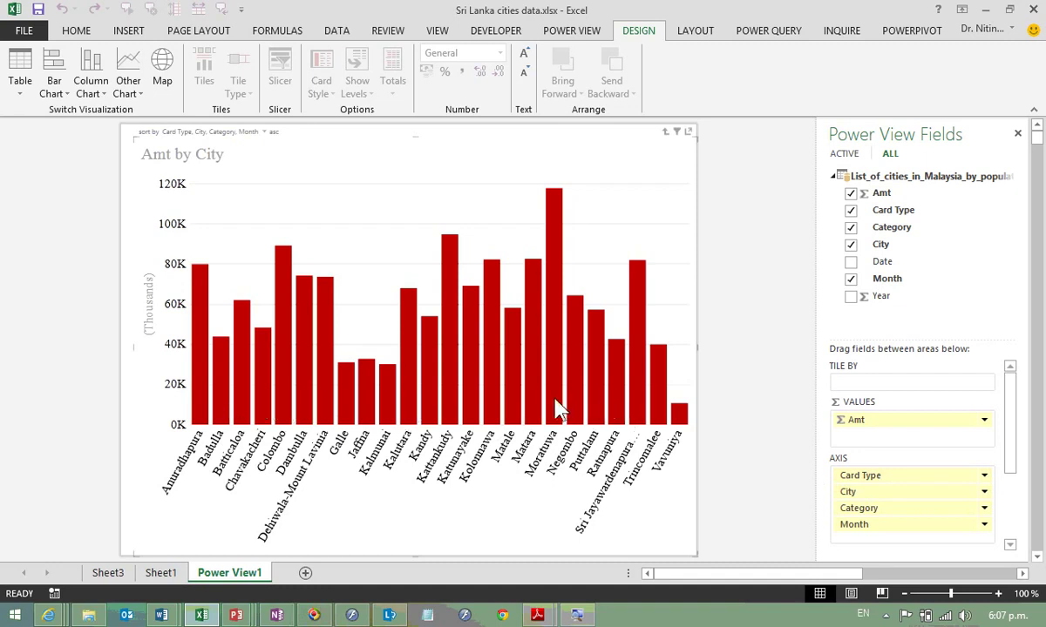
double_click(285, 410)
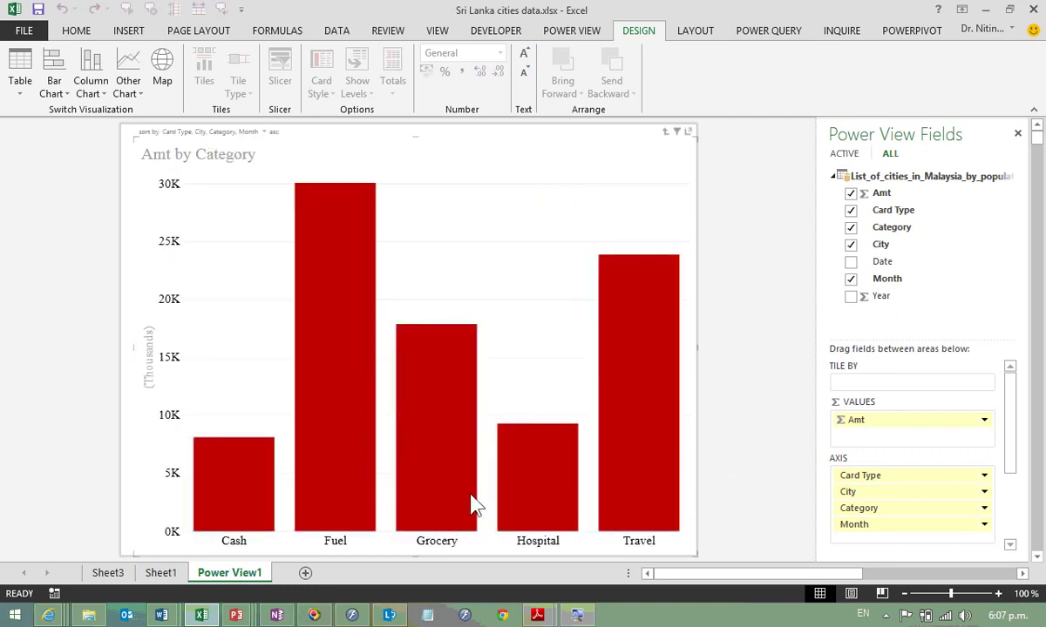
double_click(437, 497)
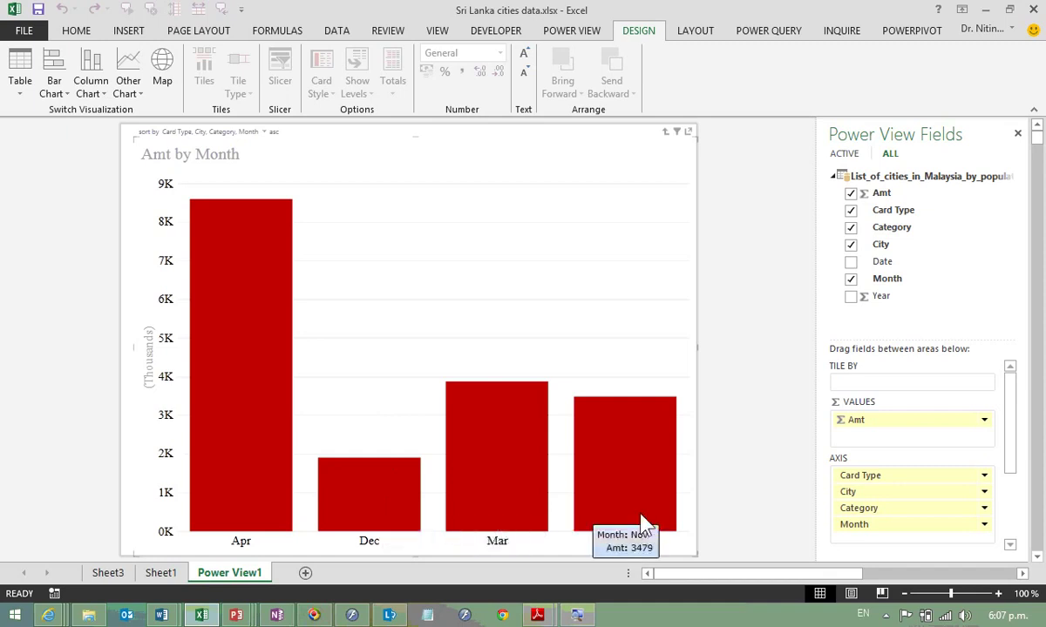
click(665, 132)
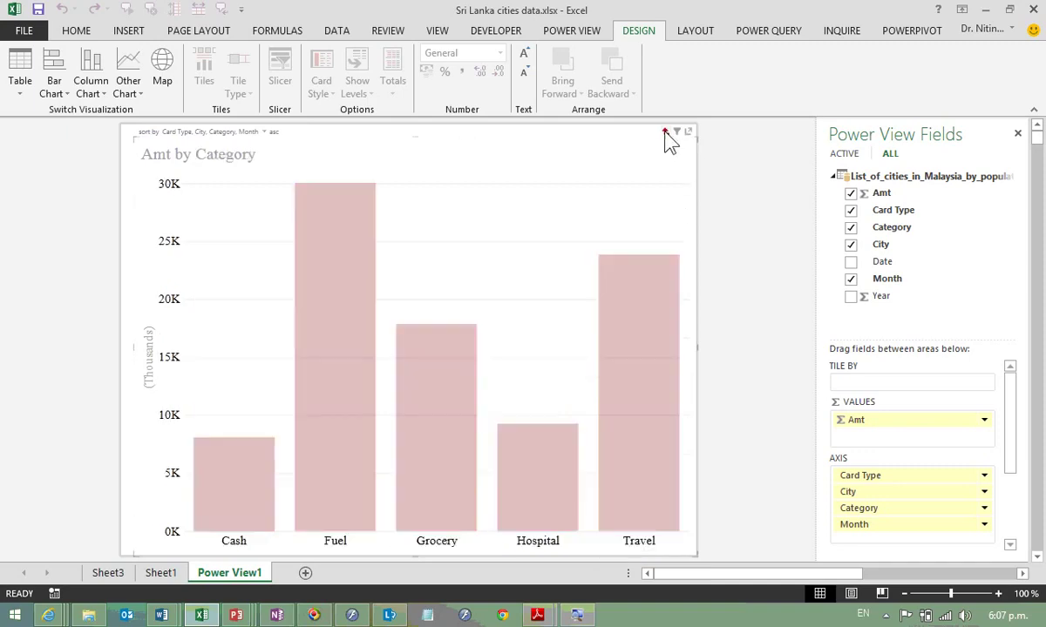
click(665, 132)
click(665, 133)
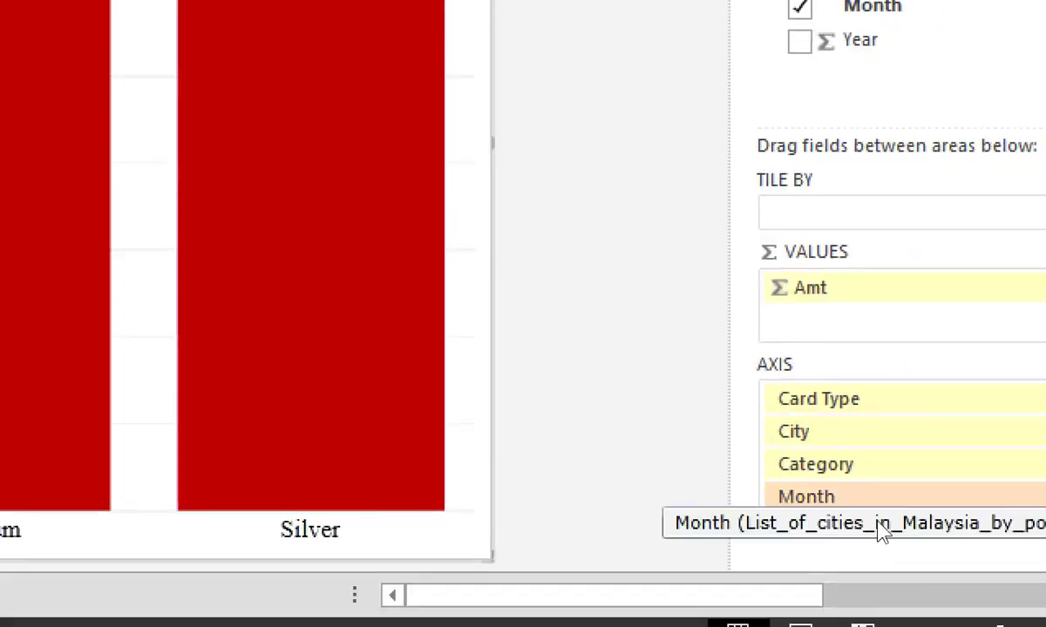
Step: Move Month to the top axis level, drill down to Amt by City, and highlight Colombo
drag(876, 504, 854, 419)
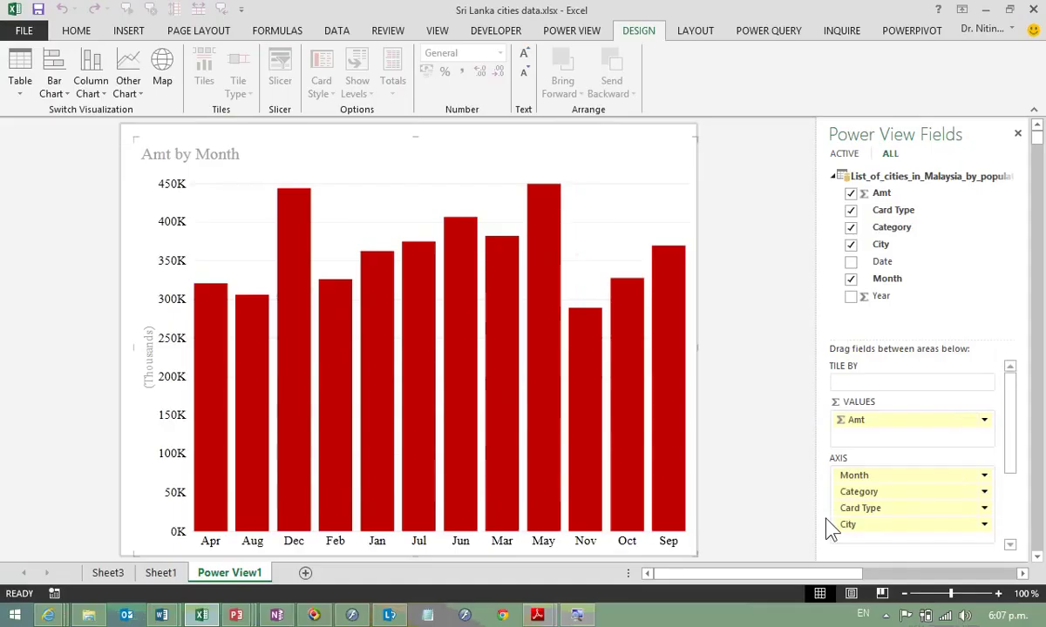
double_click(548, 495)
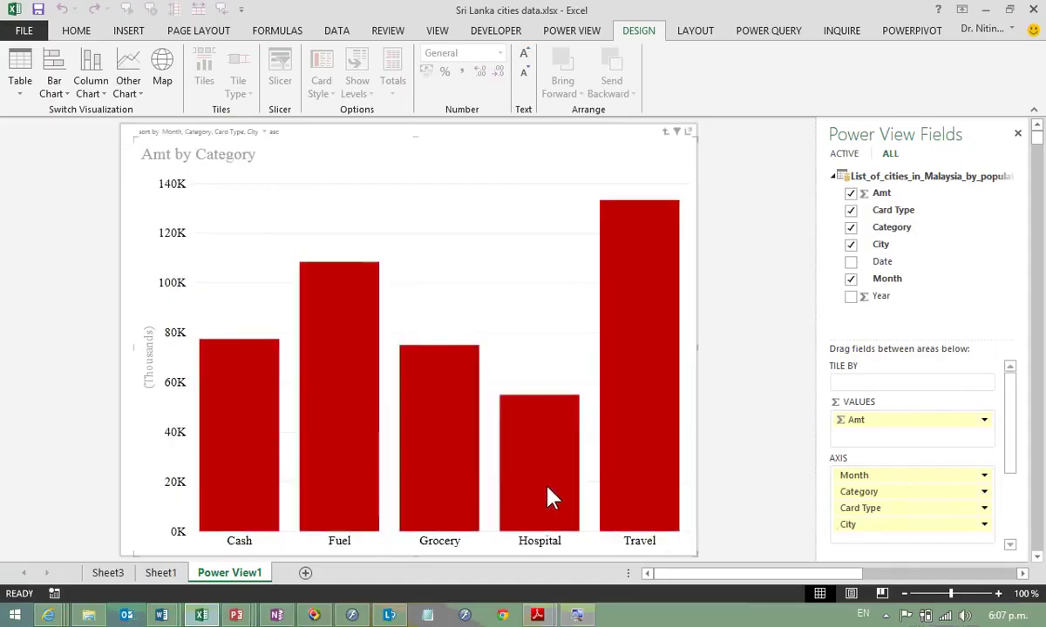
double_click(368, 493)
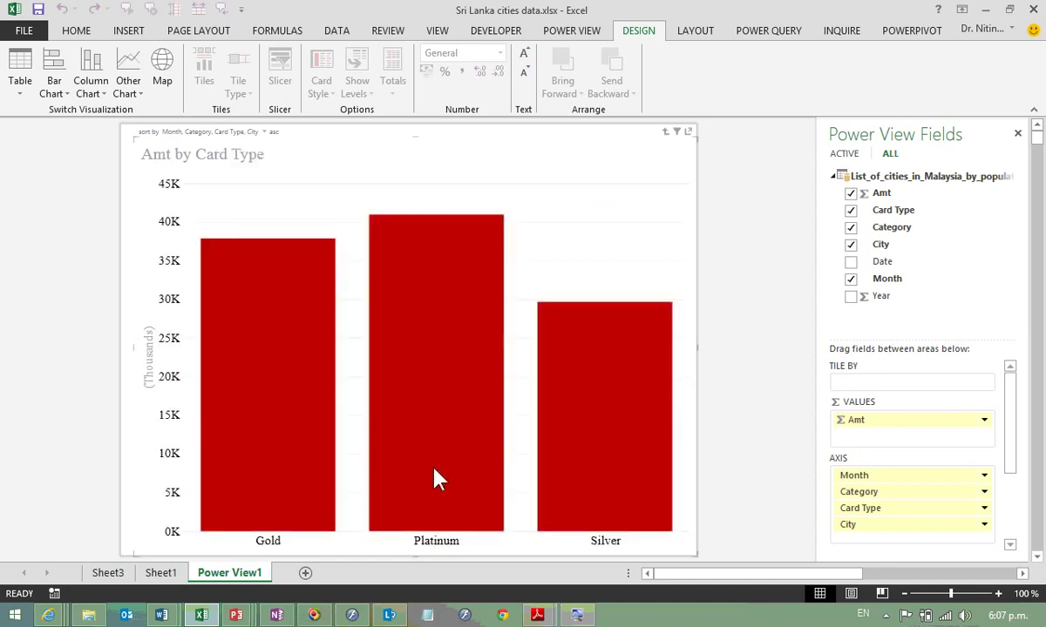
double_click(434, 479)
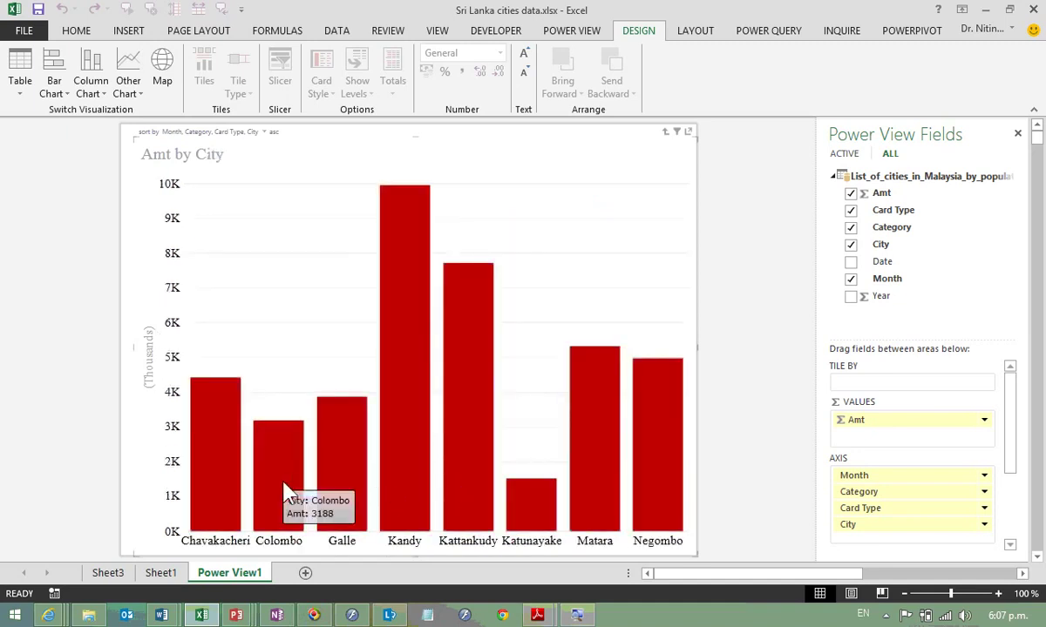
click(284, 482)
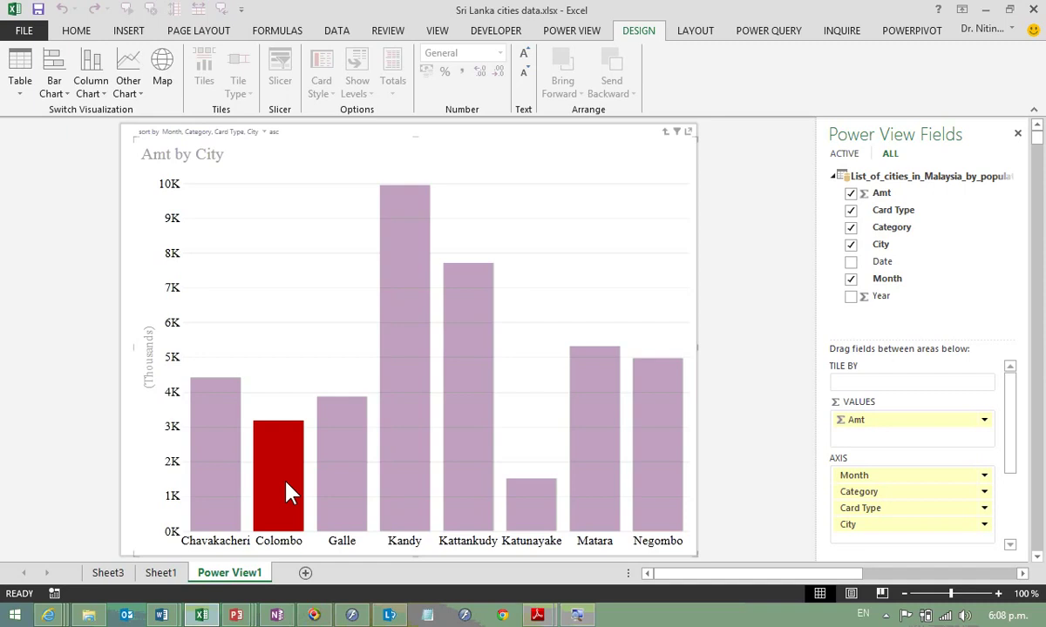
Step: Clear the Colombo highlight and remove Month, Category and Card Type from the axis, leaving City
click(290, 493)
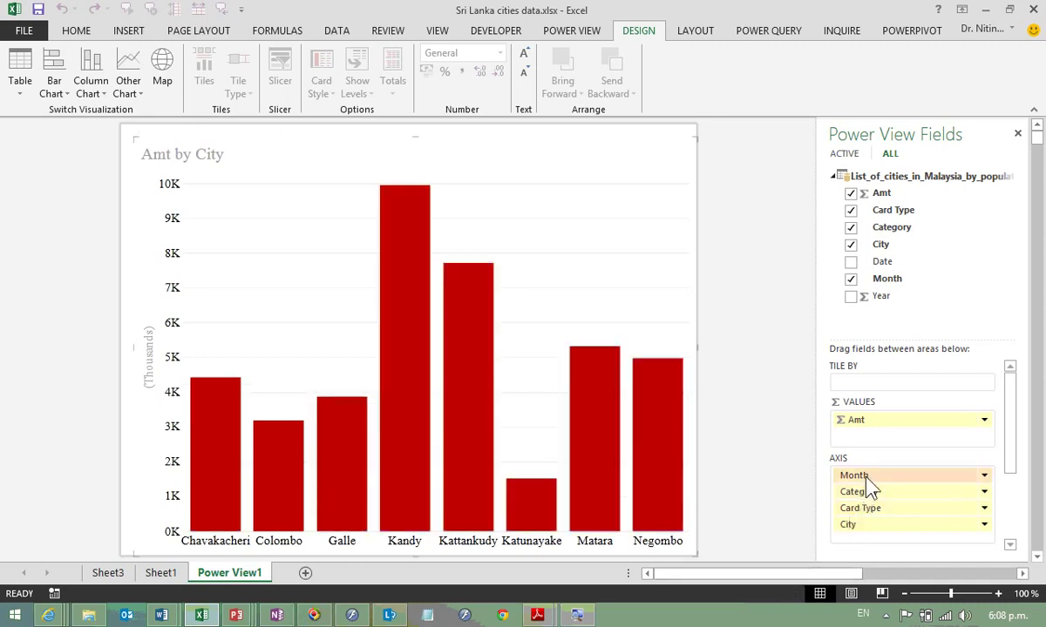
drag(854, 476, 859, 268)
drag(880, 478, 876, 255)
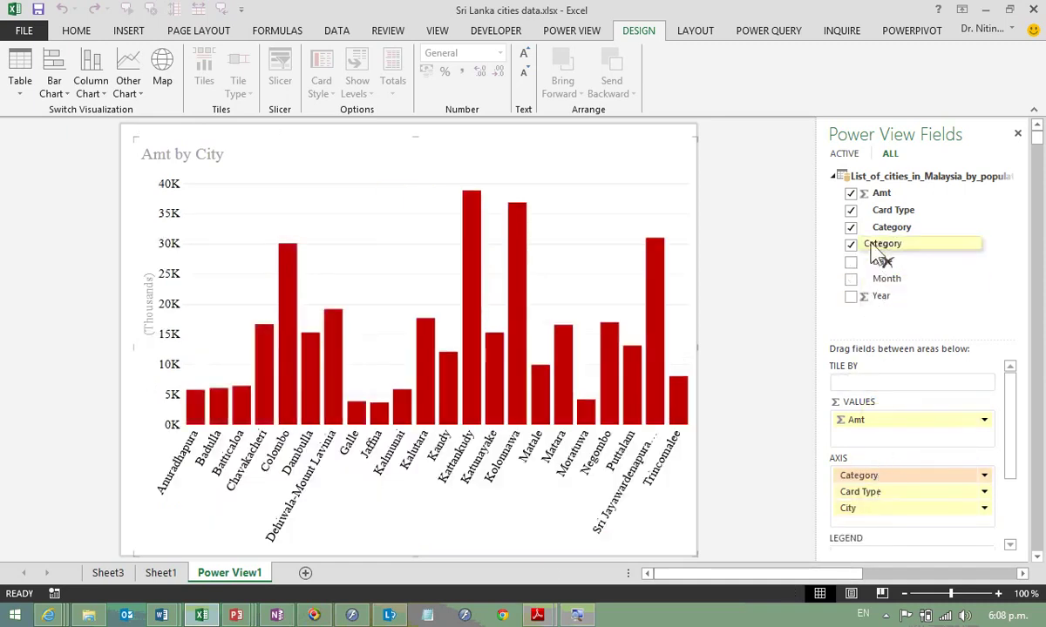
drag(883, 475, 887, 266)
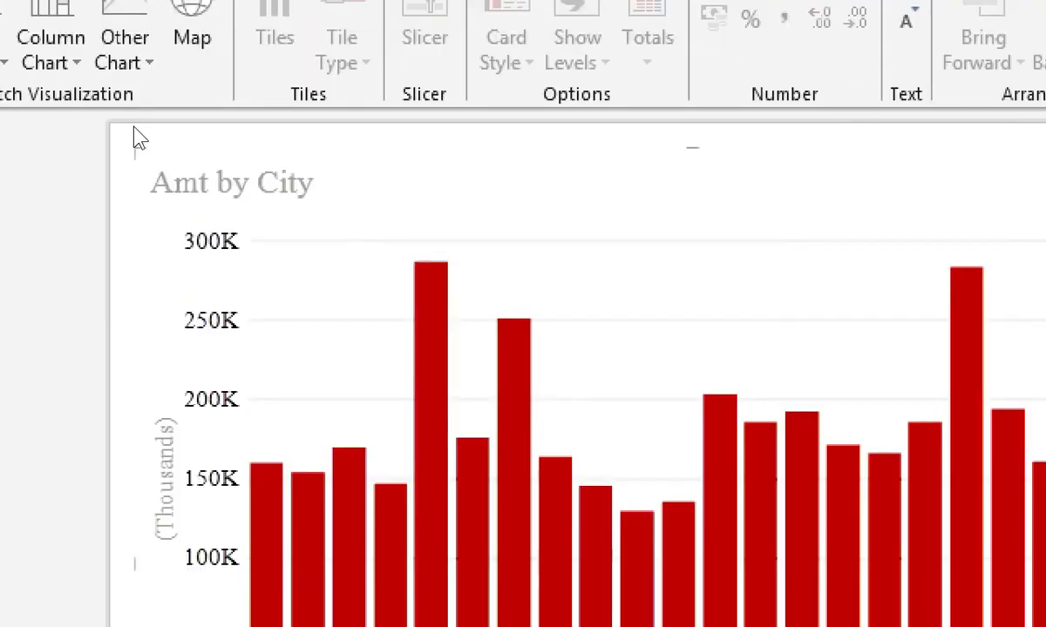
Step: Sort the city bars by Amt in descending order
click(193, 136)
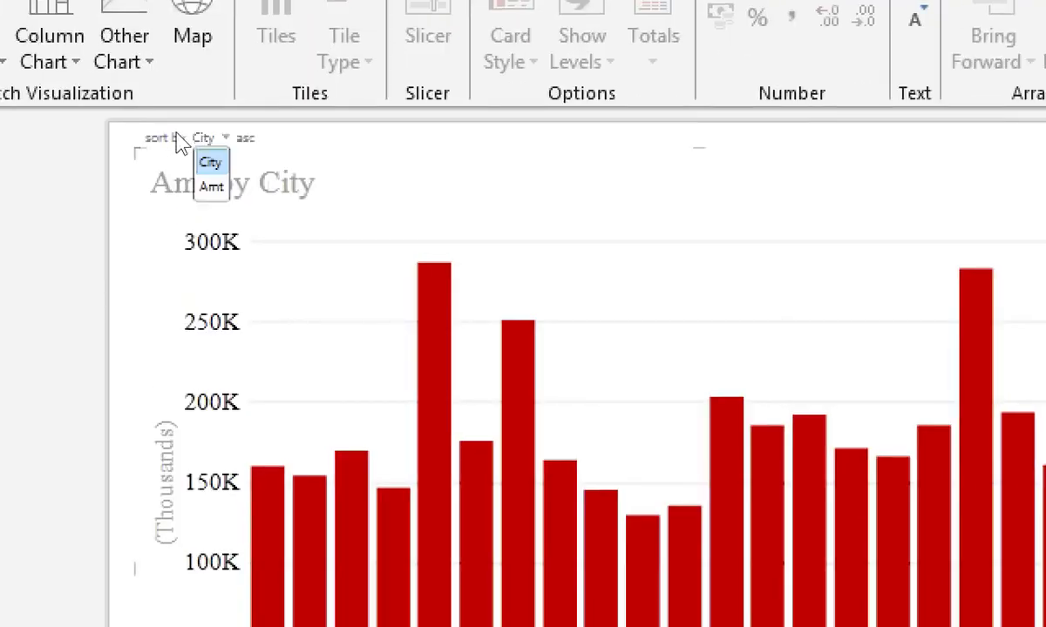
click(211, 187)
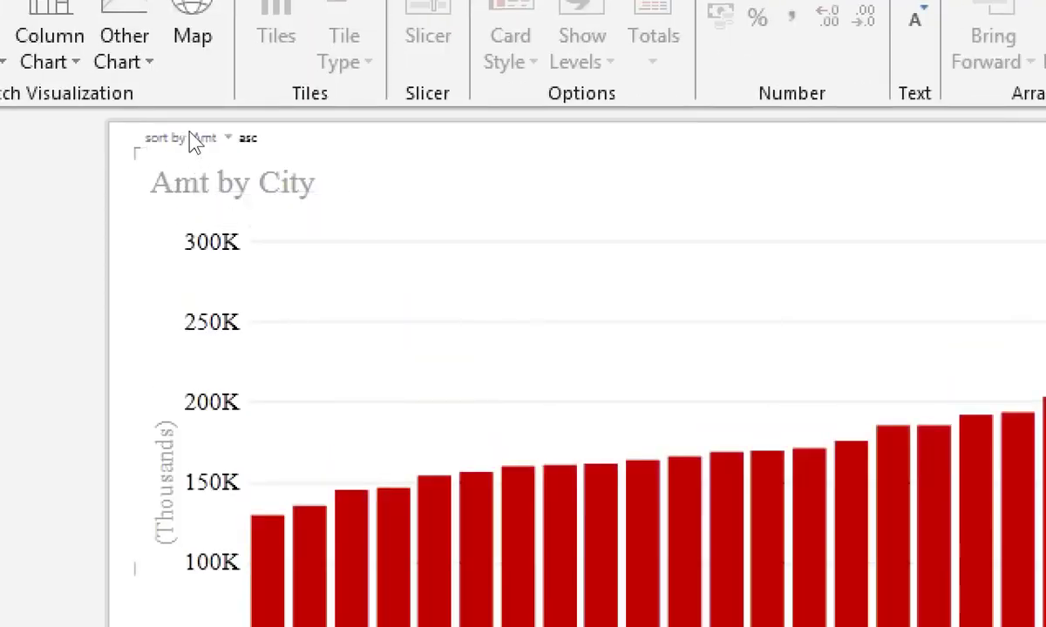
click(245, 137)
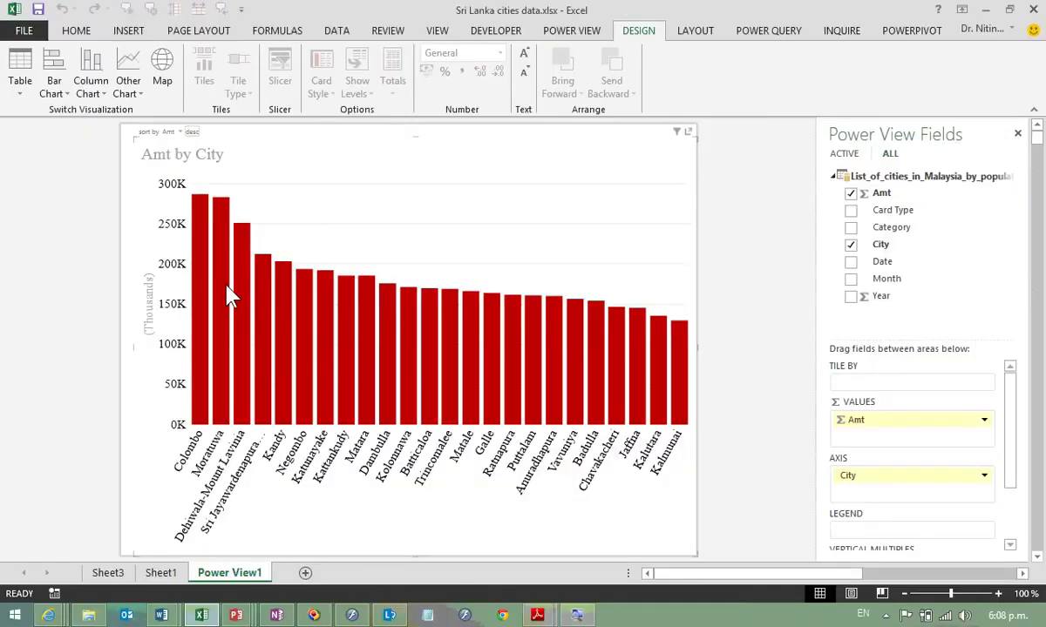
Step: Switch the Amt by City column chart to a Map visualization
click(162, 65)
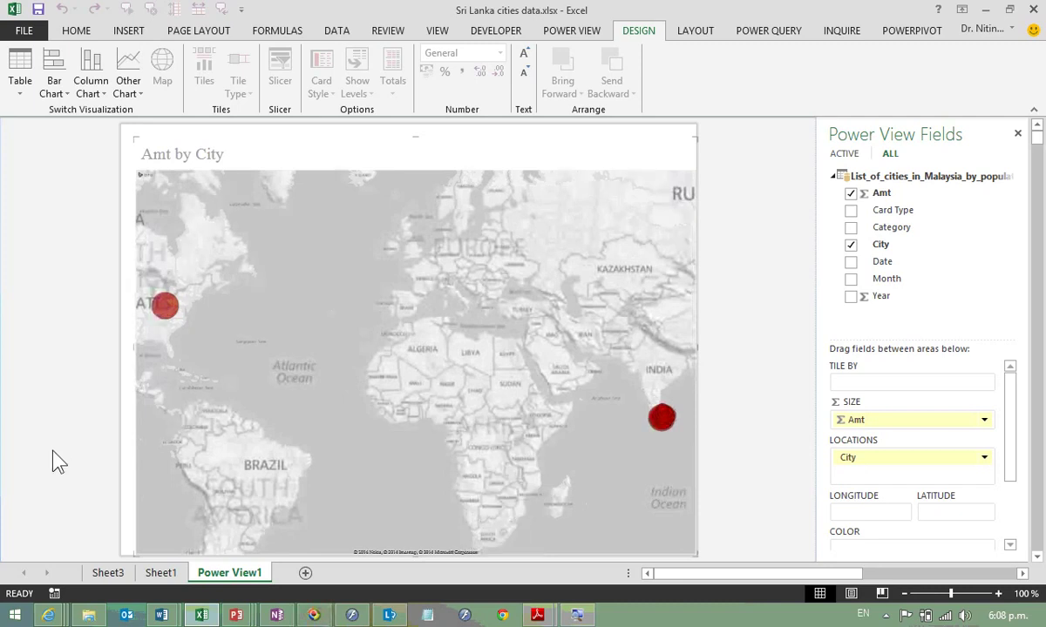
mouse_move(165, 305)
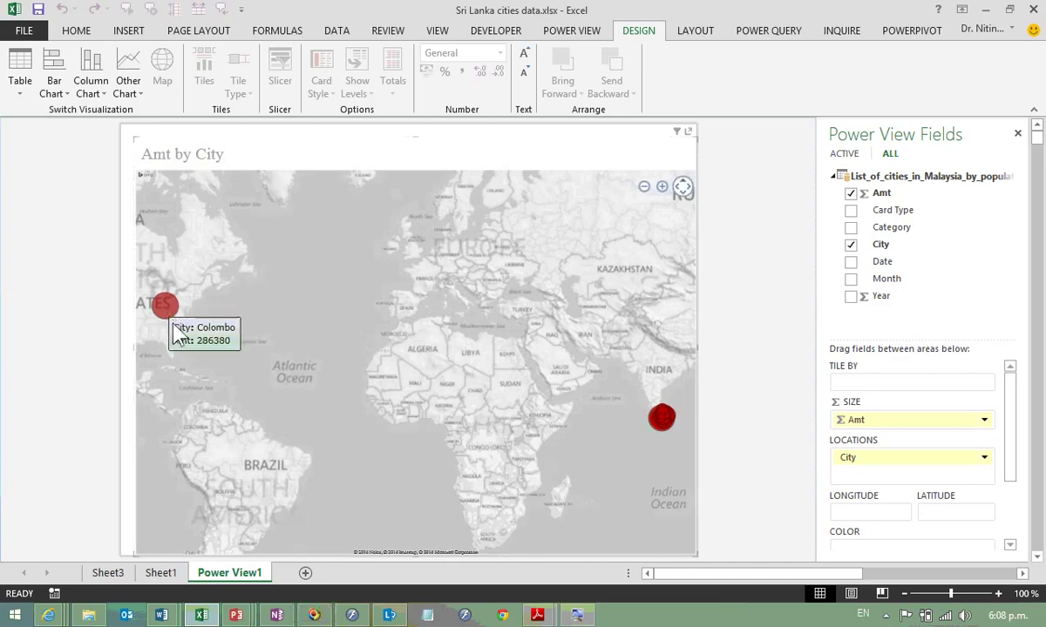
Step: Filter Sheet1's City column to show only Colombo rows
click(160, 574)
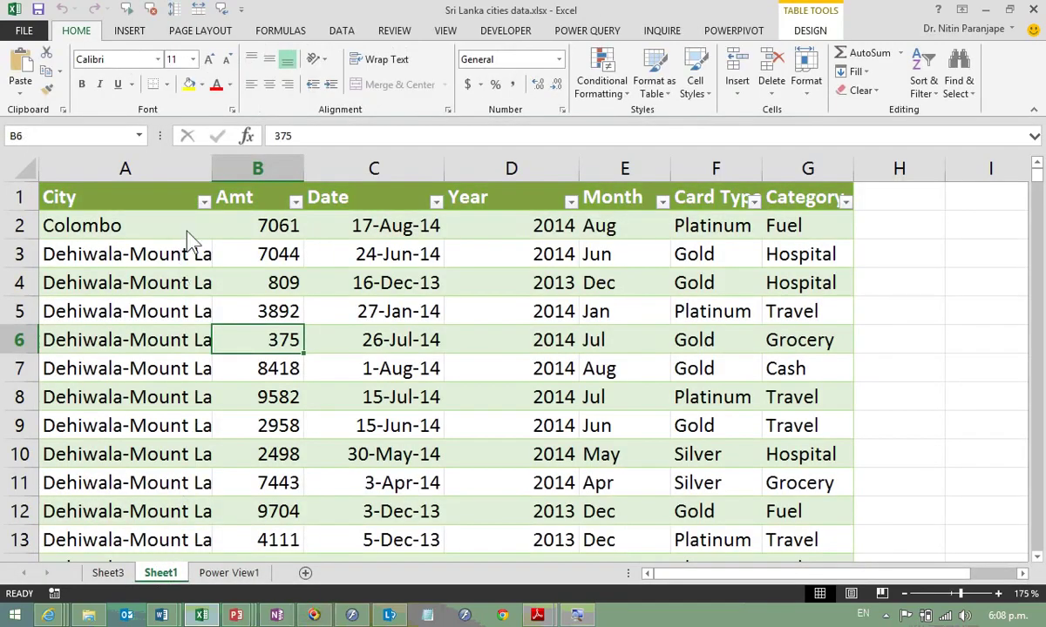
click(204, 201)
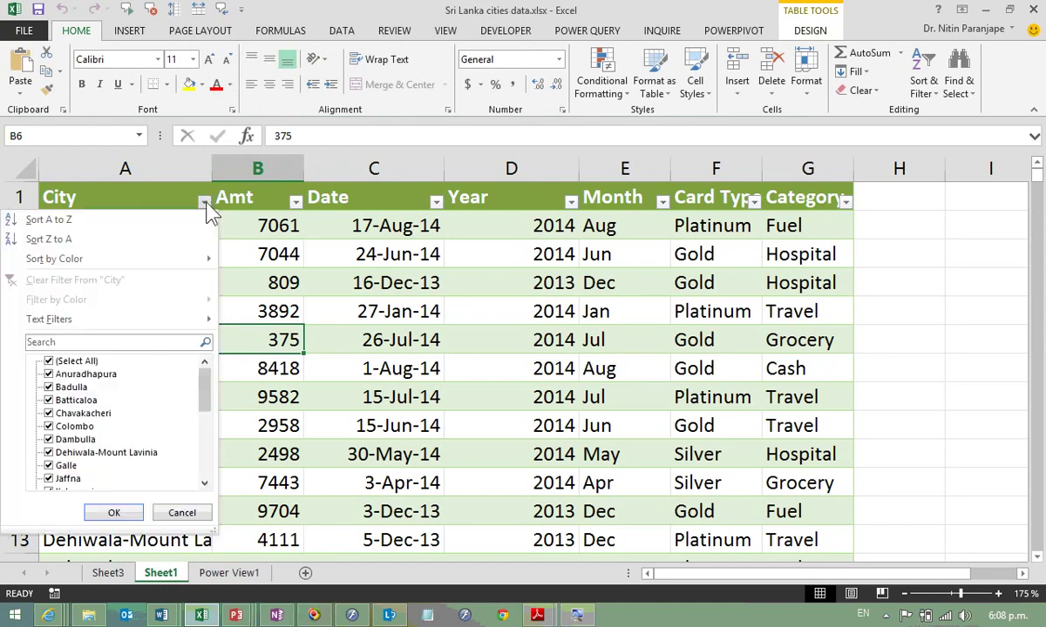
click(49, 361)
click(49, 426)
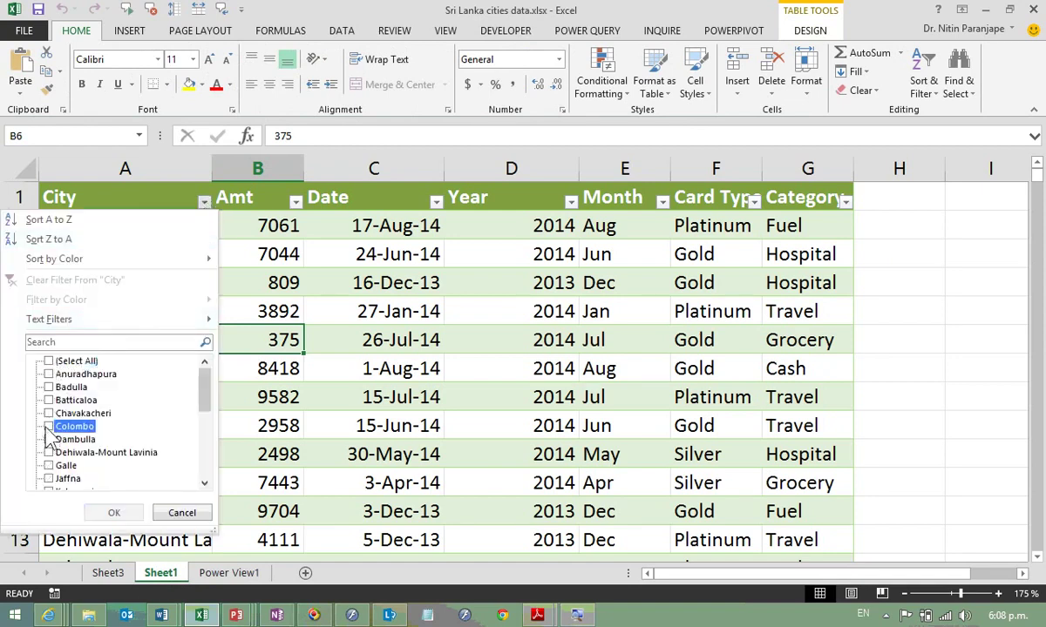
click(116, 512)
Step: Change all visible Colombo cells to 'Colombo, Sri Lanka' and return to Power View1
click(138, 234)
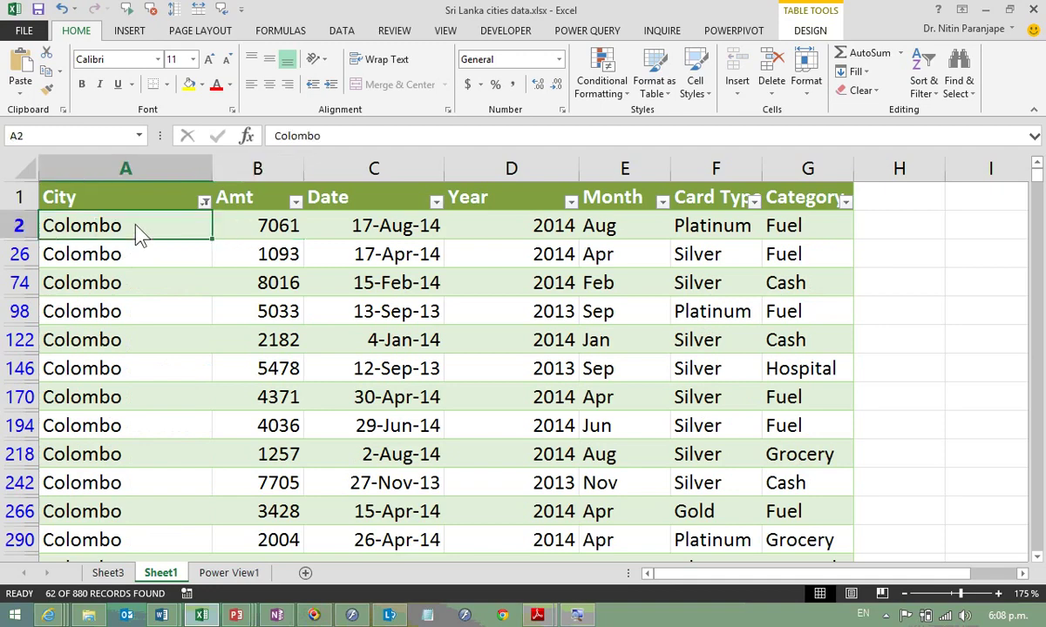
key(ctrl+shift+Down)
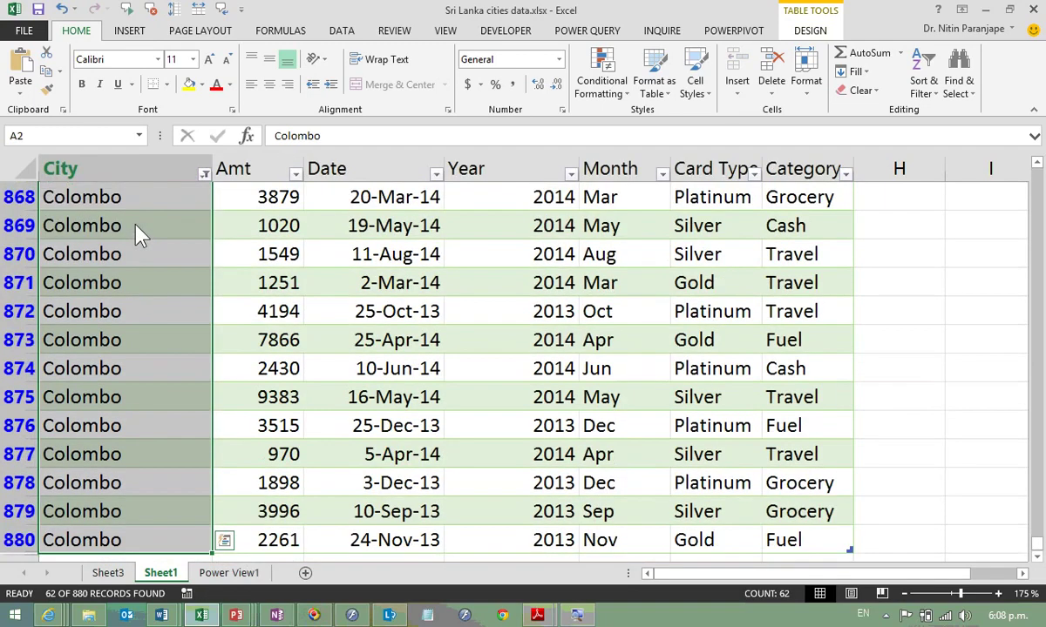
key(F2)
text(, )
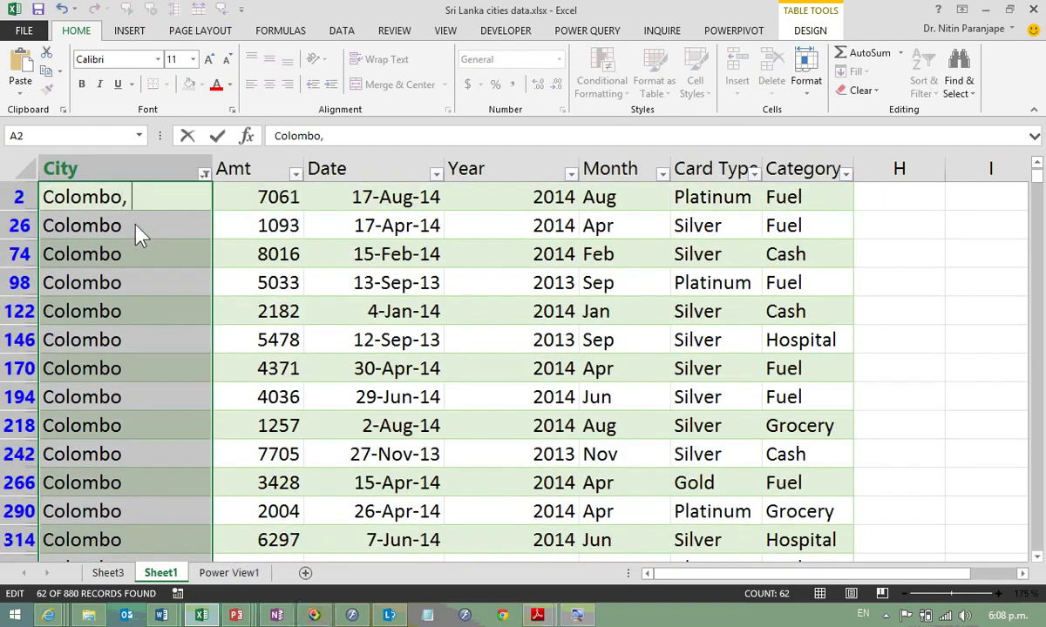
text(Sri Lan)
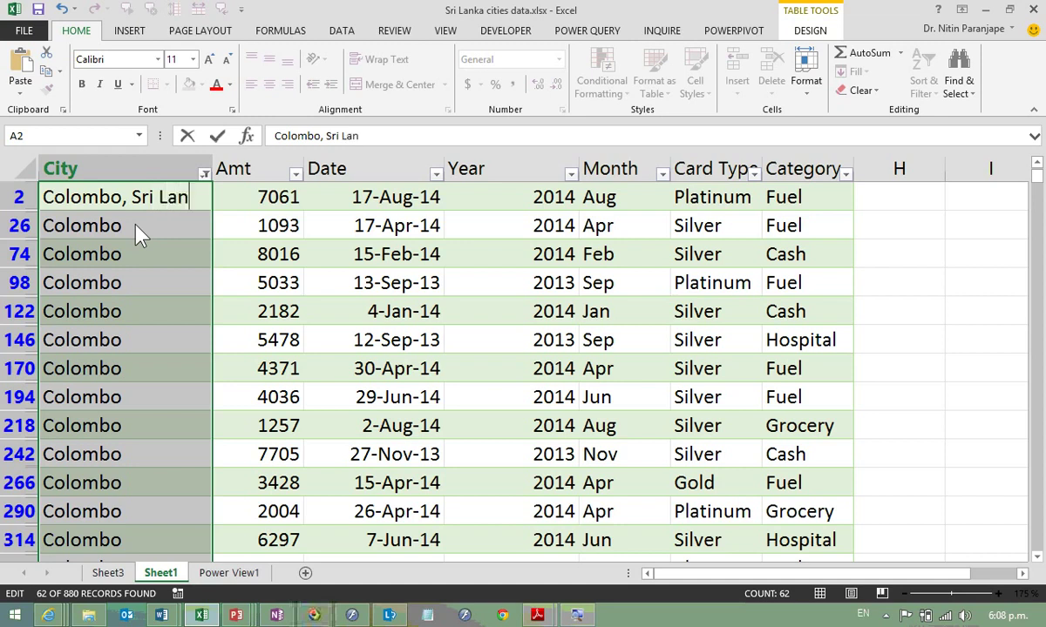
text(ka)
key(ctrl+Return)
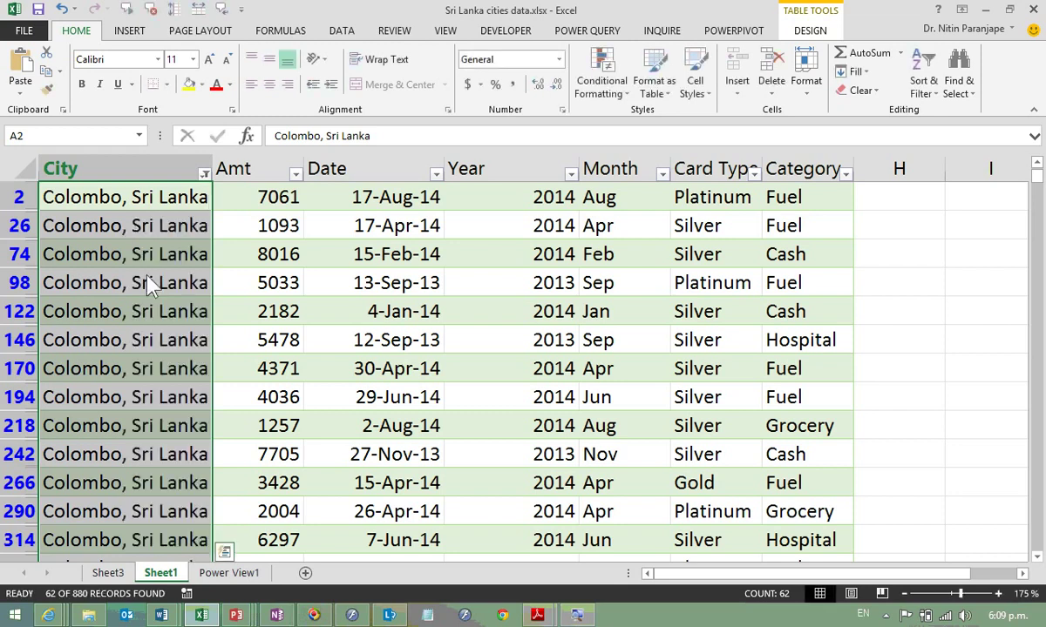
click(229, 573)
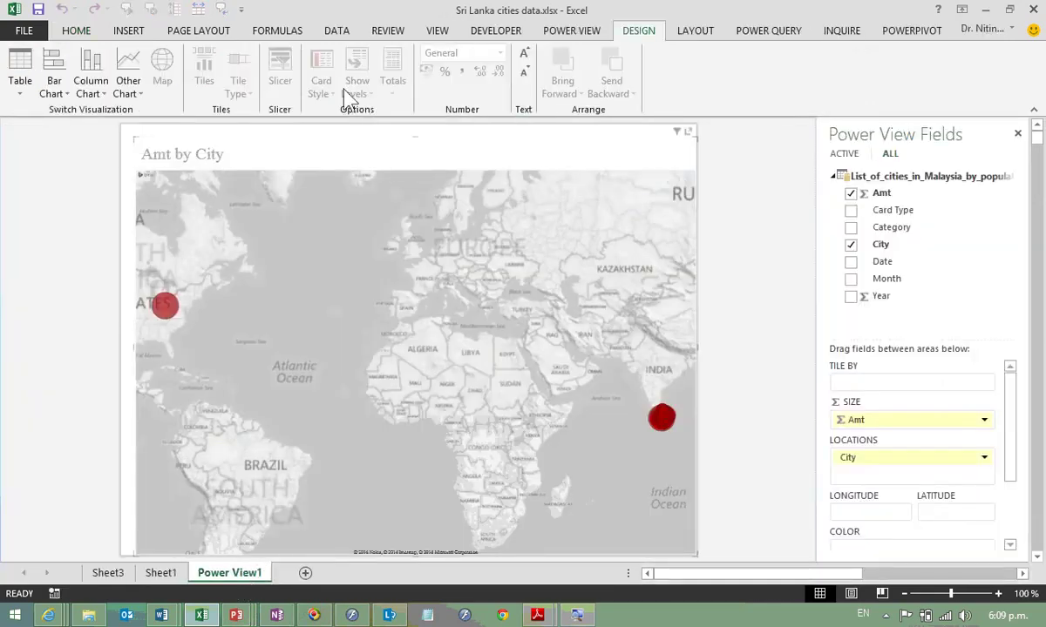
Step: Refresh the Power View data and tile the Amt by City map by Card Type
click(566, 31)
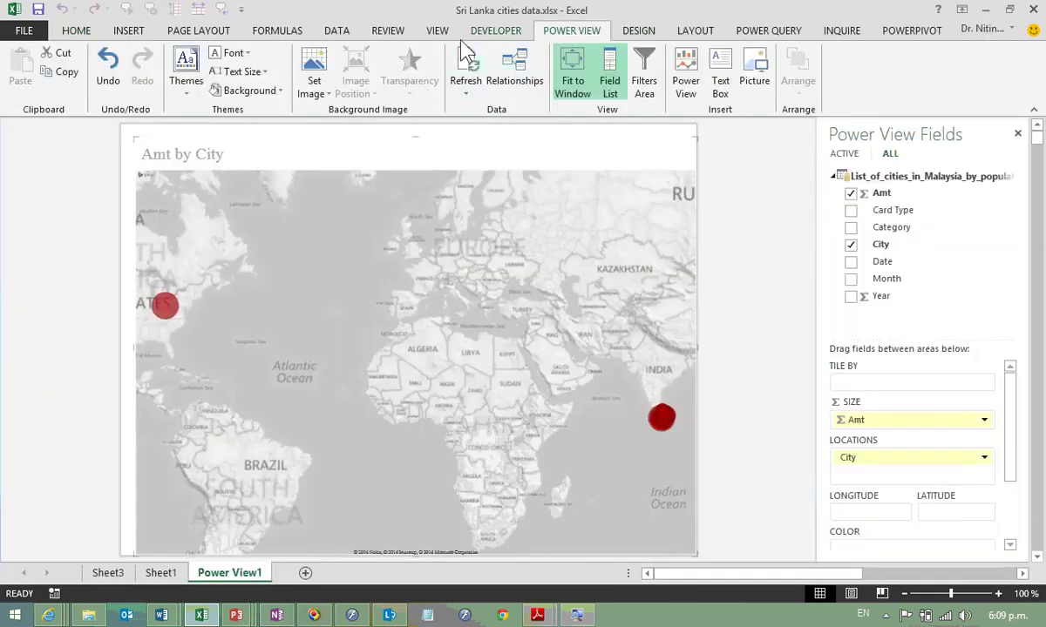
scroll(432, 54, up, 1)
click(558, 31)
click(464, 68)
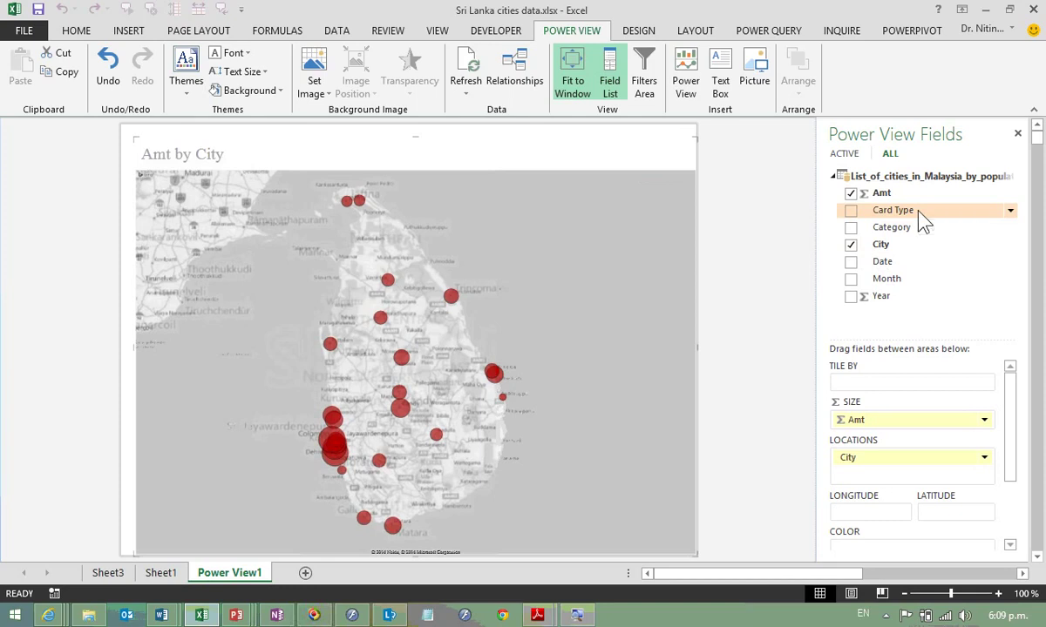
mouse_move(924, 222)
mouse_down()
mouse_move(866, 334)
mouse_move(874, 396)
mouse_move(880, 388)
mouse_up()
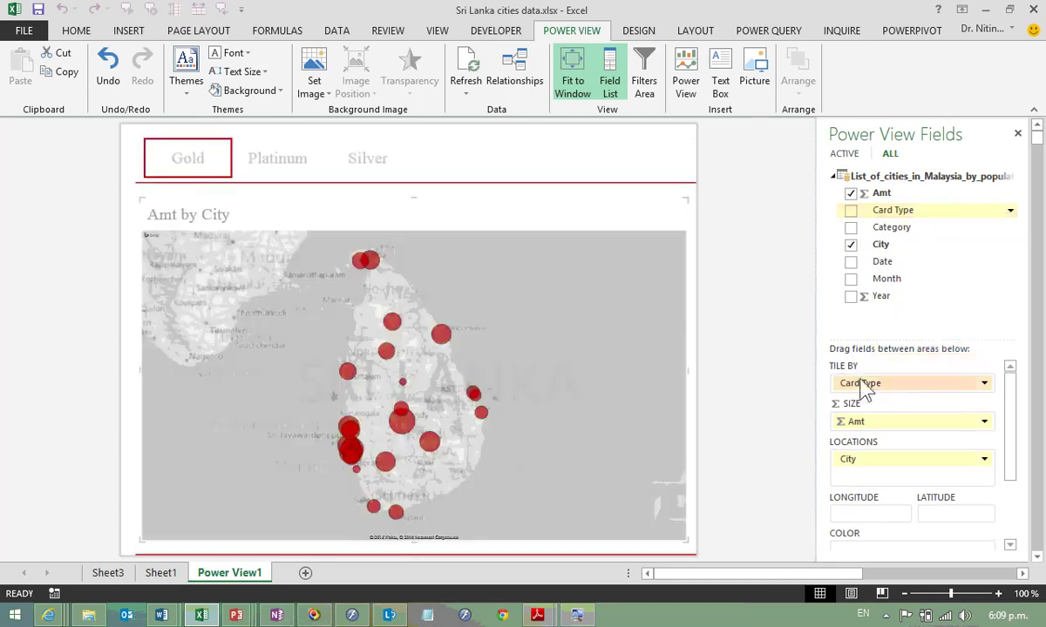
Step: View the Platinum and Silver tiles, then move Card Type from Tile By to the map's Color
click(279, 163)
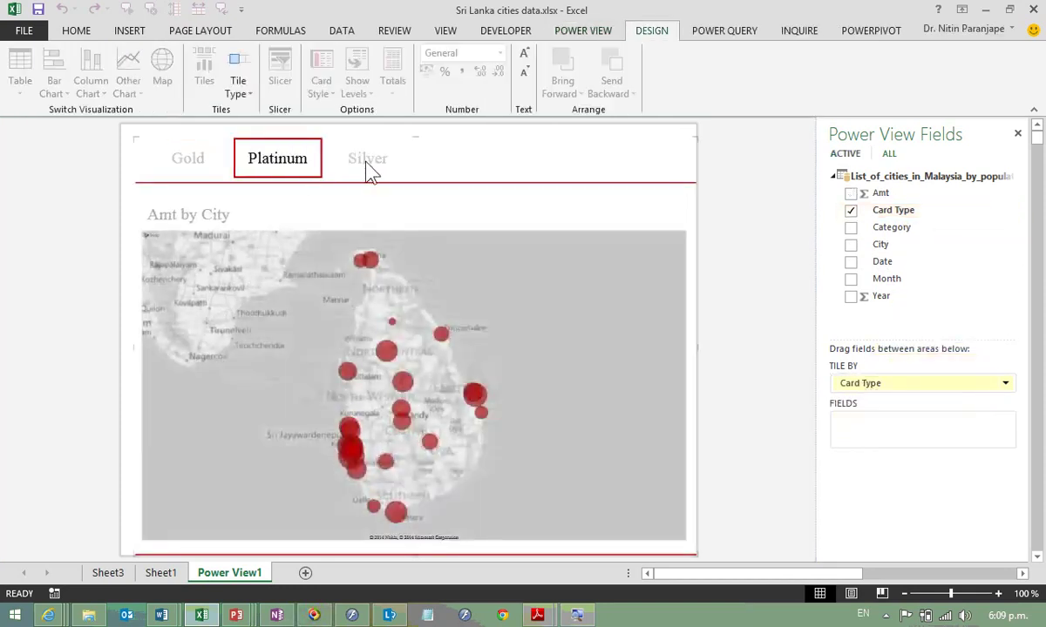
click(367, 168)
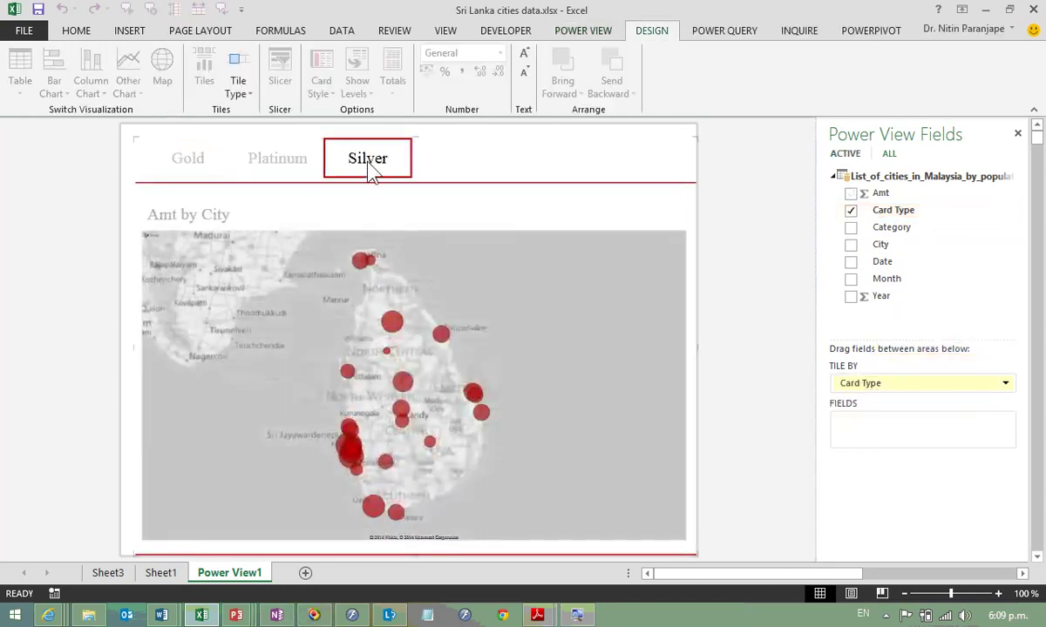
click(411, 252)
mouse_move(907, 383)
mouse_down()
mouse_move(874, 402)
mouse_move(867, 549)
mouse_up()
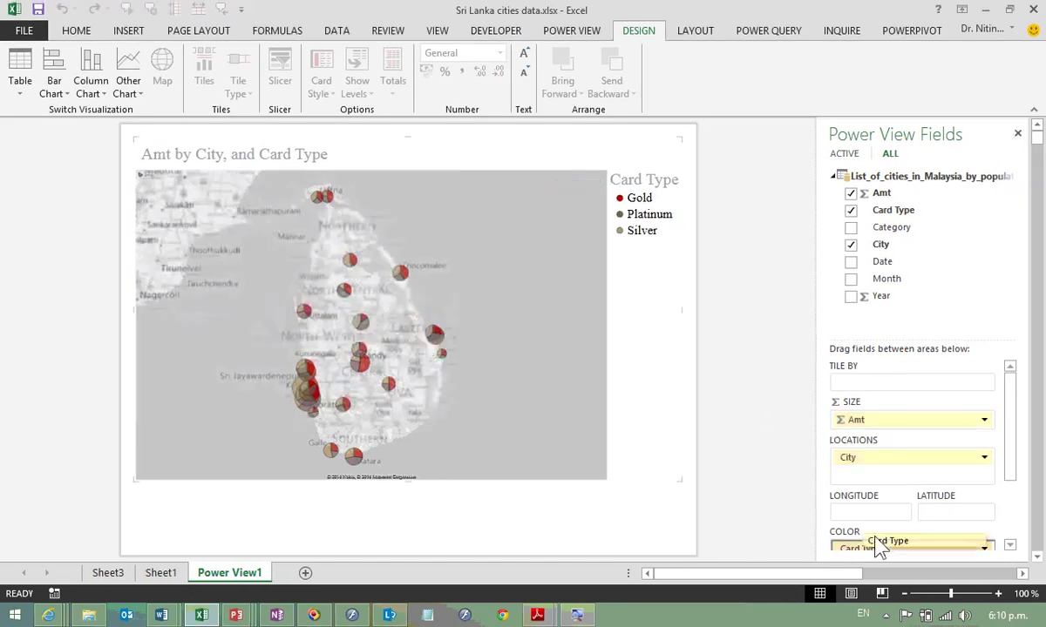
Step: Remove Card Type colouring, try Card Type vertical and Year horizontal multiples, then remove both
drag(878, 551, 875, 222)
scroll(1018, 488, down, 3)
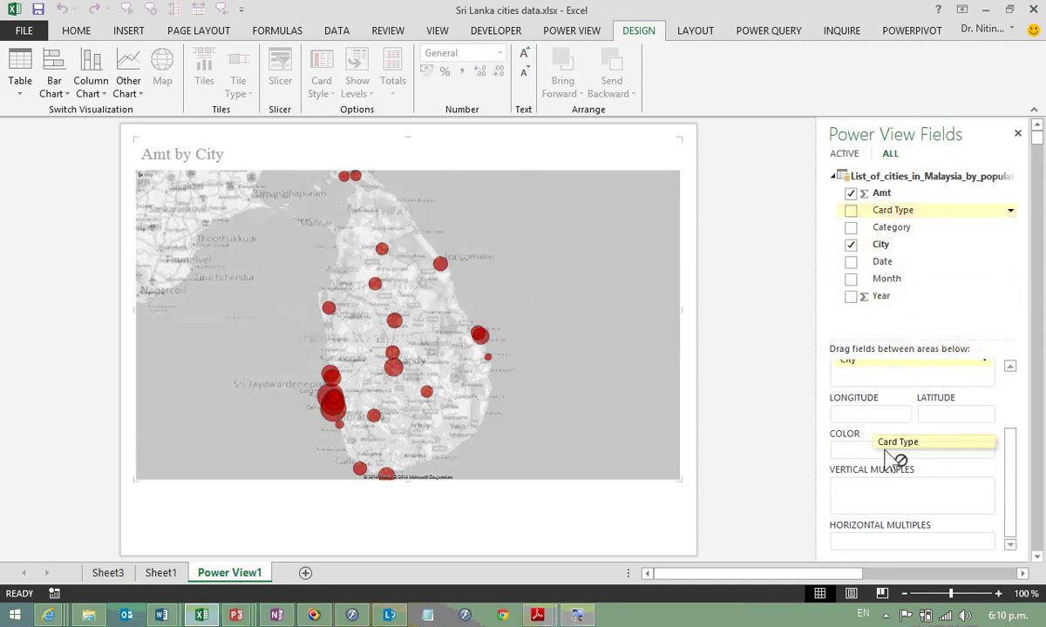
drag(894, 213, 898, 497)
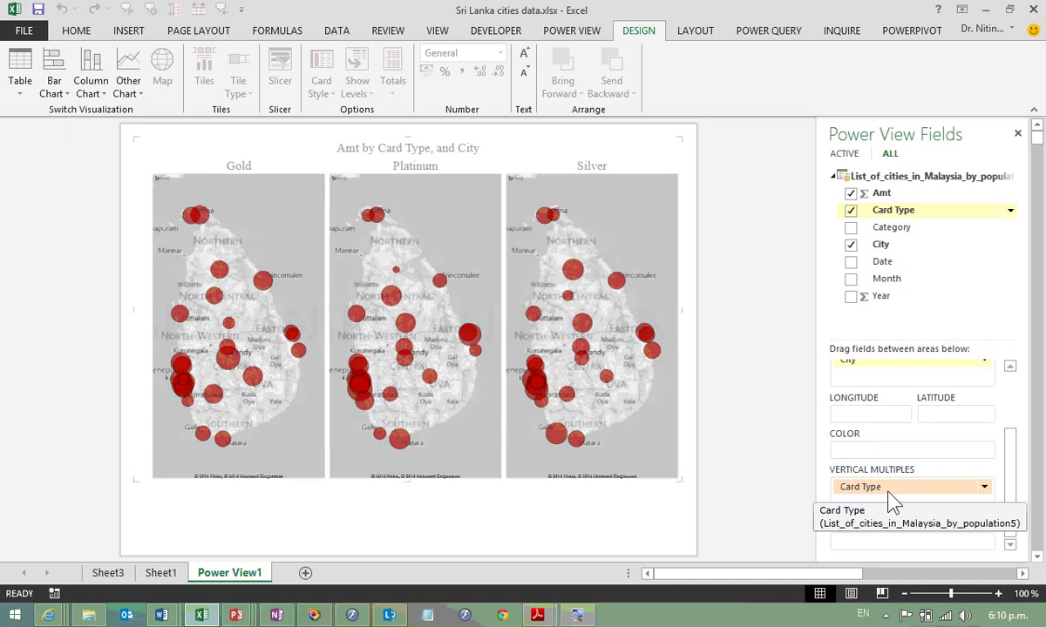
drag(876, 296, 869, 545)
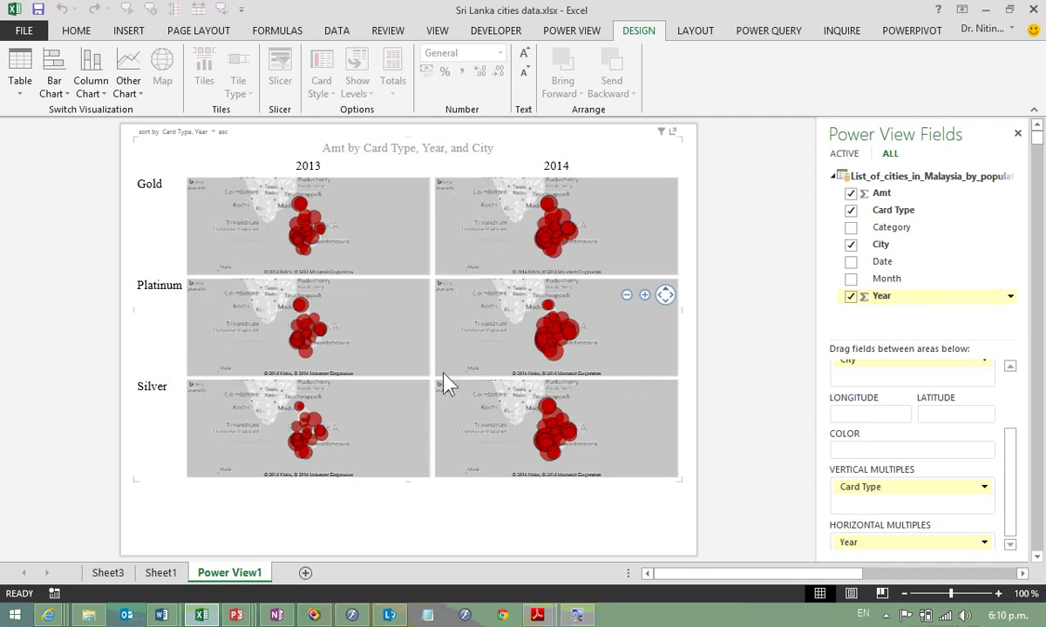
drag(406, 483, 409, 558)
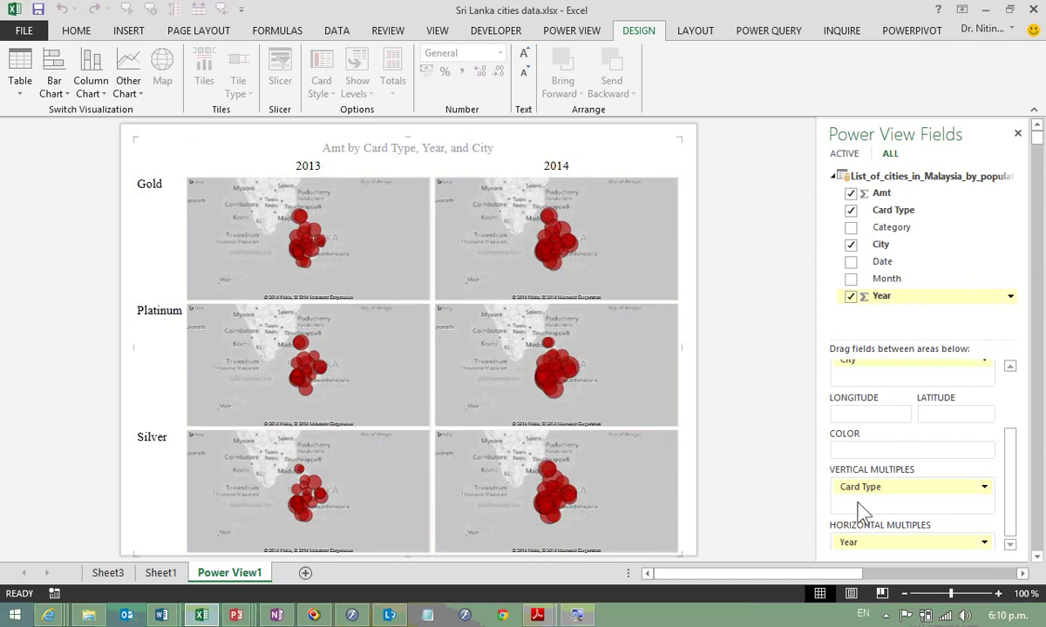
drag(863, 488, 882, 296)
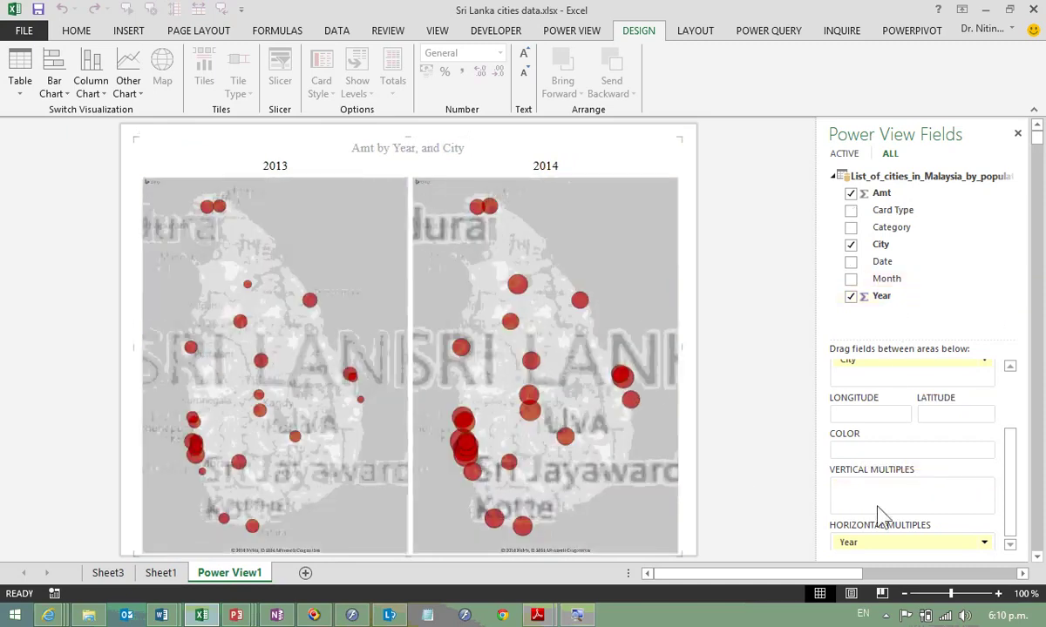
drag(872, 542, 885, 292)
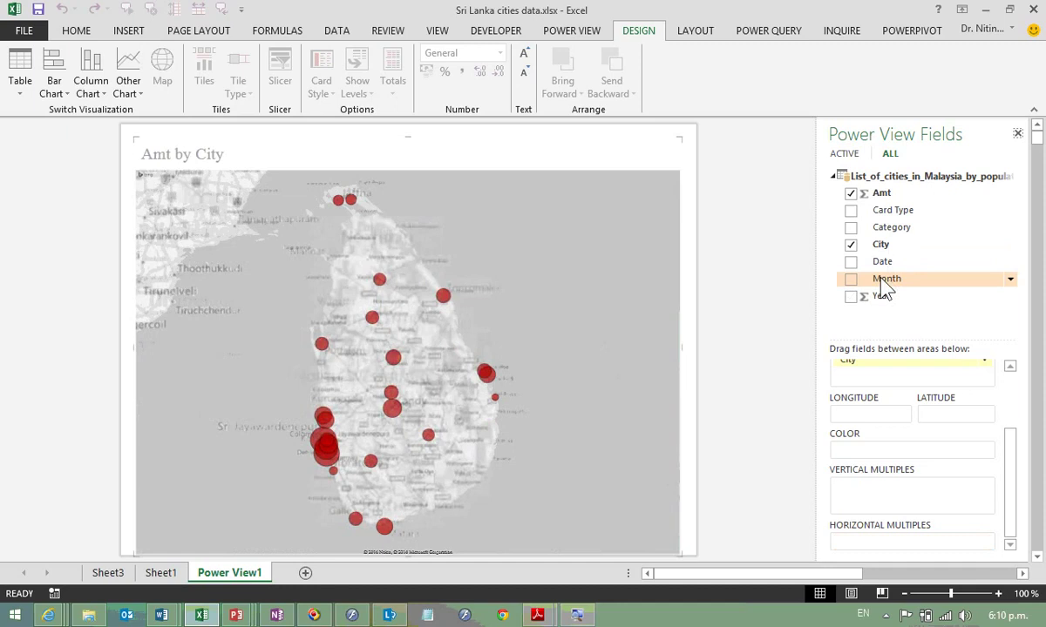
Step: Narrow the map to the right half and add an enlarged Amt by Card Type pie chart
drag(135, 357, 392, 390)
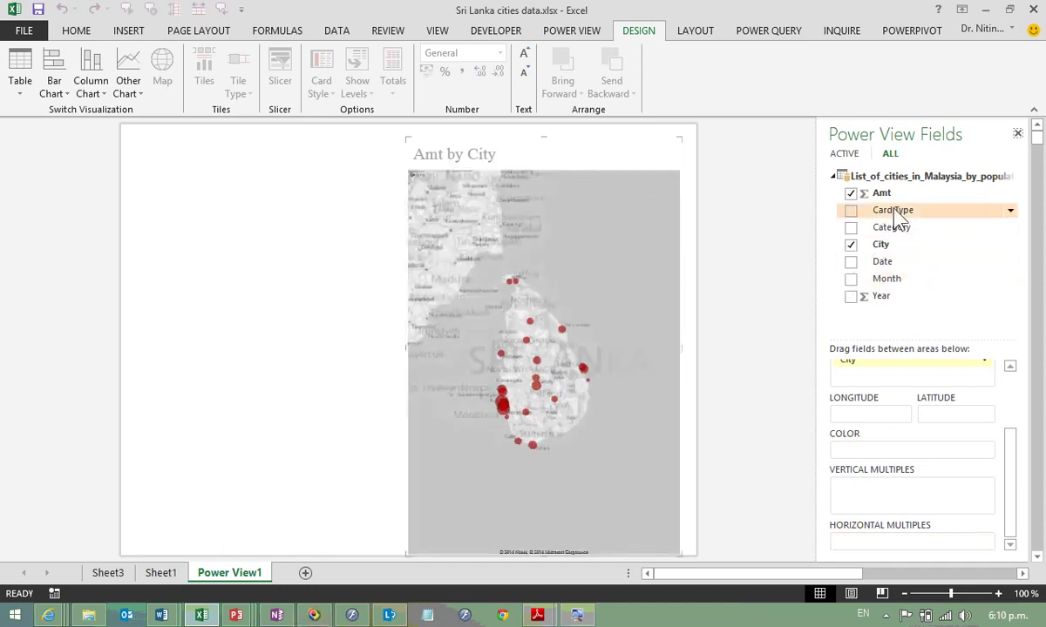
drag(891, 210, 168, 163)
drag(880, 192, 188, 191)
click(128, 87)
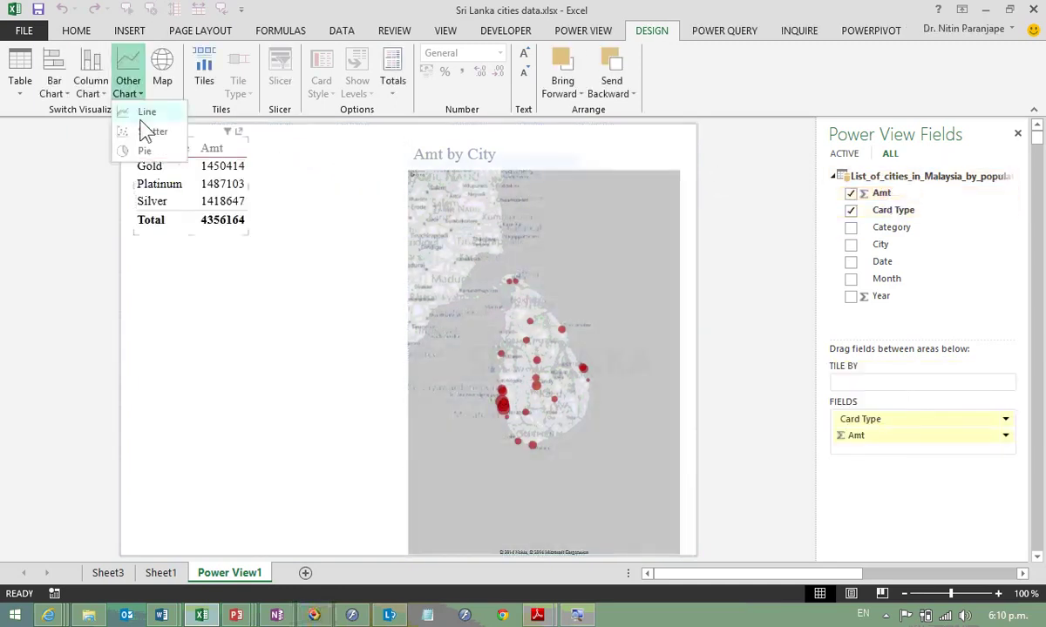
click(142, 150)
drag(247, 233, 397, 326)
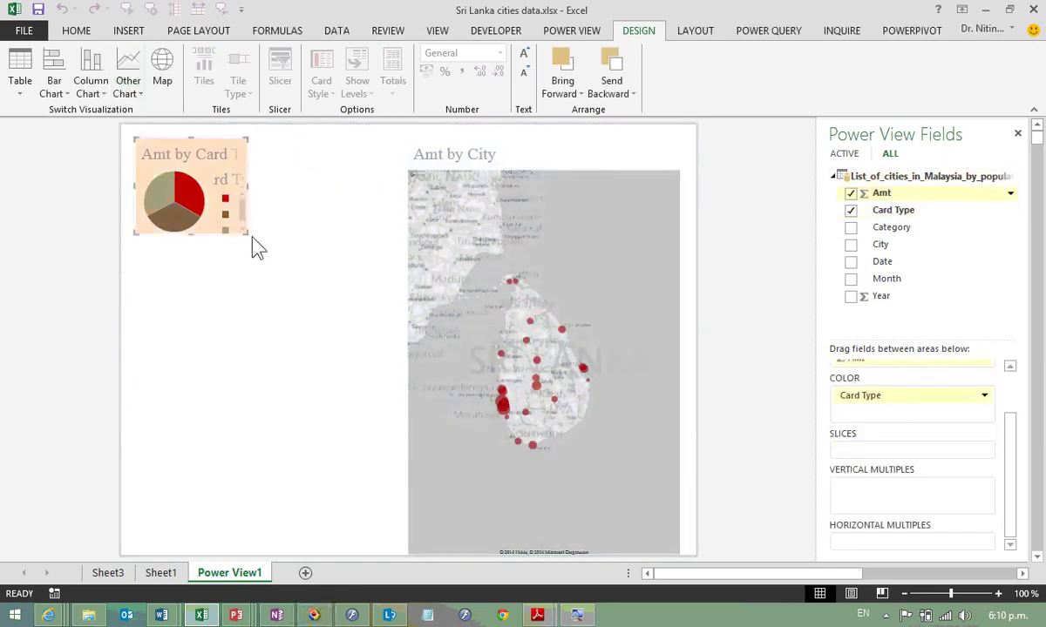
Step: Add an enlarged Amt by Category pie chart below the Card Type pie
drag(891, 227, 249, 403)
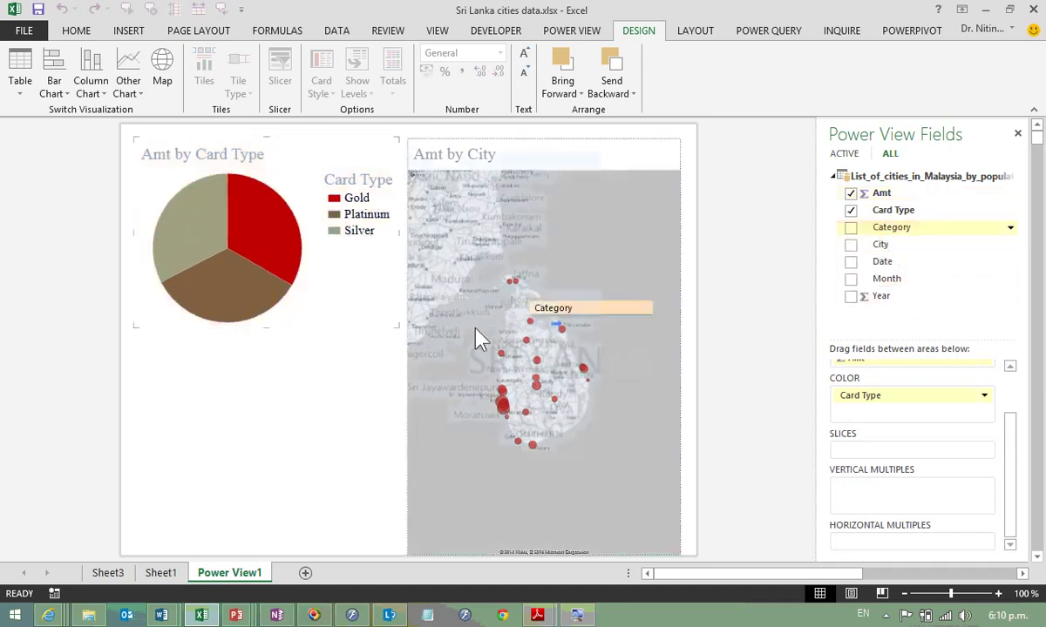
drag(880, 192, 199, 397)
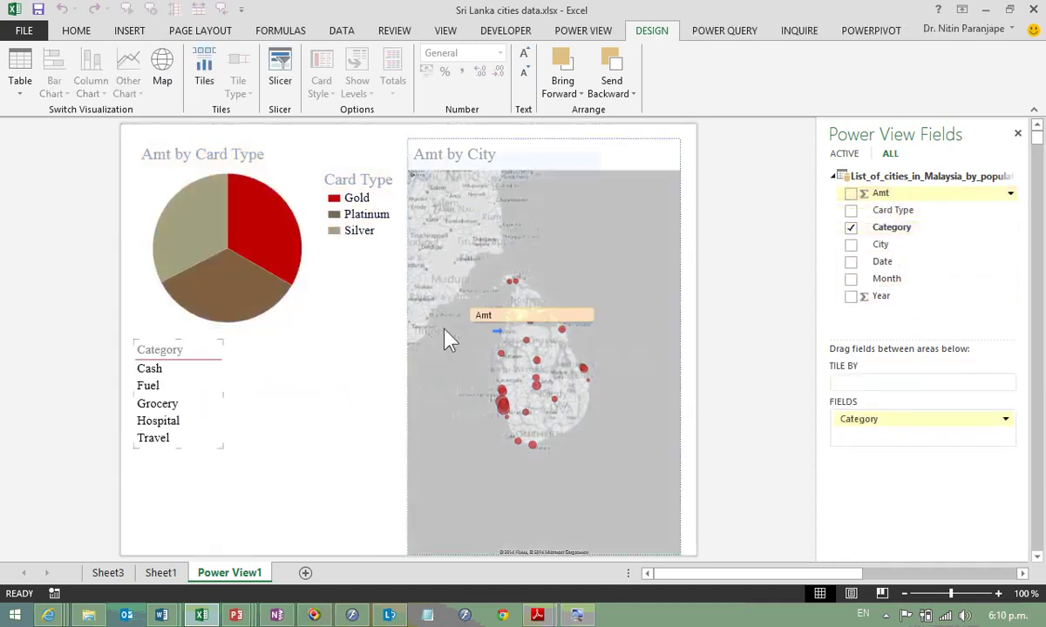
click(129, 87)
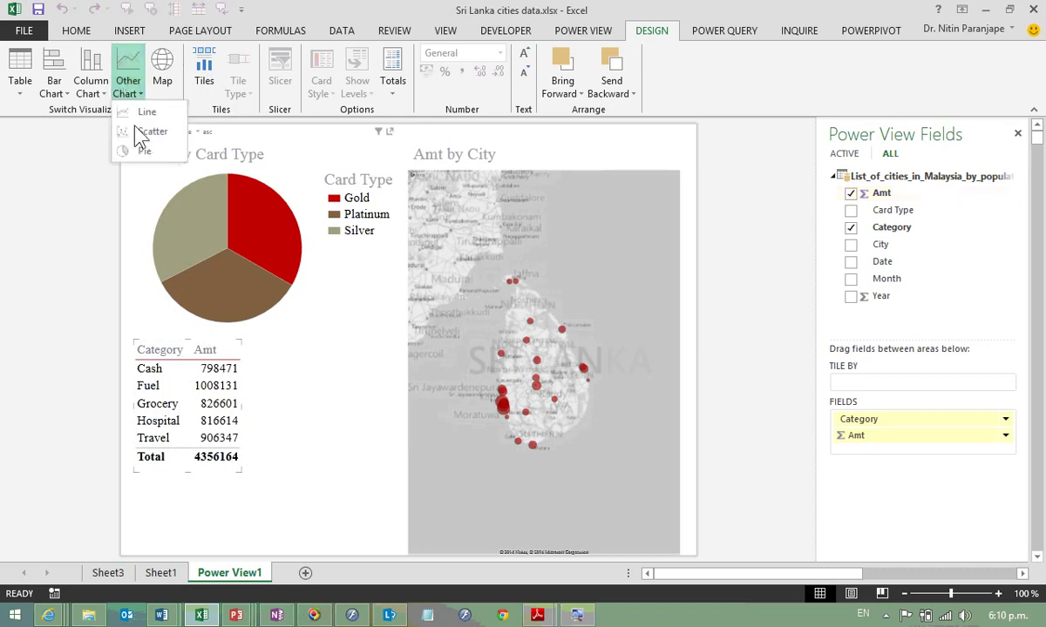
click(138, 150)
drag(241, 472, 396, 547)
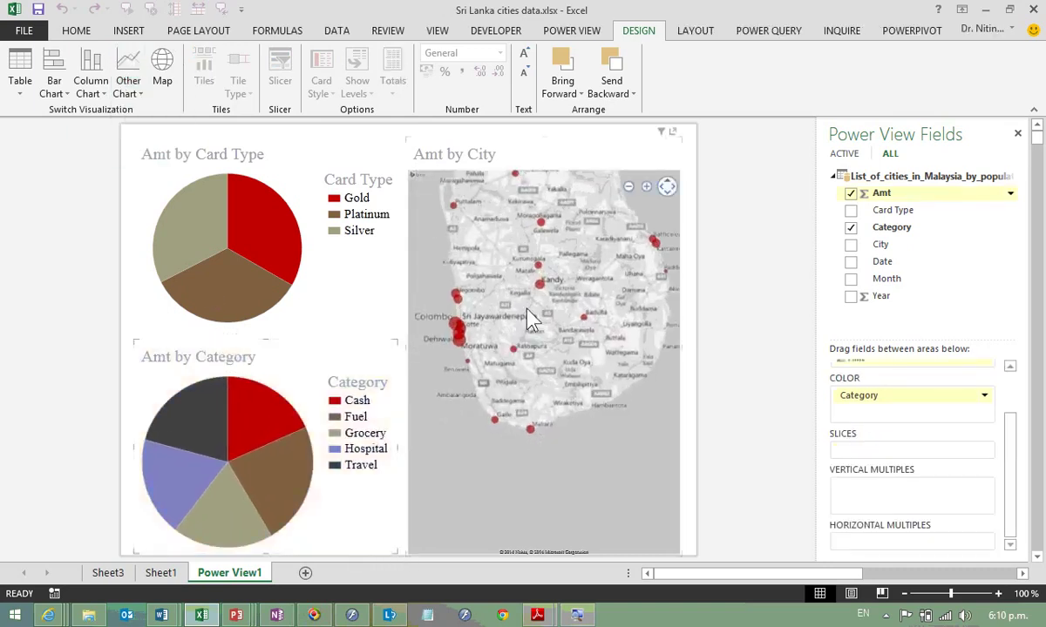
click(530, 319)
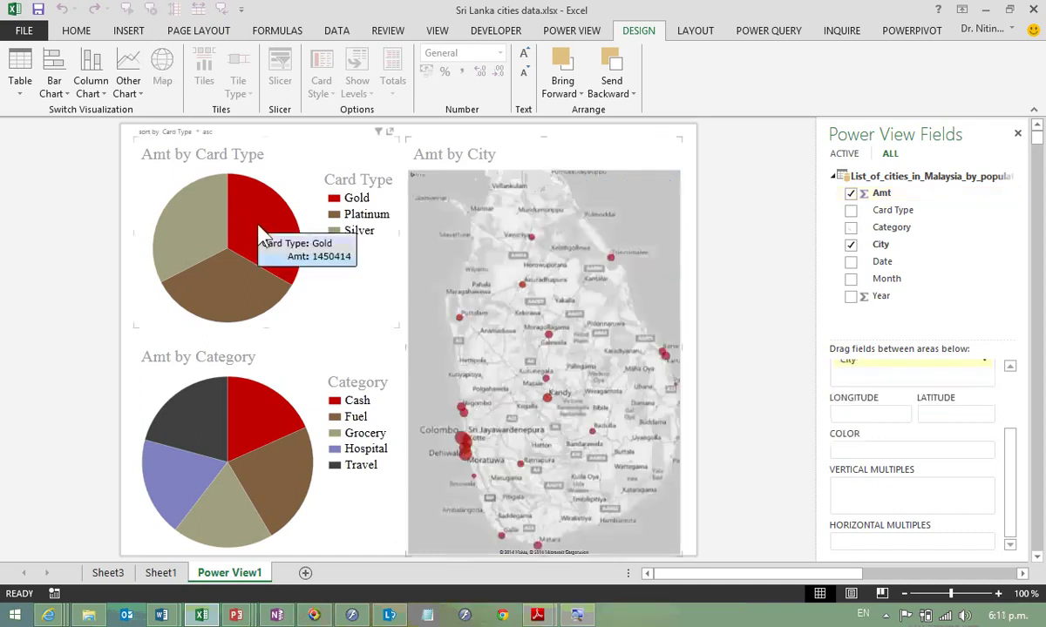
click(262, 236)
click(262, 235)
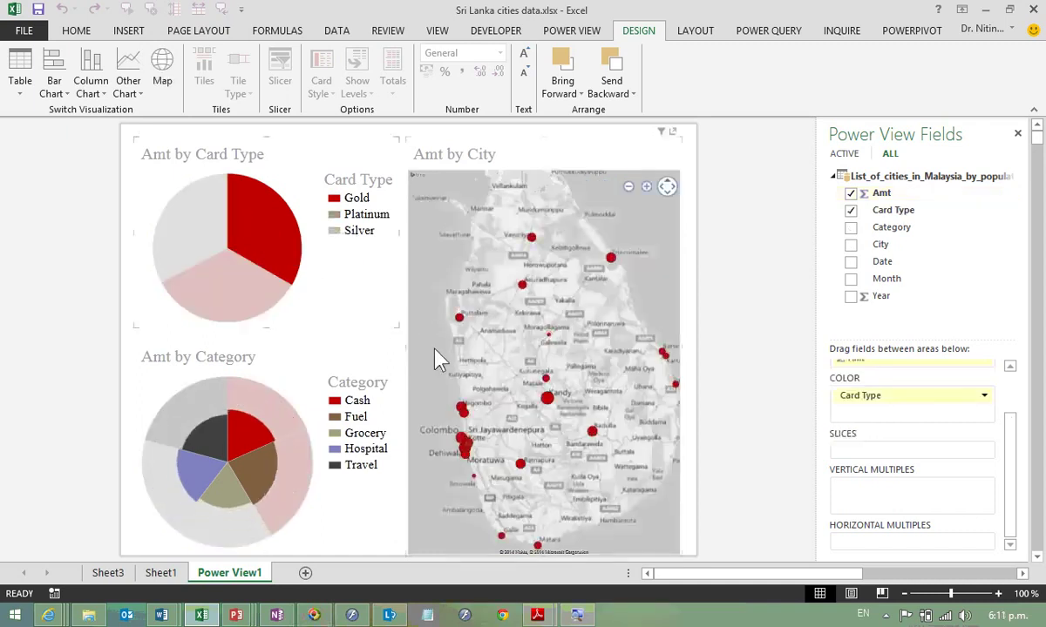
click(178, 221)
click(196, 405)
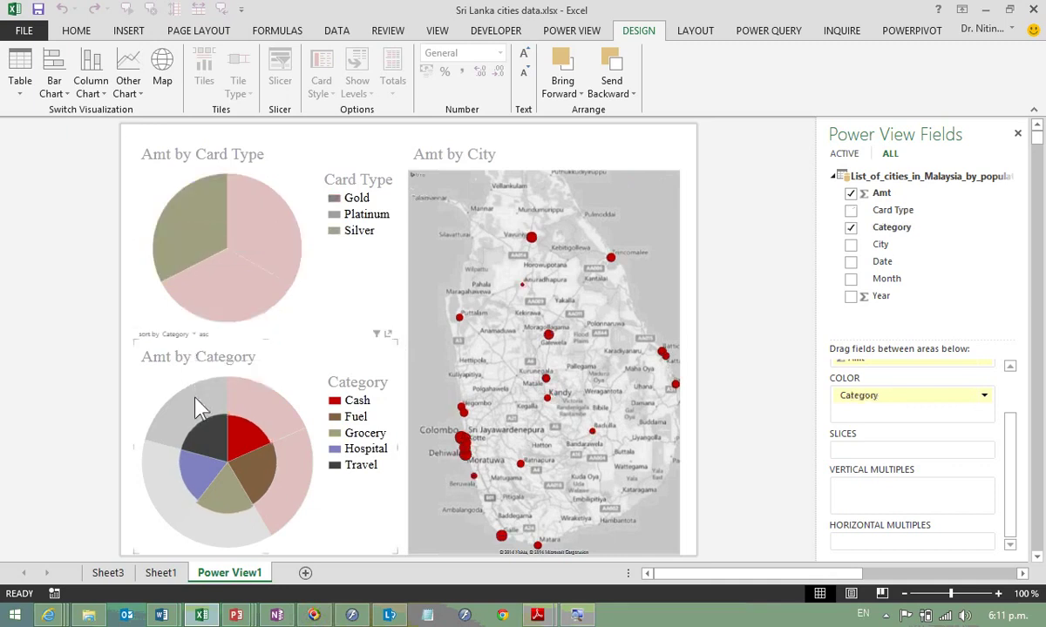
click(257, 486)
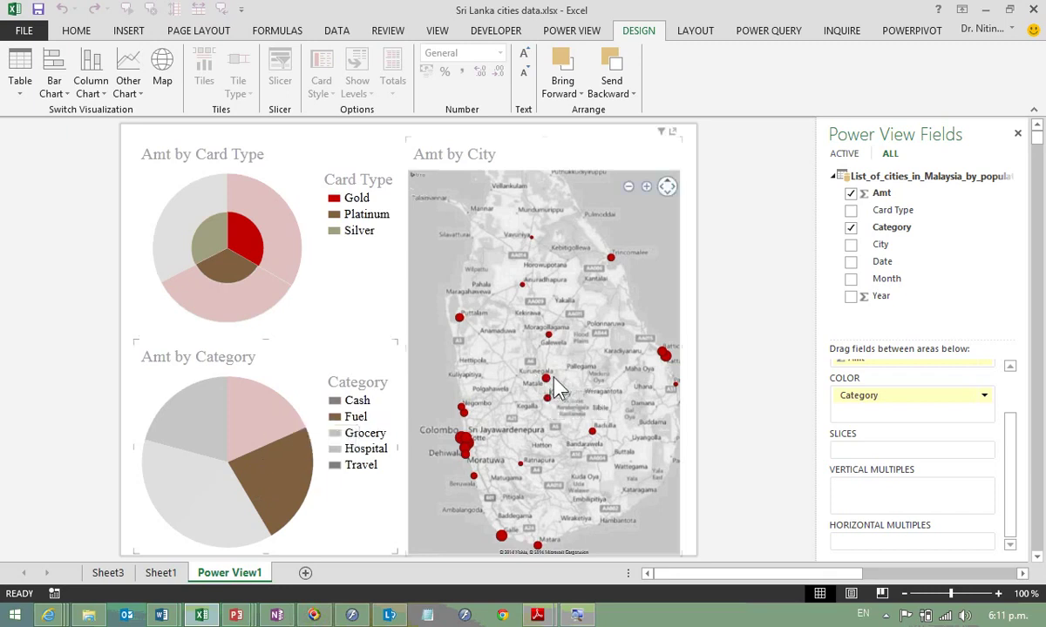
click(264, 420)
click(193, 416)
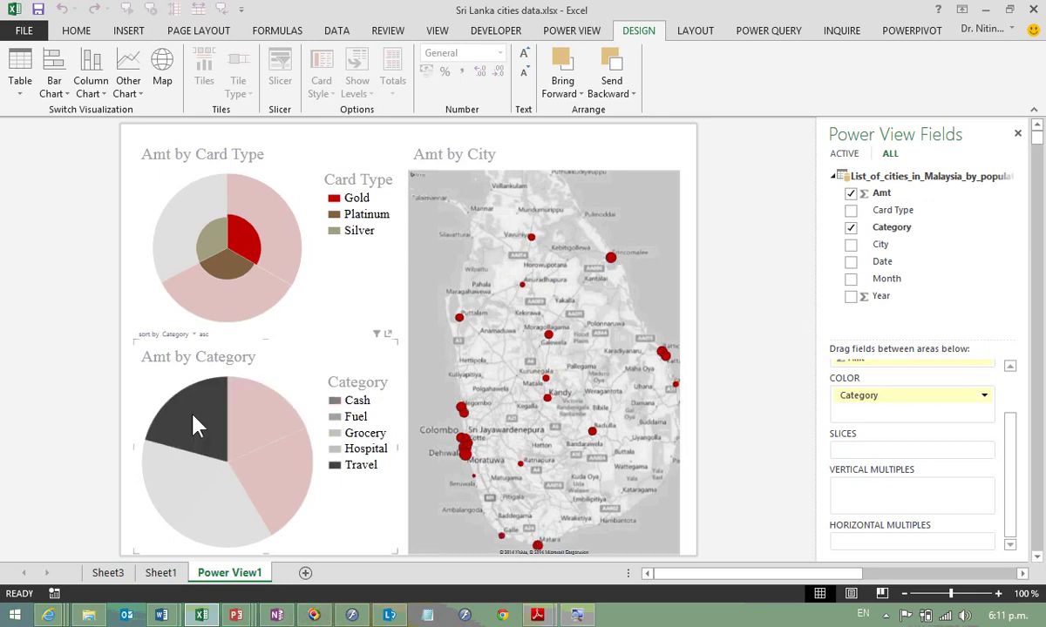
click(468, 462)
click(465, 455)
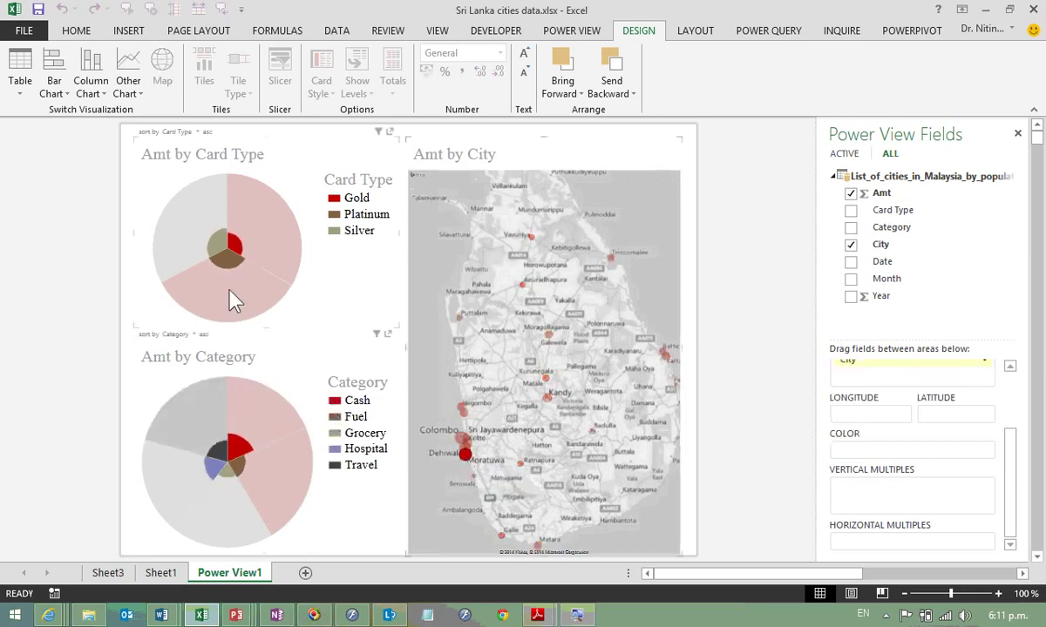
ctrl+click(548, 399)
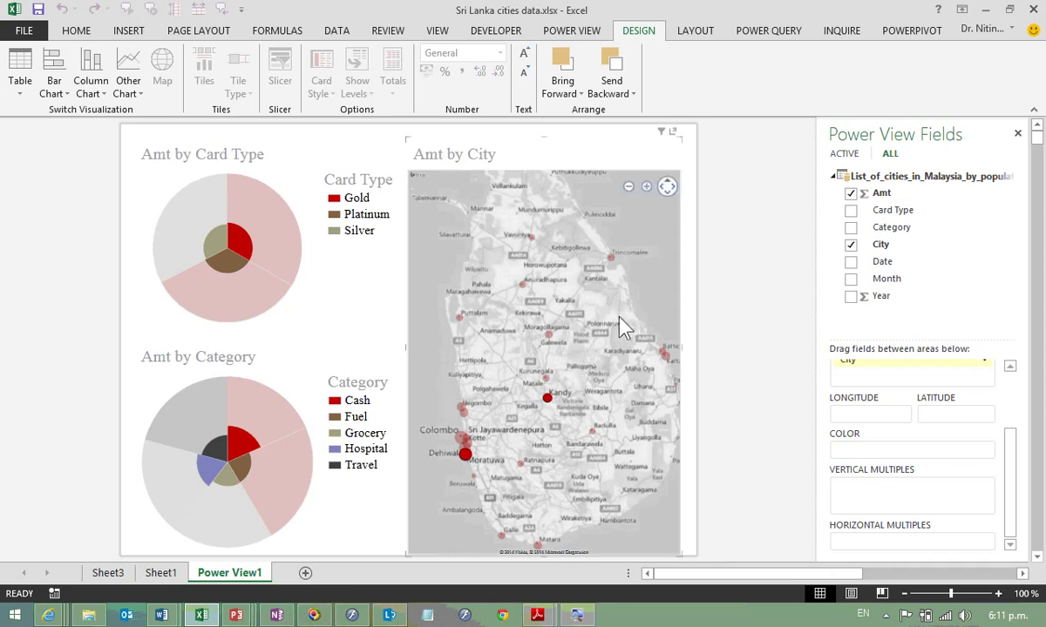
click(549, 344)
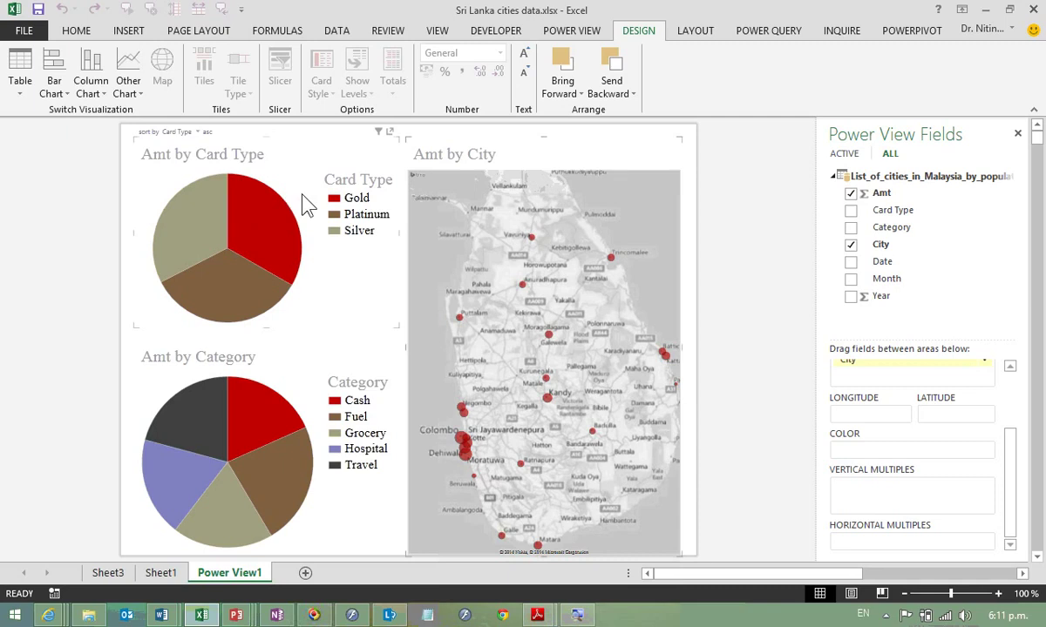
mouse_move(301, 345)
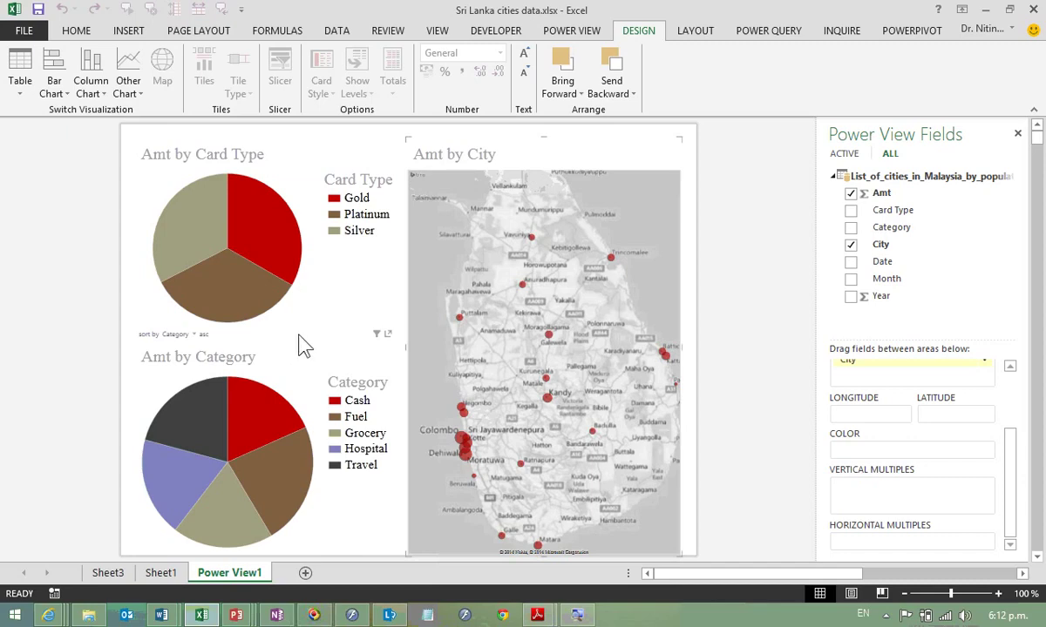
Step: Clear the City filter on Sheet1 so all data rows show
click(164, 573)
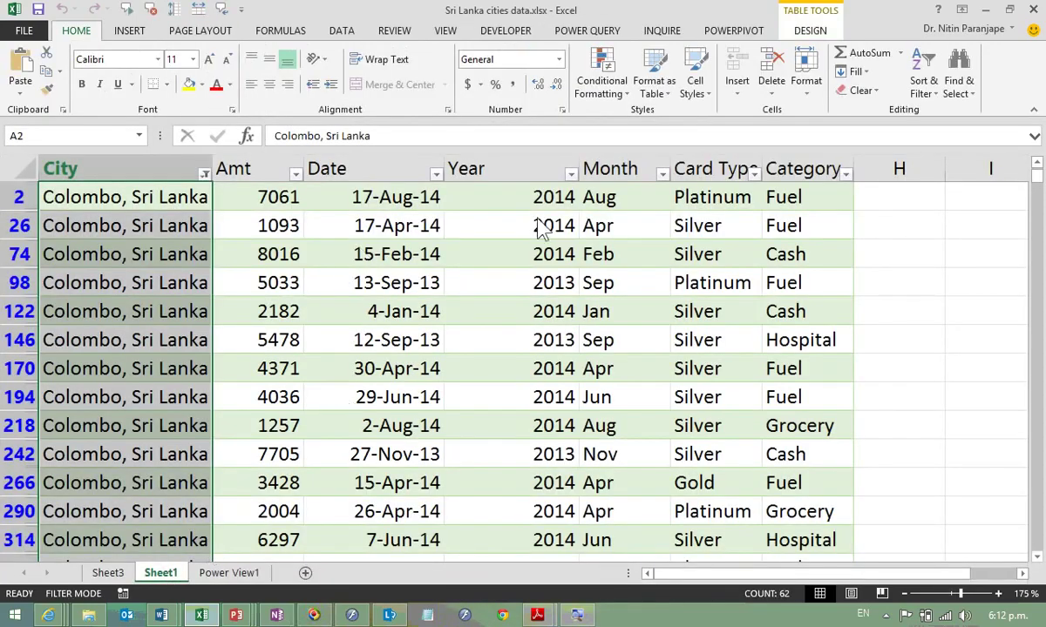
click(514, 204)
click(251, 193)
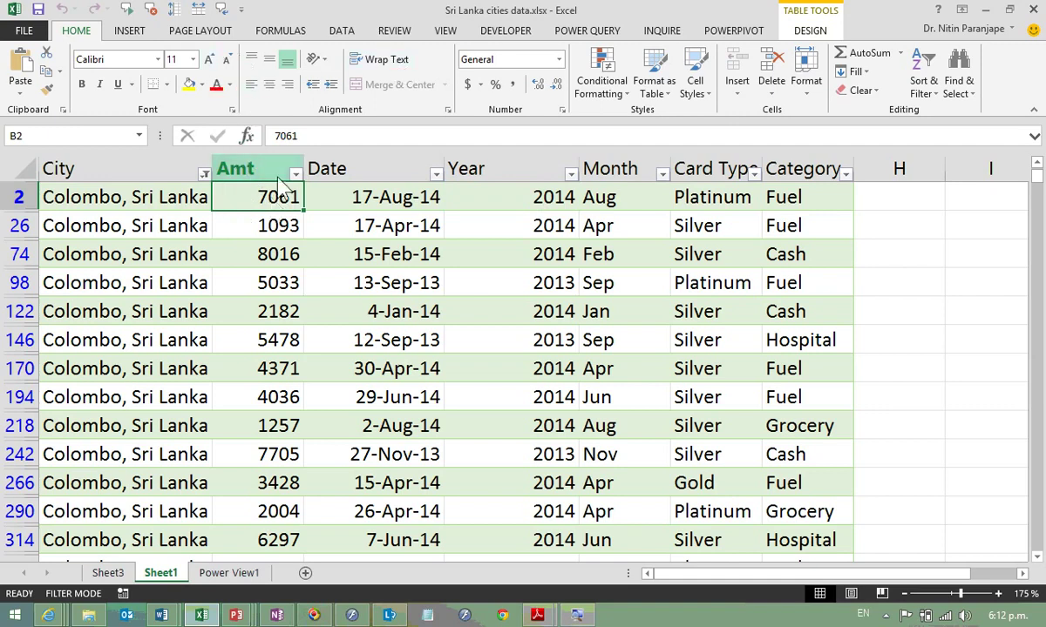
click(204, 173)
click(148, 258)
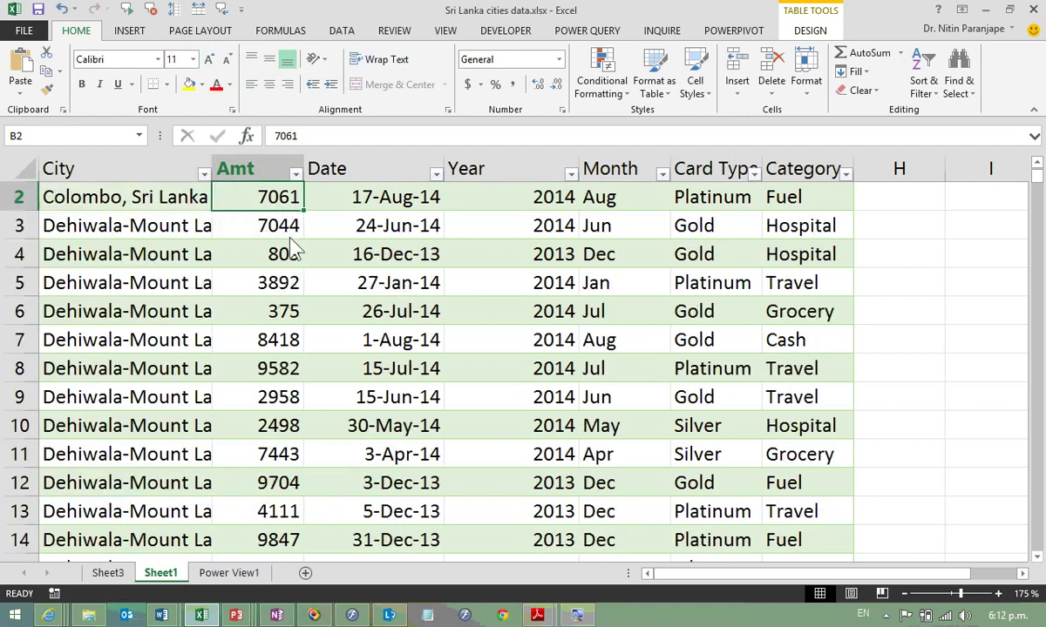
Step: Sort the table by Amt from smallest to largest and jump to the largest amount
click(292, 236)
key(ctrl+Home)
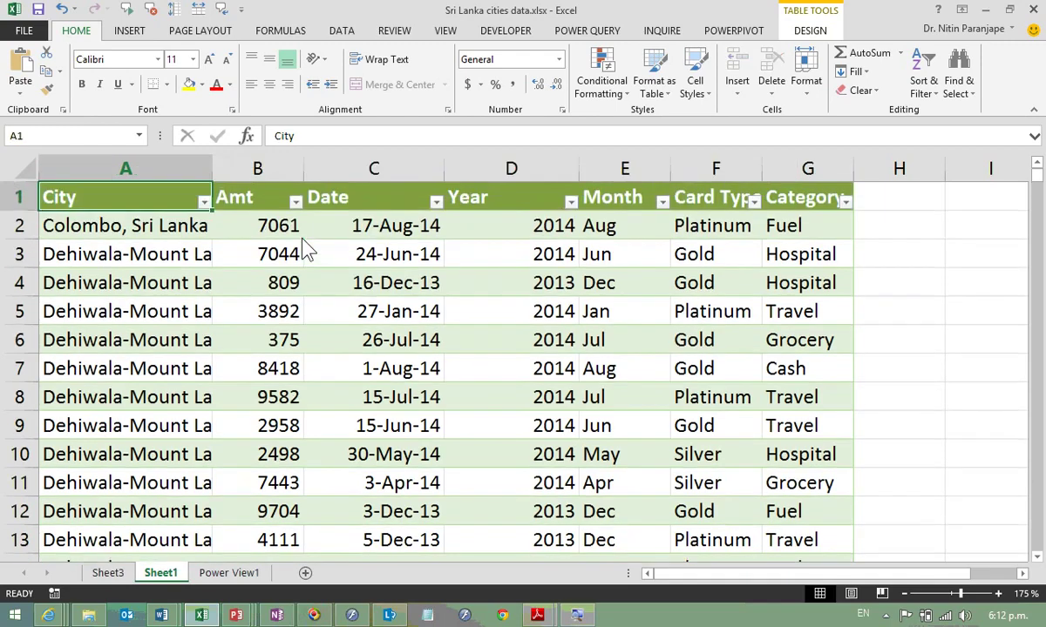
click(296, 228)
right_click(290, 233)
mouse_move(366, 461)
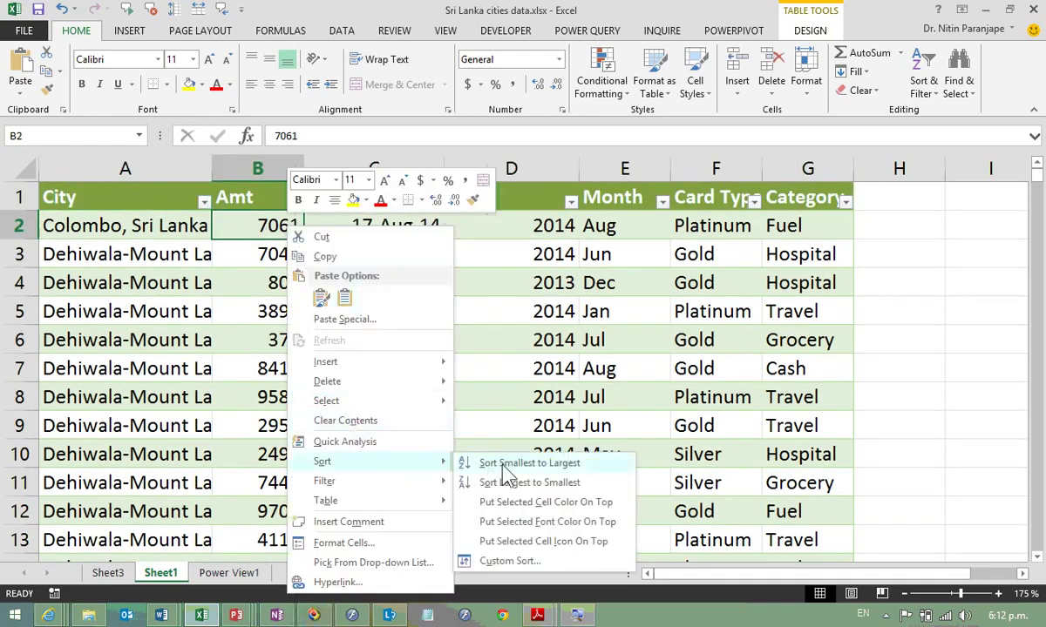
click(478, 463)
key(End)
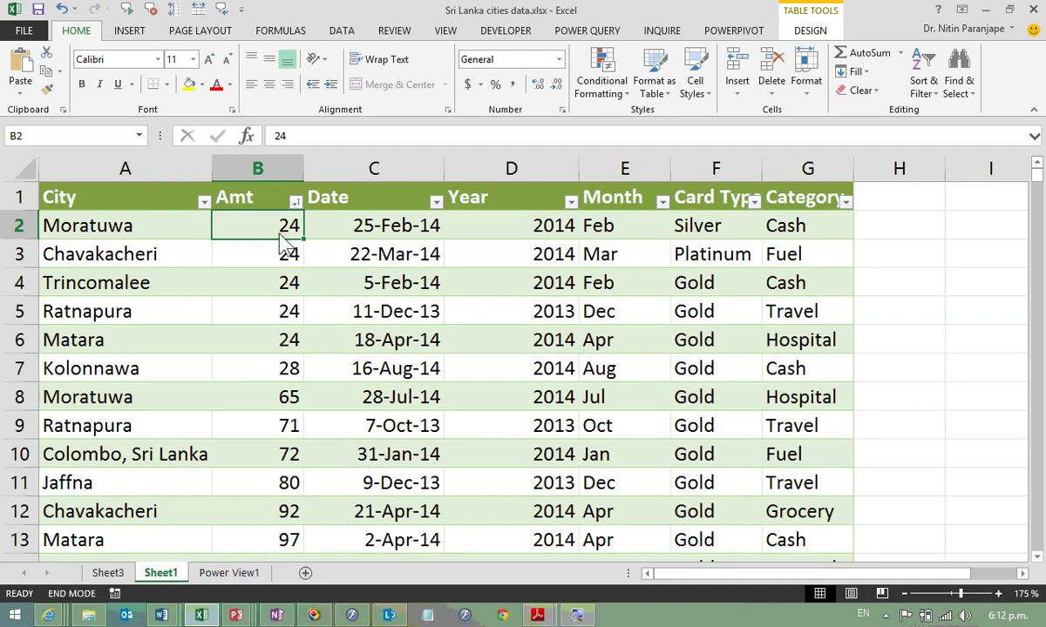
key(Down)
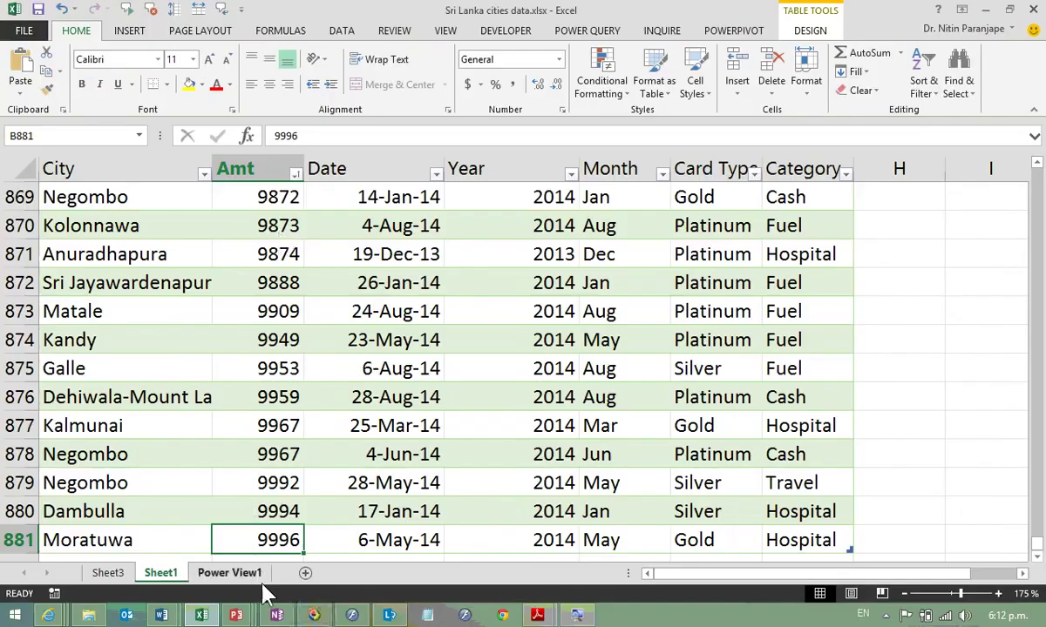
Step: Bring desktop Excel's Power View1 sheet, with both pies and the Sri Lanka map, back to the front
click(253, 577)
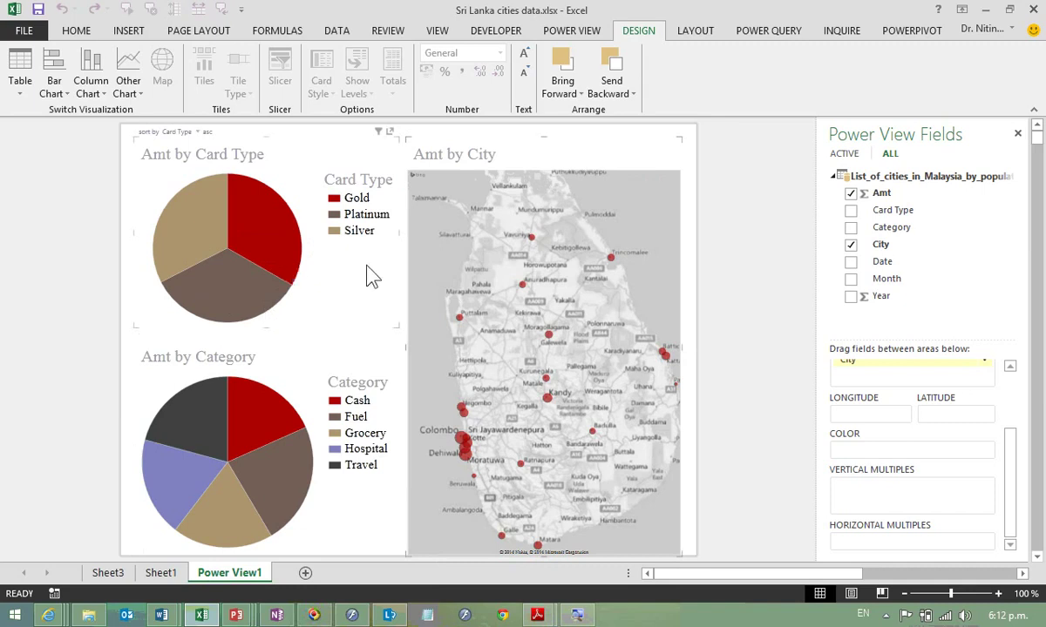
Step: Show the Power View Filters area, add Amt as a report filter and close the field list
click(555, 35)
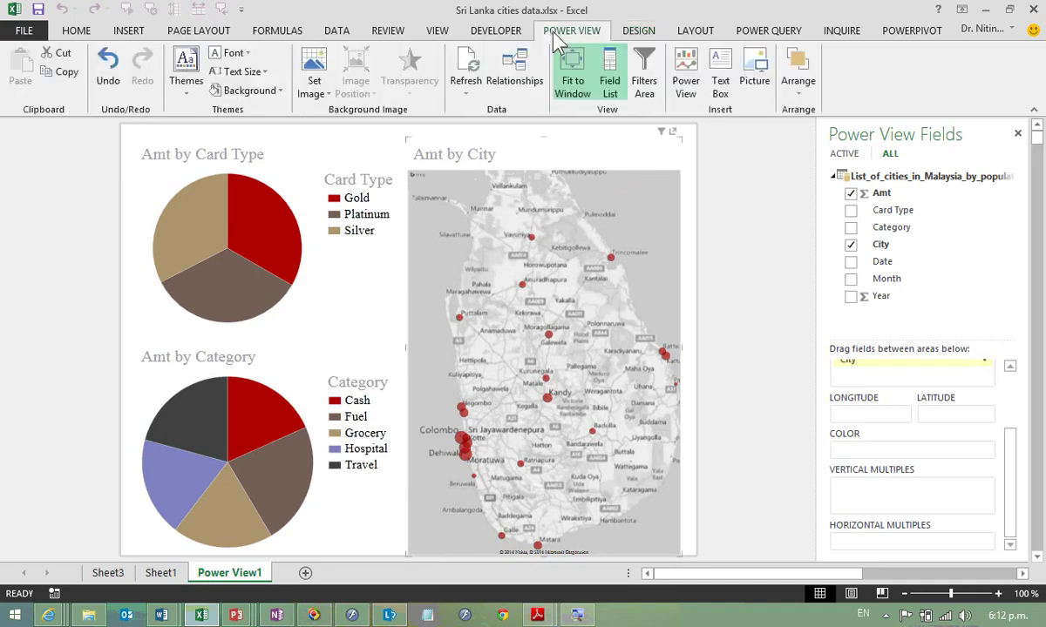
click(644, 83)
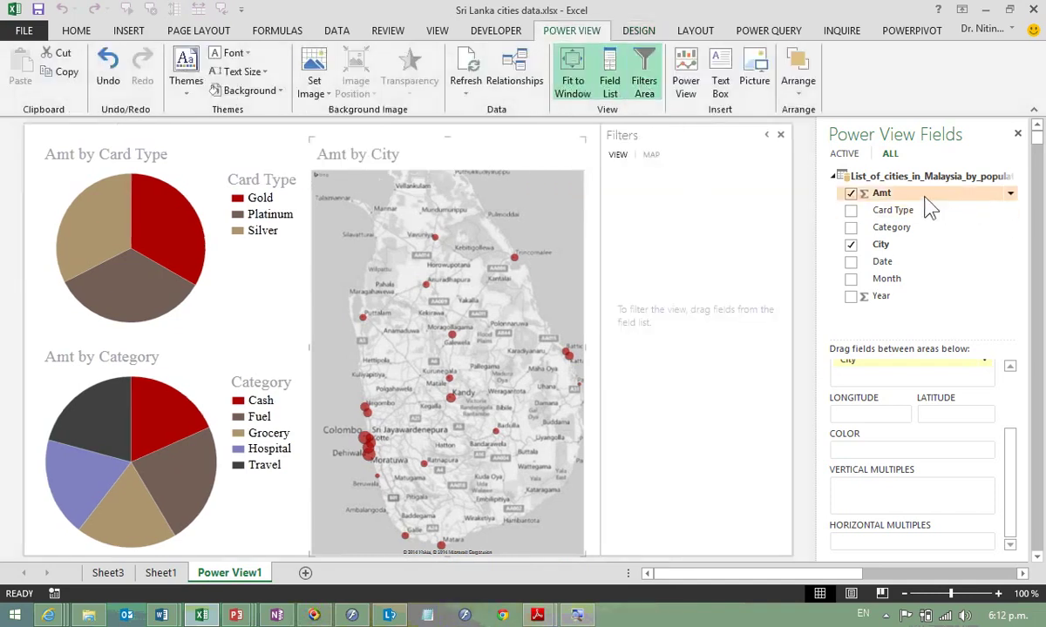
drag(882, 193, 666, 213)
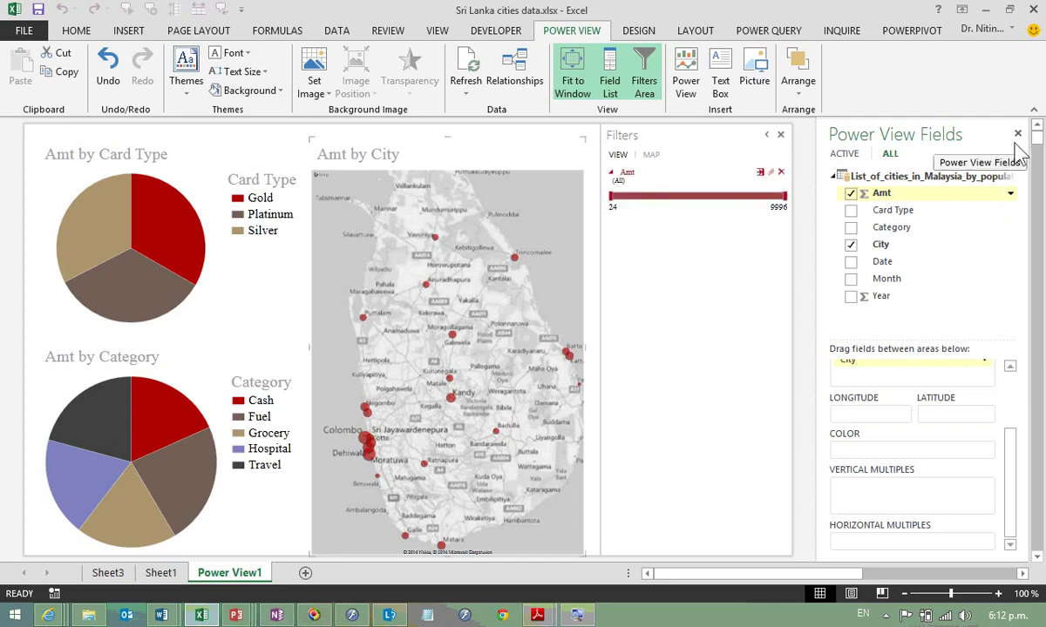
click(1017, 134)
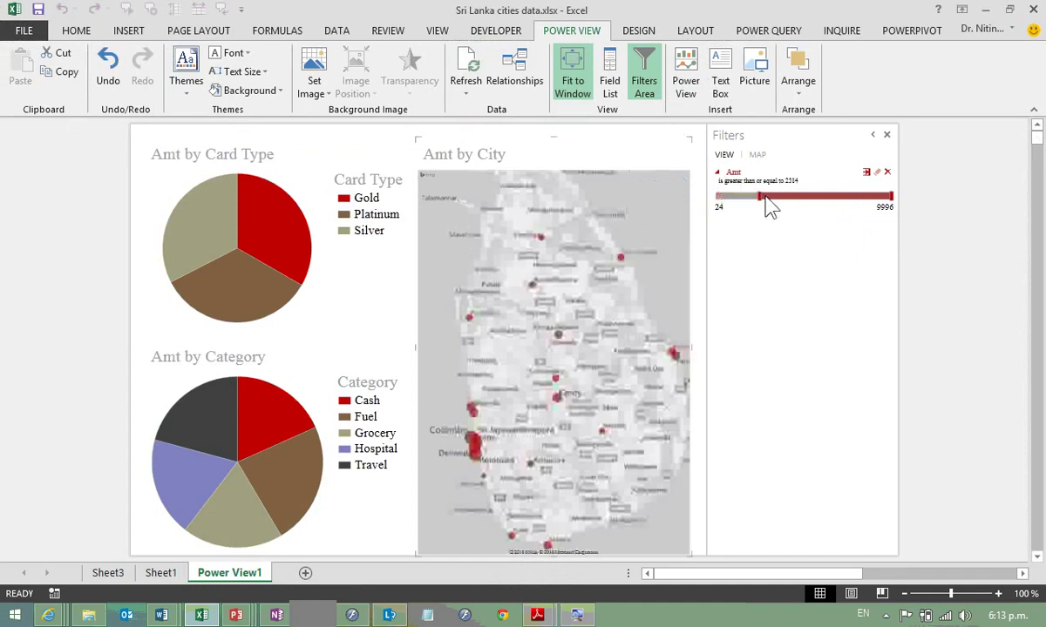
Step: Try Amt ranges above about 8020, then 5578–7554, and clear the filter back to all amounts
drag(722, 206, 853, 206)
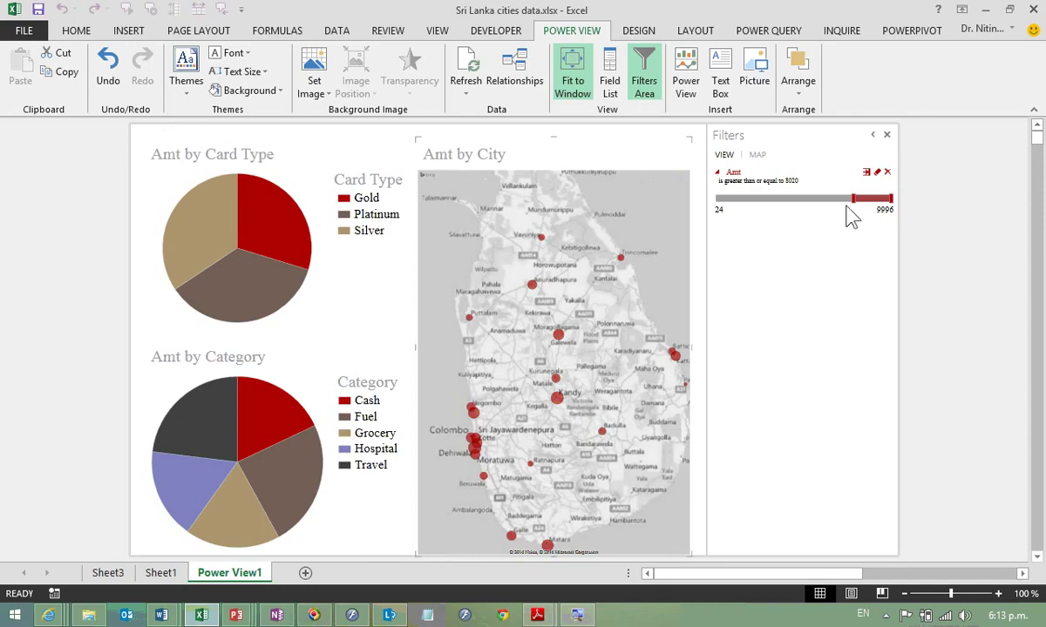
mouse_move(866, 200)
mouse_down()
mouse_move(717, 214)
mouse_move(735, 209)
mouse_up()
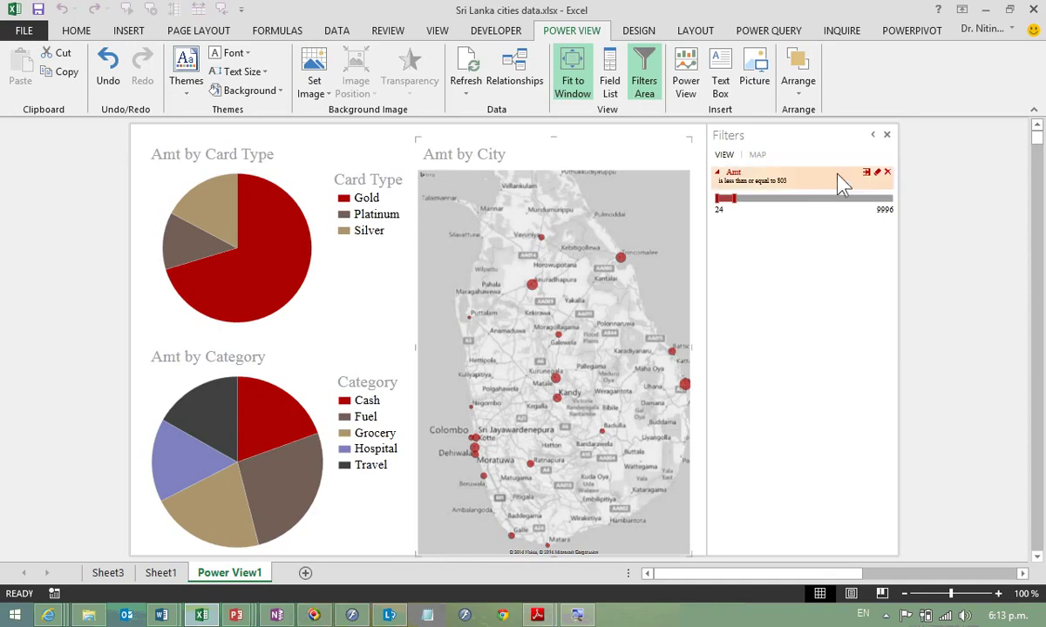
click(887, 171)
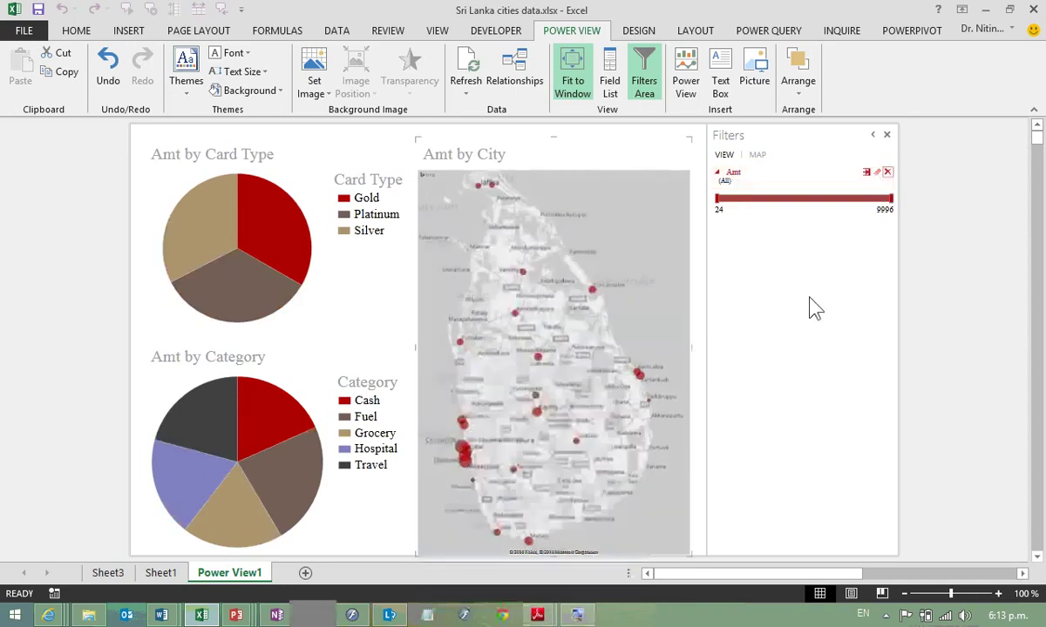
mouse_move(48, 616)
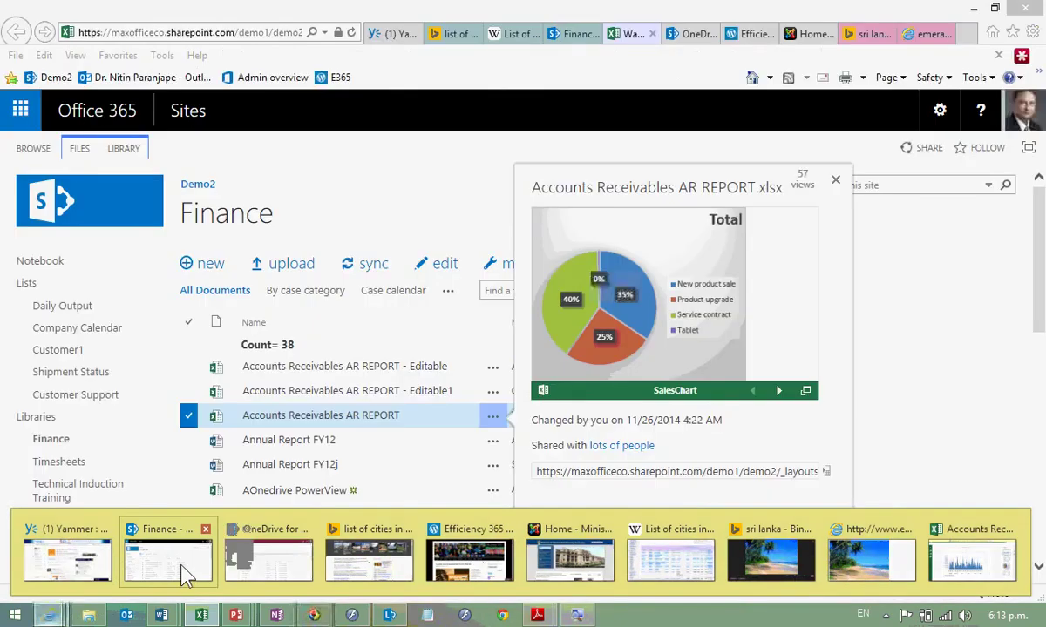
Step: Bring the SharePoint Finance window forward and browse the OneDrive documents library
click(191, 571)
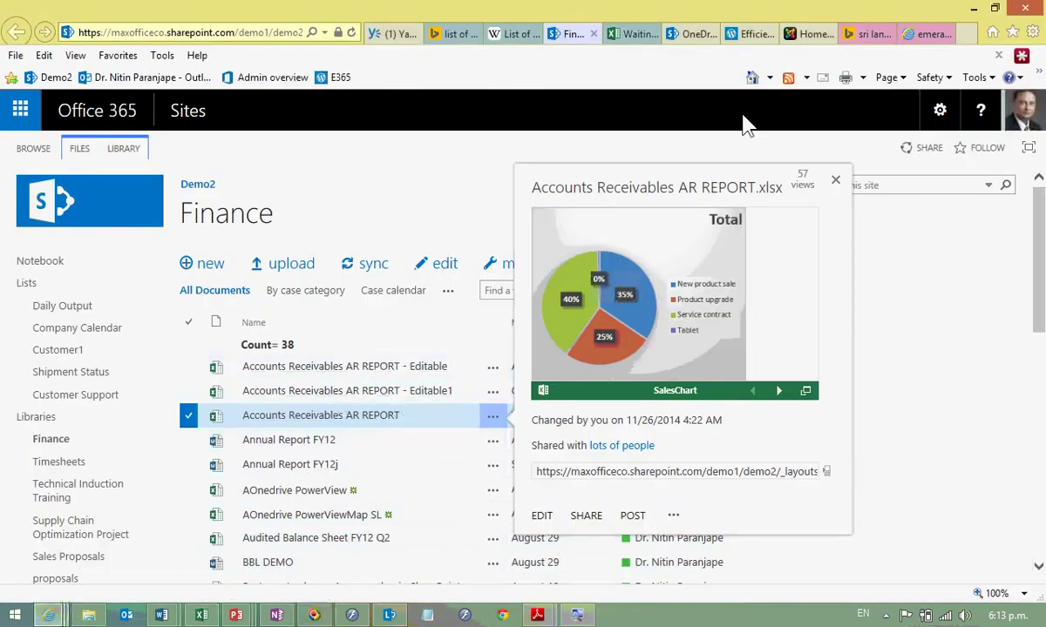
scroll(383, 348, down, 8)
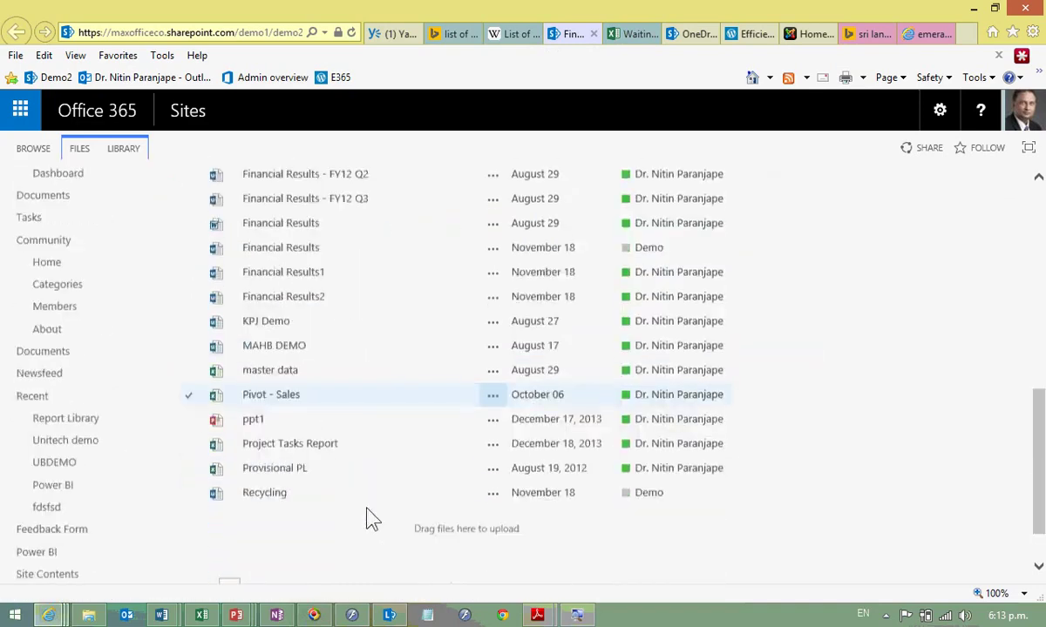
scroll(369, 506, down, 1)
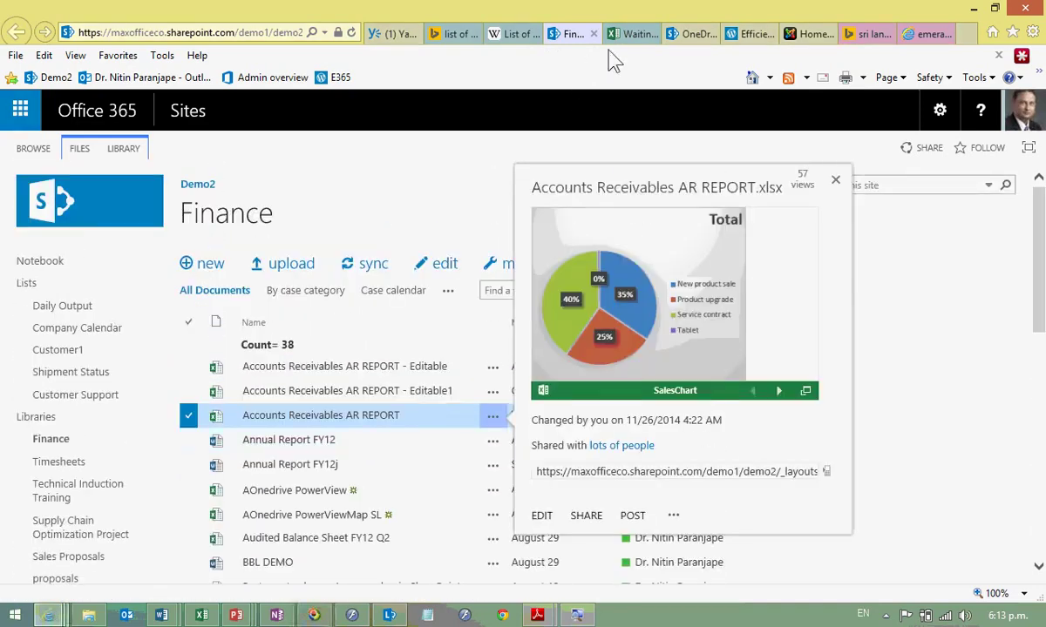
click(688, 34)
scroll(170, 508, down, 3)
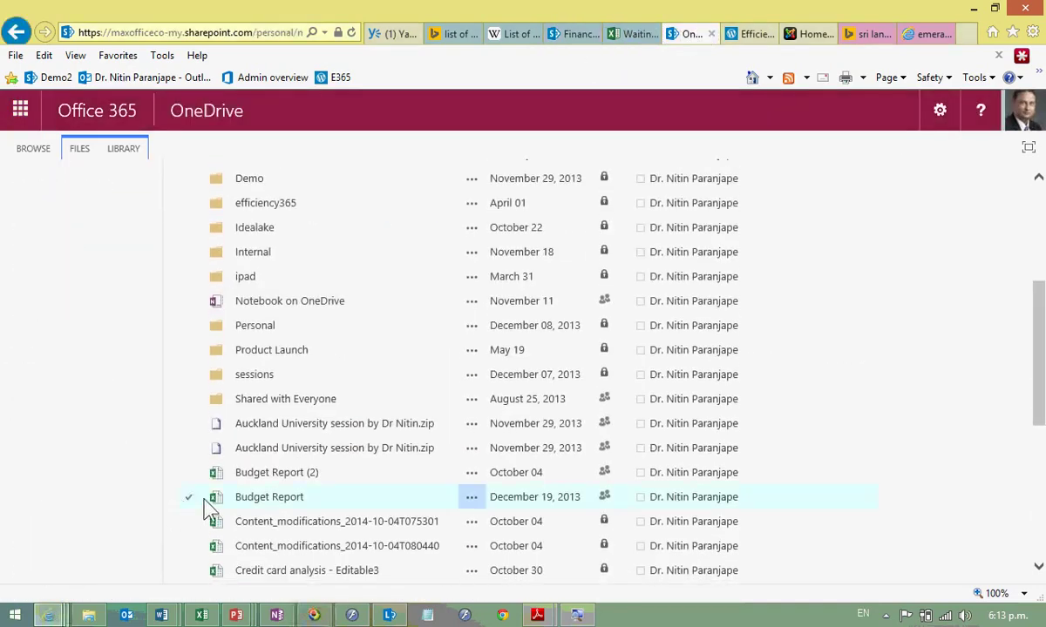
scroll(210, 508, down, 2)
scroll(209, 512, down, 1)
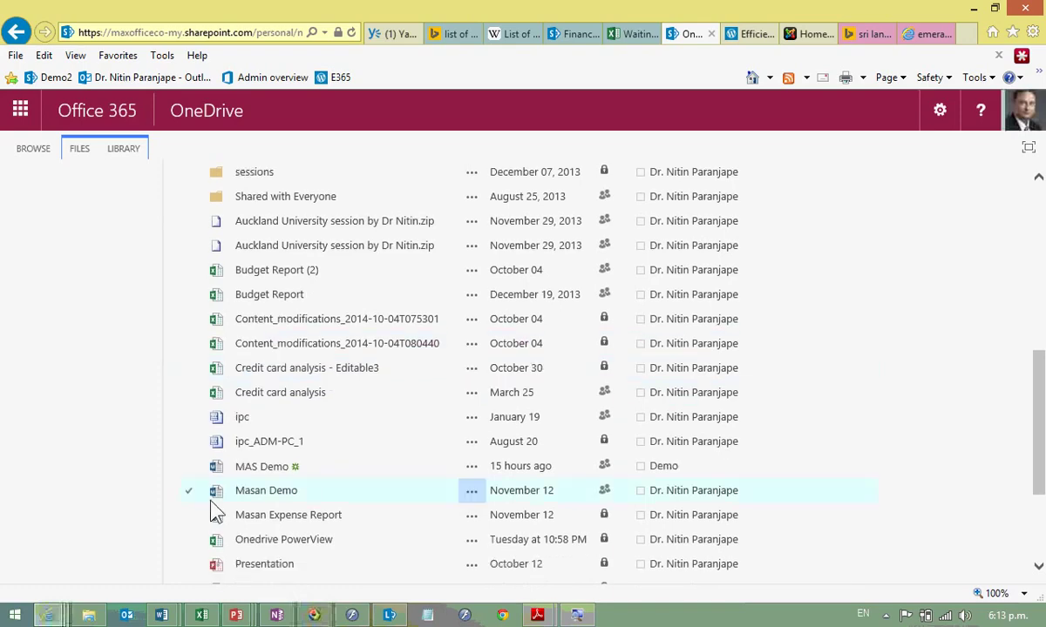
scroll(210, 504, down, 2)
scroll(210, 506, up, 2)
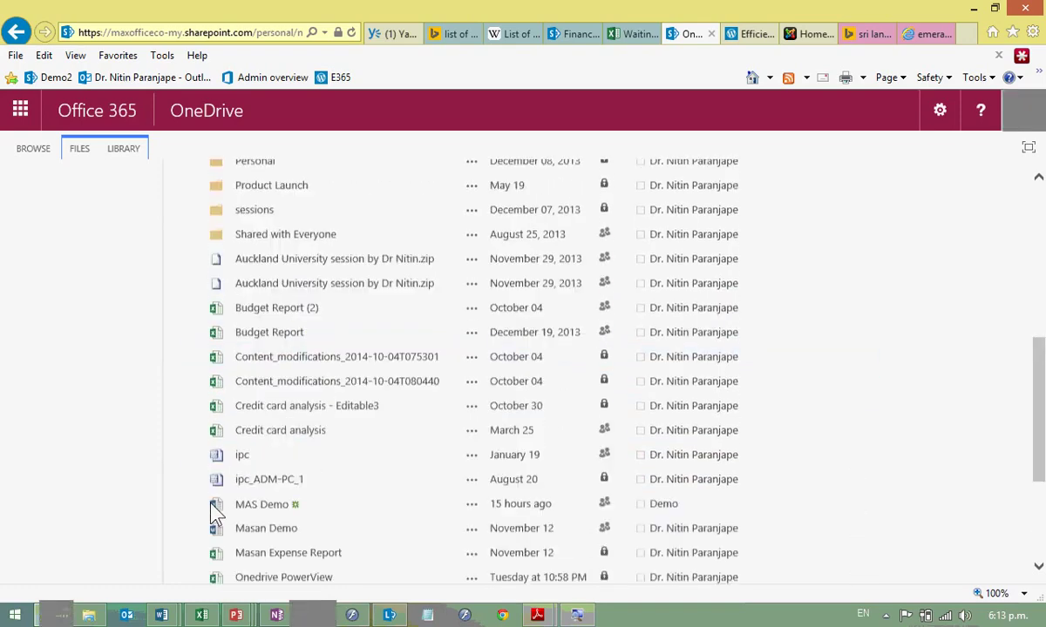
scroll(215, 513, up, 4)
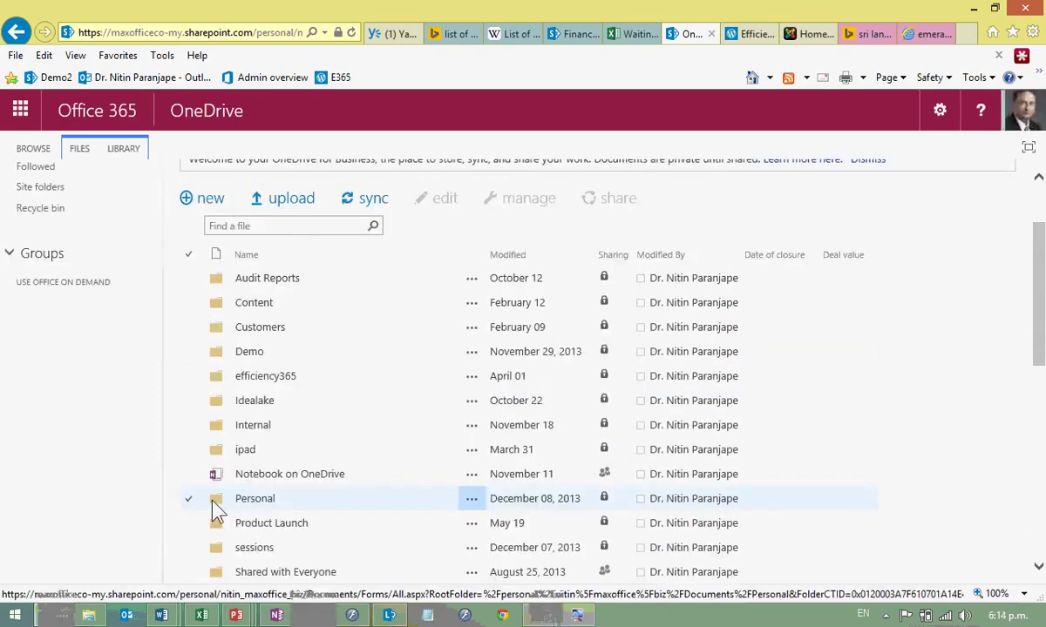
Step: Return to the Finance library and open the AOnedrive PowerViewMap SL workbook in Excel Online
click(560, 41)
scroll(318, 419, down, 1)
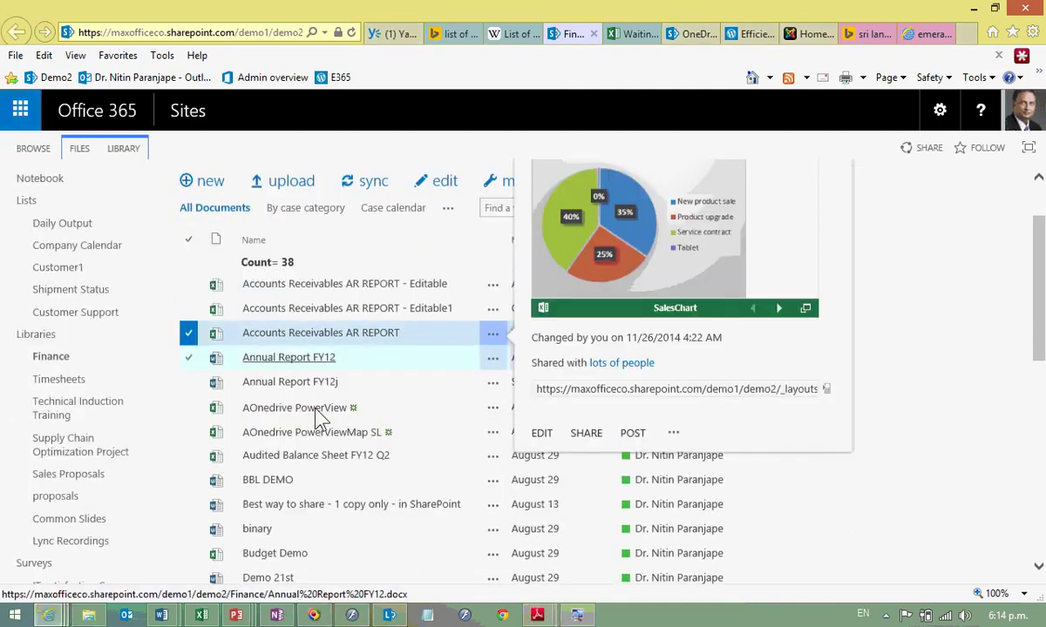
scroll(321, 420, down, 1)
click(322, 417)
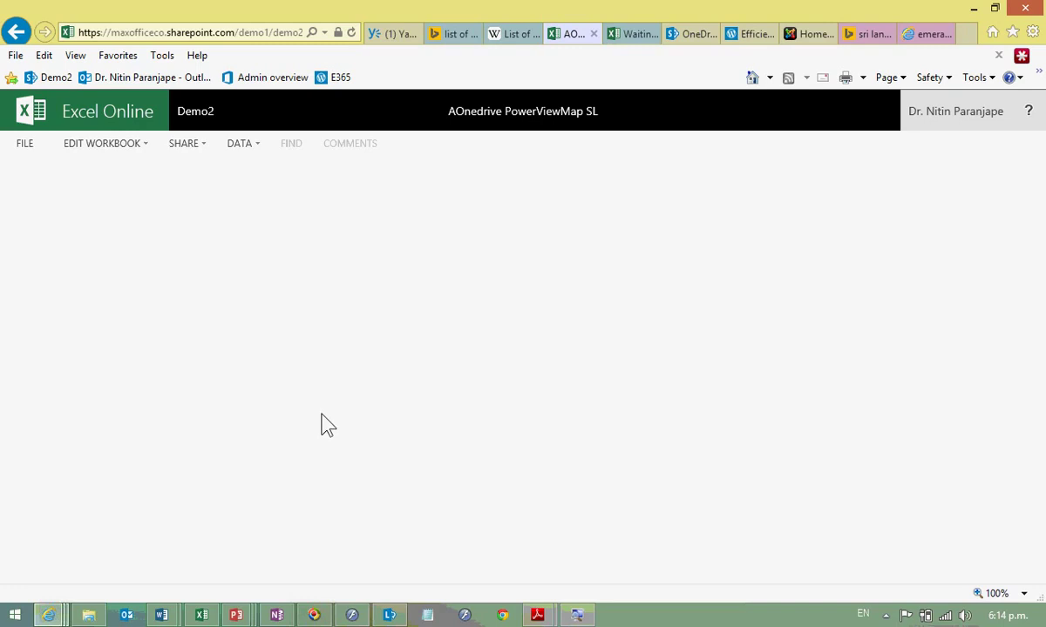
Step: Show all content of the Excel Online report and select Colombo so both pies highlight its share
click(503, 615)
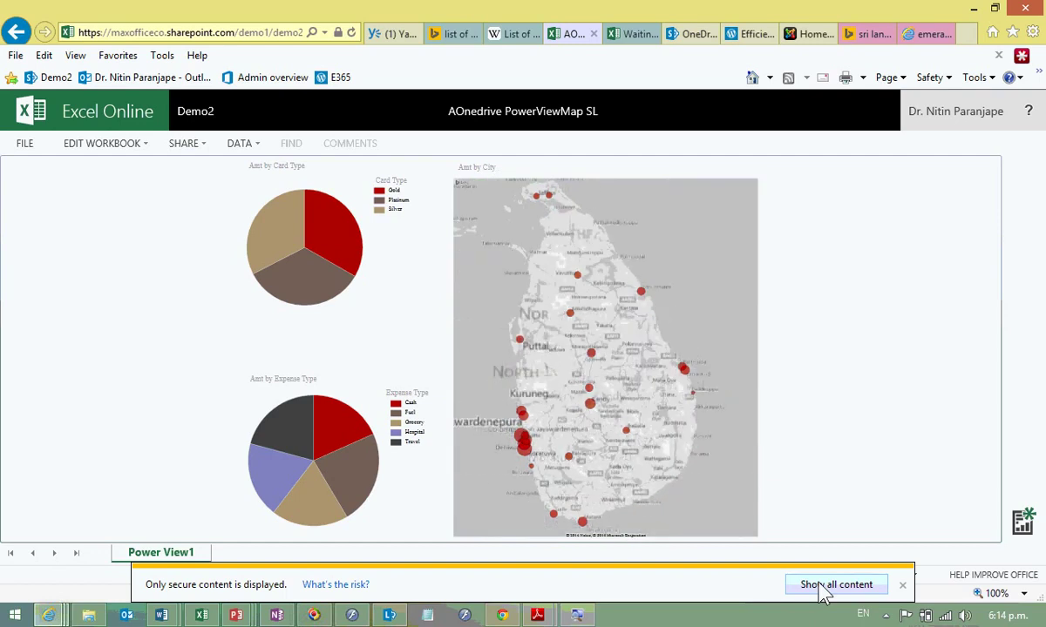
click(902, 585)
mouse_move(605, 357)
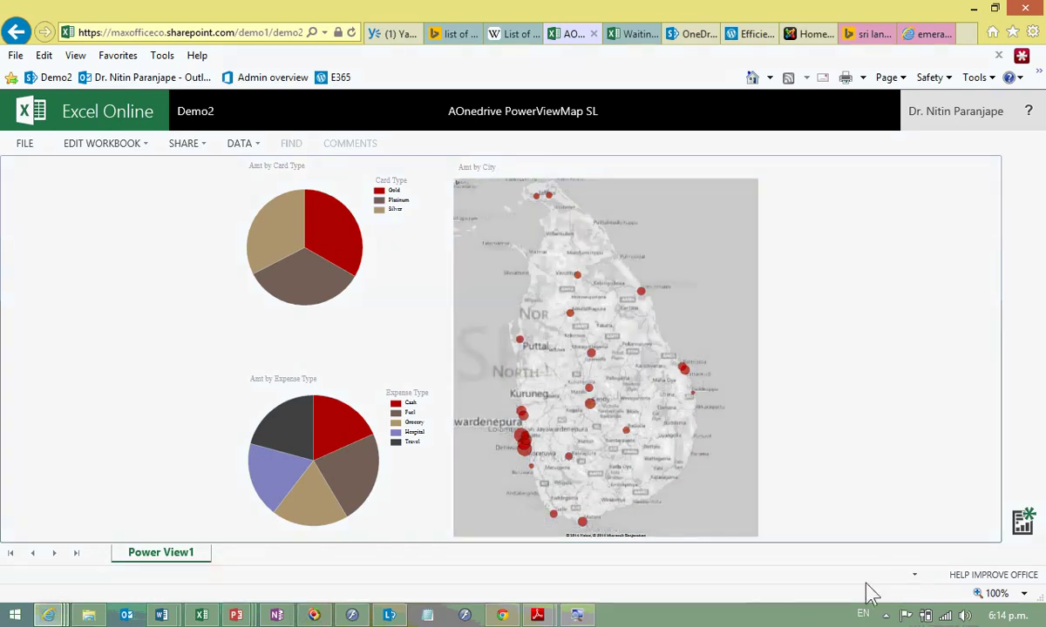
click(525, 448)
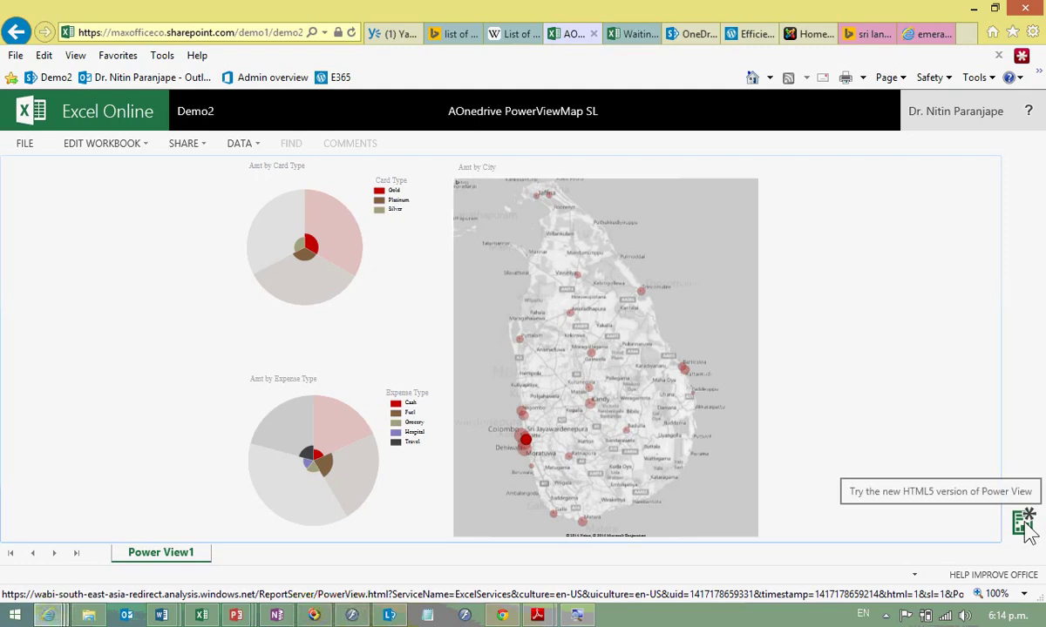
click(503, 615)
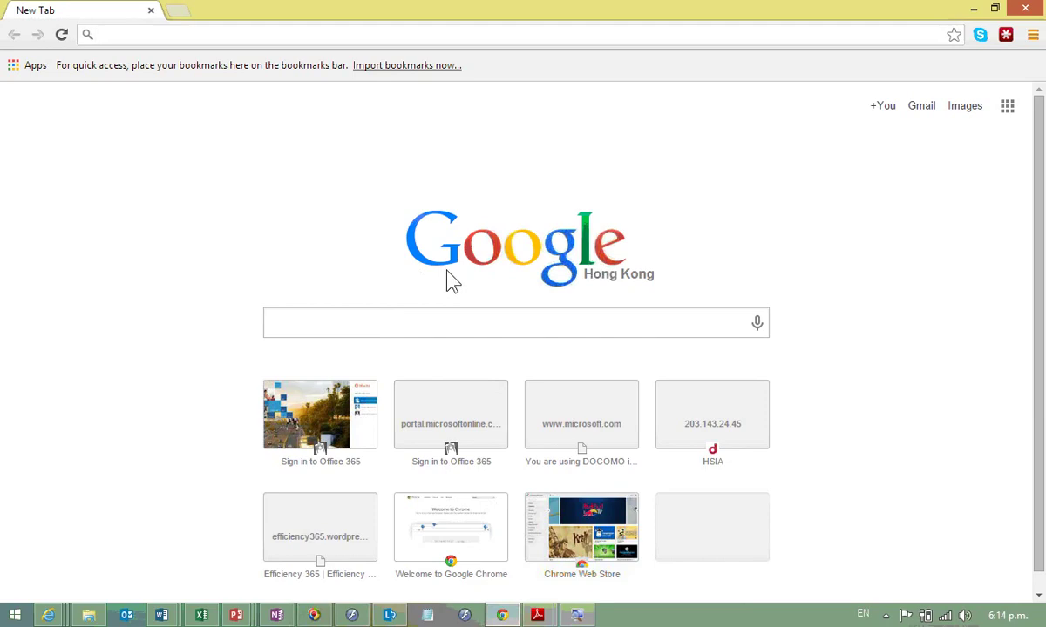
Step: Copy the workbook's Excel Online address from Internet Explorer and load it in Chrome's new tab
key(alt+Tab)
key(alt+d)
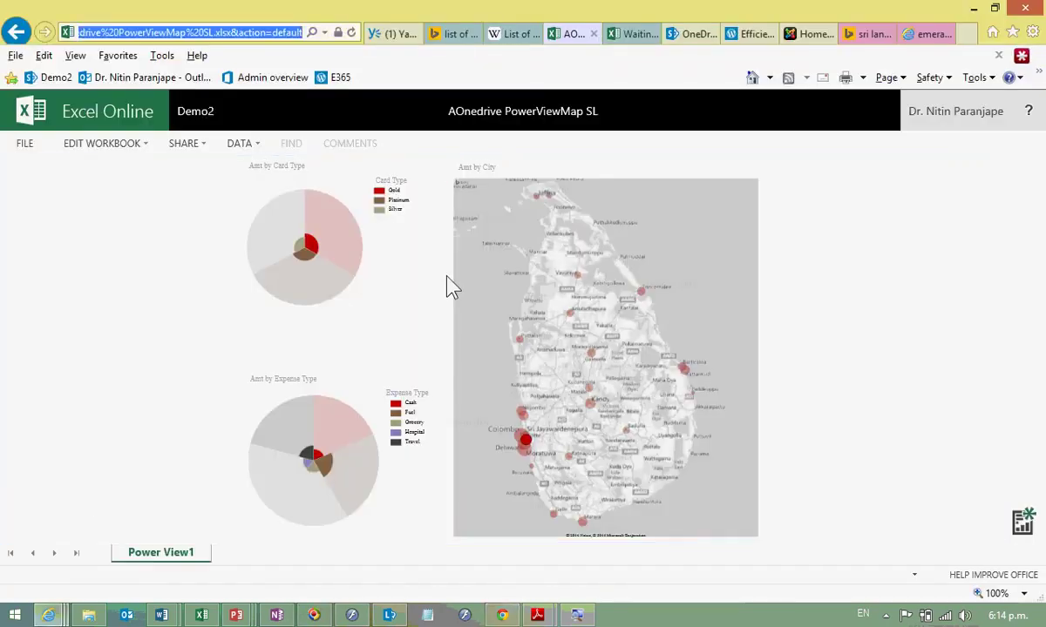
key(alt+Tab)
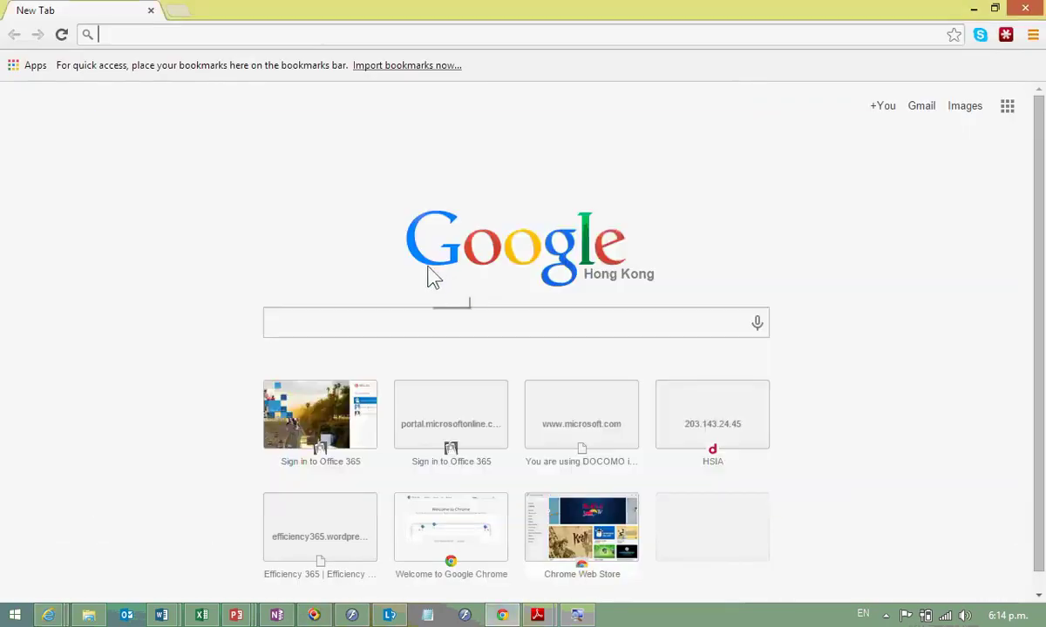
text(https://maxofficeco.sharepoint.com/demo1/demo2/_layouts/15/WopiFrame.aspx?sourcedoc={8242D104-137C-44B5-888C-762CAB1303AF}&file=AOnedrive%20PowerViewMap%20SL.xlsx&action=default)
key(Return)
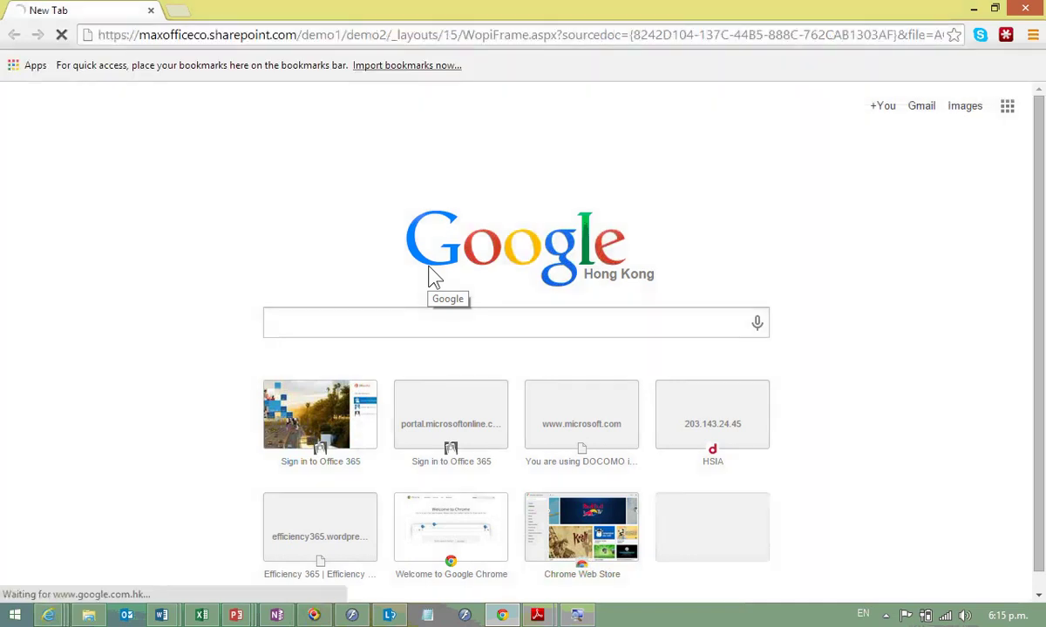
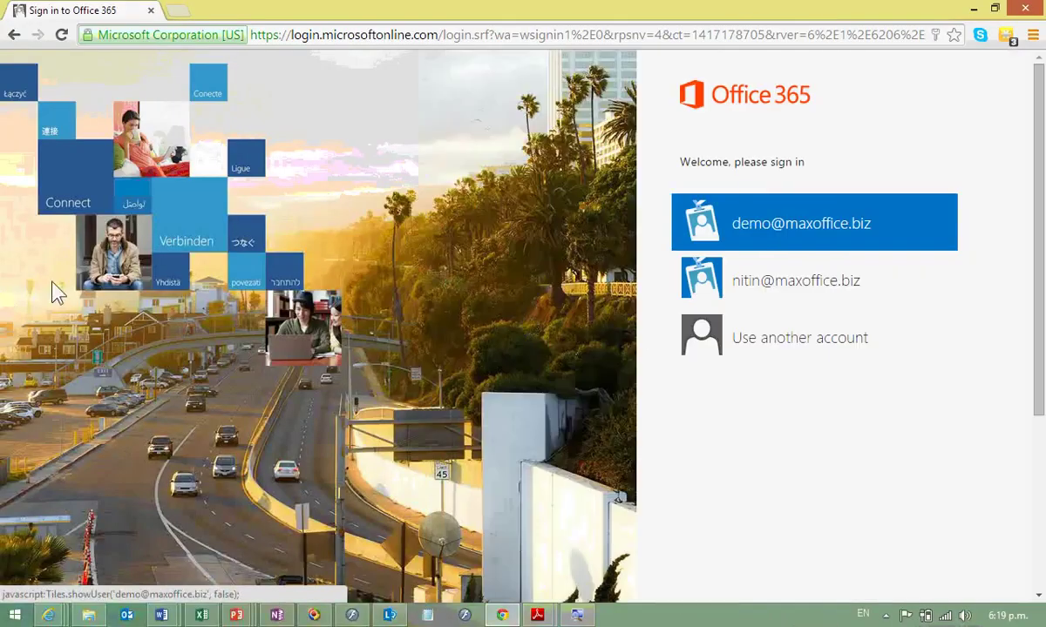
Step: Close Sri Lanka cities data.xlsx without saving, then relaunch Excel from the taskbar
key(alt+Tab)
key(alt+Tab)
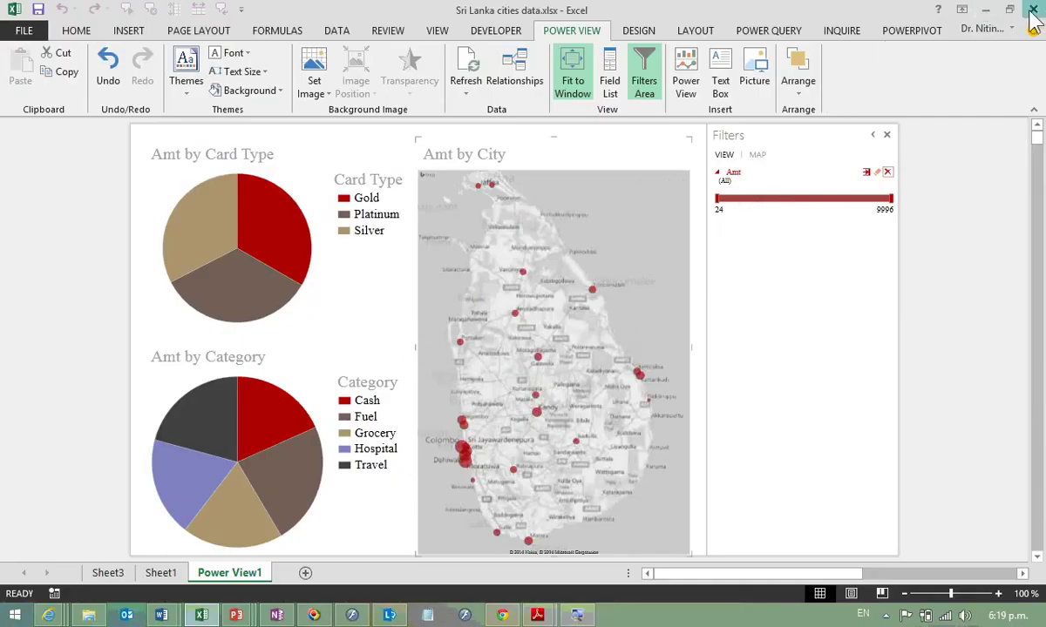
click(1033, 10)
click(531, 346)
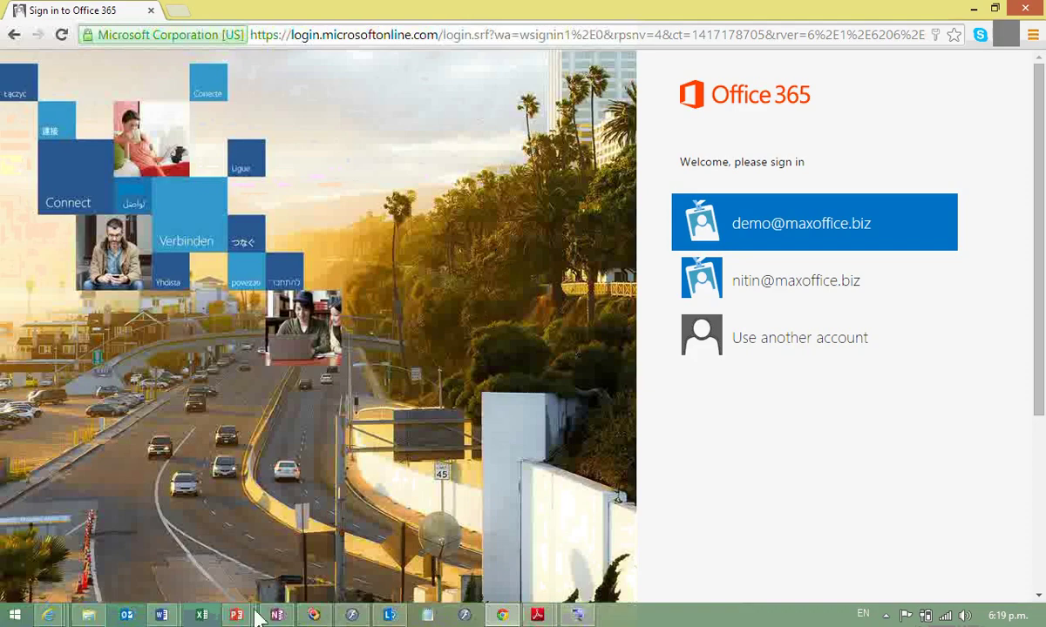
click(201, 616)
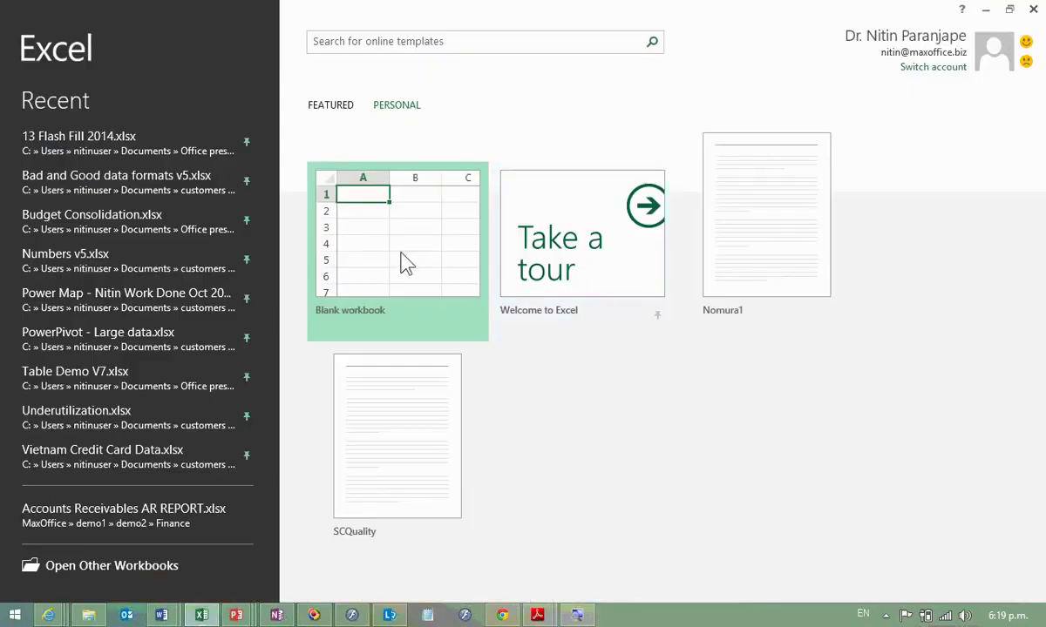
Step: Start a blank workbook, then reopen Sri Lanka cities data.xlsx from the recent files
click(406, 263)
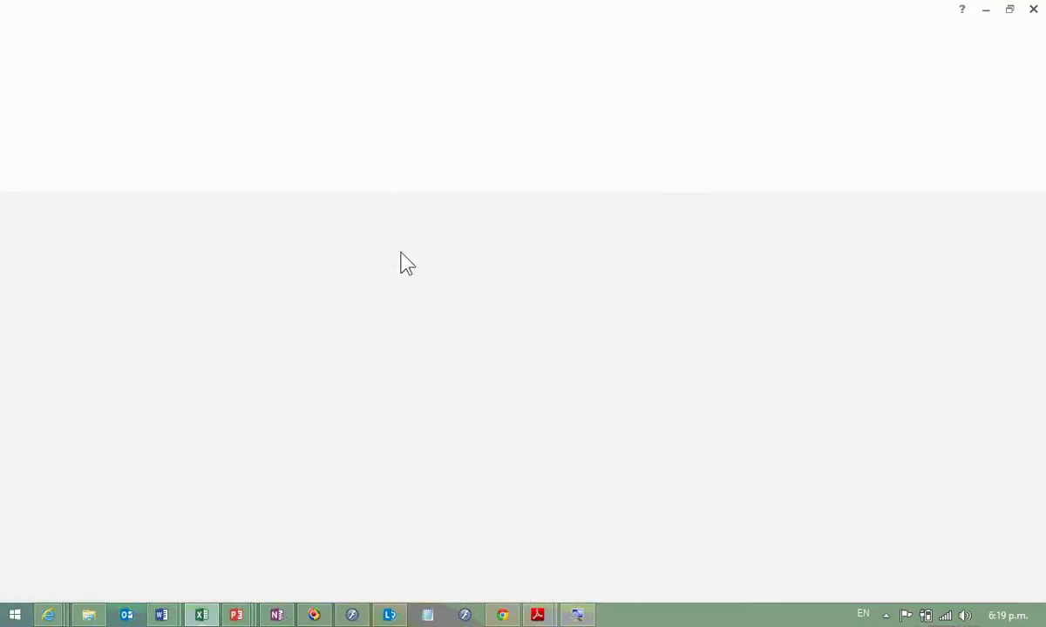
key(ctrl+o)
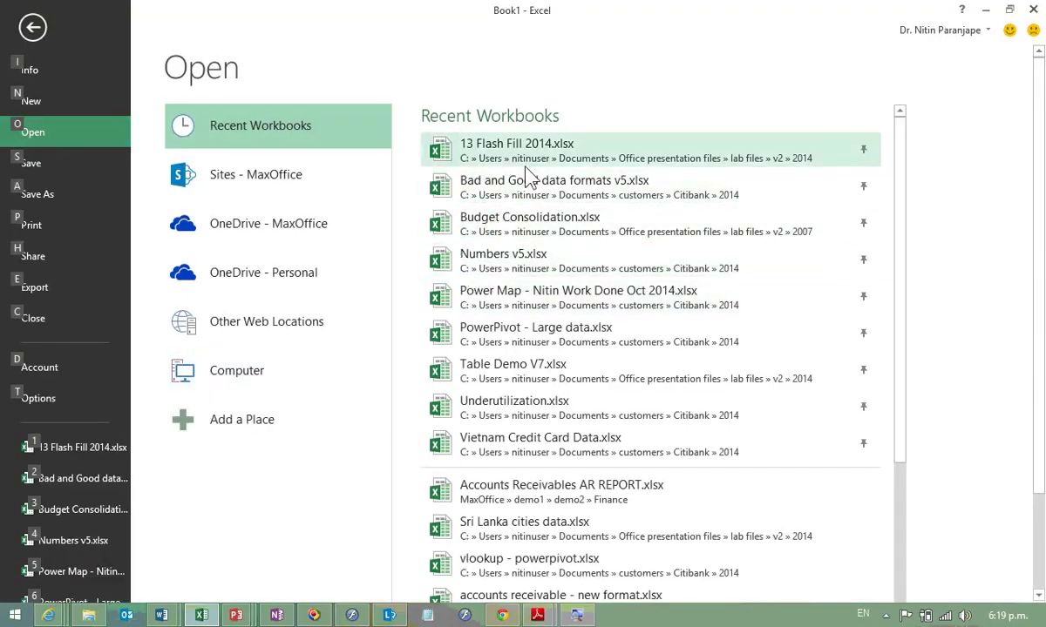
key(Escape)
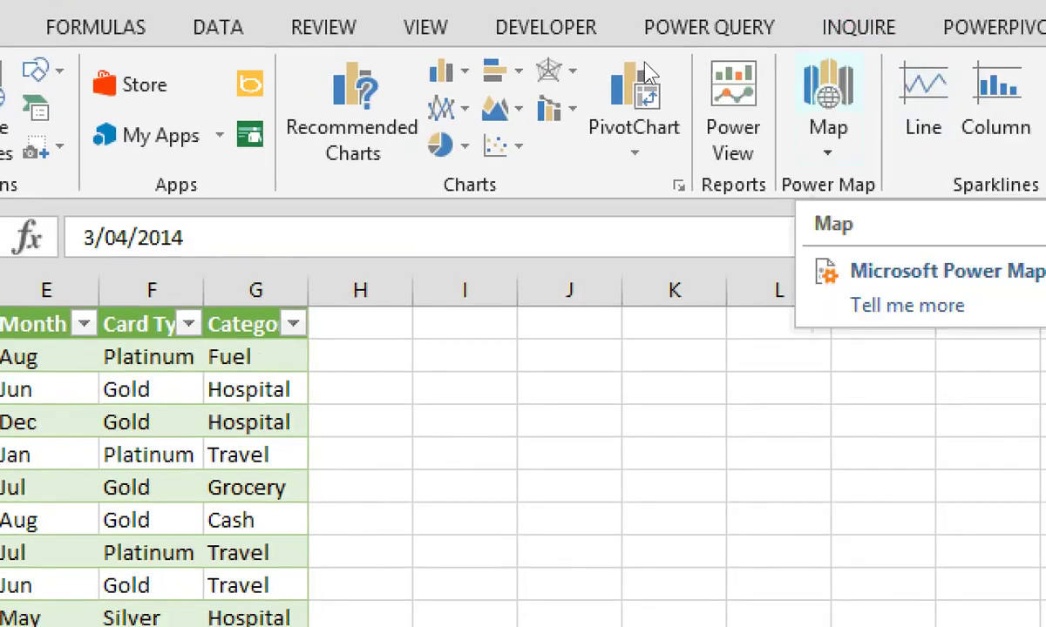
Step: Launch Power Map from Insert > Map so Tour 1 plots City locations over Sri Lanka
click(828, 91)
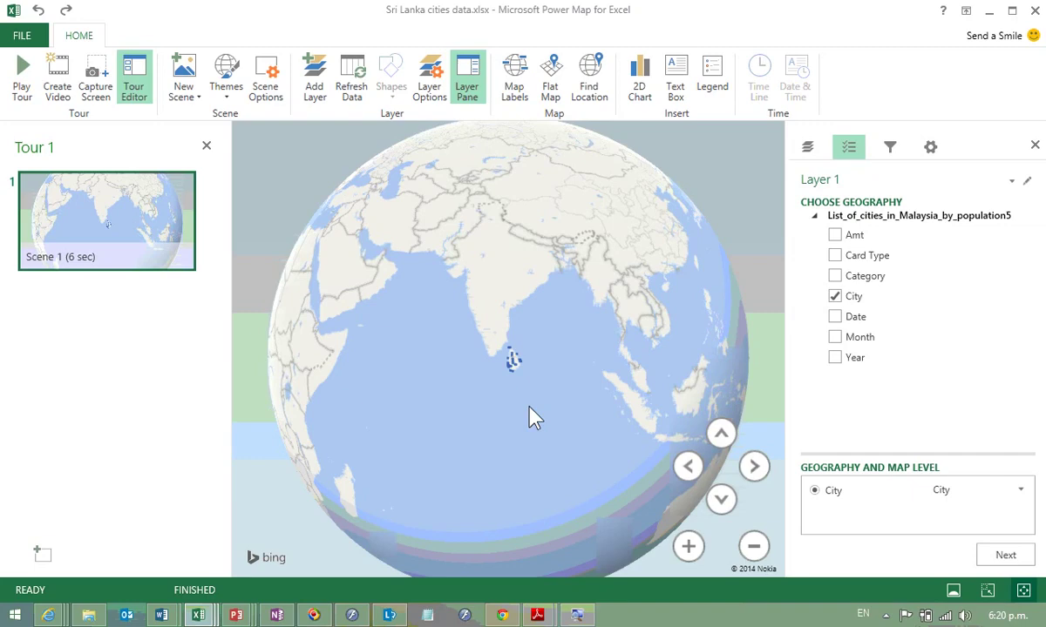
Step: Zoom the globe onto Sri Lanka and turn on Map Labels for city names and roads
drag(529, 416, 271, 350)
drag(394, 331, 579, 297)
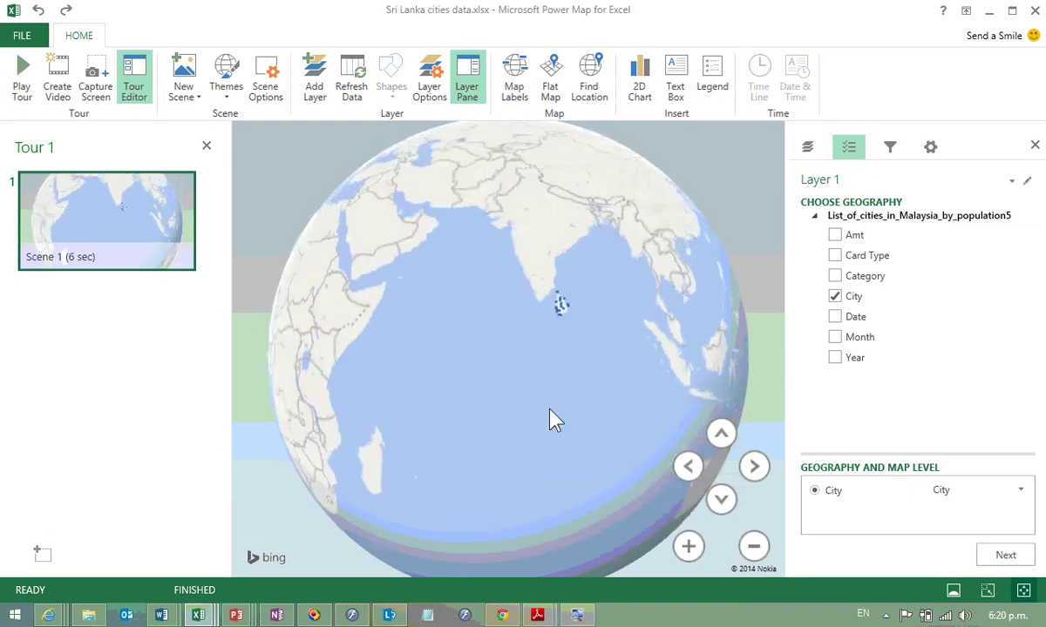
drag(549, 410, 529, 445)
scroll(502, 450, up, 5)
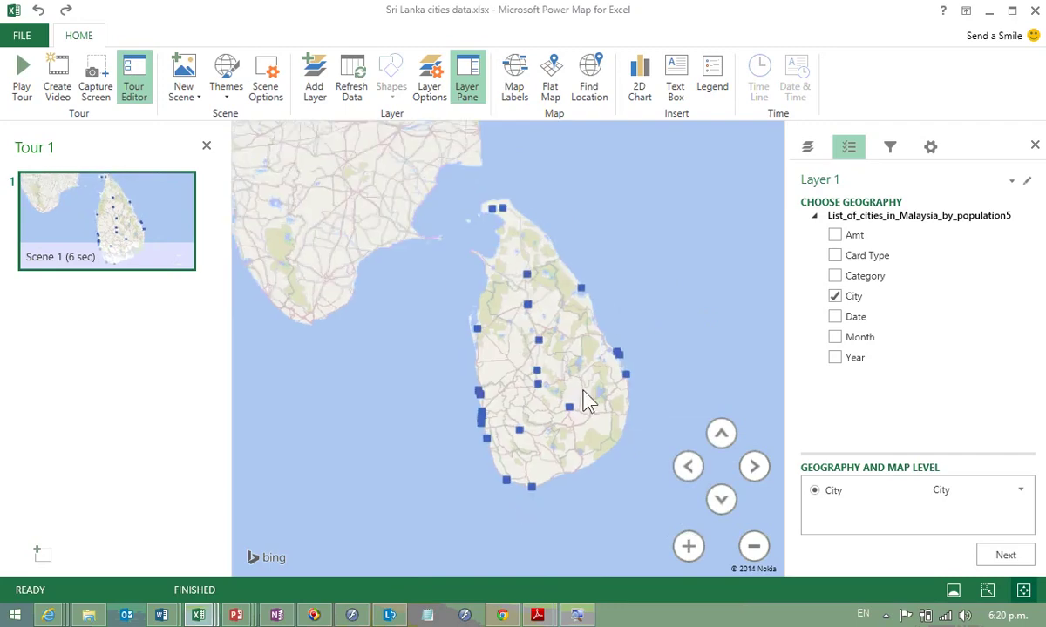
scroll(575, 392, up, 3)
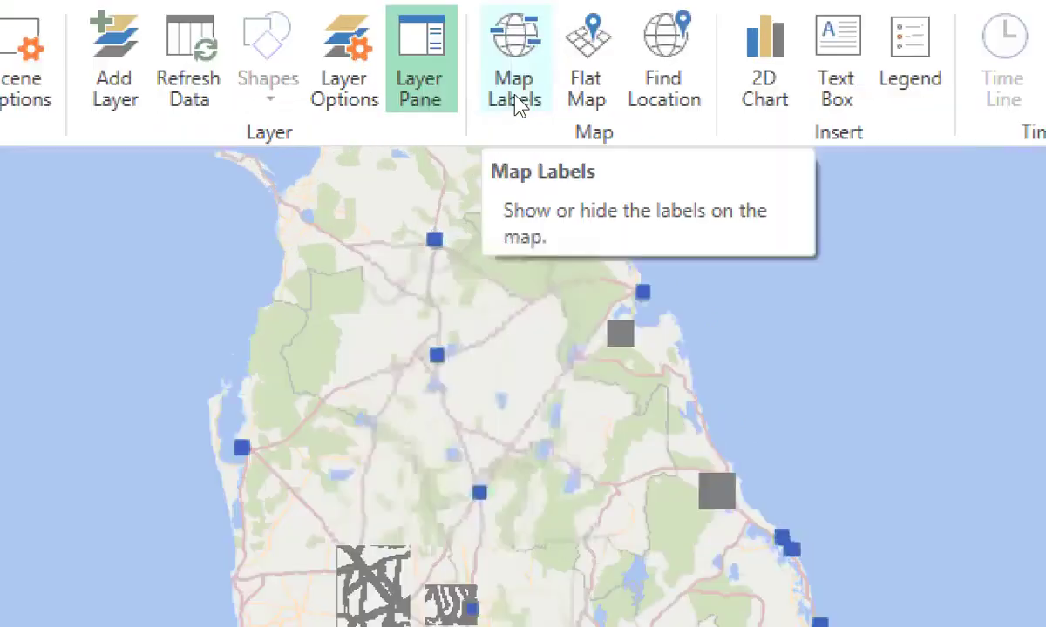
click(516, 101)
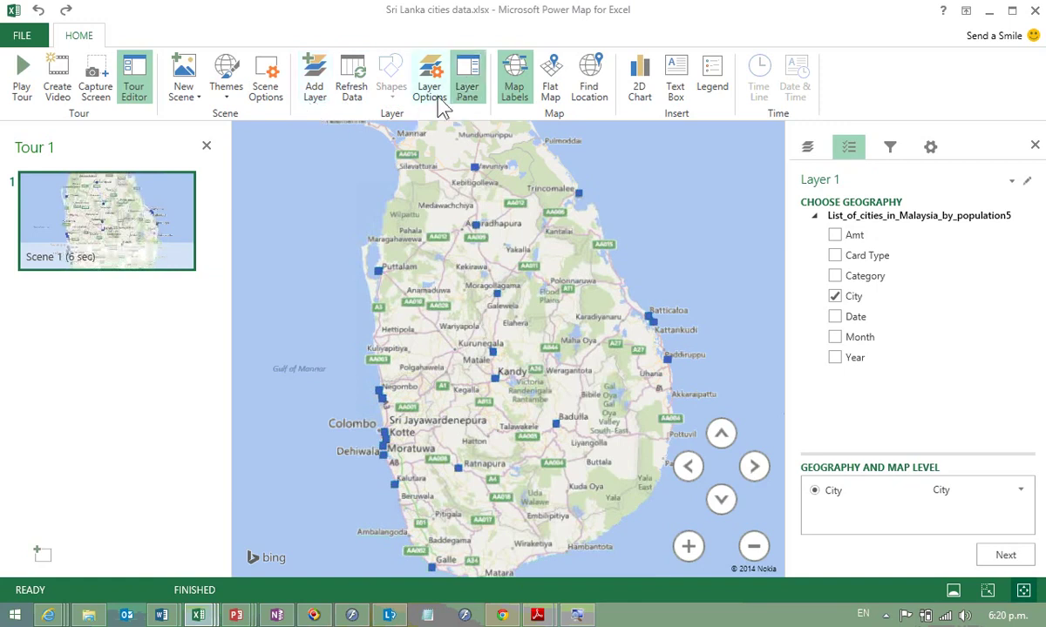
Step: Apply the Aerial Color theme and zoom in toward the city point near Katunayake
click(227, 77)
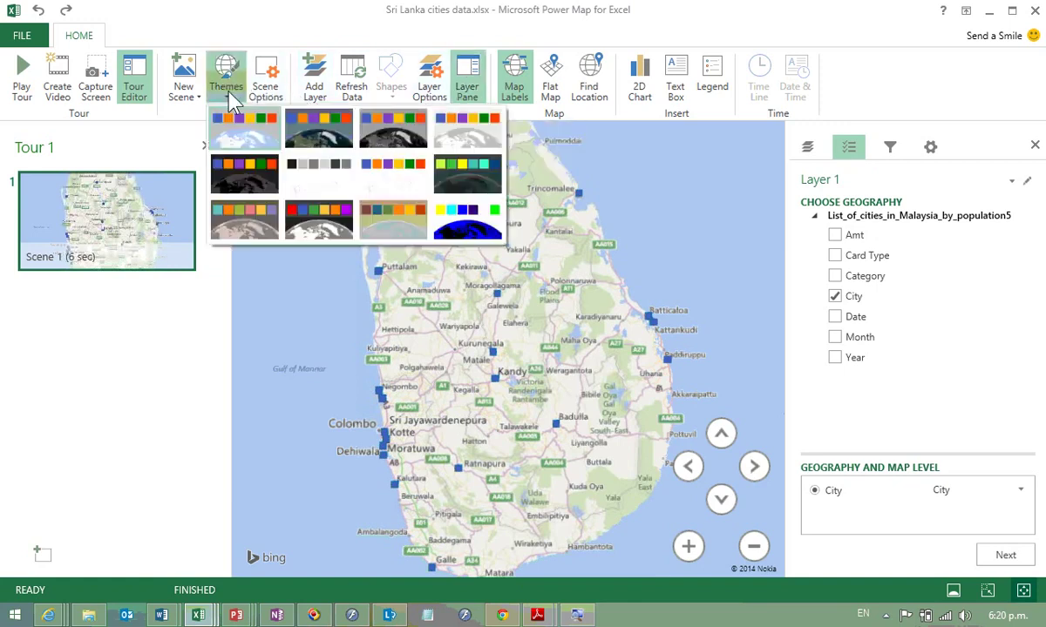
click(314, 133)
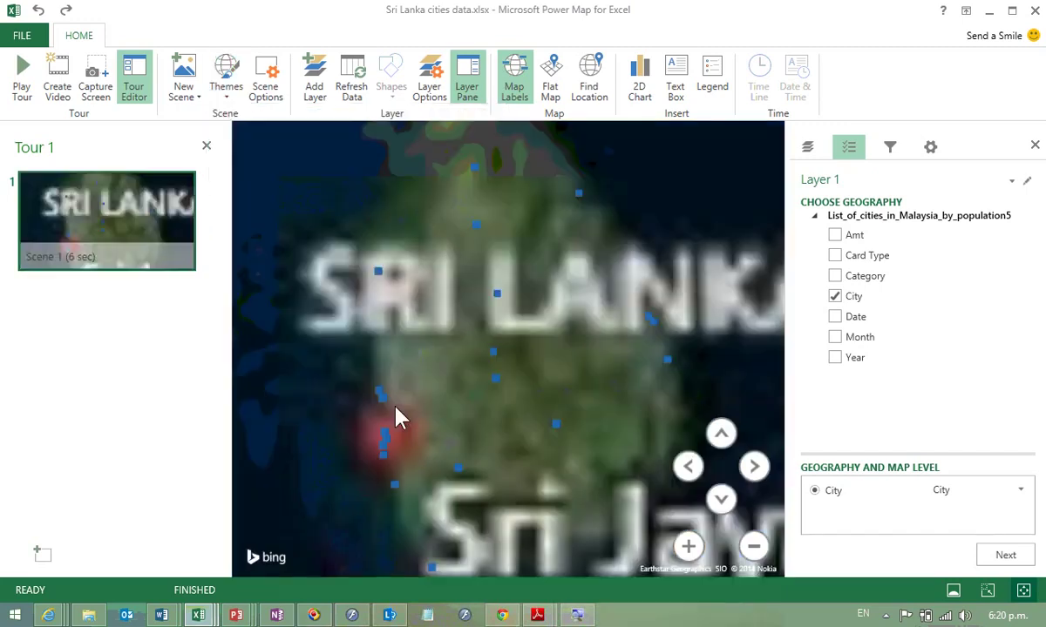
scroll(397, 415, up, 5)
scroll(395, 407, up, 2)
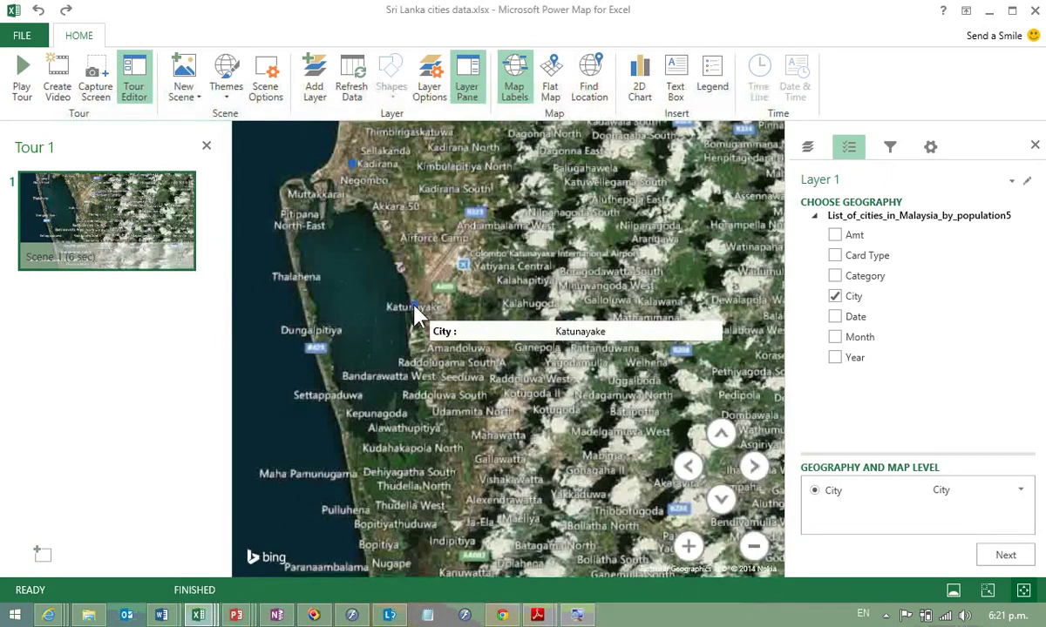
Step: Set Amt (Sum) as the column height for each city in the layer
click(1004, 556)
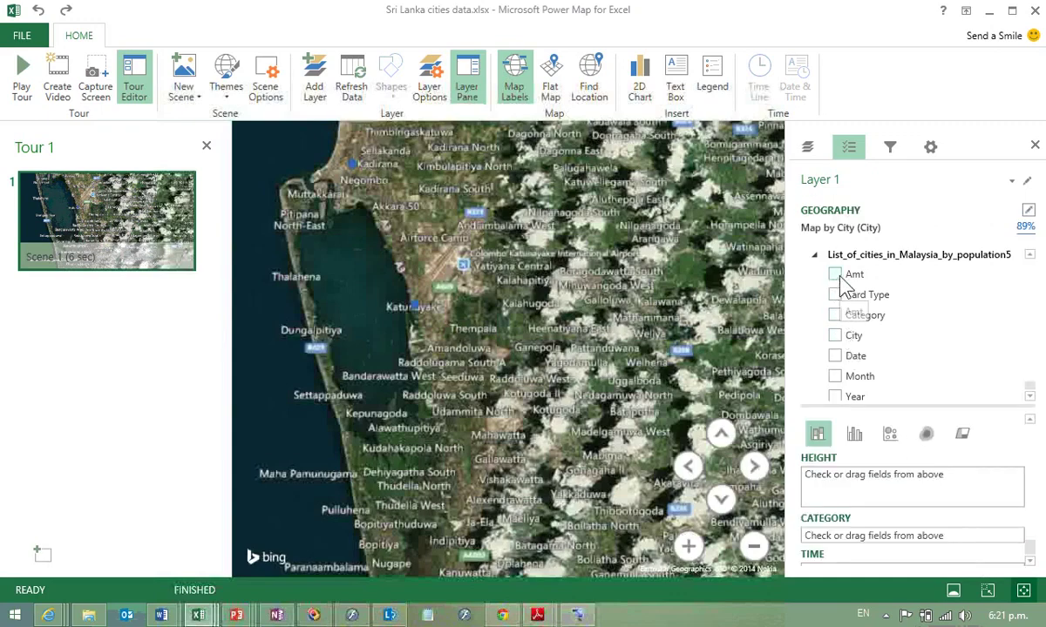
scroll(580, 301, down, 3)
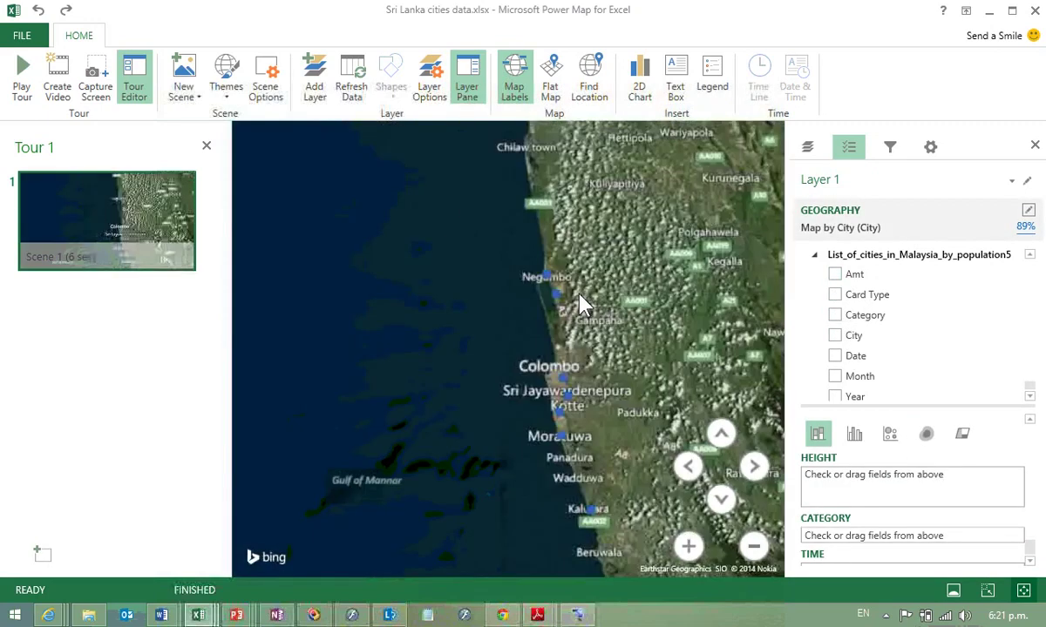
scroll(582, 303, down, 2)
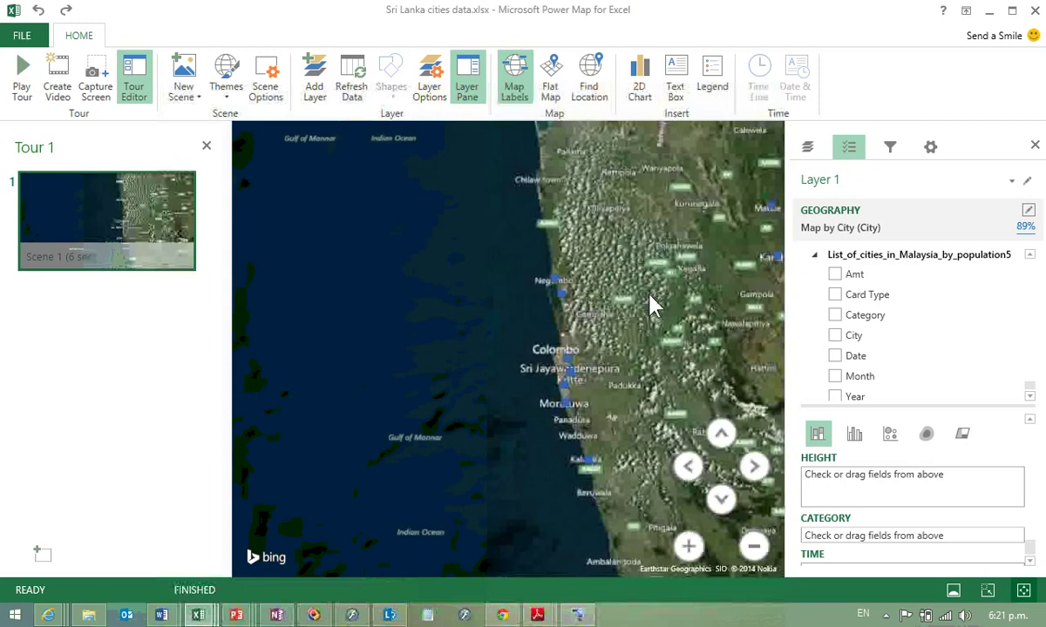
scroll(483, 392, down, 3)
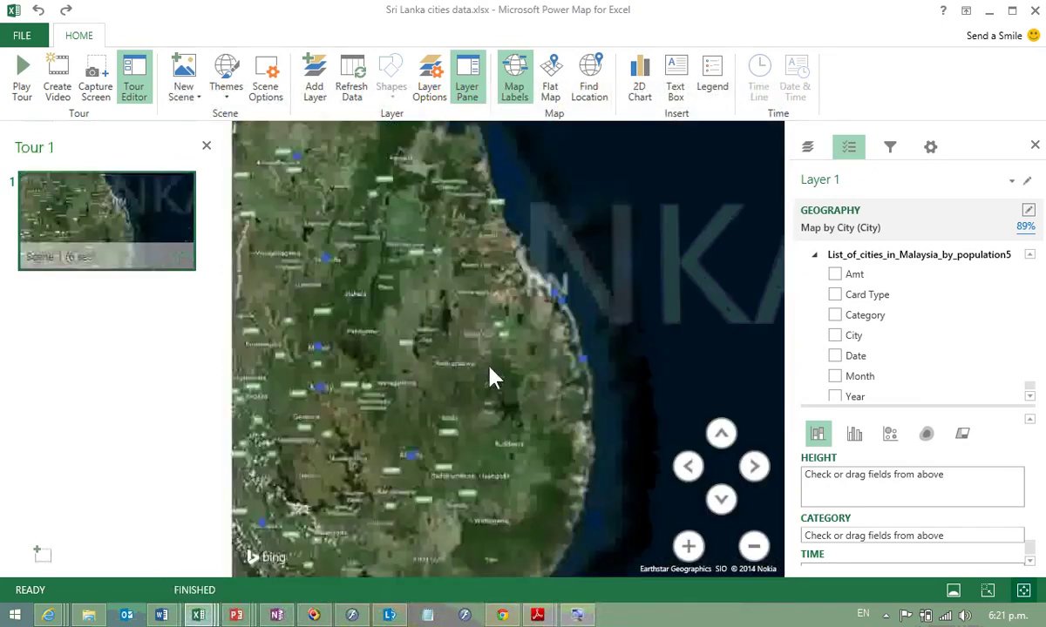
scroll(497, 375, up, 2)
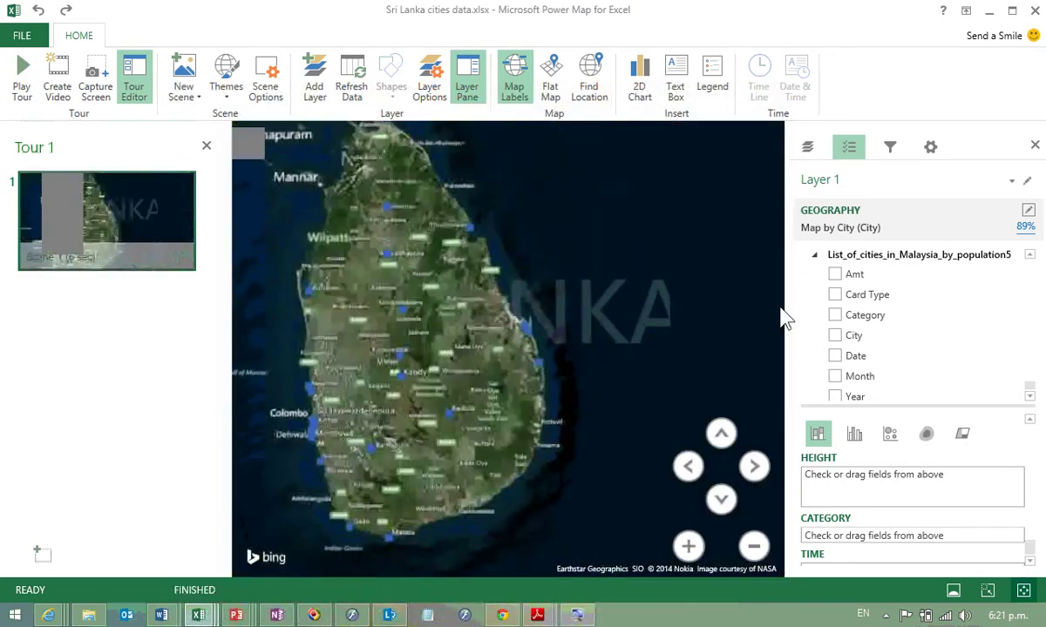
click(835, 275)
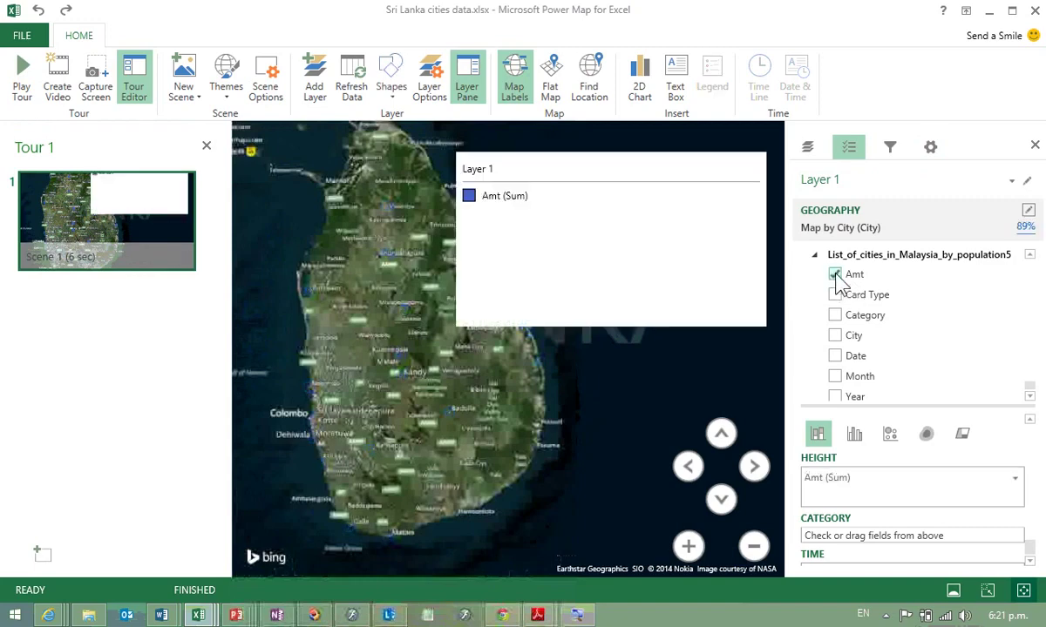
Step: Close the Layer 1 legend and hide the Tour Editor to widen the map view
click(756, 141)
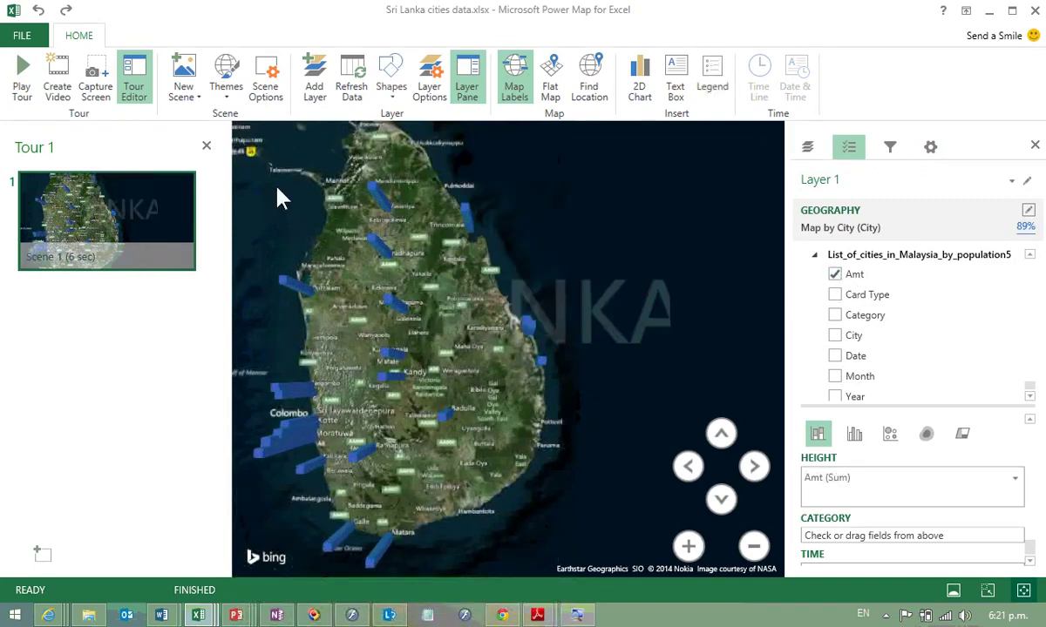
click(204, 146)
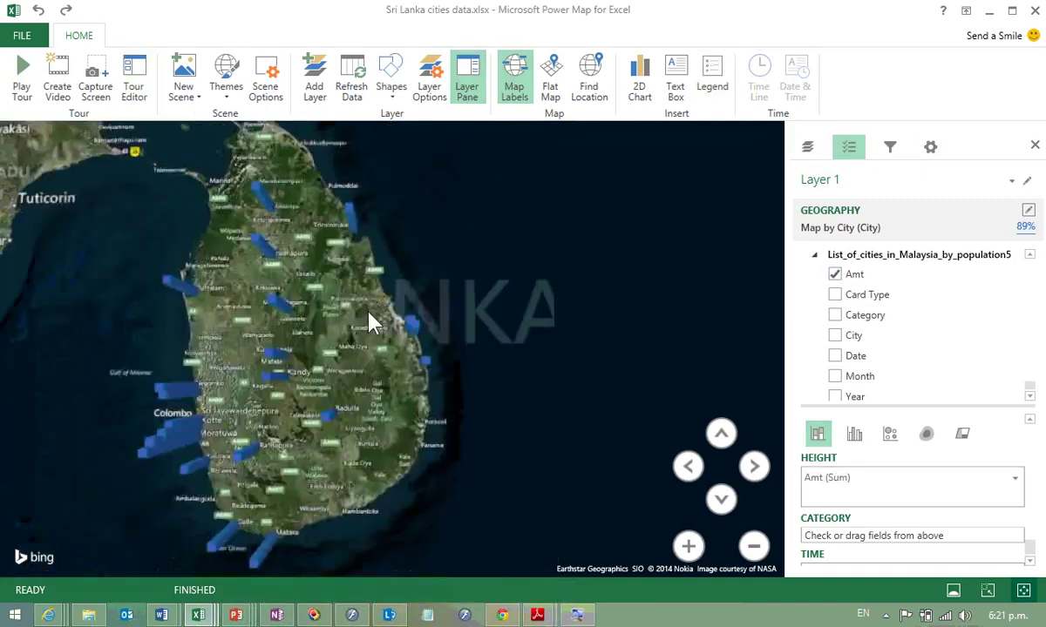
mouse_move(396, 331)
mouse_down()
mouse_move(448, 330)
mouse_move(577, 359)
mouse_up()
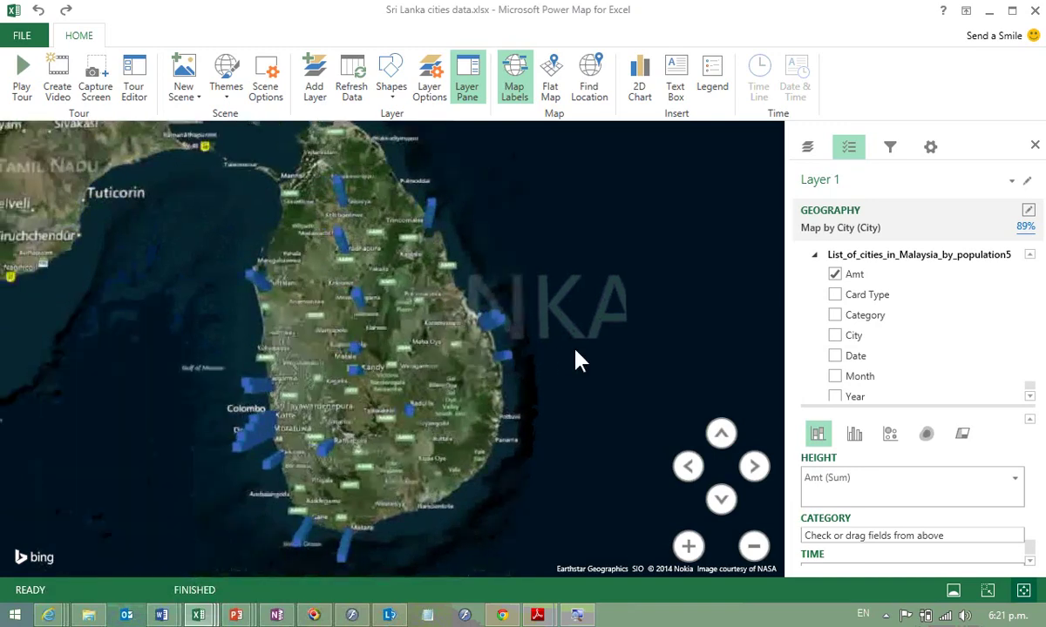
Step: Change Layer 1's column colour to bright yellow in the layer options
click(930, 147)
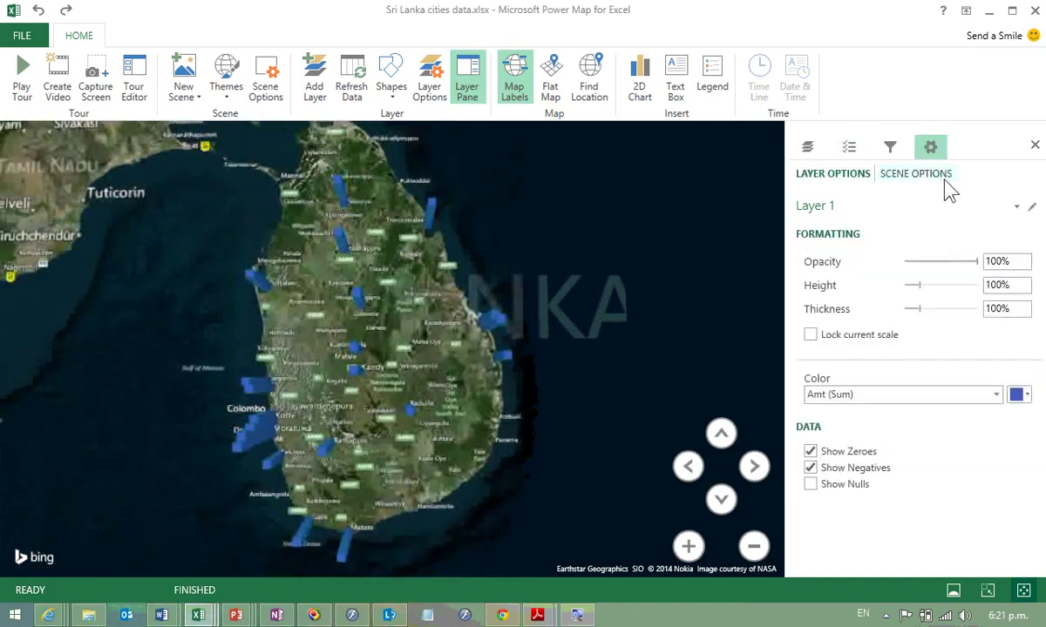
click(1026, 396)
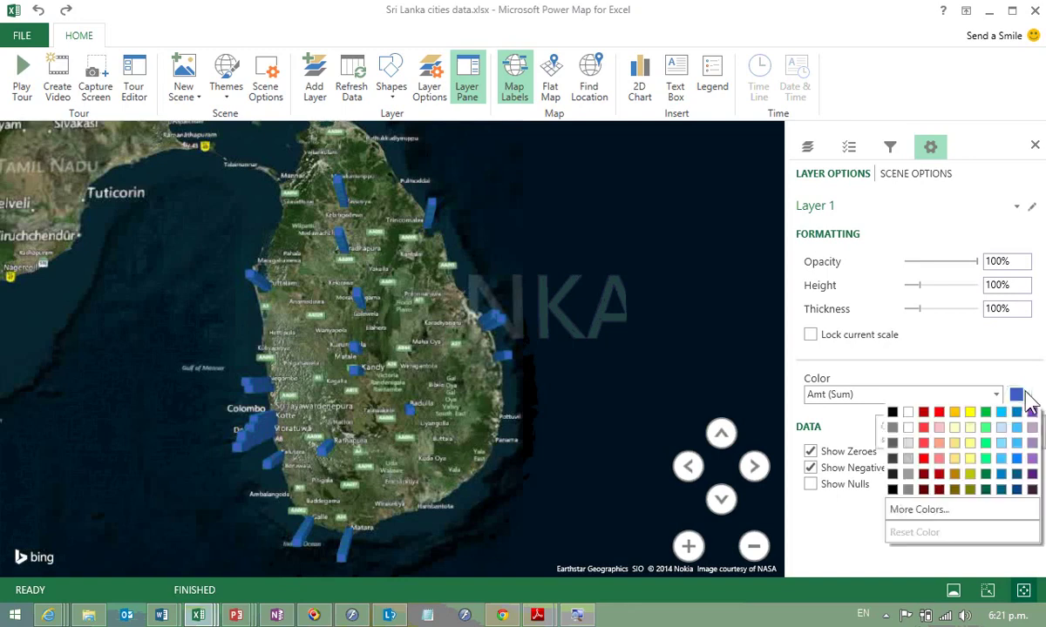
click(969, 413)
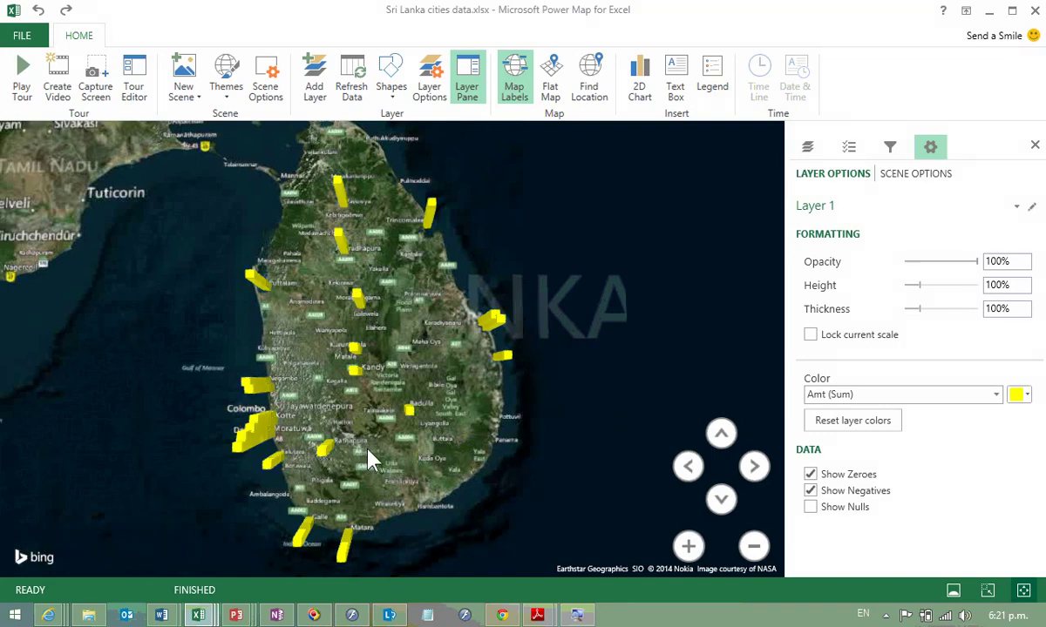
Step: Tilt the map to a low 3D angle and pan along the west coast near Colombo
click(721, 499)
click(721, 500)
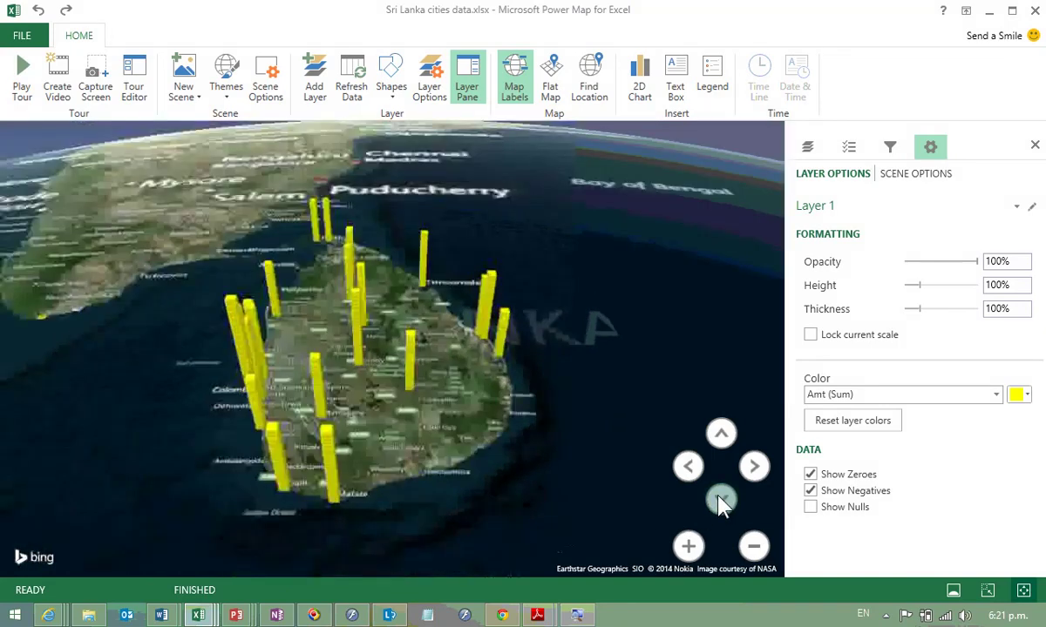
click(721, 499)
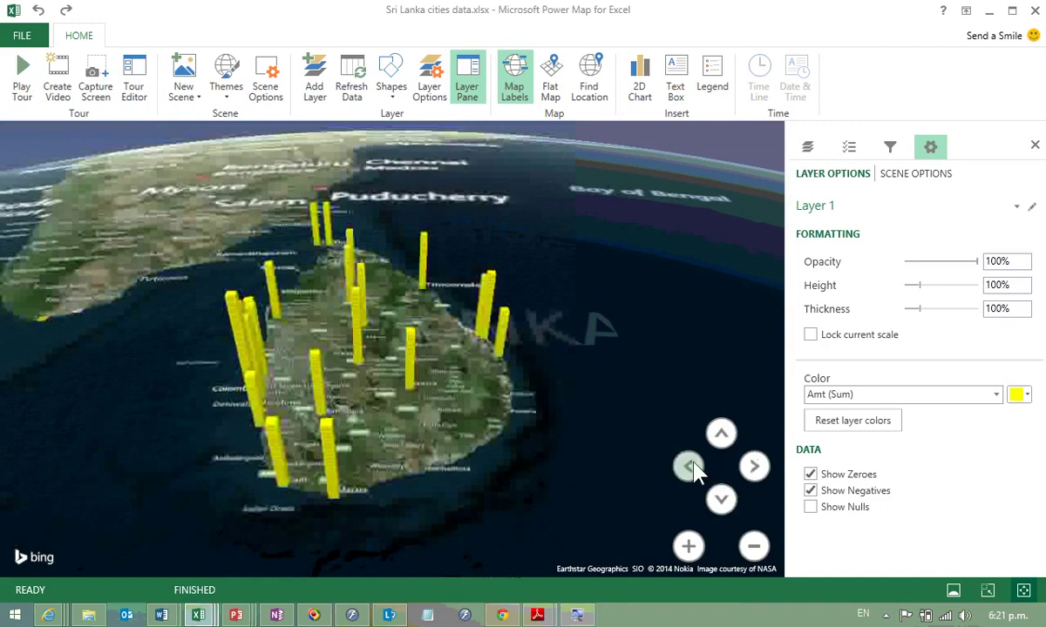
click(689, 468)
scroll(466, 412, up, 2)
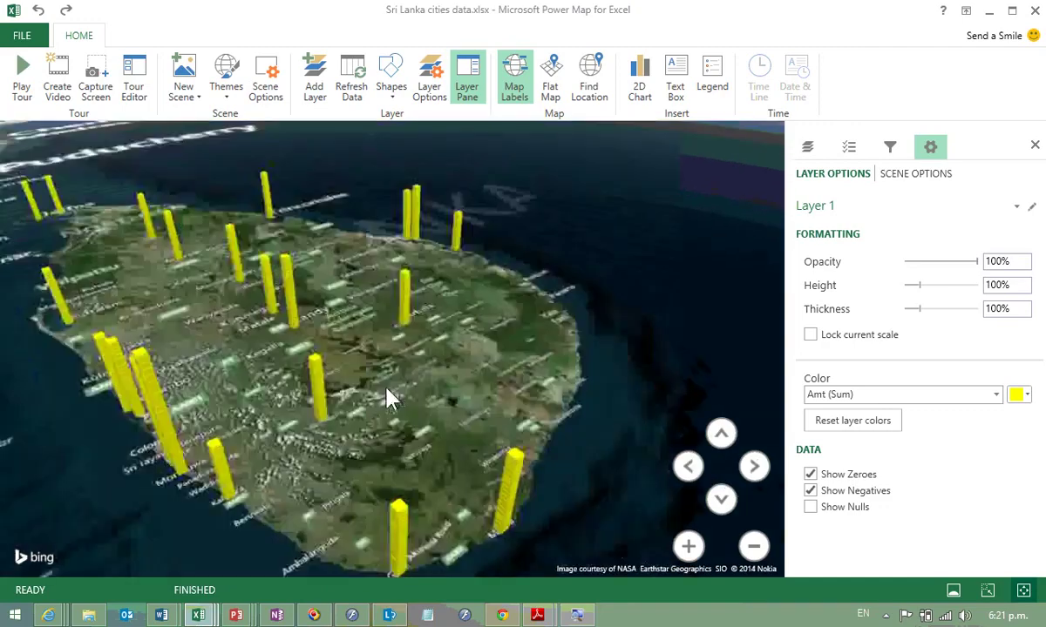
scroll(388, 396, up, 3)
drag(415, 350, 600, 280)
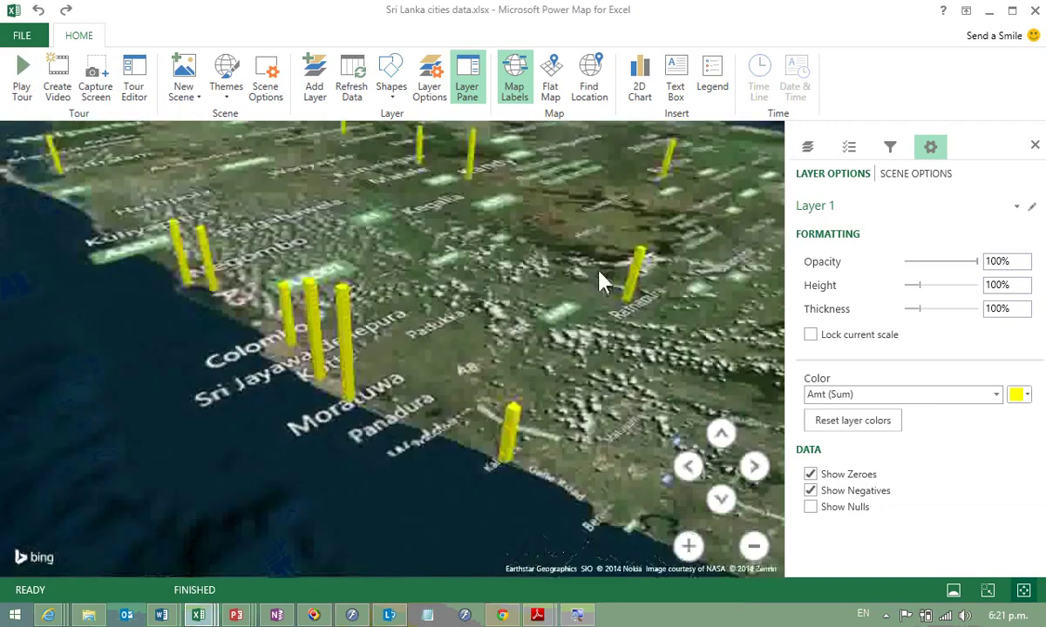
scroll(599, 281, down, 5)
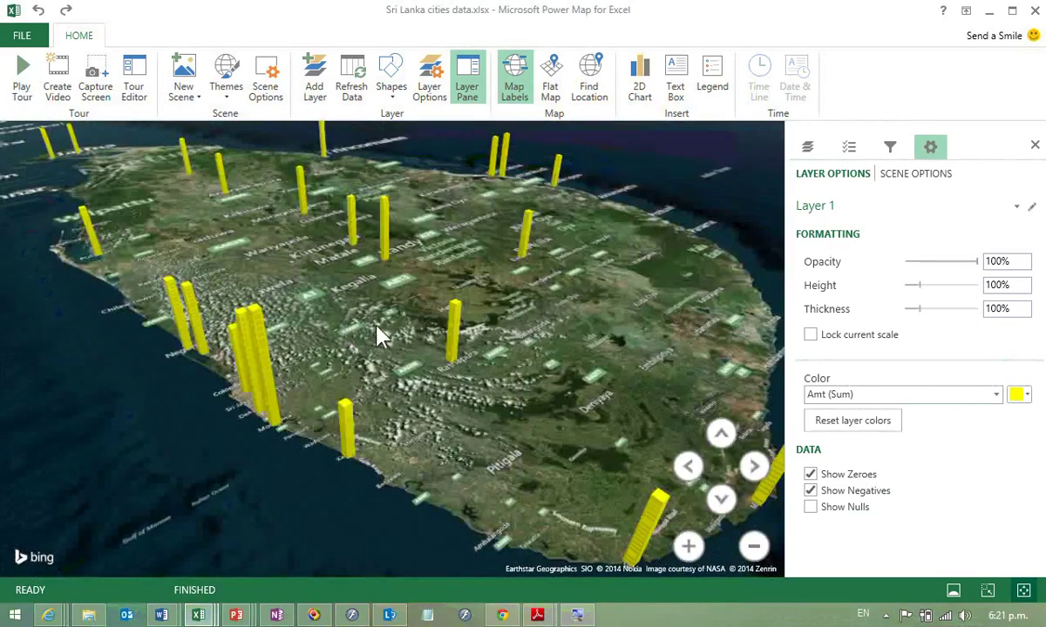
Step: Add Card Type as category, then switch from clustered columns to pie charts per city
click(849, 149)
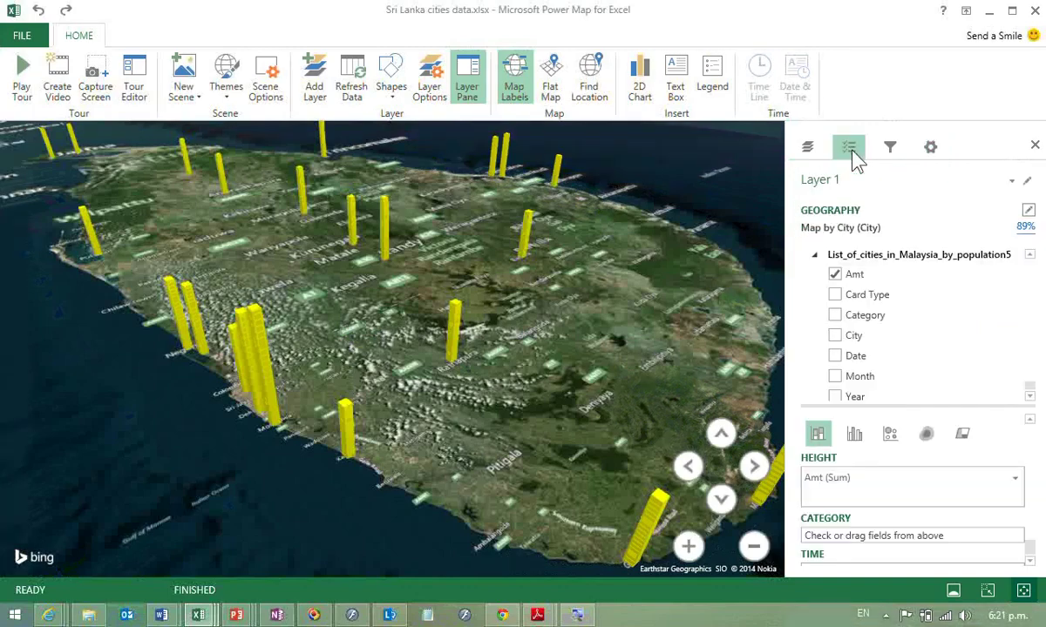
click(835, 295)
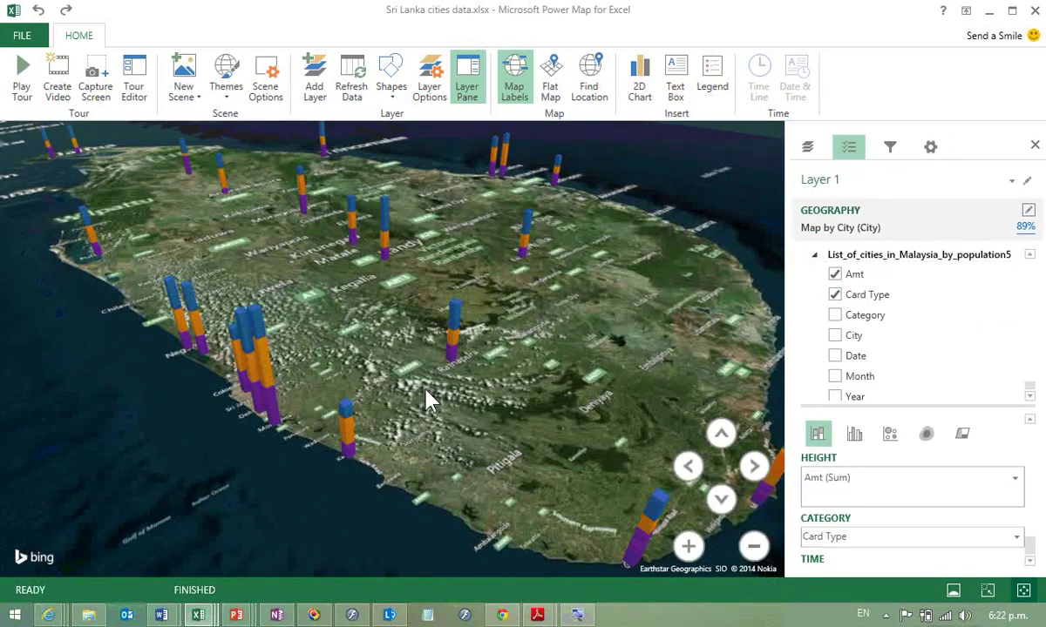
click(854, 440)
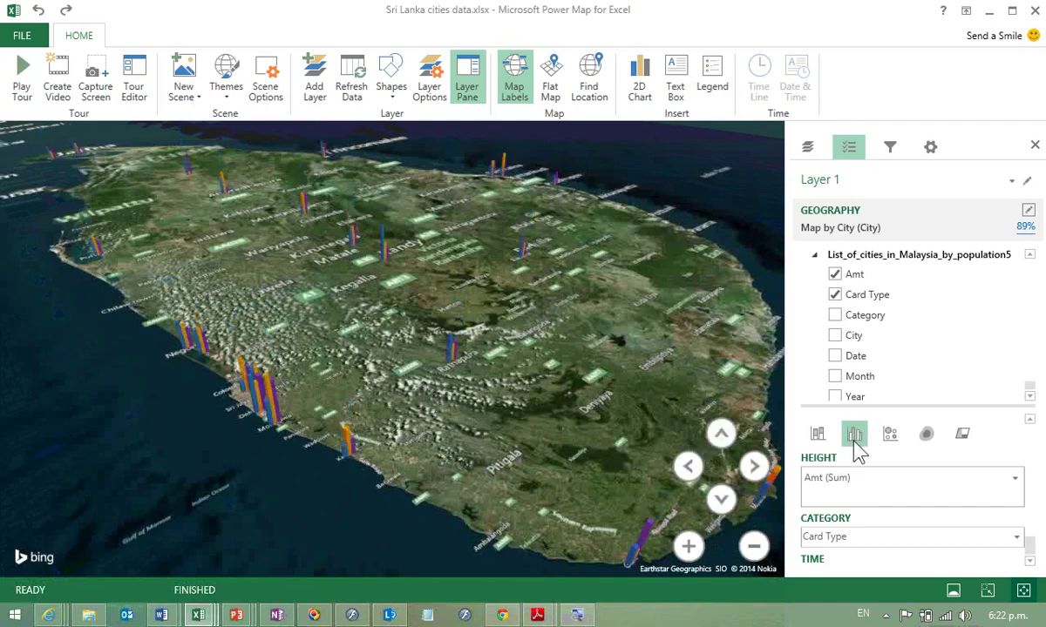
click(889, 436)
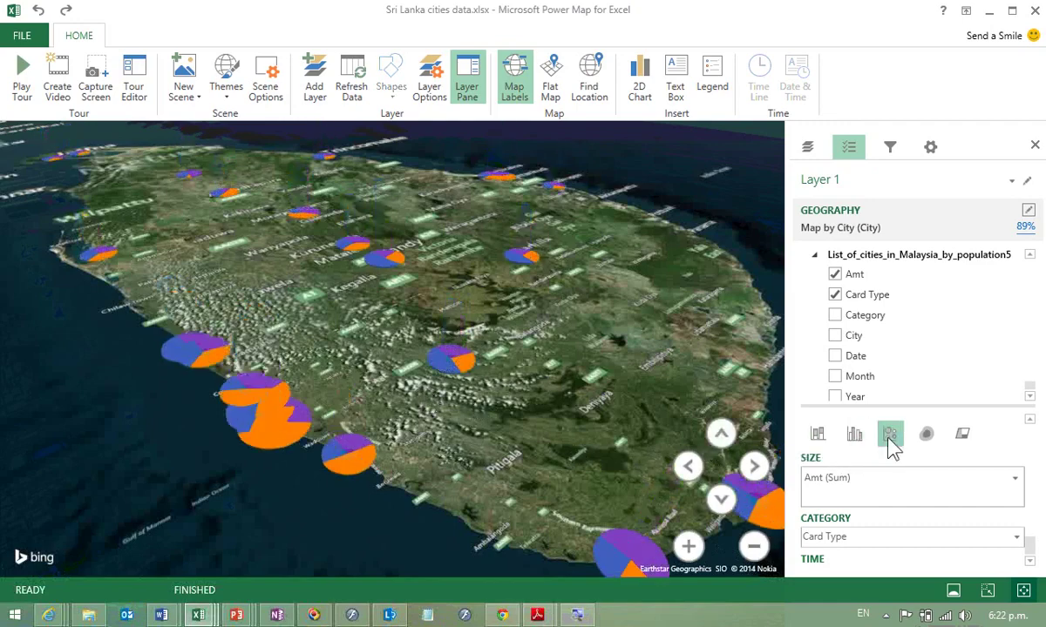
Step: Preview Amt as a heat map, revert to yellow Amt columns, and rotate around the island
click(926, 436)
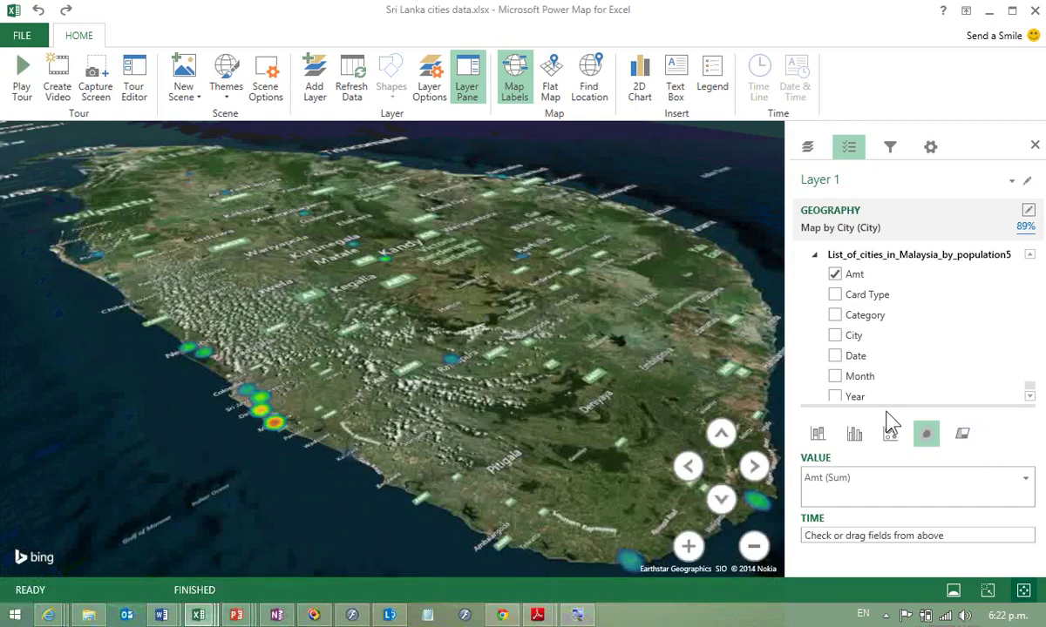
click(816, 435)
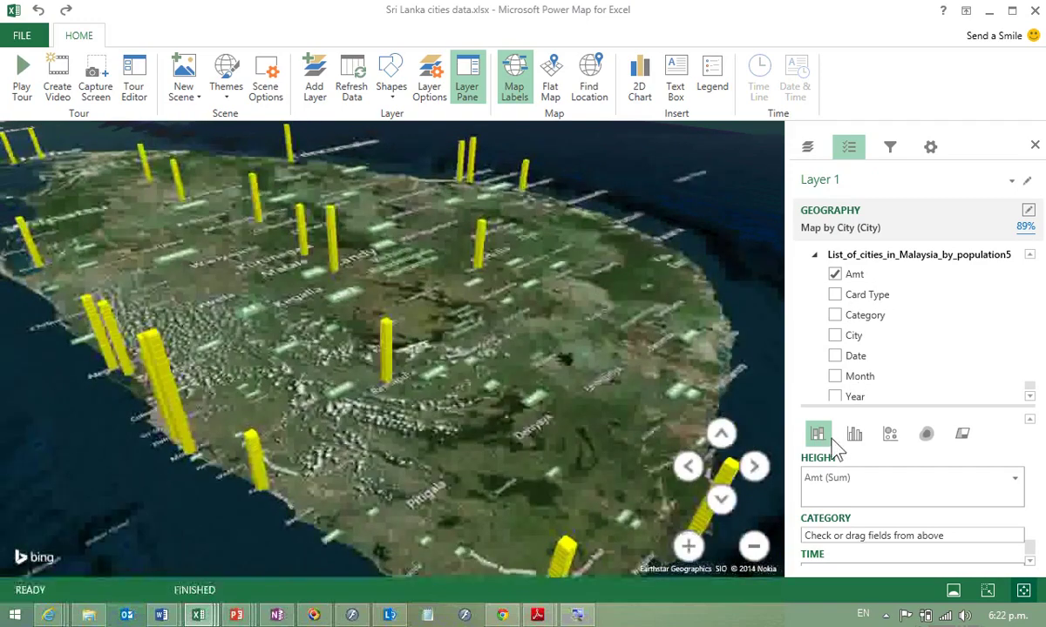
click(689, 467)
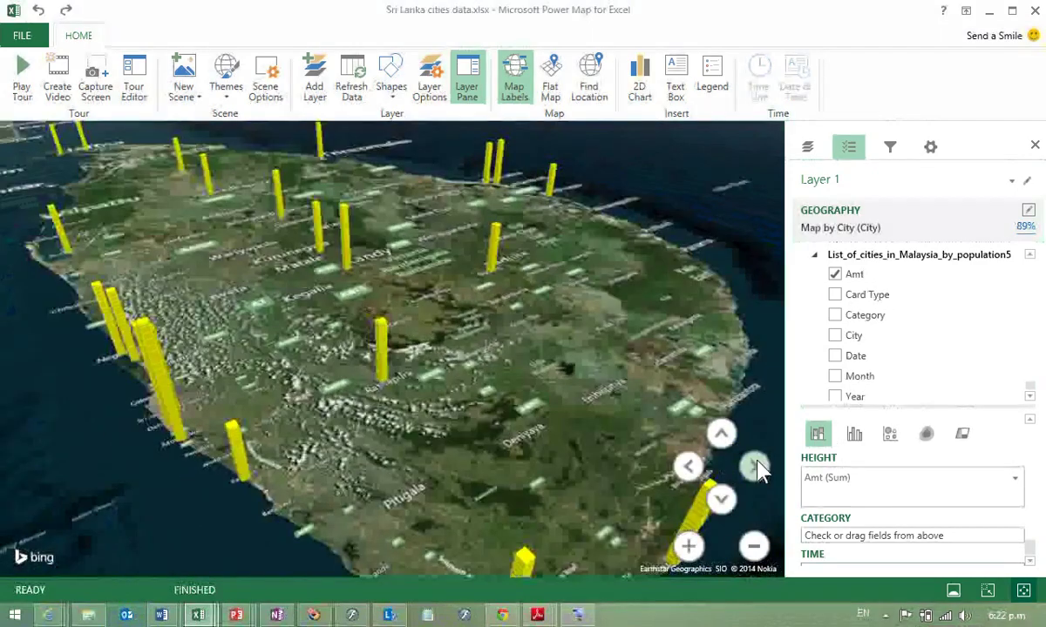
click(755, 468)
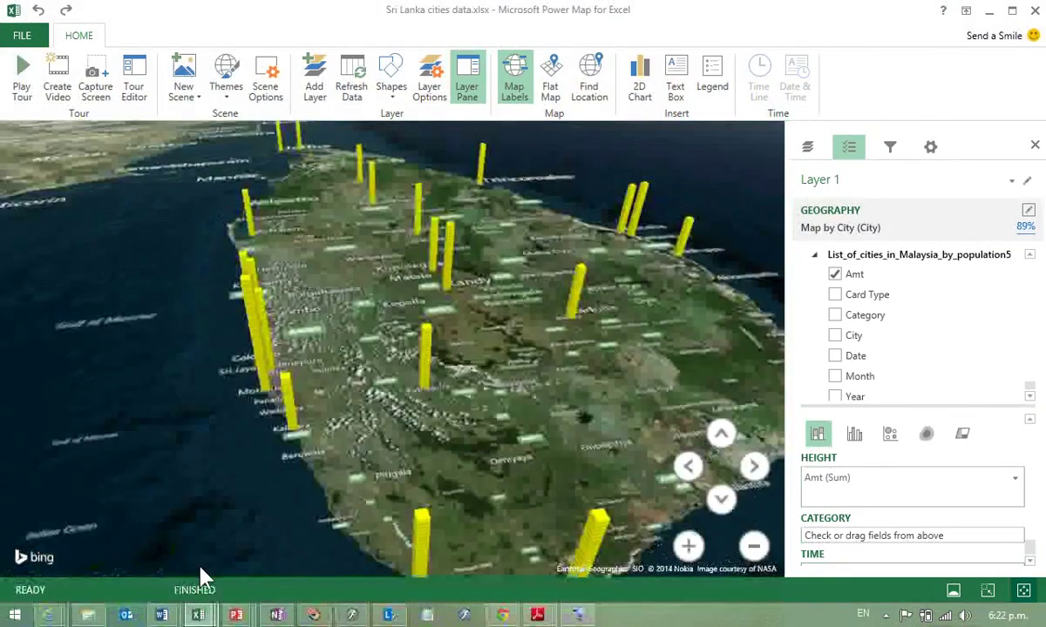
mouse_move(198, 615)
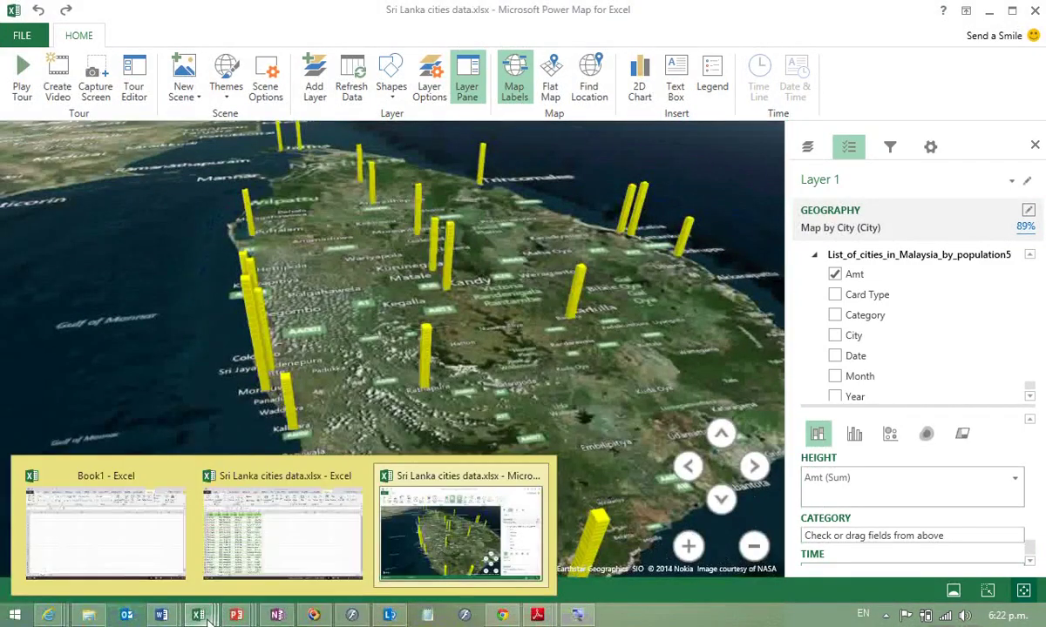
Step: Widen the Date column and sort the table oldest first, from 2-Sep-13 to 2-Sep-14
click(209, 554)
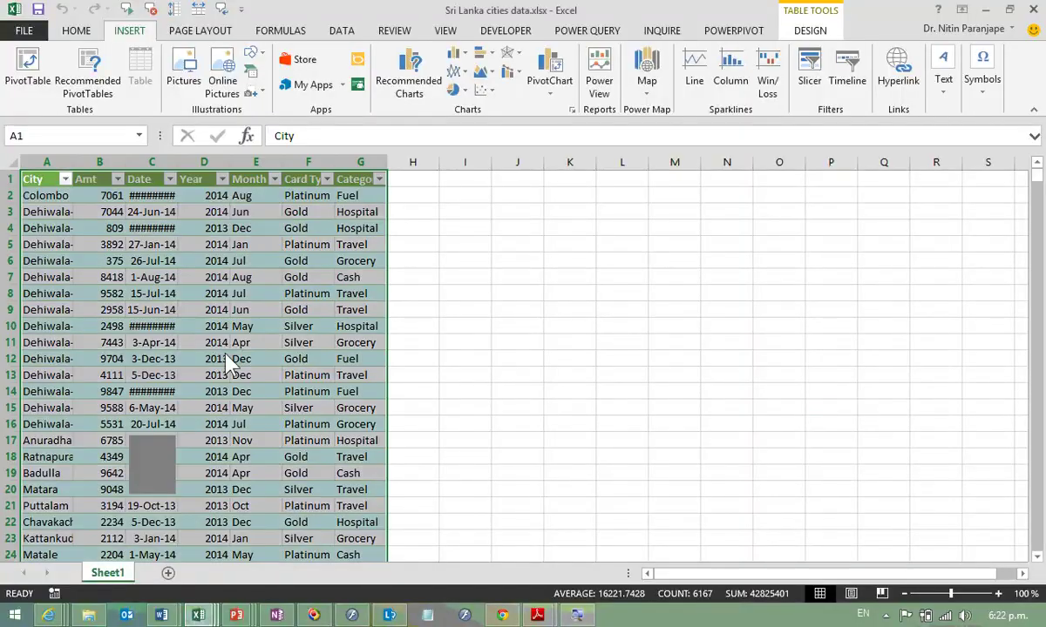
drag(178, 166, 241, 166)
click(186, 197)
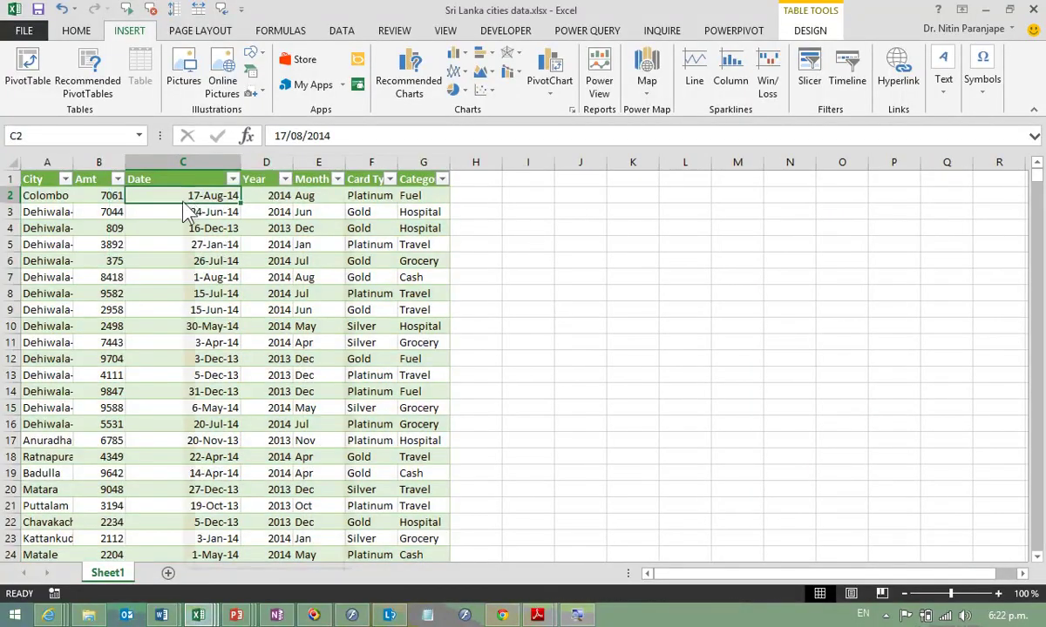
right_click(186, 201)
click(392, 432)
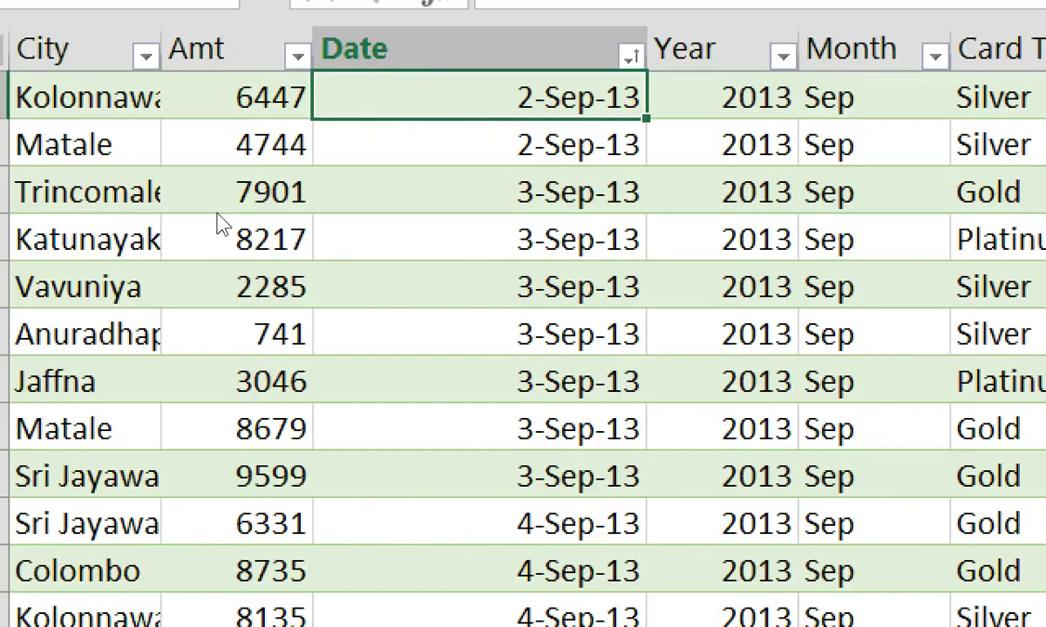
key(ctrl+Down)
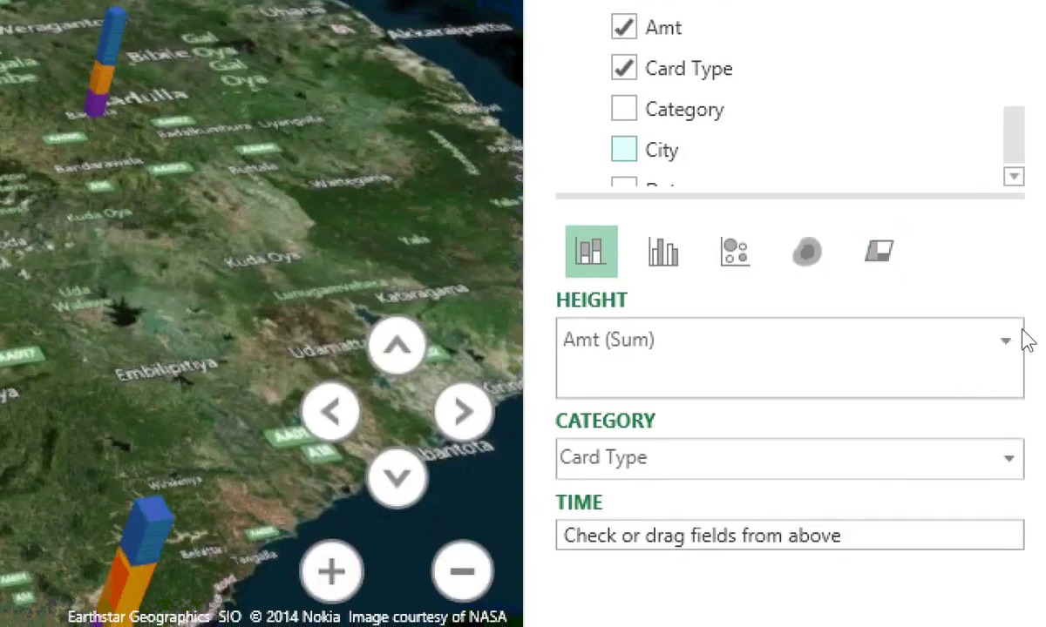
Step: Set Date as the layer's time field, toggling it off and on before leaving it checked
scroll(1024, 339, down, 3)
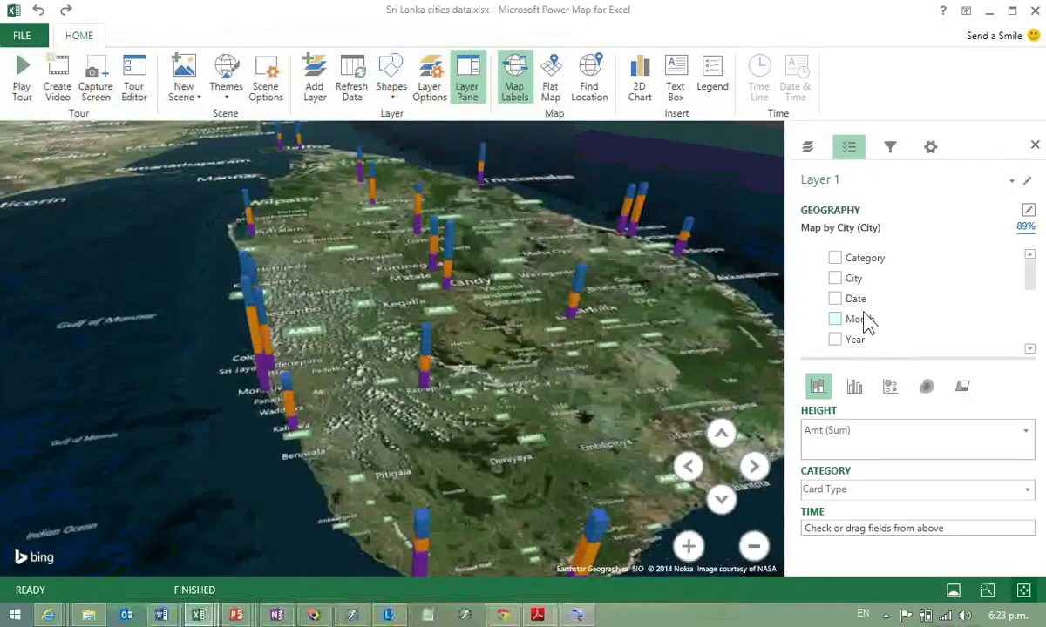
click(836, 299)
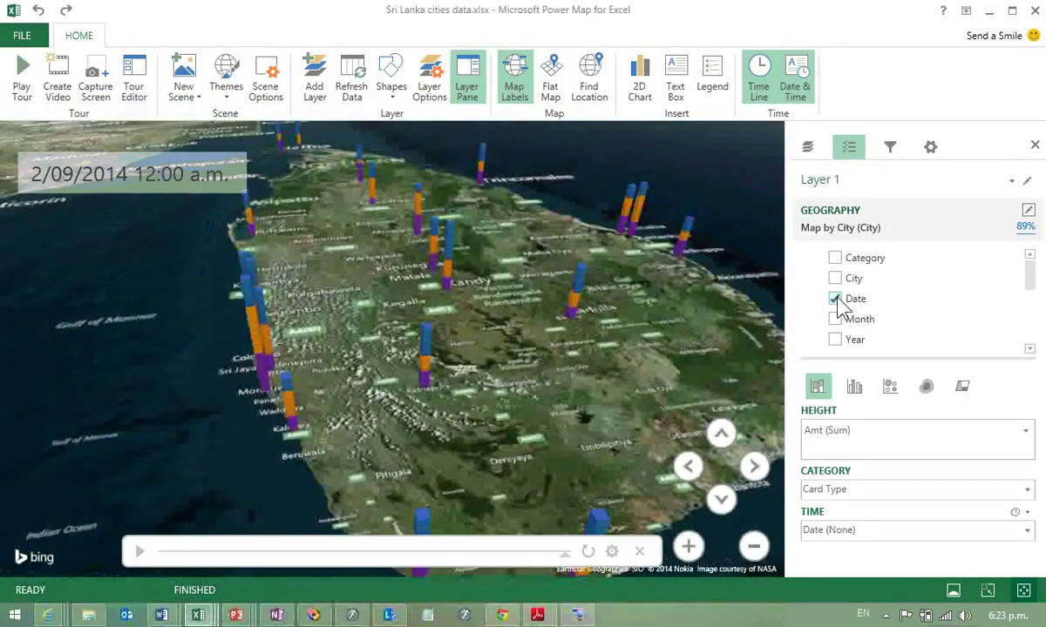
click(836, 299)
click(836, 299)
click(836, 299)
click(835, 299)
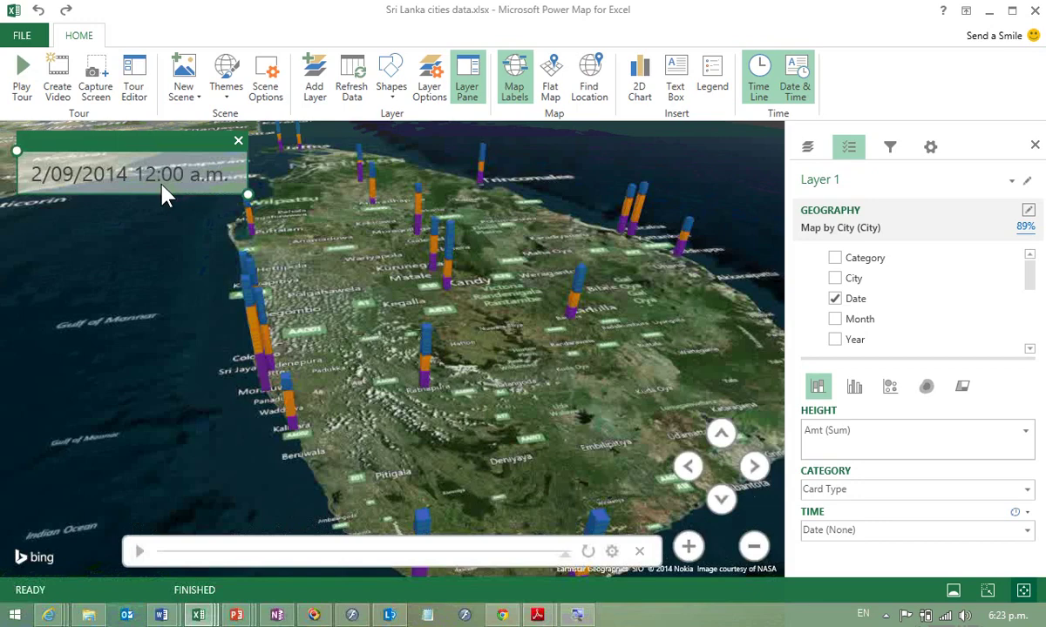
Step: Format the date overlay as day and month ('18 June') and play the timeline
mouse_move(131, 173)
right_click(81, 186)
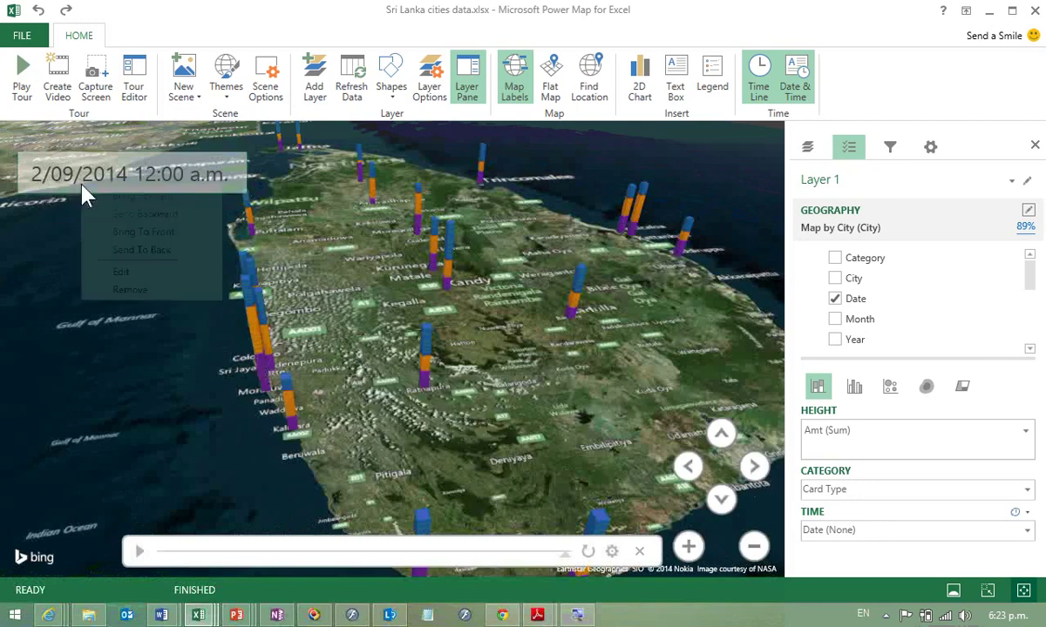
click(120, 272)
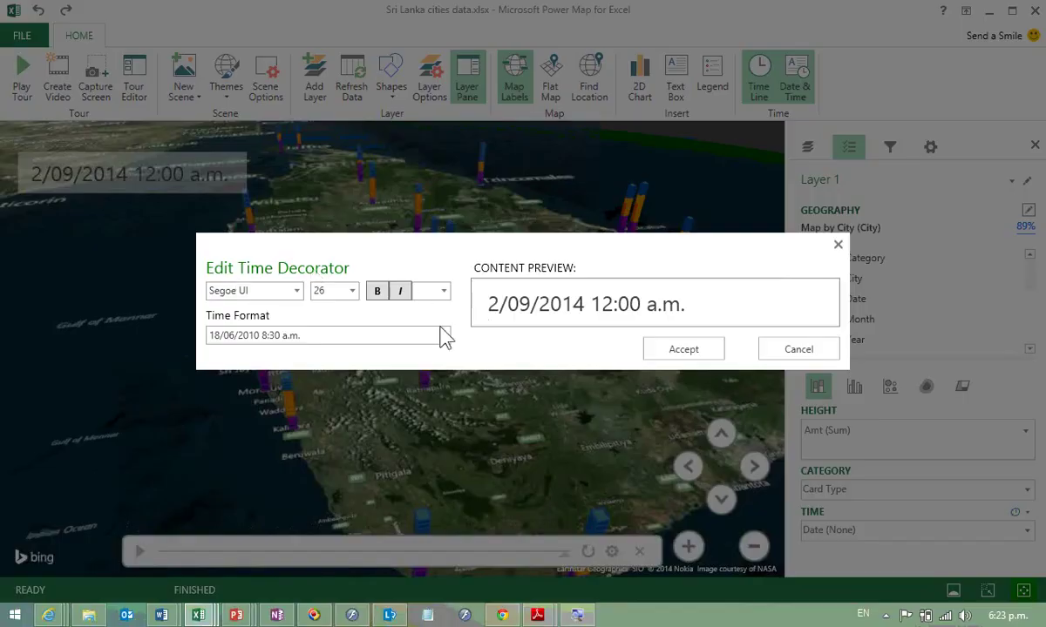
click(392, 340)
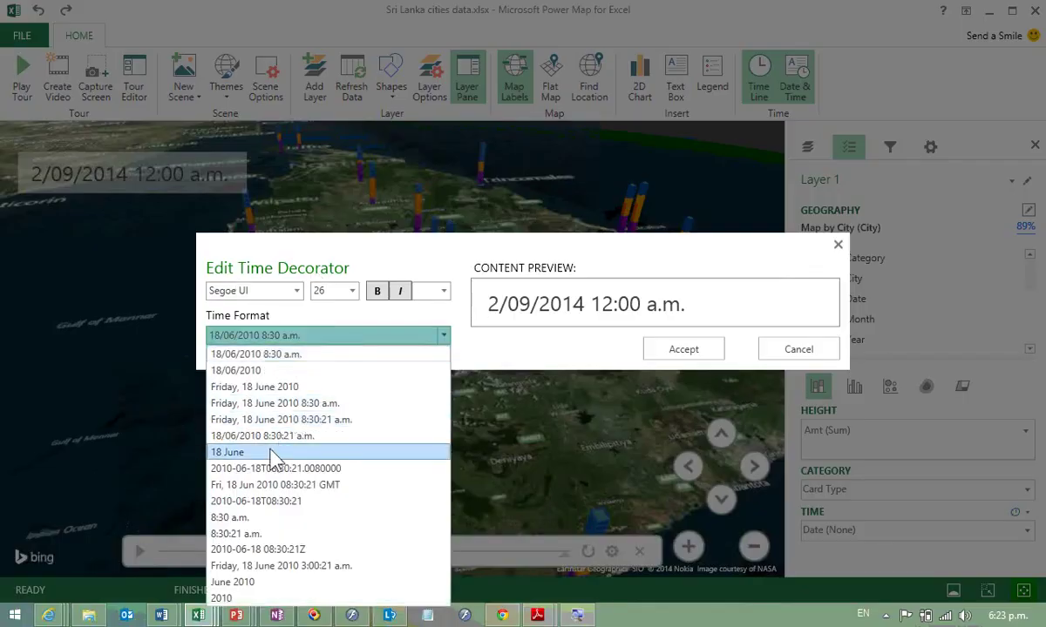
click(262, 455)
click(677, 351)
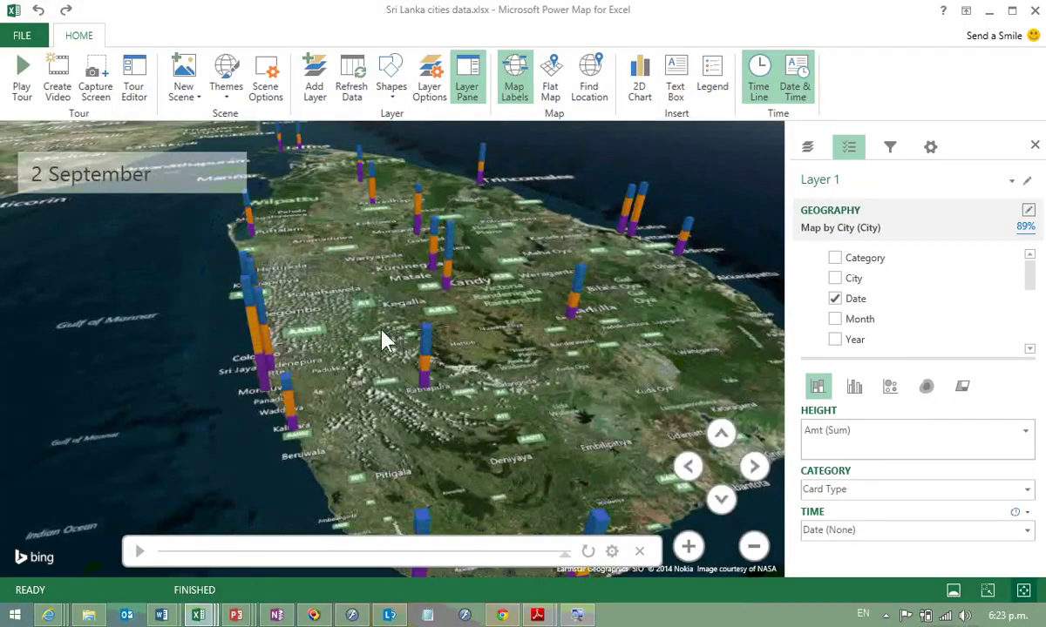
click(140, 552)
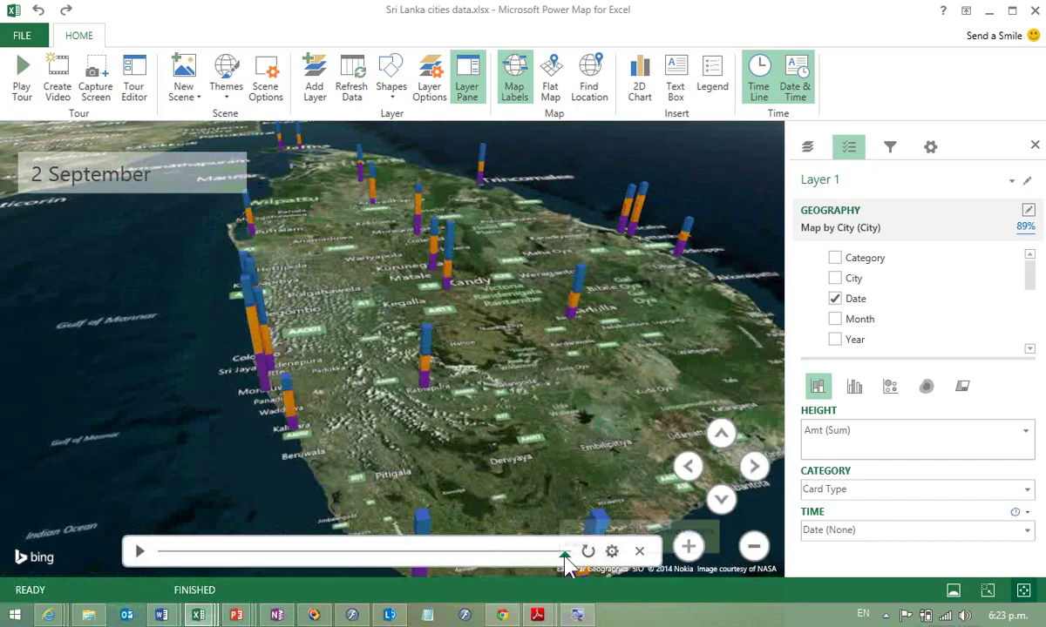
Step: Scrub the timeline to mid-February and 30 January, then settle on 28 June
mouse_move(565, 555)
mouse_down()
mouse_move(306, 558)
mouse_move(323, 560)
mouse_up()
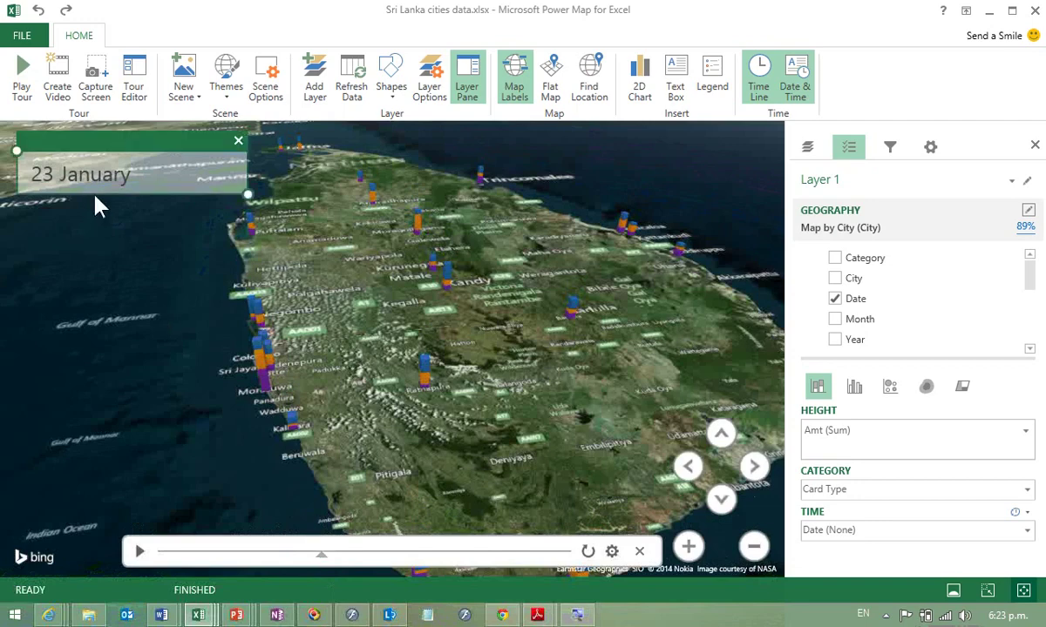
mouse_move(323, 556)
mouse_down()
mouse_move(612, 567)
mouse_move(170, 533)
mouse_move(567, 554)
mouse_up()
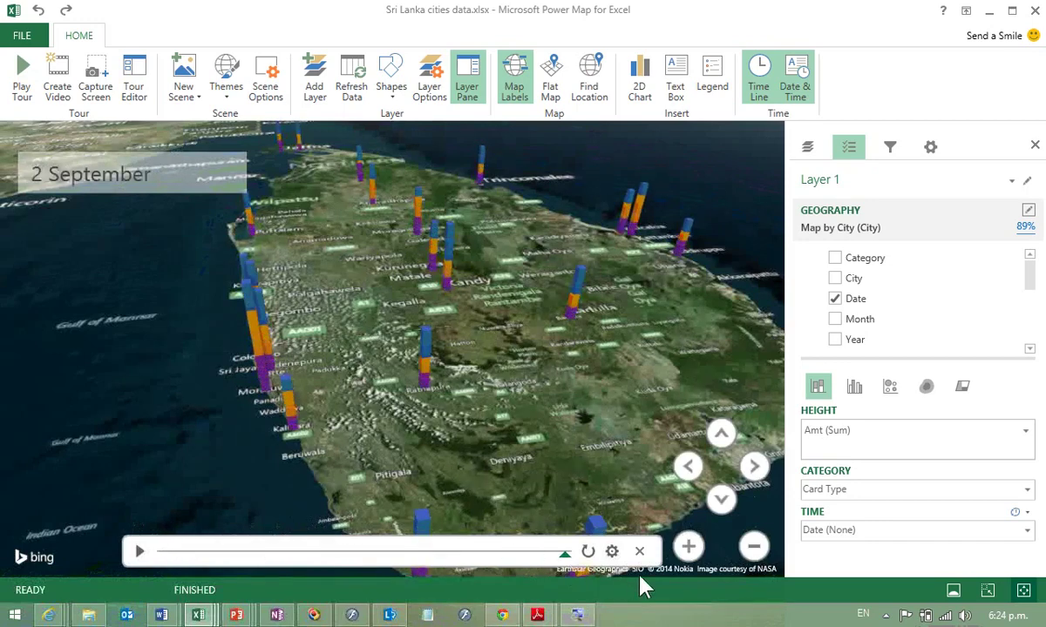
drag(640, 577, 495, 563)
Step: Switch to a lighter road-map theme and play the date animation through to 2 September
click(226, 79)
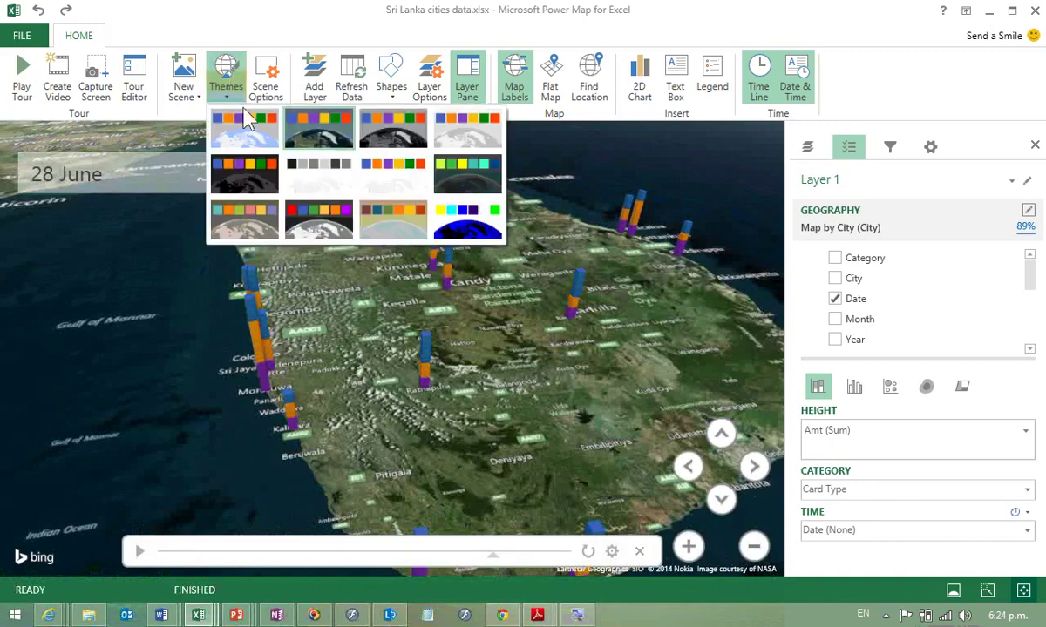
click(237, 129)
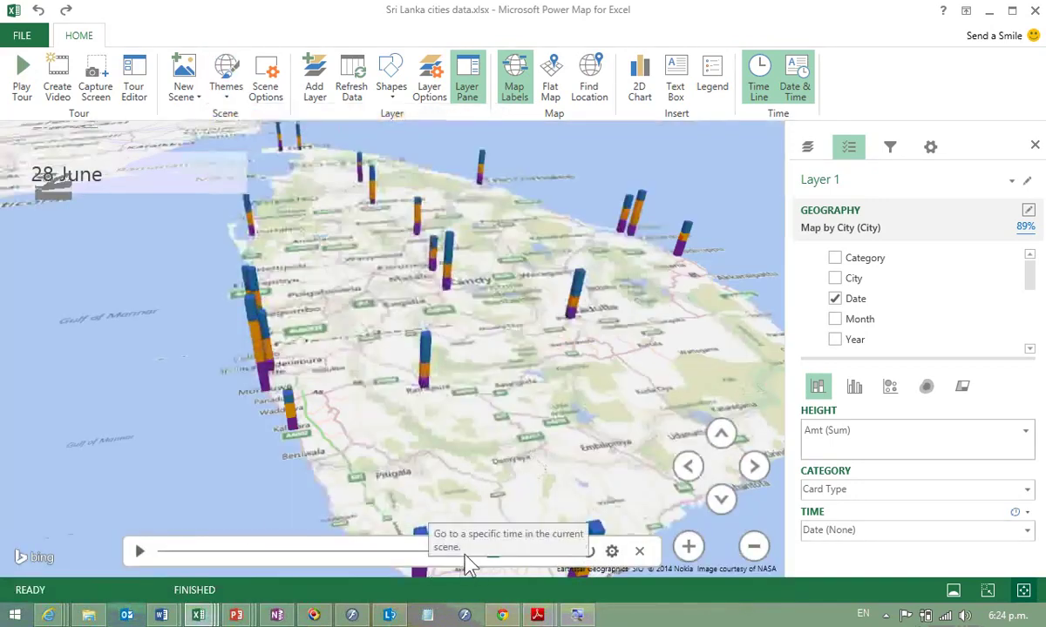
click(141, 556)
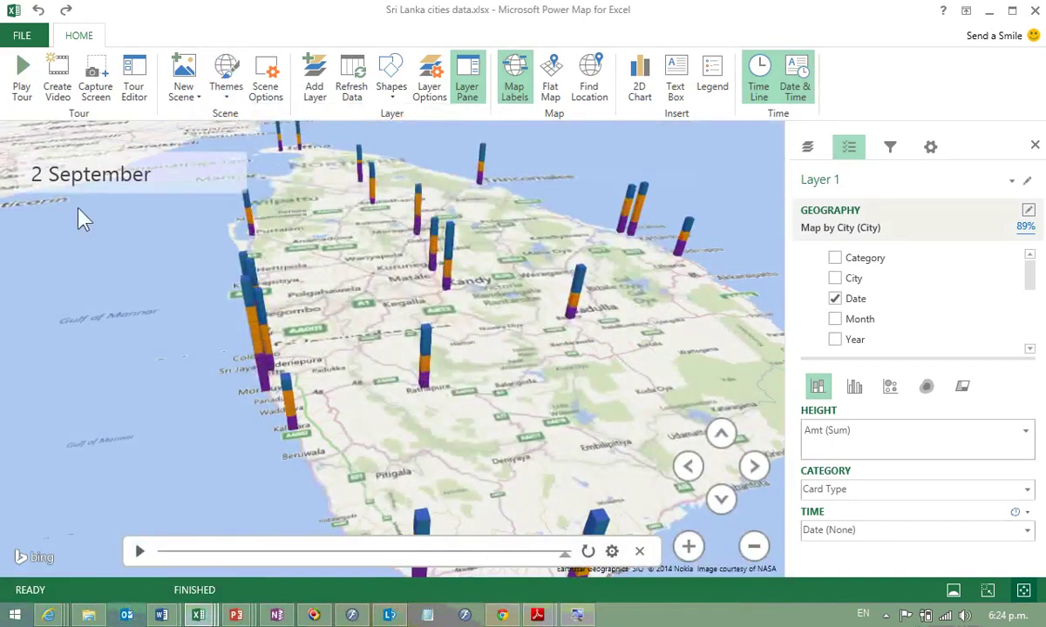
click(139, 551)
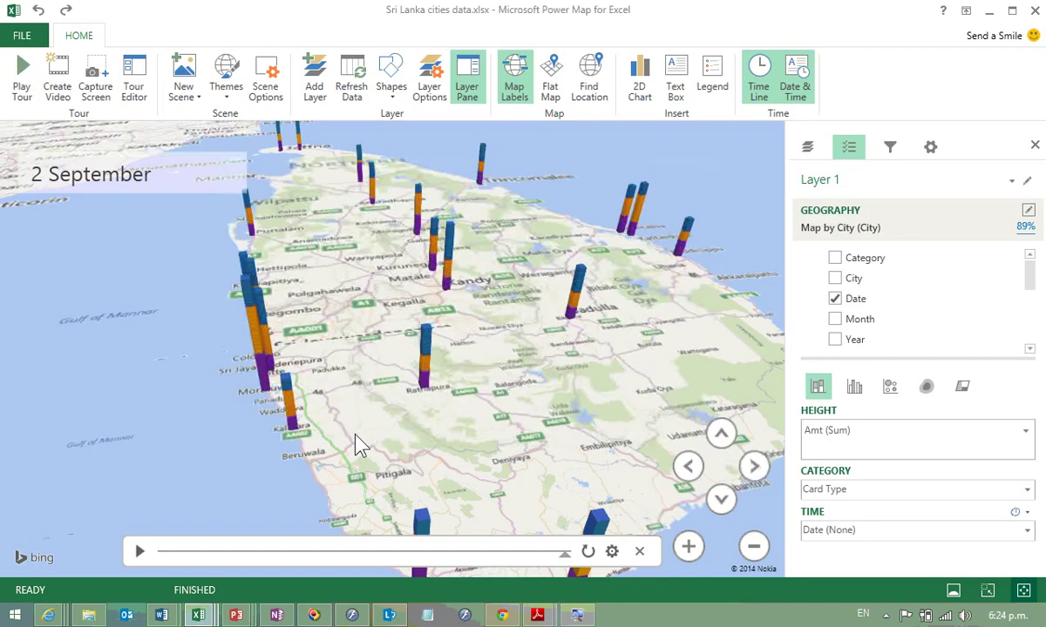
Step: Set the time display to 'Data shows for an instant' and replay the timeline
click(1027, 513)
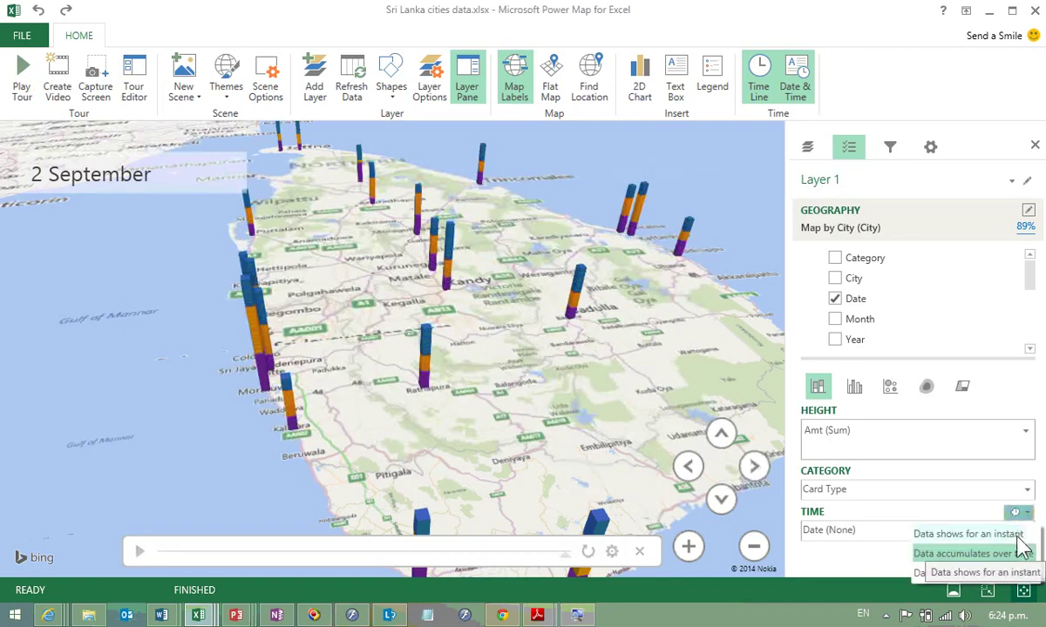
click(975, 535)
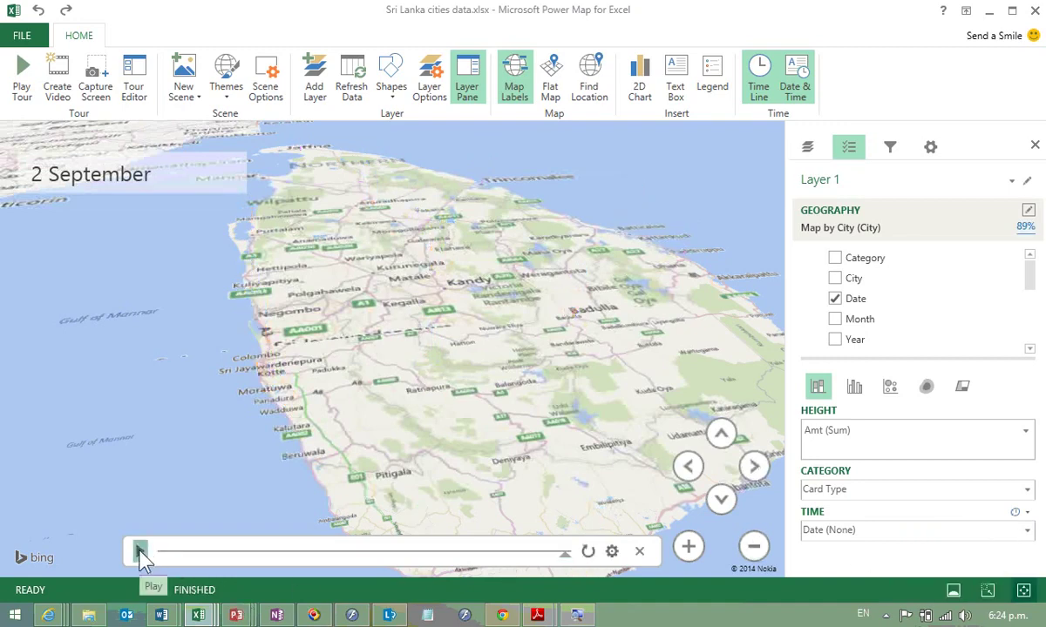
click(140, 552)
Step: Change the time display to 'Data stays until it is replaced' and replay the animation
click(1020, 514)
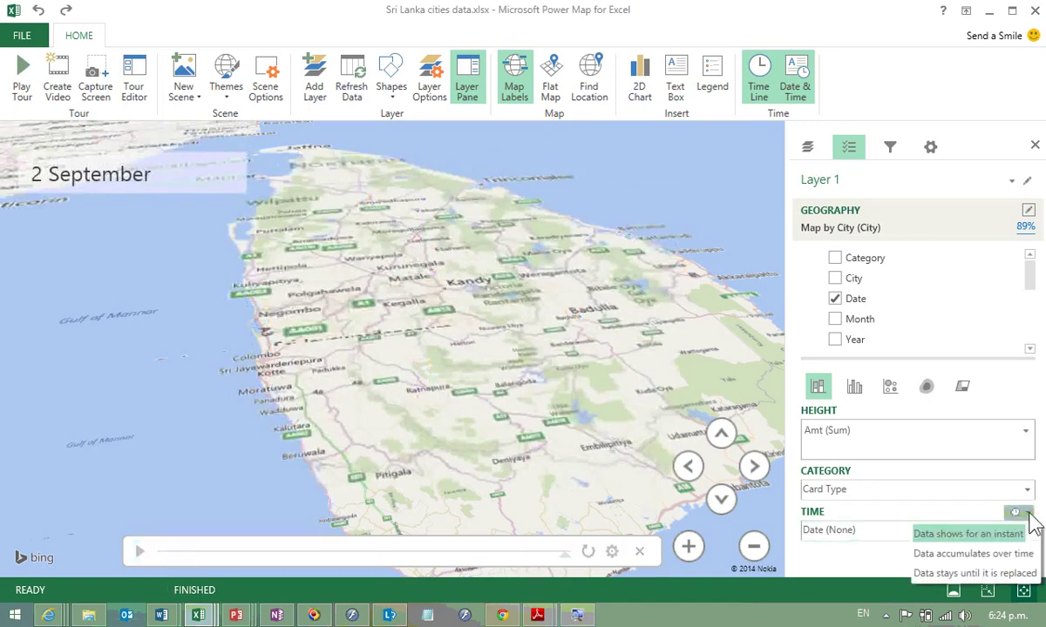
click(1025, 575)
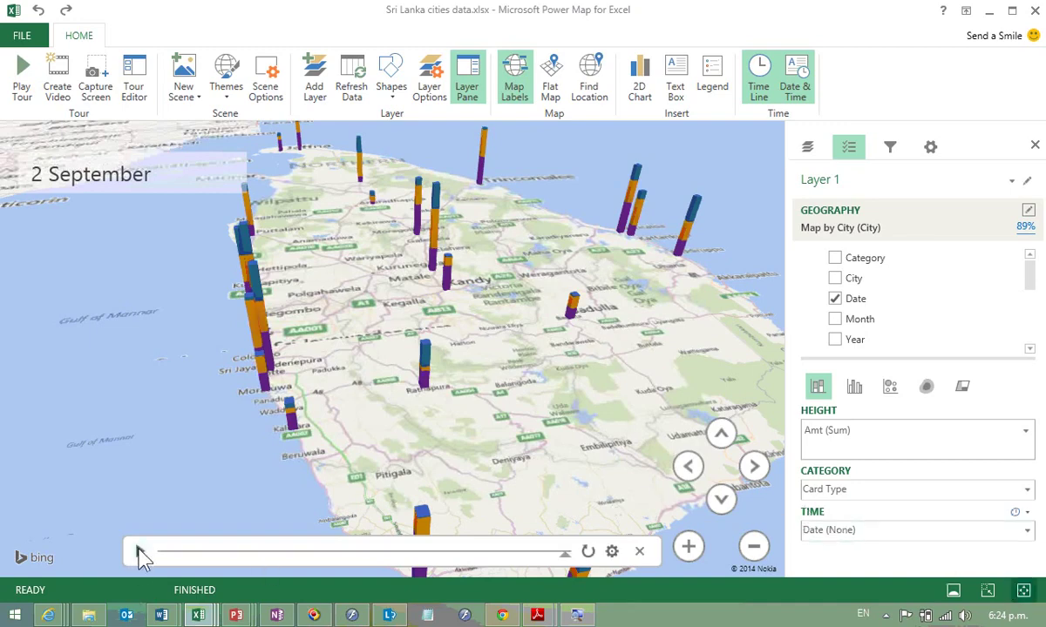
click(139, 553)
Step: Uncheck Date and frame the map north toward Puttalam and Kurunegala with a flatter tilt
click(834, 298)
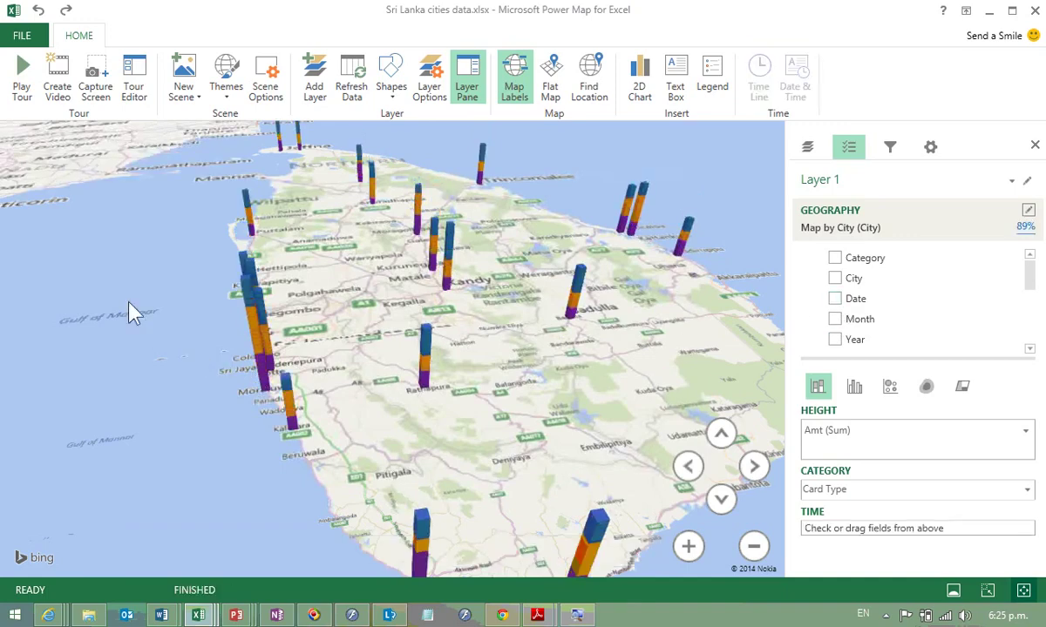
scroll(447, 402, up, 5)
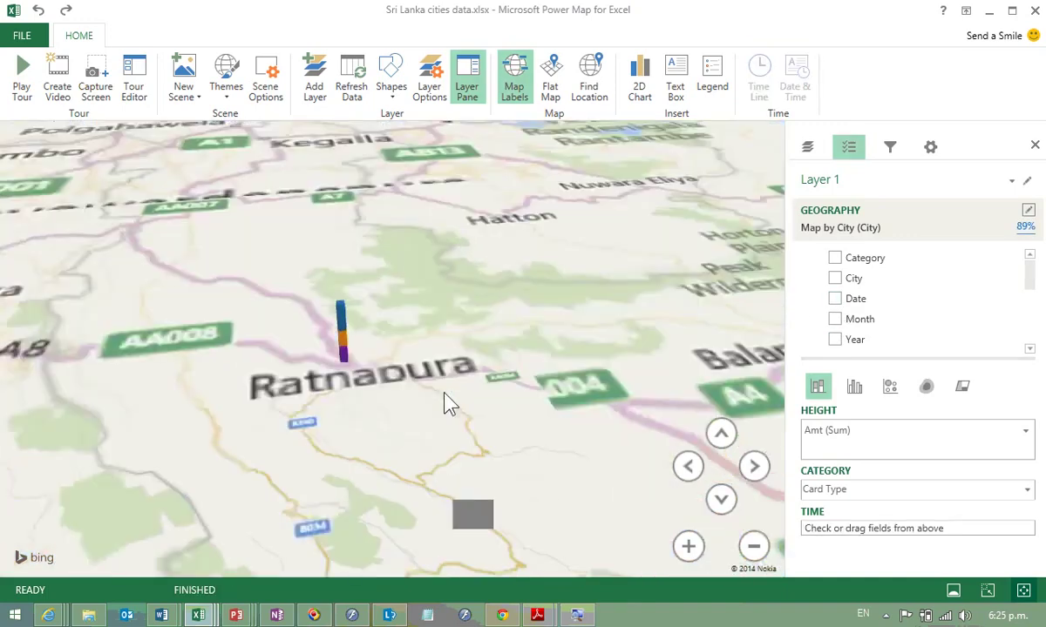
scroll(444, 402, down, 5)
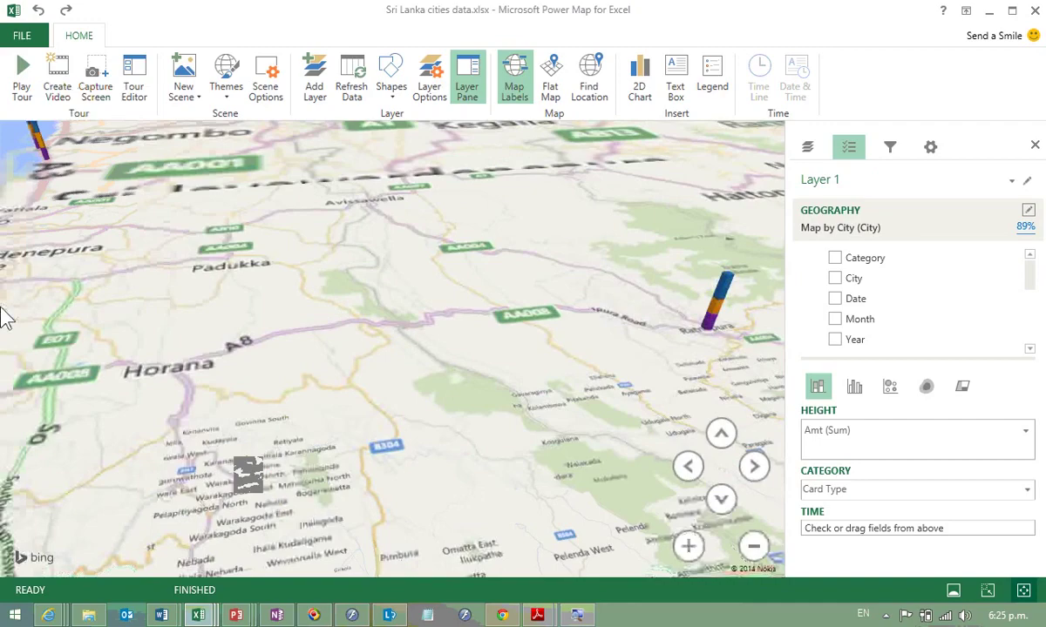
mouse_move(4, 318)
mouse_down()
mouse_move(381, 412)
mouse_move(728, 519)
mouse_up()
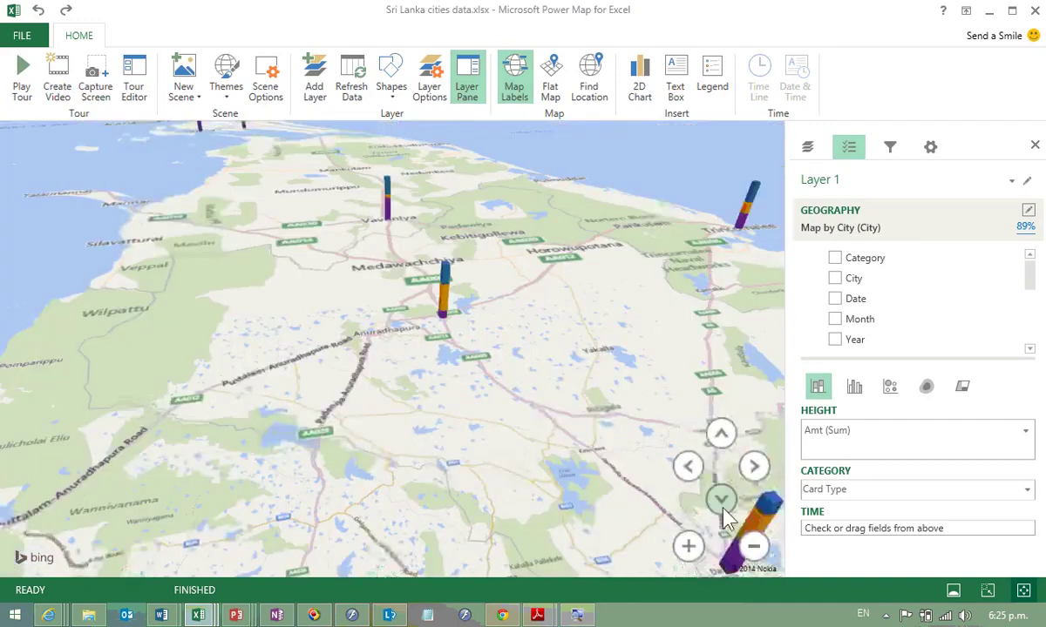
click(723, 504)
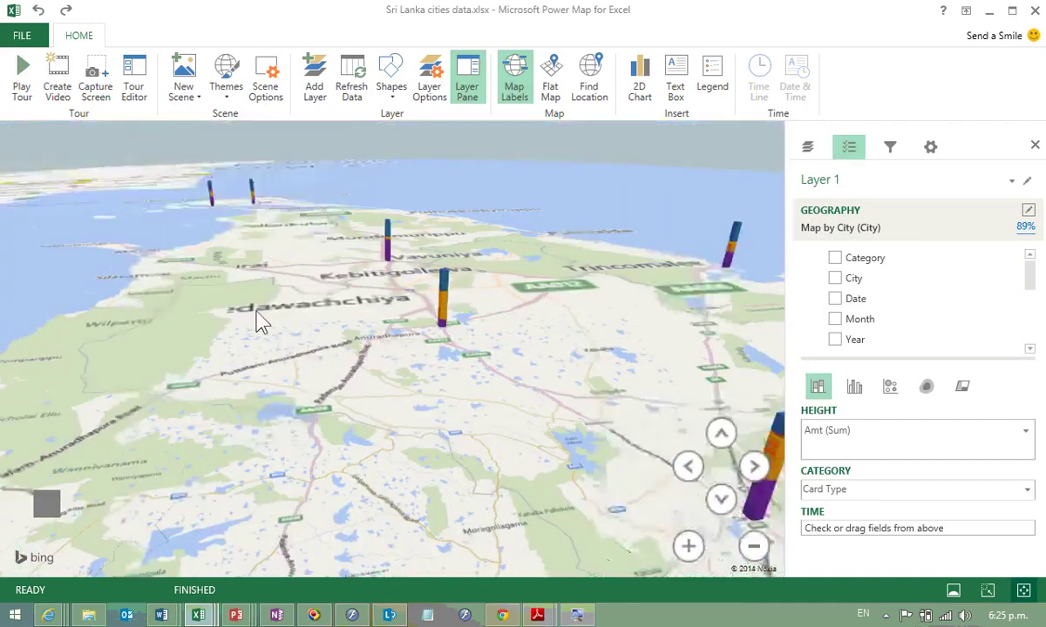
Step: Add a second scene showing the west coast, rotated diagonally and tilted more overhead
click(178, 75)
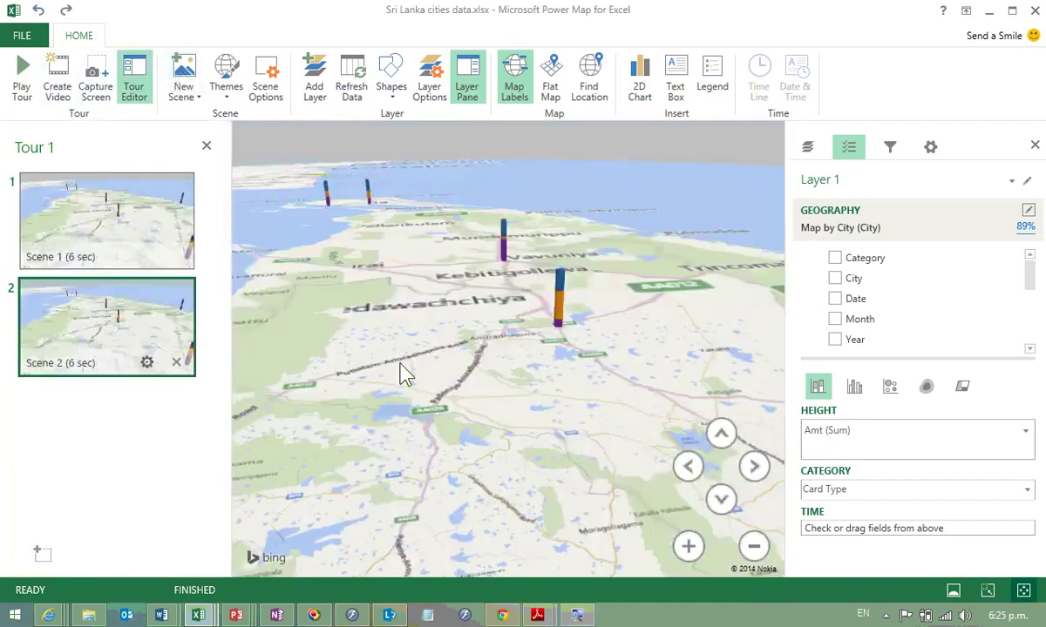
scroll(411, 384, down, 3)
mouse_move(417, 387)
mouse_down()
mouse_move(514, 416)
mouse_move(463, 248)
mouse_up()
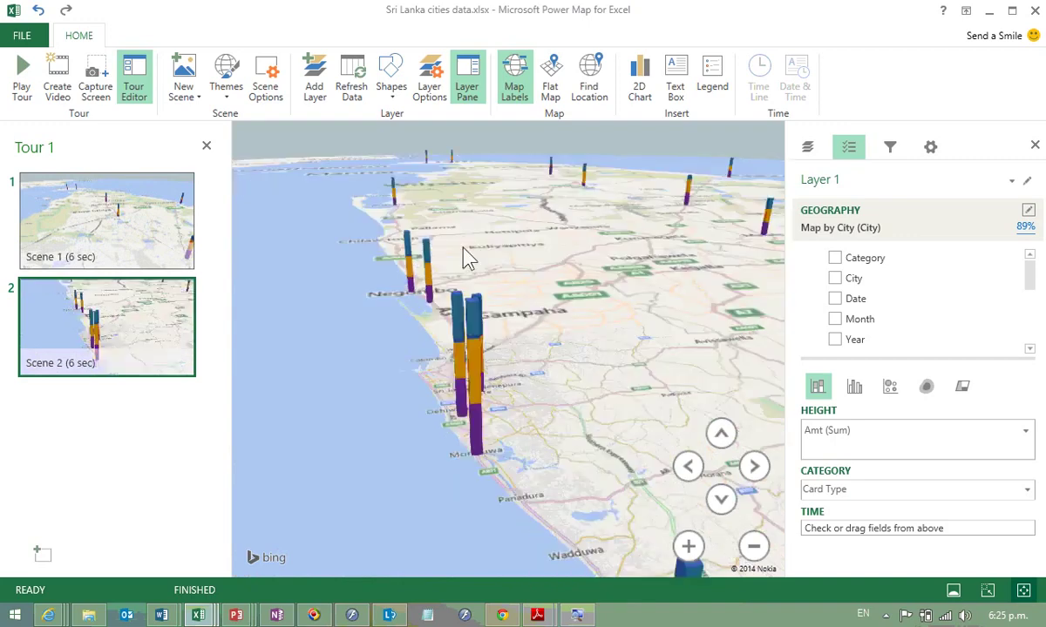
click(687, 466)
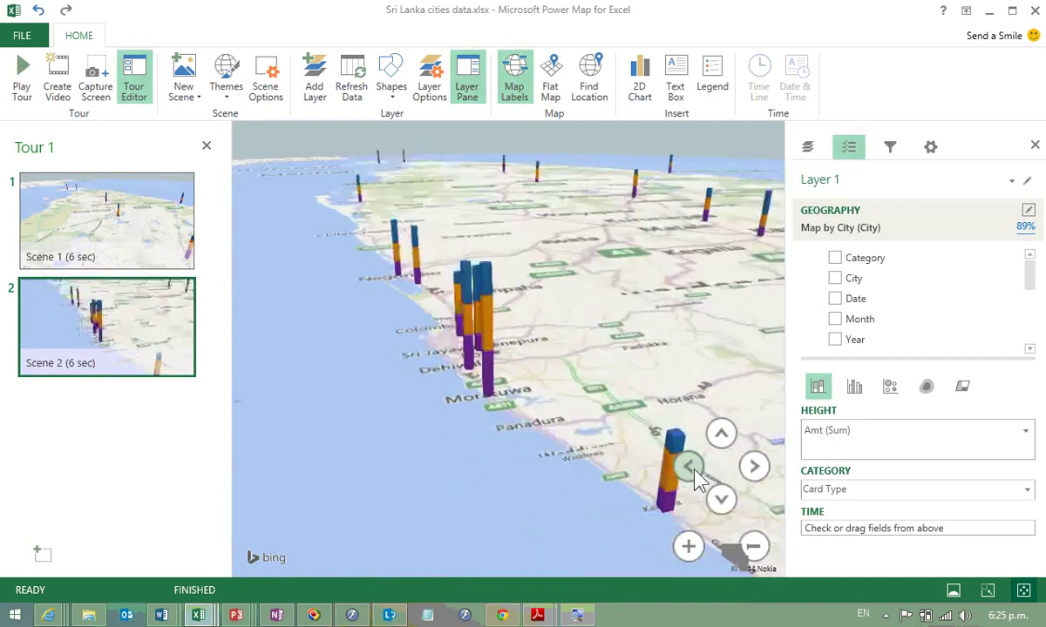
click(695, 471)
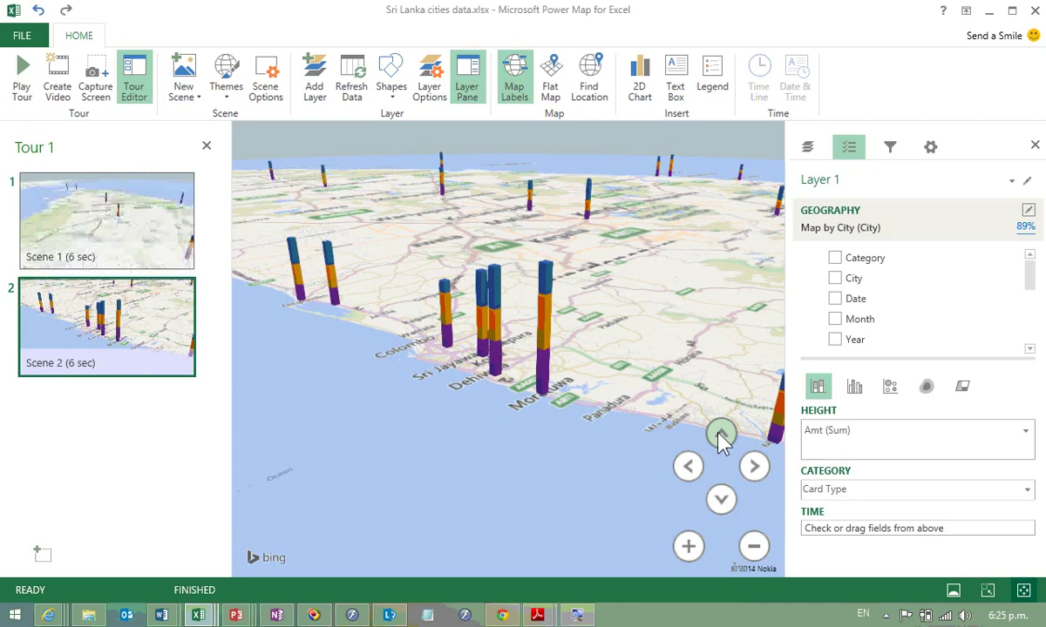
click(720, 435)
Step: Add a third scene centred on the Galle south coast with adjusted rotation and tilt
click(179, 71)
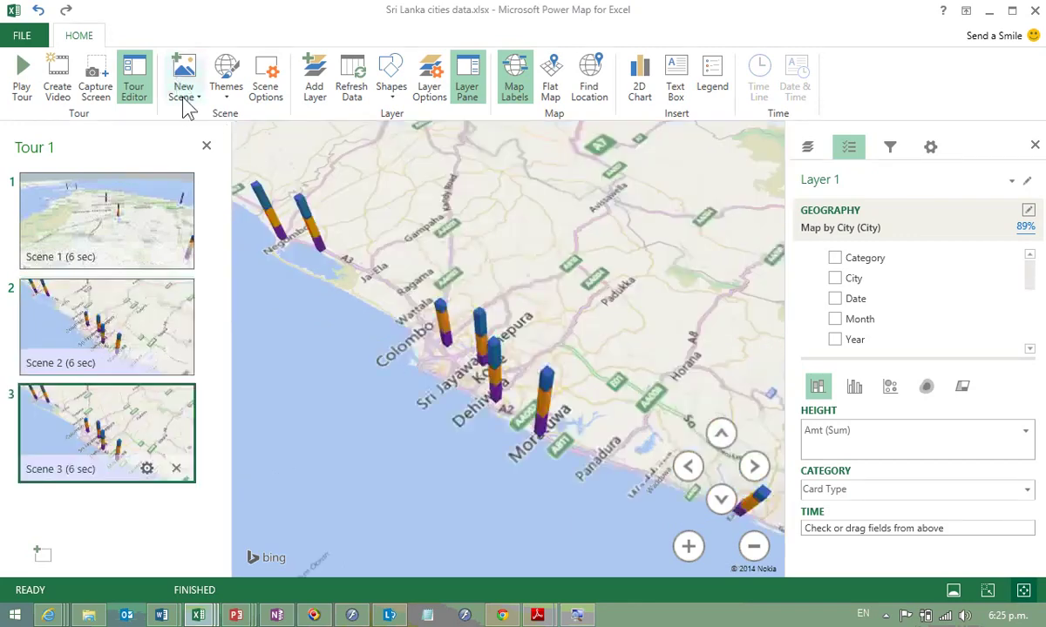
drag(586, 389, 305, 274)
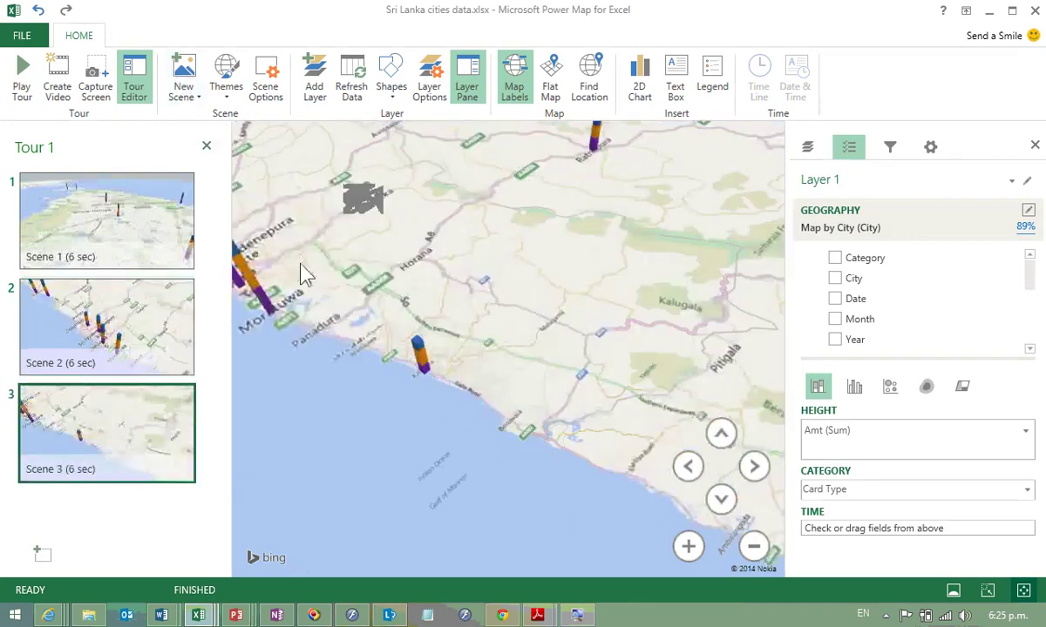
click(690, 471)
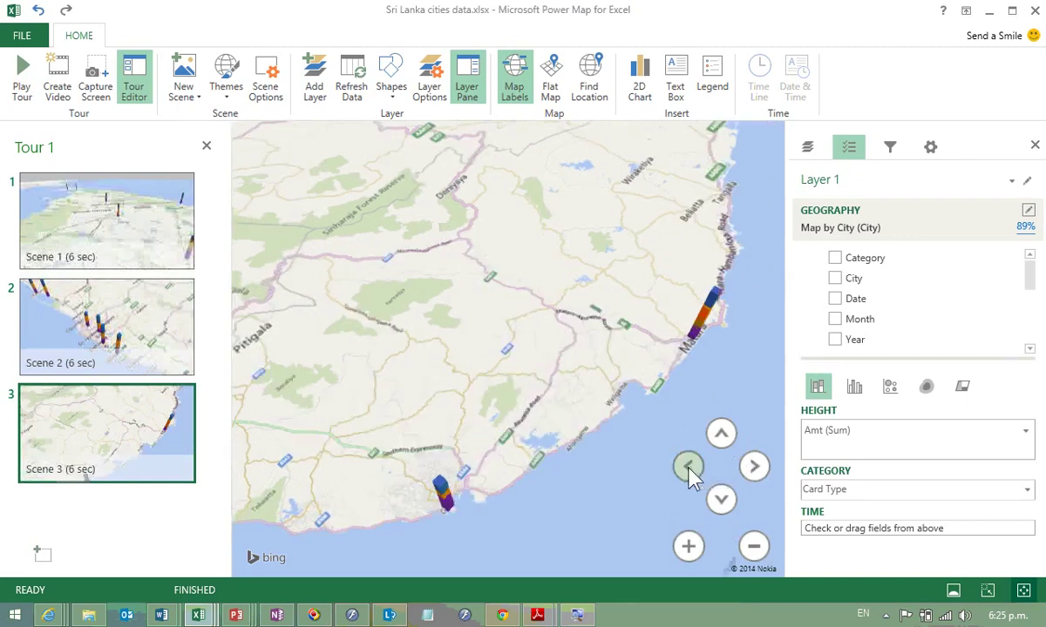
click(755, 469)
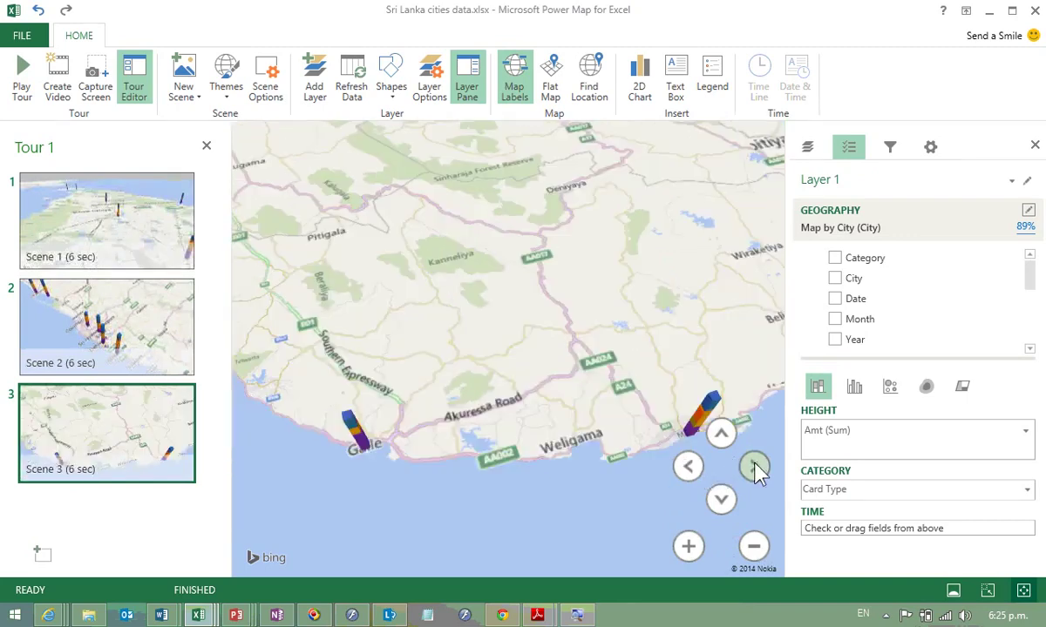
click(755, 469)
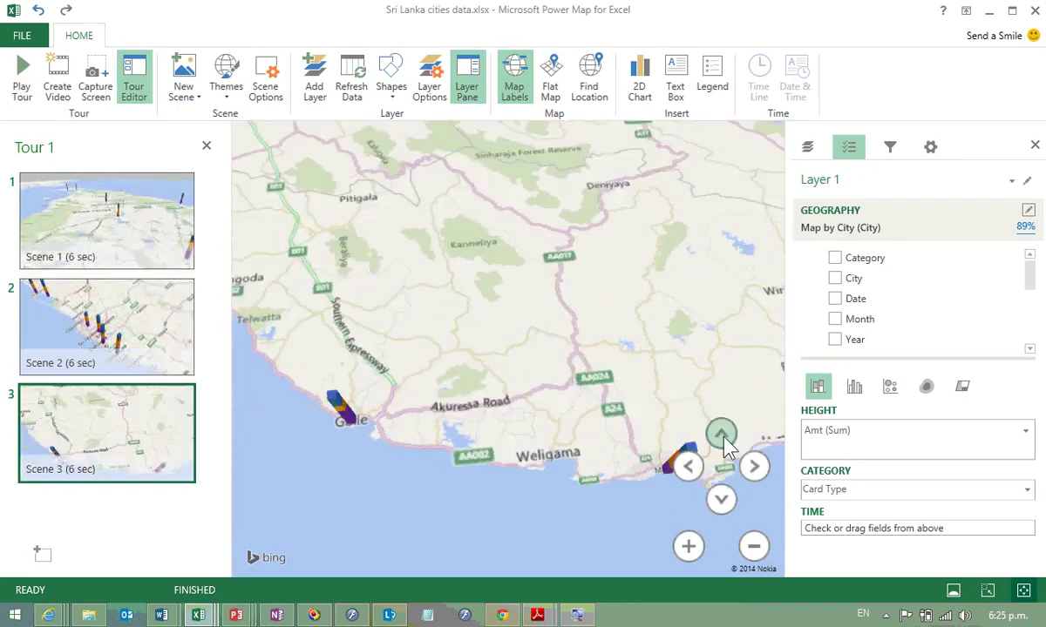
click(725, 435)
click(721, 498)
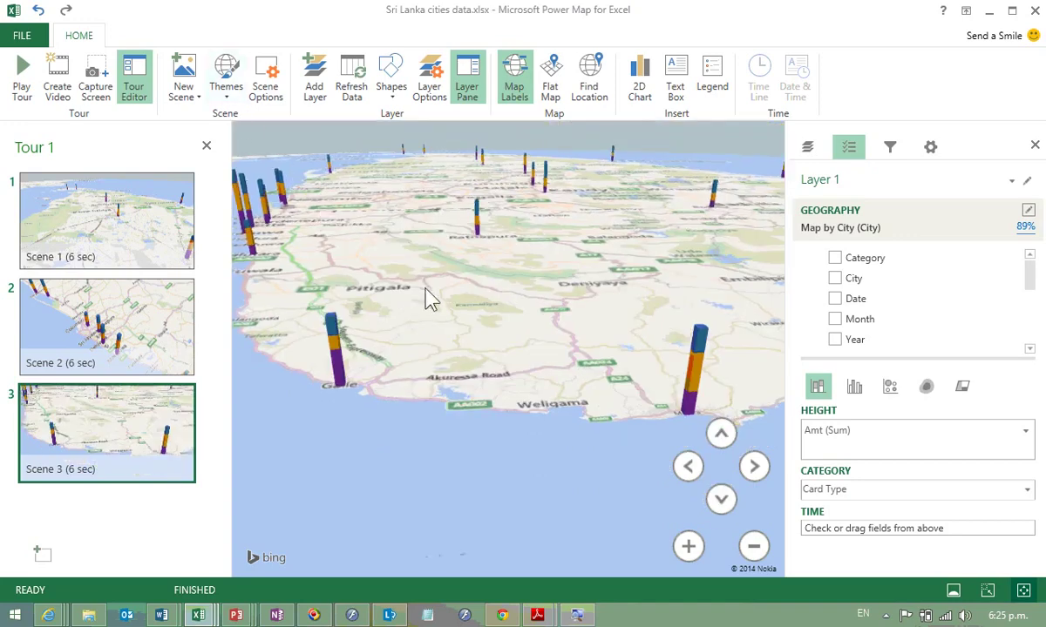
scroll(593, 349, up, 3)
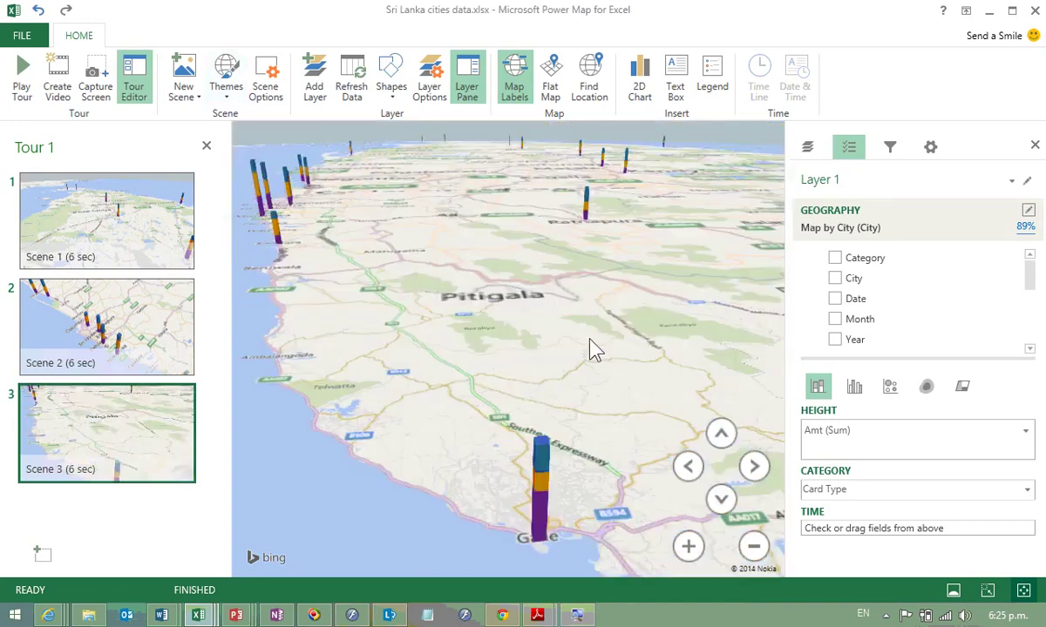
Step: Add a fourth scene showing the whole island from a more top-down, rotated angle
click(184, 72)
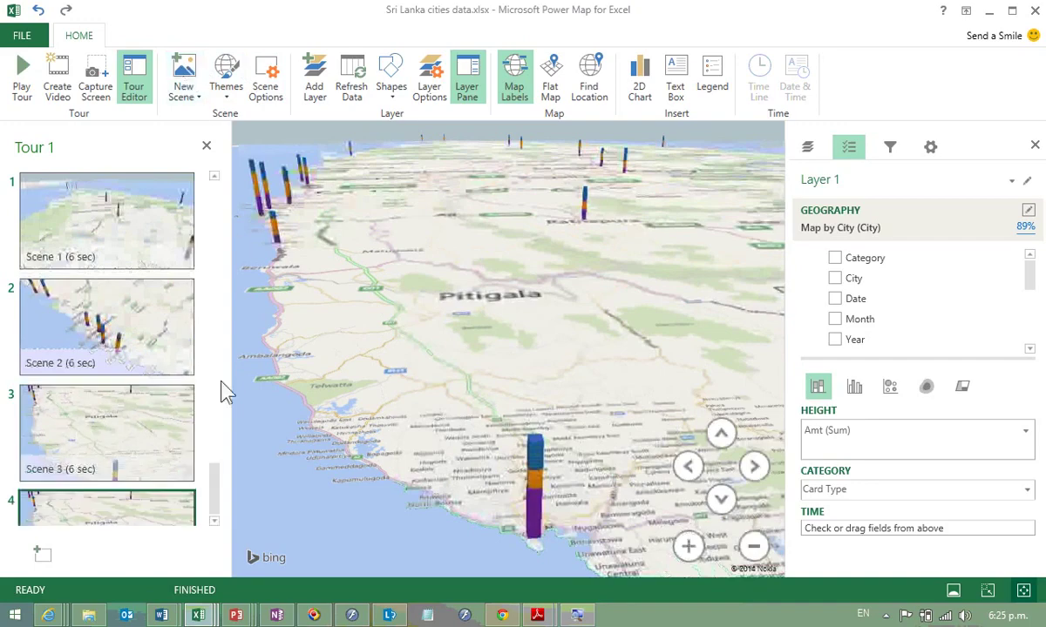
scroll(493, 445, down, 5)
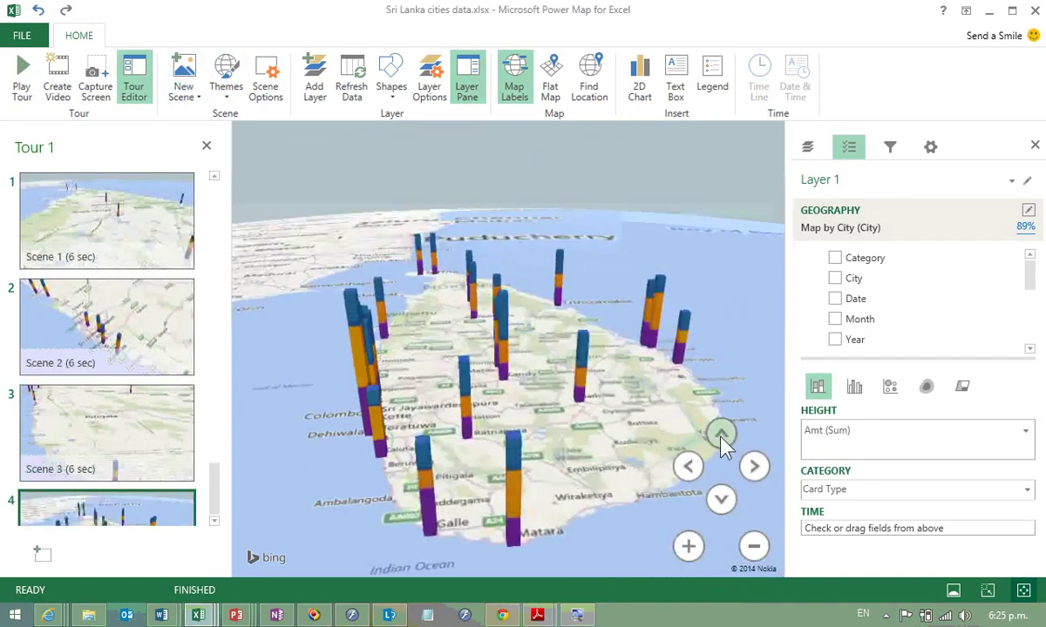
click(720, 433)
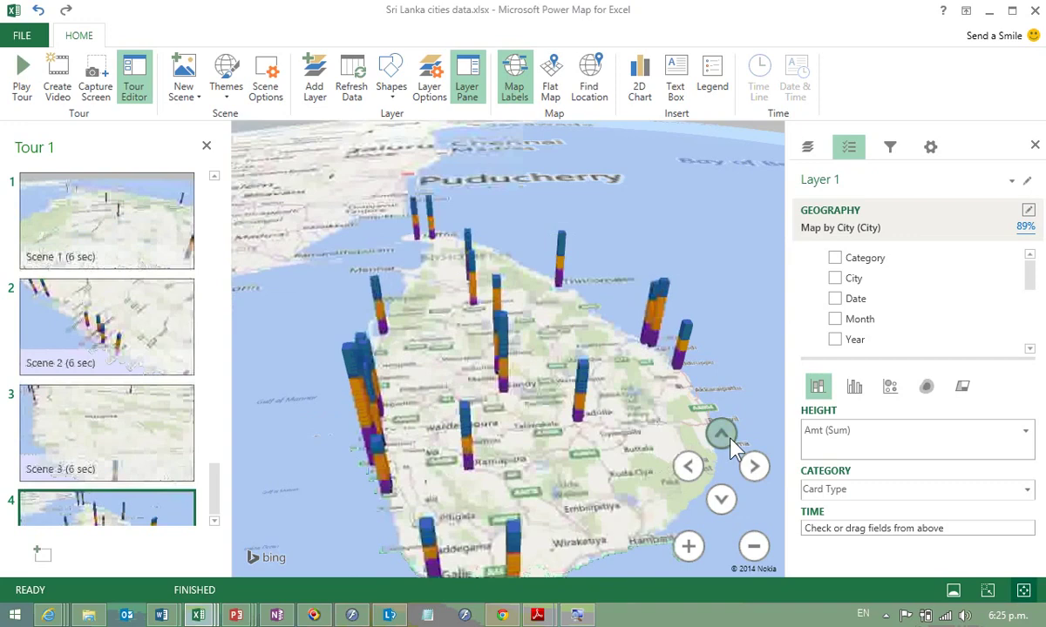
click(731, 443)
click(754, 468)
mouse_move(103, 246)
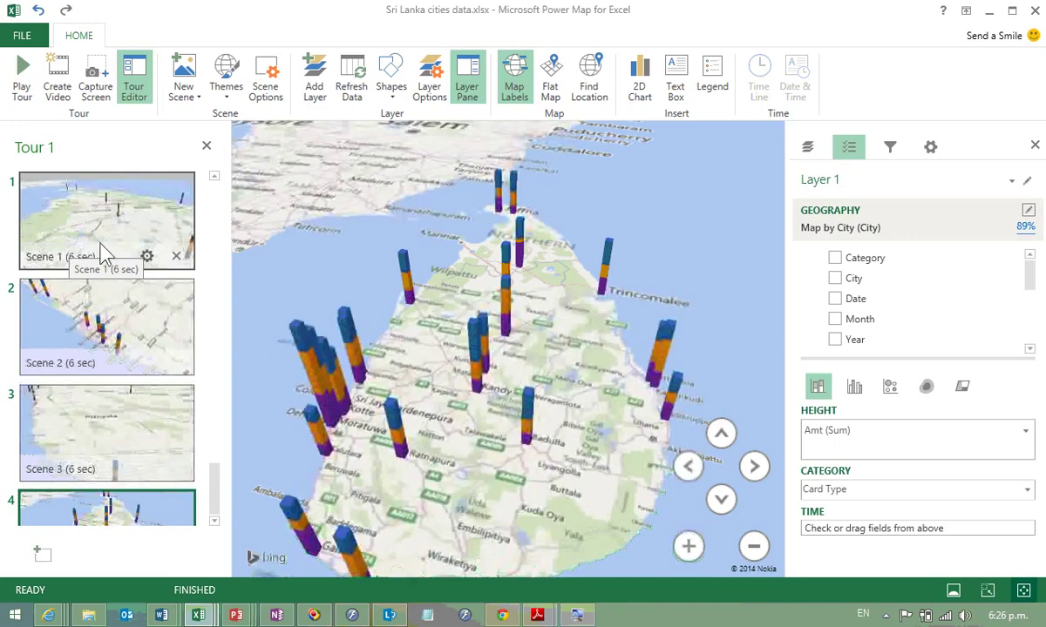
Step: Give Scene 1 the Circle effect and Scene 2 the Fly Over effect
click(147, 257)
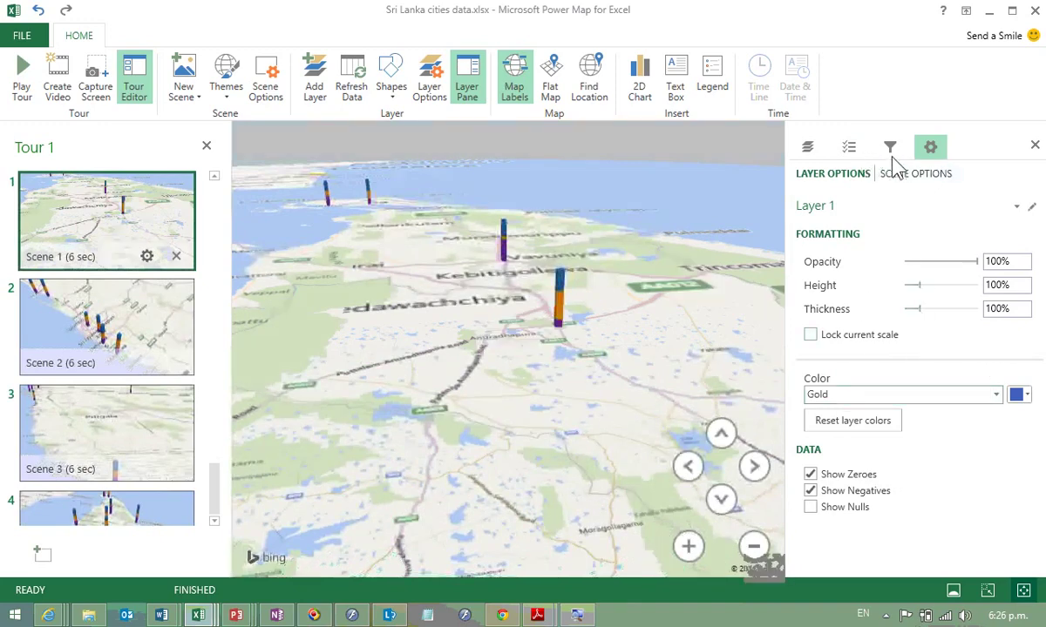
click(915, 174)
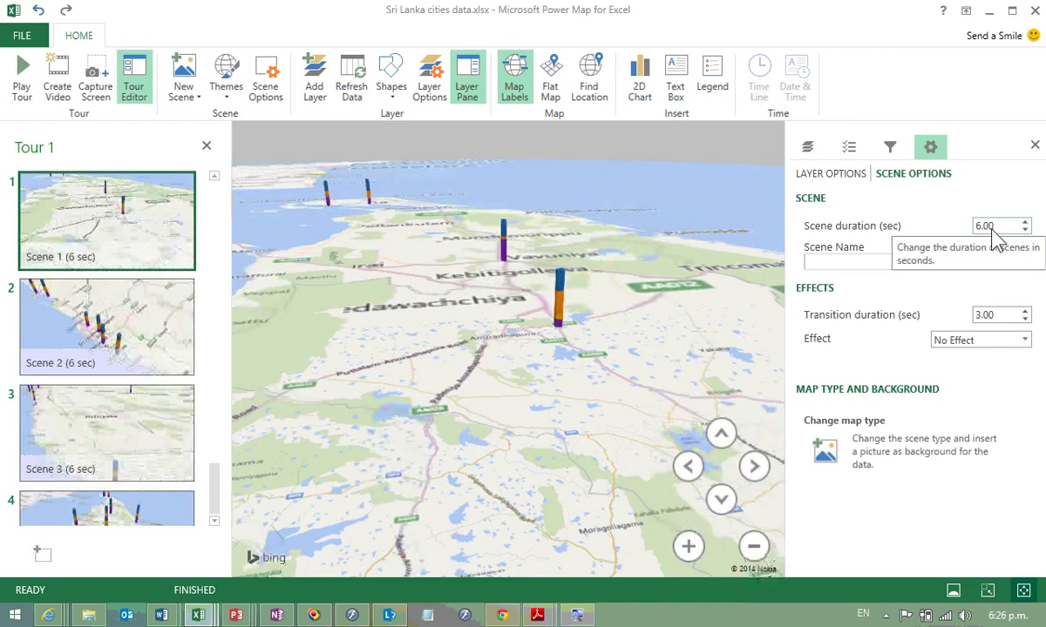
click(1025, 341)
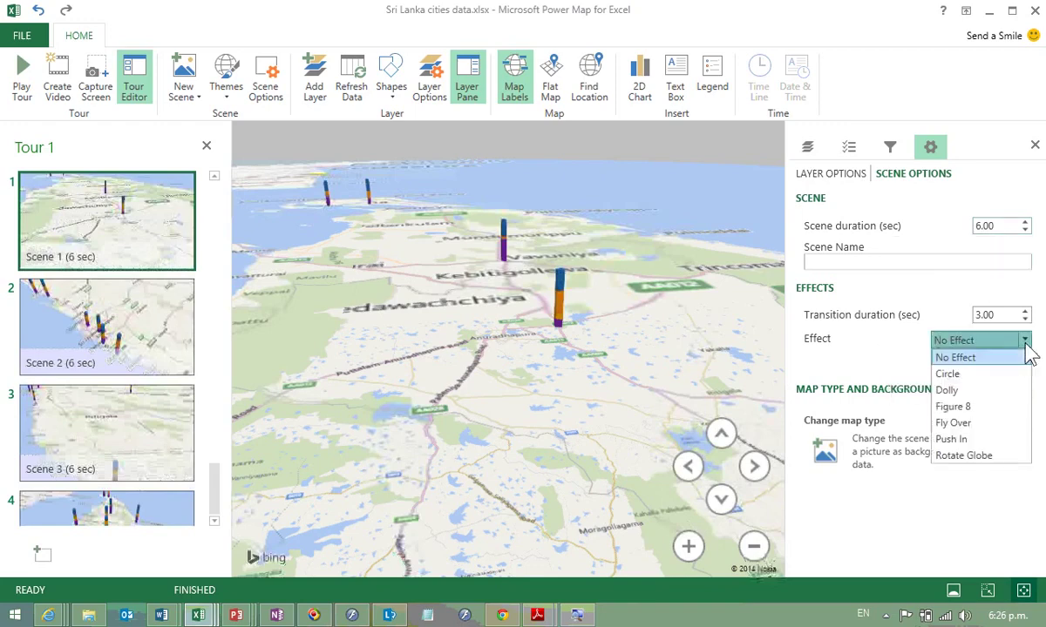
click(976, 381)
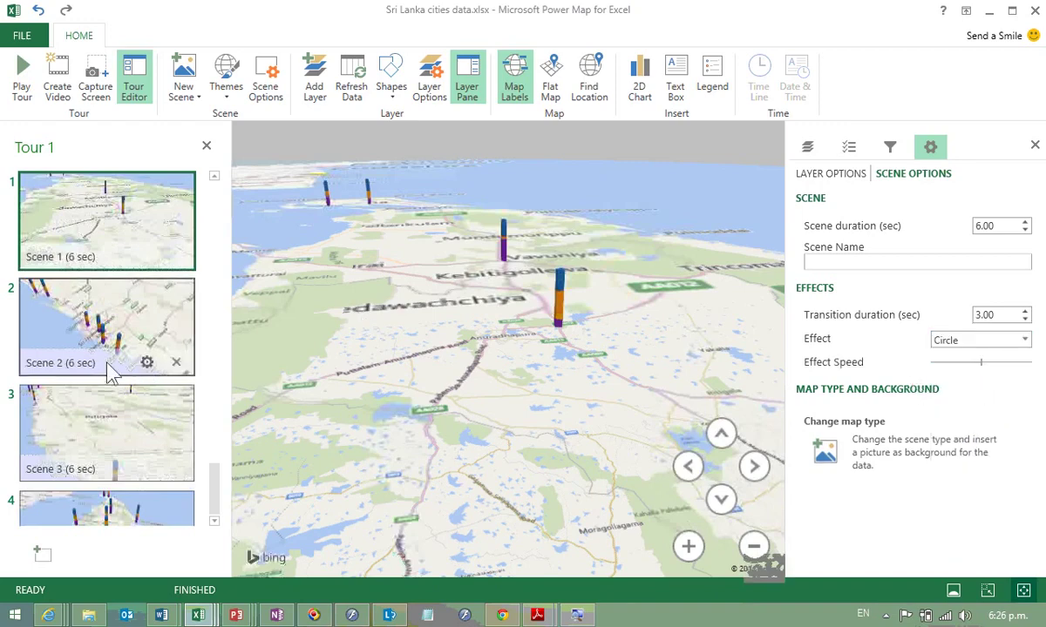
click(142, 362)
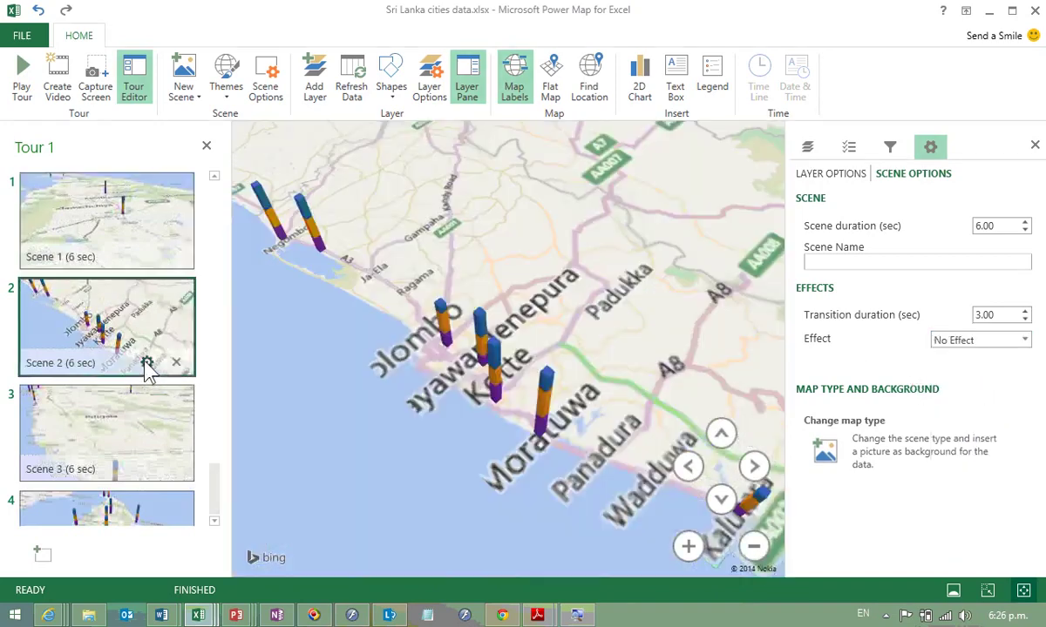
click(1021, 341)
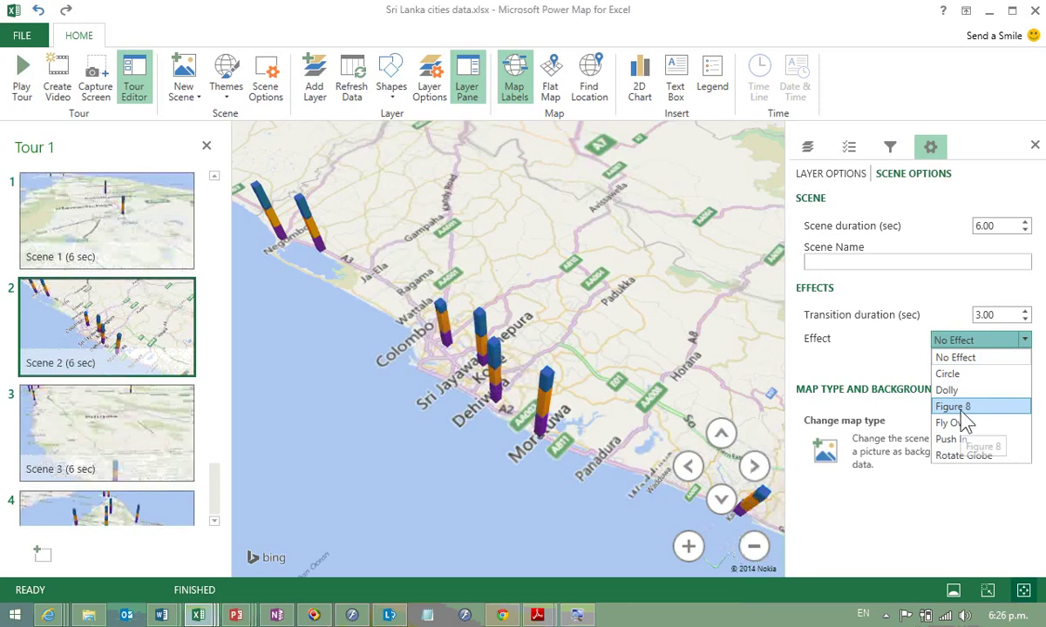
click(966, 424)
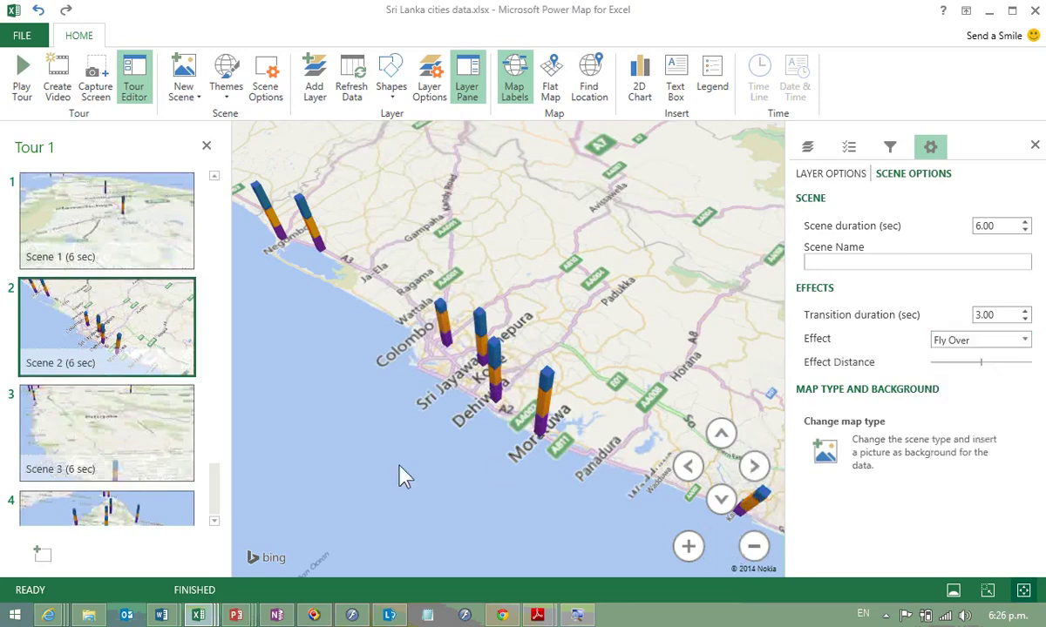
Step: Give Scene 3 the Dolly effect and Scene 4 the Push In effect
click(127, 446)
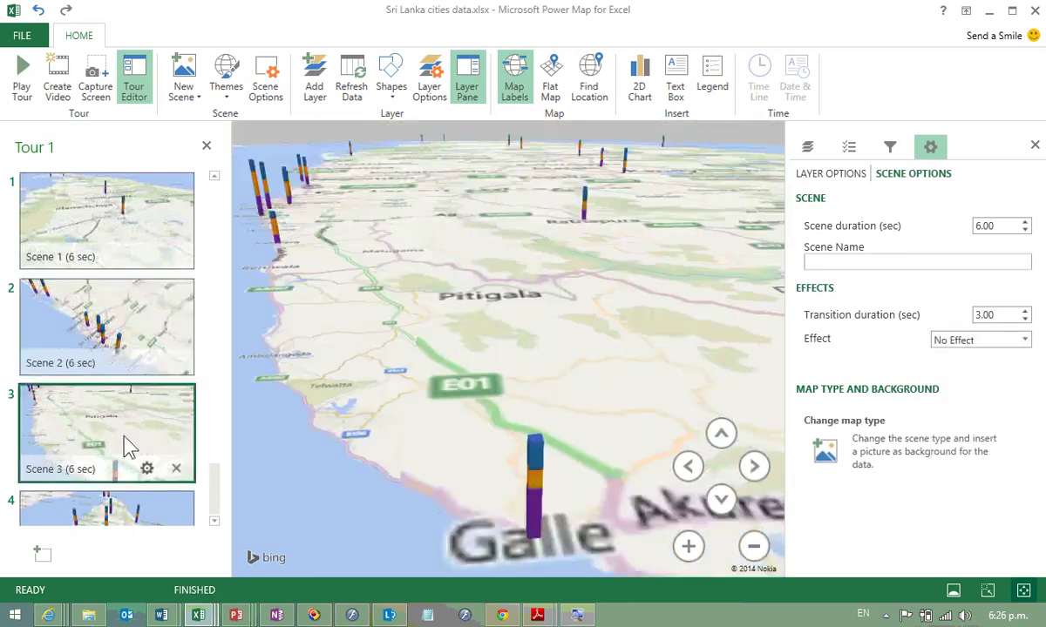
click(1023, 340)
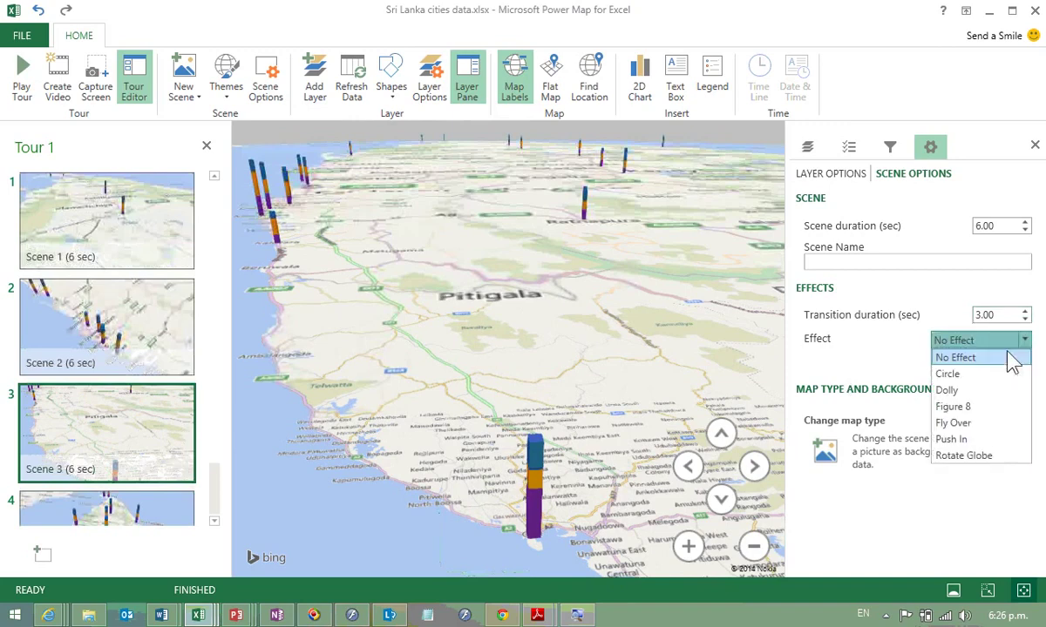
click(948, 391)
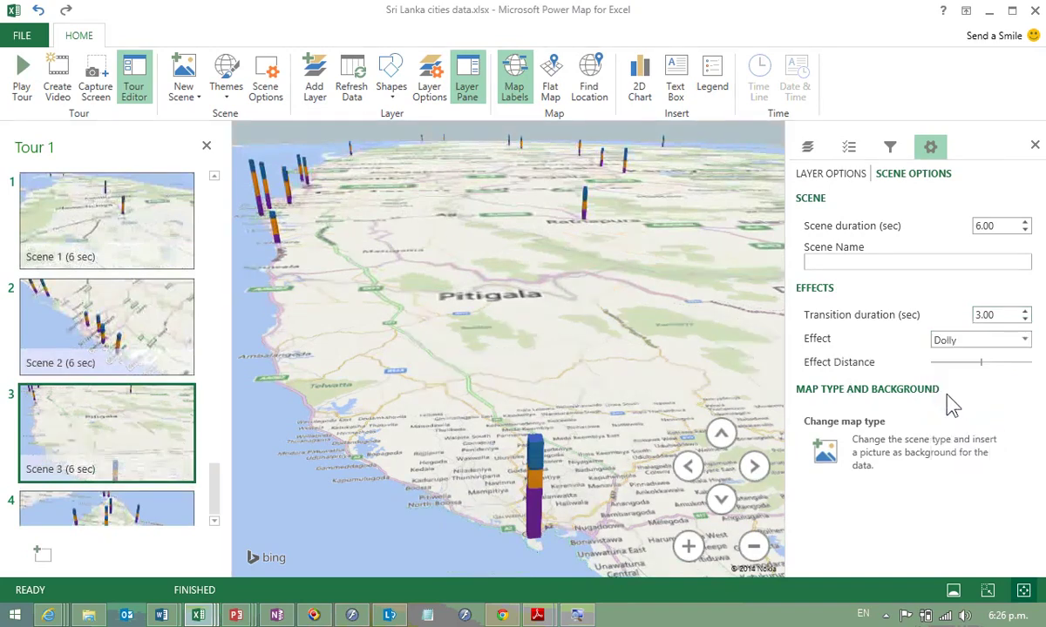
click(145, 509)
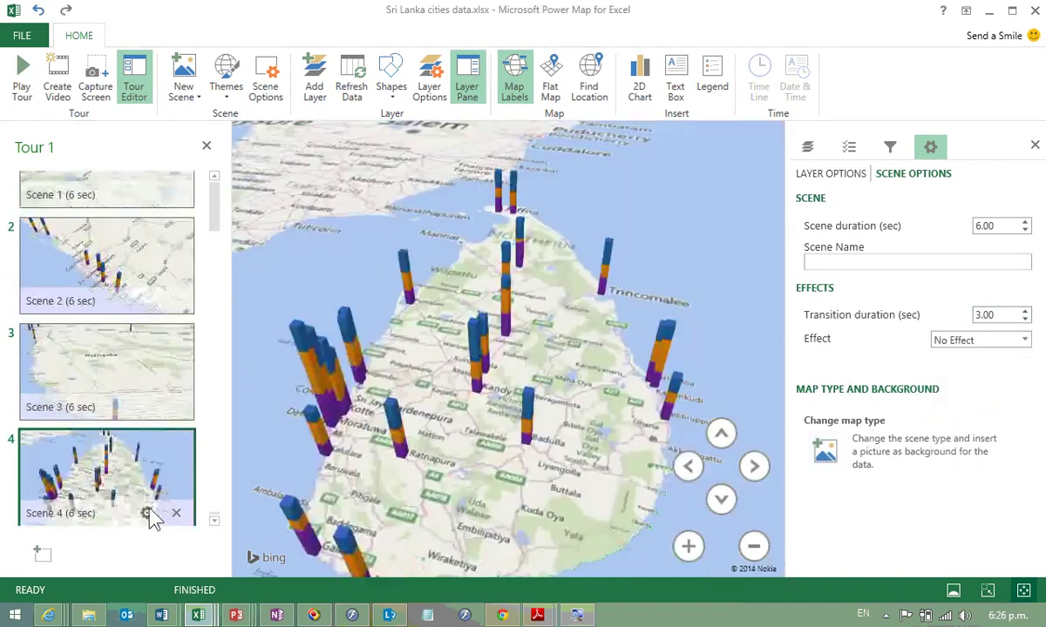
click(1026, 342)
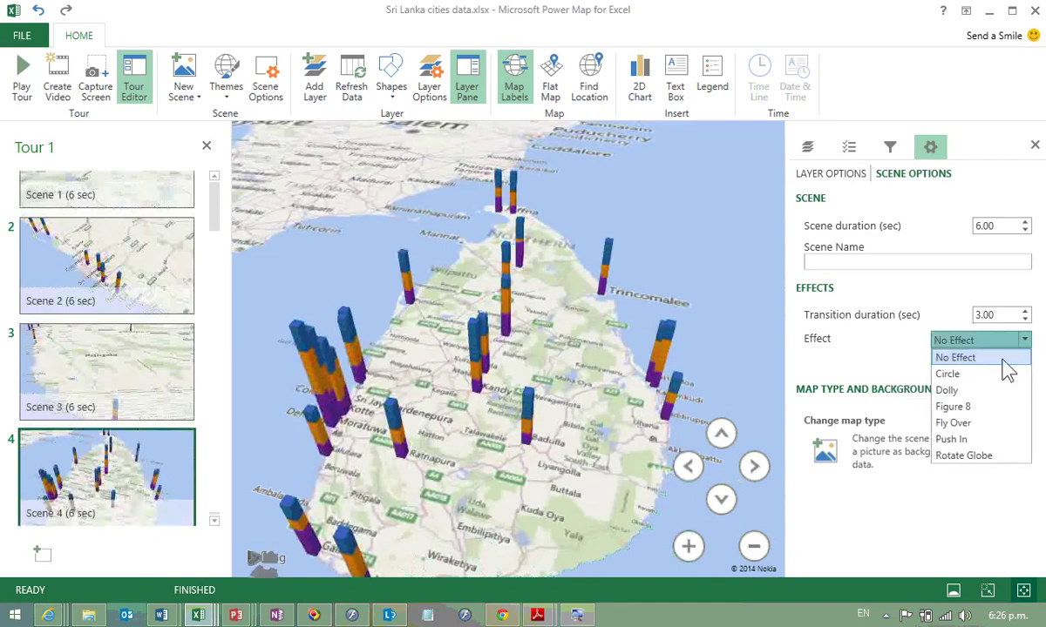
click(952, 439)
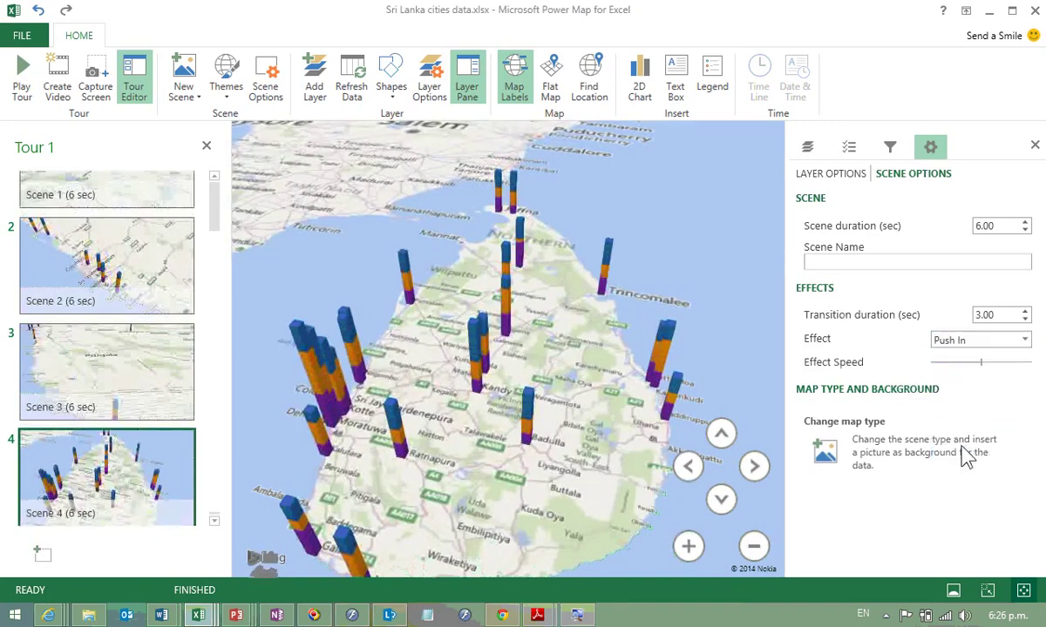
click(16, 91)
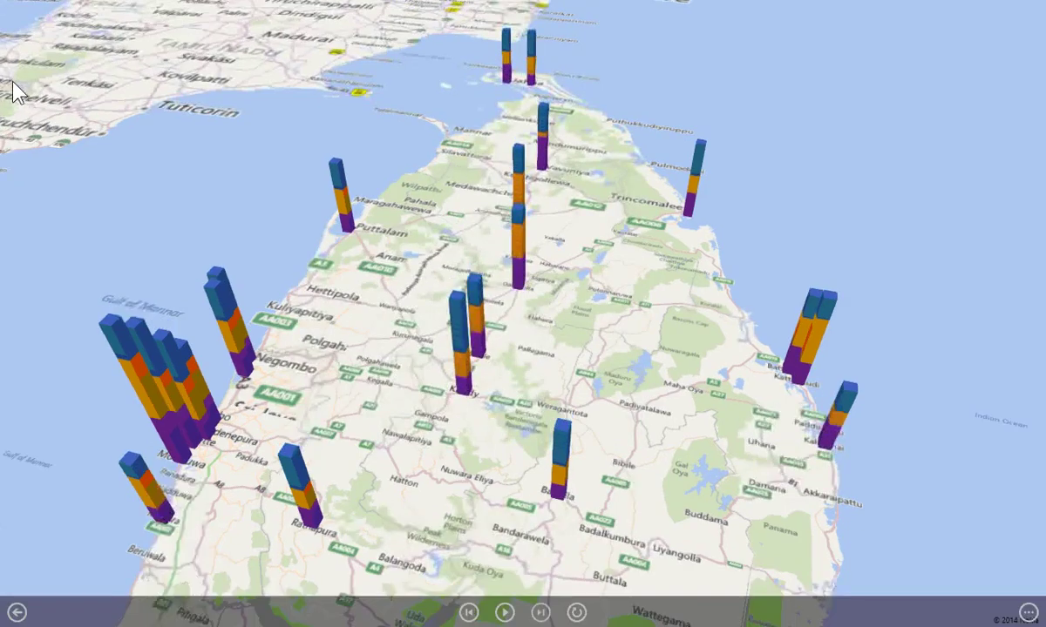
key(Escape)
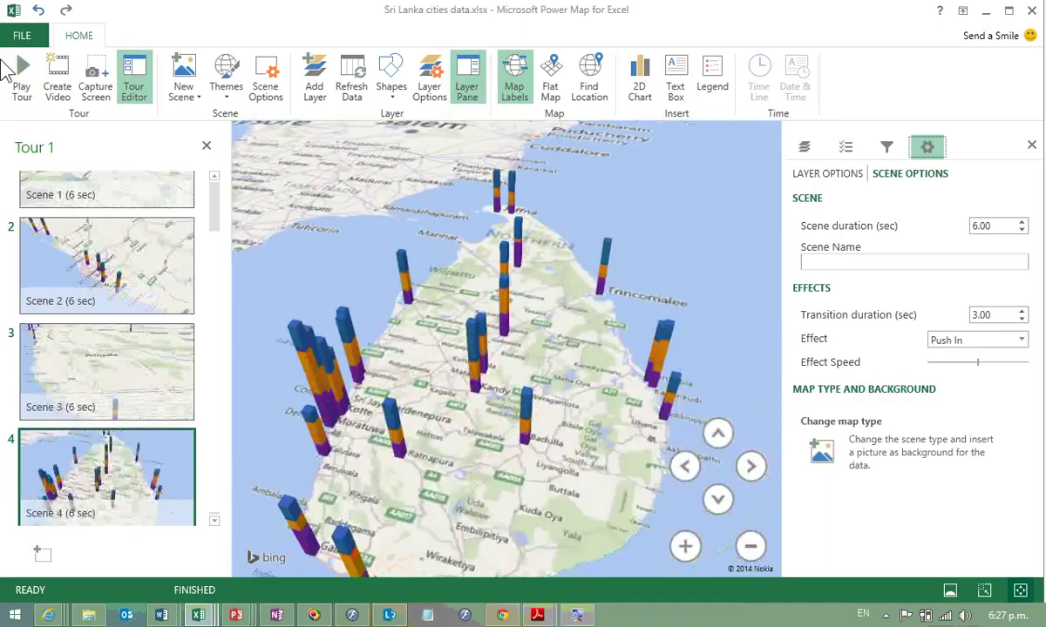
Step: Cancel the Create Video dialog without exporting and close Power Map
click(58, 80)
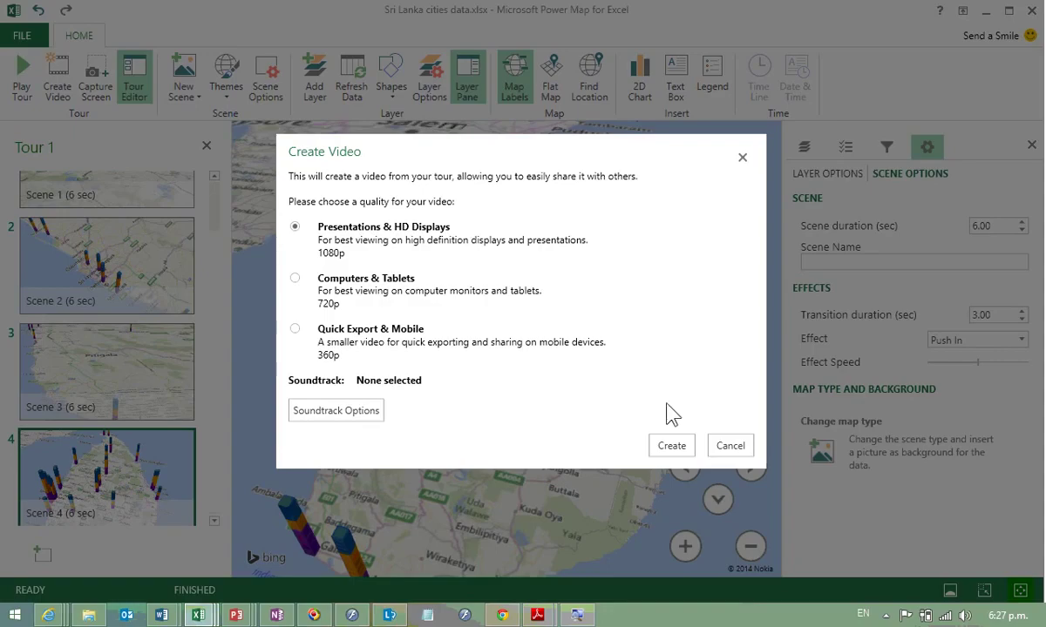
key(Escape)
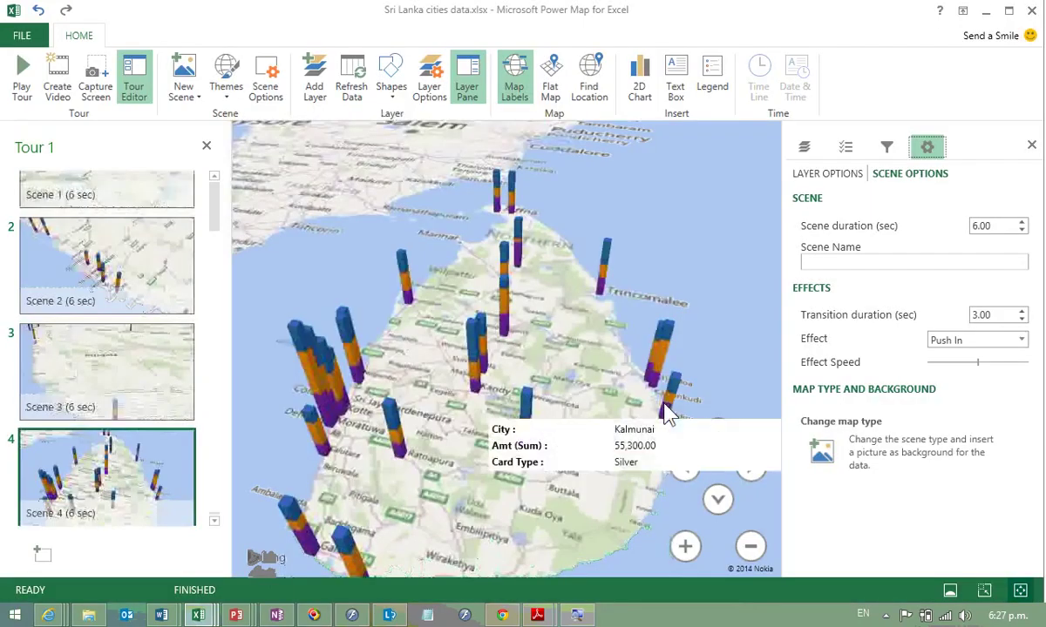
click(1034, 13)
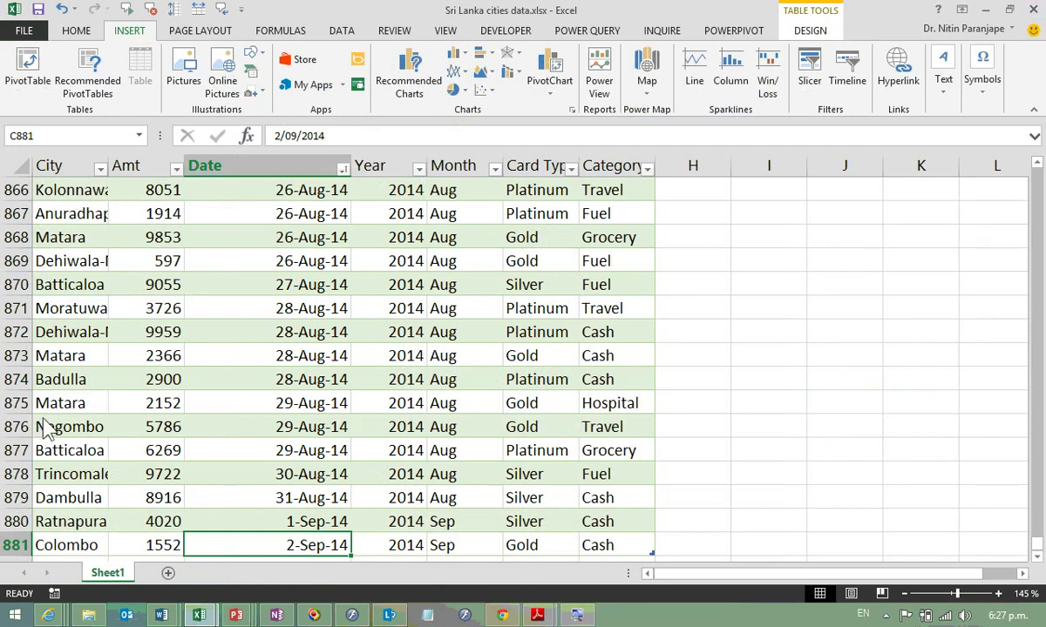
Step: Inspect the date, year, month, card type and category cells in rows 871–875
click(311, 403)
click(479, 309)
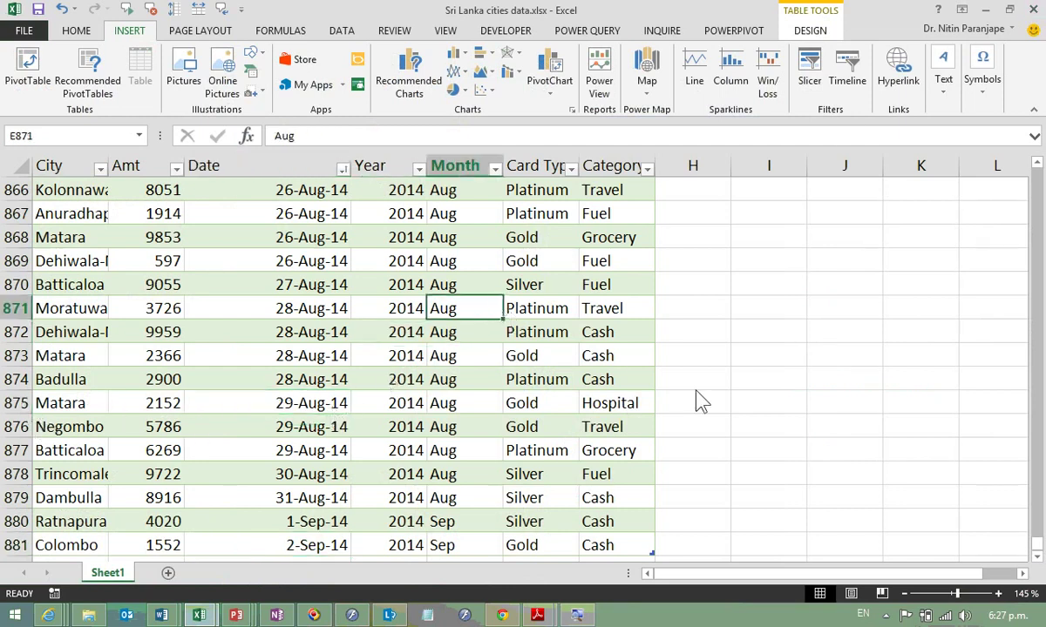
key(Down)
key(Down)
key(Down)
key(Right)
key(Right)
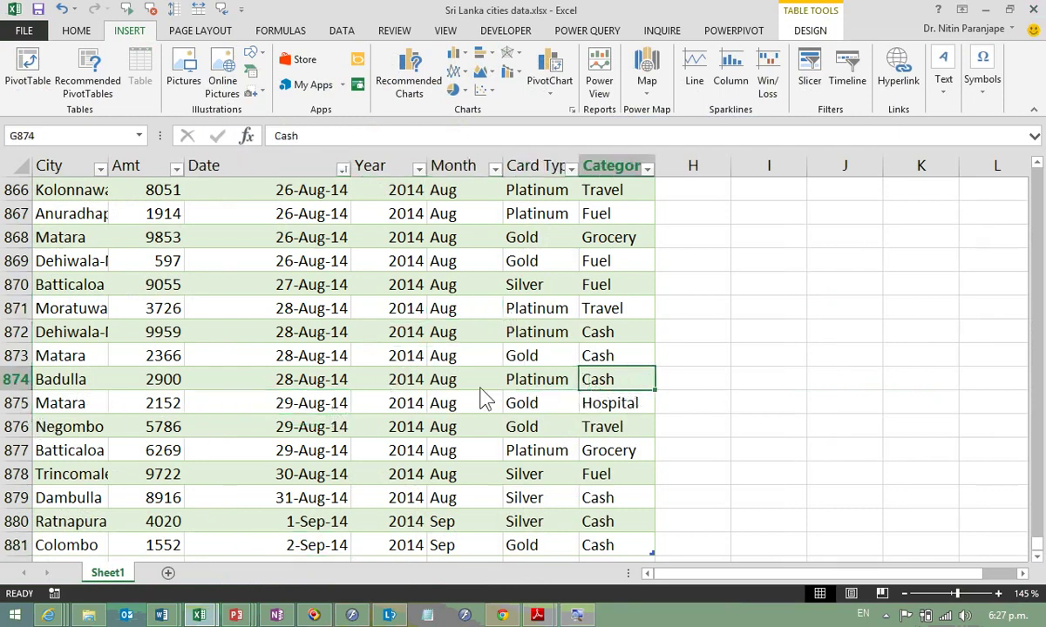
click(388, 380)
click(511, 312)
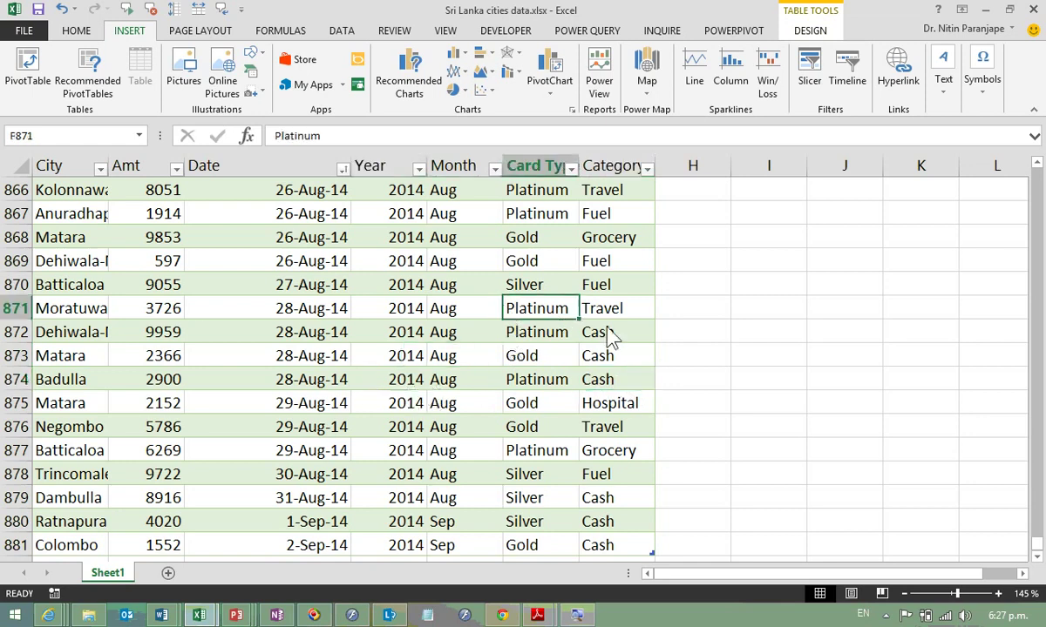
click(601, 384)
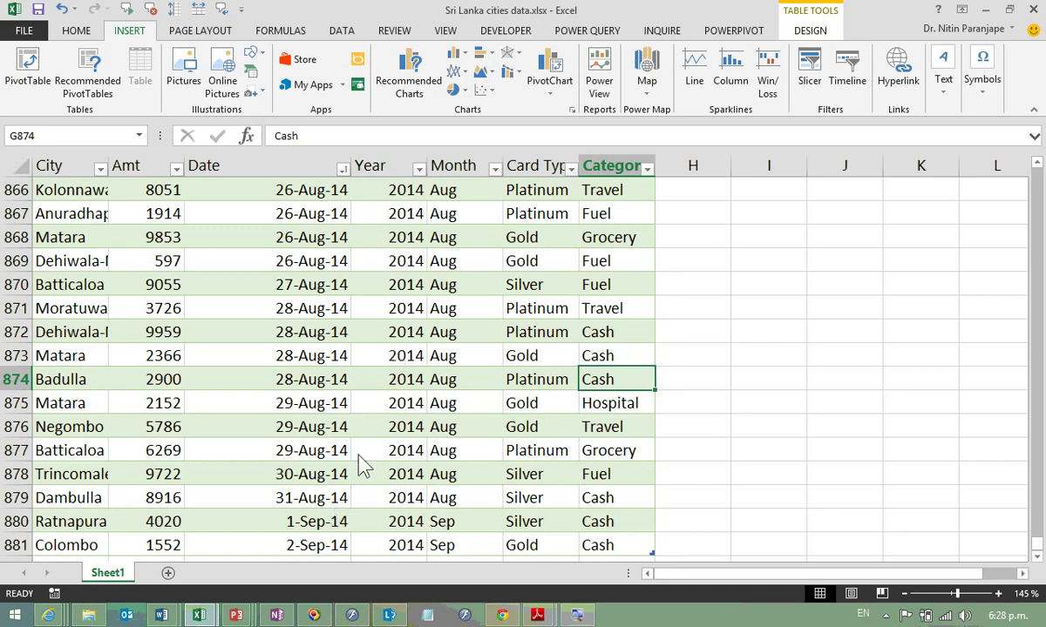
Step: Check the 2014 year and Aug month cells in rows 868–872, then switch to File Explorer
click(425, 315)
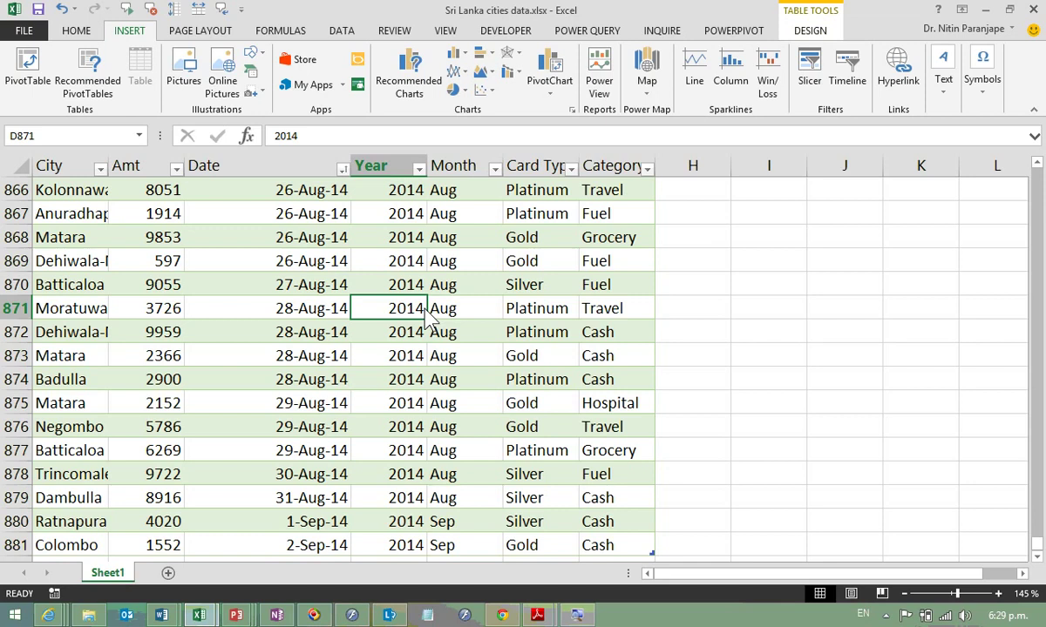
click(469, 305)
click(455, 291)
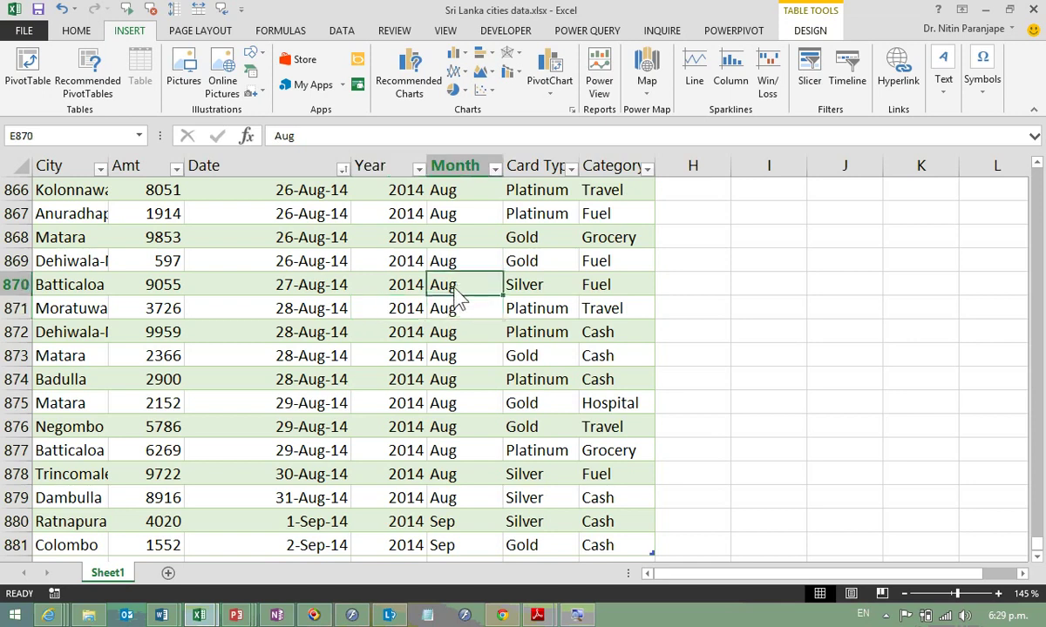
click(477, 261)
click(474, 246)
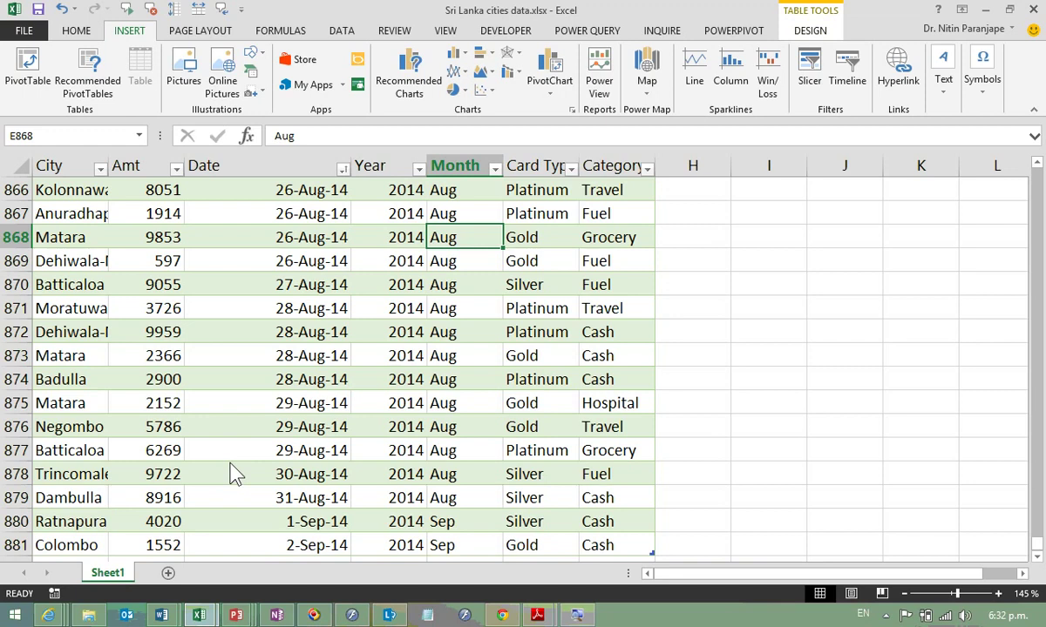
click(385, 338)
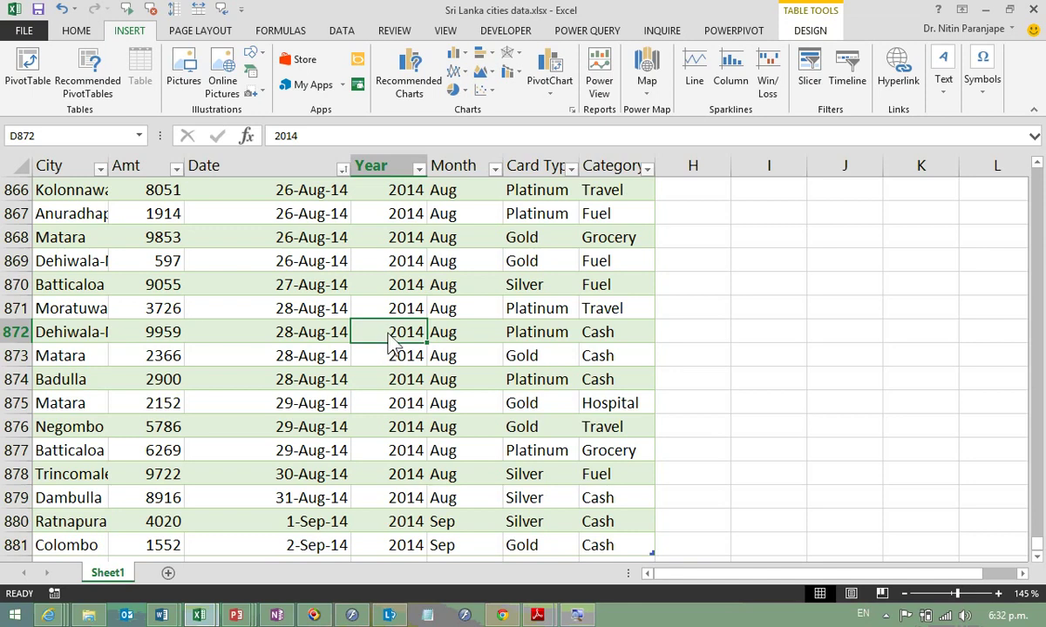
click(240, 616)
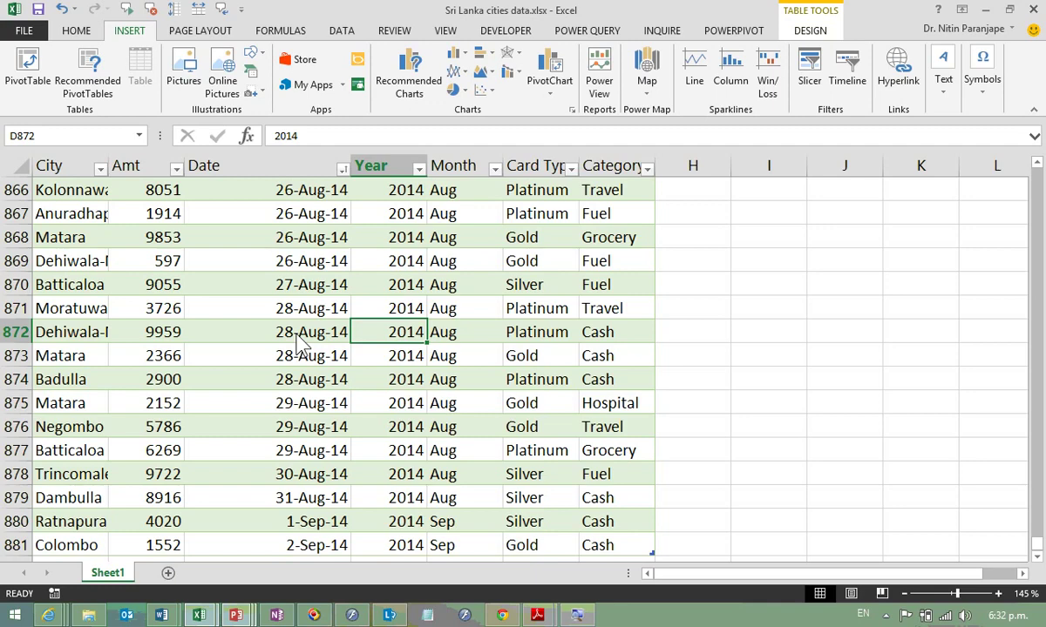
Step: Move from the Citibank 2014 folder to the V2 2007 lab files and open ERP data output.xlsx
click(88, 615)
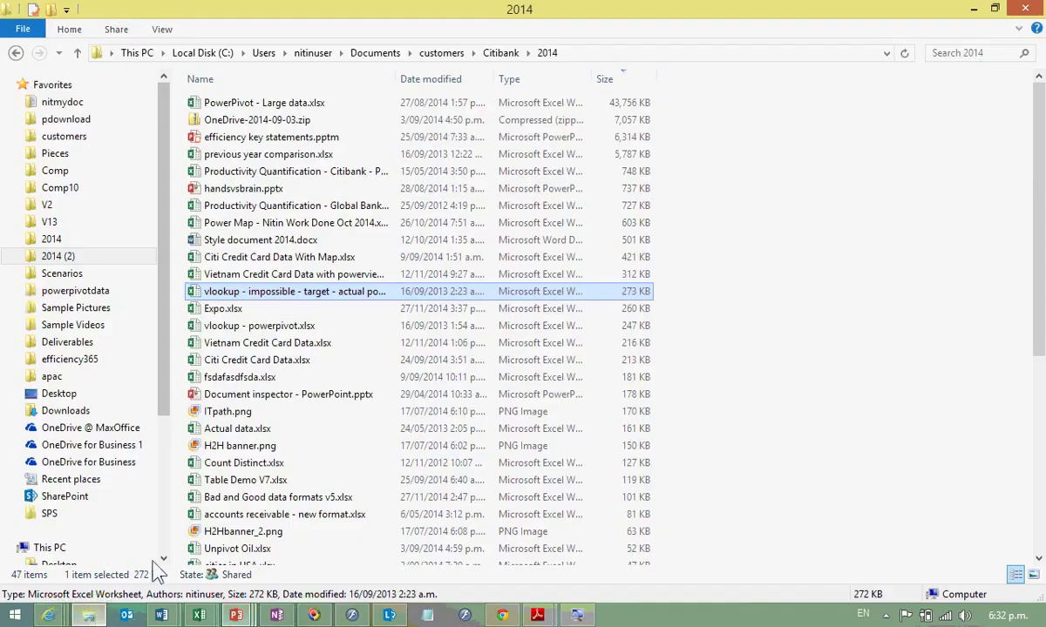
click(328, 433)
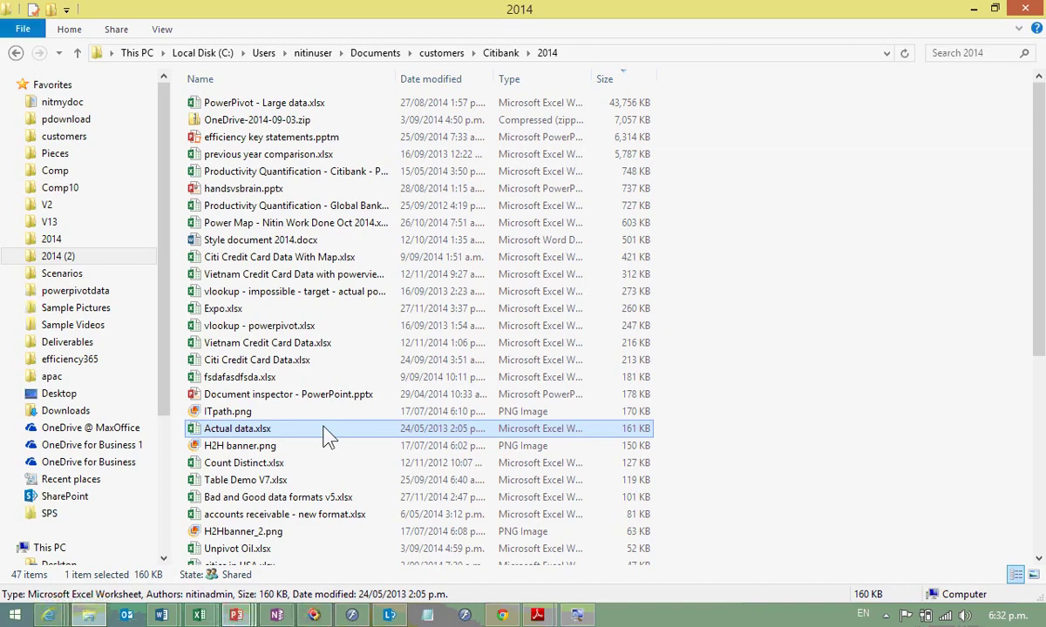
click(321, 258)
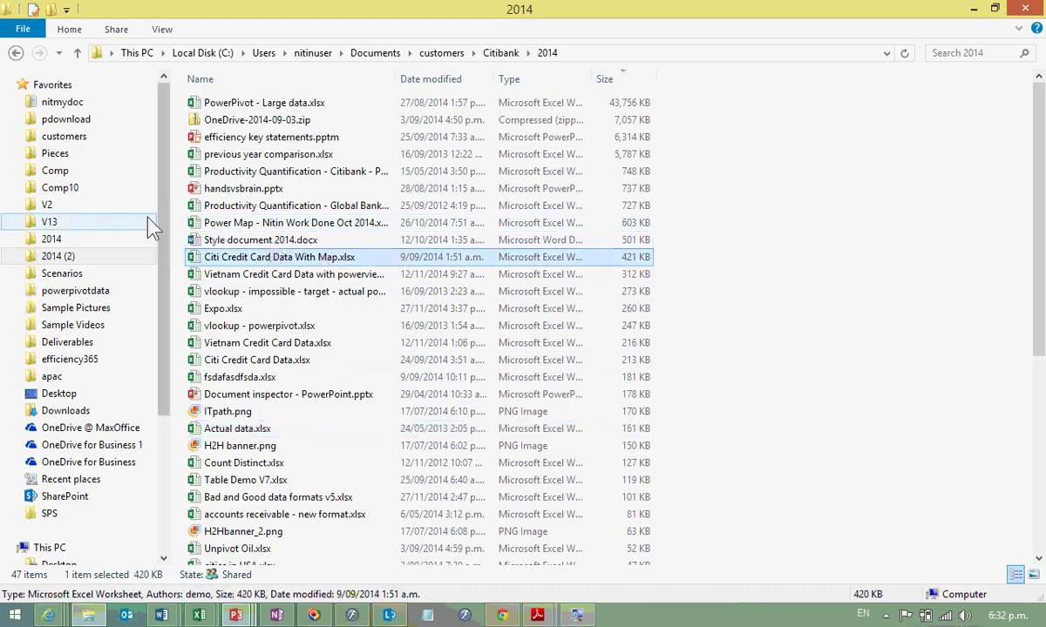
click(115, 202)
click(338, 308)
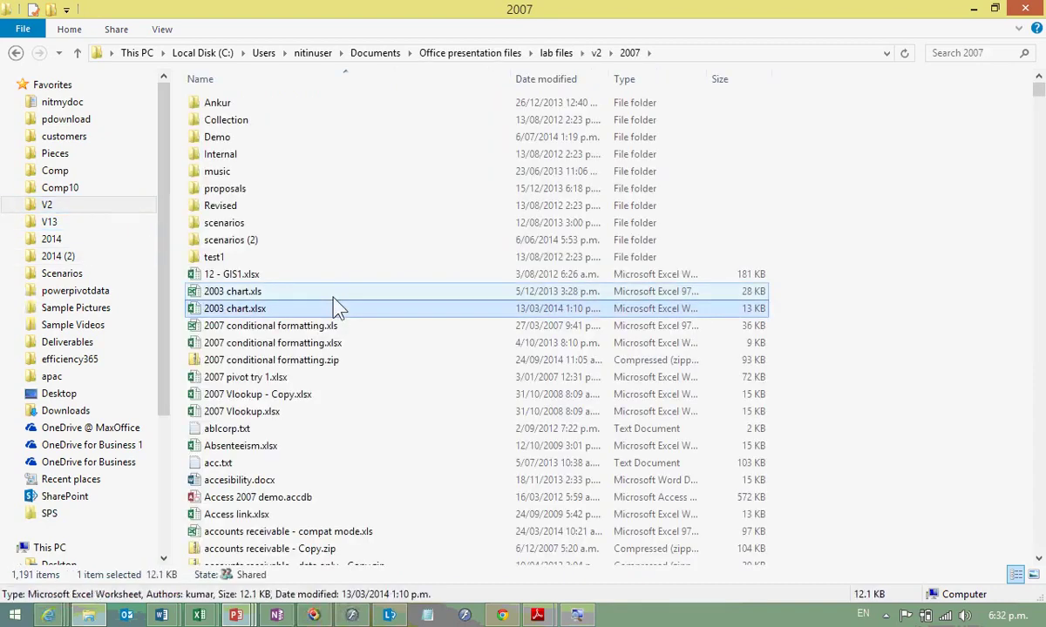
text(erp)
key(Down)
key(Down)
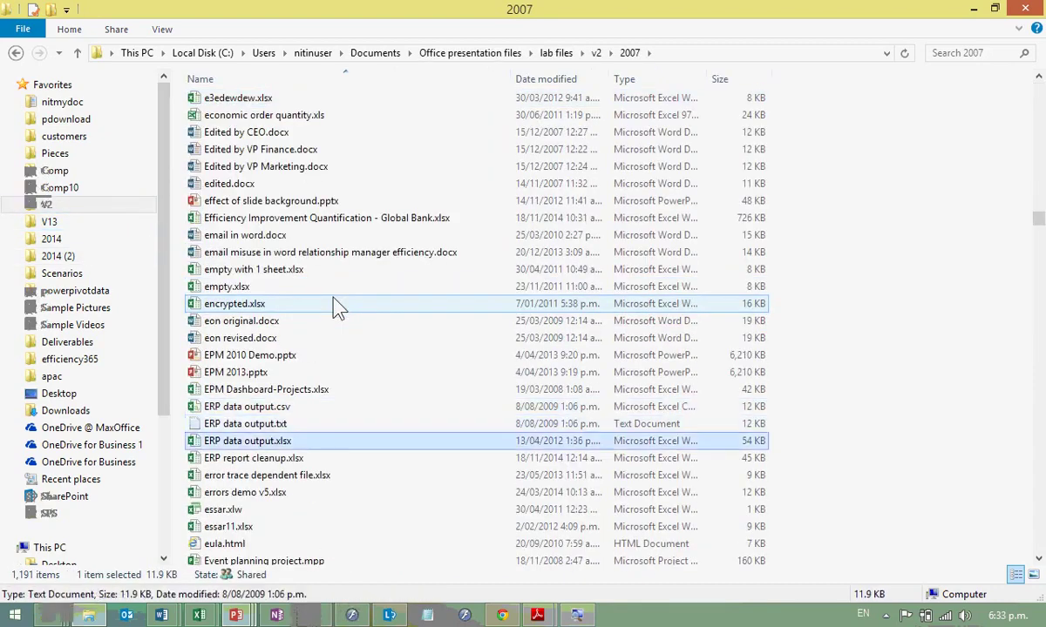
key(Return)
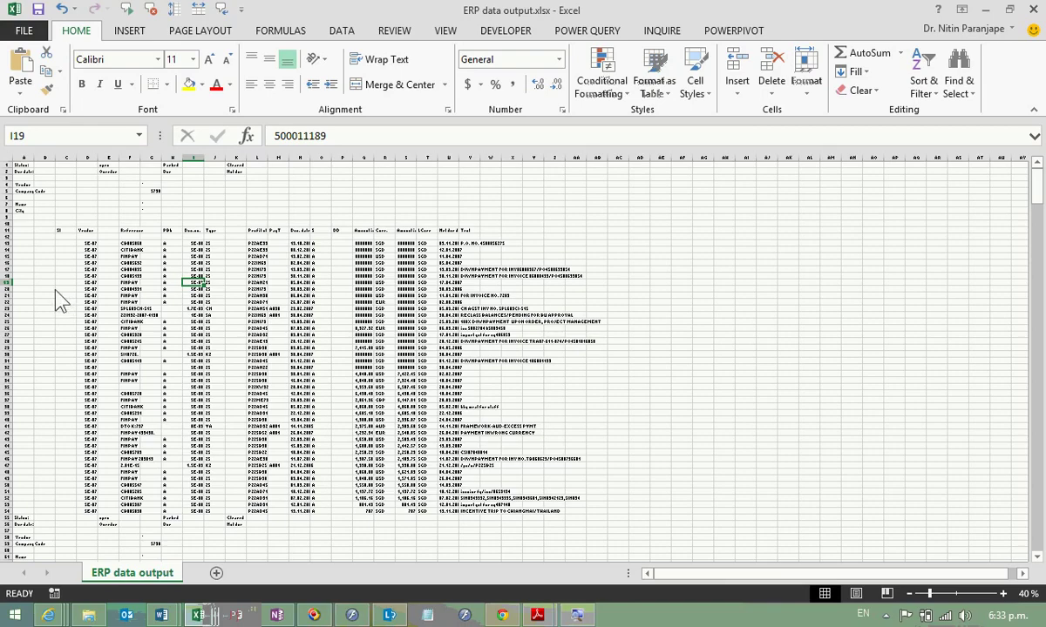
Step: Scroll down through the ERP report's vendor line items
scroll(55, 292, down, 5)
scroll(57, 294, down, 5)
scroll(59, 297, down, 1)
scroll(63, 301, down, 5)
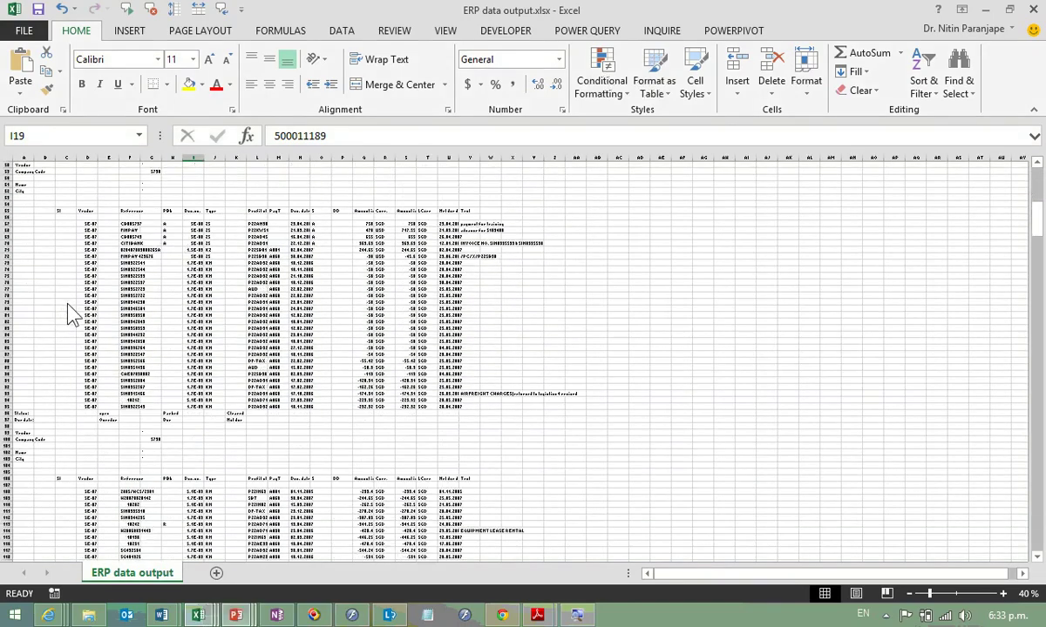
scroll(71, 306, down, 3)
scroll(73, 303, down, 6)
scroll(75, 303, down, 9)
scroll(78, 310, down, 4)
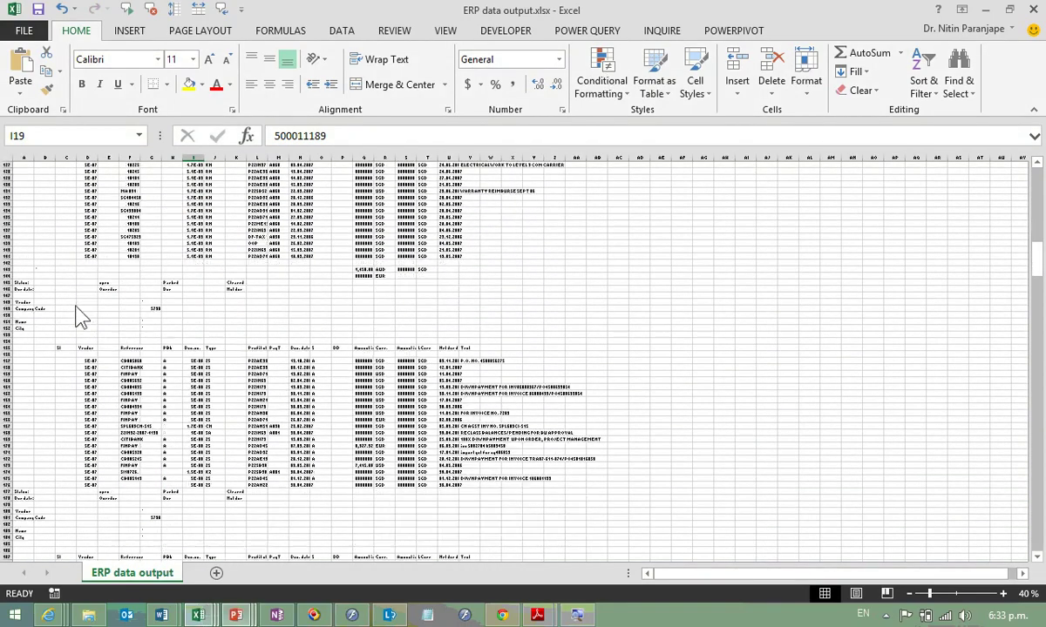
scroll(79, 314, down, 3)
scroll(77, 311, down, 8)
scroll(77, 310, down, 8)
scroll(78, 310, down, 8)
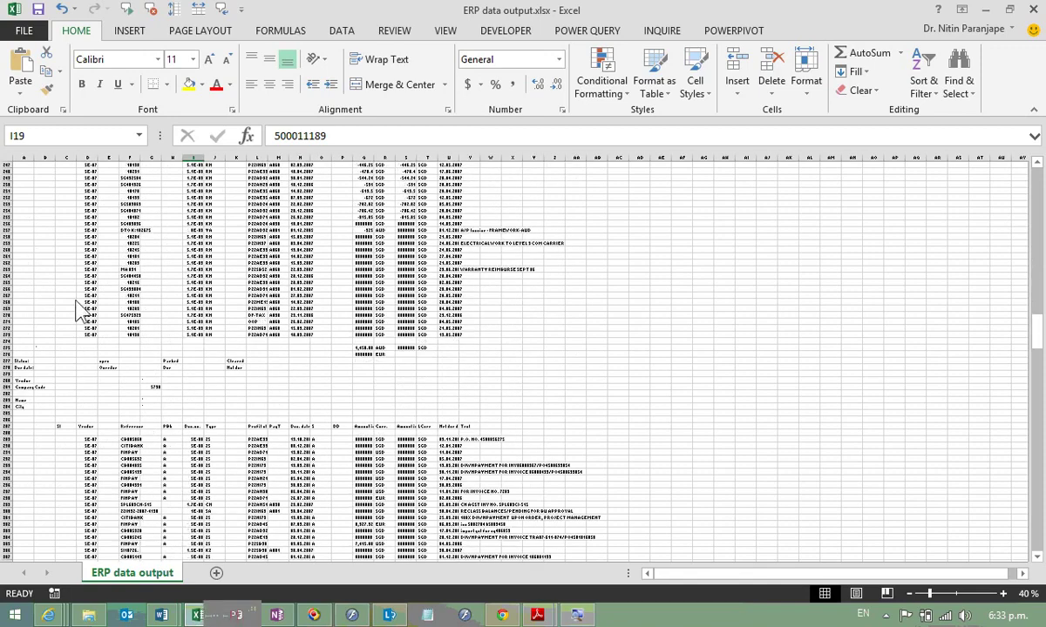
Step: Return to the top of the report and select, then deselect, header rows 1–11
key(ctrl+Home)
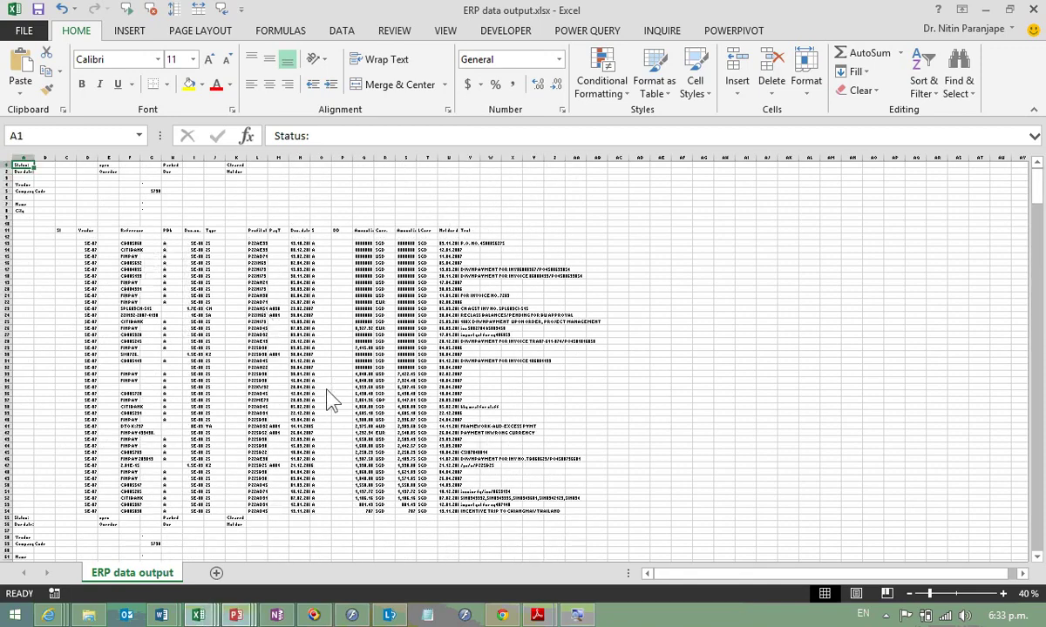
ctrl+scroll(7, 224, up, 3)
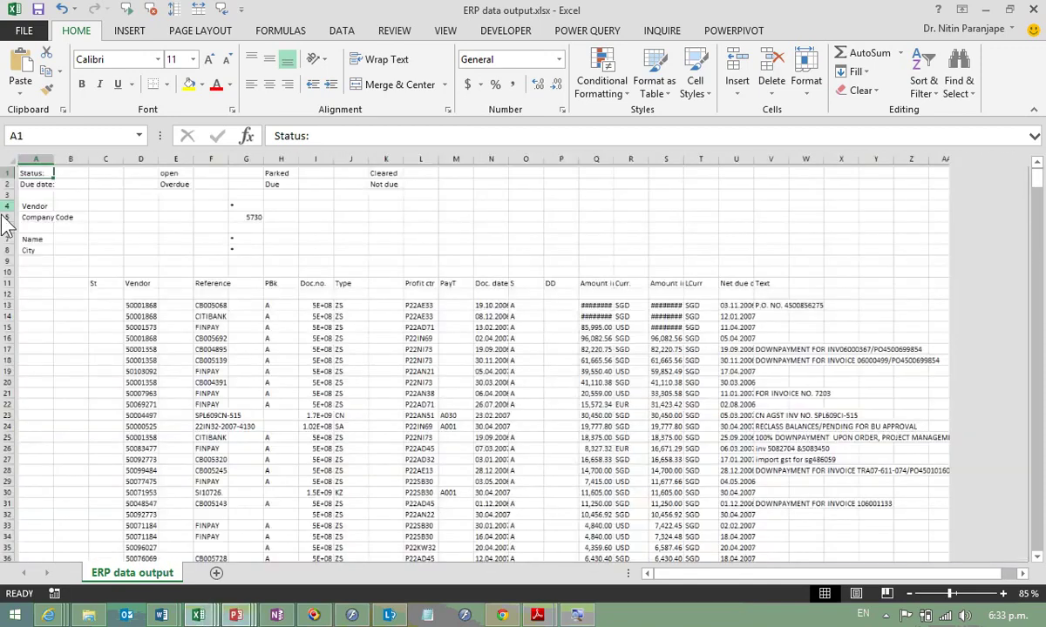
ctrl+scroll(7, 224, up, 1)
drag(9, 194, 10, 349)
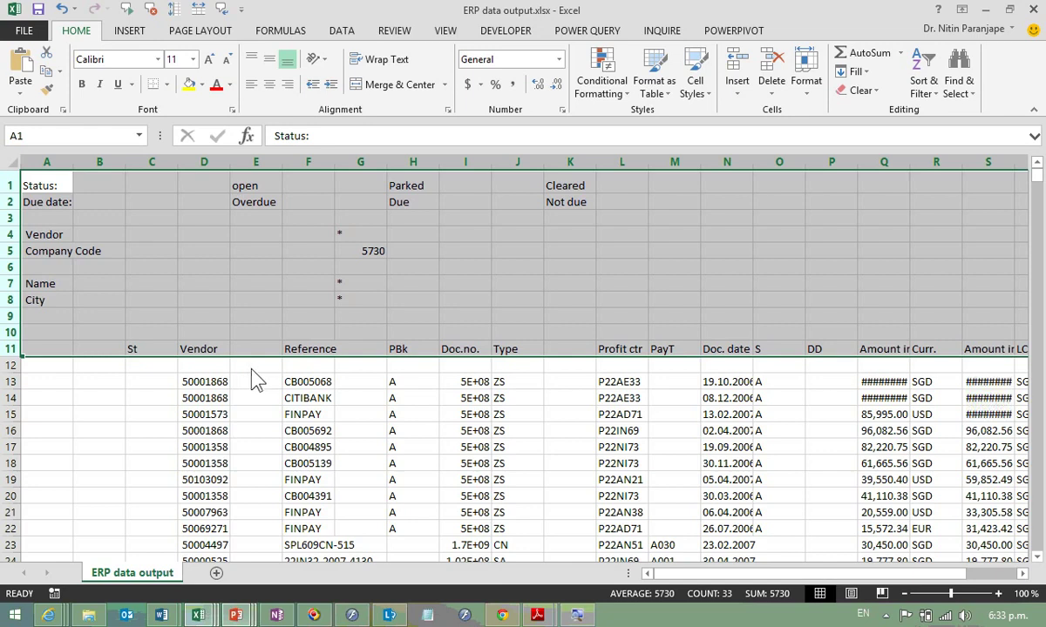
click(308, 366)
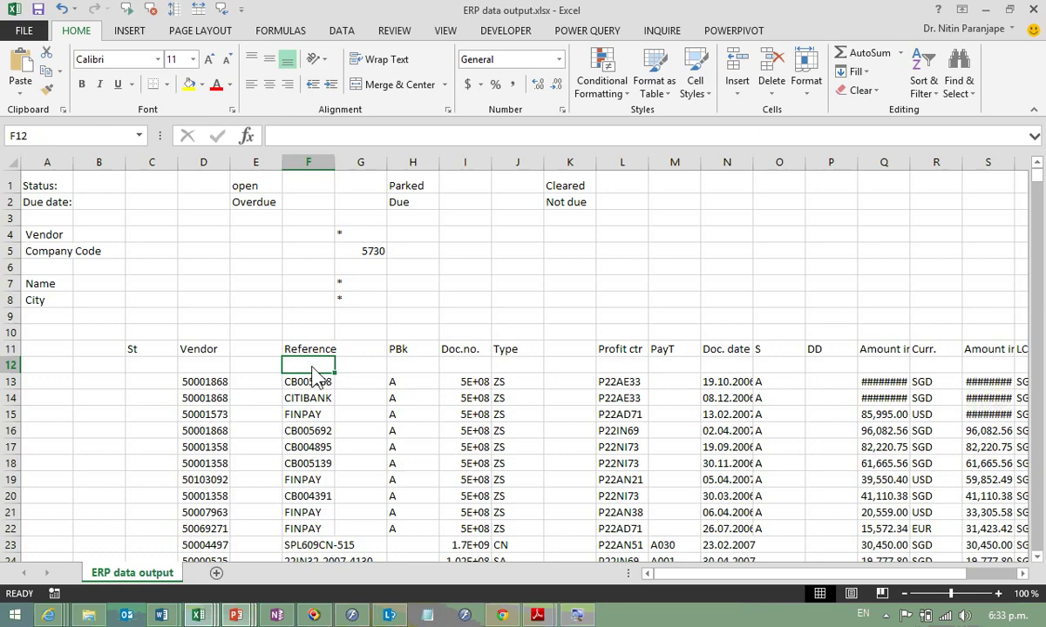
Step: Apply numbering to the body placeholder on the PowerPoint slide
click(427, 532)
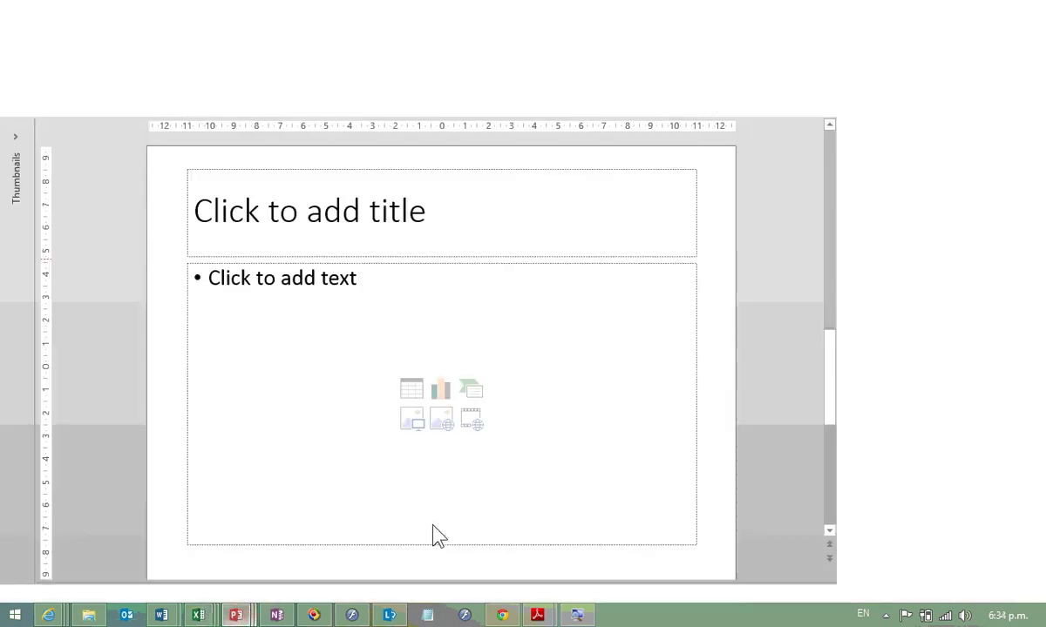
click(433, 343)
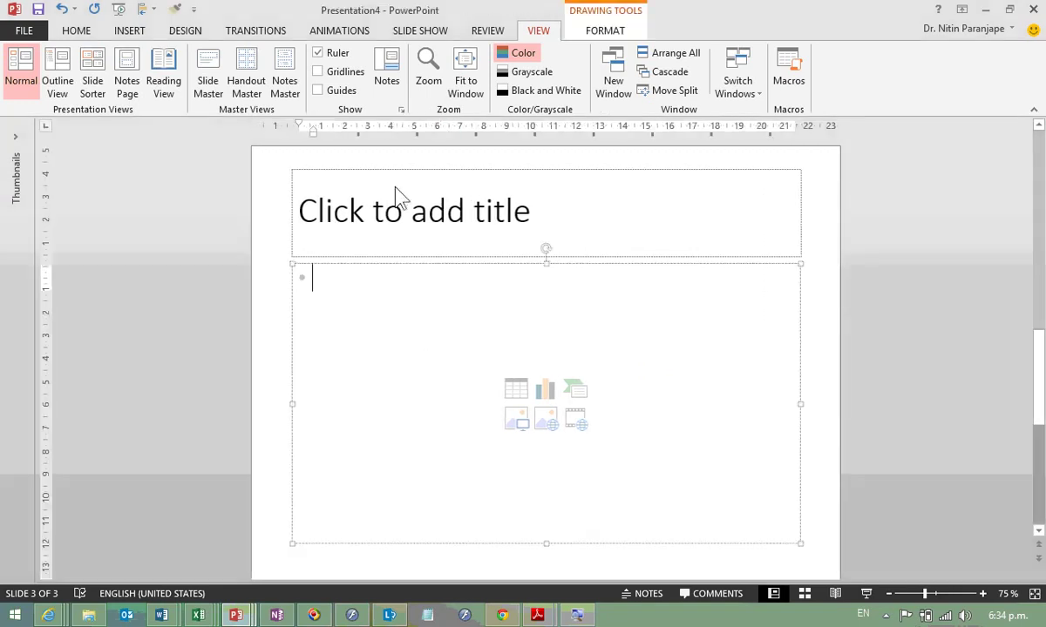
click(129, 33)
click(76, 30)
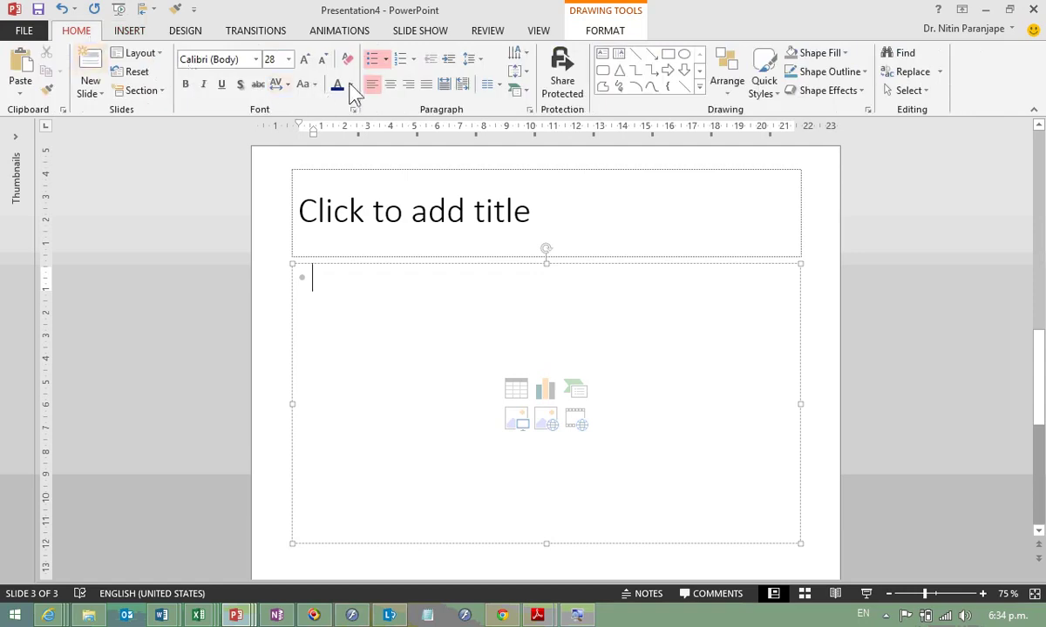
click(400, 58)
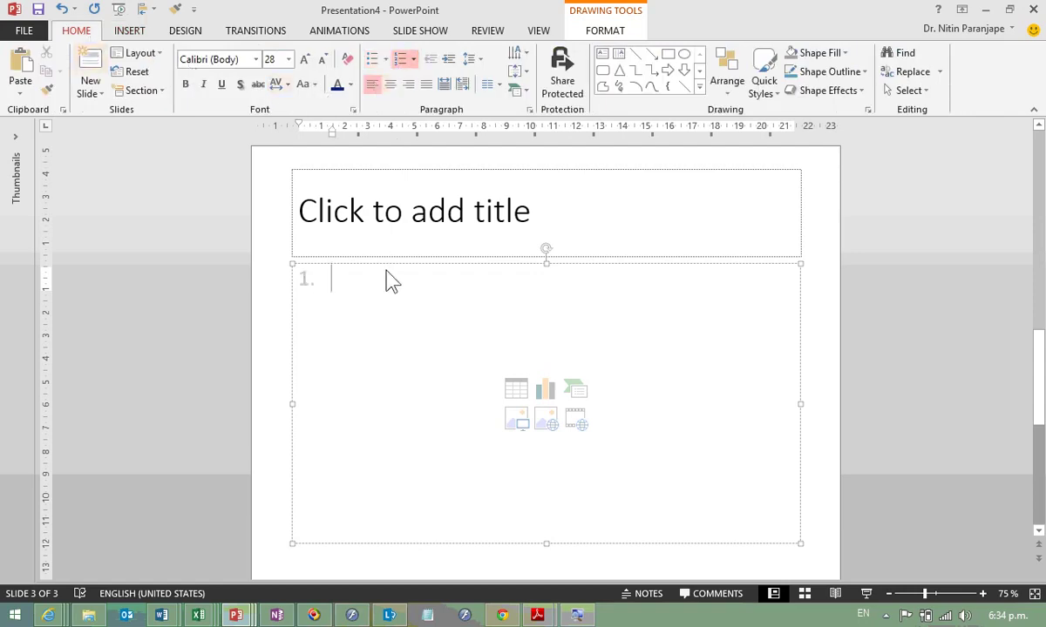
Step: Enter the numbered items Normalized, Query, Denormalized Recordset and Report Write
text(Normalized)
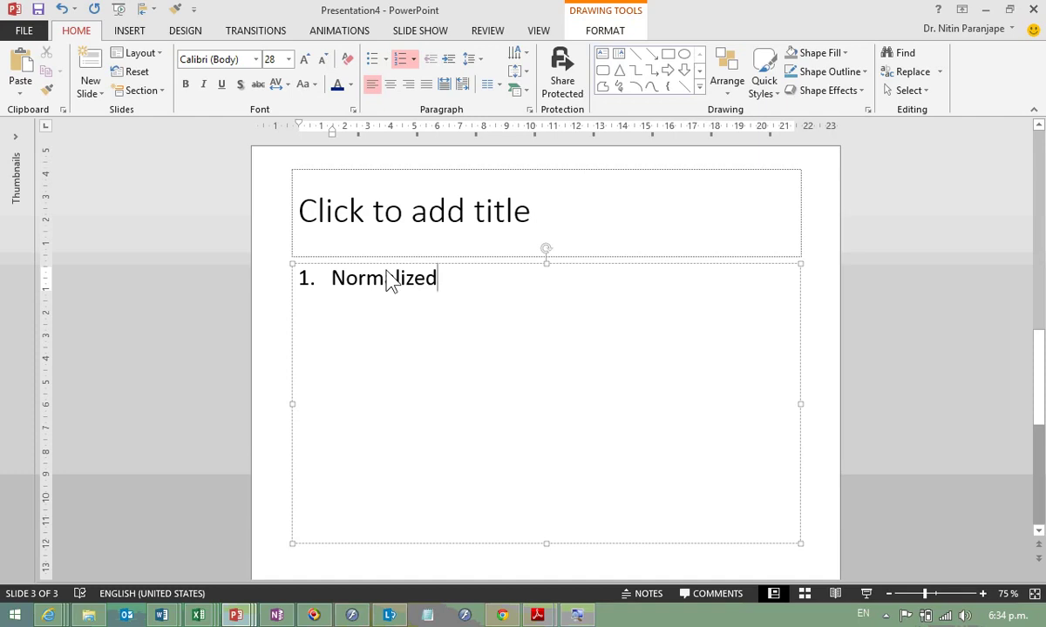
key(Return)
text(Query)
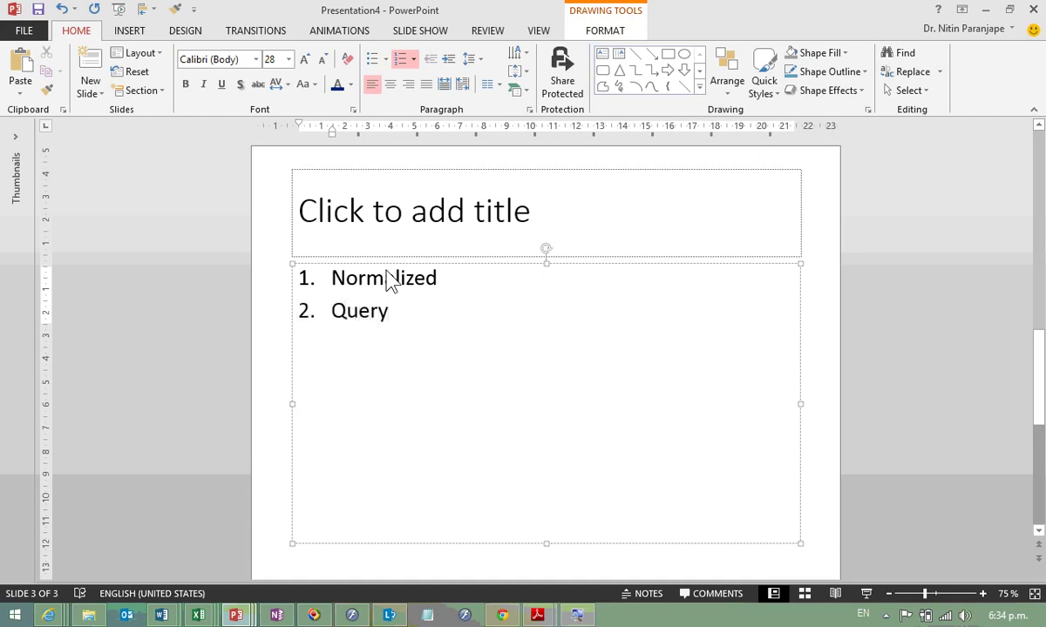
key(Return)
text(Denormalize)
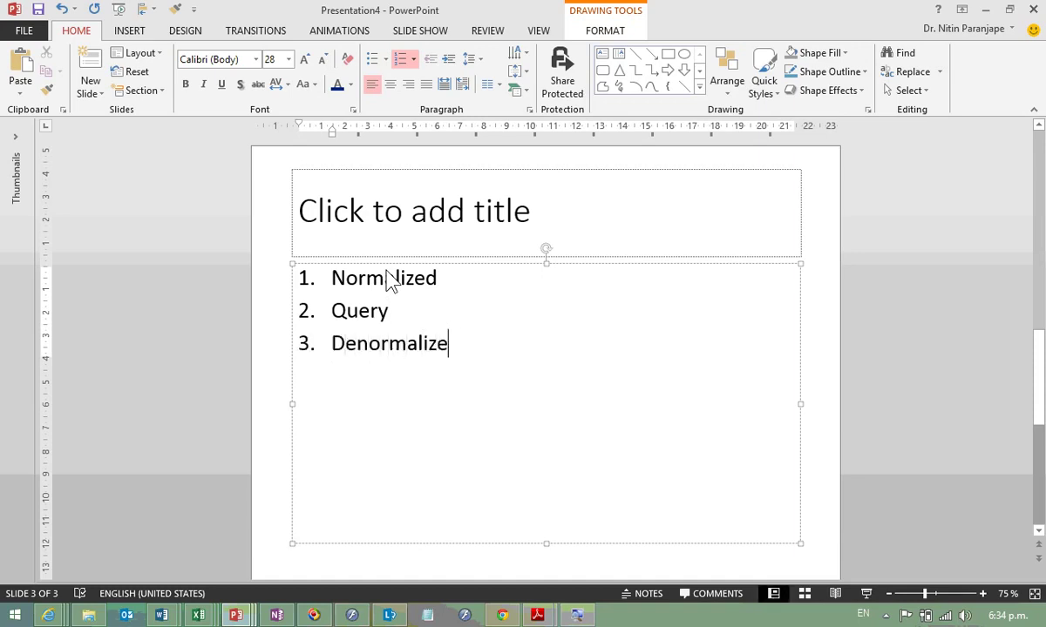
text(d Recordset)
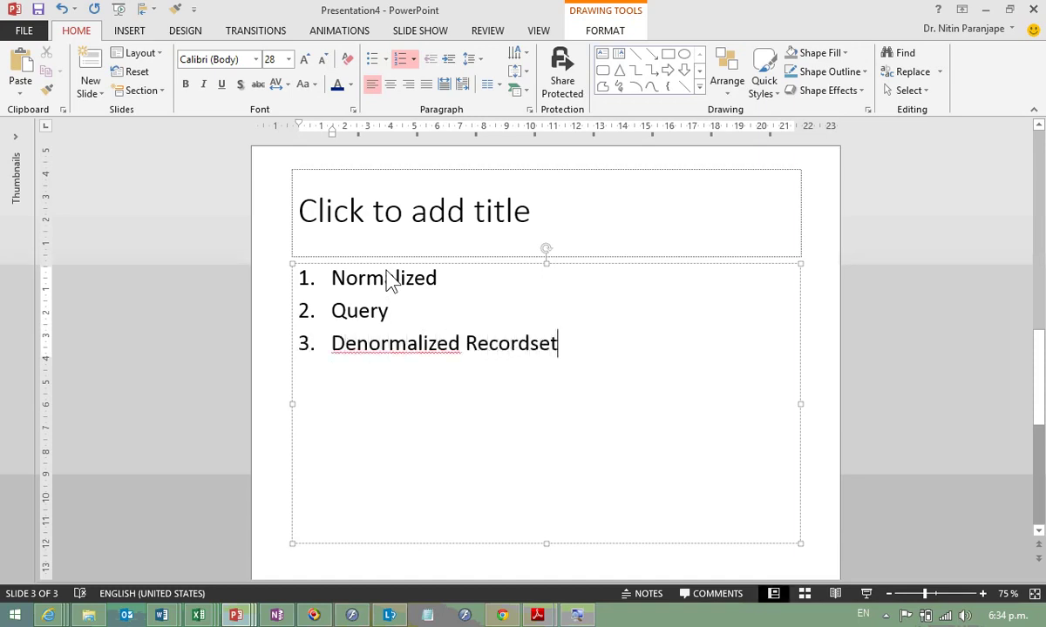
key(Return)
text(Rpo)
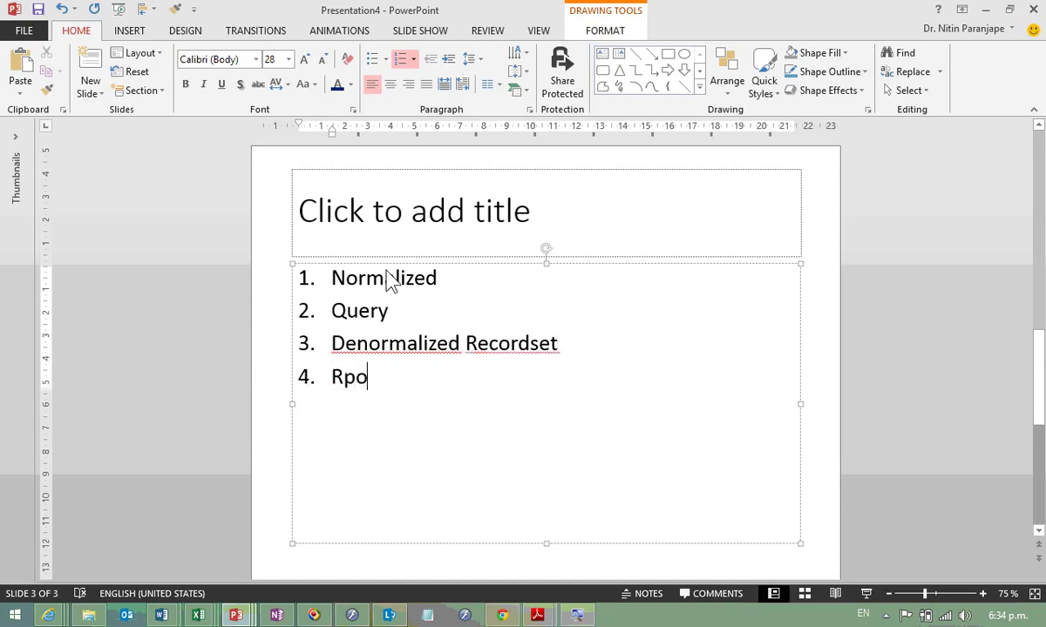
key(BackSpace)
key(BackSpace)
text(erport W)
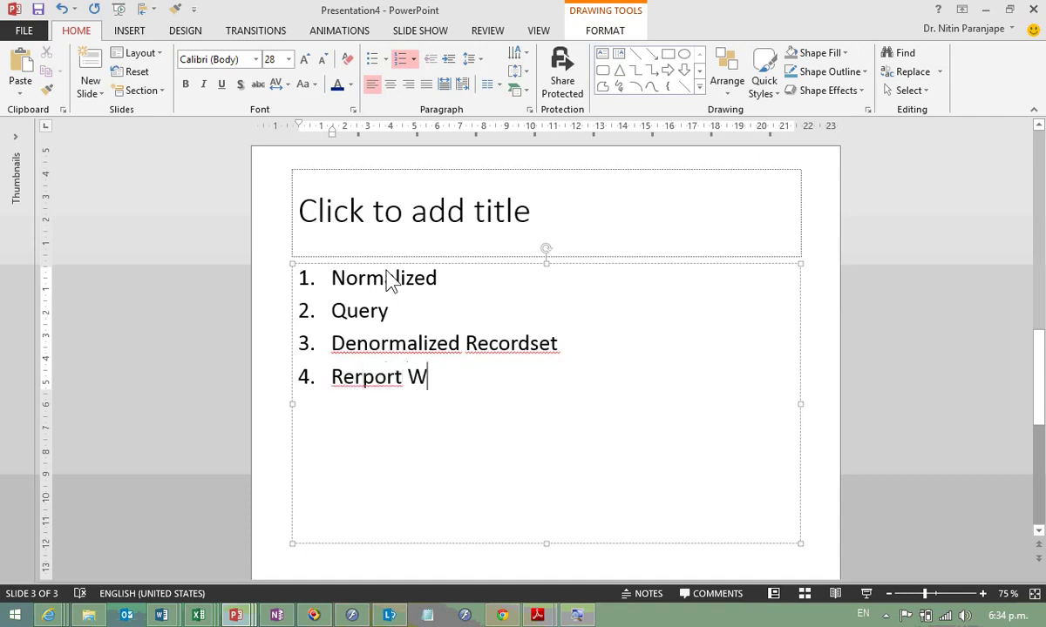
key(BackSpace)
key(BackSpace)
key(BackSpace)
key(BackSpace)
key(BackSpace)
key(BackSpace)
text(po)
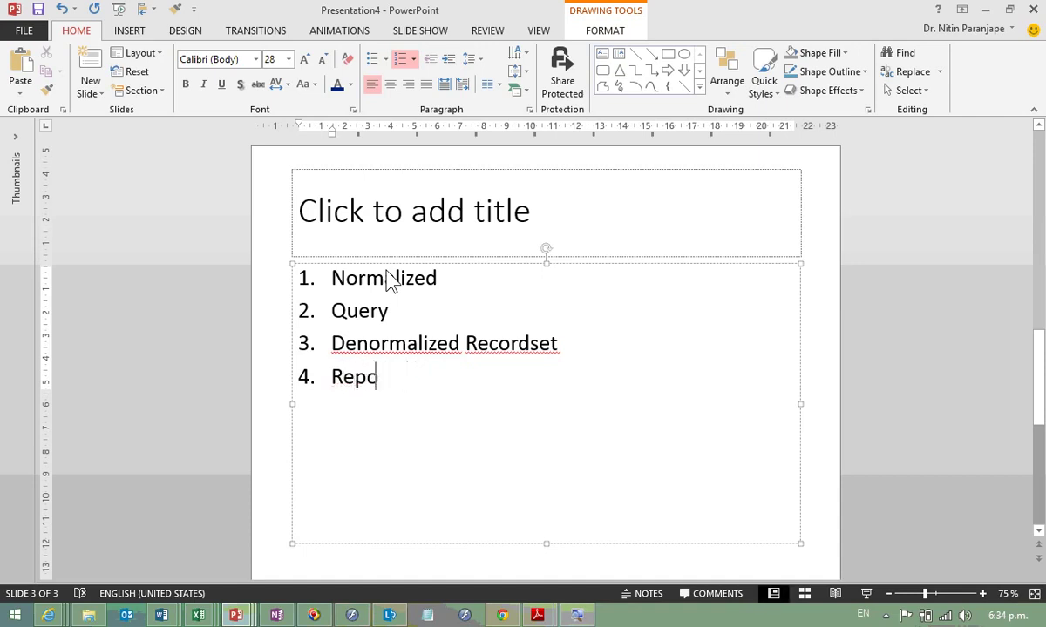
text(rt W)
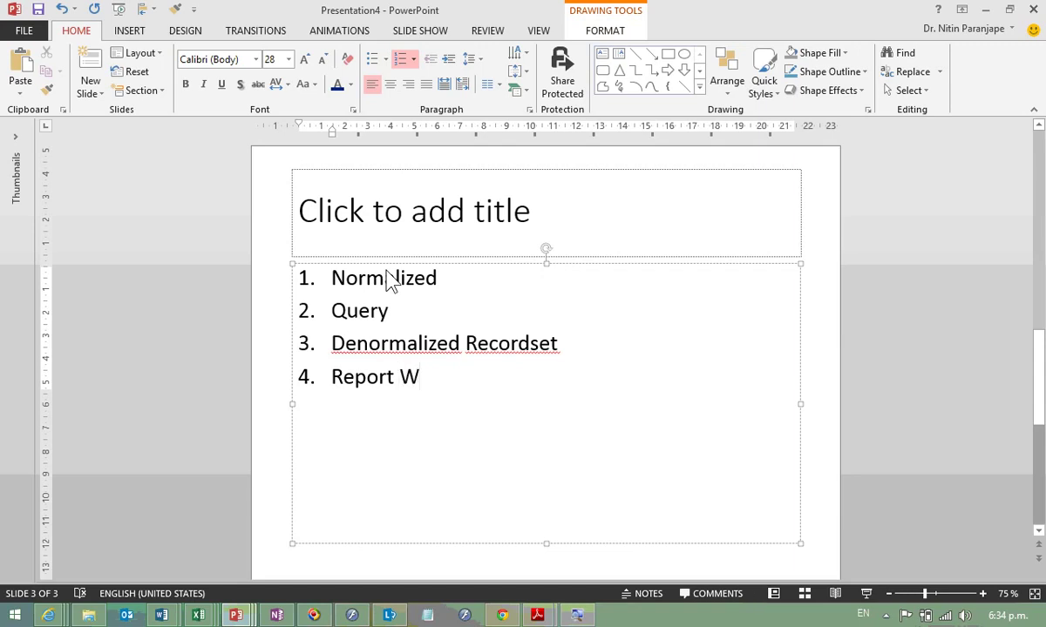
text(rite)
key(Return)
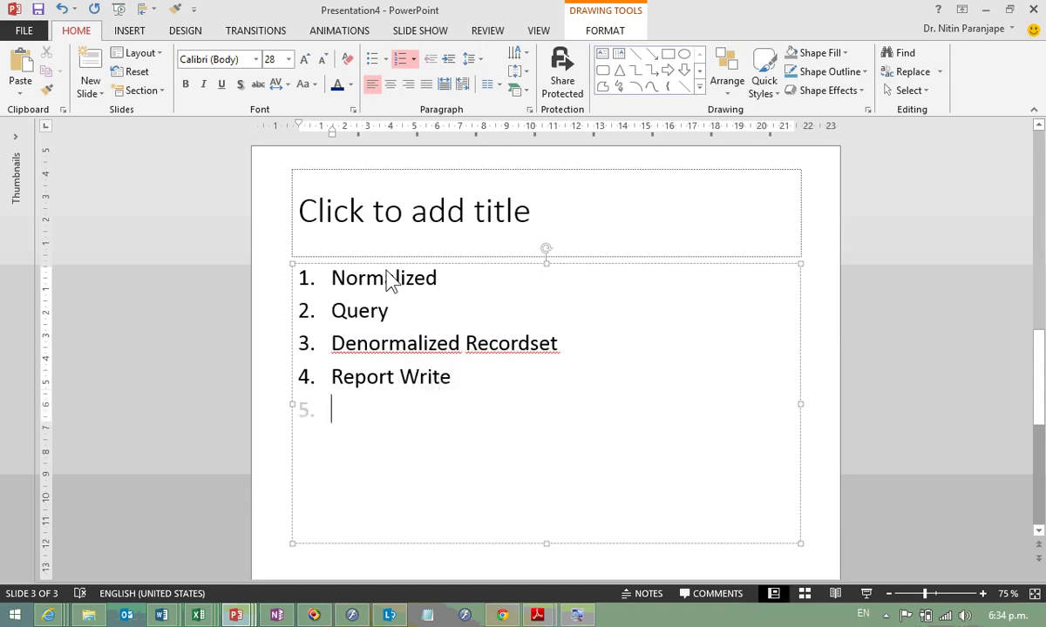
Step: Add 'Export to Excel' and move it to follow 'Denormalized Recordset -', removing the empty item
text(Export to )
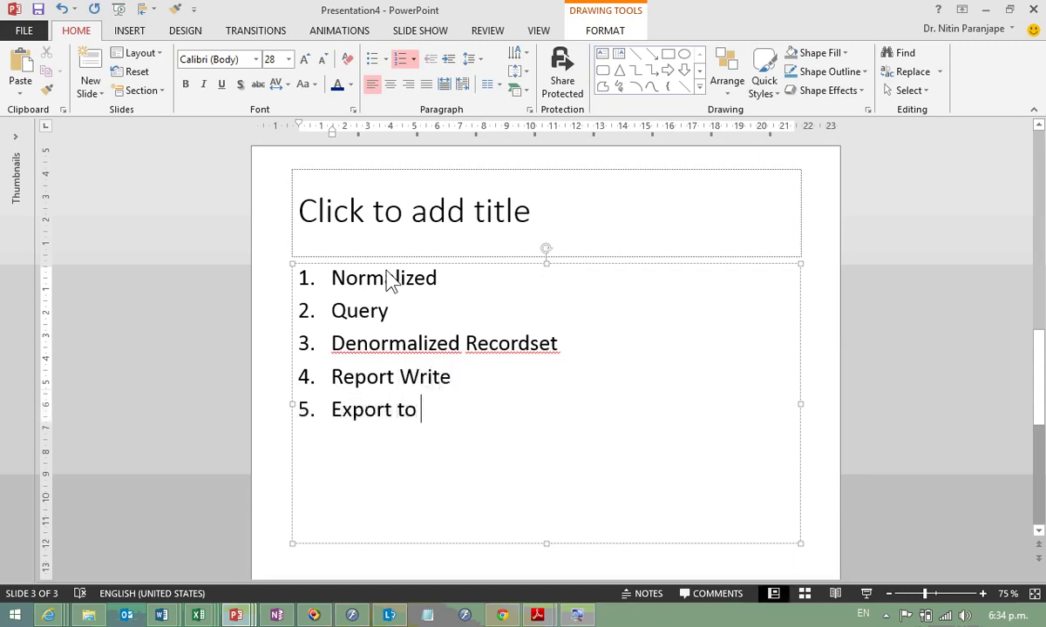
text(Excel)
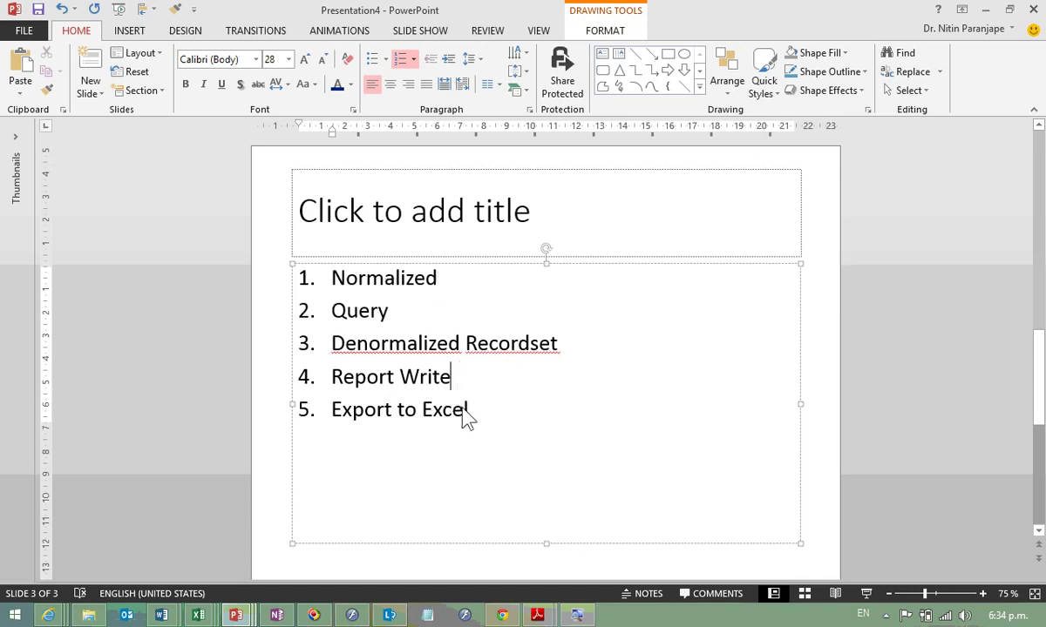
drag(478, 412, 333, 411)
key(ctrl+x)
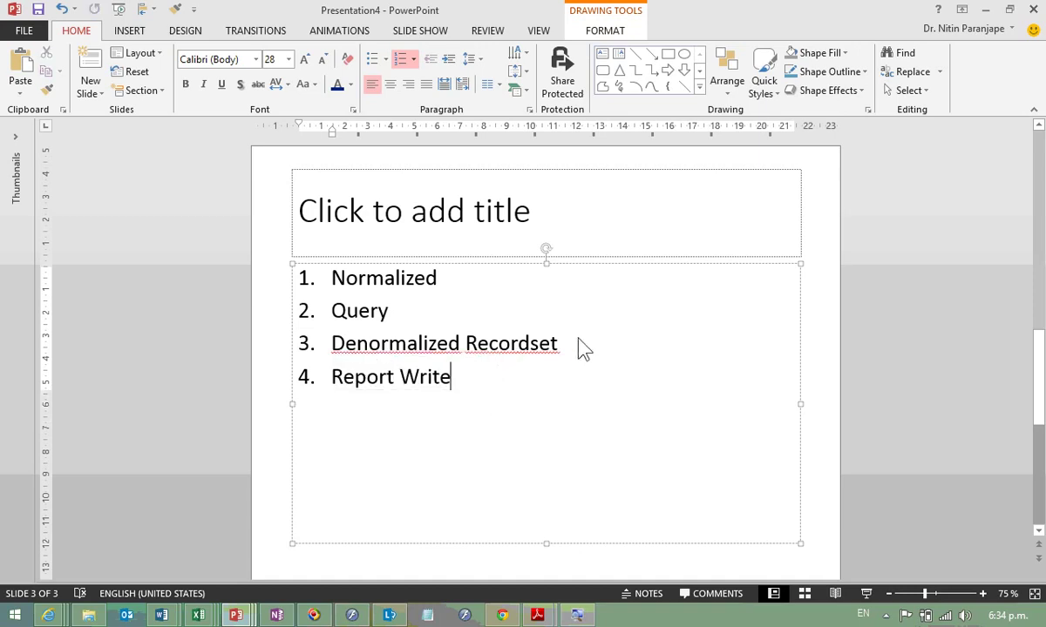
click(568, 345)
text(-)
key(ctrl+v)
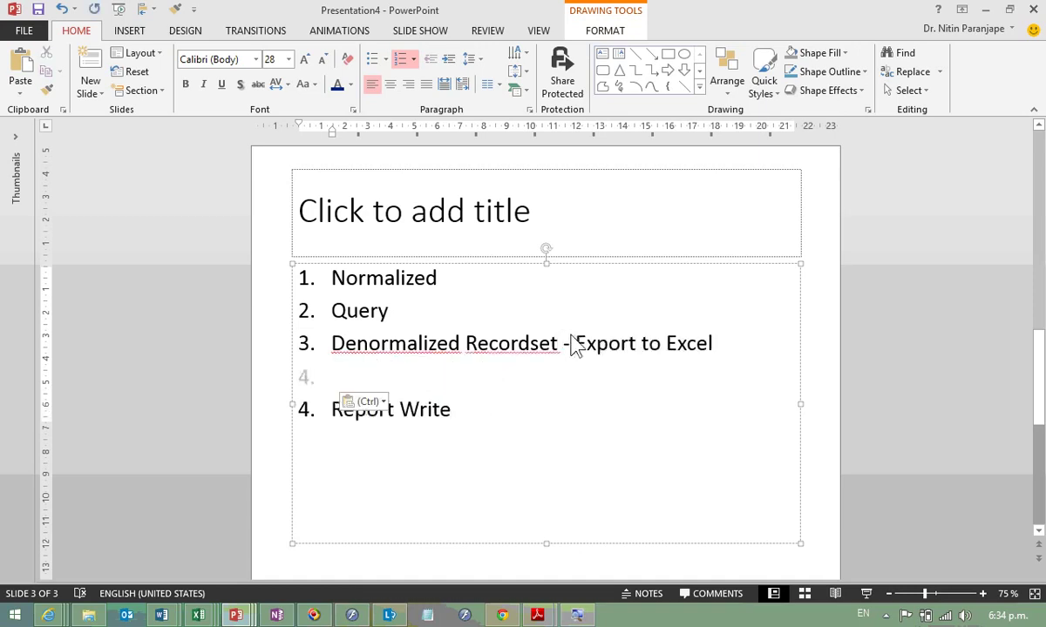
key(BackSpace)
key(BackSpace)
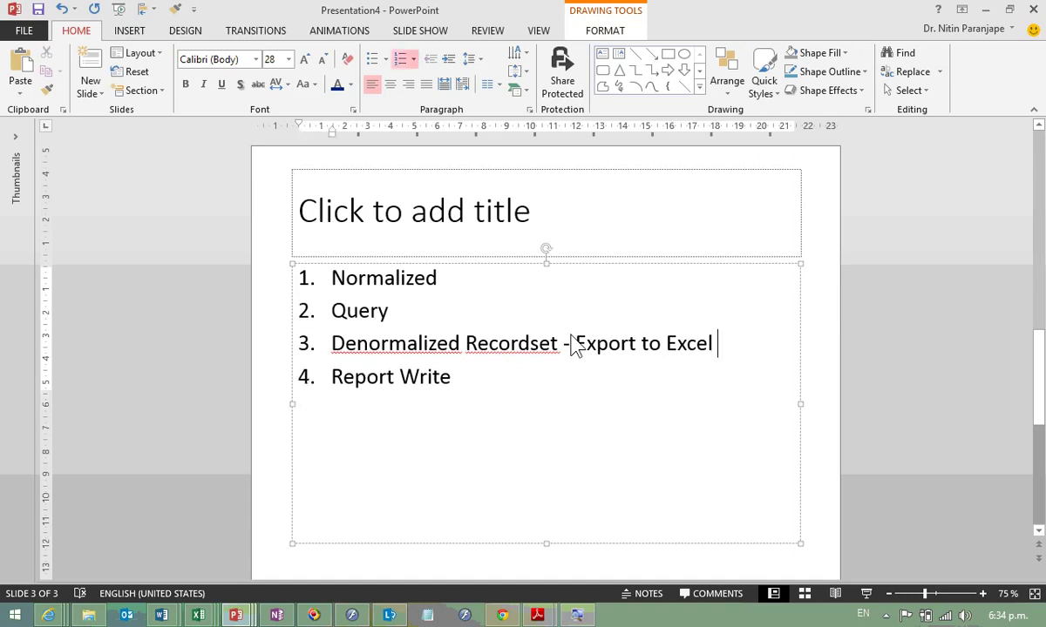